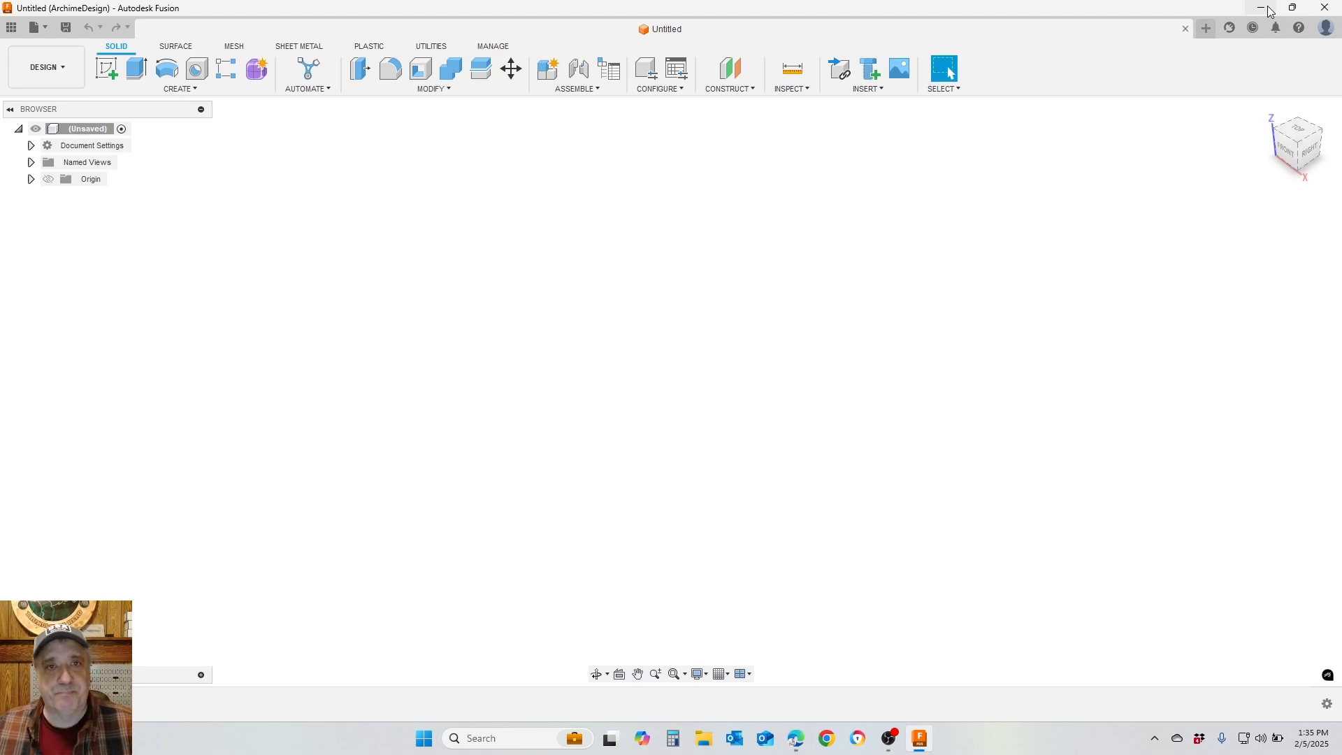
# Start a new user parameter named BoardThickness, in inches, with the expression .75
pyautogui.click(498, 93)
pyautogui.click(396, 418)
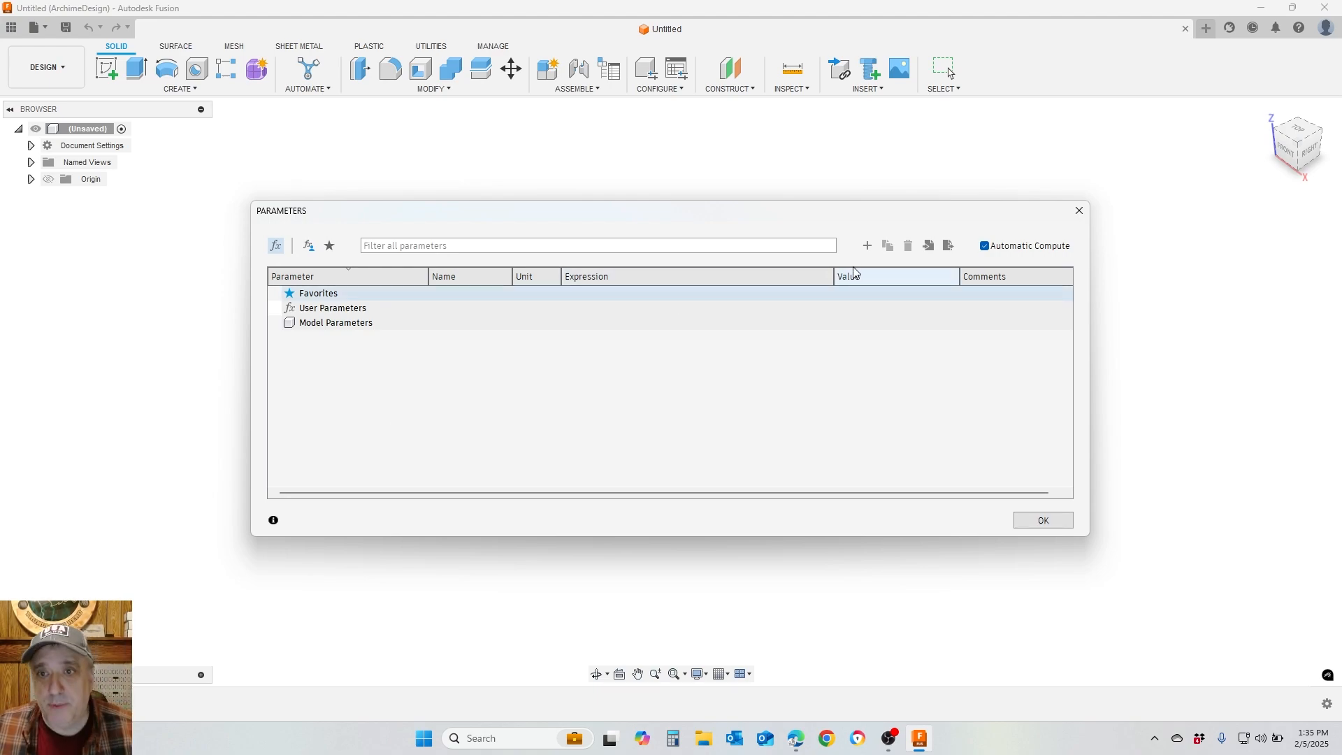
pyautogui.click(867, 246)
pyautogui.click(650, 305)
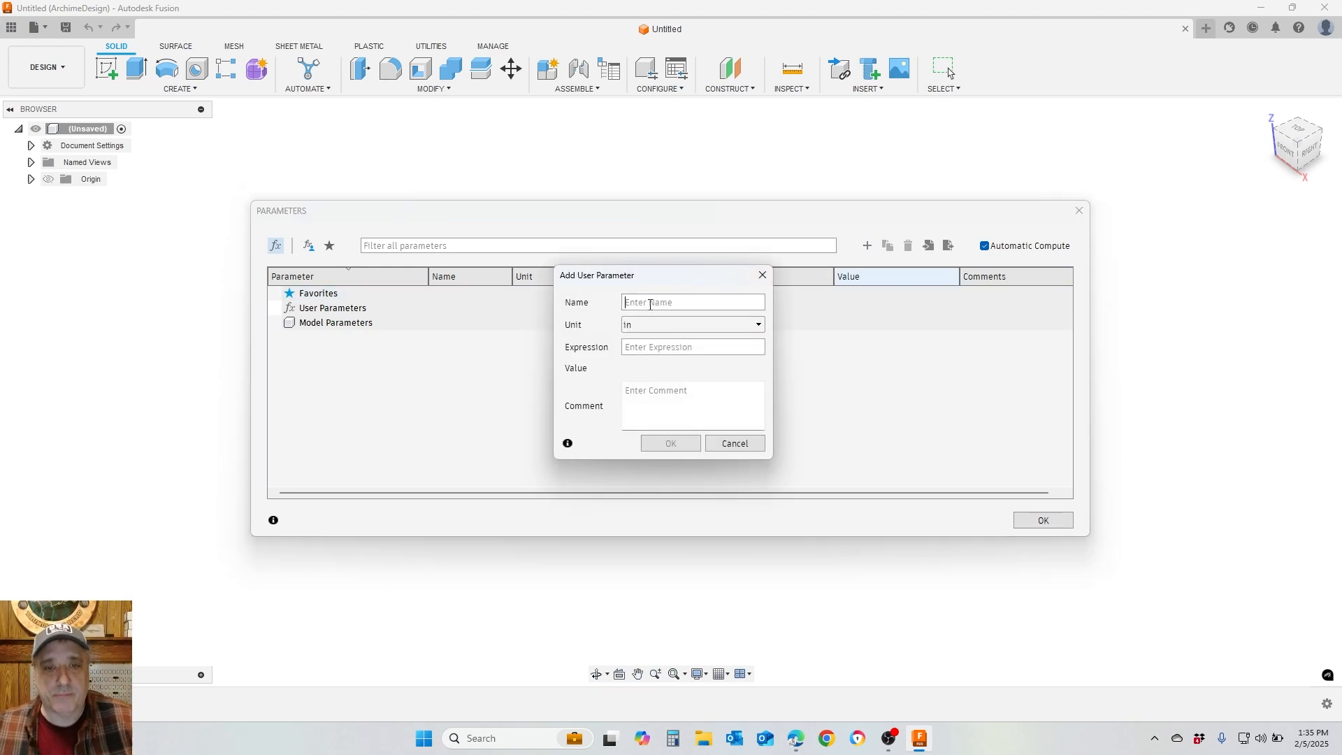
pyautogui.write('Thickness')
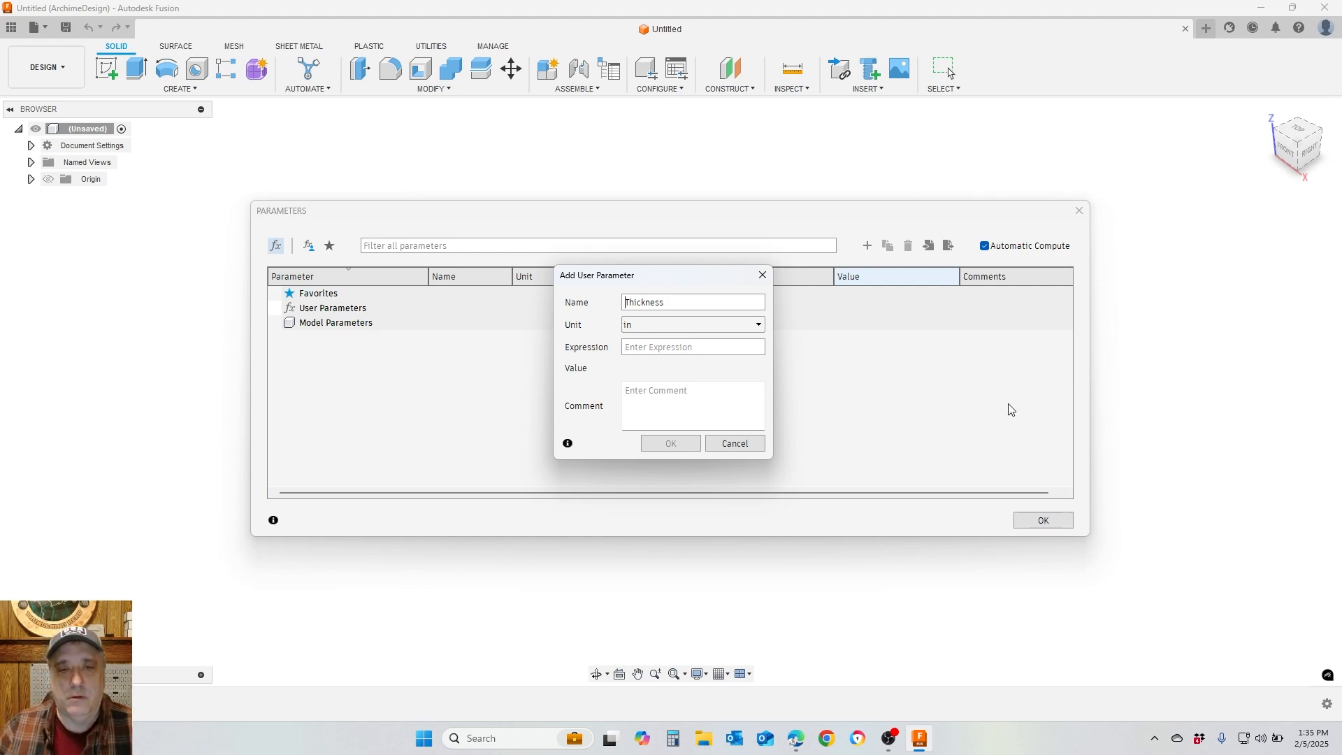
pyautogui.write('Board')
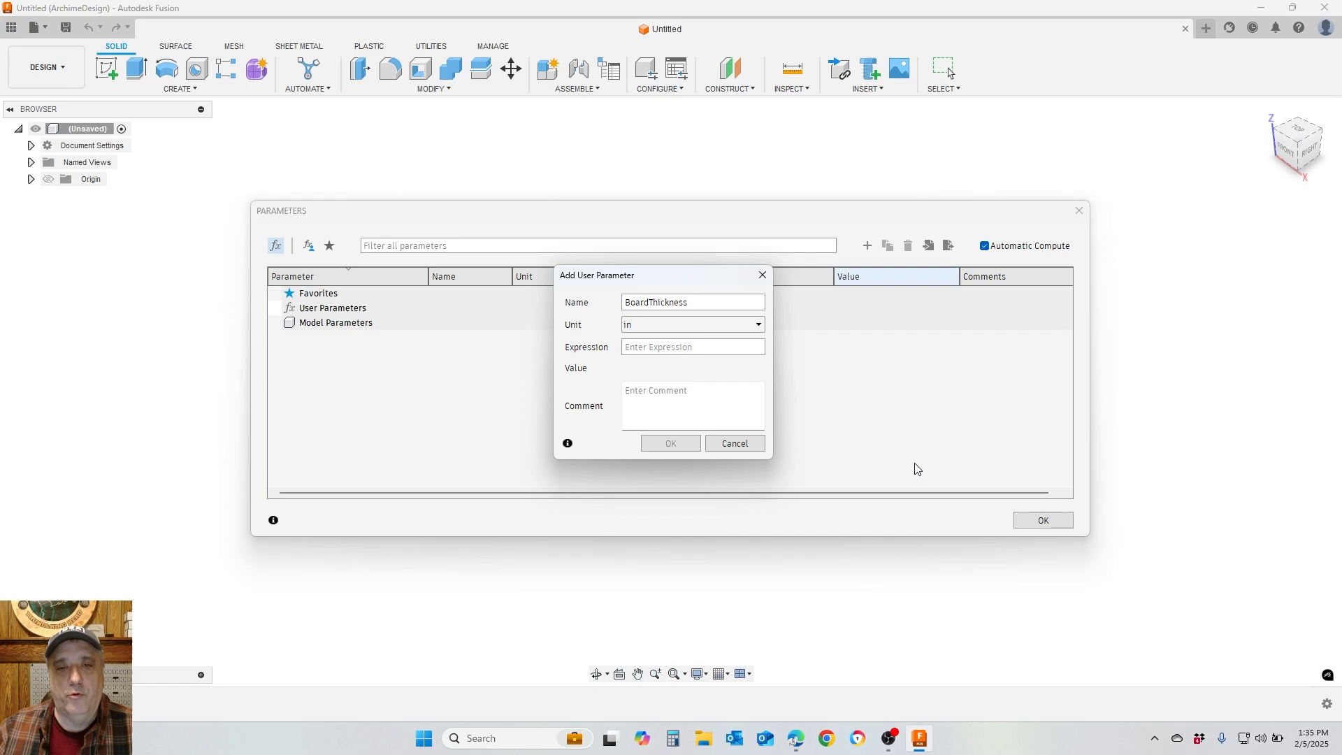
pyautogui.click(664, 348)
pyautogui.write('.75')
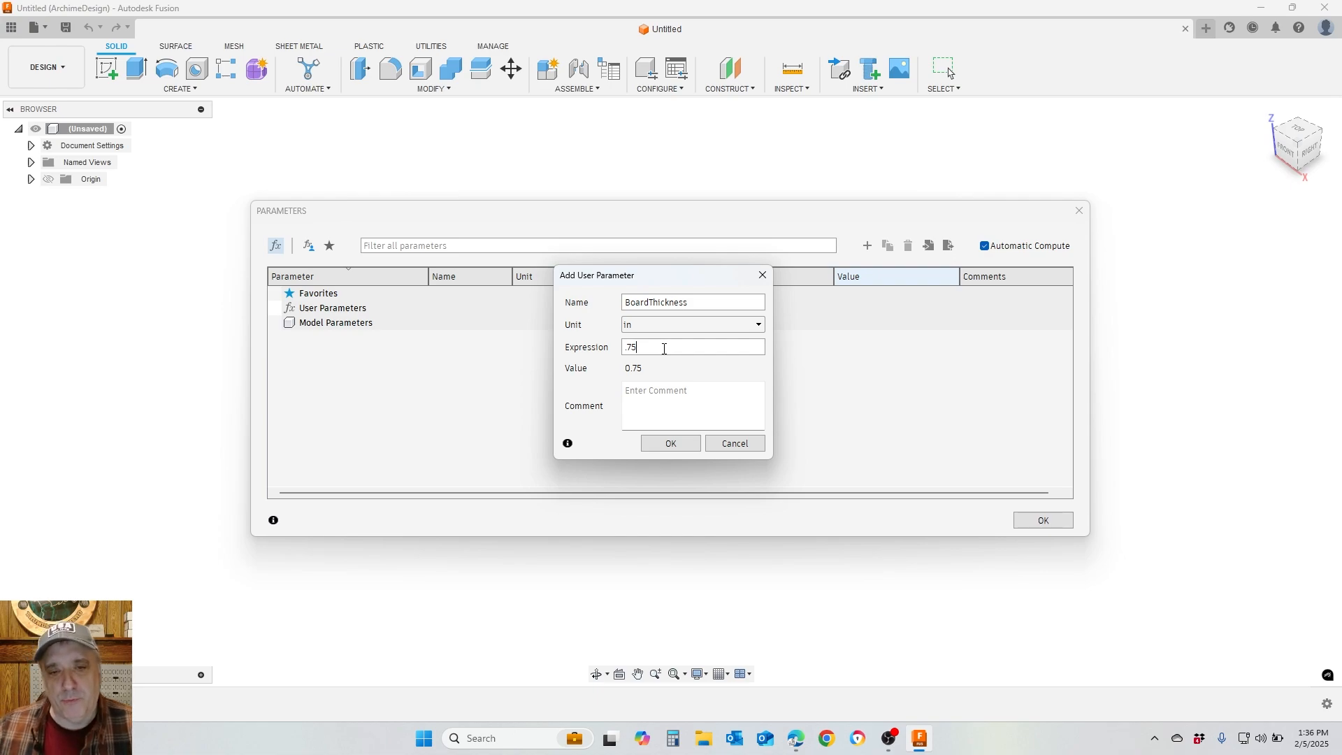
# Give the BoardThickness parameter the comment "Standard Board Thickness" and add it to the parameter list
pyautogui.click(665, 402)
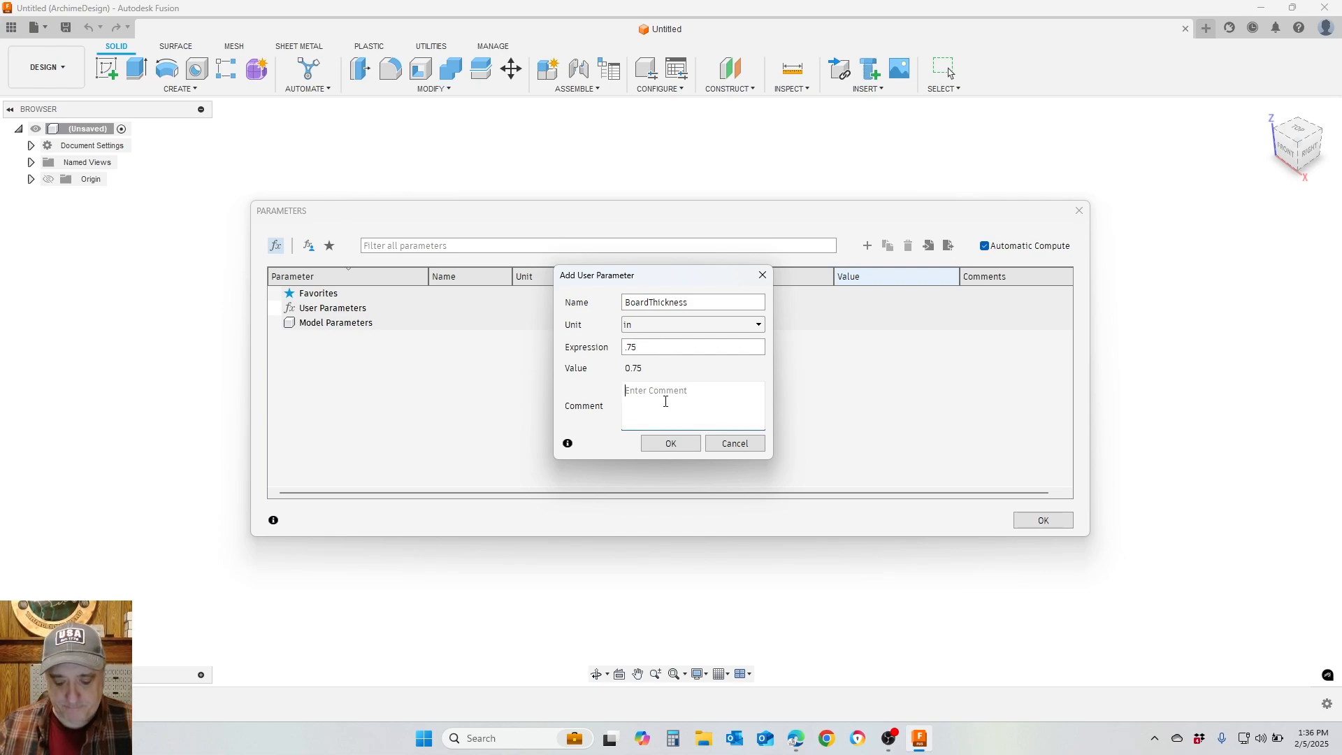
pyautogui.write('Stan')
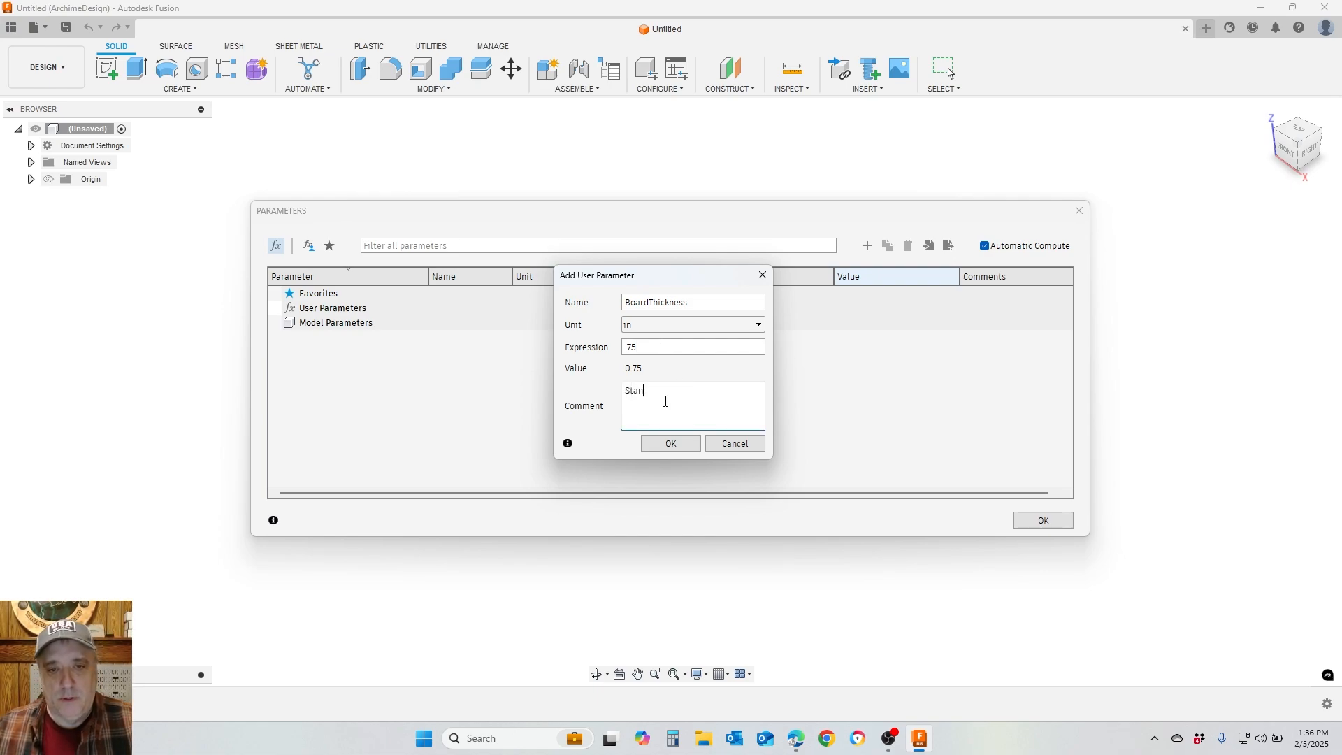
pyautogui.write('dard Boar')
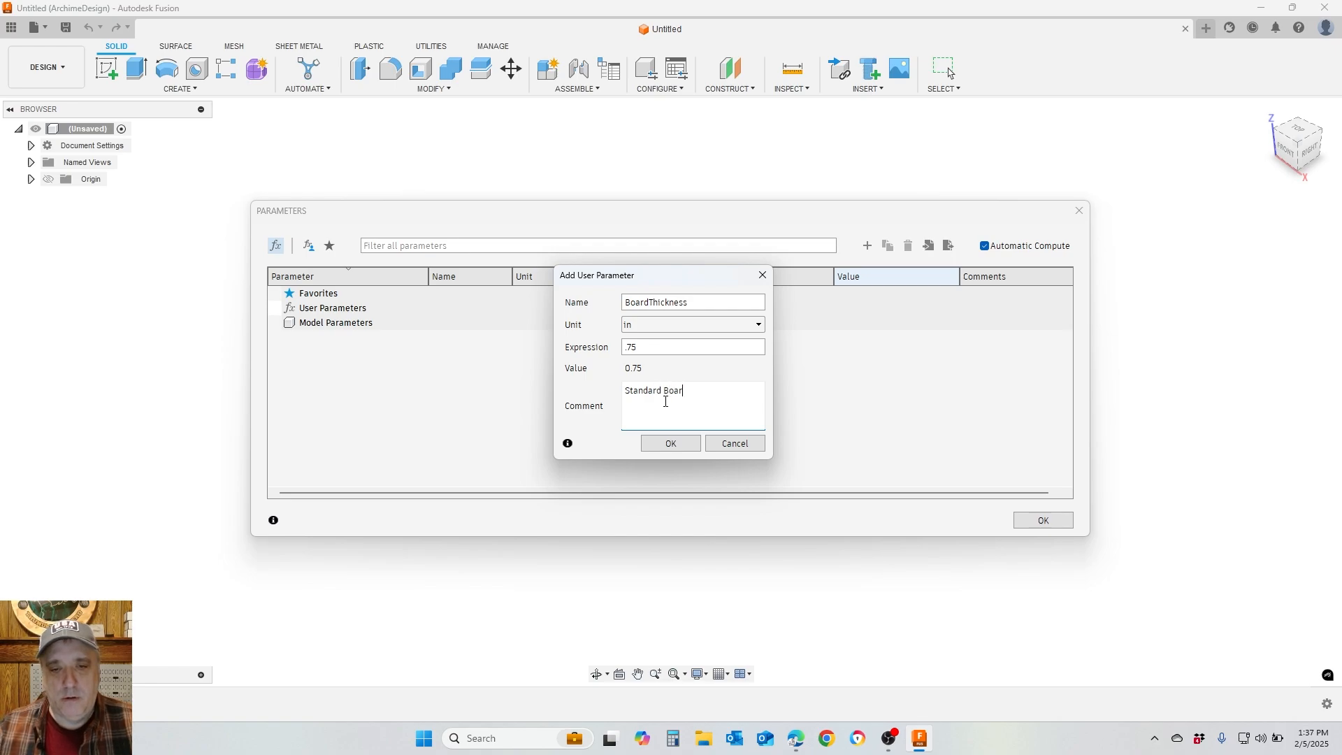
pyautogui.write('d Thickness')
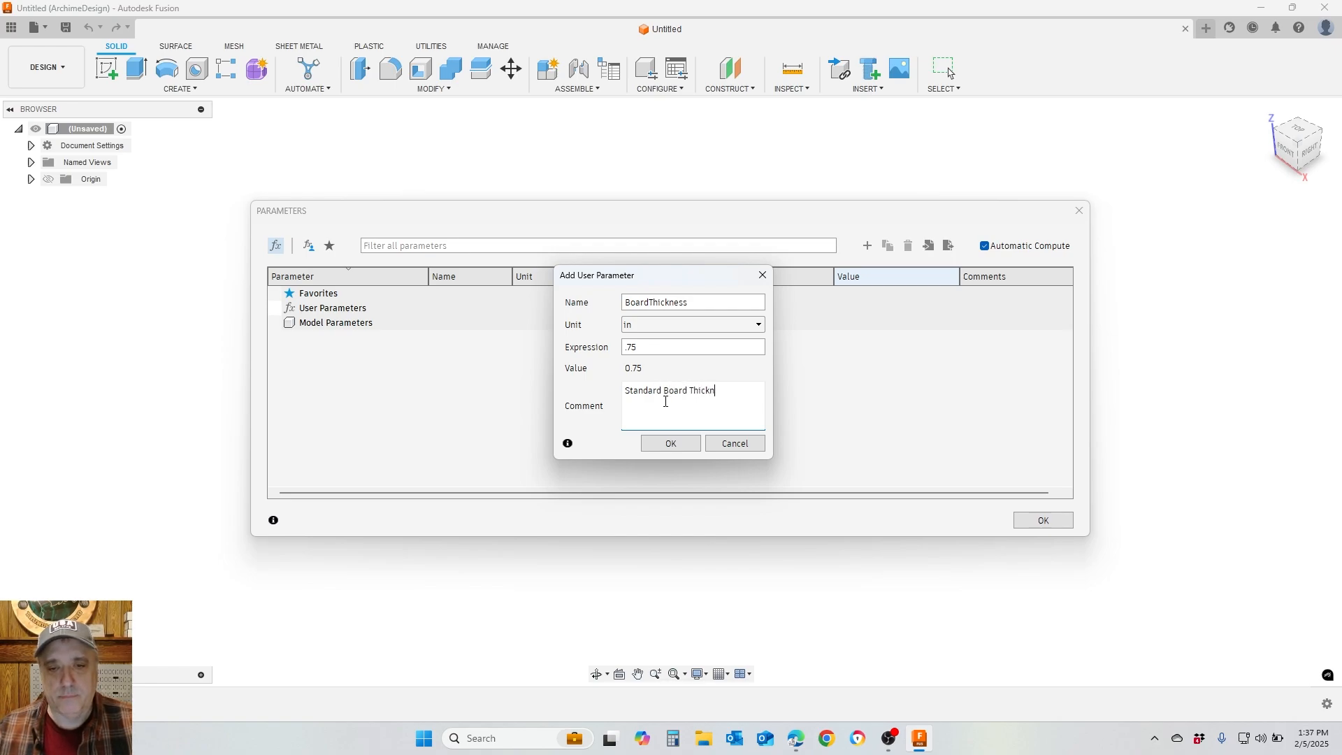
pyautogui.click(673, 446)
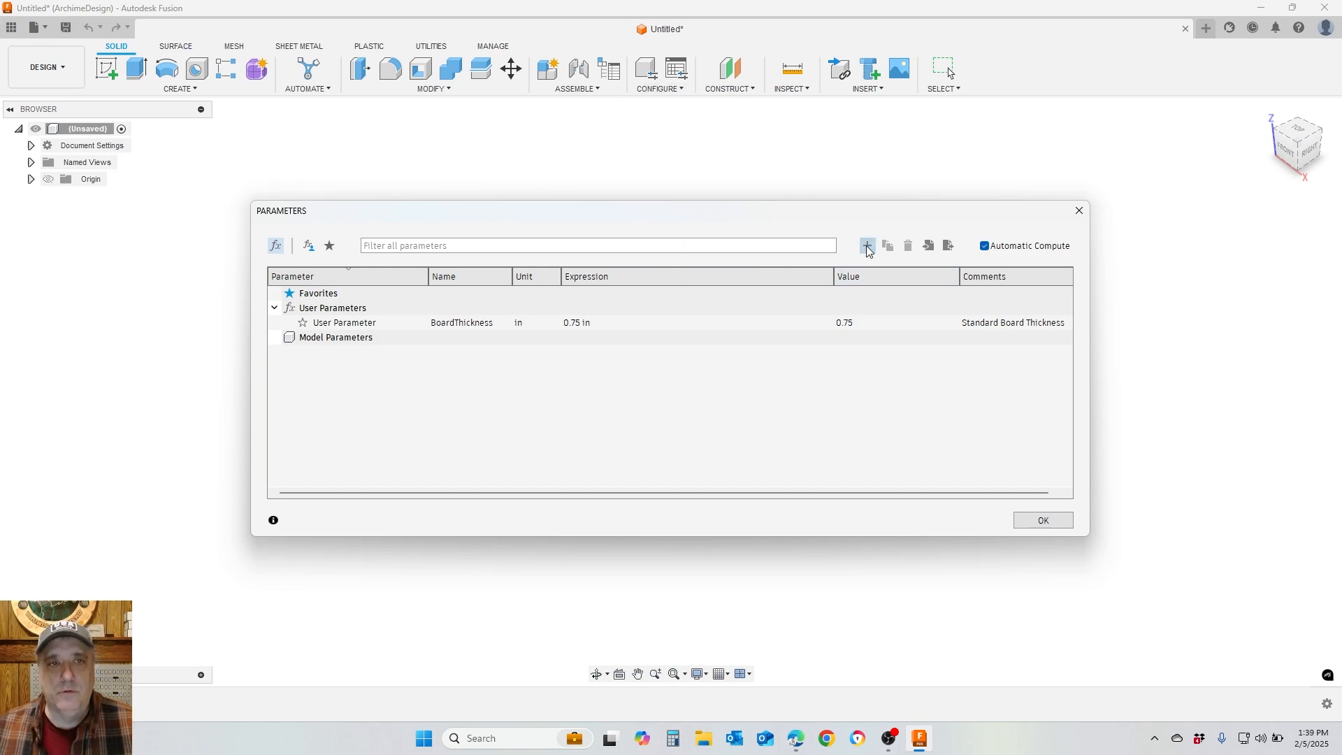
# Add a user parameter named Depth, in inches, with the expression 14.00
pyautogui.click(866, 246)
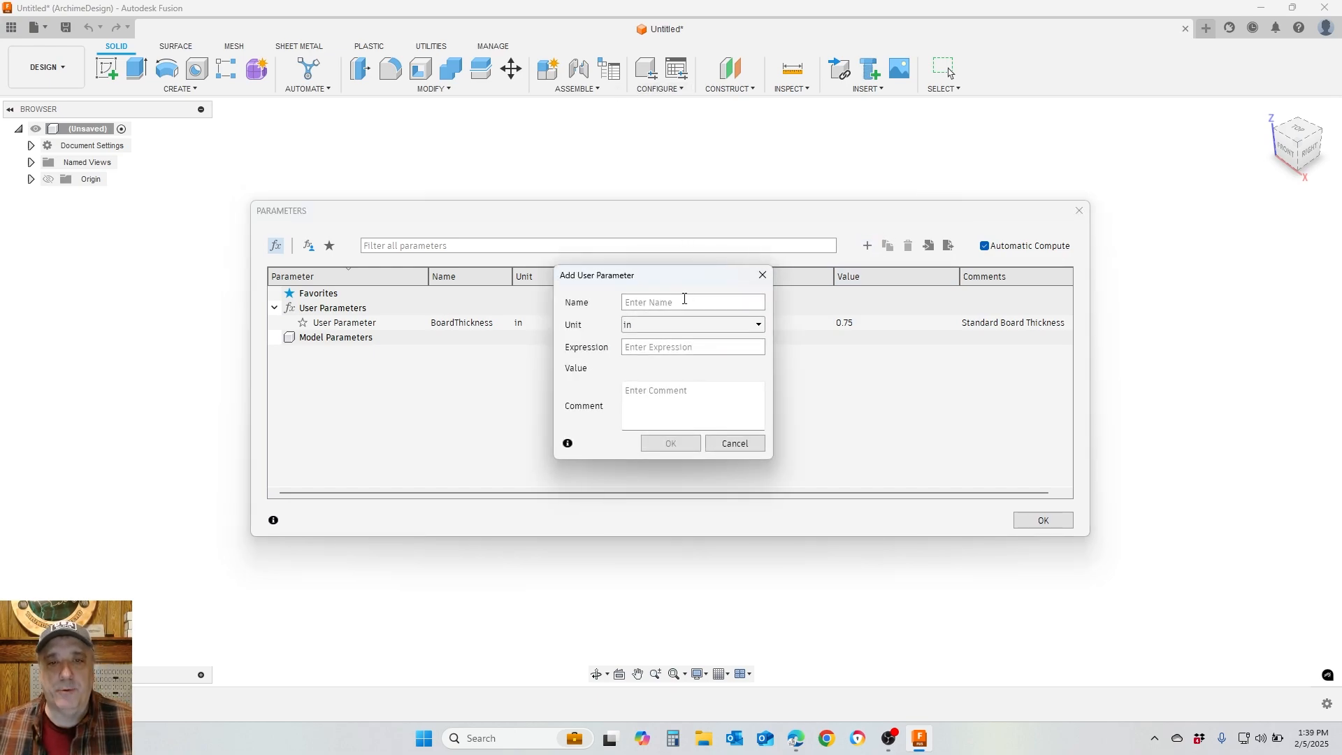
pyautogui.click(682, 304)
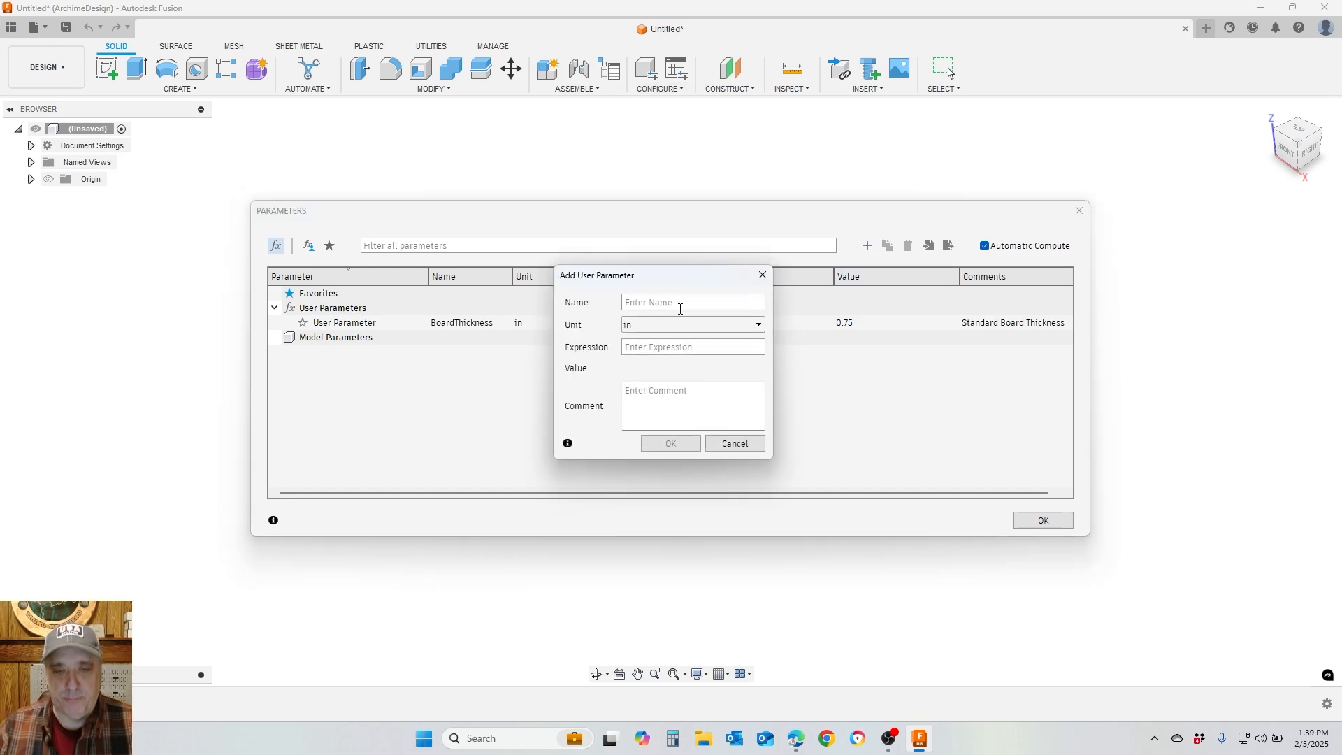
pyautogui.write('Depth')
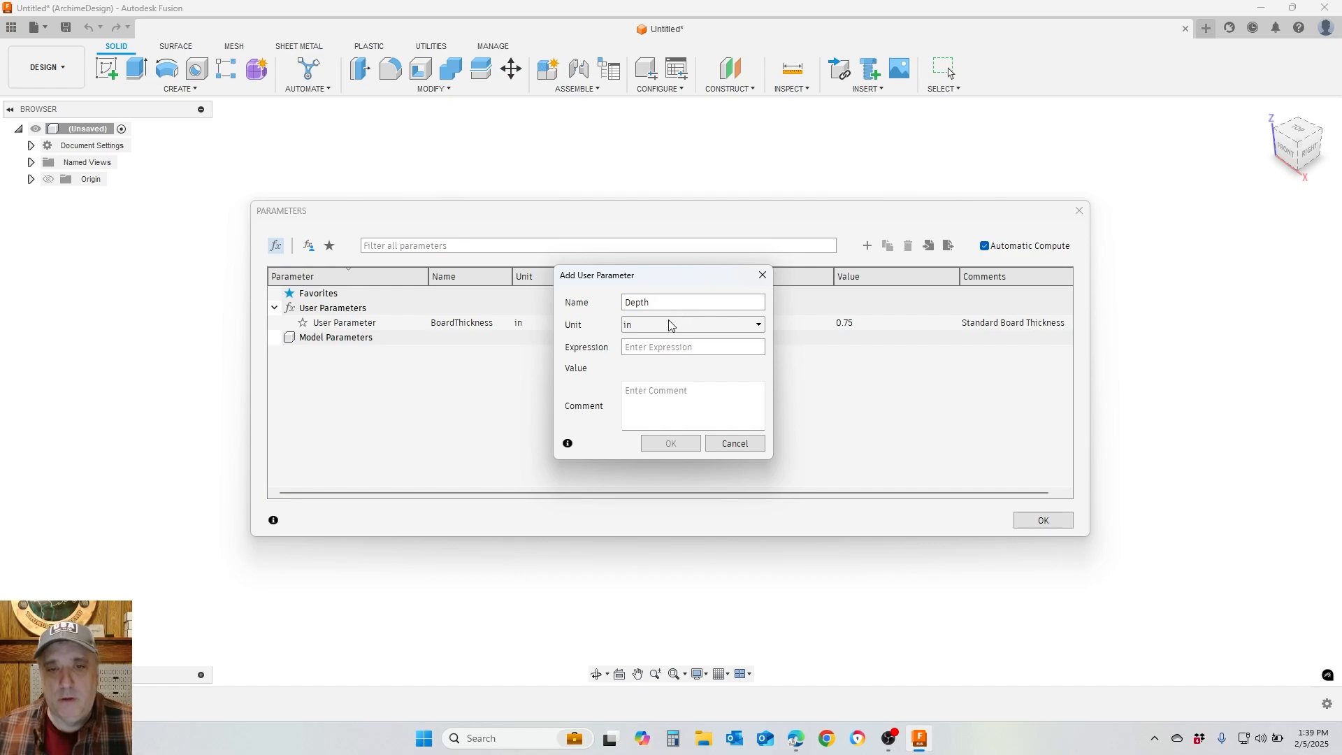
pyautogui.click(644, 347)
pyautogui.write('14.00')
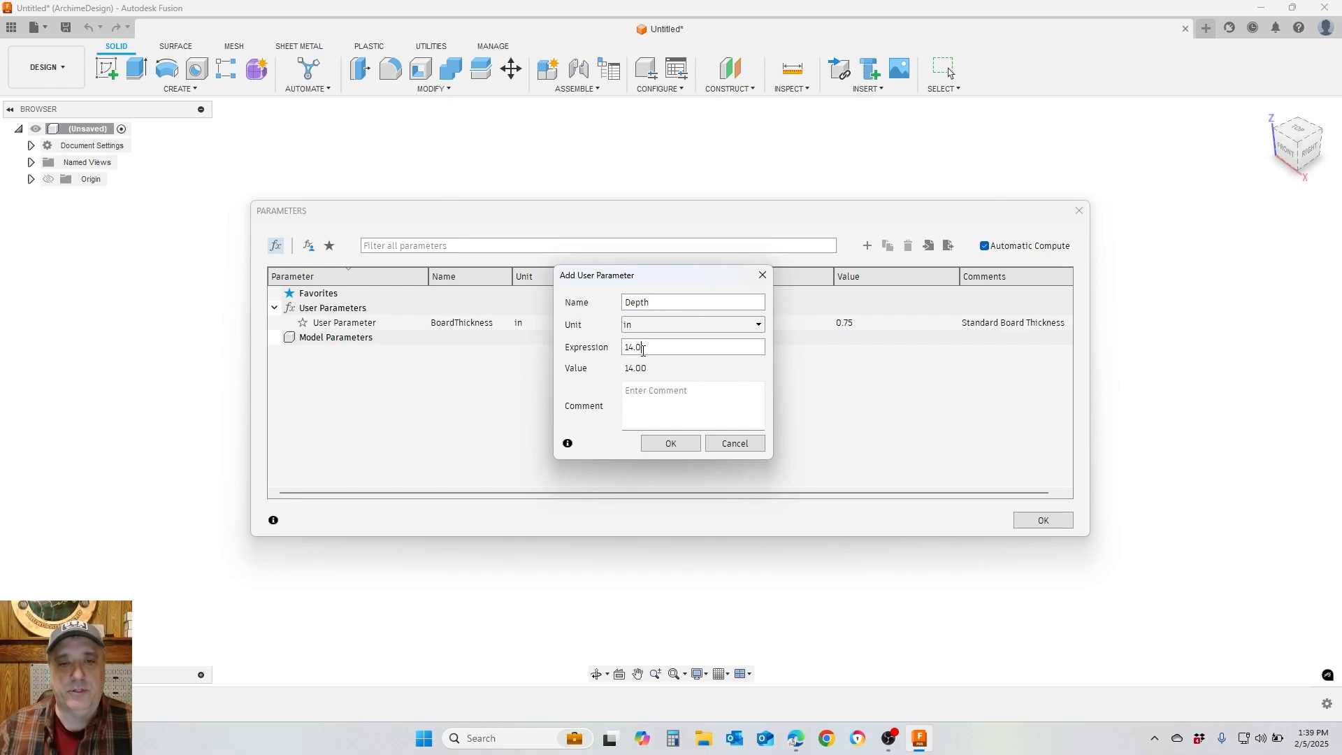
pyautogui.click(681, 444)
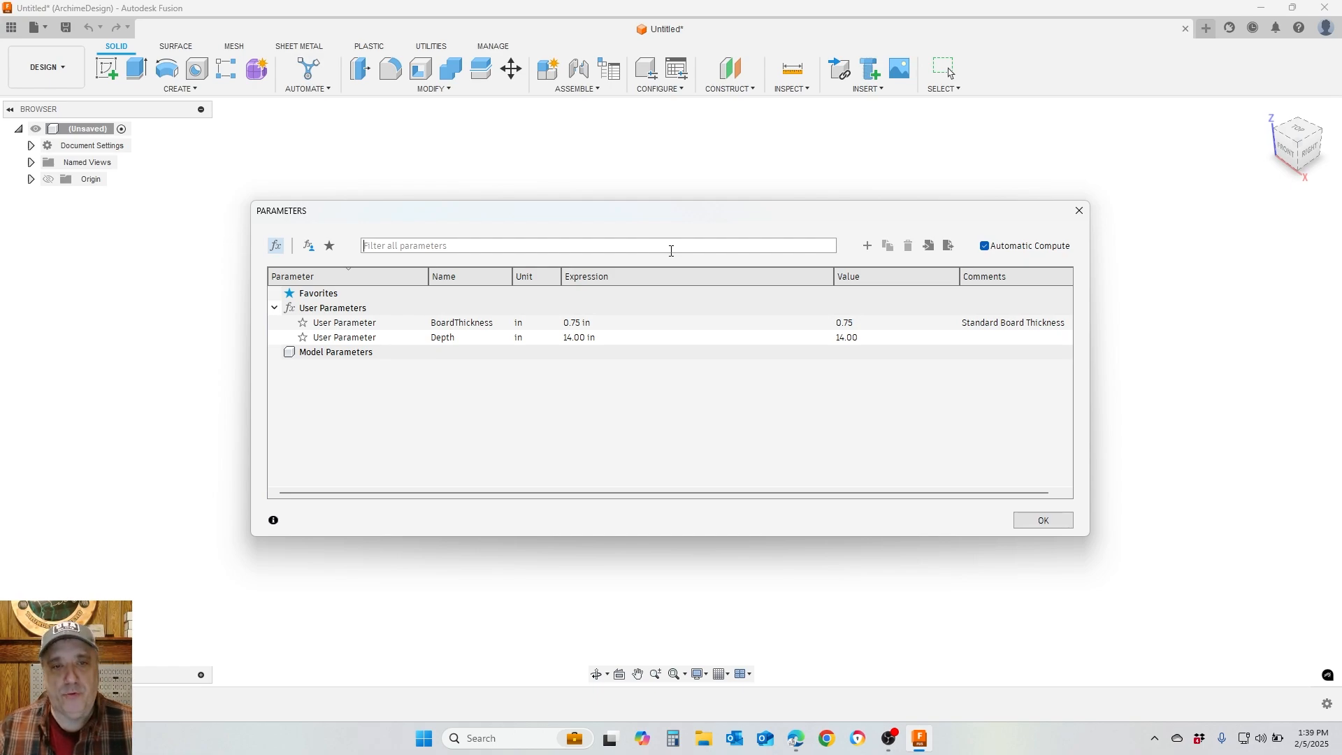
pyautogui.write('Hel')
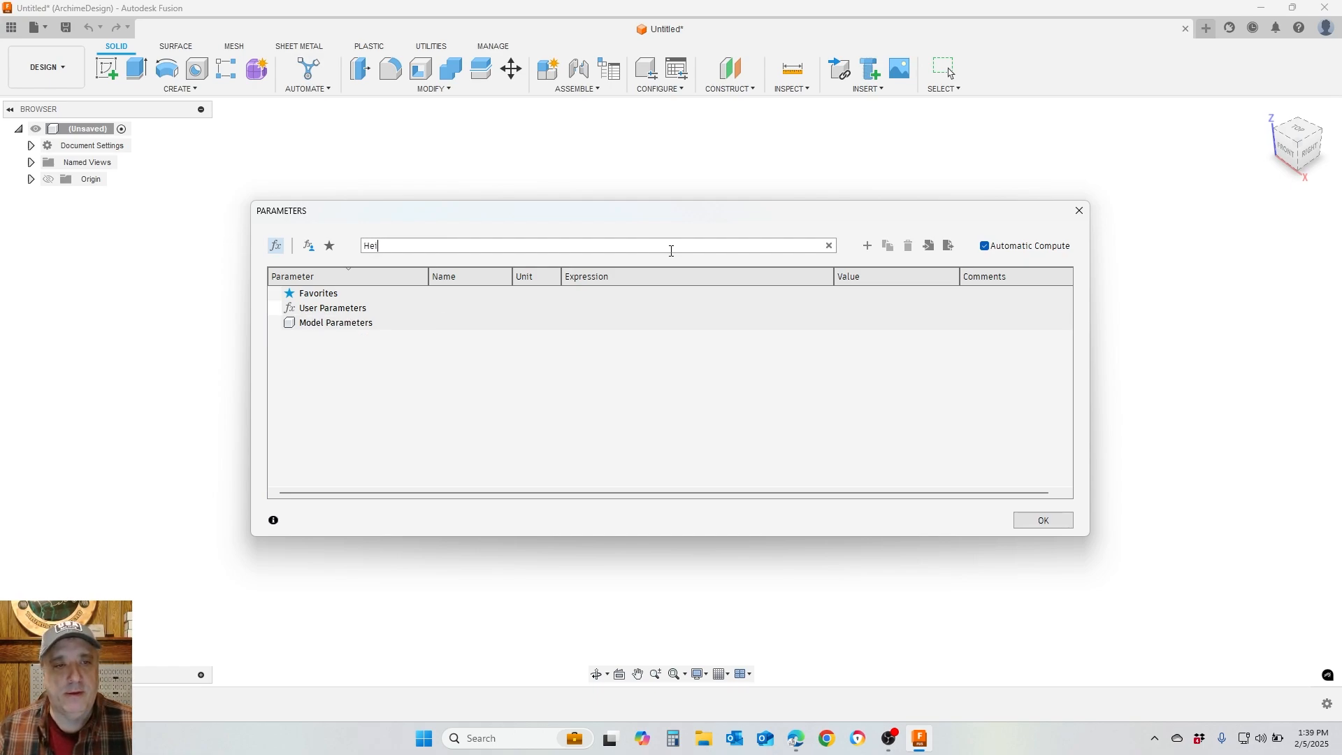
pyautogui.press('BackSpace')
pyautogui.write('ith')
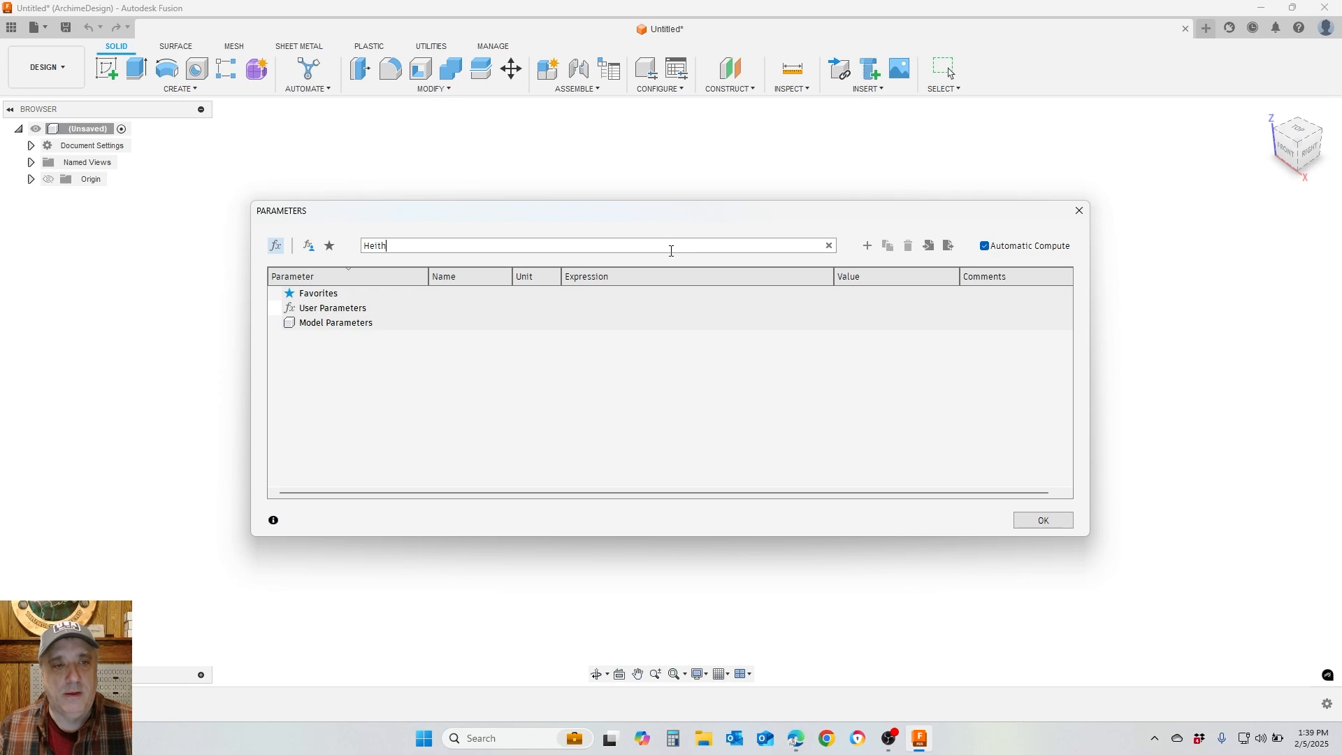
pyautogui.press('BackSpace')
pyautogui.press('BackSpace')
pyautogui.press('BackSpace')
pyautogui.press('BackSpace')
pyautogui.press('BackSpace')
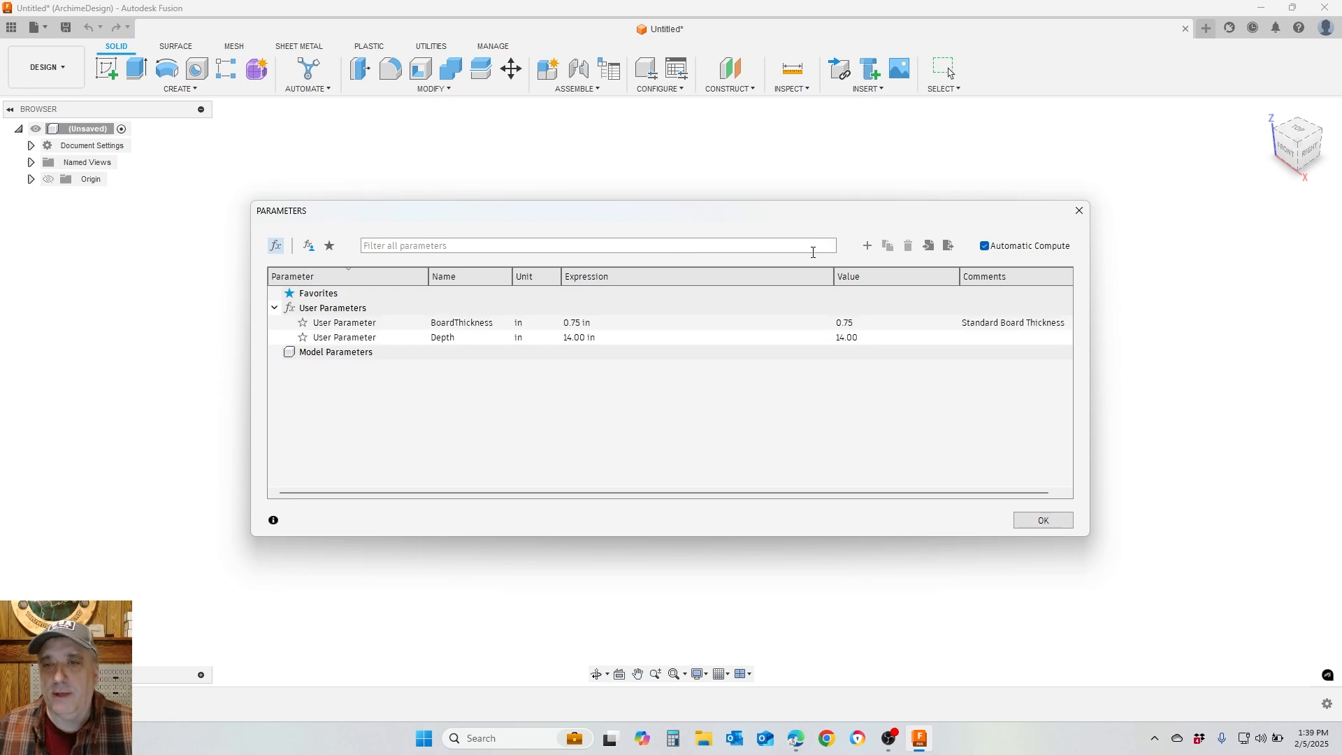
# Add a user parameter named Height, in inches, with the expression 13 and the comment "Cubby Opening Height"
pyautogui.click(867, 246)
pyautogui.write('Height')
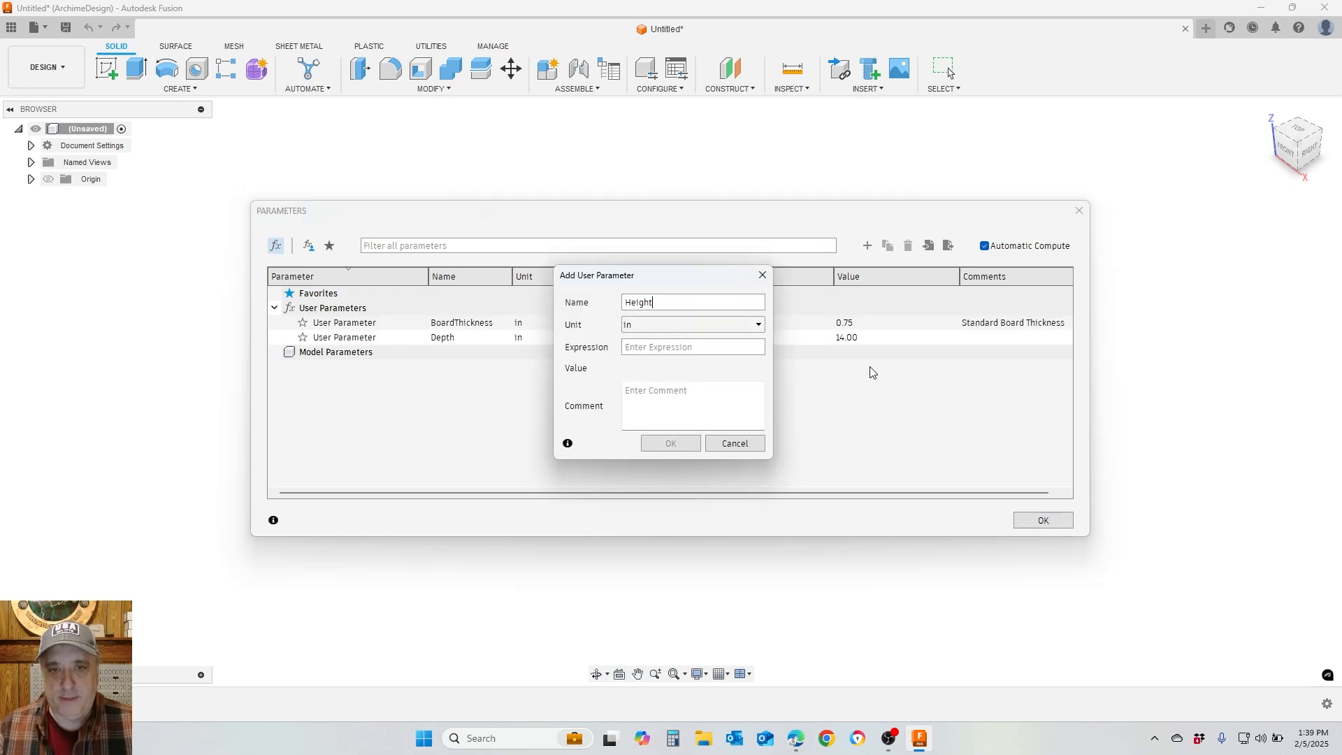
pyautogui.write('13')
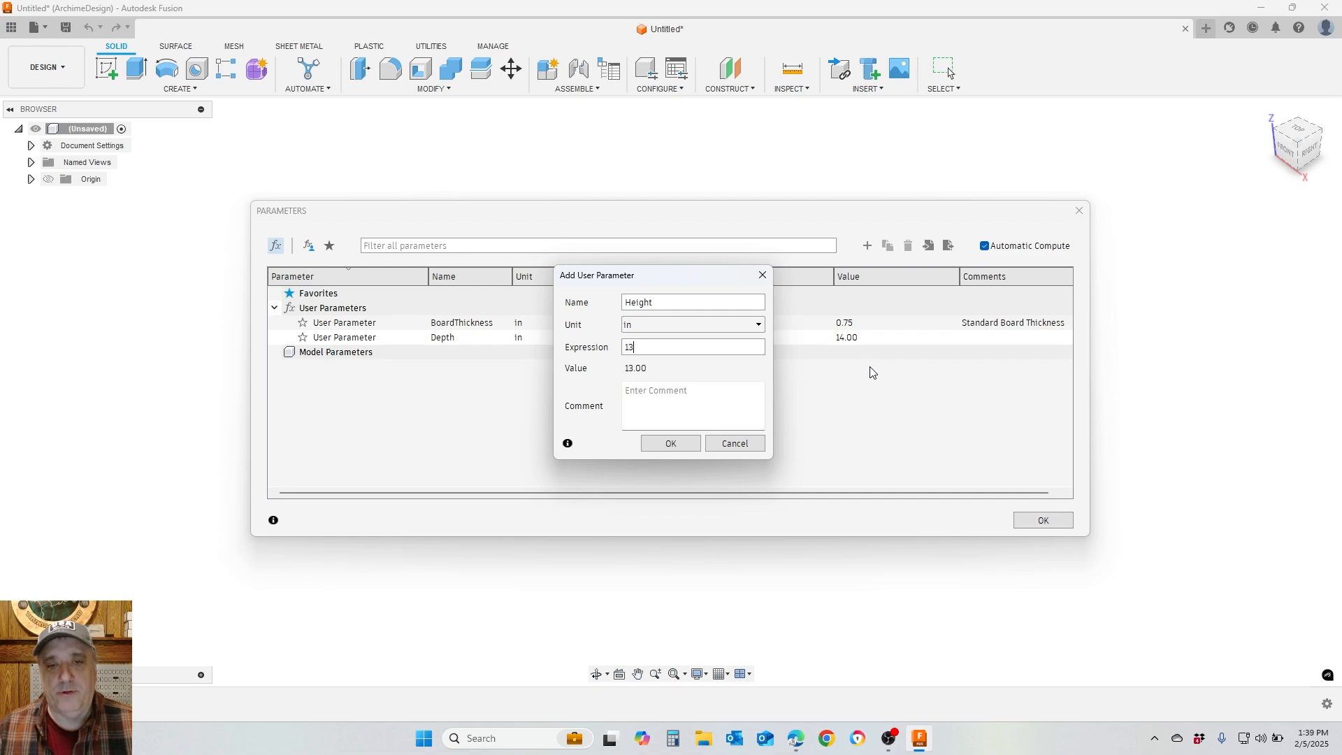
pyautogui.click(674, 400)
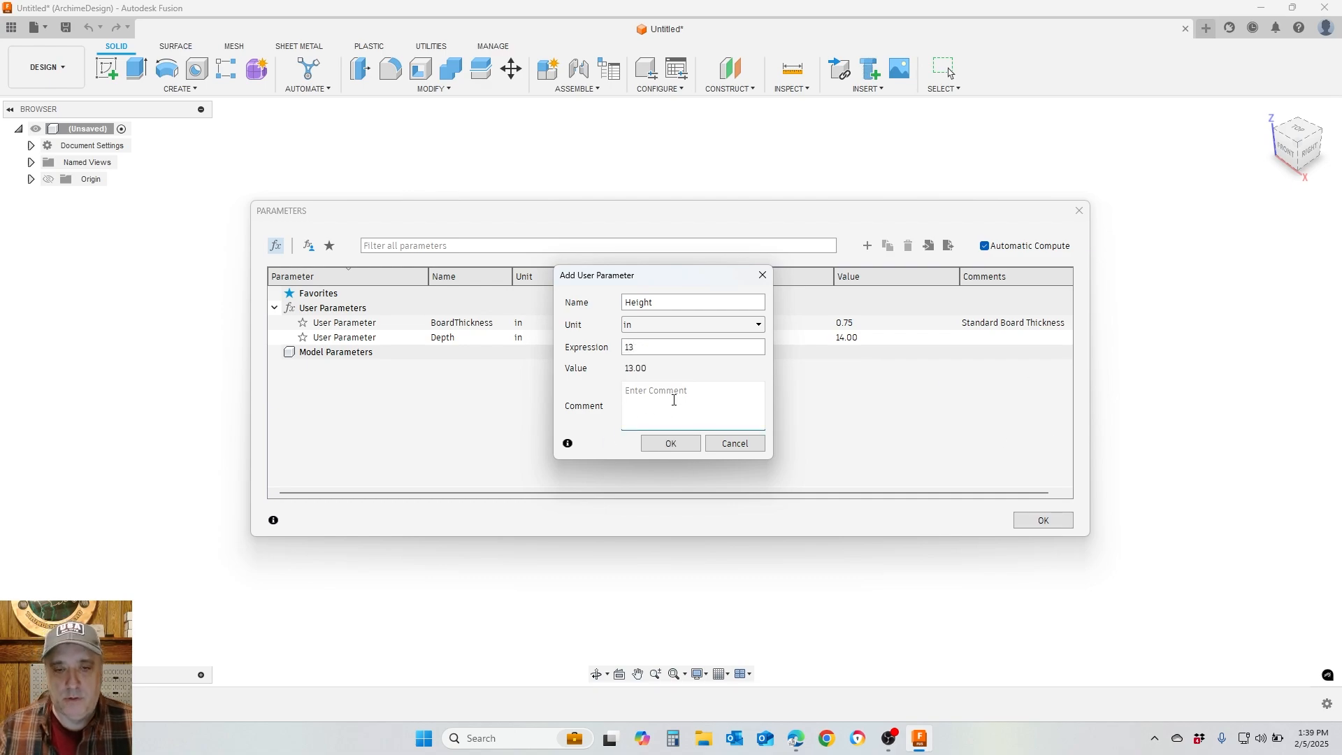
pyautogui.write('Cuy')
pyautogui.write('bby')
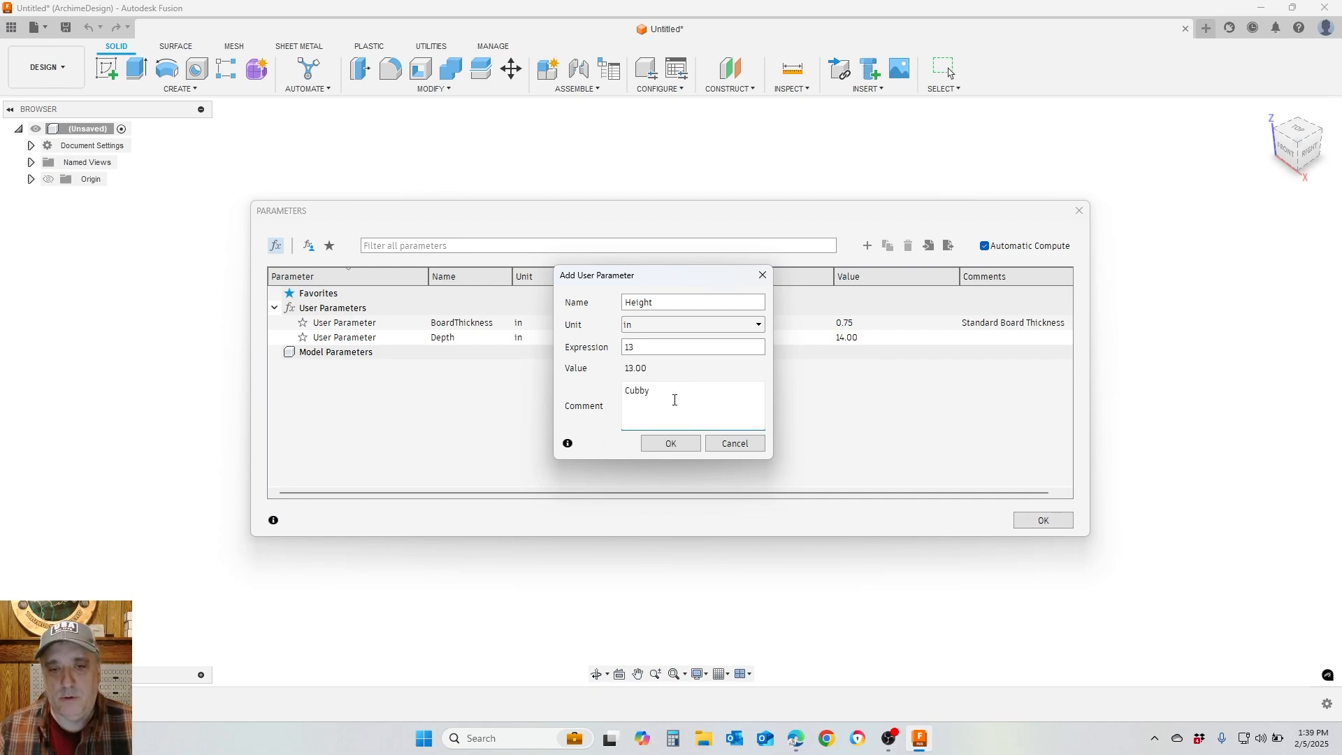
pyautogui.write(' Opening Height')
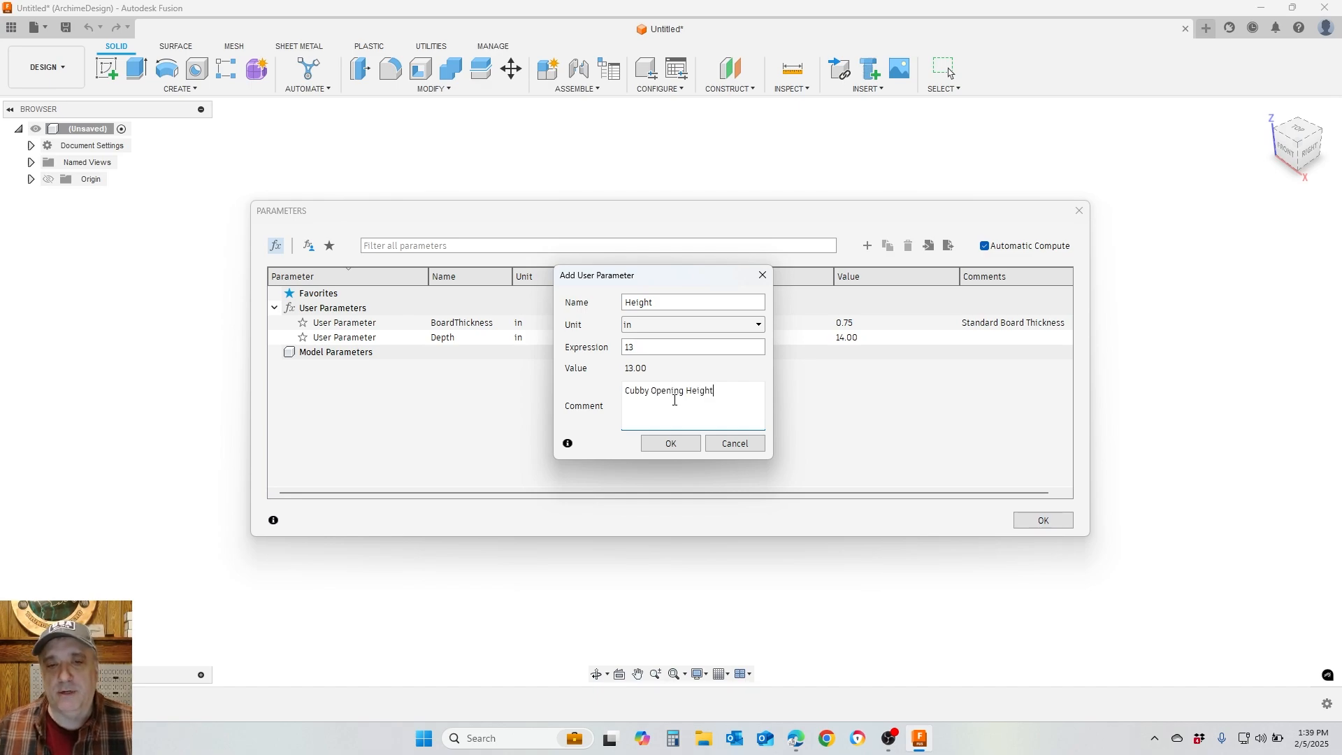
pyautogui.click(663, 448)
# Set the comment of the Depth parameter to "Cubby Opening Depth"
pyautogui.click(977, 338)
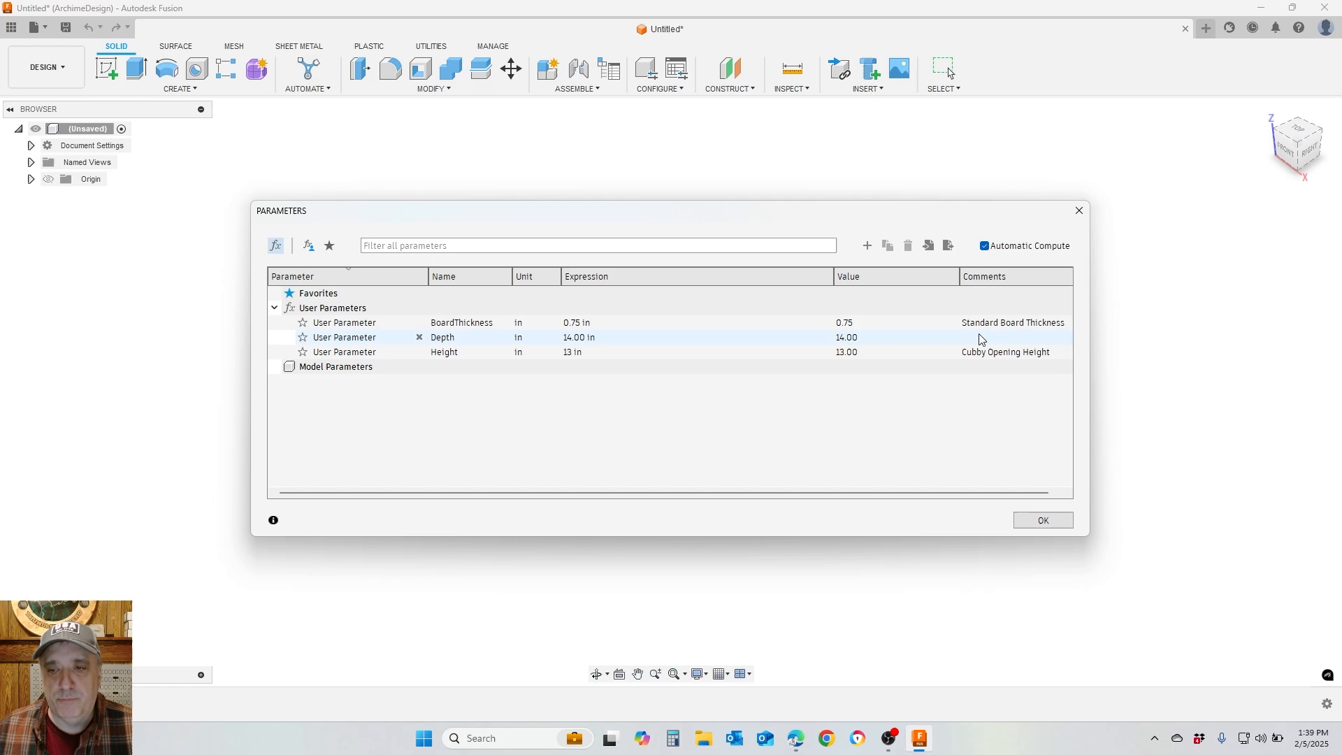
pyautogui.click(980, 336)
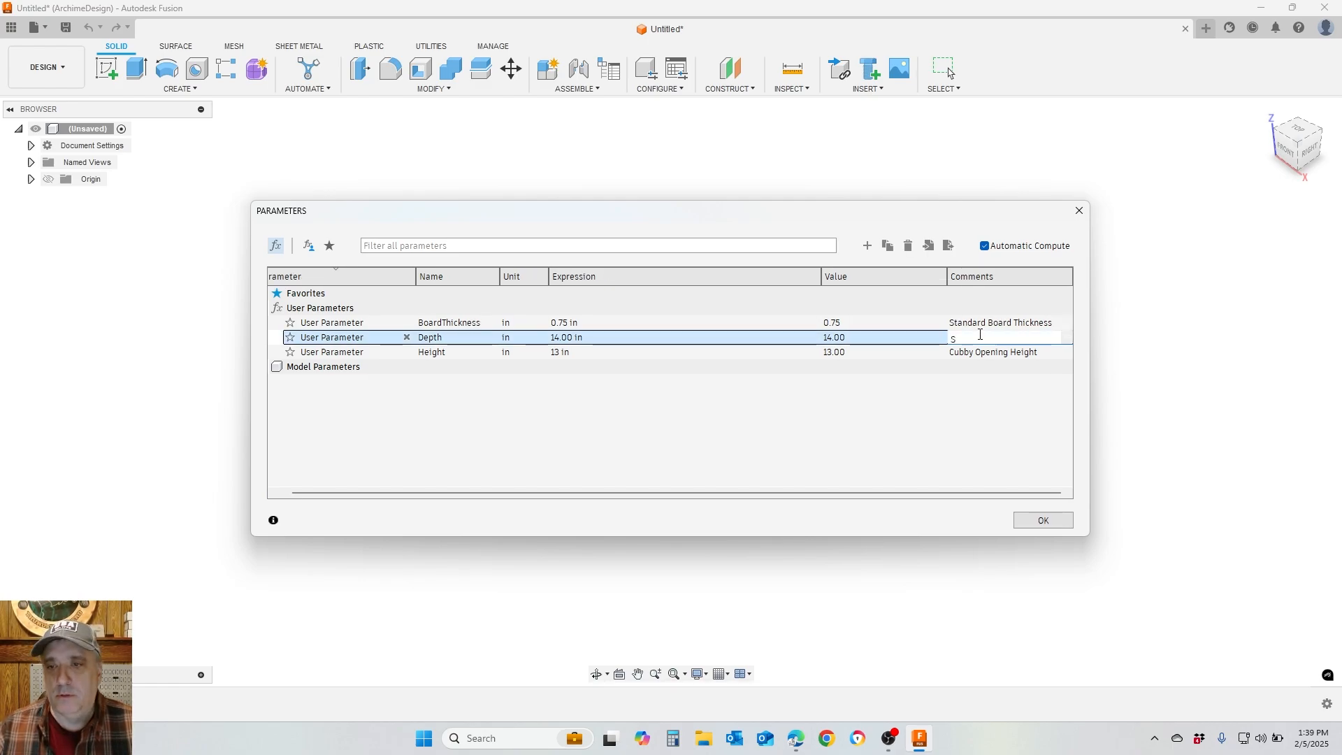
pyautogui.write('Cubby Shelf')
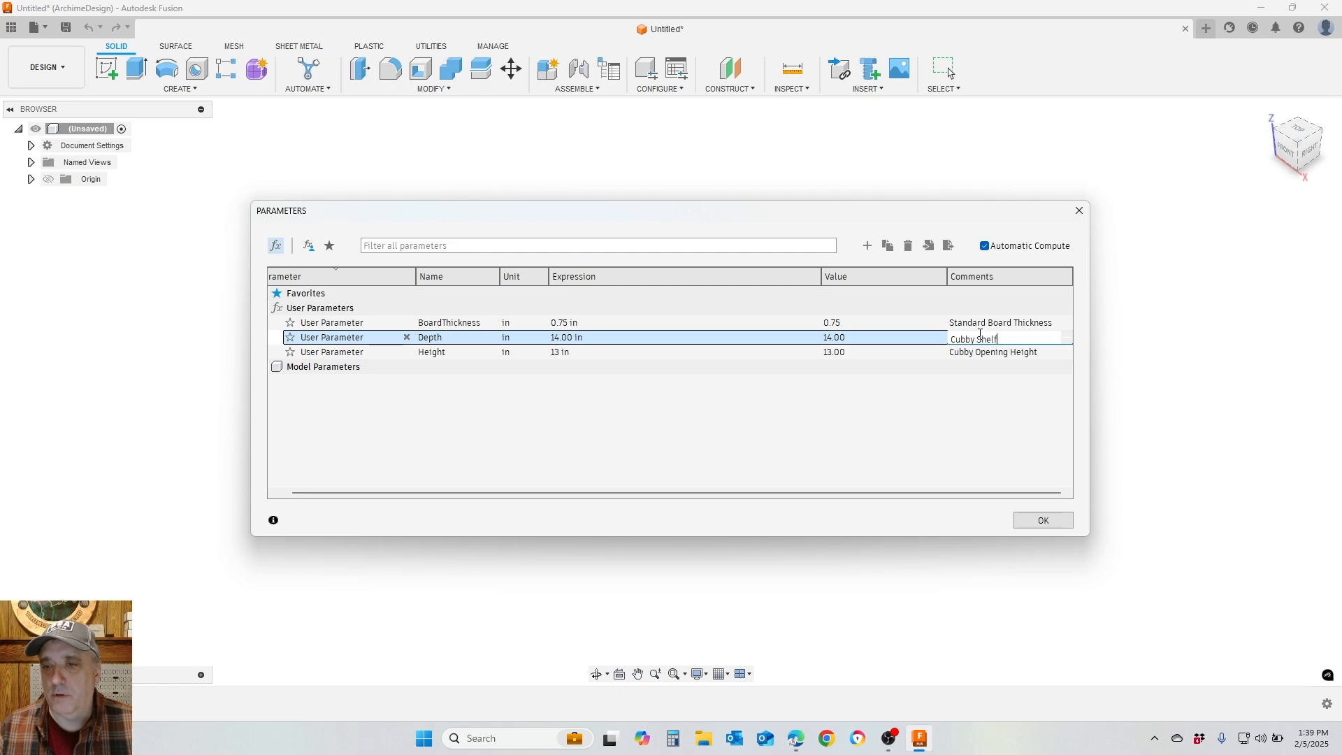
pyautogui.press('BackSpace')
pyautogui.press('BackSpace')
pyautogui.press('BackSpace')
pyautogui.press('BackSpace')
pyautogui.write('Opening Dep')
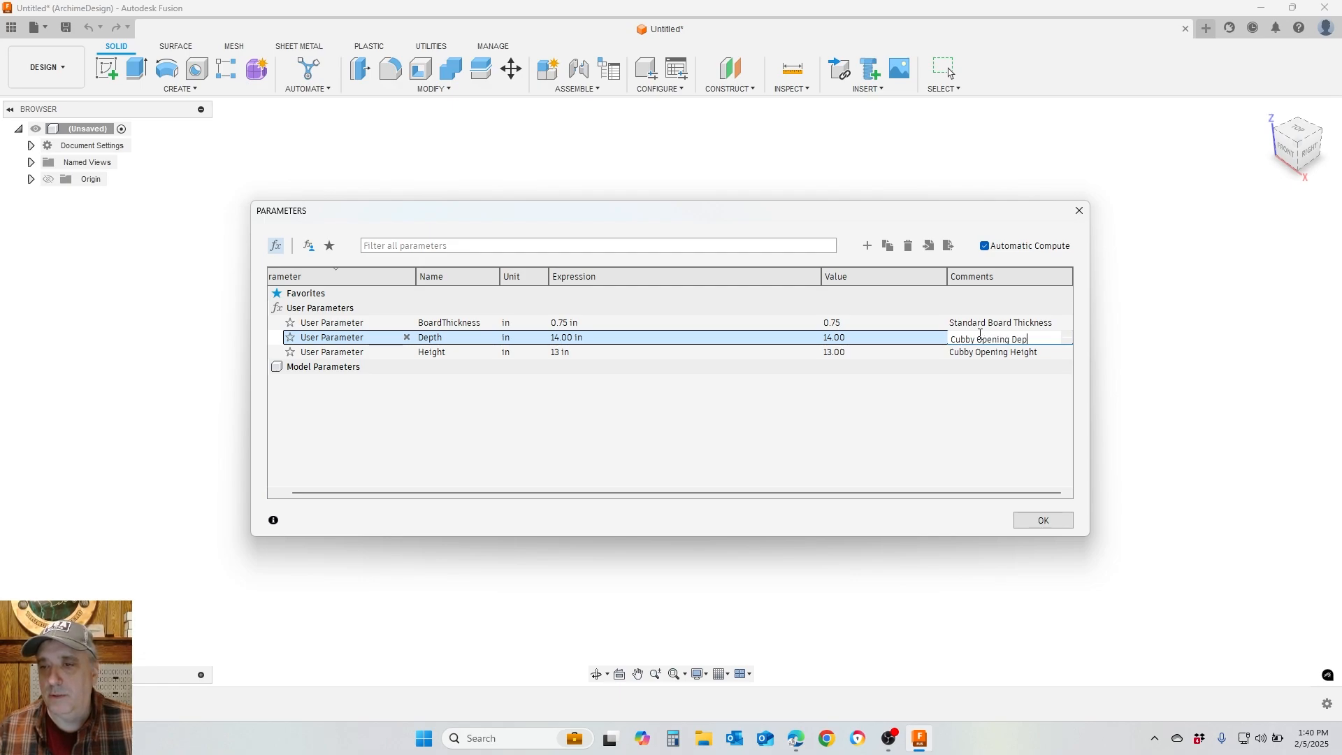
pyautogui.hotkey('ctrl', 'a')
pyautogui.press('BackSpace')
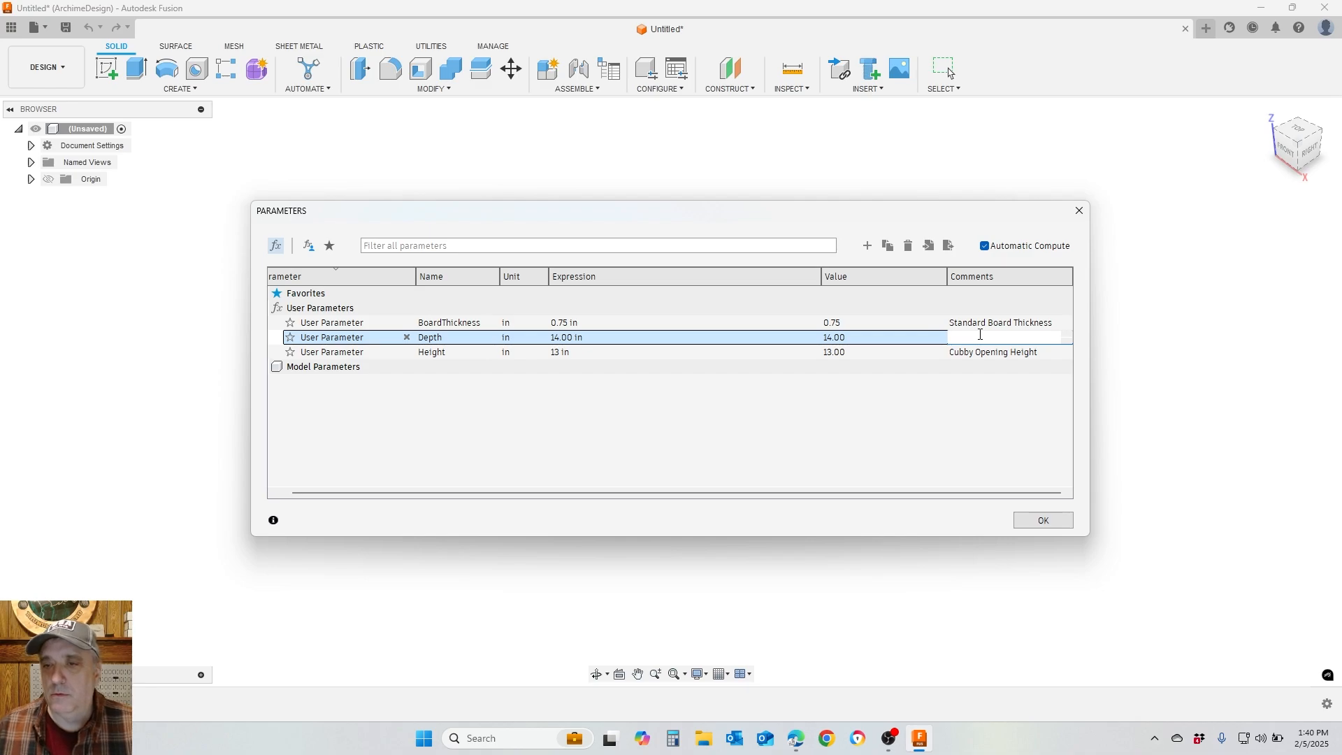
pyautogui.click(922, 408)
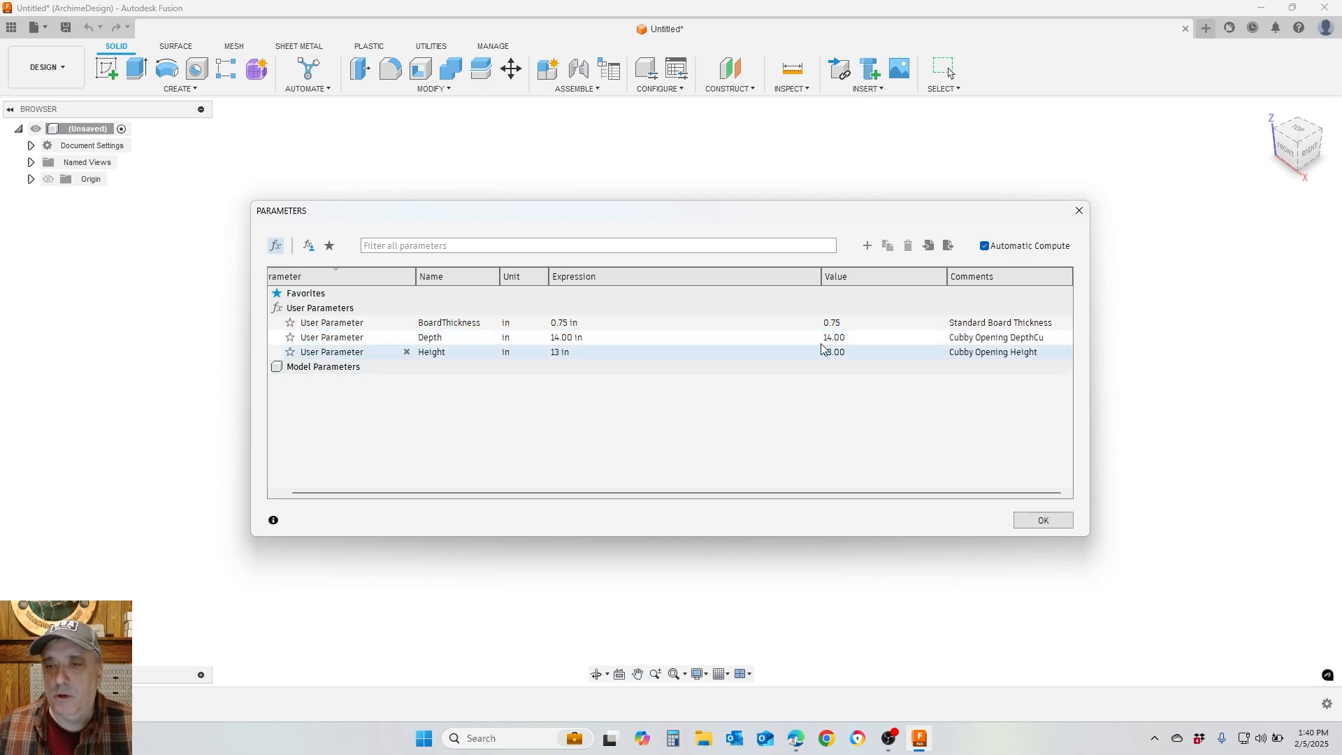
pyautogui.doubleClick(1019, 337)
pyautogui.write('Depth')
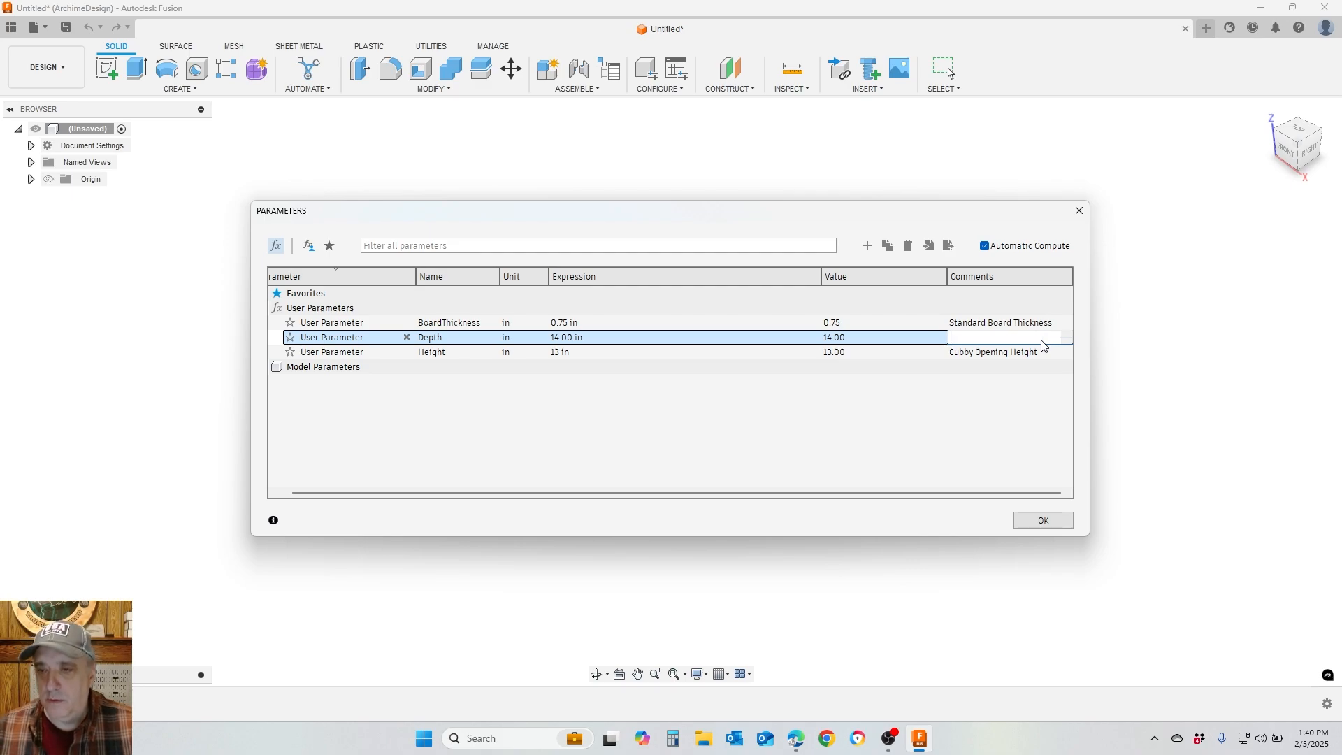
pyautogui.click(884, 422)
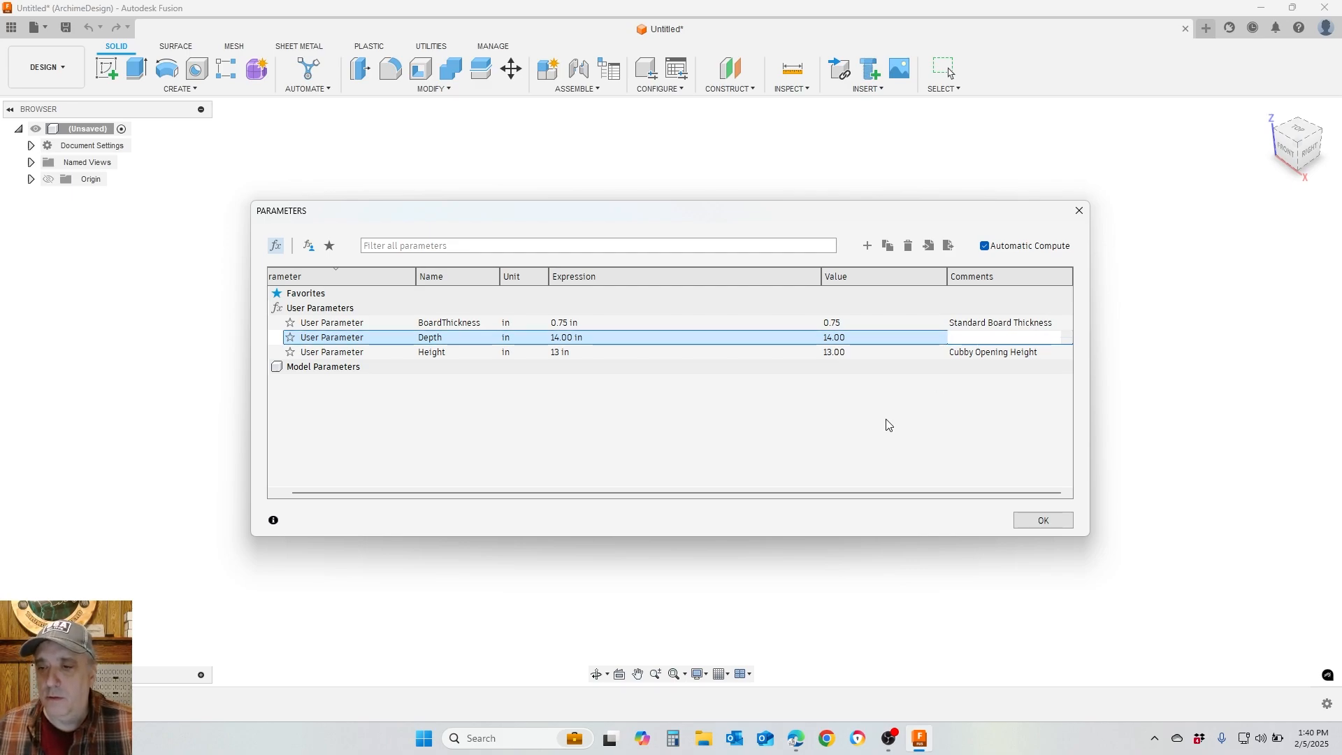
# Add a user parameter named Width, in inches, with the expression 13 and the comment "Cubby Opening Width"
pyautogui.click(868, 245)
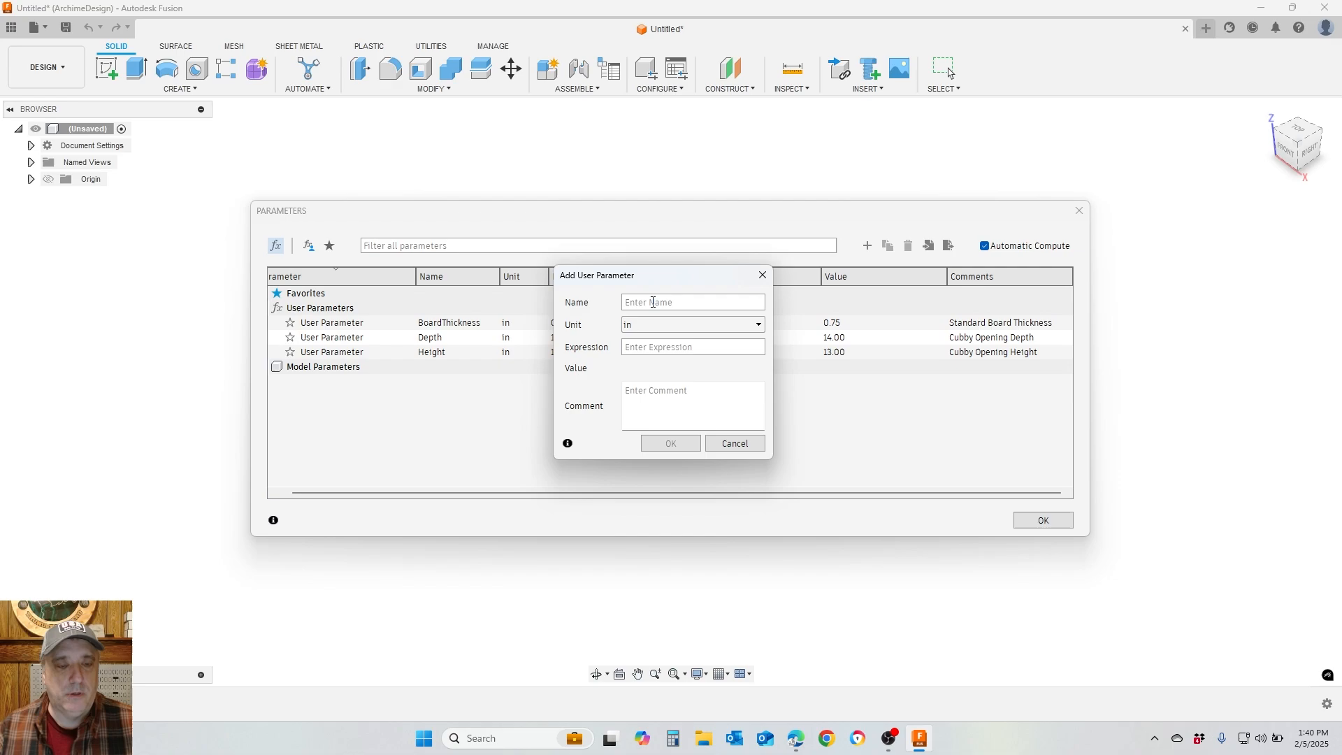
pyautogui.write('Width')
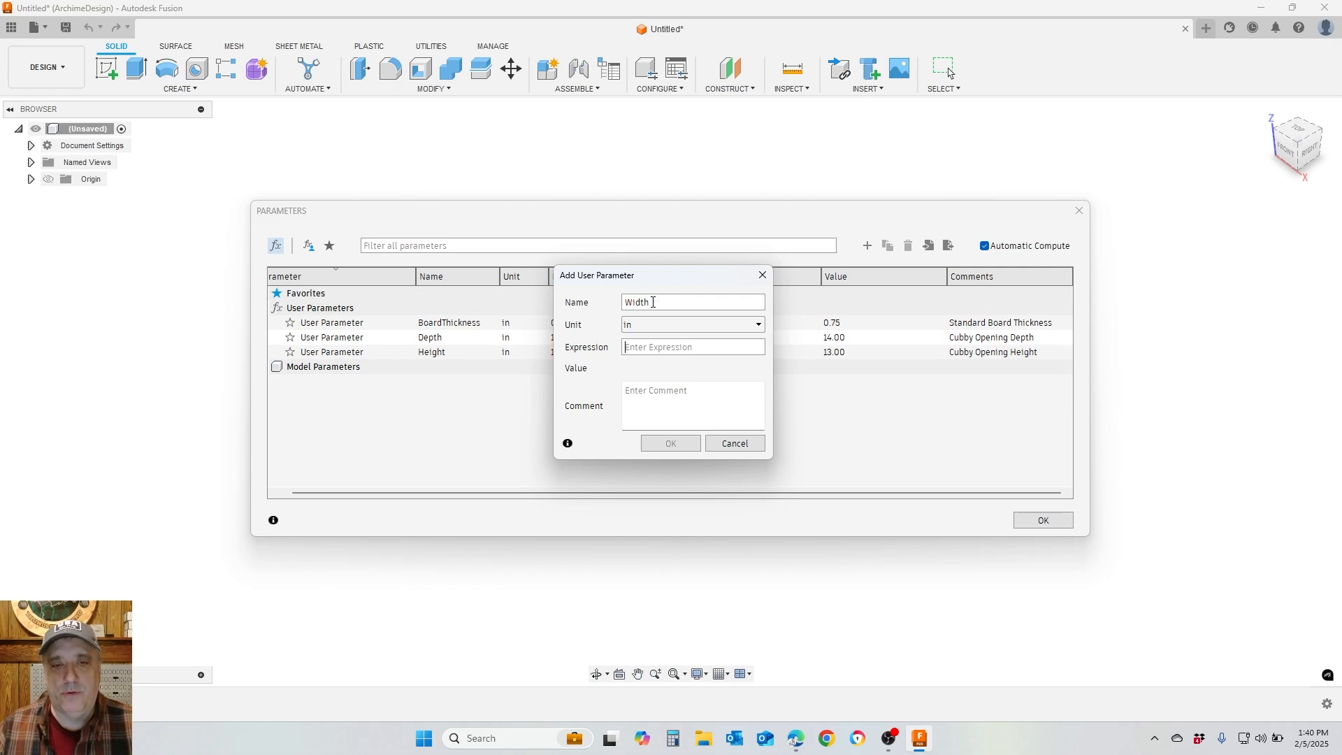
pyautogui.write('13')
pyautogui.press('Tab')
pyautogui.write('Cubby')
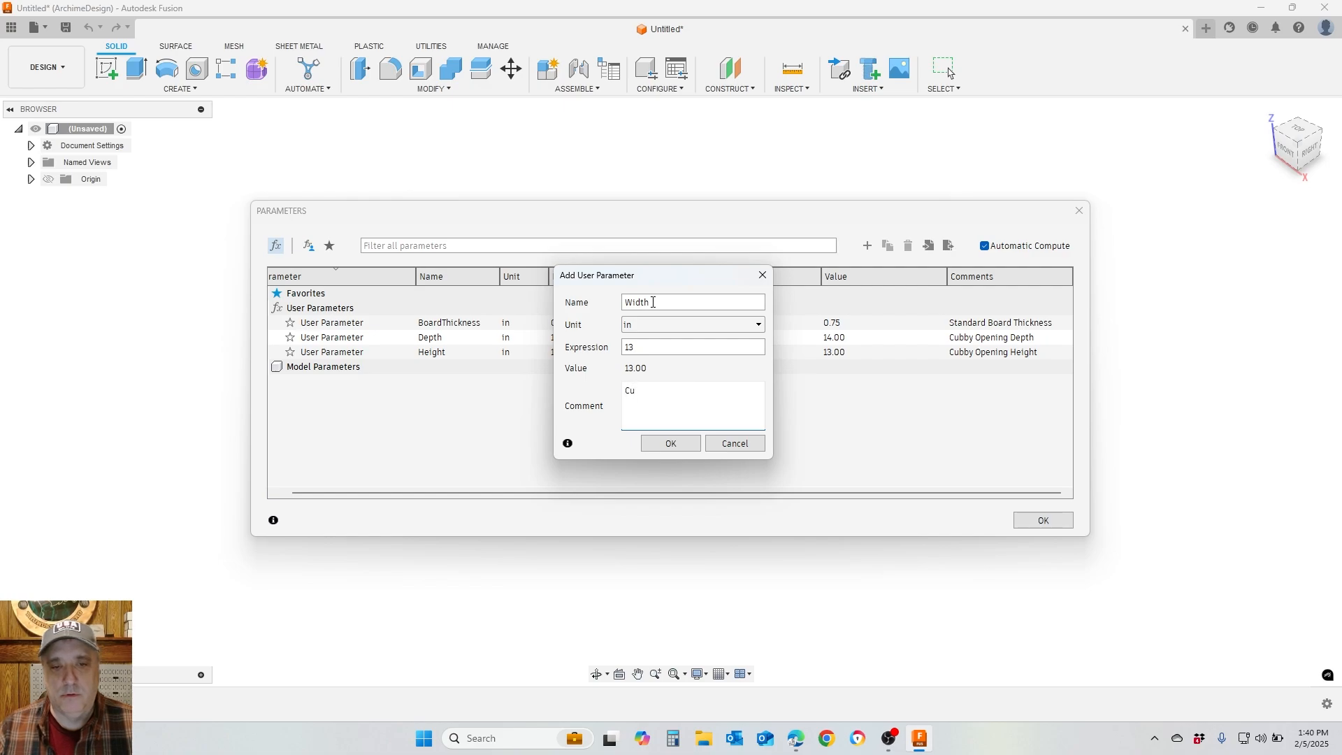
pyautogui.press('BackSpace')
pyautogui.press('BackSpace')
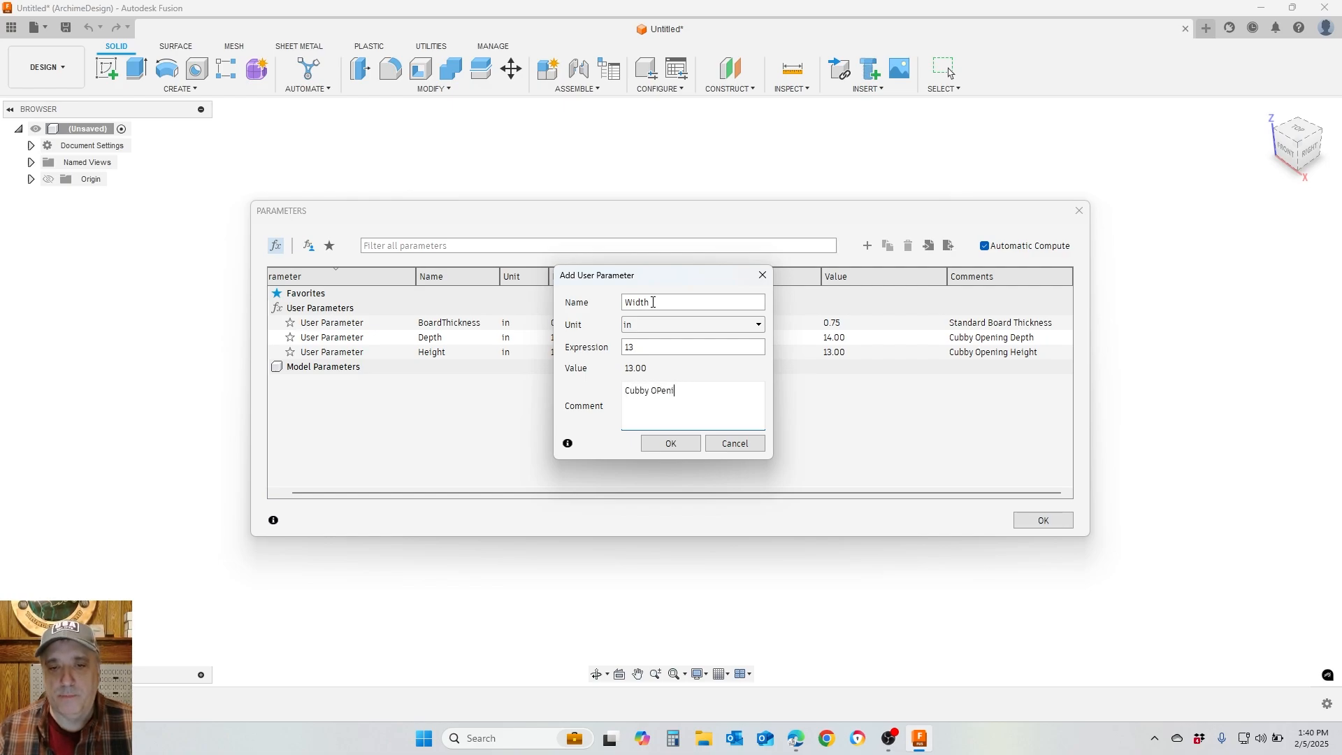
pyautogui.write('ening Width')
pyautogui.click(677, 446)
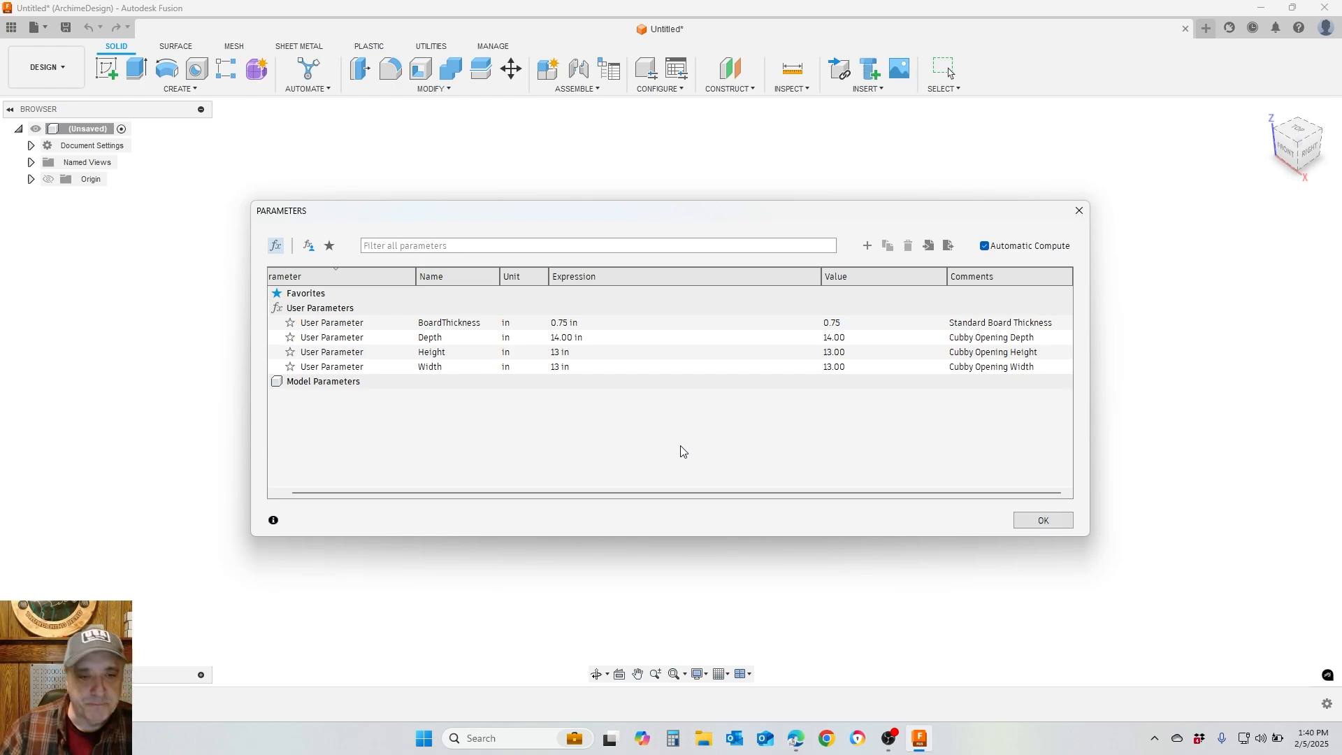
# Add a user parameter named Tol, in inches, with the expression 1/64 and the comment "CNC Fitup Tolerance"
pyautogui.click(867, 246)
pyautogui.write('Tol')
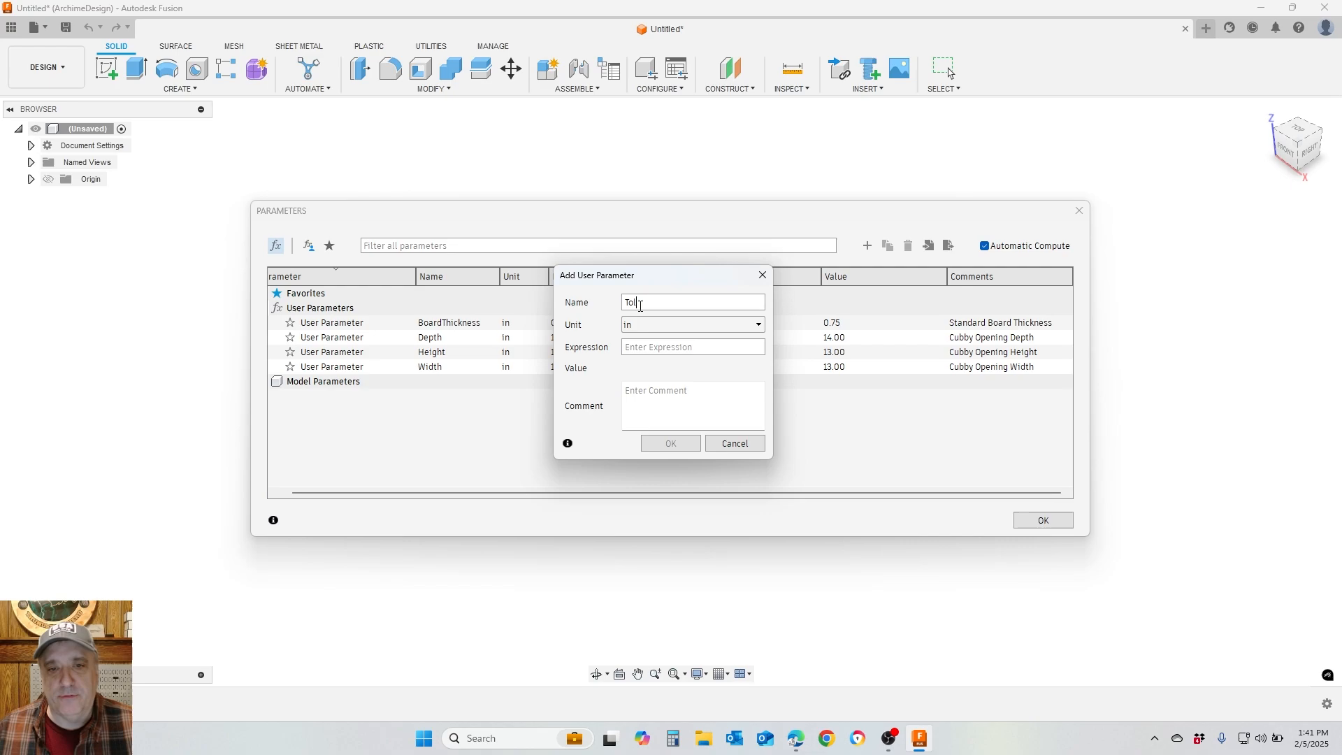
pyautogui.write('1/64')
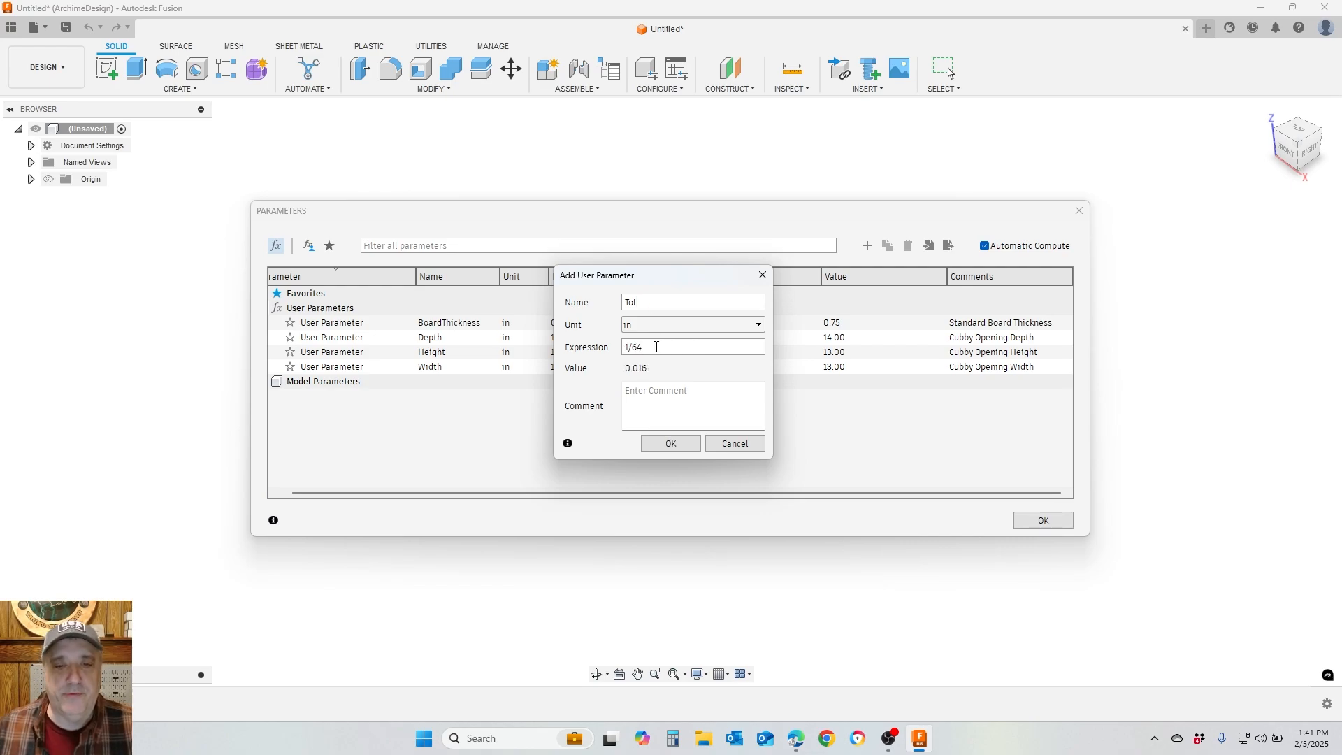
pyautogui.click(665, 392)
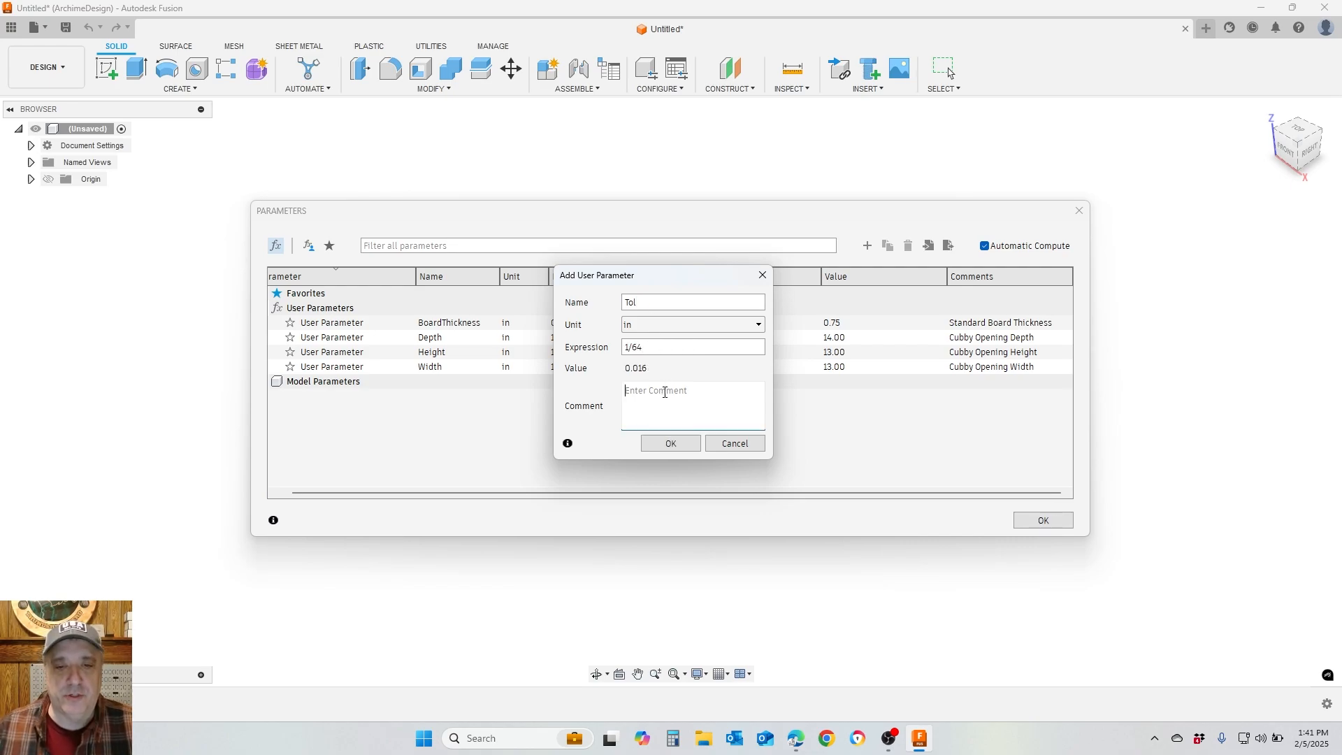
pyautogui.write('CNC')
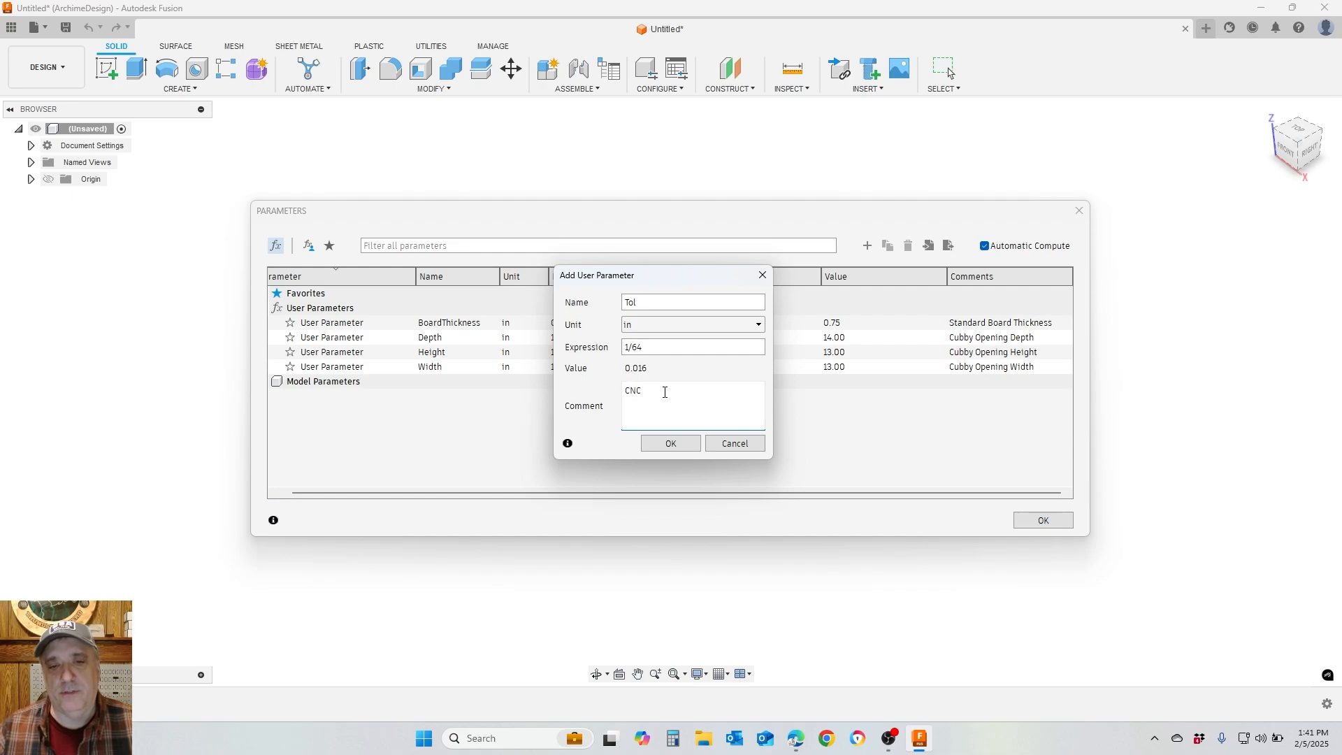
pyautogui.write(' Fitup Toler')
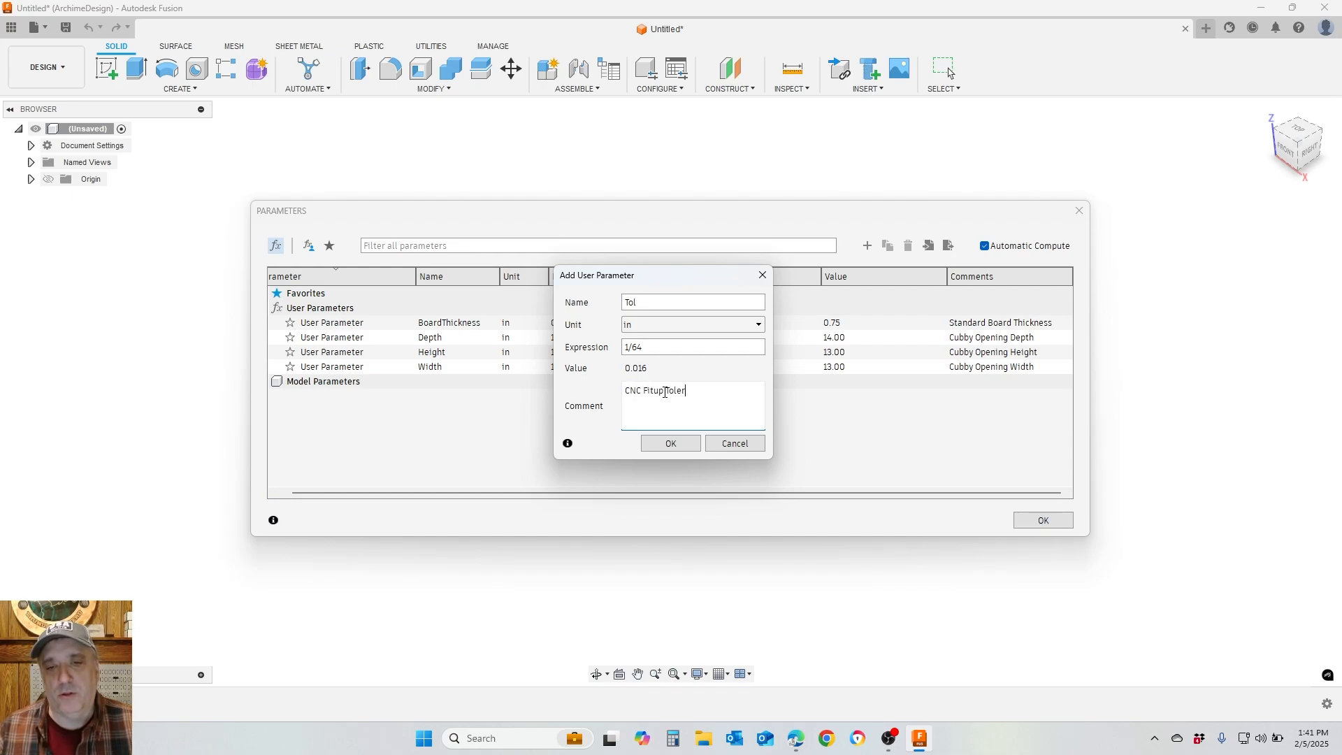
pyautogui.write('ance')
pyautogui.click(671, 444)
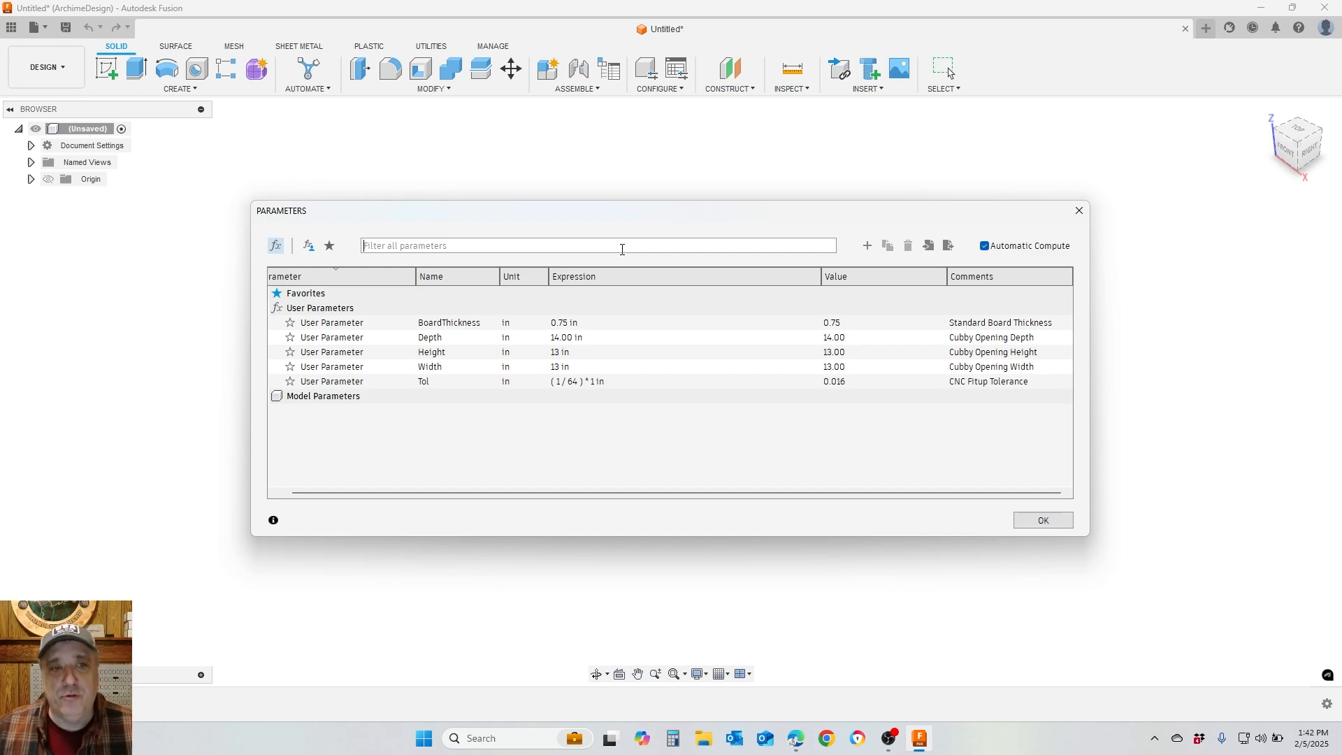
# Start a new user parameter in inches and name it TotalLength
pyautogui.click(867, 247)
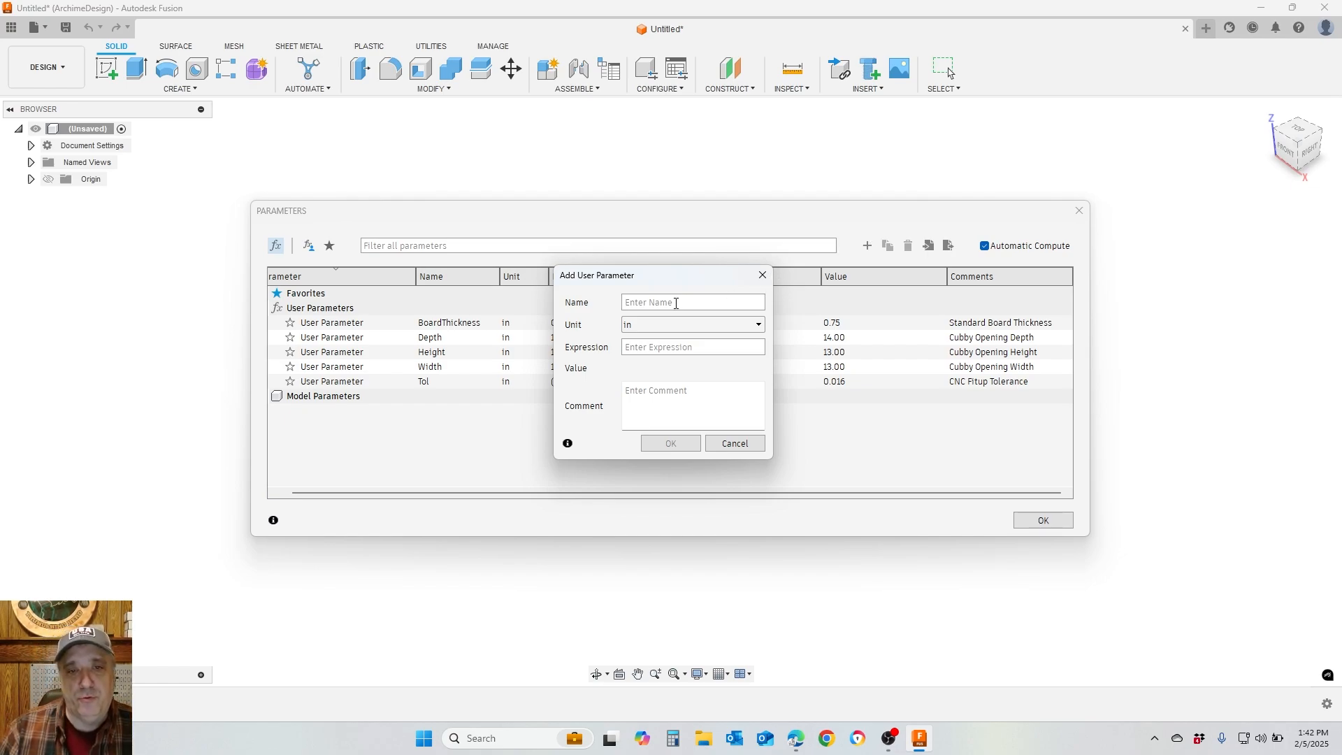
pyautogui.write('Tot')
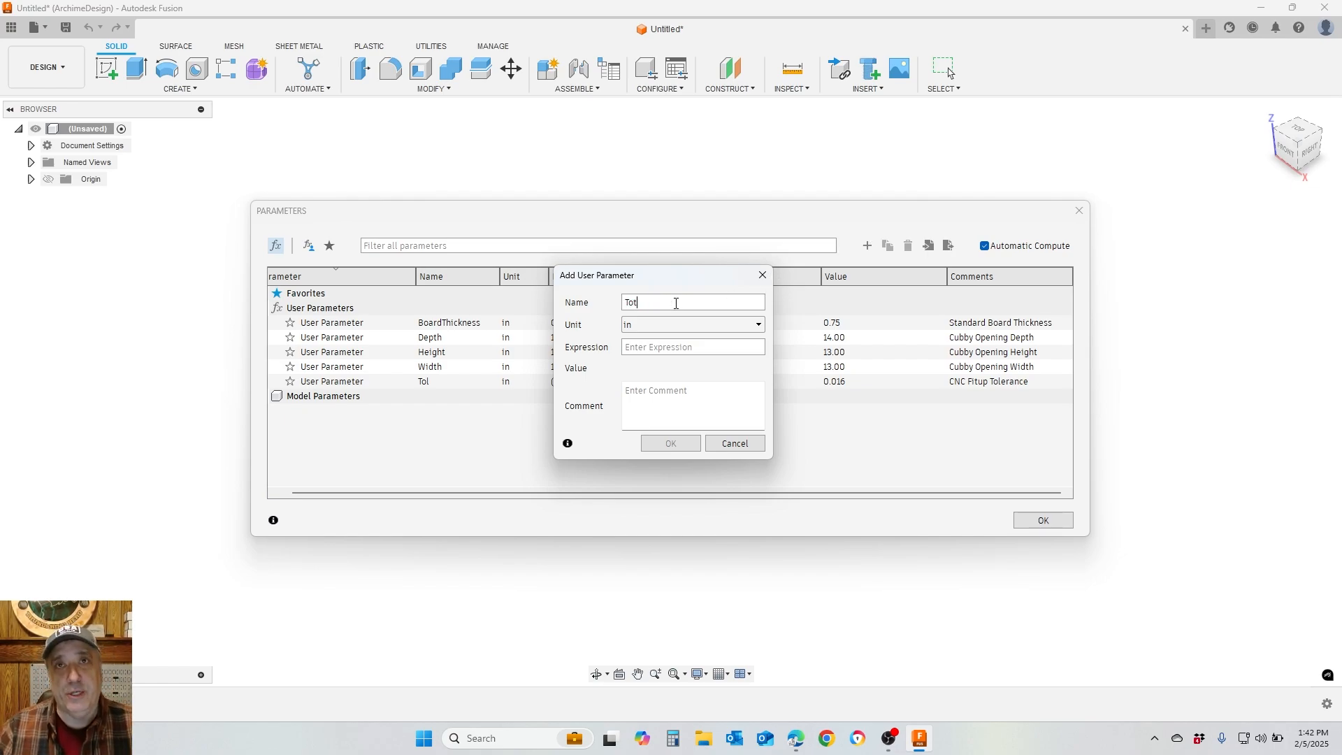
pyautogui.press('BackSpace')
pyautogui.press('BackSpace')
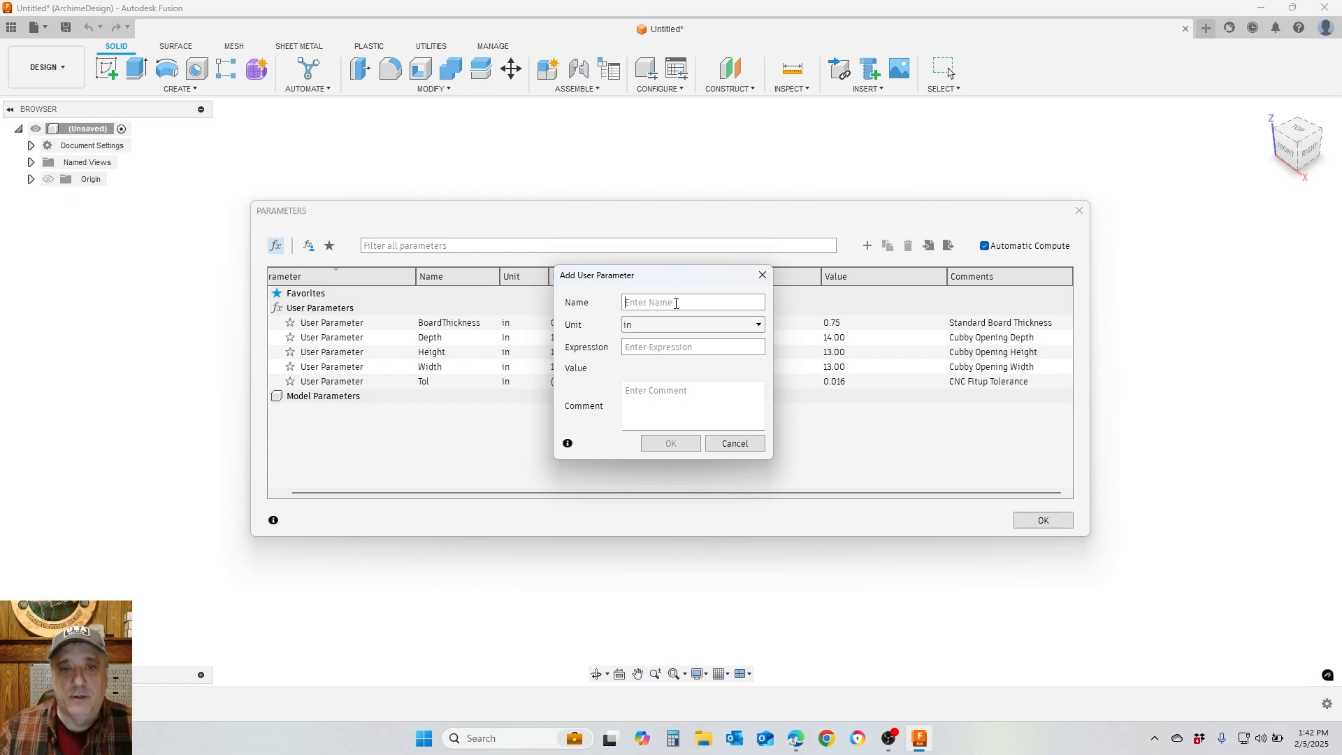
pyautogui.write('Total')
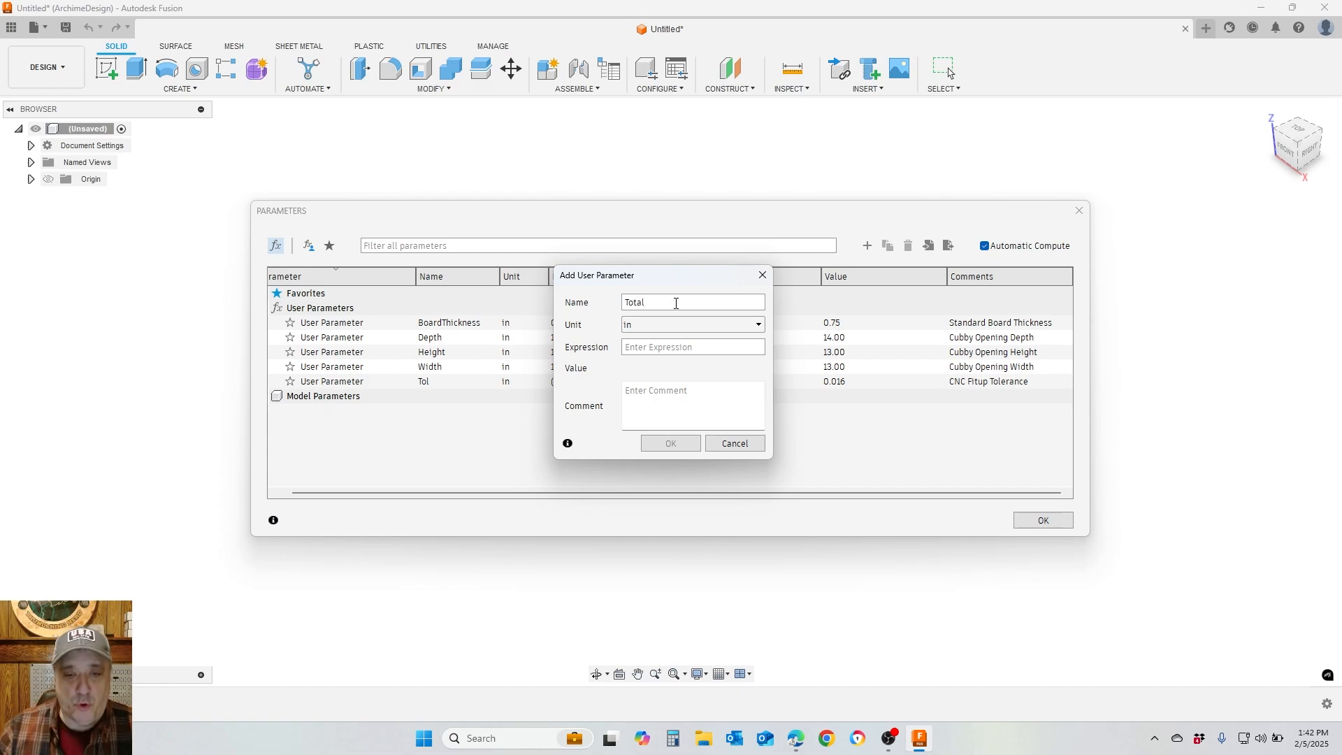
pyautogui.write('Length')
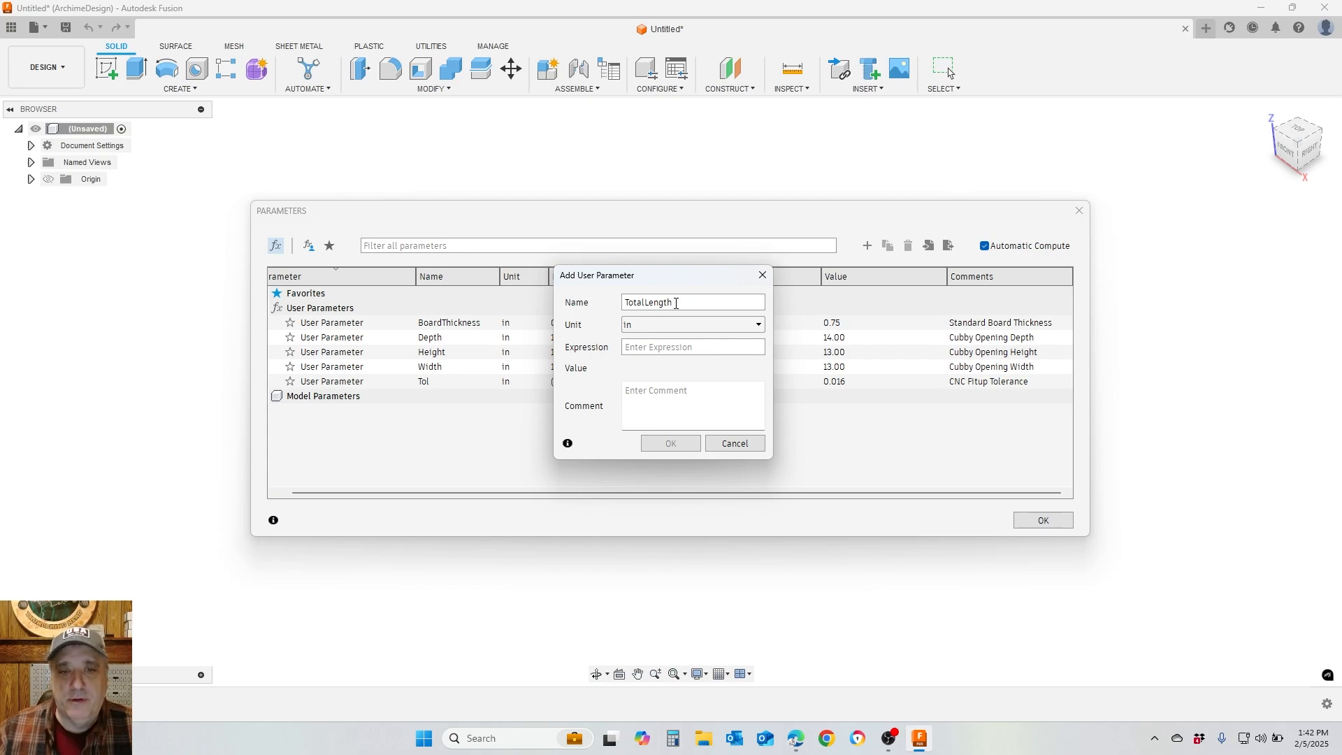
# Set the expression of the new TotalLength parameter to 2*Width+3*Width
pyautogui.click(669, 353)
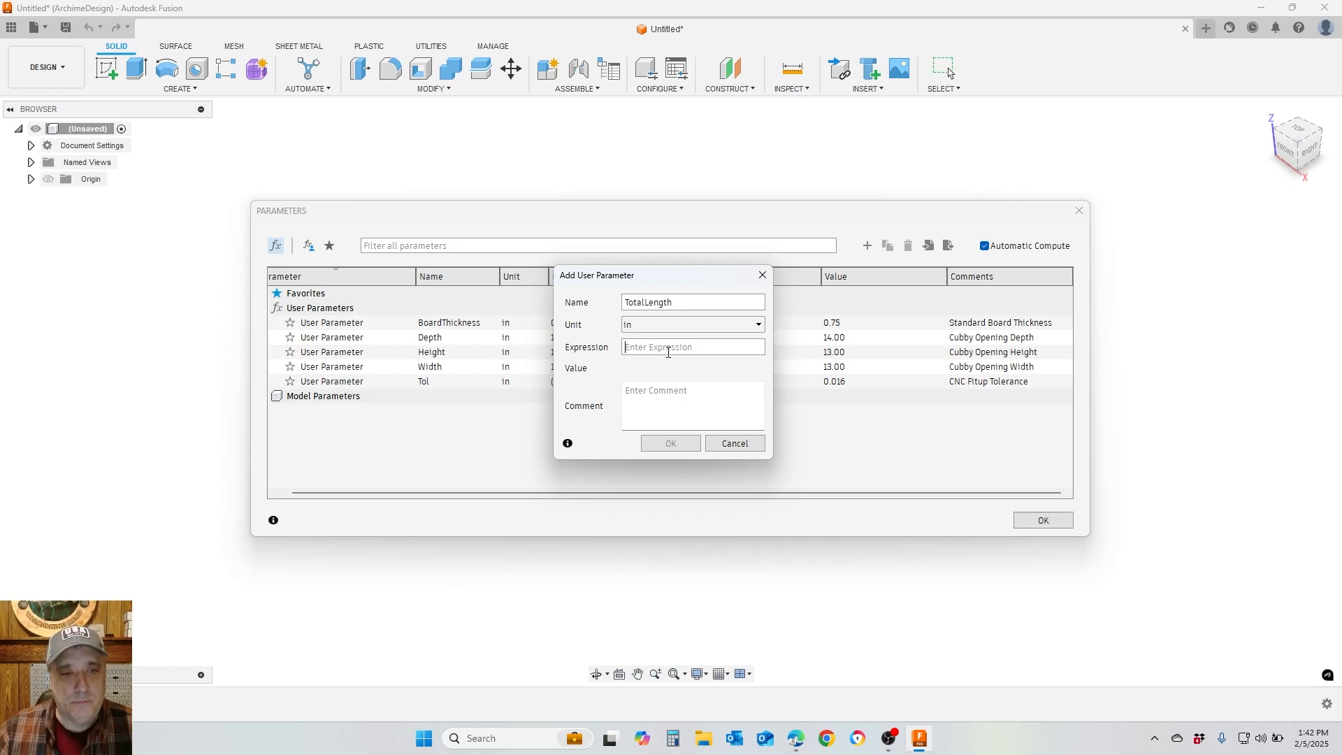
pyautogui.write('2(')
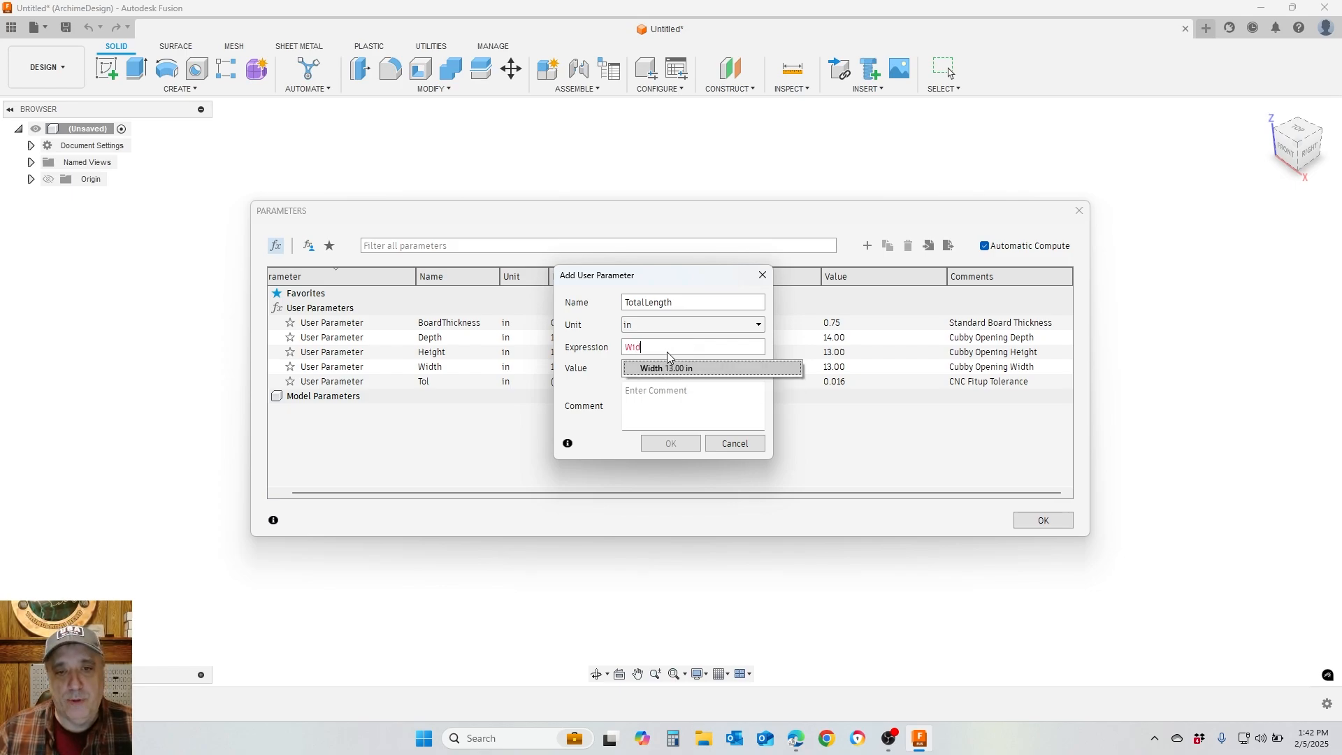
pyautogui.press('BackSpace')
pyautogui.write('*Width')
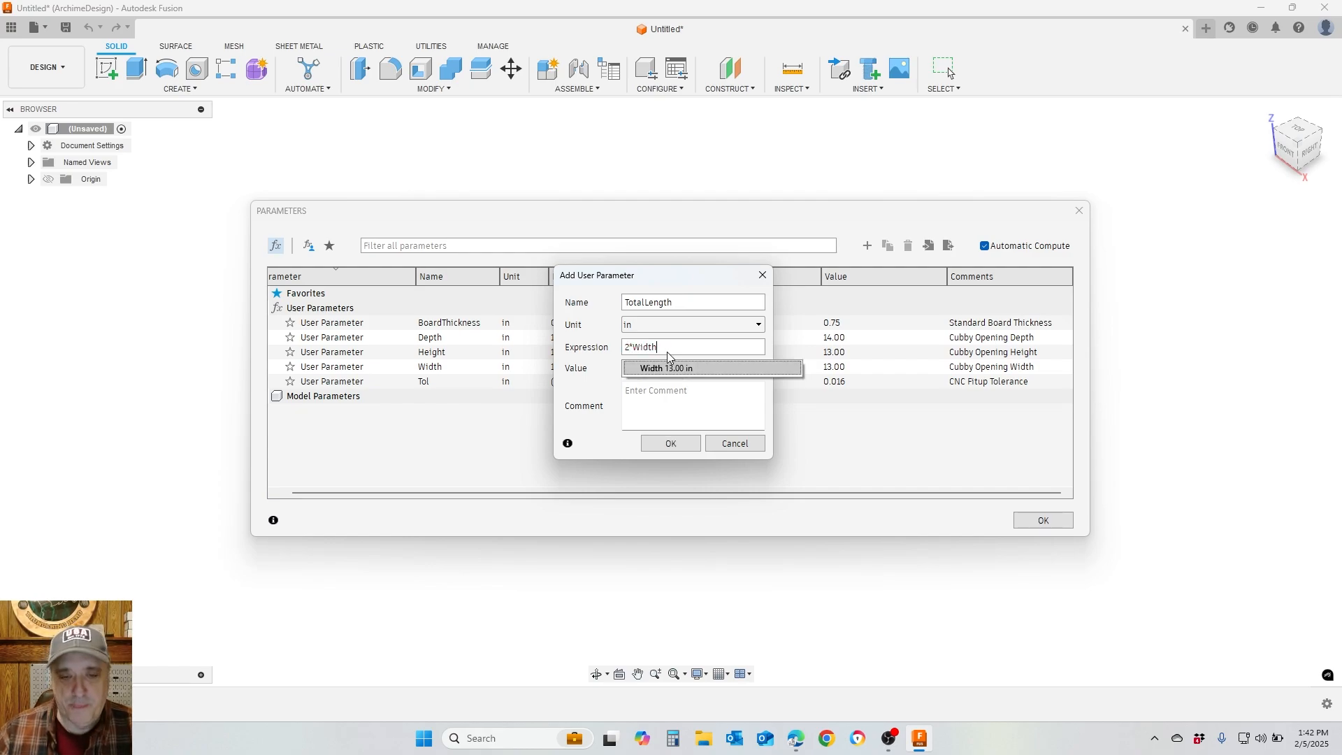
pyautogui.write('+')
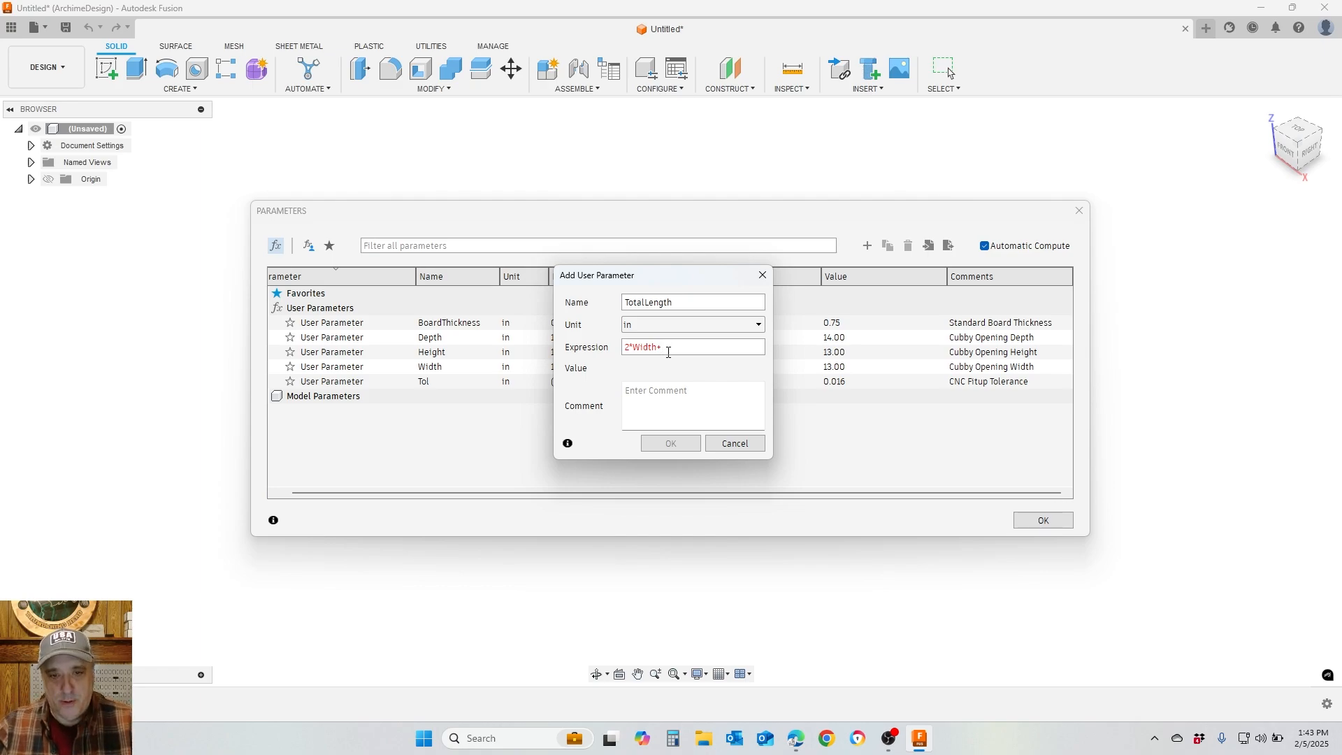
pyautogui.write('3')
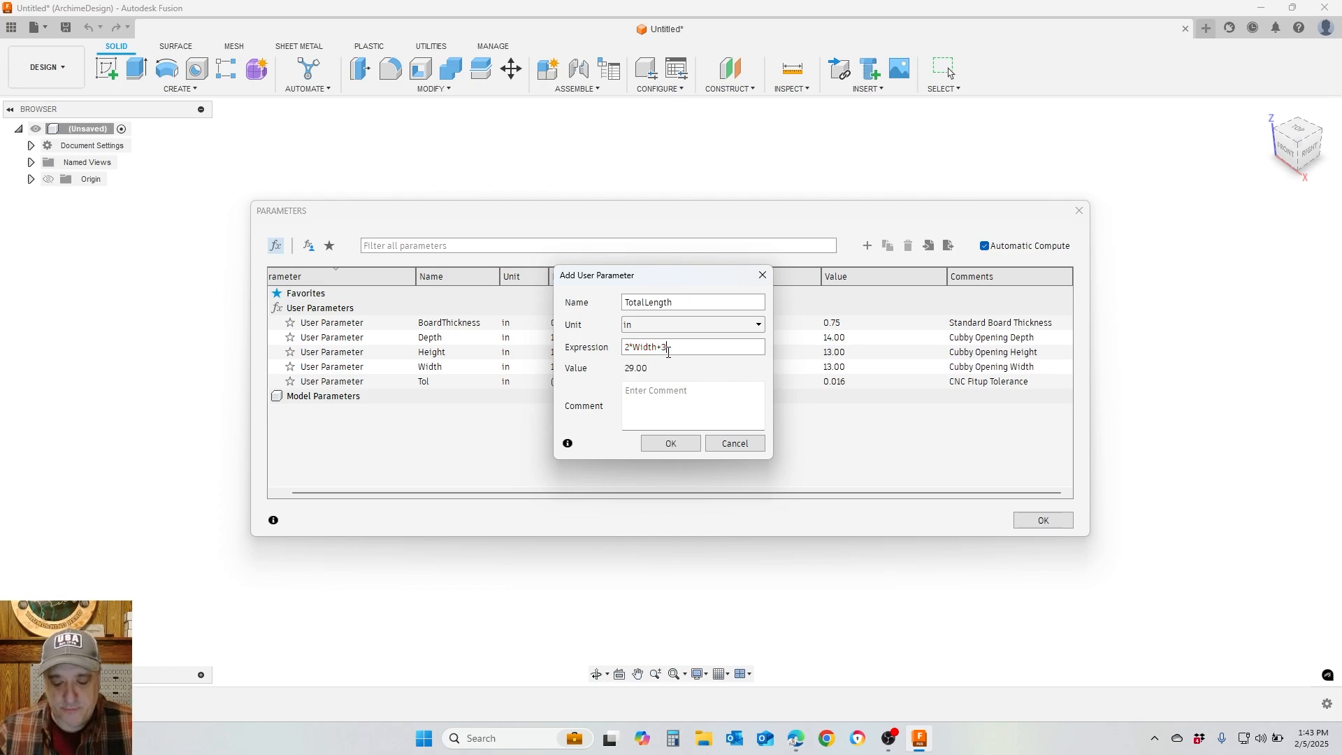
pyautogui.write('*Width')
pyautogui.click(668, 369)
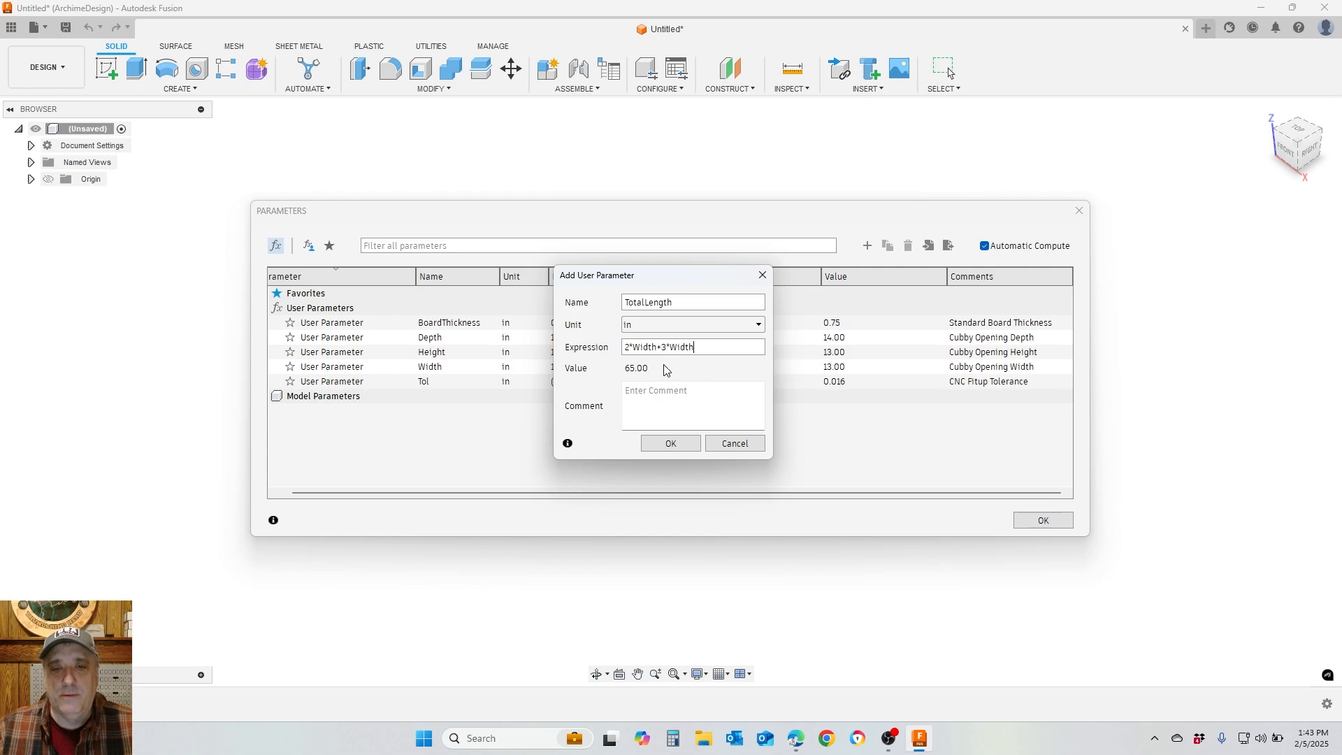
# Give the TotalLength parameter the comment "Total Cubby Width" and add it to the parameter list
pyautogui.click(676, 402)
pyautogui.write('Total Cubby Width')
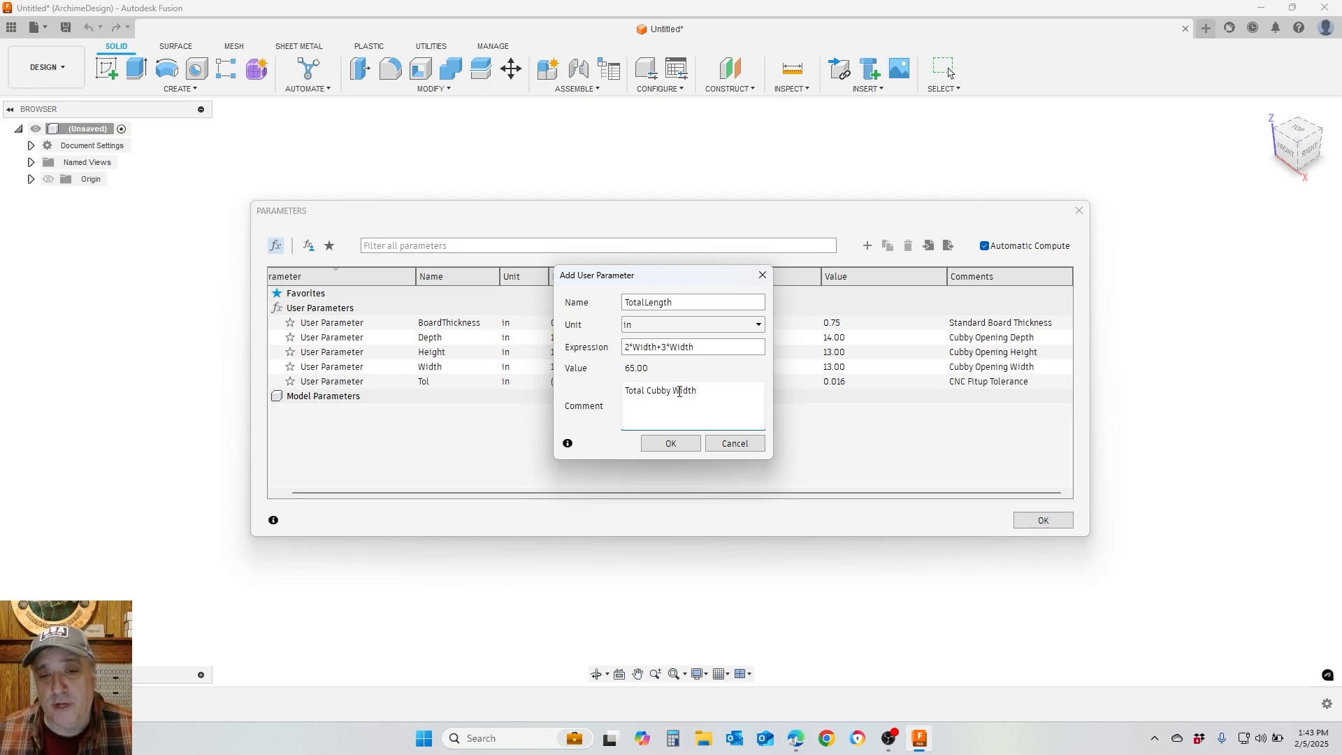
pyautogui.click(668, 445)
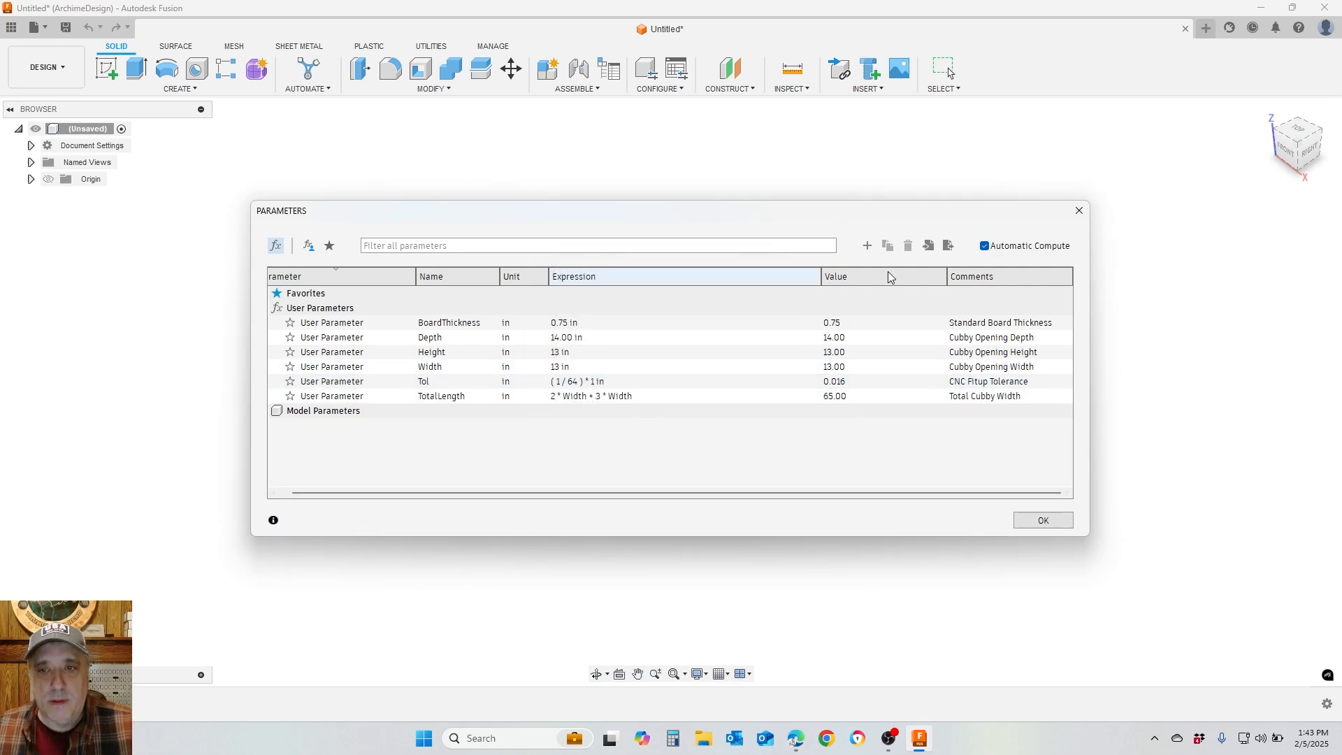
# Start a new user parameter in inches and name it TotalHeight
pyautogui.click(867, 245)
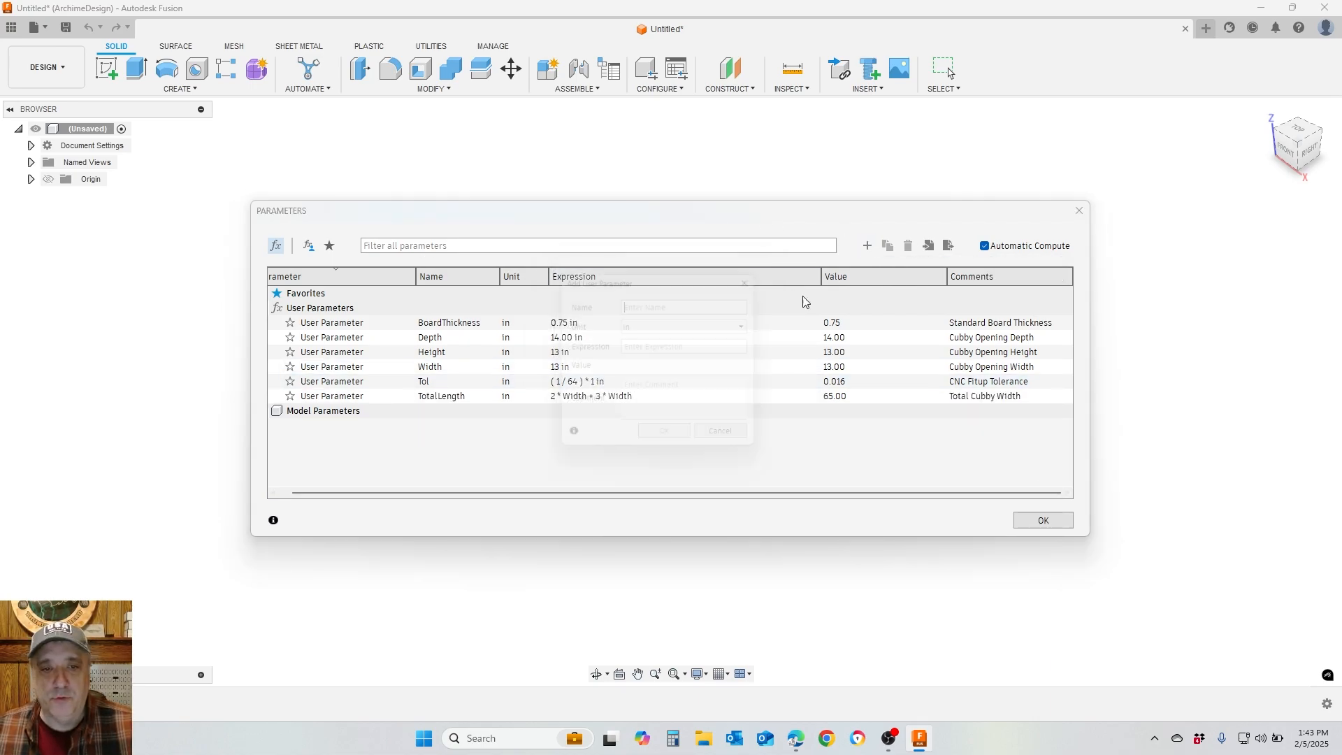
pyautogui.write('Total')
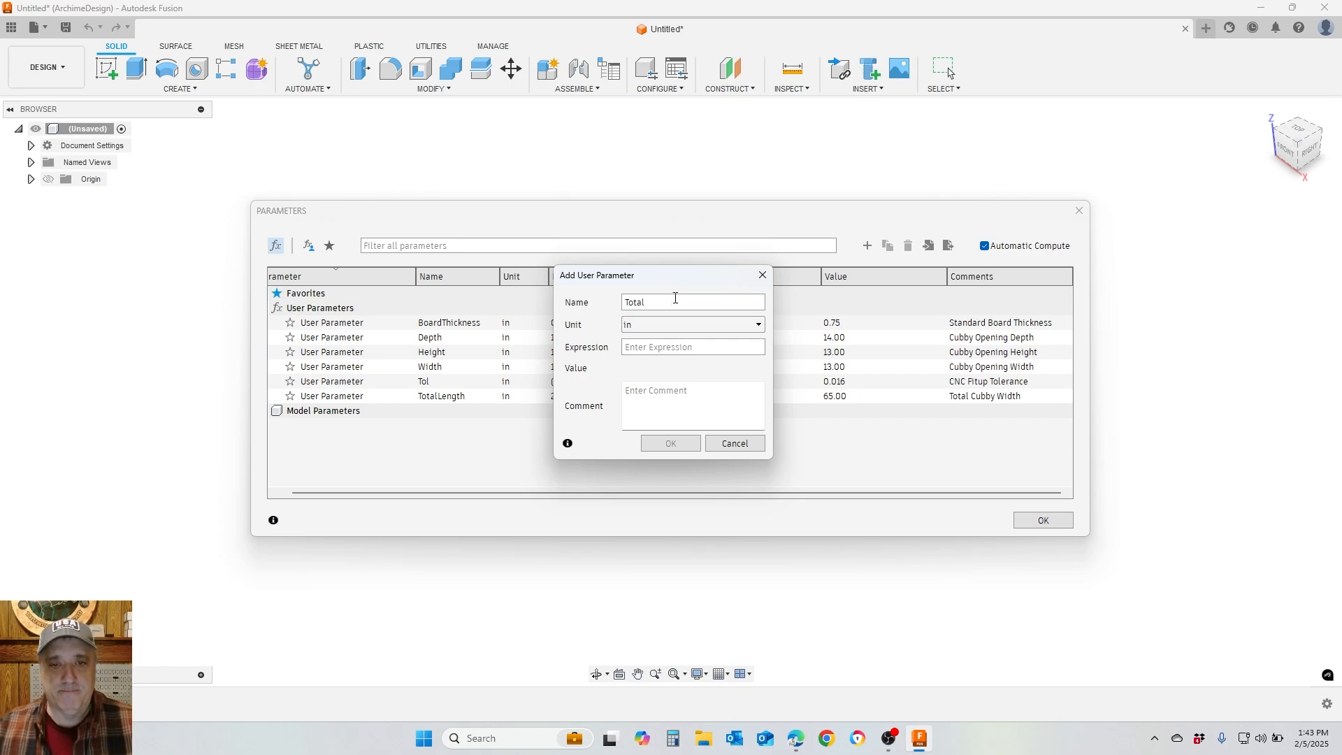
pyautogui.write('Height')
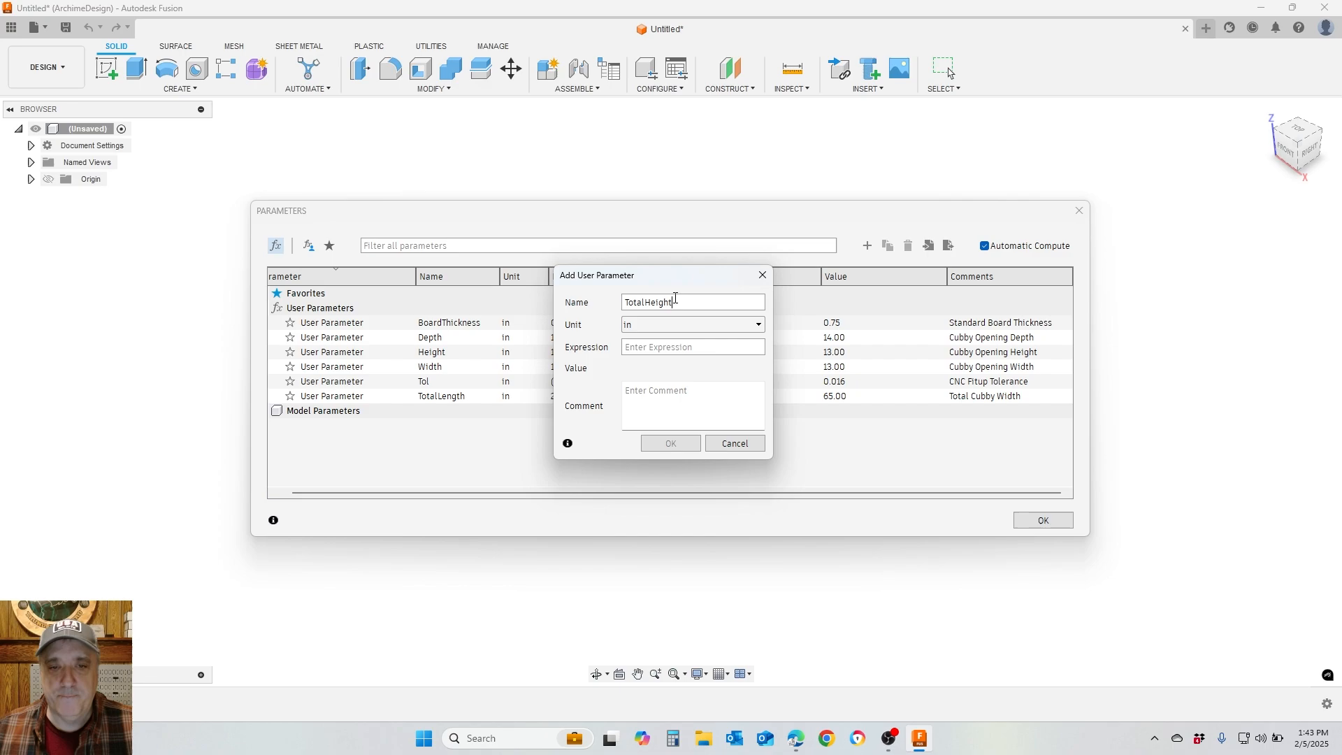
# Move the parameter dialog clear of the existing expressions and set the TotalHeight expression to 2*Height+3*Width
pyautogui.click(641, 350)
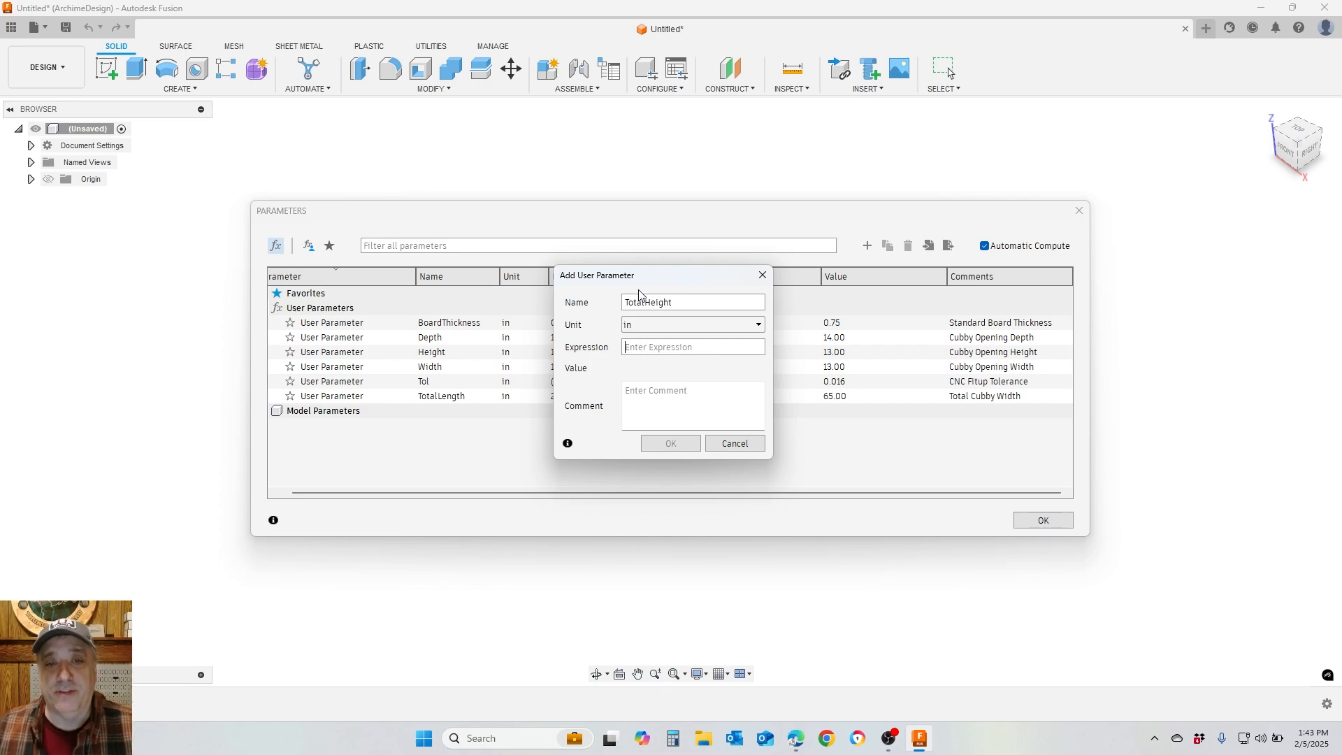
pyautogui.moveTo(659, 279); pyautogui.dragTo(899, 310)
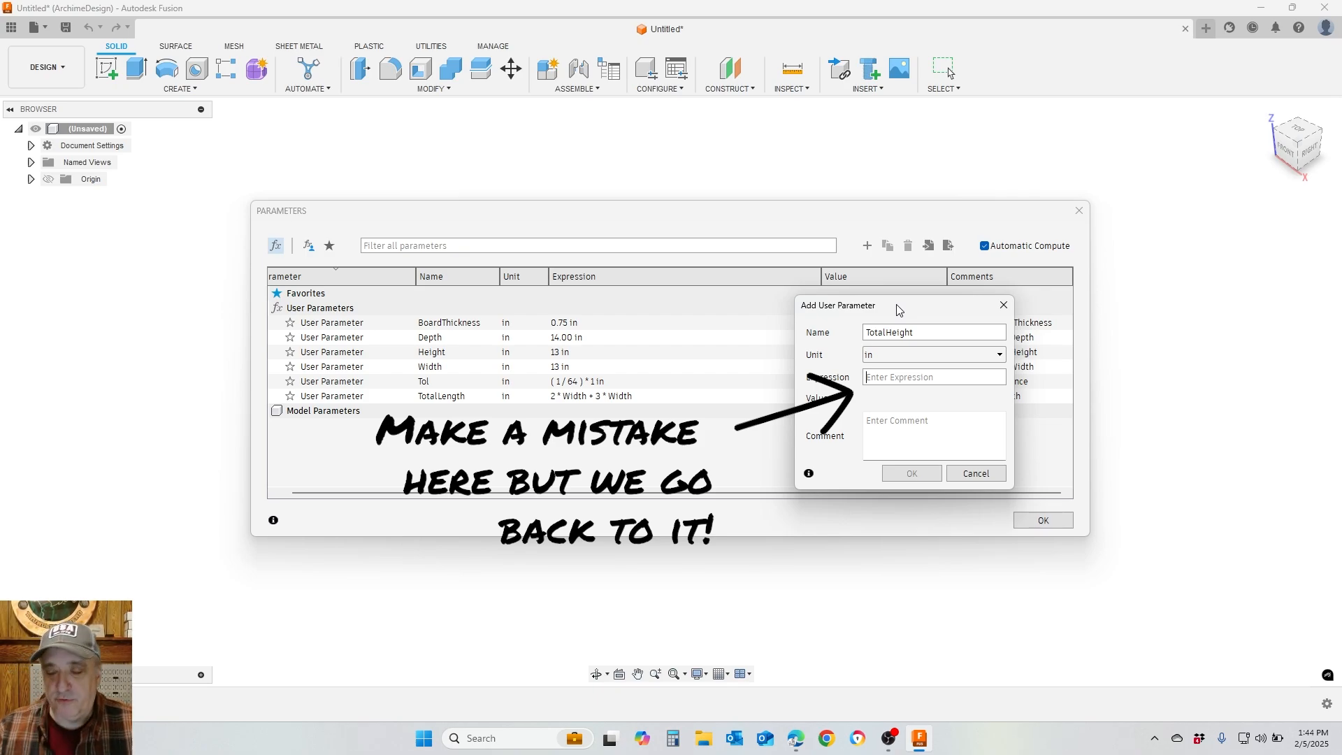
pyautogui.write('2*')
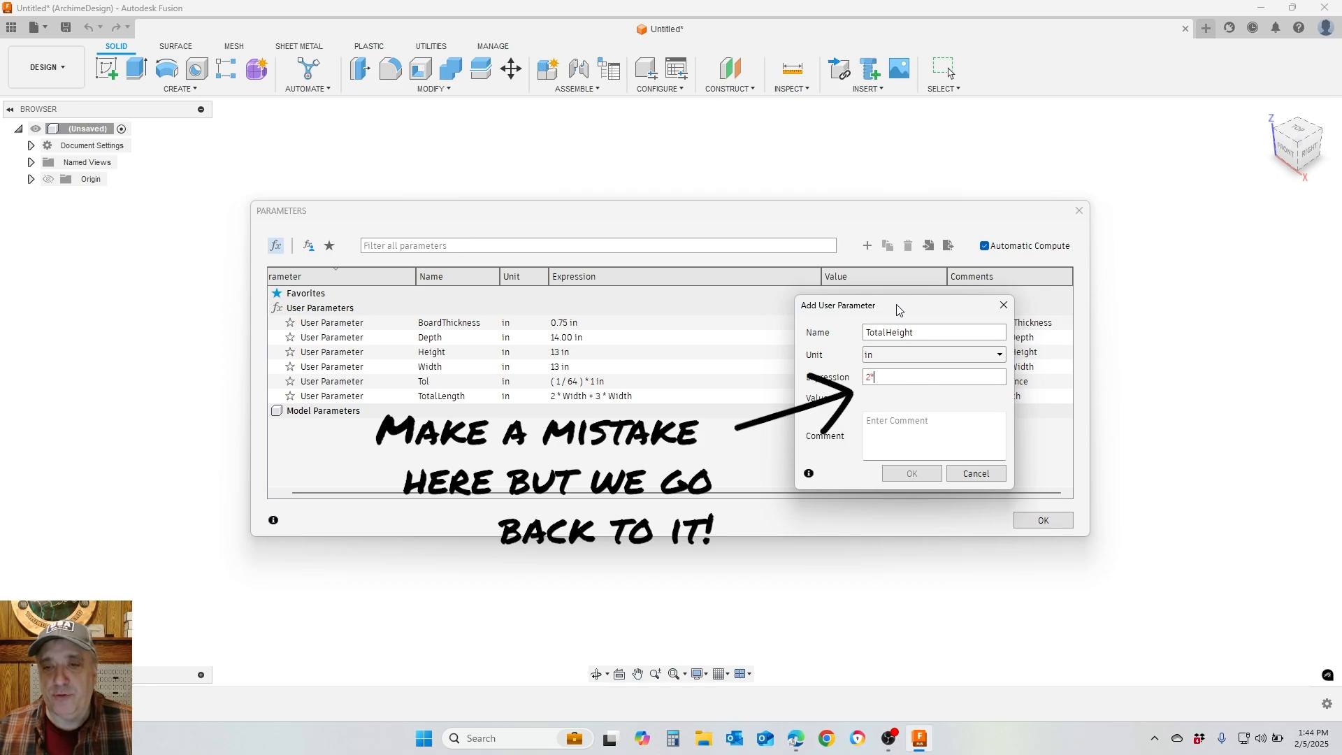
pyautogui.write('Height')
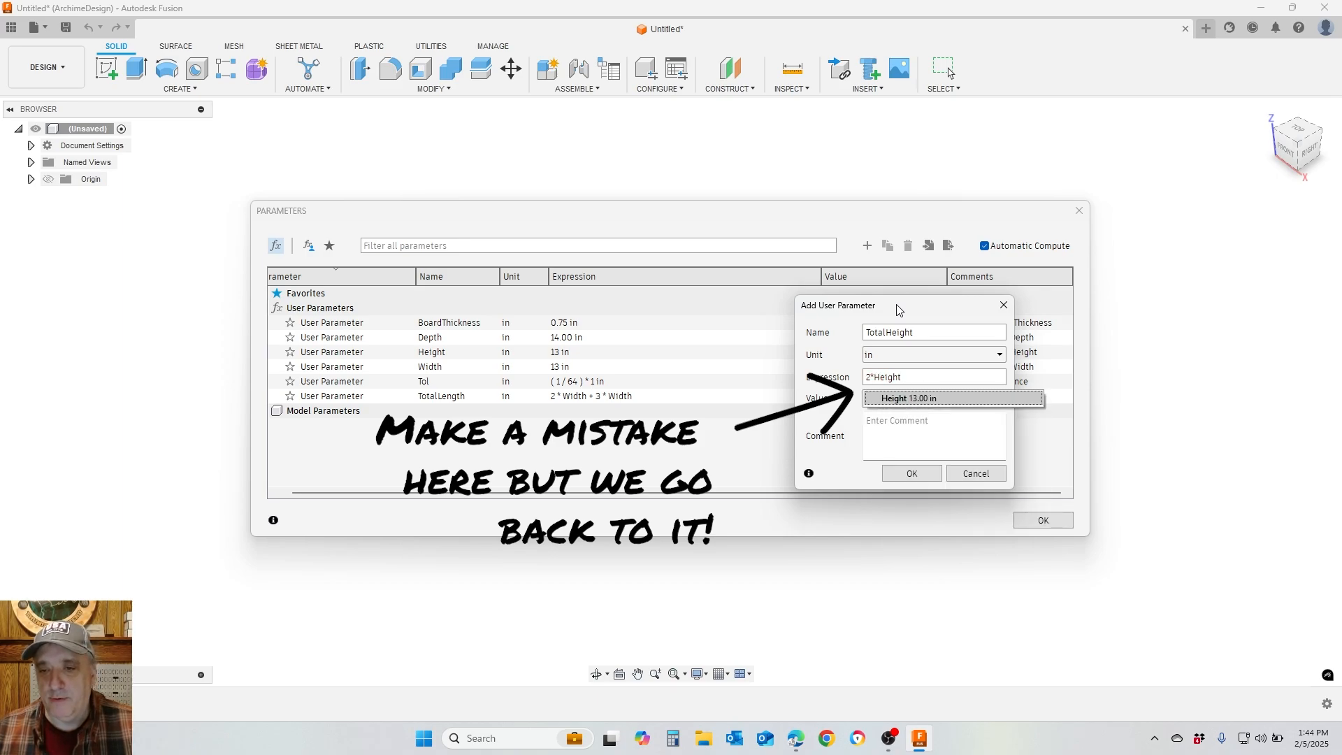
pyautogui.write('+')
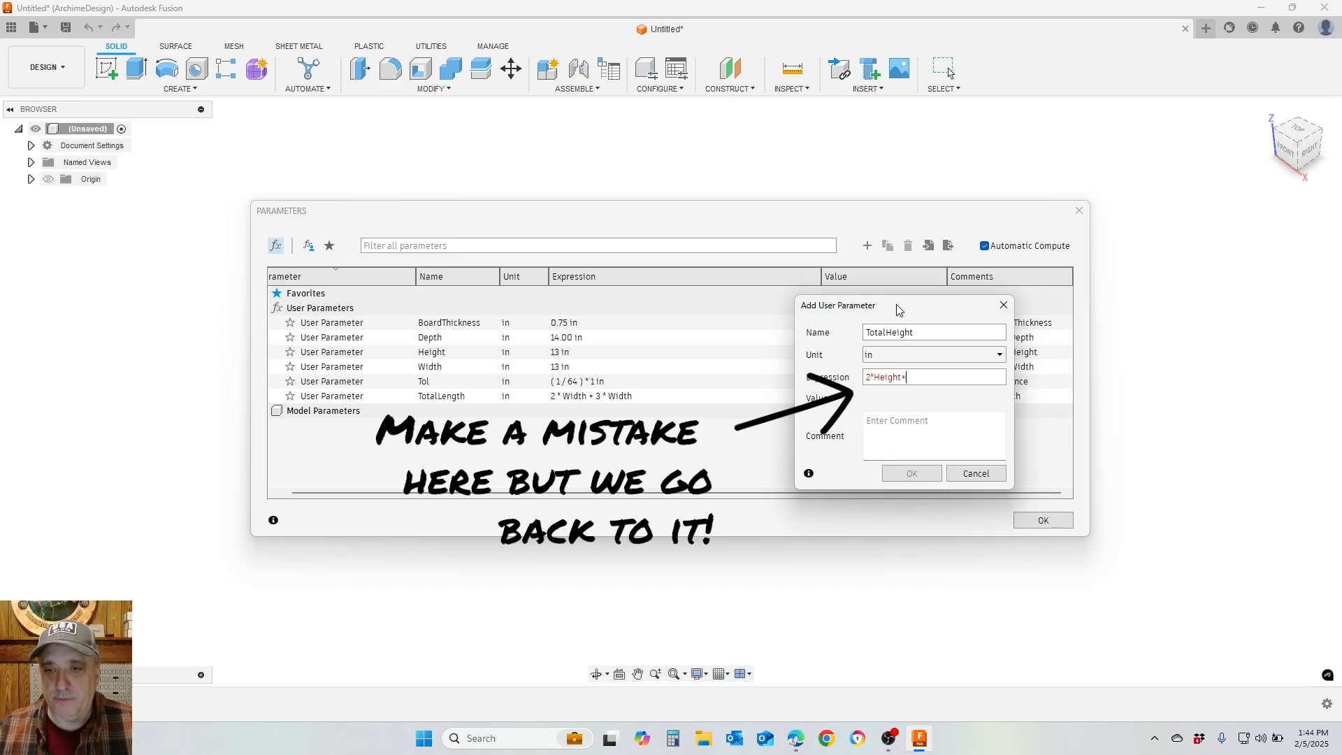
pyautogui.write('3*Width')
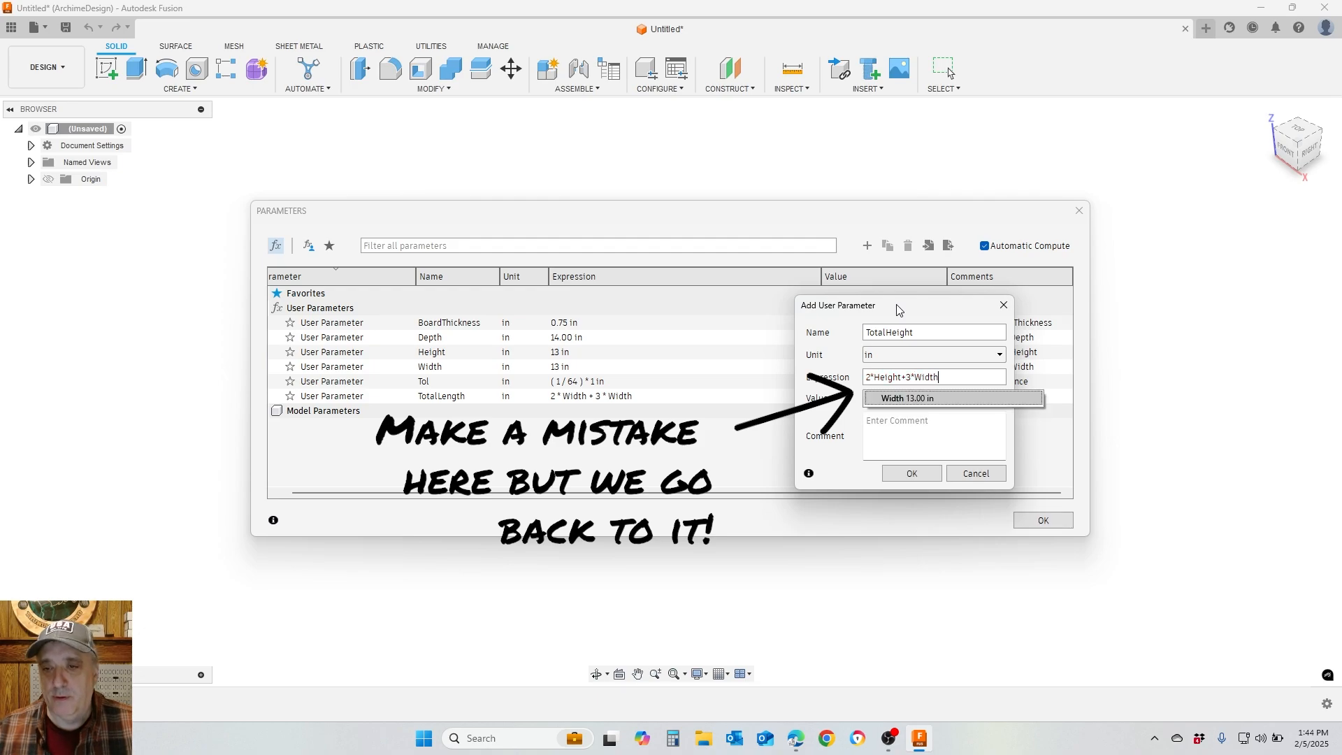
# Enter "Total Cubby Height" as the comment of the new TotalHeight parameter
pyautogui.click(895, 424)
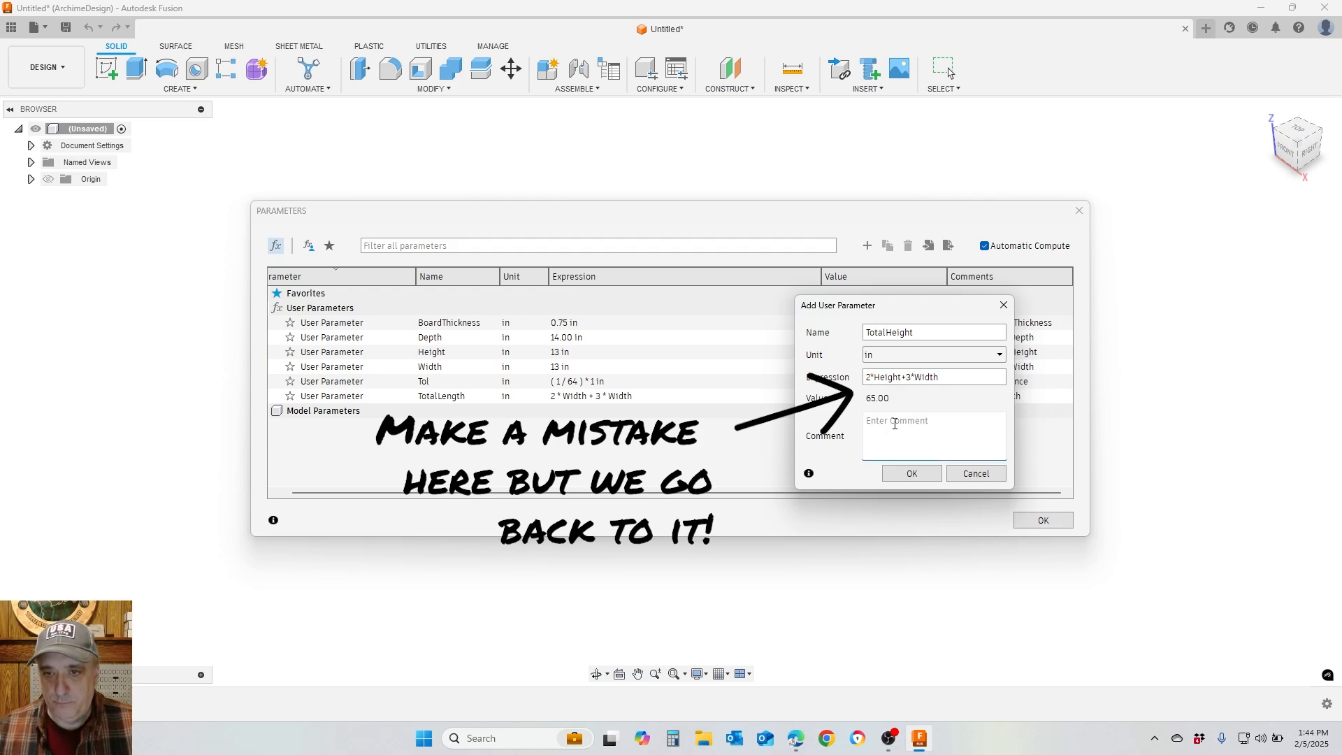
pyautogui.write('Tota')
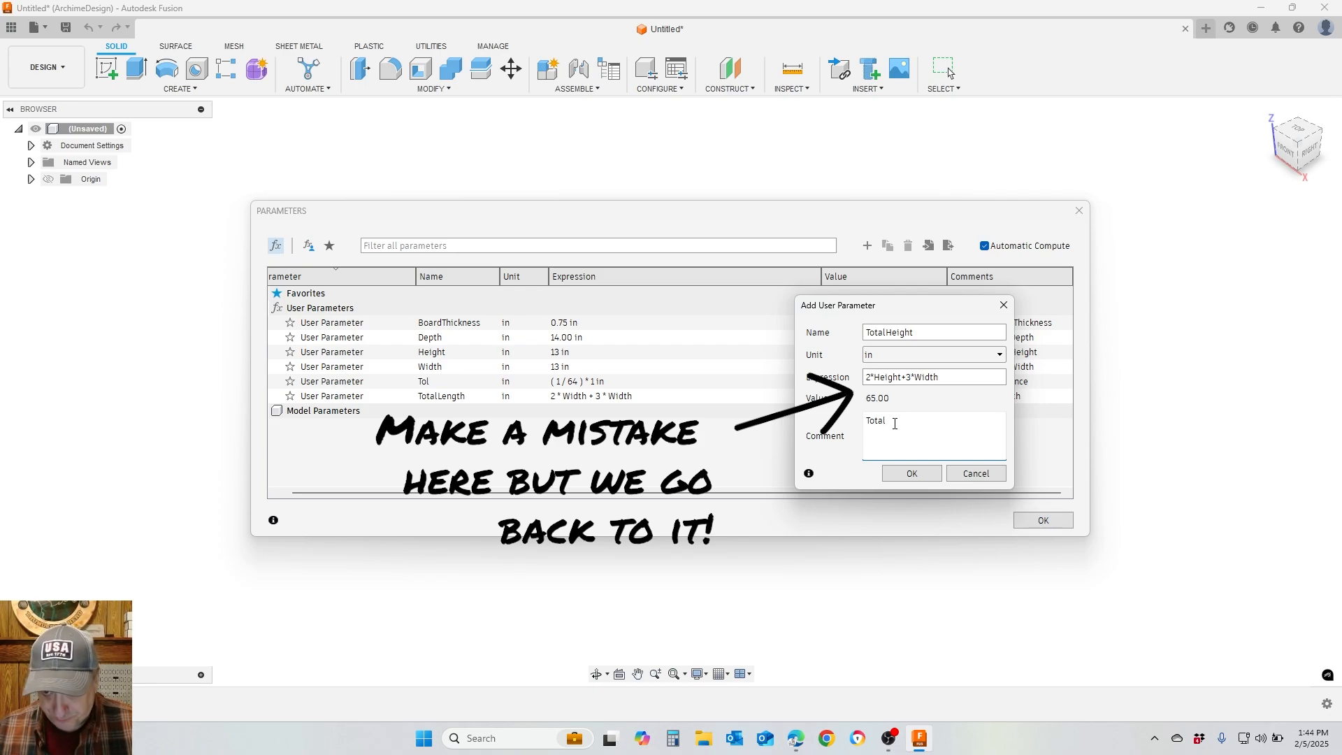
pyautogui.write('l ')
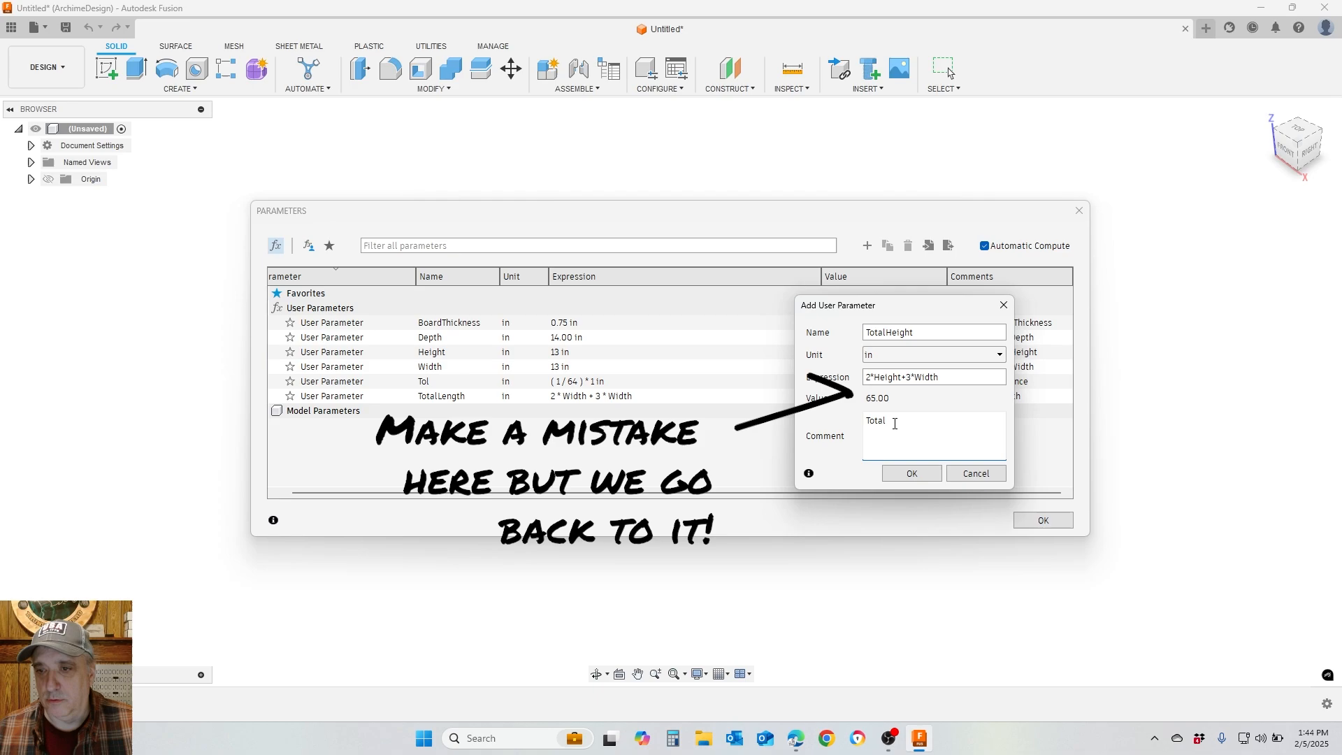
pyautogui.write('Cubby Height')
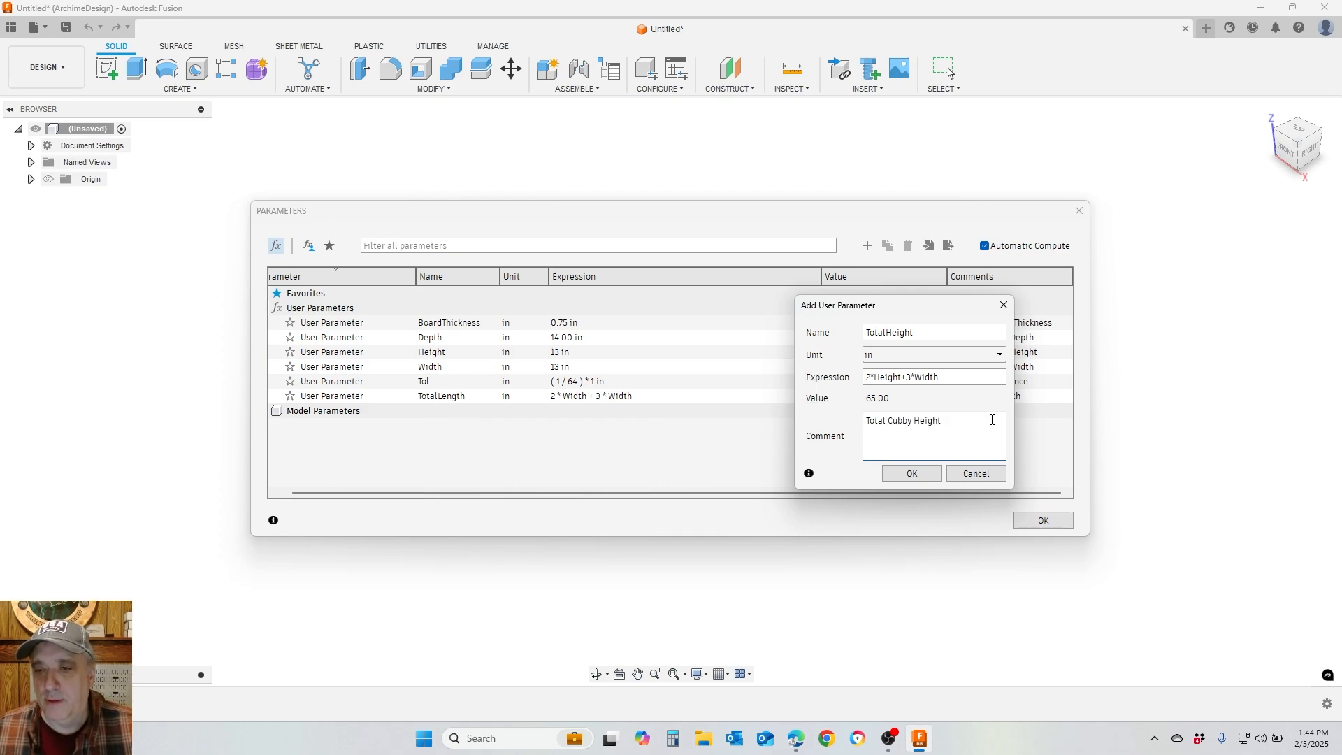
# Correct the TotalHeight expression to 2*Height+3*BoardThickness and add the parameter to the list
pyautogui.click(954, 376)
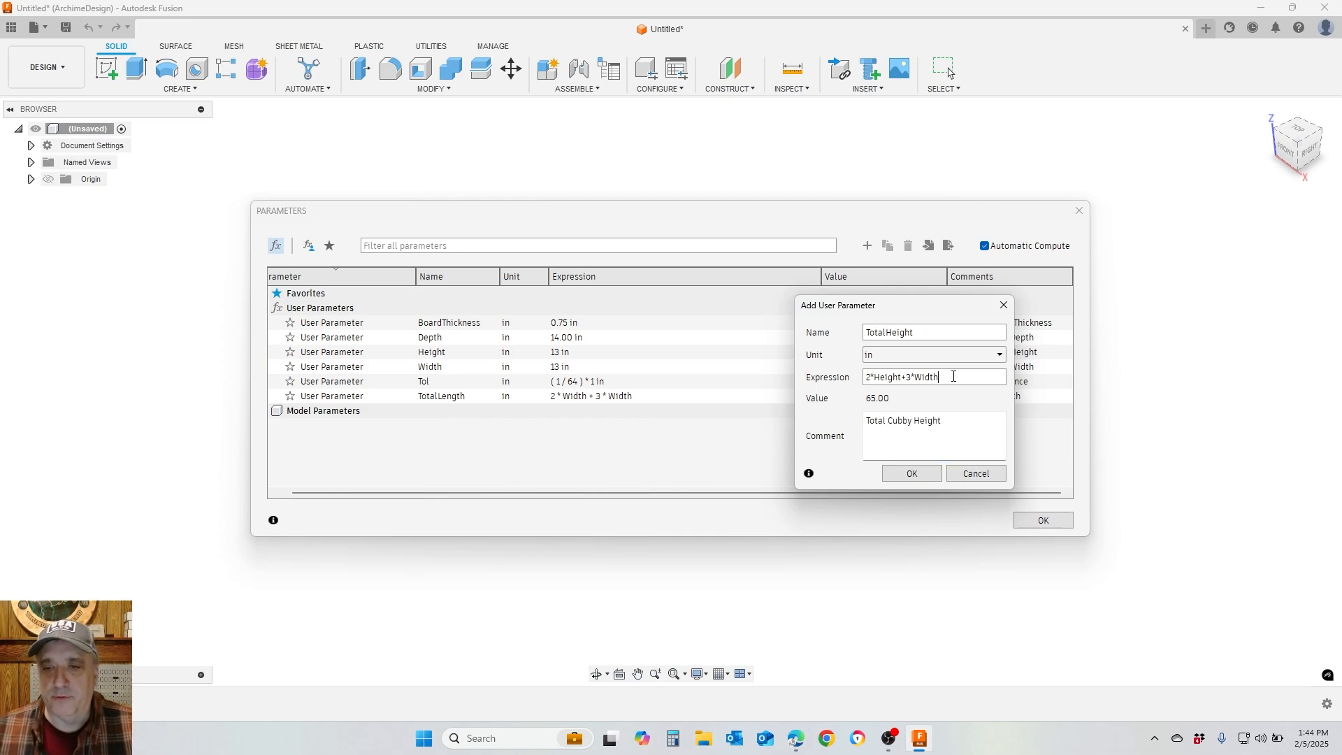
pyautogui.press('BackSpace')
pyautogui.press('BackSpace')
pyautogui.press('BackSpace')
pyautogui.press('BackSpace')
pyautogui.press('BackSpace')
pyautogui.write('Board')
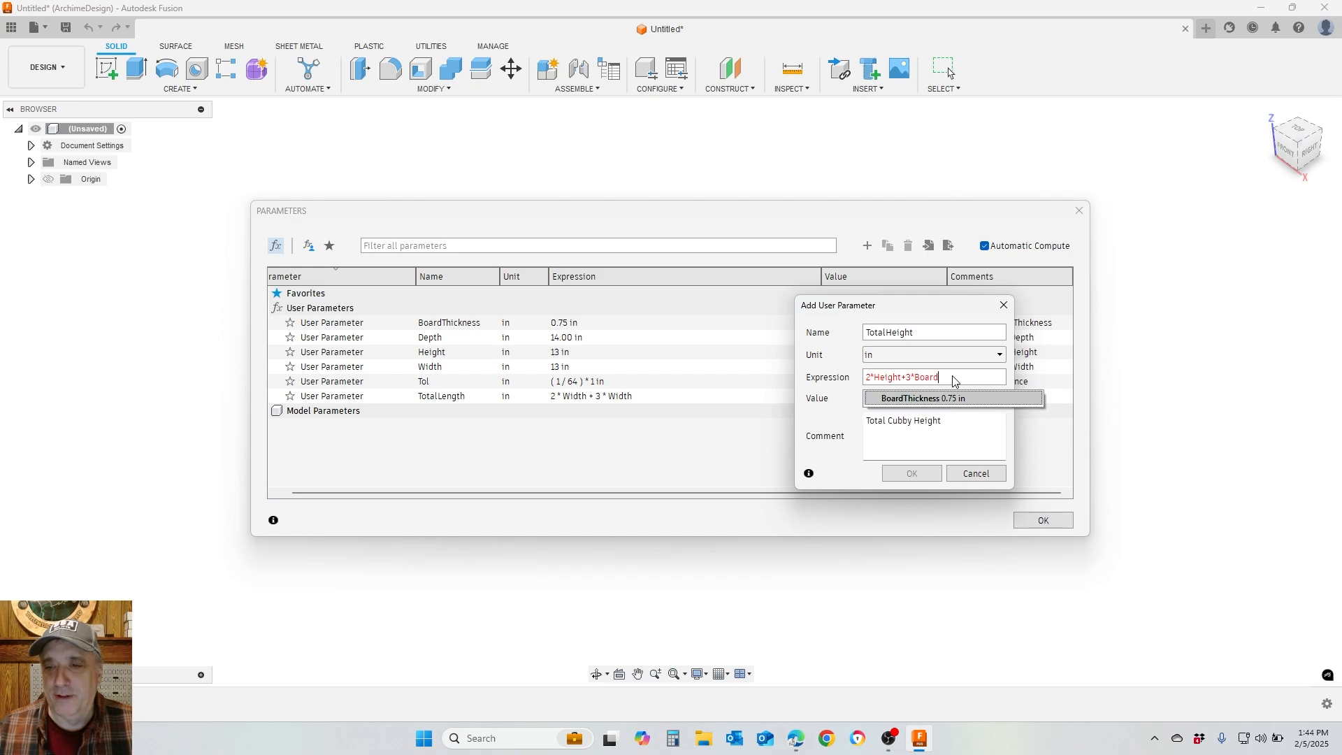
pyautogui.click(924, 398)
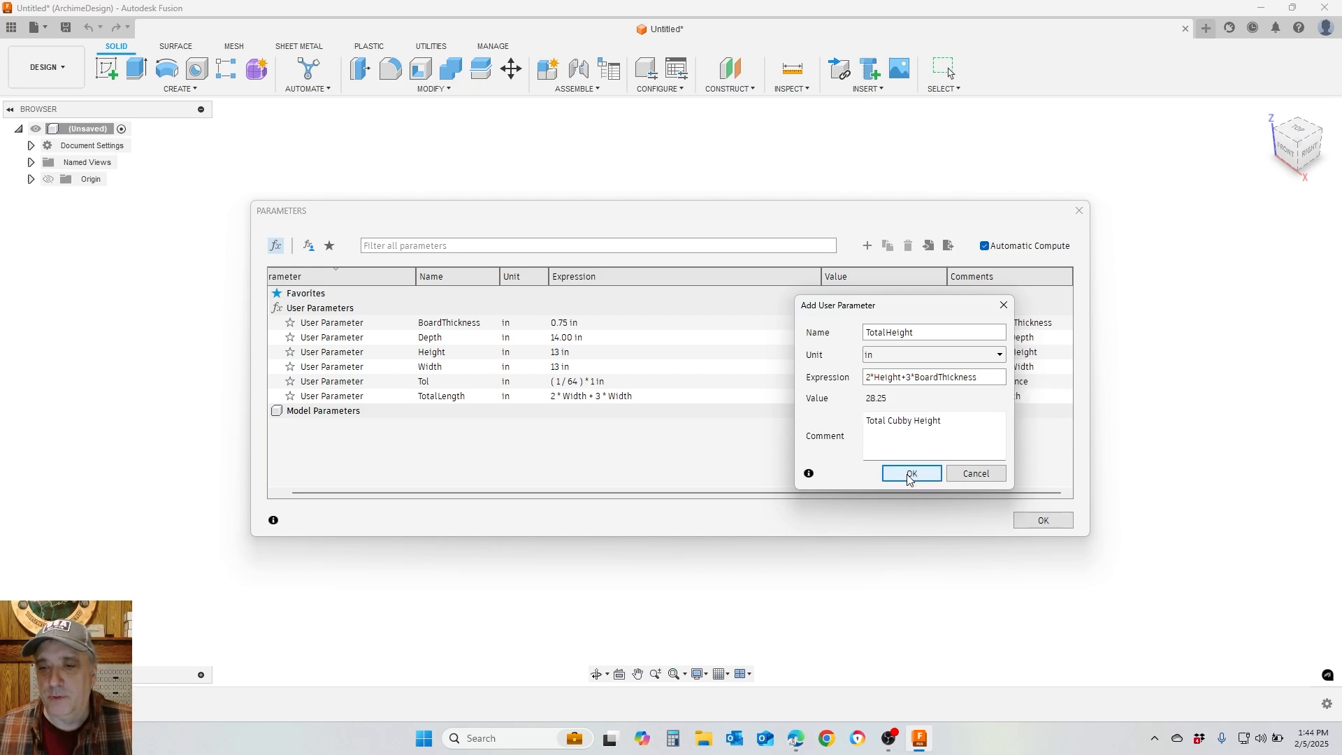
pyautogui.click(912, 473)
# Change the TotalLength expression to 2 * Width + 3 * BoardThickness and confirm the parameters
pyautogui.doubleClick(660, 396)
pyautogui.click(662, 397)
pyautogui.press('BackSpace')
pyautogui.press('BackSpace')
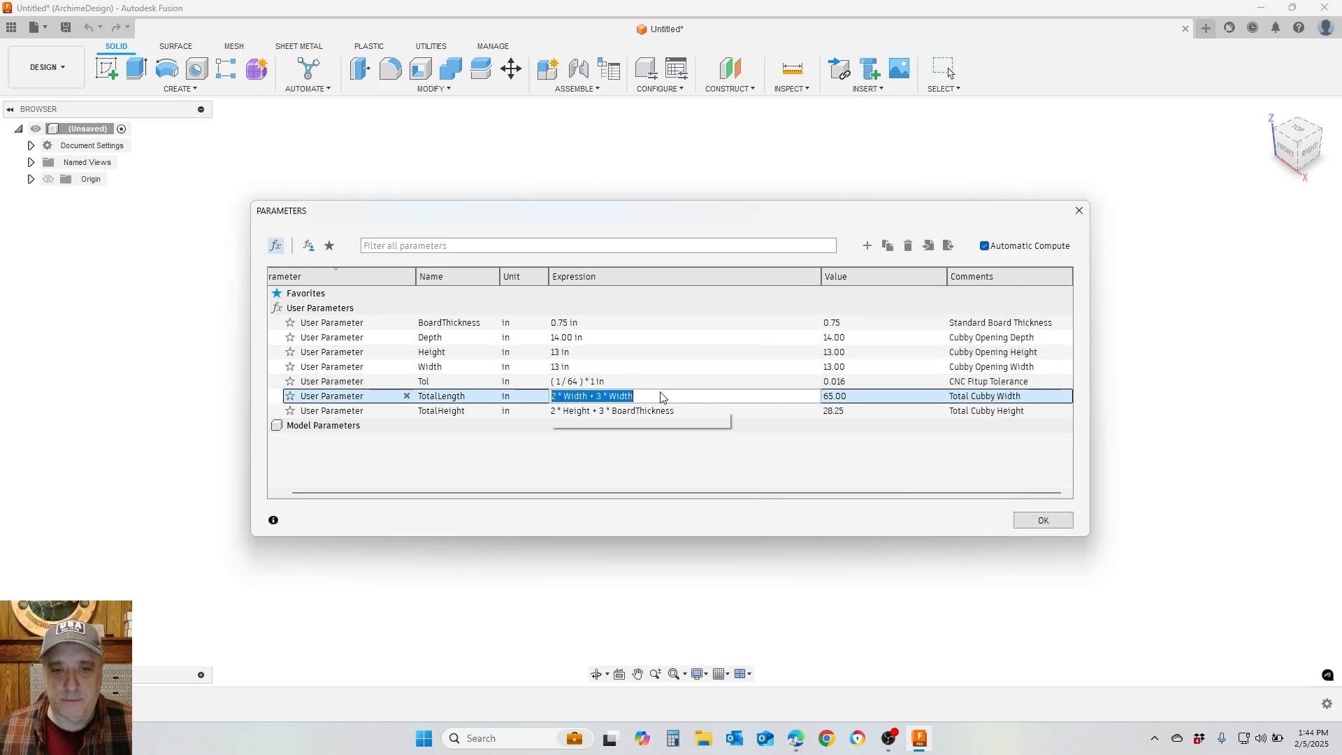
pyautogui.press('BackSpace')
pyautogui.press('BackSpace')
pyautogui.press('BackSpace')
pyautogui.write('Boar')
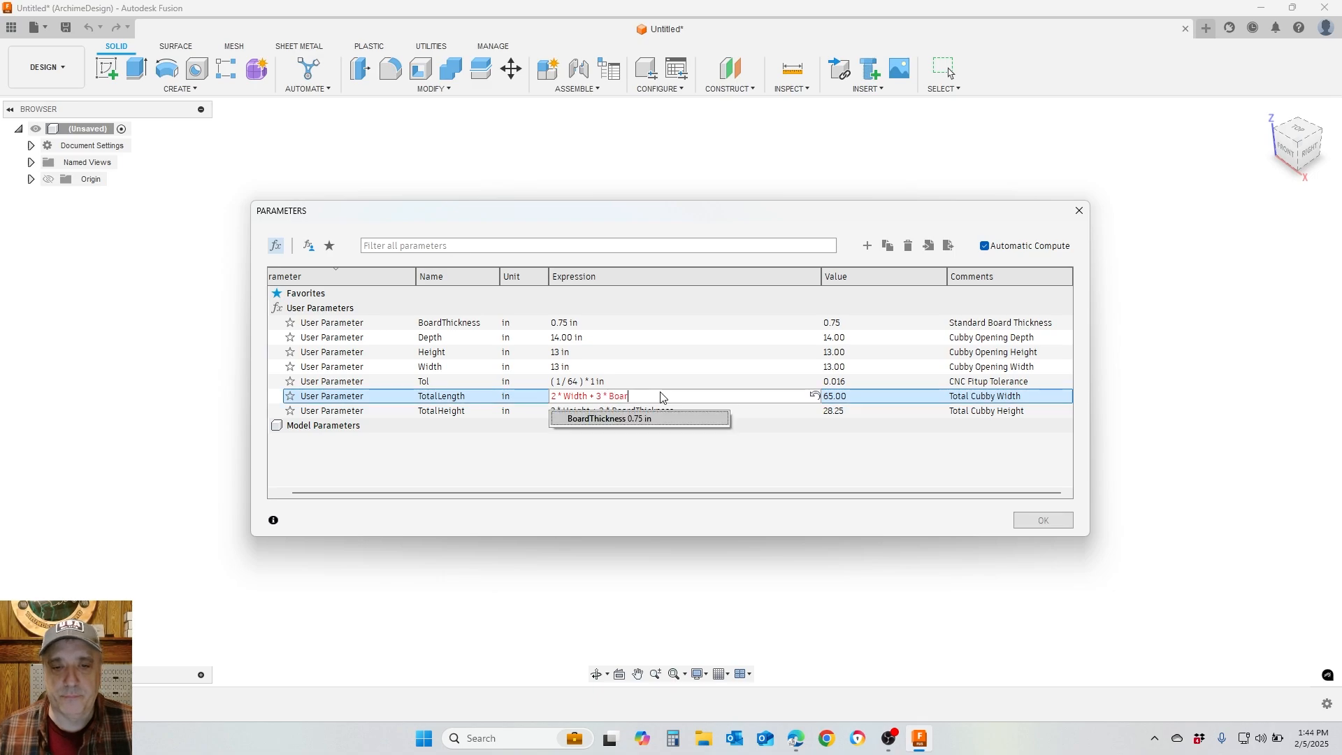
pyautogui.click(607, 419)
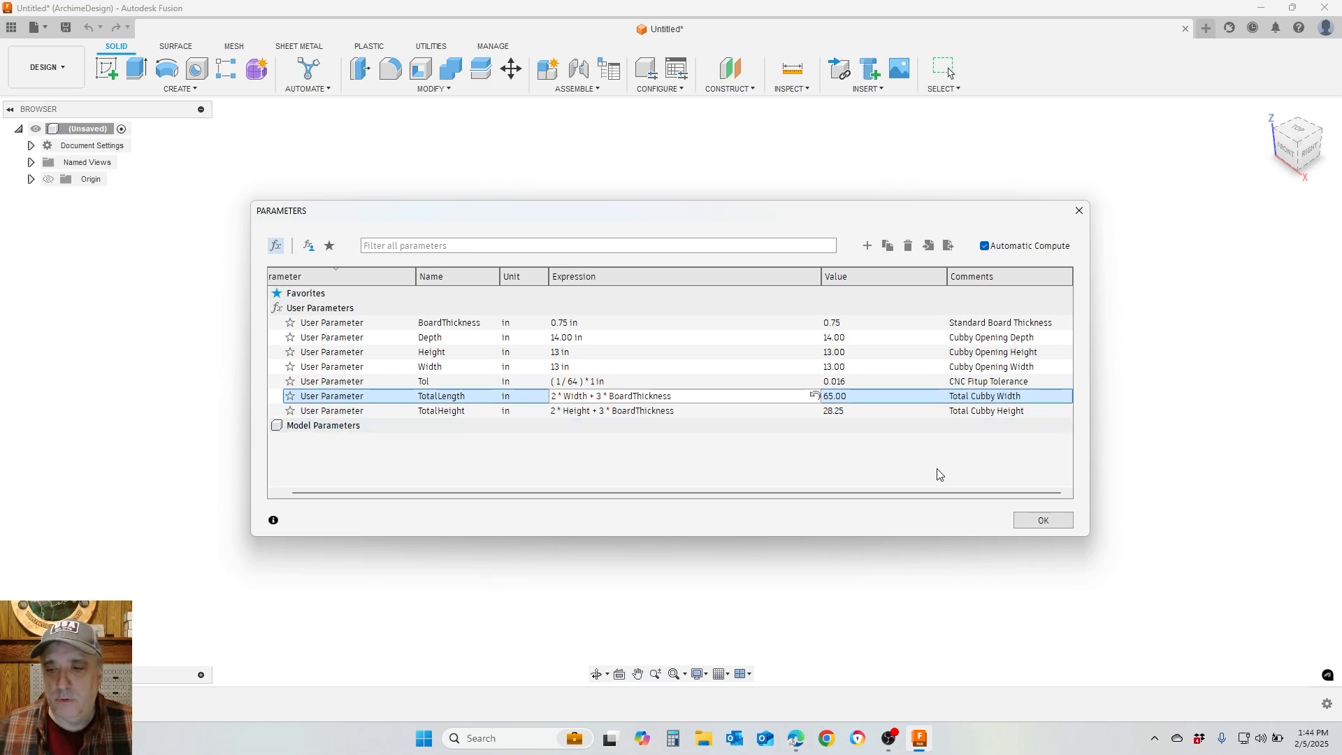
pyautogui.click(1044, 521)
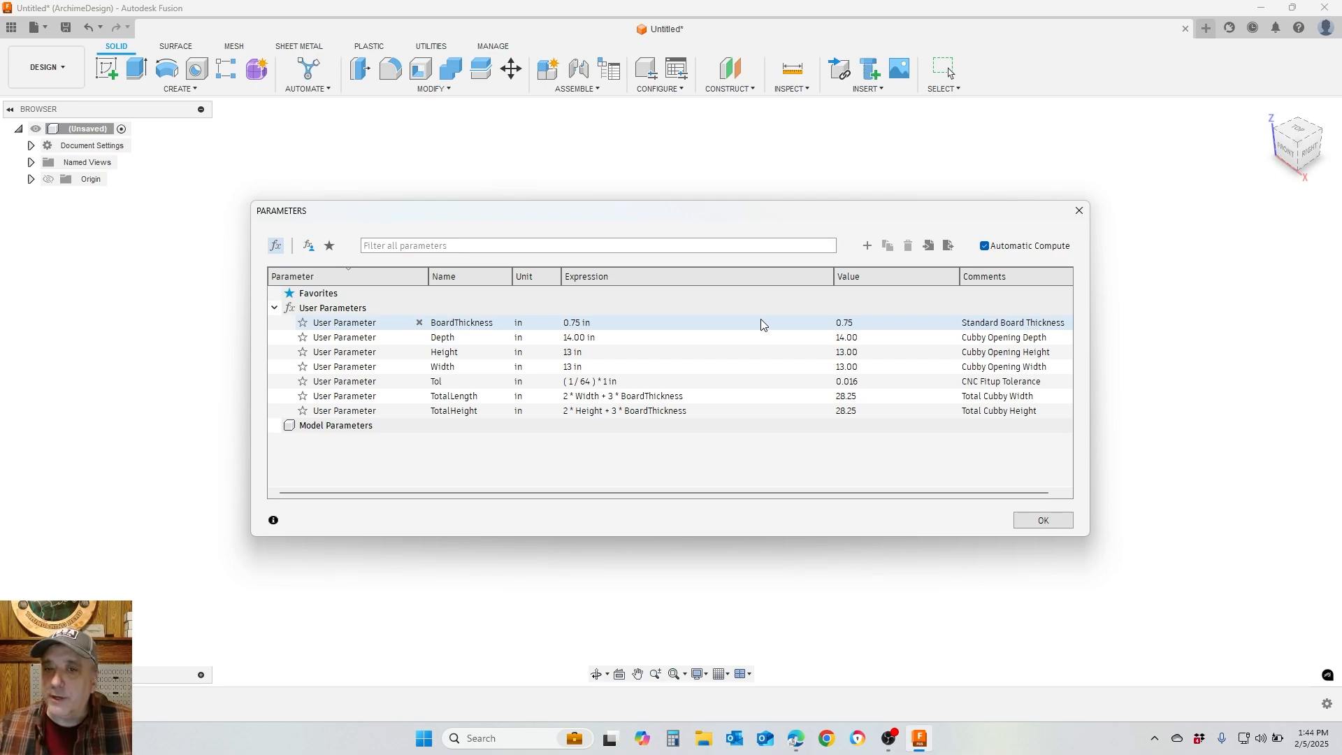
# Start a new user parameter named VerticalArray and set its unit to No Units
pyautogui.click(865, 246)
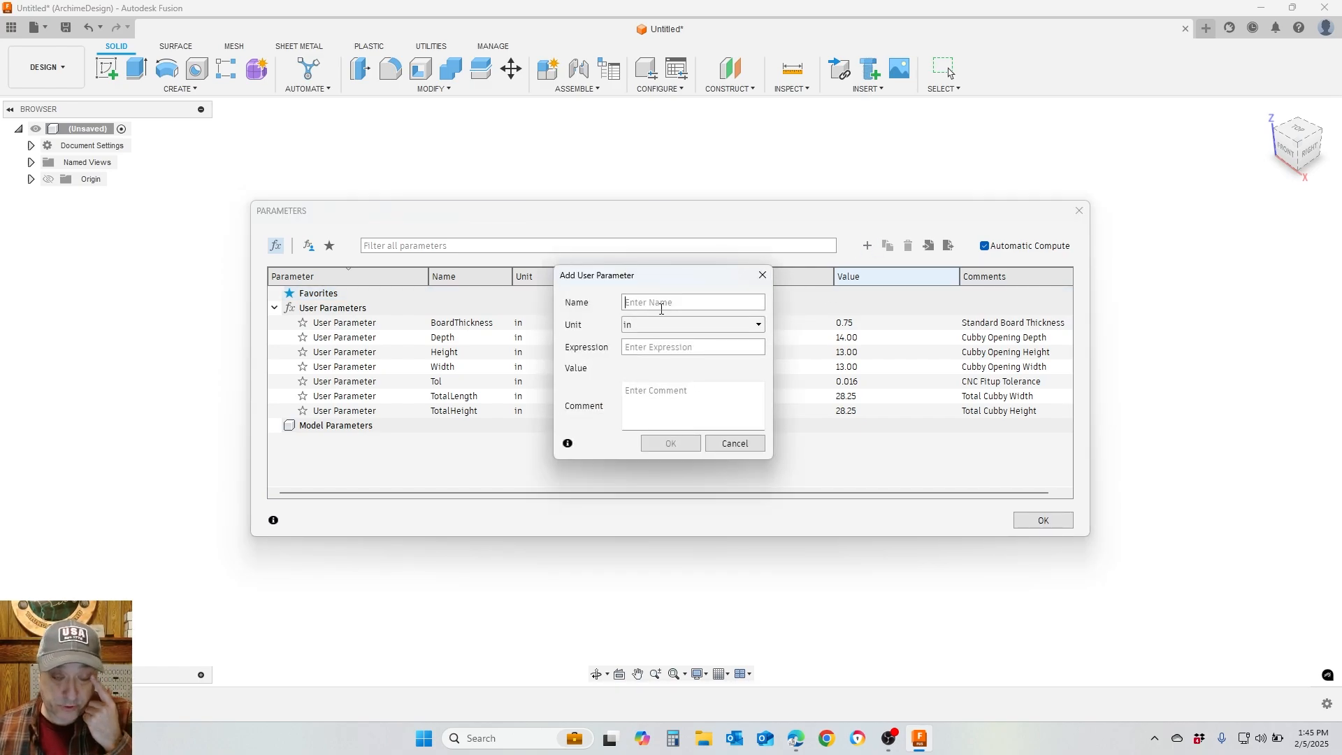
pyautogui.write('Vertical')
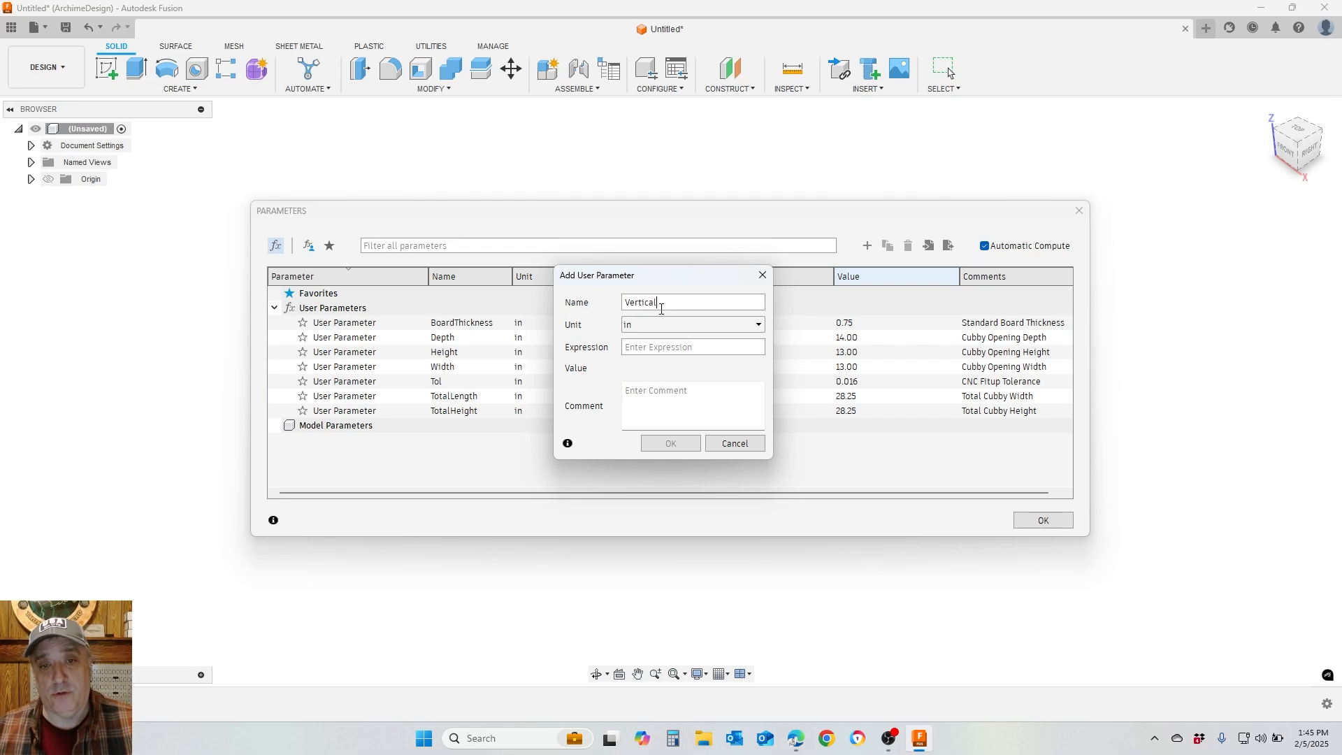
pyautogui.write('Array')
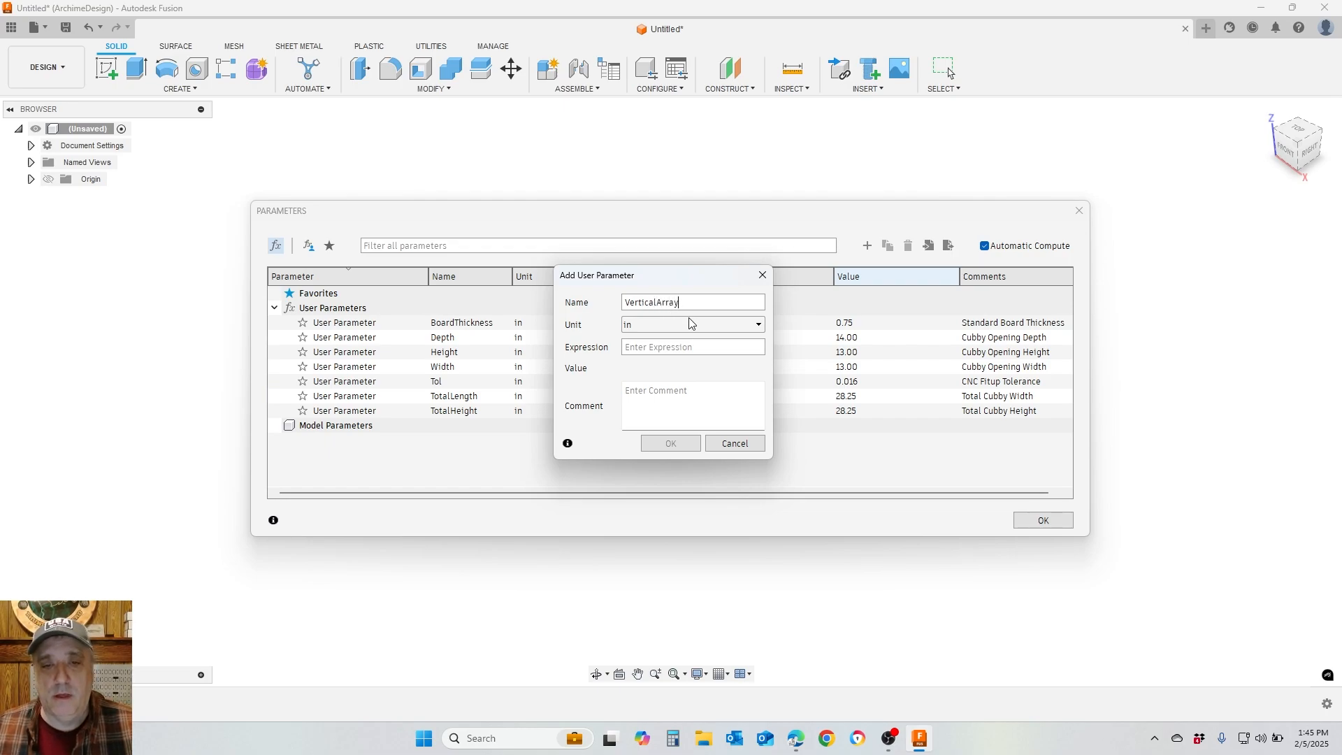
pyautogui.click(690, 324)
pyautogui.click(662, 340)
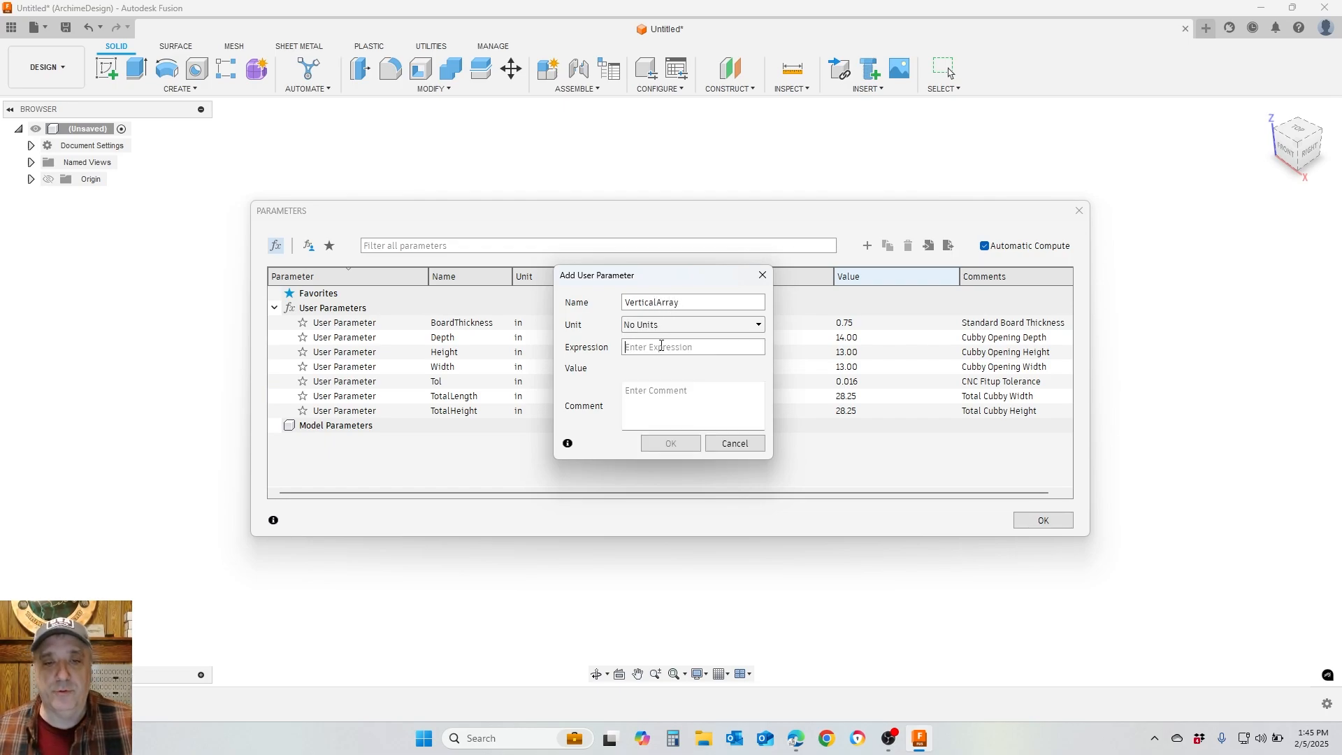
# Give VerticalArray the expression 2 and the comment "Number of Vertical Cubby's", and add it to the parameter list
pyautogui.write('2')
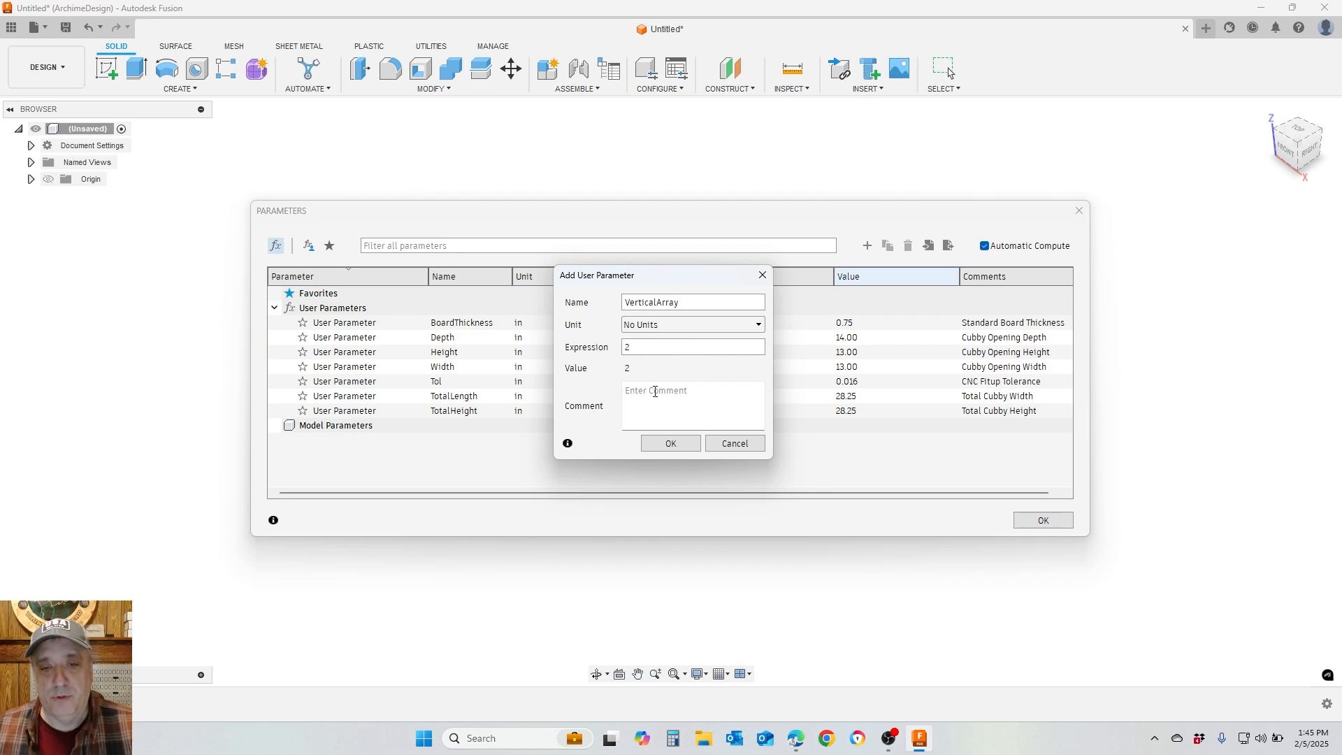
pyautogui.click(655, 391)
pyautogui.write('Number of')
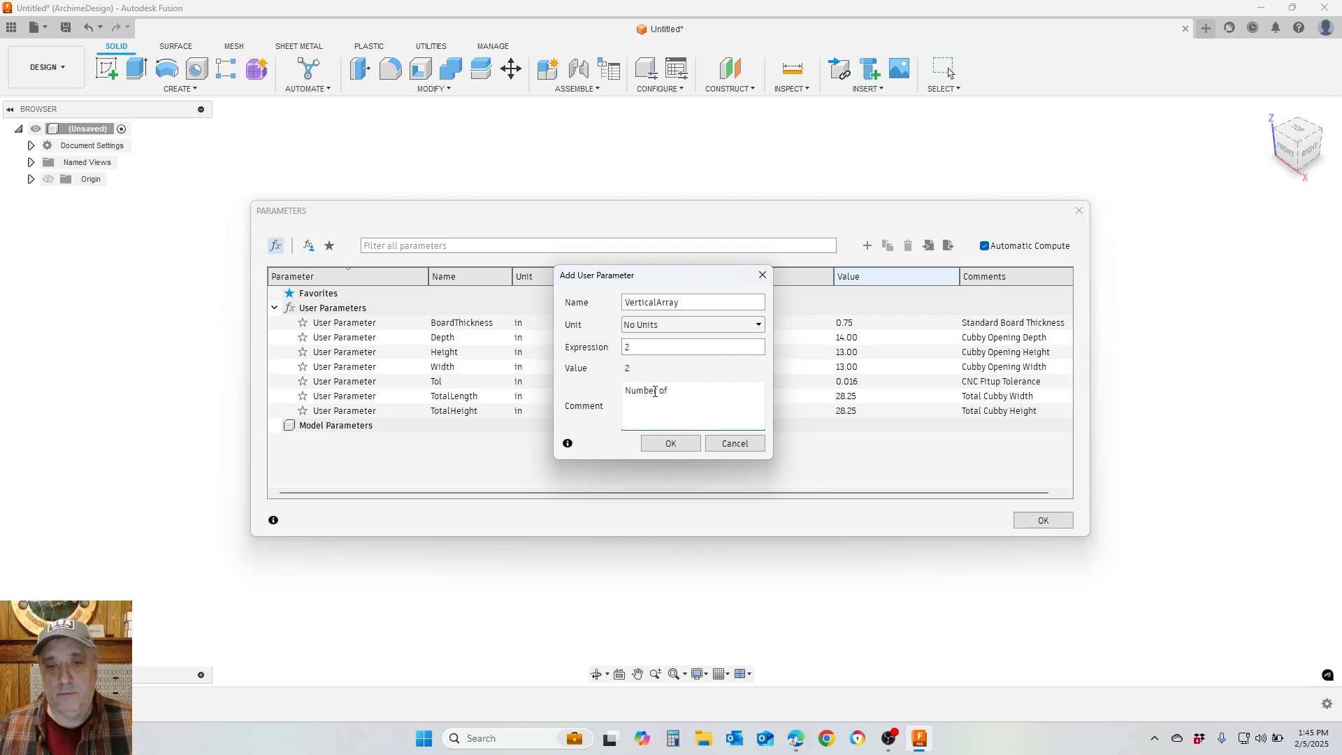
pyautogui.write(' Vertical')
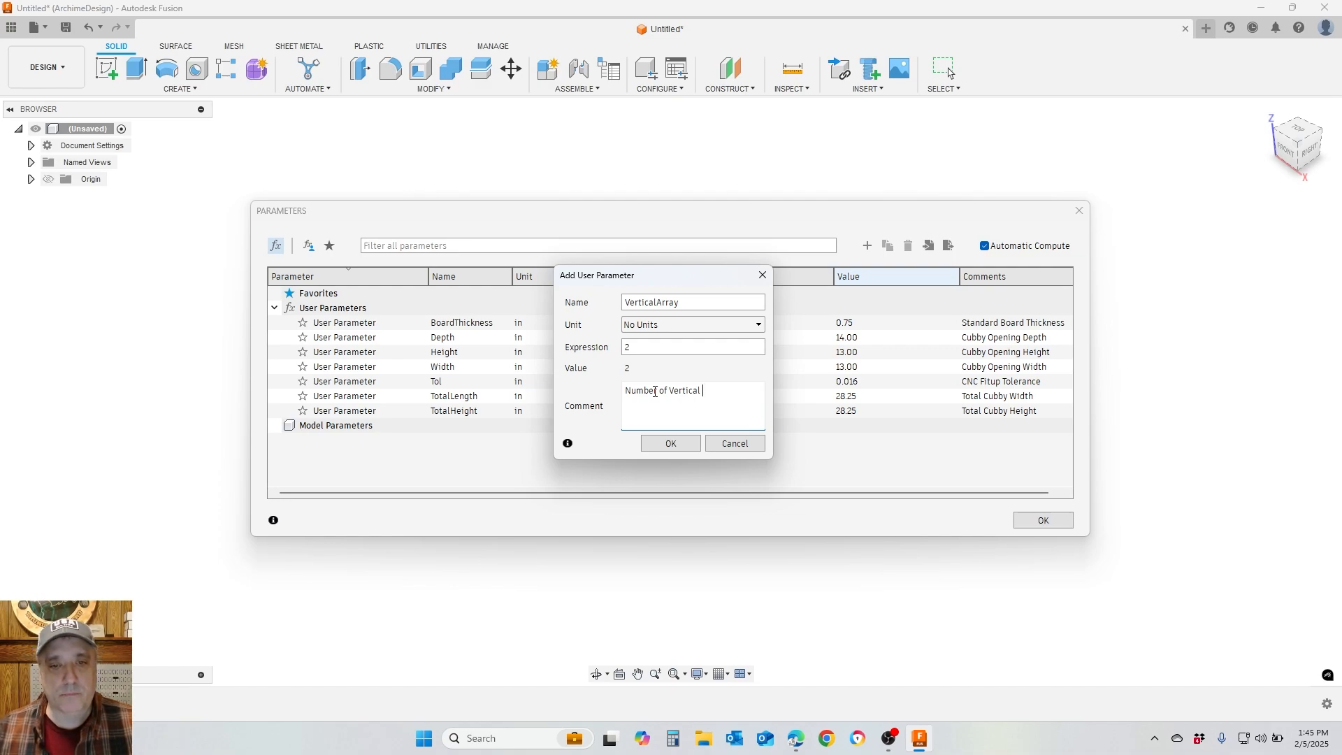
pyautogui.write(' Cubby')
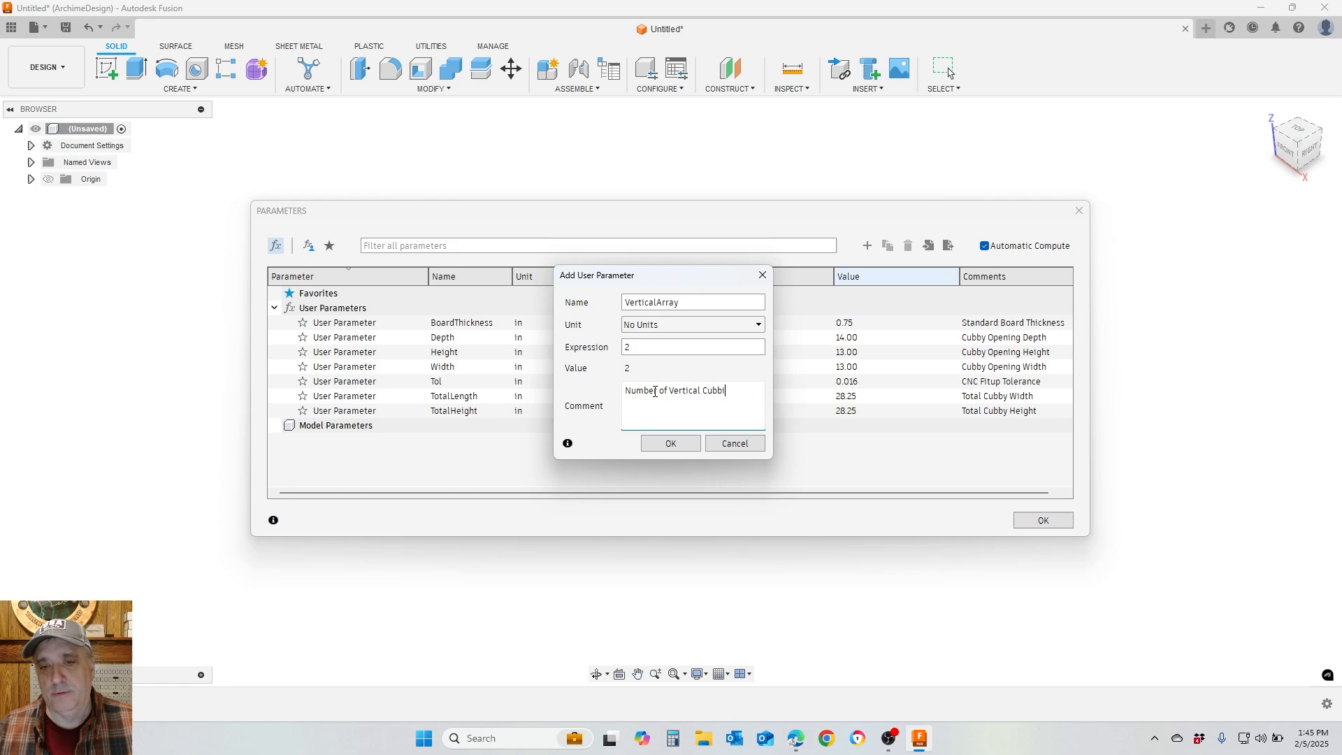
pyautogui.write("'s")
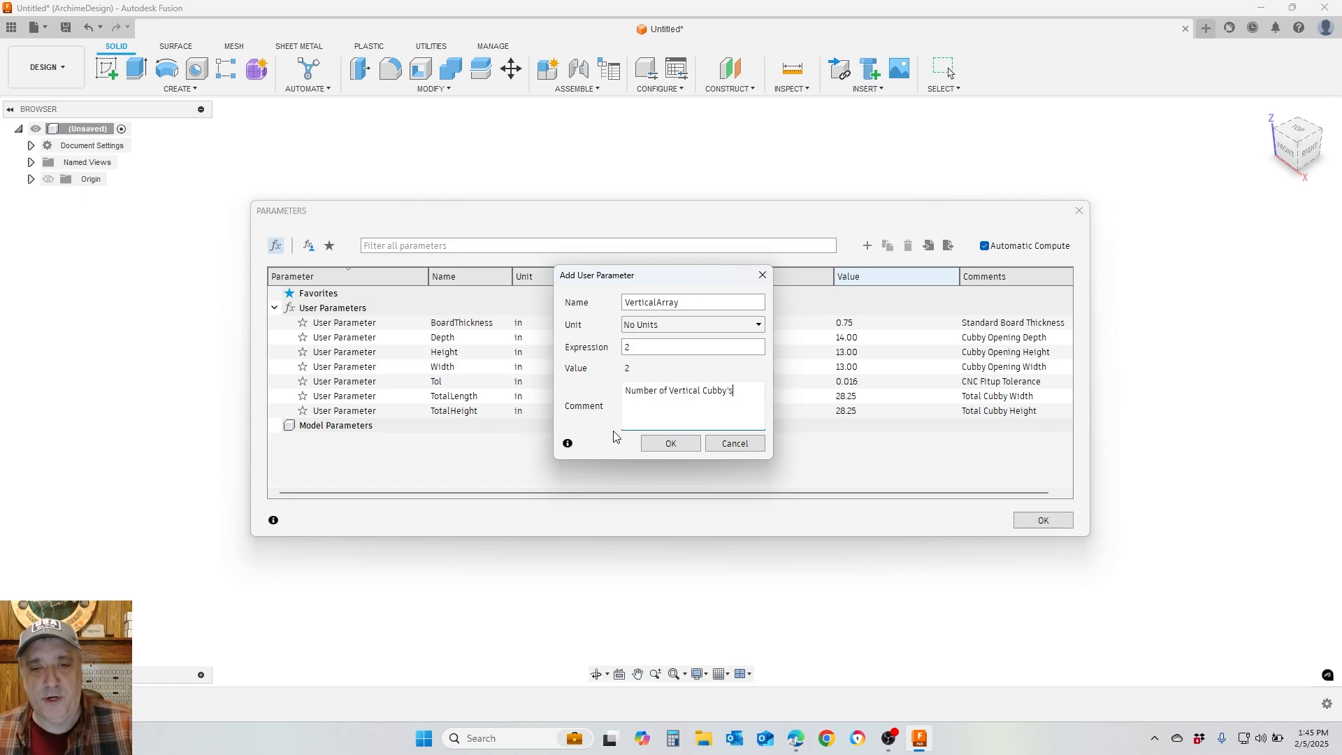
pyautogui.click(670, 443)
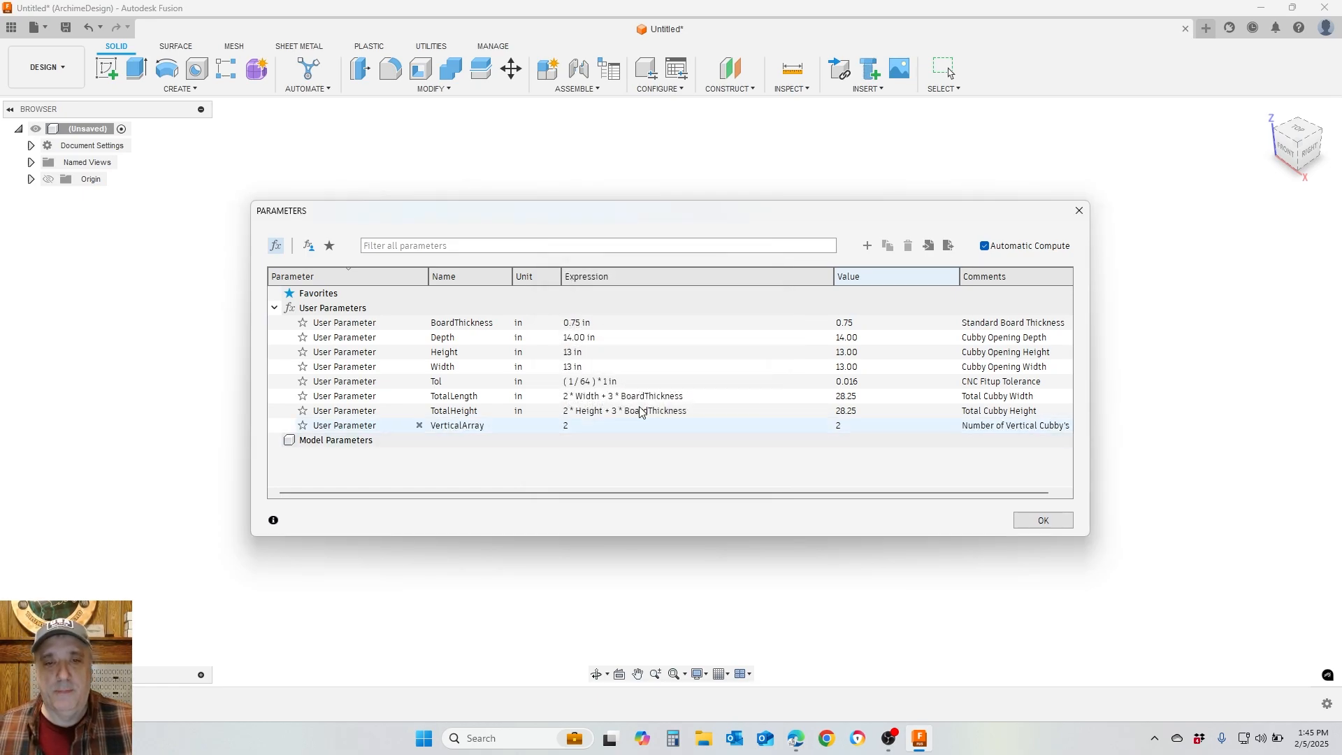
# Start another user parameter named HorizontalArray and set its unit to No Units
pyautogui.click(867, 245)
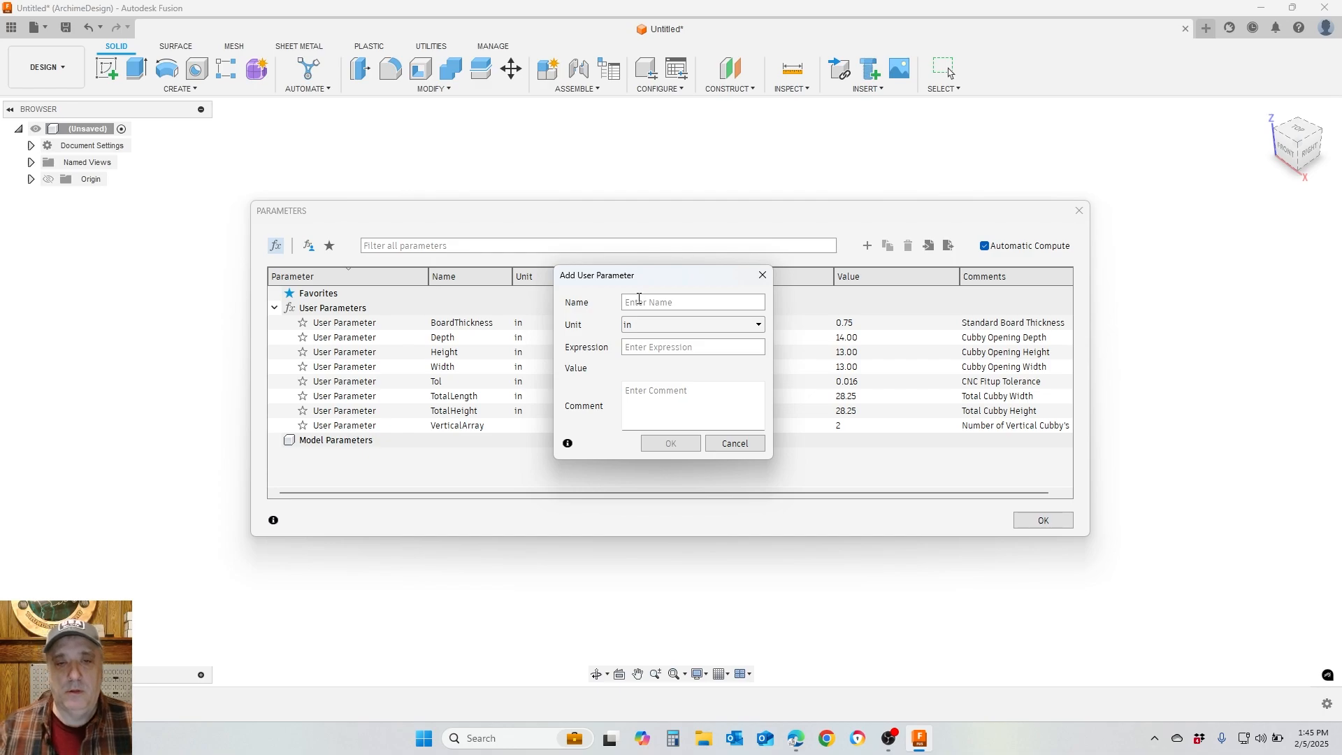
pyautogui.write('Hor')
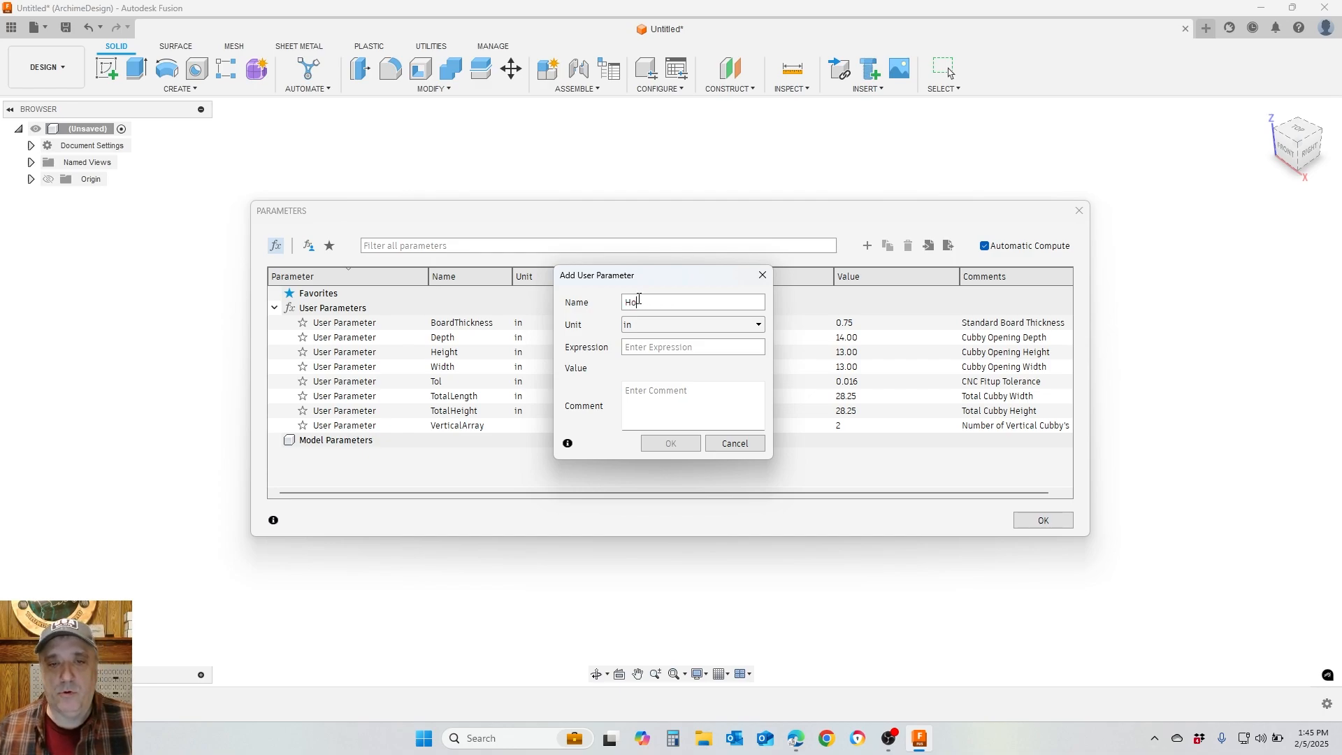
pyautogui.write('izontal')
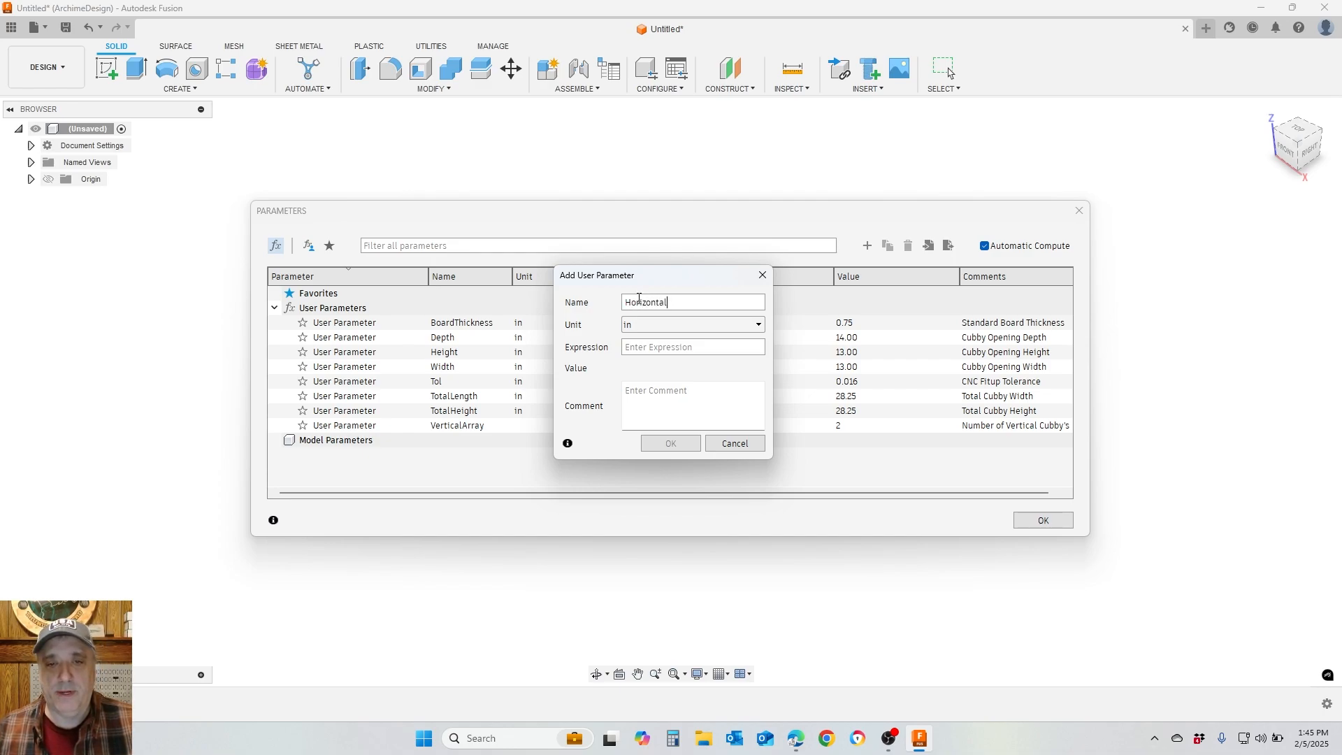
pyautogui.write('Array')
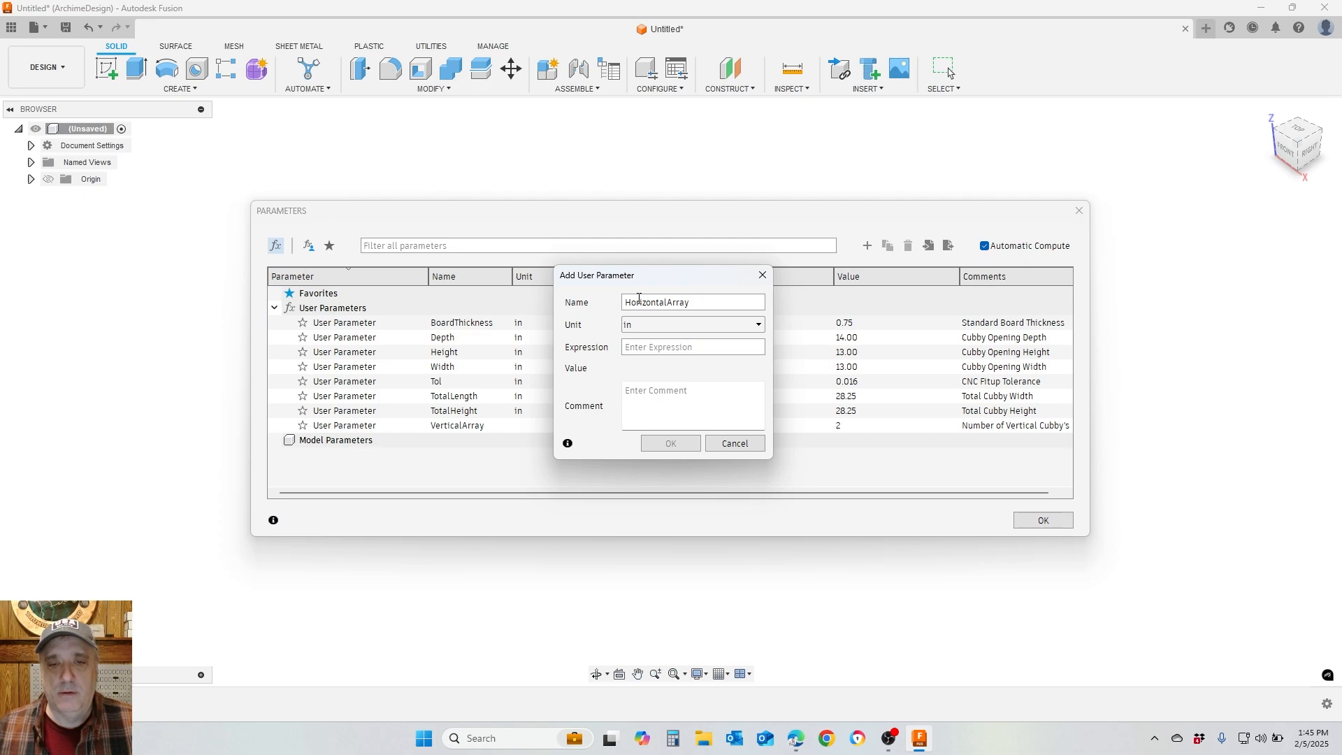
pyautogui.click(682, 325)
pyautogui.click(648, 340)
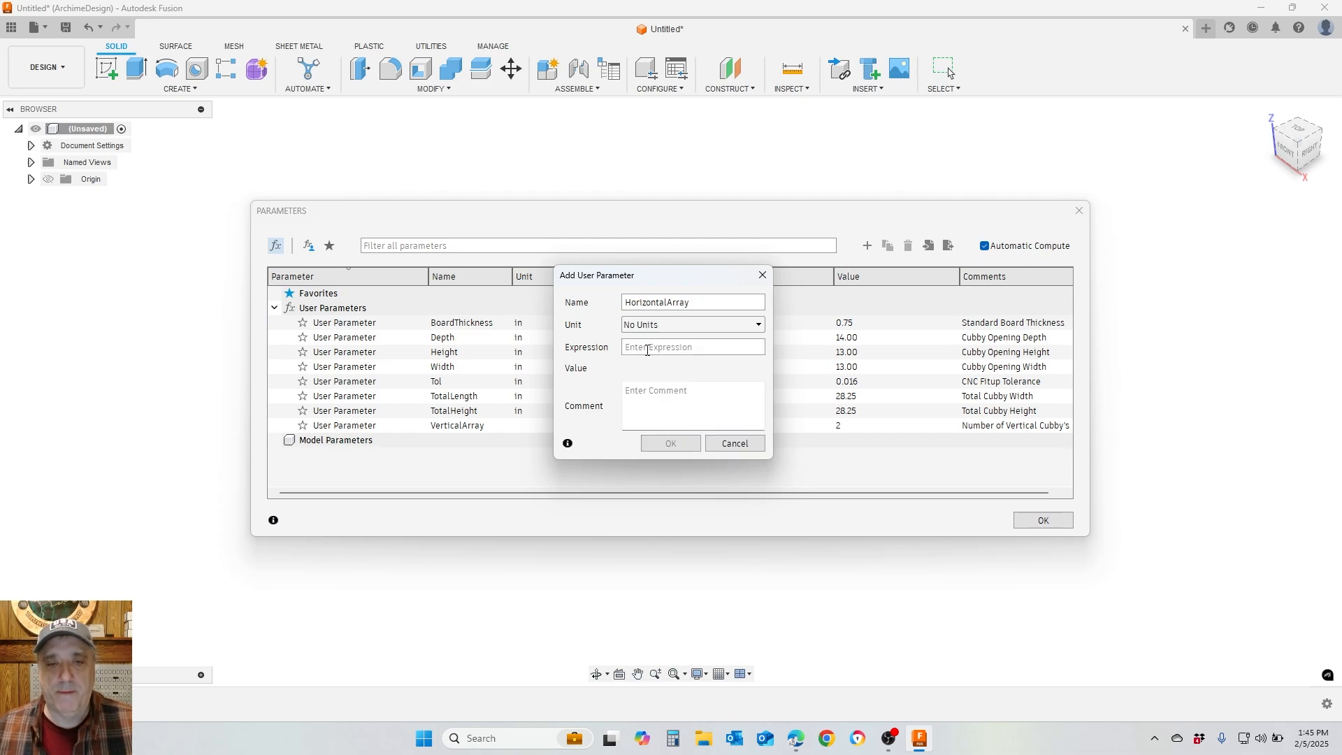
# Give HorizontalArray the expression 2 and the comment "Number of Horizontal Cubby's", and add it to the parameter list
pyautogui.click(646, 348)
pyautogui.write('2')
pyautogui.click(660, 395)
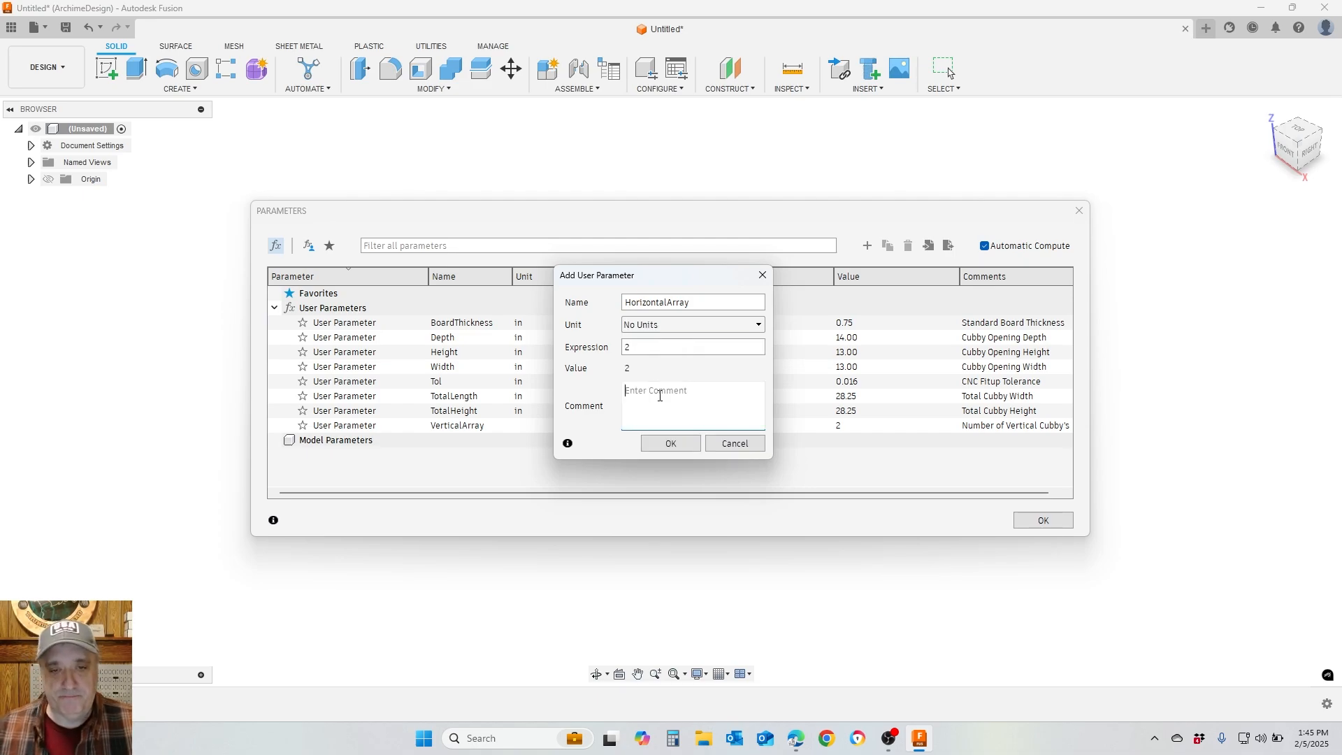
pyautogui.write('Number of ')
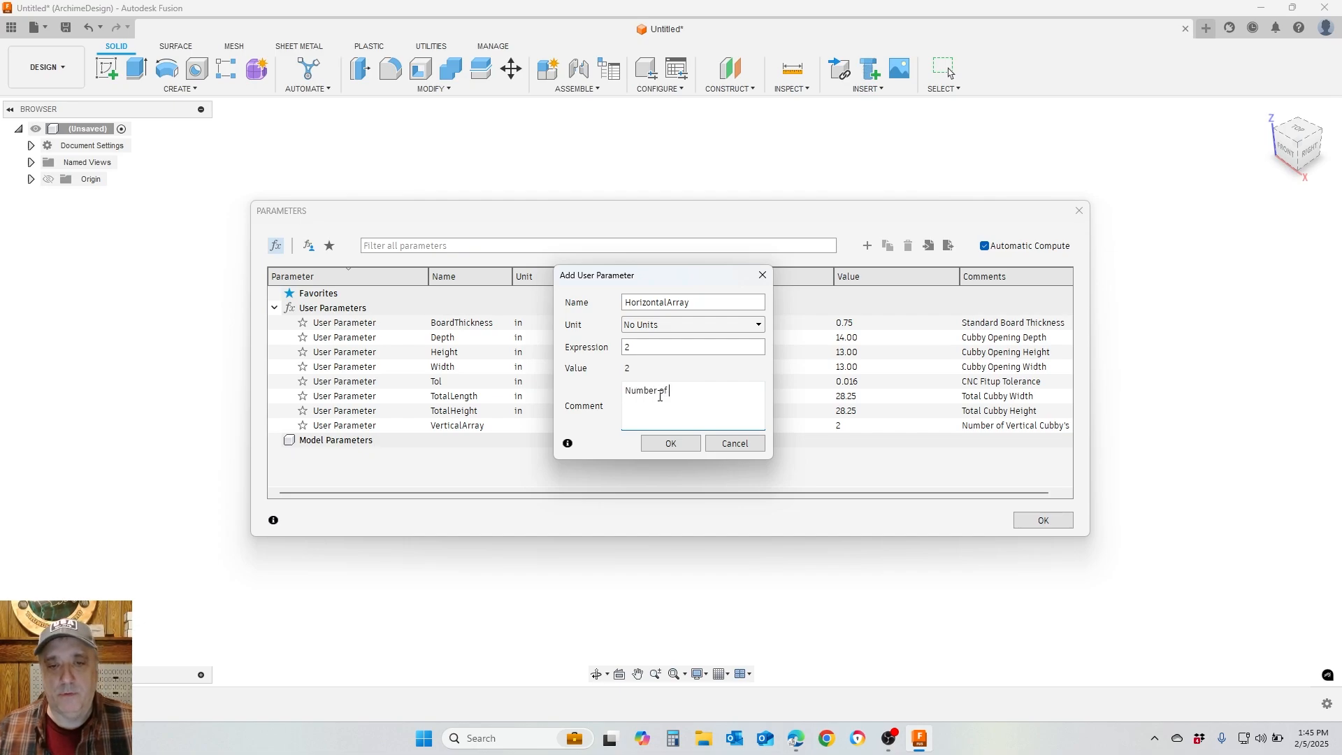
pyautogui.write('HOr')
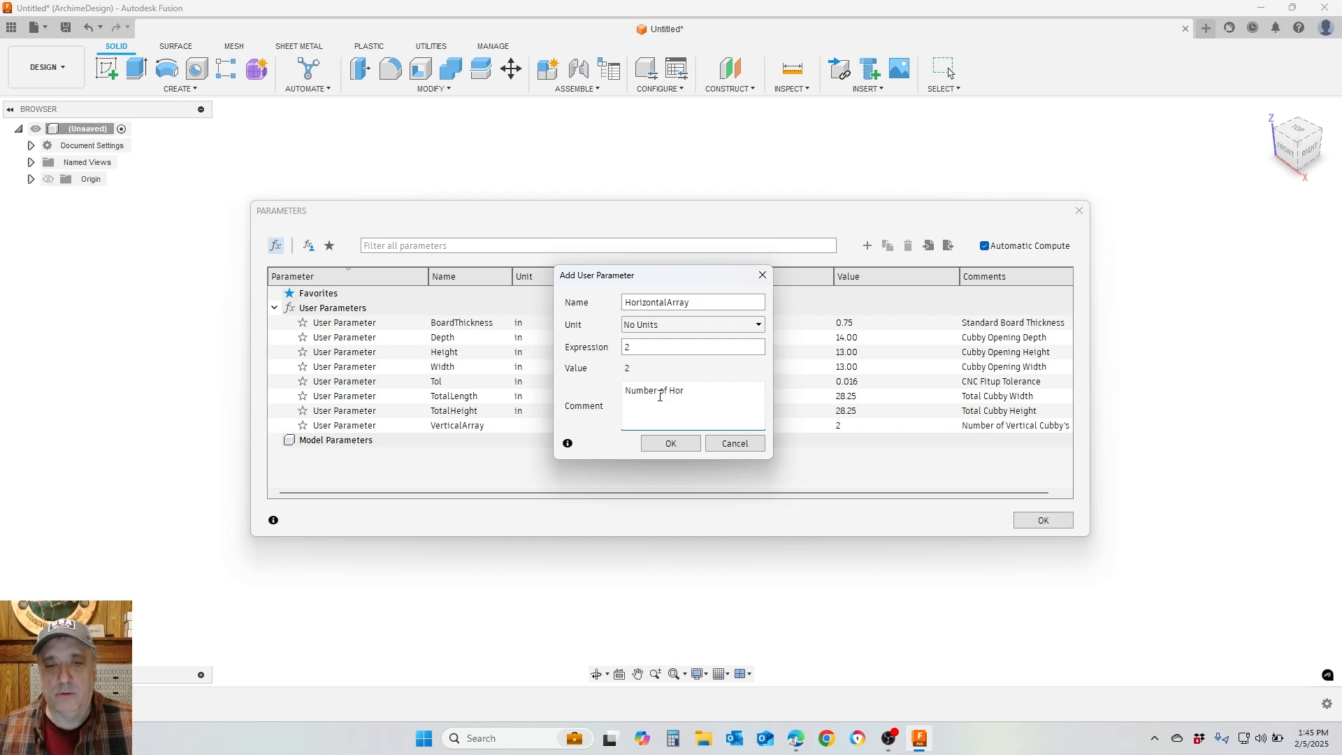
pyautogui.write('izont')
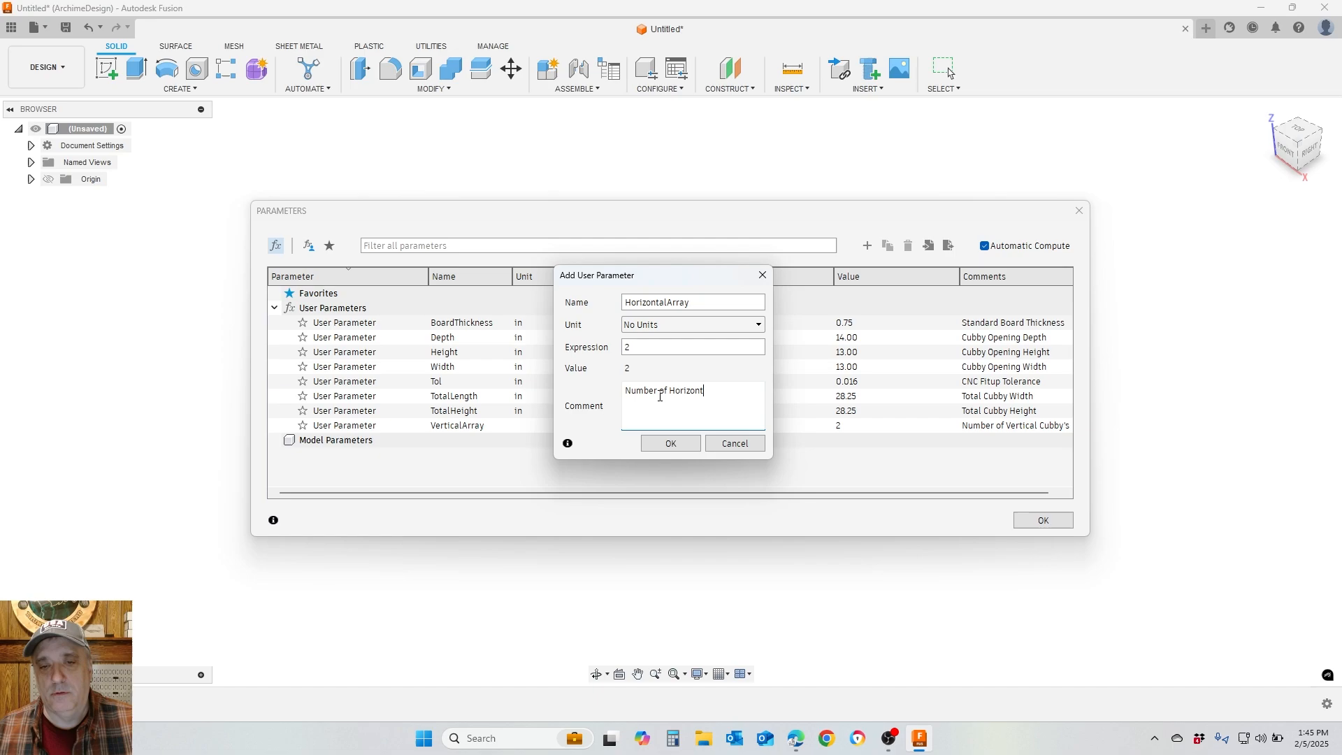
pyautogui.write("al Cubby's")
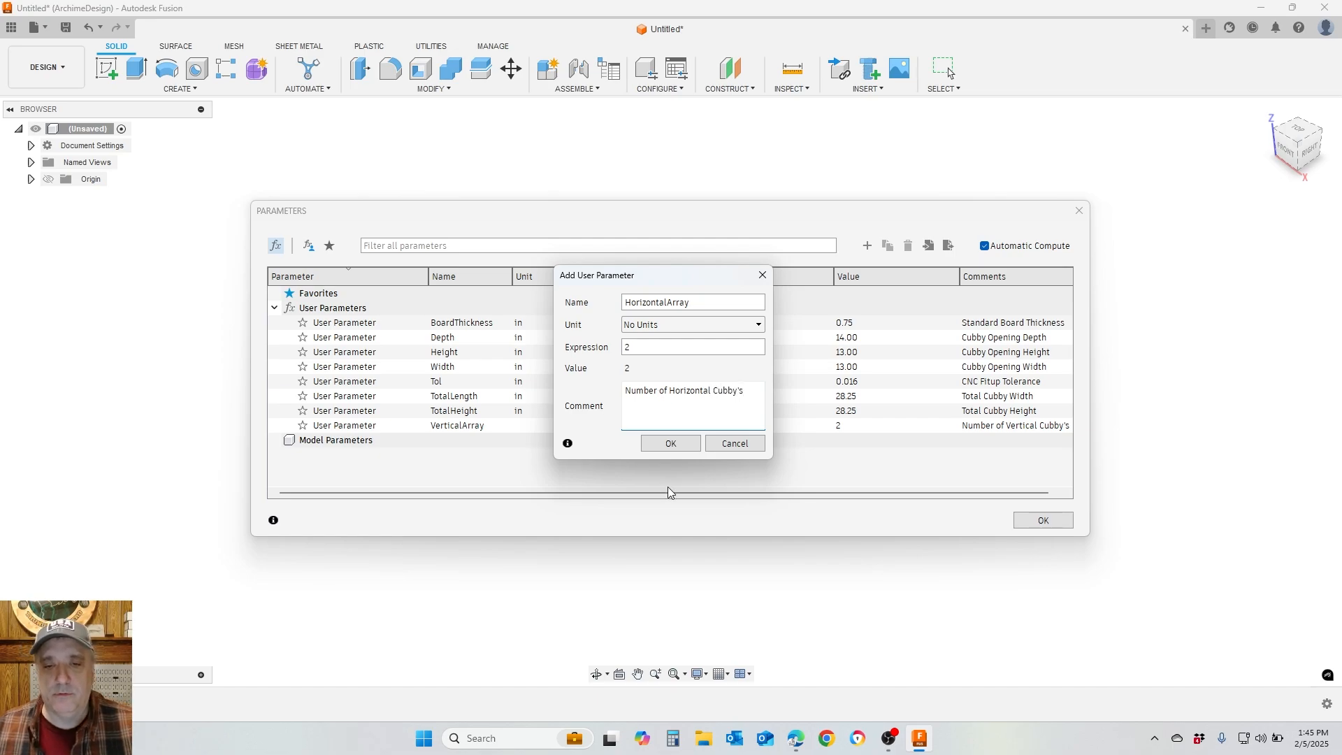
pyautogui.click(670, 447)
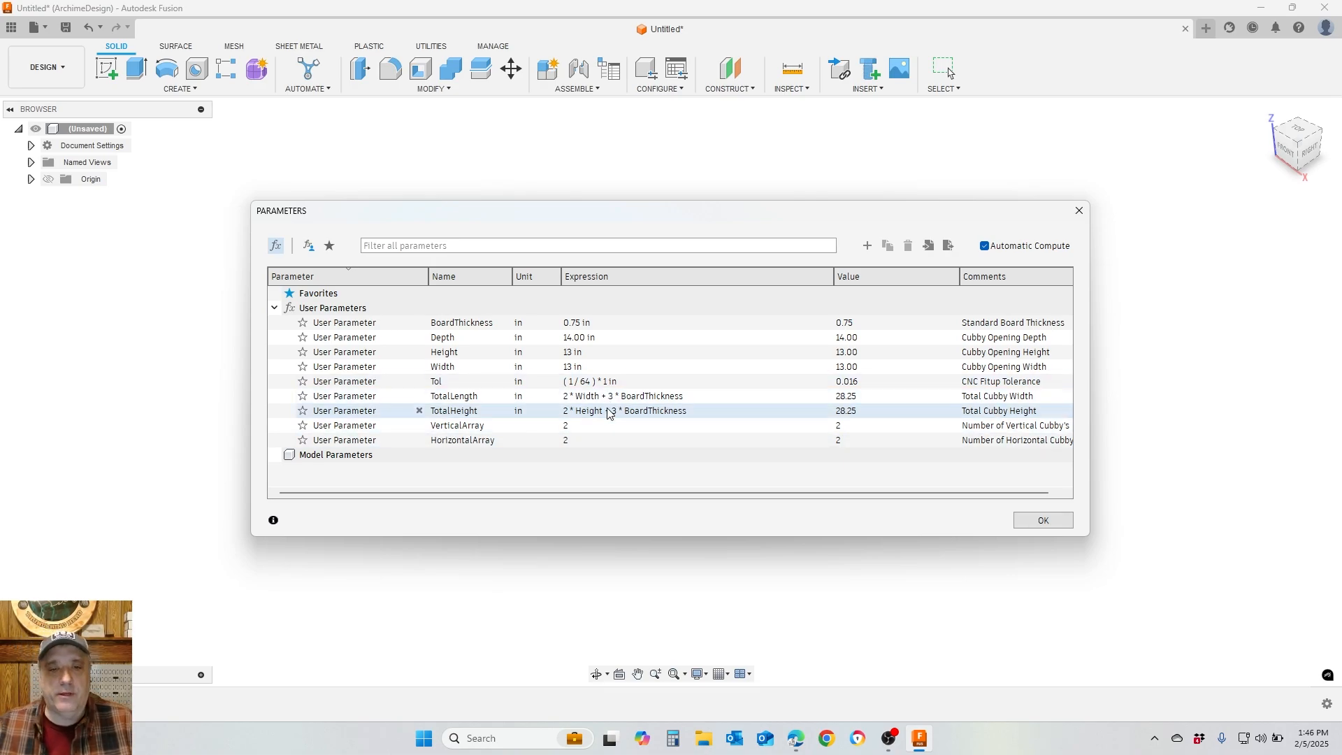
# In the TotalLength expression, replace the leading 2 that multiplies Width with the HorizontalArray parameter
pyautogui.doubleClick(629, 396)
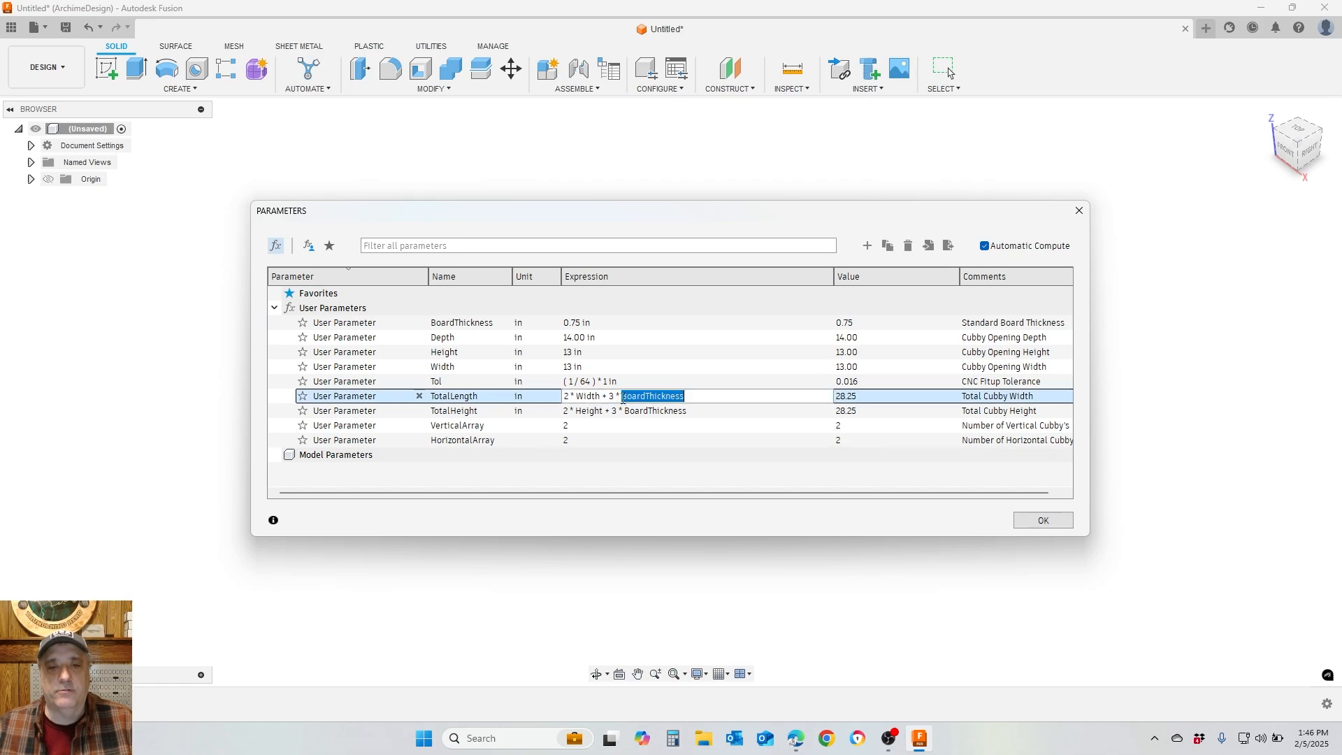
pyautogui.click(690, 399)
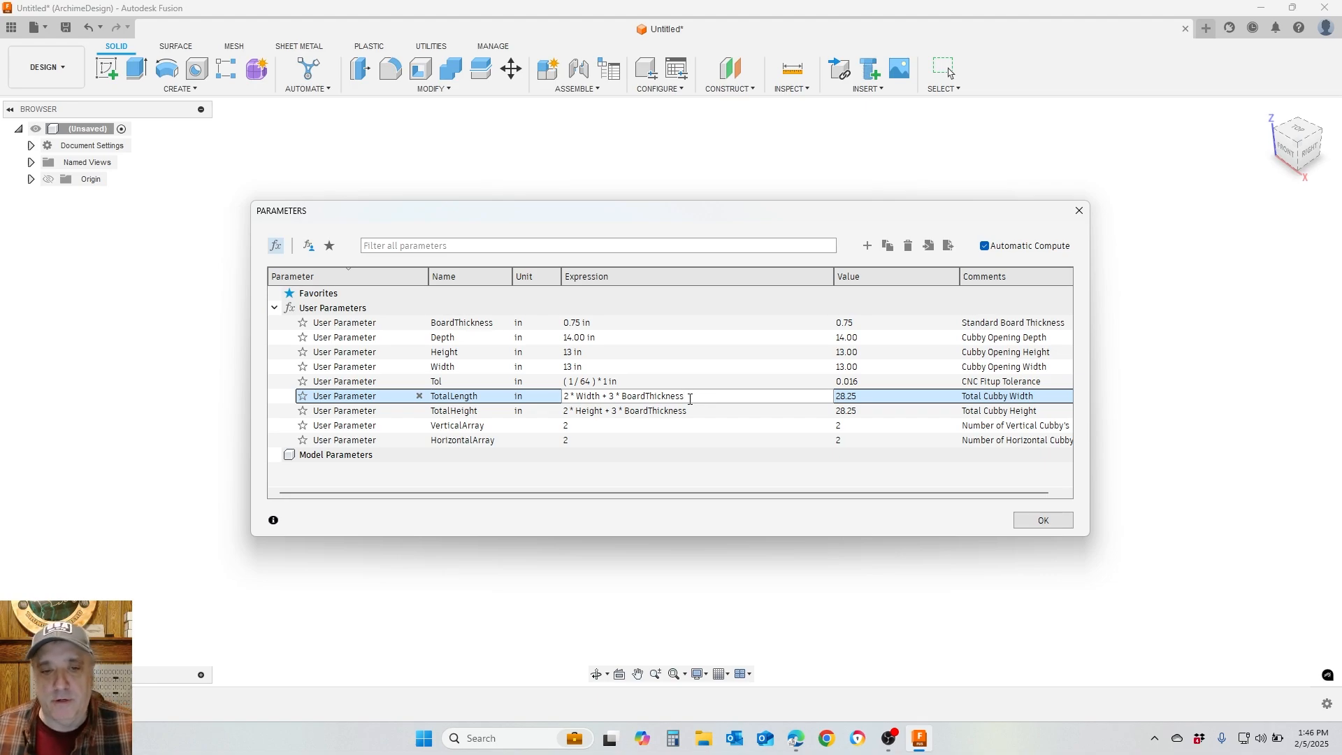
pyautogui.doubleClick(613, 396)
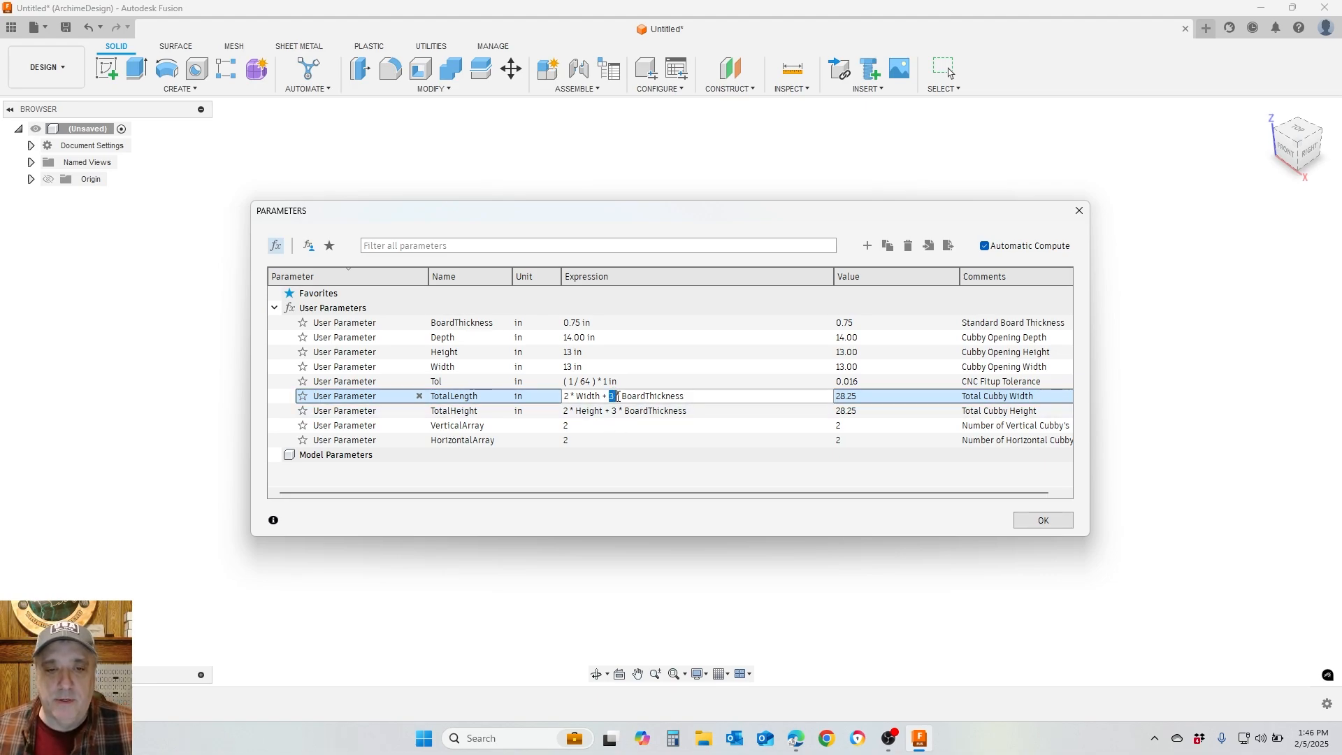
pyautogui.press('Left')
pyautogui.press('Left')
pyautogui.press('Left')
pyautogui.press('Left')
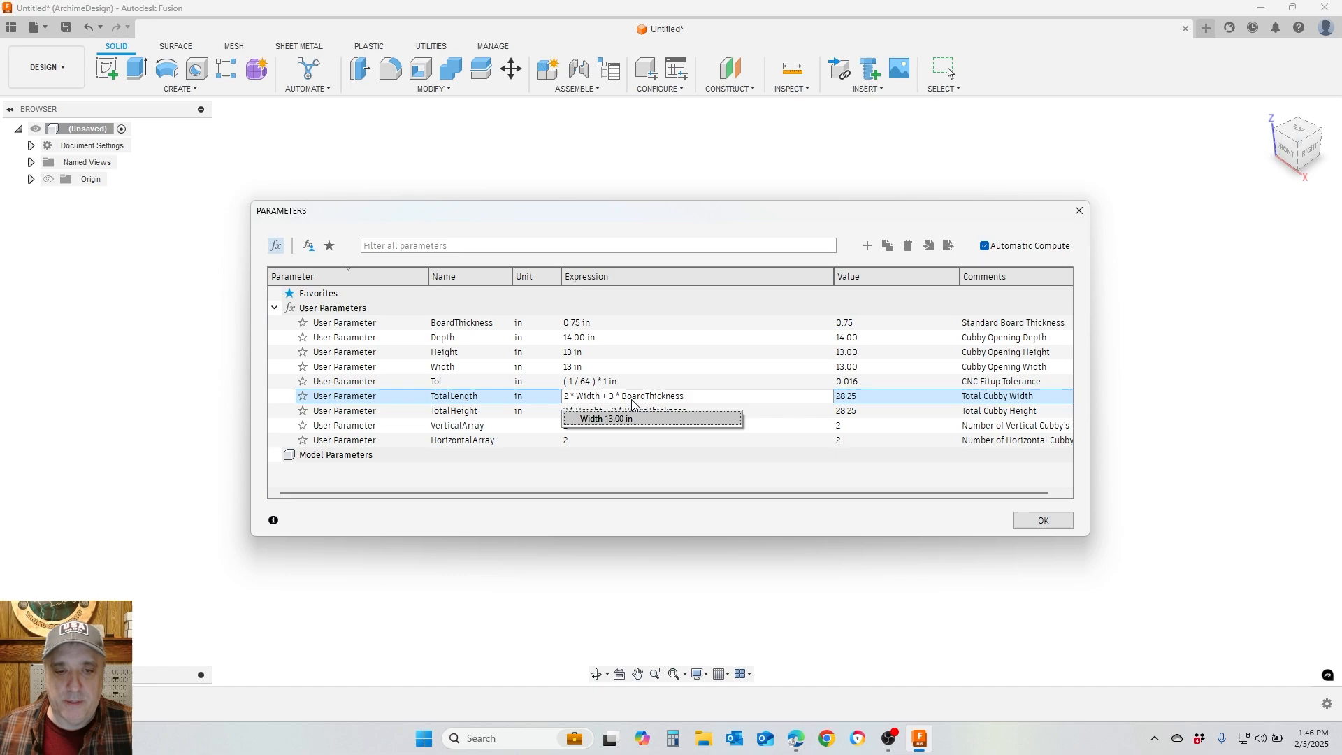
pyautogui.press('Left')
pyautogui.press('Left')
pyautogui.press('Left')
pyautogui.press('Left')
pyautogui.press('Left')
pyautogui.press('BackSpace')
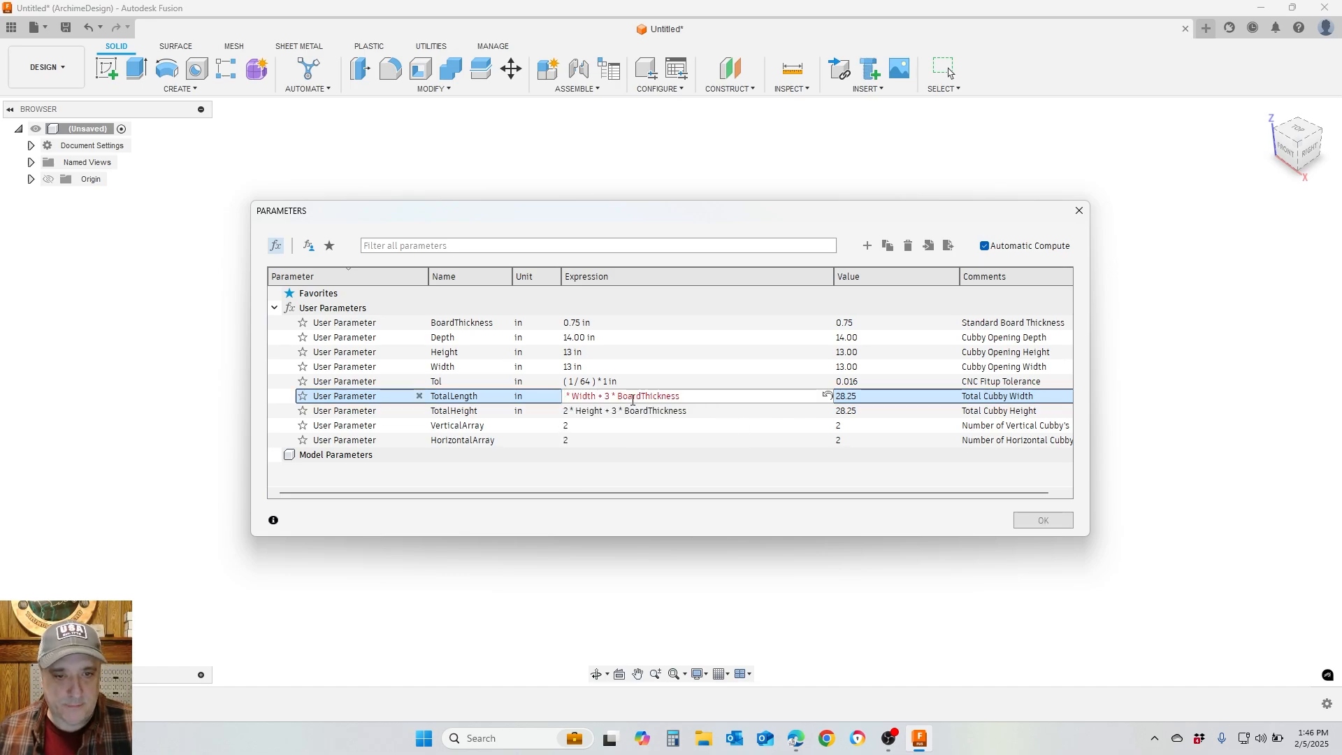
pyautogui.write('Hor')
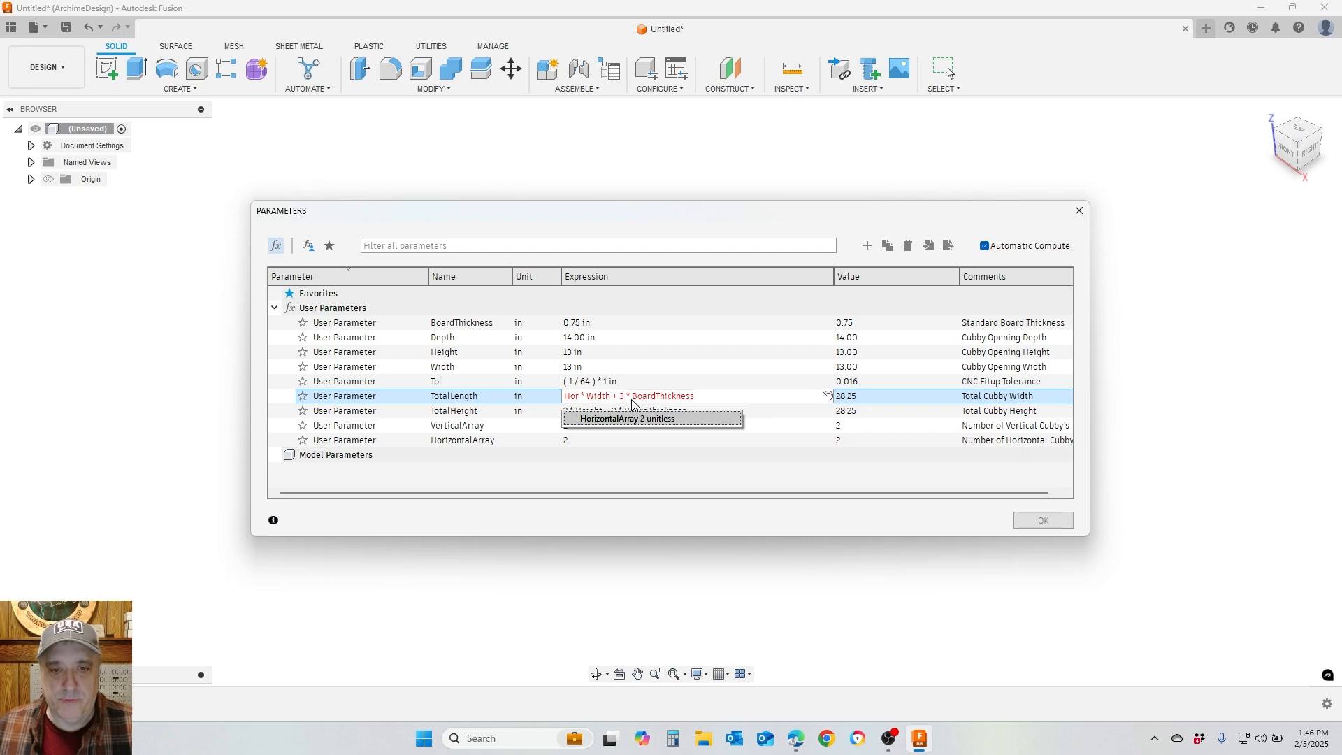
pyautogui.click(615, 418)
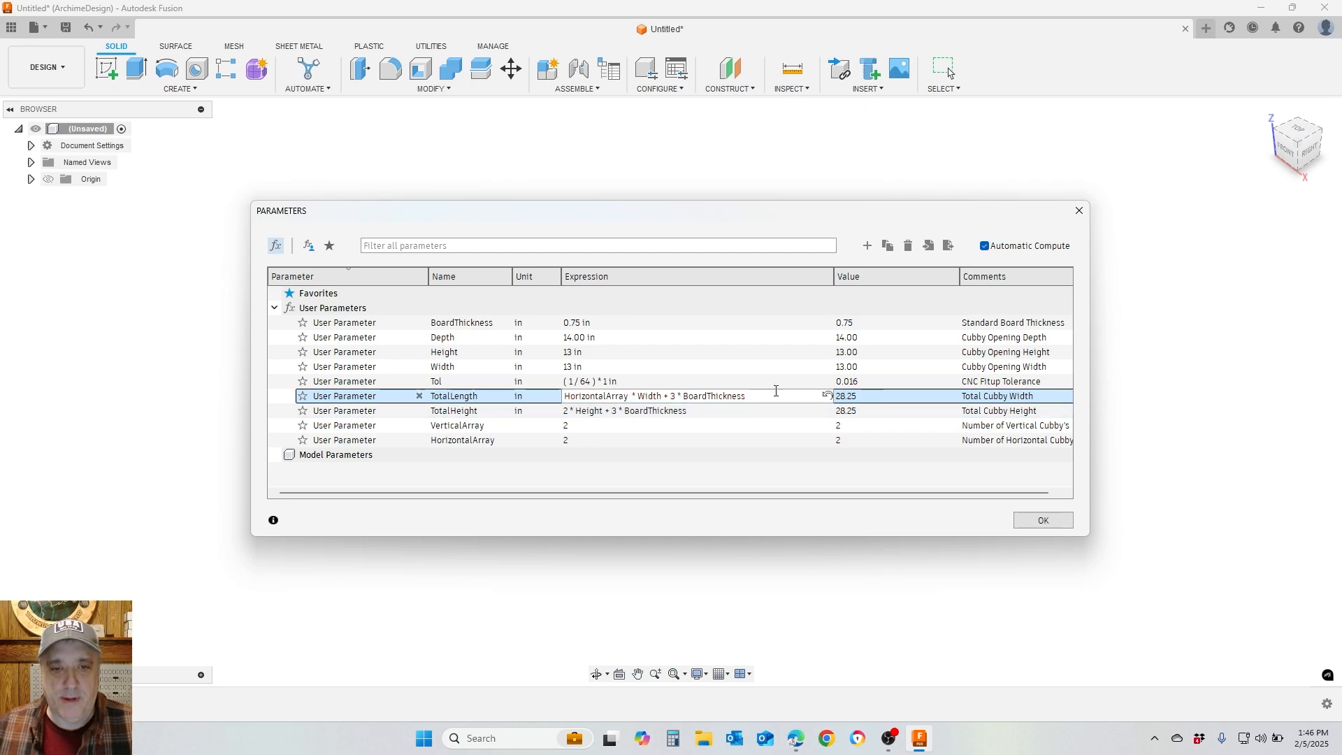
# Replace the 3 before BoardThickness in the TotalLength expression with (HorizontalArray + 1), and apply it
pyautogui.click(674, 396)
pyautogui.write('(Horiz')
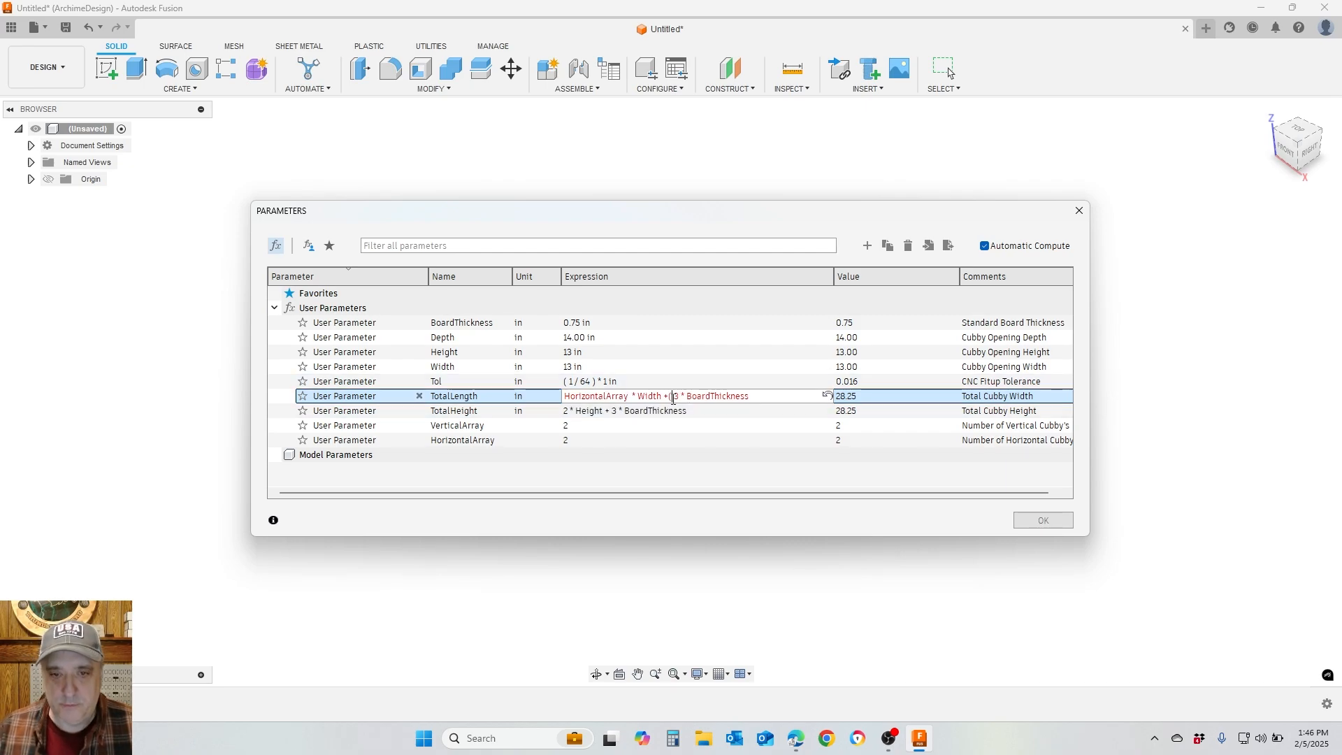
pyautogui.write('ontal')
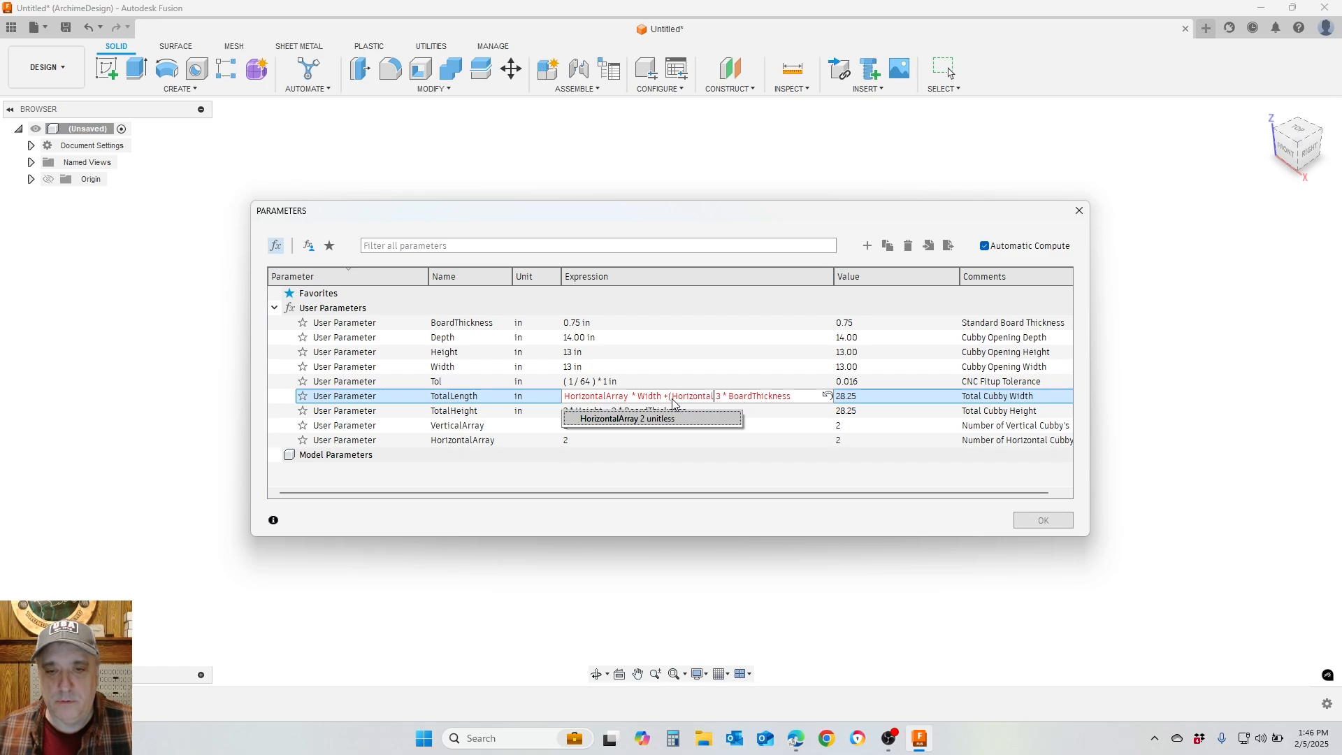
pyautogui.click(653, 418)
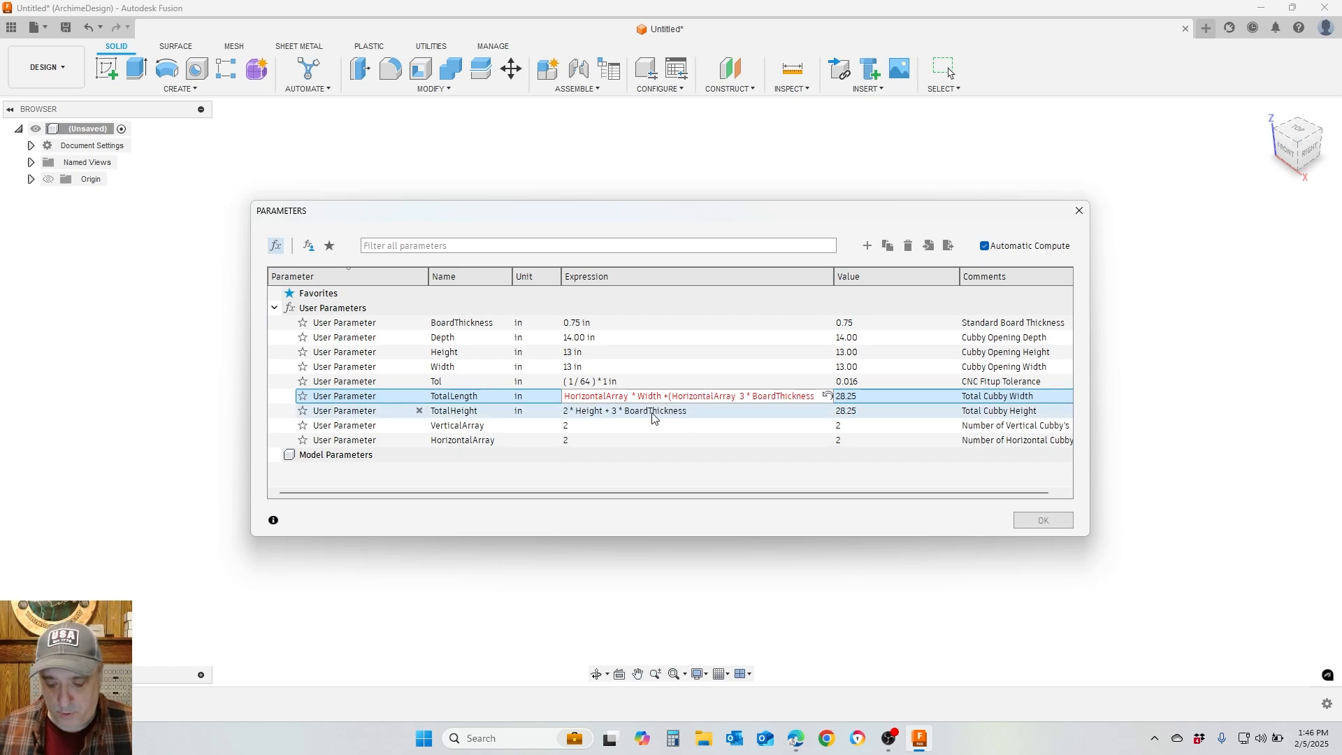
pyautogui.write('+1)')
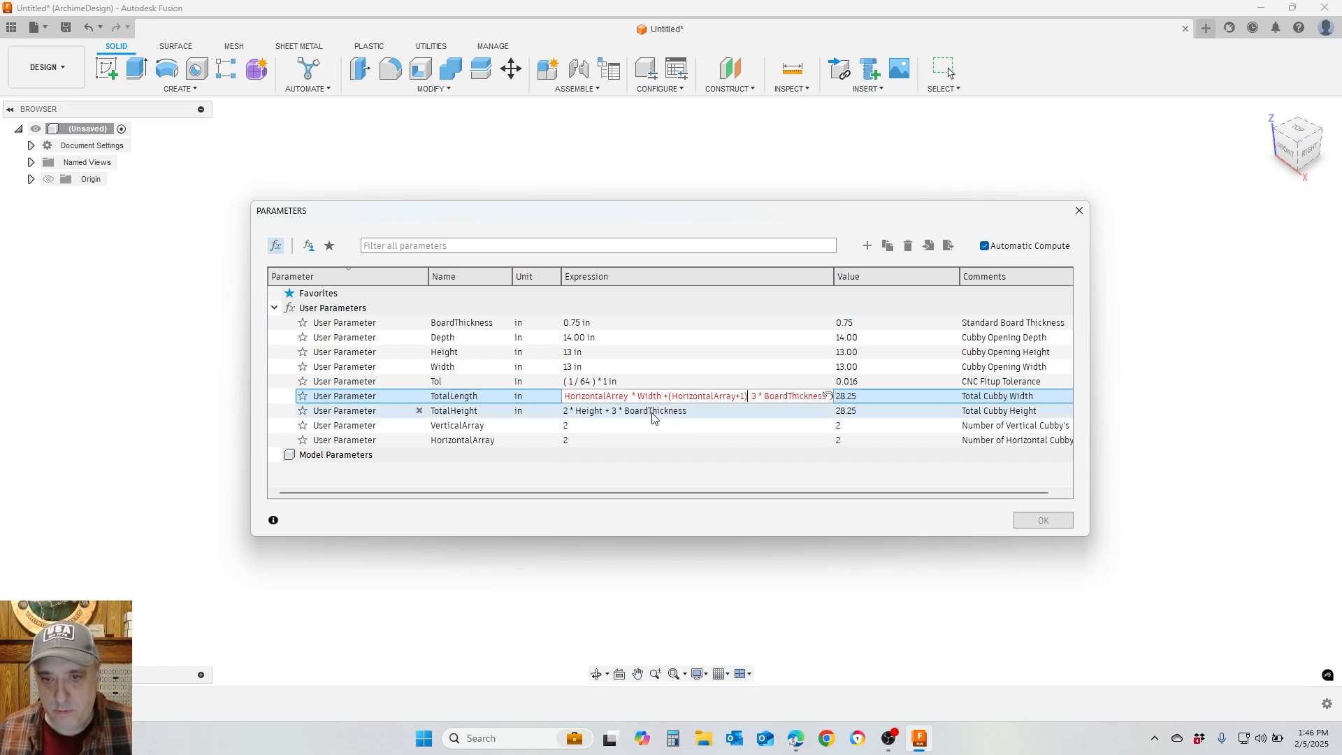
pyautogui.press('Delete')
pyautogui.press('Delete')
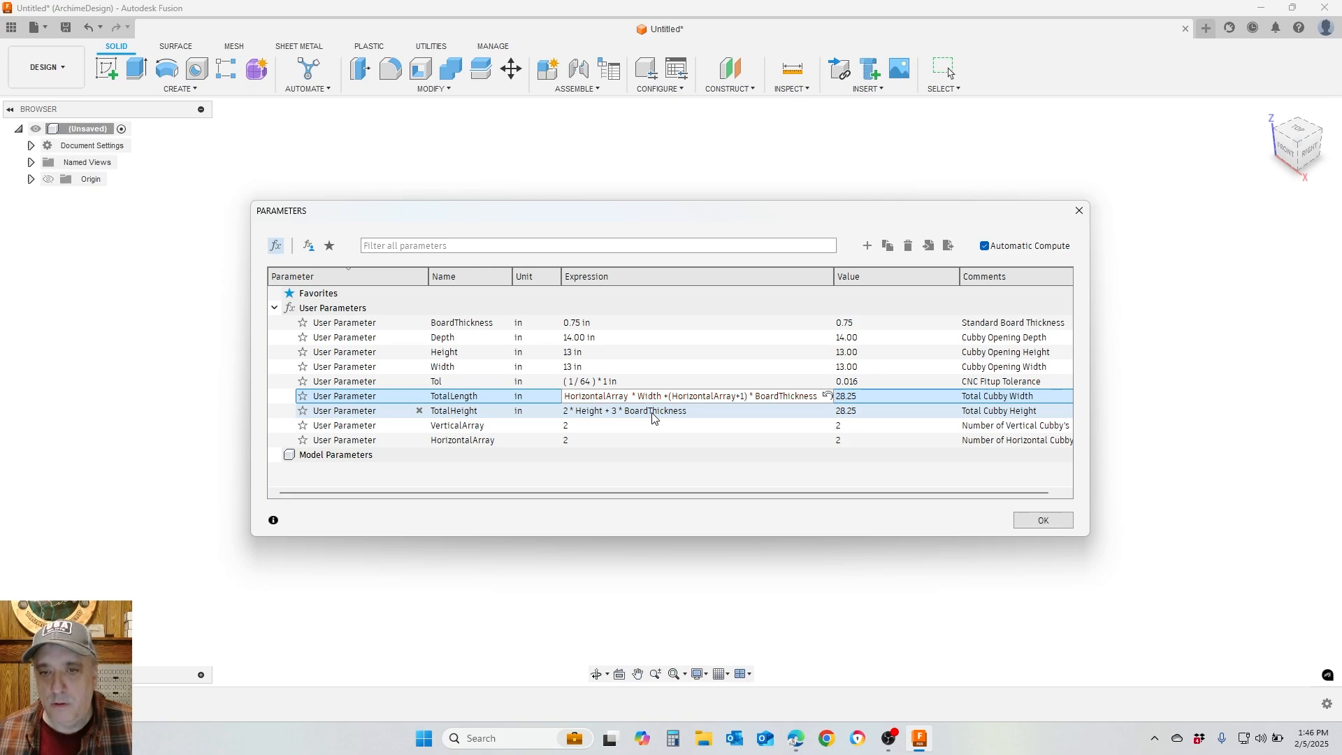
pyautogui.press('Return')
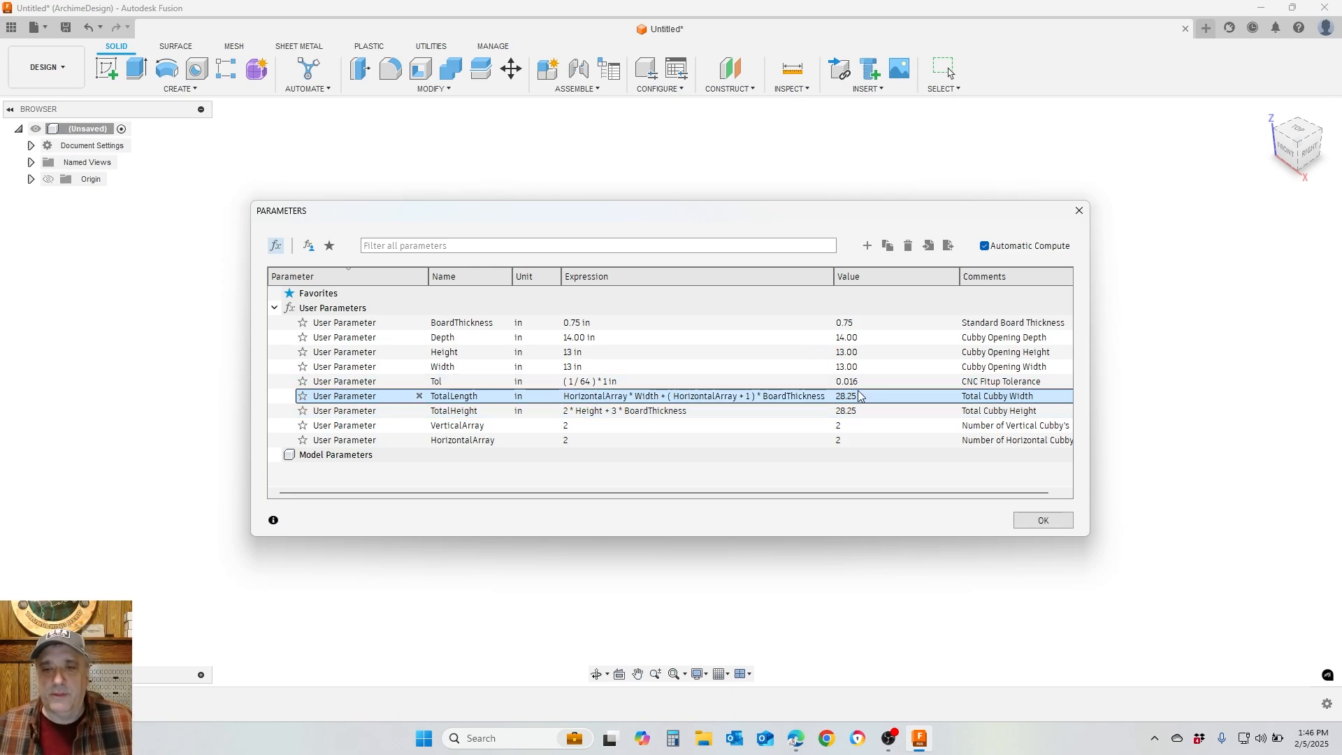
# In the TotalHeight expression, replace the leading 2 that multiplies Height with the VerticalArray parameter
pyautogui.click(708, 413)
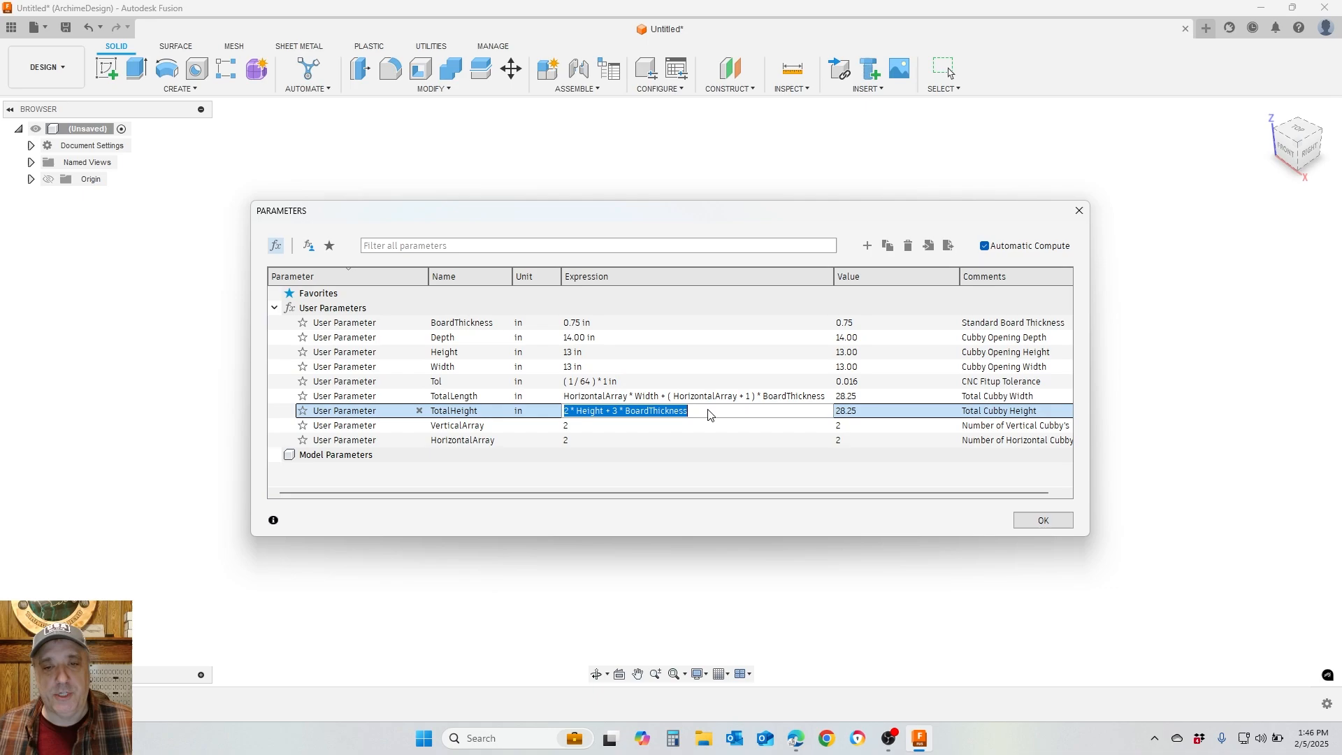
pyautogui.click(570, 411)
pyautogui.press('BackSpace')
pyautogui.write('Vertical')
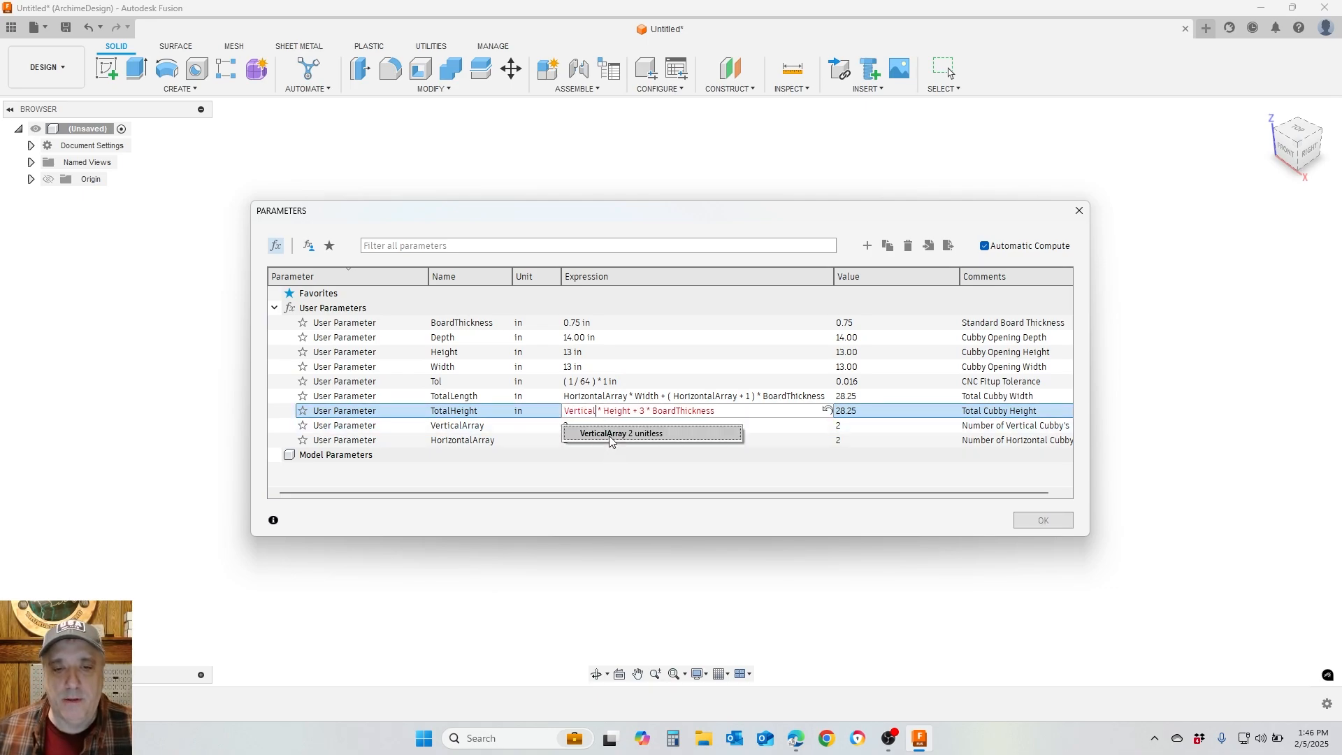
pyautogui.click(609, 435)
# Replace the 3 before BoardThickness in the TotalHeight expression with (VerticalArray + 1), and apply it
pyautogui.click(662, 412)
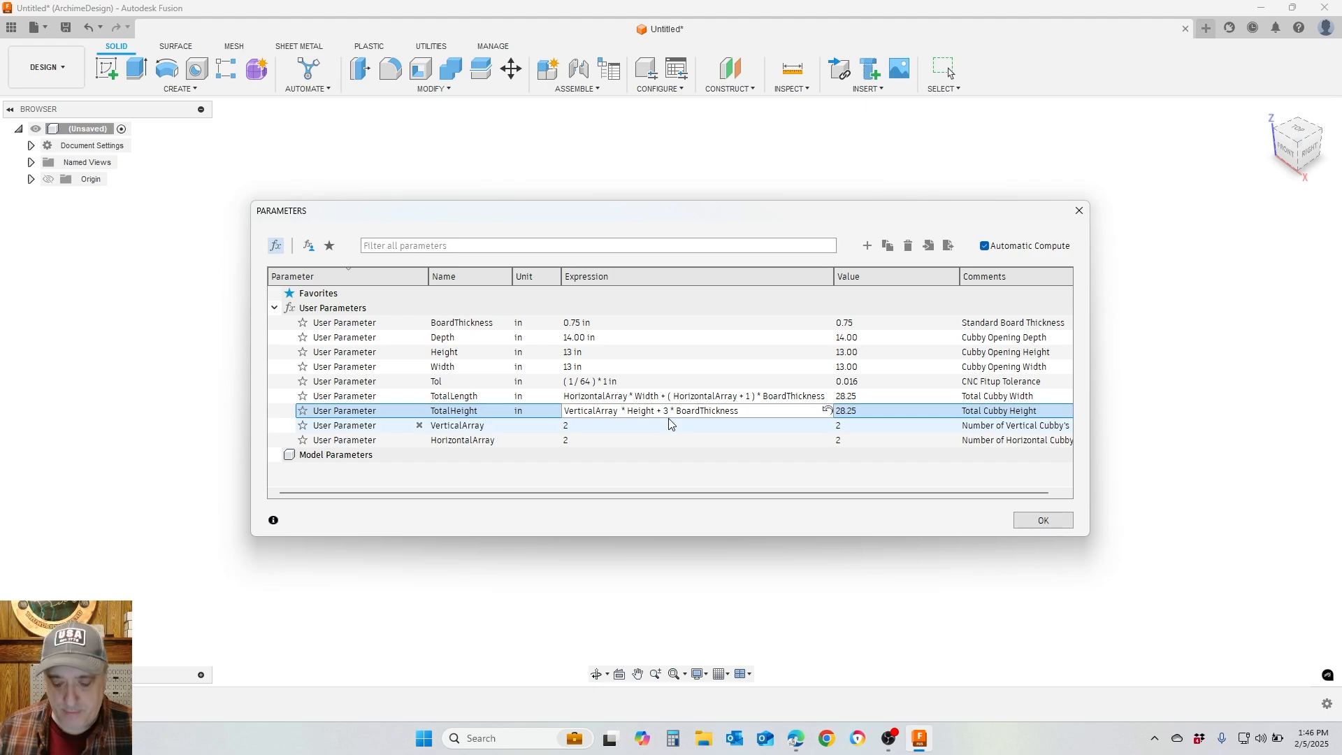
pyautogui.write('(Verti')
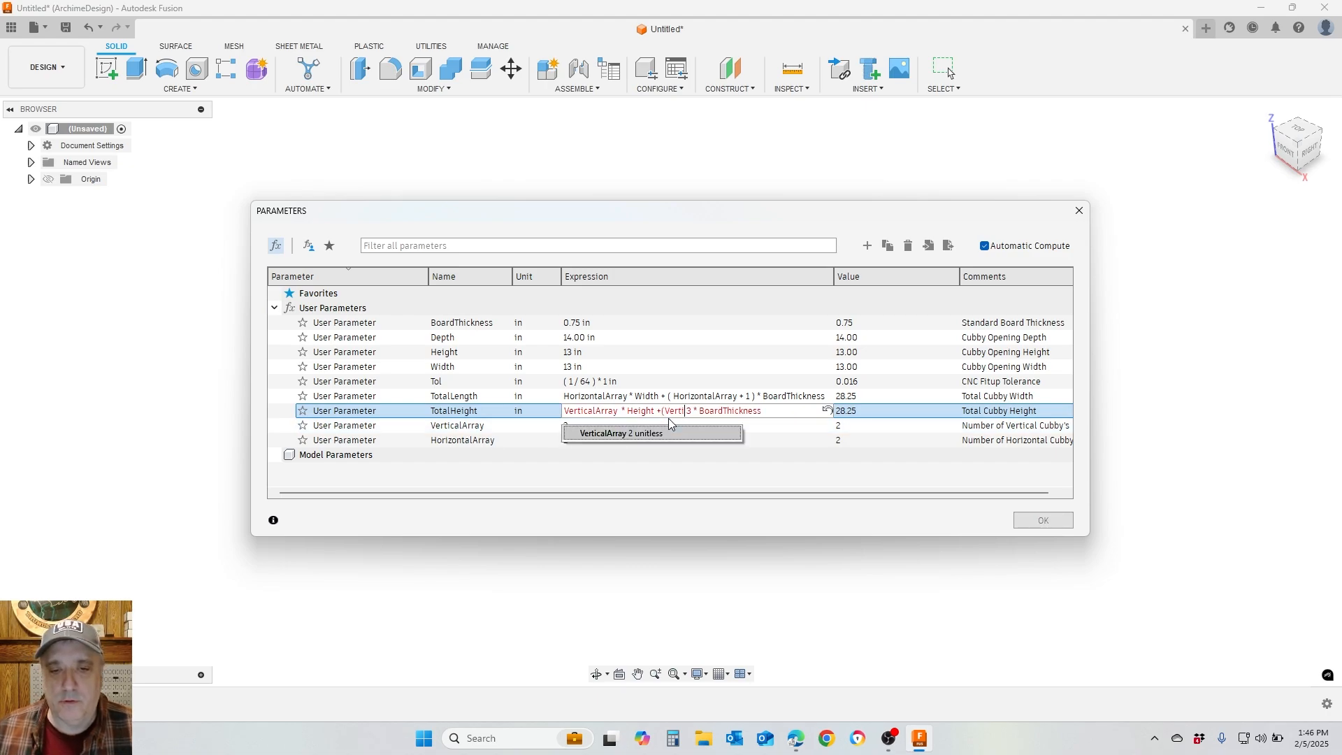
pyautogui.click(639, 435)
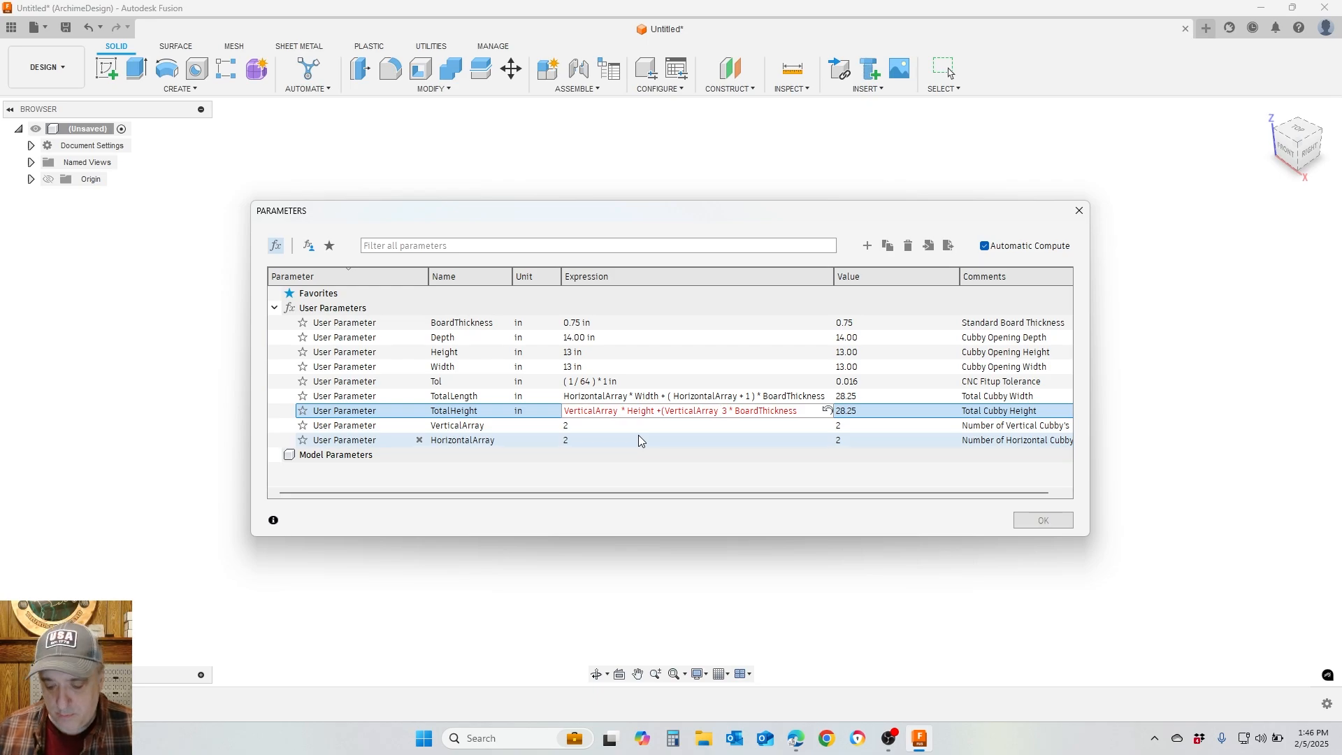
pyautogui.write('+1)')
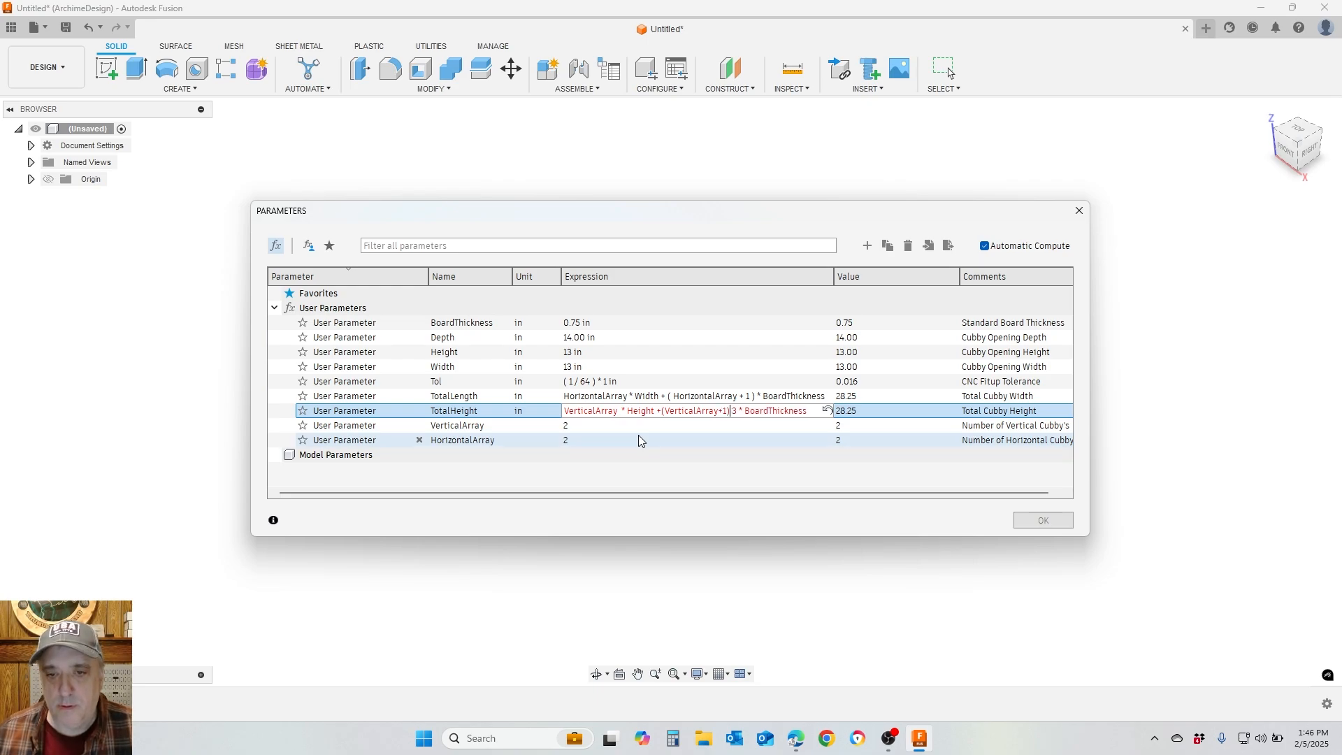
pyautogui.press('Delete')
pyautogui.press('Delete')
pyautogui.press('Return')
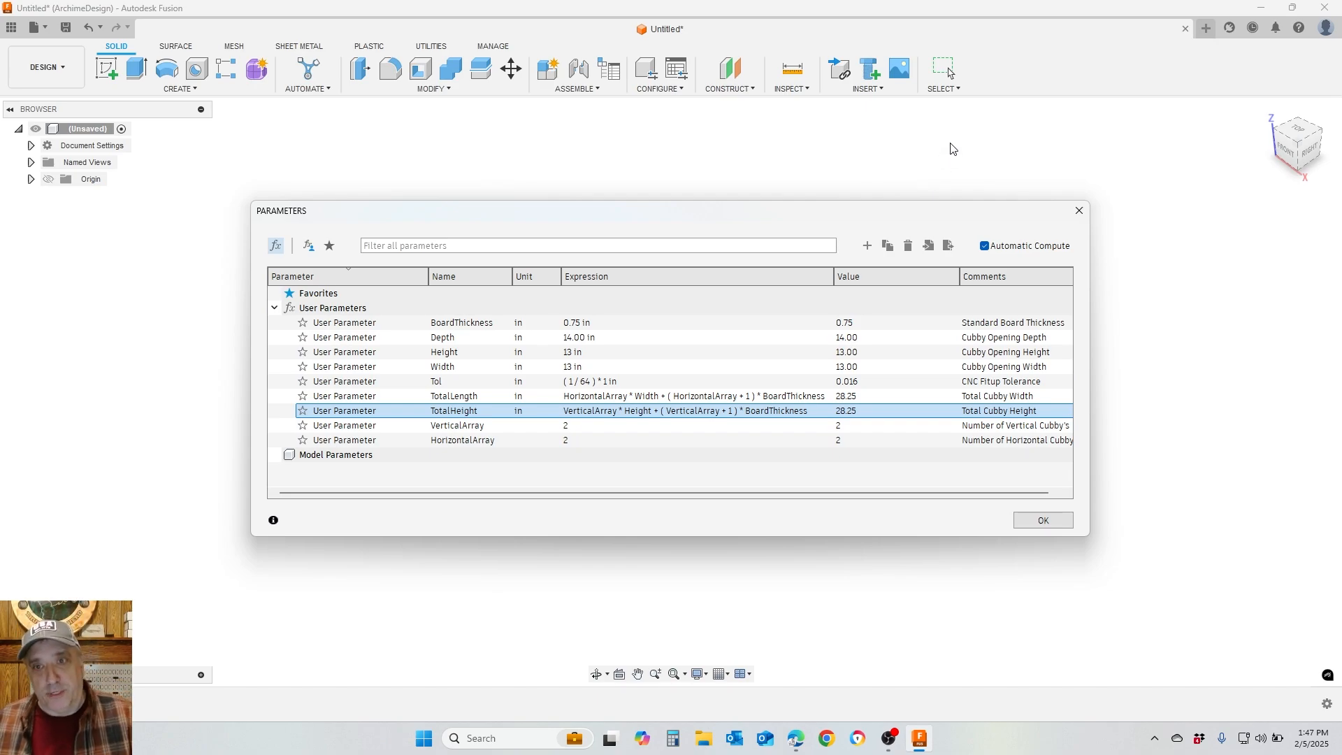
# Test the VerticalArray parameter with a value of 3, and set it back to 2
pyautogui.click(572, 430)
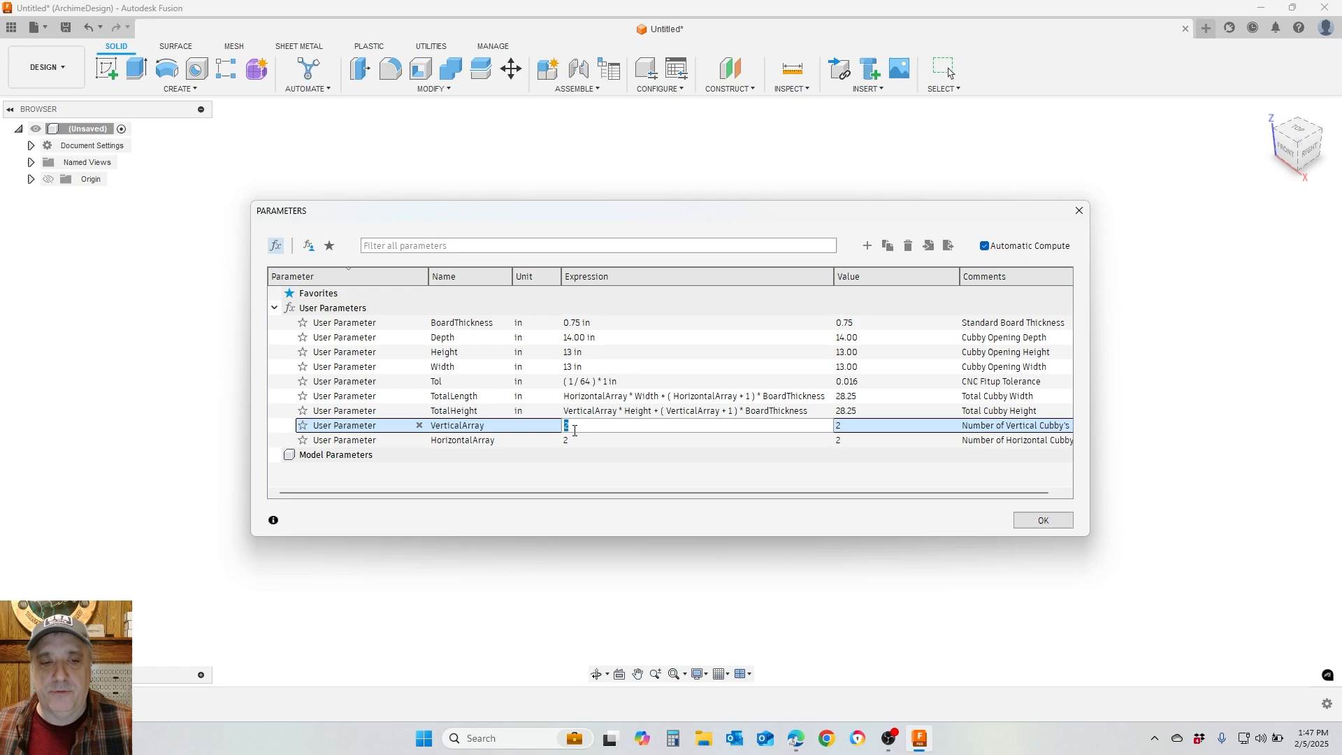
pyautogui.write('3')
pyautogui.press('Return')
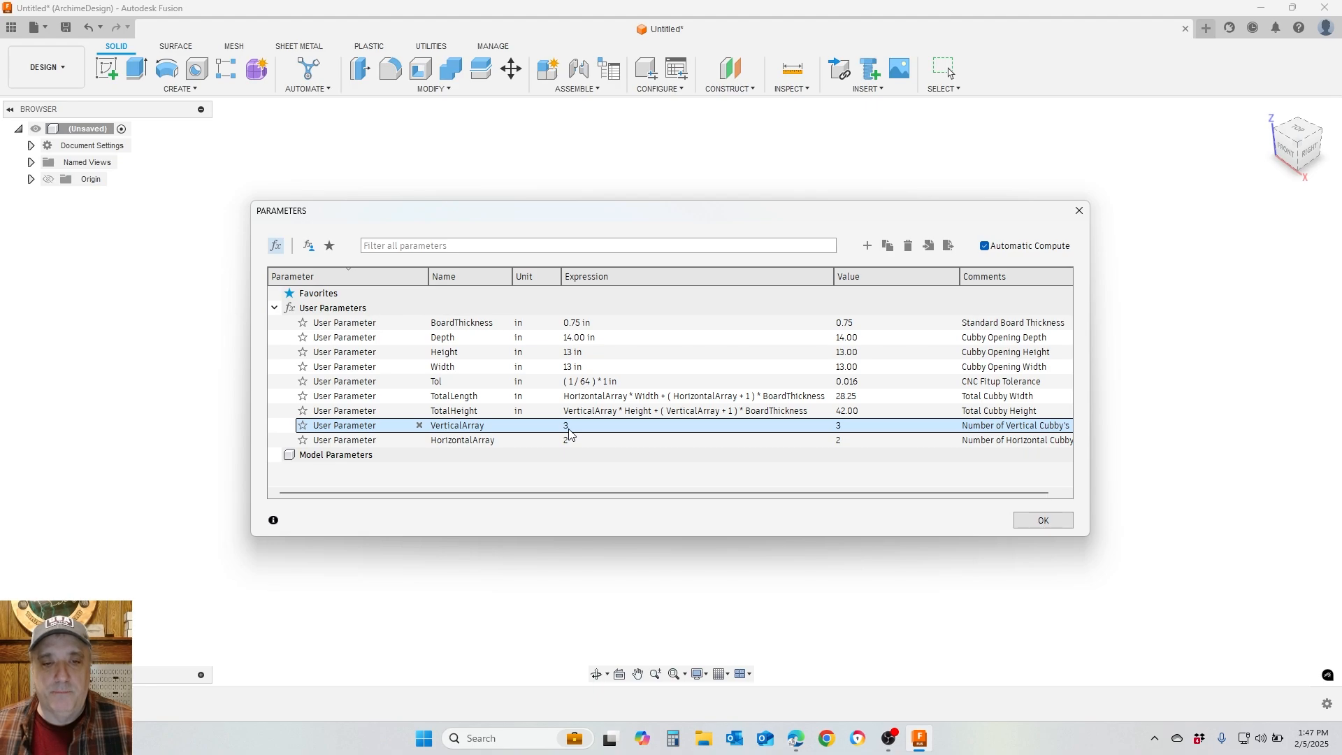
pyautogui.click(588, 439)
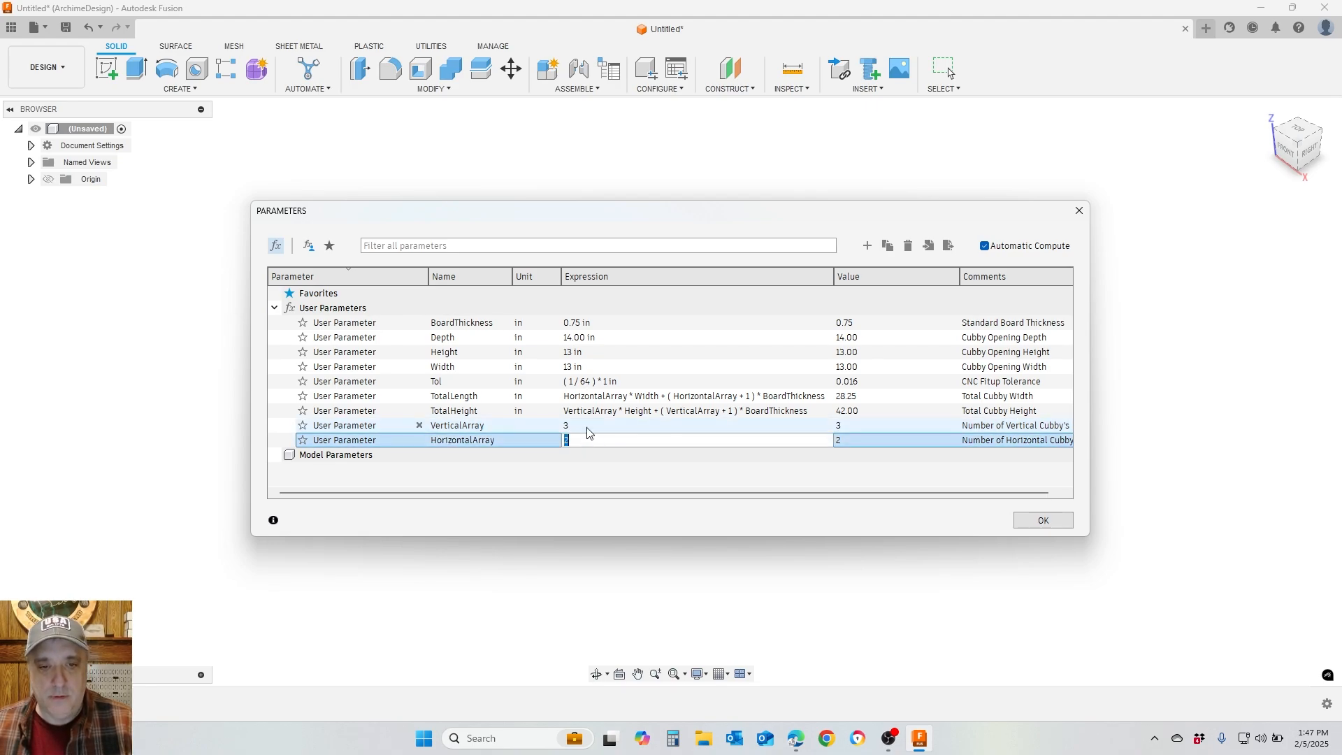
pyautogui.click(588, 428)
pyautogui.write('2')
pyautogui.press('Return')
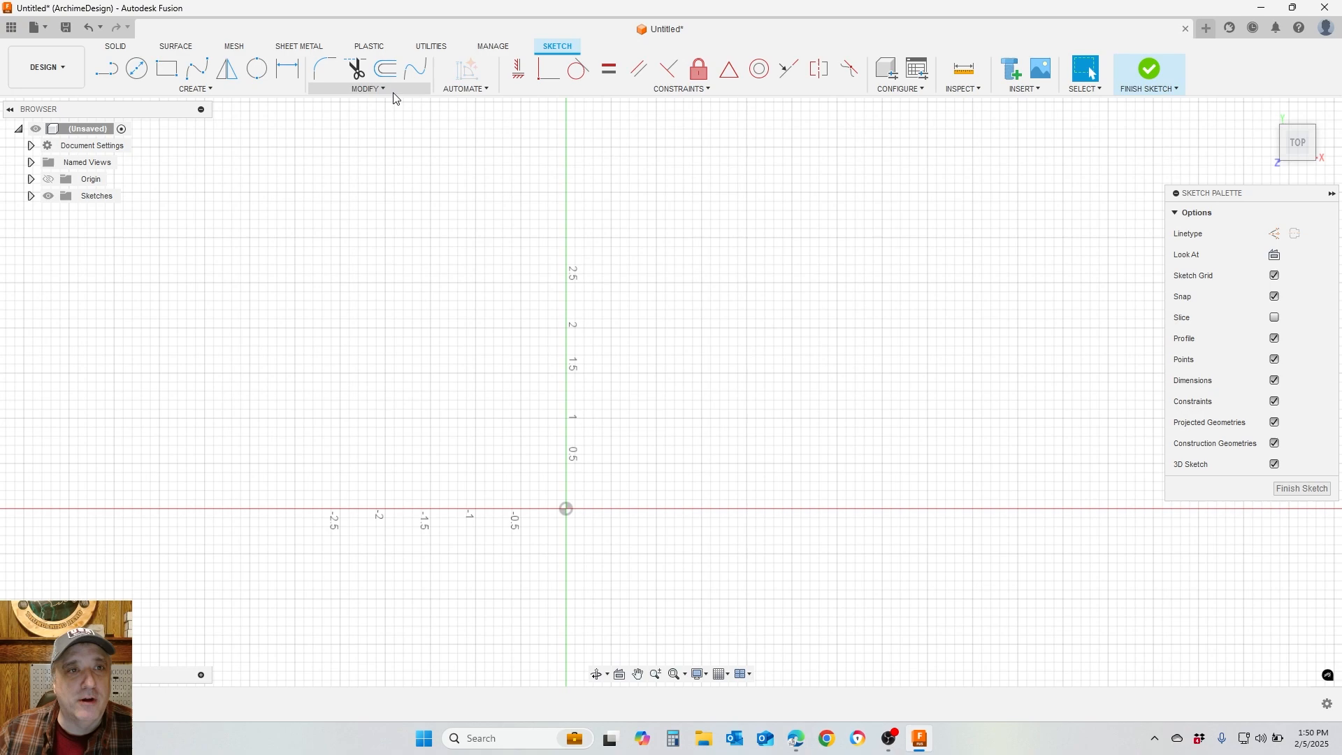
# Reopen the user parameters and change the plus sign inside the TotalHeight expression's parentheses to a minus, giving (VerticalArray - 1)
pyautogui.click(367, 89)
pyautogui.click(364, 231)
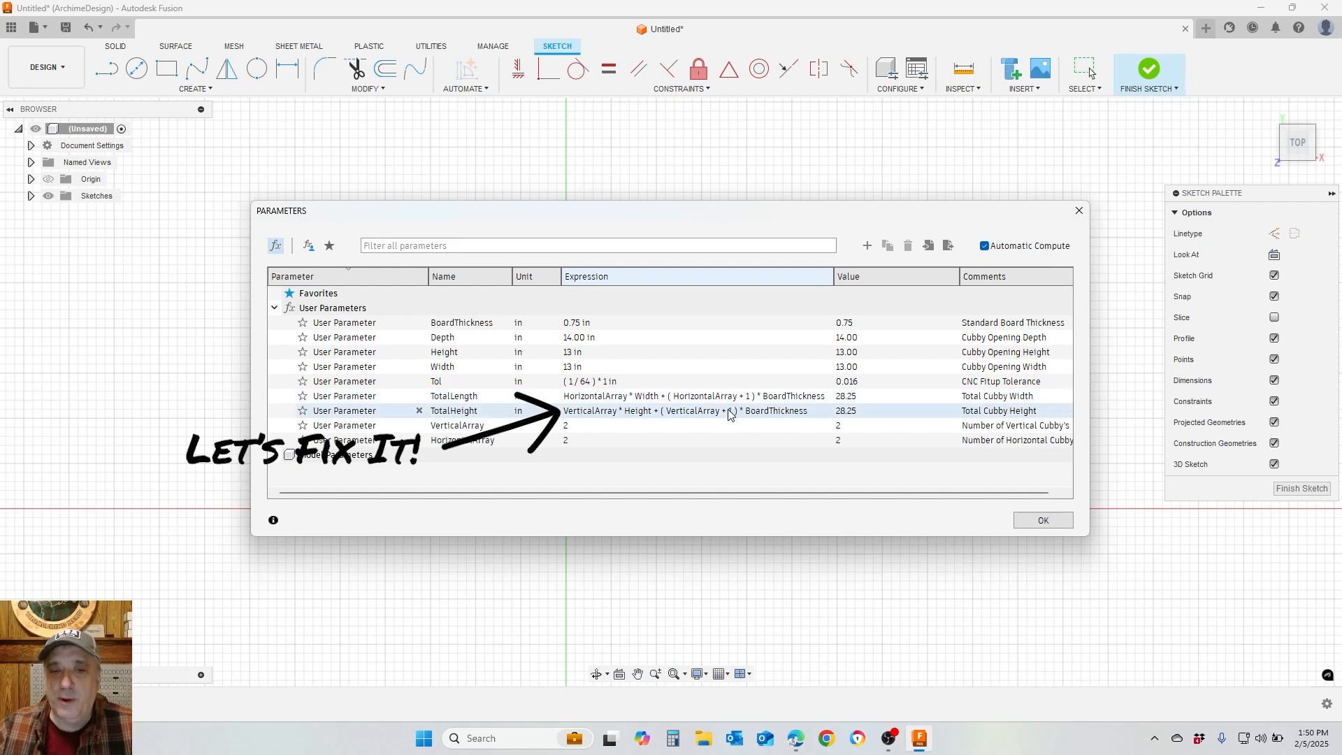
pyautogui.doubleClick(694, 411)
pyautogui.click(686, 439)
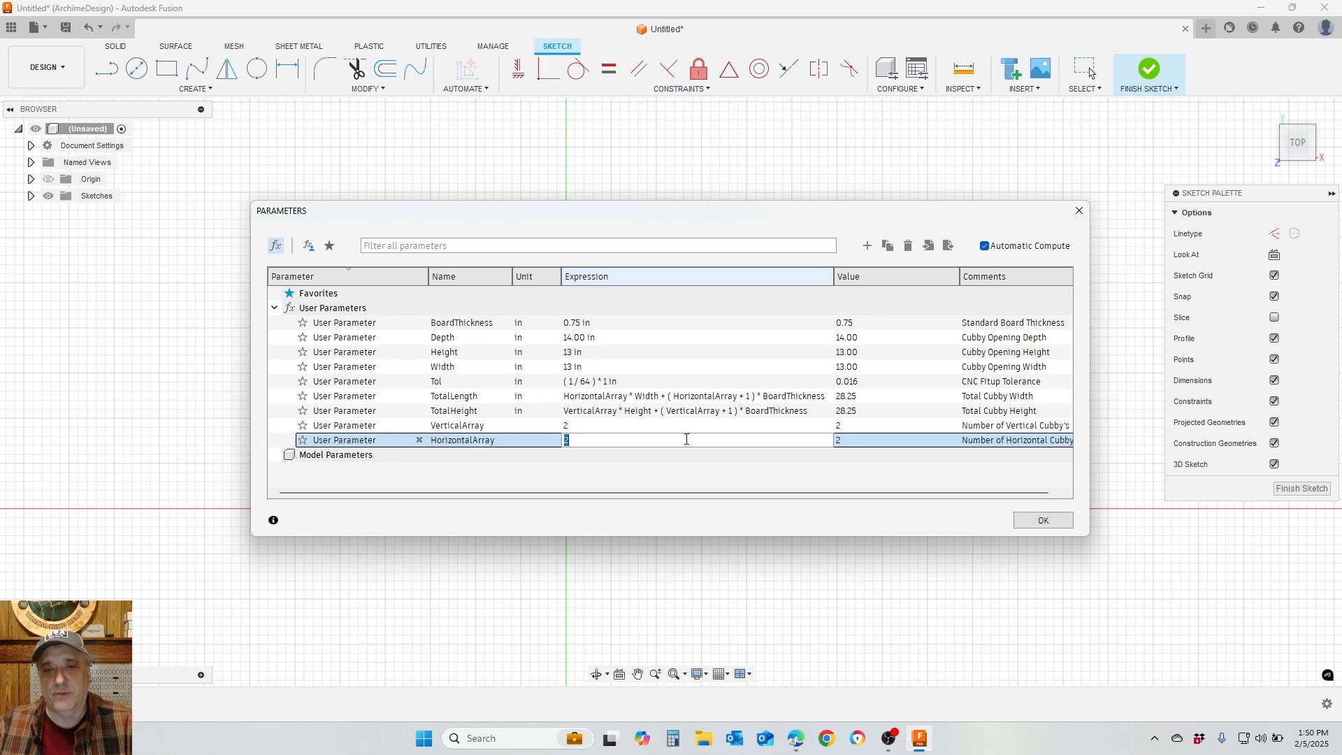
pyautogui.click(726, 411)
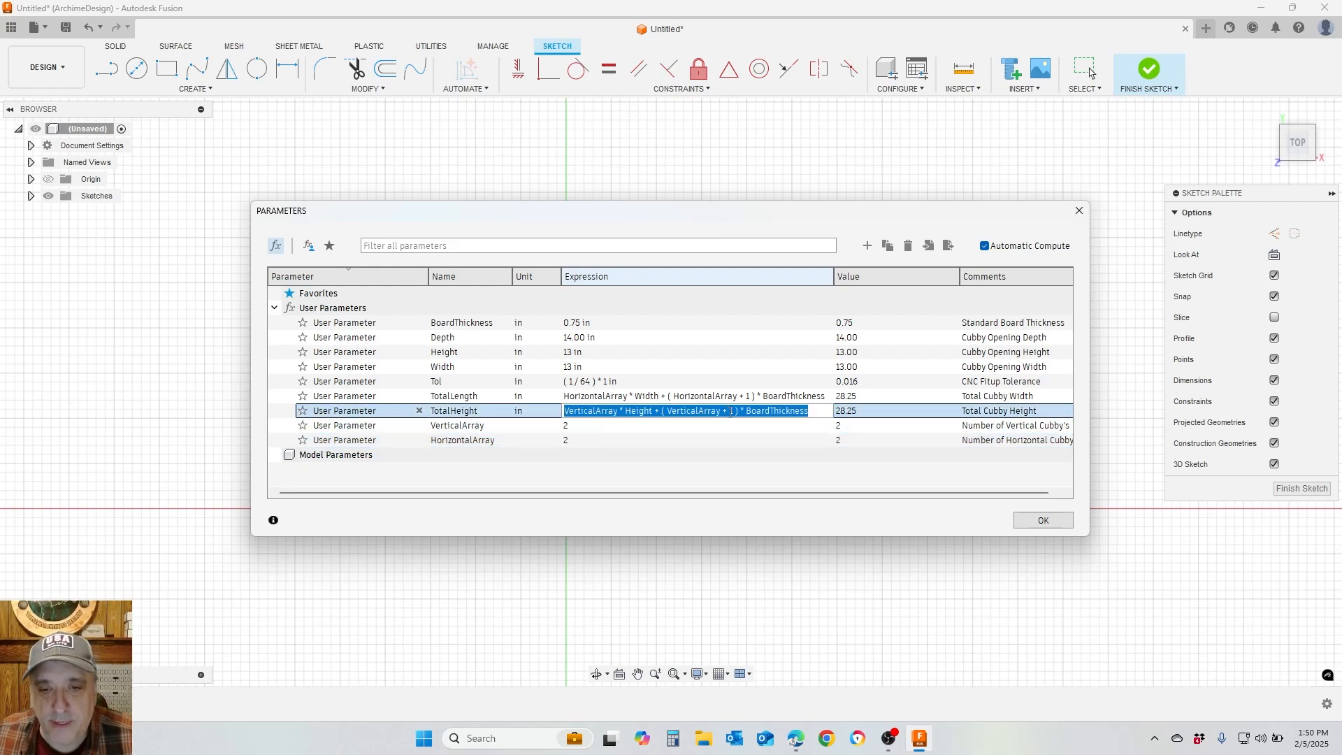
pyautogui.doubleClick(727, 411)
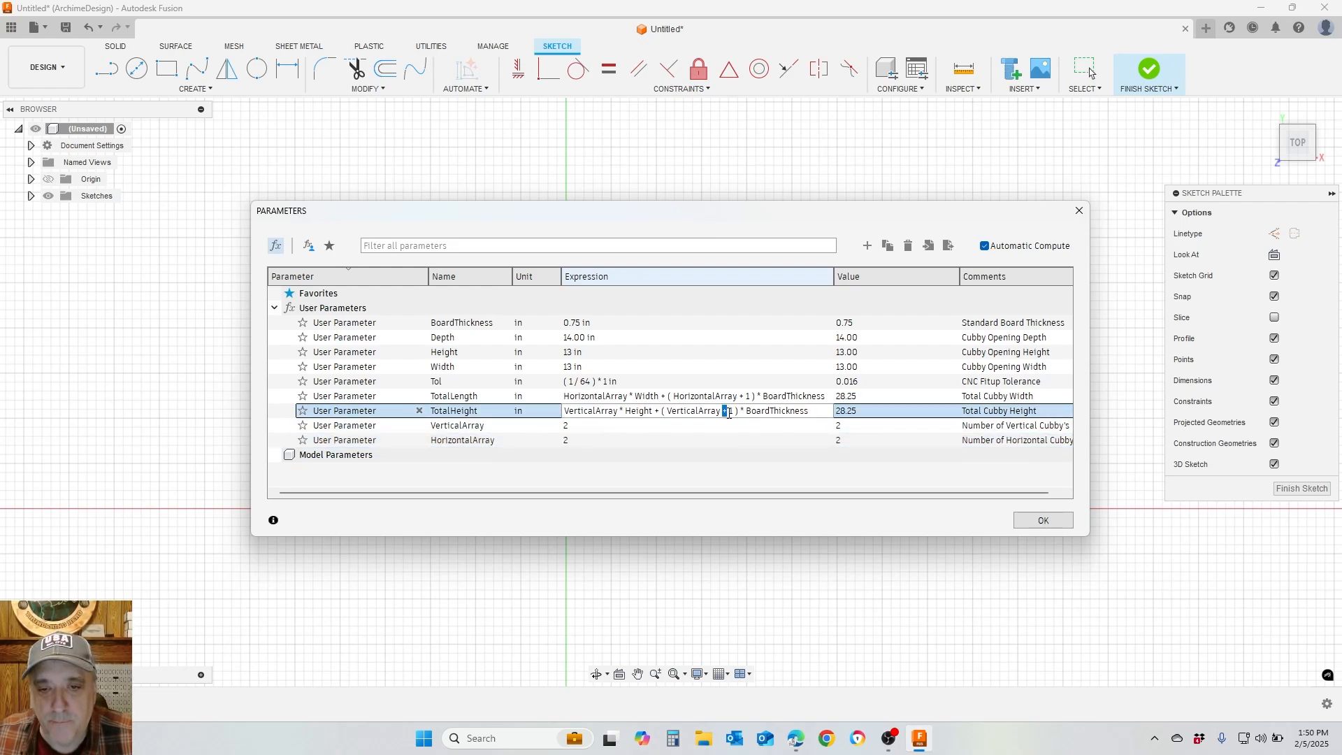
pyautogui.write('-')
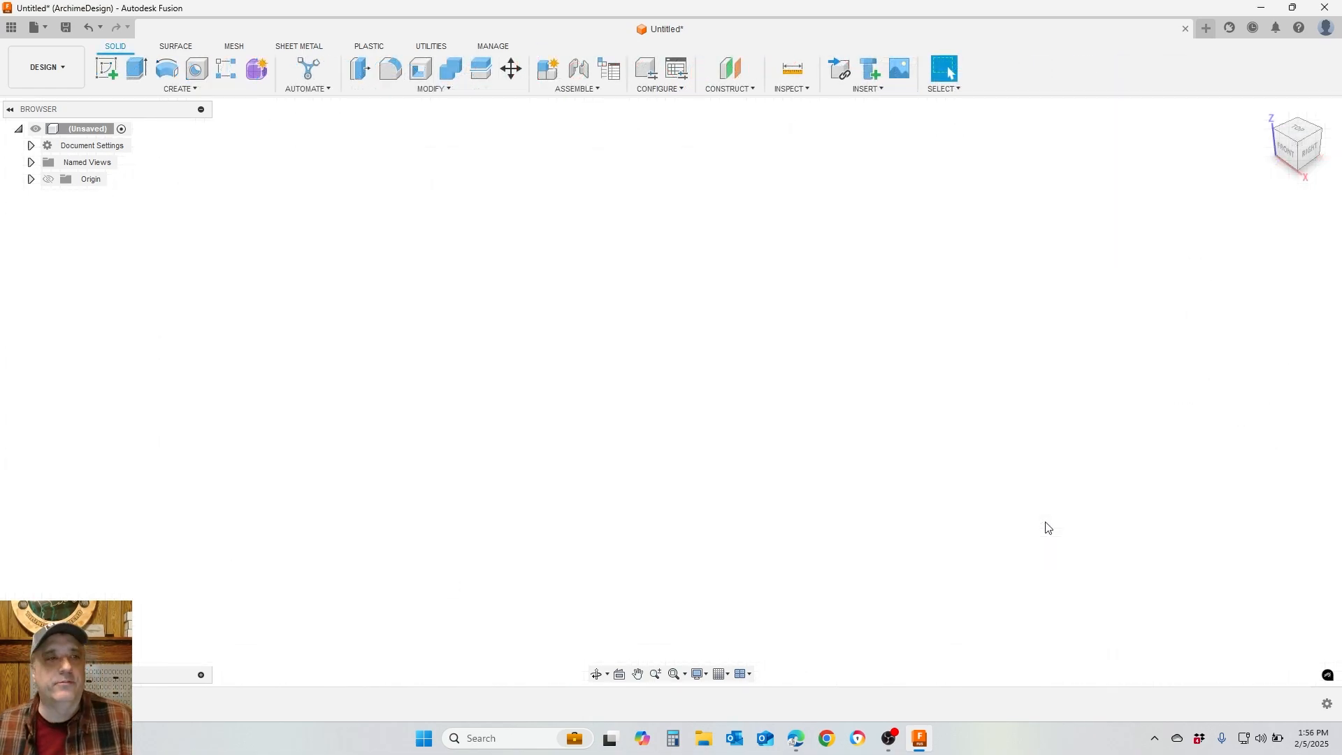
# Start a sketch on the front plane and draw three adjoining thin rectangles from the origin as the left side, top and right side boards
pyautogui.click(109, 70)
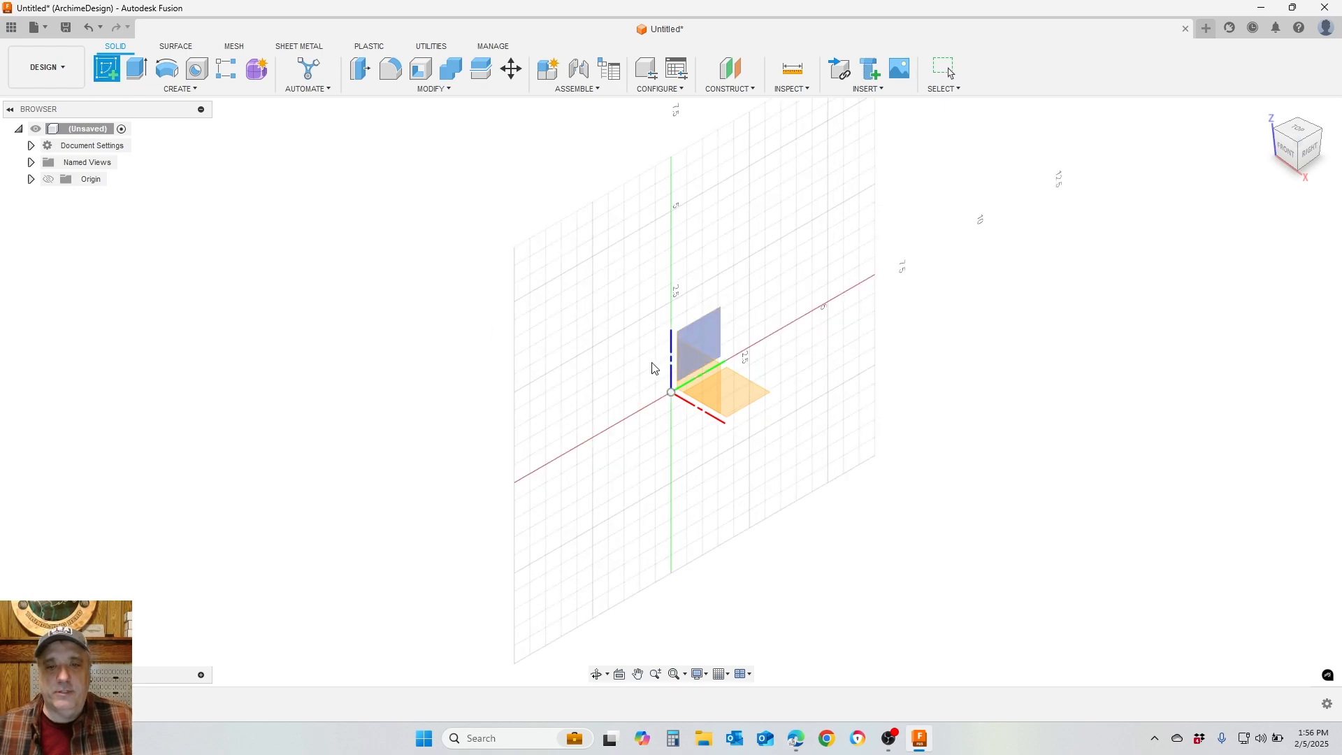
pyautogui.click(694, 399)
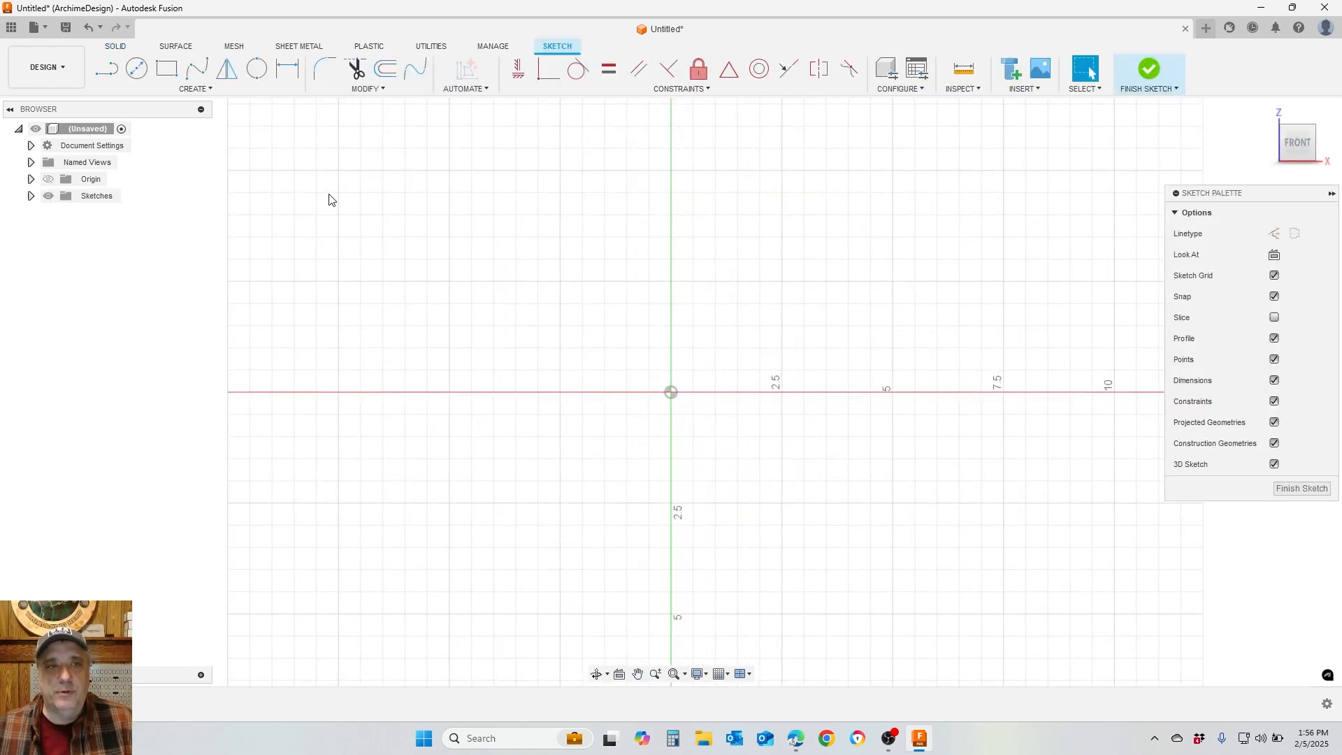
pyautogui.press('r')
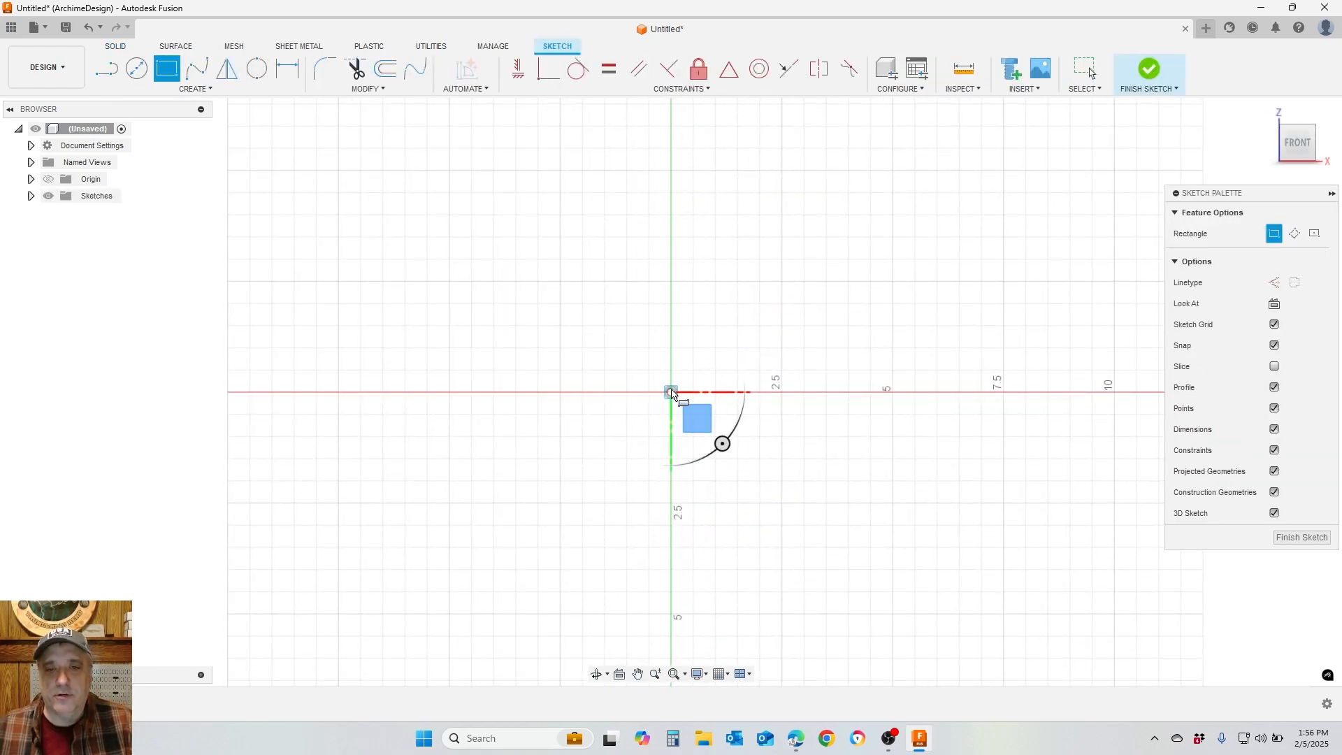
pyautogui.click(671, 392)
pyautogui.click(694, 148)
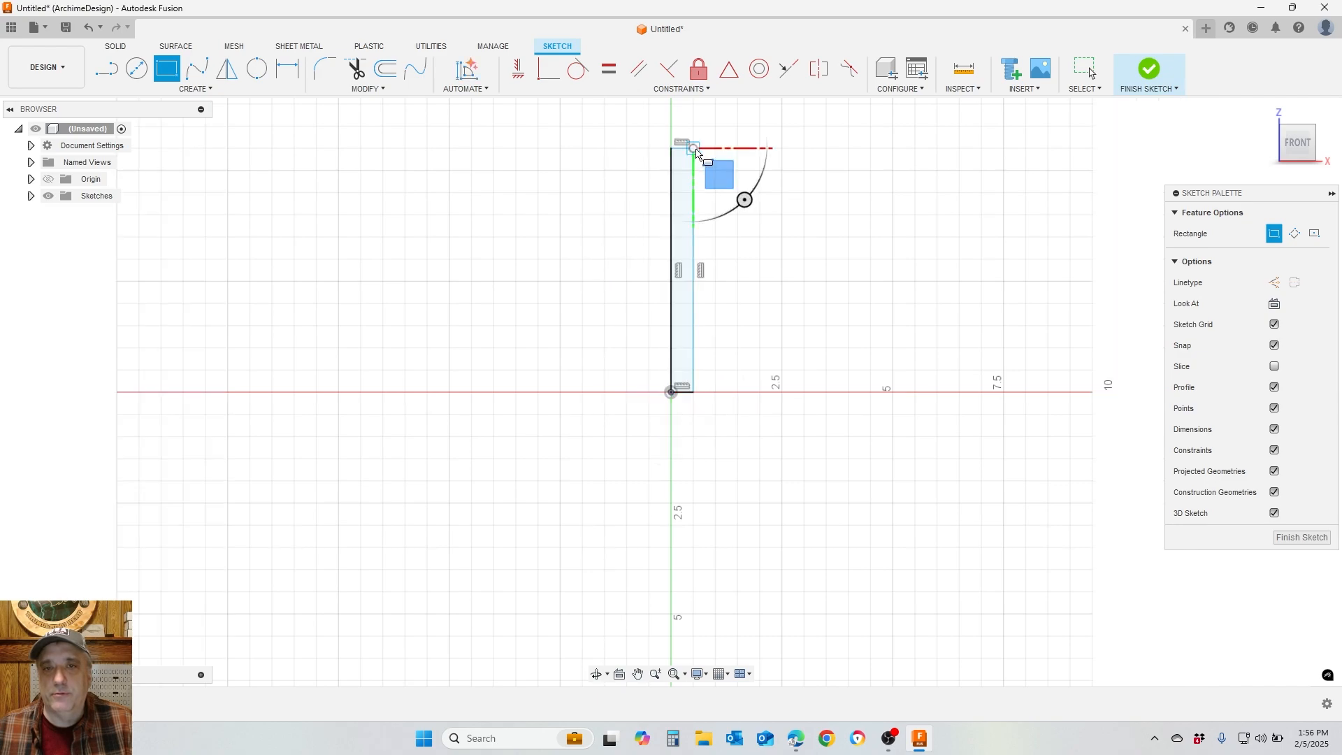
pyautogui.click(948, 174)
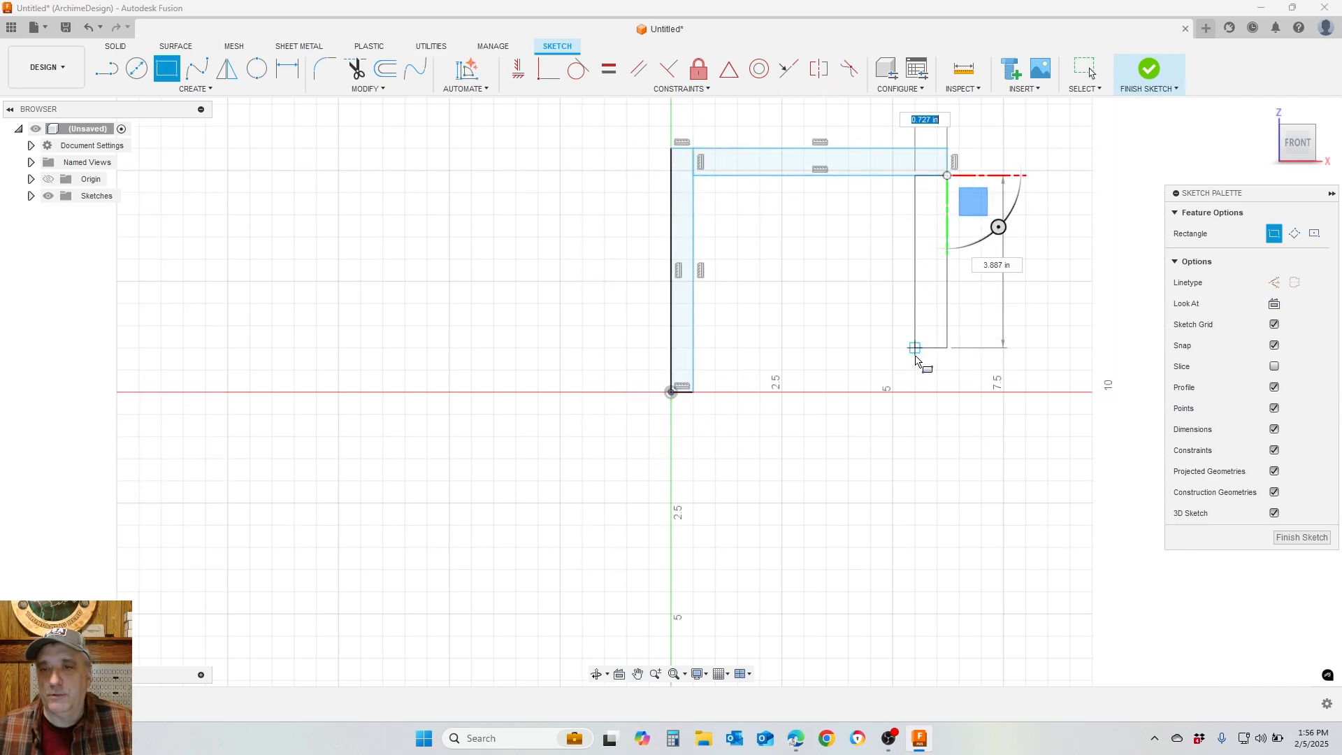
pyautogui.click(921, 392)
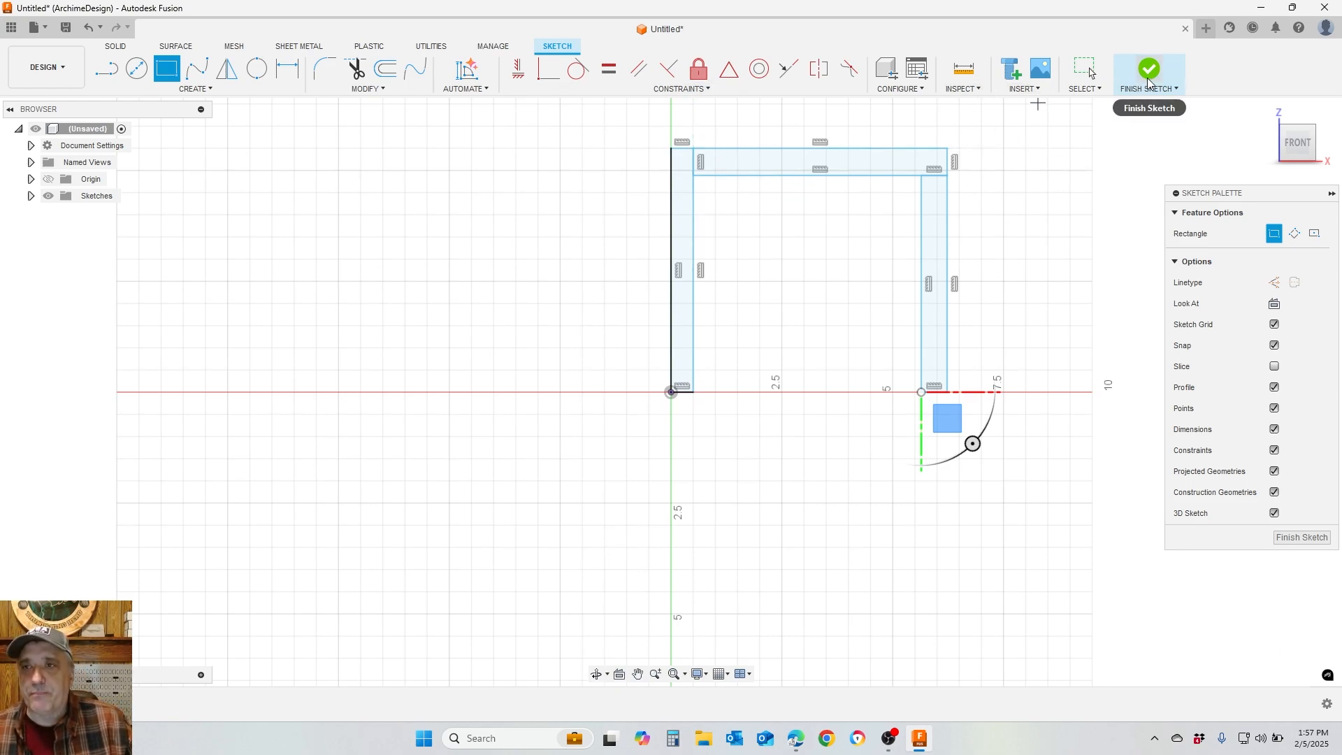
# Undo the three board rectangles and the front-plane sketch that holds them
pyautogui.press('Escape')
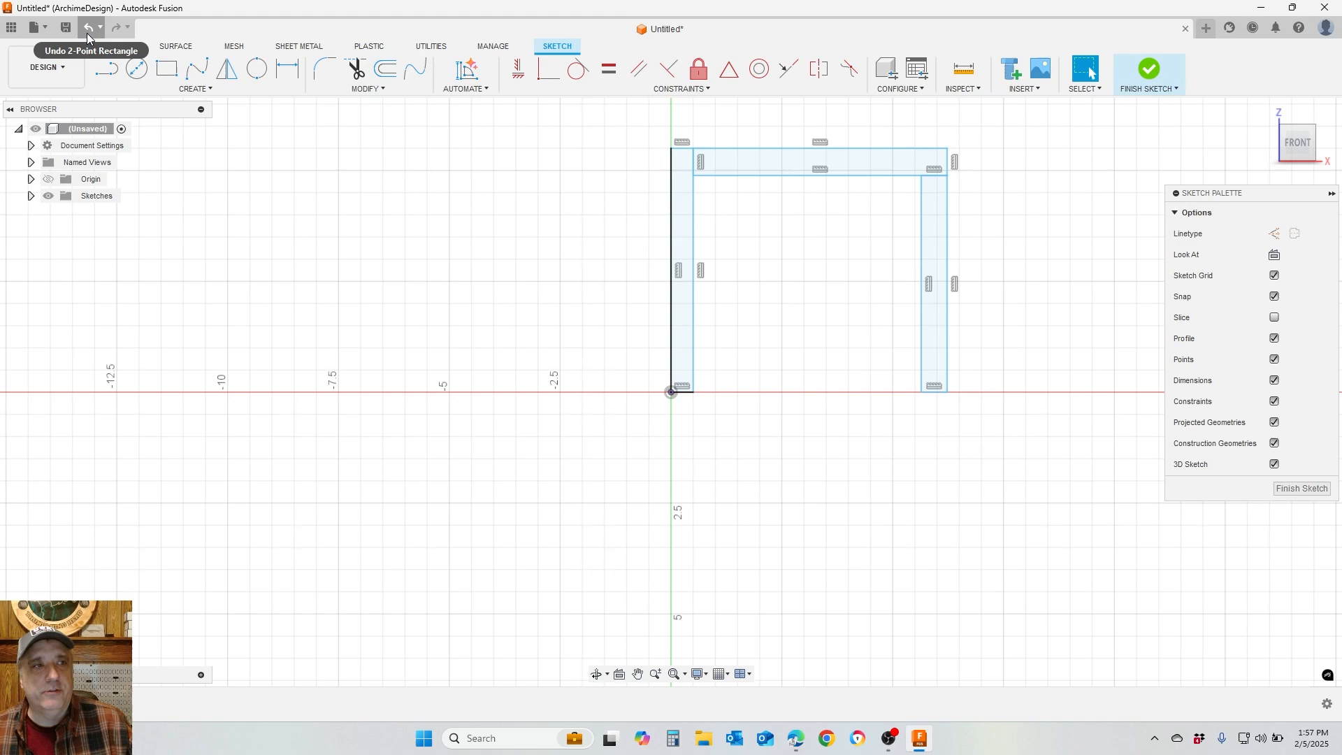
pyautogui.click(87, 32)
pyautogui.click(86, 32)
pyautogui.click(86, 32)
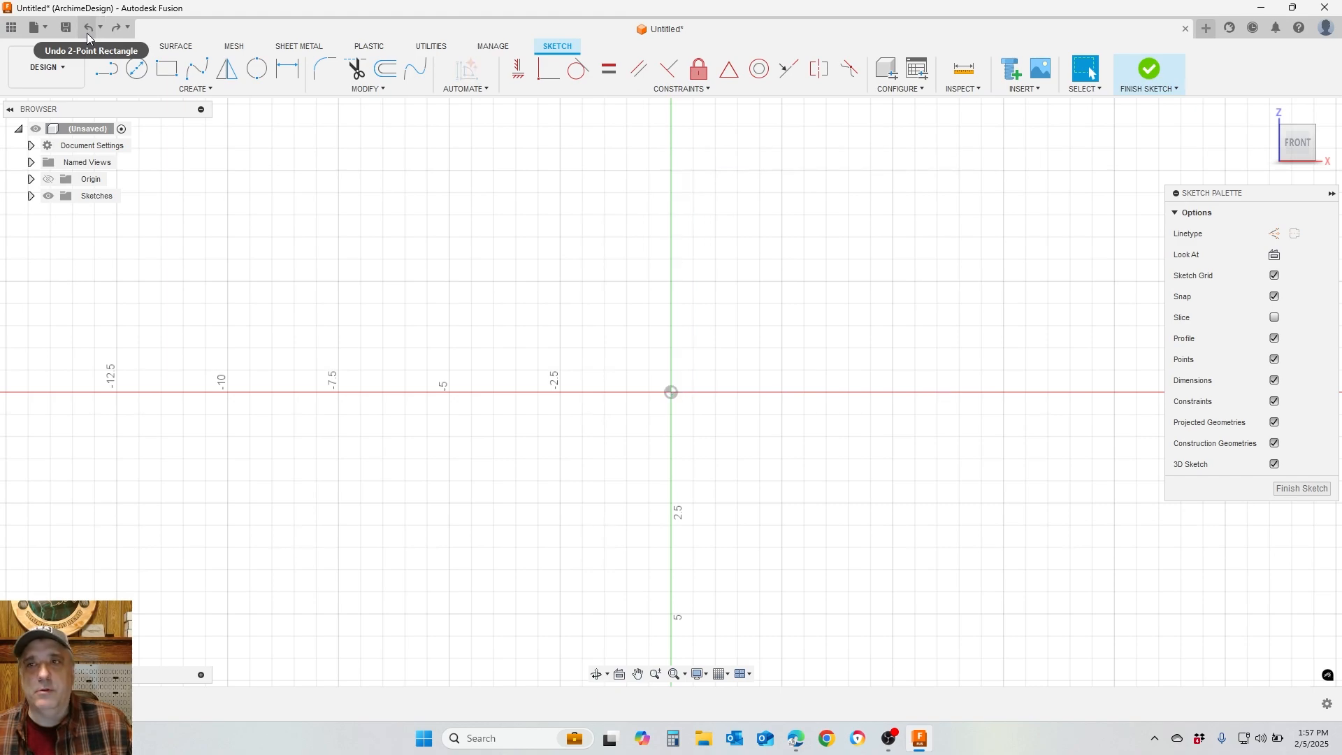
pyautogui.click(87, 32)
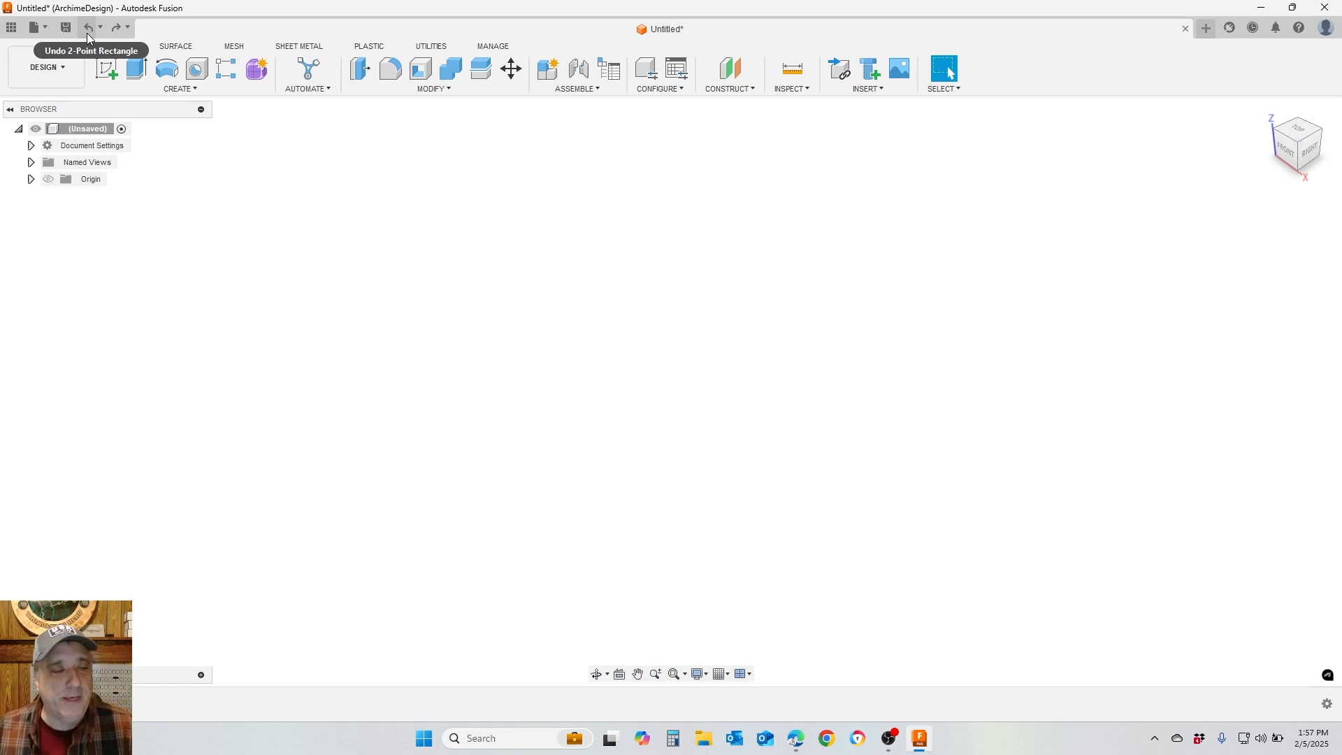
# Start a sketch on the horizontal top plane and draw a rectangle from the origin, about 7.2 in wide
pyautogui.click(104, 73)
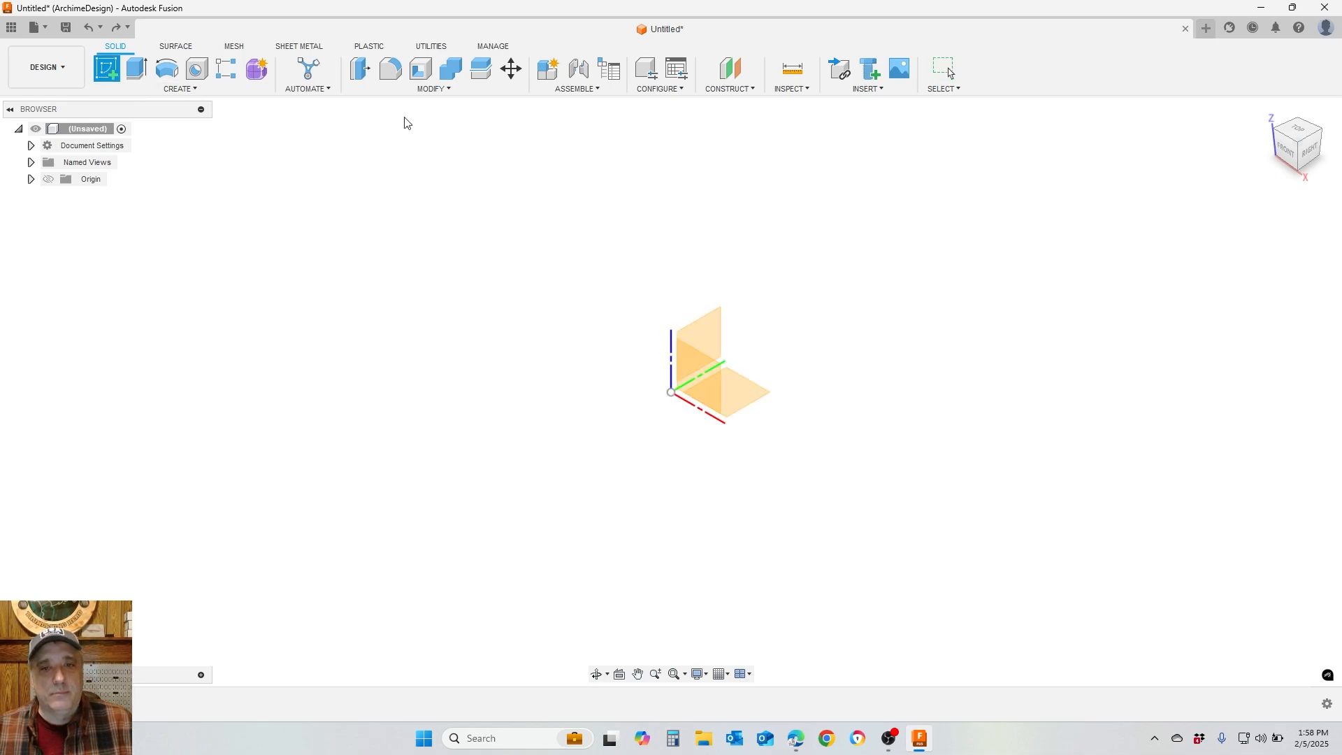
pyautogui.click(744, 395)
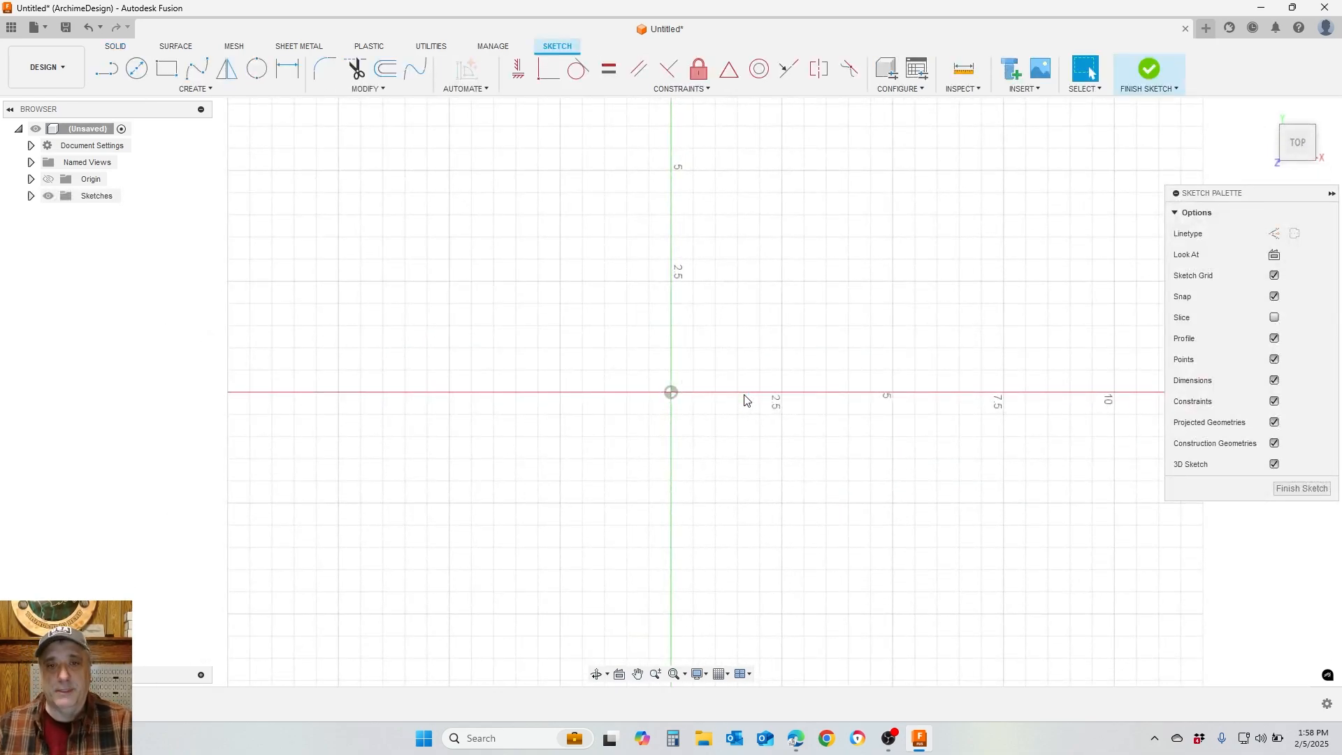
pyautogui.click(166, 73)
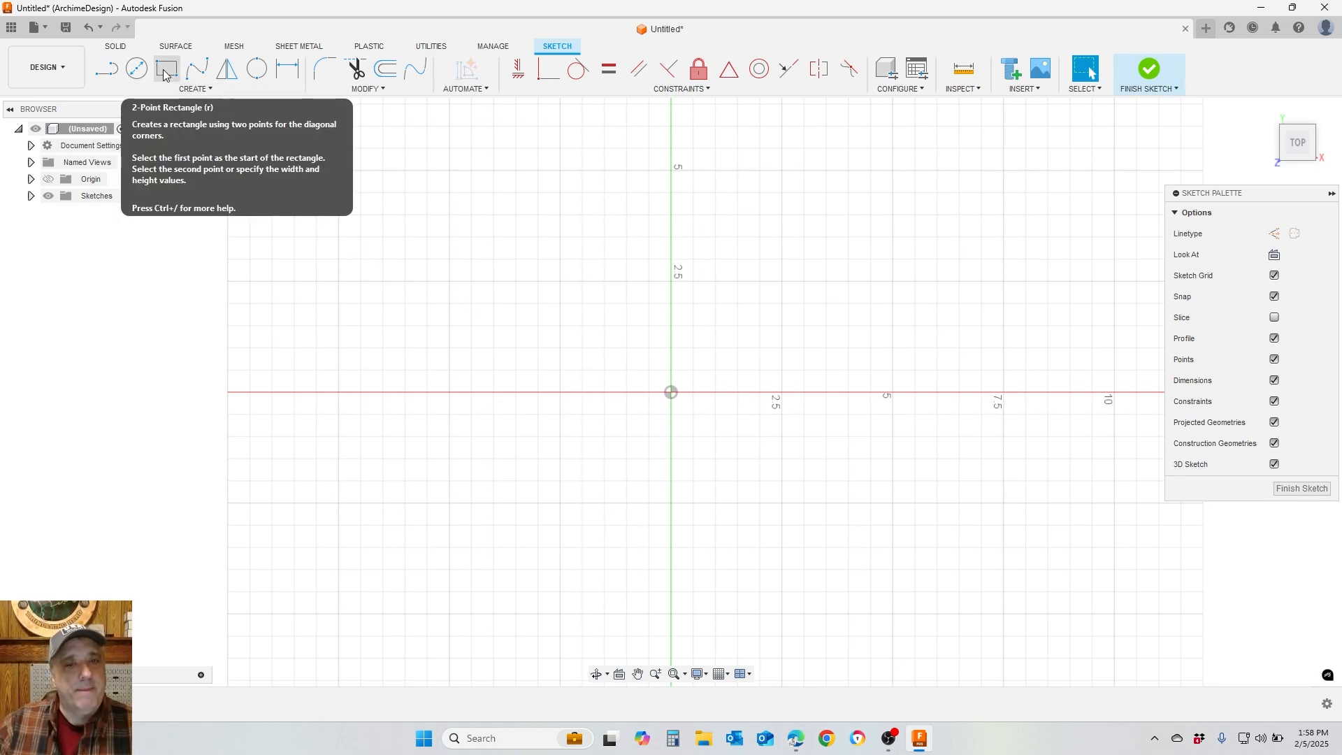
pyautogui.click(671, 392)
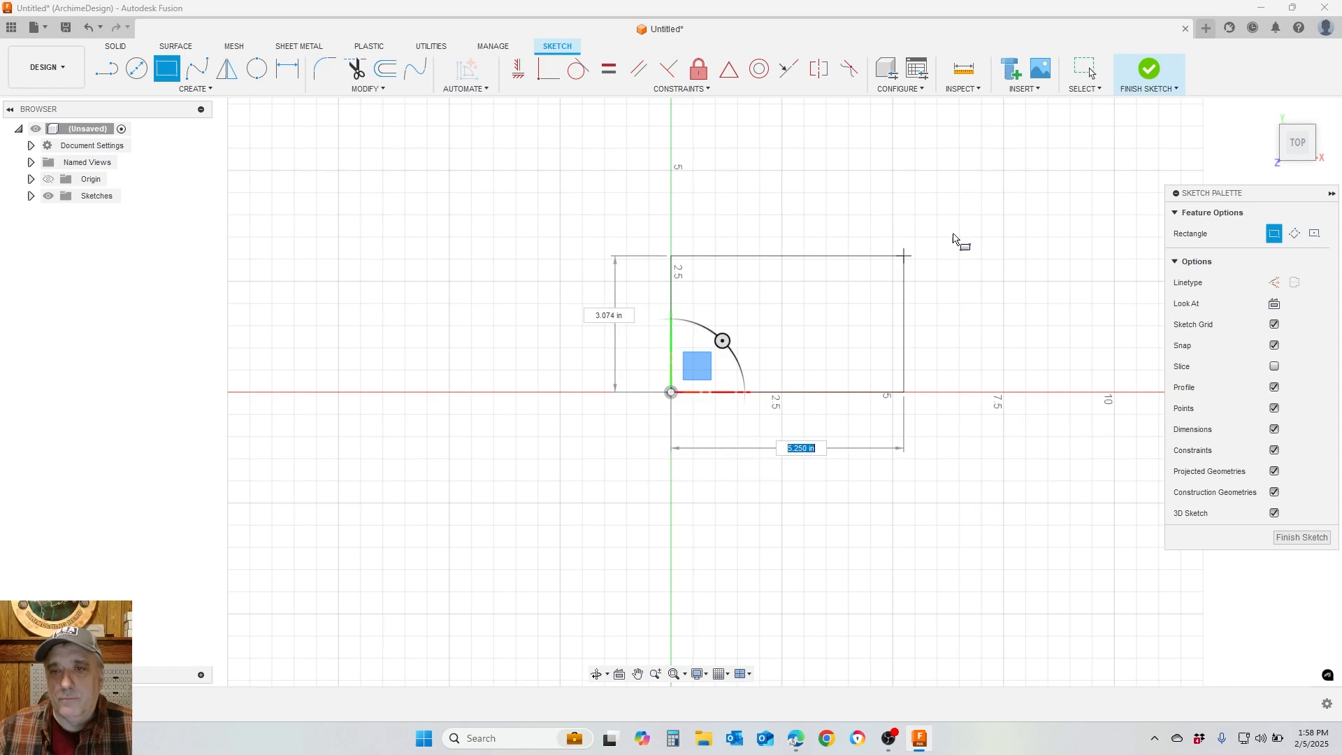
pyautogui.click(991, 203)
pyautogui.scroll(-2, 419, 303)
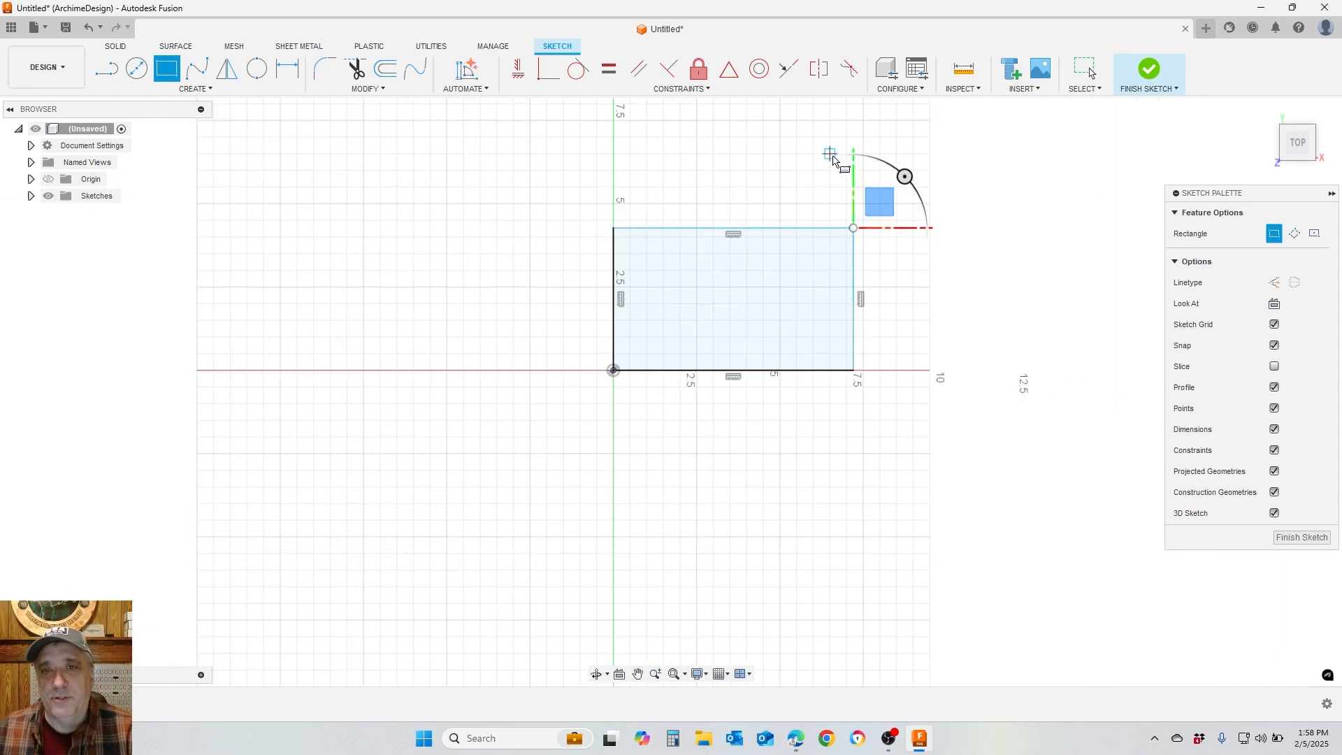
pyautogui.scroll(2, 841, 149)
# Dimension the rectangle's upper horizontal edge with the TotalWidth parameter
pyautogui.click(287, 68)
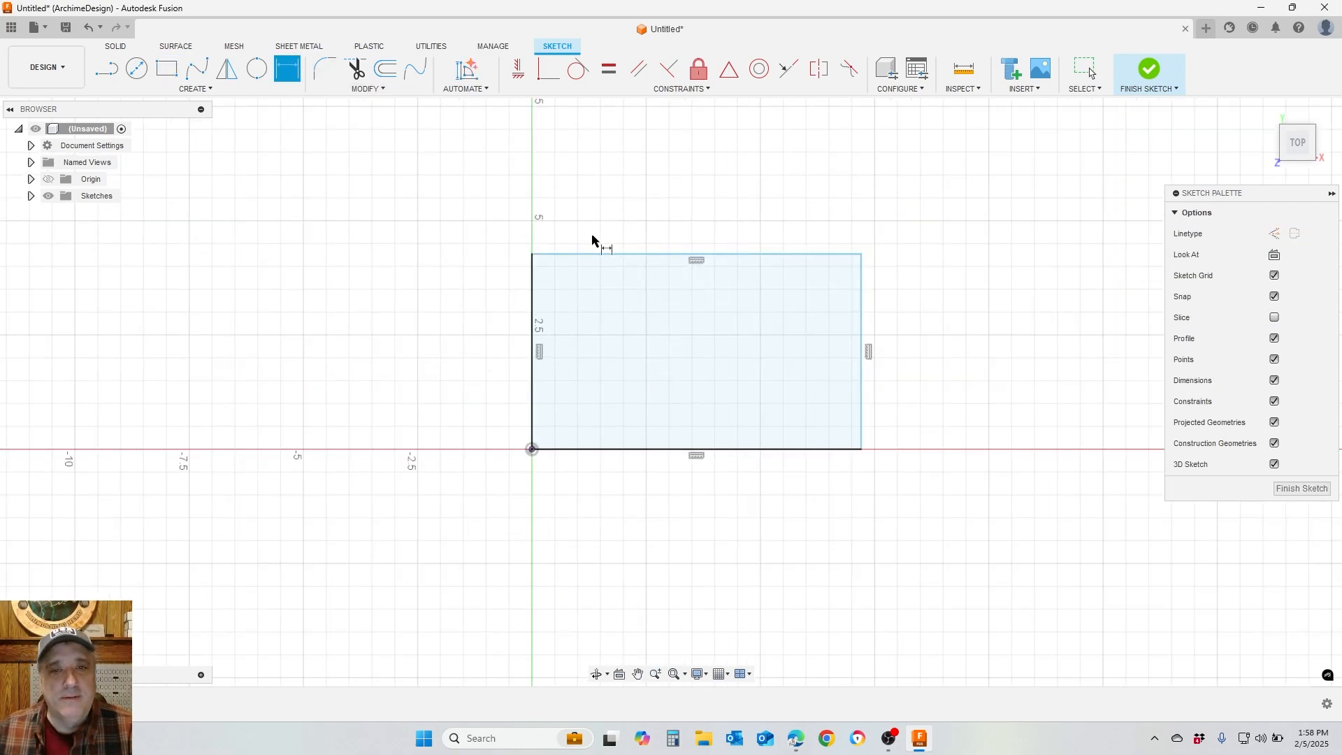
pyautogui.click(689, 256)
pyautogui.click(684, 190)
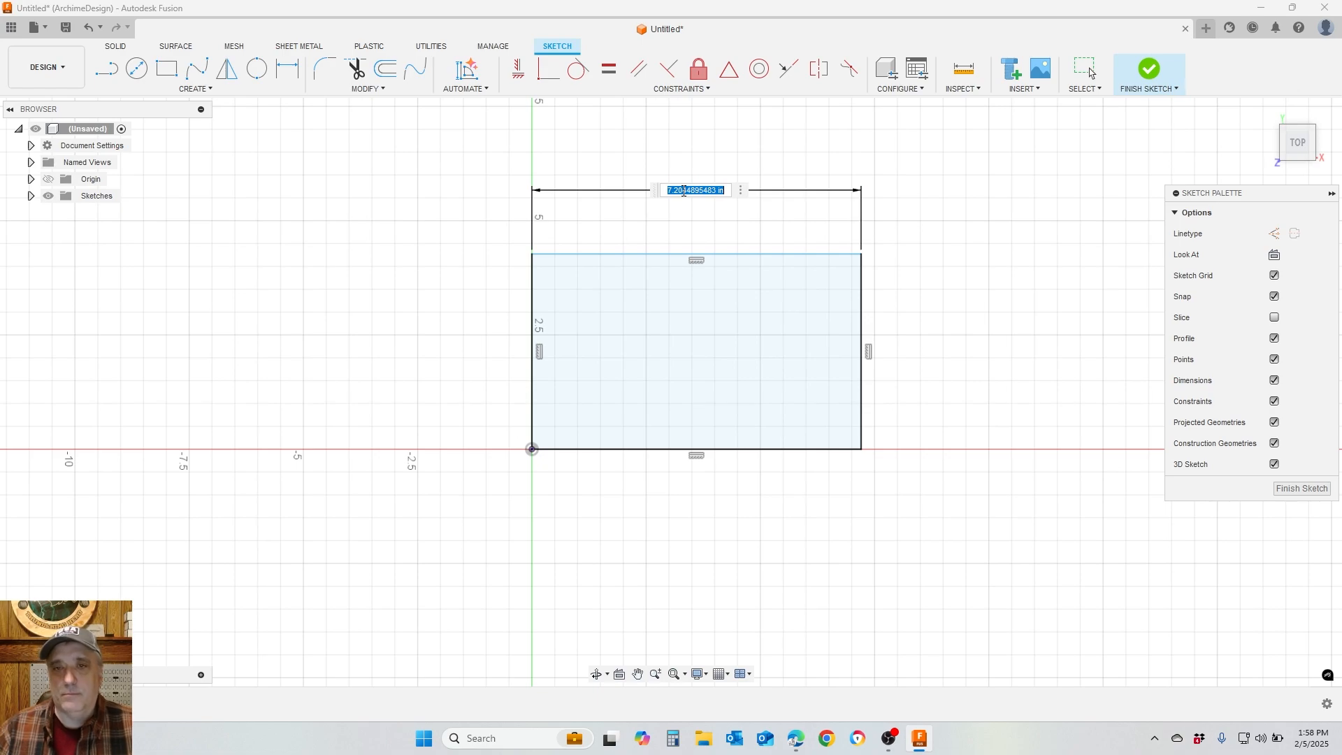
pyautogui.write('WT')
pyautogui.press('BackSpace')
pyautogui.press('BackSpace')
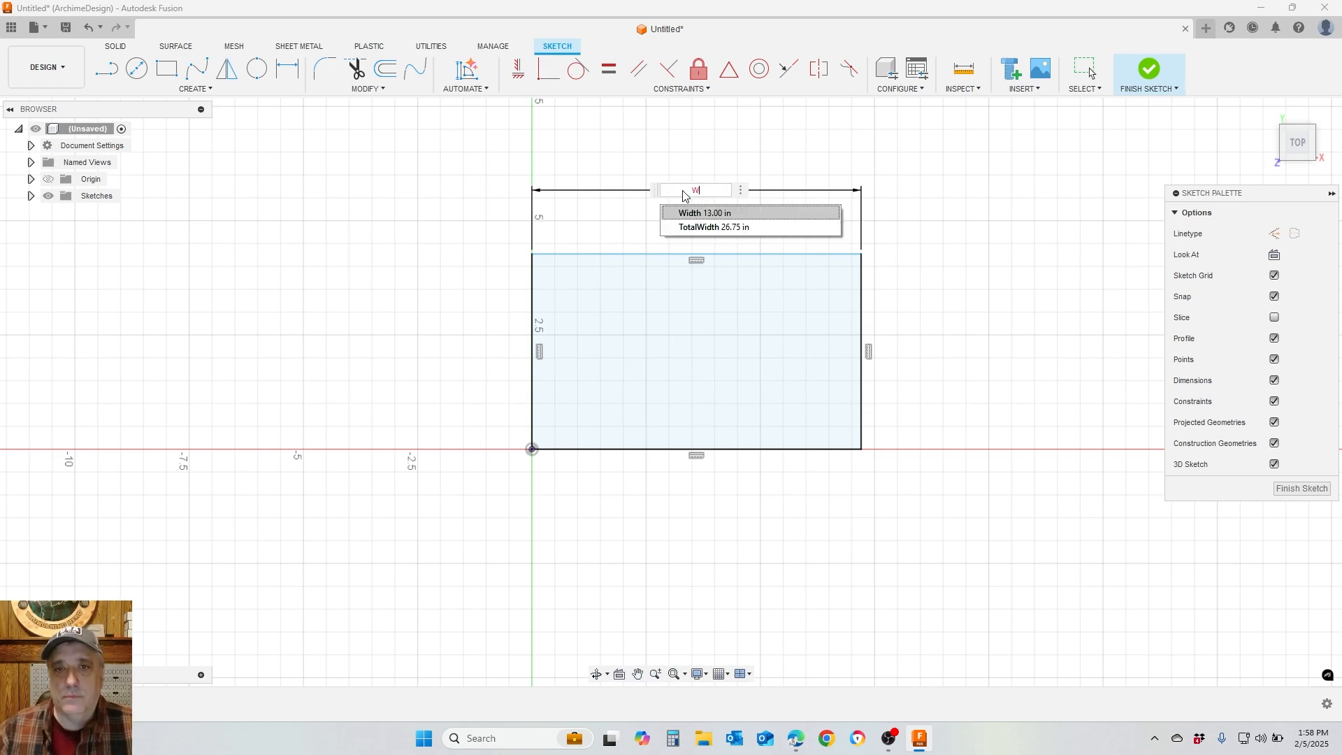
pyautogui.write('Total')
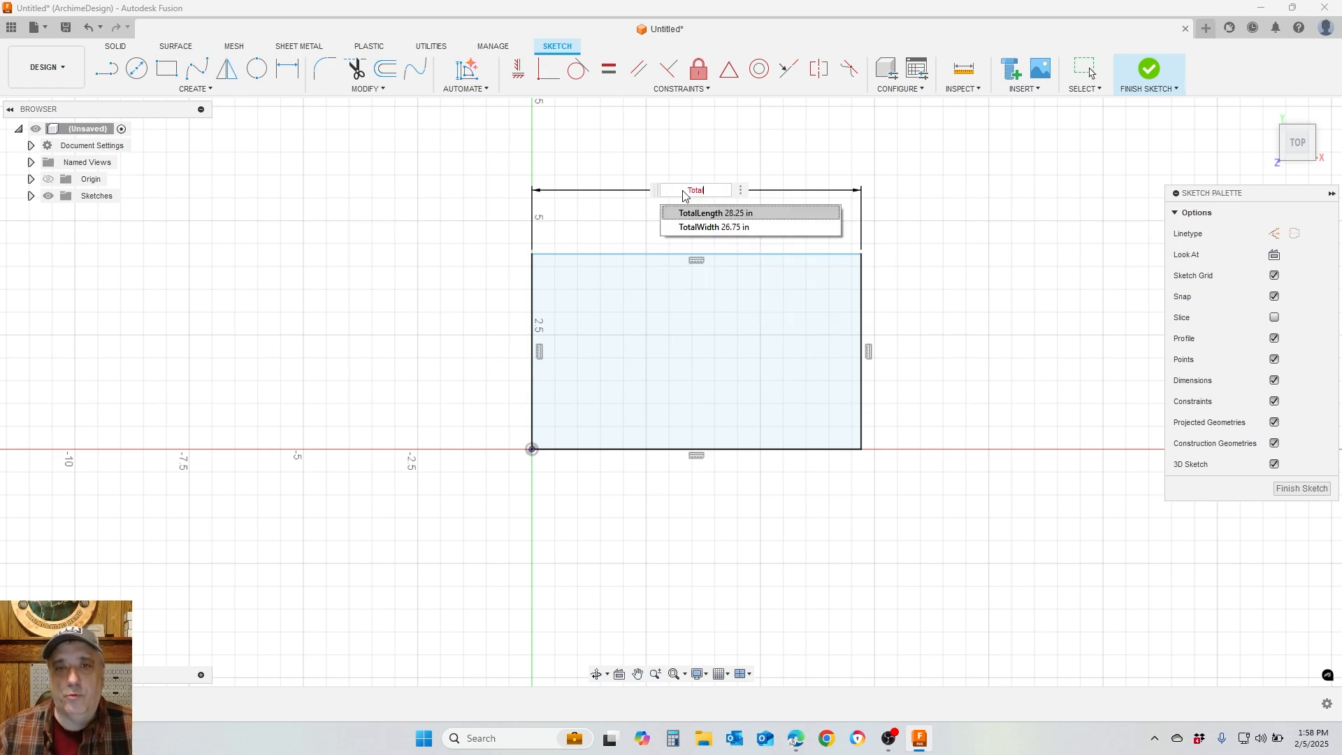
pyautogui.click(718, 228)
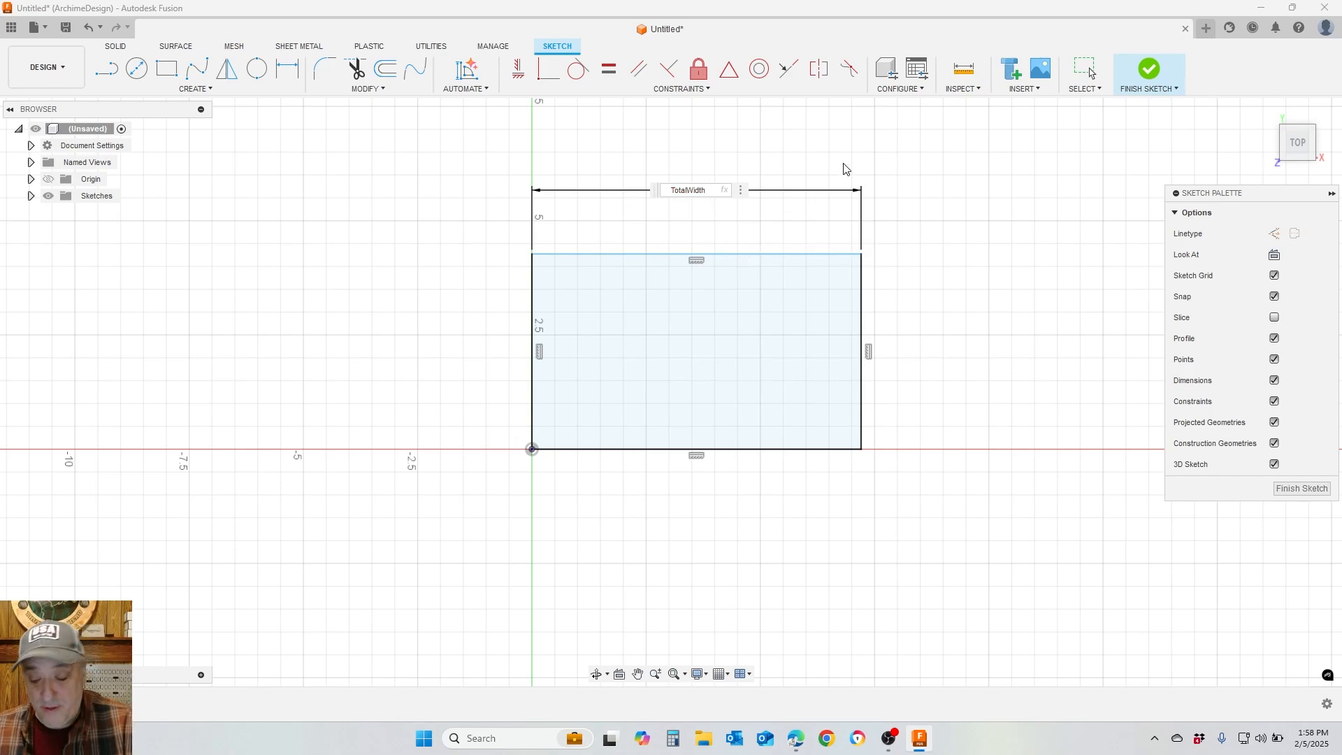
pyautogui.press('Return')
# Open the user parameters and rename the TotalWidth parameter as TotalHeight
pyautogui.scroll(-3, 448, 288)
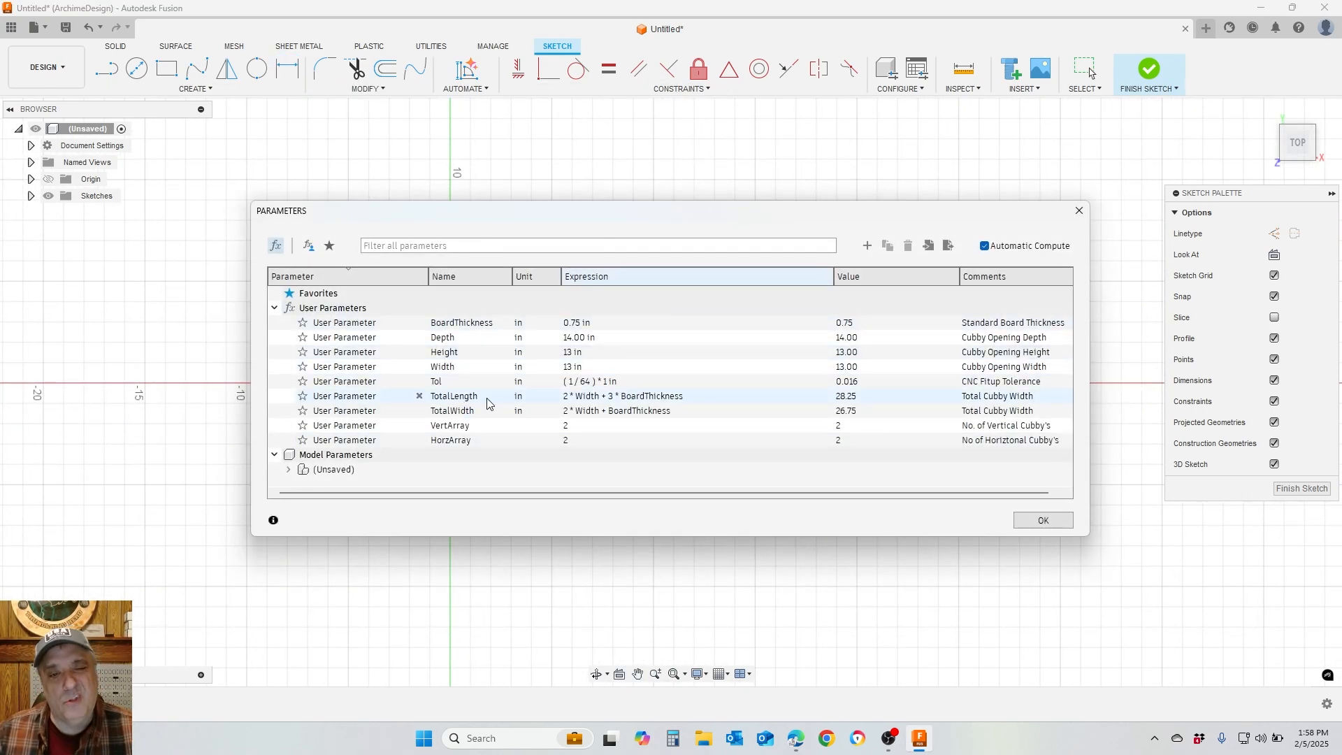
pyautogui.doubleClick(488, 411)
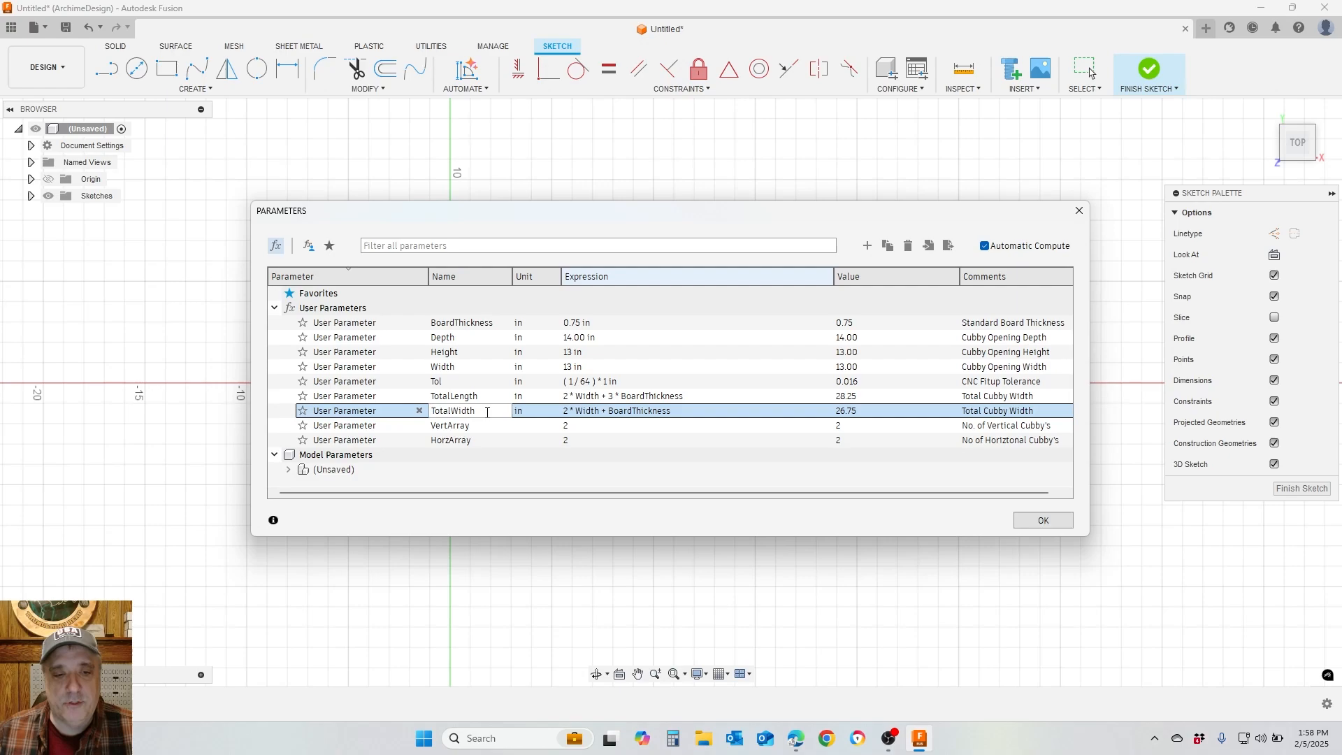
pyautogui.press('BackSpace')
pyautogui.press('BackSpace')
pyautogui.press('BackSpace')
pyautogui.press('BackSpace')
pyautogui.press('BackSpace')
pyautogui.write('Heg')
pyautogui.press('BackSpace')
pyautogui.write('ith')
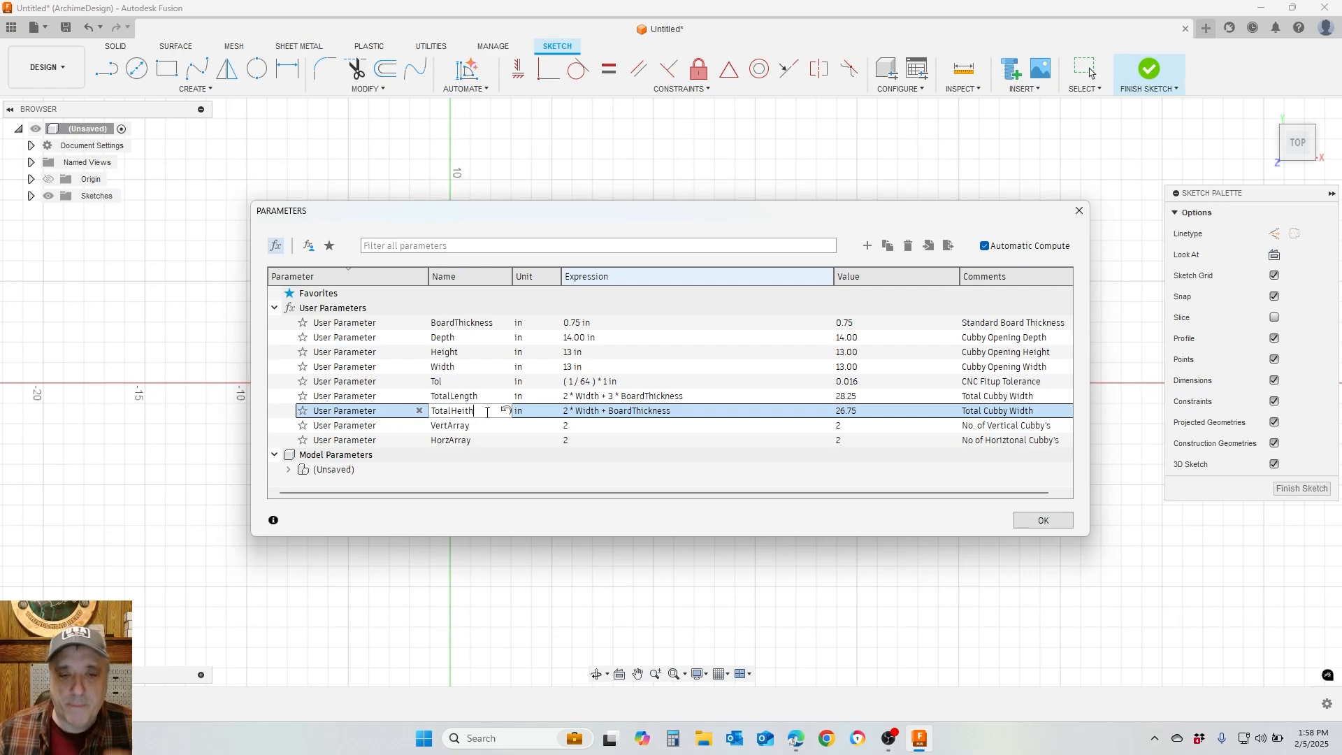
pyautogui.press('BackSpace')
pyautogui.press('BackSpace')
pyautogui.press('BackSpace')
pyautogui.press('BackSpace')
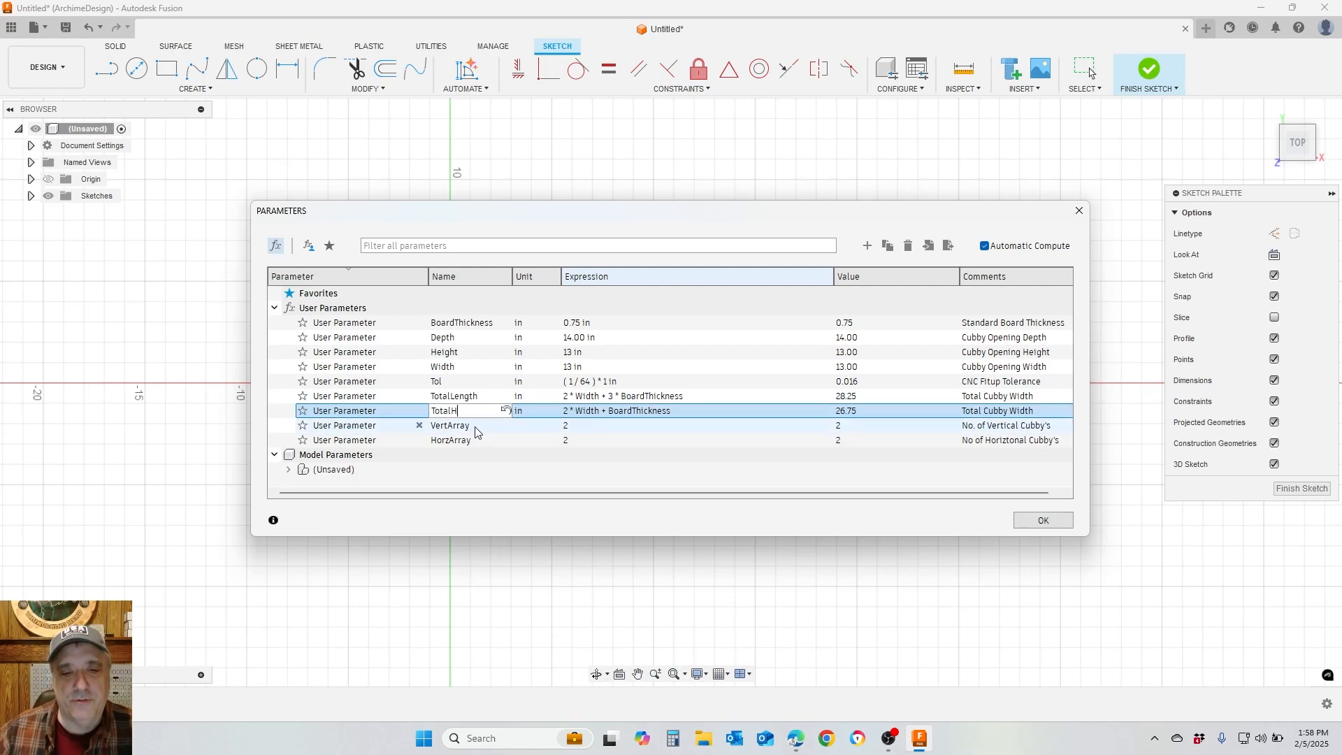
pyautogui.write('eight')
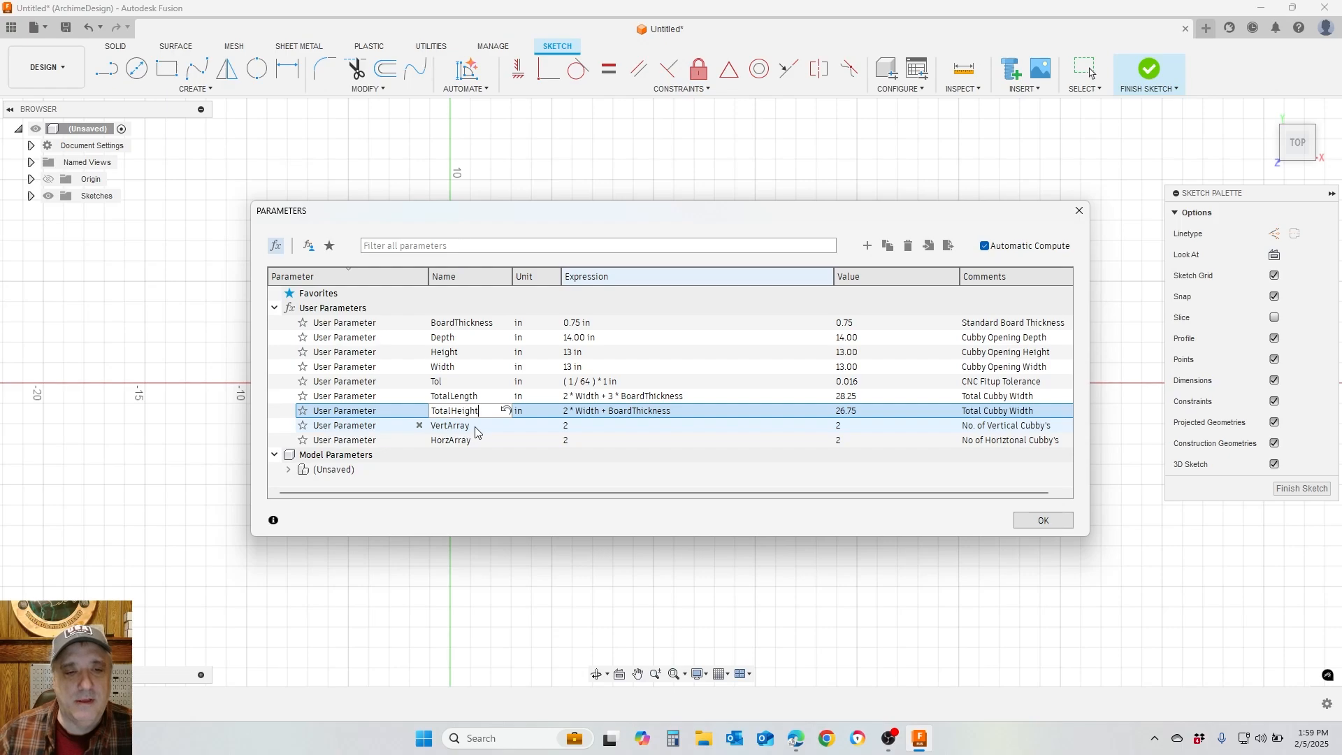
pyautogui.write('t')
pyautogui.press('Return')
# Replace Width with Height in the TotalHeight expression, giving 2 * Height + BoardThickness, and accept the parameters
pyautogui.doubleClick(599, 414)
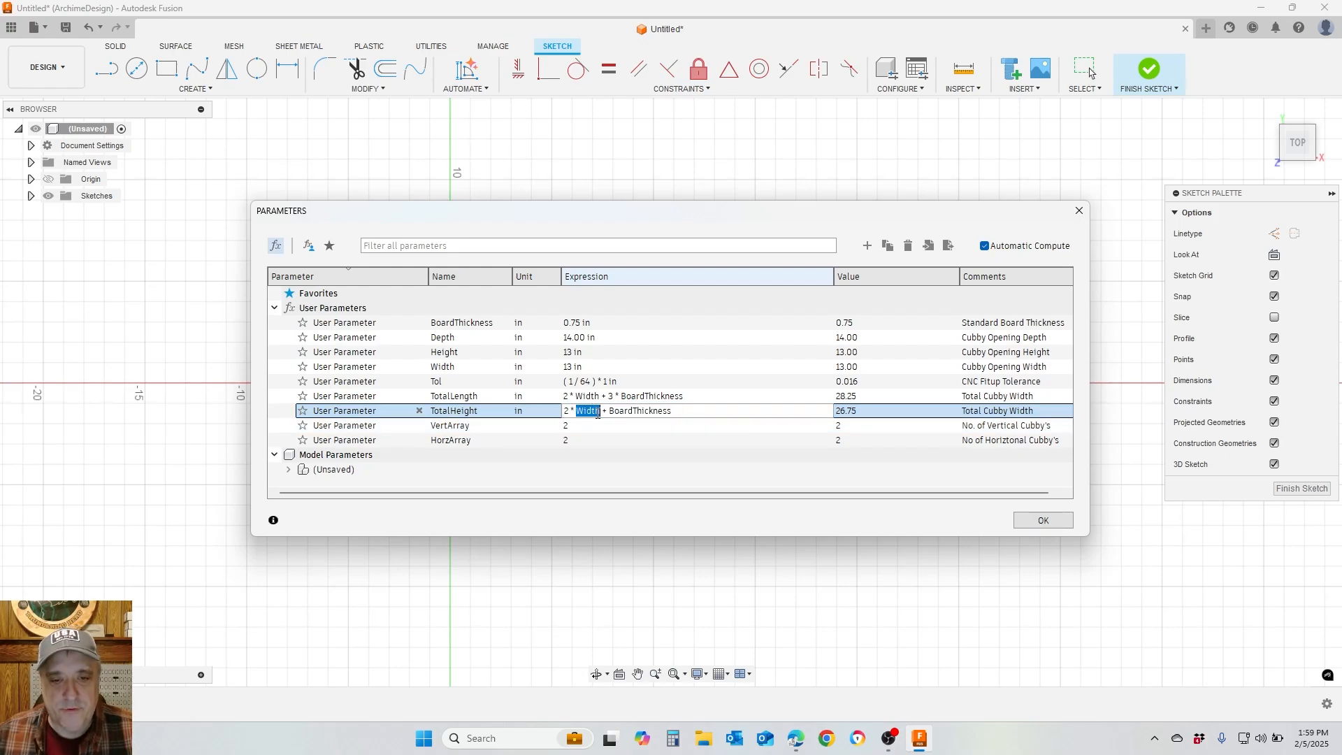
pyautogui.write('Height')
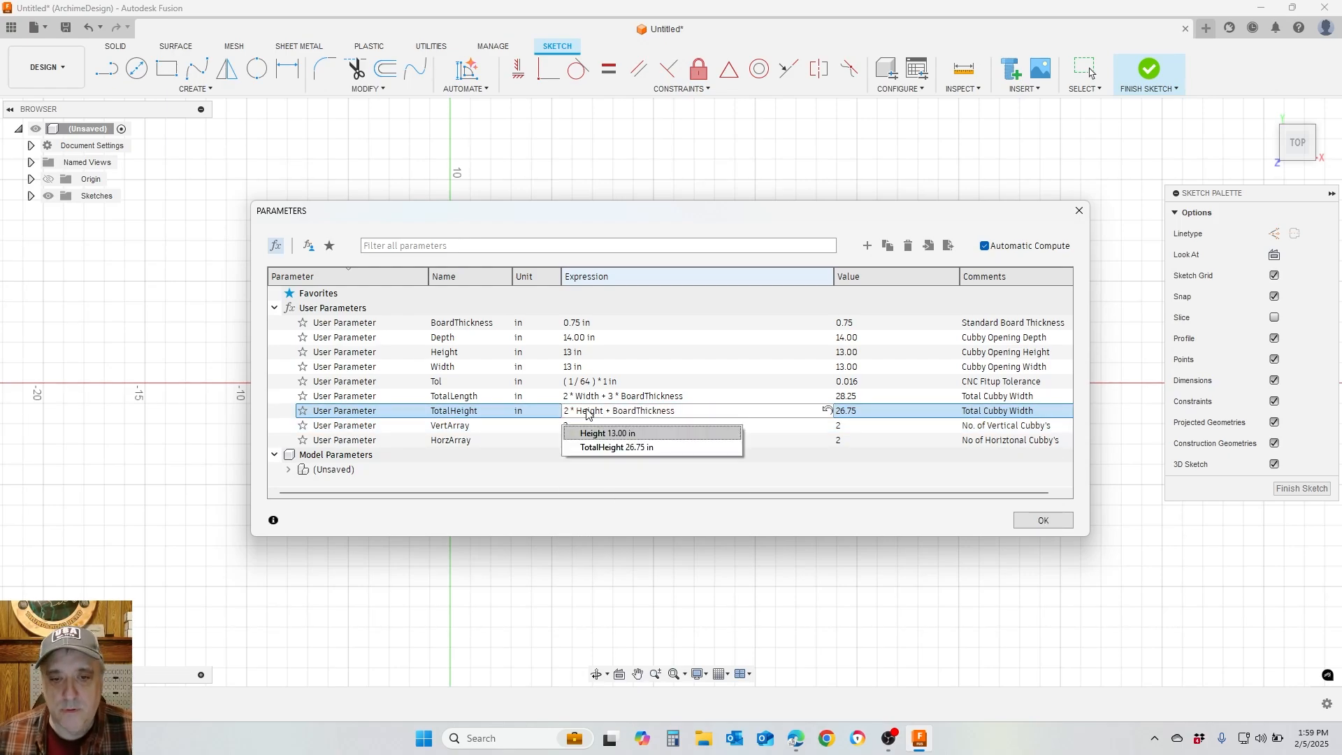
pyautogui.click(1043, 521)
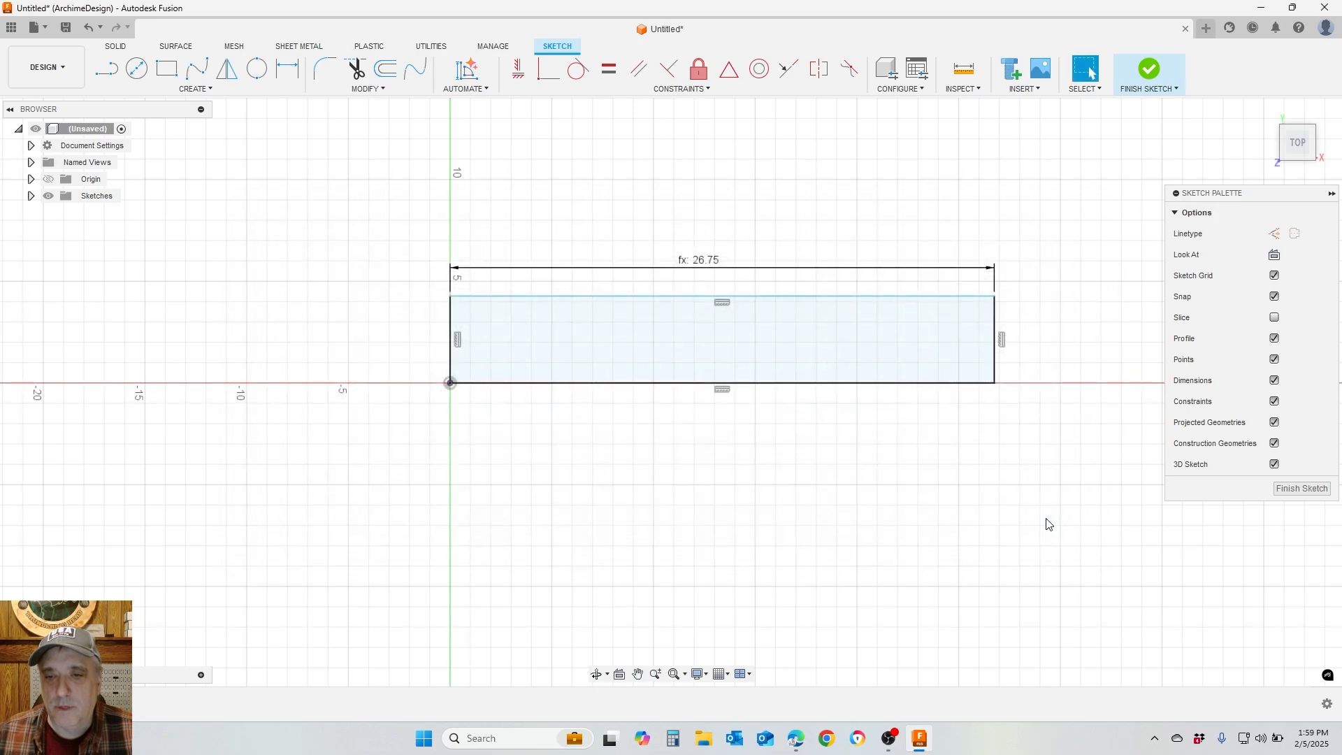
# Set the rectangle's horizontal dimension to the TotalLength parameter
pyautogui.doubleClick(710, 264)
pyautogui.write('TotalH')
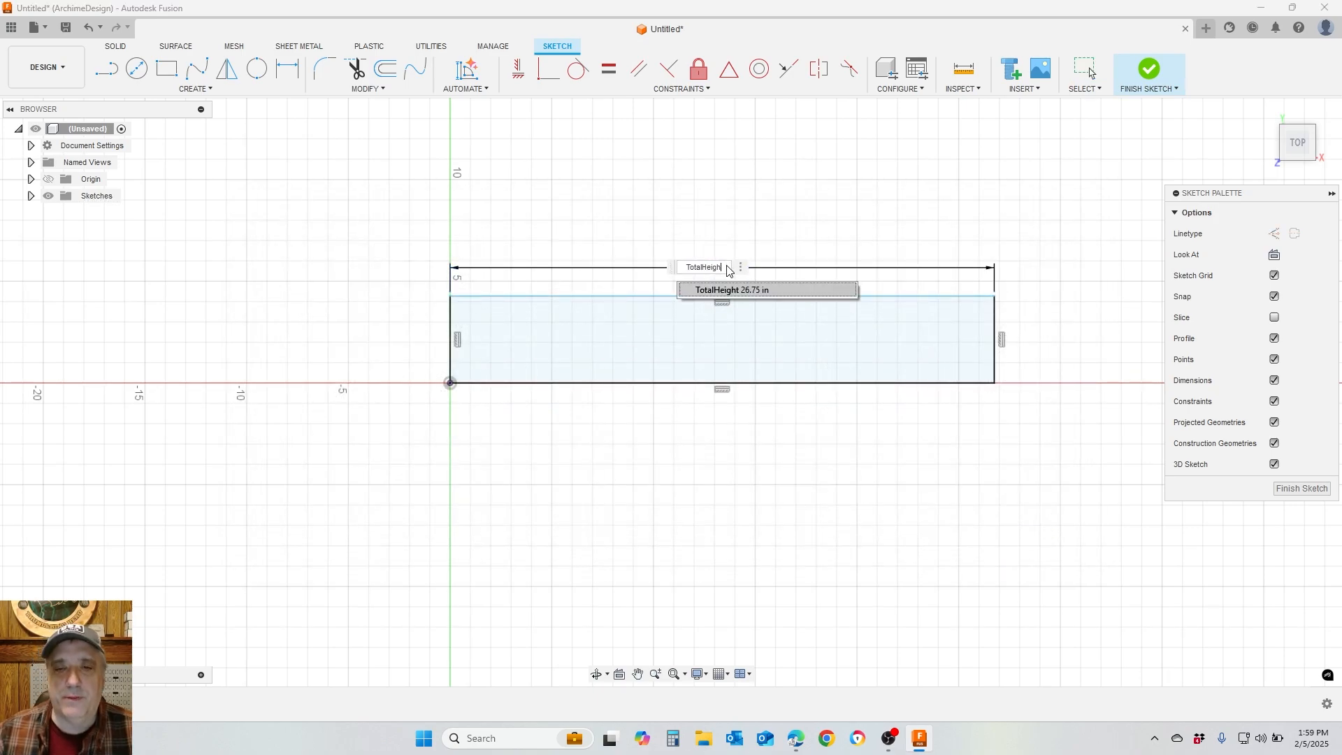
pyautogui.press('BackSpace')
pyautogui.write('Width')
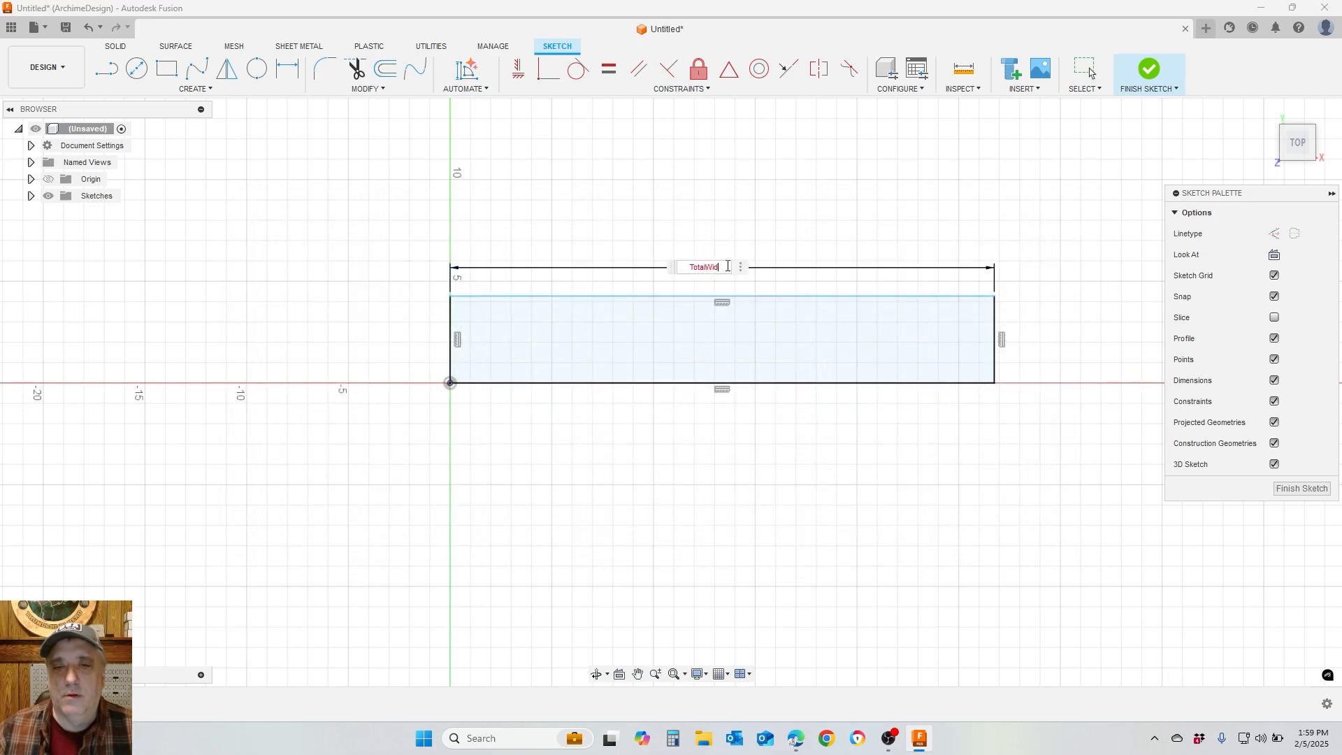
pyautogui.press('BackSpace')
pyautogui.press('BackSpace')
pyautogui.press('BackSpace')
pyautogui.press('BackSpace')
pyautogui.press('BackSpace')
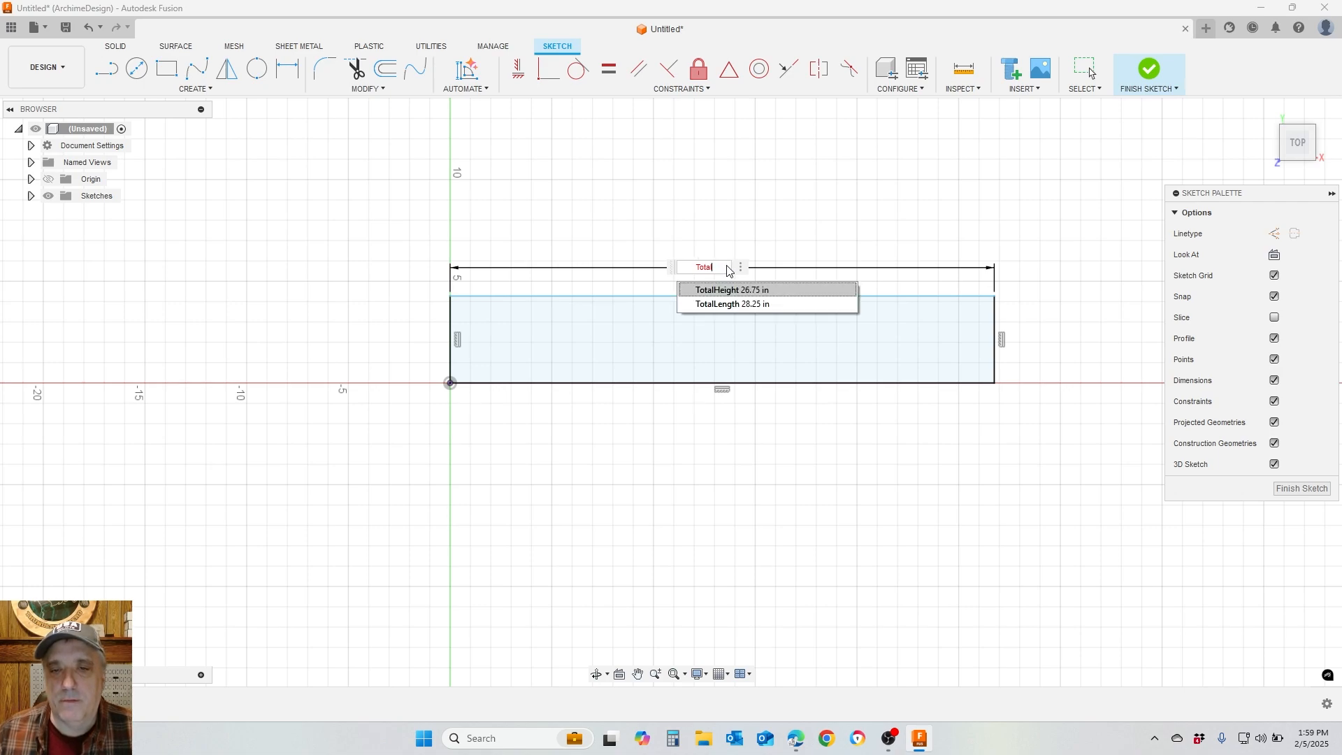
pyautogui.click(717, 304)
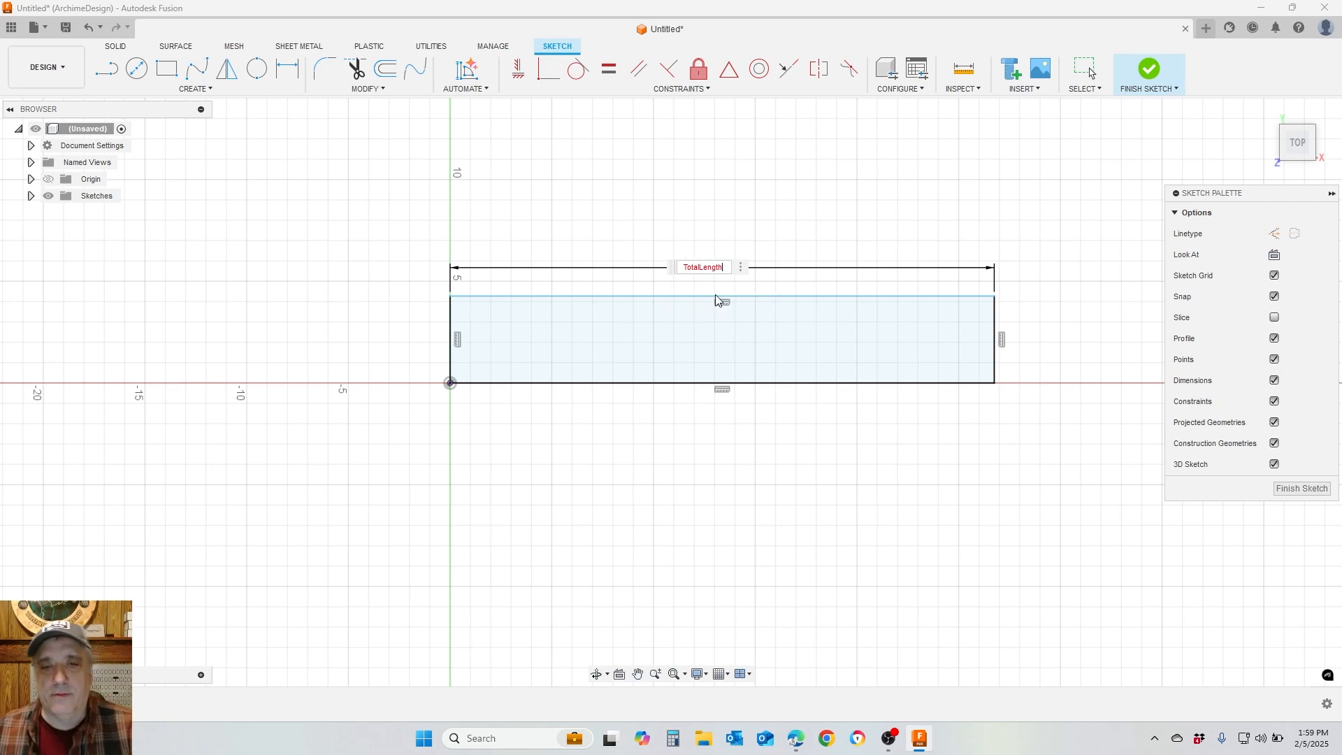
pyautogui.press('Return')
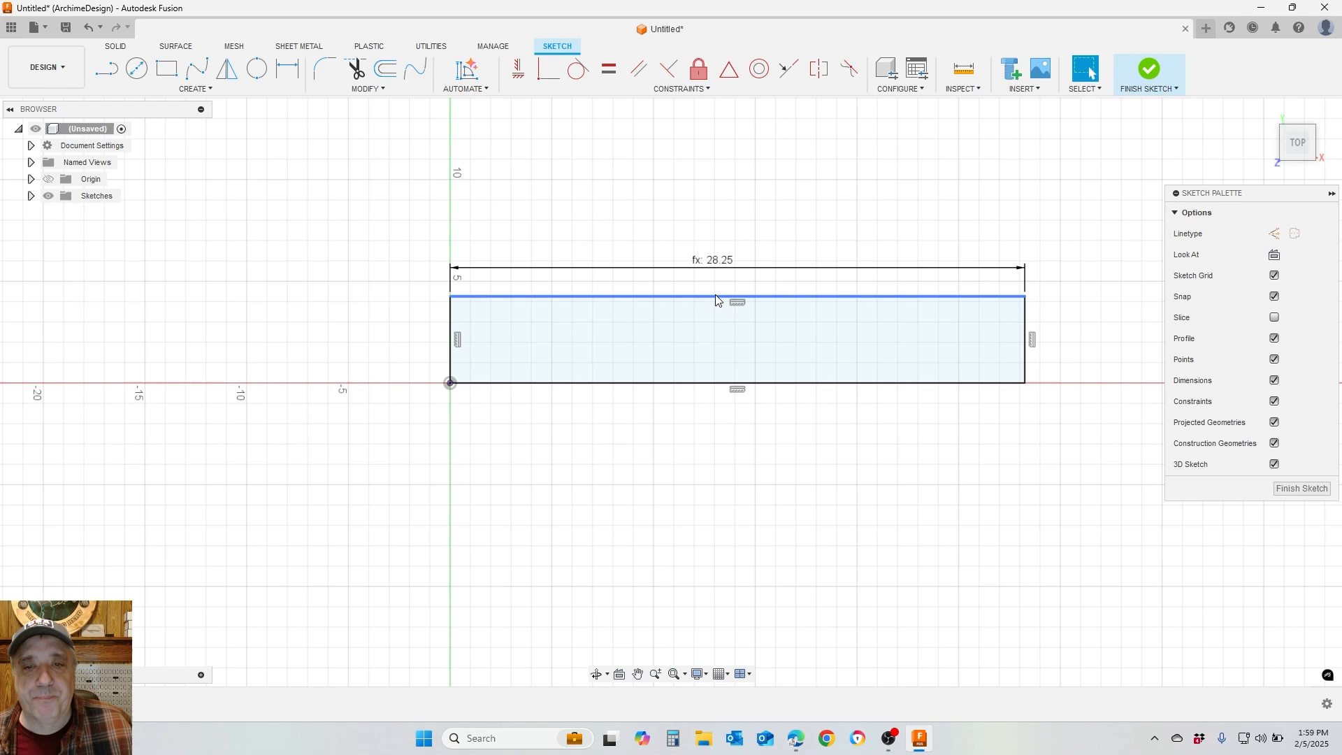
pyautogui.press('Escape')
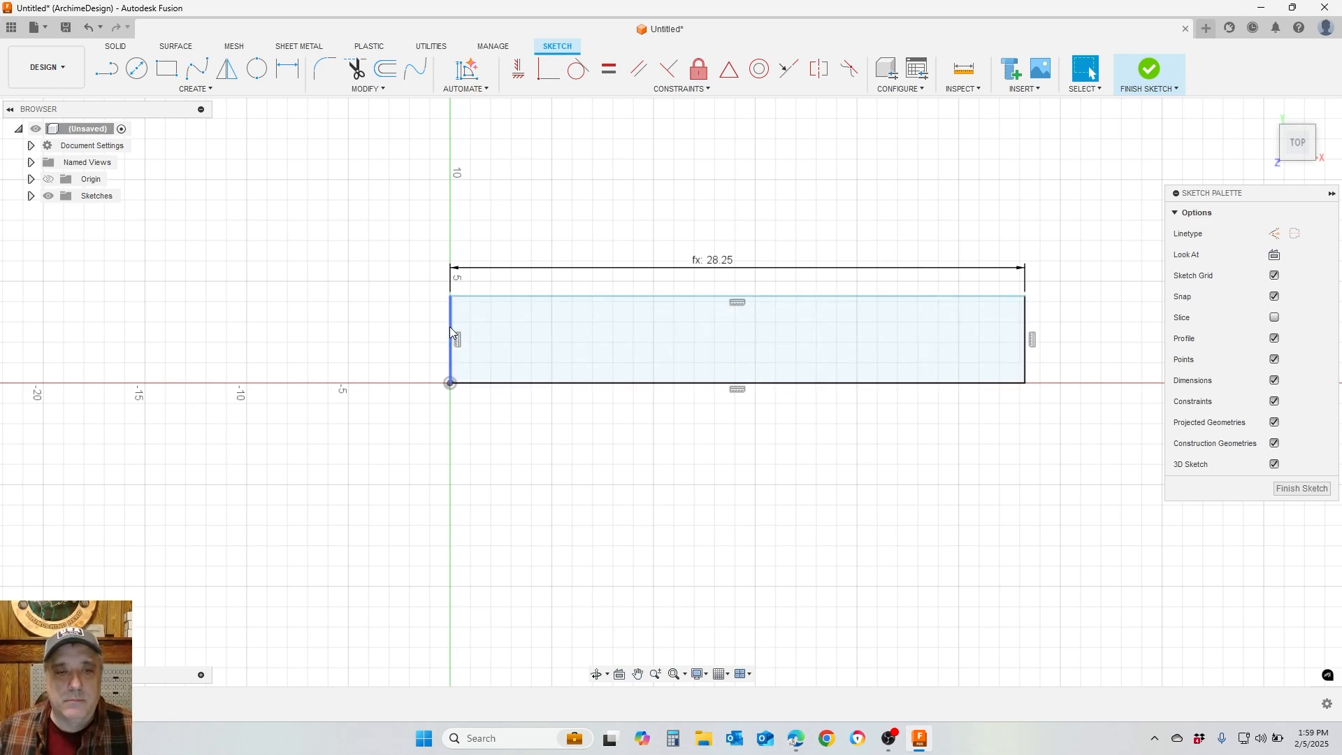
# Dimension the rectangle's vertical edge at the origin with the Depth parameter
pyautogui.click(287, 68)
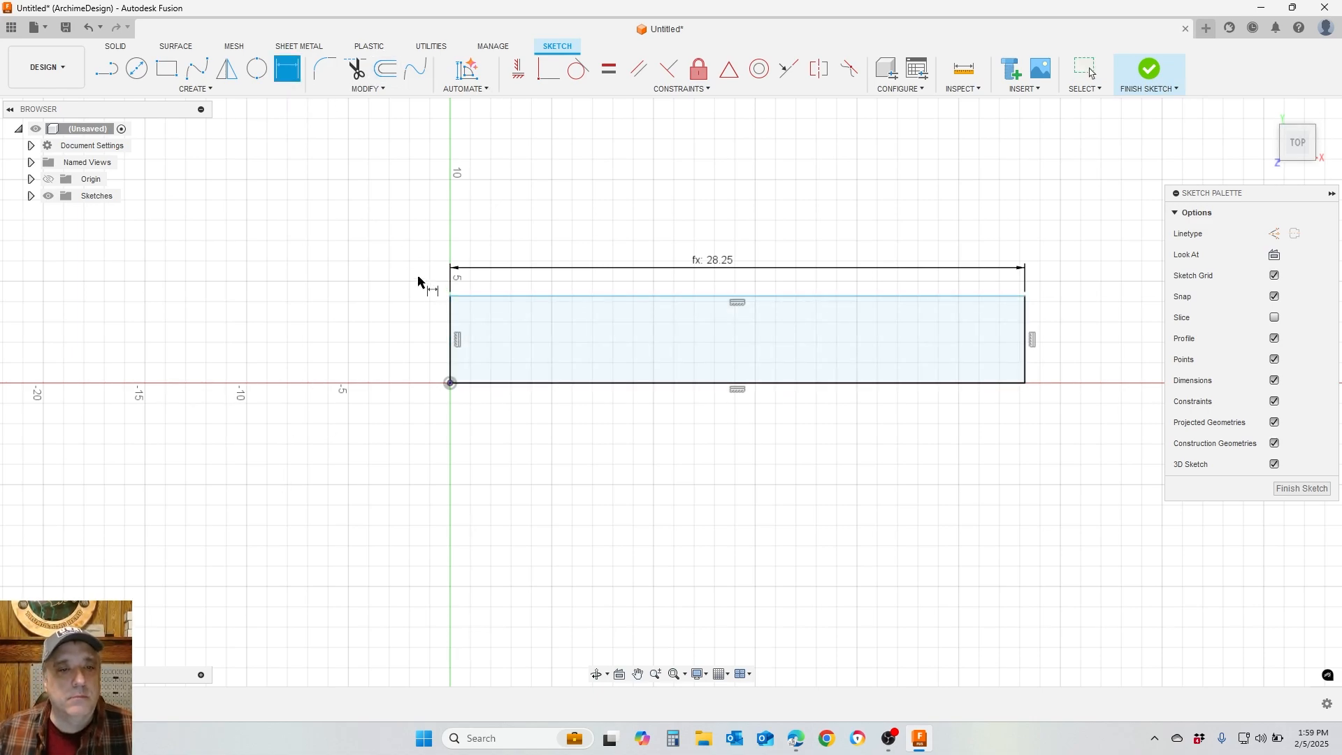
pyautogui.click(450, 339)
pyautogui.click(358, 341)
pyautogui.write('Dep')
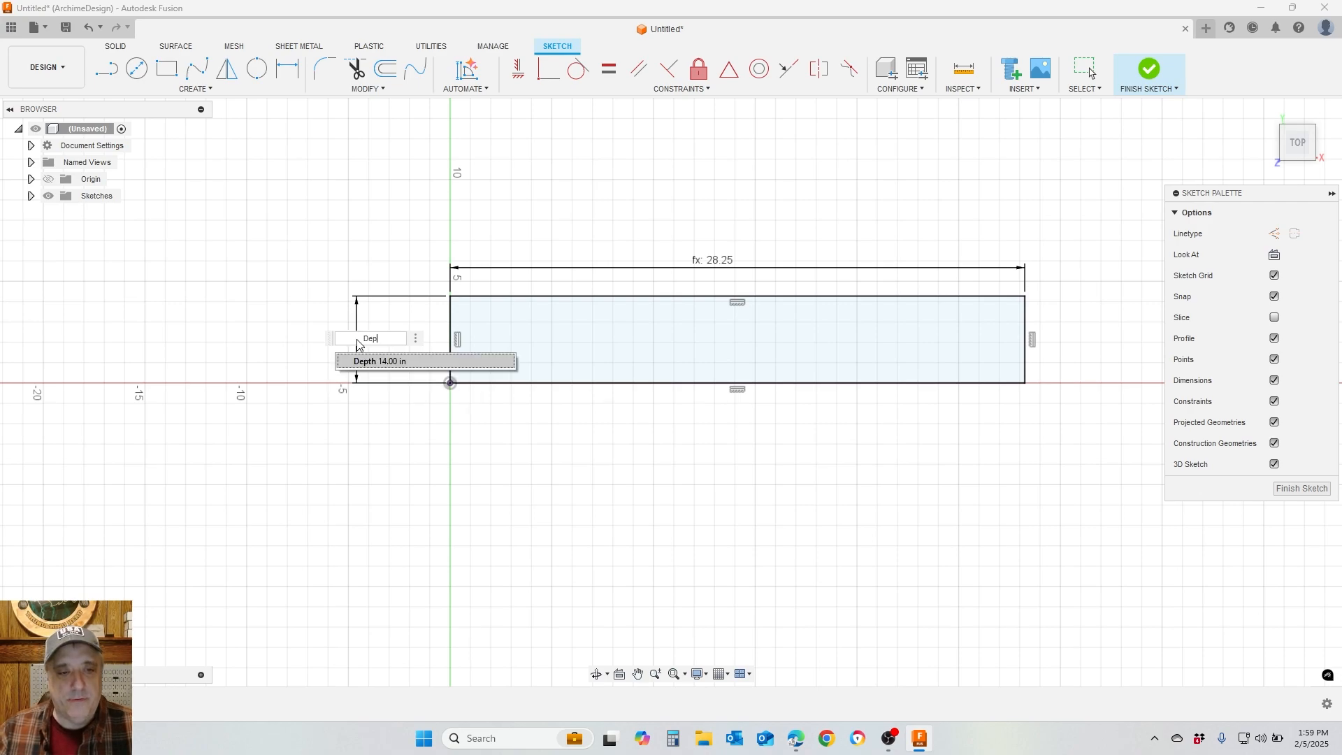
pyautogui.click(399, 362)
pyautogui.press('Return')
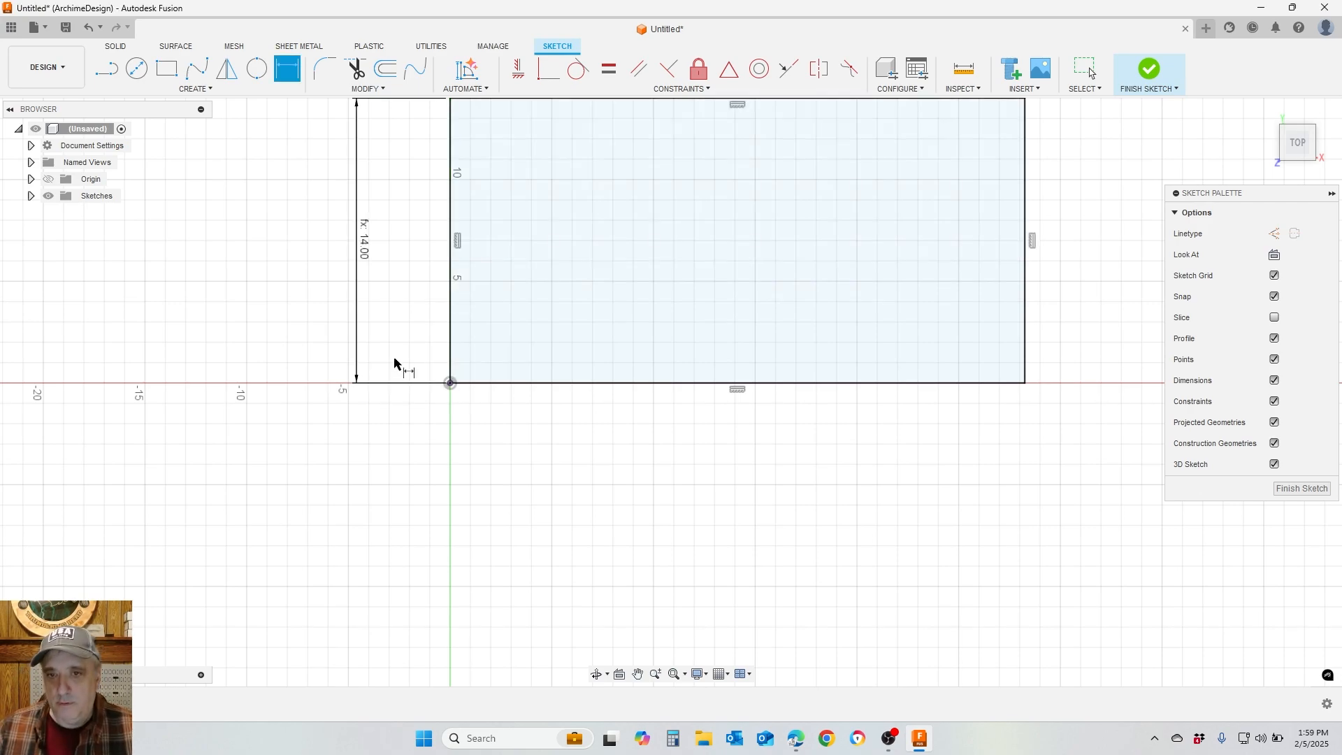
pyautogui.scroll(-4, 448, 437)
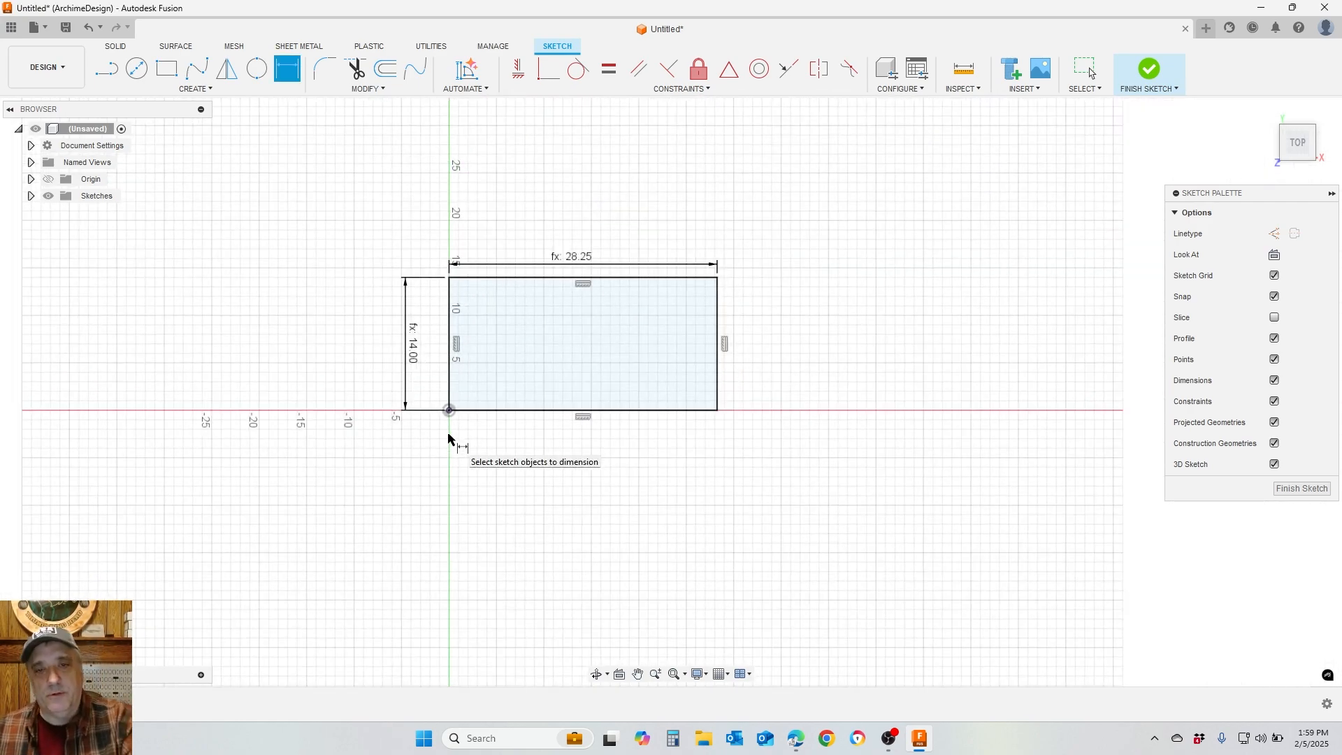
pyautogui.scroll(4, 545, 200)
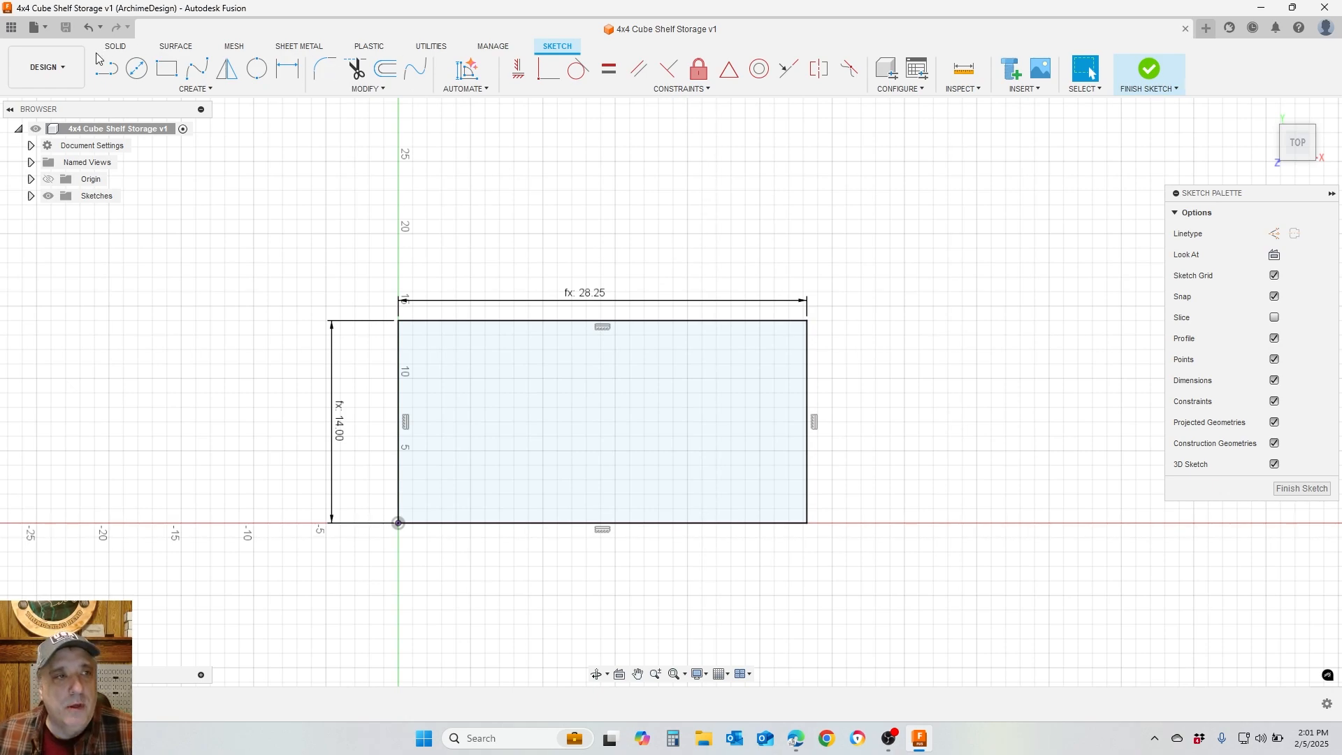
# Draw vertical and horizontal construction lines joining the midpoints of the board rectangle's opposite edges
pyautogui.press('l')
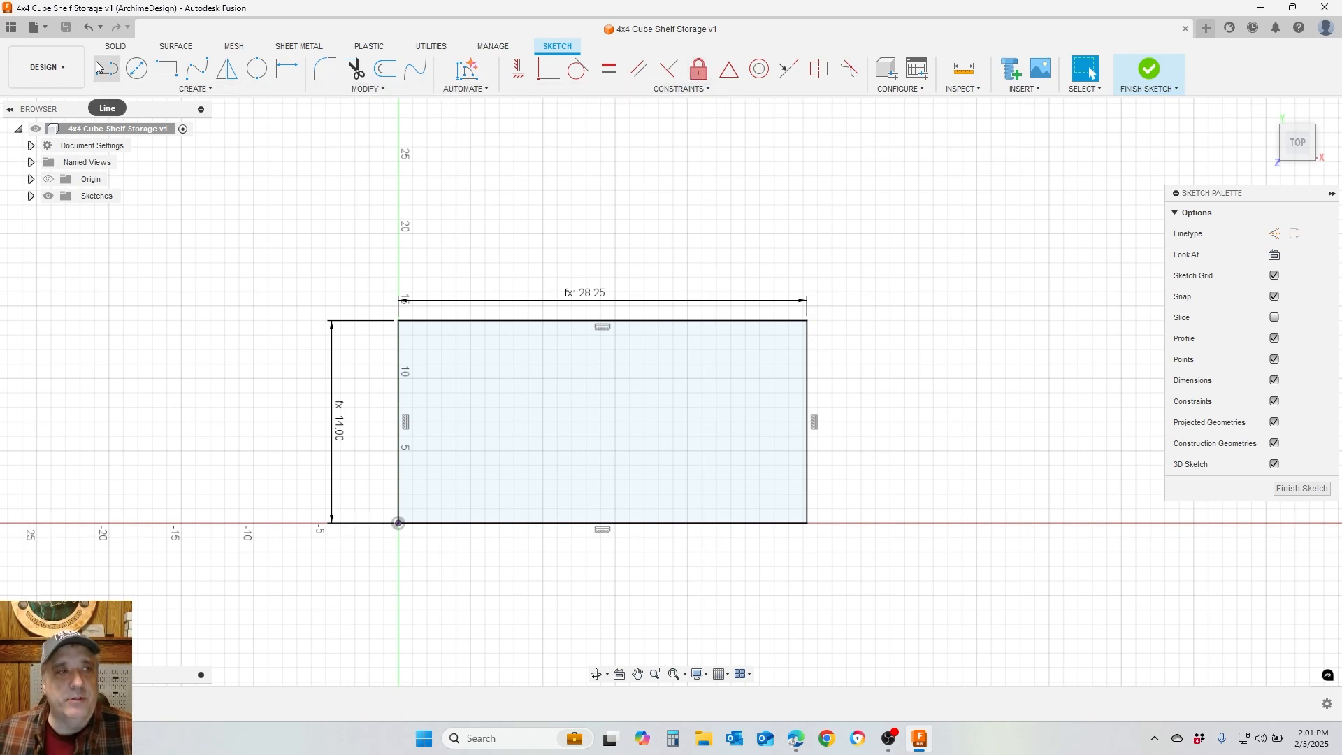
pyautogui.click(1275, 234)
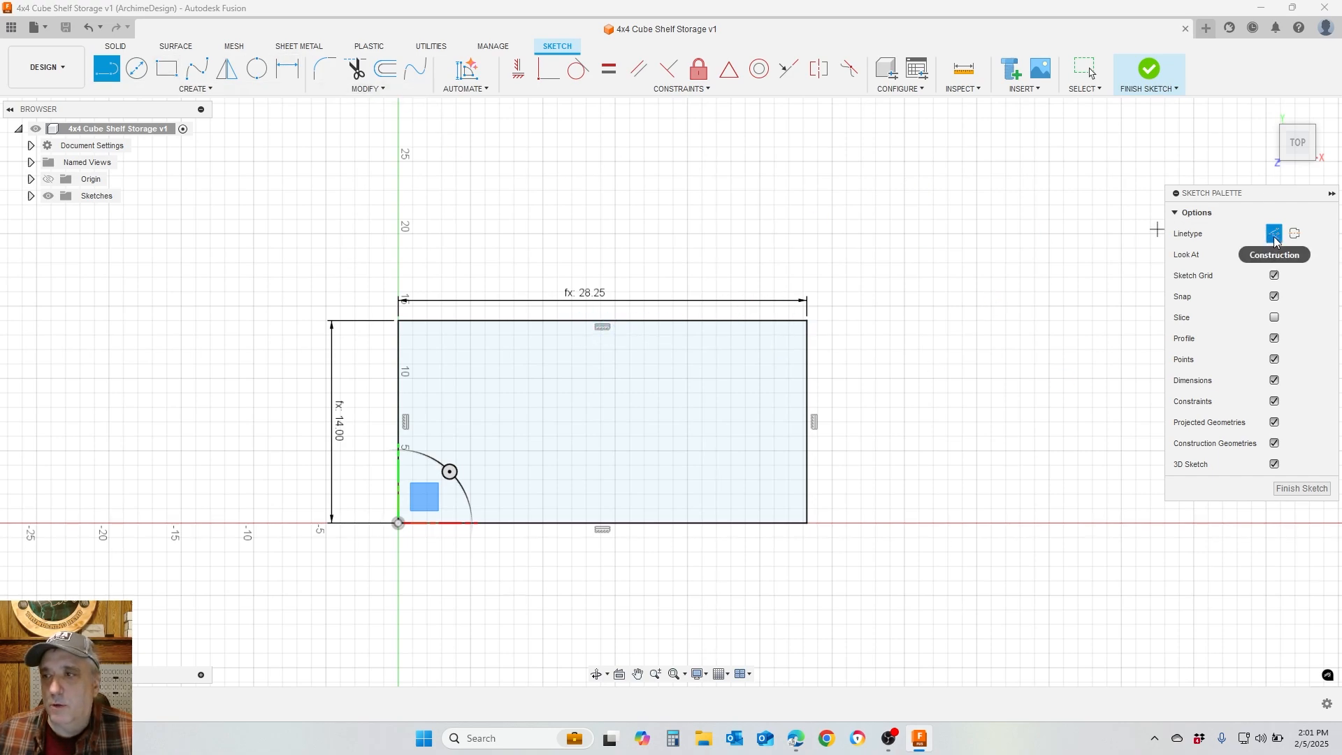
pyautogui.click(603, 322)
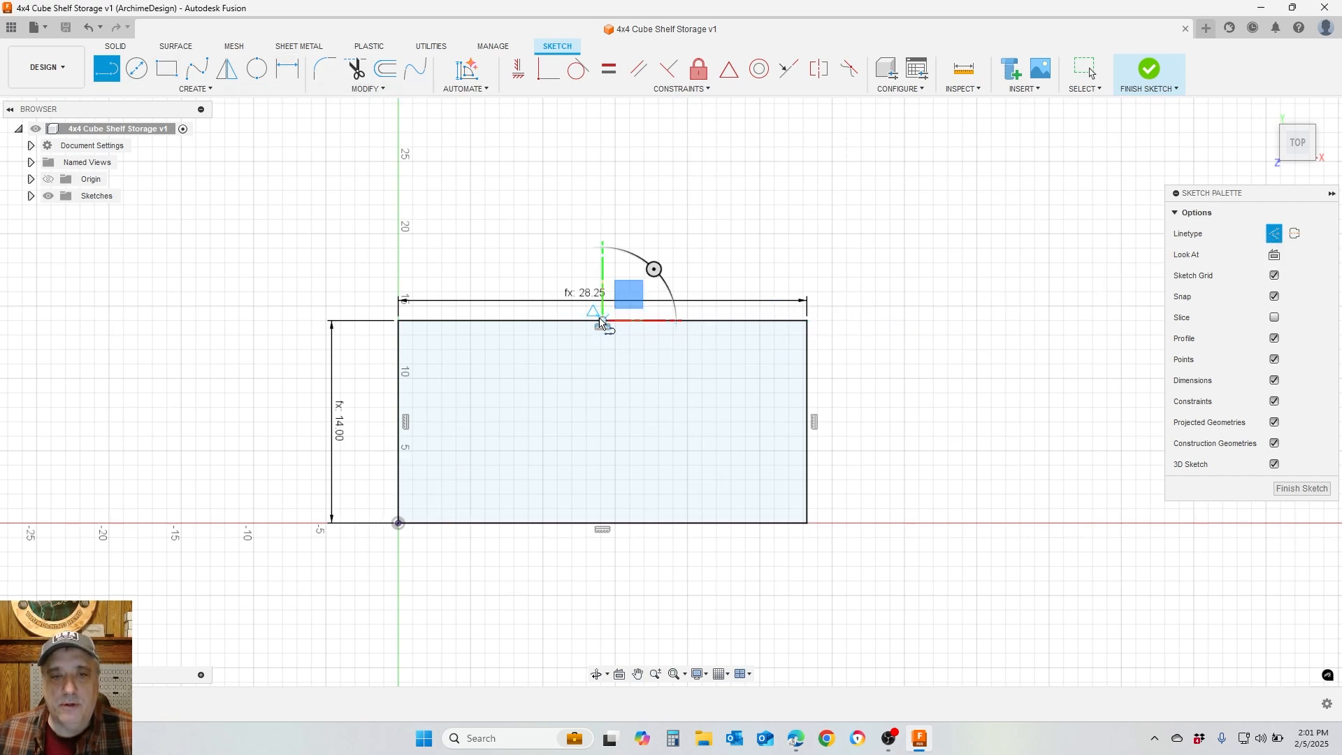
pyautogui.click(602, 525)
pyautogui.click(399, 422)
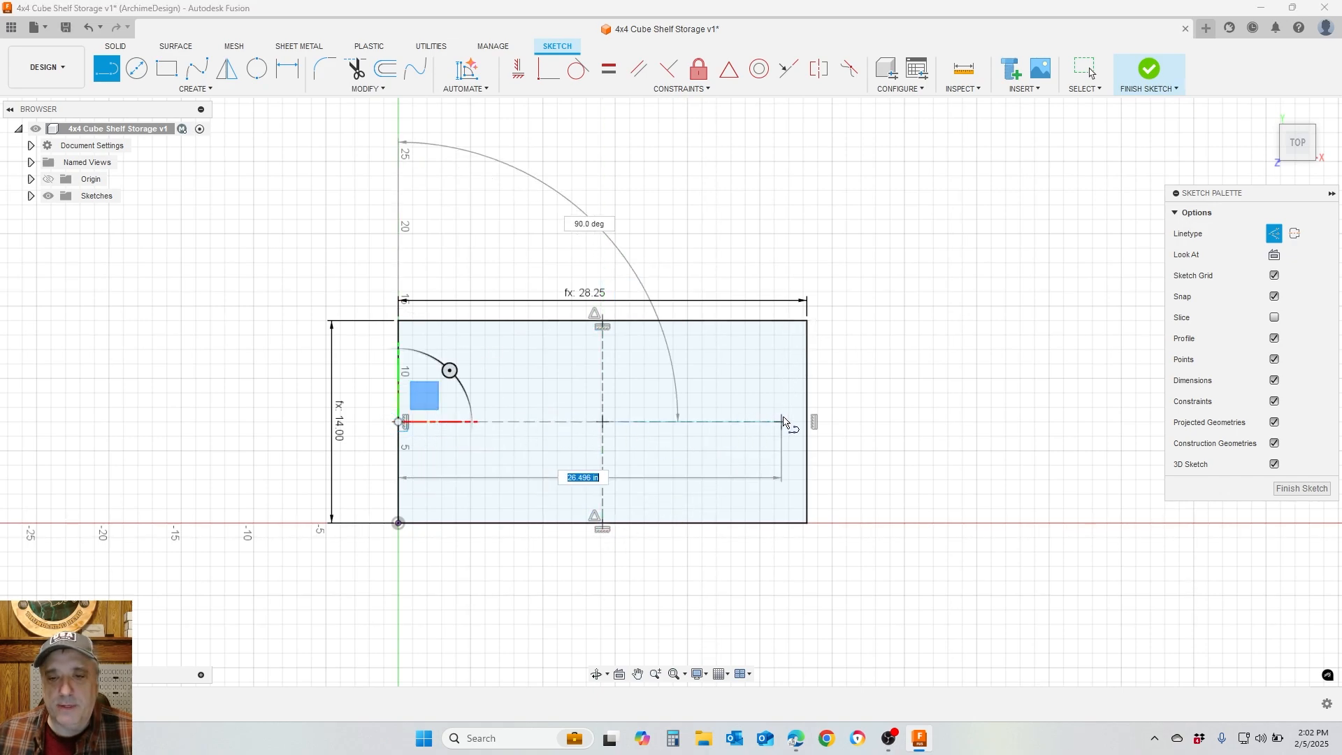
pyautogui.doubleClick(808, 422)
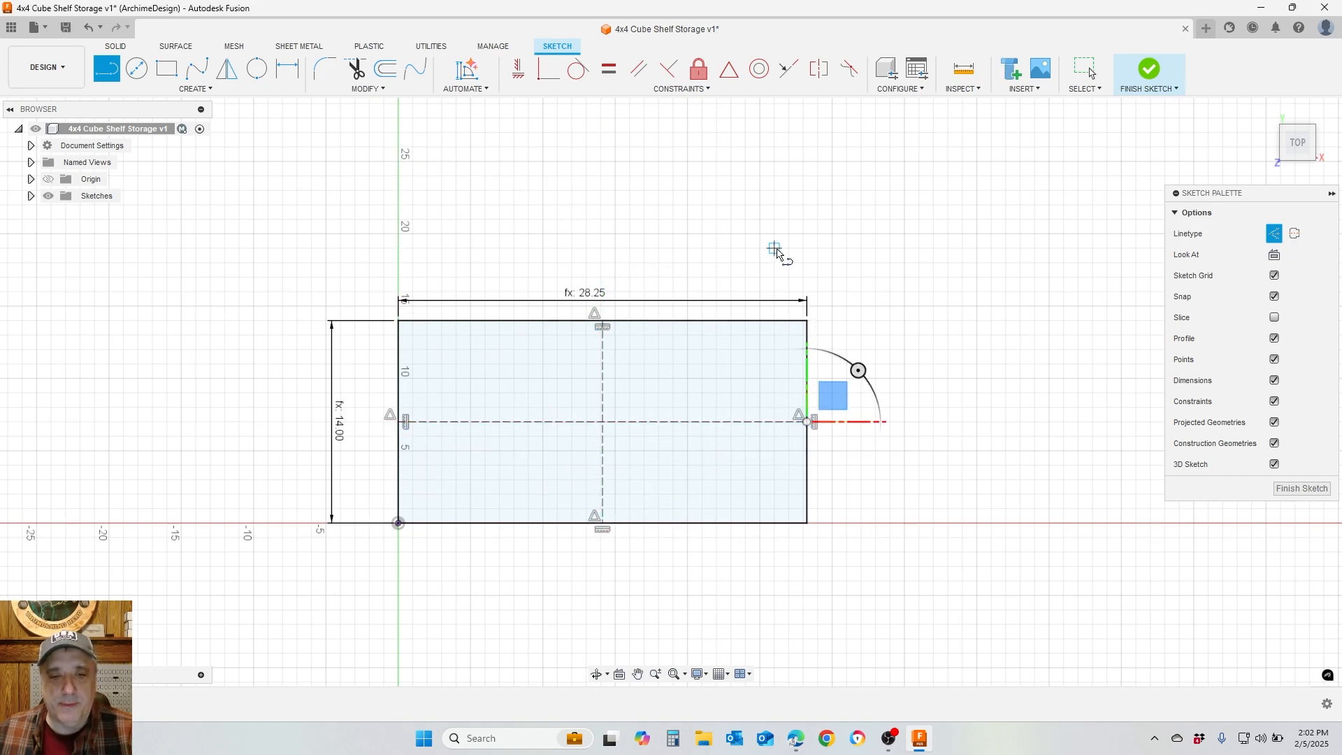
pyautogui.press('Escape')
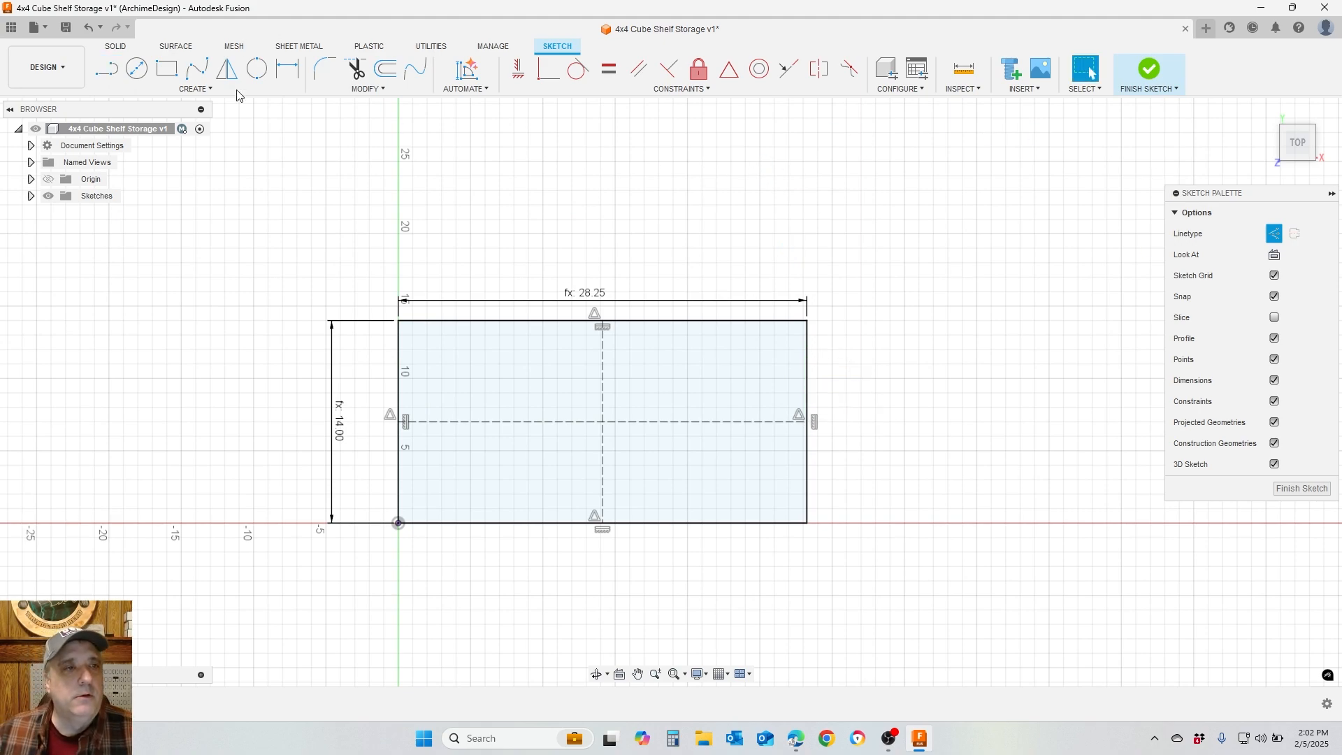
# Sketch a solid-line notch rectangle about 0.79 in wide and 2.69 in tall, upward from the midpoint of the board edge at the origin
pyautogui.scroll(5, 392, 565)
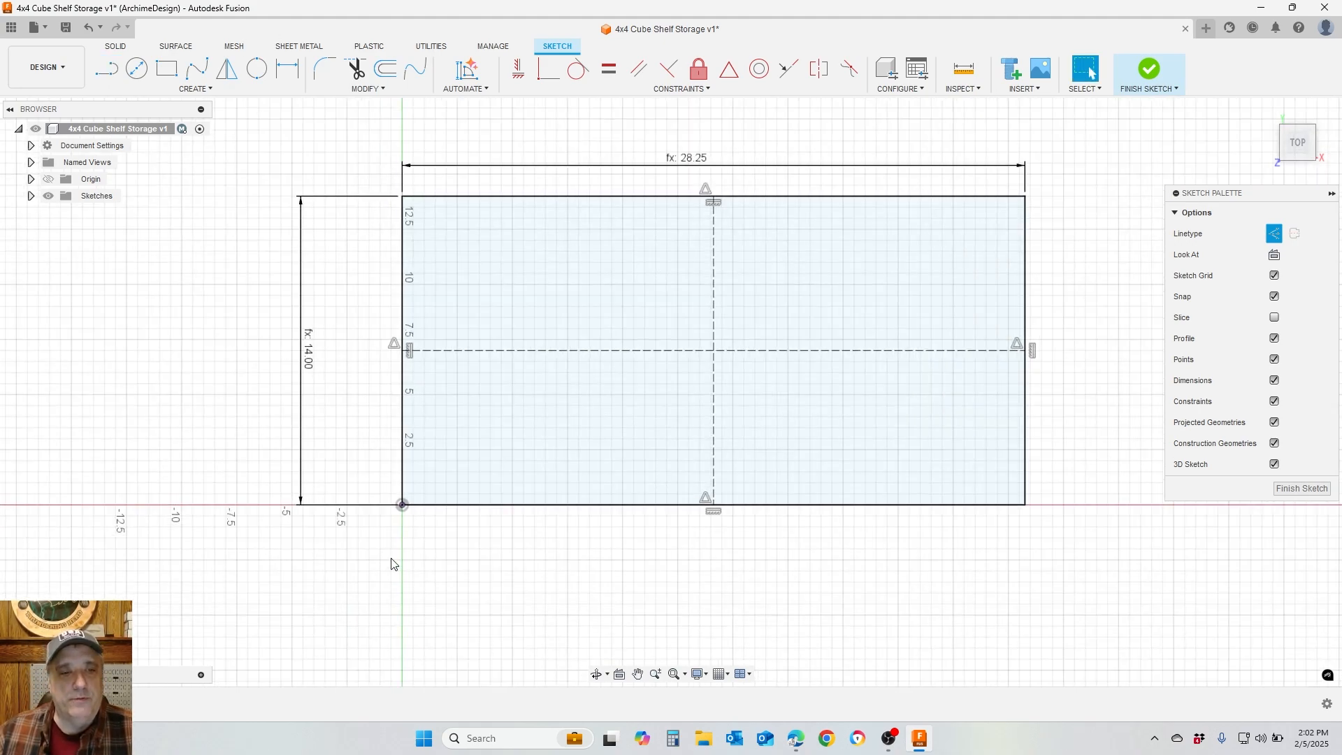
pyautogui.scroll(-2, 413, 239)
pyautogui.scroll(3, 429, 119)
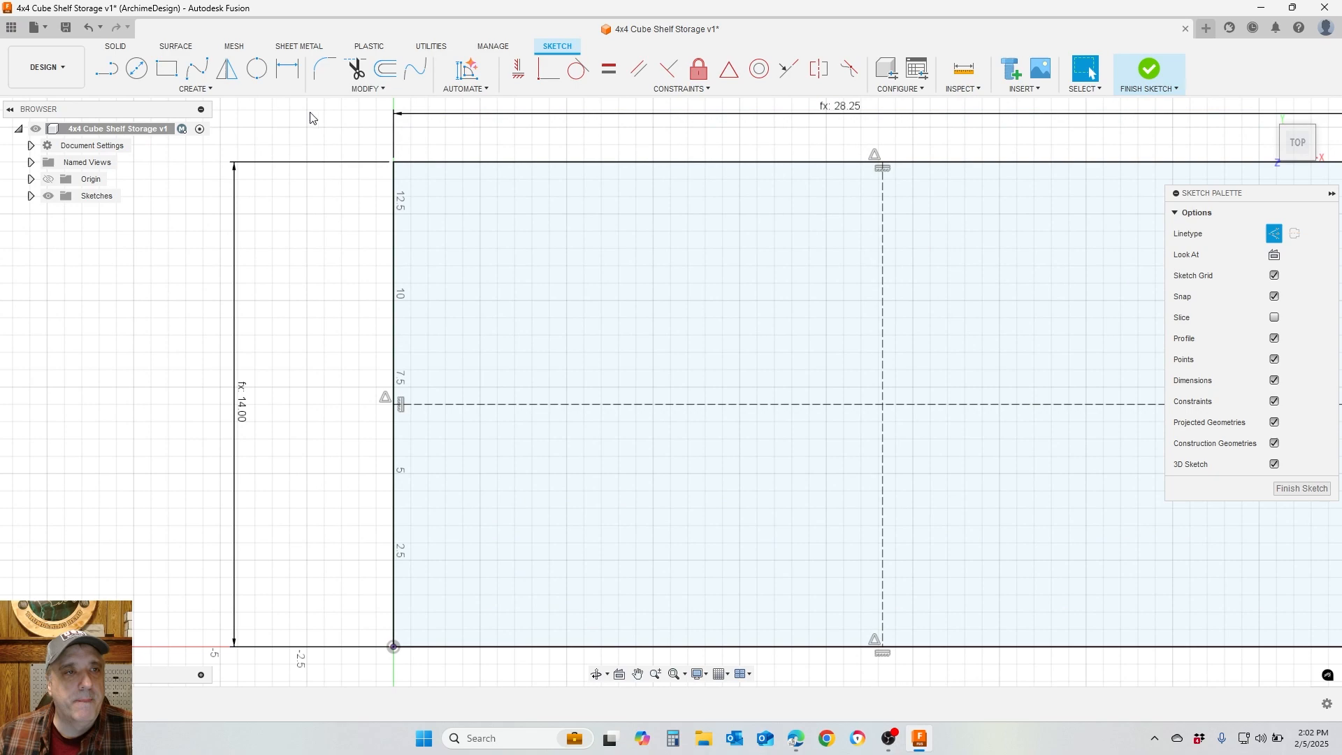
pyautogui.click(165, 70)
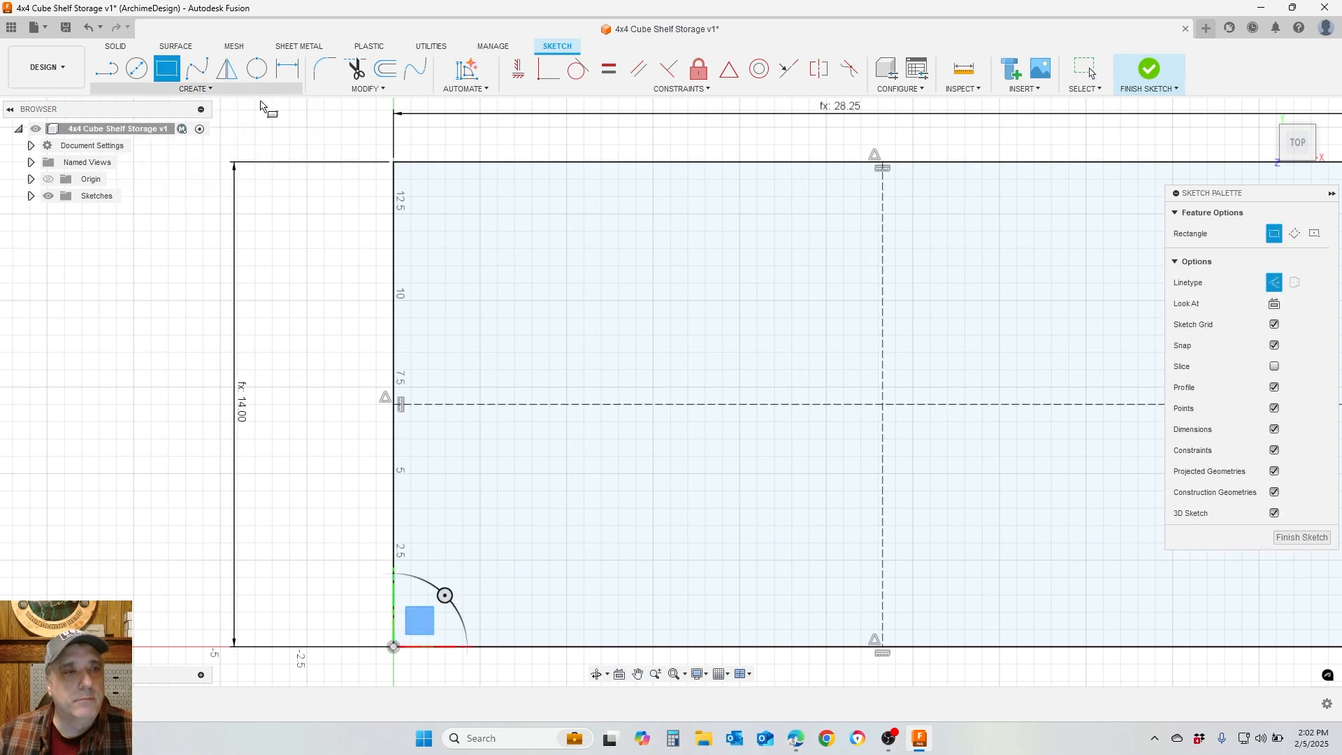
pyautogui.click(395, 404)
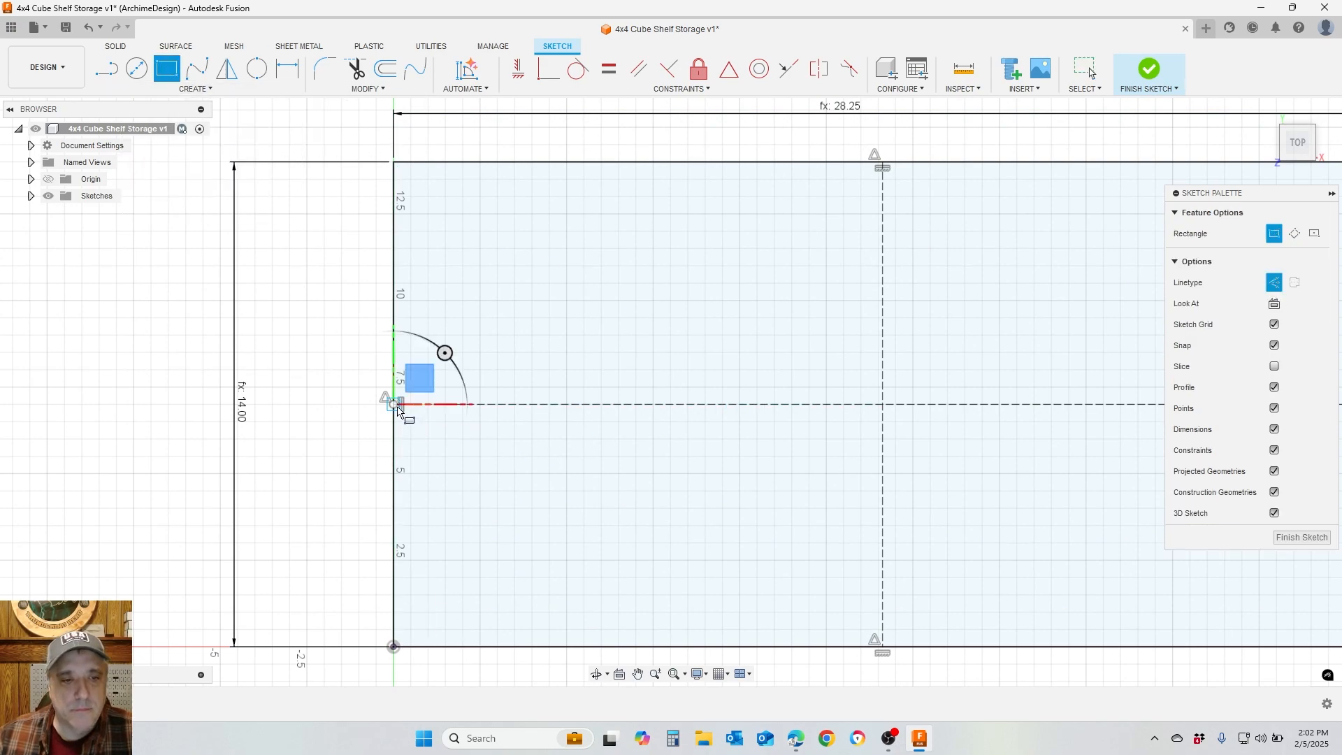
pyautogui.click(1274, 283)
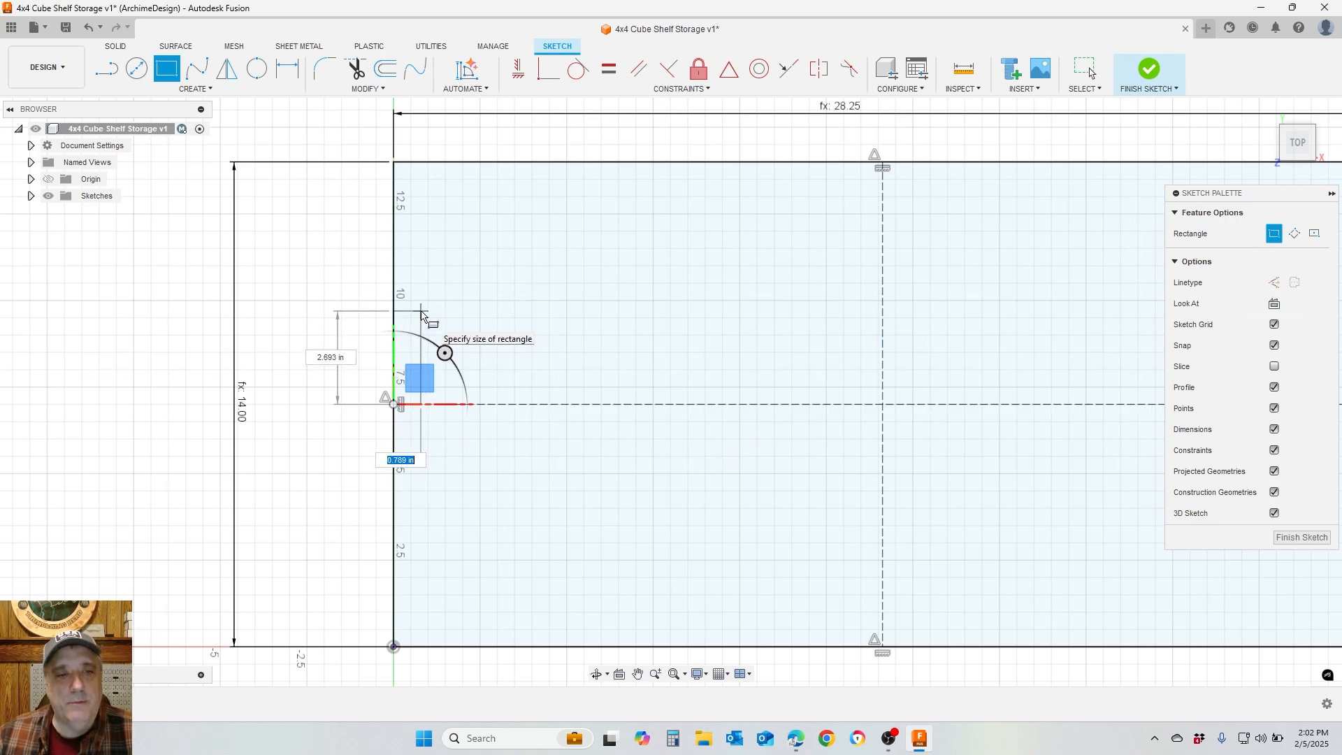
pyautogui.click(421, 311)
pyautogui.press('Escape')
# Dimension the notch rectangle's vertical side at 2 in
pyautogui.scroll(-4, 419, 294)
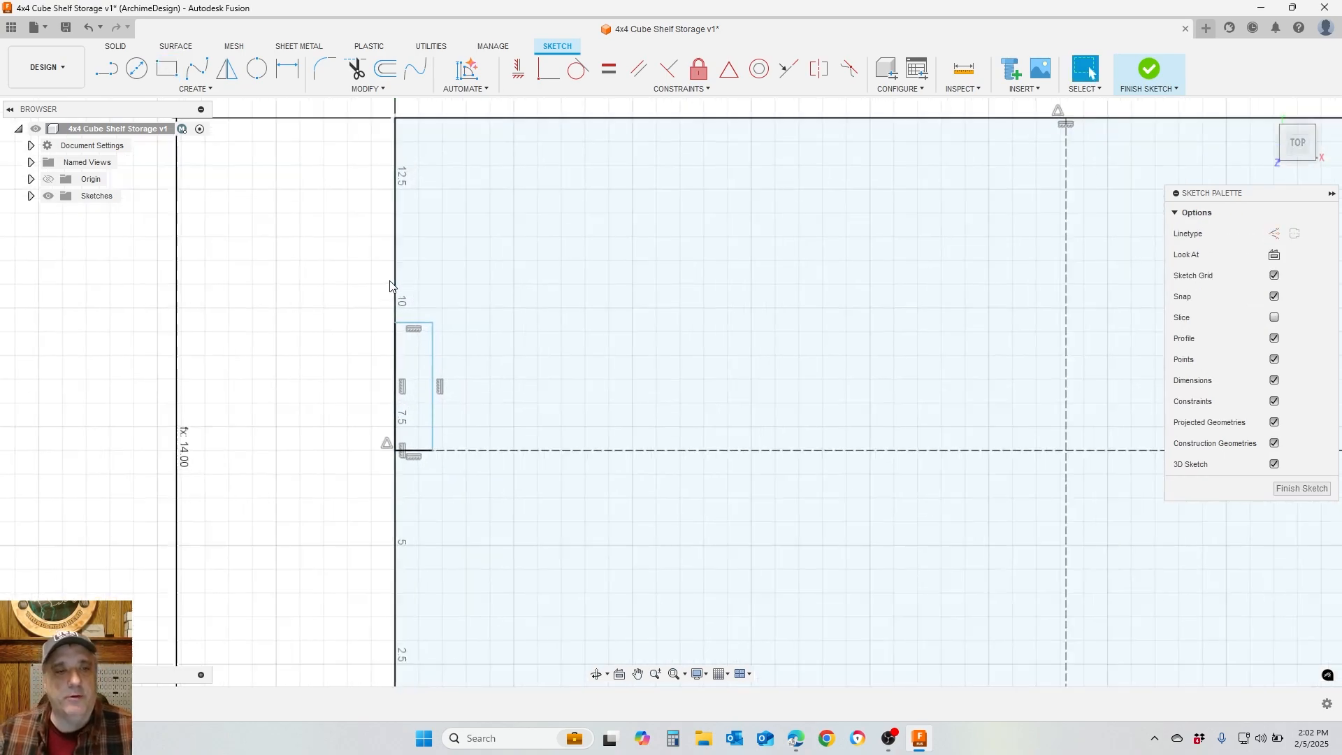
pyautogui.click(287, 68)
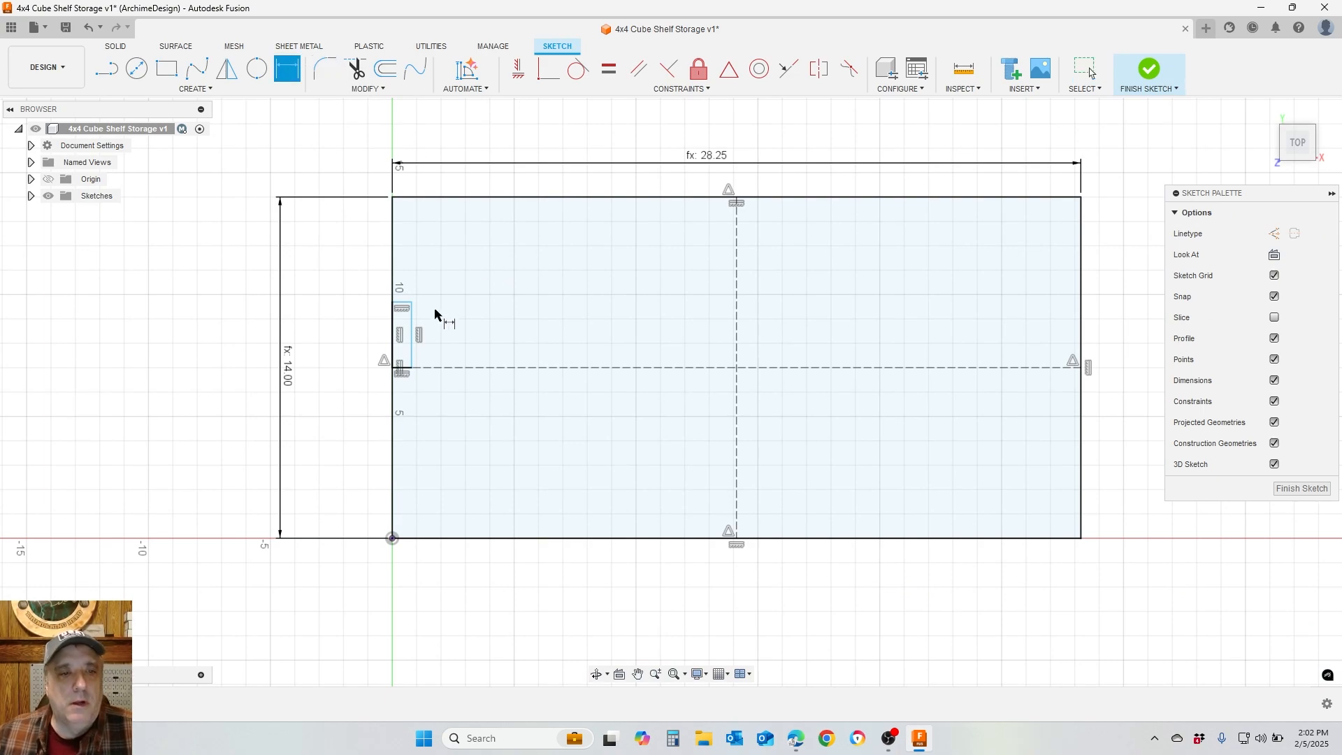
pyautogui.click(413, 335)
pyautogui.click(453, 337)
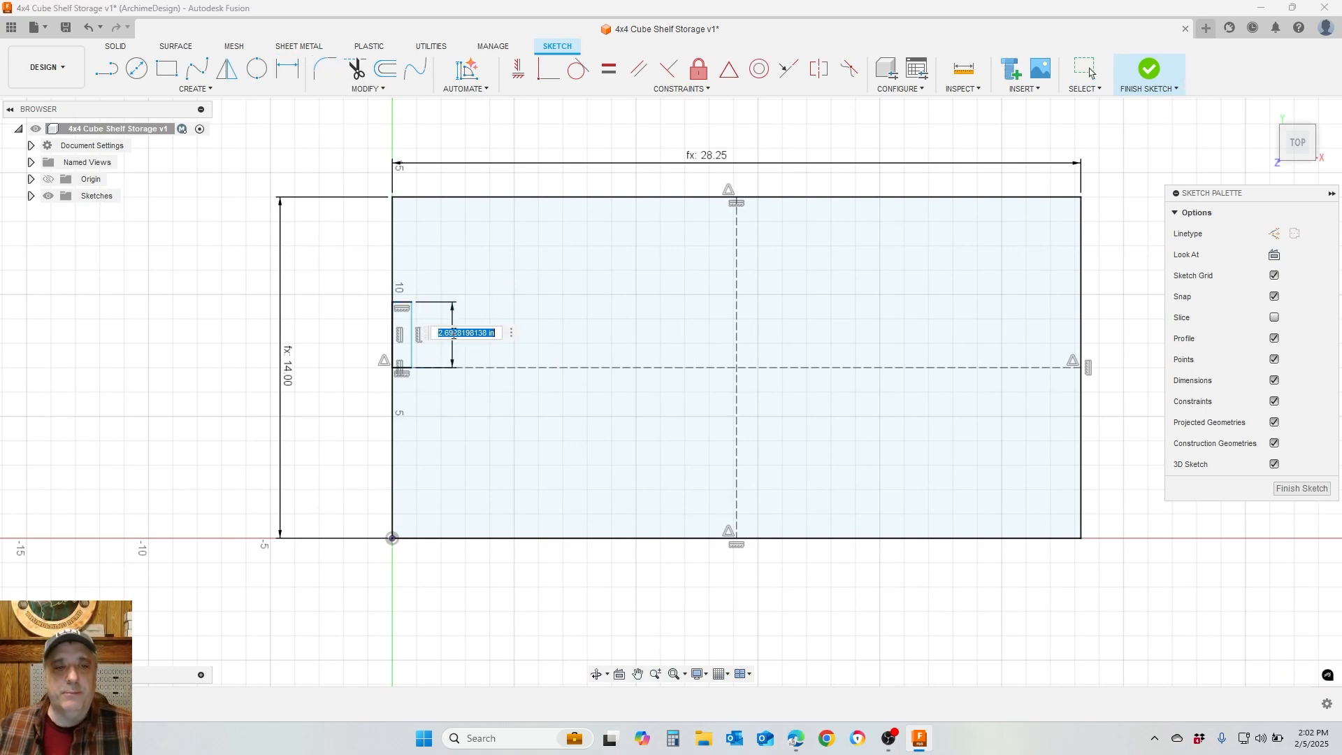
pyautogui.write('2')
pyautogui.press('Return')
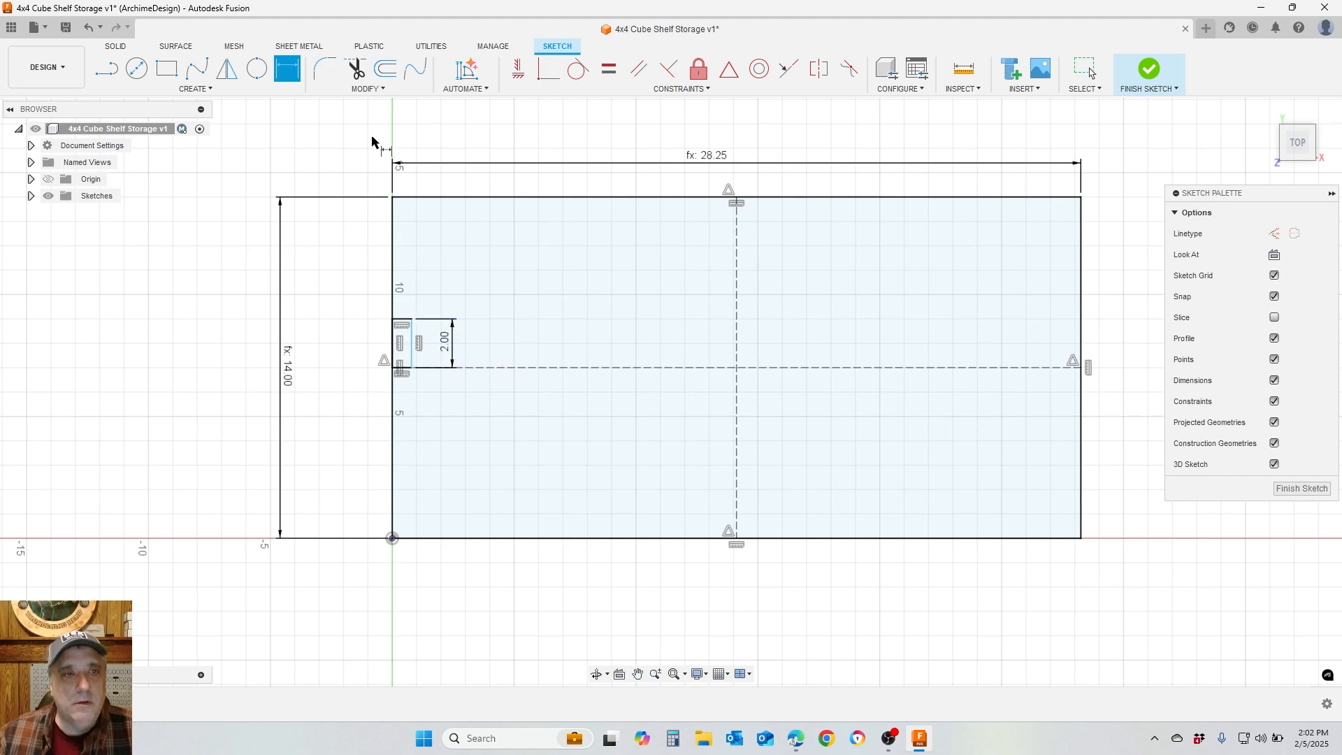
# Dimension the notch rectangle's upper edge with the expression BoardThickness+Tol
pyautogui.click(403, 320)
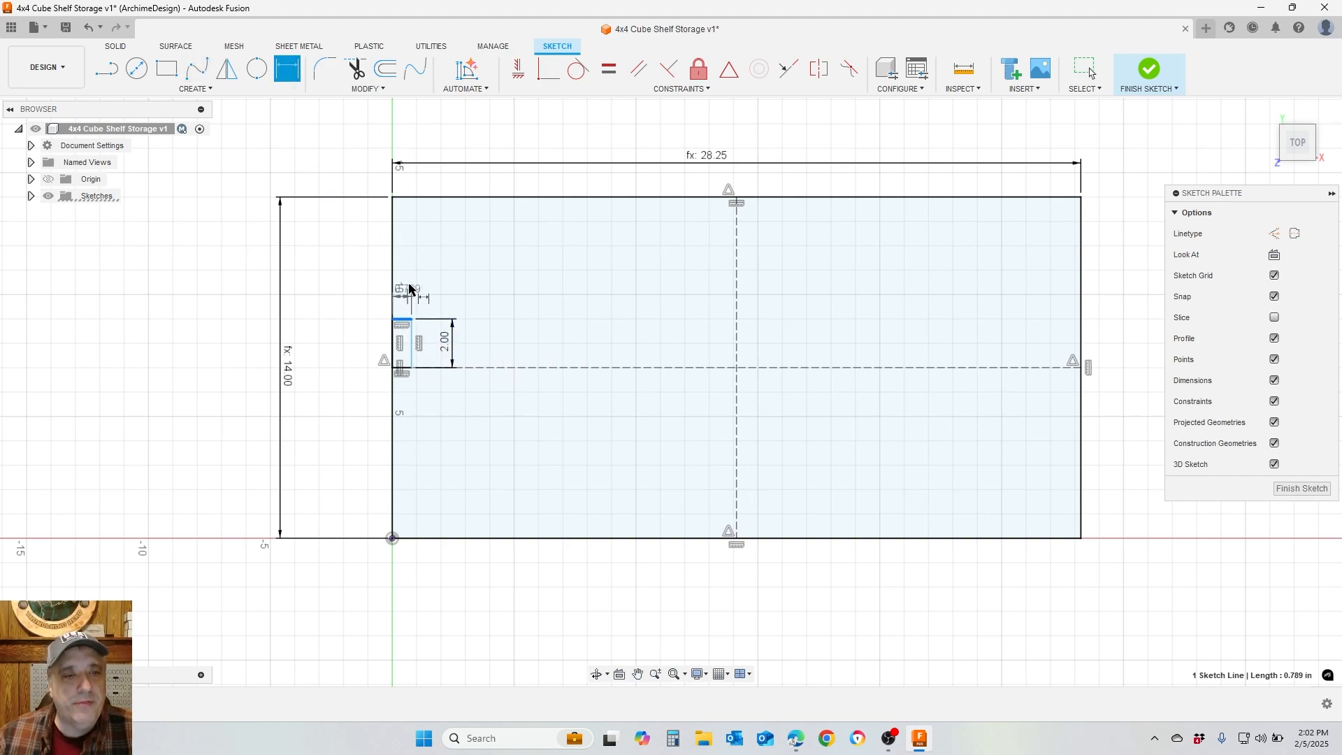
pyautogui.scroll(2, 337, 302)
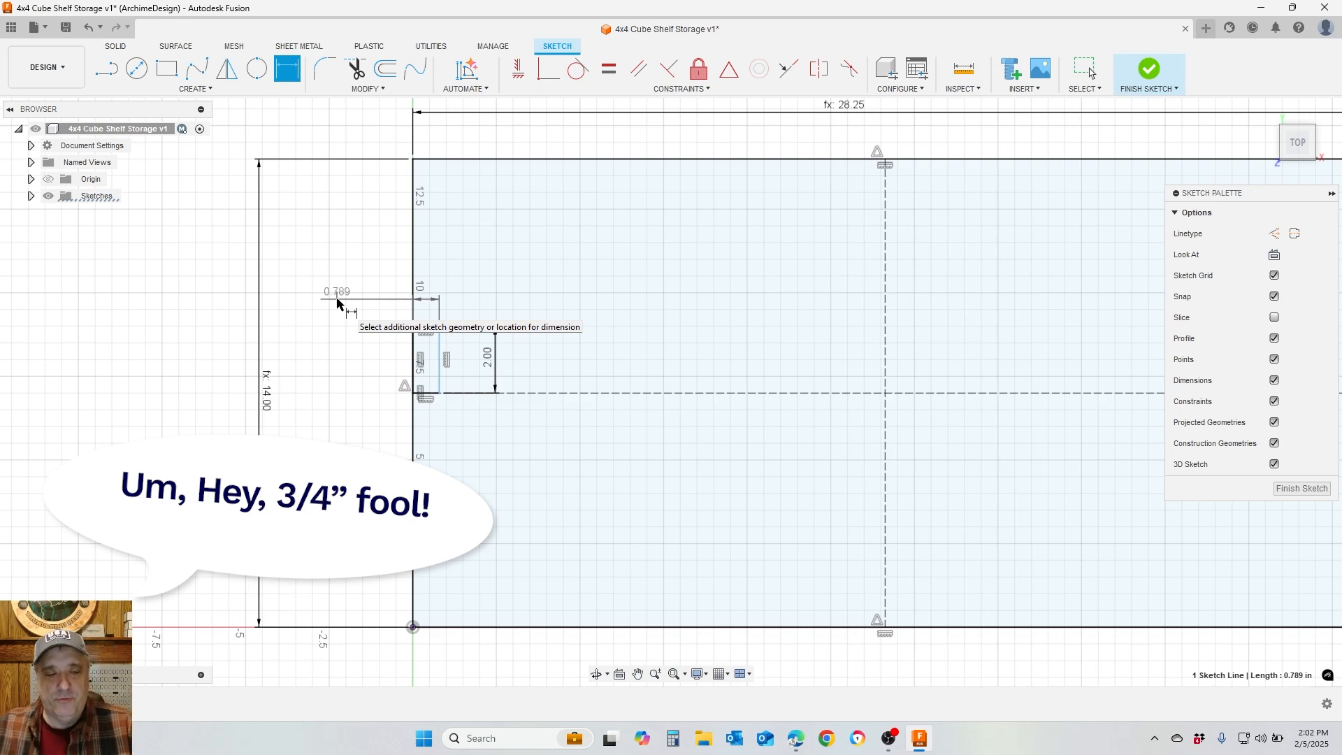
pyautogui.click(353, 299)
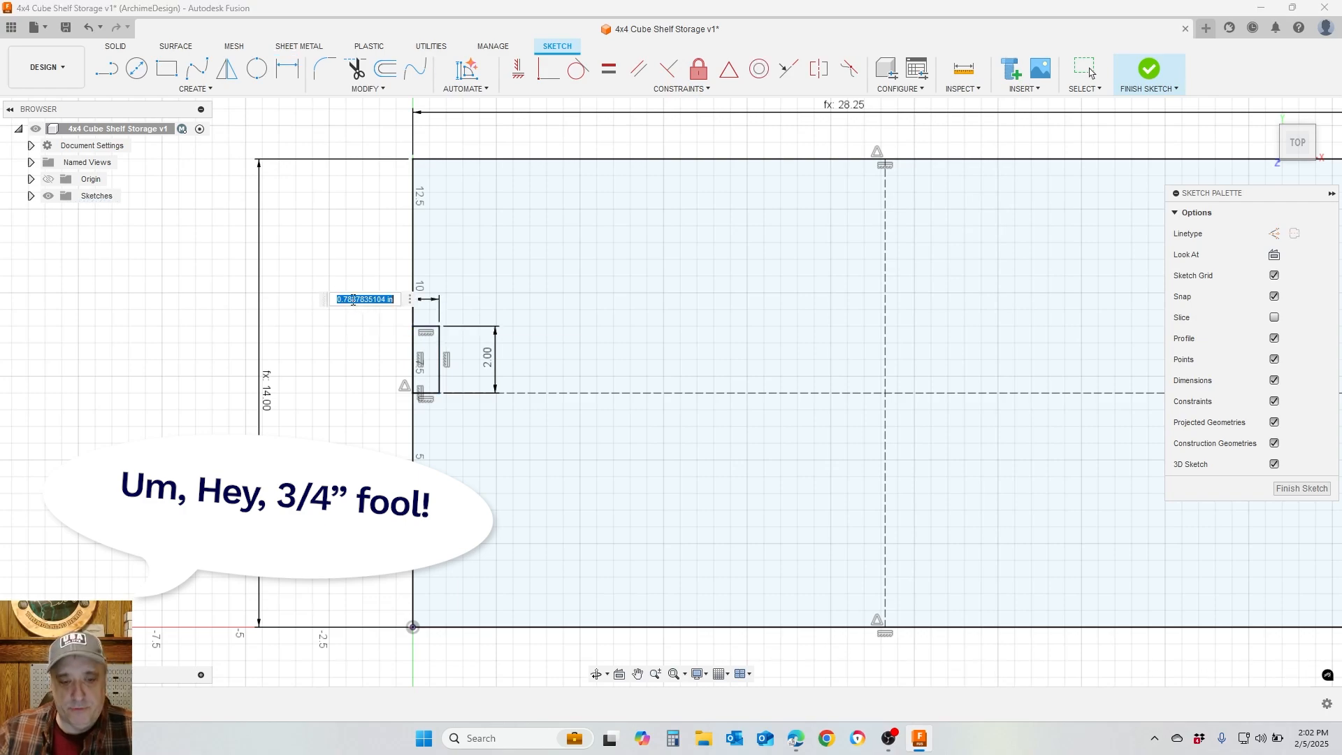
pyautogui.write('Th')
pyautogui.press('BackSpace')
pyautogui.press('BackSpace')
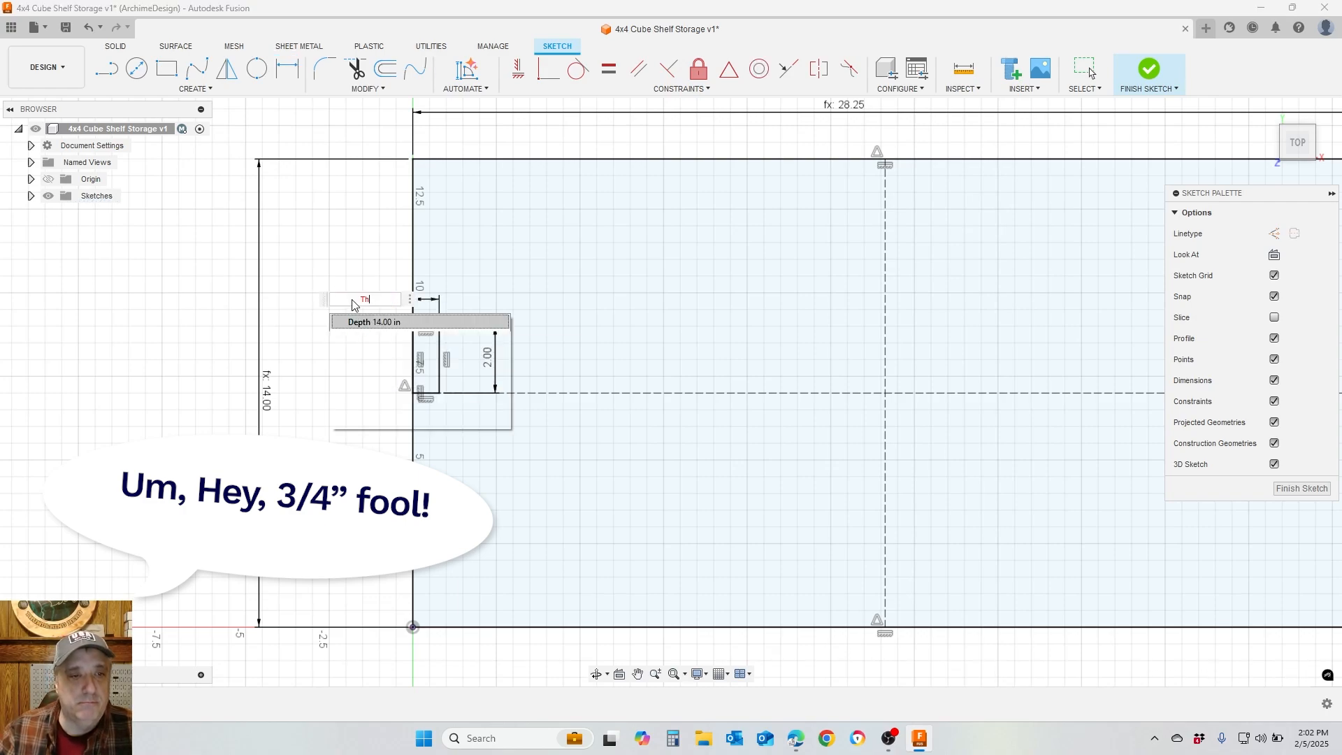
pyautogui.write('Board')
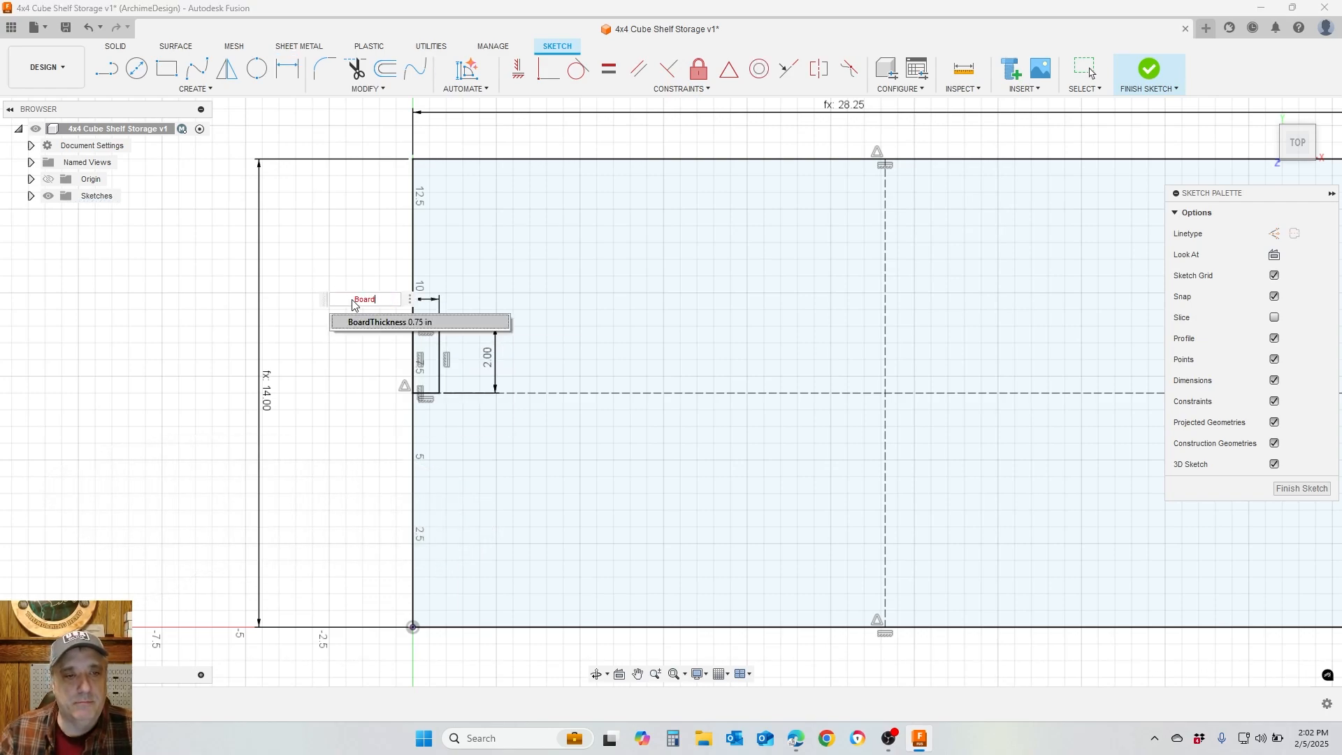
pyautogui.click(347, 324)
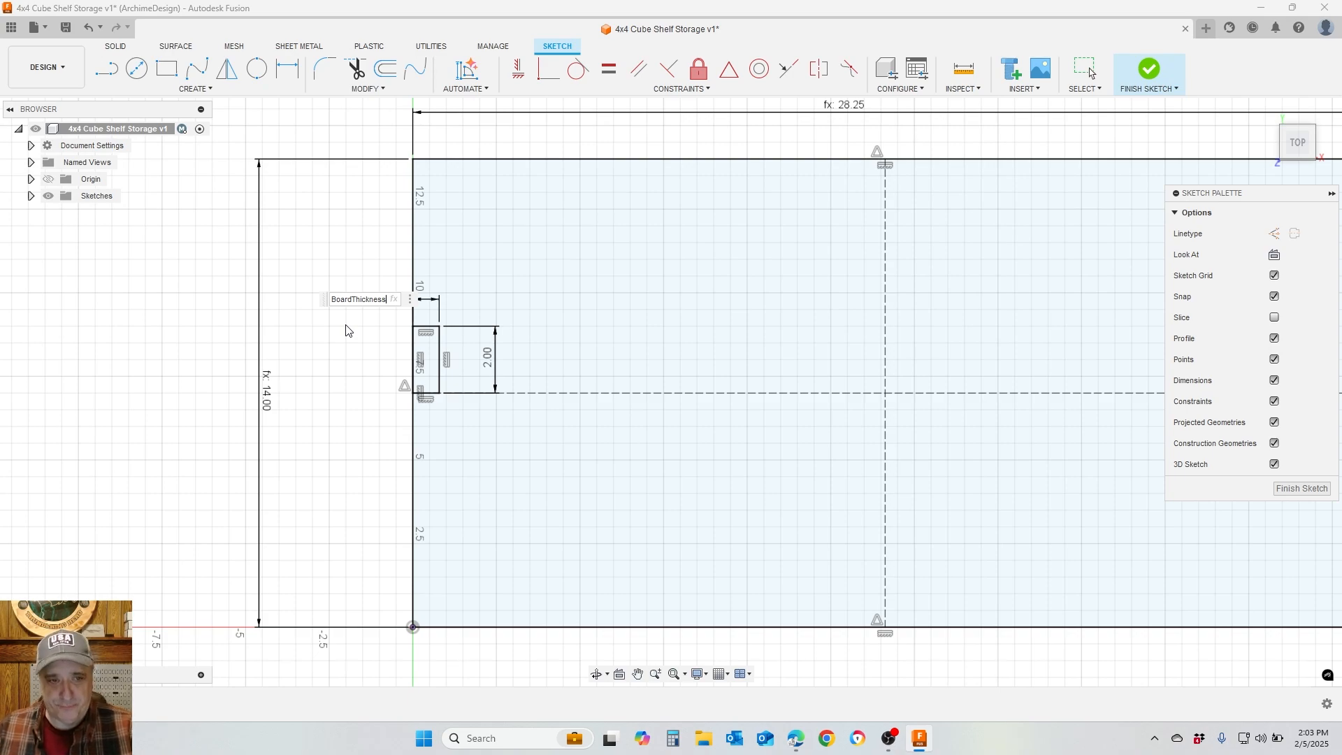
pyautogui.write('+Tol')
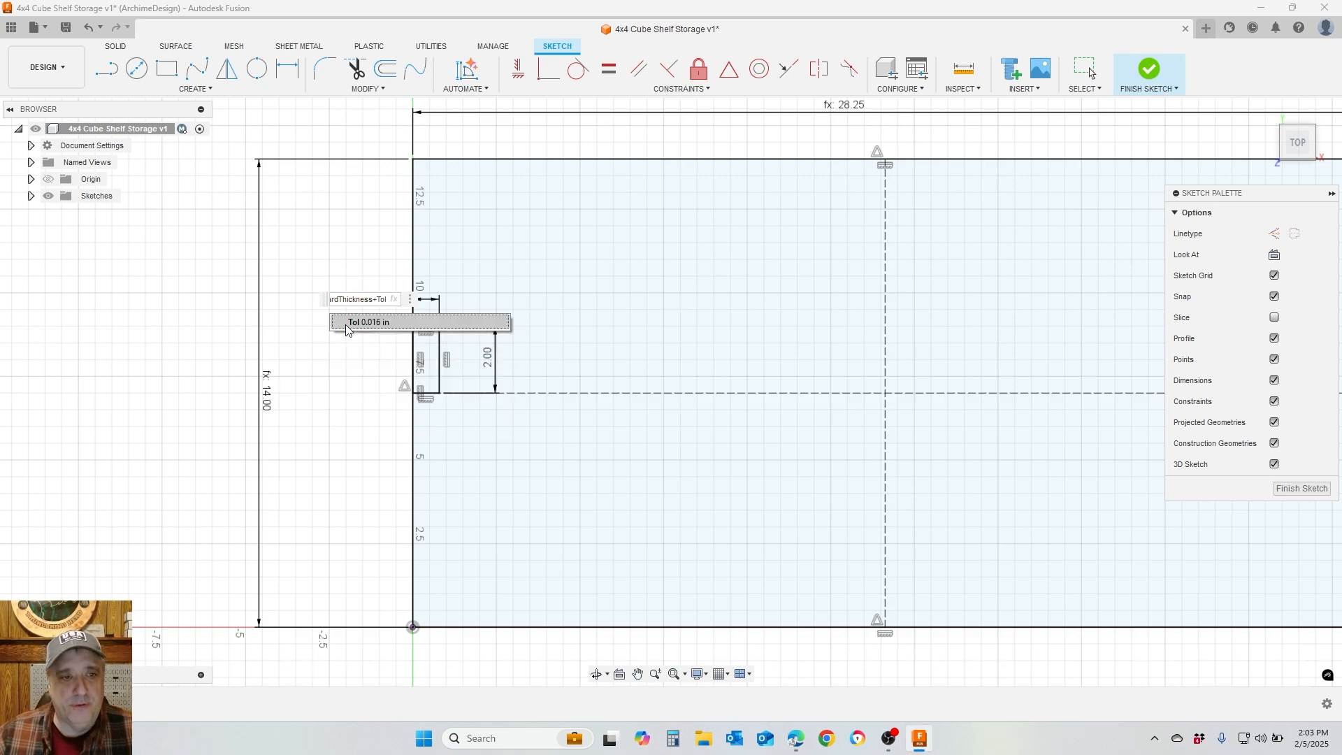
pyautogui.click(348, 323)
pyautogui.press('Return')
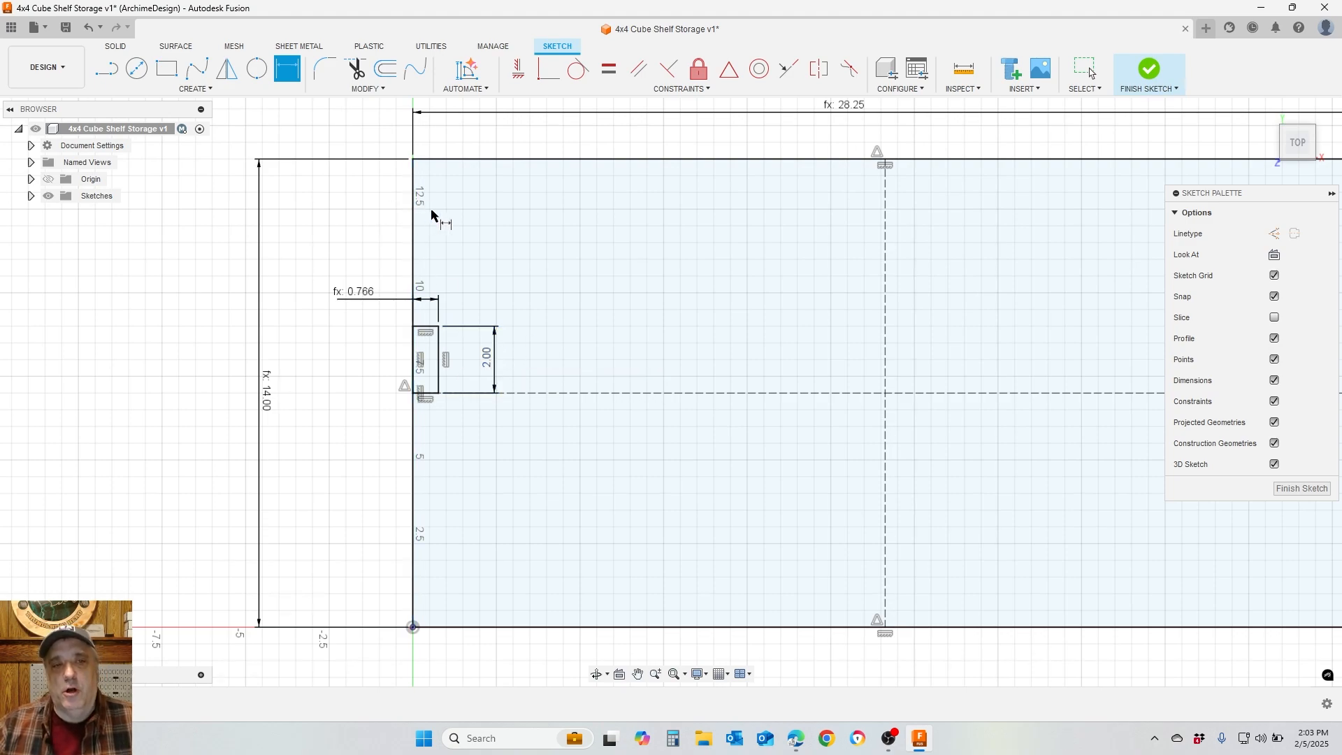
# Set the notch rectangle's vertical dimension to Depth/6
pyautogui.doubleClick(497, 373)
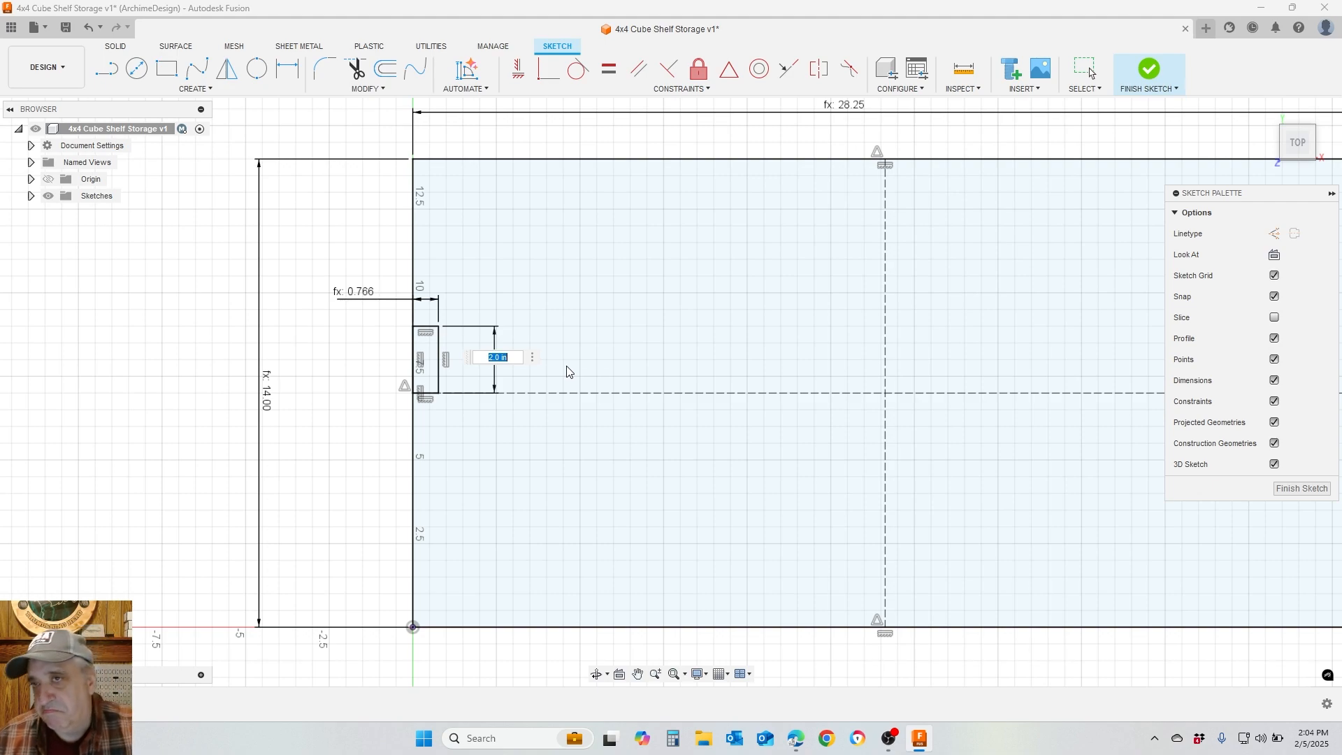
pyautogui.write('Depth/6')
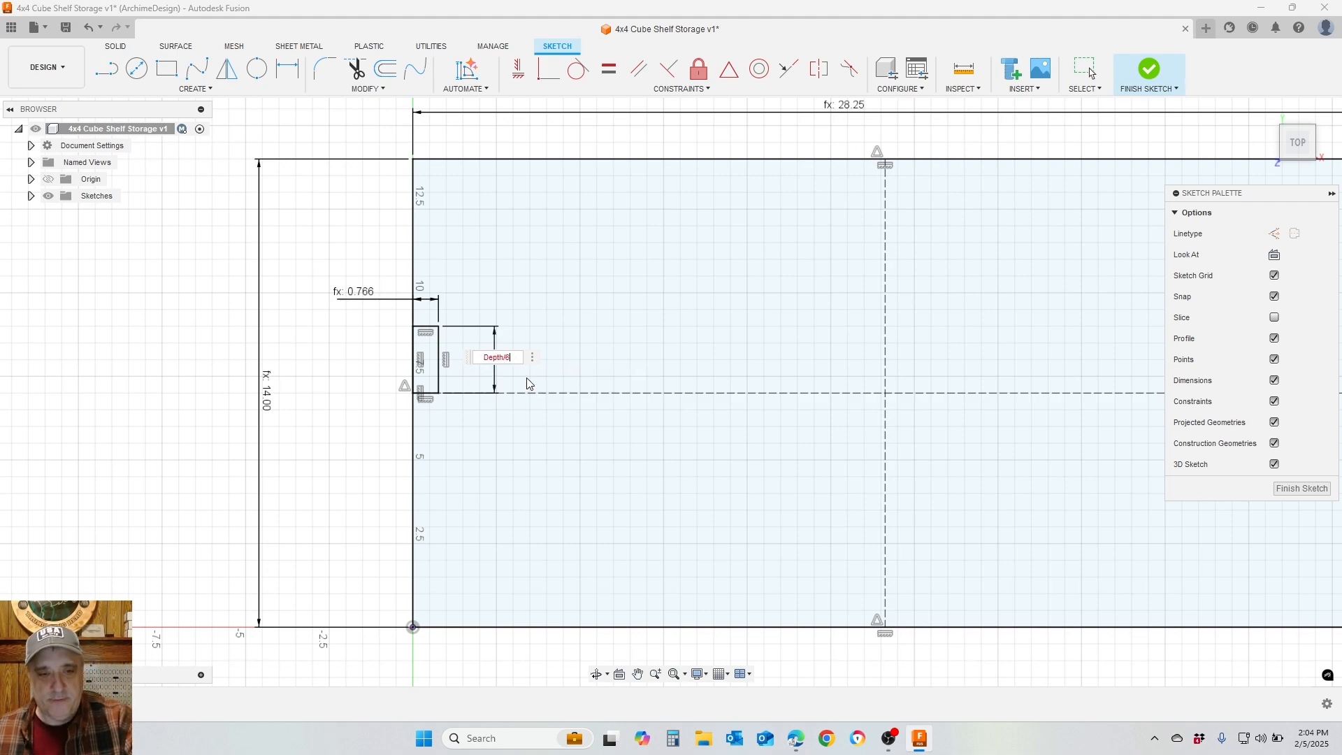
pyautogui.press('Return')
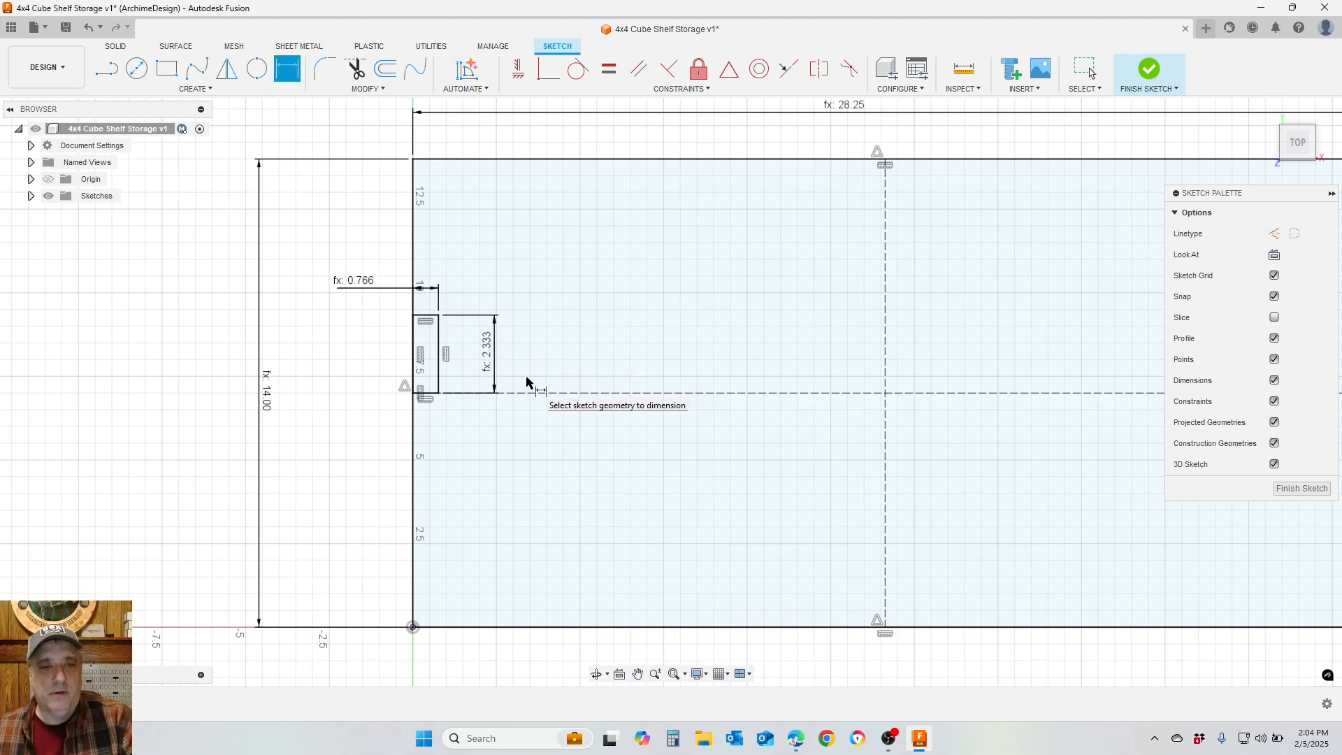
# Change the divisor in the notch's vertical dimension to 4, making the expression Depth/4
pyautogui.doubleClick(489, 356)
pyautogui.press('BackSpace')
pyautogui.write('4')
pyautogui.press('Return')
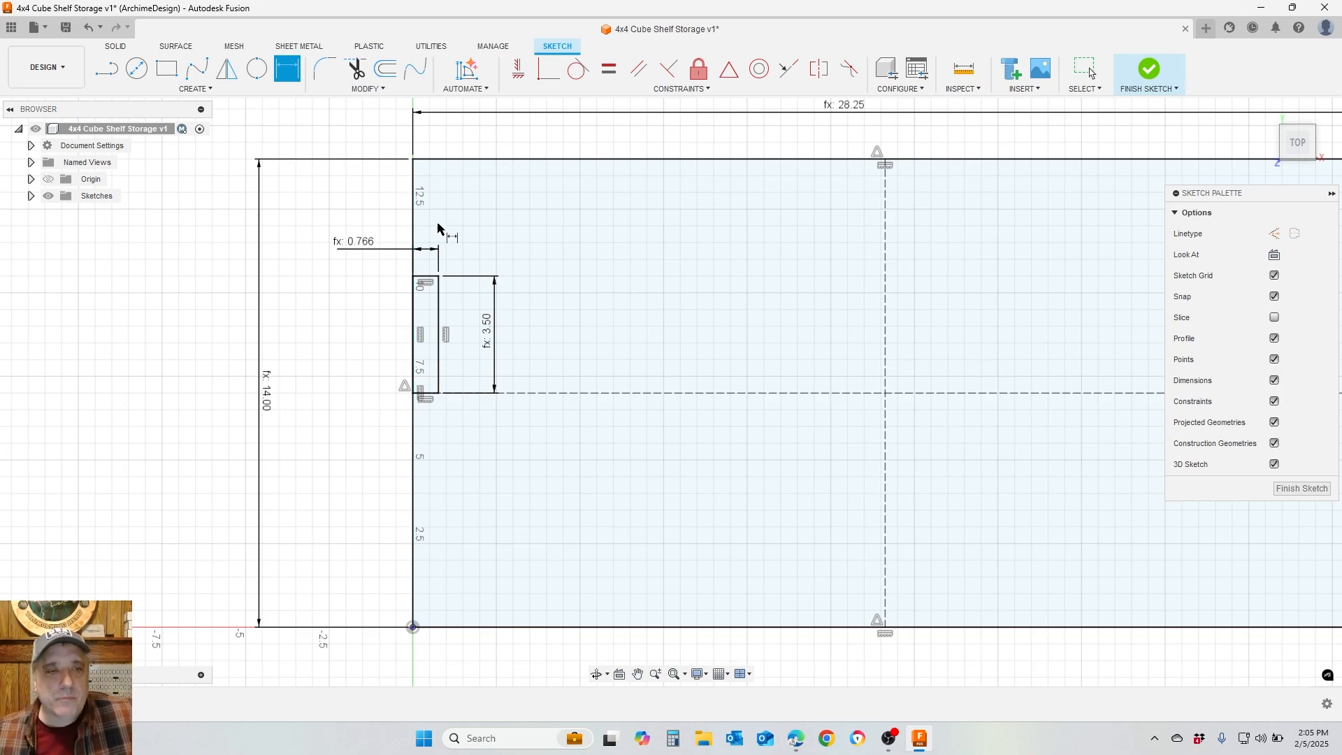
# Draw a two-point circle about 0.27 in in diameter on the notch's upper edge, starting from its inner corner
pyautogui.scroll(-3, 445, 231)
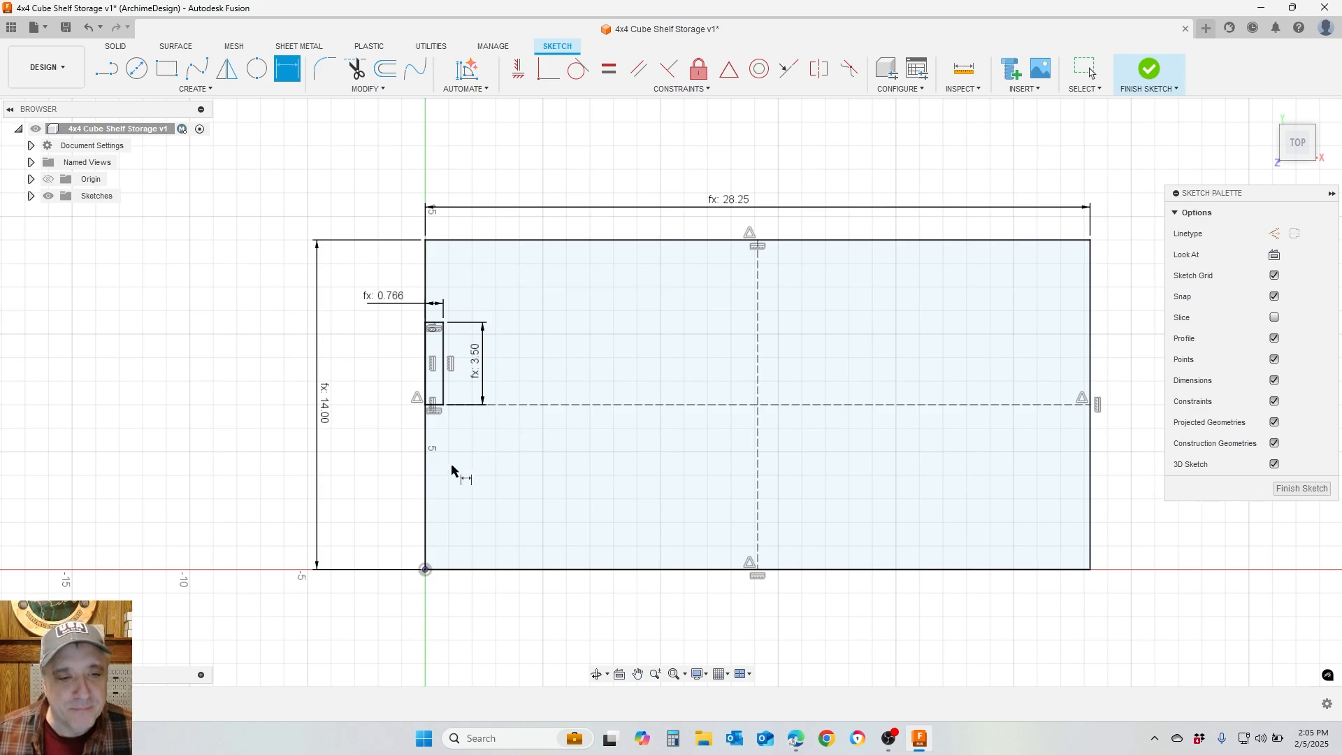
pyautogui.scroll(4, 409, 413)
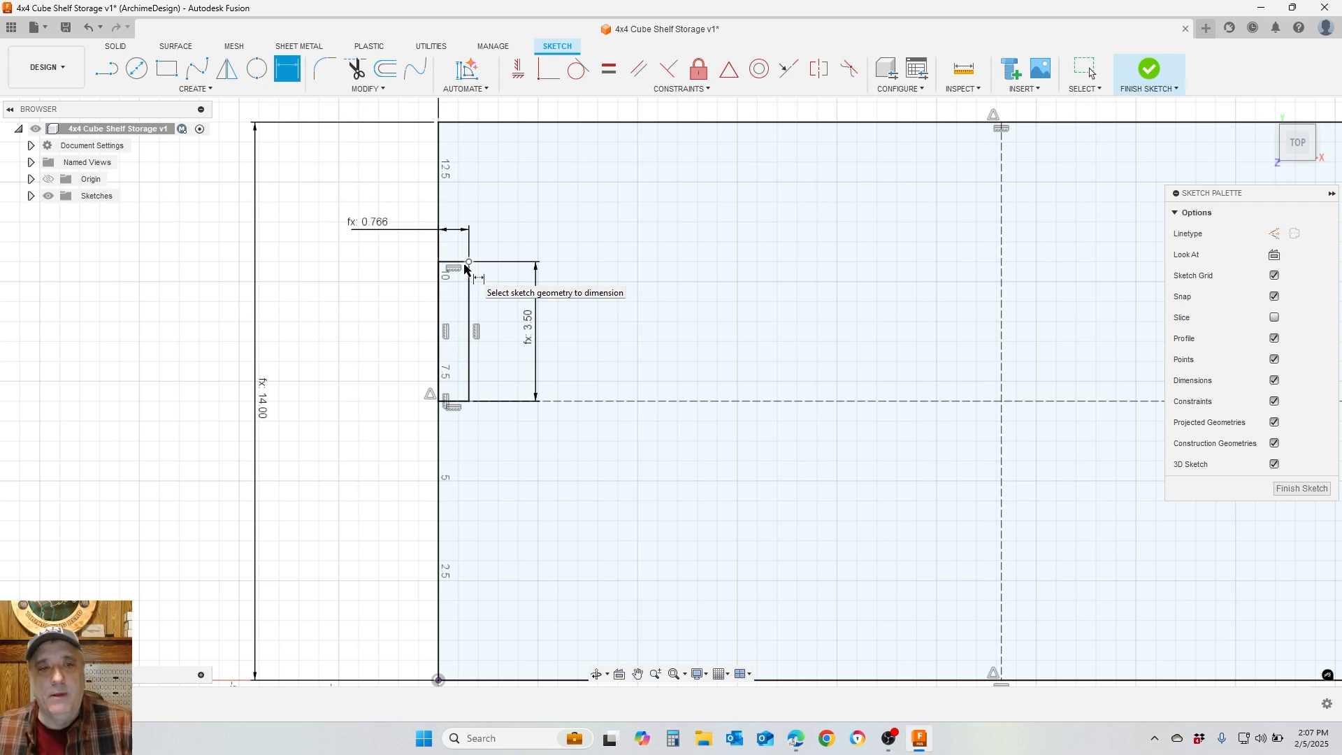
pyautogui.scroll(2, 467, 269)
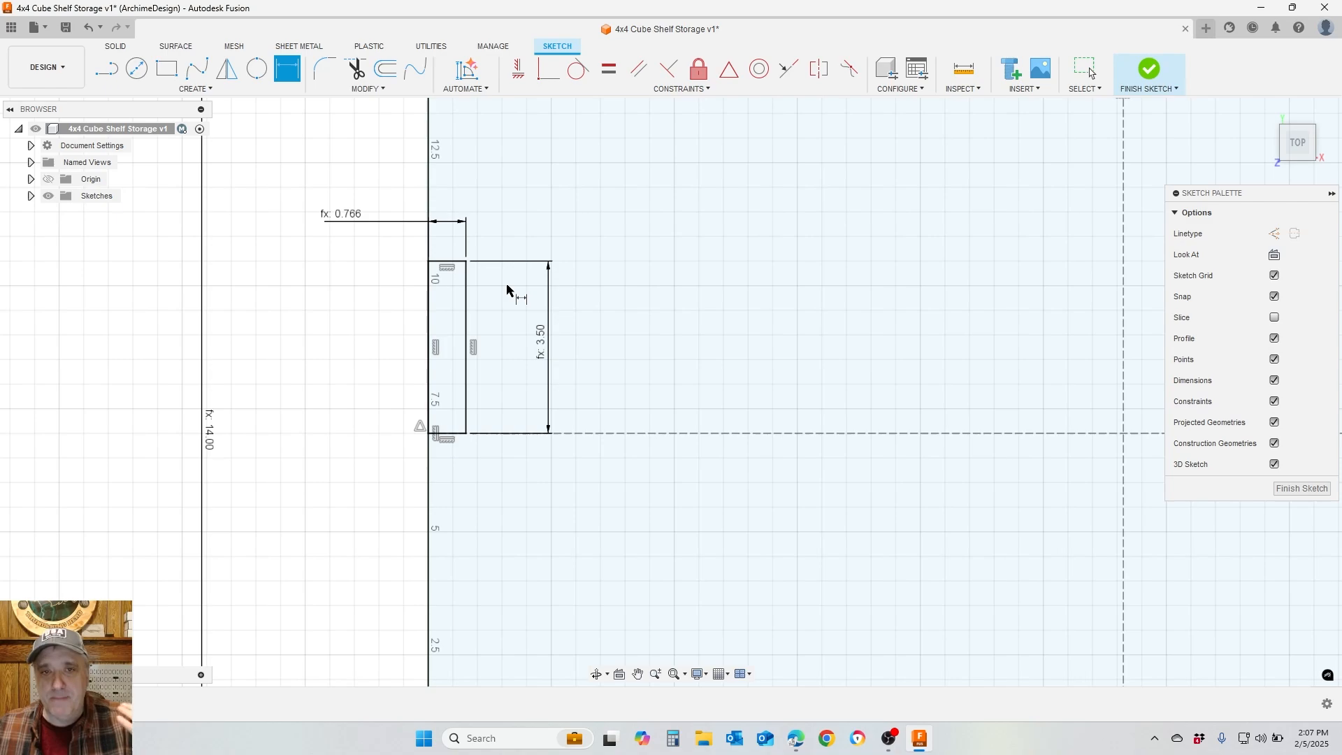
pyautogui.scroll(2, 359, 225)
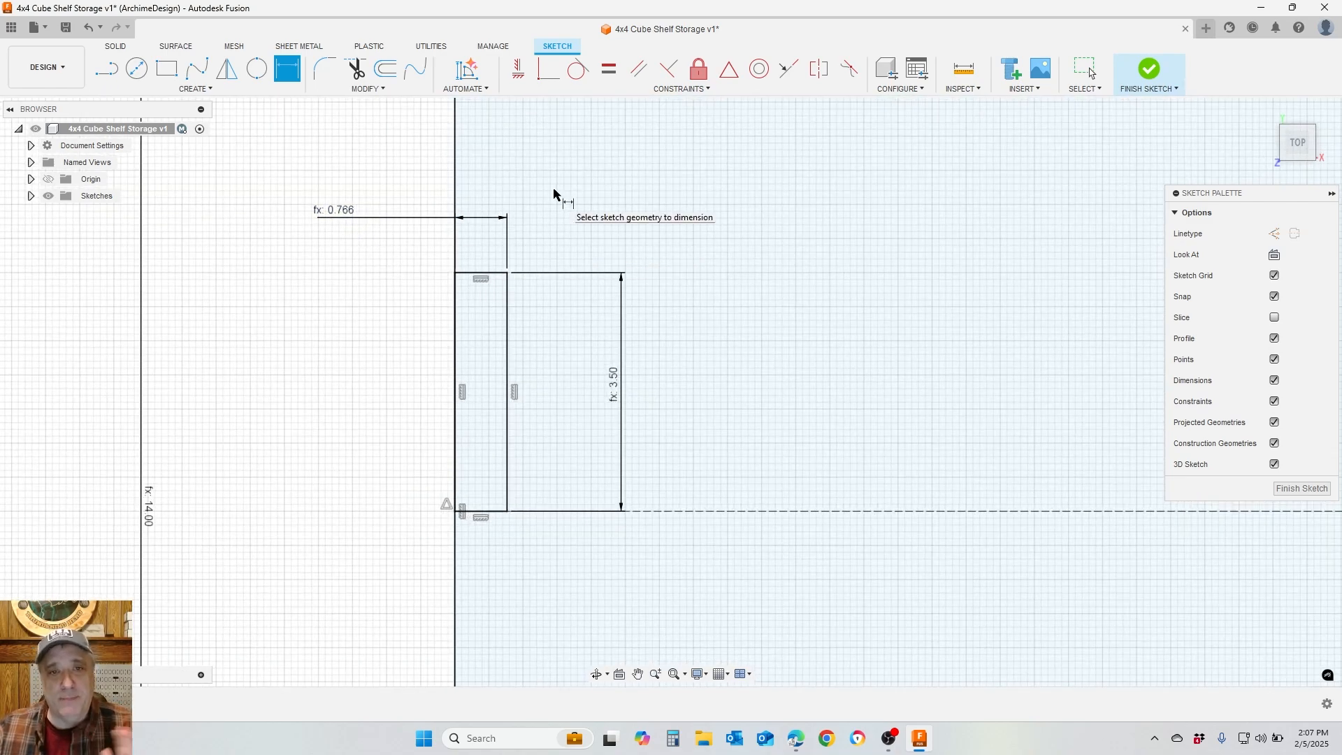
pyautogui.click(255, 75)
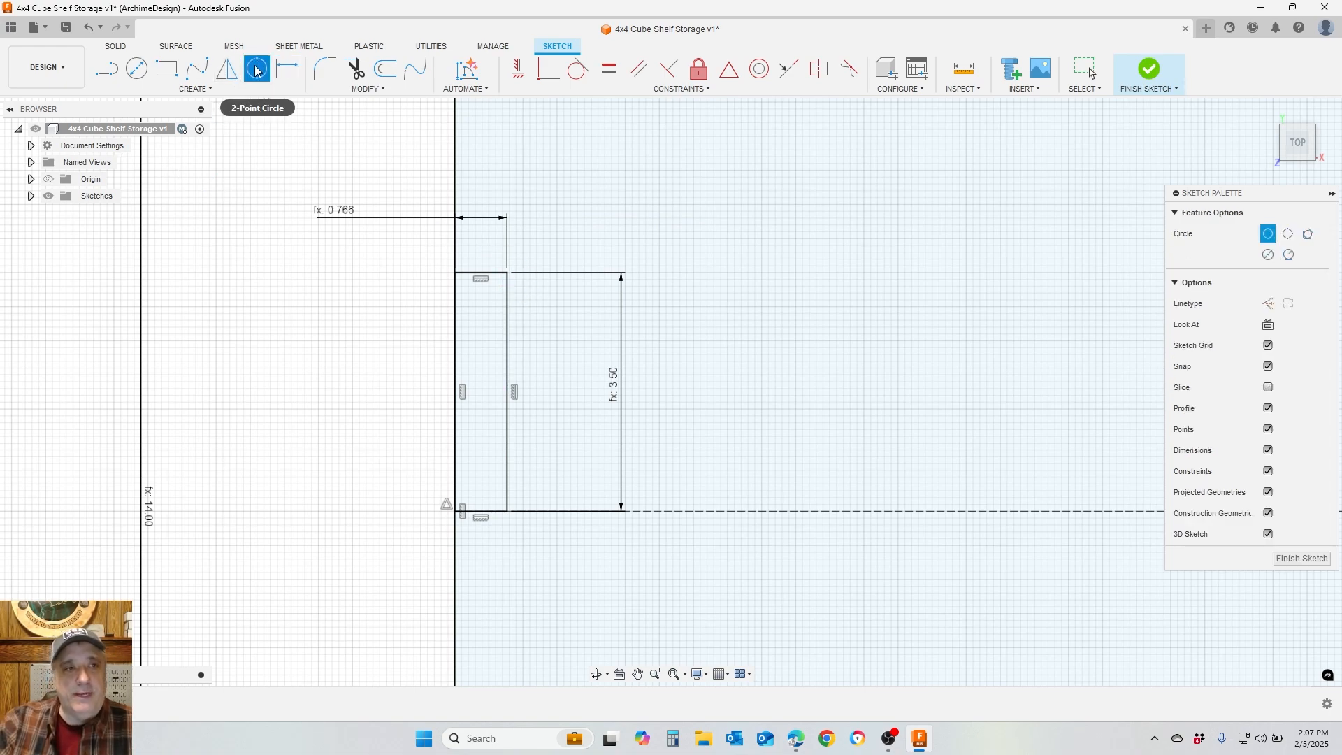
pyautogui.scroll(2, 384, 230)
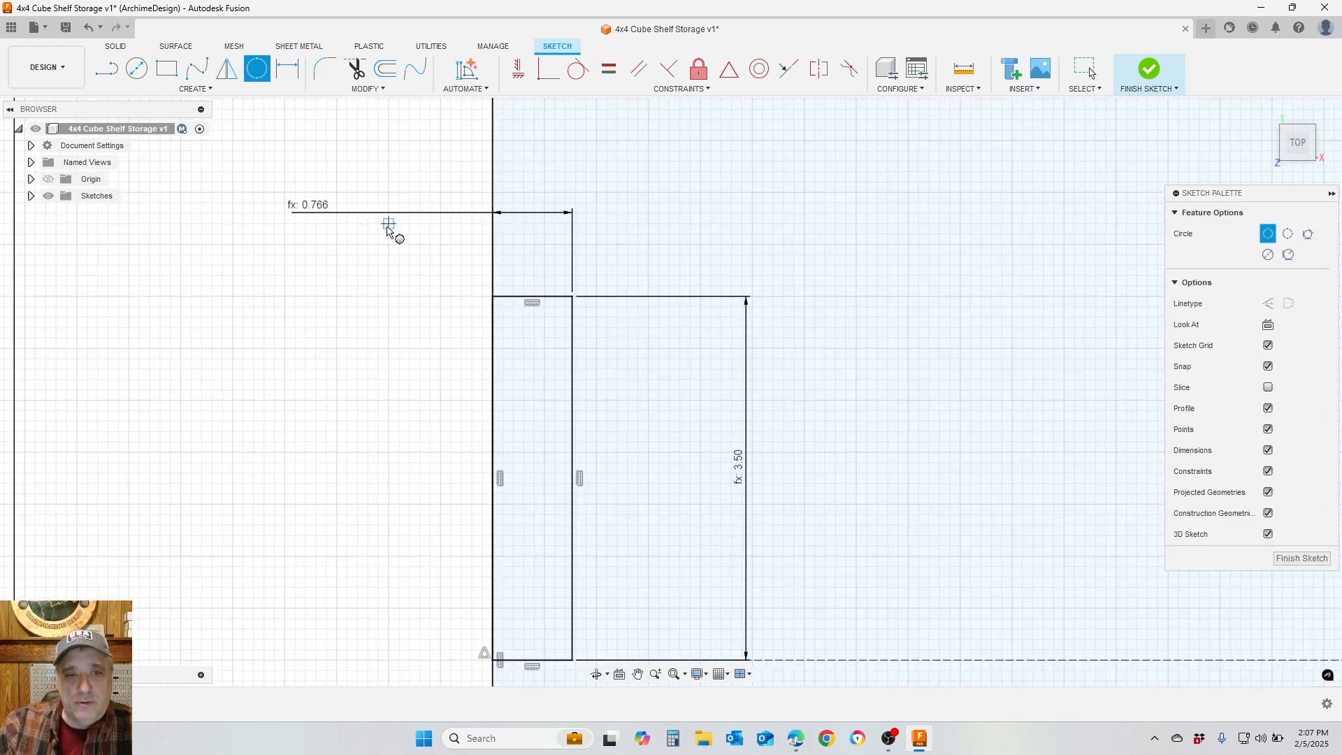
pyautogui.click(573, 297)
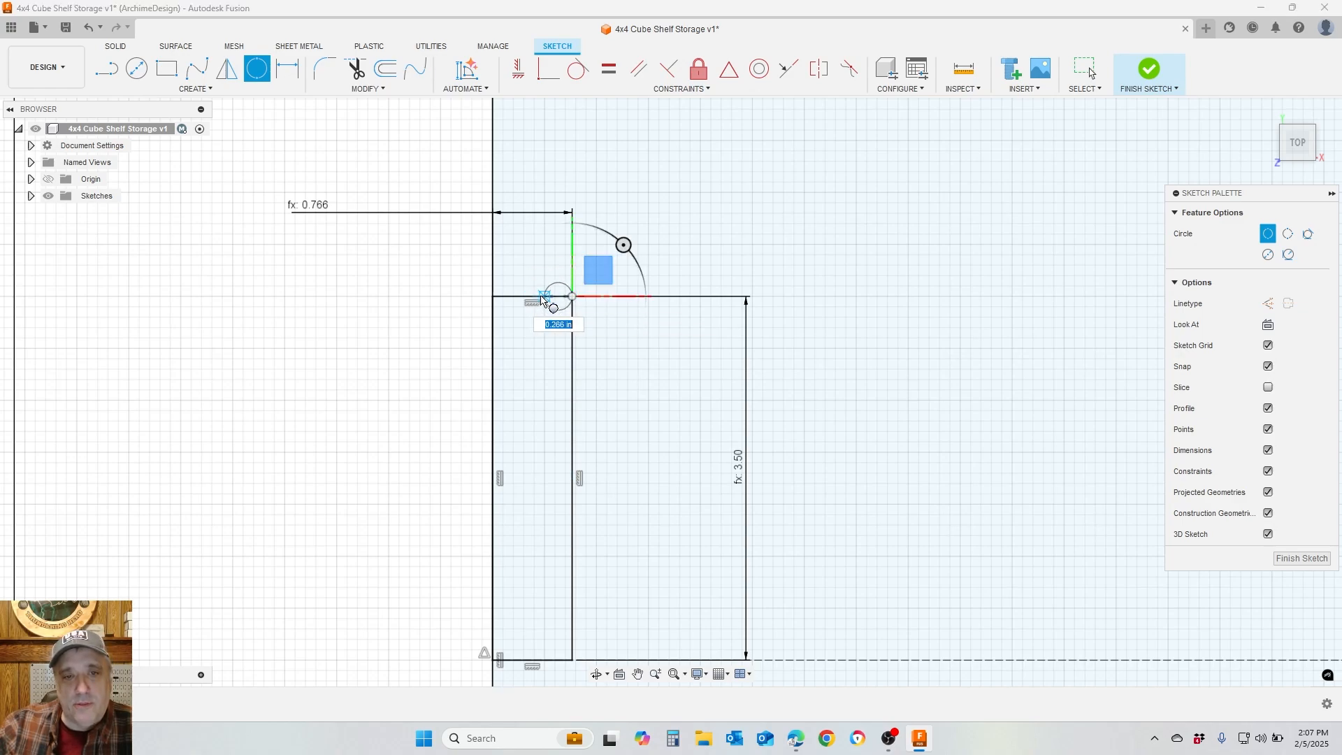
pyautogui.click(544, 297)
pyautogui.press('Escape')
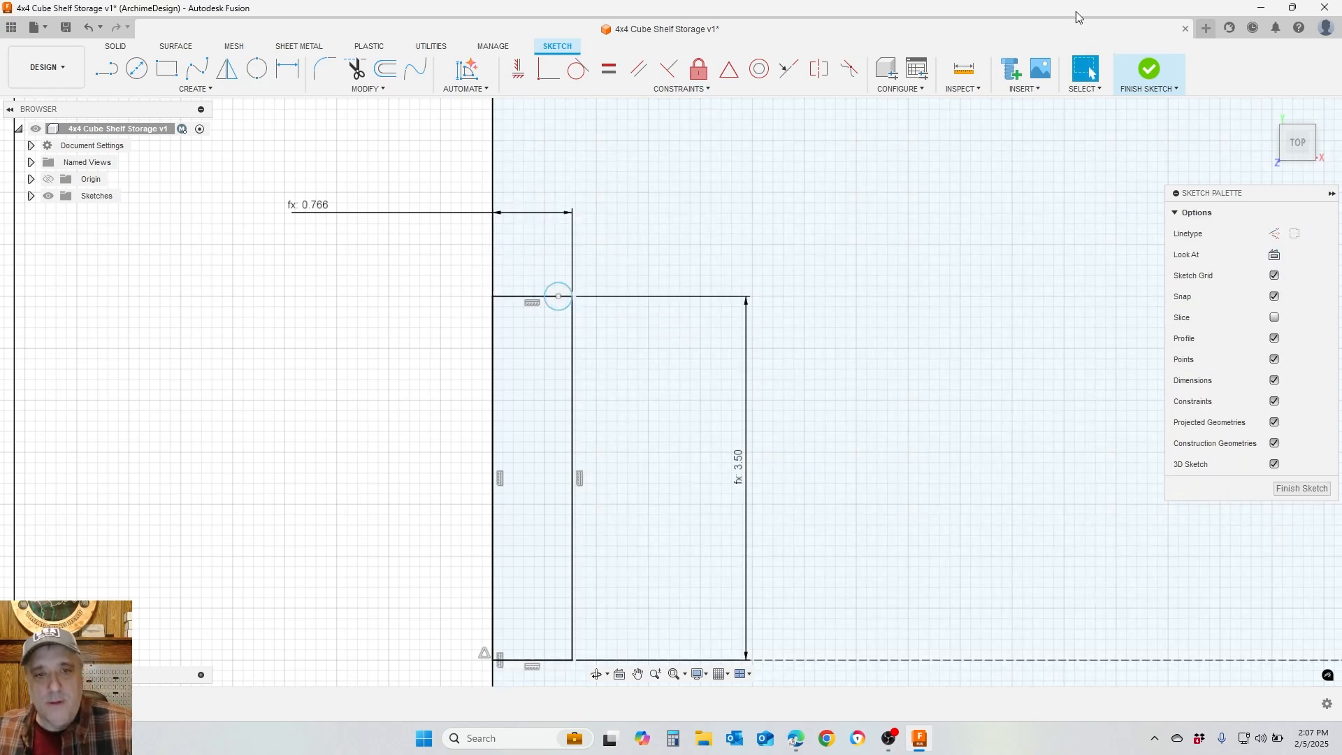
# Dimension the corner relief circle's diameter as 3/16 in
pyautogui.click(287, 69)
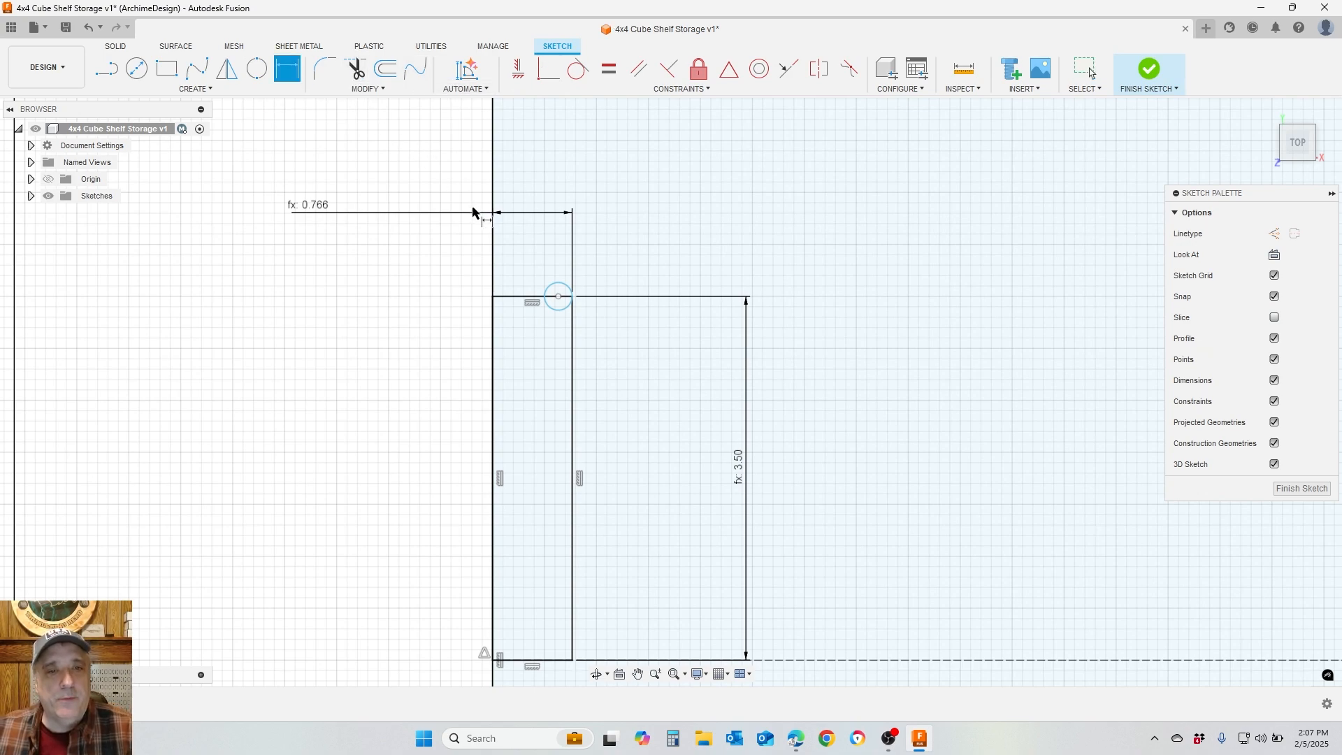
pyautogui.click(569, 302)
pyautogui.click(623, 240)
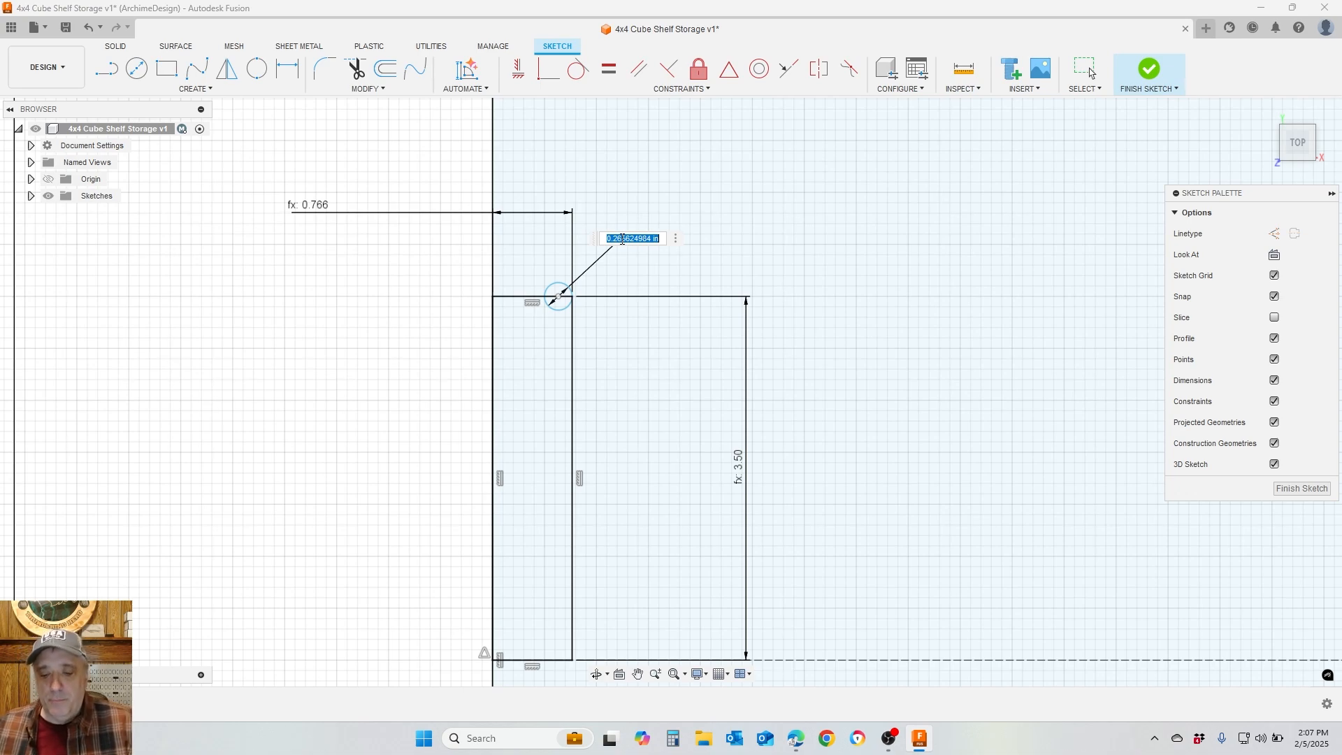
pyautogui.write('3/16')
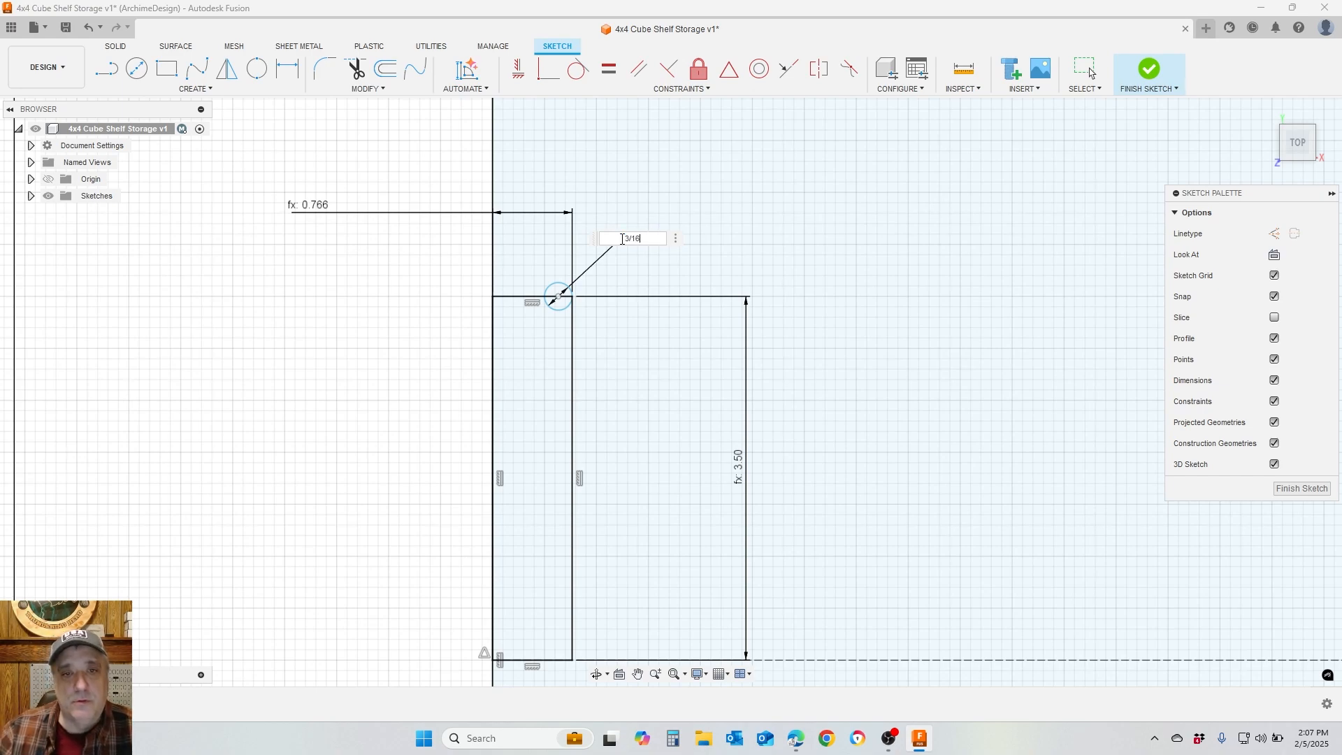
pyautogui.press('Return')
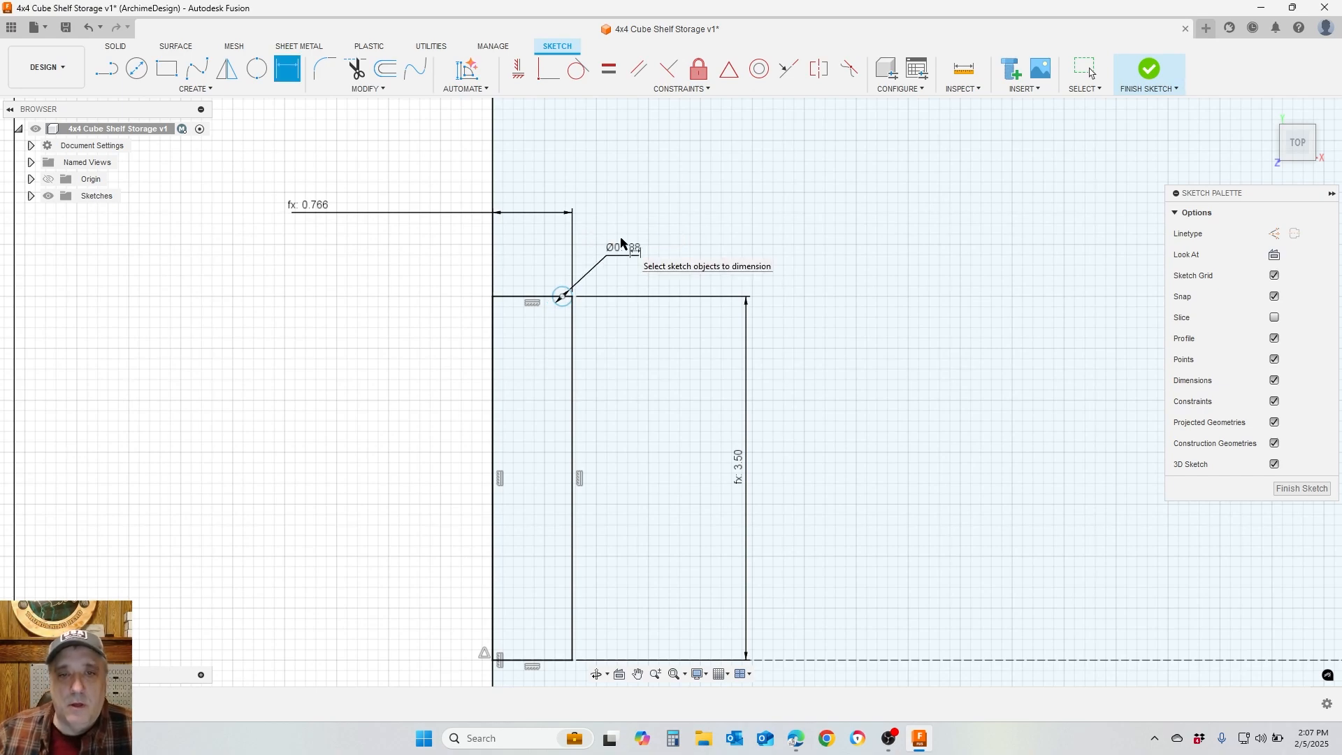
# Change the relief circle's diameter to 3/8 in
pyautogui.doubleClick(622, 246)
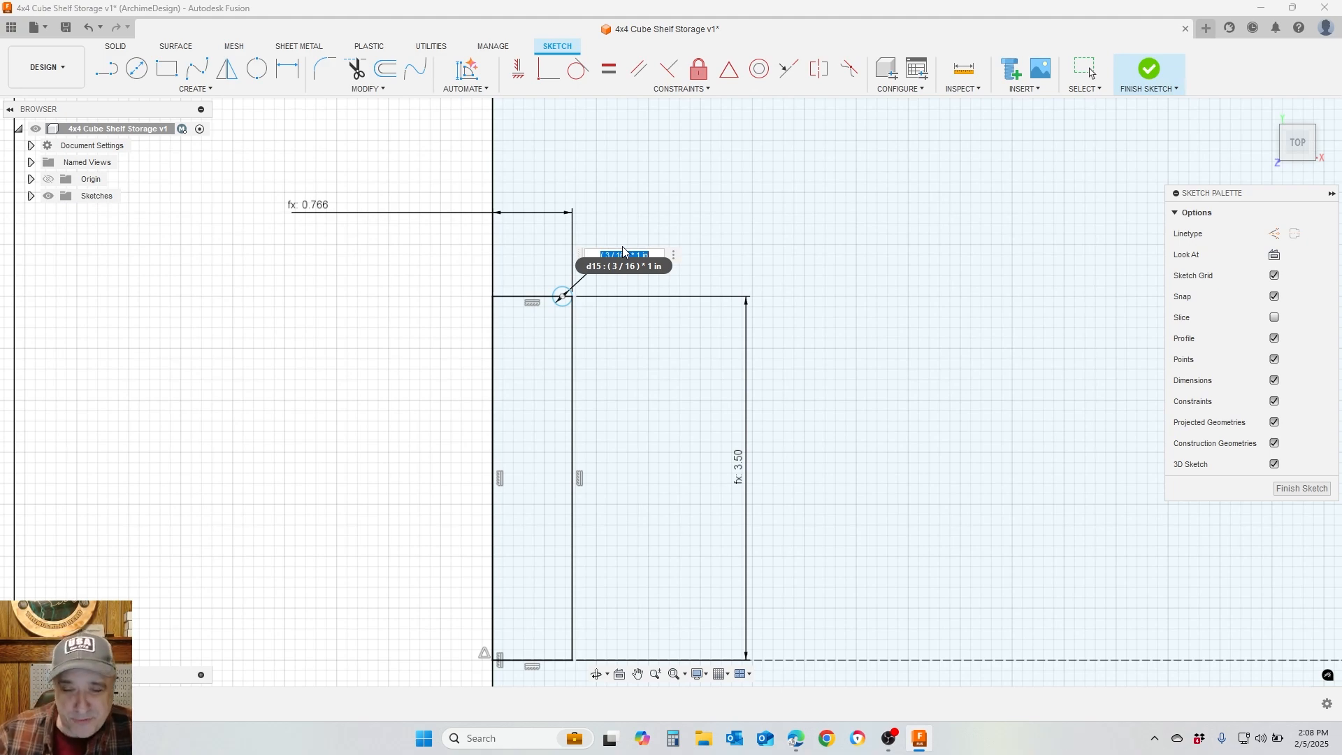
pyautogui.write('3/8')
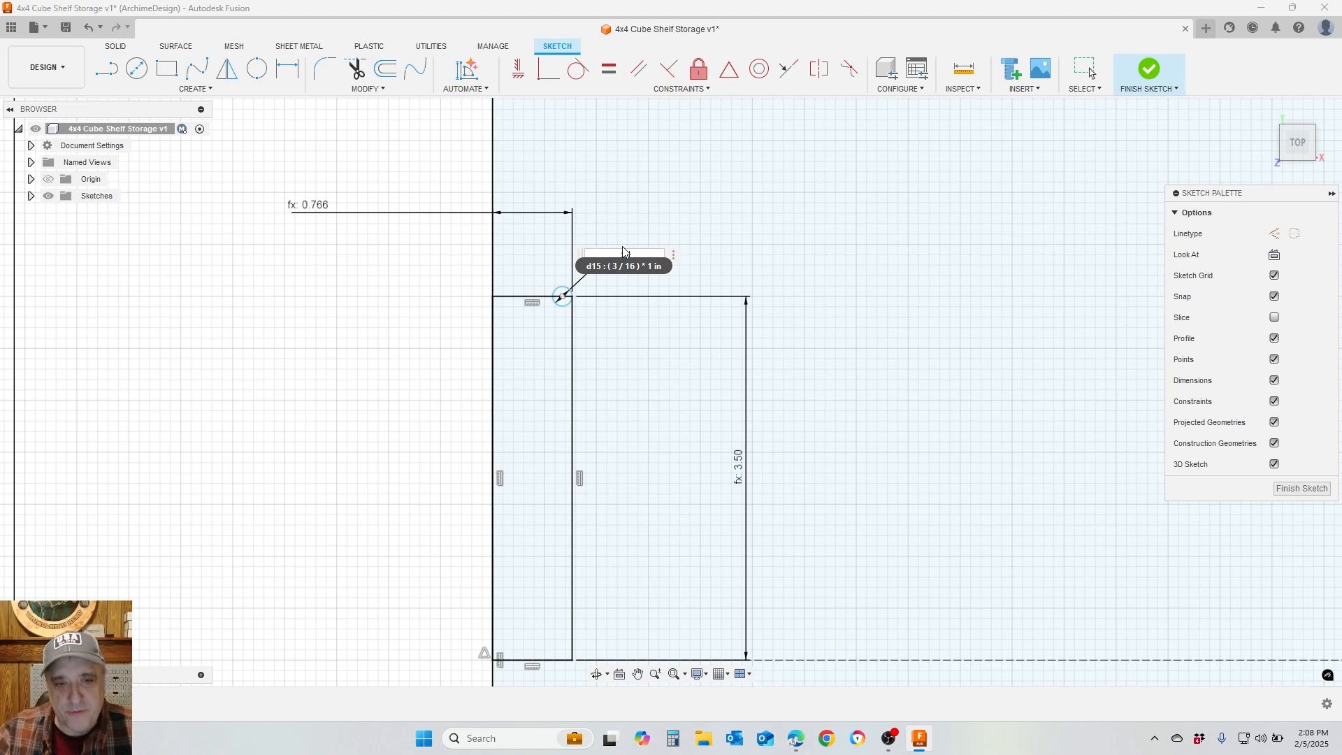
pyautogui.press('Return')
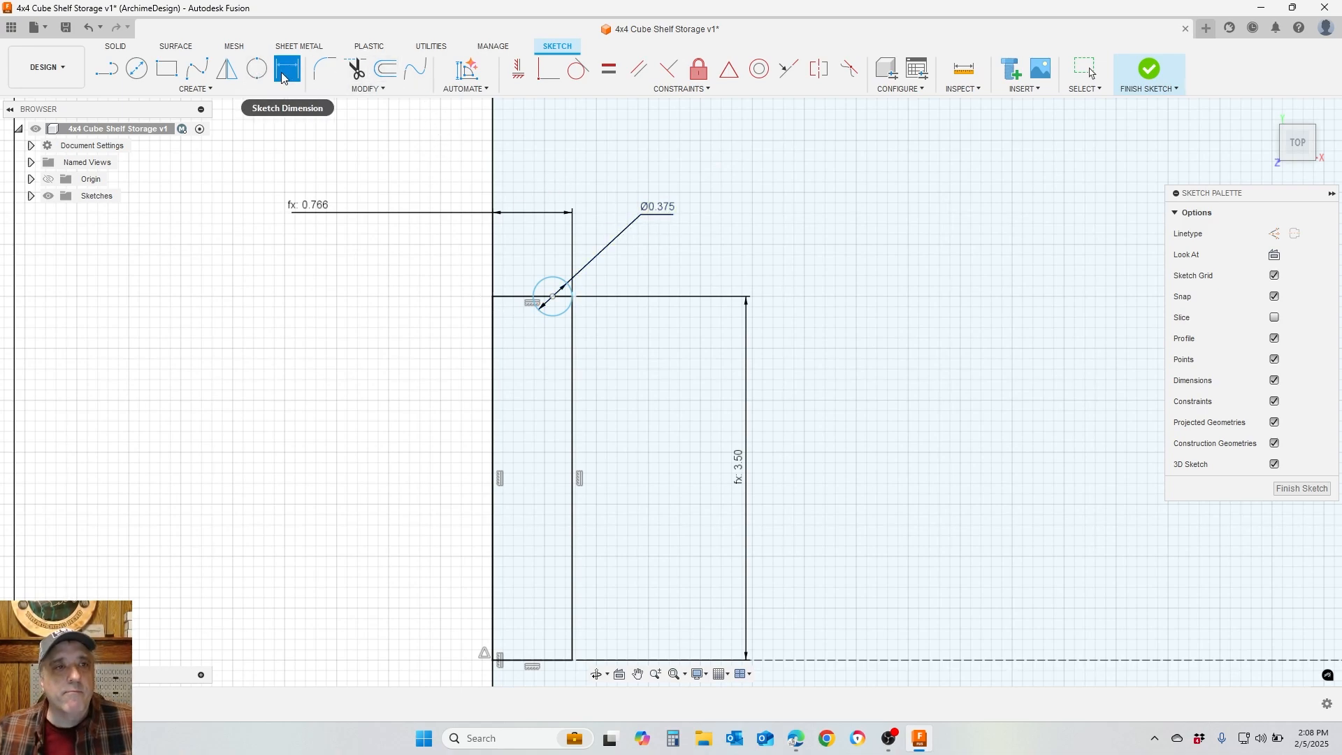
# Apply a collinear constraint to keep the relief circle's center in line with the notch's upper edge
pyautogui.click(789, 69)
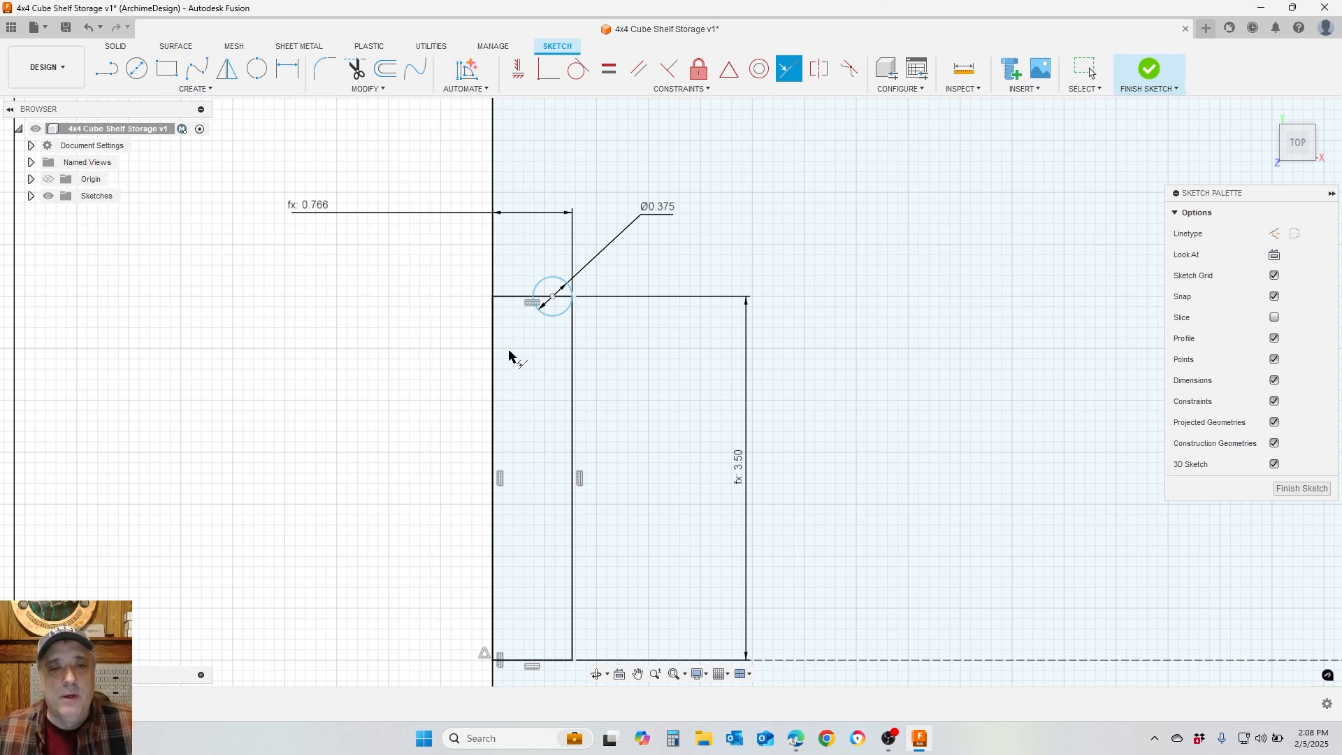
pyautogui.click(572, 297)
pyautogui.press('Escape')
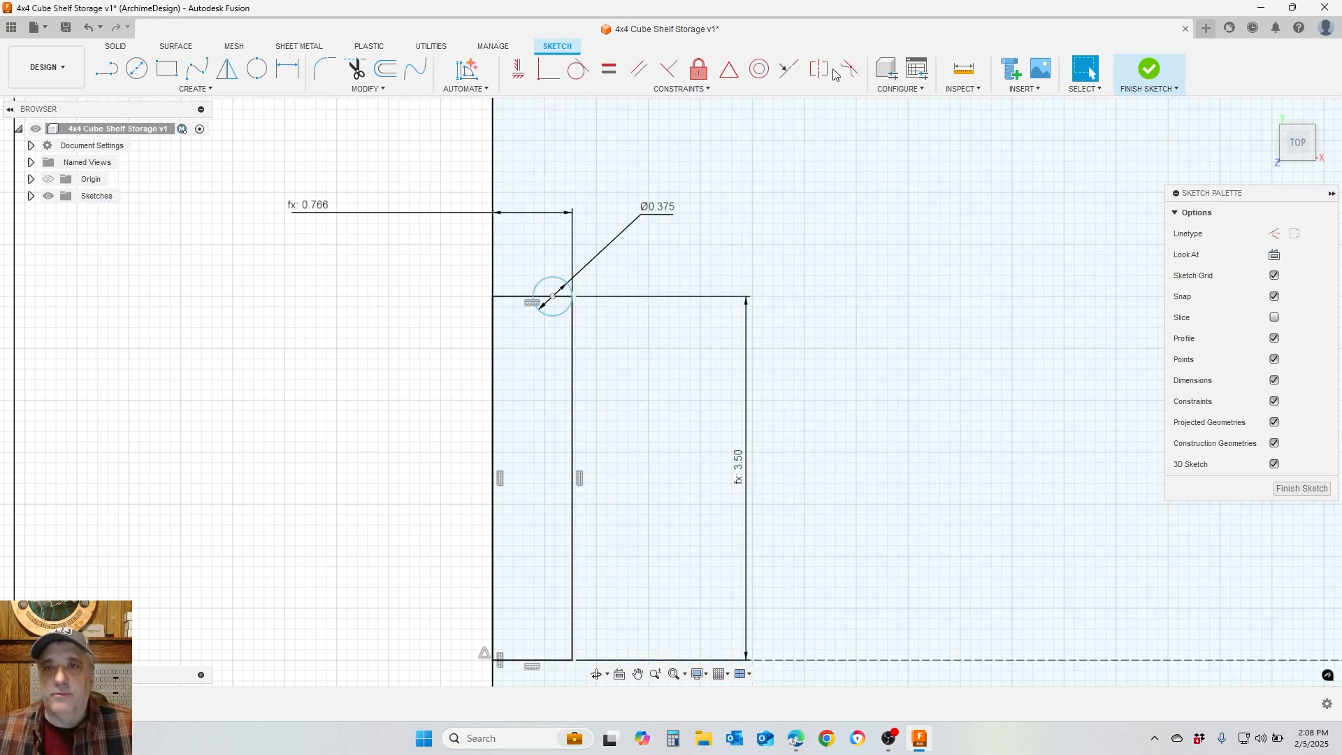
pyautogui.click(782, 72)
pyautogui.click(553, 297)
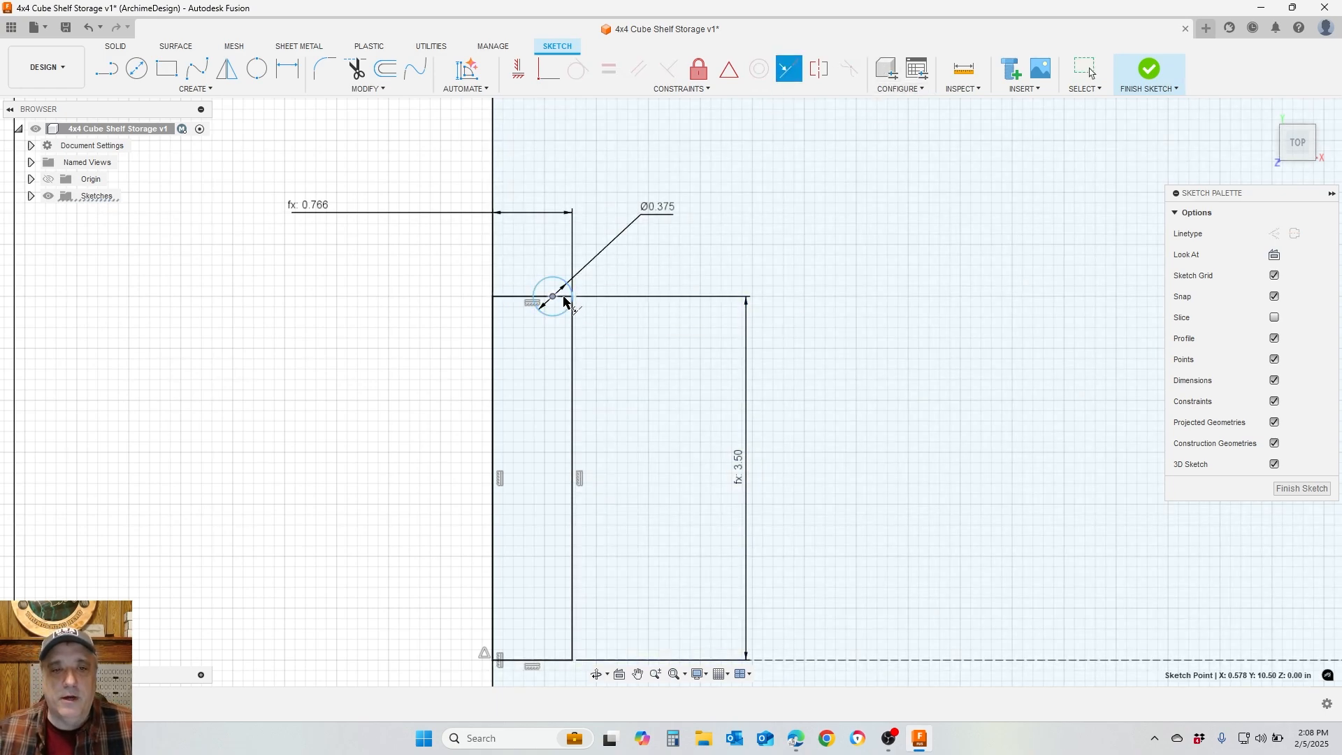
pyautogui.click(572, 297)
pyautogui.press('Escape')
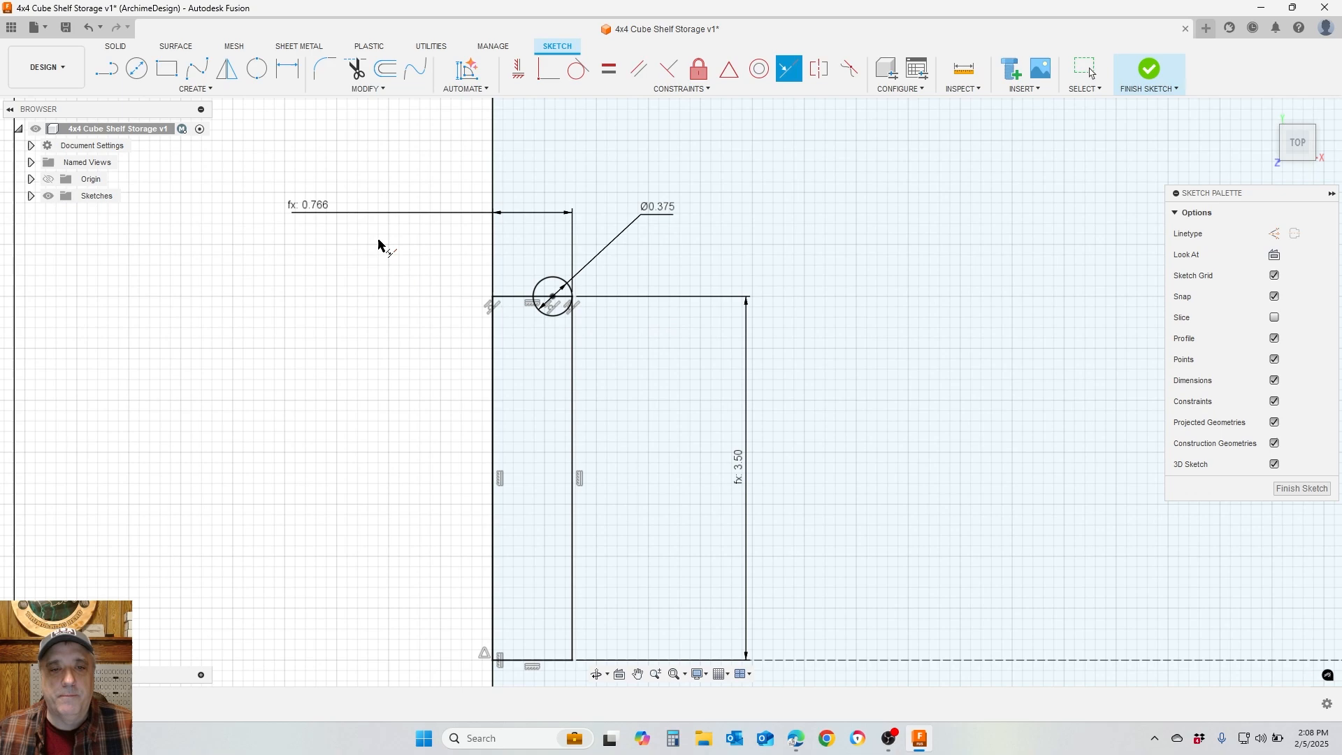
# Mirror the relief circle, the notch's upper edge and its inner vertical edge across the notch rectangle's lower edge on the board's centerline
pyautogui.scroll(-2, 735, 293)
pyautogui.scroll(-2, 732, 259)
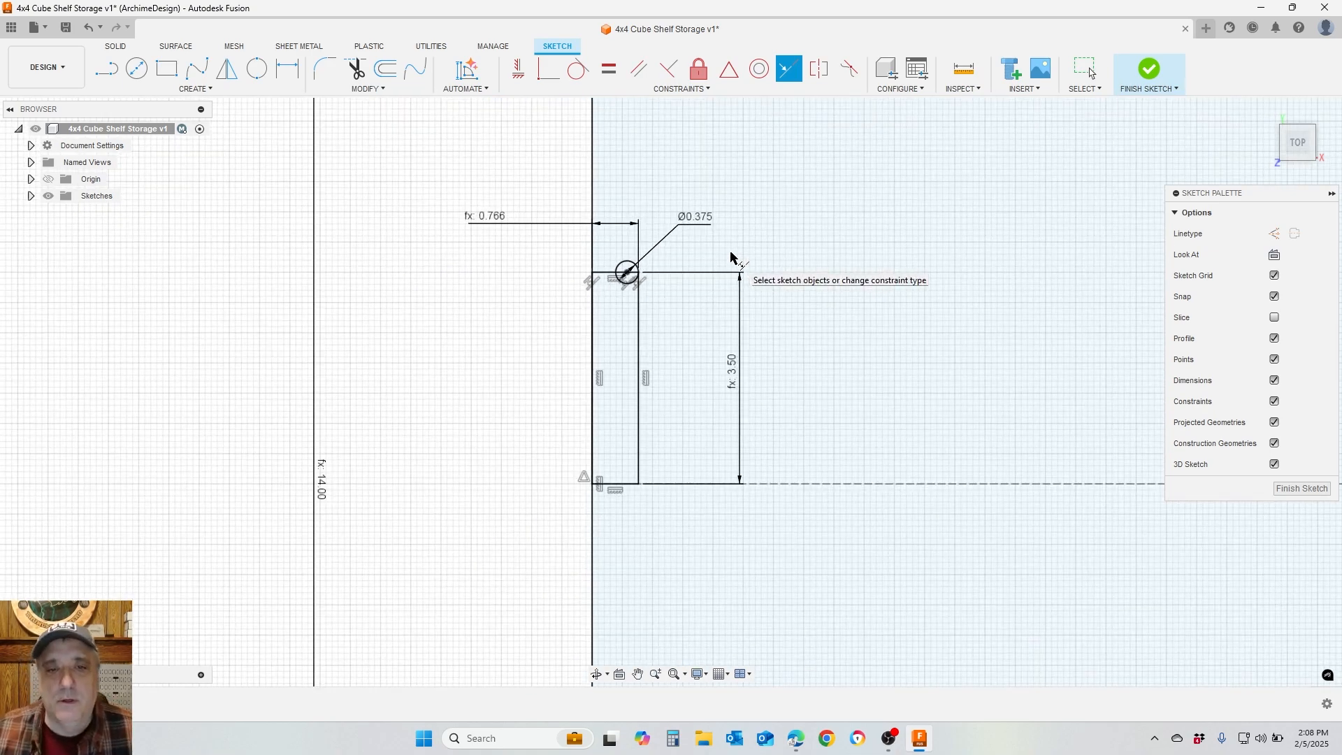
pyautogui.scroll(1, 525, 231)
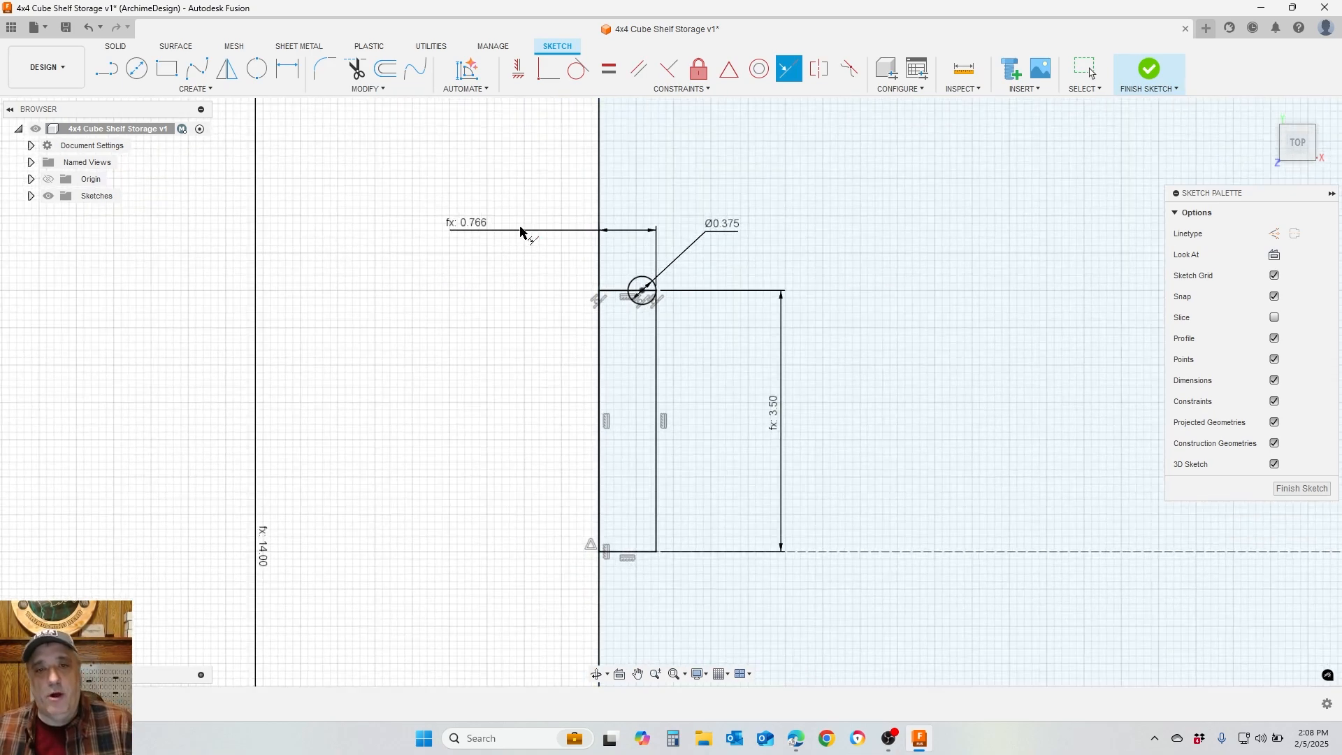
pyautogui.scroll(-4, 494, 249)
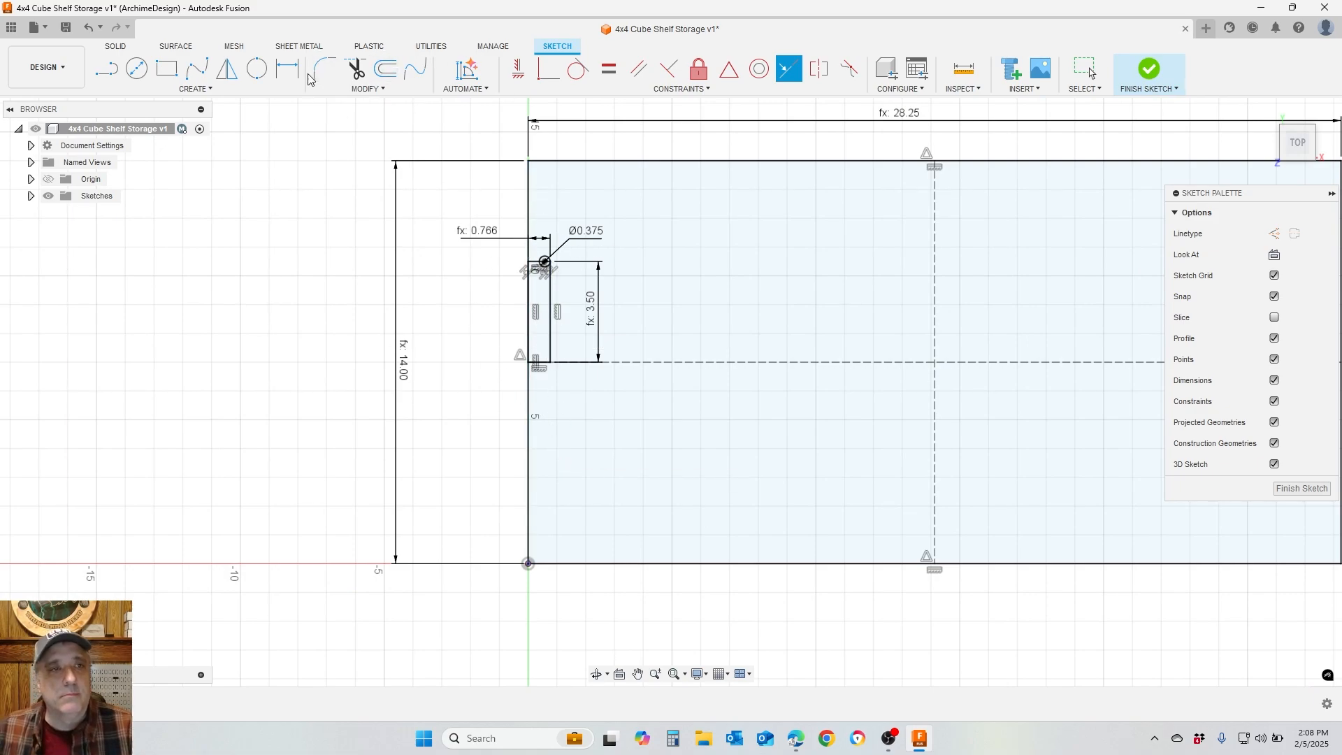
pyautogui.click(225, 70)
pyautogui.scroll(4, 537, 191)
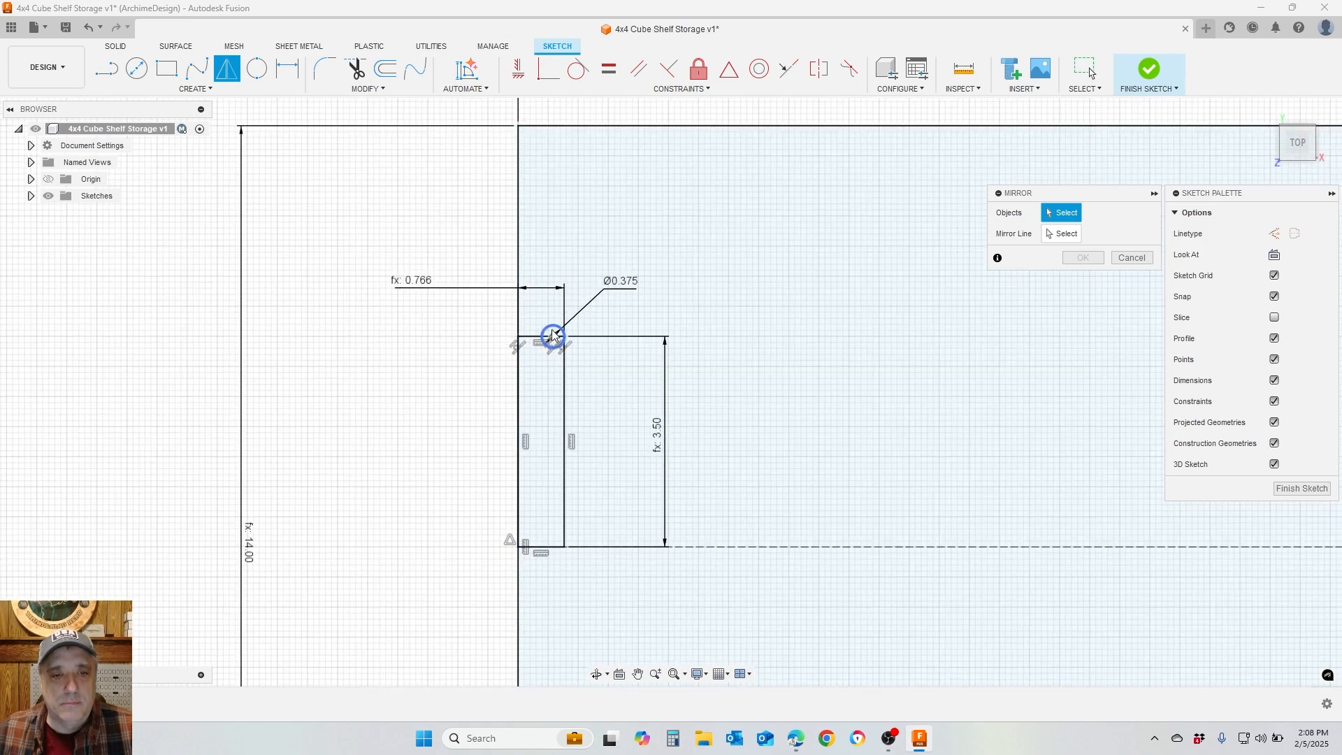
pyautogui.click(539, 341)
pyautogui.click(538, 347)
pyautogui.click(566, 394)
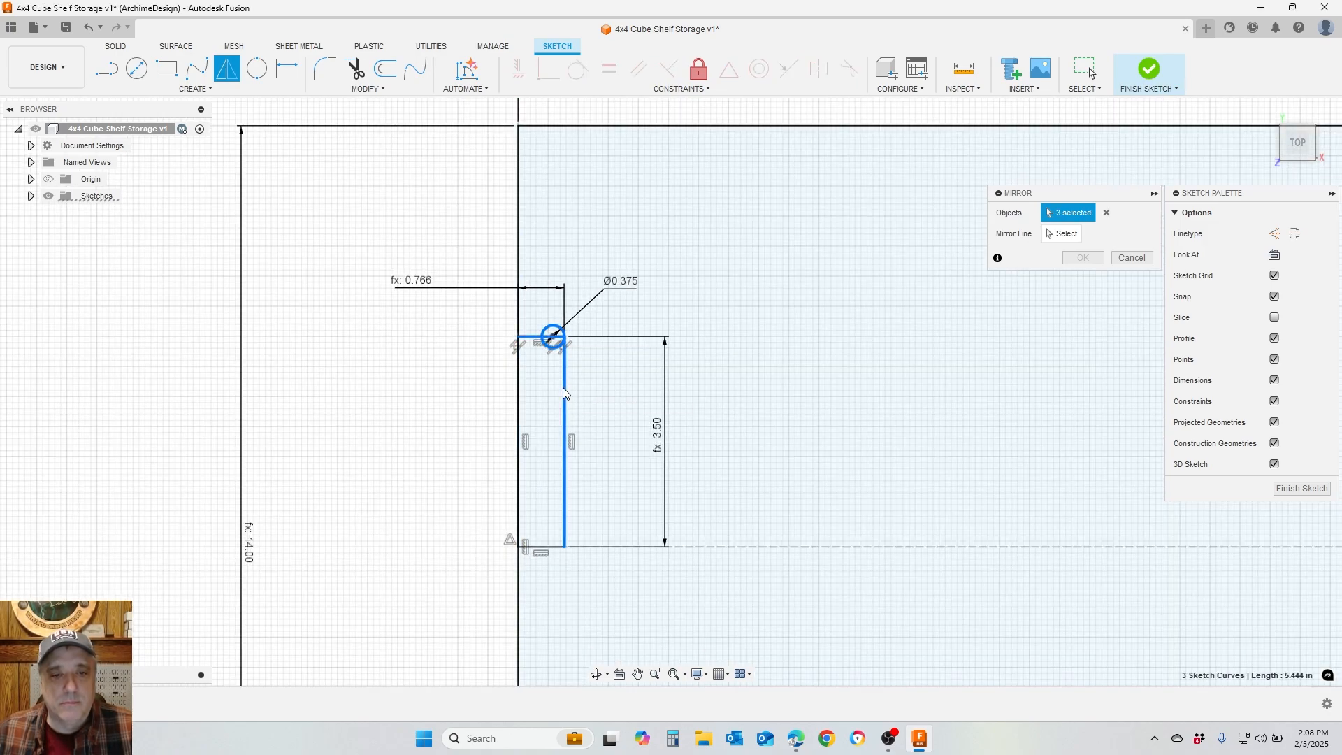
pyautogui.click(1063, 236)
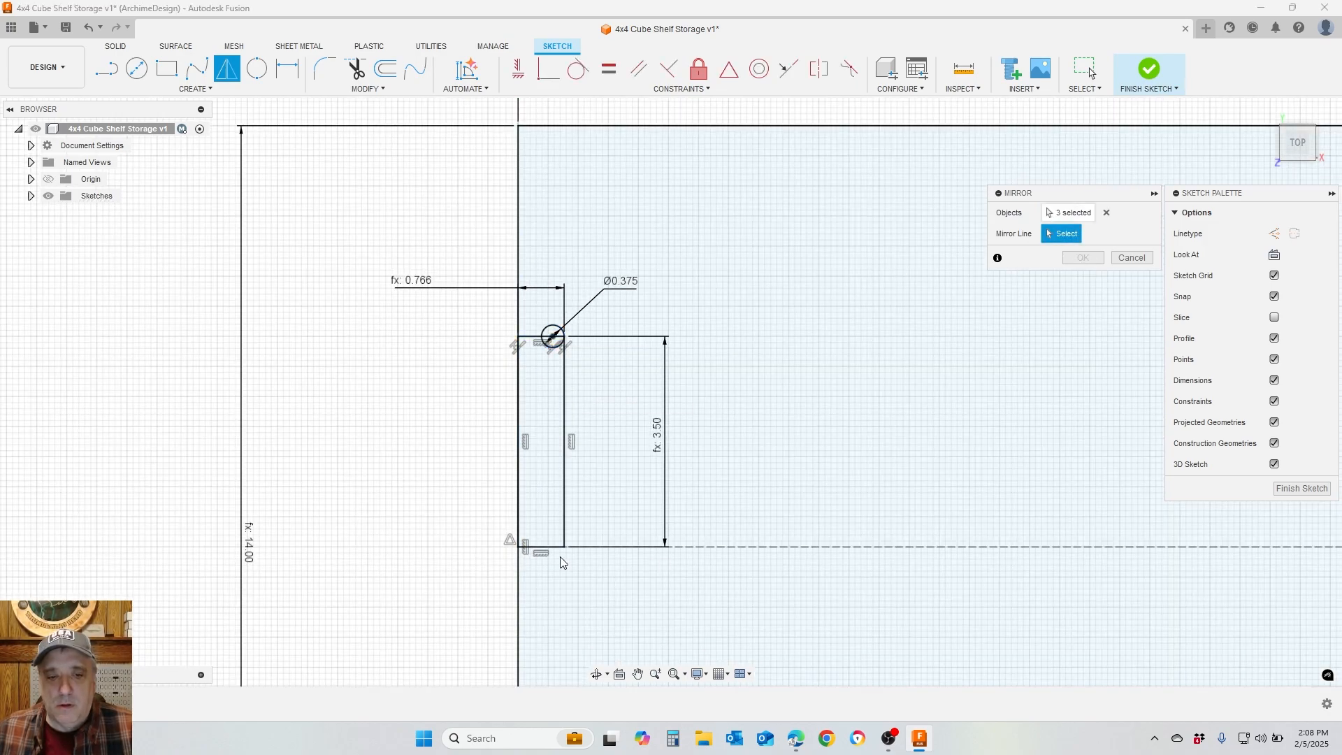
pyautogui.click(544, 551)
pyautogui.click(1083, 257)
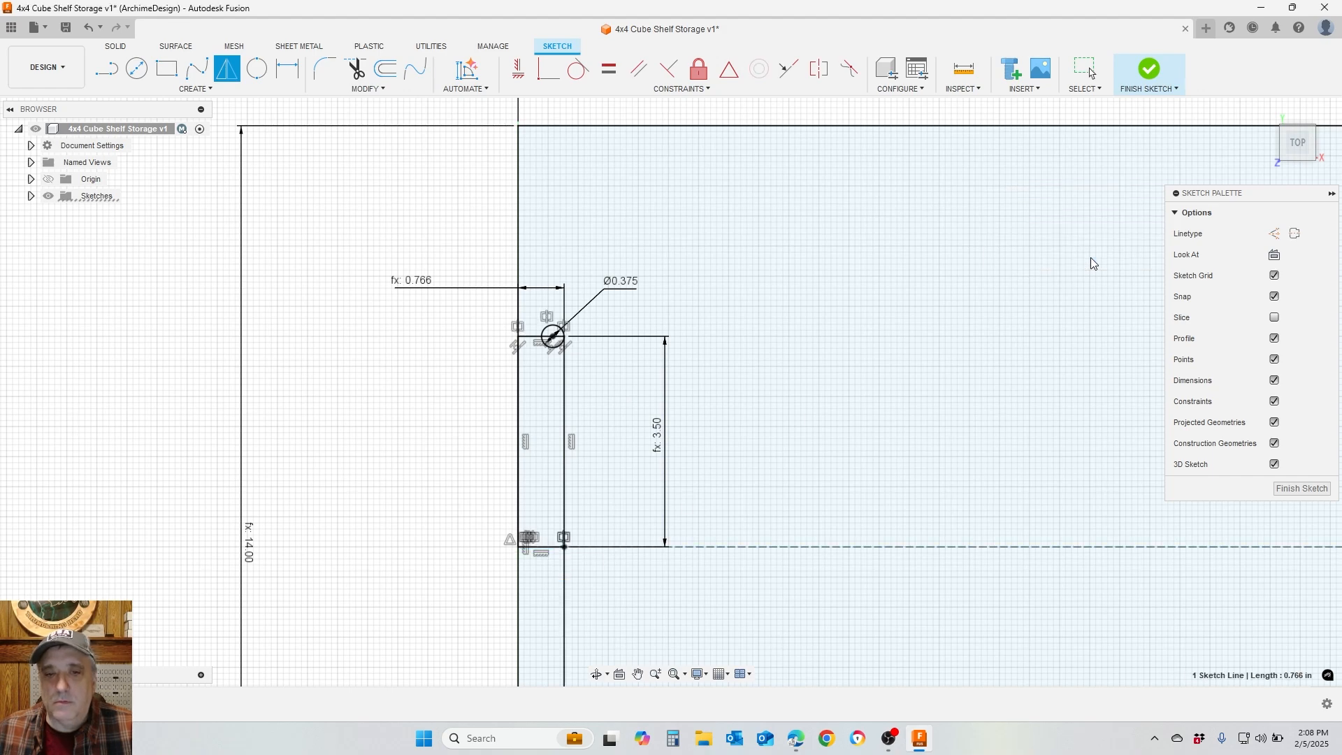
# Mirror all six notch curves, including both relief circles, across the board's vertical centerline to notch the opposite end
pyautogui.rightClick(779, 254)
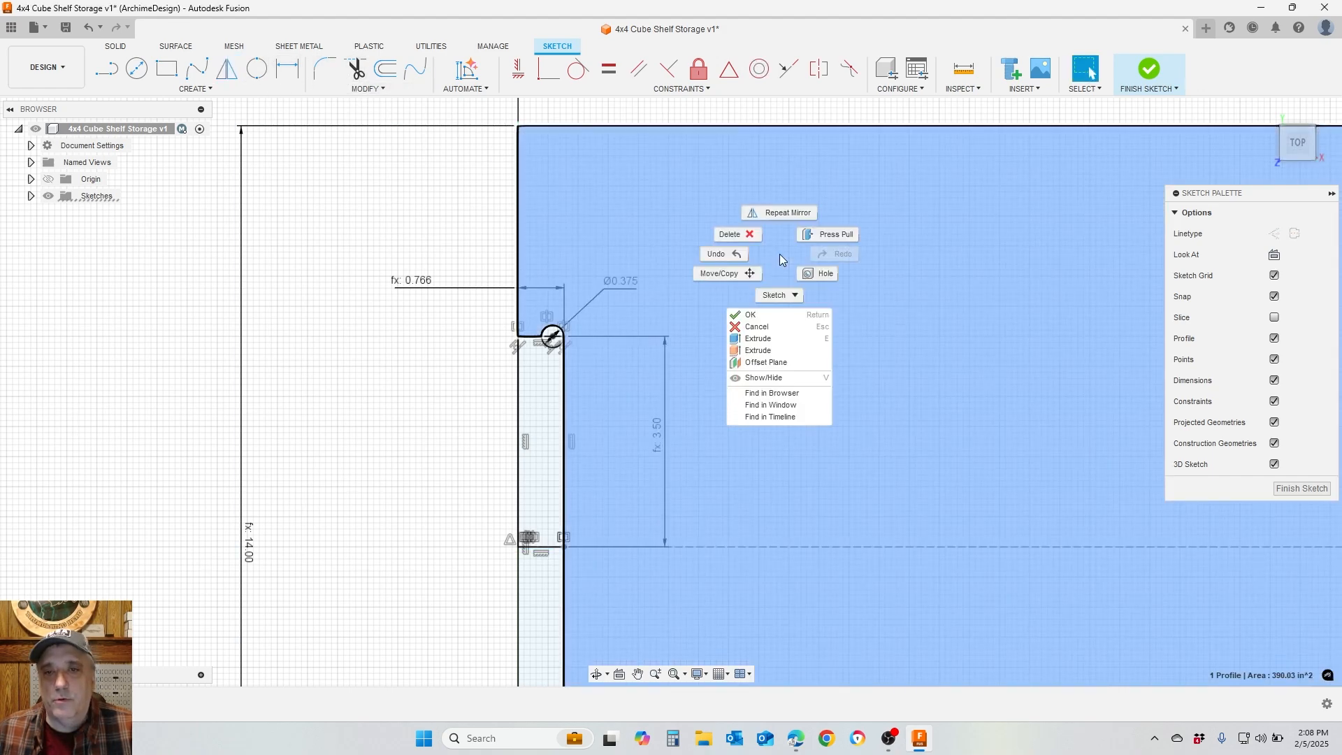
pyautogui.click(772, 215)
pyautogui.click(562, 331)
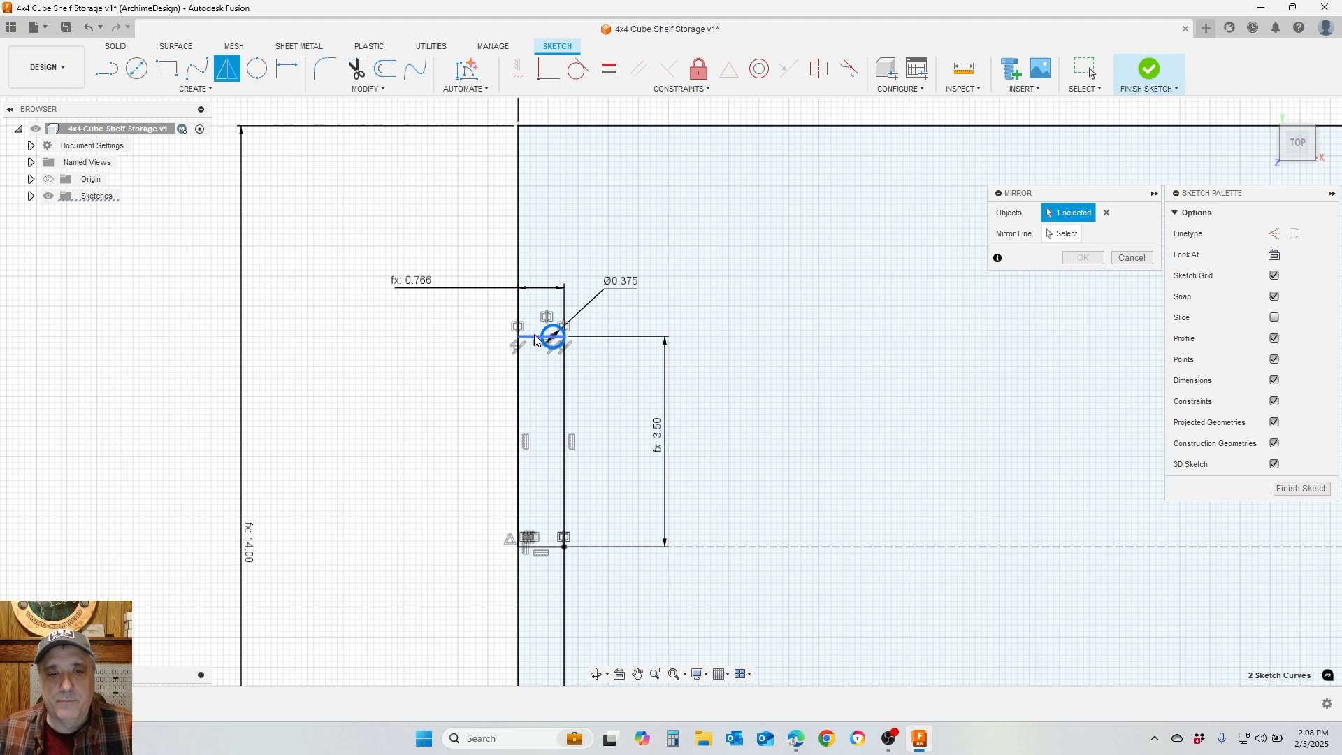
pyautogui.click(565, 381)
pyautogui.click(564, 376)
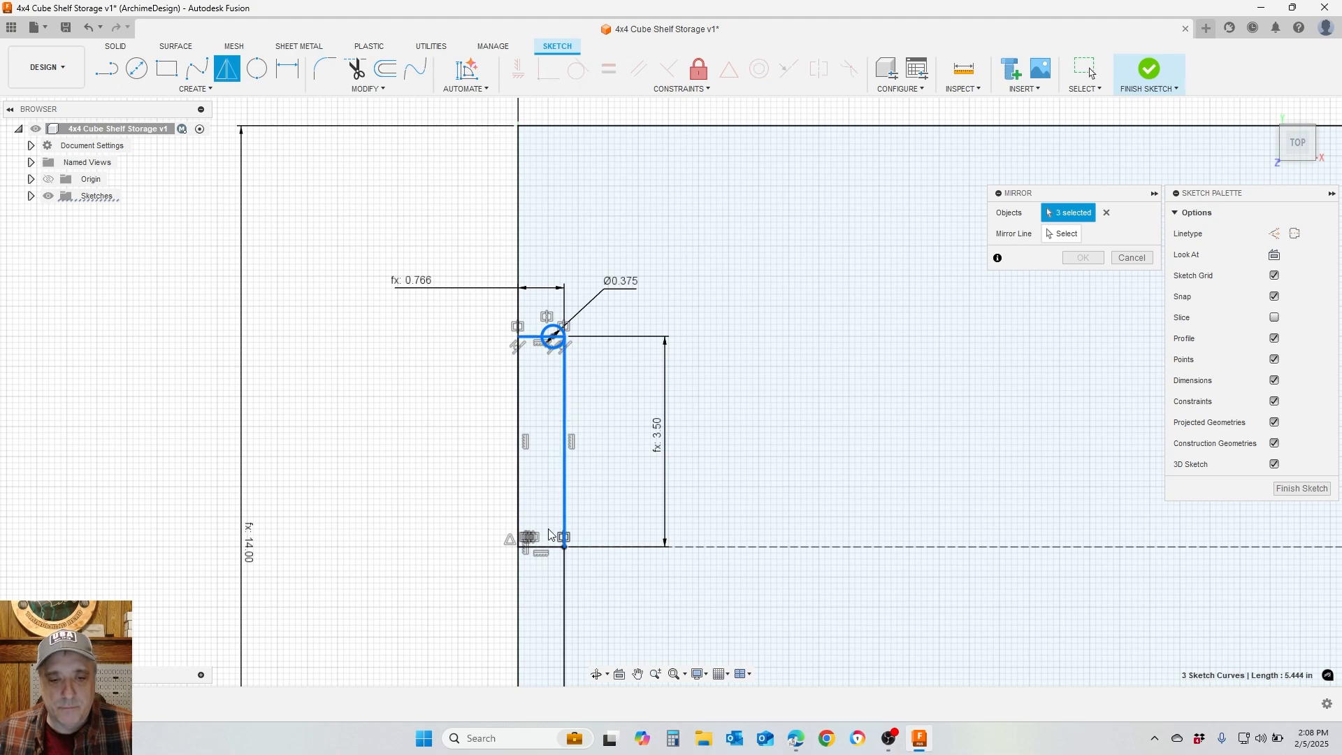
pyautogui.click(564, 578)
pyautogui.scroll(-4, 559, 465)
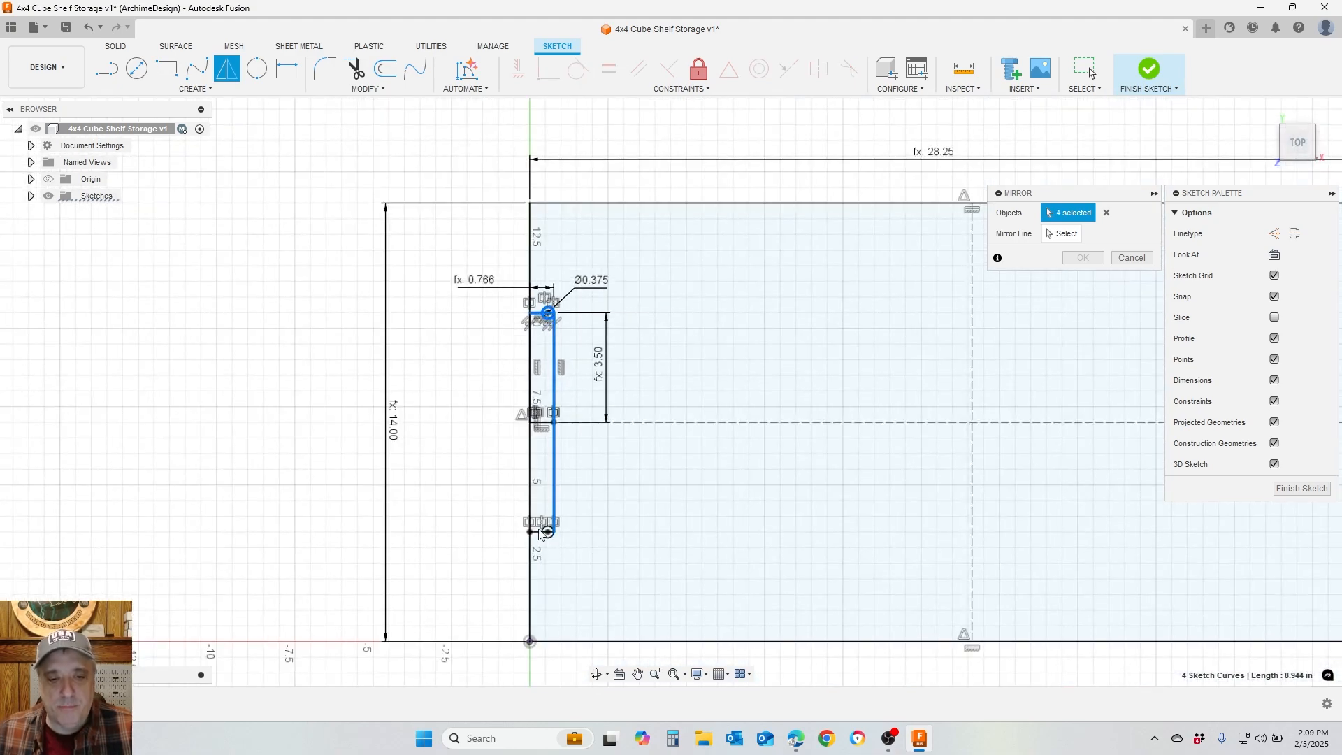
pyautogui.scroll(5, 542, 541)
pyautogui.click(557, 525)
pyautogui.click(526, 512)
pyautogui.scroll(-5, 525, 515)
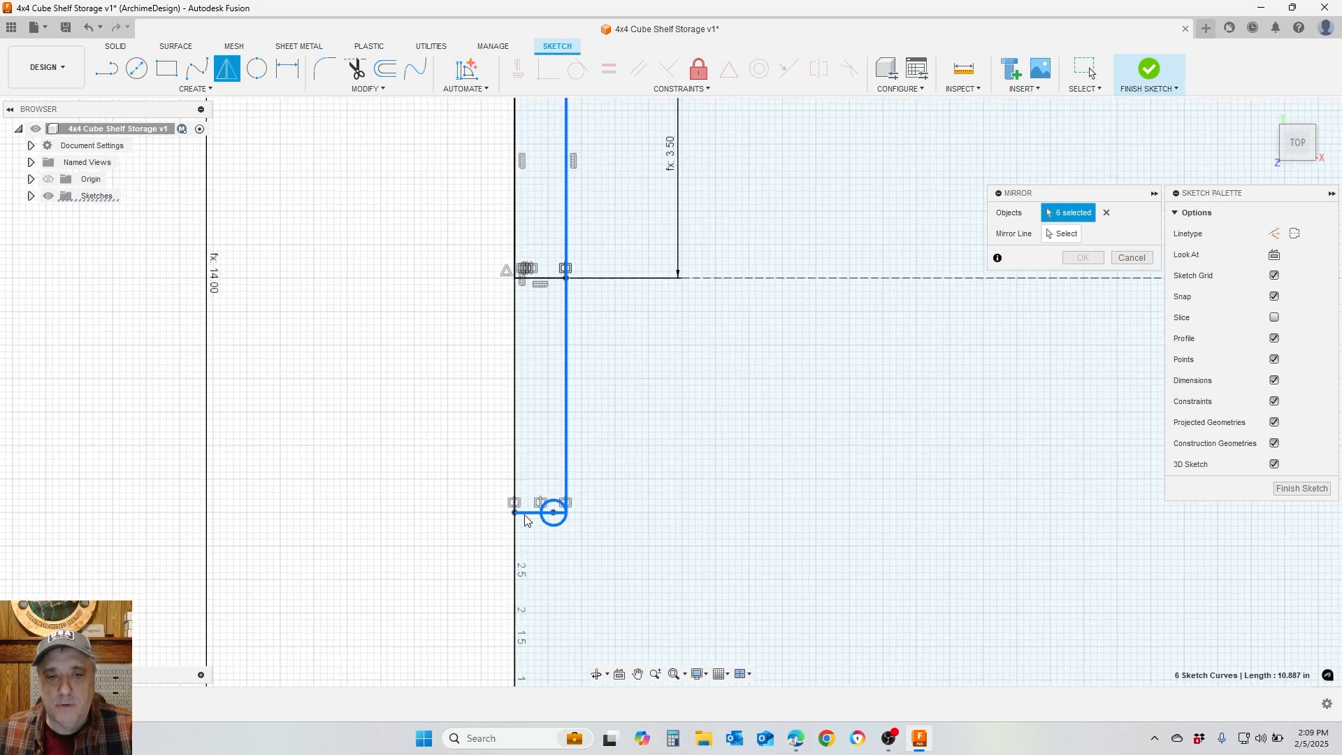
pyautogui.click(1062, 233)
pyautogui.click(853, 358)
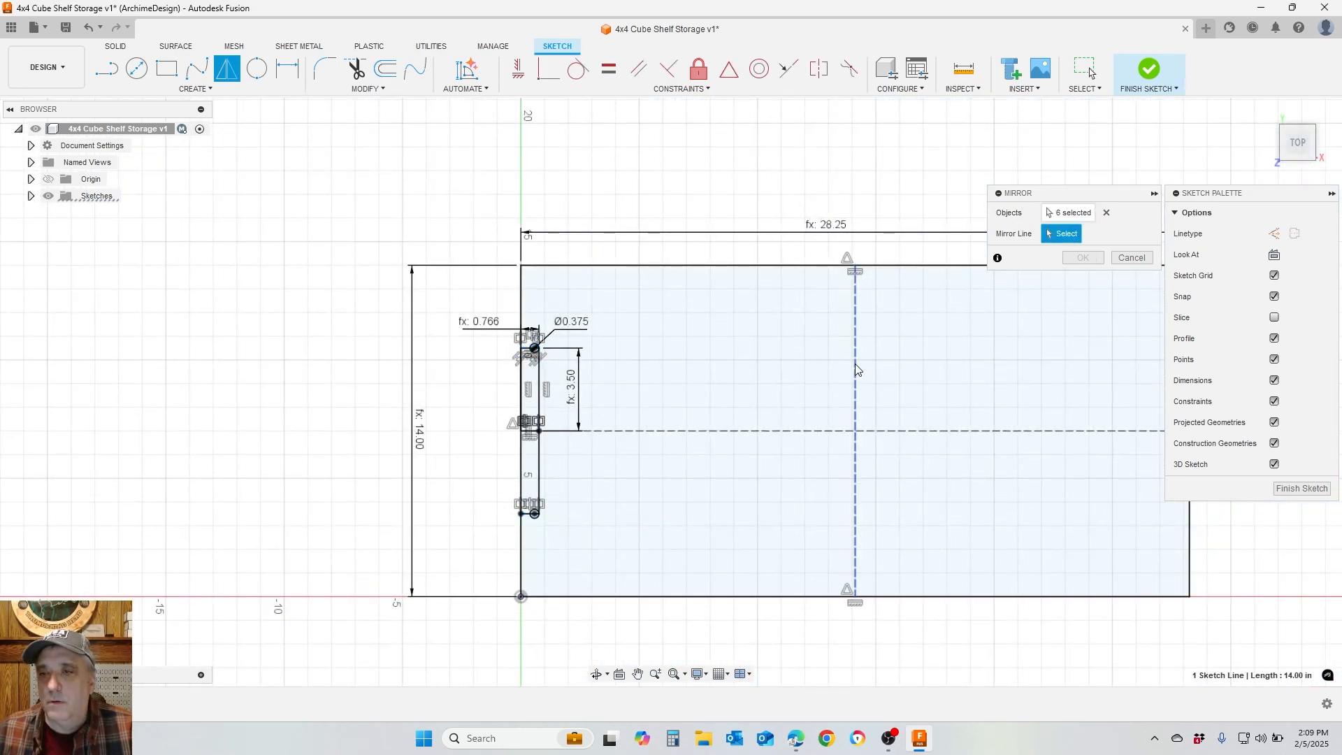
pyautogui.click(1080, 259)
pyautogui.scroll(-2, 719, 449)
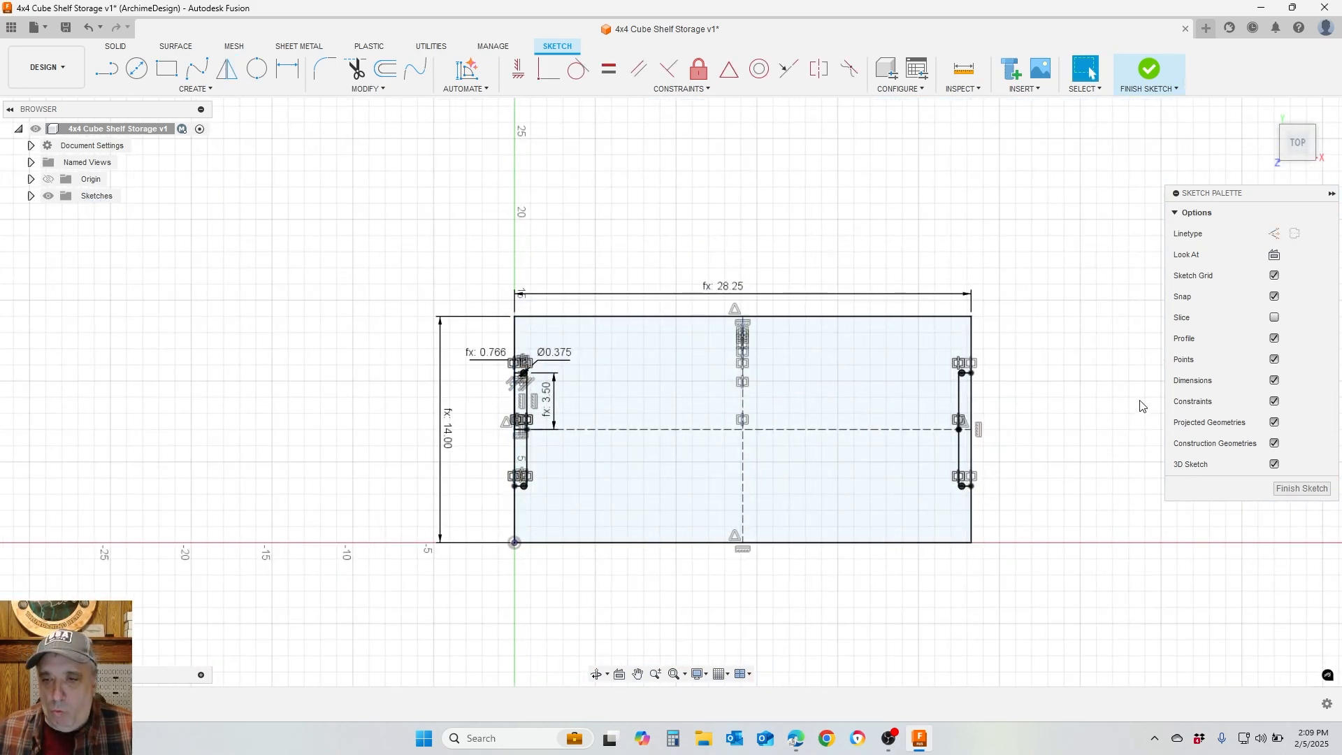
# Select the notched board profile and finish the sketch
pyautogui.click(862, 383)
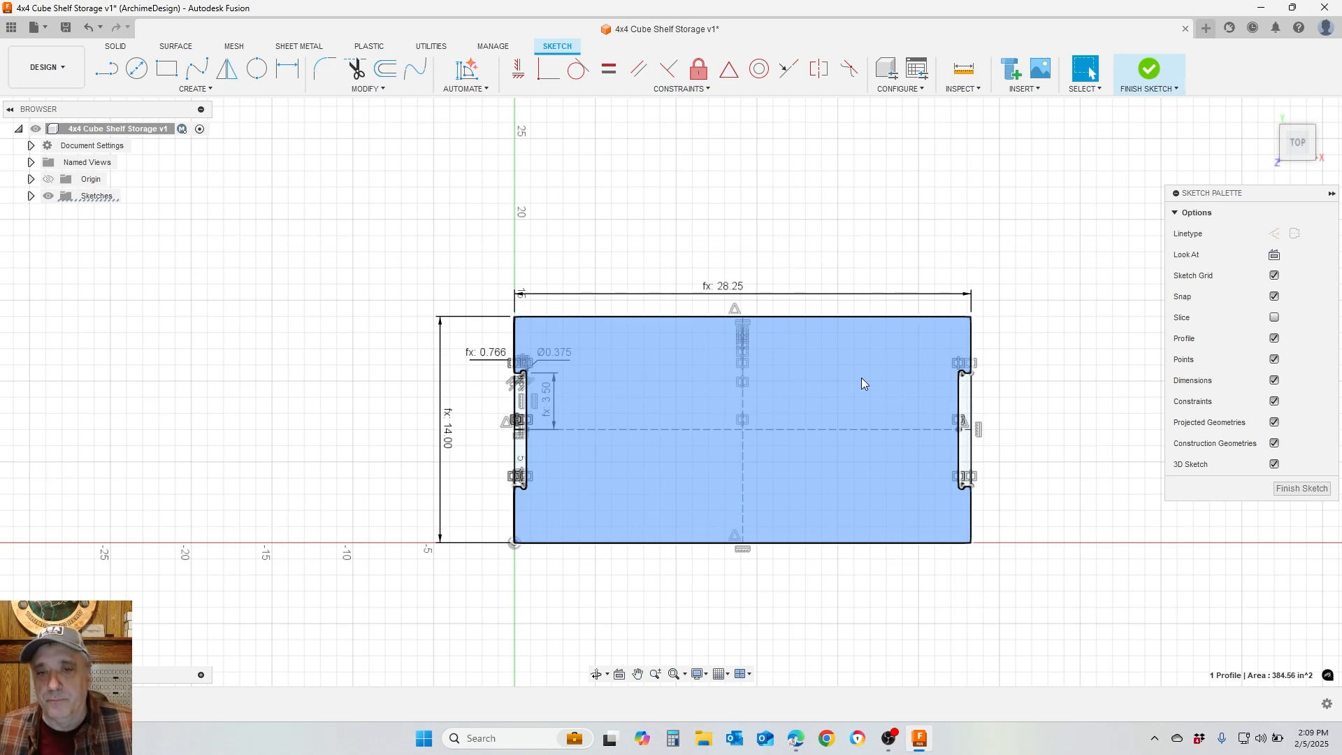
pyautogui.click(1148, 73)
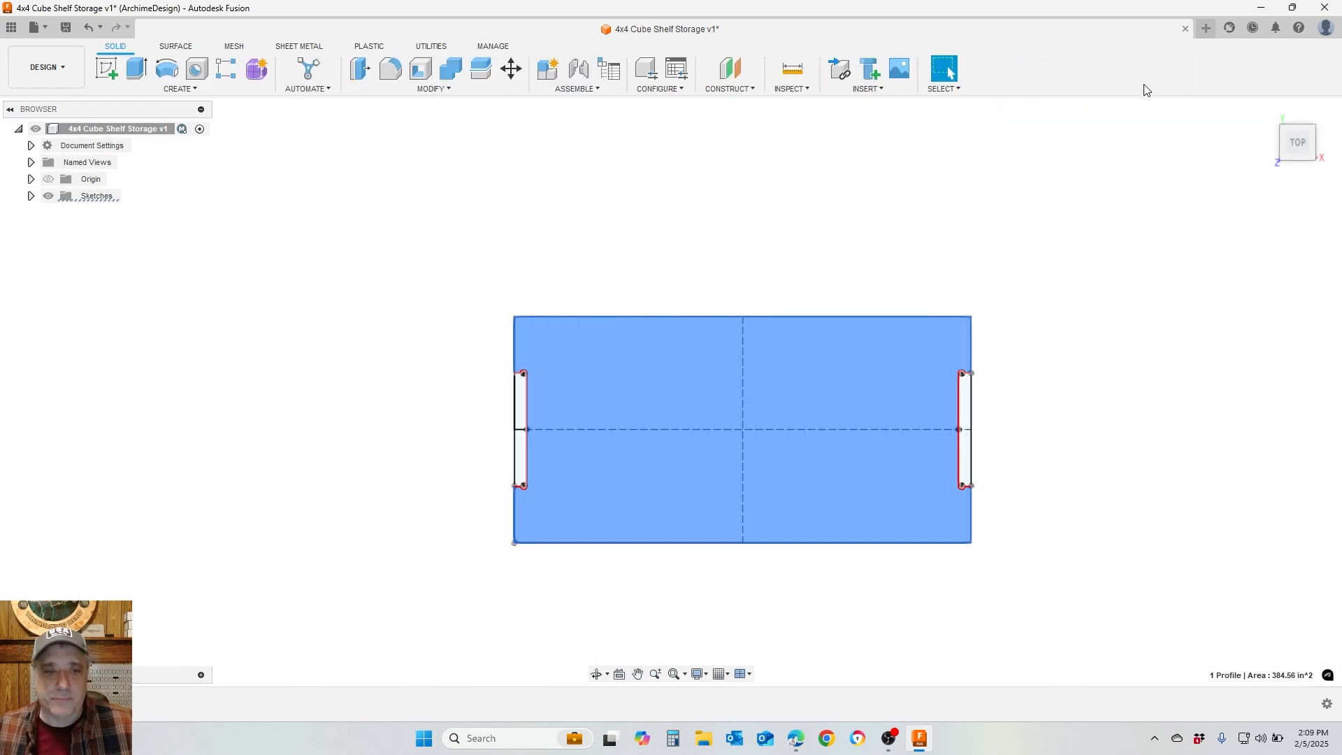
pyautogui.click(1268, 111)
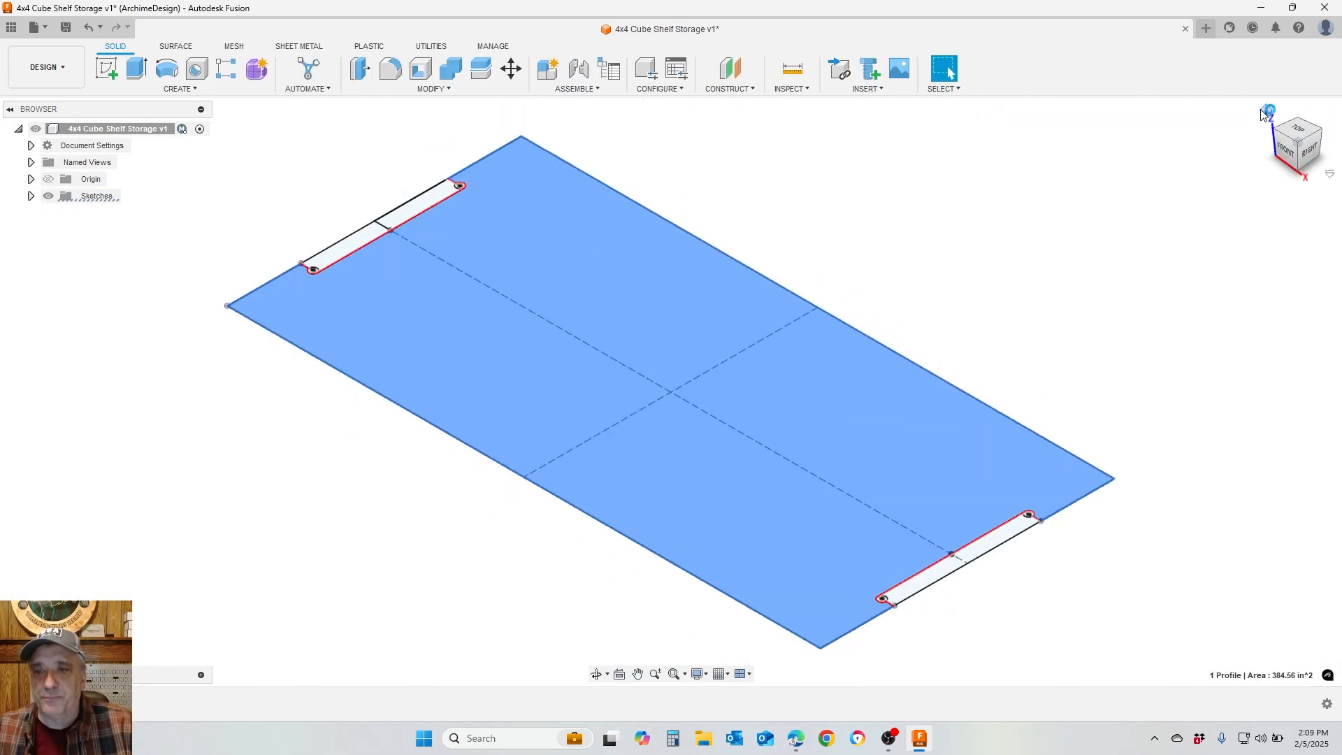
# Try extruding the notched board profile by BoardThickness as a new body, and undo the extrusion
pyautogui.click(136, 68)
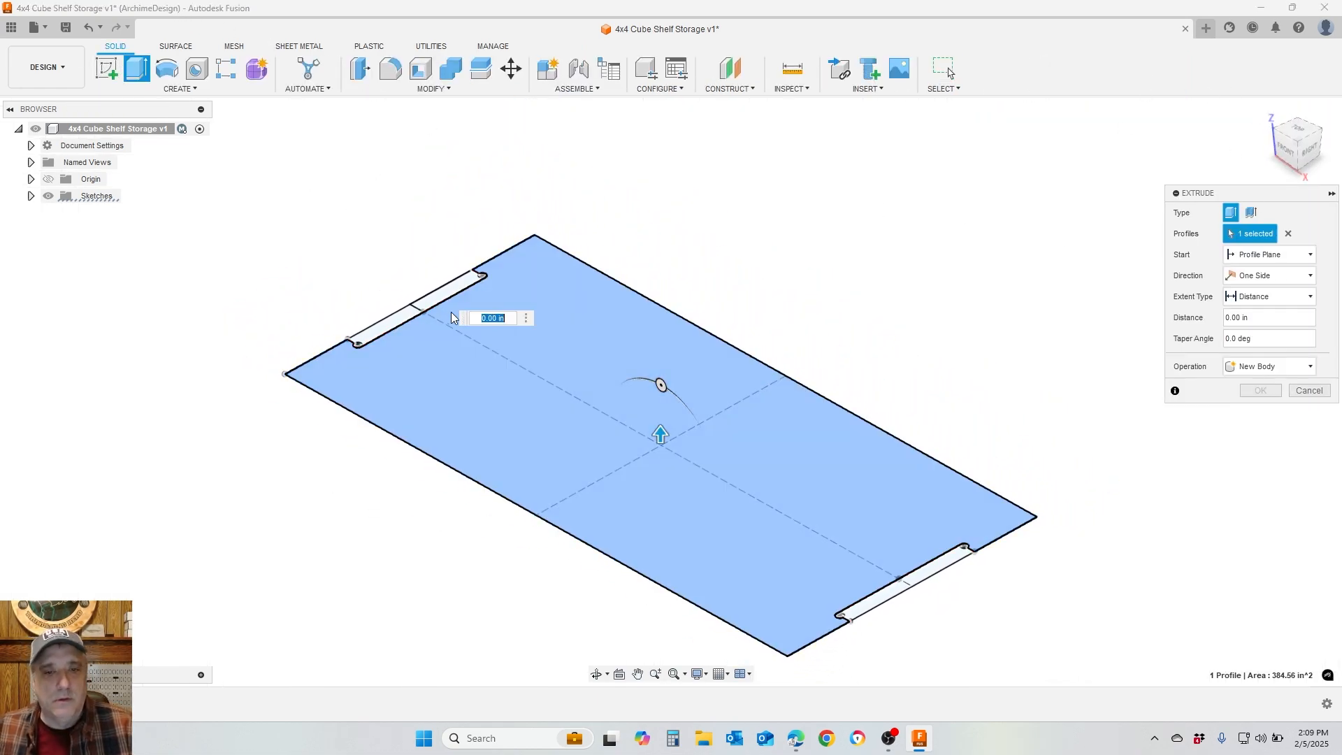
pyautogui.write('Board')
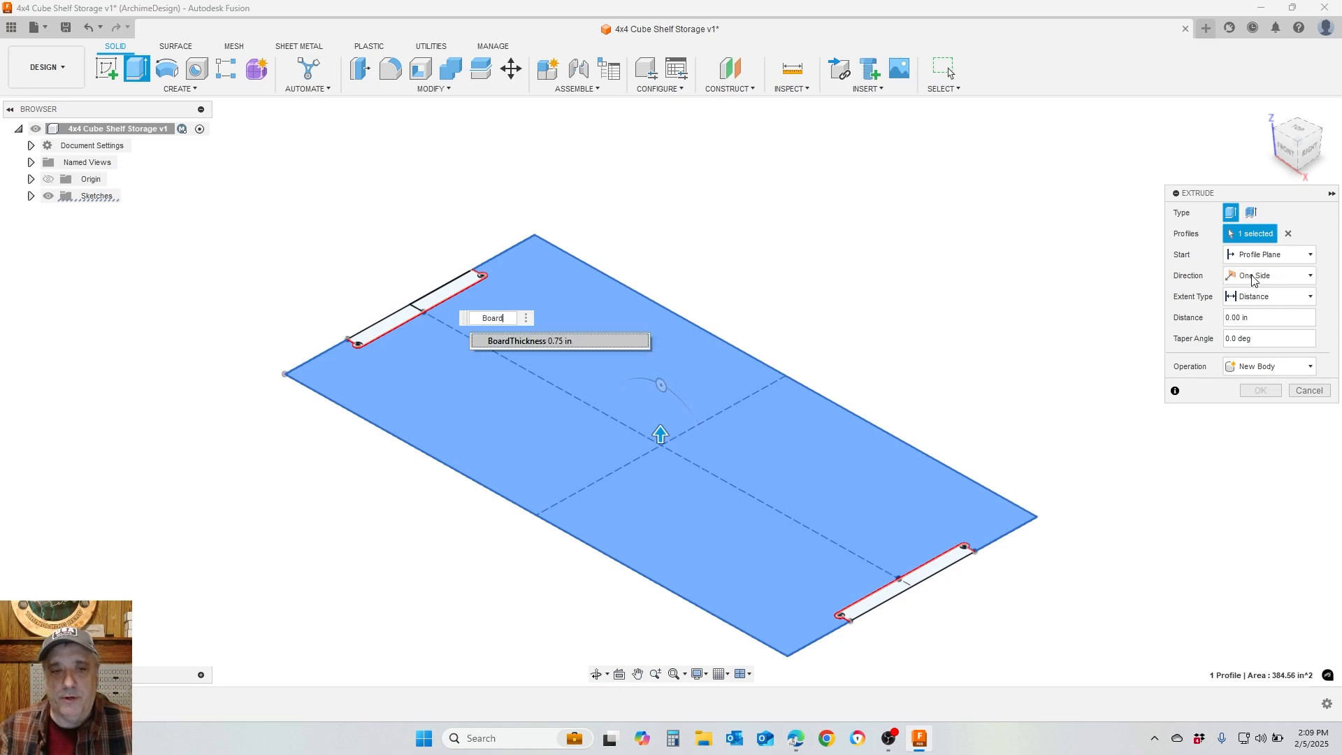
pyautogui.click(534, 340)
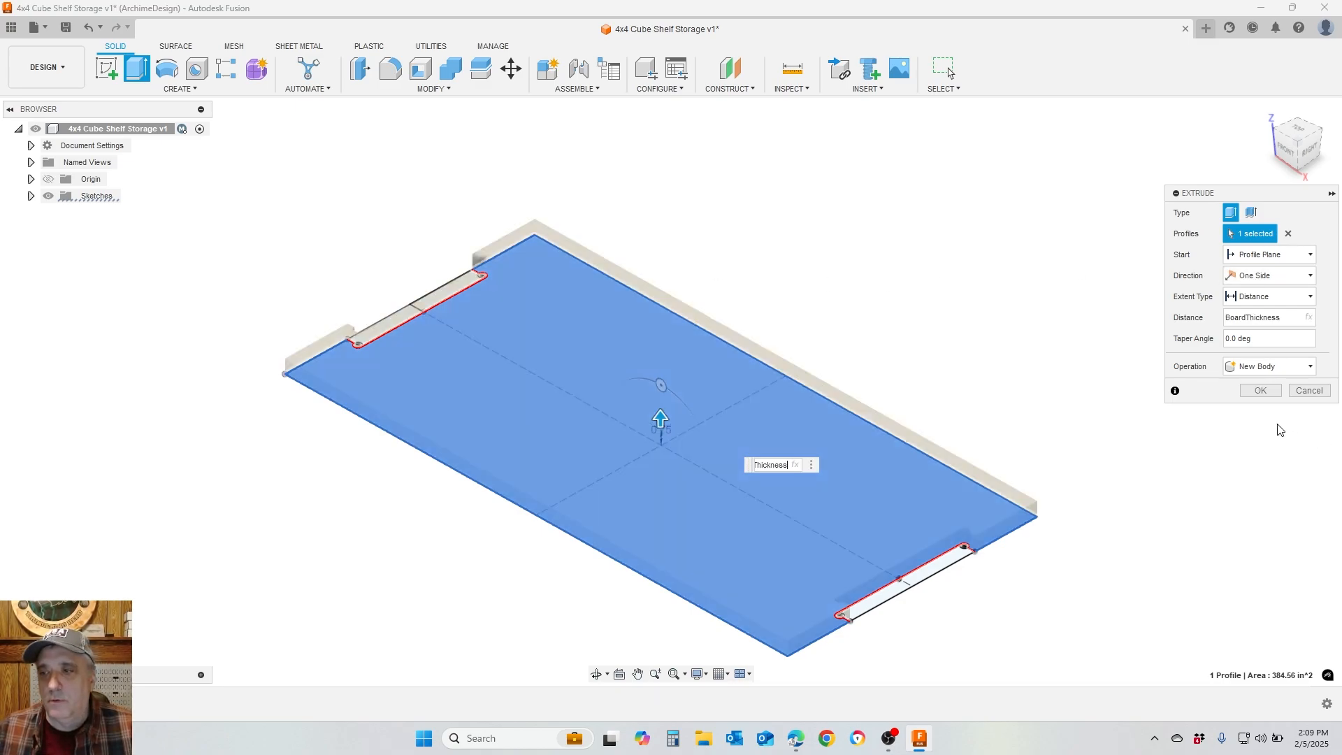
pyautogui.click(1260, 390)
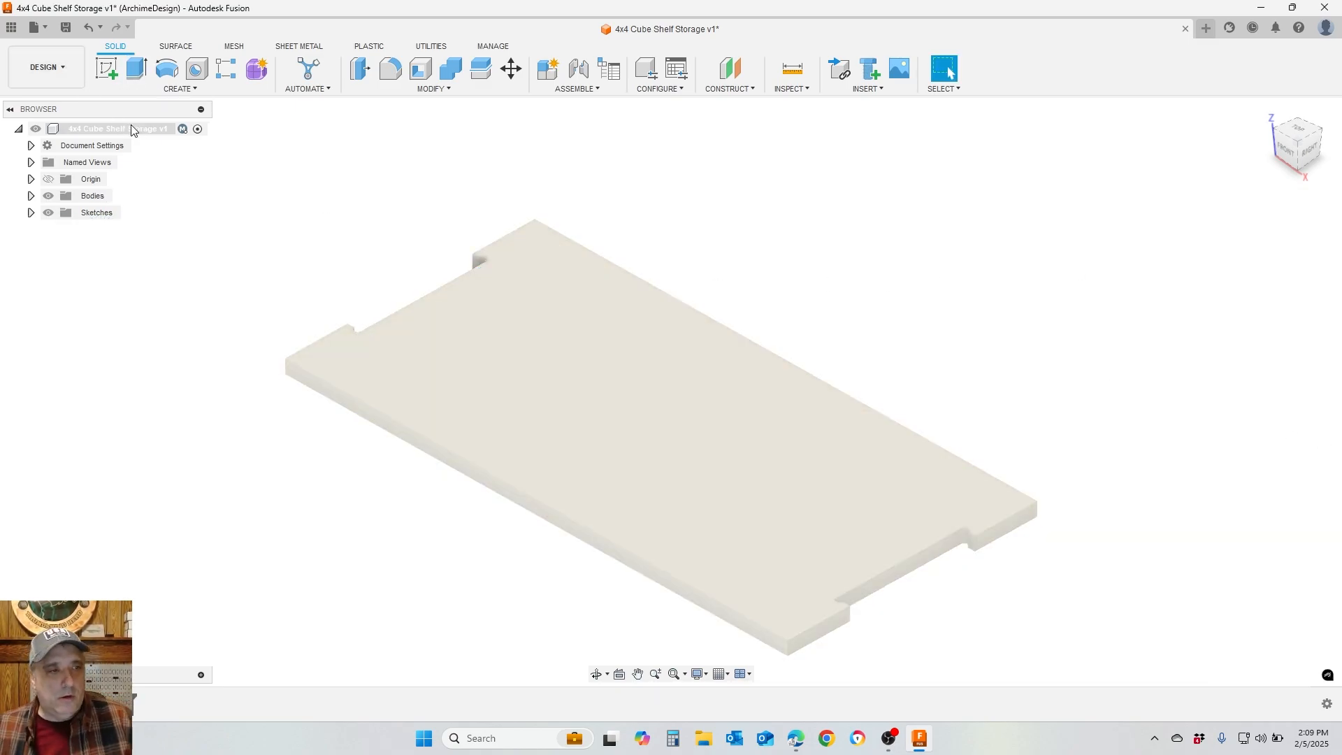
pyautogui.hotkey('ctrl', 'z')
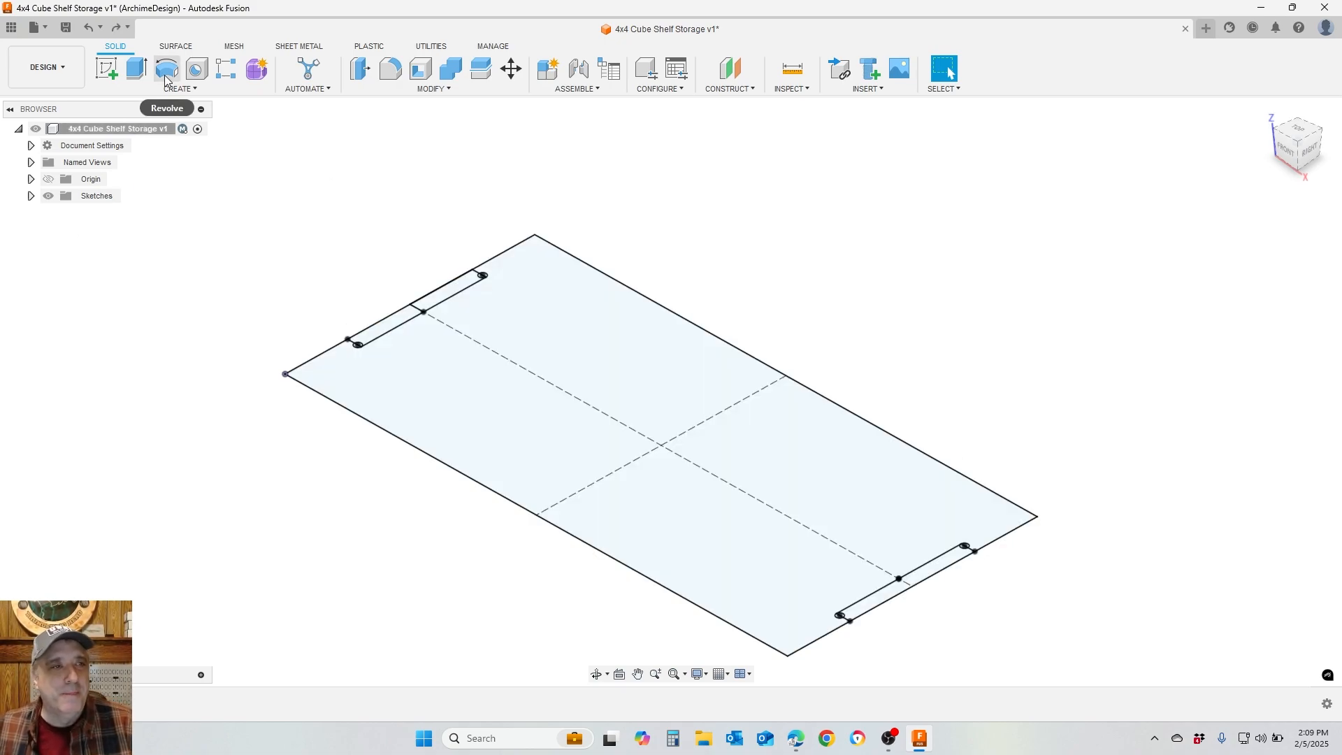
# Extrude the notched board profile by BoardThickness as a new component
pyautogui.click(129, 77)
pyautogui.click(572, 330)
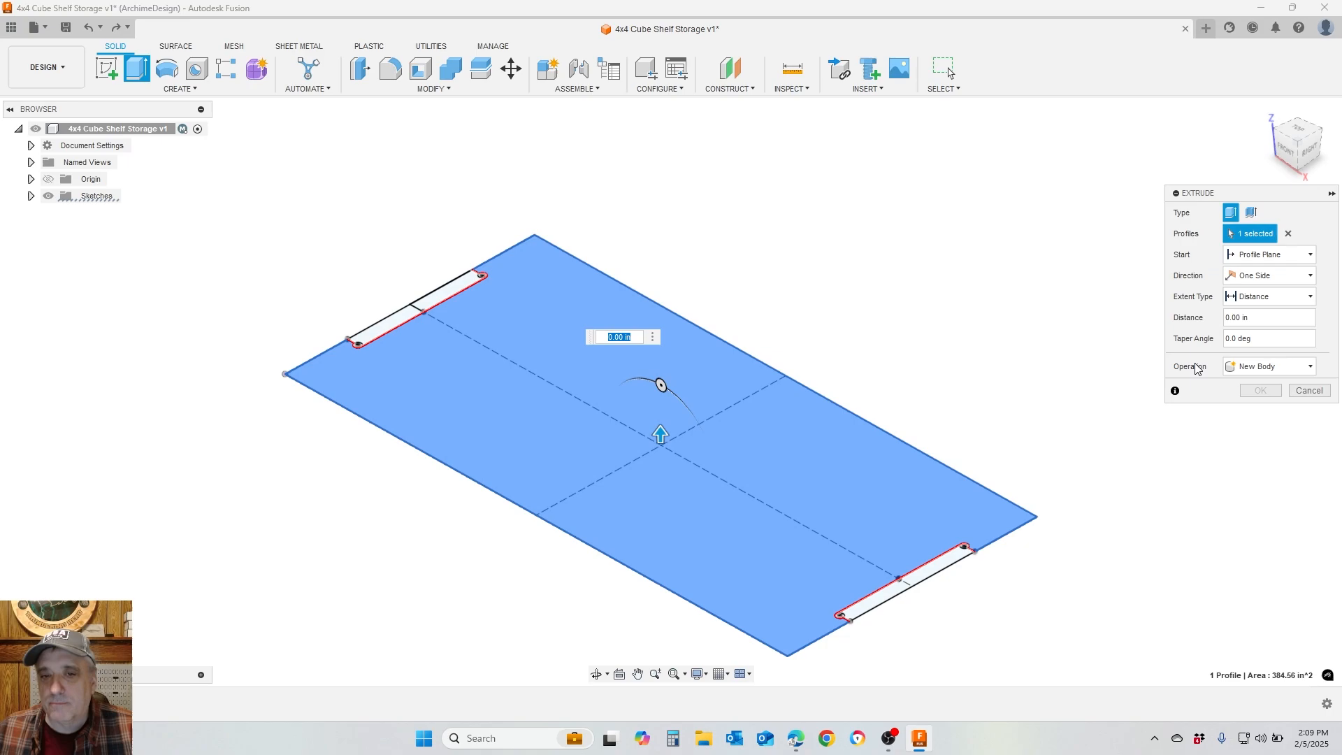
pyautogui.click(1276, 365)
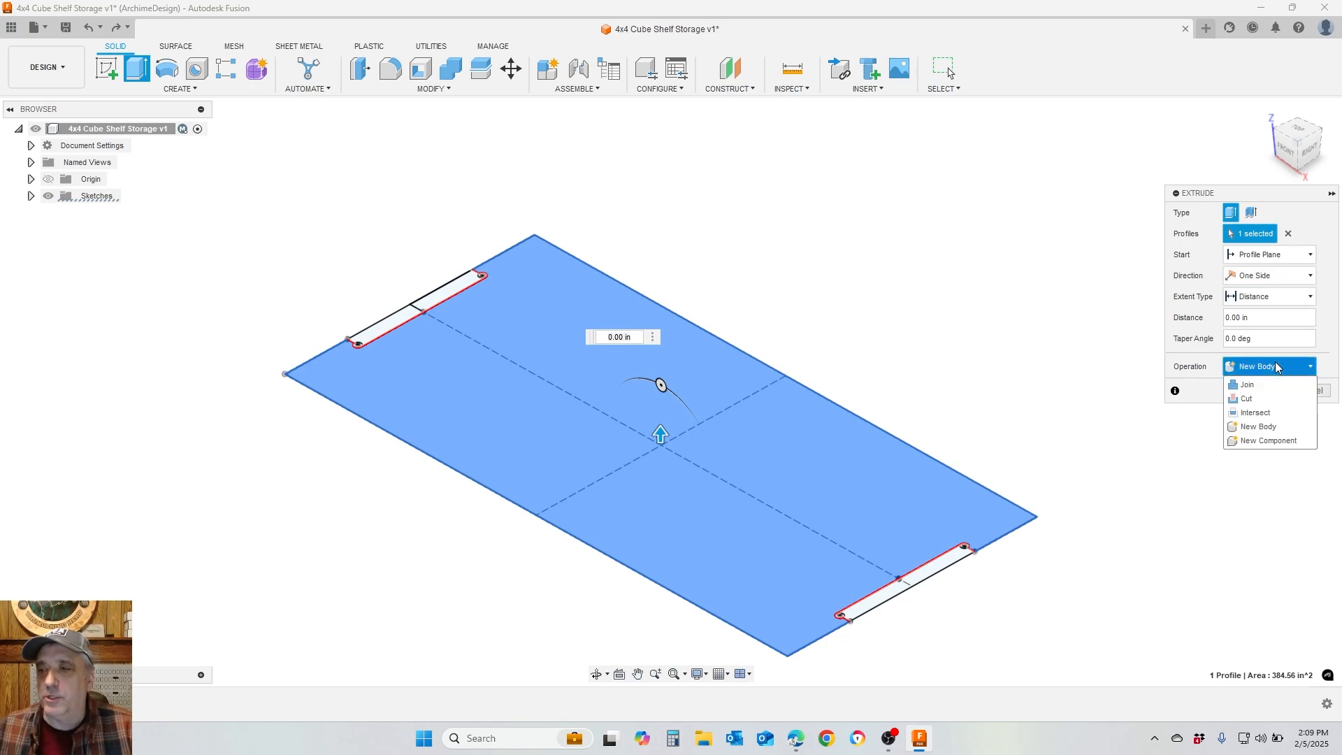
pyautogui.click(1268, 441)
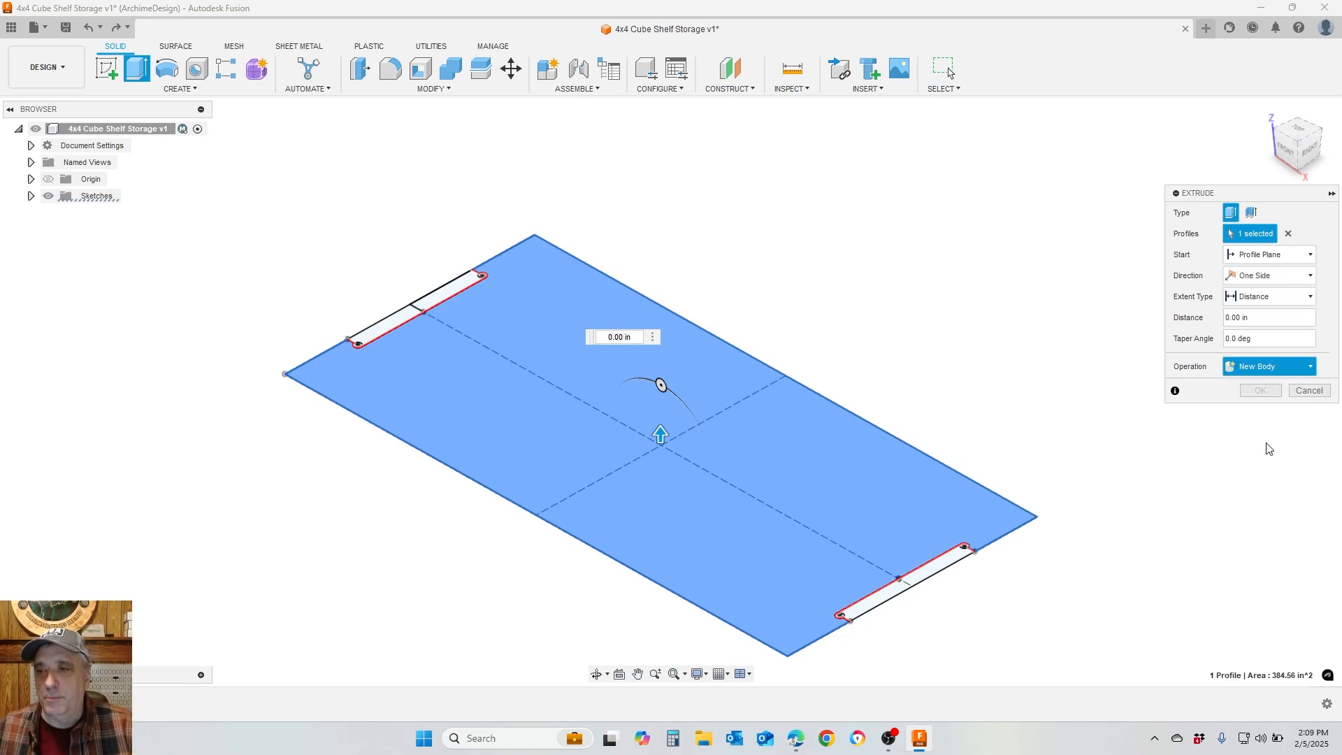
pyautogui.click(1264, 318)
pyautogui.press('BackSpace')
pyautogui.write('B')
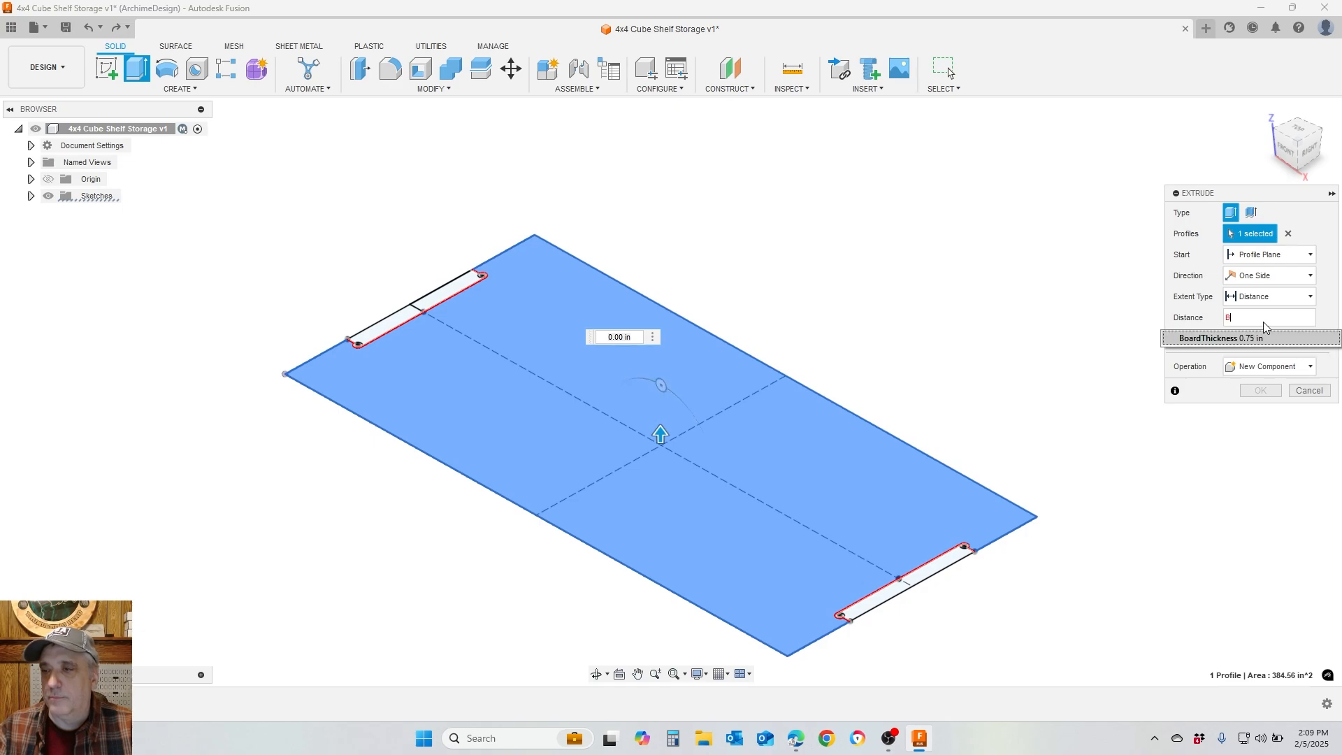
pyautogui.write('oard')
pyautogui.click(1236, 338)
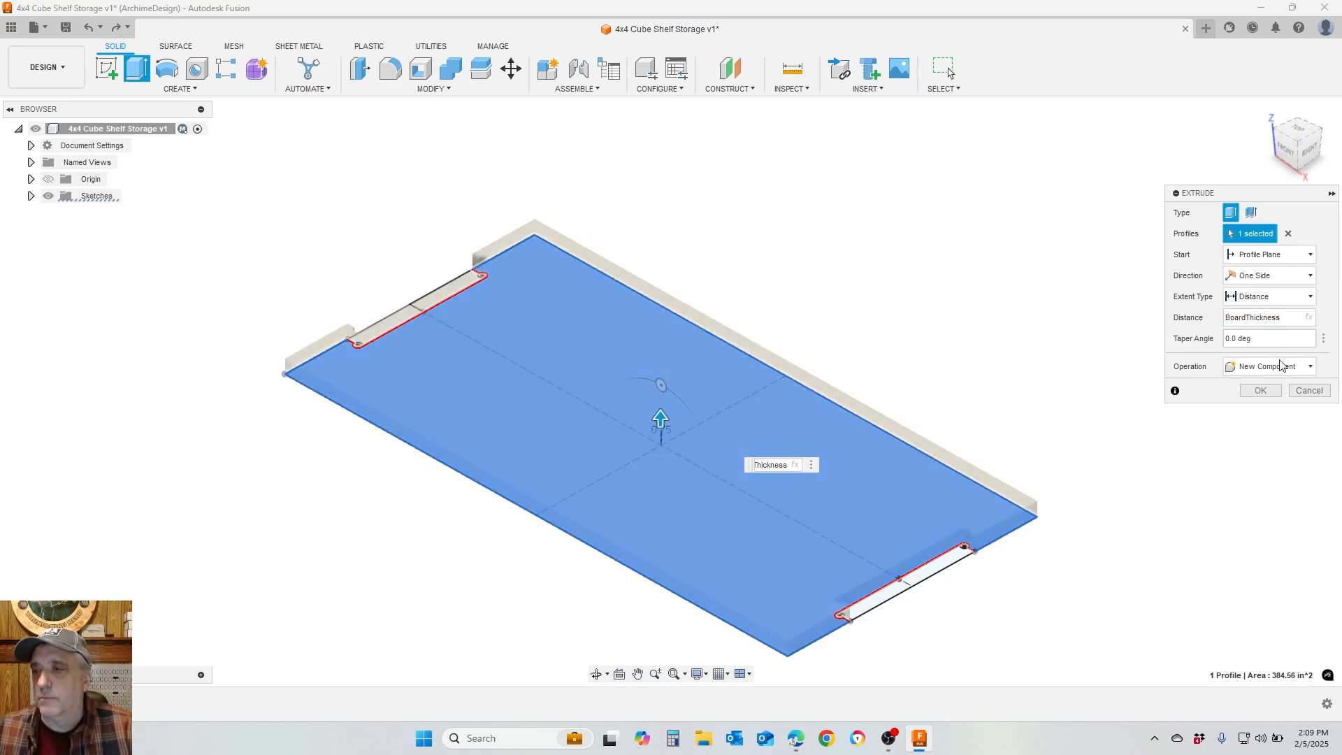
pyautogui.click(1263, 391)
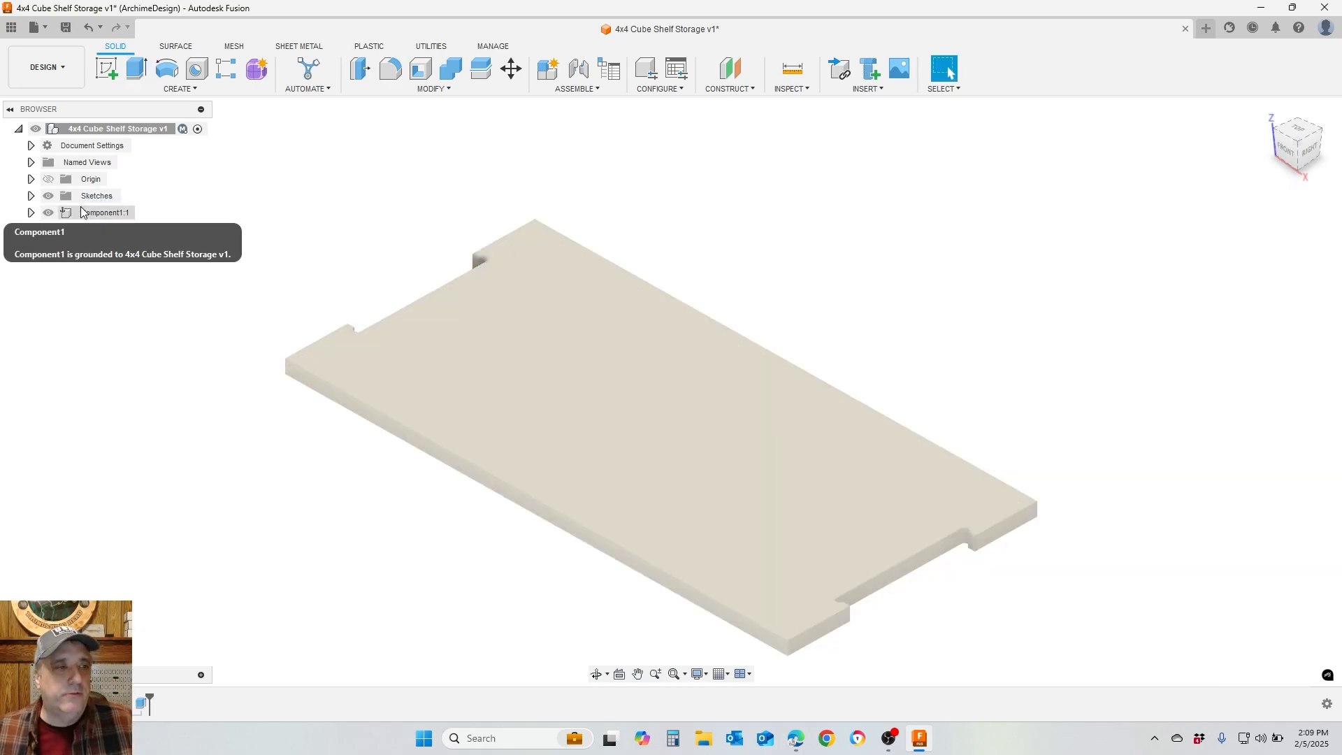
# Rename the extruded board's component to Panel A
pyautogui.click(105, 215)
pyautogui.doubleClick(104, 218)
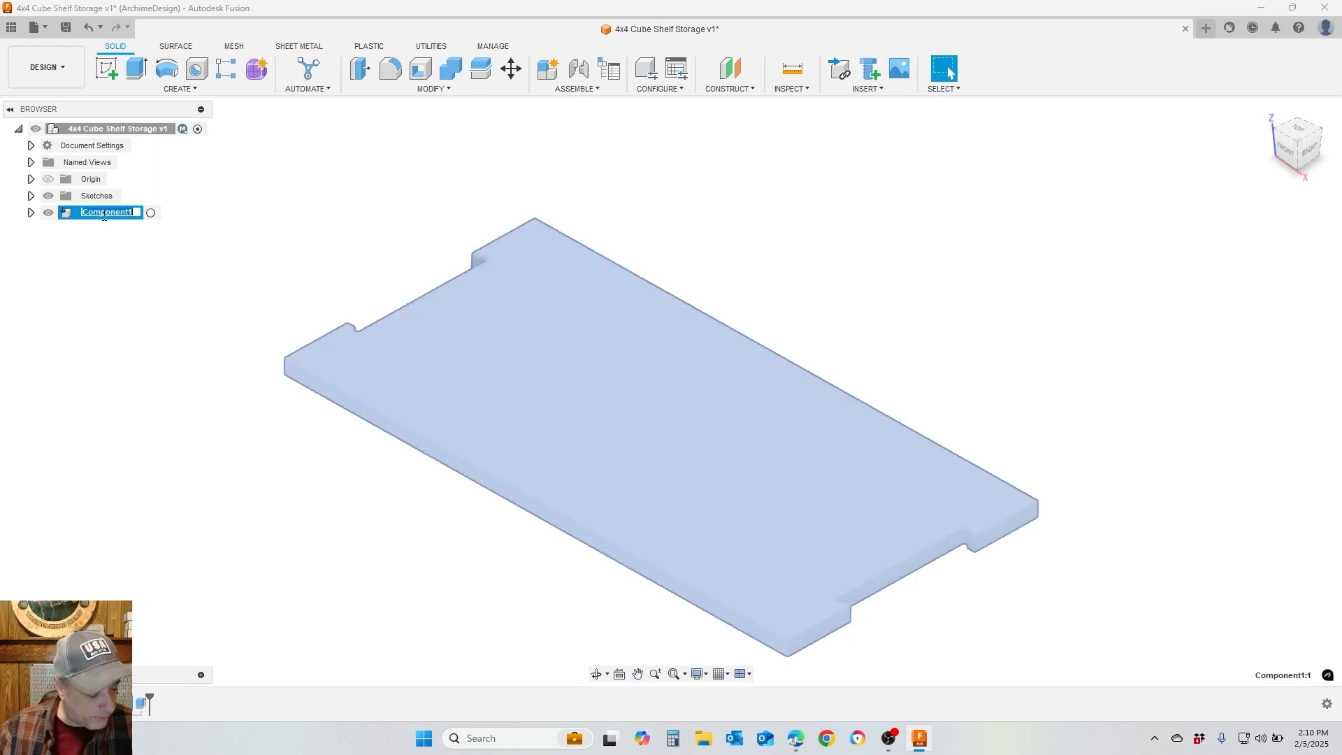
pyautogui.write('Panel')
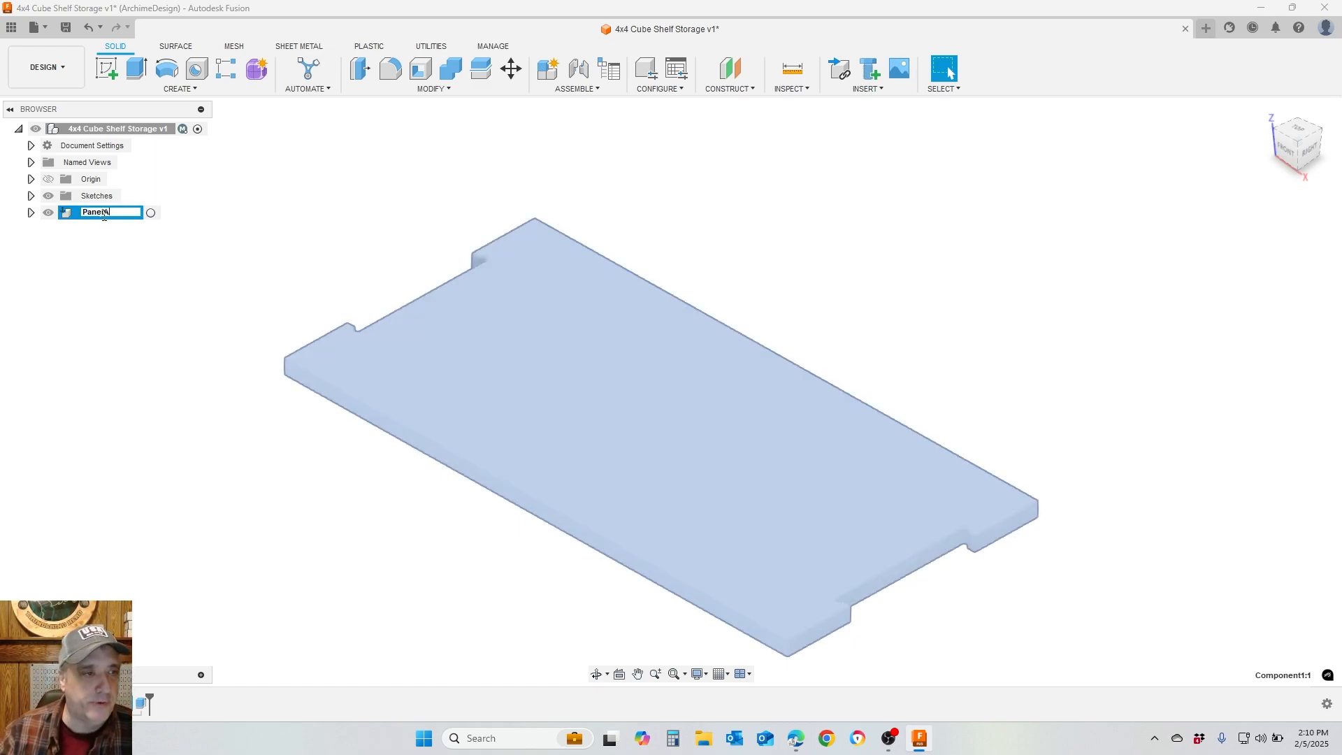
pyautogui.write('A')
pyautogui.press('Return')
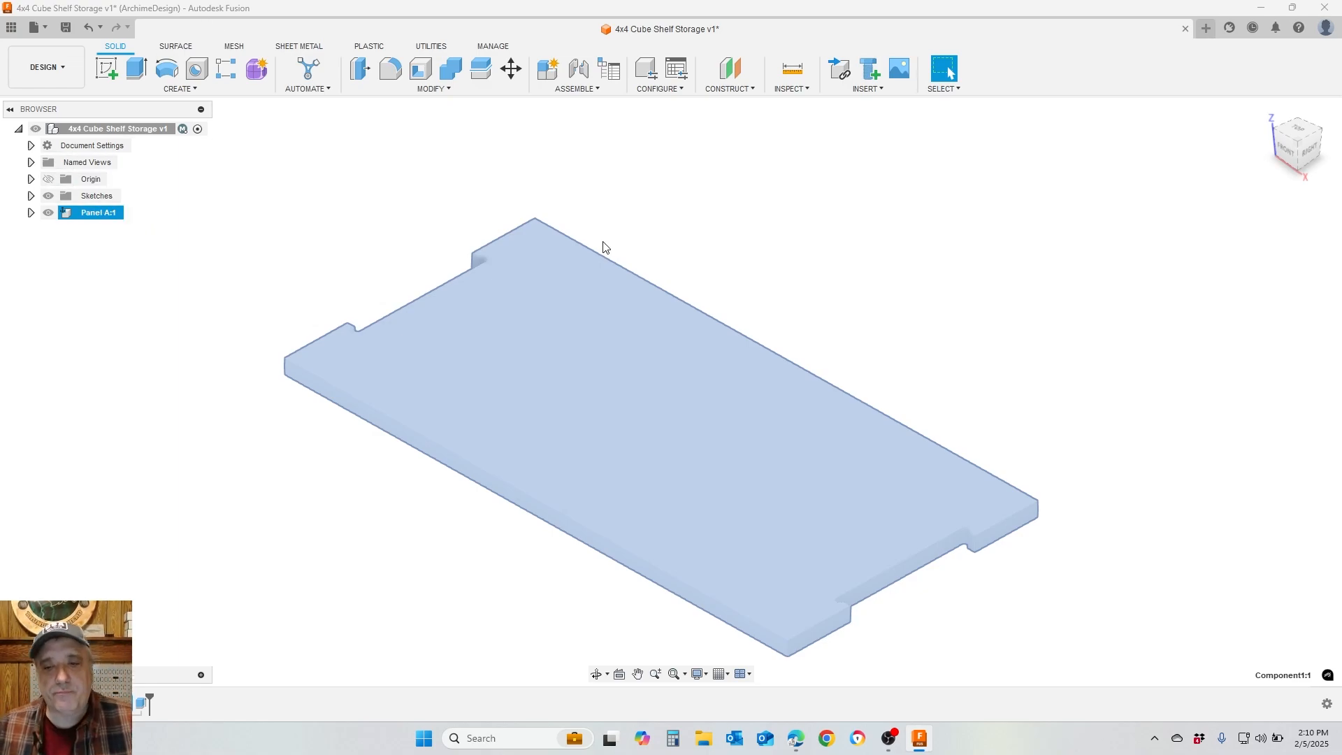
pyautogui.rightClick(95, 131)
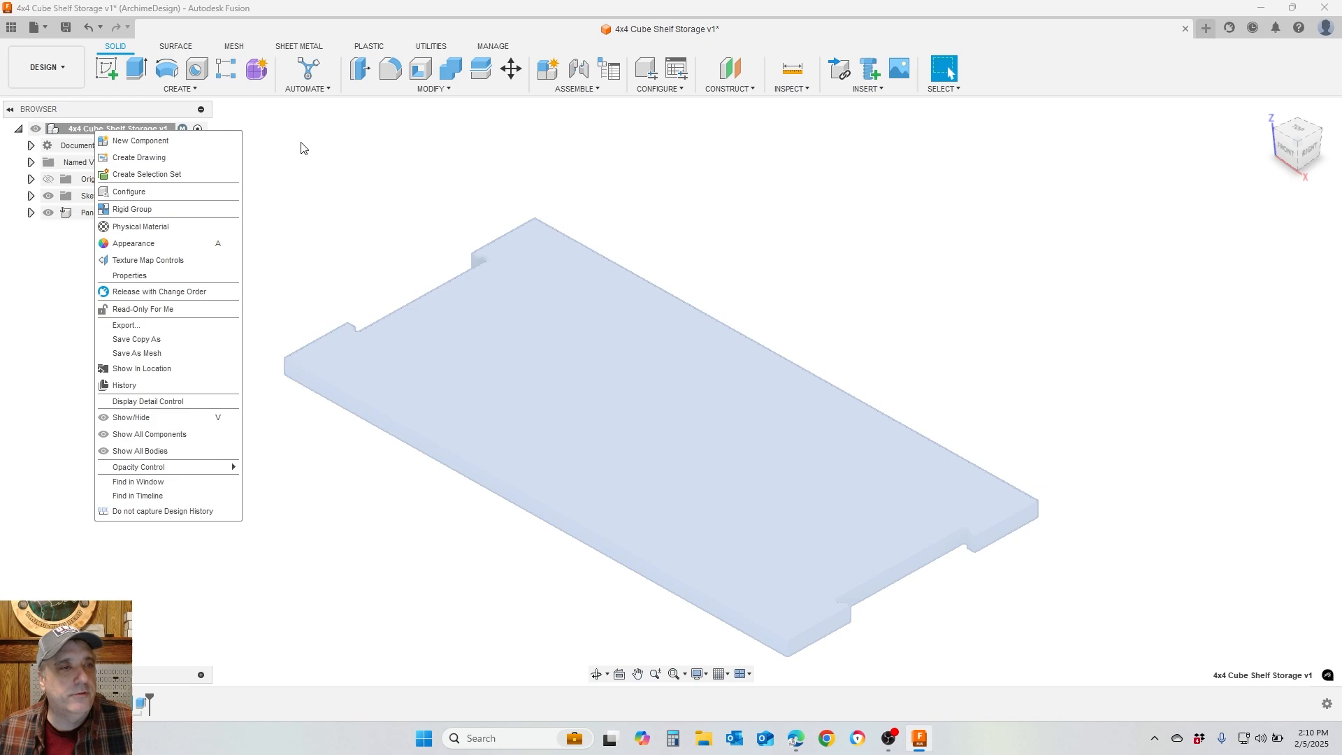
pyautogui.click(252, 193)
pyautogui.rightClick(90, 213)
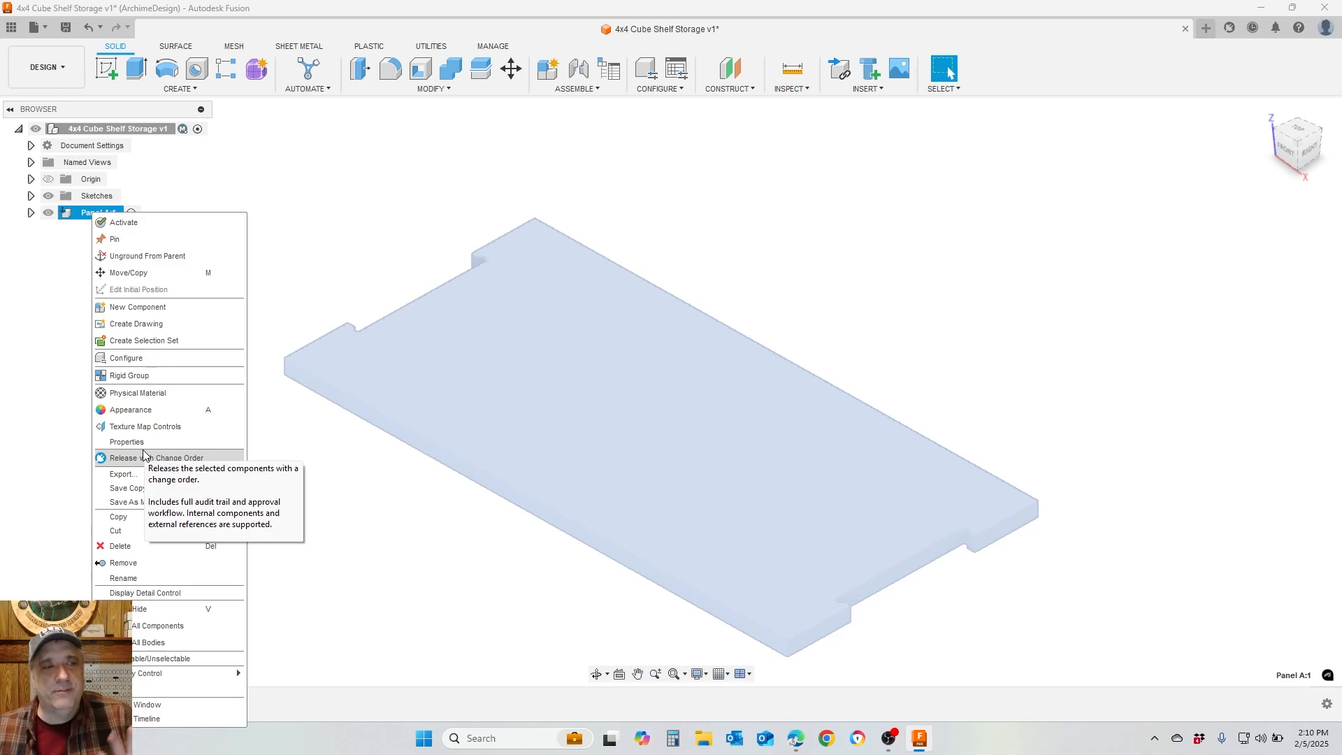
pyautogui.click(262, 153)
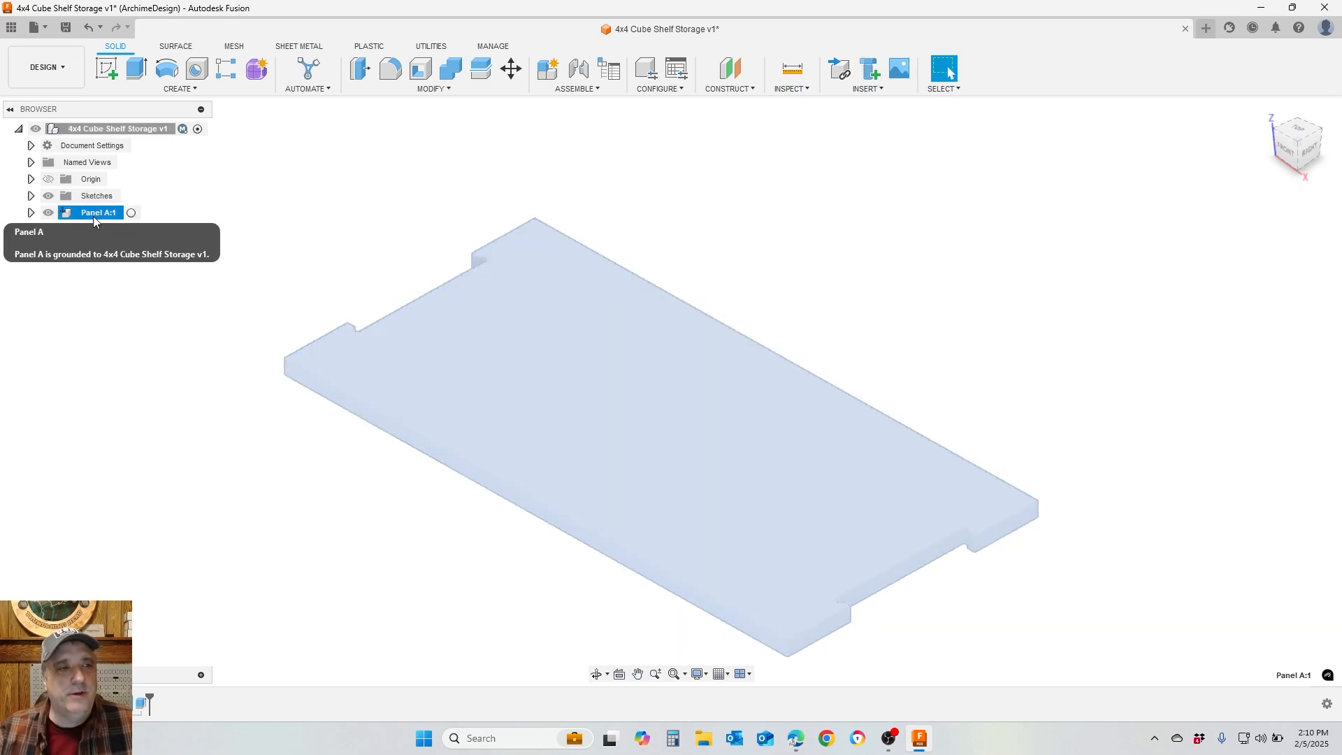
# Assign the Oak, Red wood physical material from the Fusion Material Library to Panel A, after trying Mahogany on it
pyautogui.rightClick(94, 214)
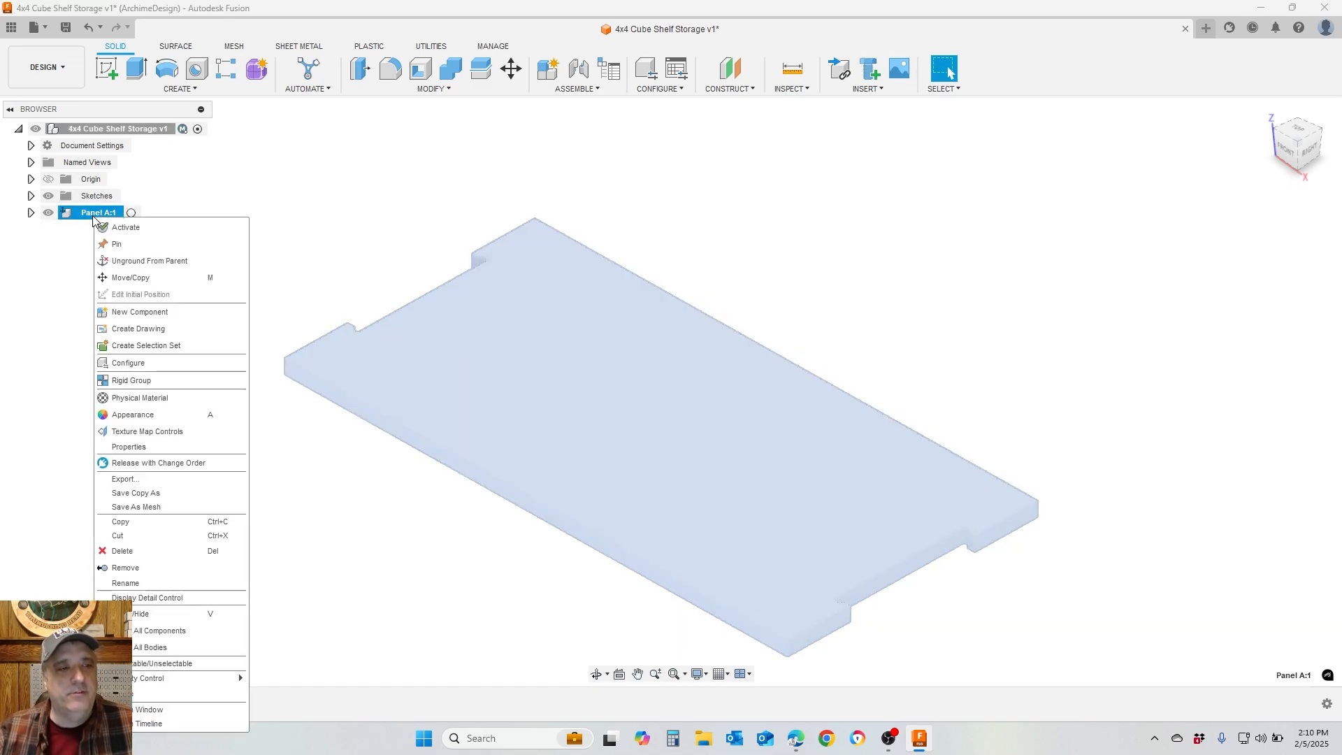
pyautogui.click(133, 400)
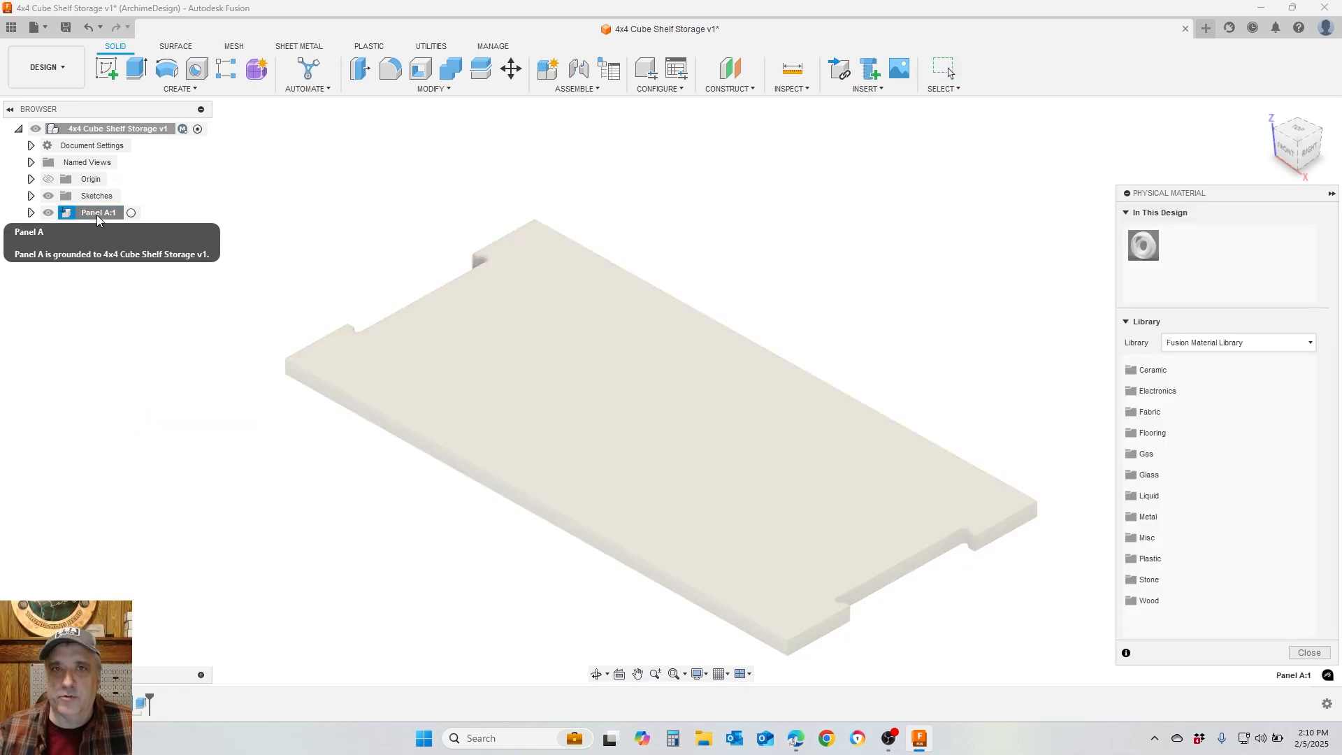
pyautogui.click(97, 216)
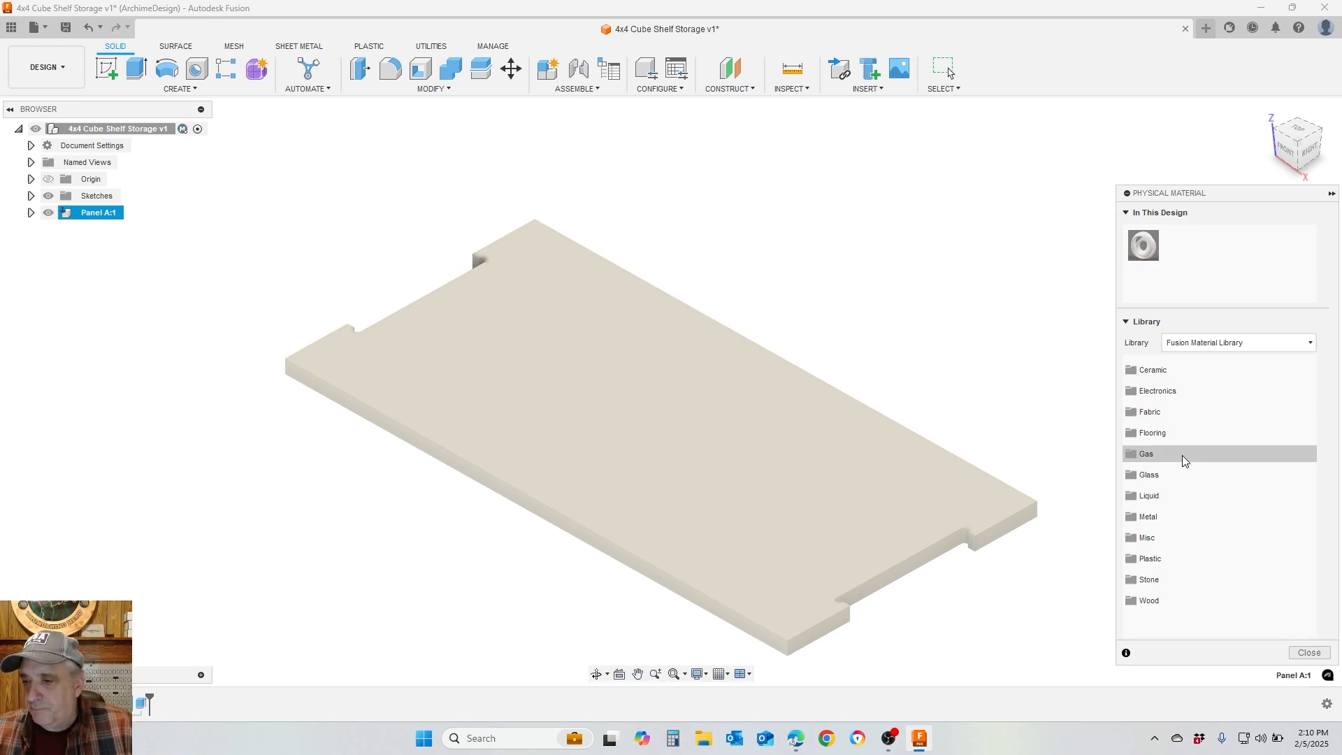
pyautogui.click(1160, 600)
pyautogui.scroll(-4, 1187, 577)
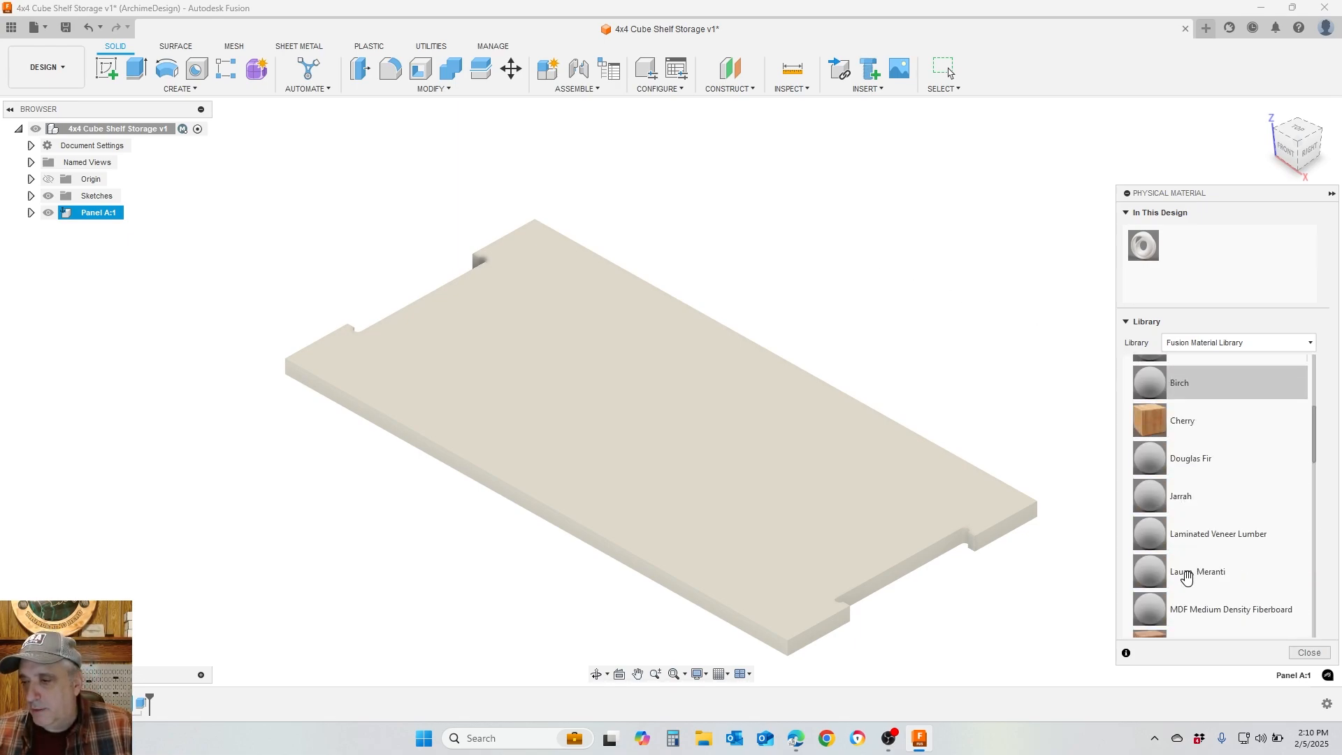
pyautogui.scroll(-6, 1187, 577)
pyautogui.scroll(2, 1192, 567)
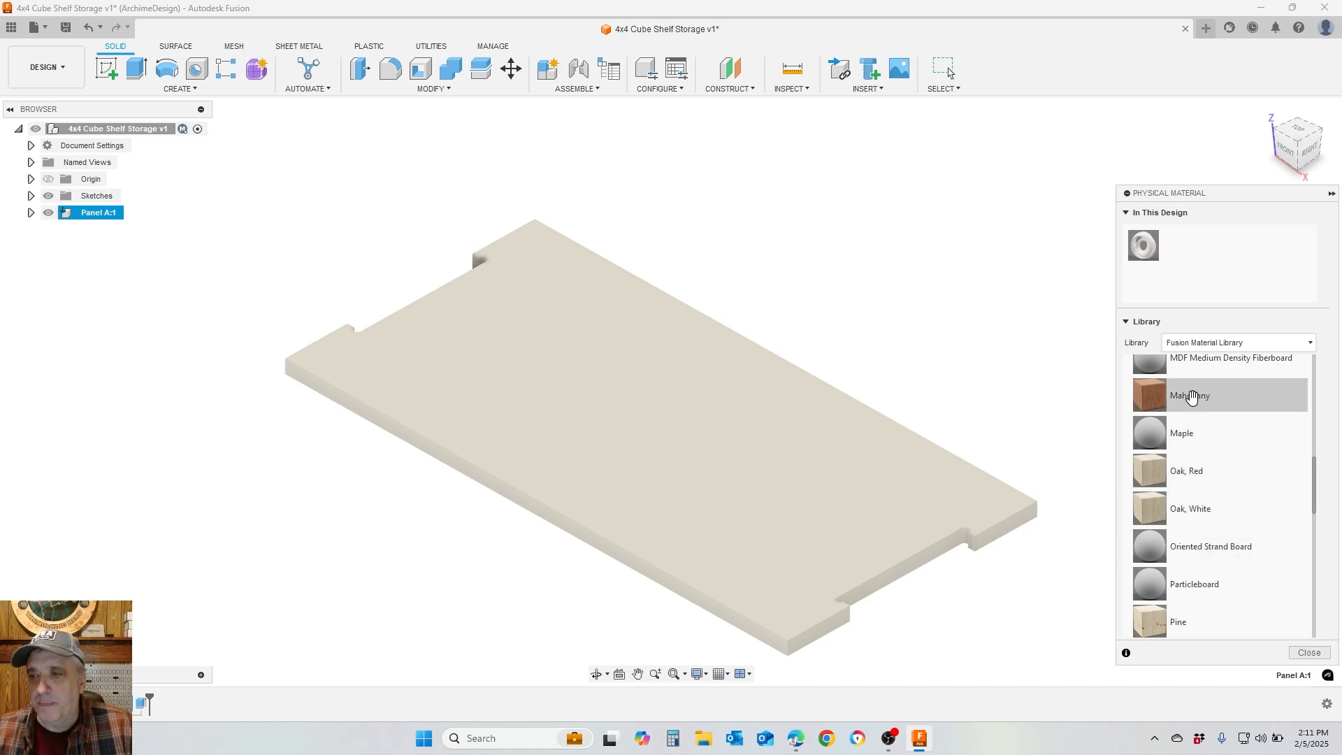
pyautogui.moveTo(1192, 397); pyautogui.dragTo(589, 389)
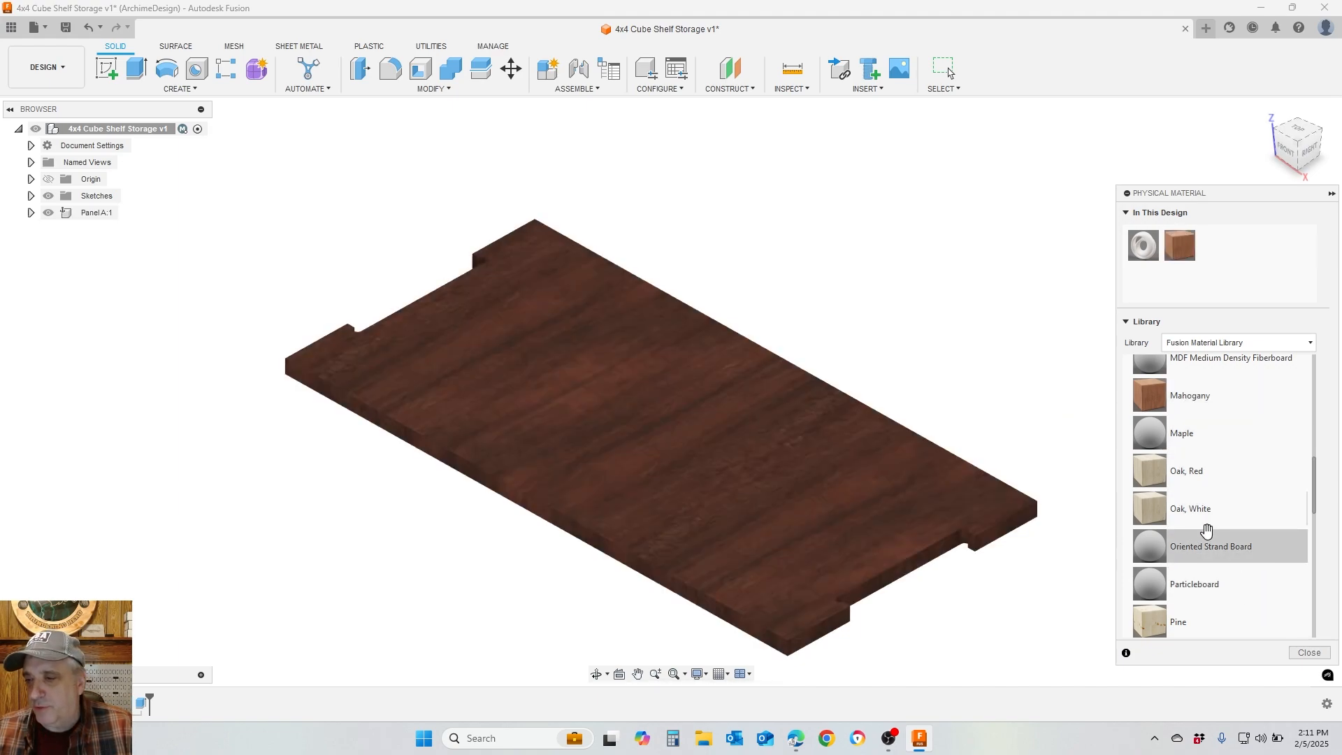
pyautogui.moveTo(1196, 473); pyautogui.dragTo(636, 416)
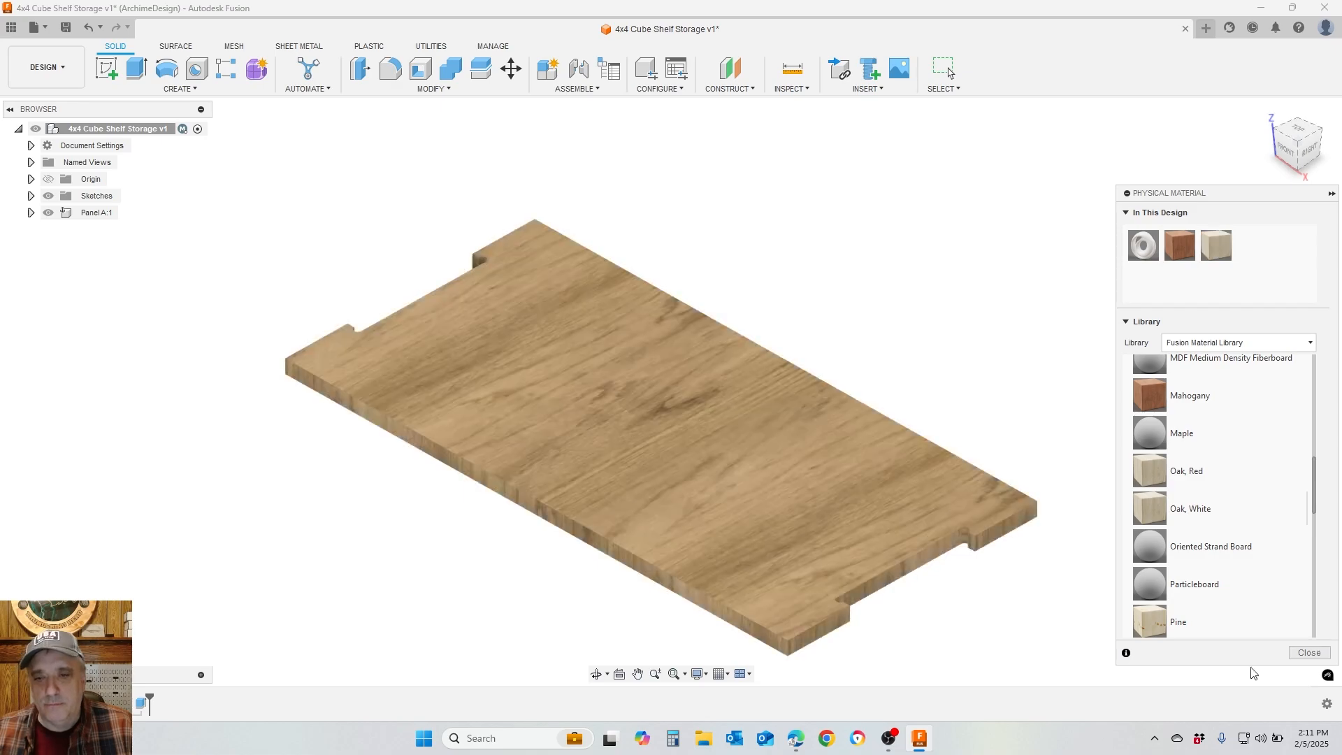
pyautogui.click(1310, 653)
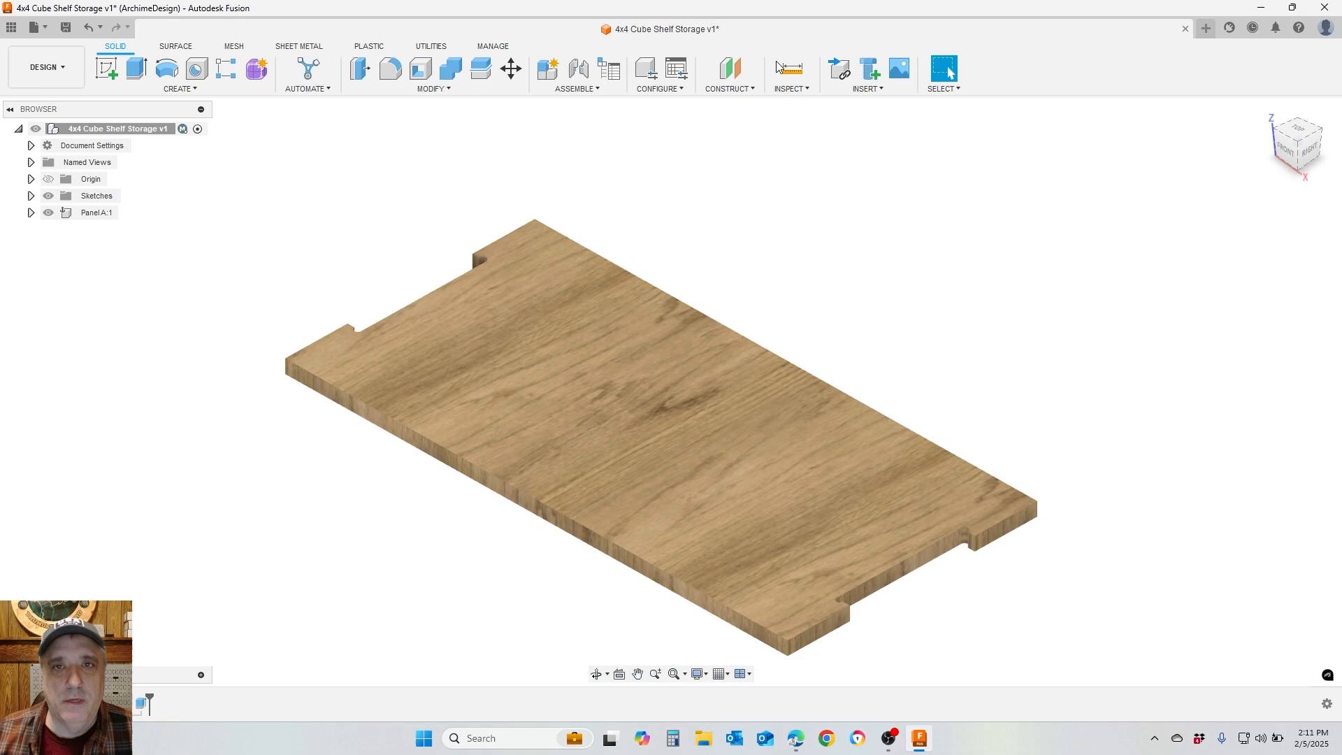
# Save the cube shelf design as a new version
pyautogui.click(66, 27)
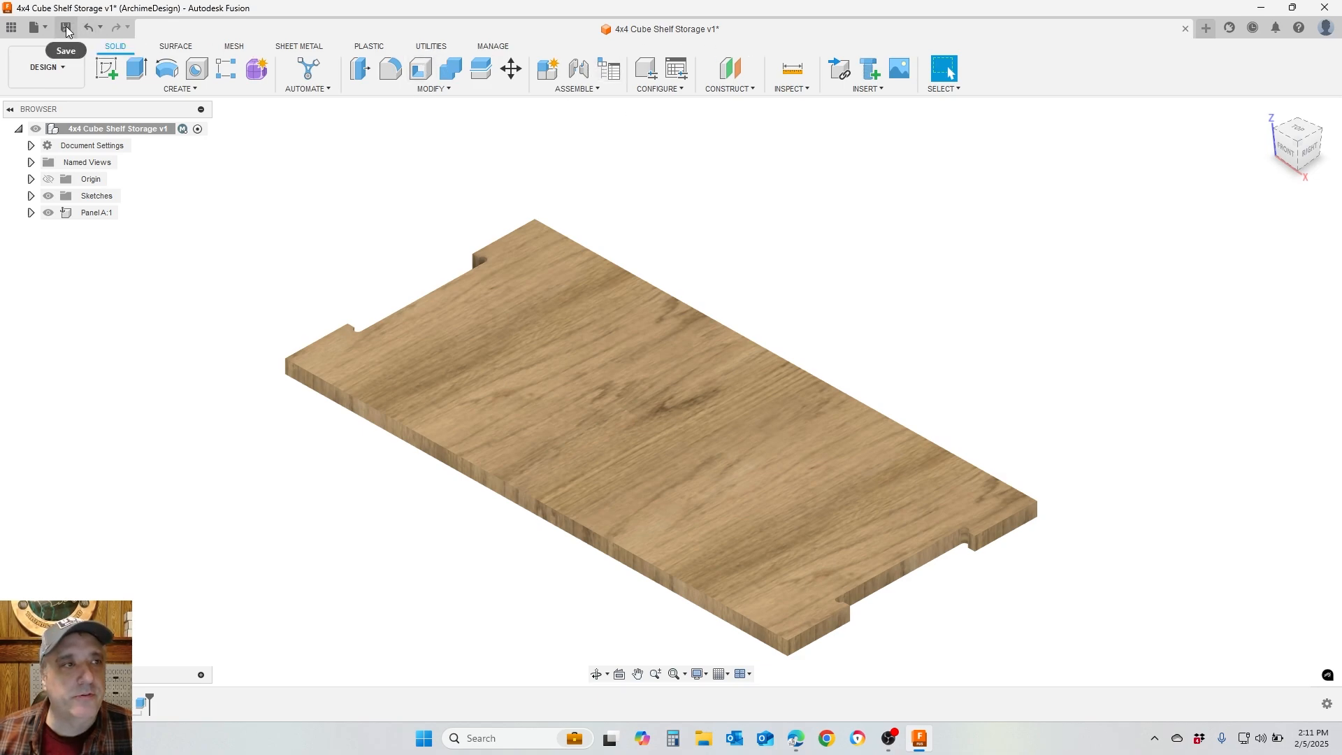
pyautogui.click(682, 394)
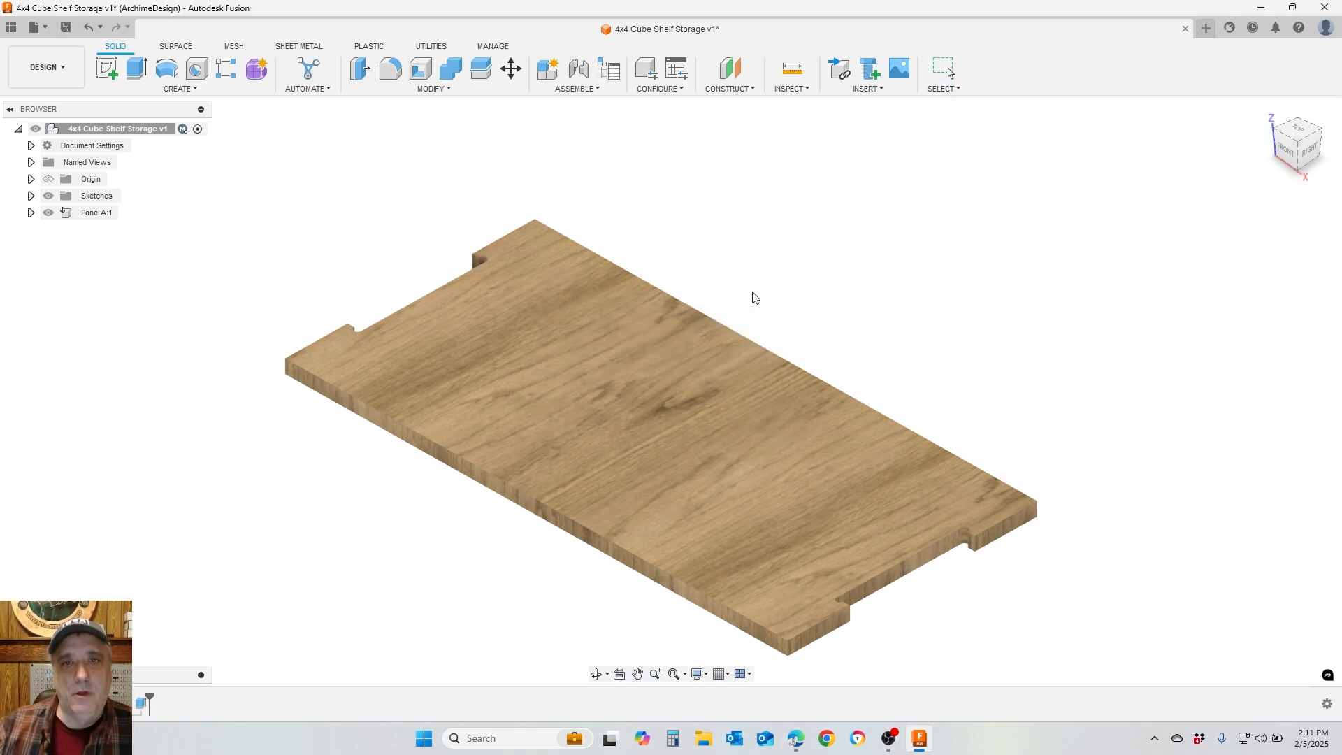
pyautogui.click(794, 73)
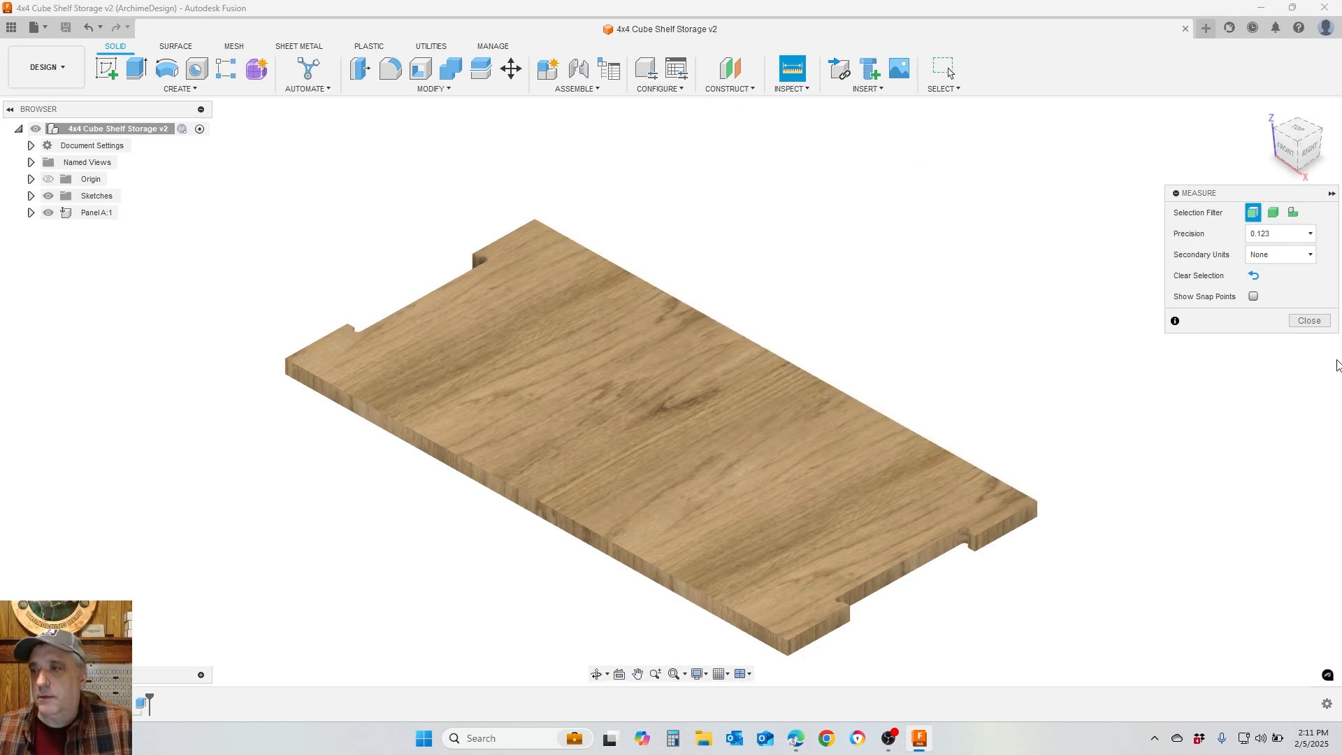
pyautogui.click(1309, 321)
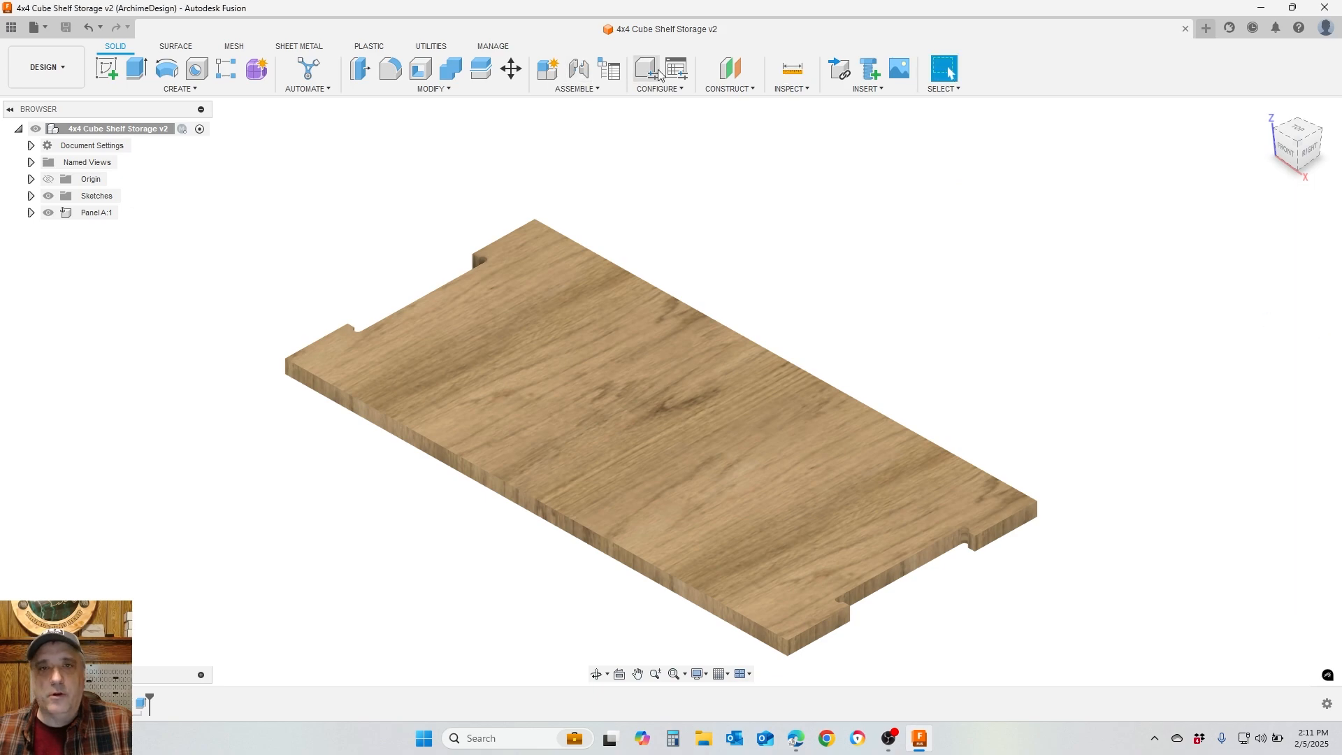
# Create a construction plane offset above Panel A's top face by Height + BoardThickness / 2
pyautogui.click(729, 68)
pyautogui.click(623, 400)
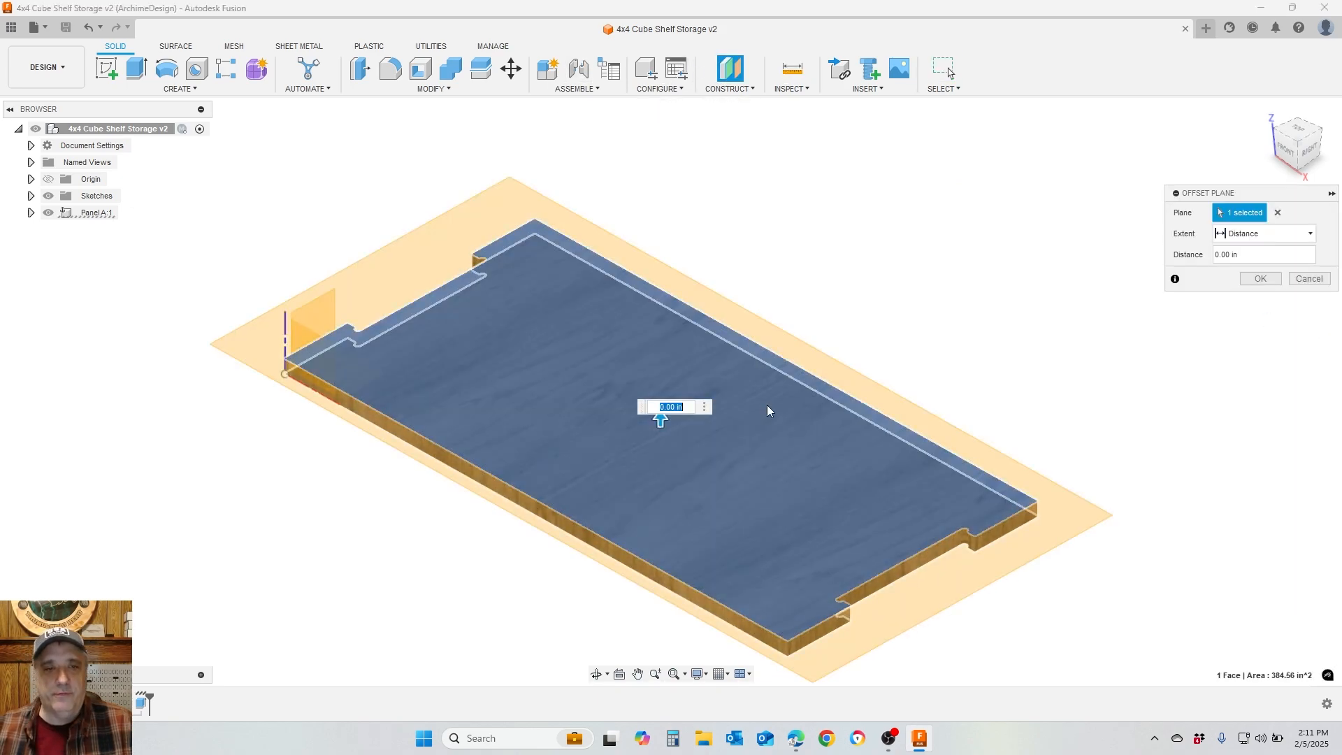
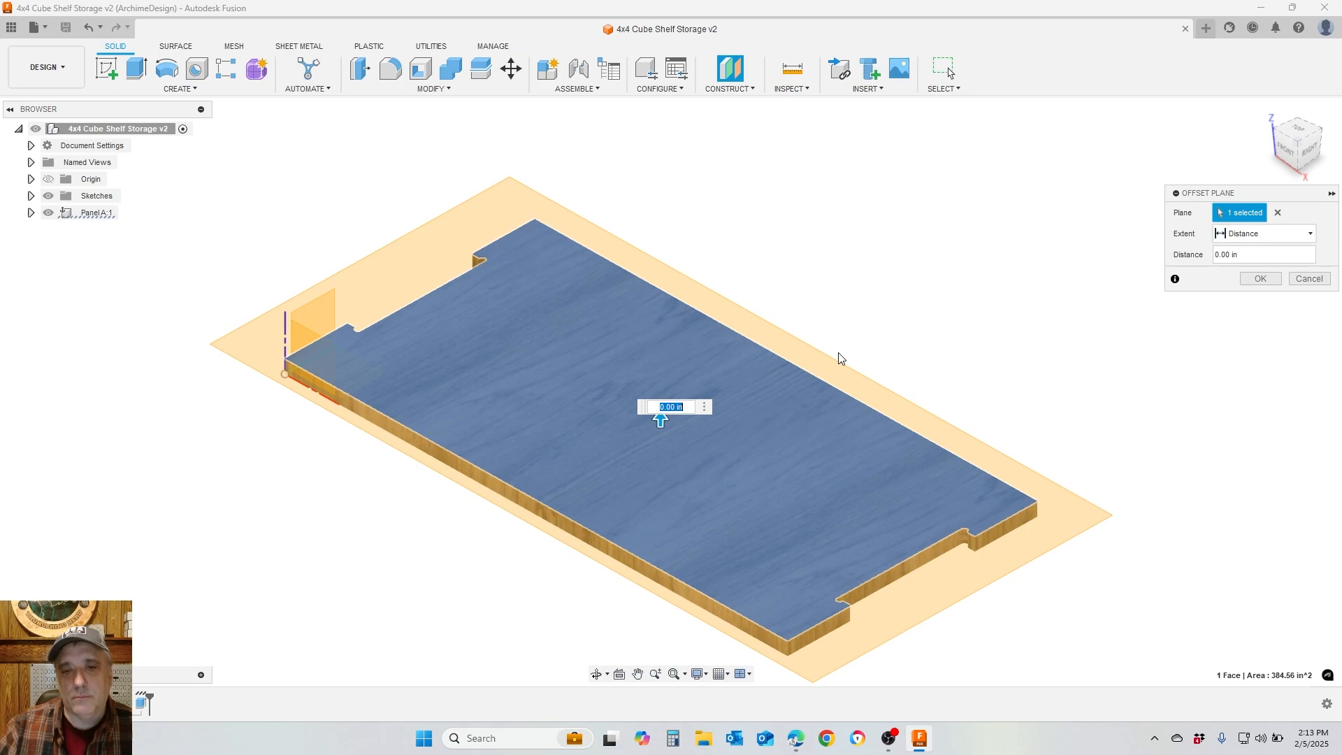
pyautogui.write('He')
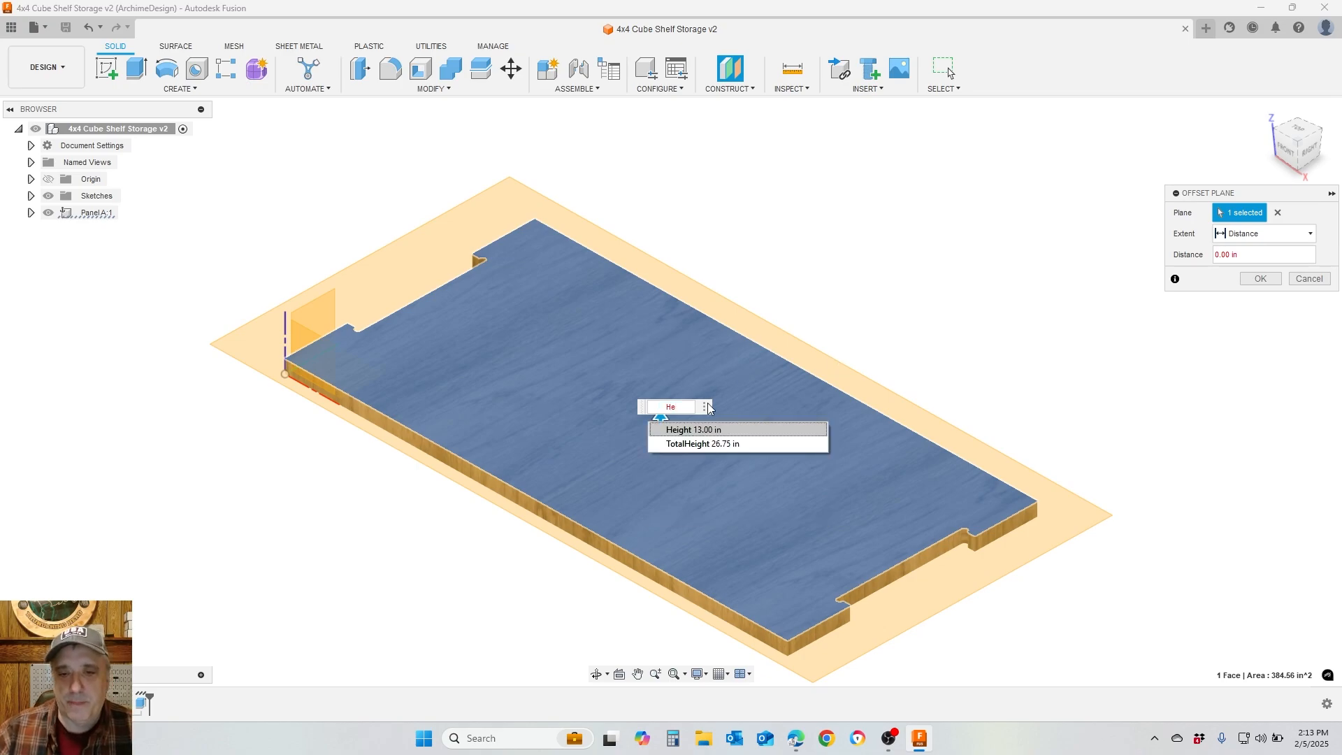
pyautogui.click(693, 429)
pyautogui.write('+')
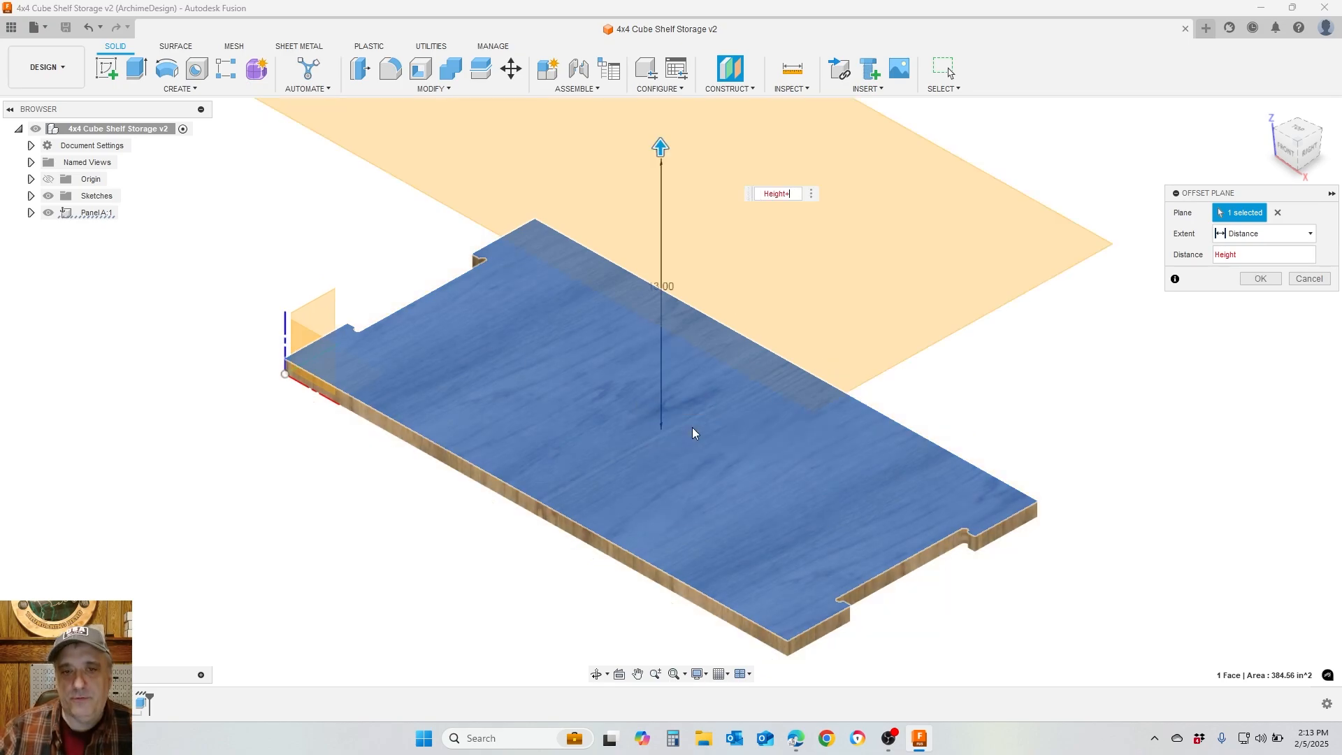
pyautogui.press('BackSpace')
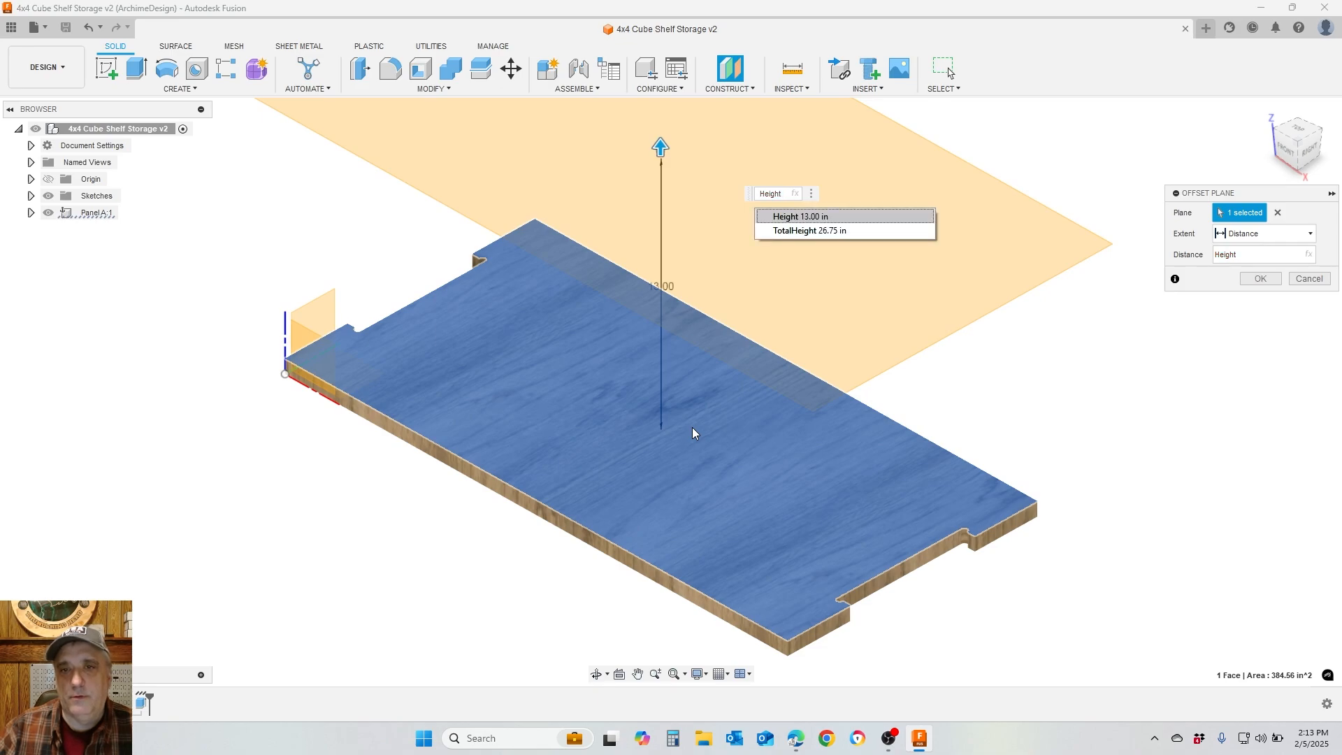
pyautogui.write('*2')
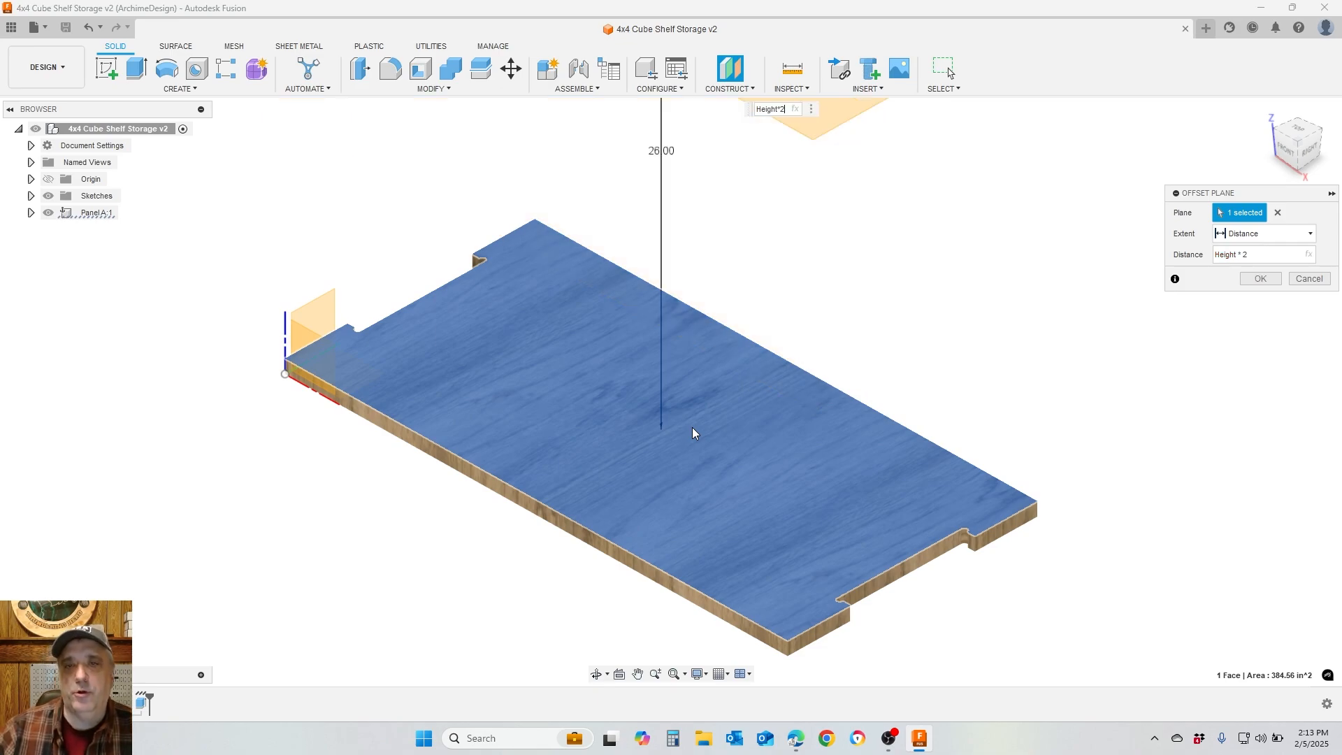
pyautogui.press('BackSpace')
pyautogui.press('BackSpace')
pyautogui.write('+')
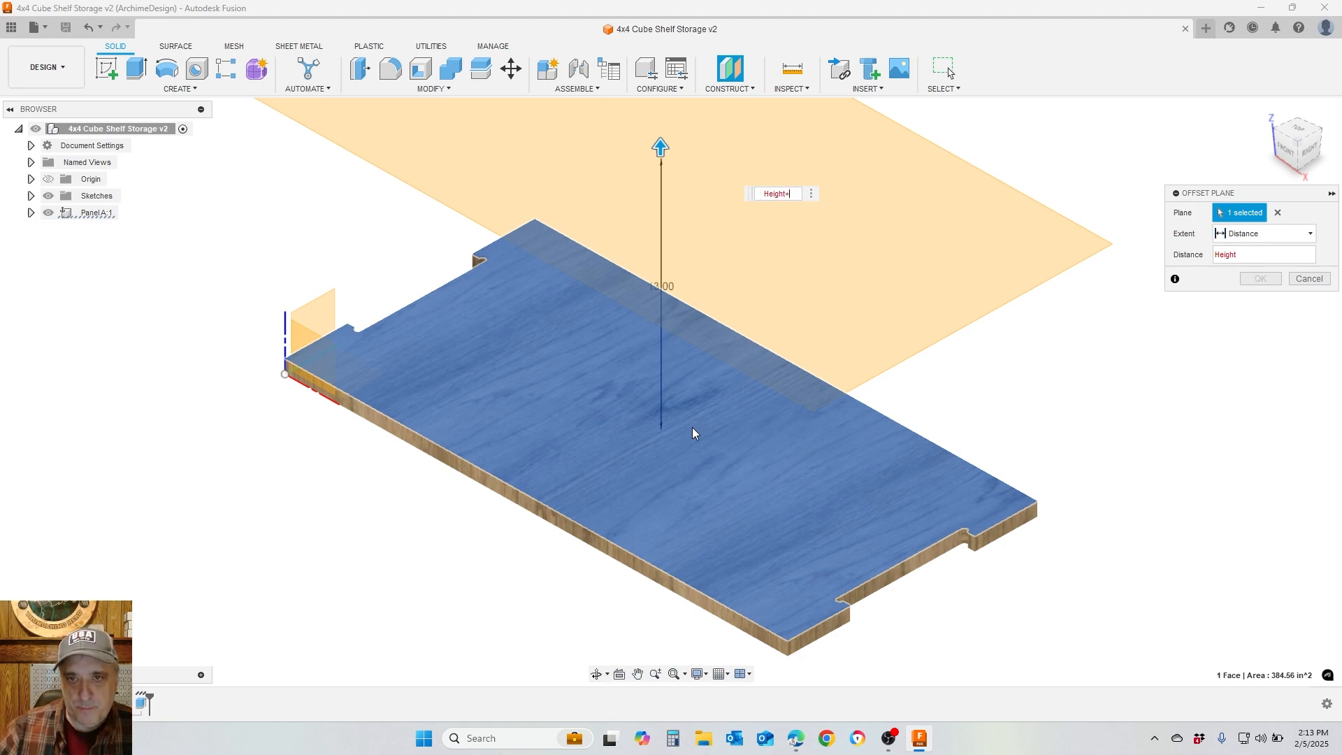
pyautogui.write('Boar')
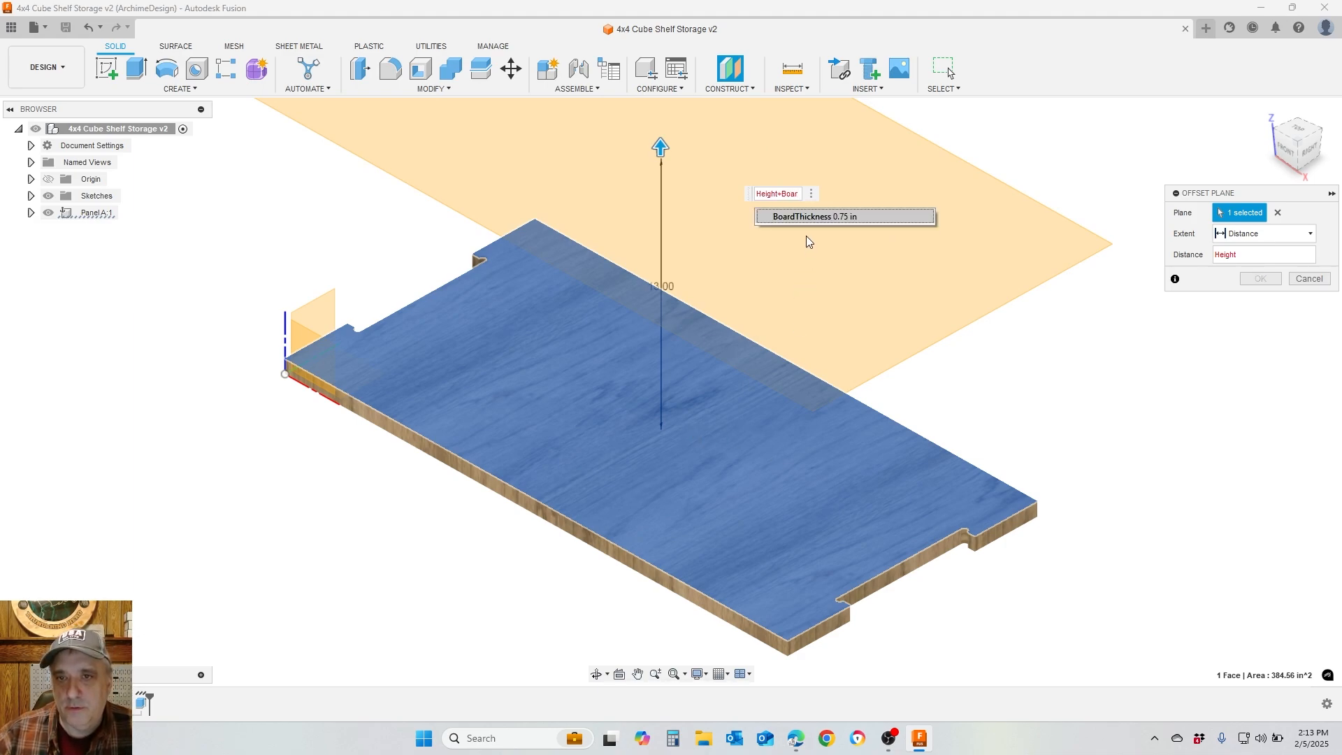
pyautogui.click(803, 216)
pyautogui.write('/2')
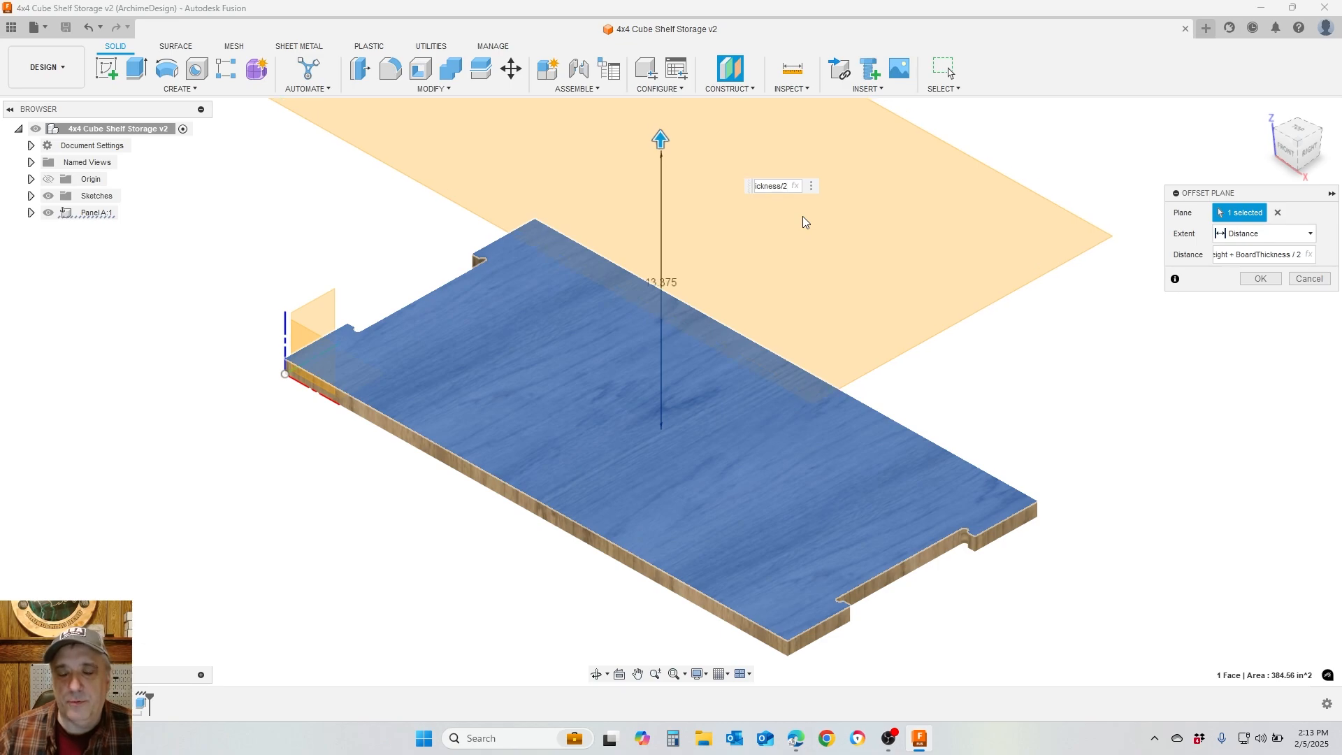
pyautogui.press('Return')
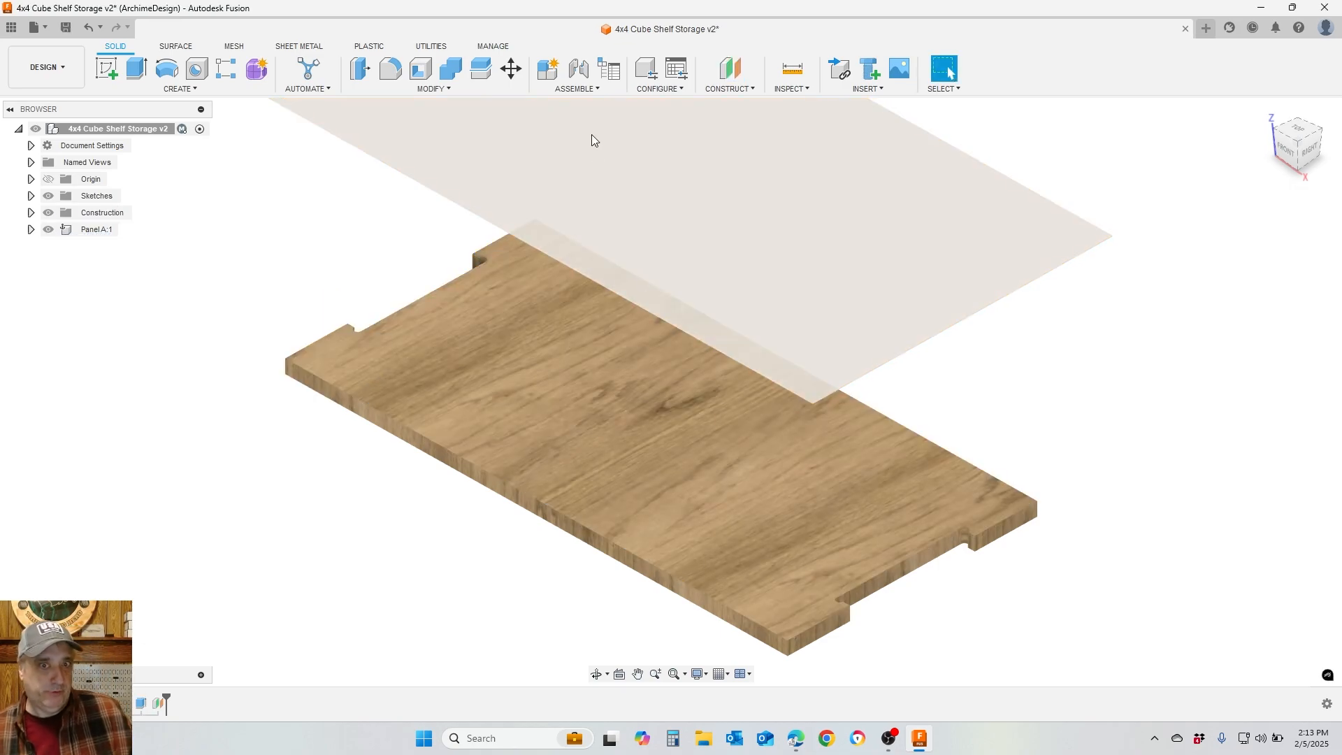
# Mirror the Panel A component across the offset construction plane
pyautogui.scroll(-5, 699, 449)
pyautogui.click(180, 88)
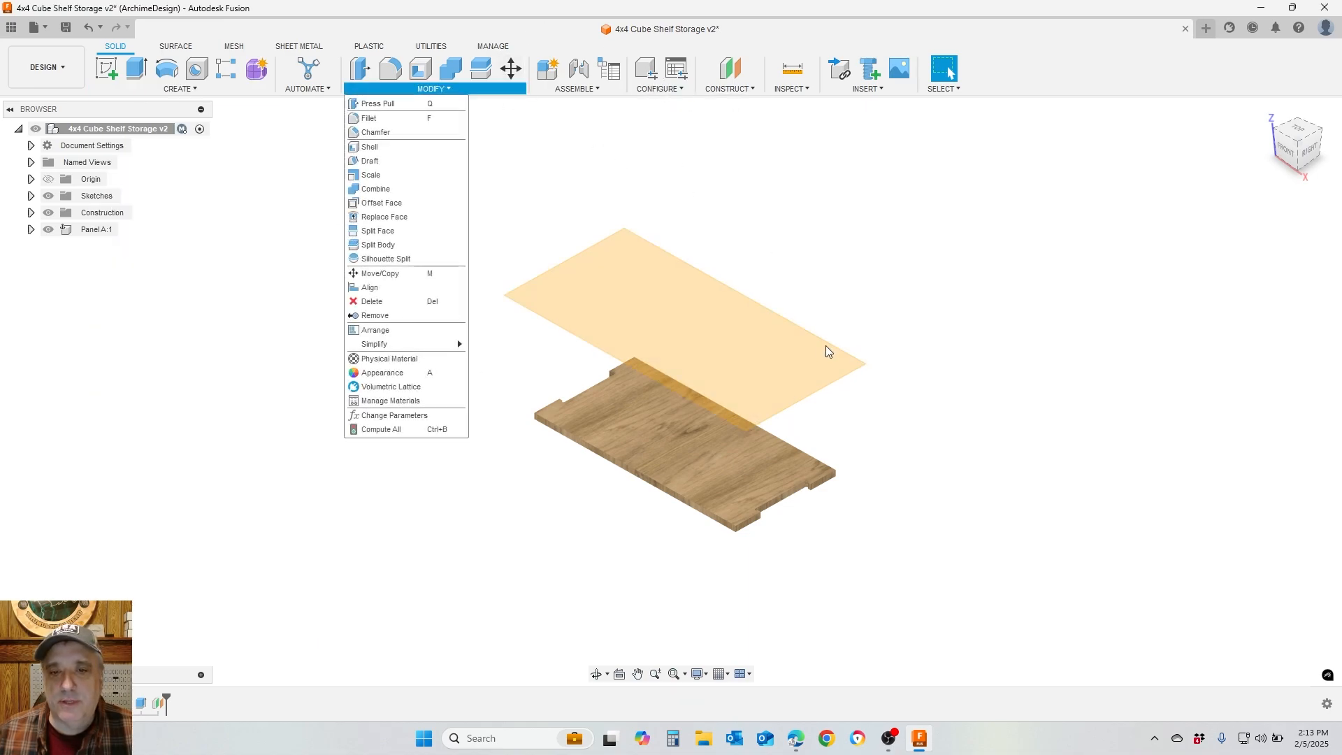
pyautogui.click(87, 235)
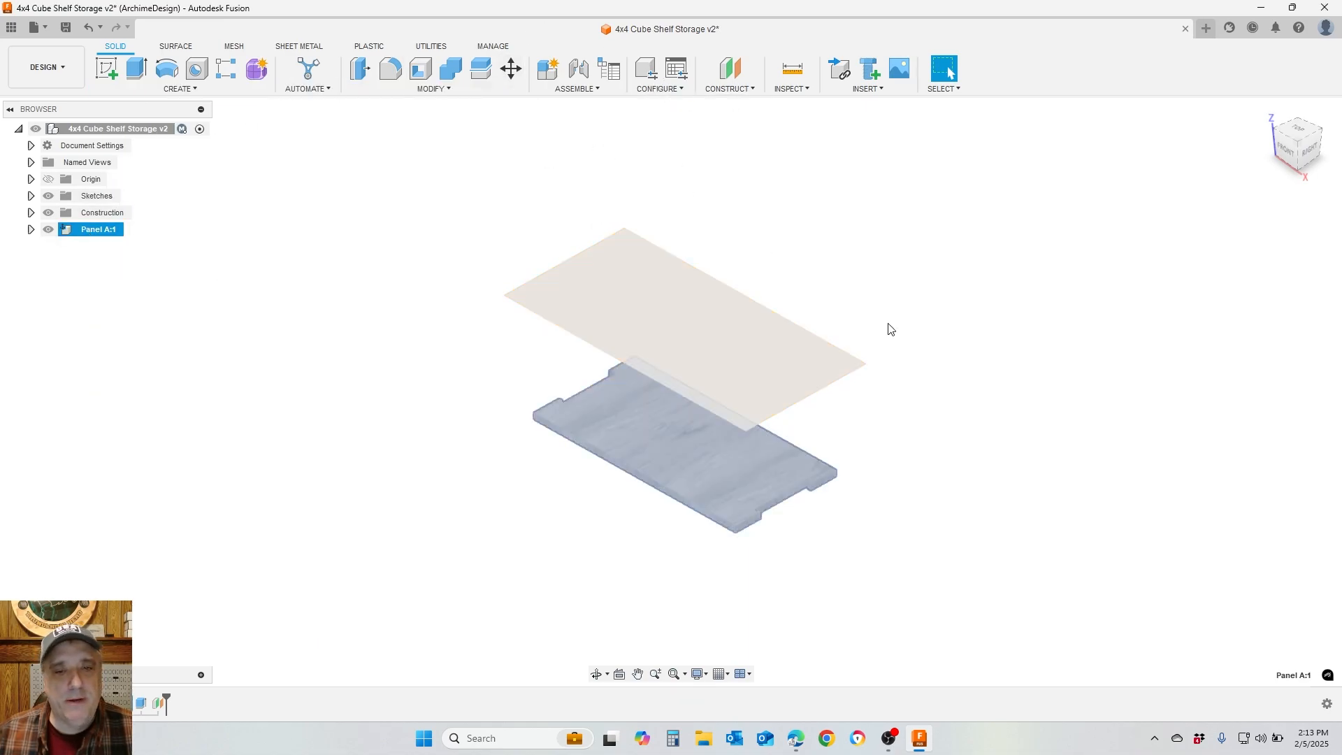
pyautogui.click(184, 88)
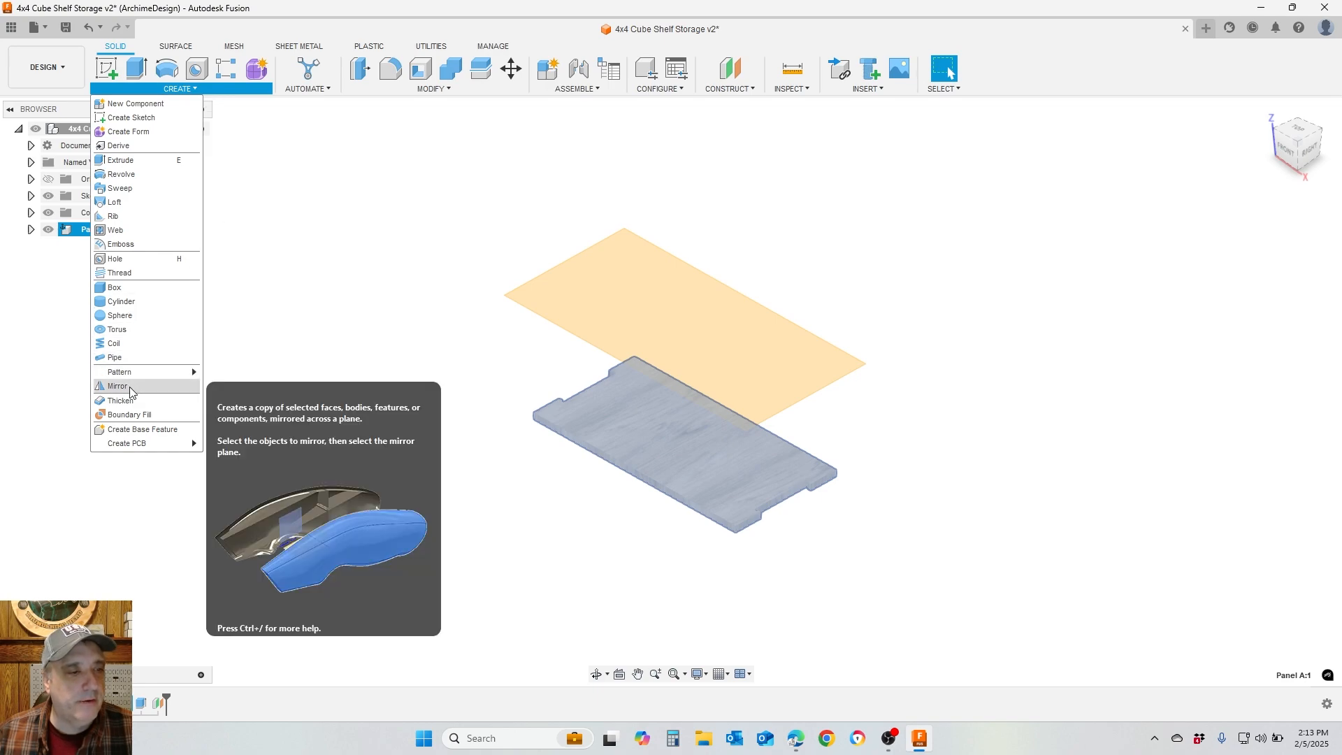
pyautogui.click(118, 386)
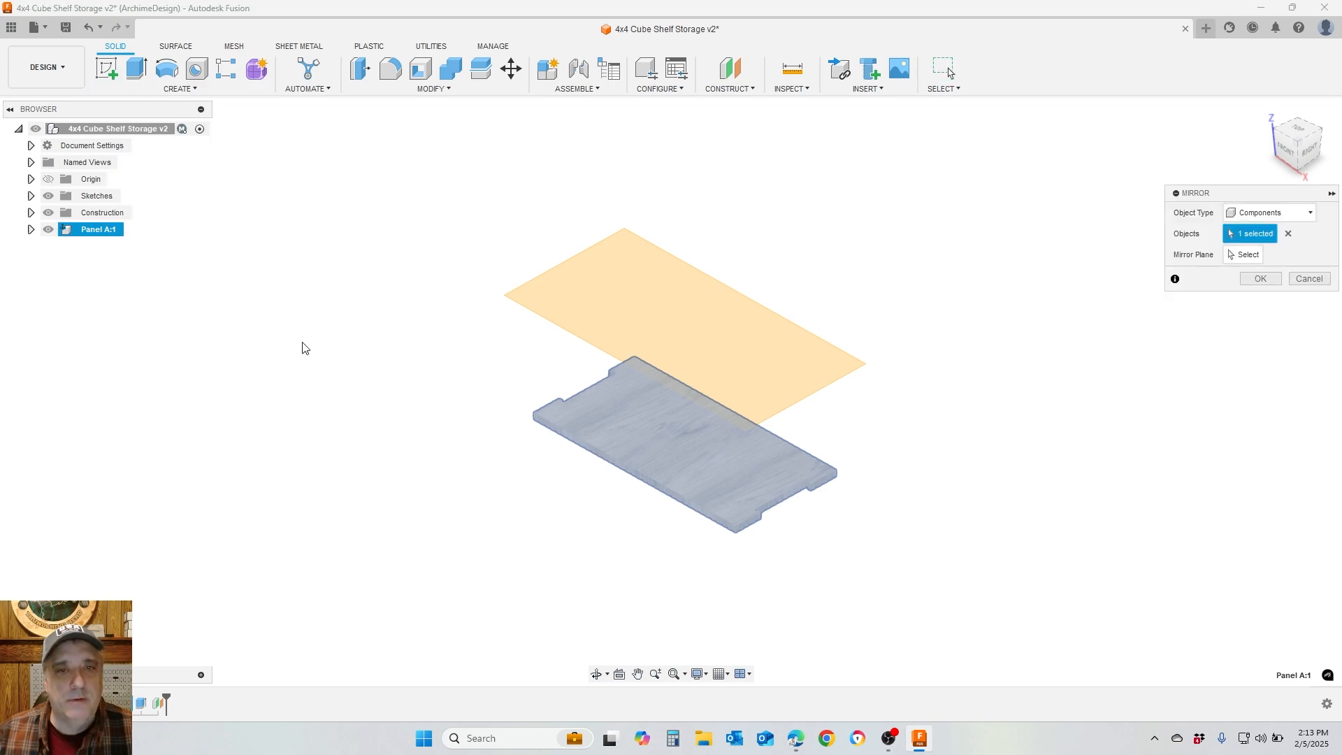
pyautogui.click(1246, 254)
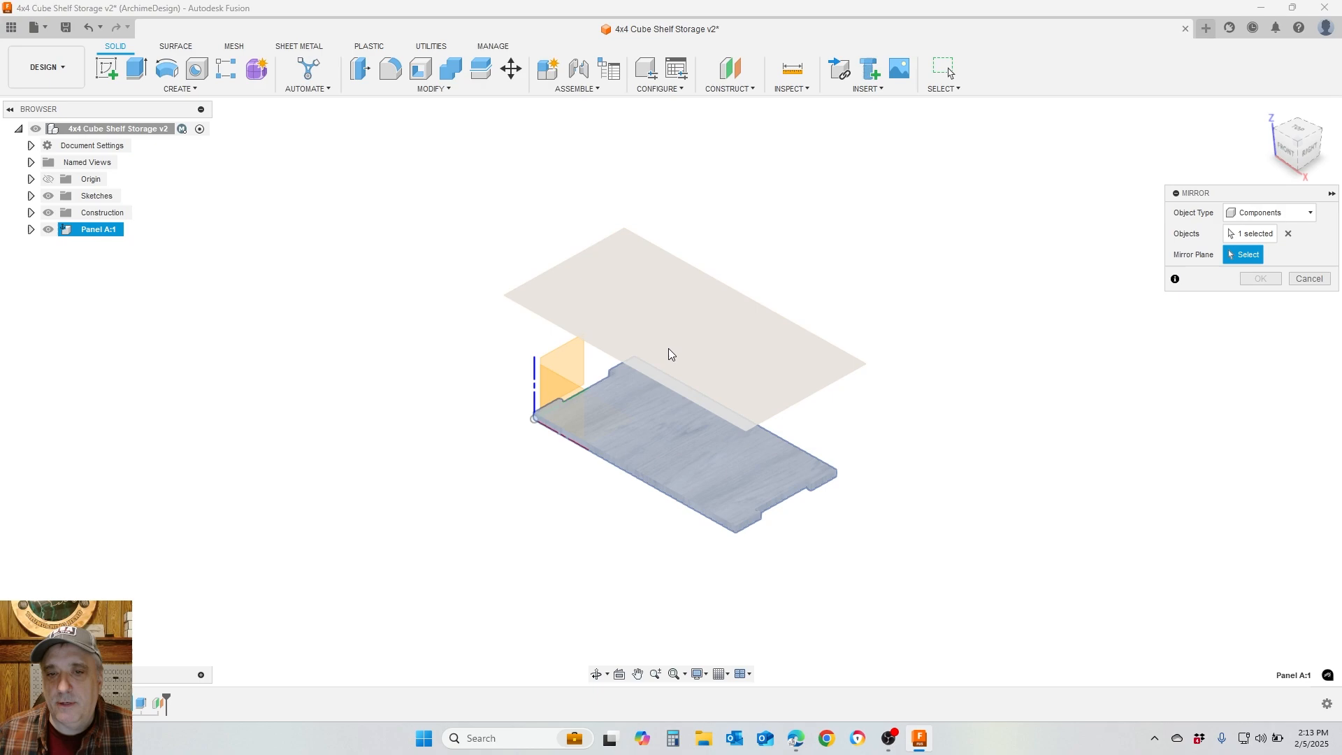
pyautogui.click(748, 325)
pyautogui.click(1262, 279)
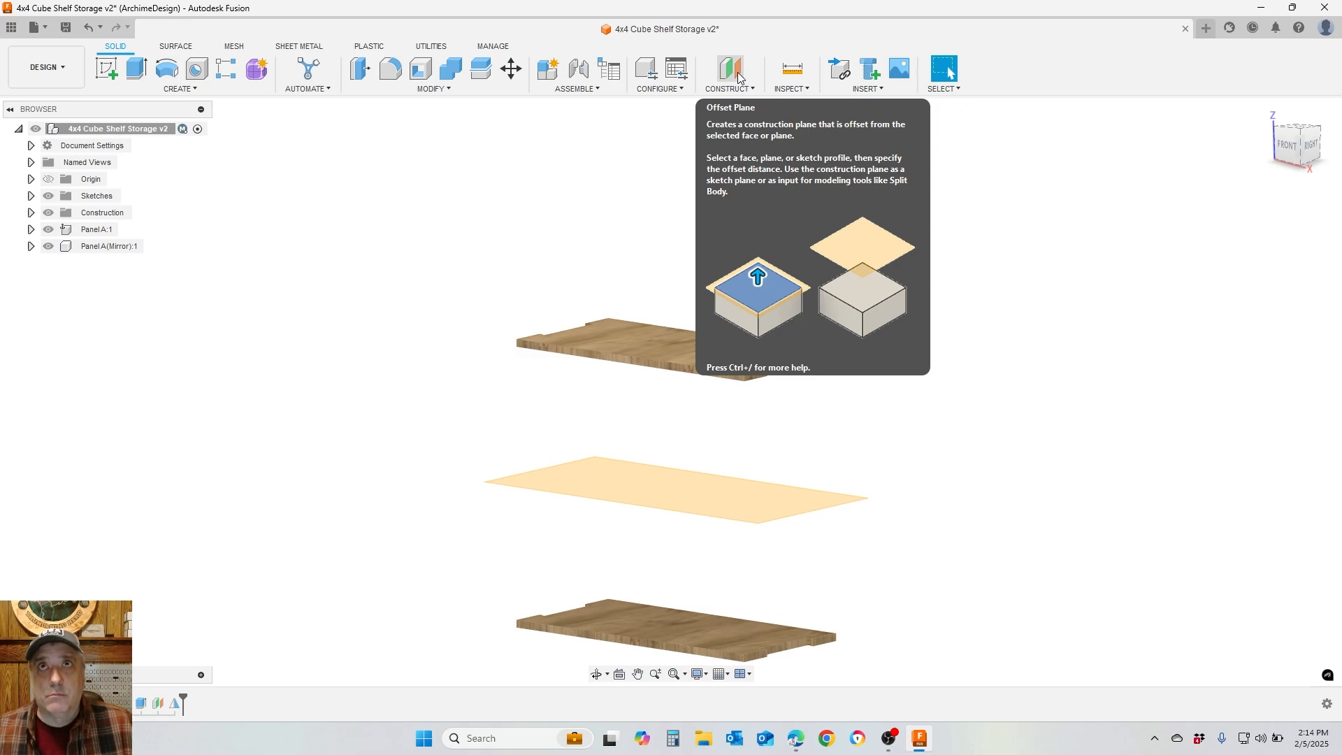
# Measure the distance between the mirrored panel's underside and Panel A's top face
pyautogui.press('F6')
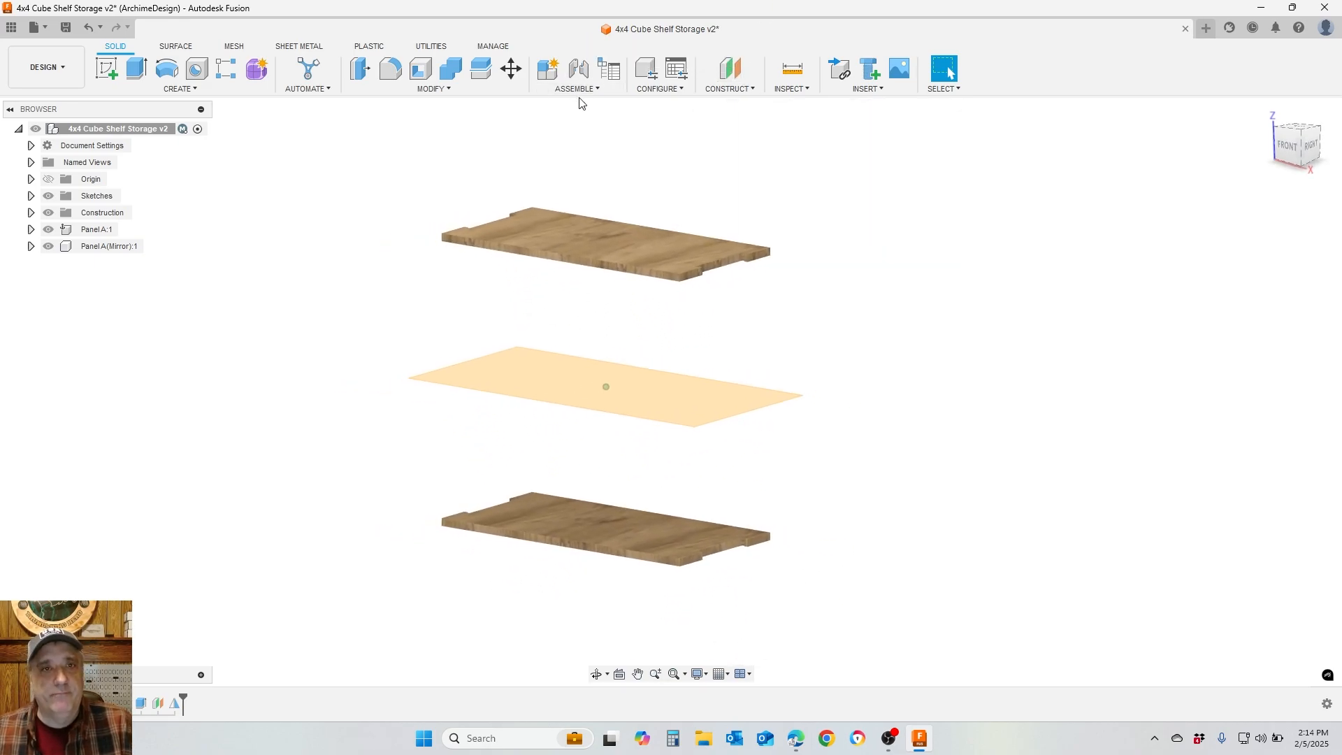
pyautogui.click(792, 68)
pyautogui.click(689, 274)
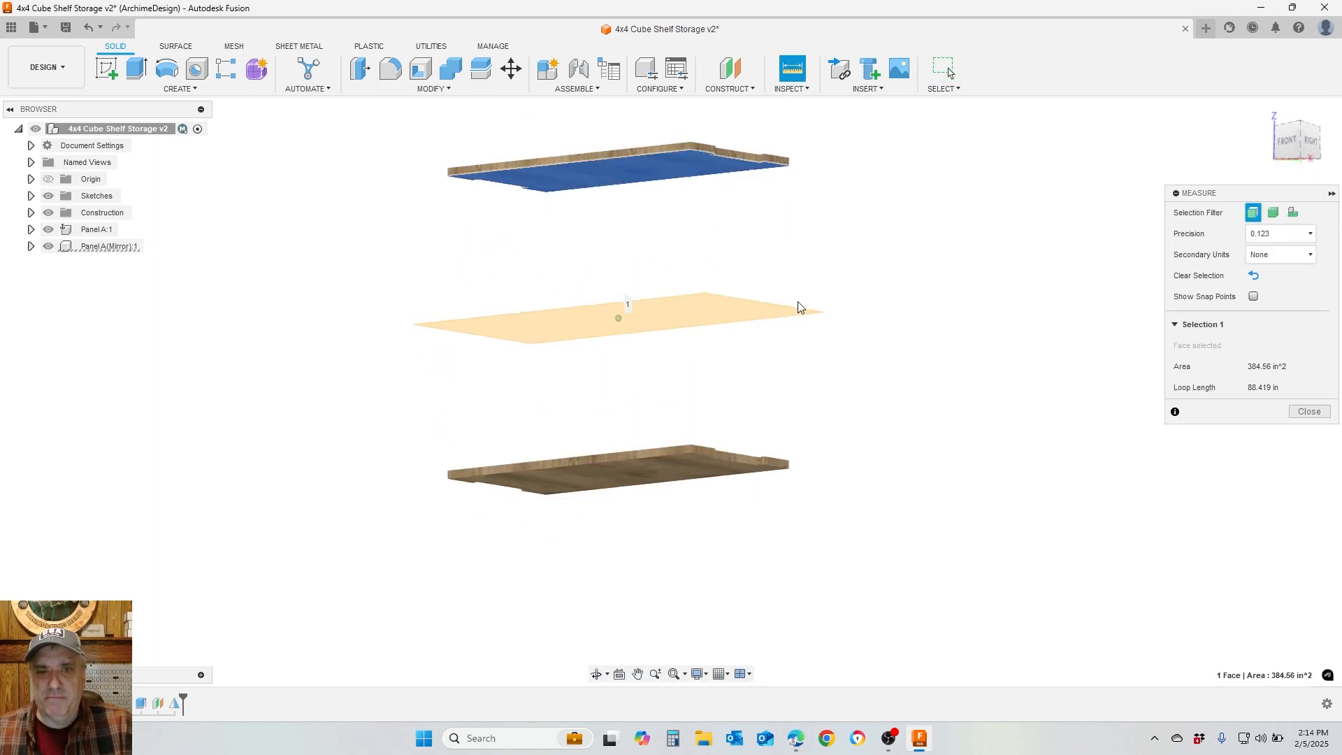
pyautogui.click(696, 421)
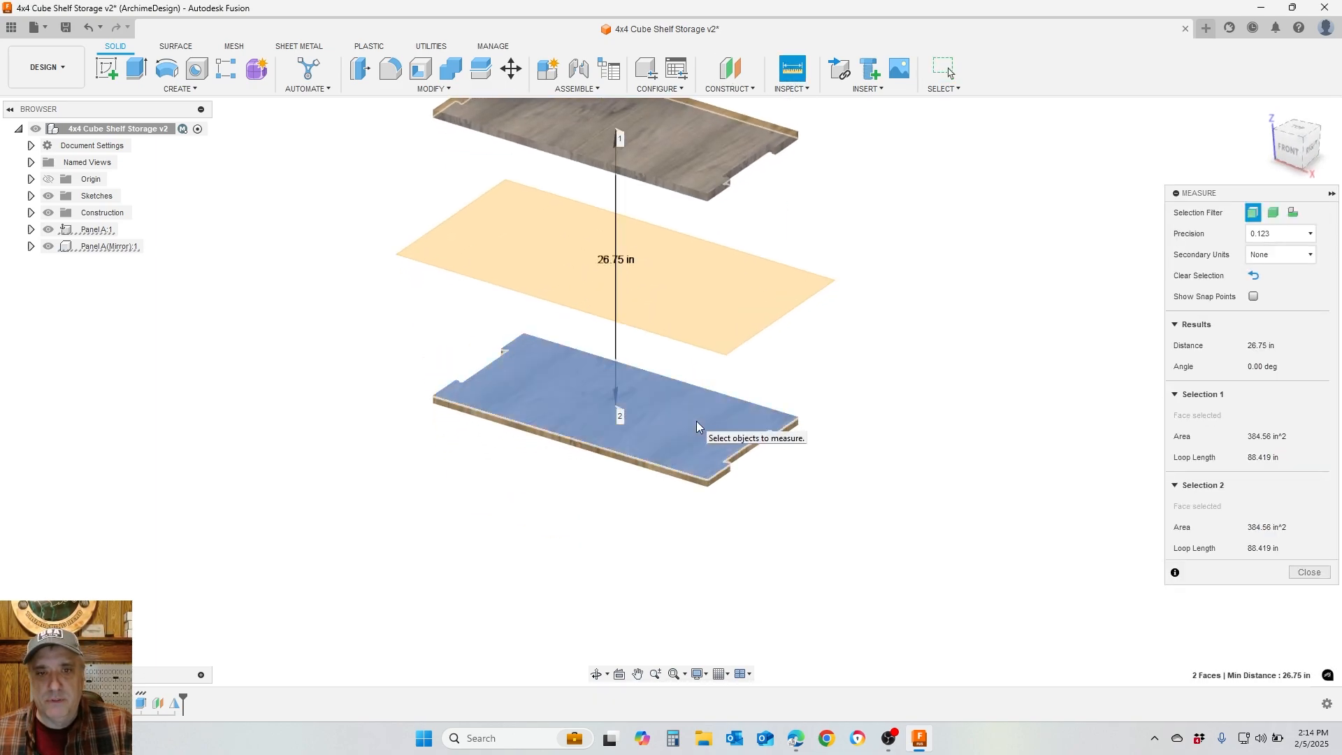
pyautogui.click(1310, 569)
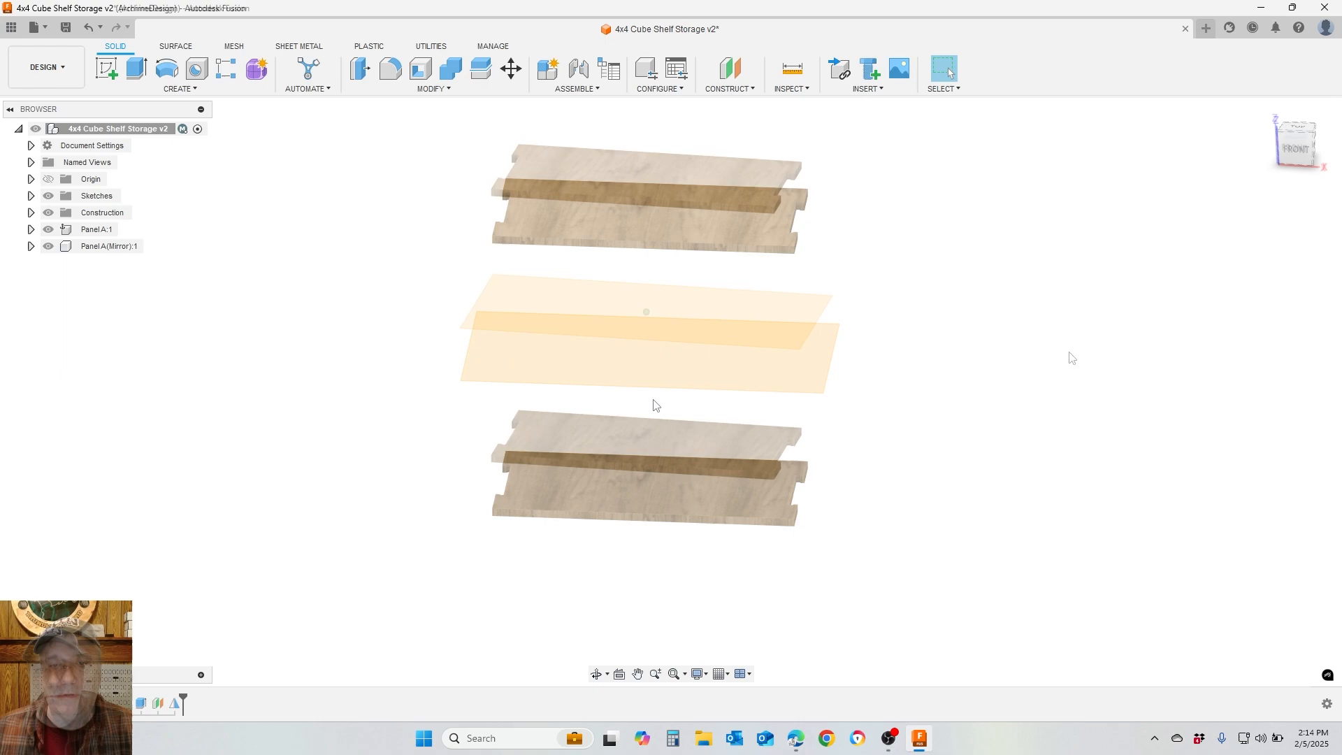
# Rename the mirrored panel component to Panel A:2
pyautogui.doubleClick(112, 245)
pyautogui.write('Panel A:2')
pyautogui.press('Return')
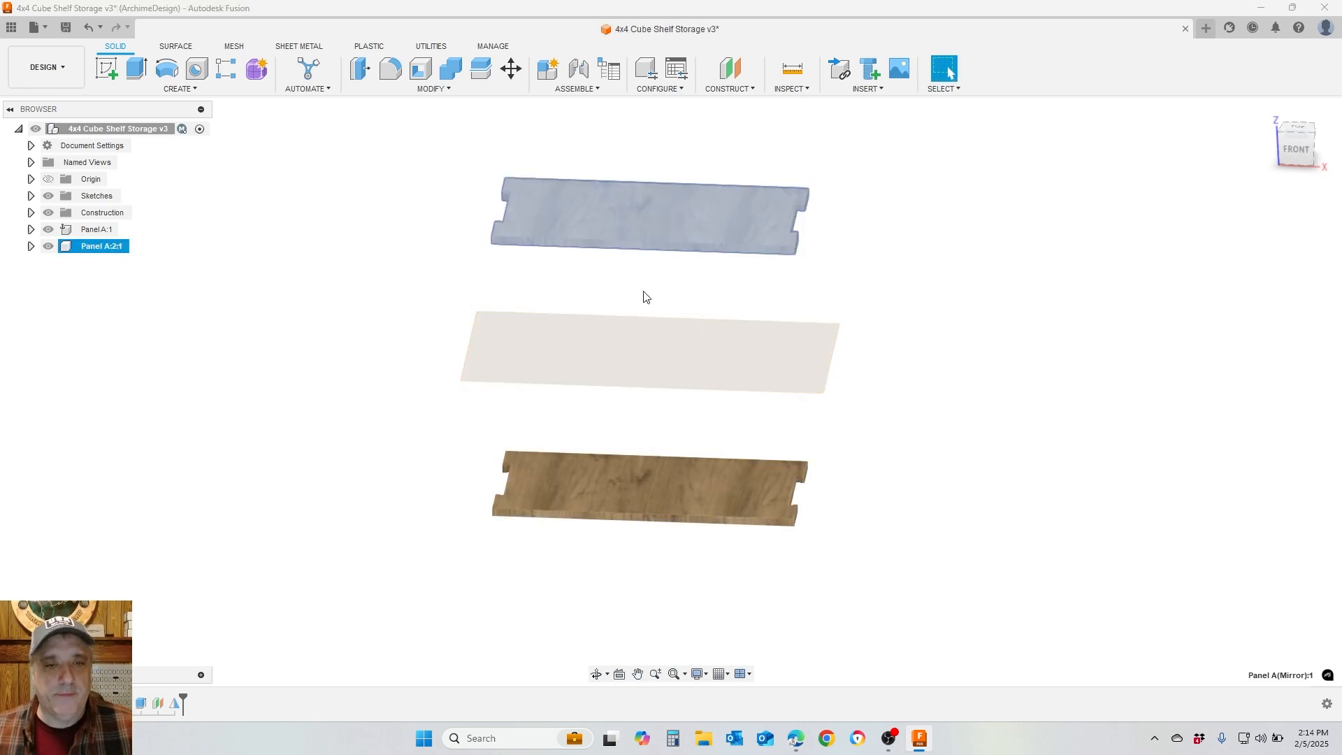
# Start a sketch on the vertical YZ origin plane and project Panel A's two end faces and recessed notch face into it
pyautogui.click(106, 68)
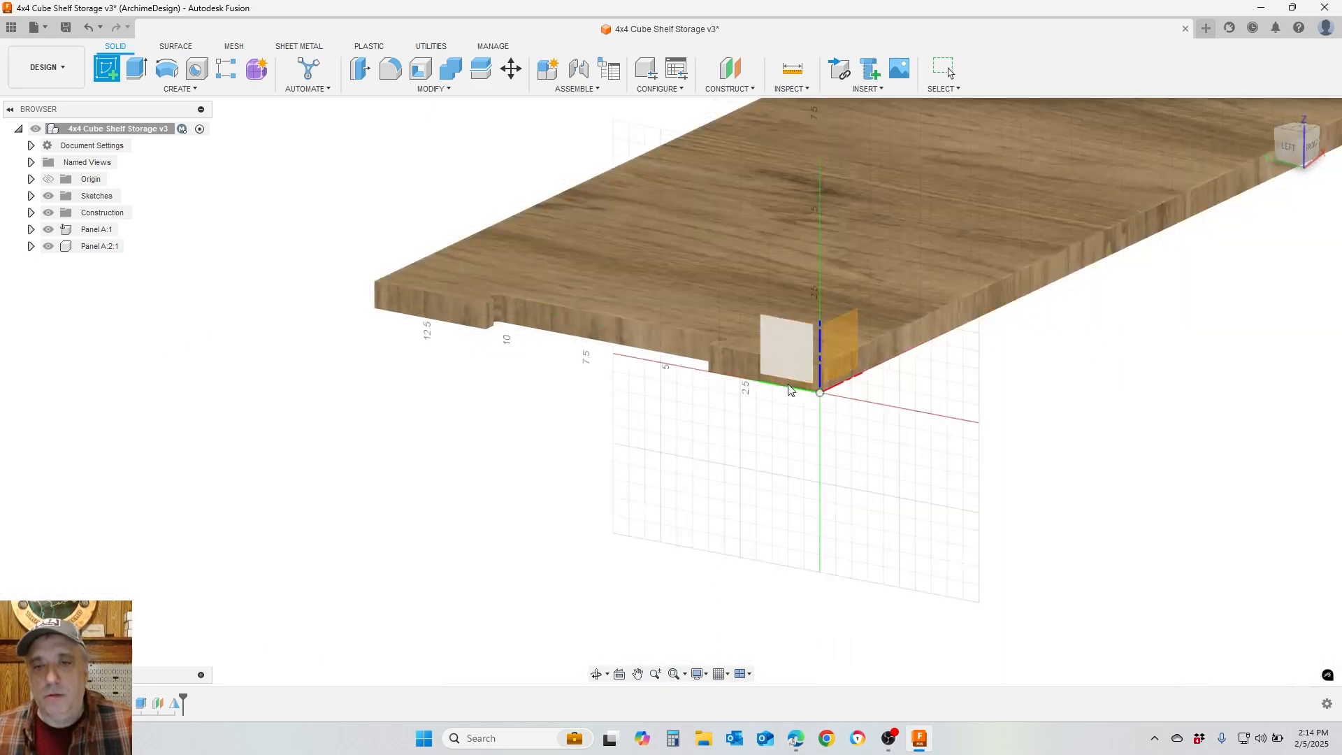
pyautogui.click(780, 350)
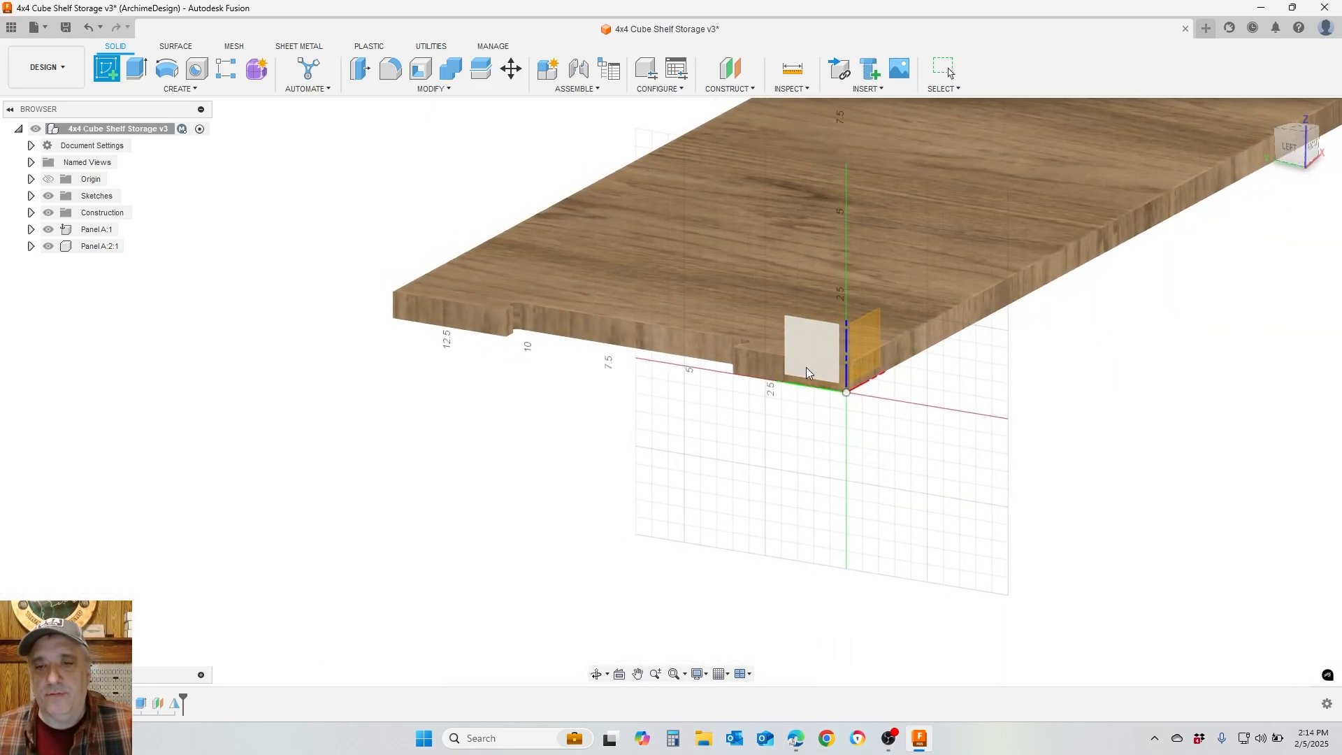
pyautogui.press('r')
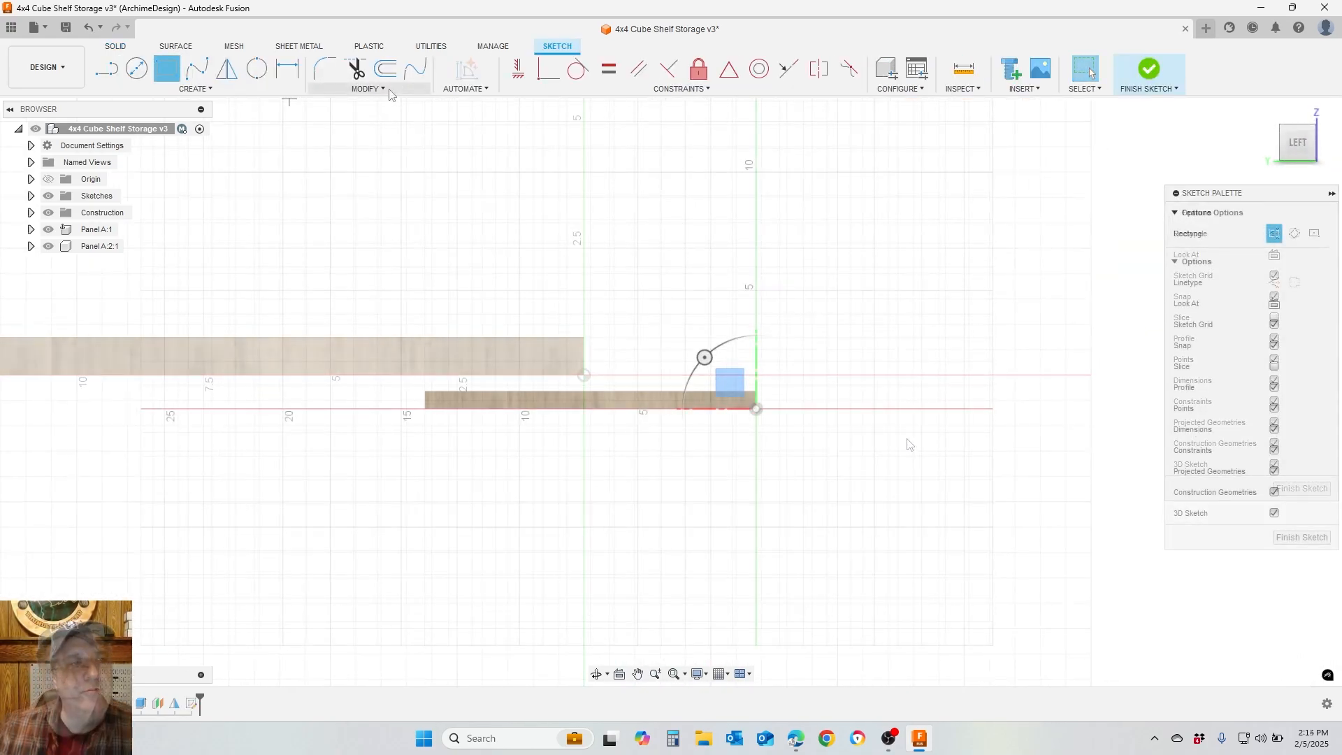
pyautogui.click(219, 92)
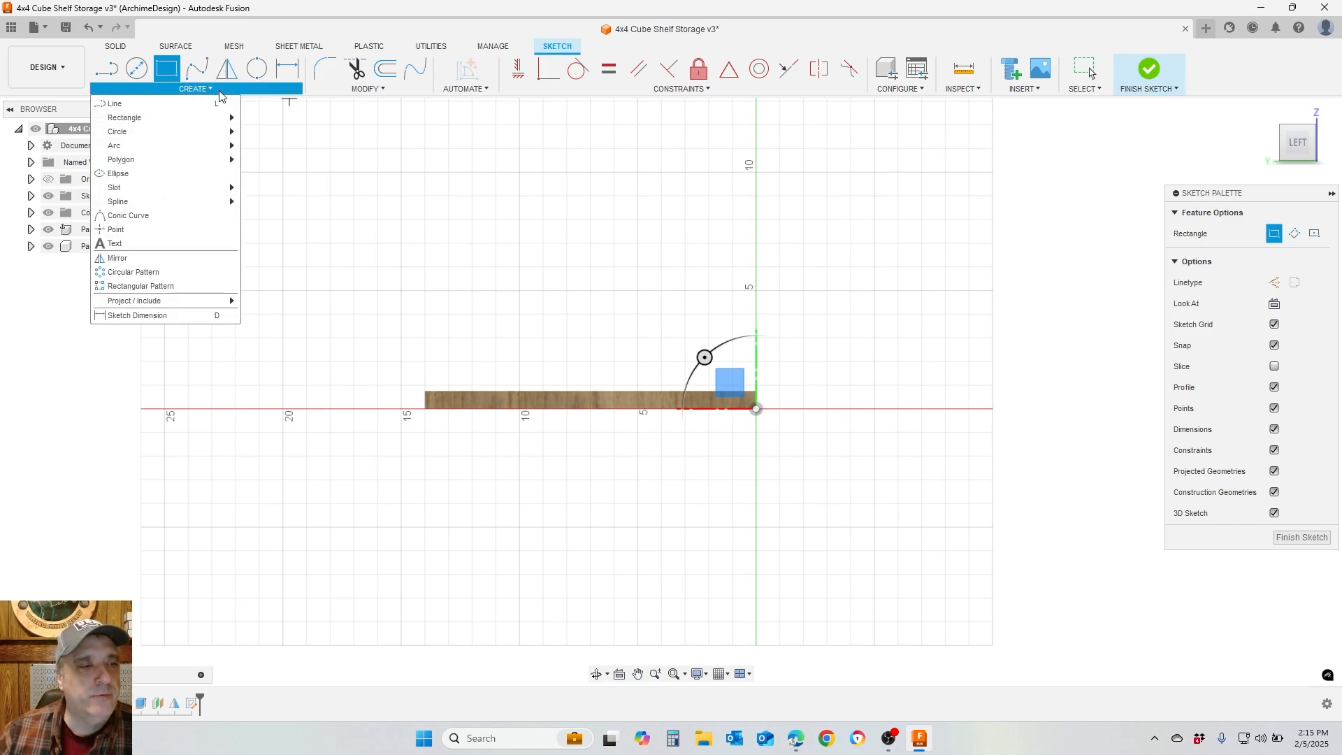
pyautogui.moveTo(157, 305)
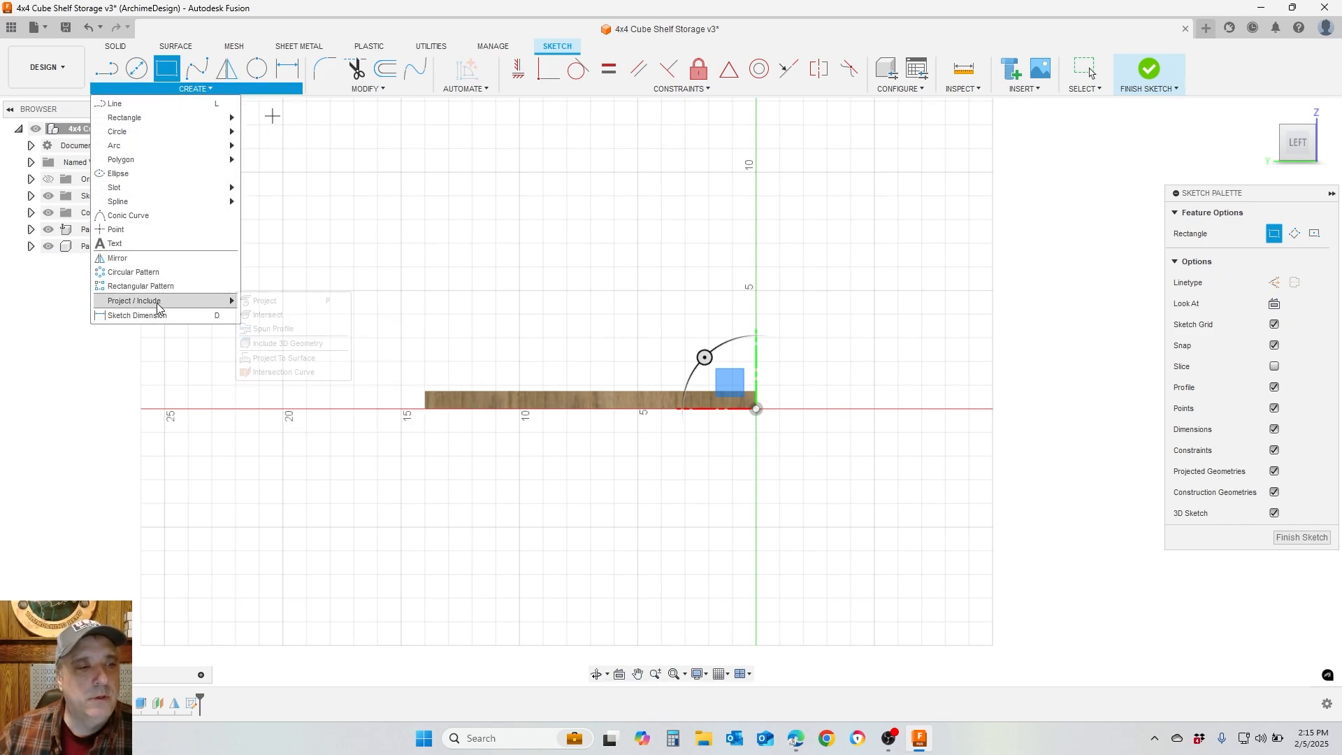
pyautogui.click(262, 300)
pyautogui.scroll(3, 680, 367)
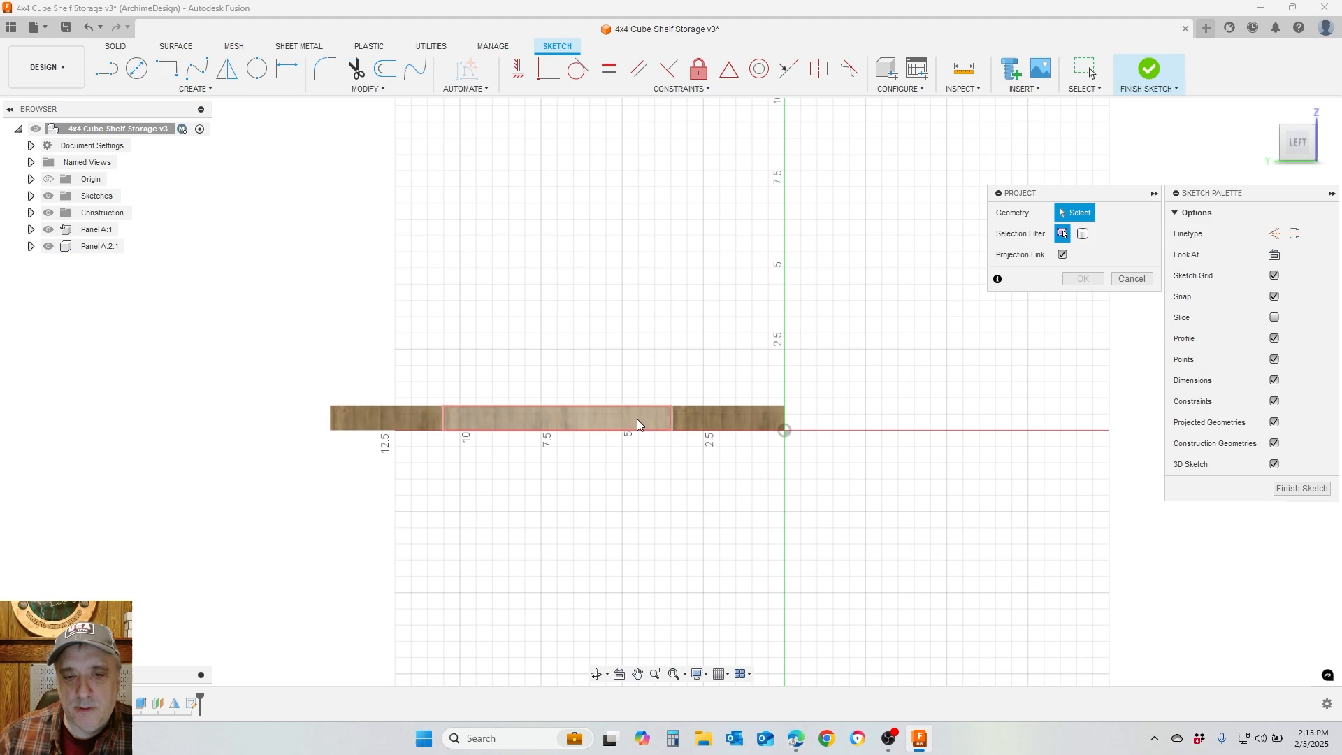
pyautogui.click(727, 418)
pyautogui.click(542, 419)
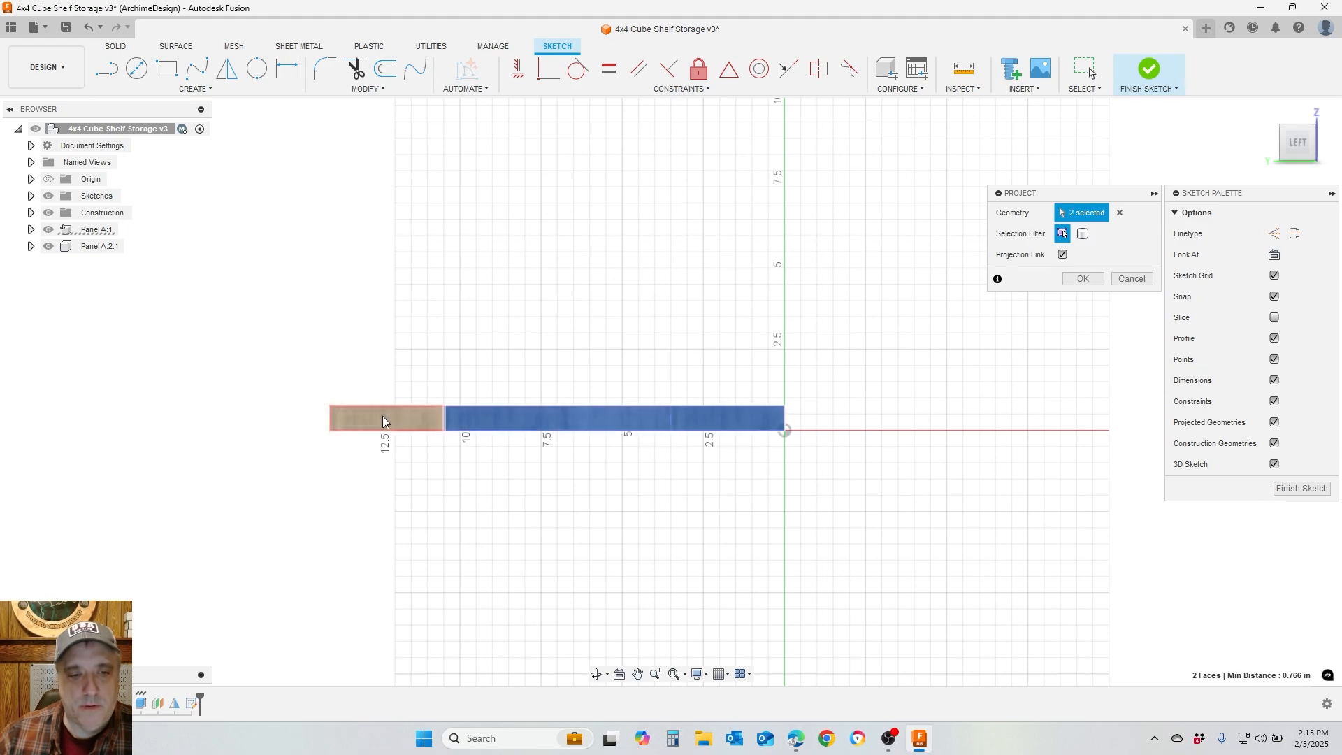
pyautogui.click(384, 422)
pyautogui.click(1083, 278)
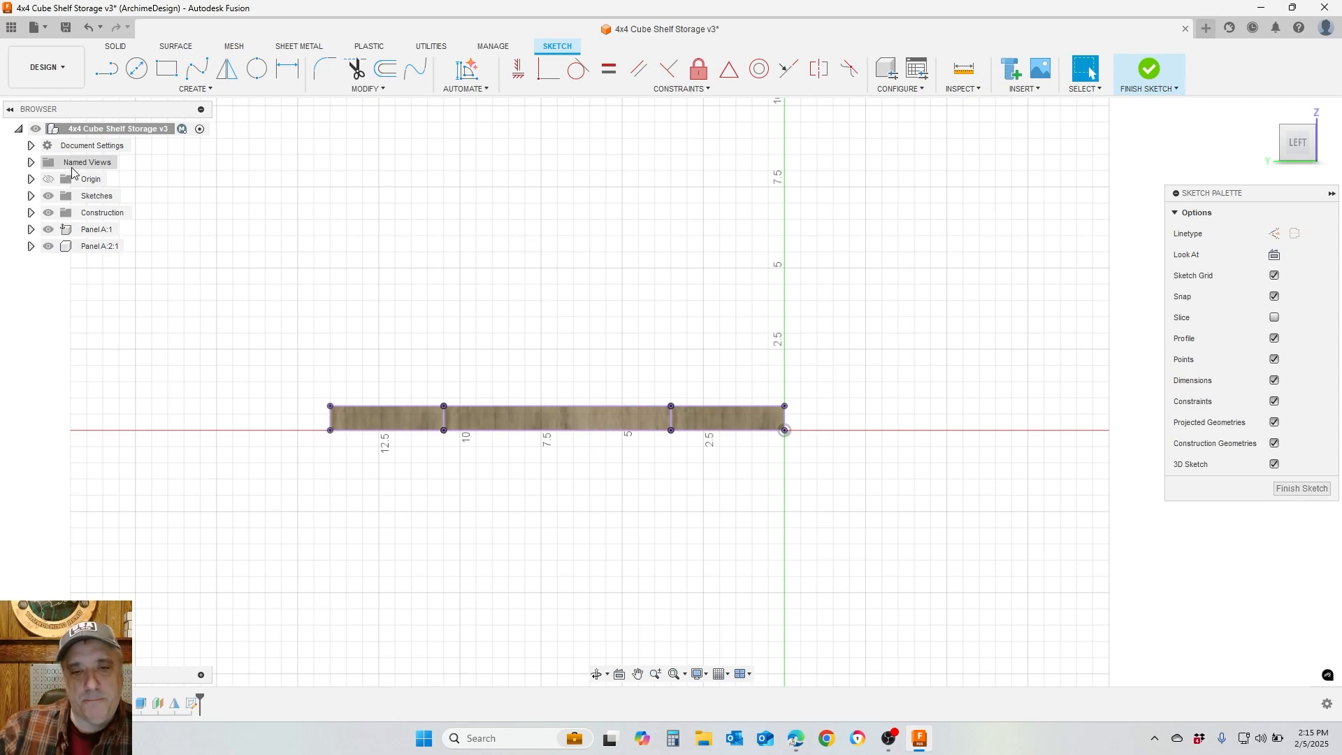
# Hide Panel A and sketch a rectangle about 11 by 15.25 in, rising from the projected outline's upper corner away from the origin
pyautogui.click(48, 230)
pyautogui.scroll(2, 581, 354)
pyautogui.moveTo(581, 354); pyautogui.dragTo(569, 266, button='middle')
pyautogui.scroll(-2, 641, 203)
pyautogui.moveTo(642, 203); pyautogui.dragTo(748, 342, button='middle')
pyautogui.scroll(1, 818, 388)
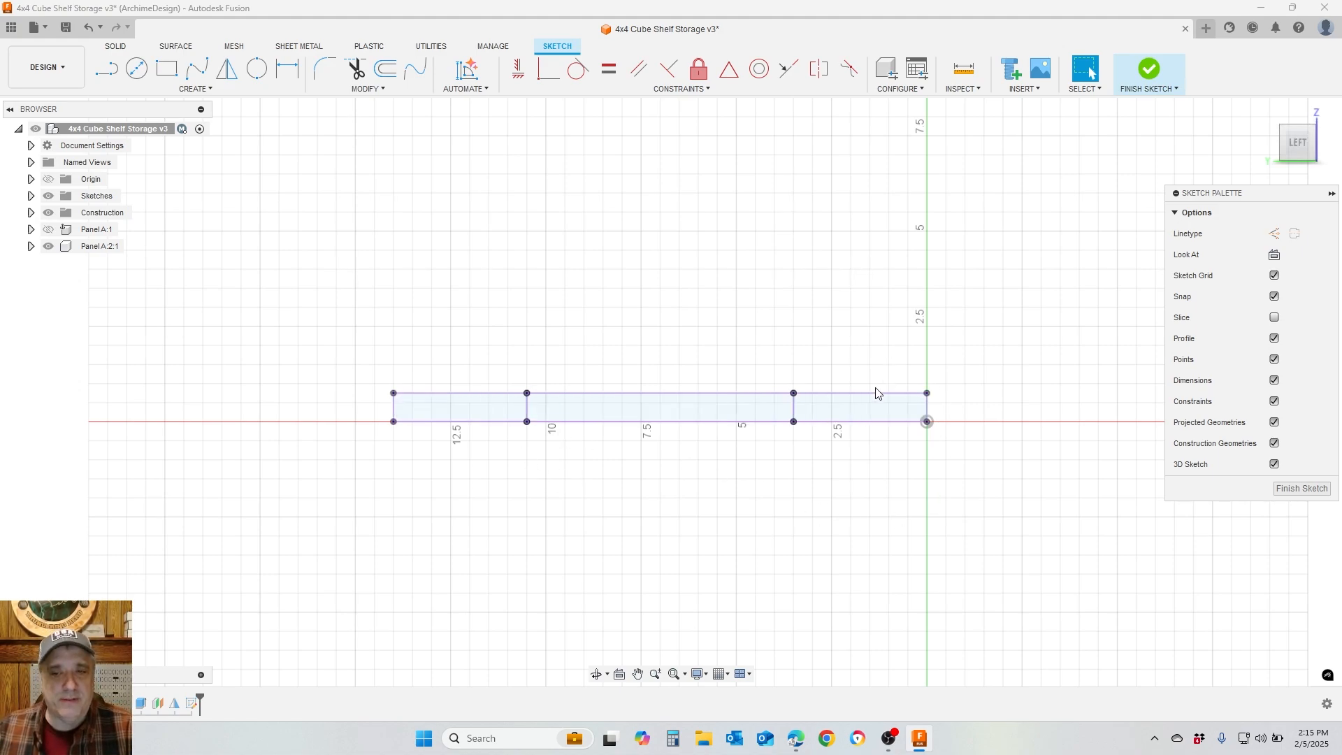
pyautogui.click(726, 495)
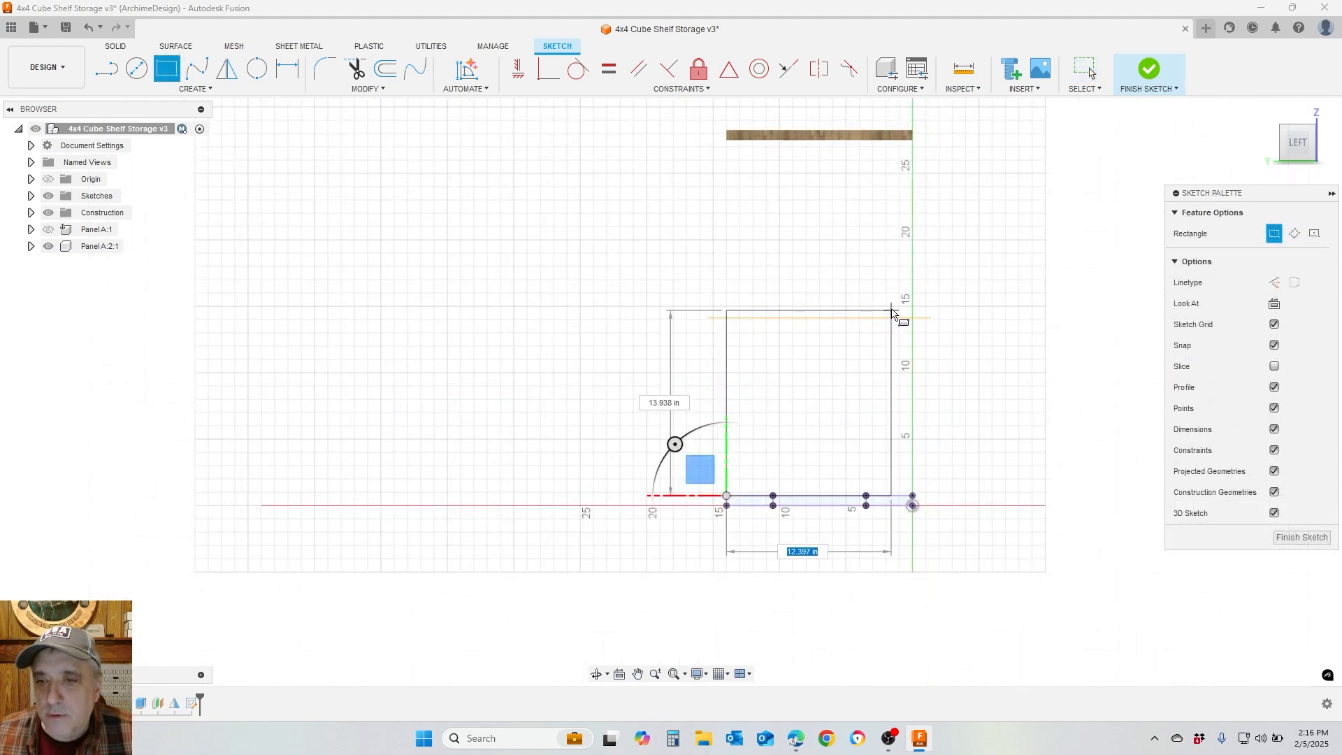
pyautogui.click(872, 298)
pyautogui.press('Escape')
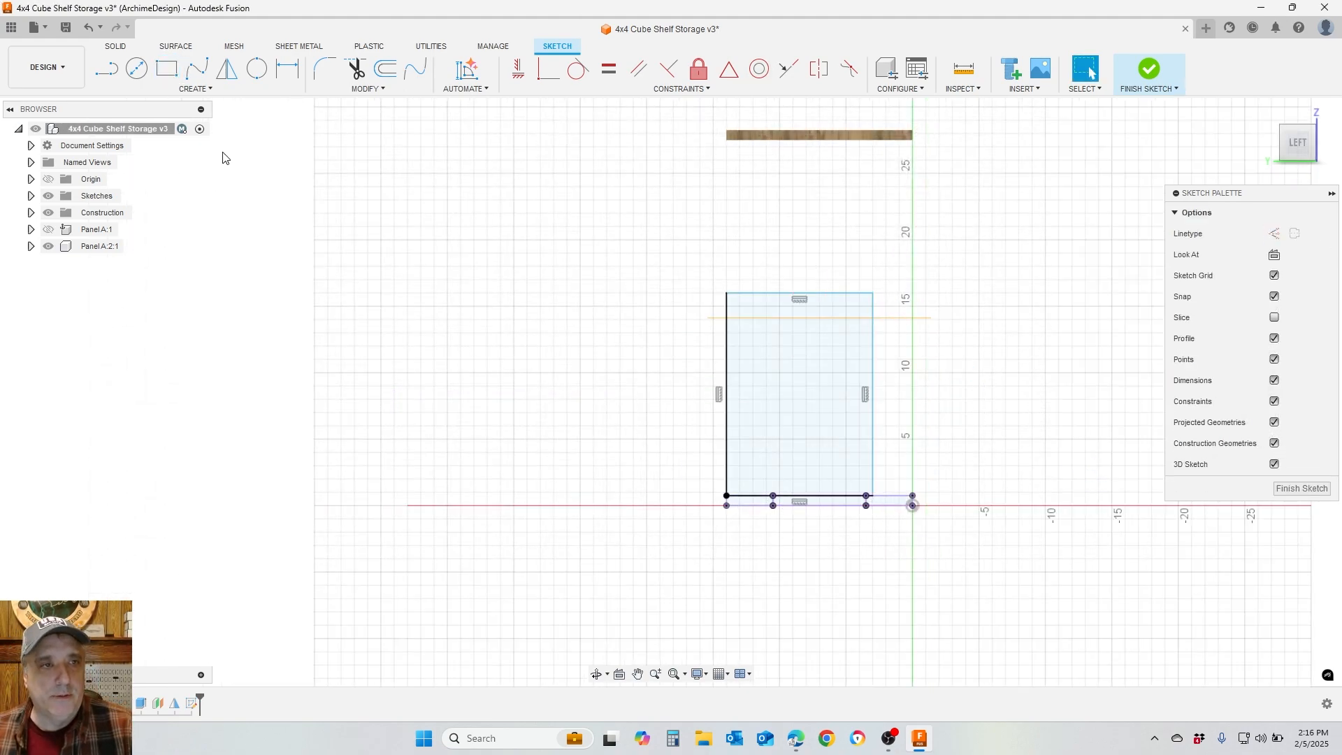
# Dimension the rectangle's width with the Depth parameter
pyautogui.click(287, 68)
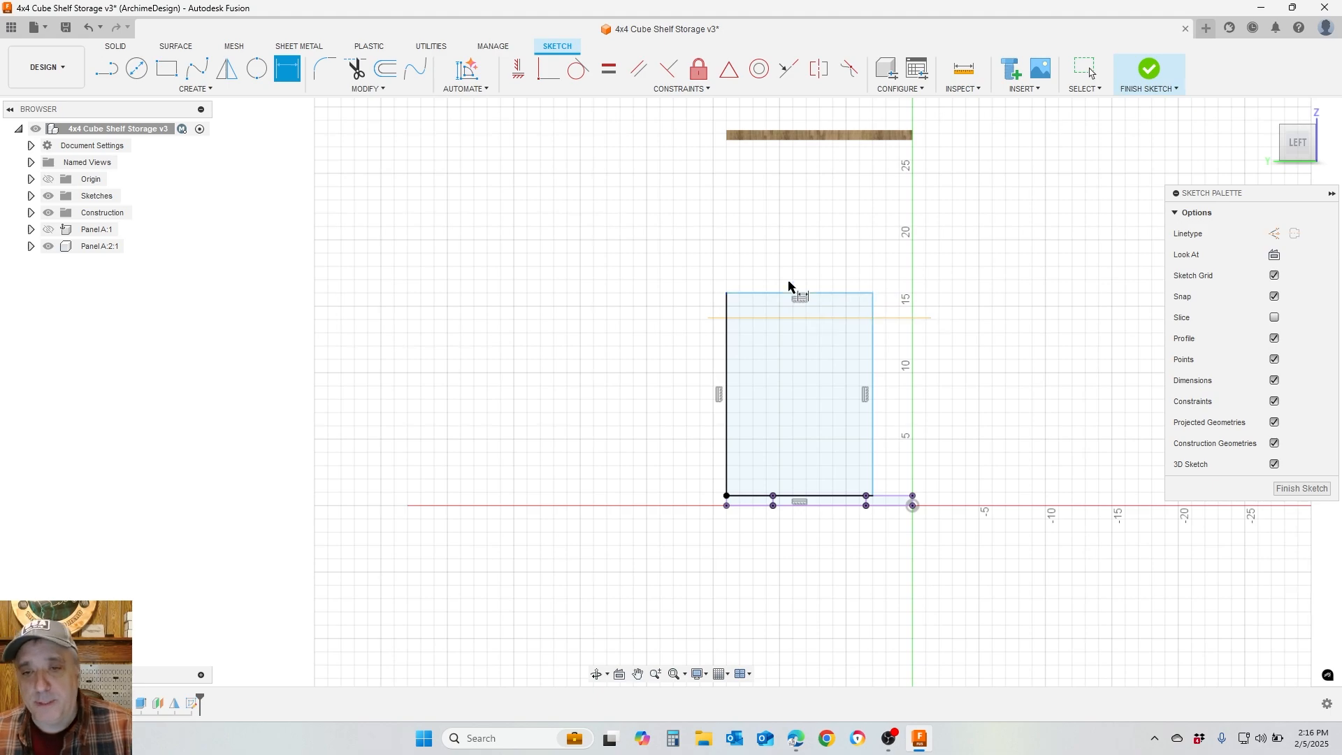
pyautogui.click(285, 74)
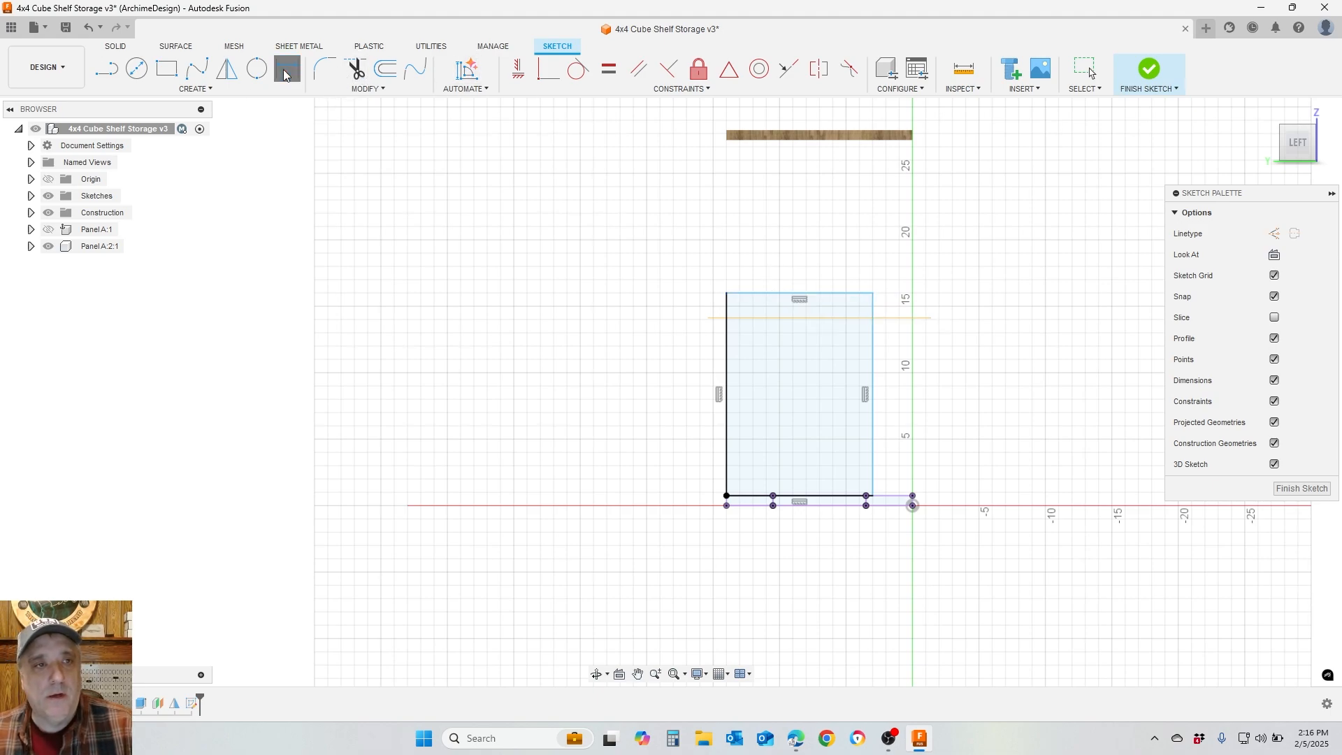
pyautogui.click(805, 294)
pyautogui.click(796, 240)
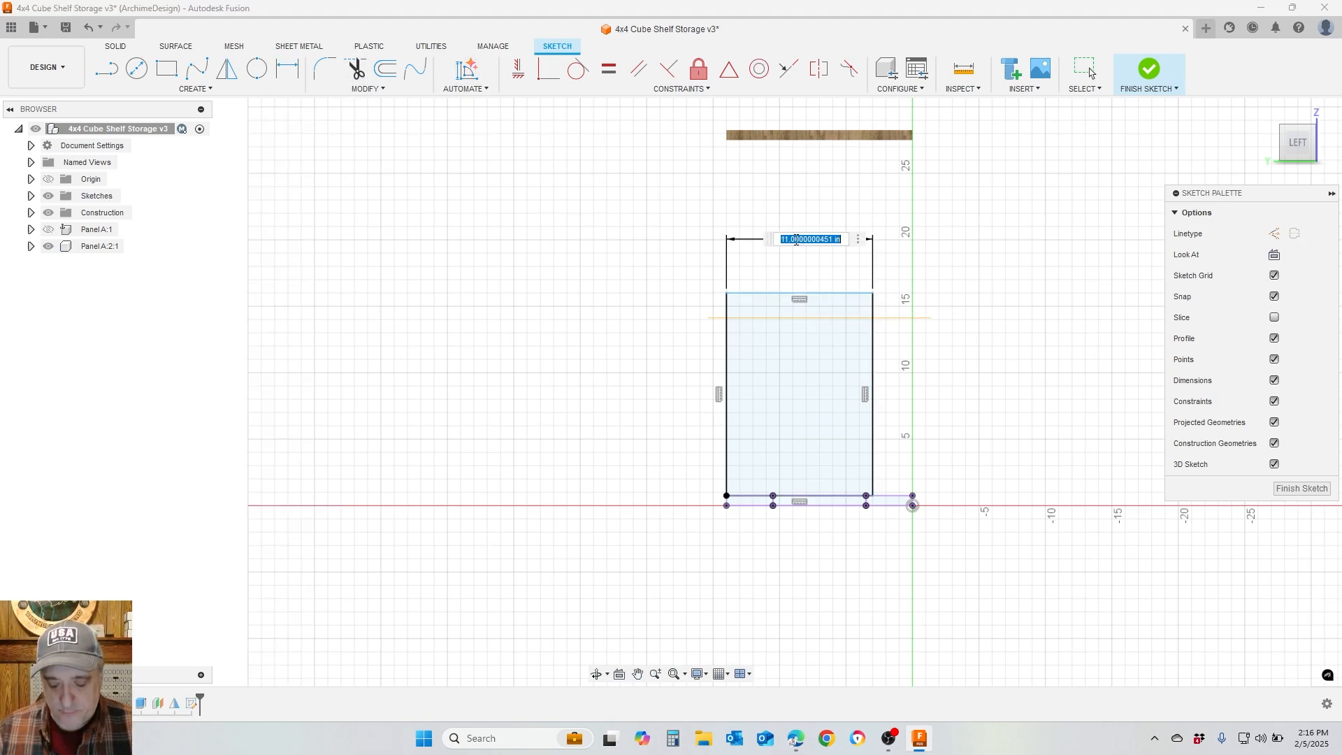
pyautogui.write('De')
pyautogui.click(817, 263)
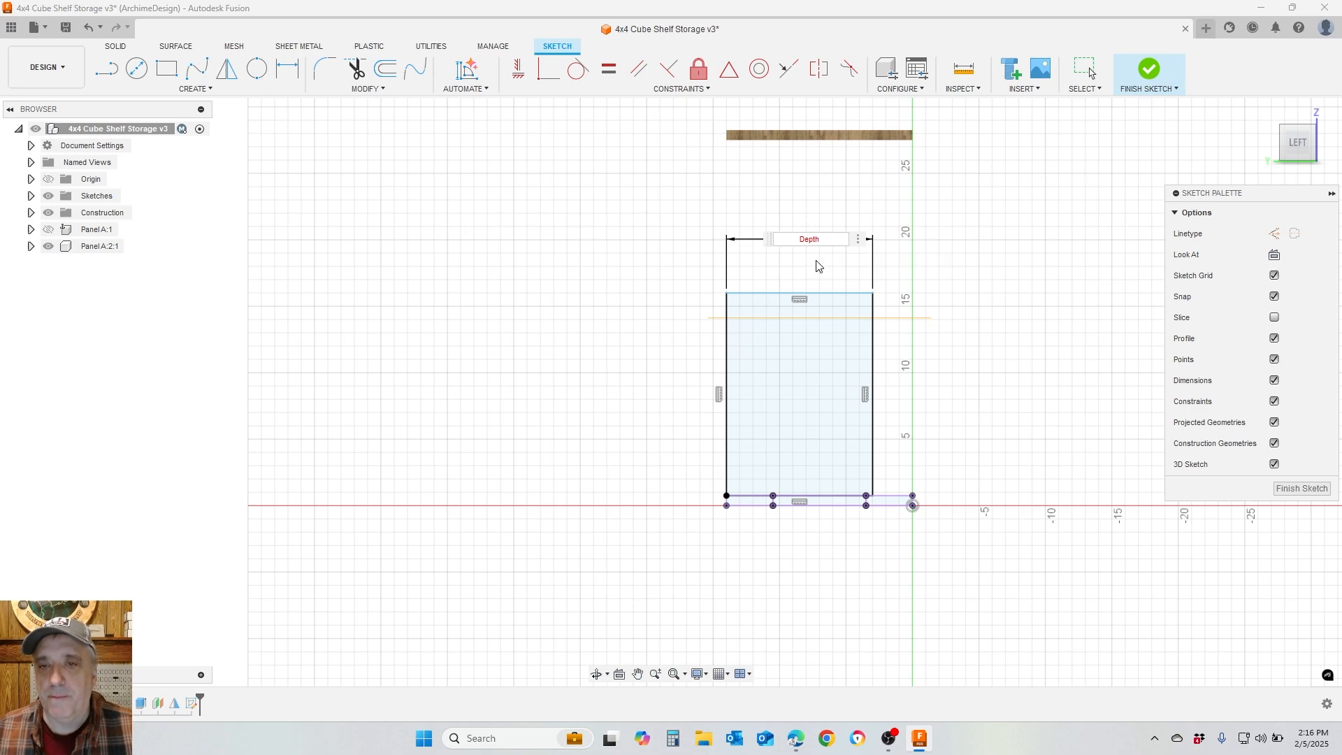
pyautogui.press('Return')
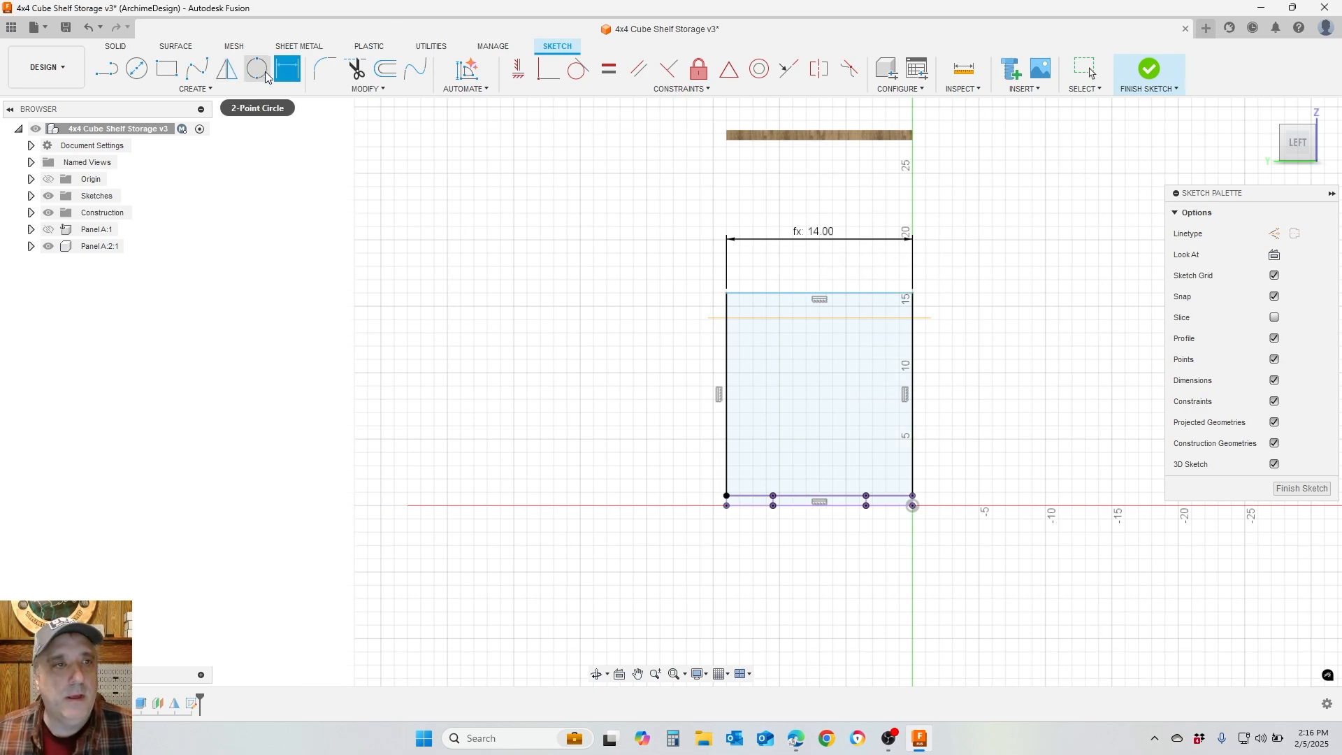
# Dimension the rectangle's height with the TotalHeight parameter
pyautogui.click(726, 382)
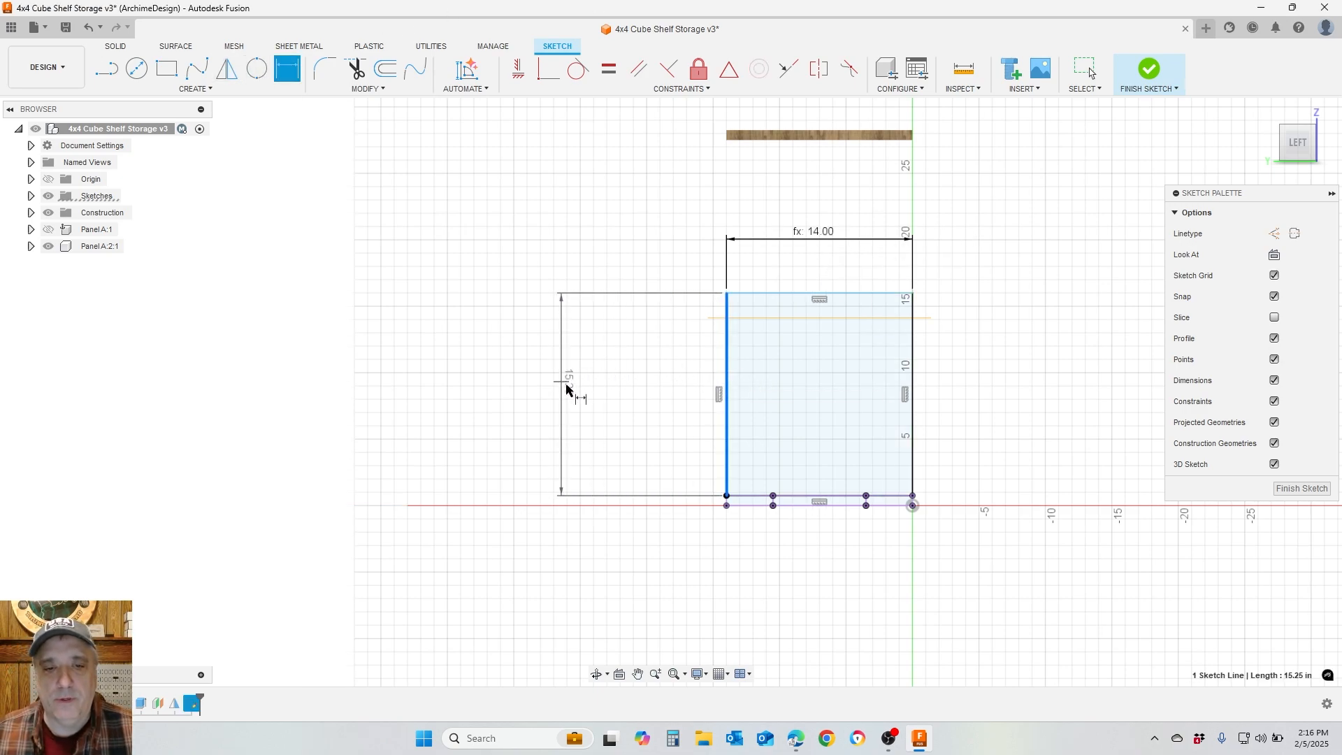
pyautogui.click(570, 386)
pyautogui.write('Total')
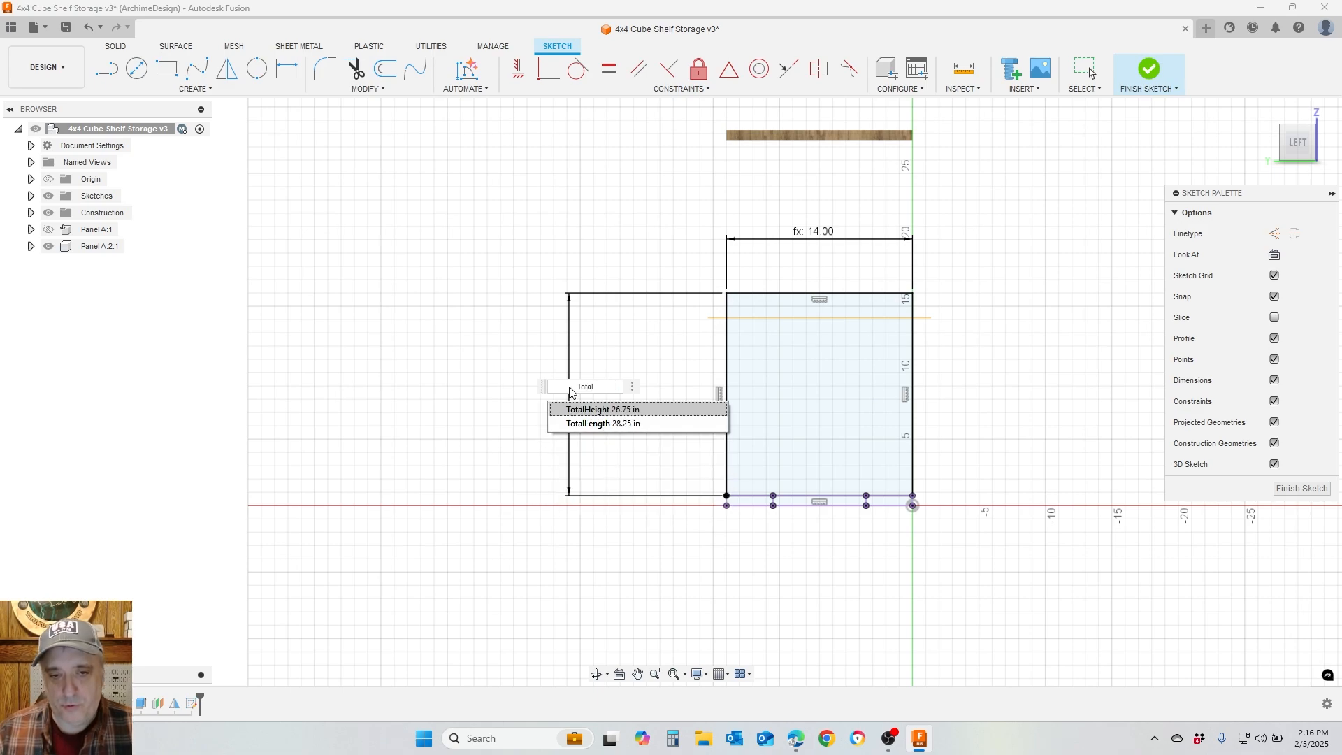
pyautogui.click(587, 411)
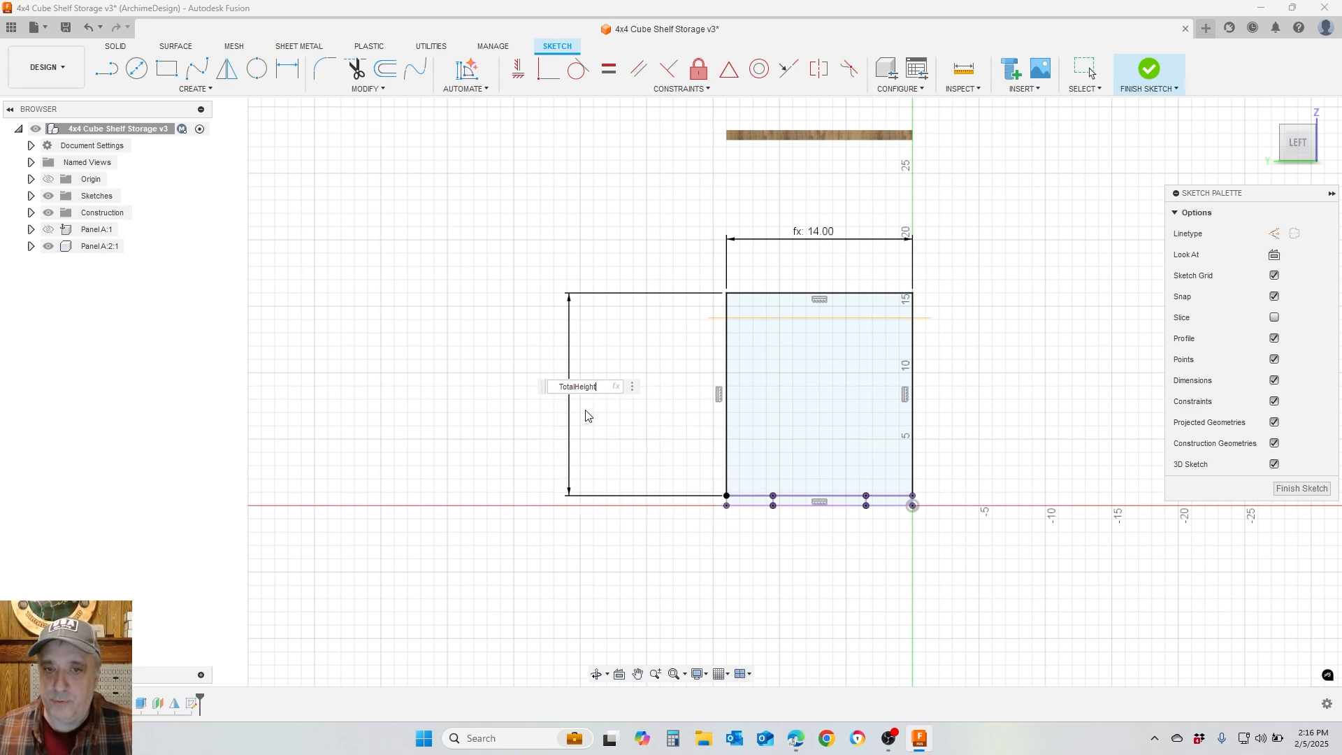
pyautogui.press('Return')
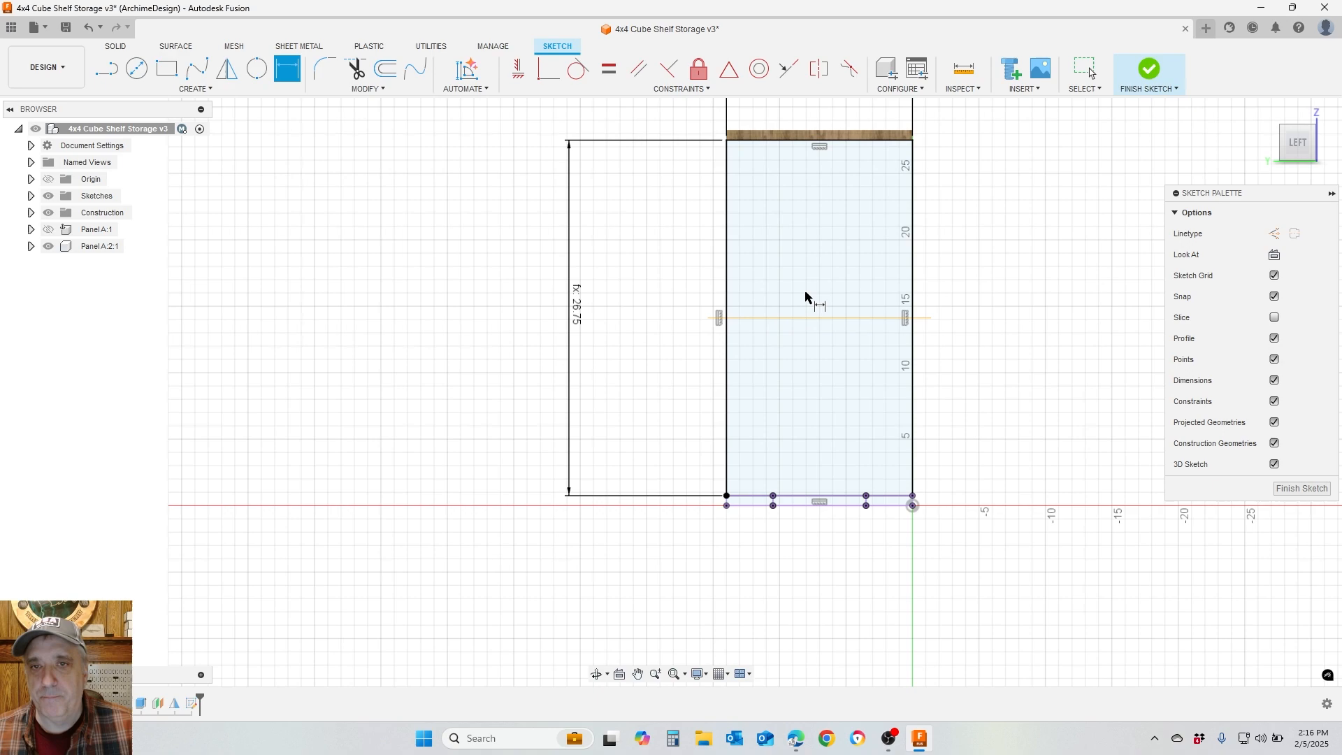
# Check the rectangle's upper edge against Panel A:2's underside, and hide Panel A:2
pyautogui.scroll(-2, 761, 229)
pyautogui.scroll(3, 778, 174)
pyautogui.scroll(4, 778, 174)
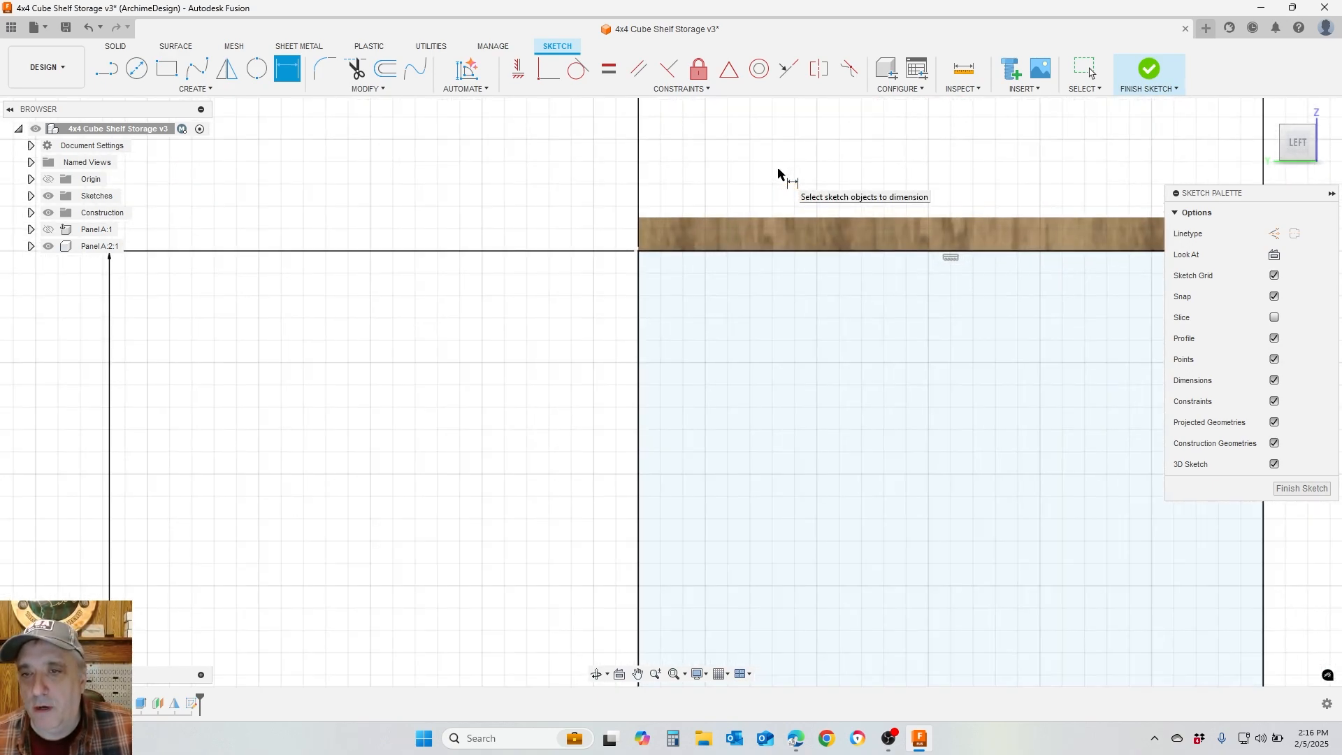
pyautogui.scroll(-5, 778, 174)
pyautogui.scroll(4, 878, 623)
pyautogui.scroll(-5, 859, 623)
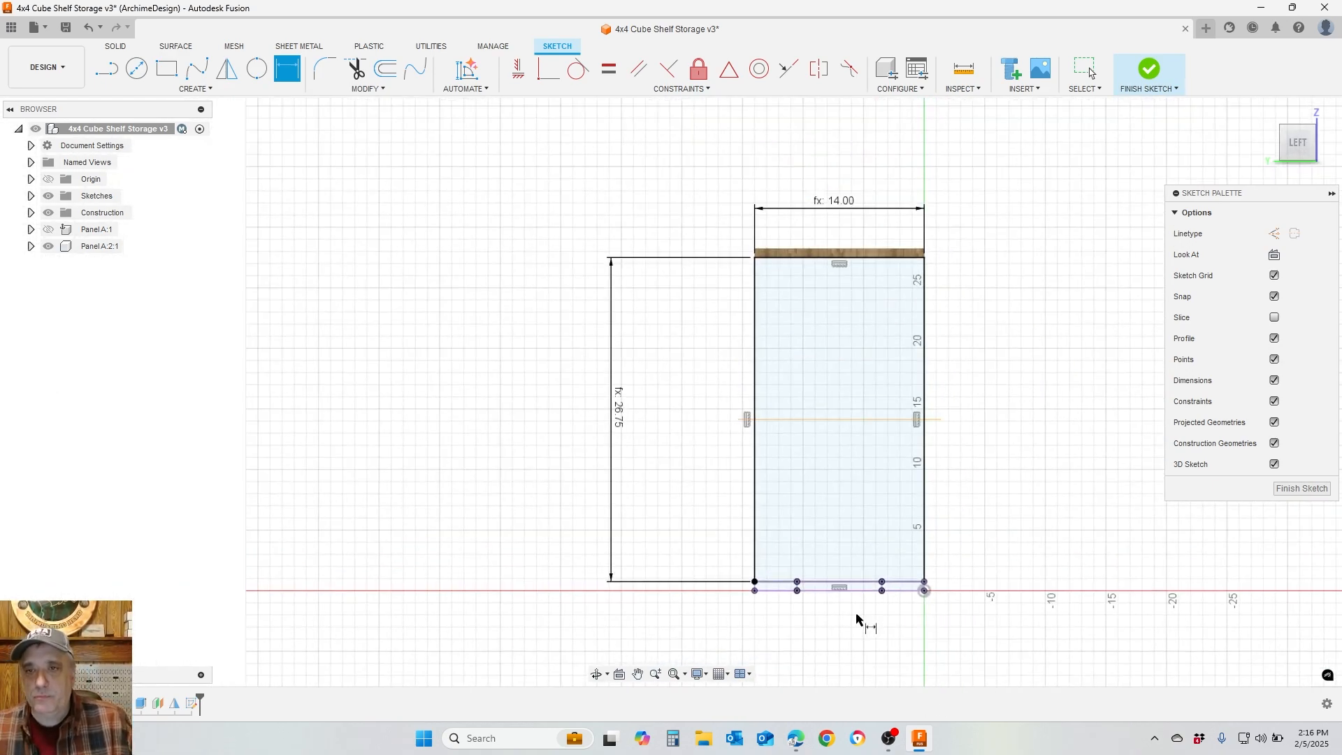
pyautogui.click(49, 247)
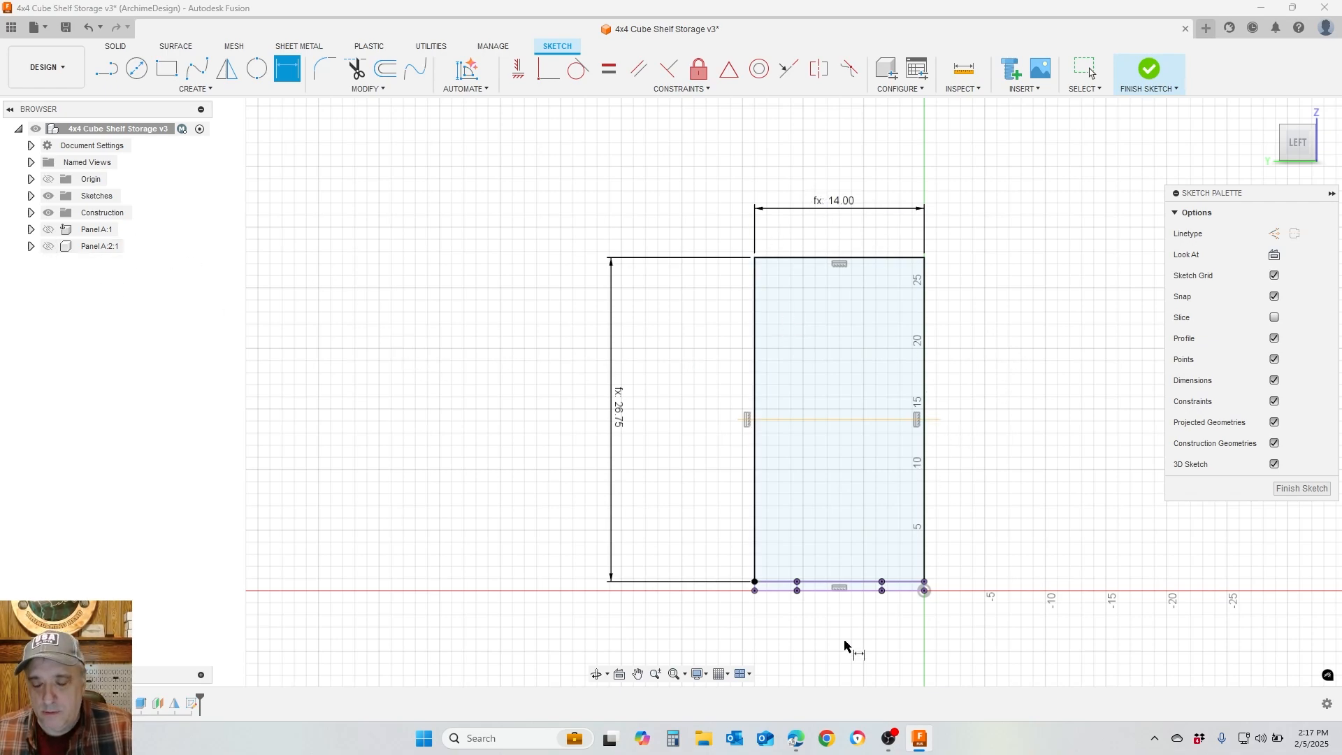
pyautogui.scroll(4, 917, 611)
pyautogui.scroll(2, 1098, 549)
pyautogui.scroll(-5, 1098, 549)
pyautogui.scroll(4, 1080, 500)
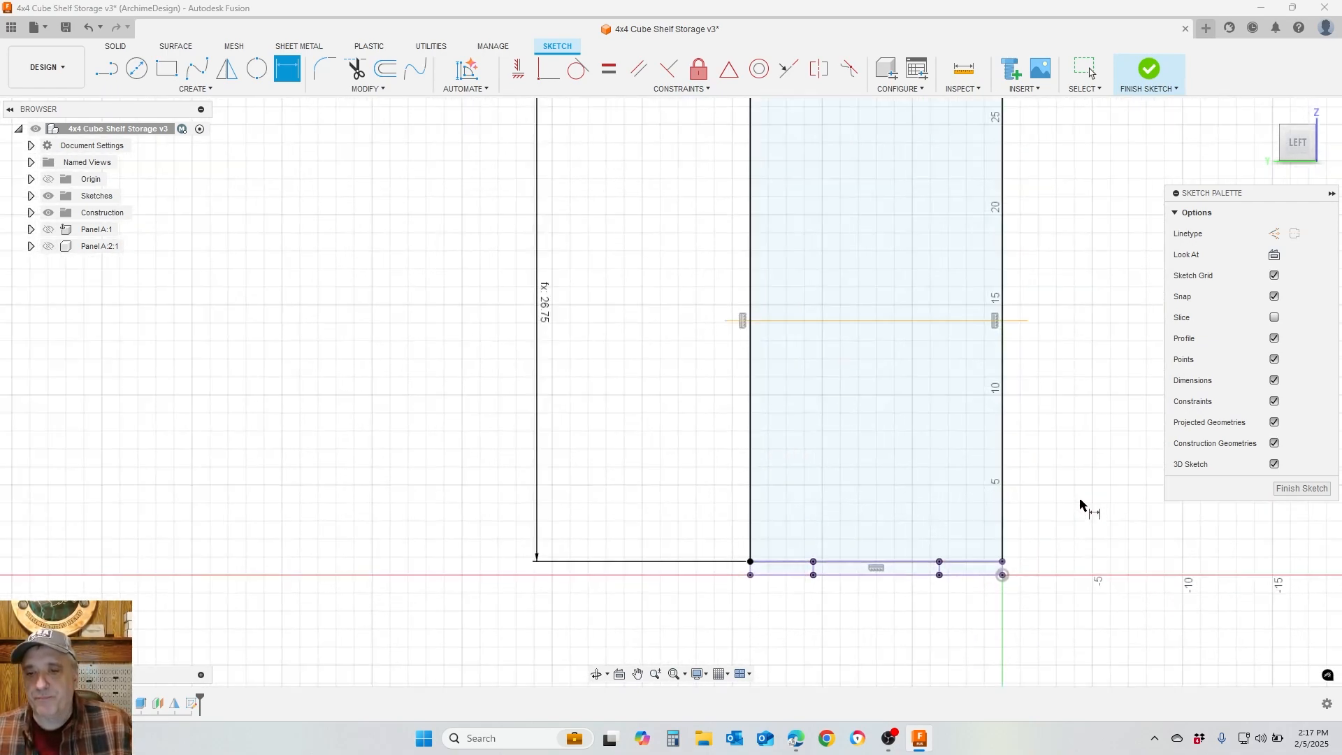
pyautogui.scroll(-1, 950, 605)
pyautogui.scroll(2, 887, 608)
pyautogui.scroll(-3, 749, 390)
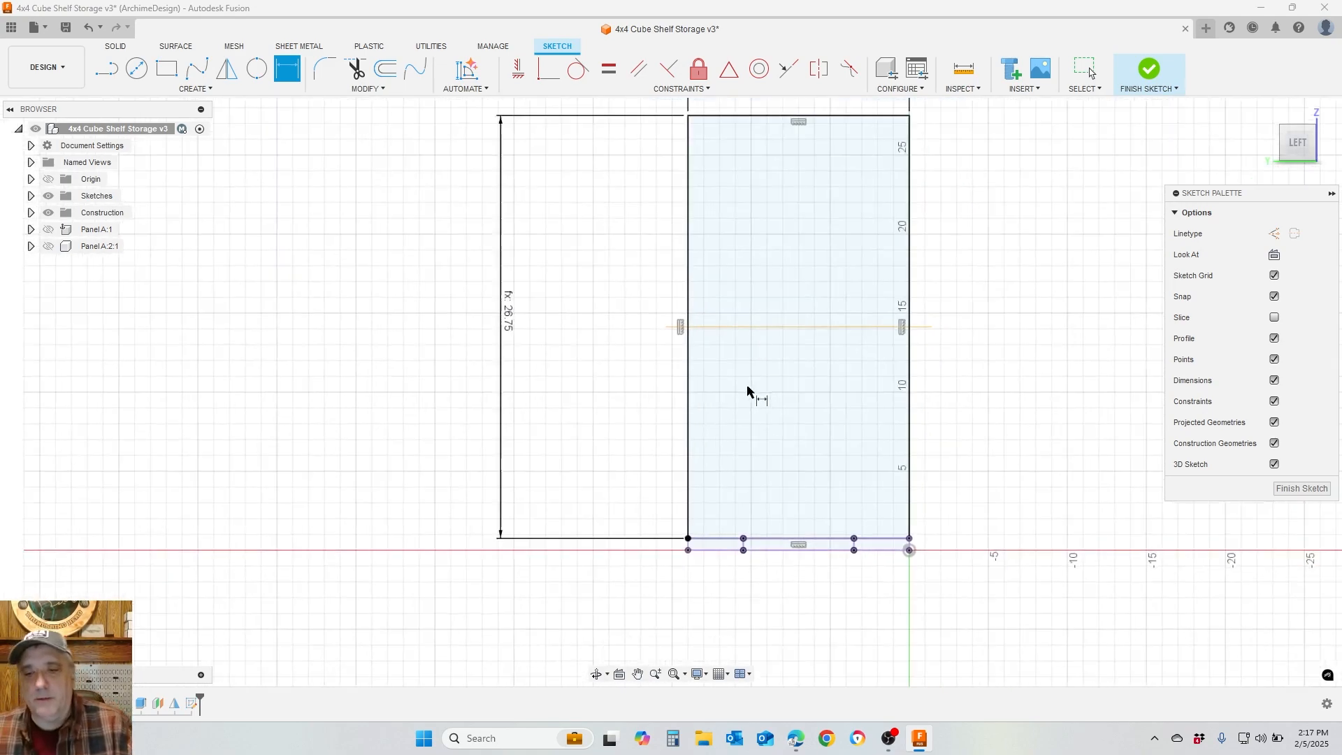
pyautogui.scroll(1, 735, 435)
pyautogui.scroll(-3, 757, 647)
pyautogui.scroll(7, 797, 602)
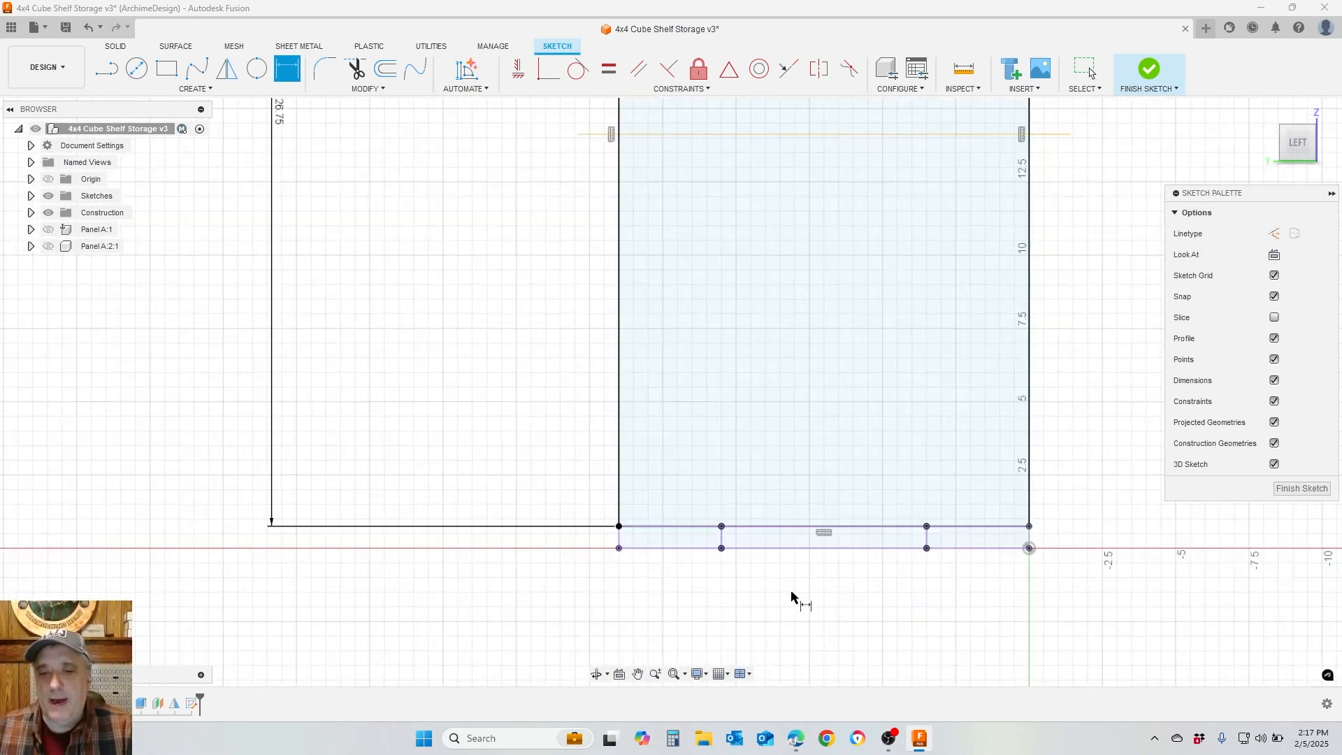
pyautogui.scroll(2, 797, 644)
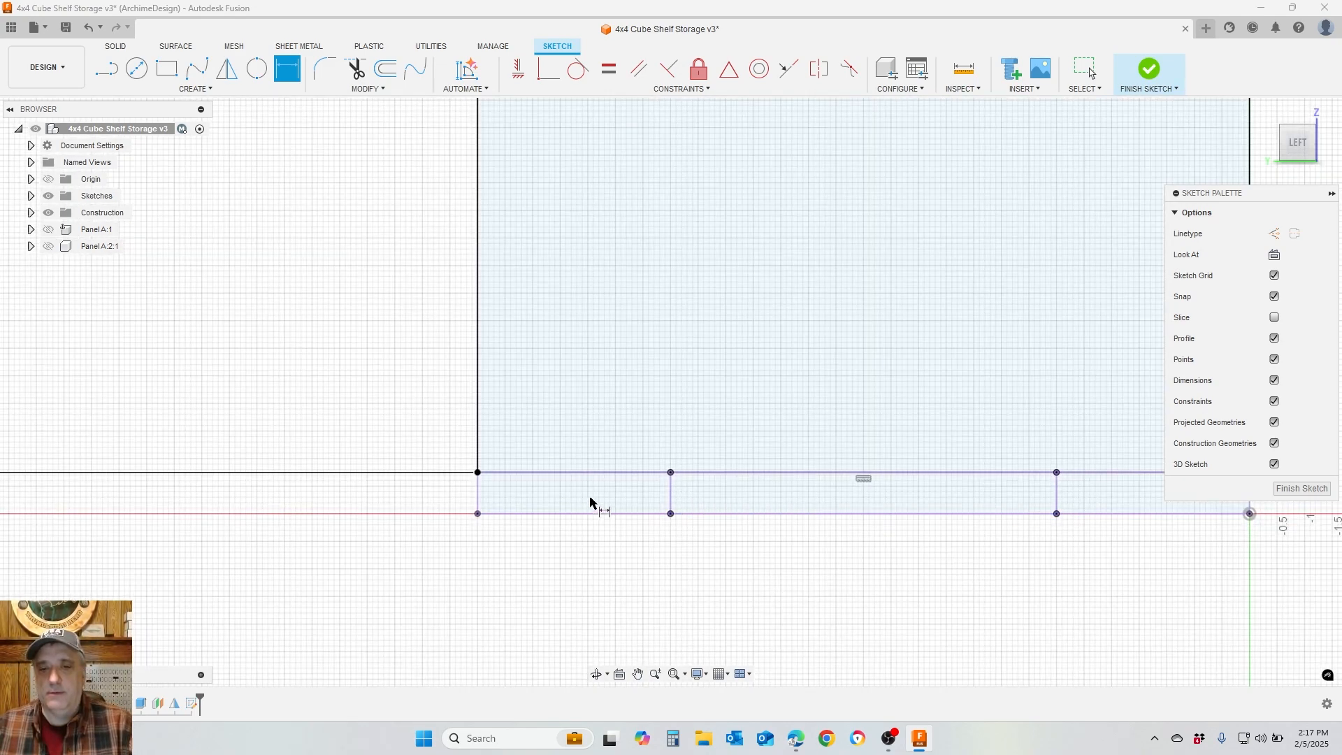
pyautogui.scroll(-4, 158, 335)
# Draw a vertical construction line from the midpoint of the side panel rectangle's lower edge to the midpoint of its upper edge
pyautogui.press('r')
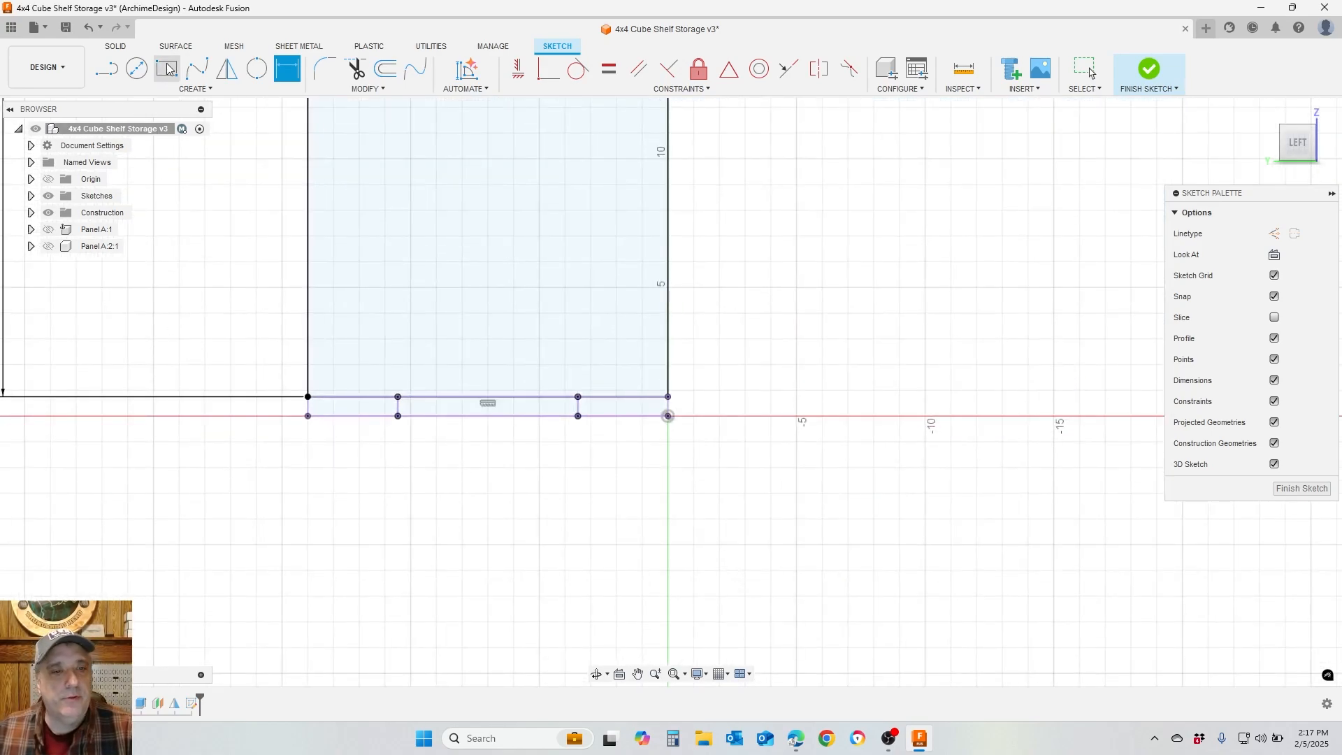
pyautogui.scroll(2, 690, 543)
pyautogui.scroll(-3, 1025, 552)
pyautogui.scroll(2, 608, 344)
pyautogui.scroll(2, 615, 353)
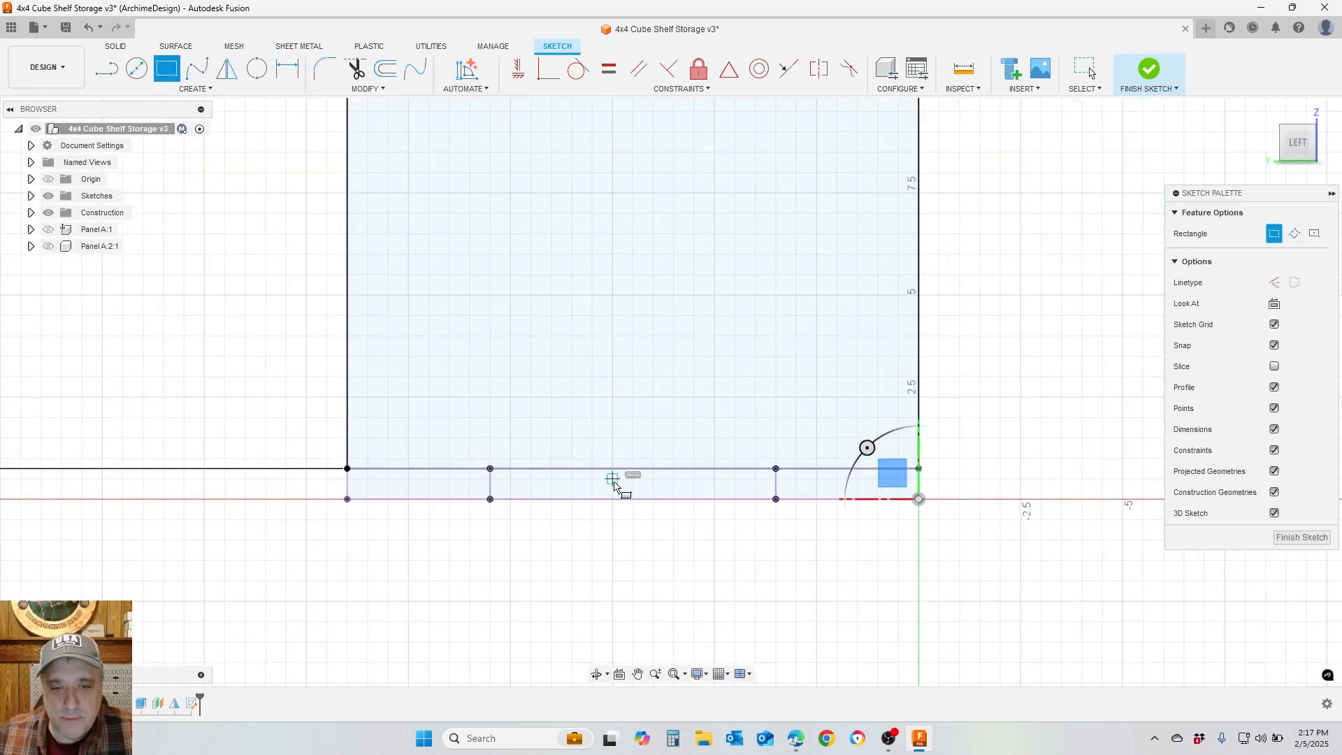
pyautogui.press('l')
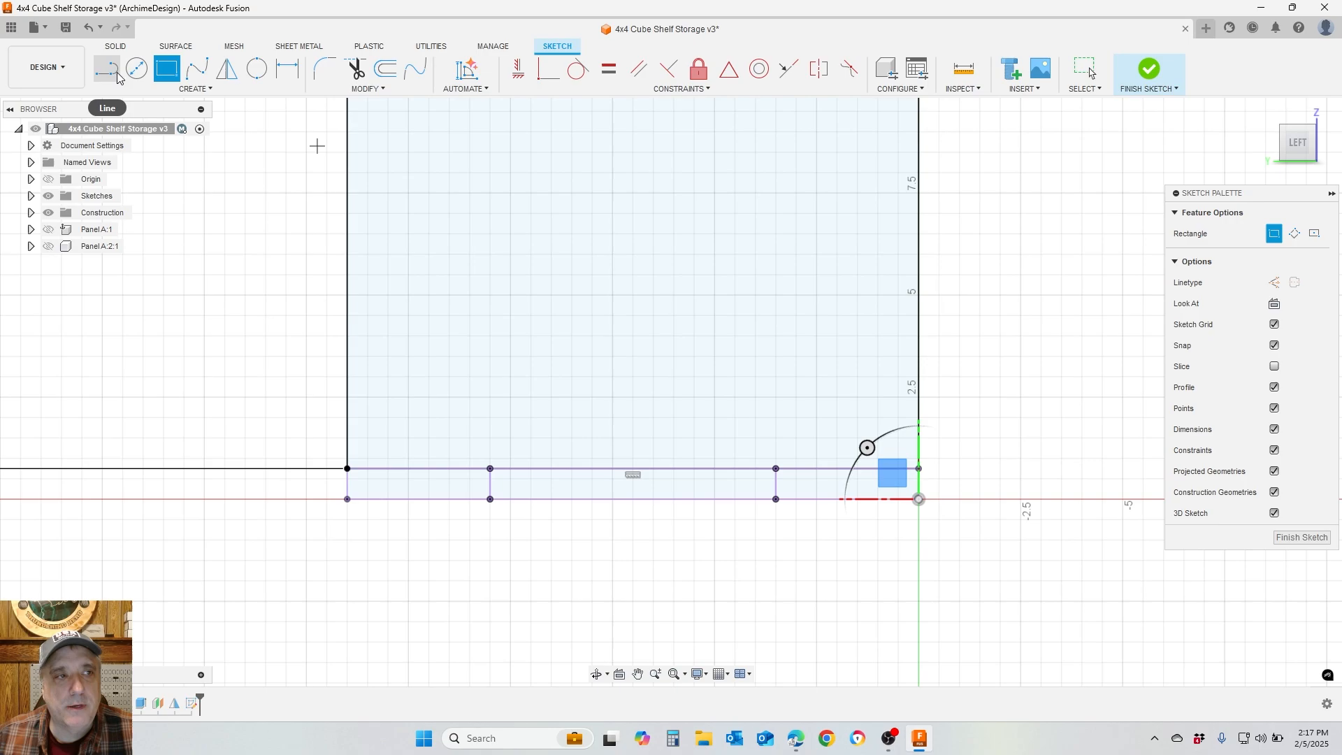
pyautogui.click(1275, 233)
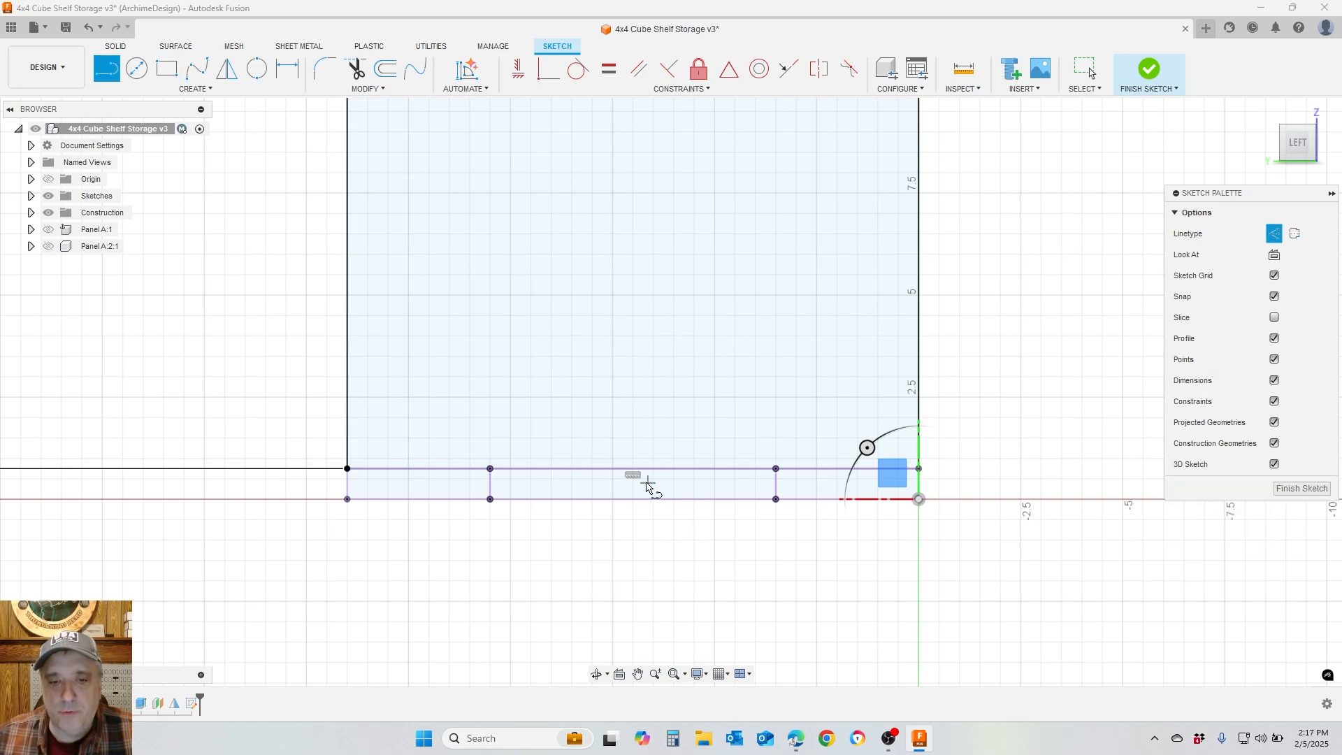
pyautogui.click(634, 468)
pyautogui.scroll(-4, 633, 470)
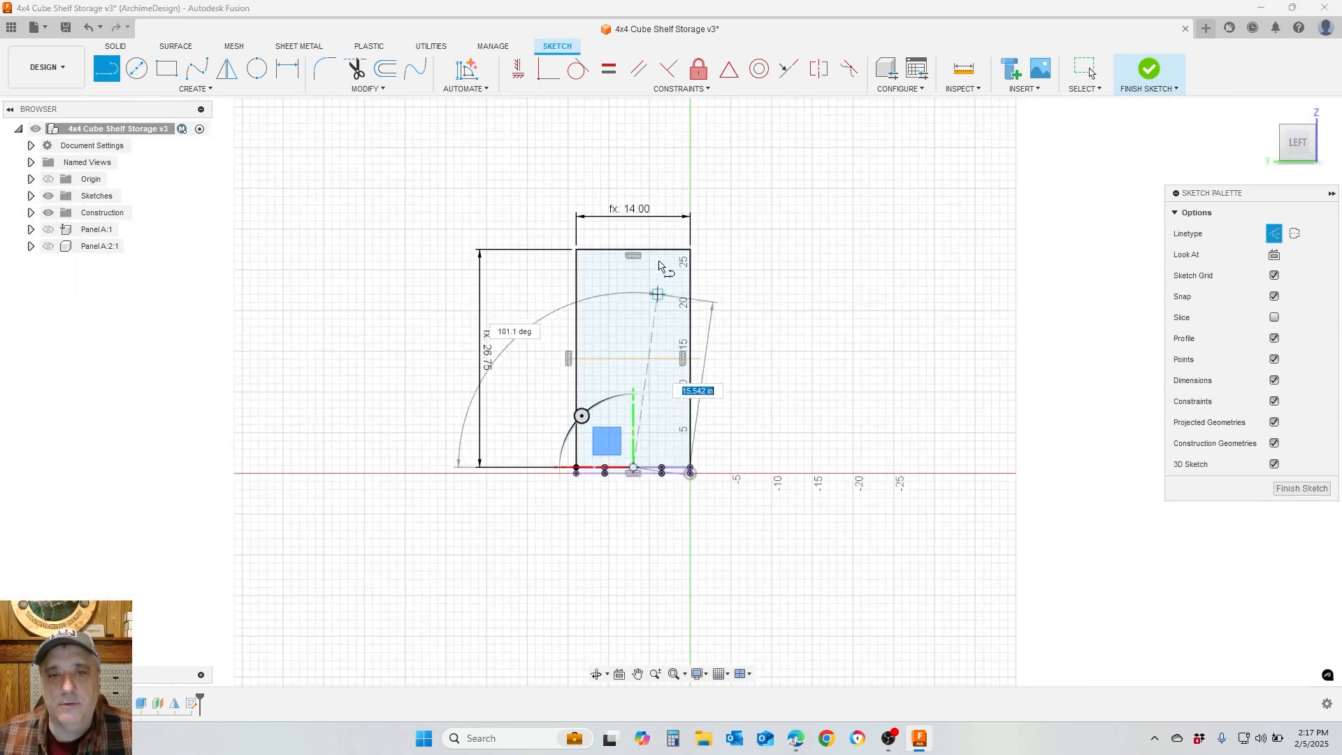
pyautogui.click(616, 253)
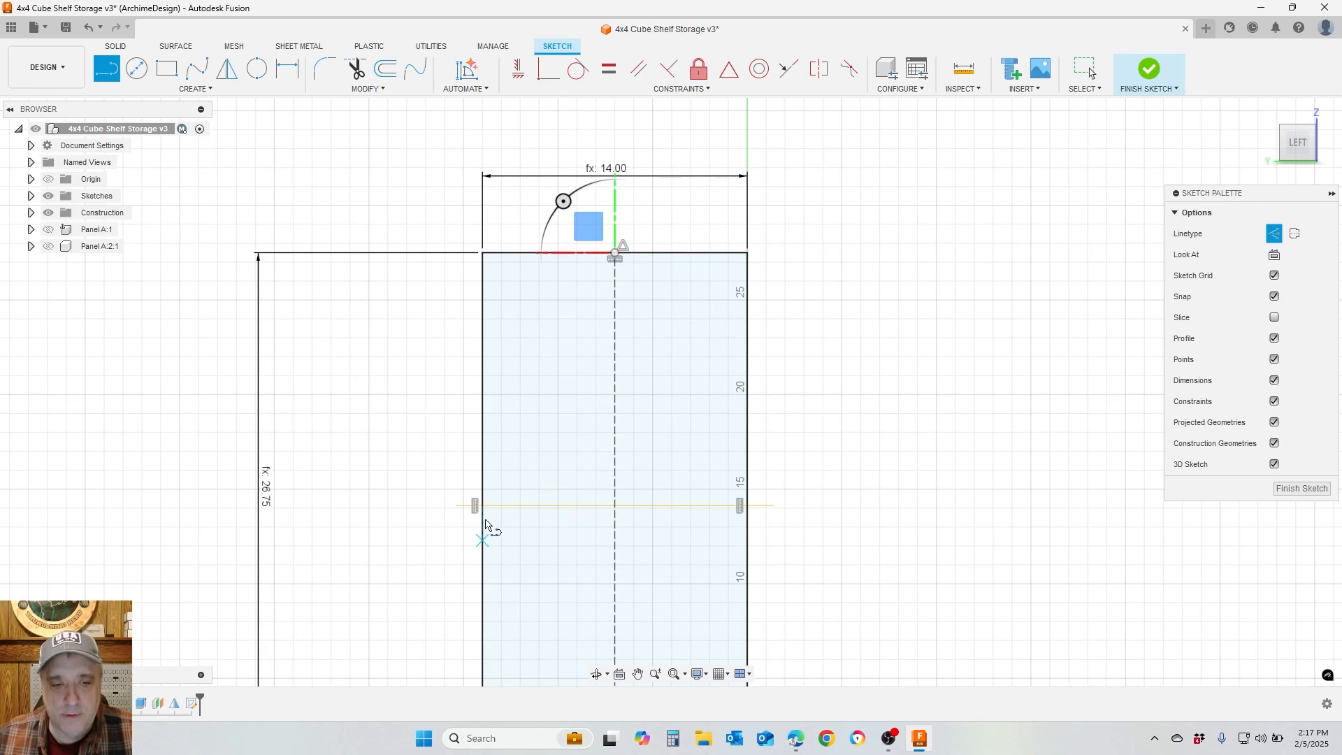
# Draw a horizontal construction line between the midpoints of the panel's two long edges, and switch construction linetype off
pyautogui.click(483, 504)
pyautogui.click(747, 505)
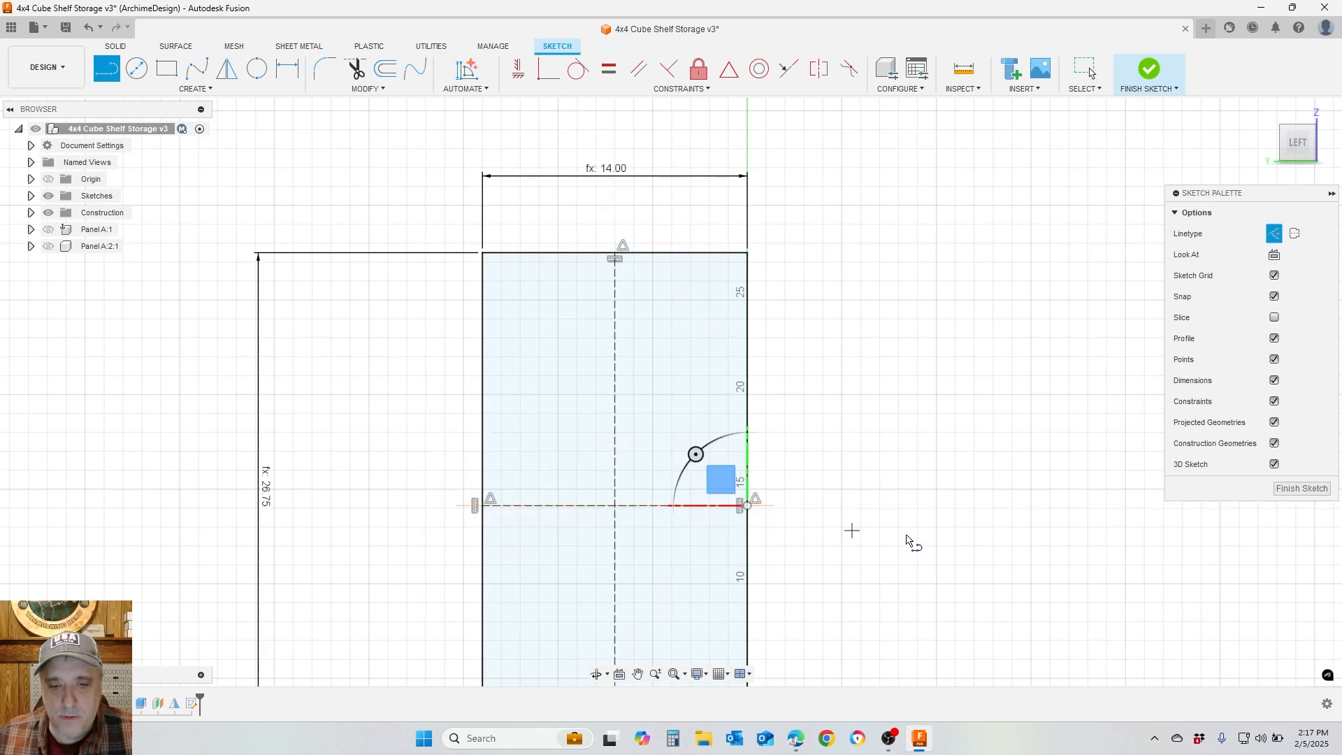
pyautogui.scroll(-3, 906, 535)
pyautogui.scroll(-2, 902, 524)
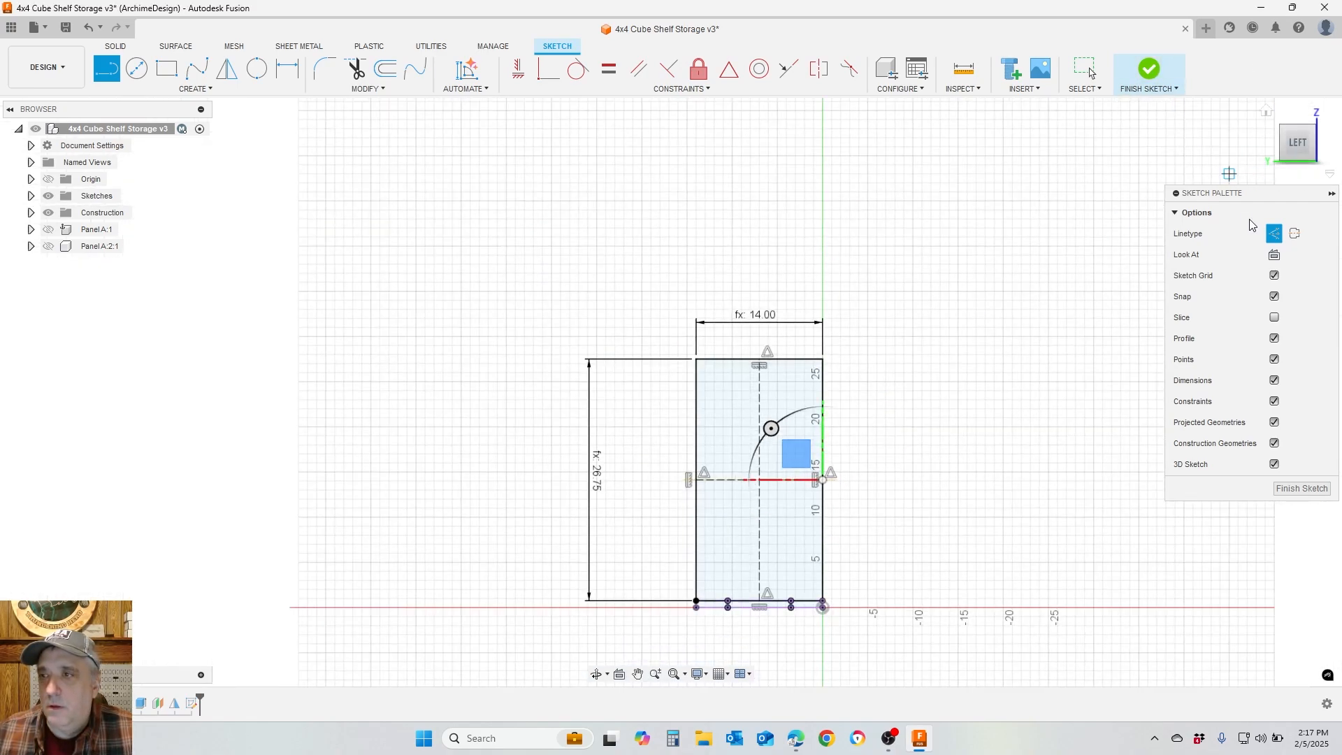
pyautogui.click(1274, 234)
# Sketch a tab rectangle about 2.88 by 0.59 in, from the vertical centerline's lower end downward and away from the origin
pyautogui.click(167, 68)
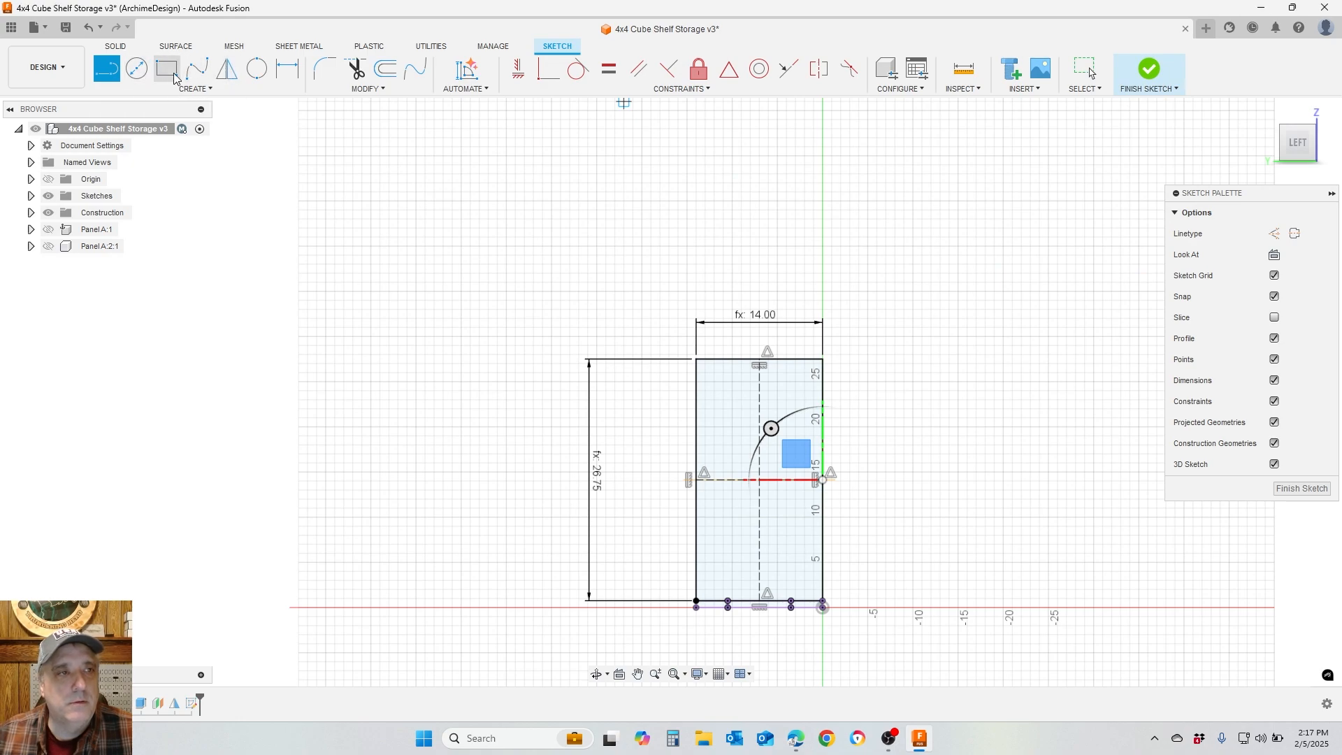
pyautogui.scroll(5, 781, 634)
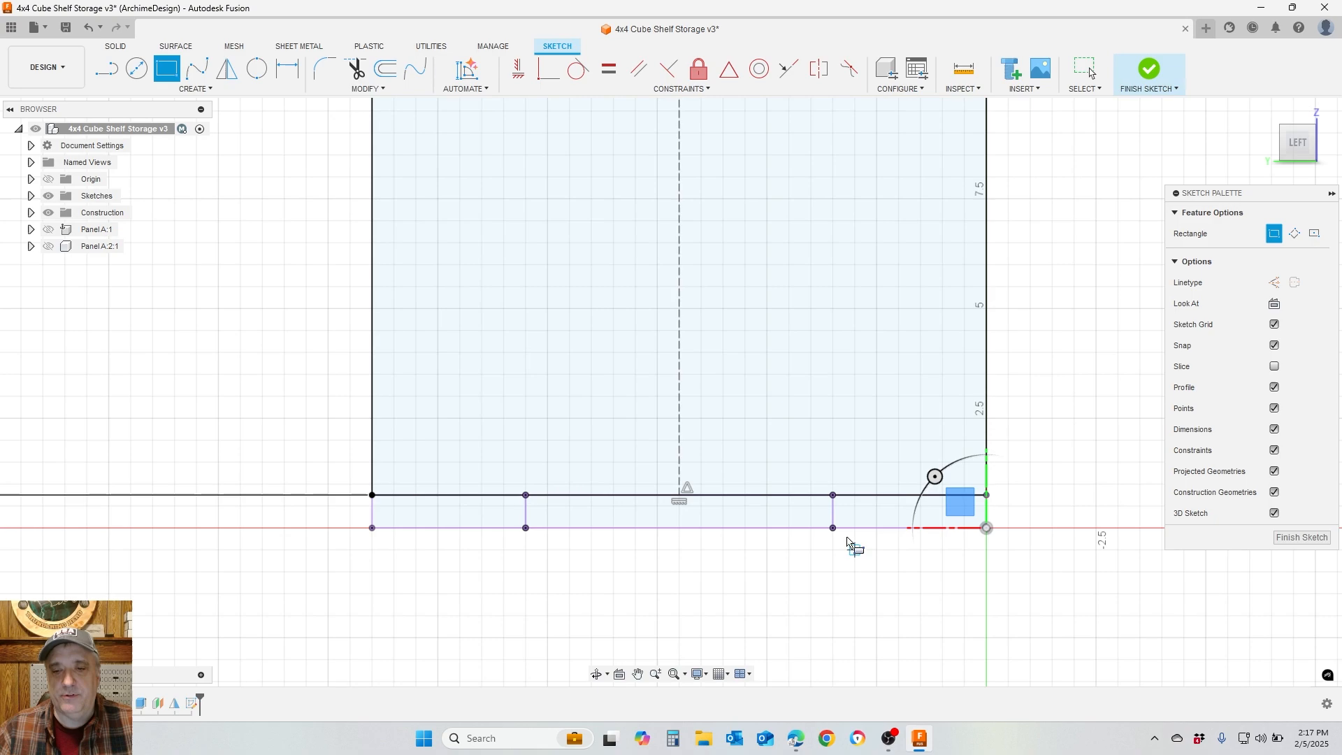
pyautogui.click(832, 528)
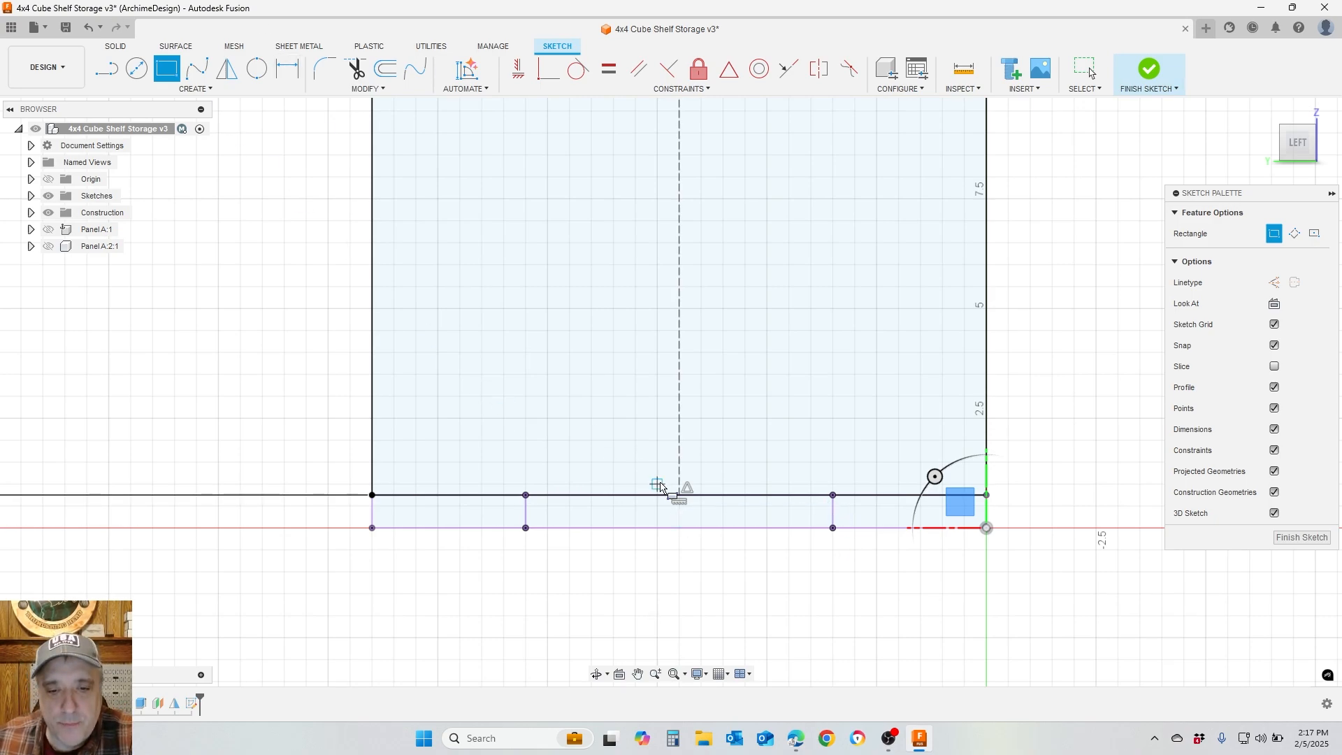
pyautogui.click(679, 495)
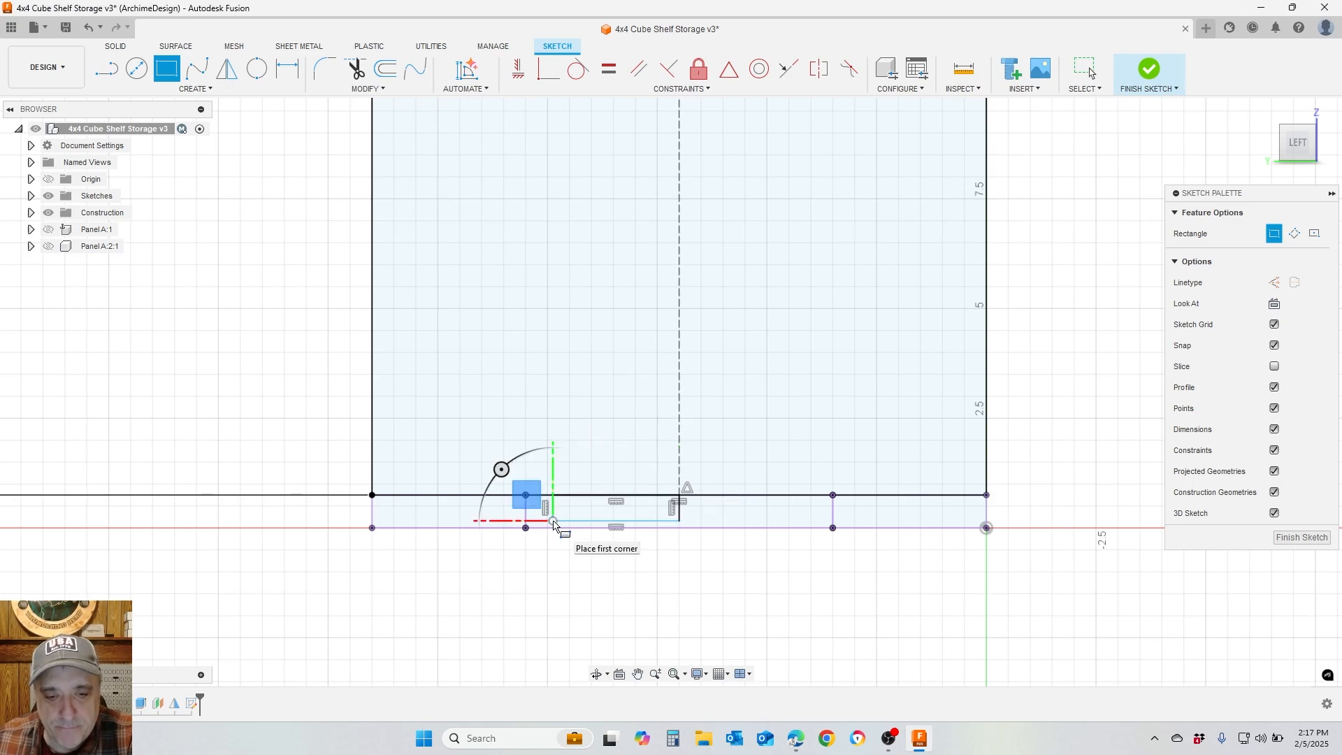
pyautogui.click(553, 522)
pyautogui.press('Escape')
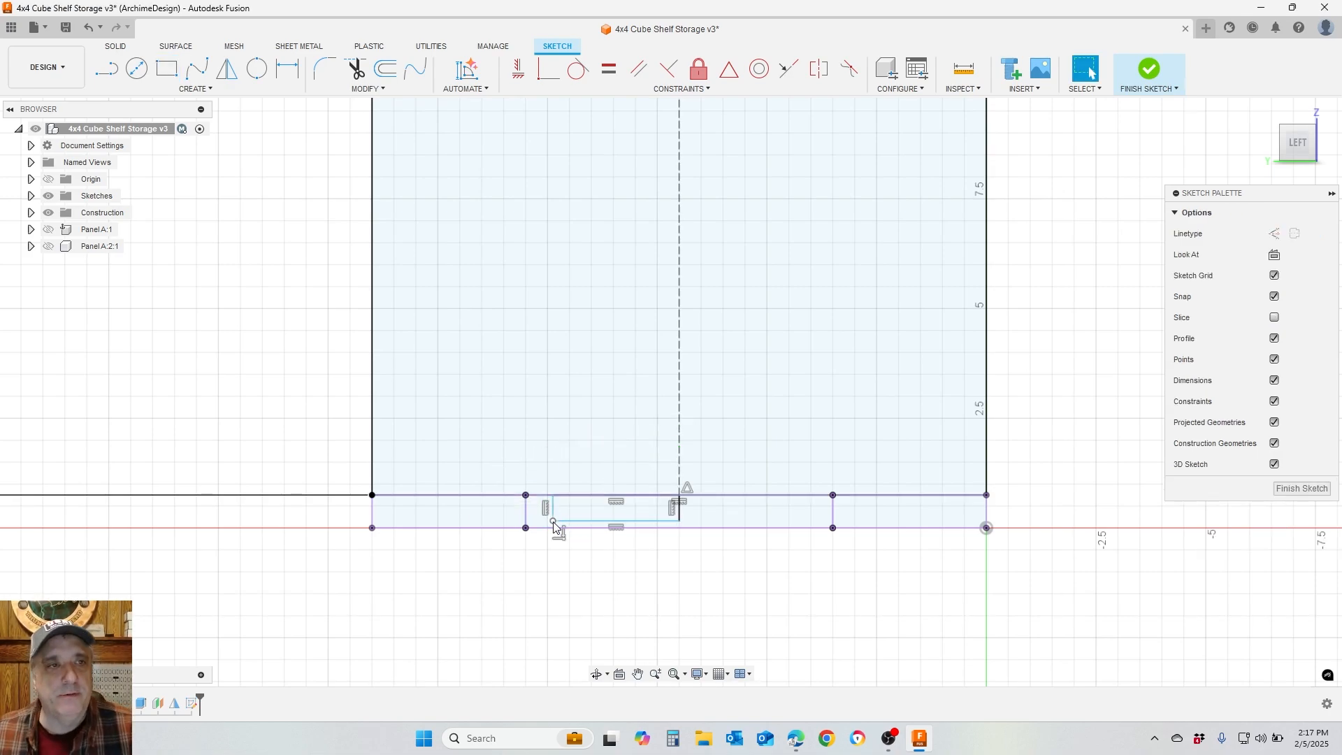
# Dimension the tab rectangle's width as Depth/4
pyautogui.press('d')
pyautogui.scroll(2, 668, 584)
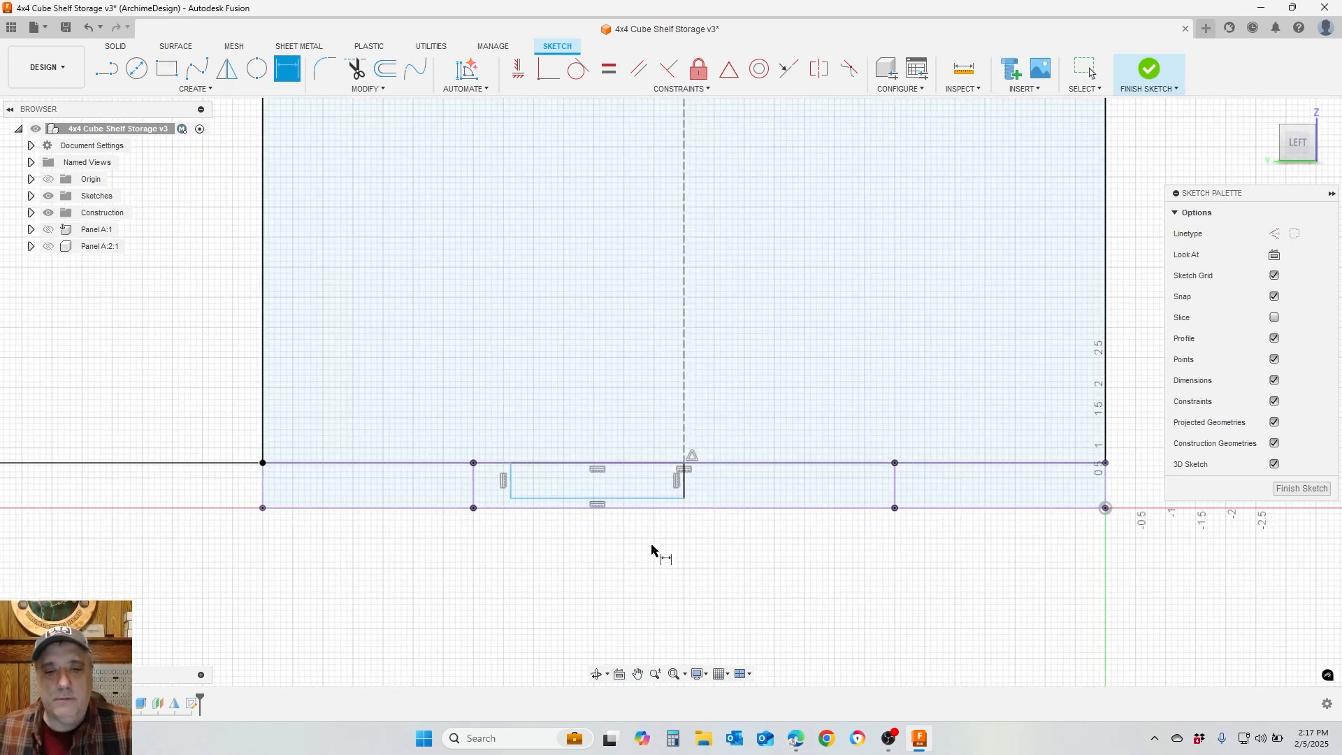
pyautogui.click(643, 499)
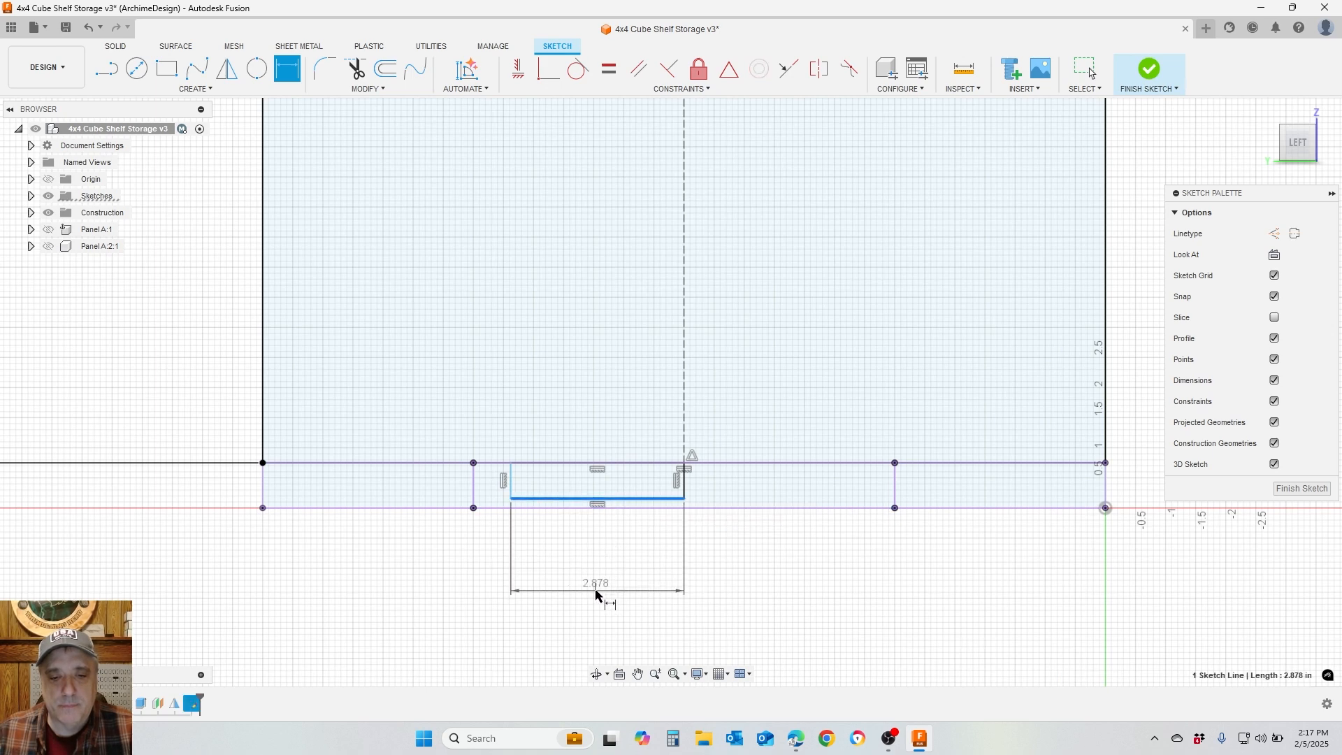
pyautogui.click(599, 591)
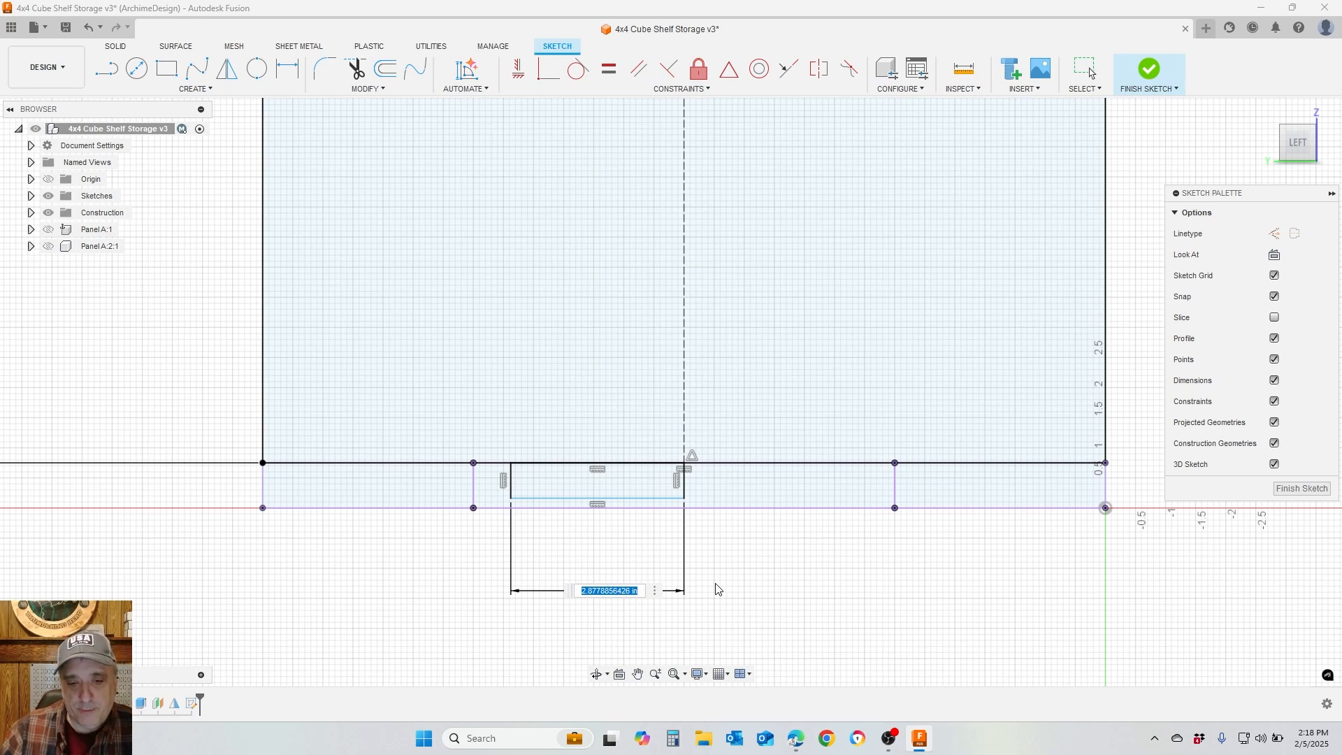
pyautogui.write('Depth/4')
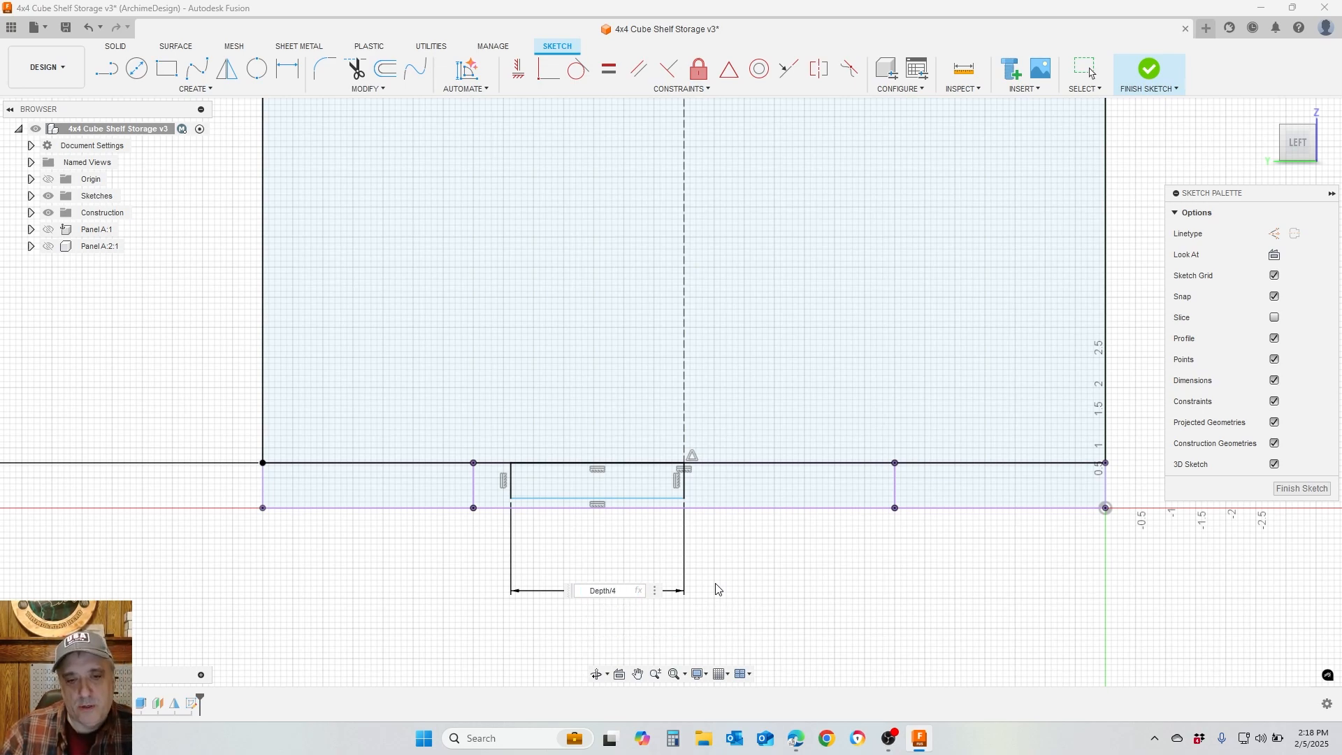
pyautogui.press('Return')
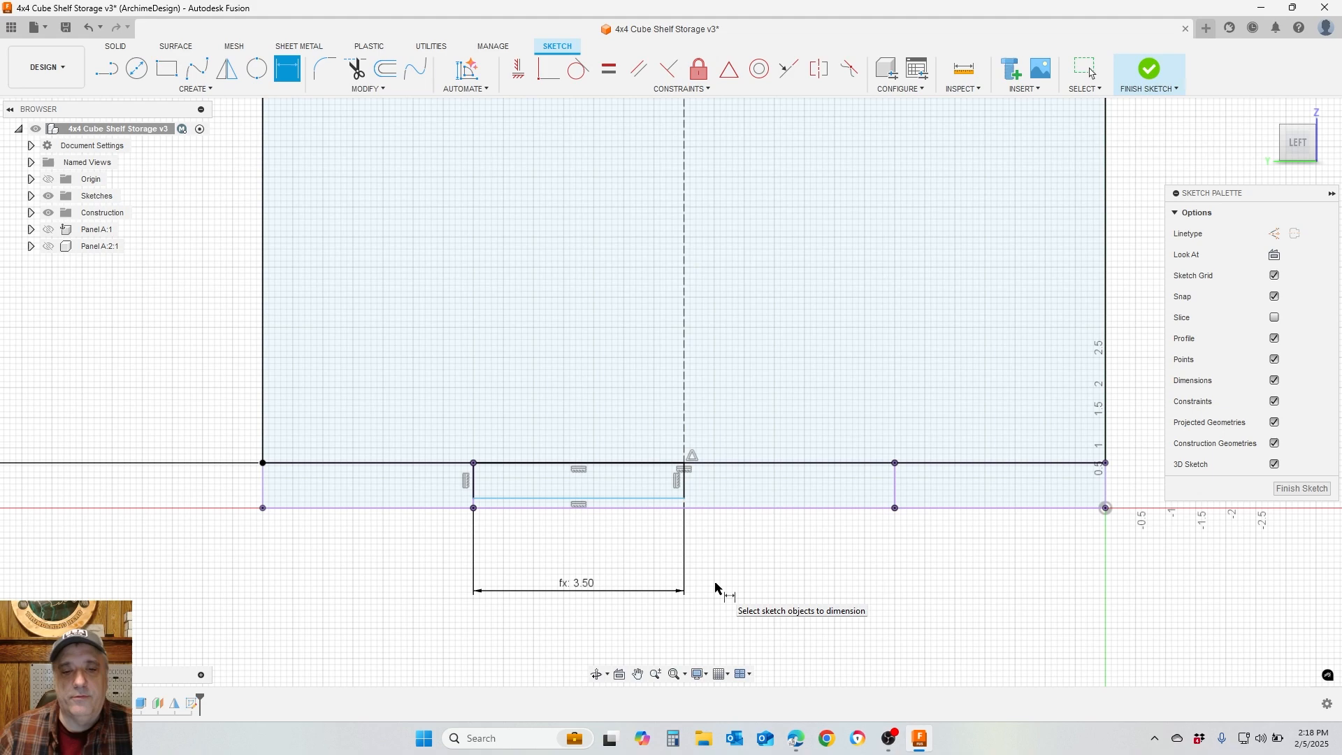
# Change the tab's width expression to Depth / 4-Tol
pyautogui.doubleClick(588, 586)
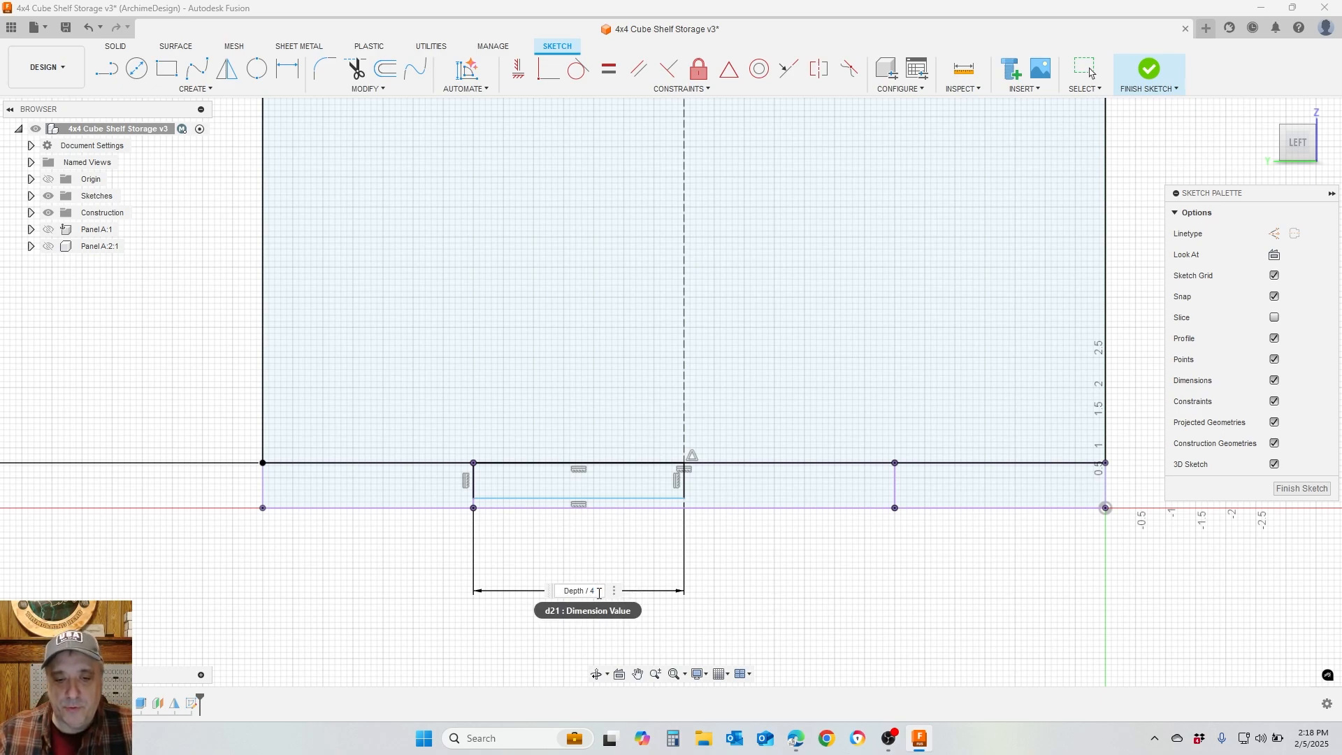
pyautogui.write('-Tol')
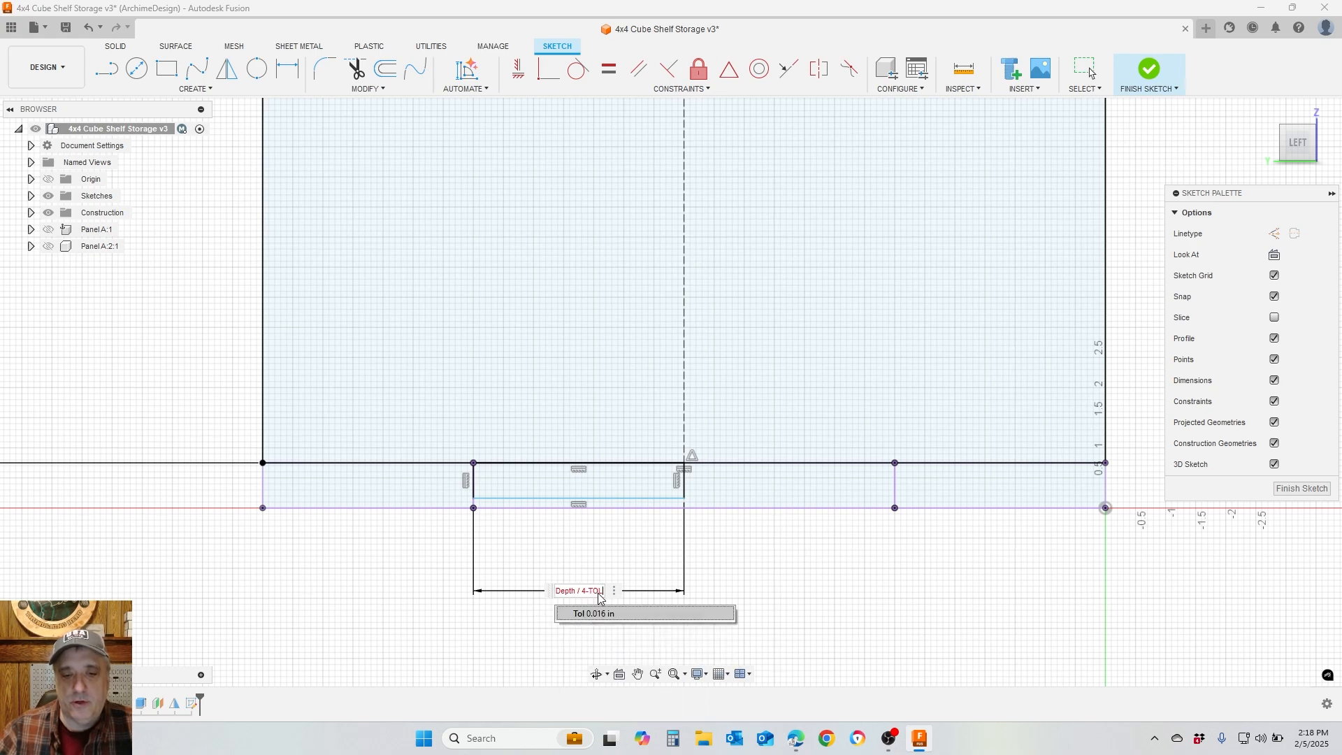
pyautogui.press('Return')
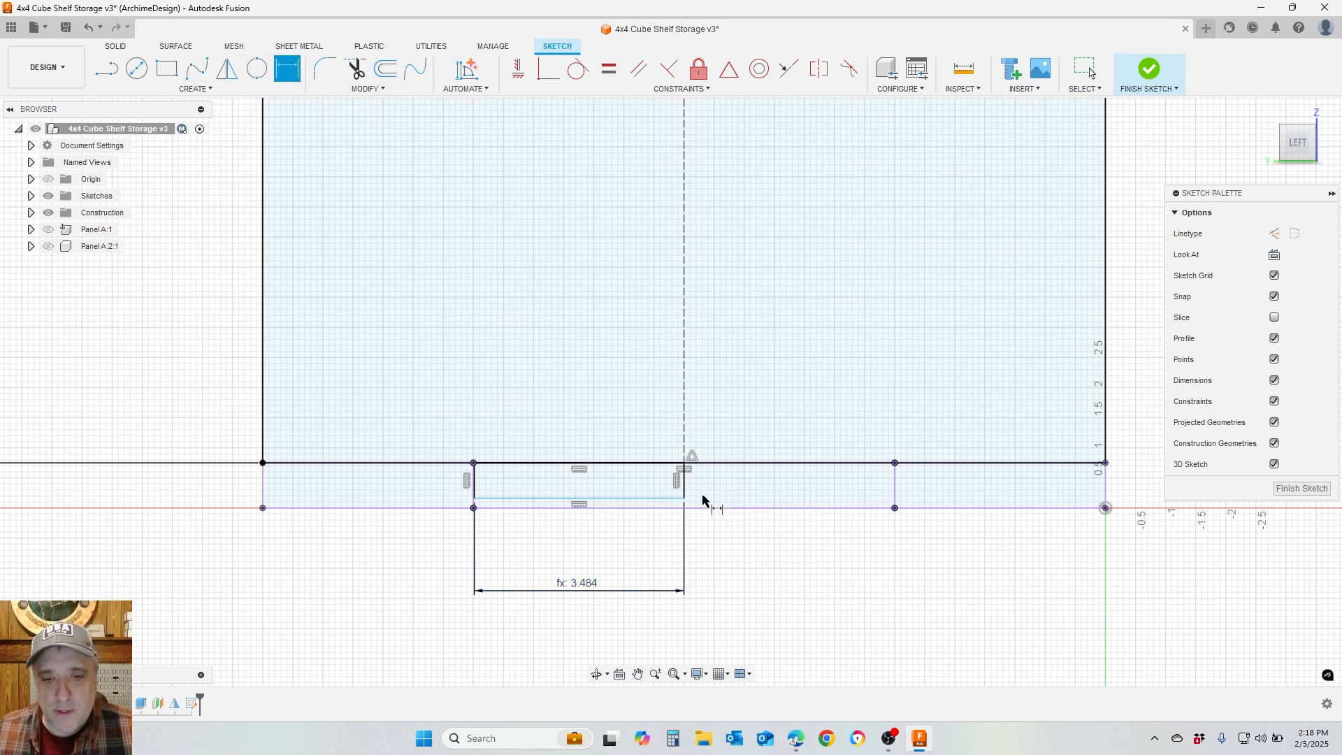
# Dimension the tab rectangle's height with the BoardThickness parameter
pyautogui.click(685, 481)
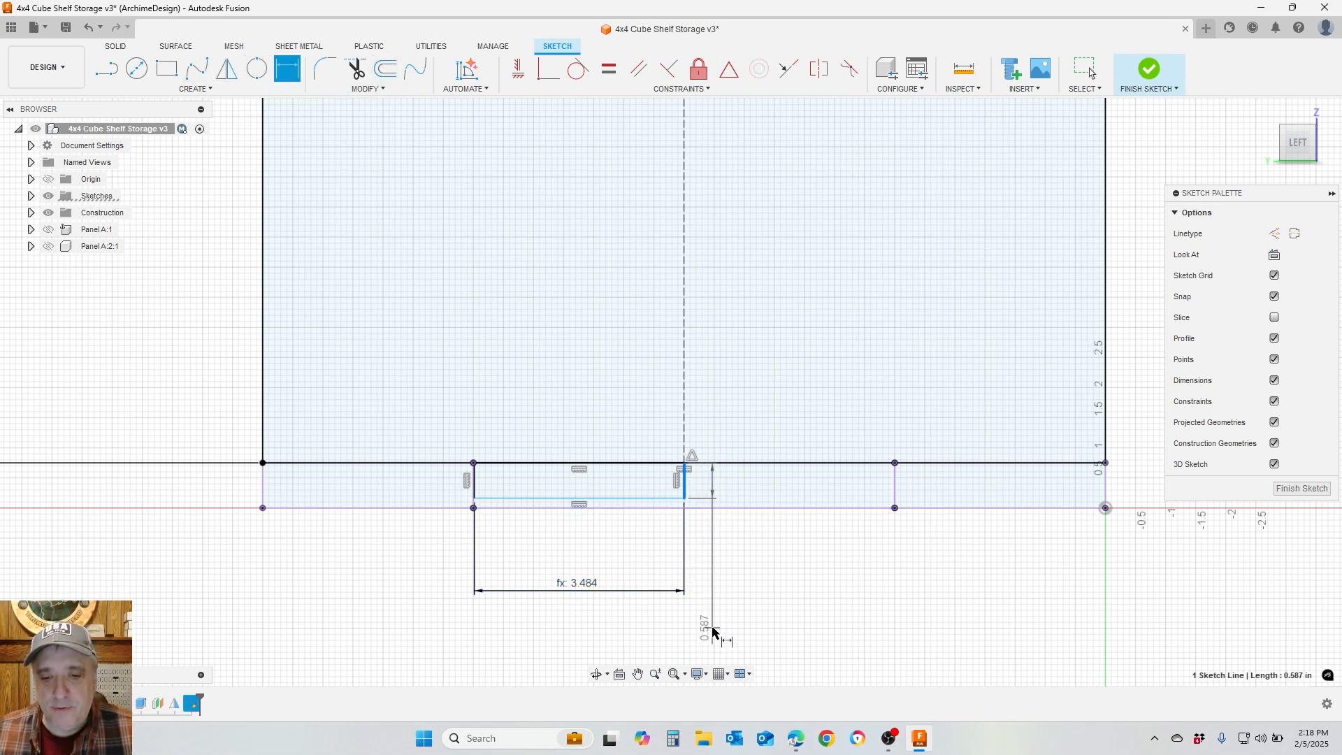
pyautogui.click(511, 637)
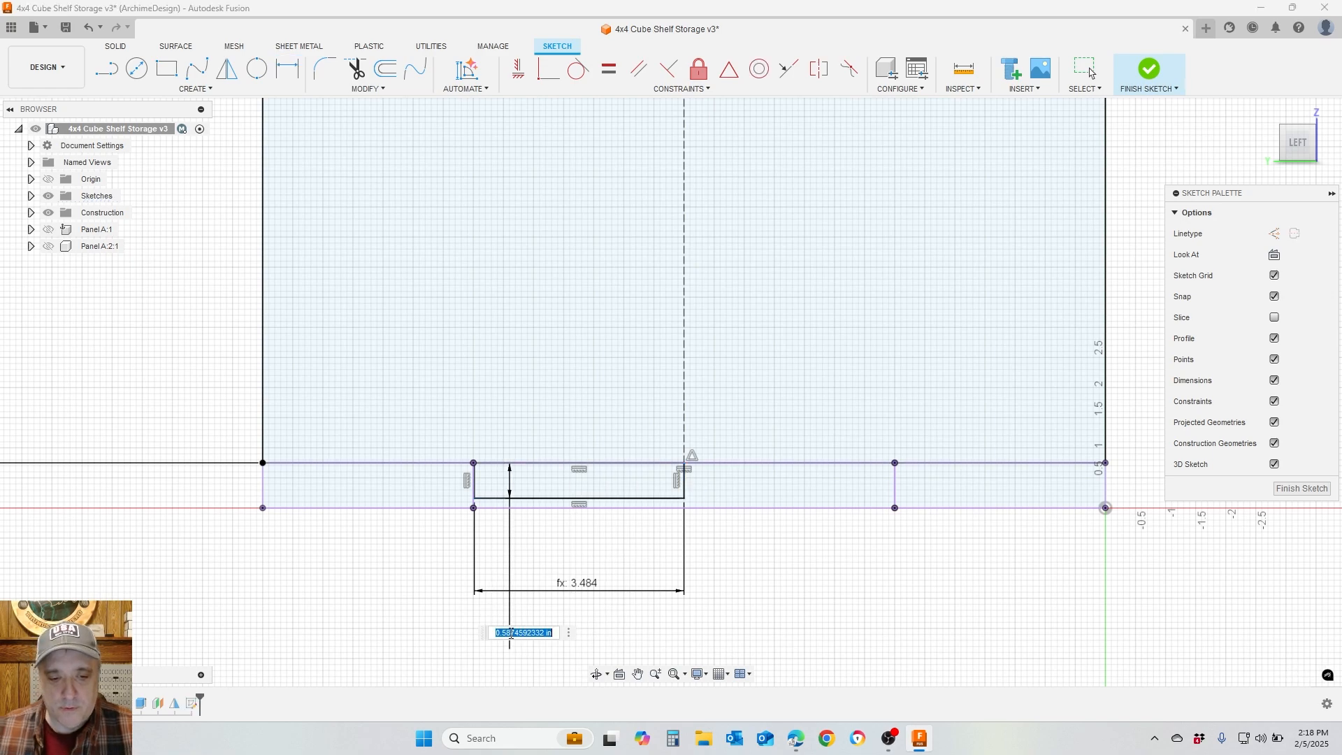
pyautogui.write('B')
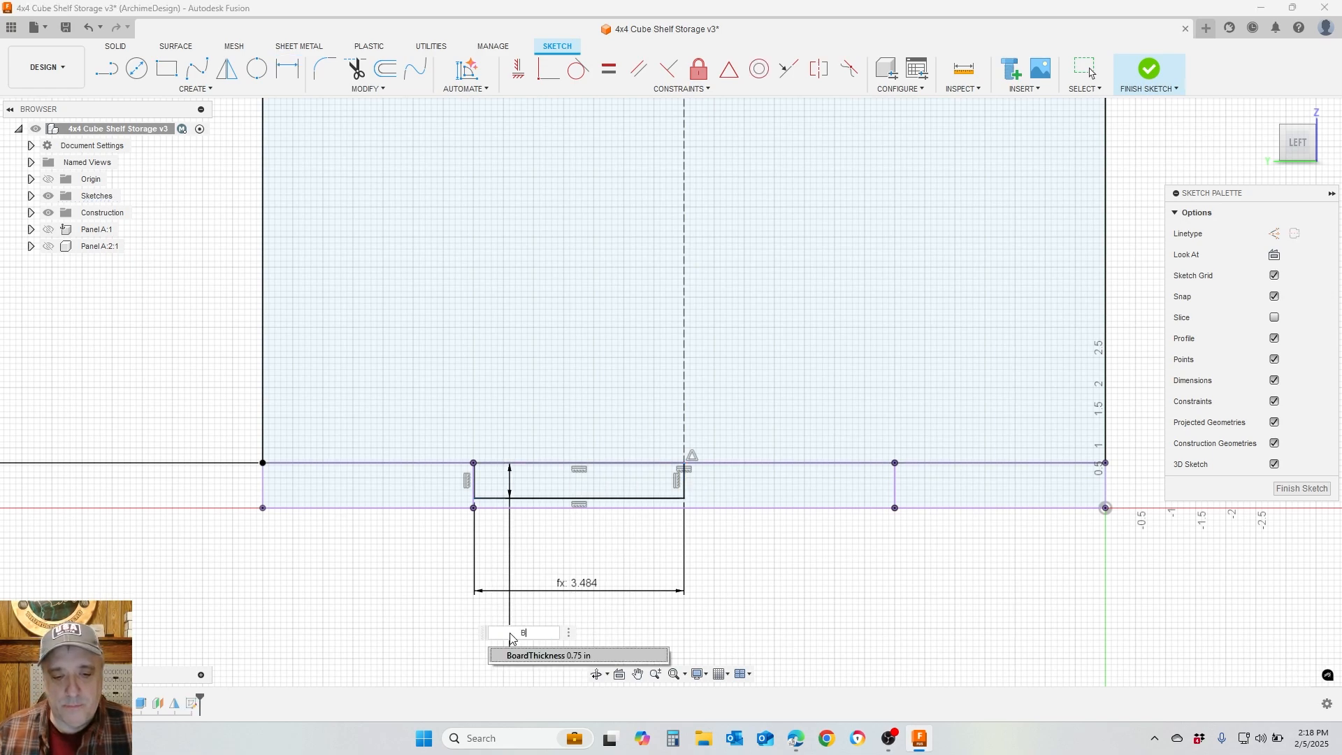
pyautogui.click(516, 656)
pyautogui.press('Return')
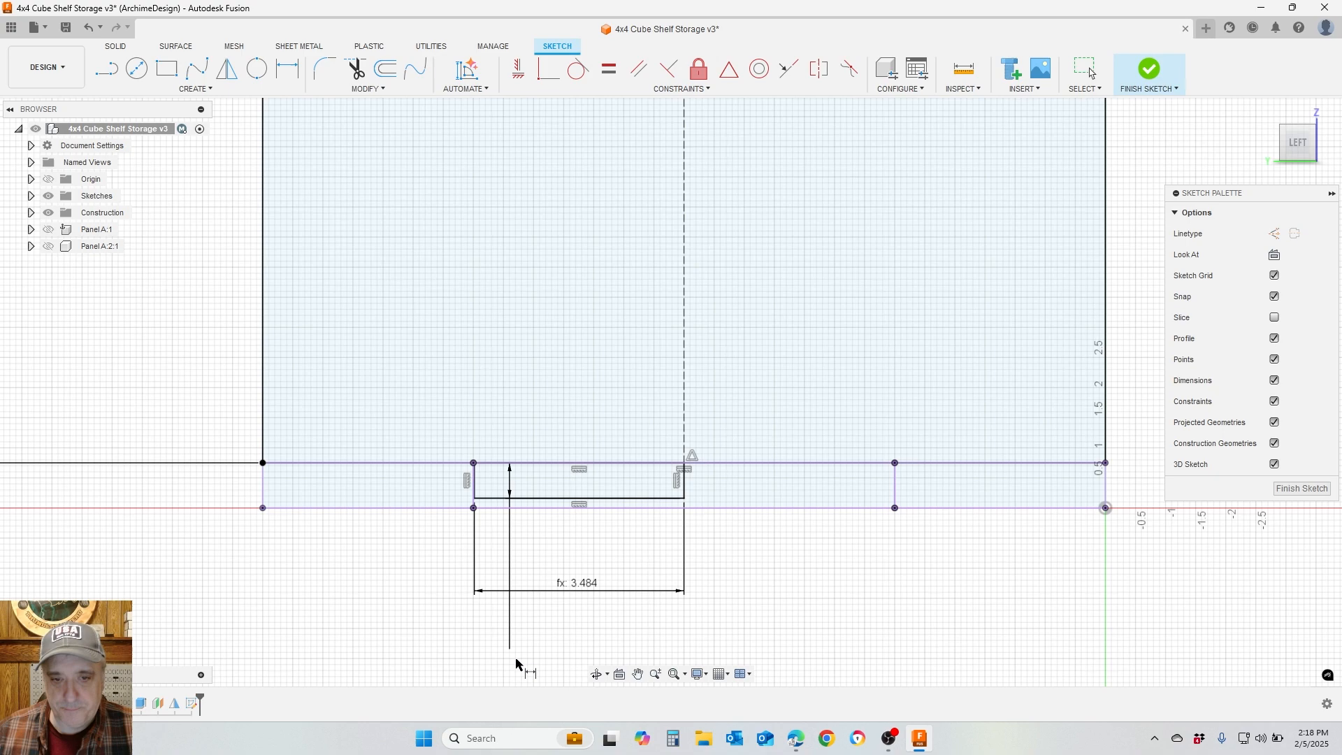
pyautogui.scroll(1, 585, 270)
pyautogui.scroll(-4, 585, 270)
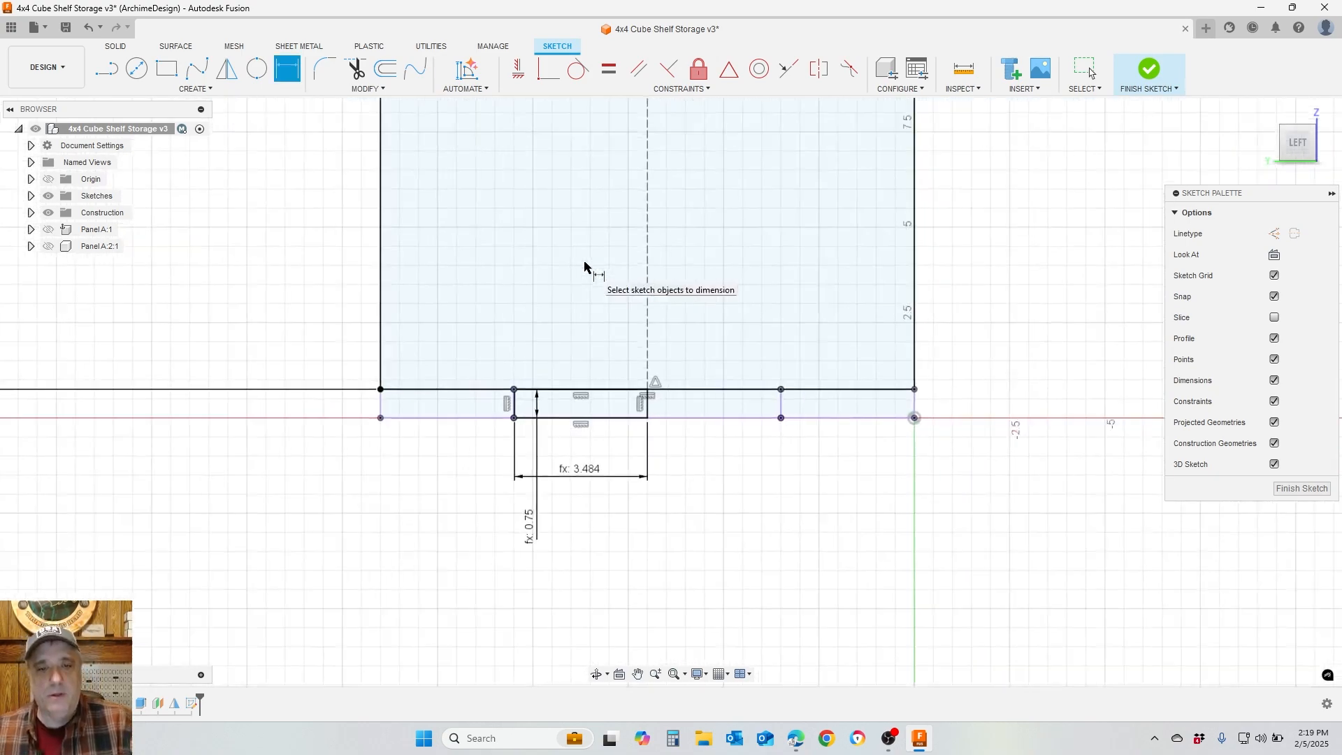
# Sketch a two-point circle along the panel's lower edge, from the tab's outer upper corner outward, away from the tab
pyautogui.scroll(3, 539, 290)
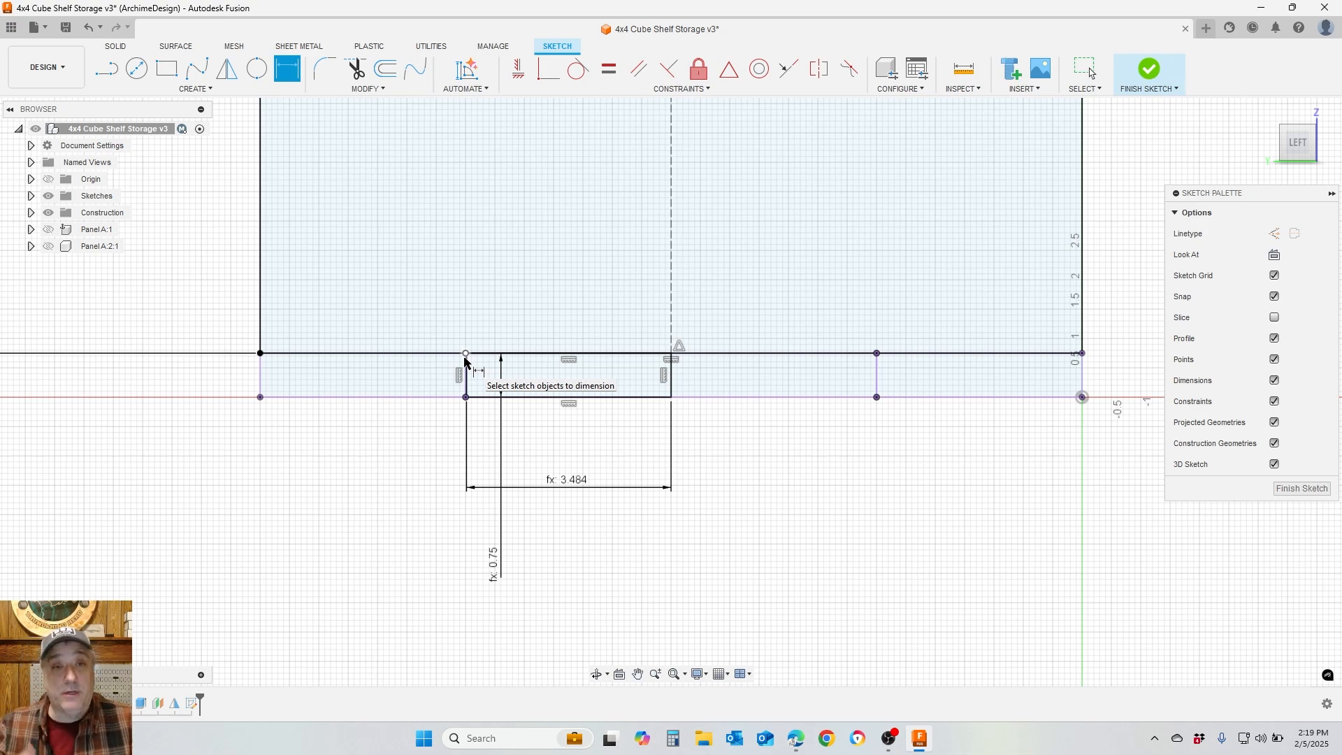
pyautogui.scroll(3, 438, 270)
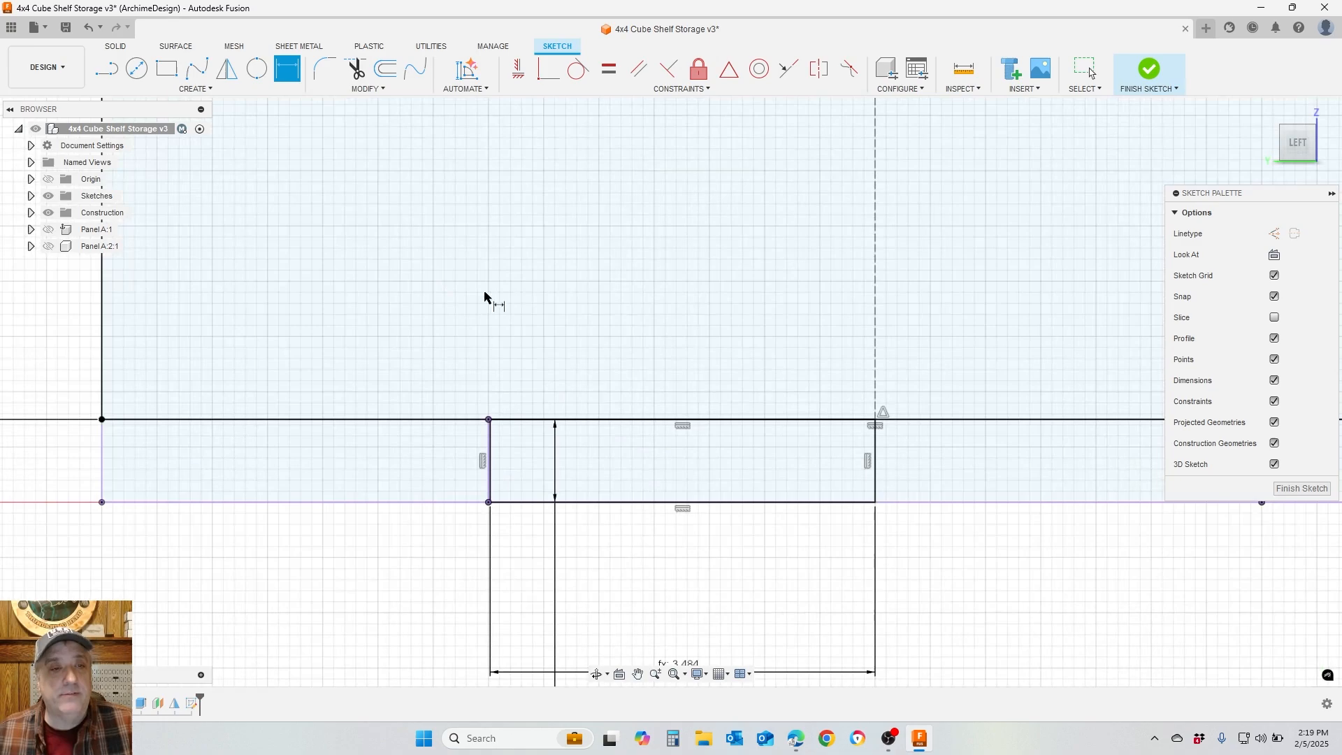
pyautogui.click(254, 70)
pyautogui.scroll(5, 433, 482)
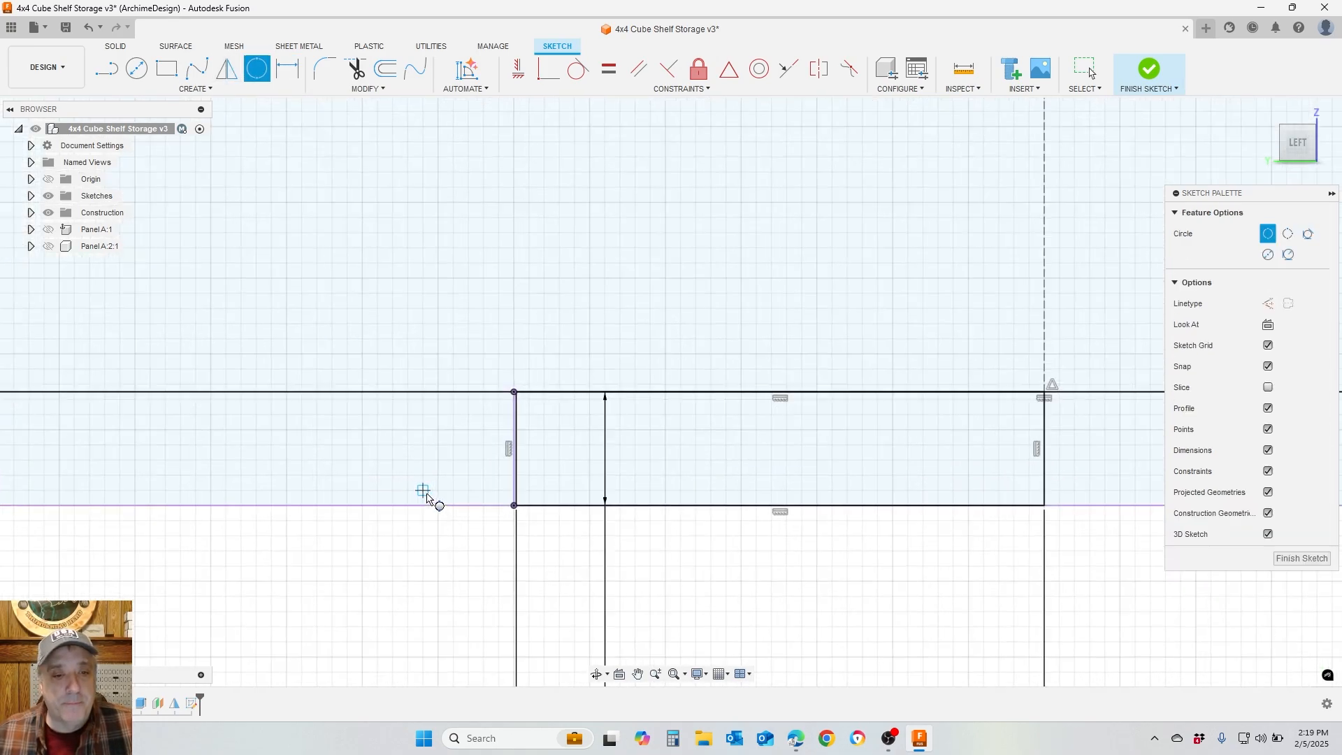
pyautogui.scroll(5, 619, 339)
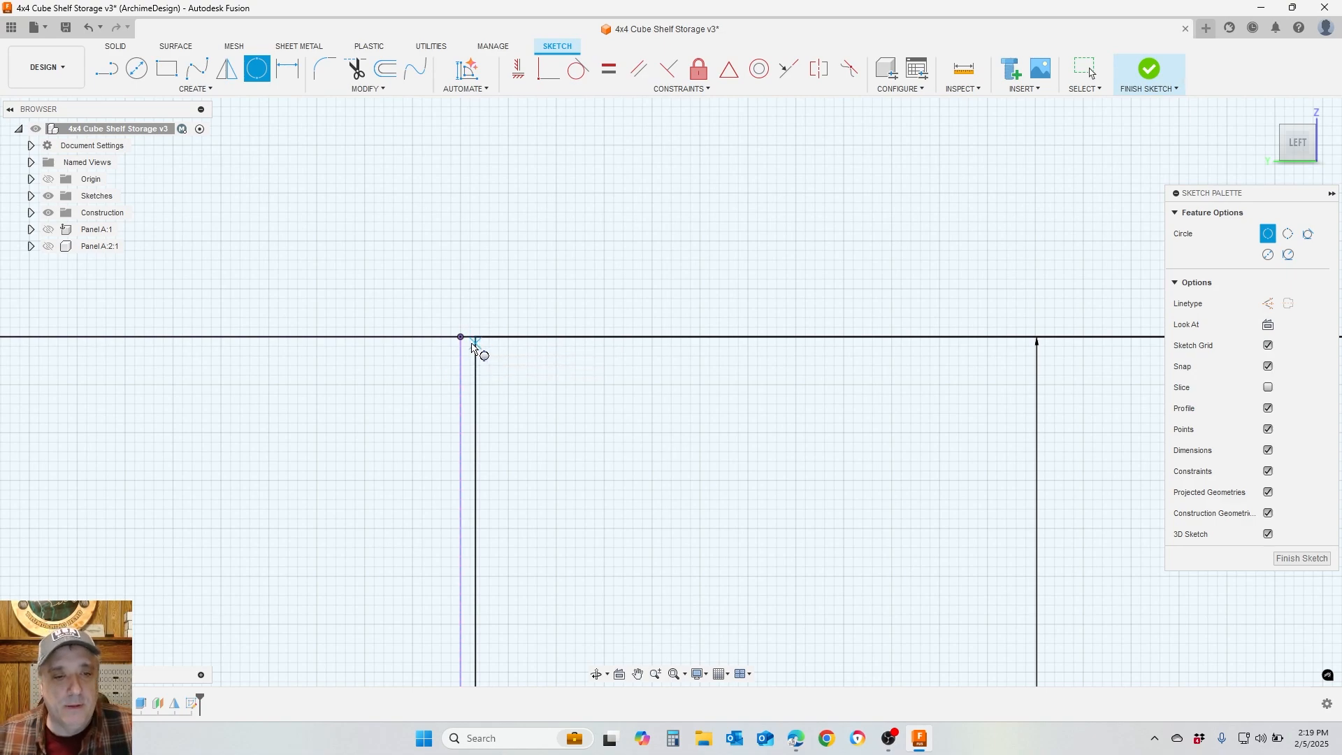
pyautogui.click(474, 340)
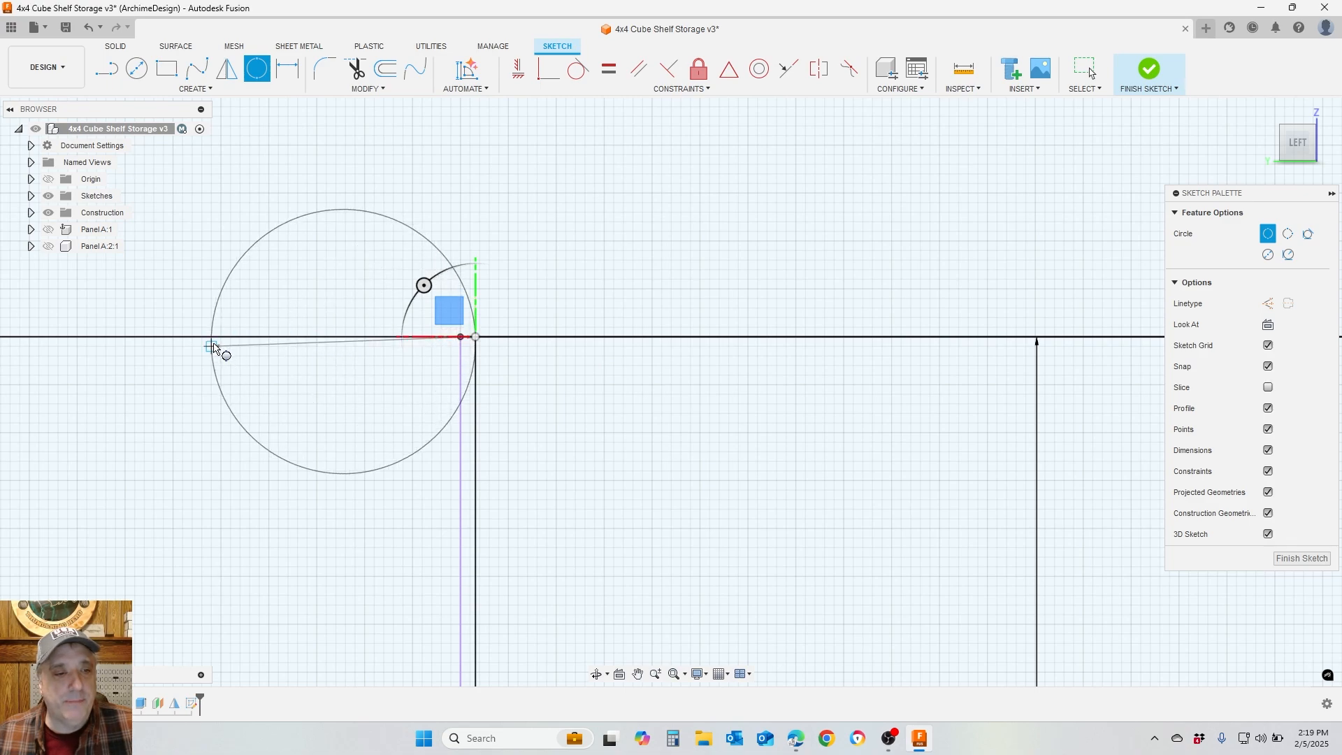
pyautogui.click(211, 339)
pyautogui.press('Escape')
pyautogui.scroll(-3, 618, 259)
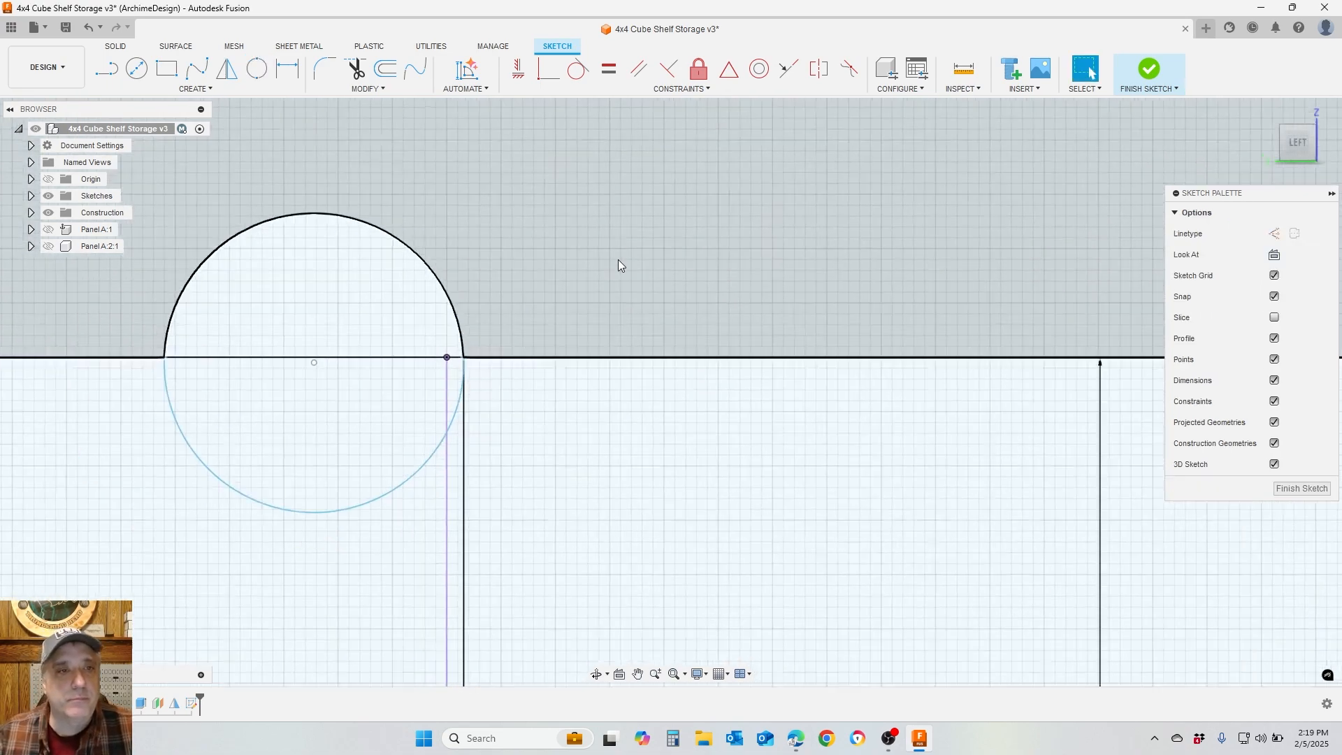
# Dimension the relief circle's diameter as 0.375 in
pyautogui.click(286, 68)
pyautogui.click(442, 233)
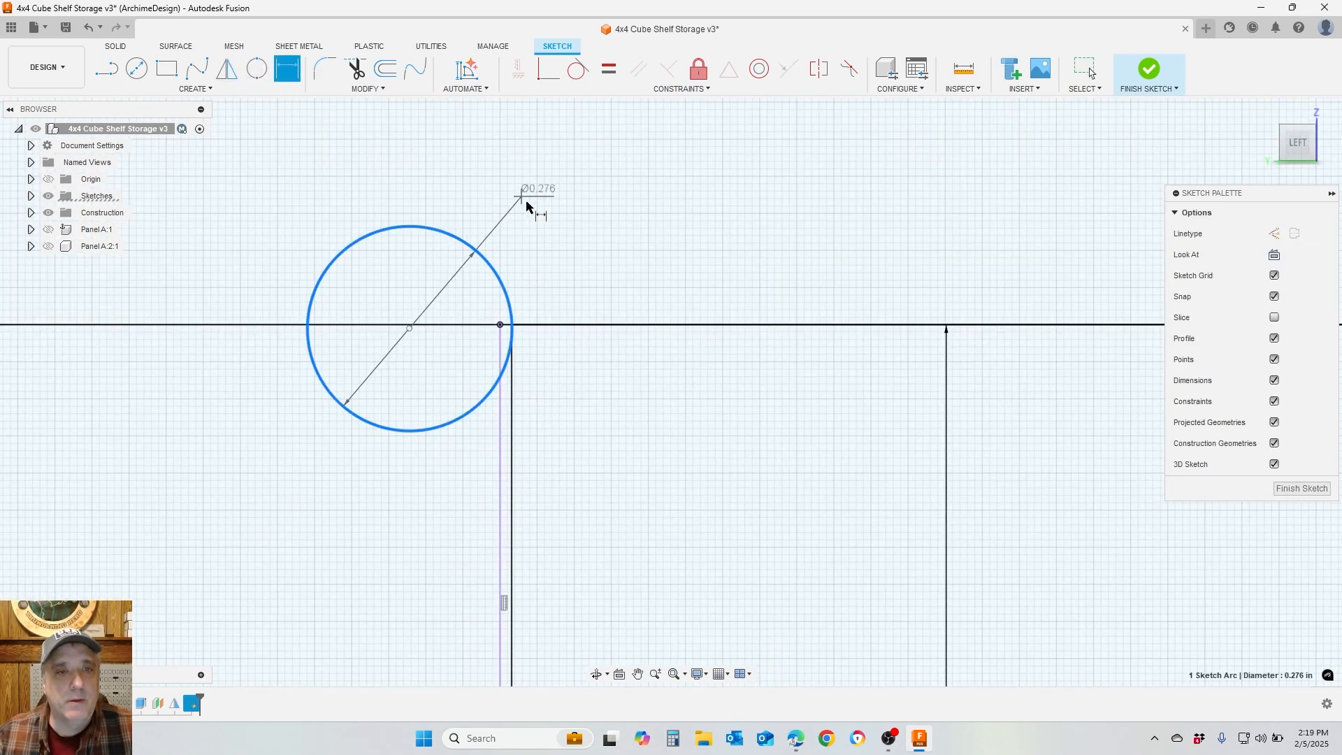
pyautogui.click(529, 215)
pyautogui.press('BackSpace')
pyautogui.write('.3')
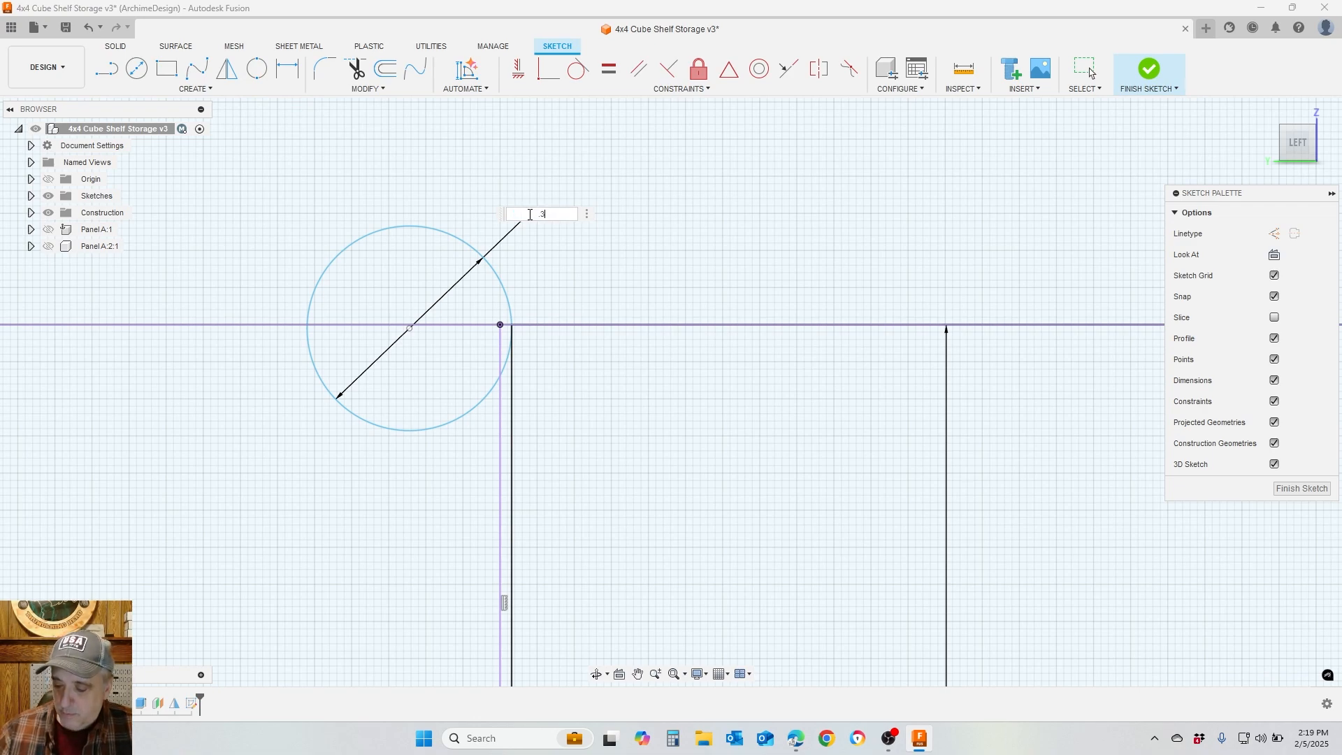
pyautogui.write('75')
pyautogui.press('Return')
pyautogui.scroll(-5, 530, 217)
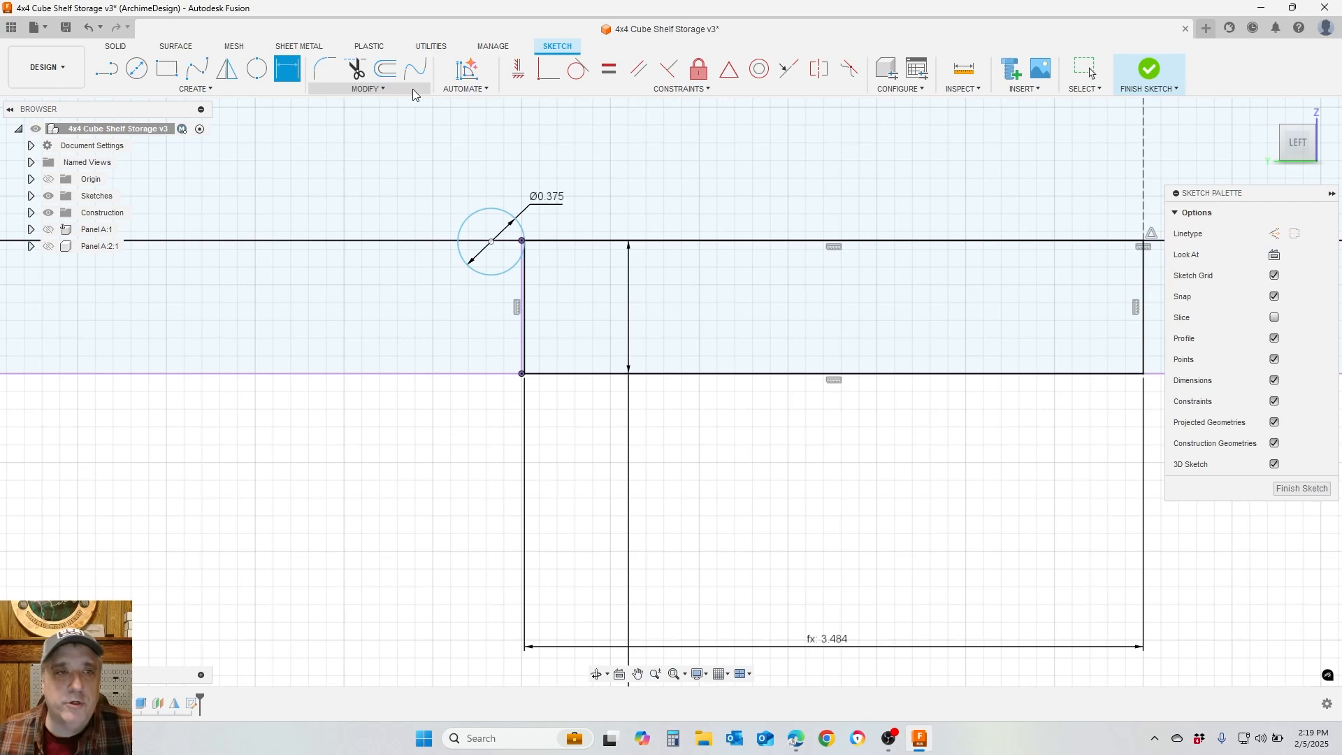
# Open the design's parameters for editing
pyautogui.click(392, 91)
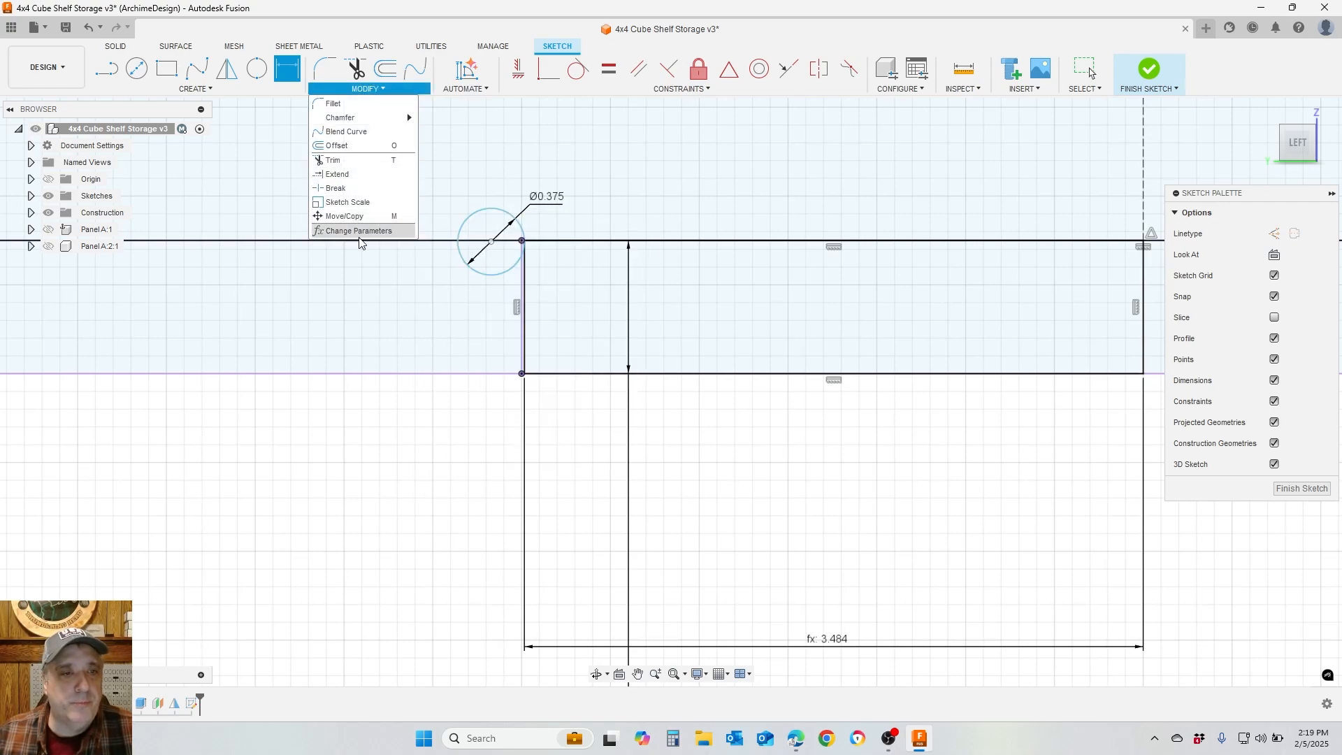
pyautogui.click(358, 233)
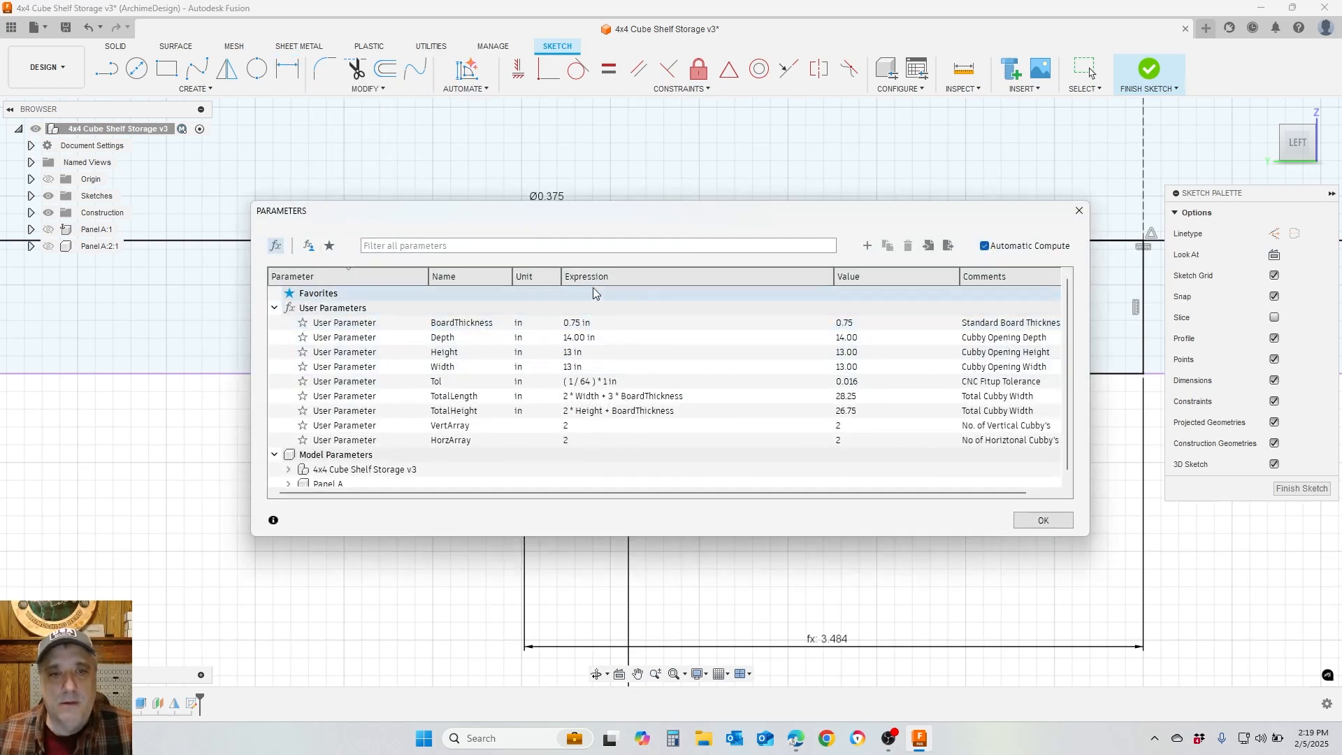
pyautogui.click(551, 244)
pyautogui.write('Reli')
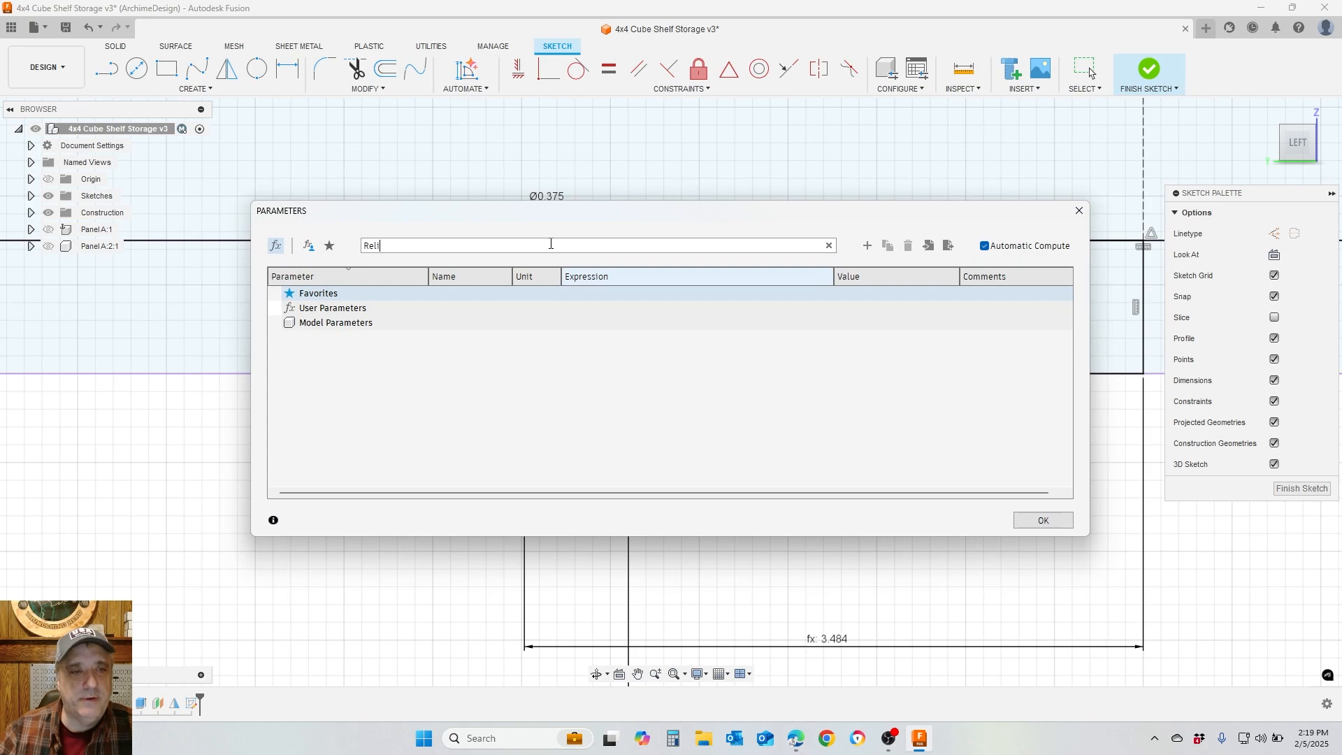
pyautogui.press('BackSpace')
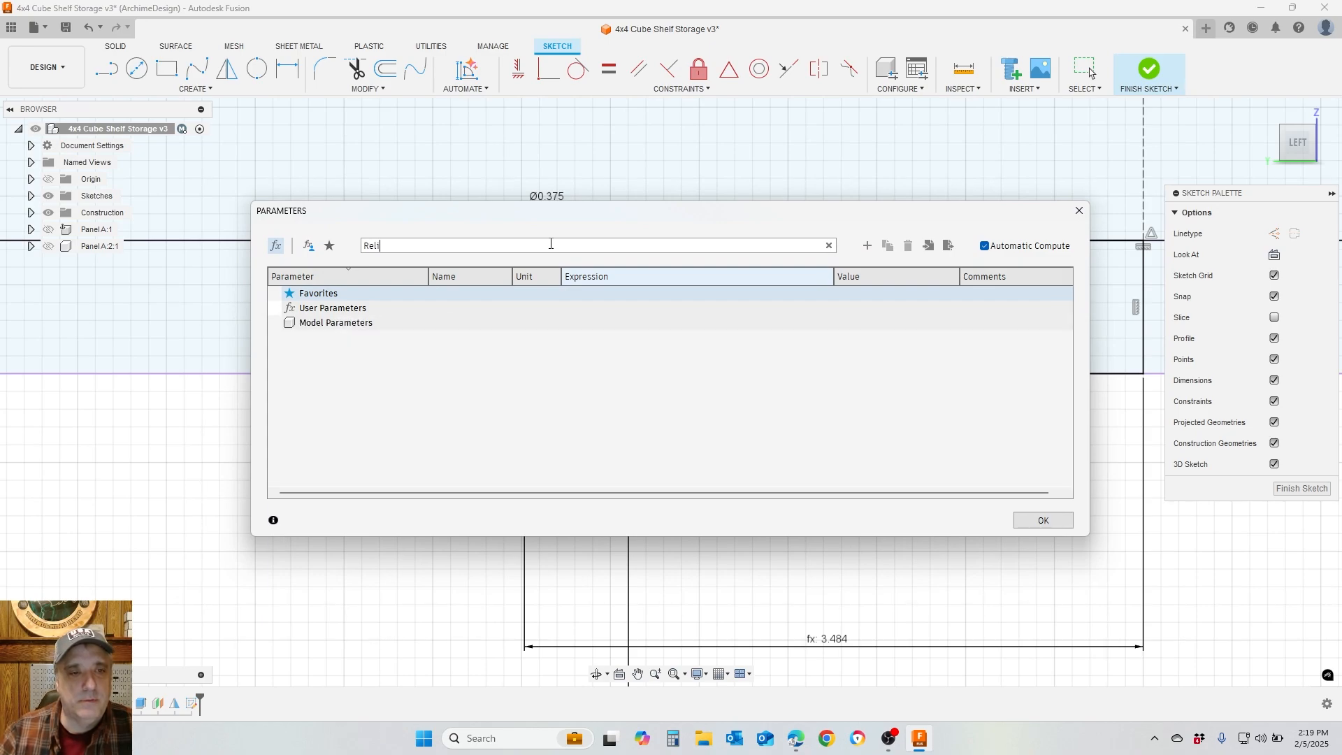
pyautogui.press('BackSpace')
pyautogui.press('BackSpace')
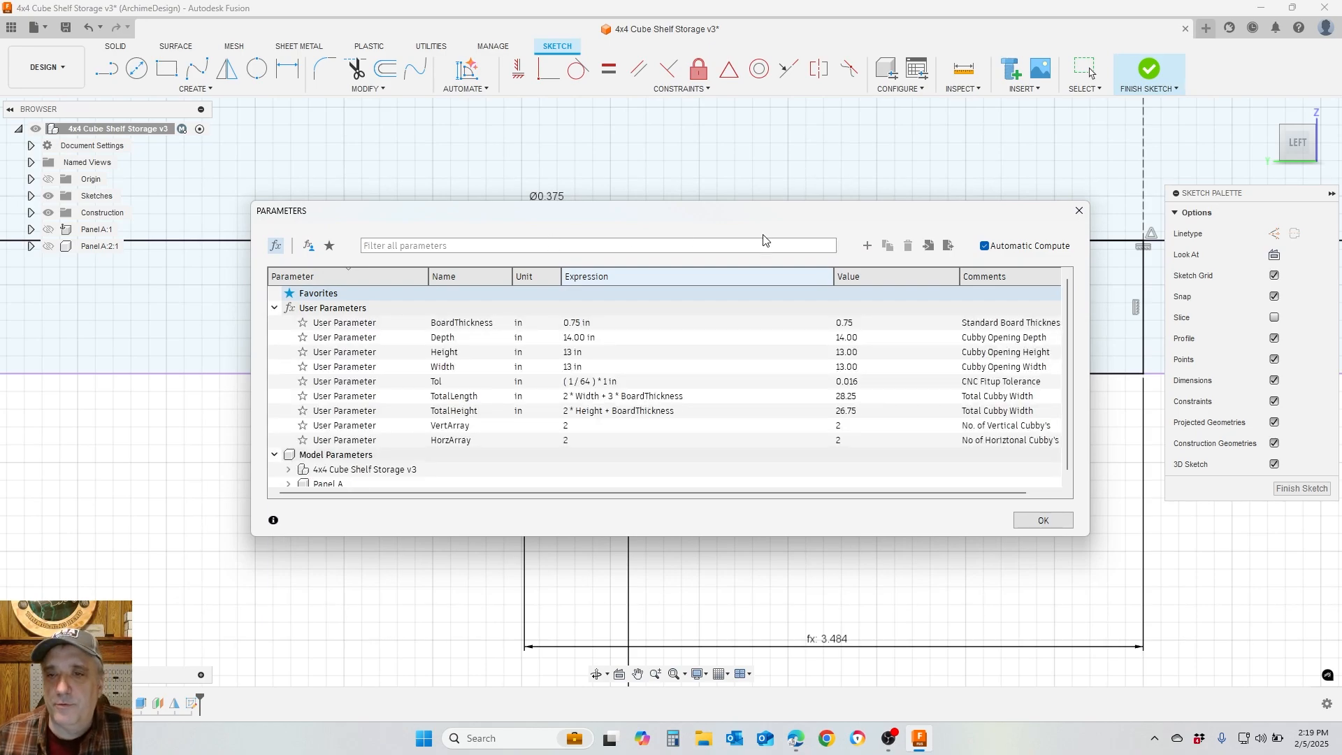
# Add a user parameter ReliefDia in inches with expression .375 and the comment "Relief Diamter for Jointery"
pyautogui.click(867, 246)
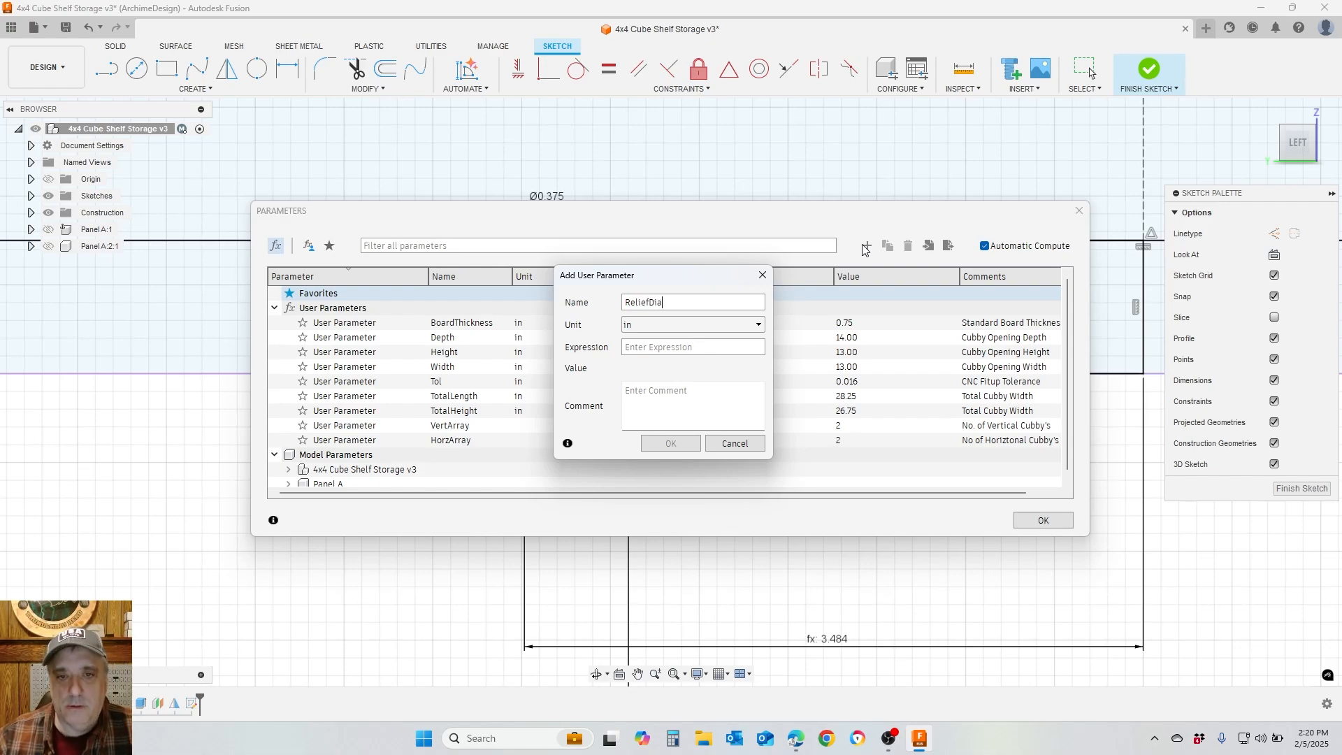
pyautogui.write('.375')
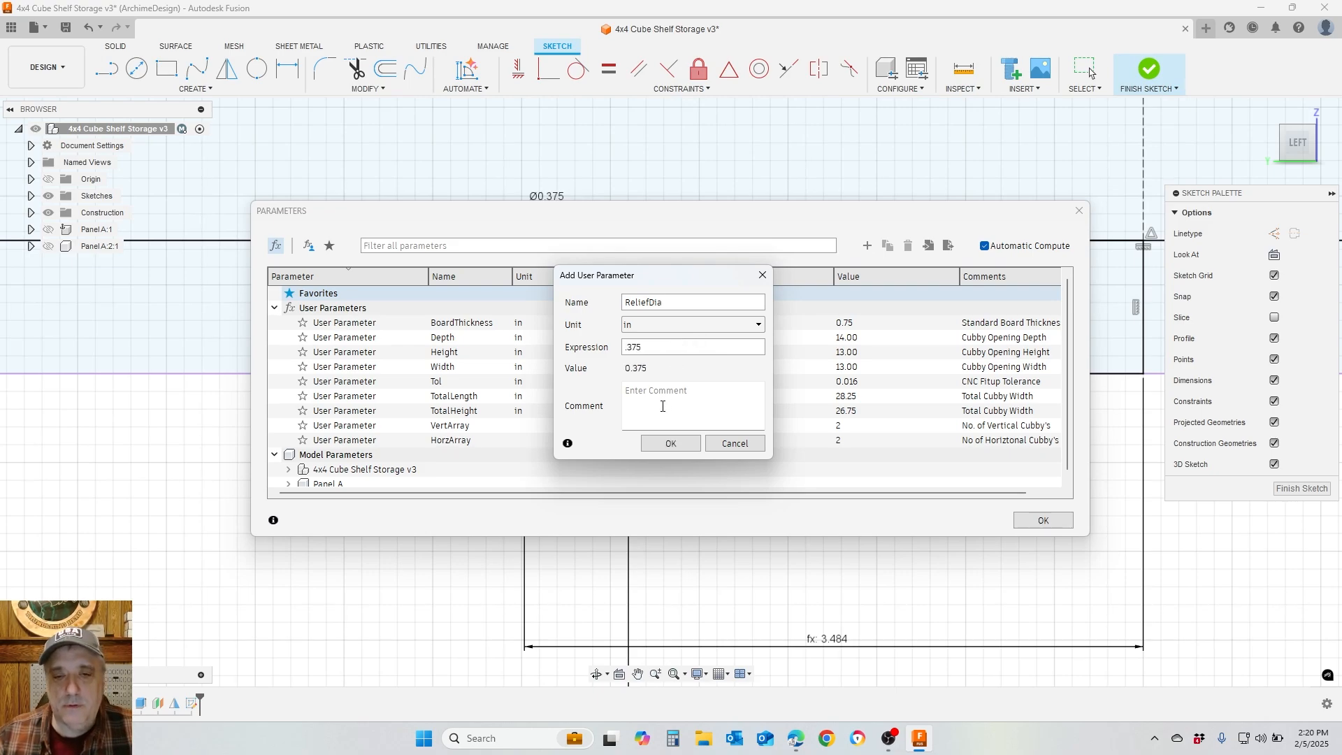
pyautogui.click(665, 389)
pyautogui.write('Relief Diamter for Jointery')
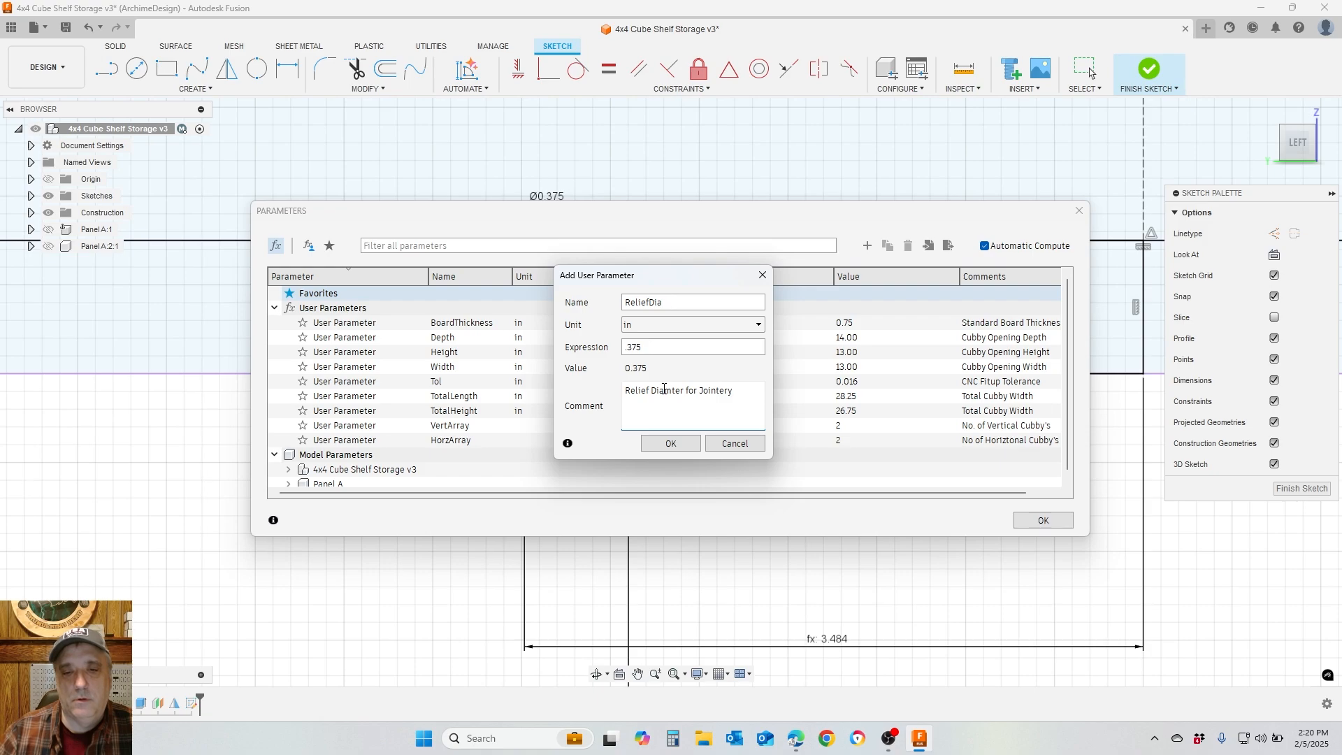
pyautogui.click(670, 443)
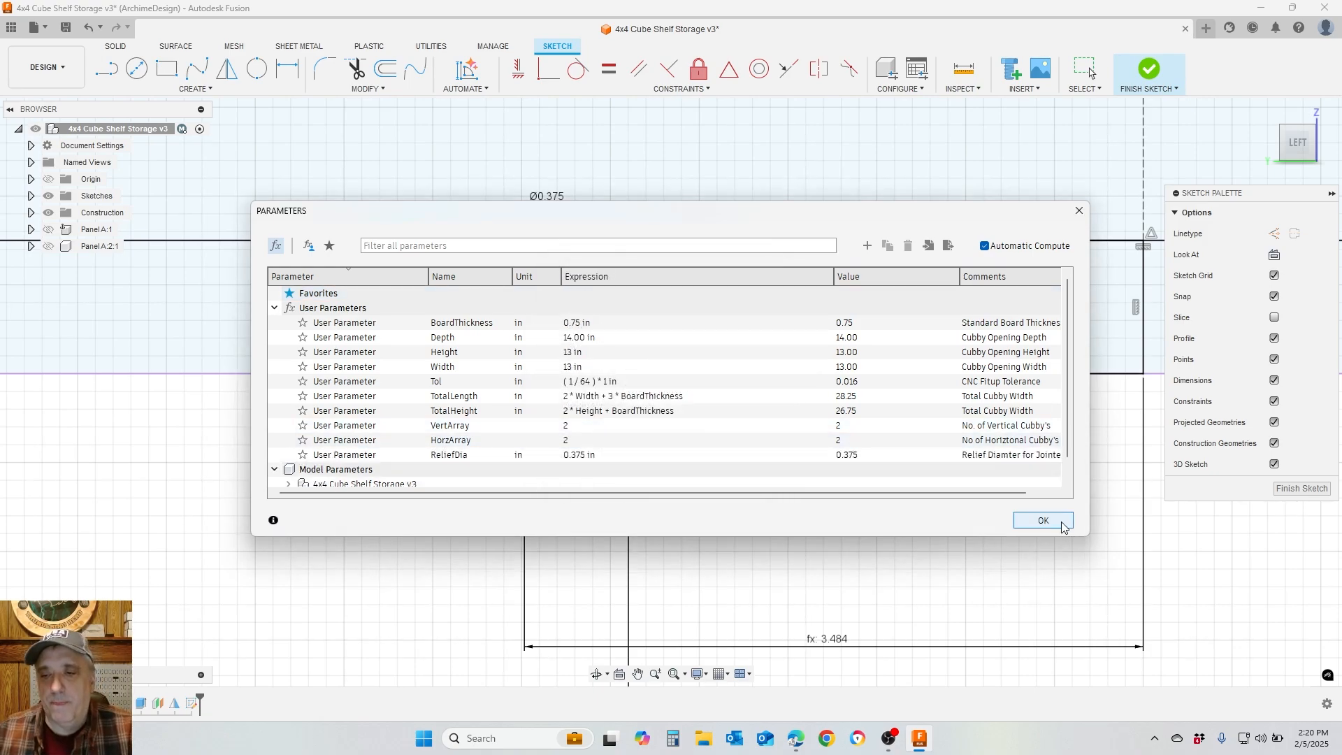
pyautogui.click(1043, 520)
# Set the relief circle's diameter dimension to the ReliefDia parameter
pyautogui.doubleClick(547, 198)
pyautogui.write('Re')
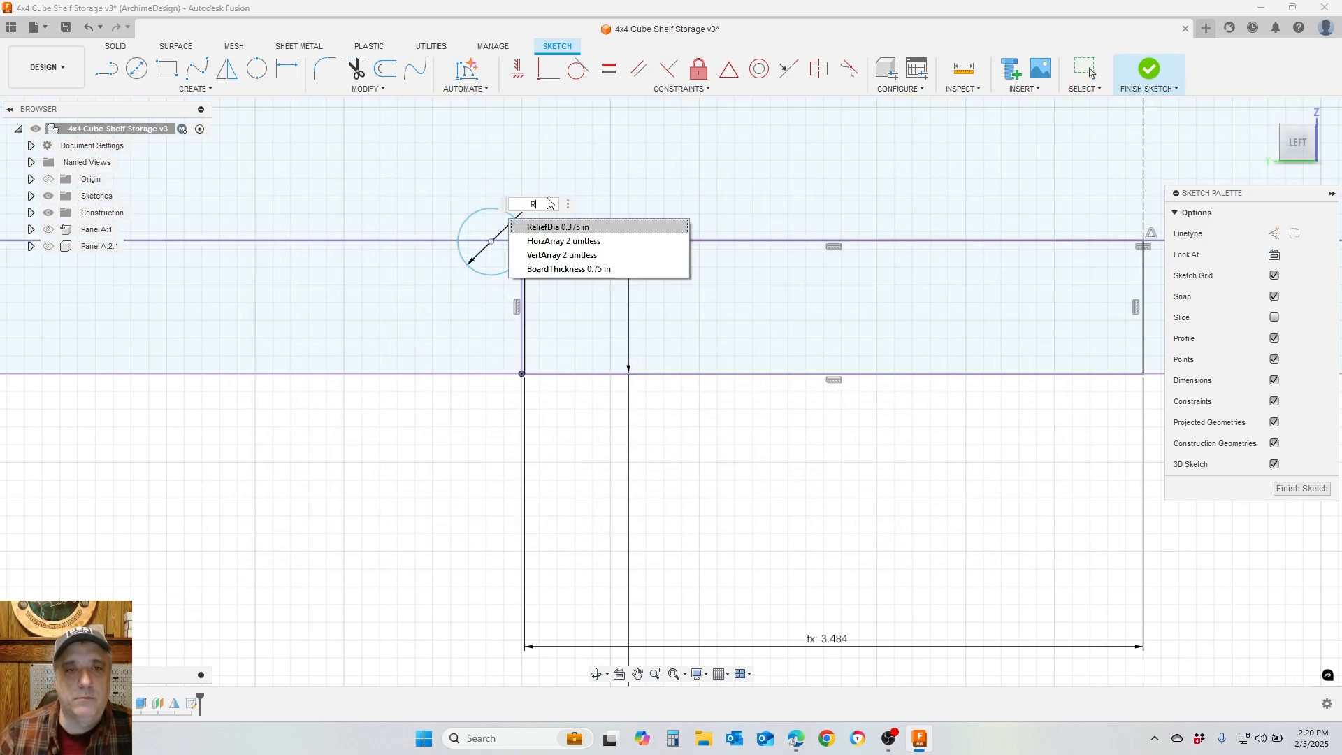
pyautogui.click(552, 228)
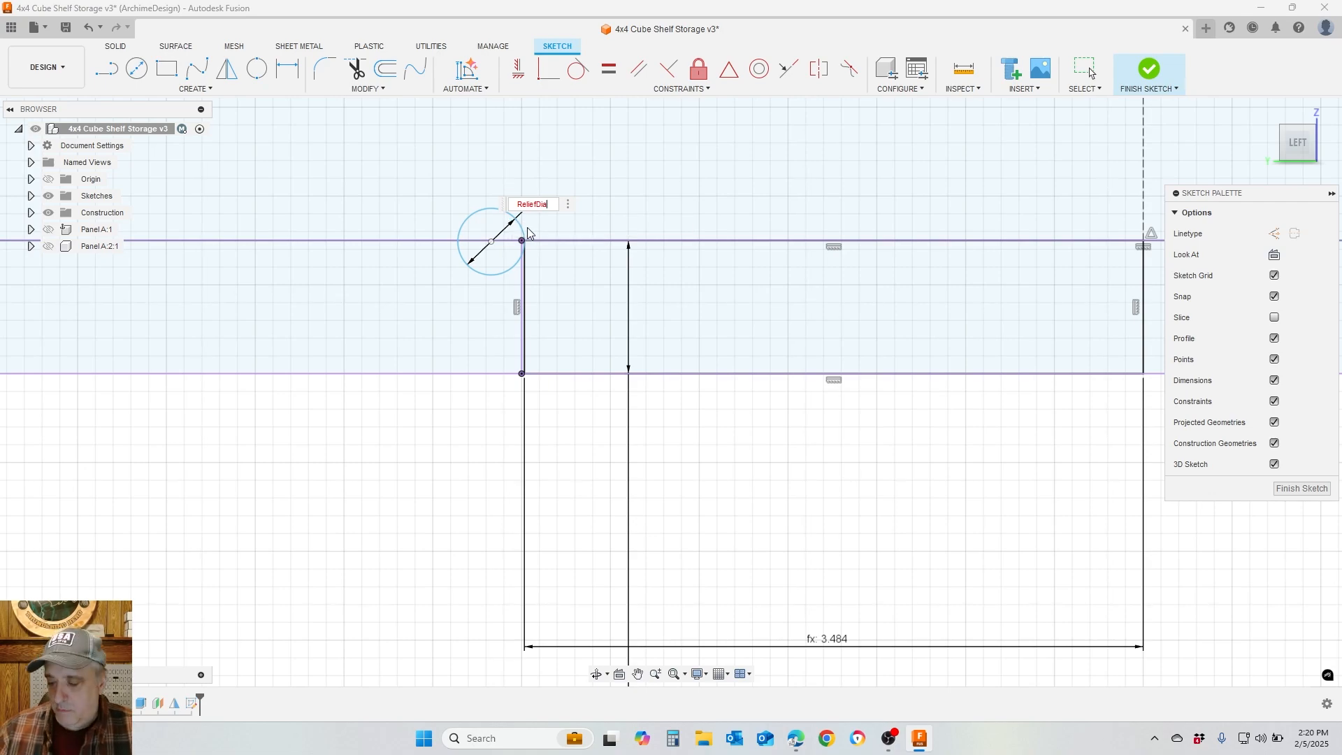
pyautogui.press('Return')
# Apply a Collinear constraint to the relief circle's center, the tab's outer upper corner point and the panel's lower outer corner
pyautogui.scroll(1, 529, 233)
pyautogui.click(788, 68)
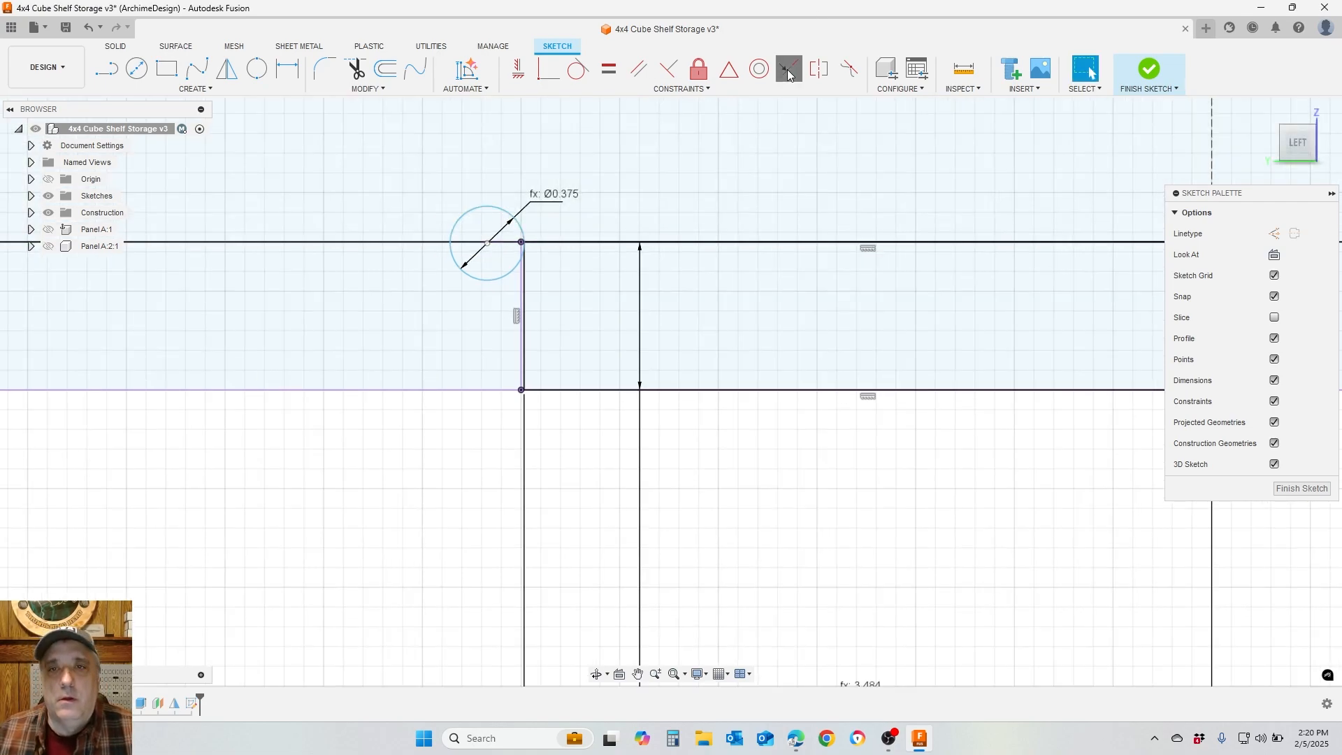
pyautogui.click(488, 244)
pyautogui.keyDown('ctrl'); pyautogui.click(522, 243); pyautogui.keyUp('ctrl')
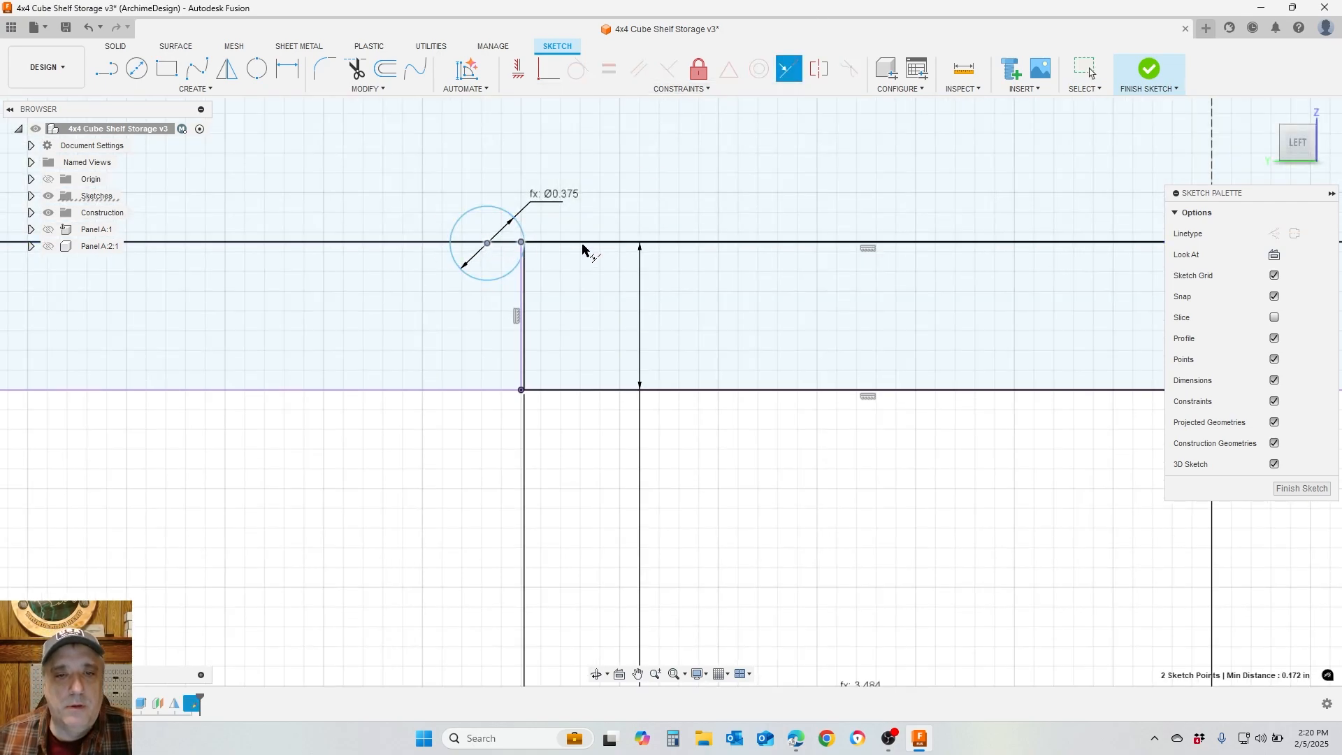
pyautogui.scroll(-5, 730, 341)
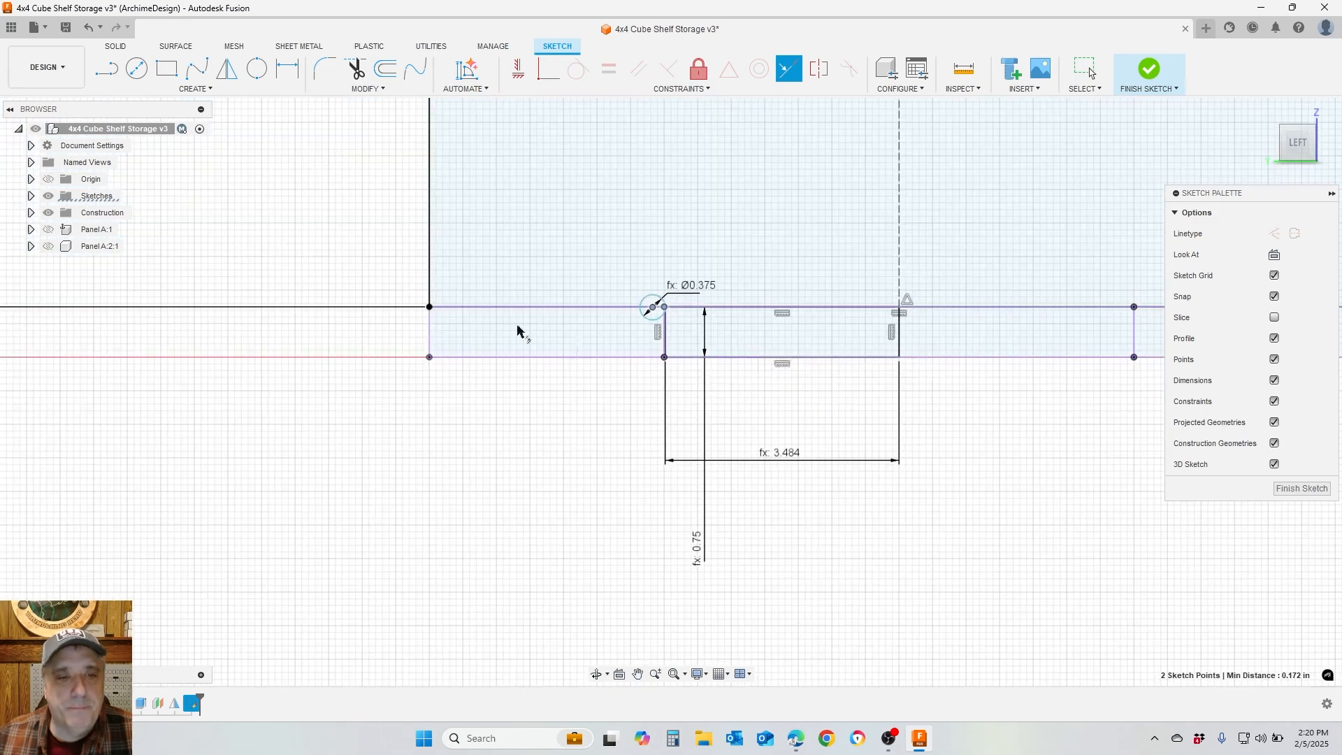
pyautogui.click(430, 307)
pyautogui.scroll(-2, 822, 351)
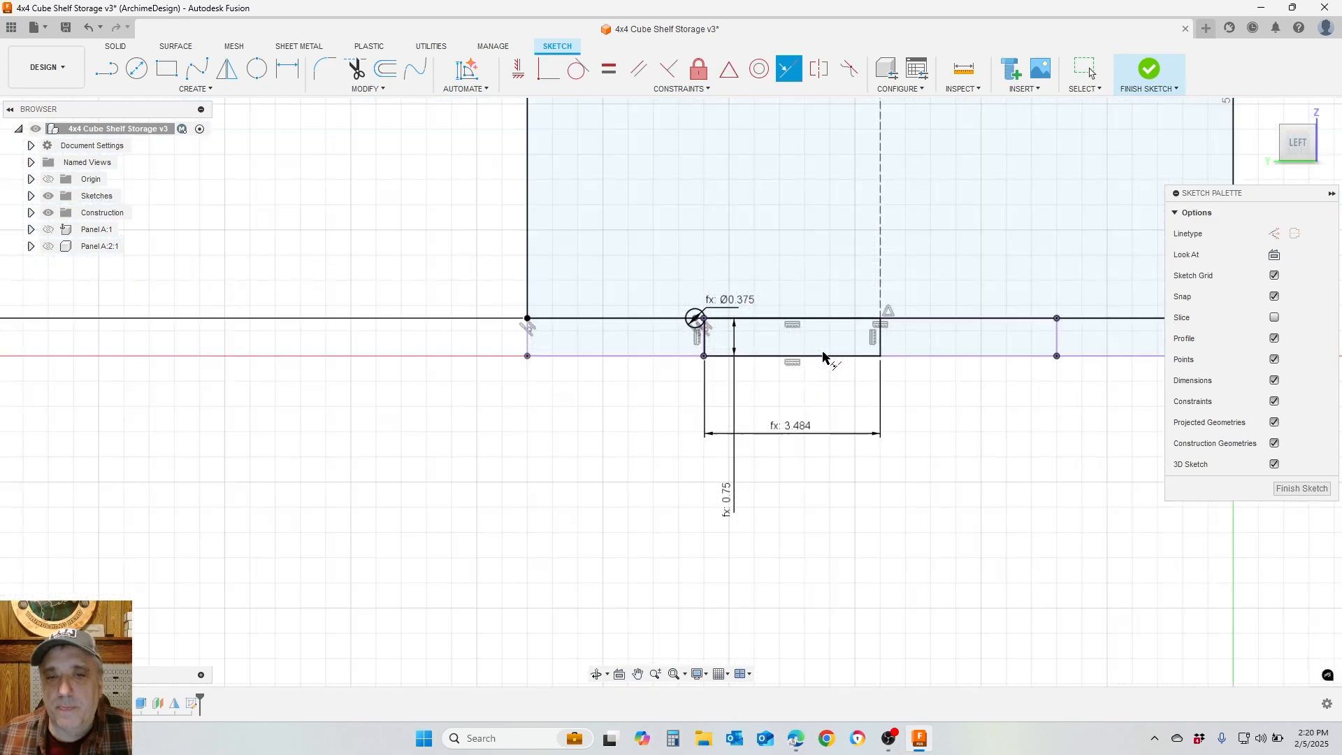
pyautogui.scroll(5, 822, 351)
pyautogui.scroll(-1, 800, 353)
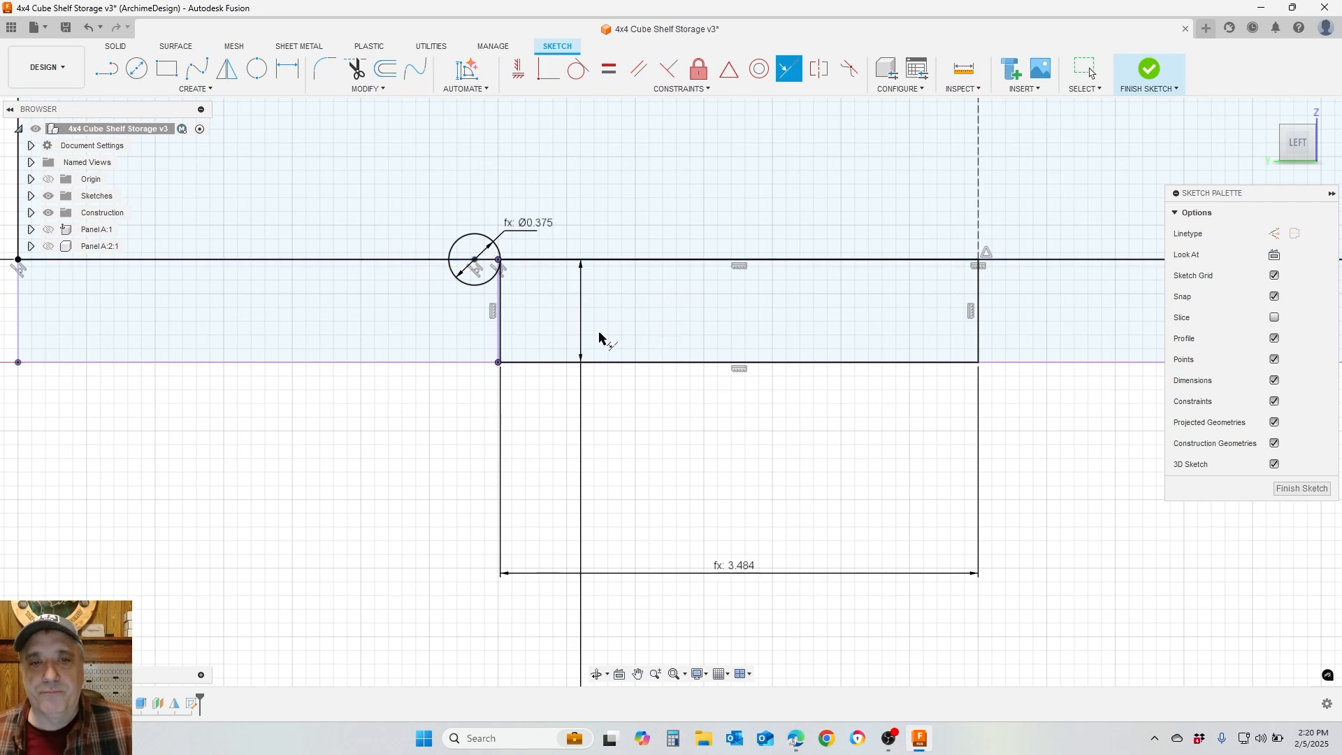
# Mirror the relief circle and the tab's outer side and bottom lines across the panel's vertical centerline
pyautogui.scroll(-5, 600, 338)
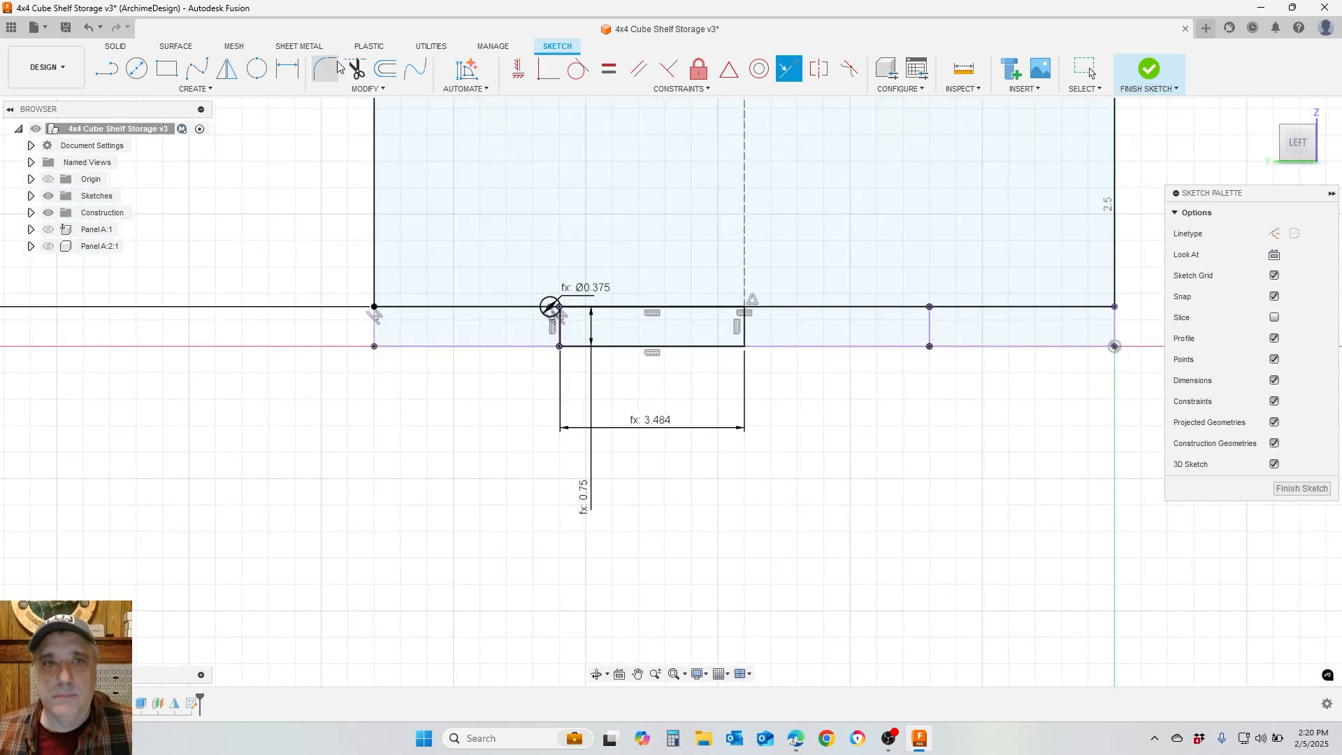
pyautogui.click(368, 89)
pyautogui.click(254, 89)
pyautogui.click(117, 258)
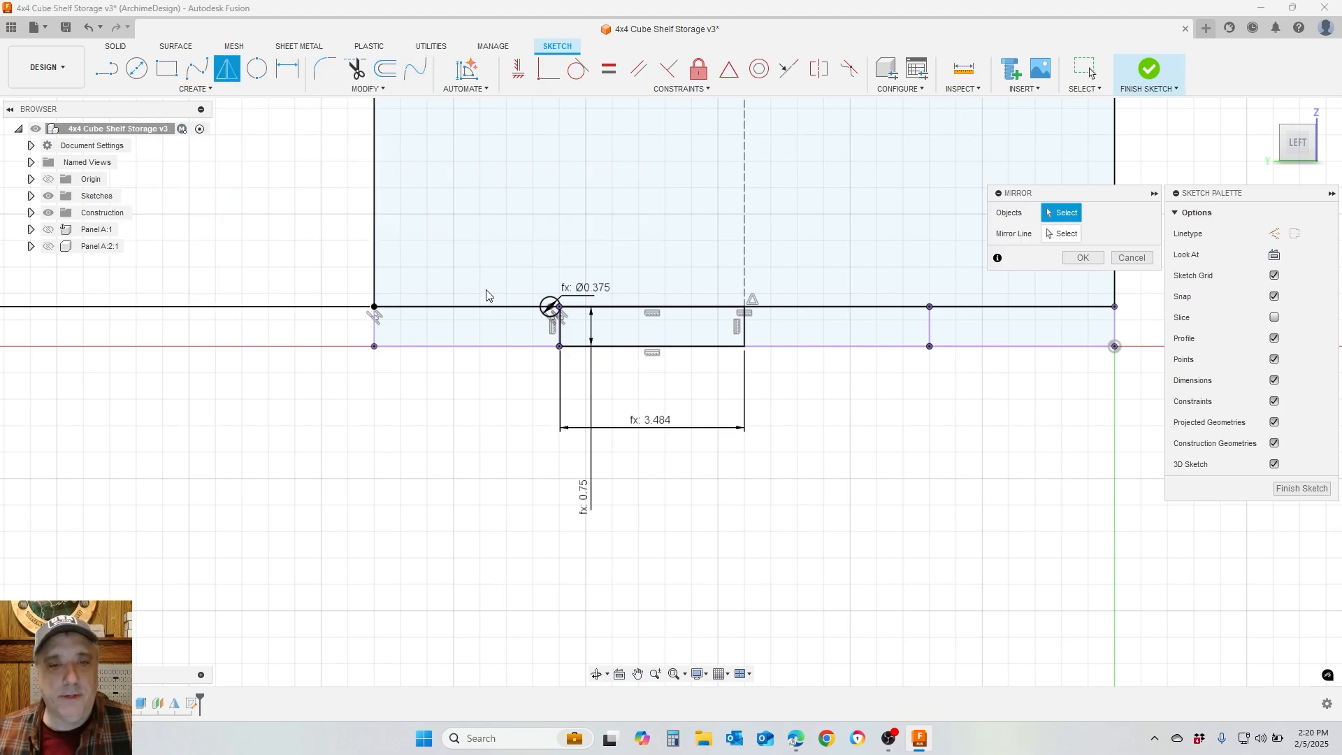
pyautogui.scroll(5, 545, 357)
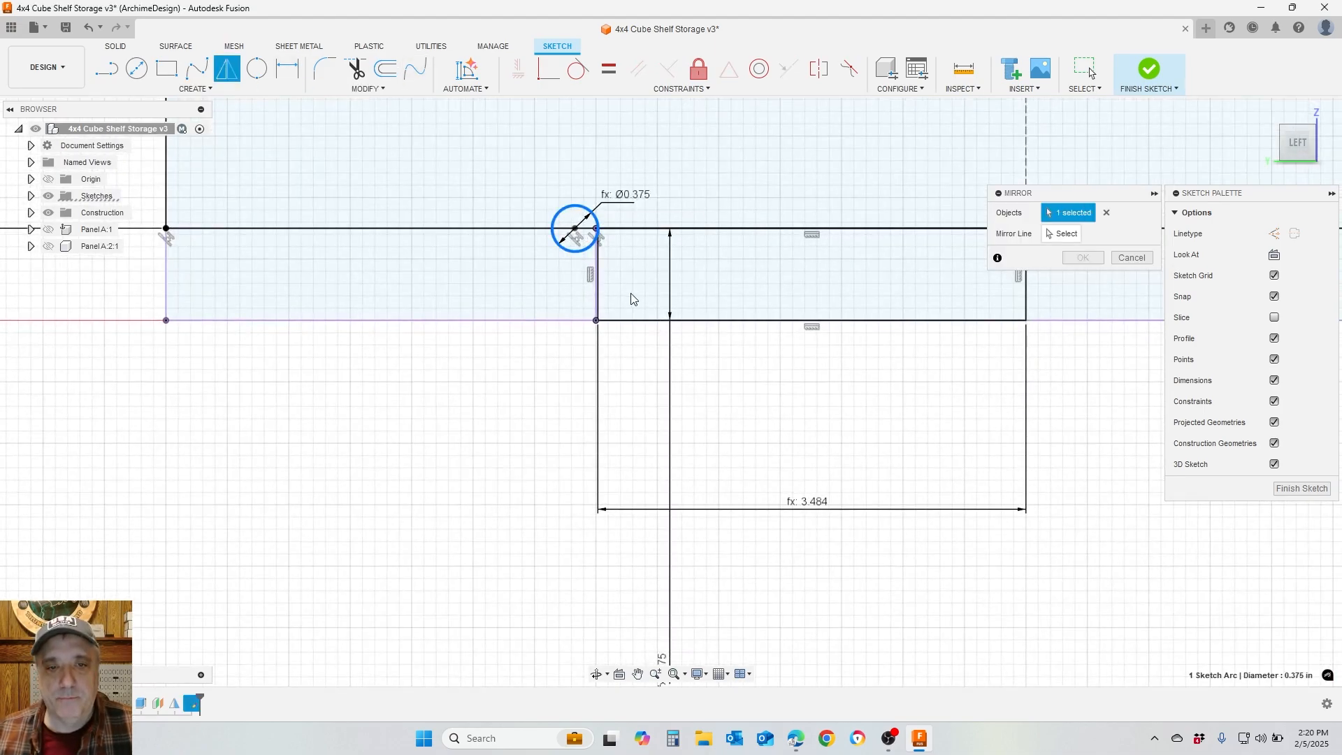
pyautogui.scroll(3, 608, 297)
pyautogui.click(597, 302)
pyautogui.click(595, 302)
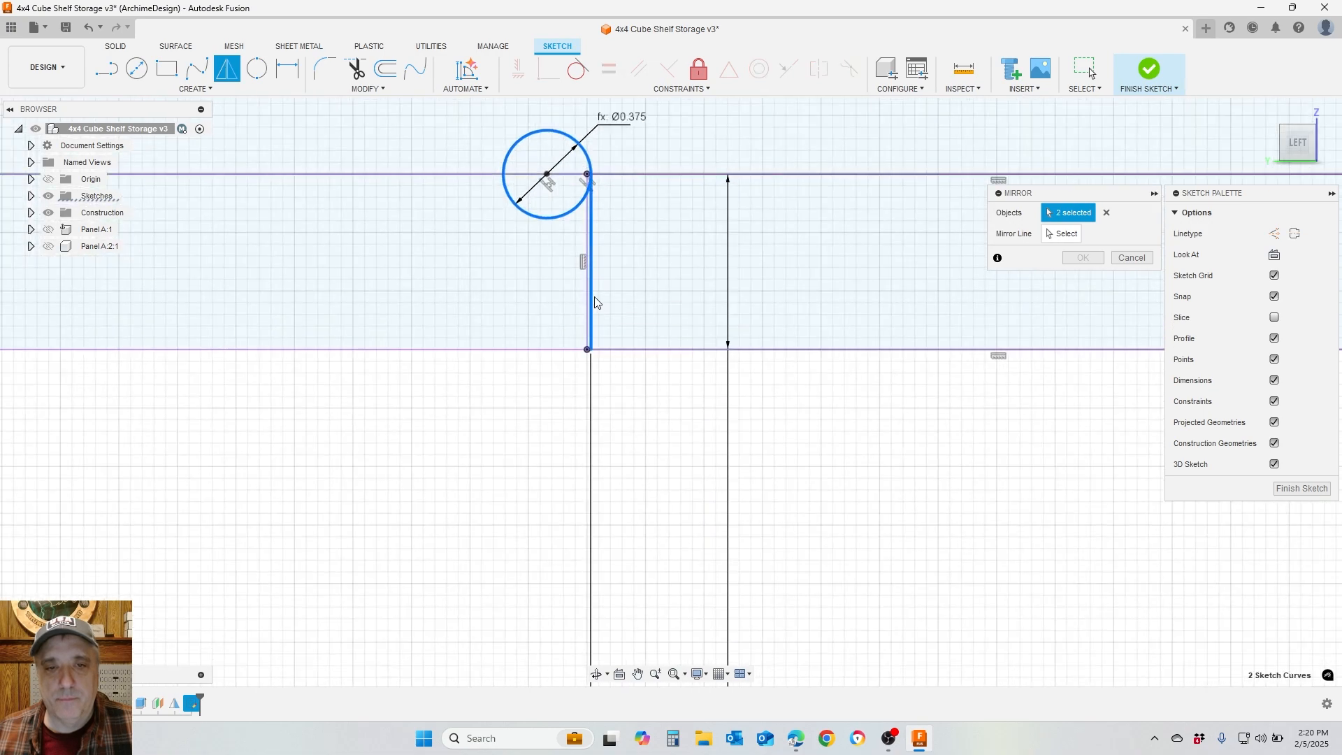
pyautogui.scroll(-4, 674, 360)
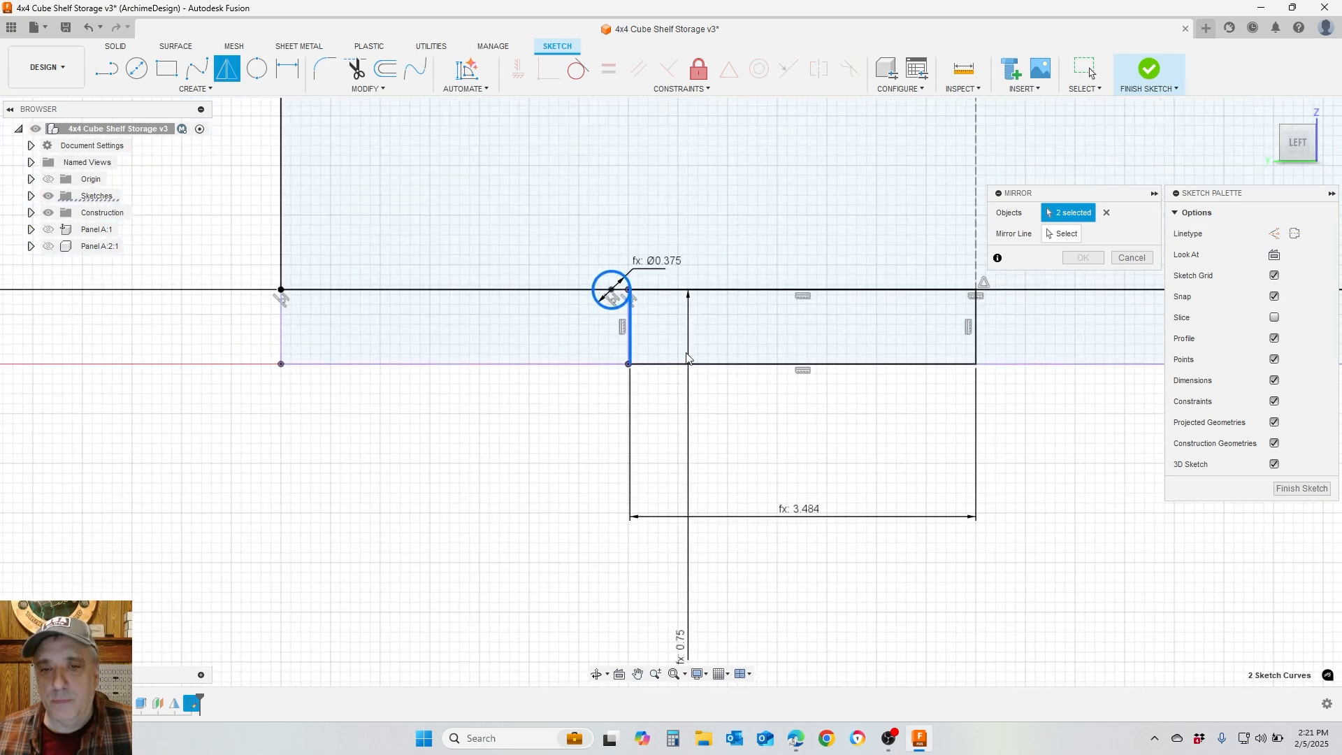
pyautogui.click(733, 367)
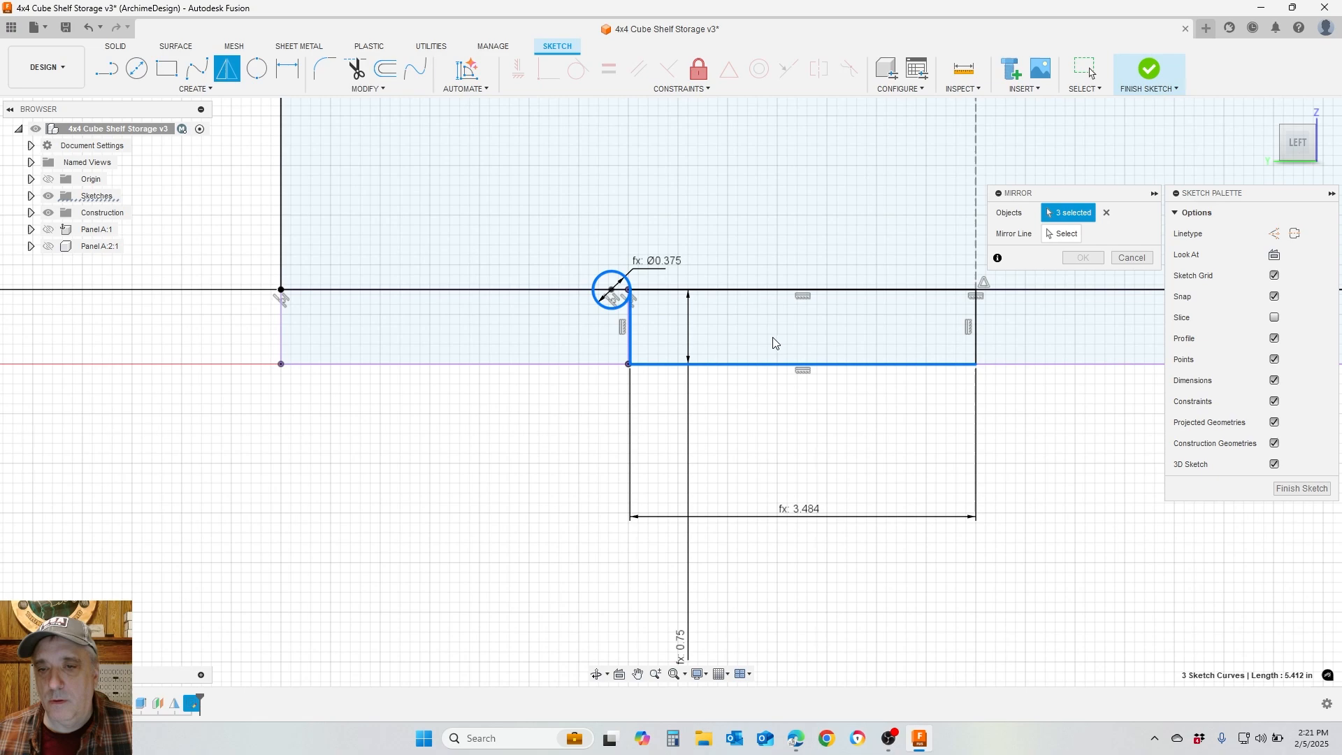
pyautogui.scroll(-4, 775, 343)
pyautogui.click(1062, 234)
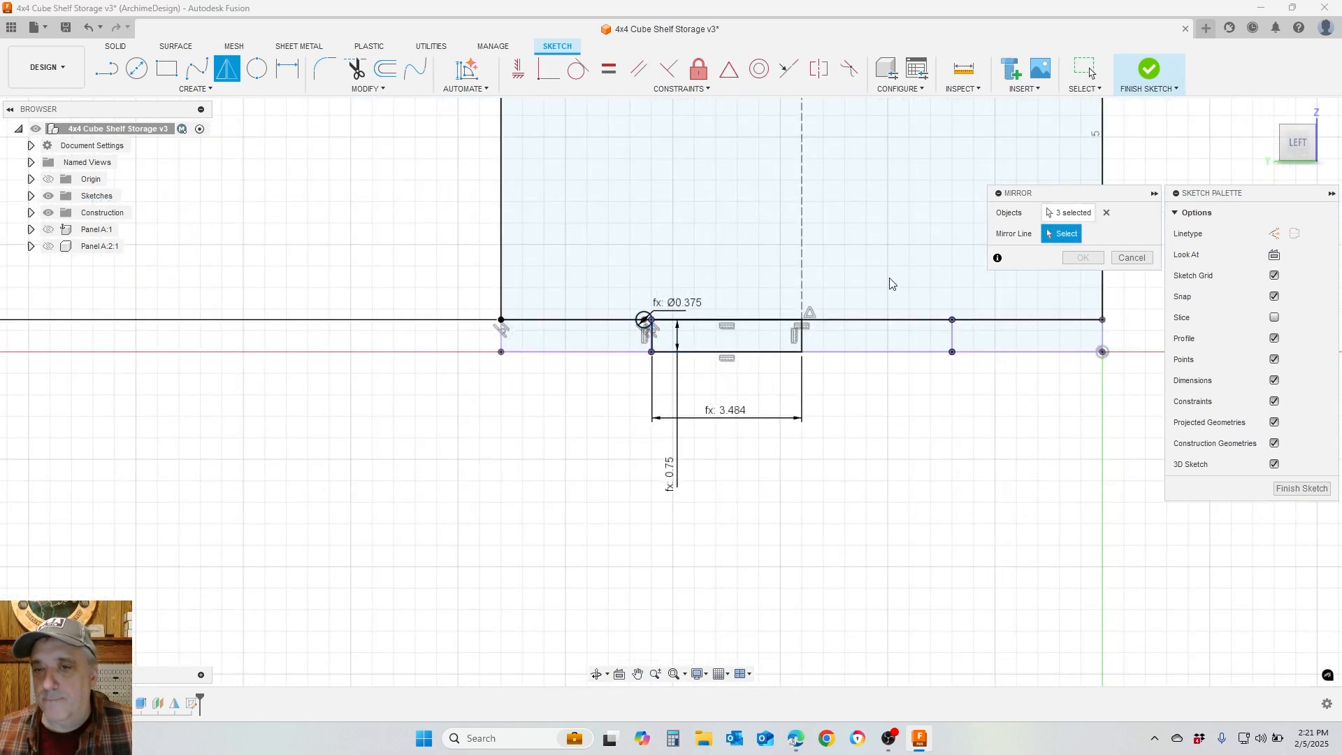
pyautogui.click(802, 281)
pyautogui.click(1085, 258)
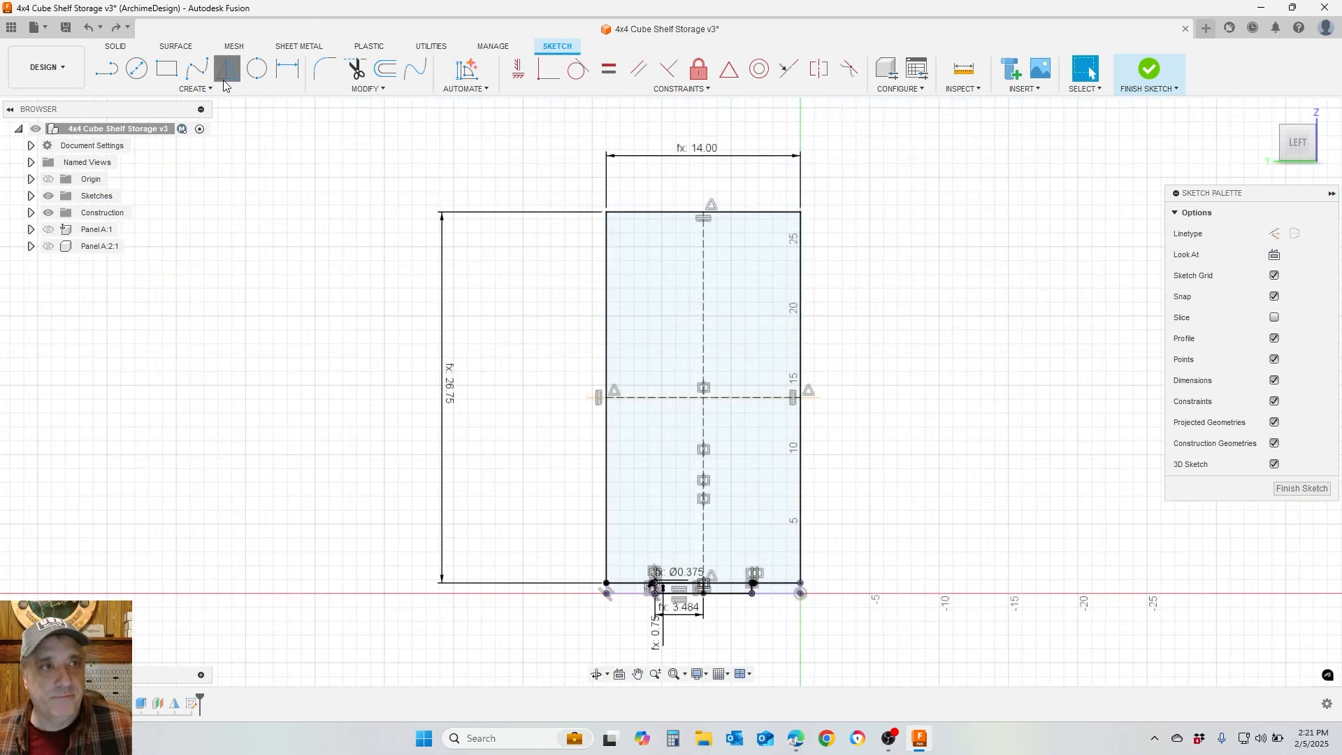
# Mirror the full lower tab outline and both relief circles across the panel's horizontal centerline to the upper edge
pyautogui.click(228, 69)
pyautogui.scroll(3, 634, 567)
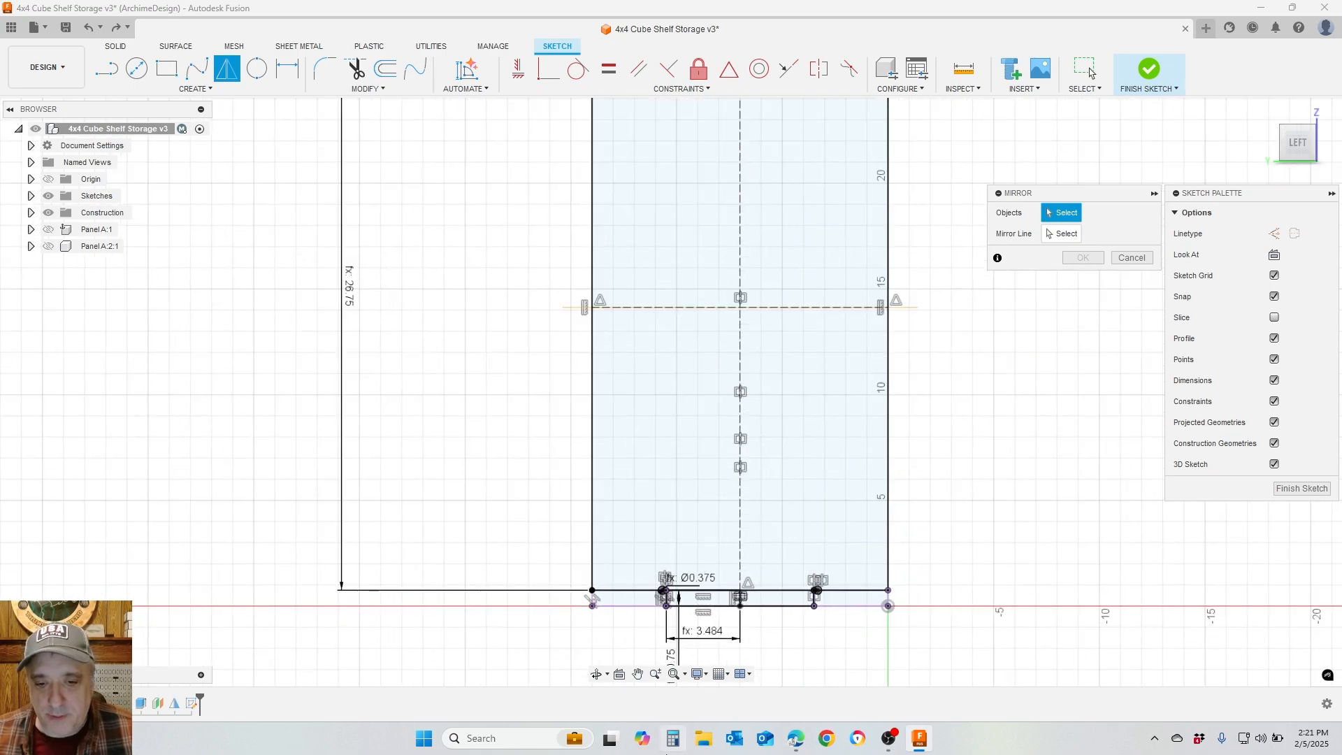
pyautogui.scroll(5, 665, 601)
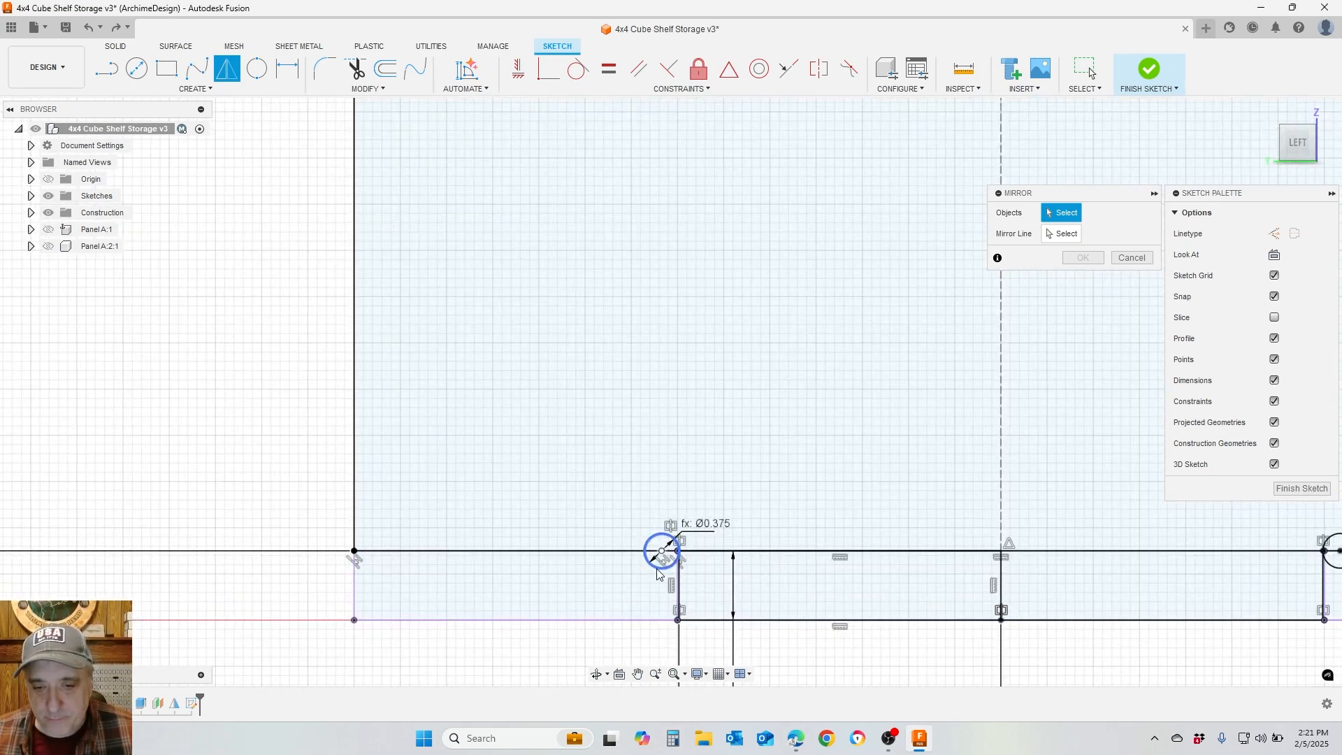
pyautogui.click(657, 572)
pyautogui.click(680, 591)
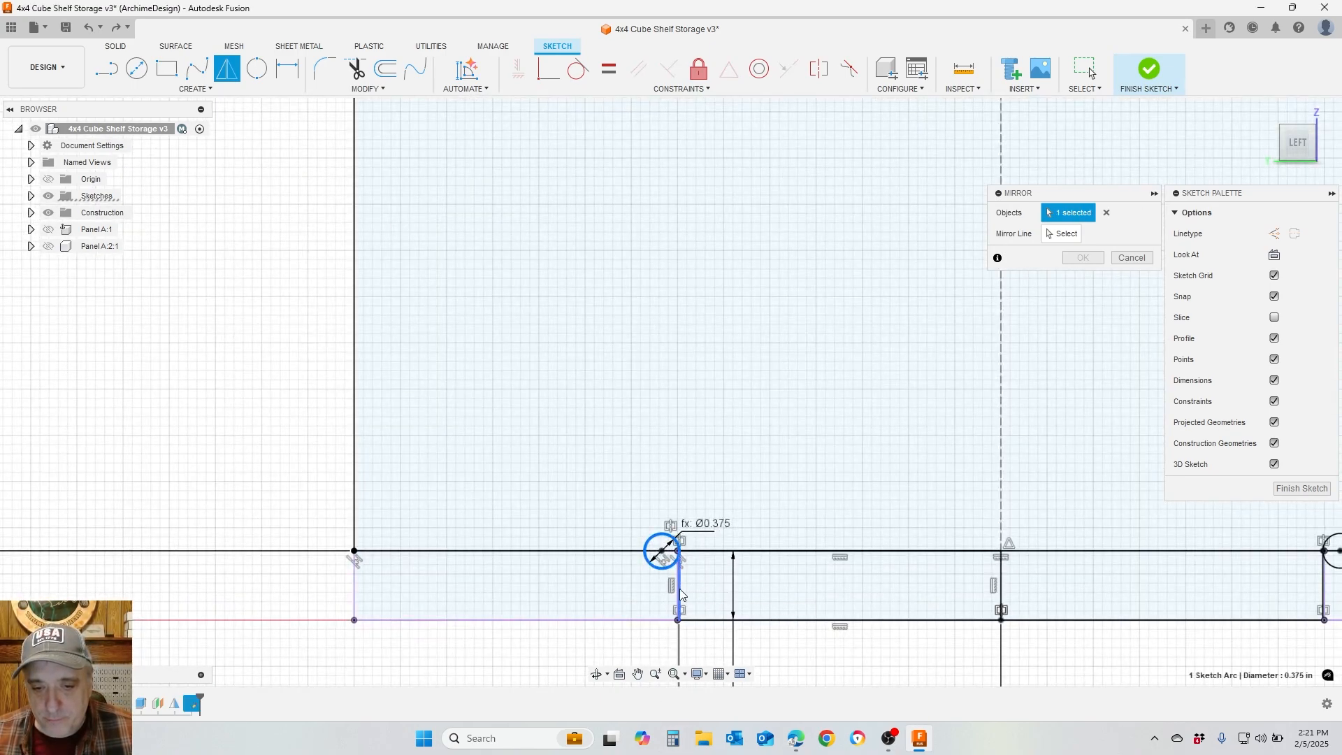
pyautogui.click(707, 620)
pyautogui.click(1073, 620)
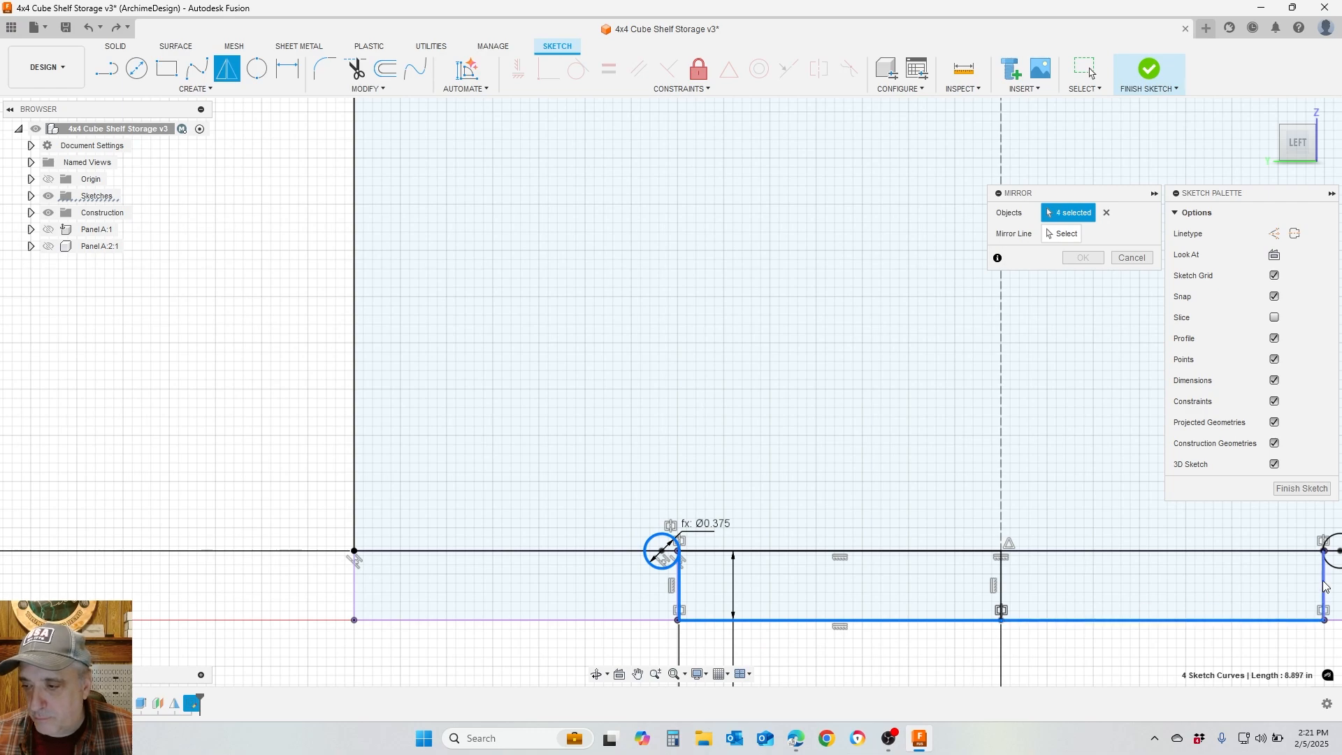
pyautogui.click(1323, 583)
pyautogui.click(1334, 567)
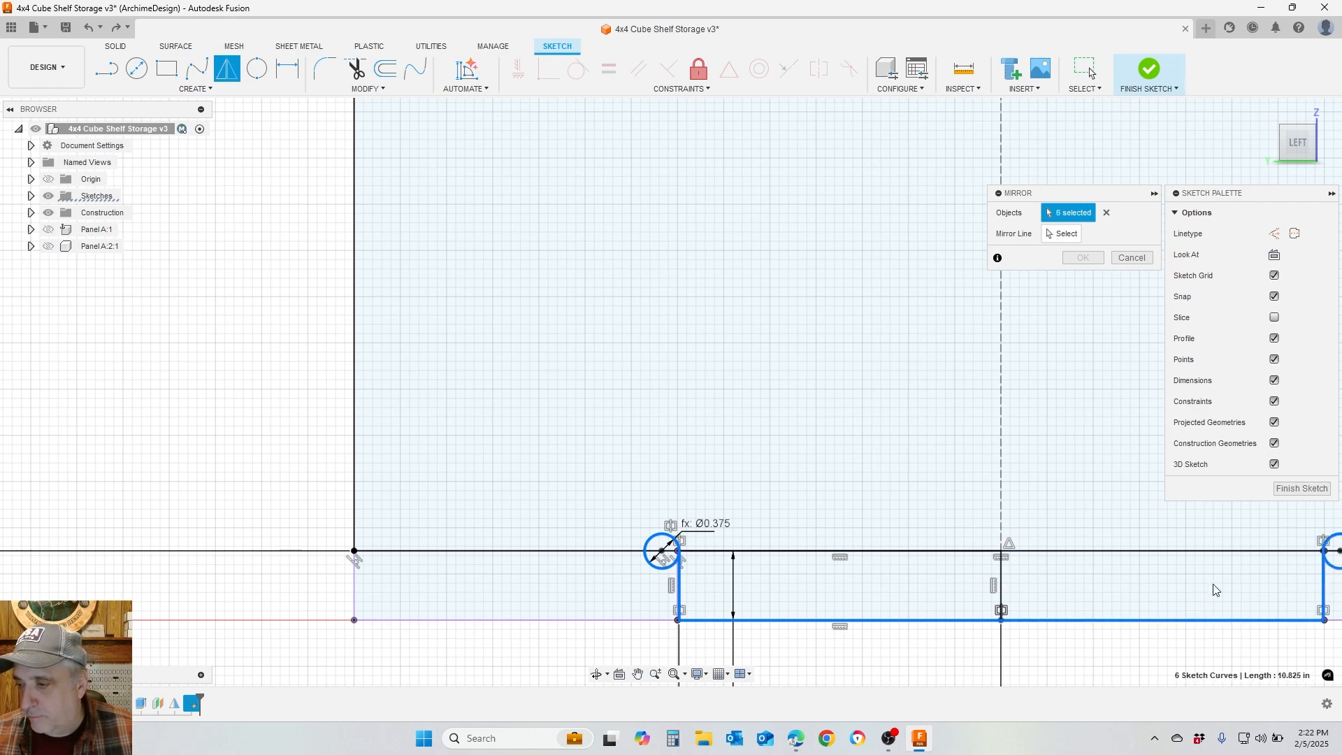
pyautogui.click(1077, 234)
pyautogui.scroll(-6, 977, 413)
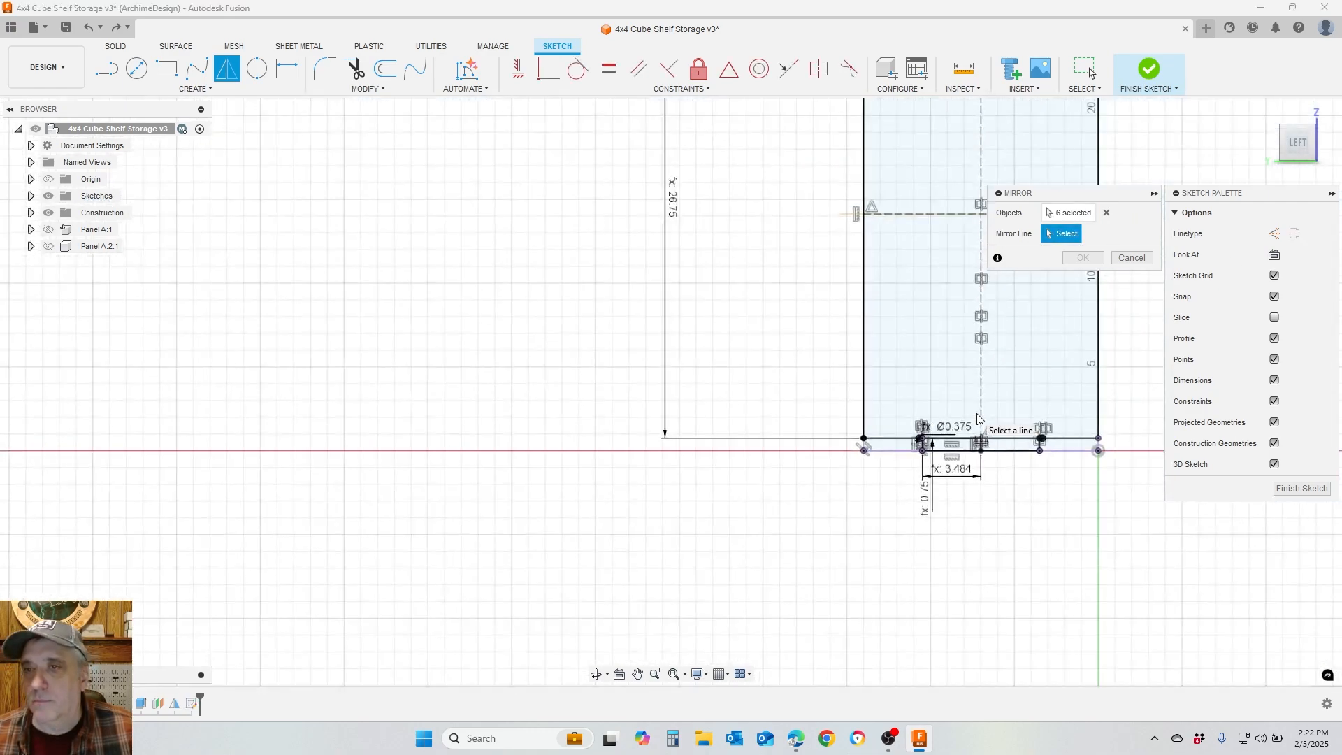
pyautogui.click(947, 214)
pyautogui.click(1082, 258)
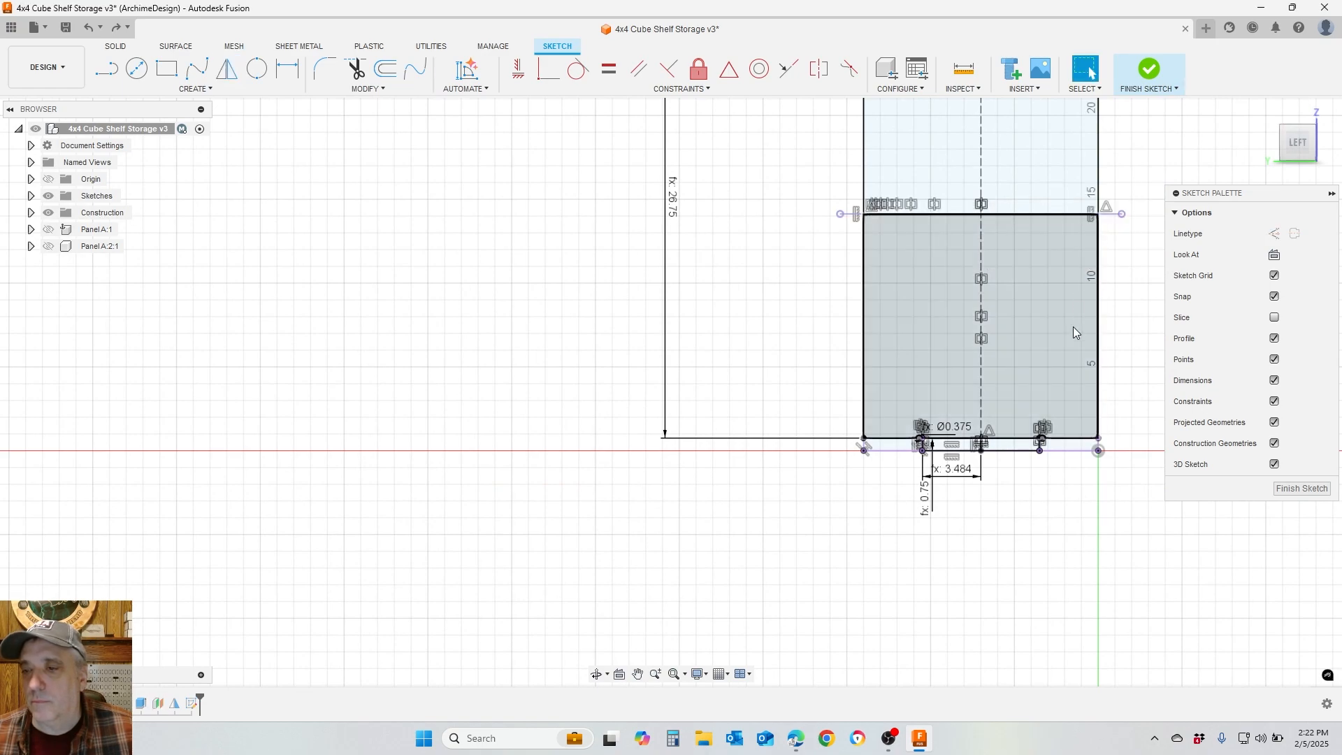
# Select the panel's two body profiles together with the lower and upper tab profiles
pyautogui.scroll(3, 1061, 340)
pyautogui.scroll(2, 1050, 358)
pyautogui.click(944, 489)
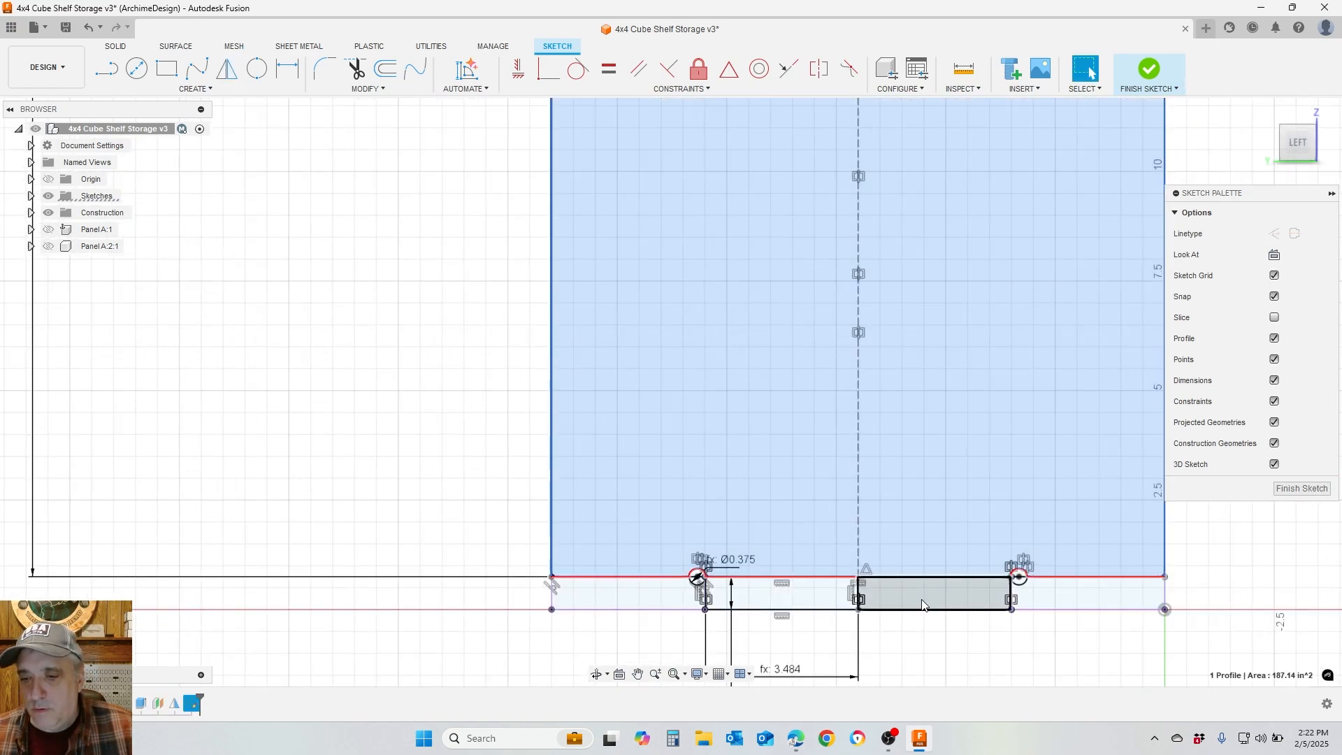
pyautogui.keyDown('ctrl'); pyautogui.click(930, 594); pyautogui.keyUp('ctrl')
pyautogui.keyDown('ctrl'); pyautogui.click(811, 607); pyautogui.keyUp('ctrl')
pyautogui.scroll(-5, 813, 599)
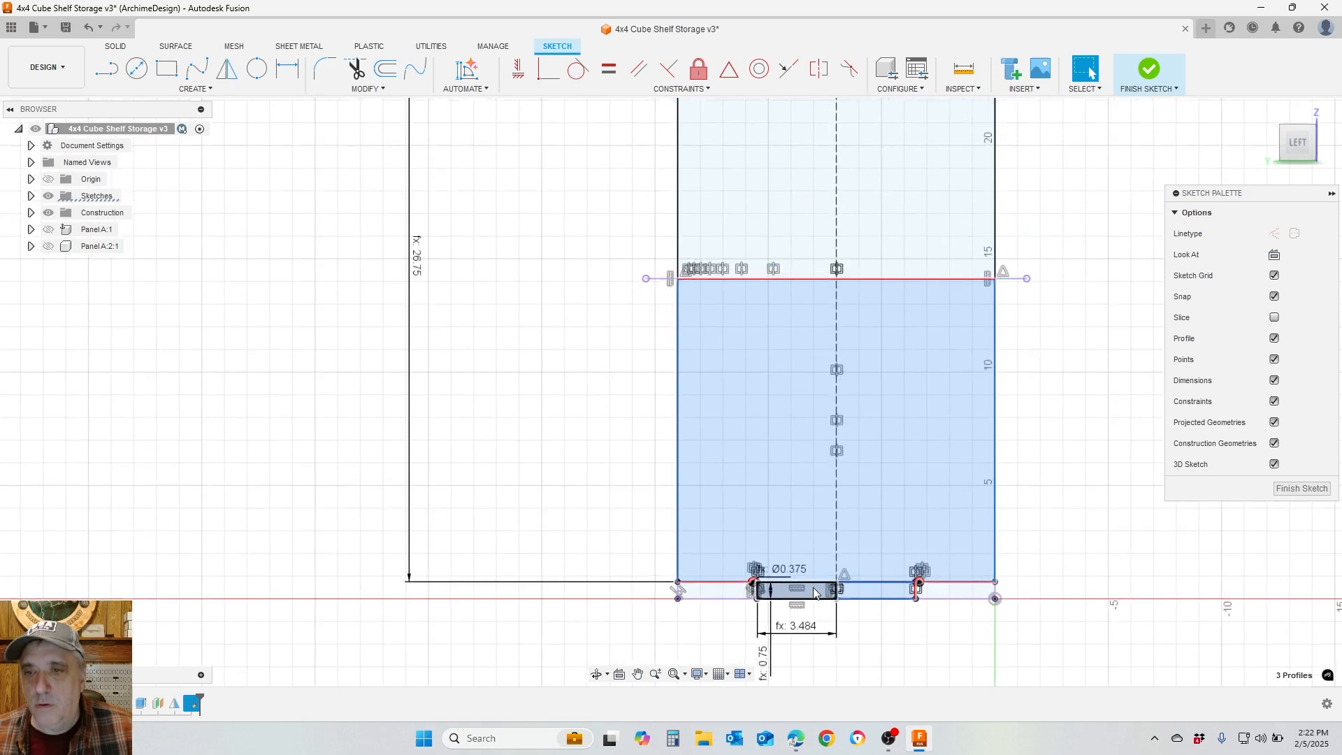
pyautogui.keyDown('ctrl'); pyautogui.click(867, 350); pyautogui.keyUp('ctrl')
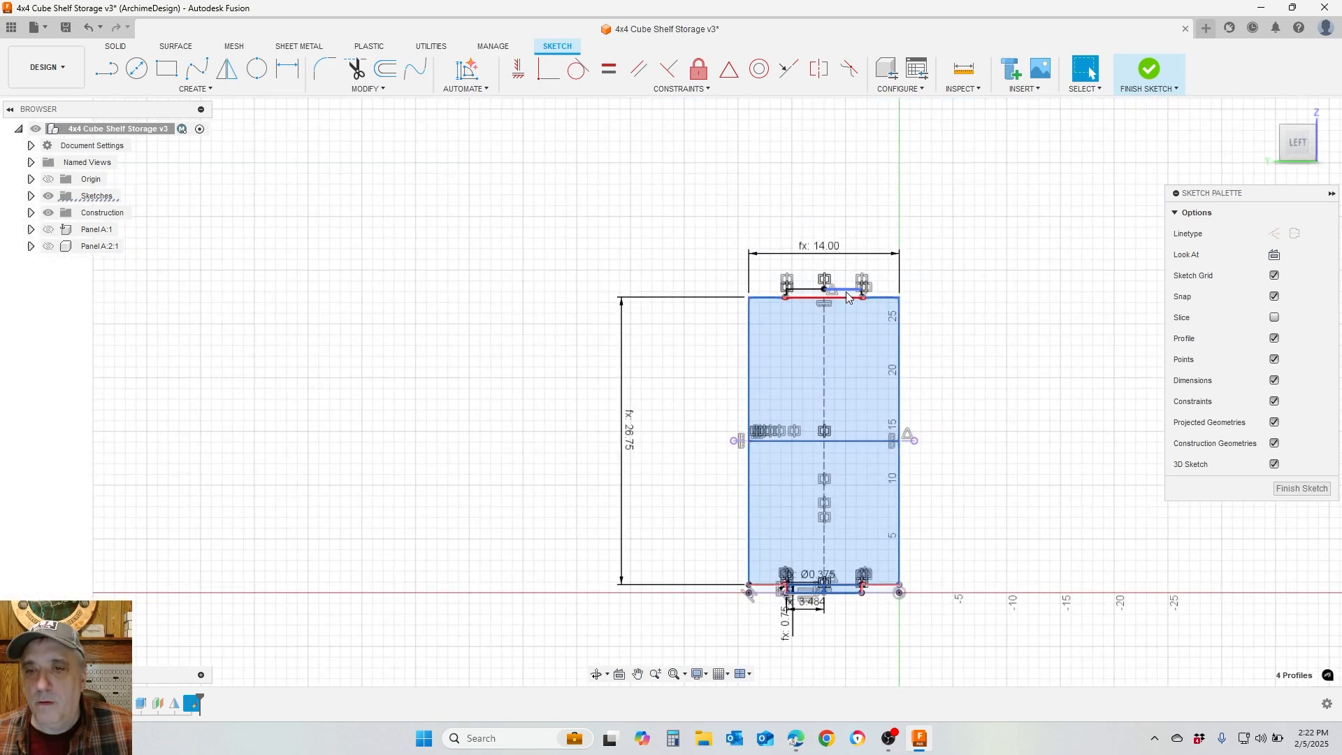
pyautogui.keyDown('ctrl'); pyautogui.click(848, 295); pyautogui.keyUp('ctrl')
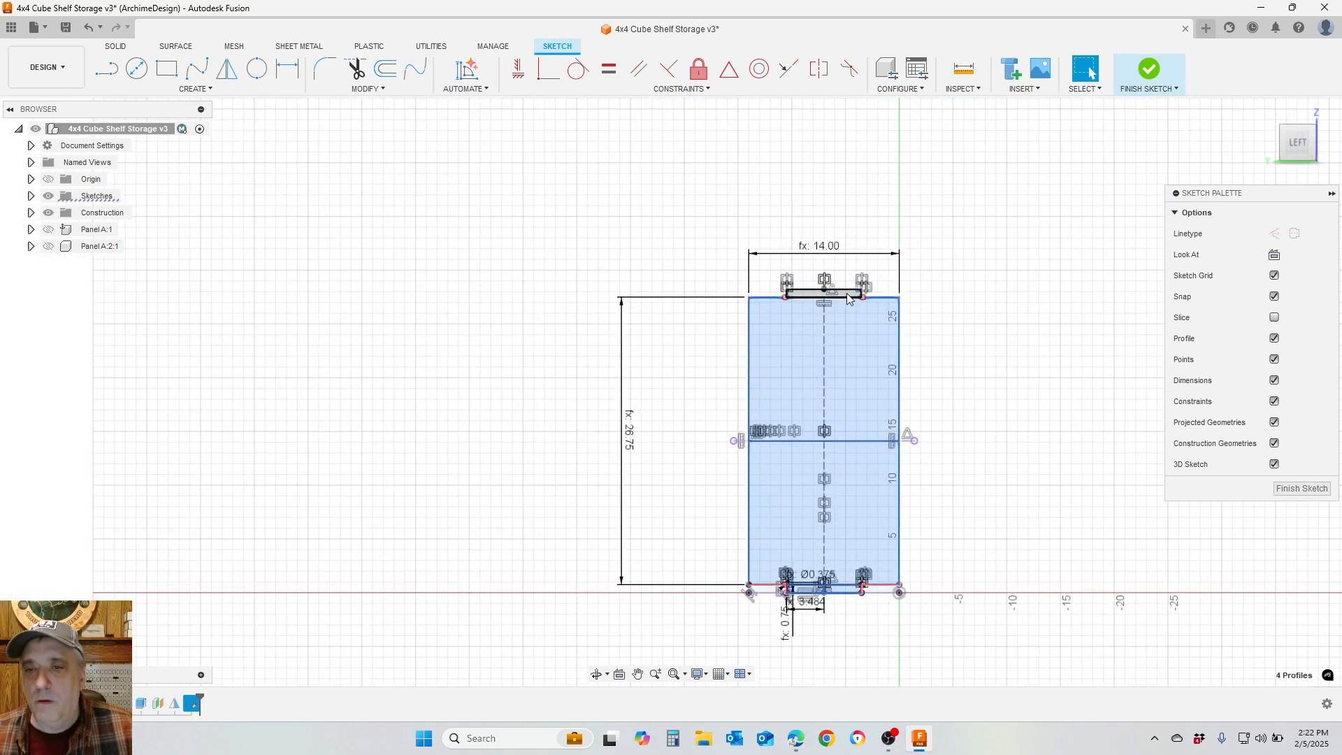
# Finish the side panel sketch and show the Panel A and Panel A:2 components
pyautogui.scroll(8, 850, 286)
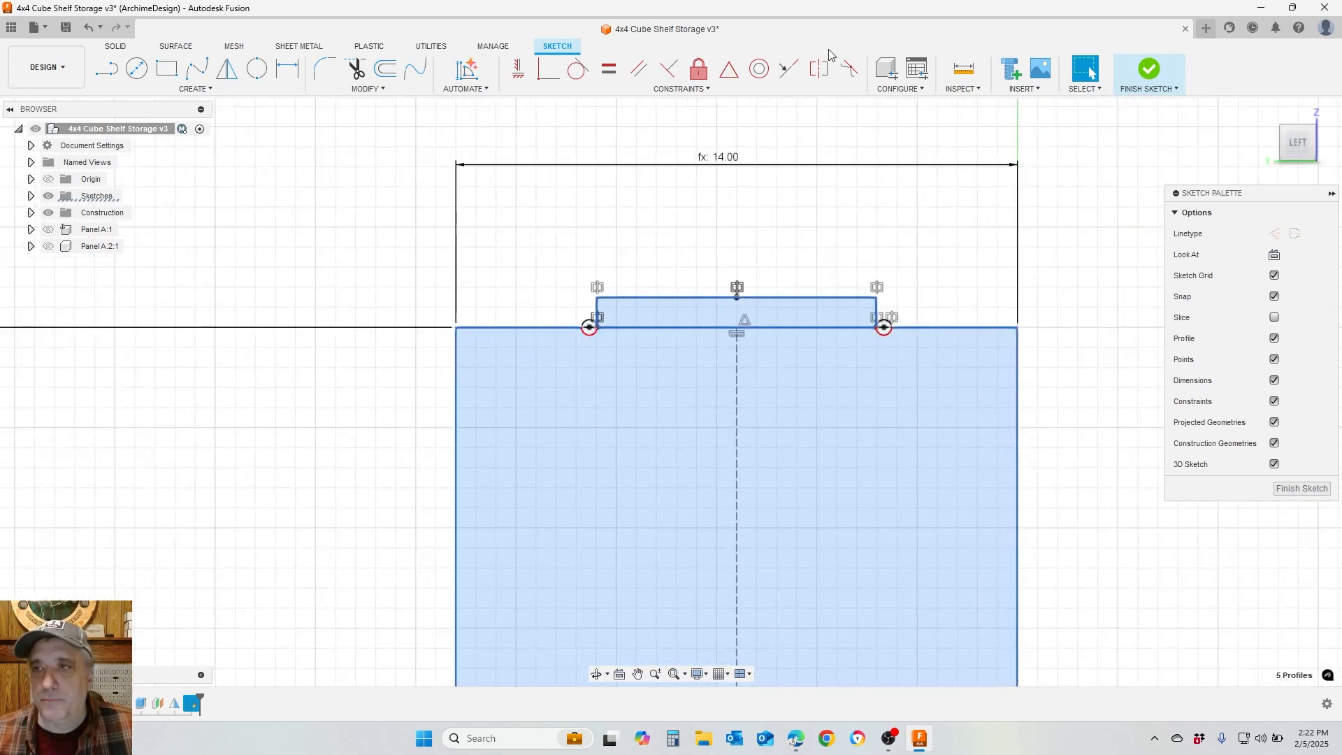
pyautogui.click(1149, 69)
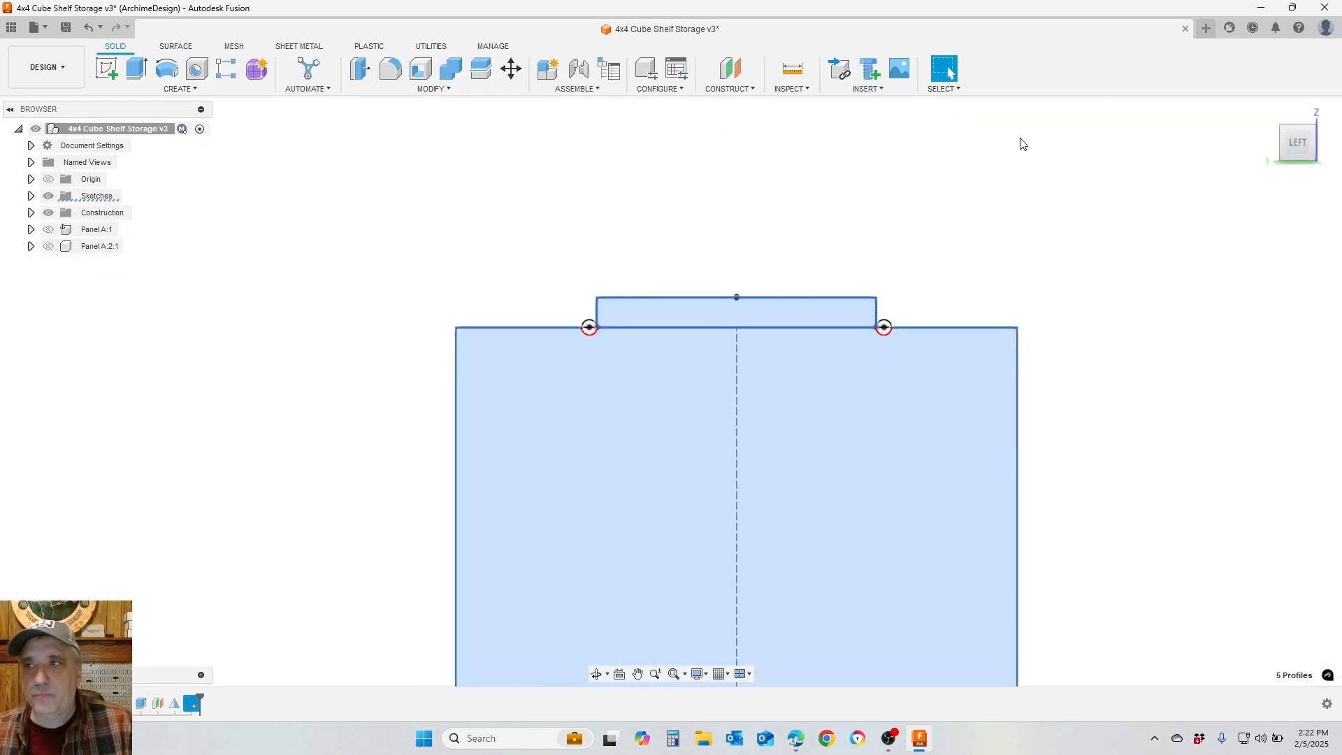
pyautogui.click(48, 229)
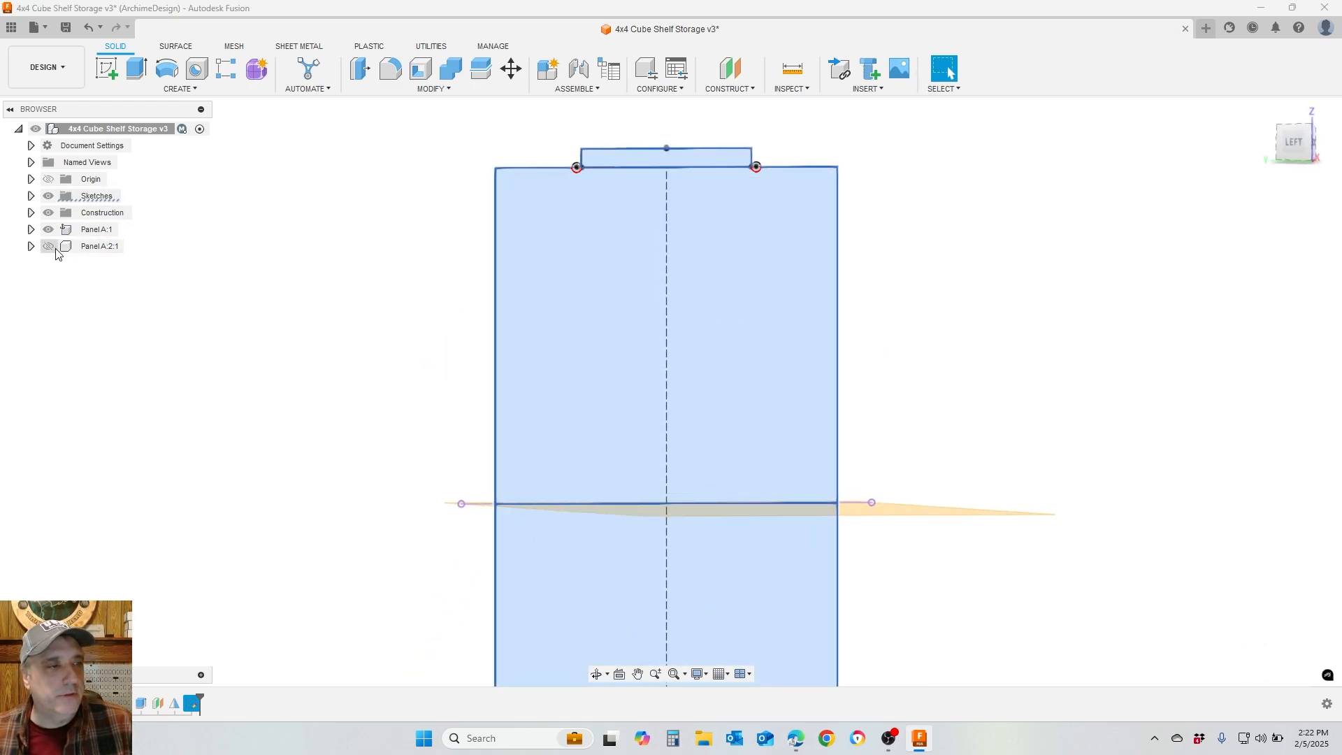
pyautogui.click(49, 246)
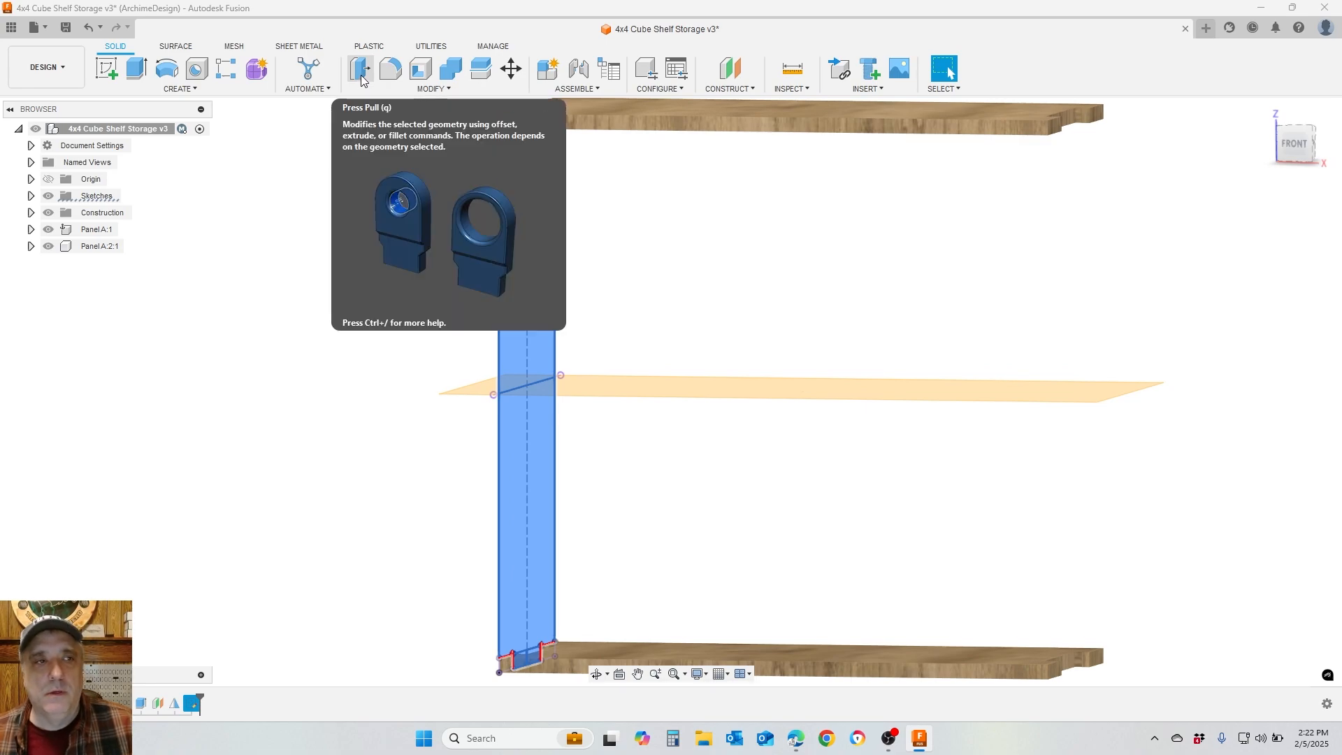
# Extrude the five side panel profiles by BoardThickness as a new component
pyautogui.click(136, 73)
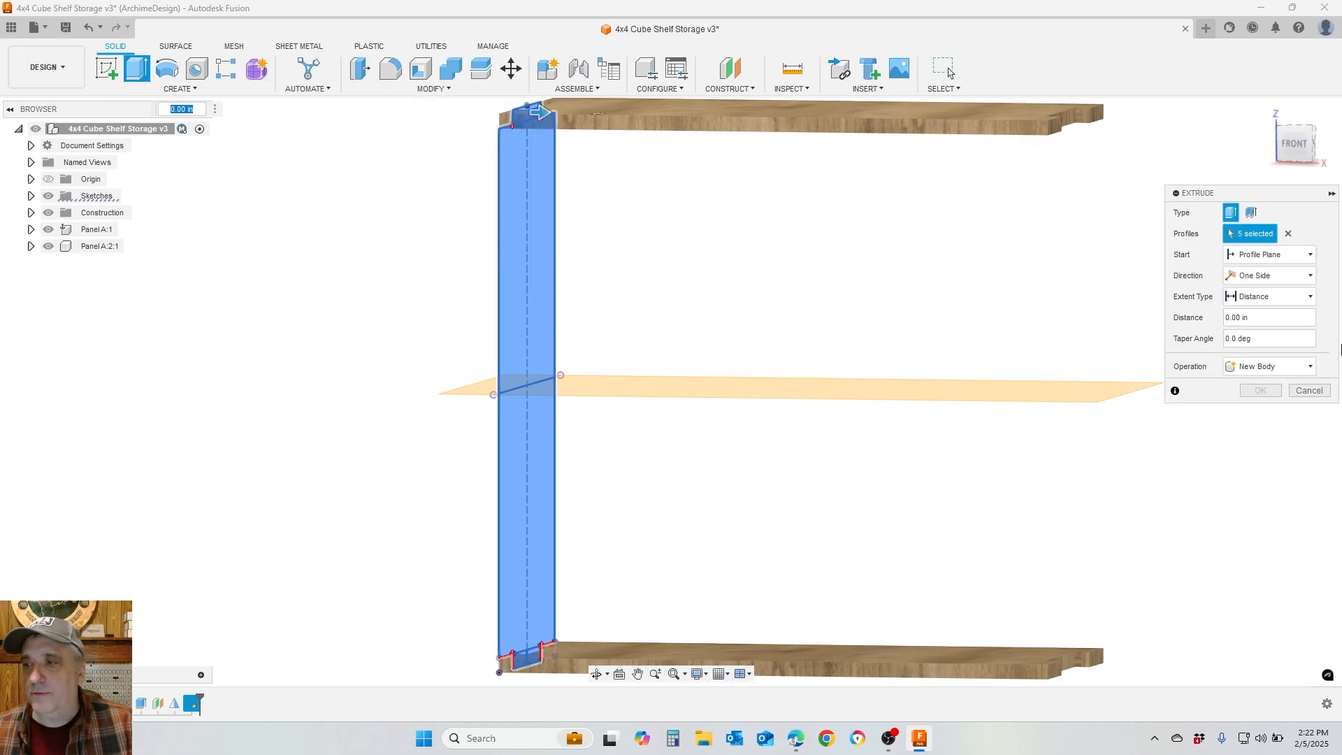
pyautogui.click(1271, 366)
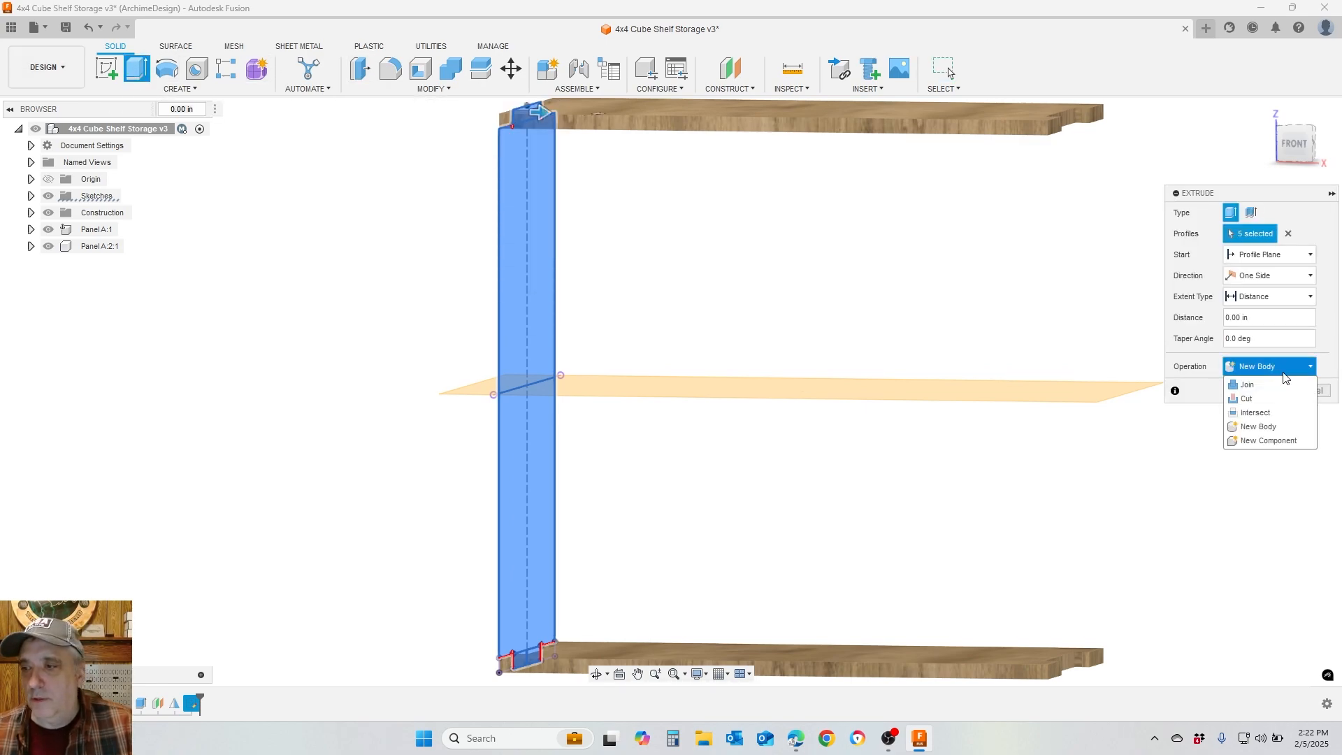
pyautogui.click(1265, 441)
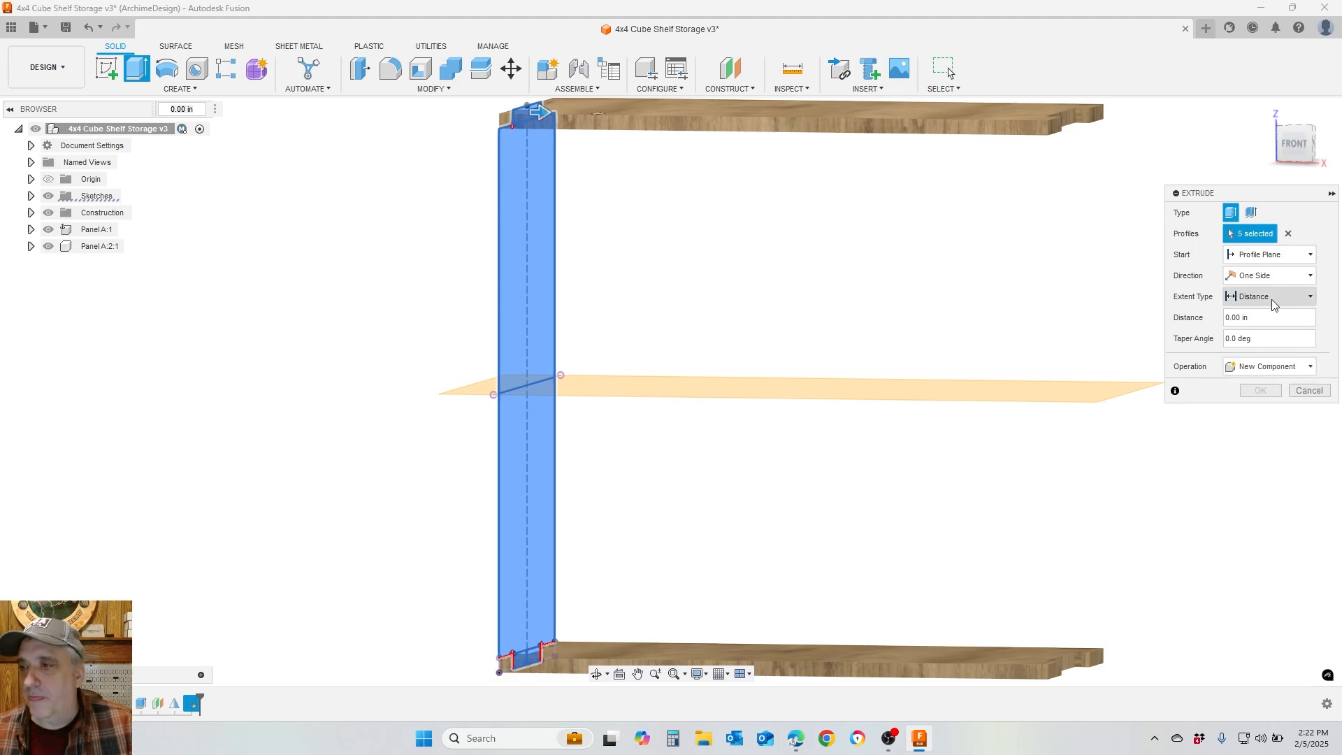
pyautogui.moveTo(1264, 320); pyautogui.dragTo(1209, 320)
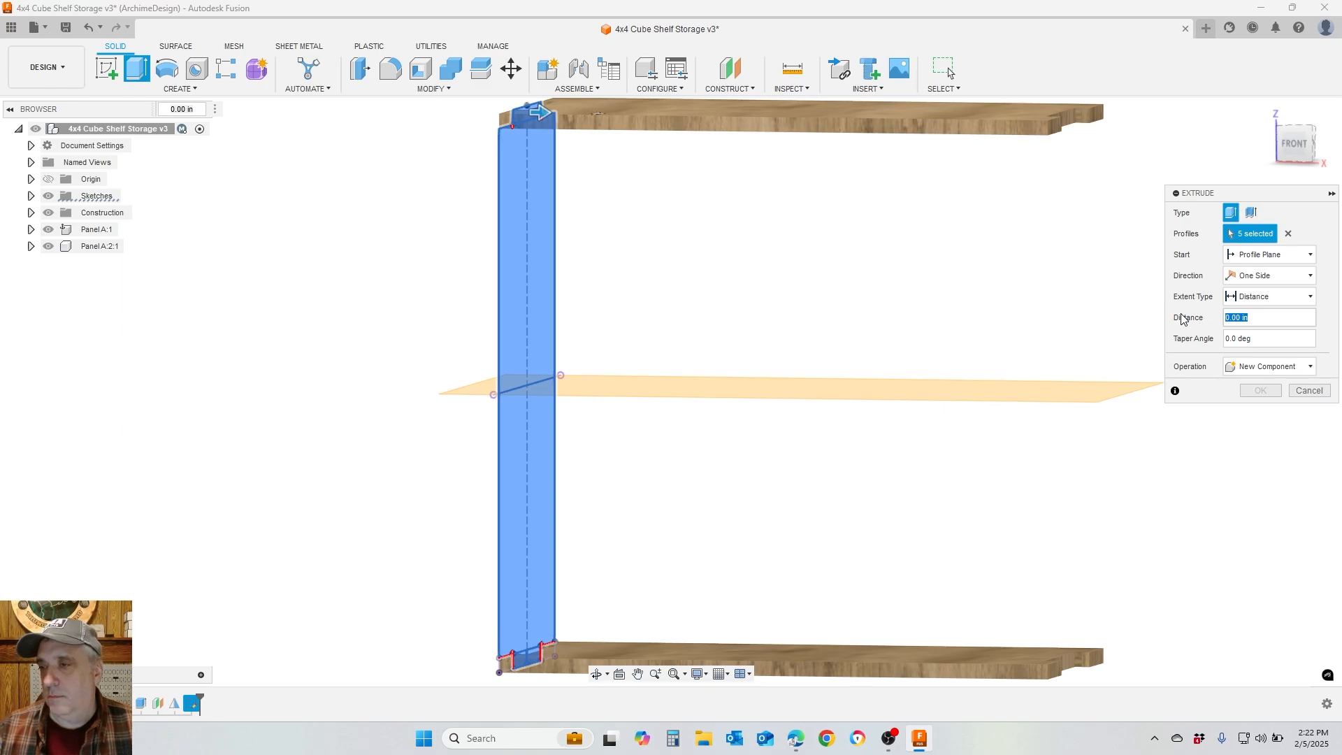
pyautogui.write('Bo')
pyautogui.click(1251, 339)
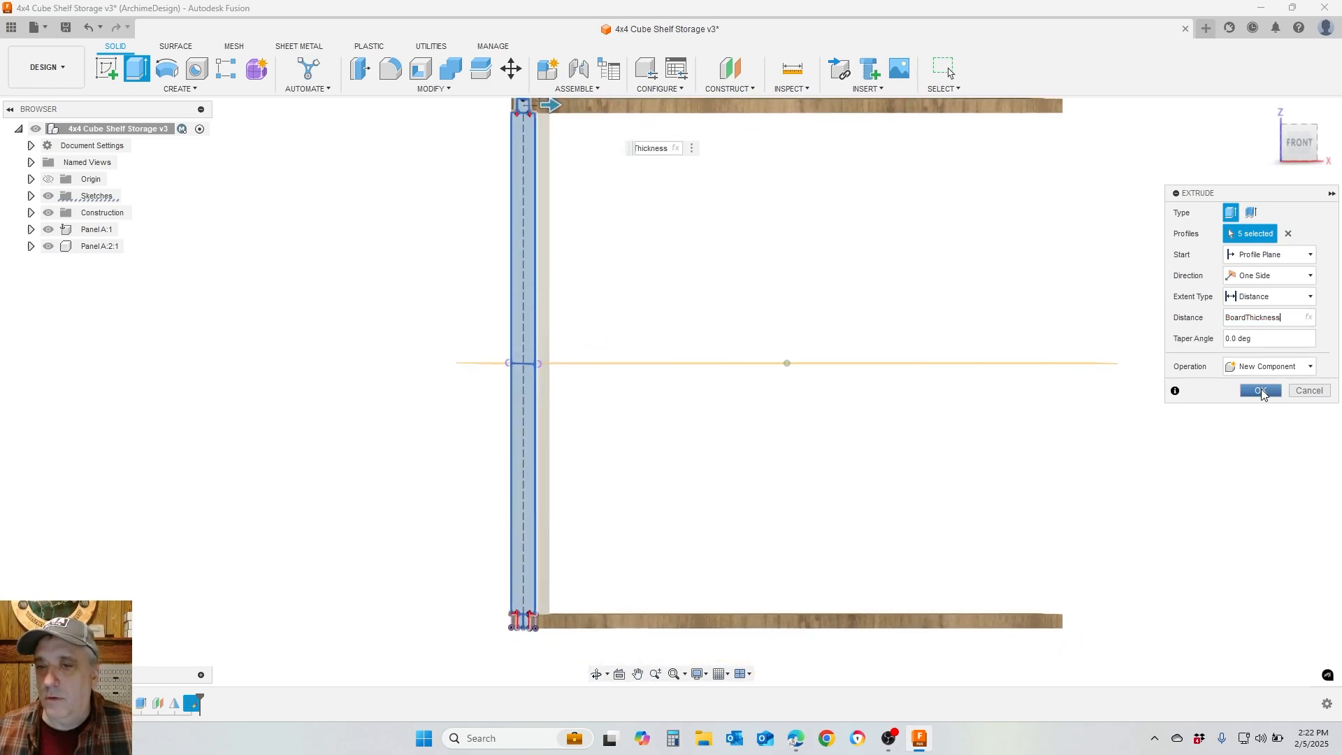
pyautogui.click(1261, 391)
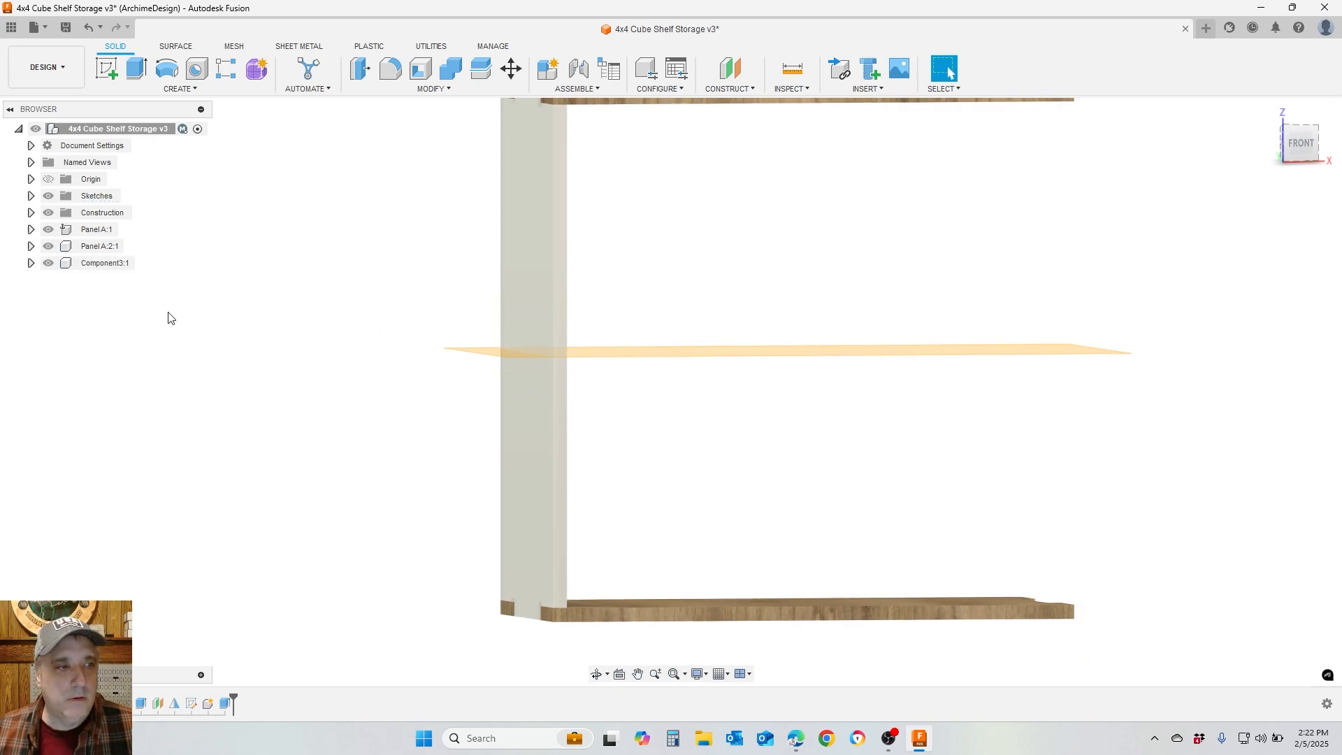
# Rename the newly extruded side component as Panel B
pyautogui.doubleClick(93, 263)
pyautogui.write('Panel B')
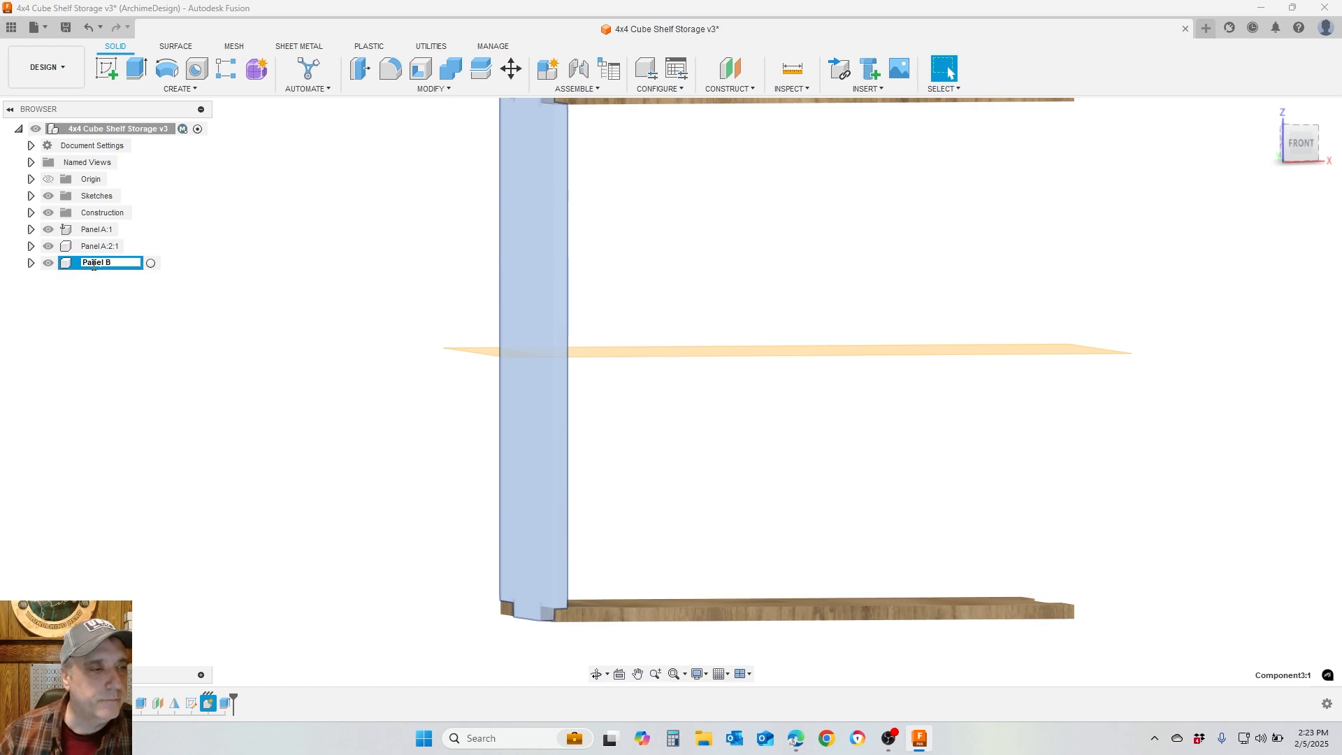
pyautogui.press('Return')
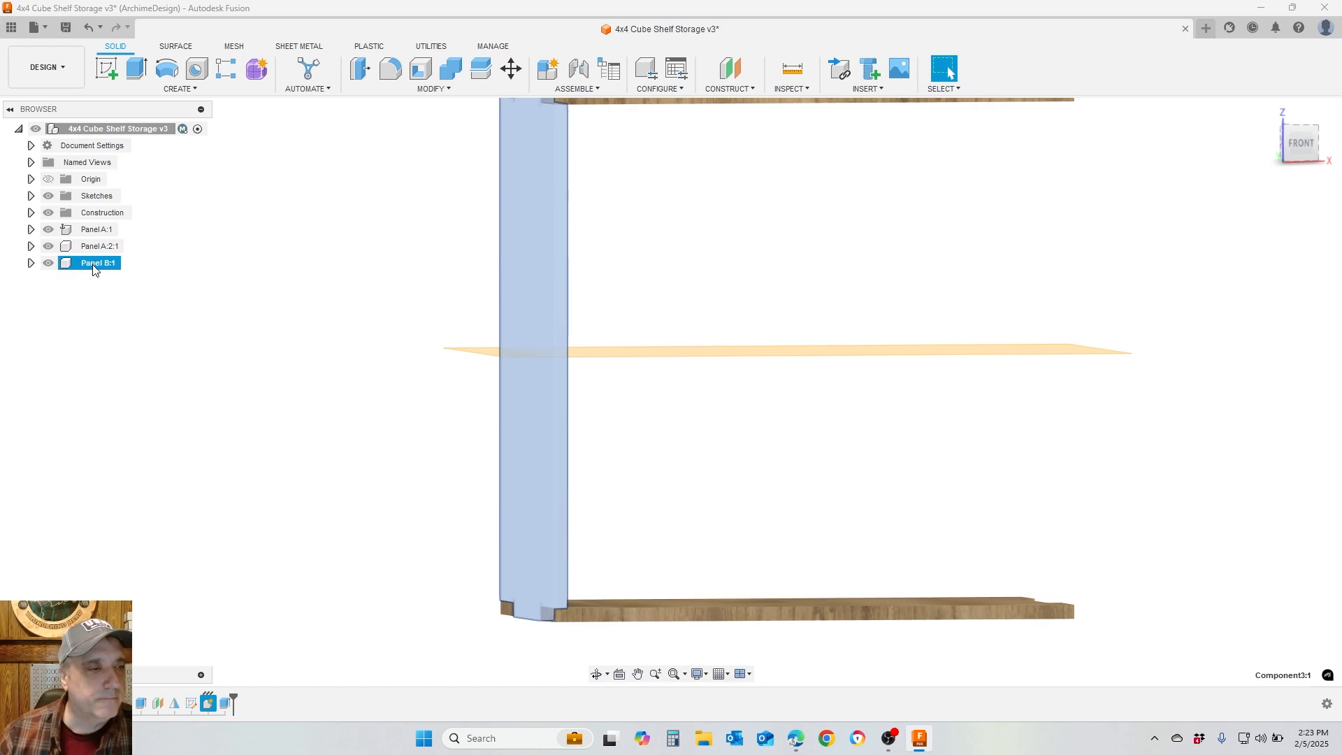
# Assign Panel B the first wood physical material already used in this design
pyautogui.keyDown('shift'); pyautogui.moveTo(785, 350); pyautogui.dragTo(807, 350, button='middle'); pyautogui.keyUp('shift')
pyautogui.rightClick(86, 263)
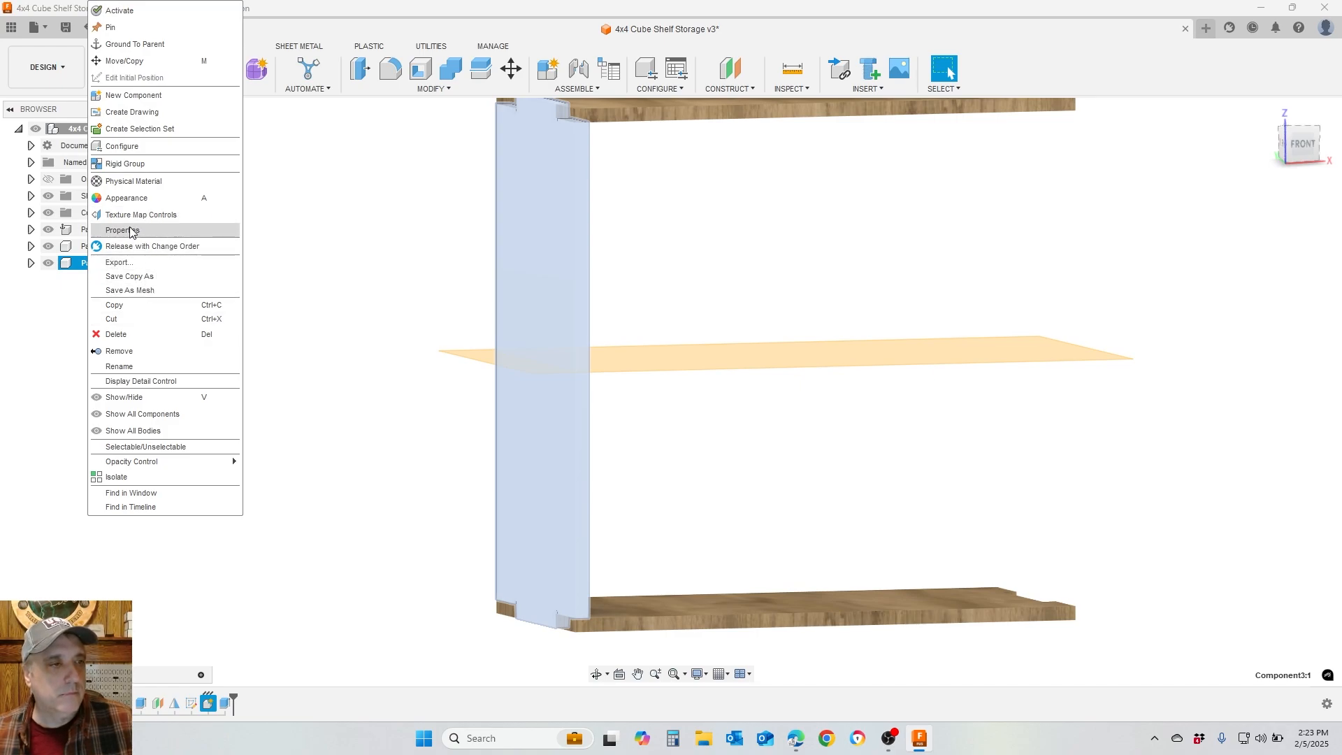
pyautogui.click(133, 181)
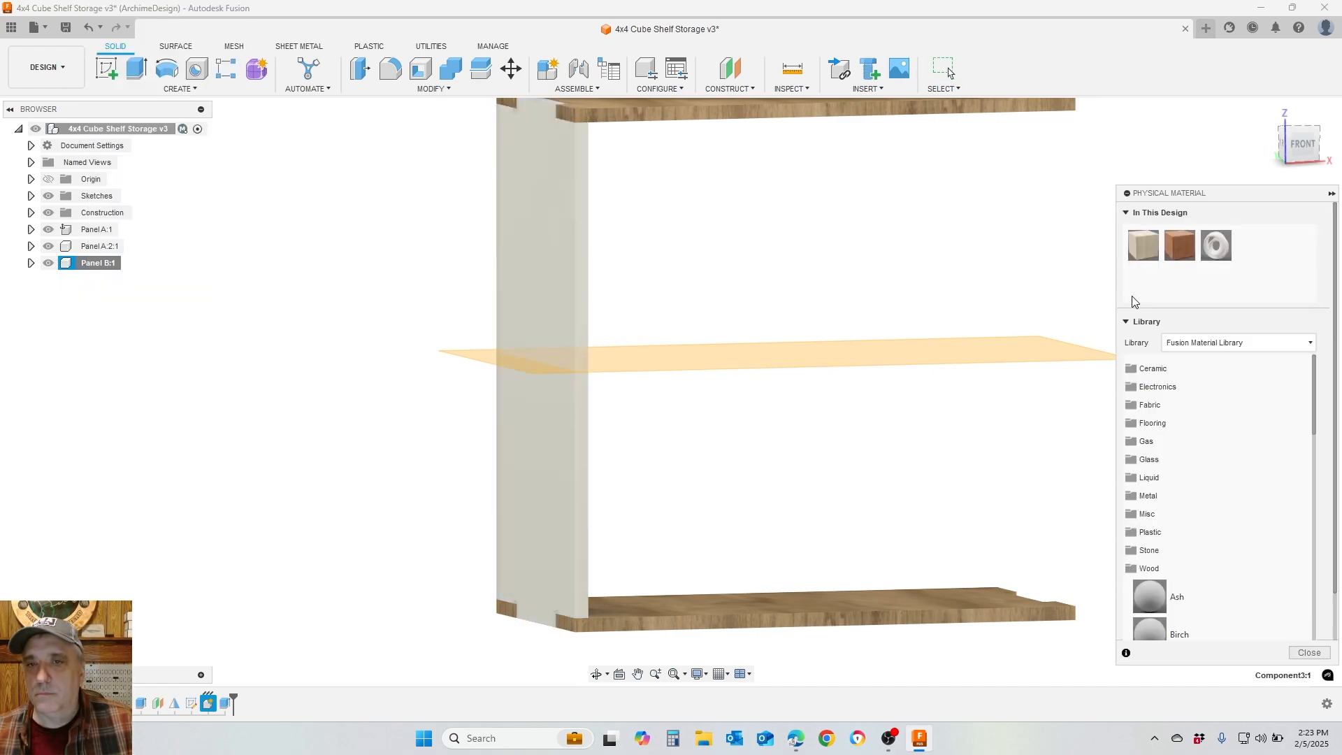
pyautogui.moveTo(1144, 246); pyautogui.dragTo(549, 264)
pyautogui.click(1310, 652)
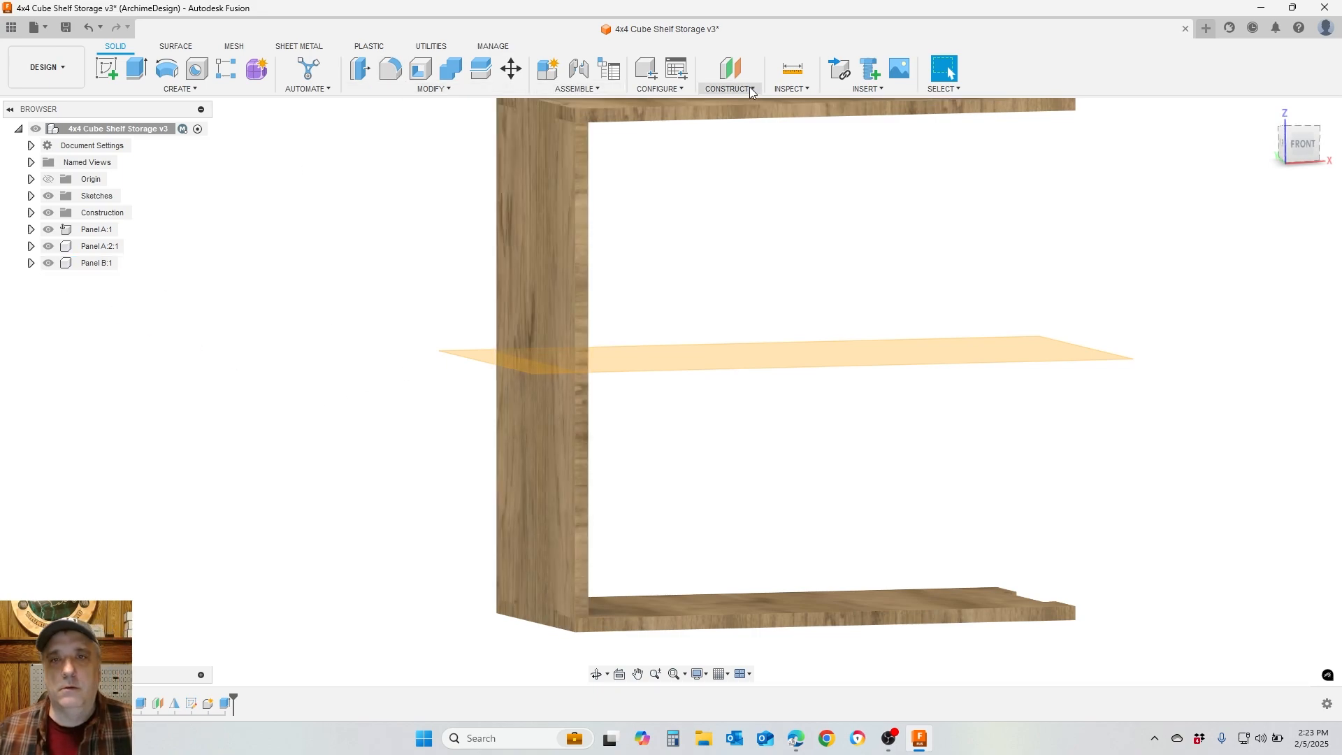
pyautogui.click(732, 73)
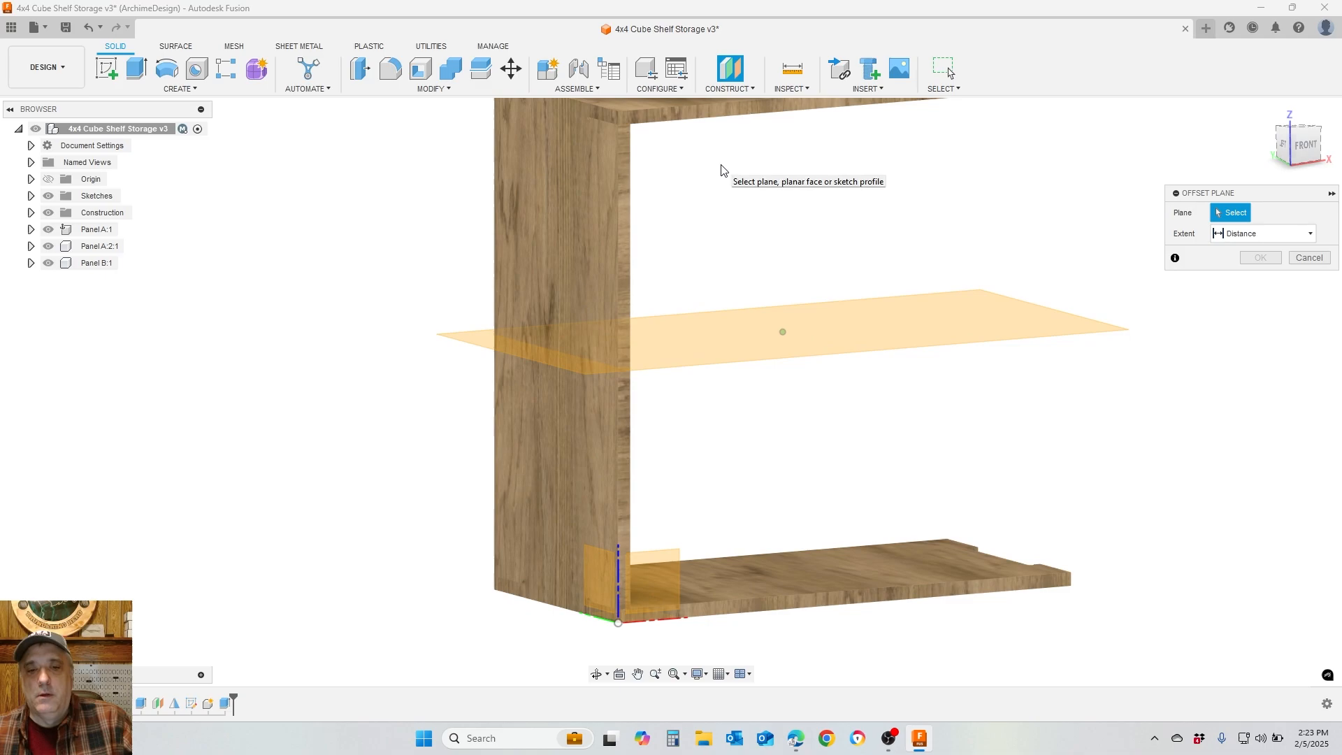
pyautogui.scroll(3, 723, 170)
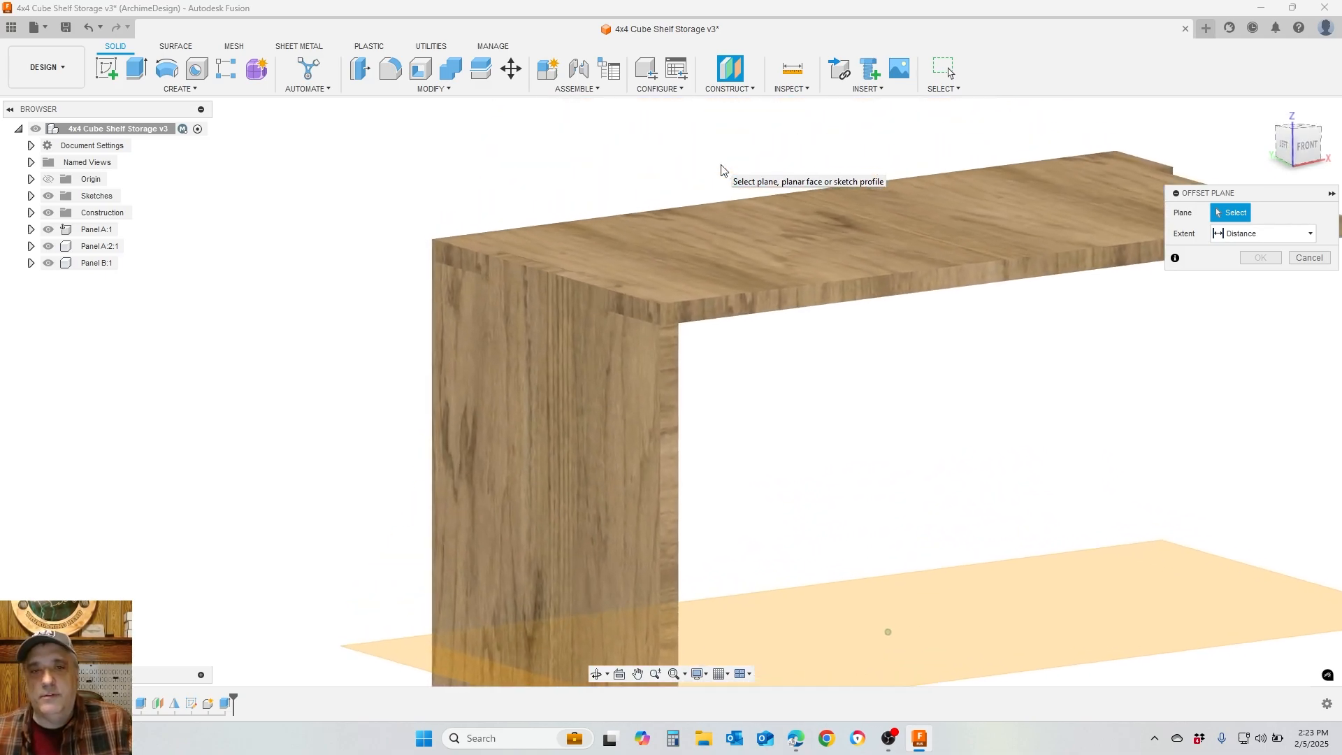
pyautogui.scroll(3, 692, 223)
pyautogui.click(643, 322)
pyautogui.scroll(-2, 804, 279)
pyautogui.keyDown('shift'); pyautogui.moveTo(1034, 245); pyautogui.dragTo(873, 229, button='middle'); pyautogui.keyUp('shift')
pyautogui.click(1039, 376)
pyautogui.keyDown('shift'); pyautogui.moveTo(1039, 362); pyautogui.dragTo(1188, 290, button='middle'); pyautogui.keyUp('shift')
pyautogui.click(1308, 279)
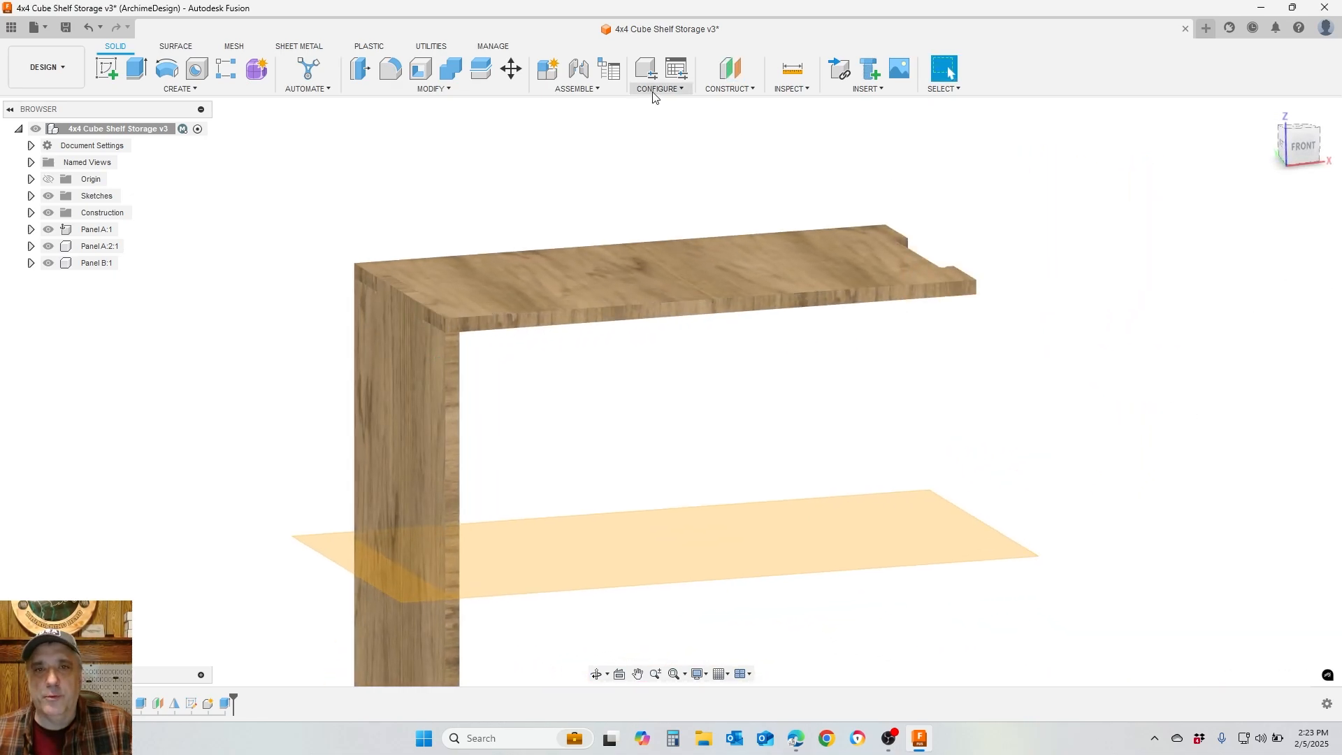
# Create a vertical midplane between the two opposite end faces of the upper horizontal panel
pyautogui.click(743, 88)
pyautogui.click(721, 152)
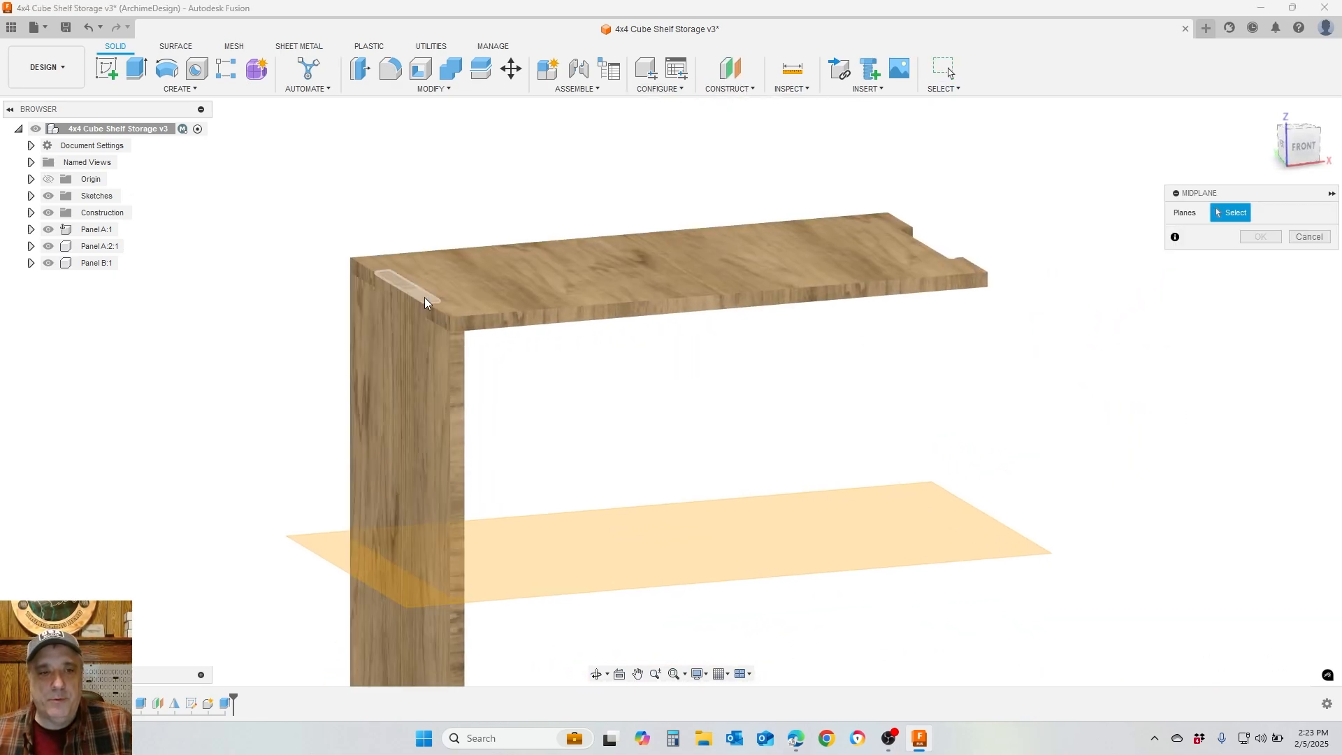
pyautogui.click(439, 318)
pyautogui.keyDown('shift'); pyautogui.moveTo(782, 365); pyautogui.dragTo(1017, 381, button='middle'); pyautogui.keyUp('shift')
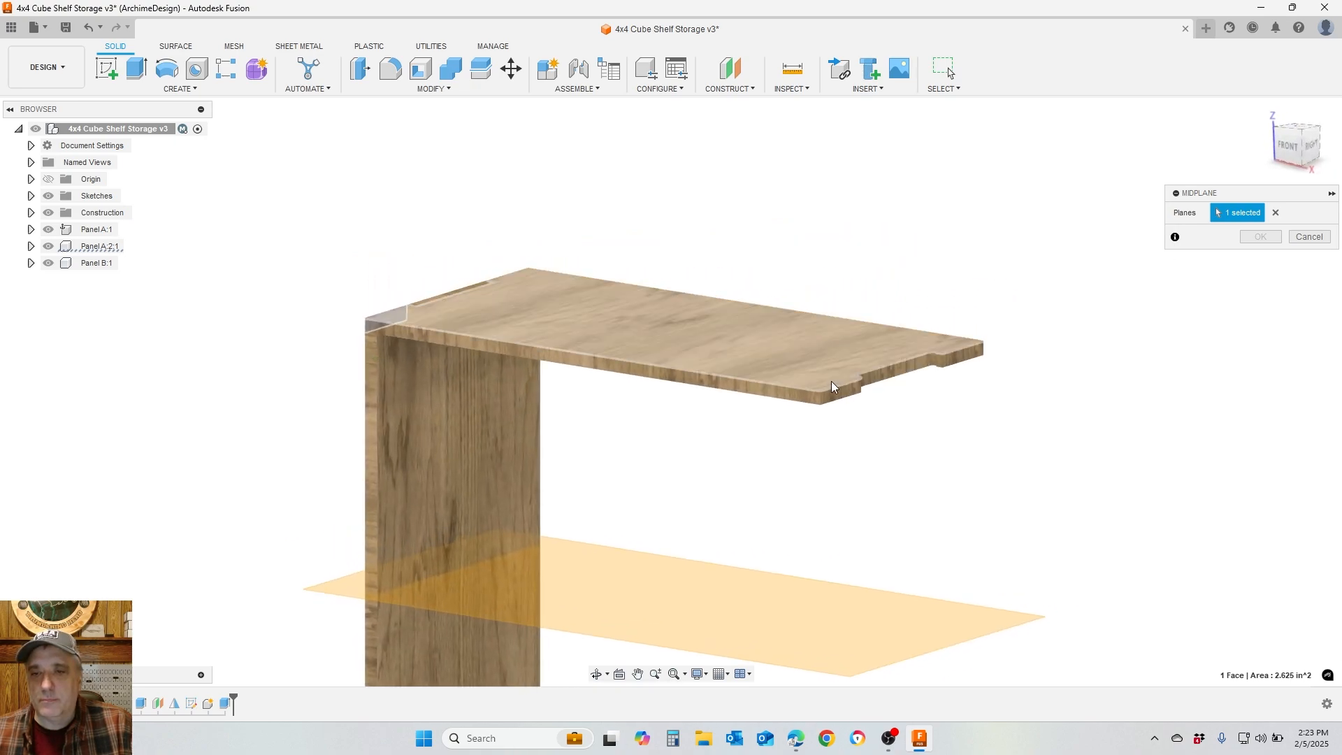
pyautogui.click(833, 392)
pyautogui.keyDown('shift'); pyautogui.moveTo(1119, 274); pyautogui.dragTo(1262, 244, button='middle'); pyautogui.keyUp('shift')
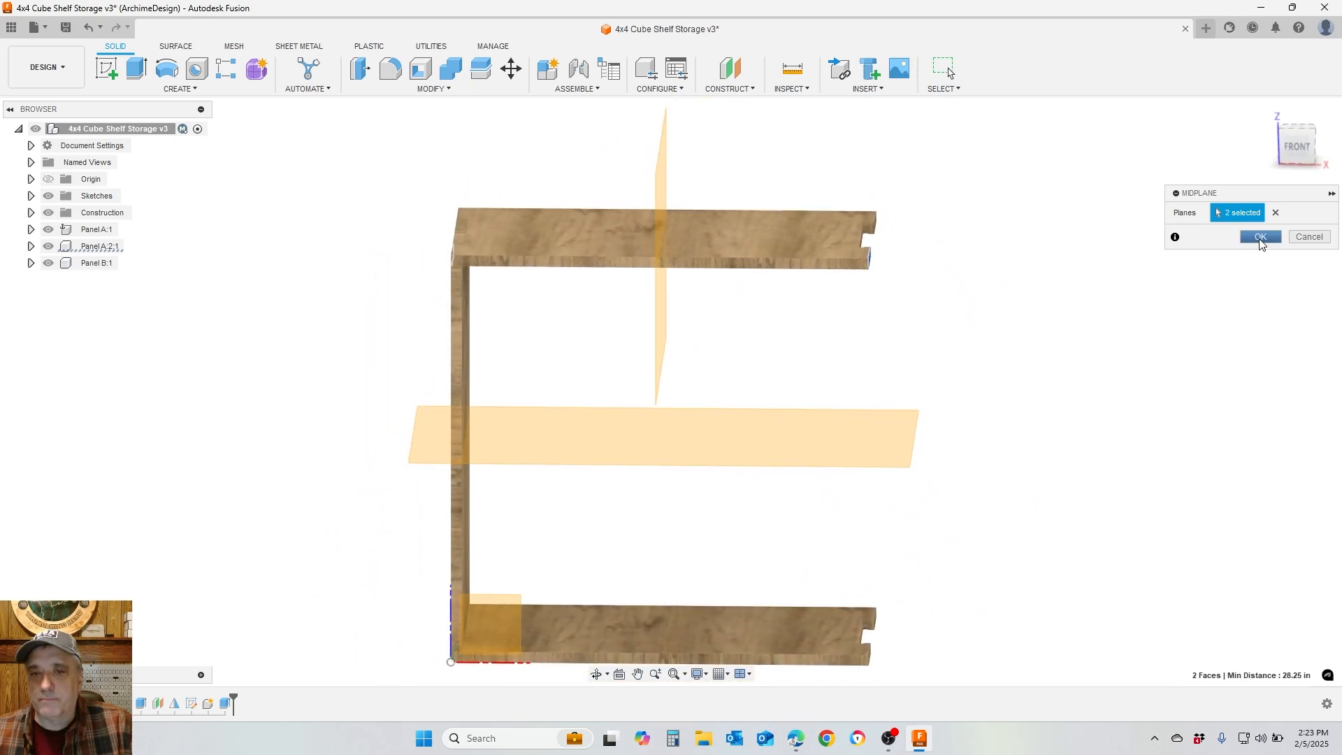
pyautogui.click(1260, 237)
# Mirror the Panel B component across the vertical midplane to form the opposite side of the shelf
pyautogui.click(433, 90)
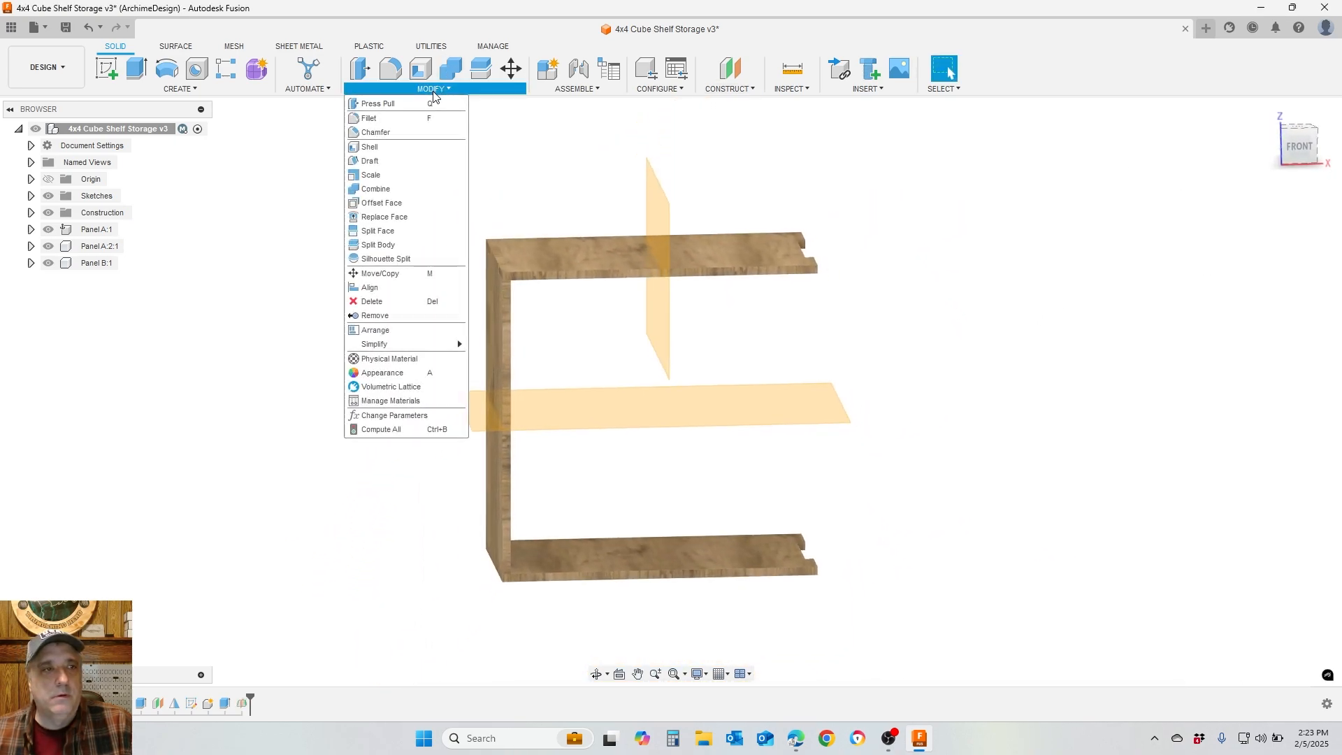
pyautogui.click(222, 94)
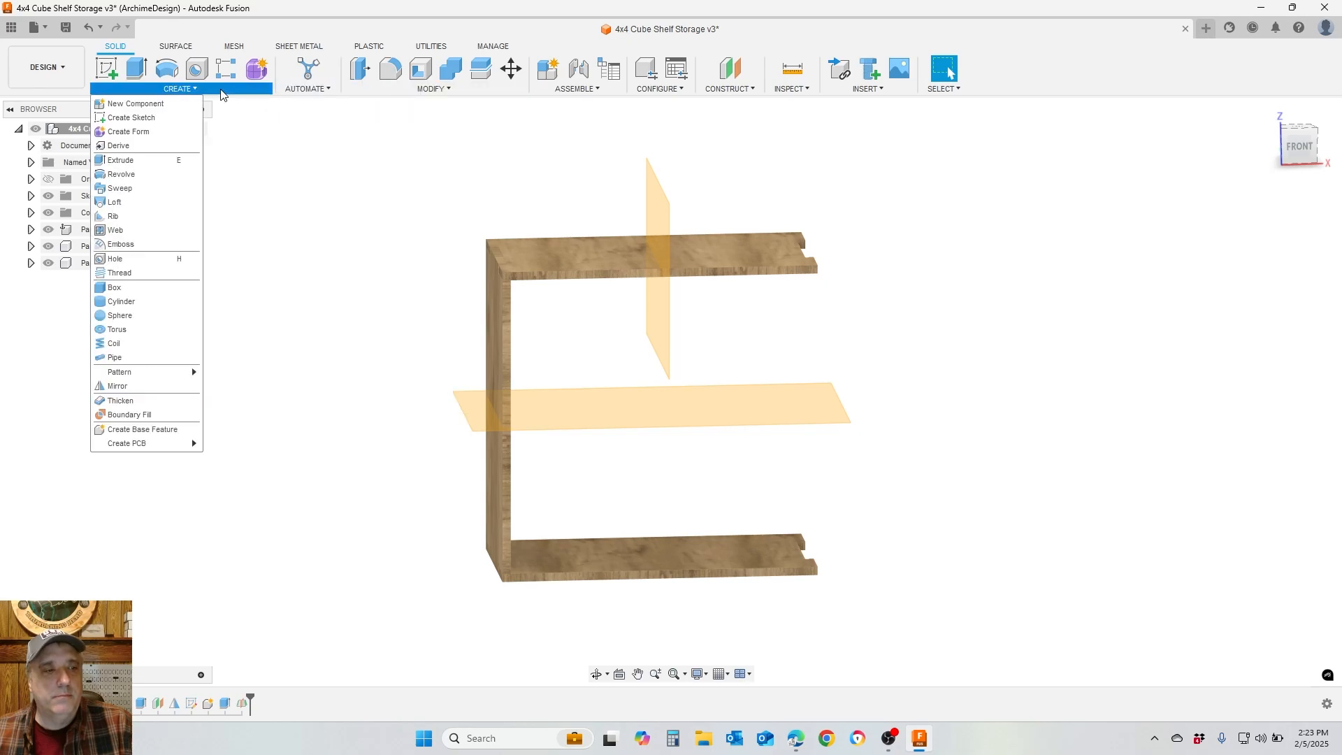
pyautogui.click(152, 385)
pyautogui.keyDown('shift'); pyautogui.moveTo(563, 329); pyautogui.dragTo(586, 332, button='middle'); pyautogui.keyUp('shift')
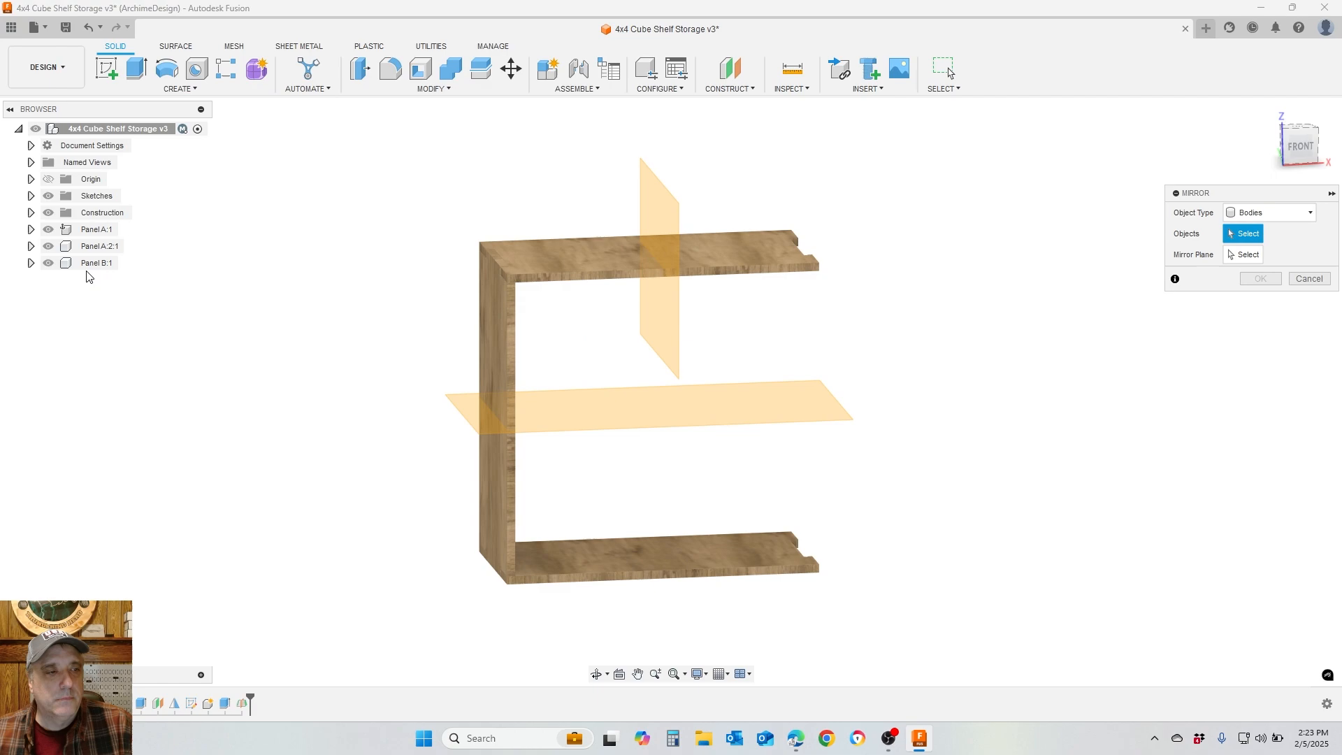
pyautogui.click(1268, 213)
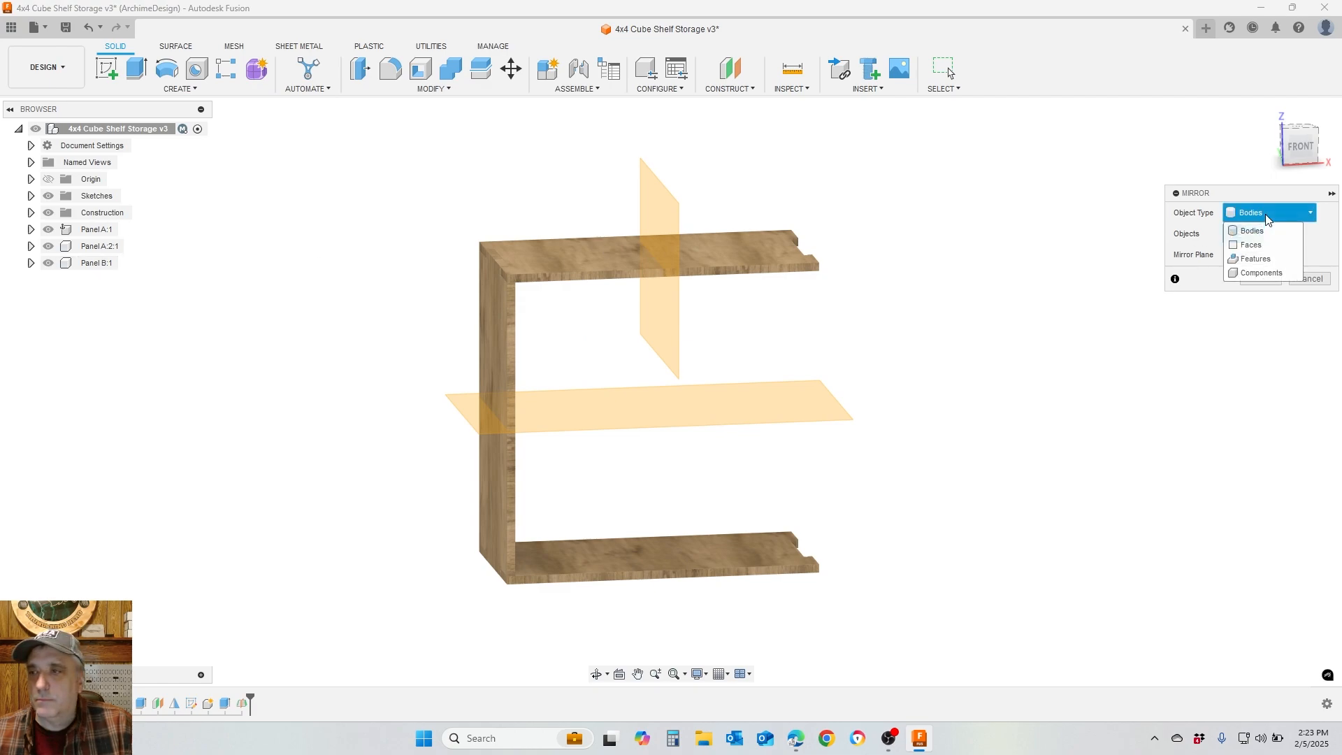
pyautogui.click(1258, 274)
pyautogui.click(98, 263)
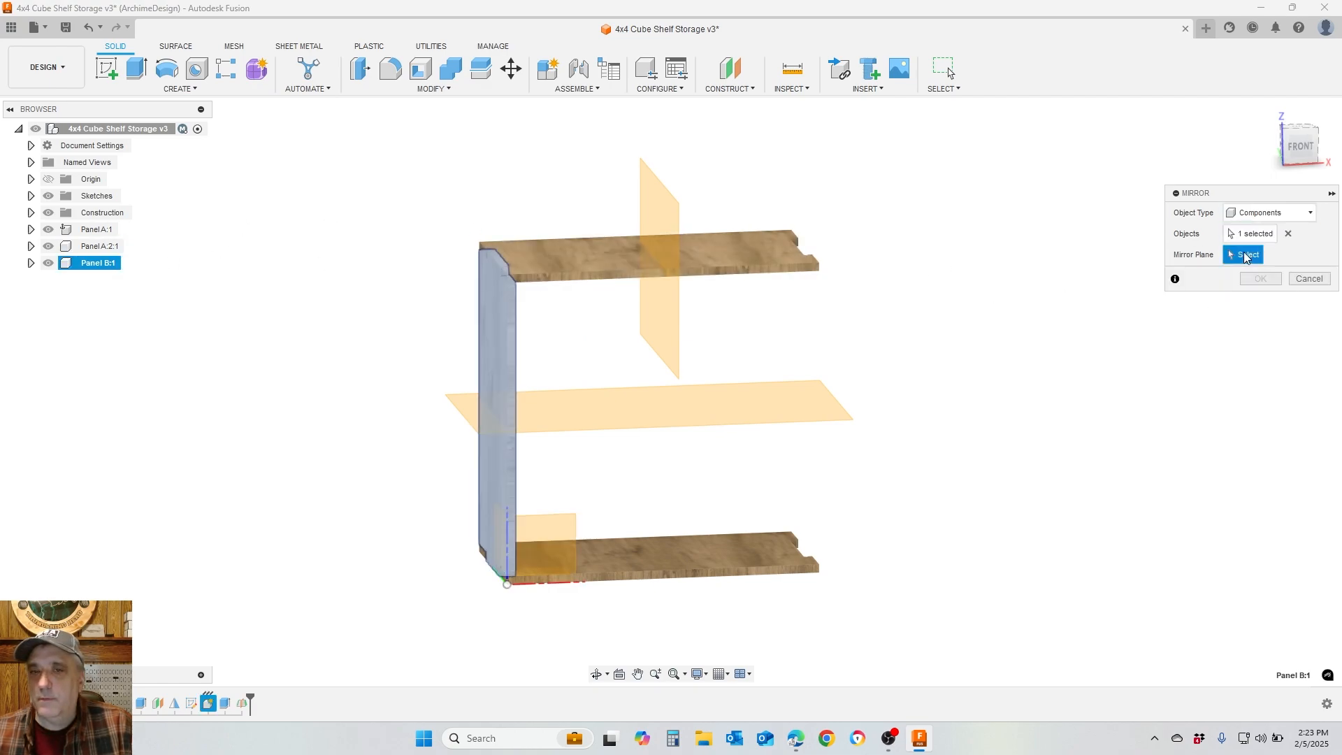
pyautogui.click(650, 205)
pyautogui.click(1260, 278)
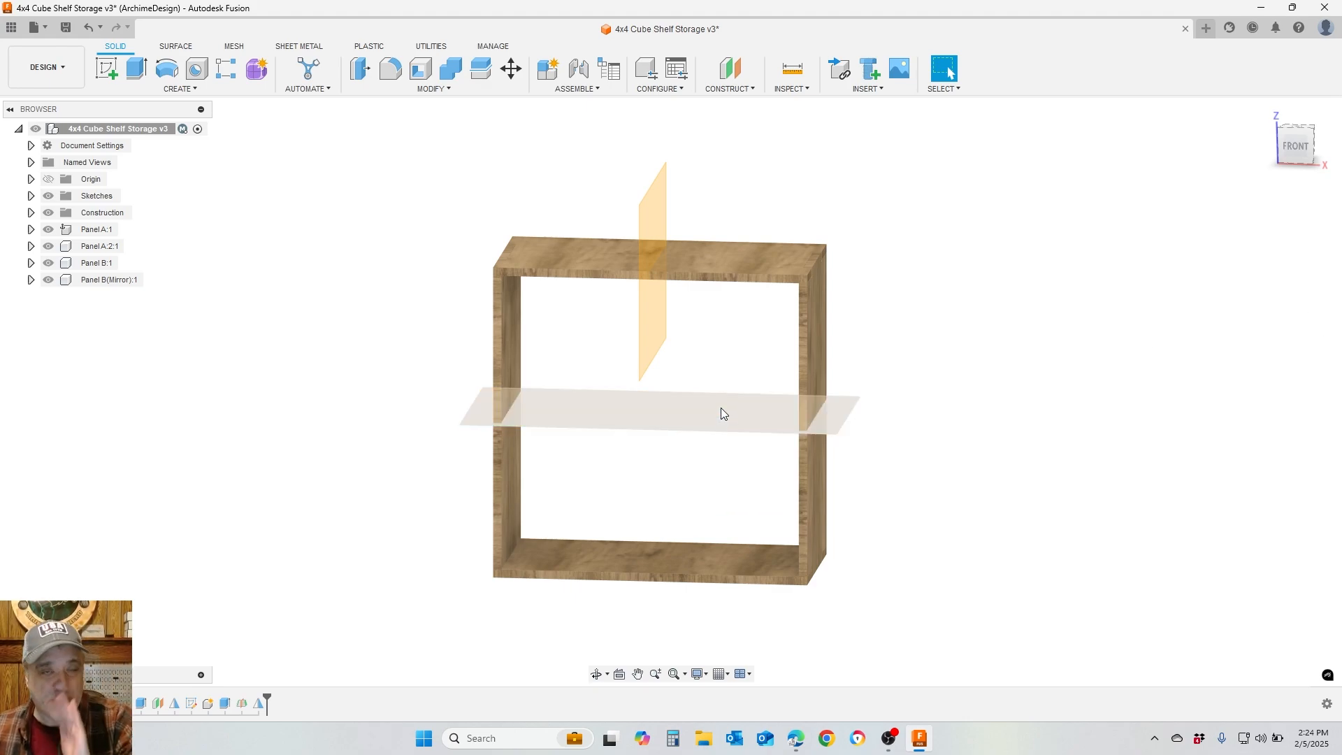
# Save the design as a new version with the description User Saved
pyautogui.click(66, 27)
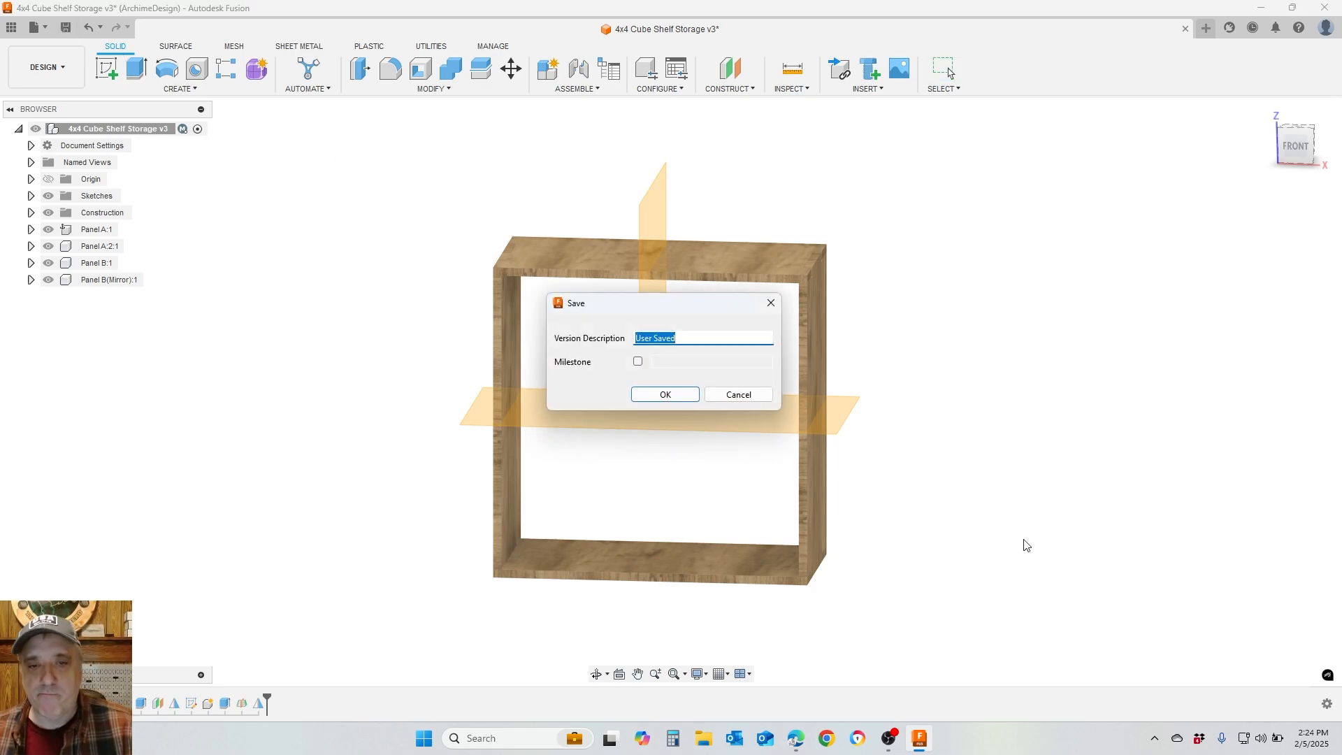
pyautogui.click(682, 397)
pyautogui.keyDown('shift'); pyautogui.moveTo(920, 363); pyautogui.dragTo(915, 306, button='middle'); pyautogui.keyUp('shift')
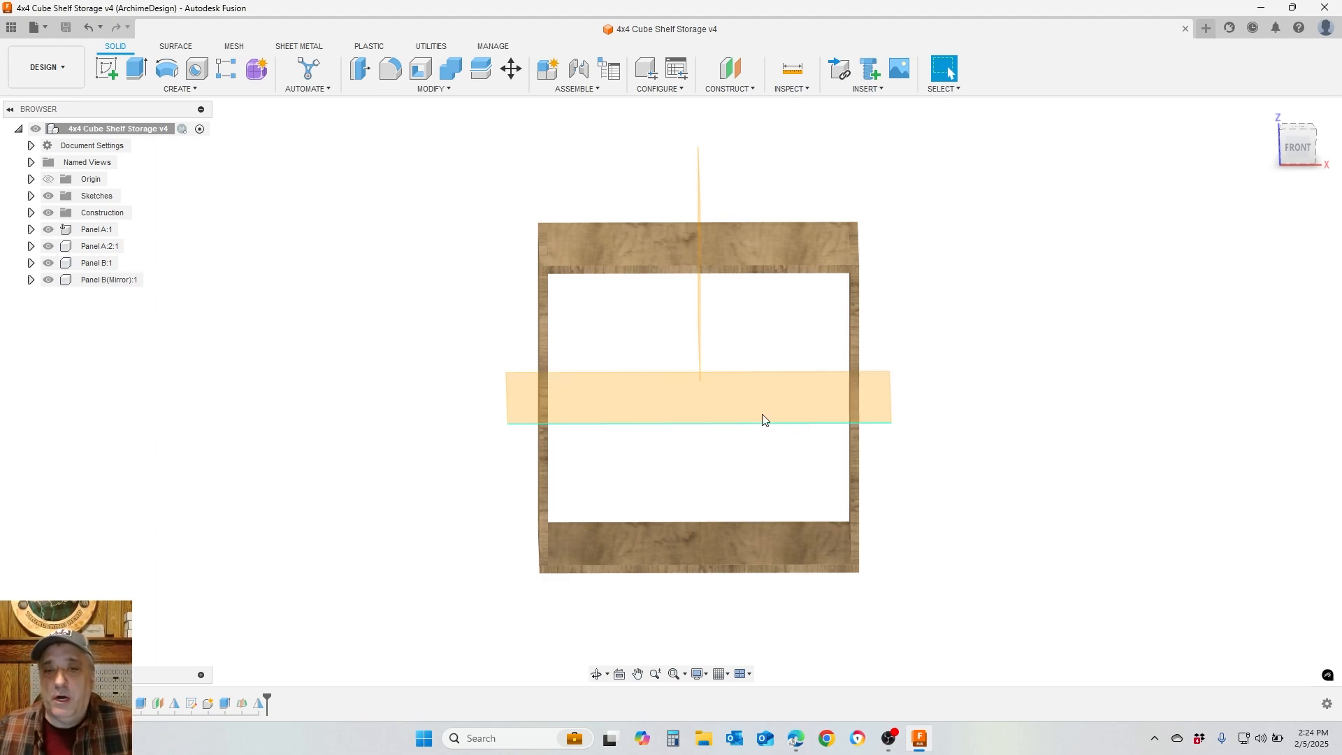
pyautogui.click(692, 398)
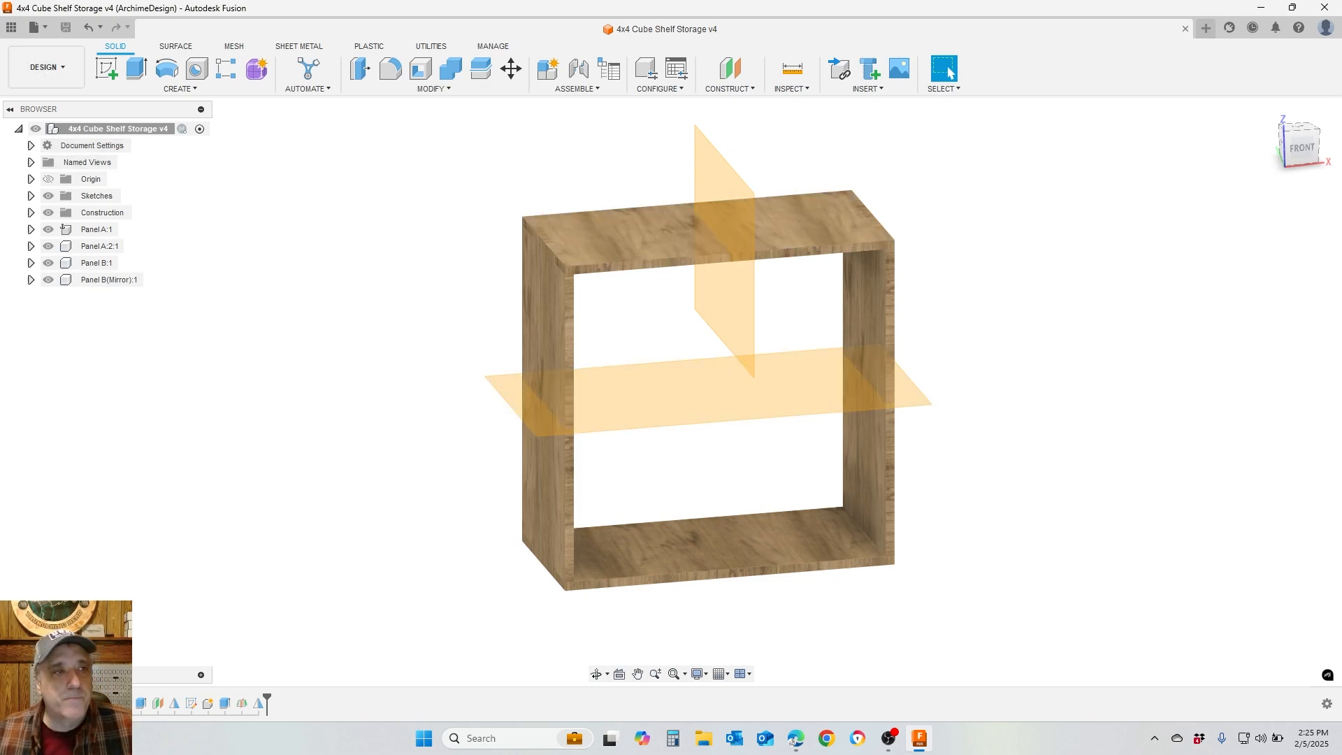
# Hide Panel A and Panel A:2 so that only Panel B and its mirrored copy are displayed
pyautogui.click(47, 280)
pyautogui.click(46, 263)
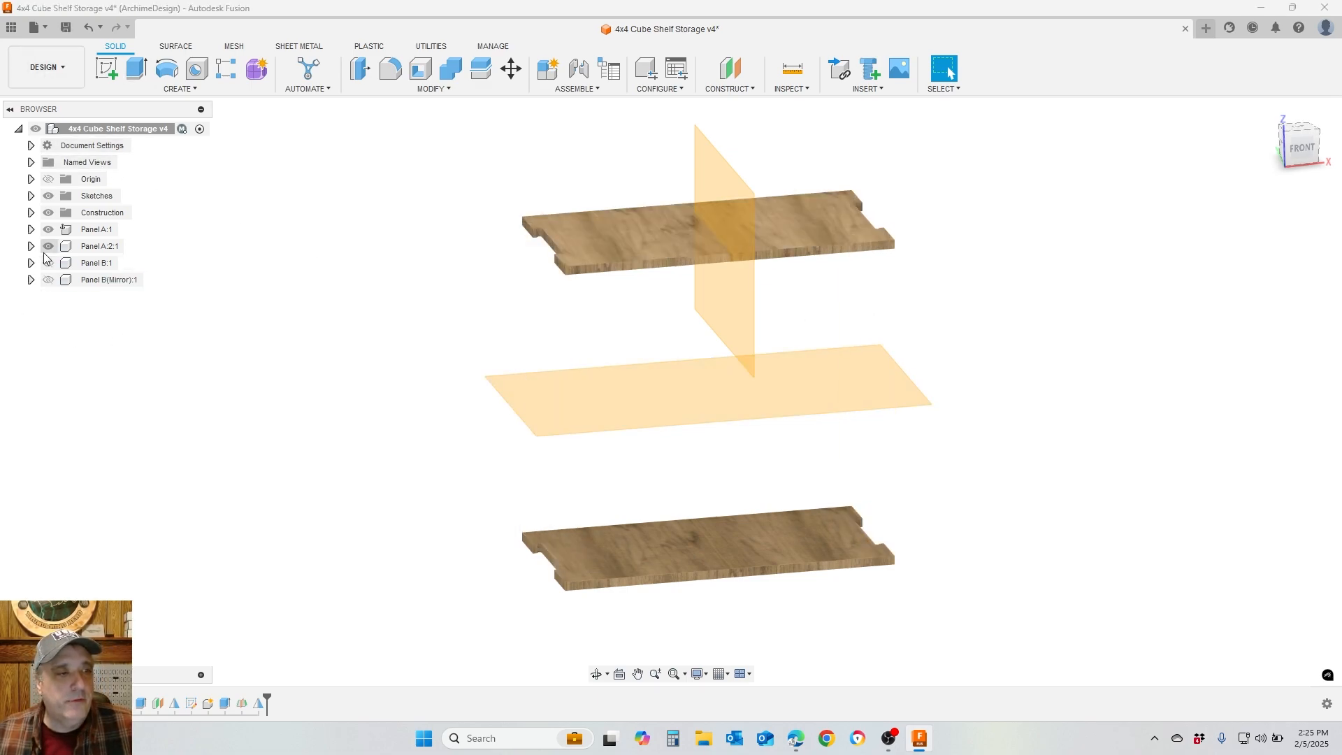
pyautogui.click(47, 247)
pyautogui.click(47, 230)
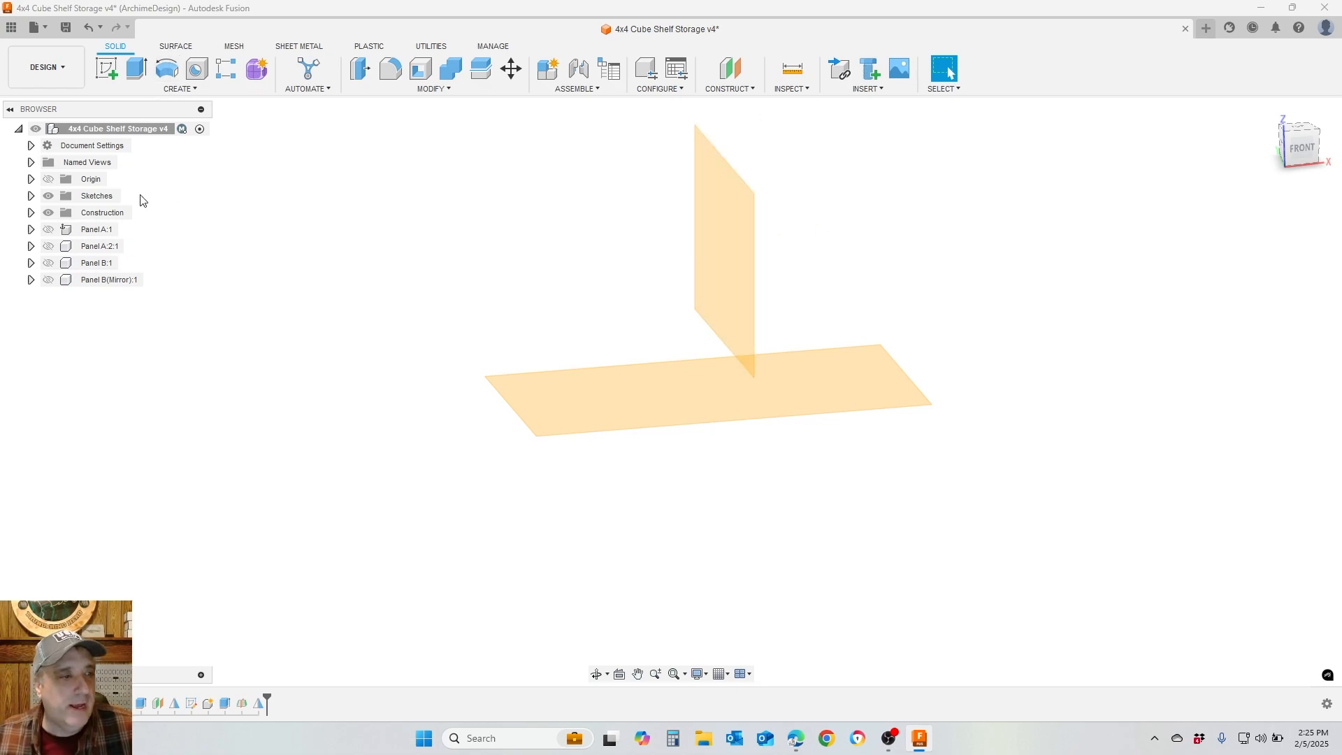
pyautogui.click(50, 265)
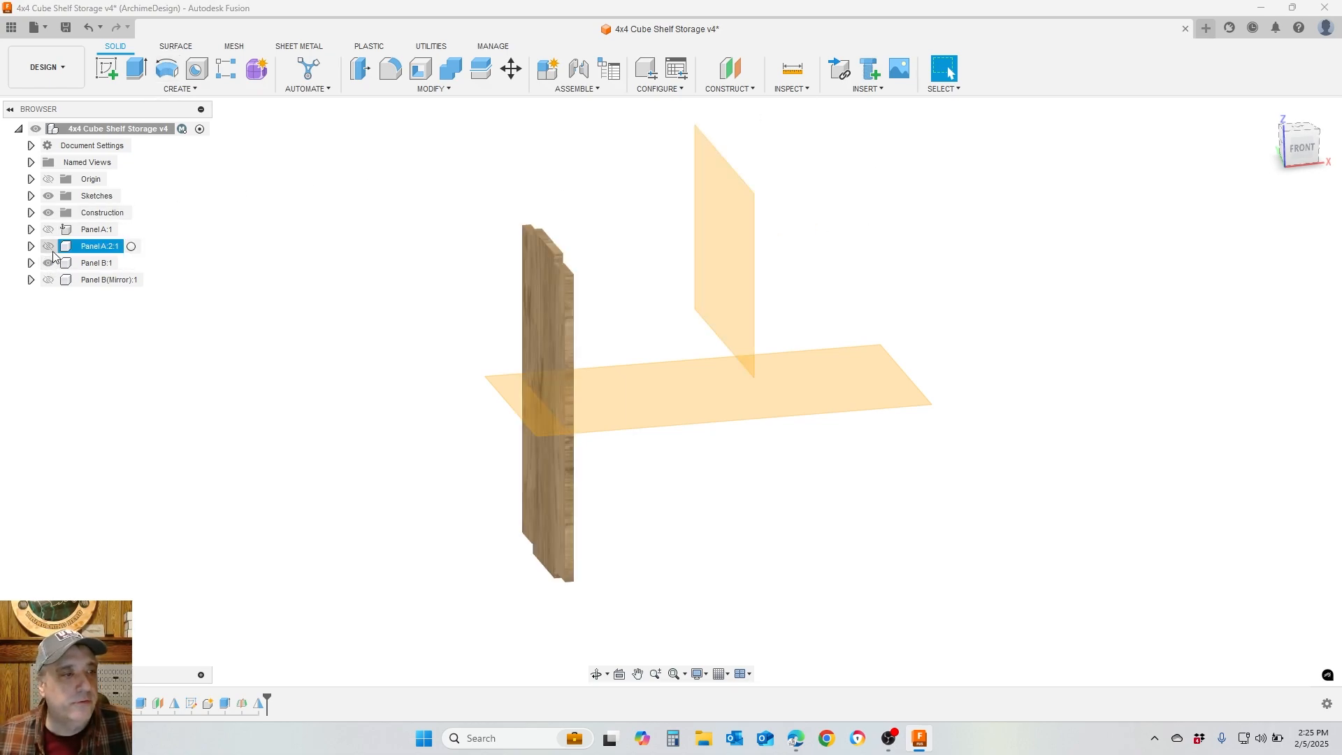
pyautogui.click(55, 281)
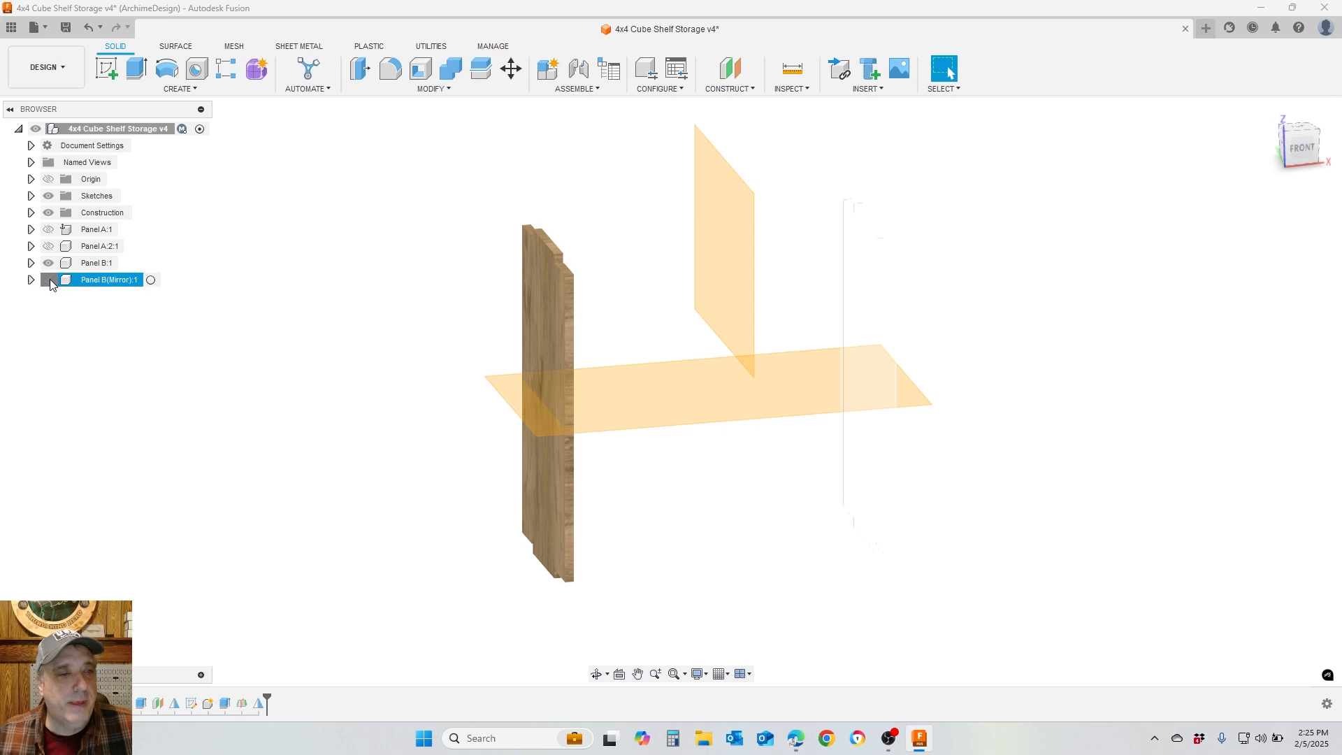
pyautogui.click(49, 279)
# Start a sketch on the horizontal midplane and add the intersection outlines of the Panel B and Panel B(Mirror) bodies
pyautogui.click(106, 67)
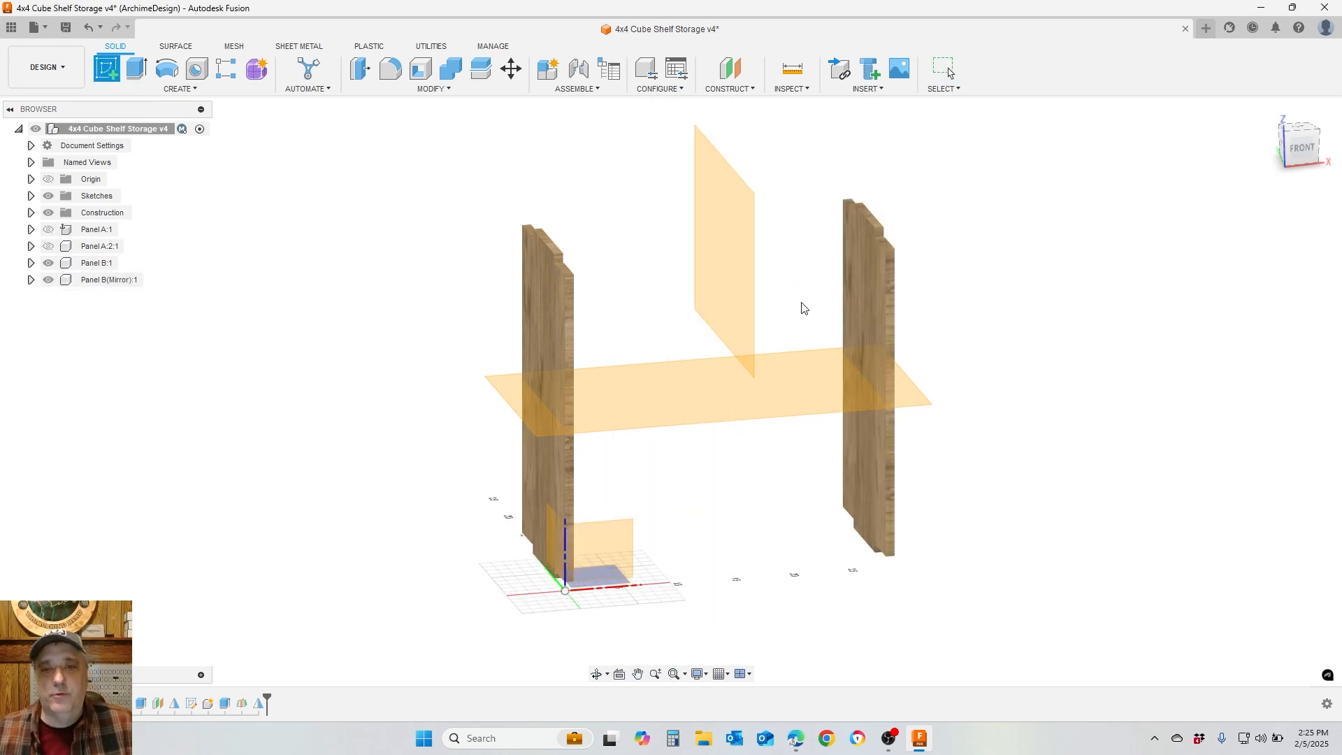
pyautogui.click(753, 391)
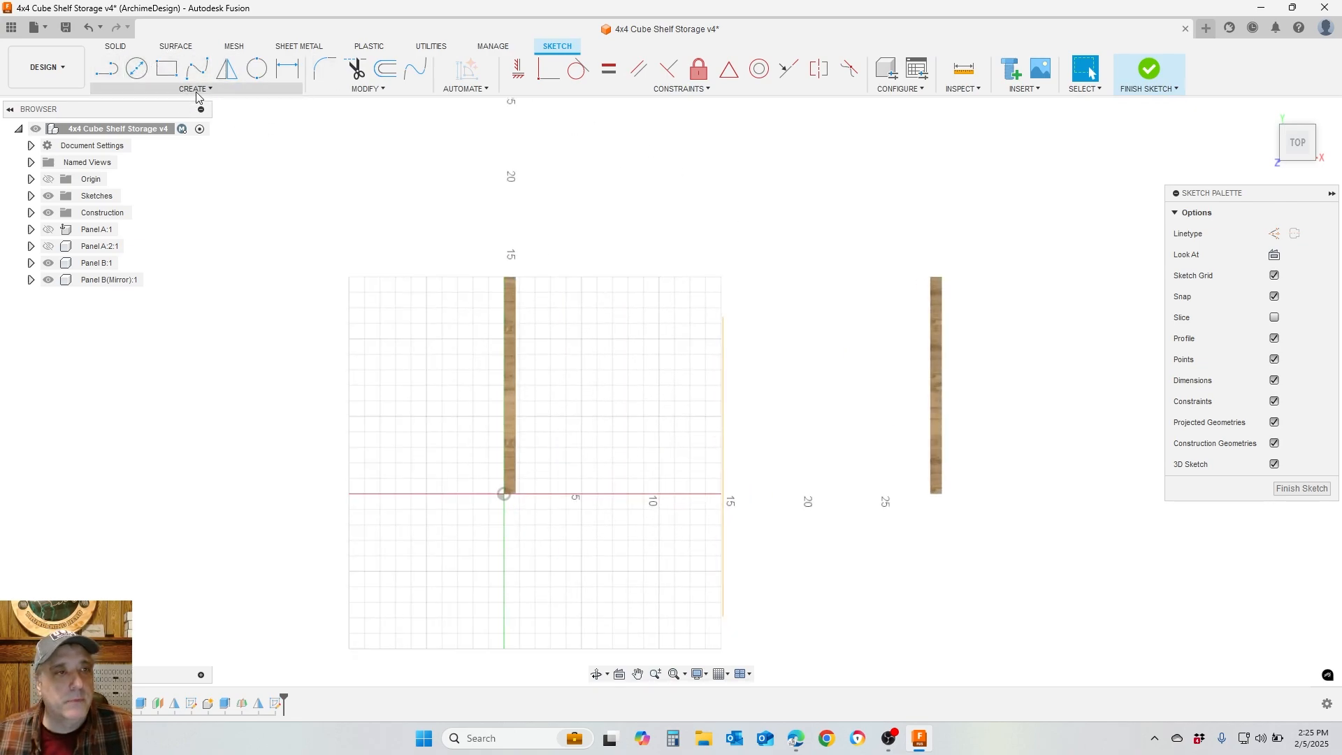
pyautogui.click(196, 90)
pyautogui.moveTo(180, 306)
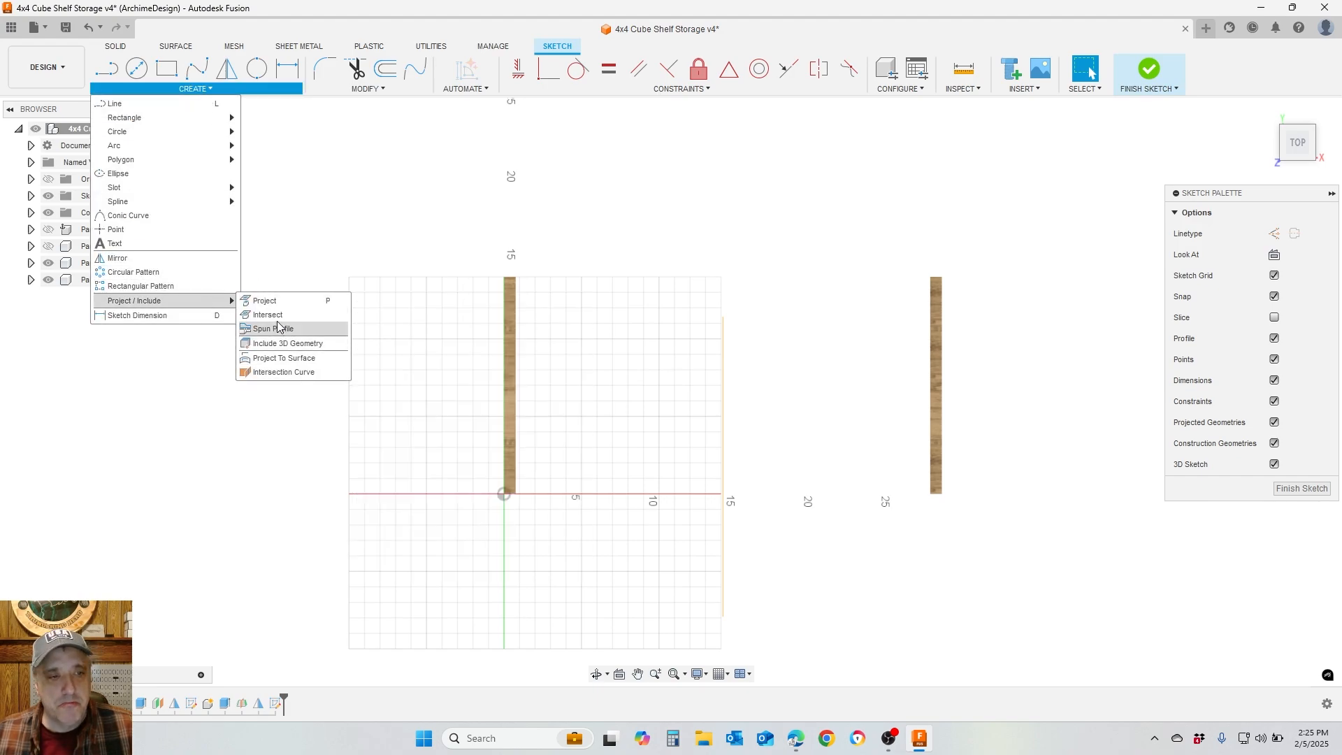
pyautogui.click(269, 315)
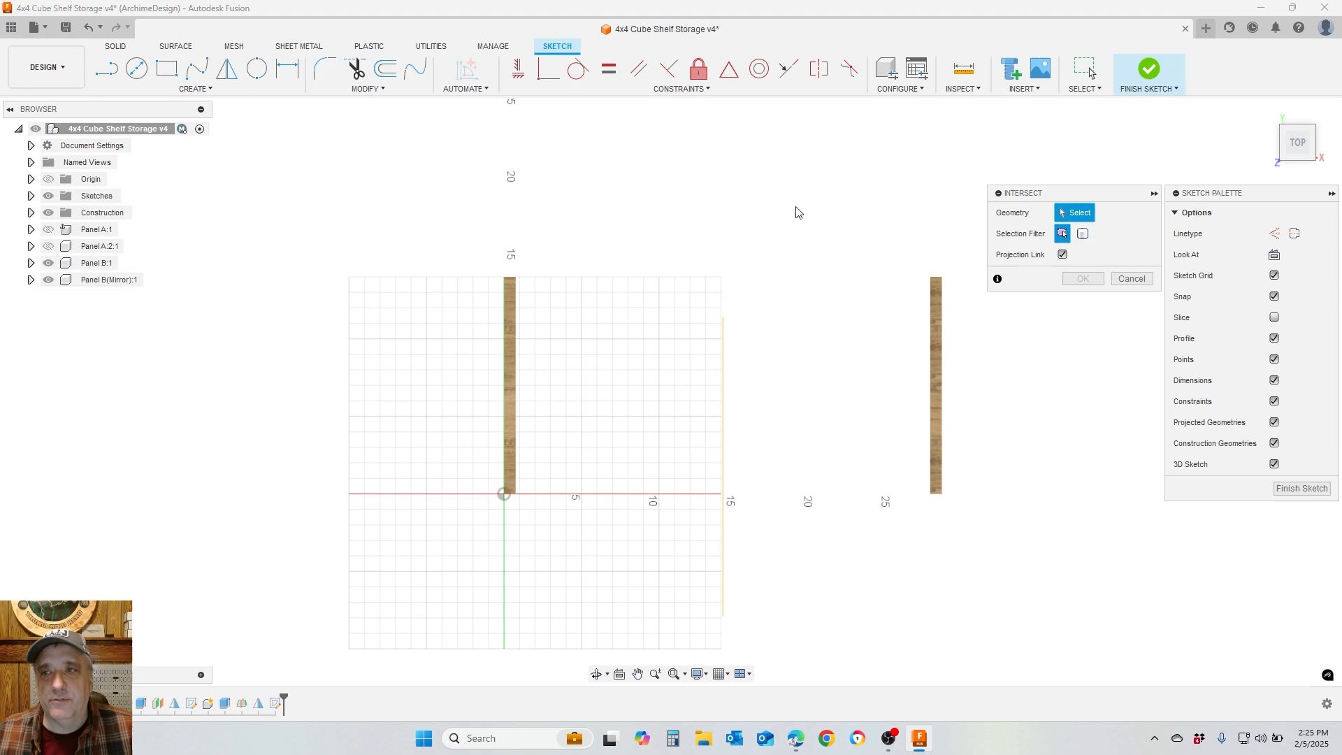
pyautogui.click(1083, 233)
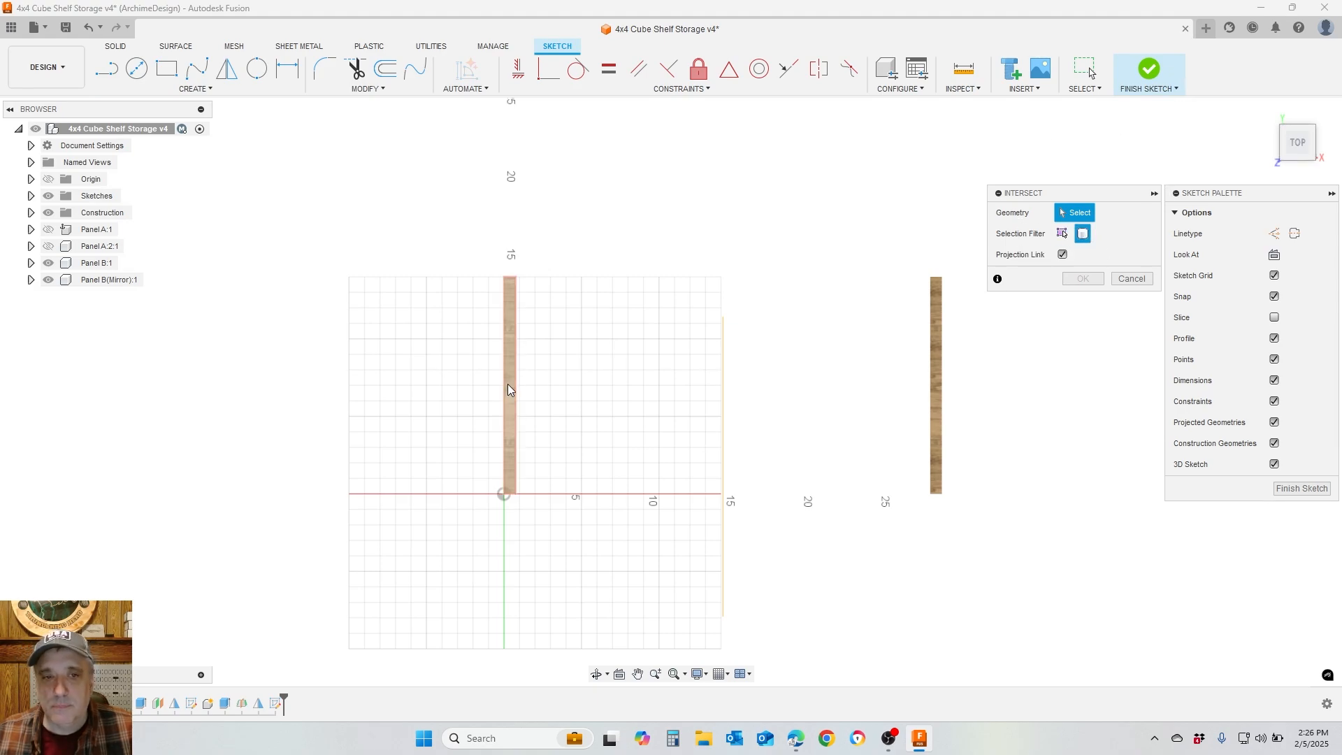
pyautogui.click(512, 391)
pyautogui.click(936, 419)
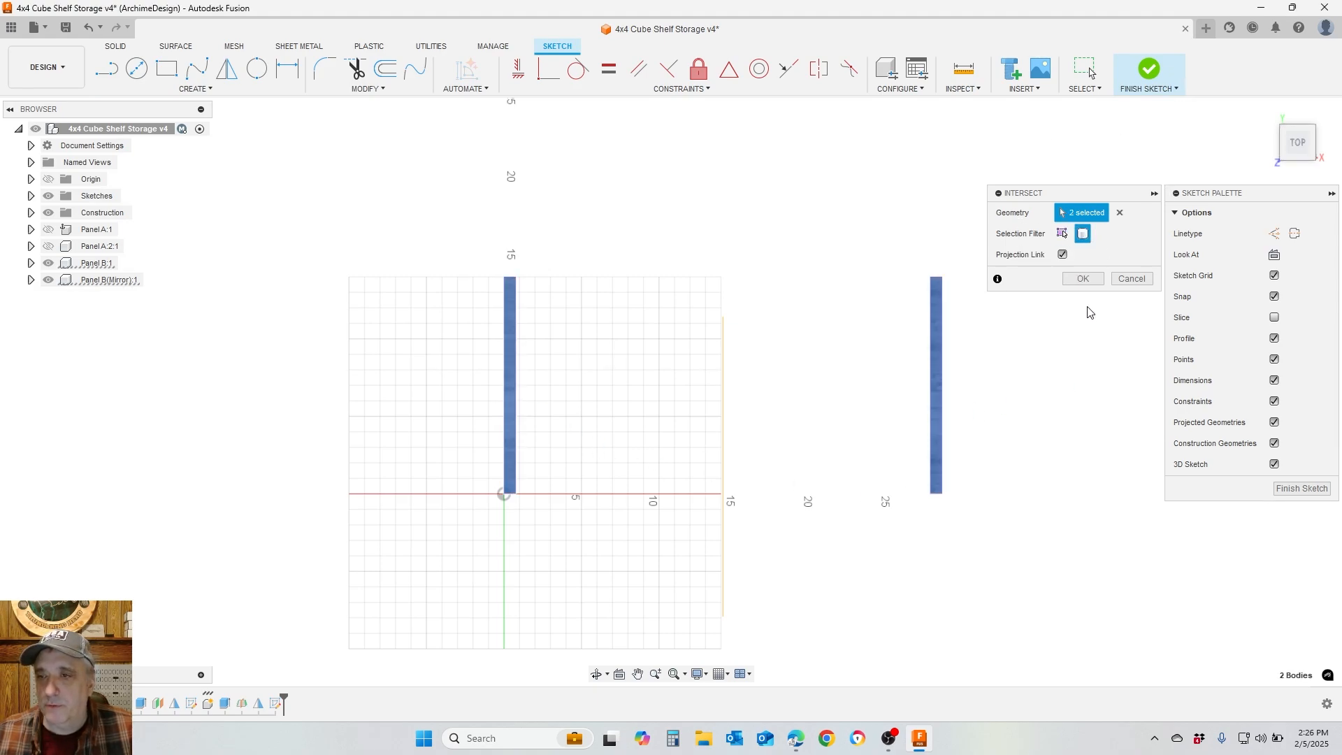
pyautogui.click(1083, 279)
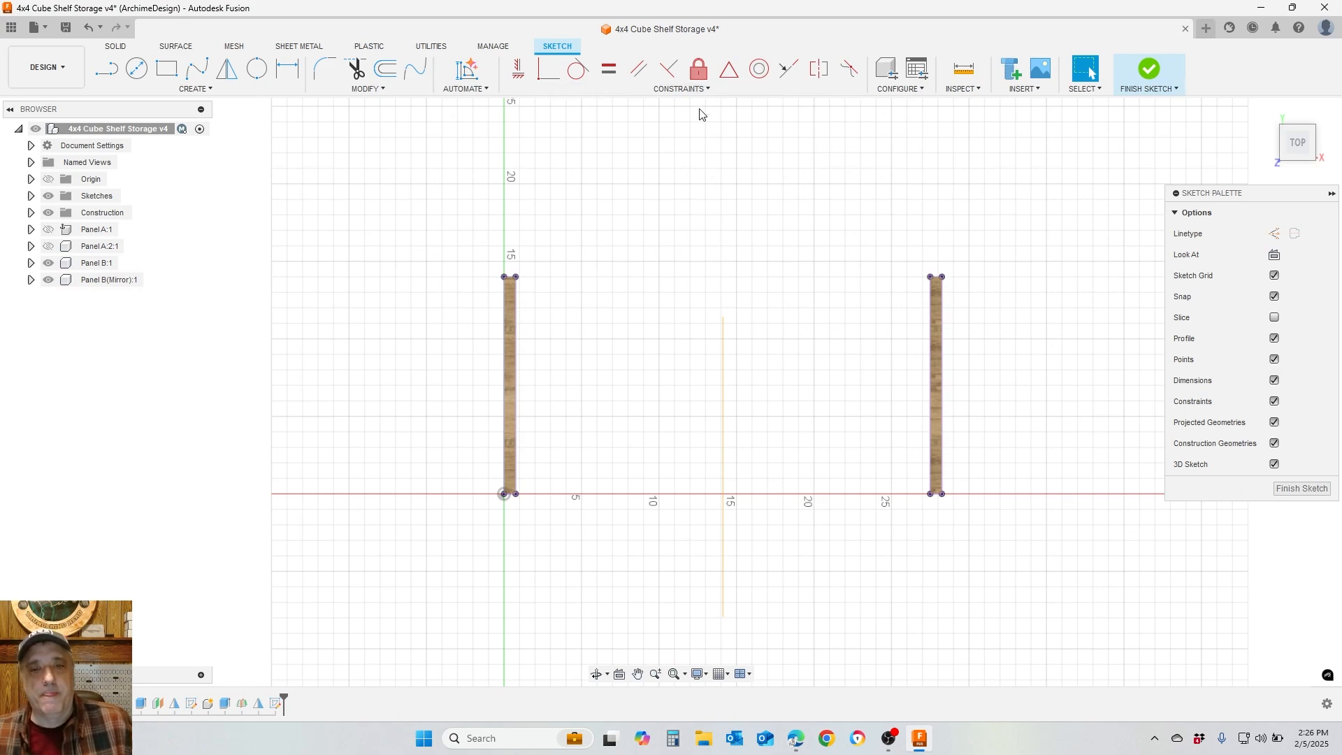
# Hide Panel B and its mirrored copy, and draw a construction line between the midpoints of the two outlines' inner edges
pyautogui.click(107, 71)
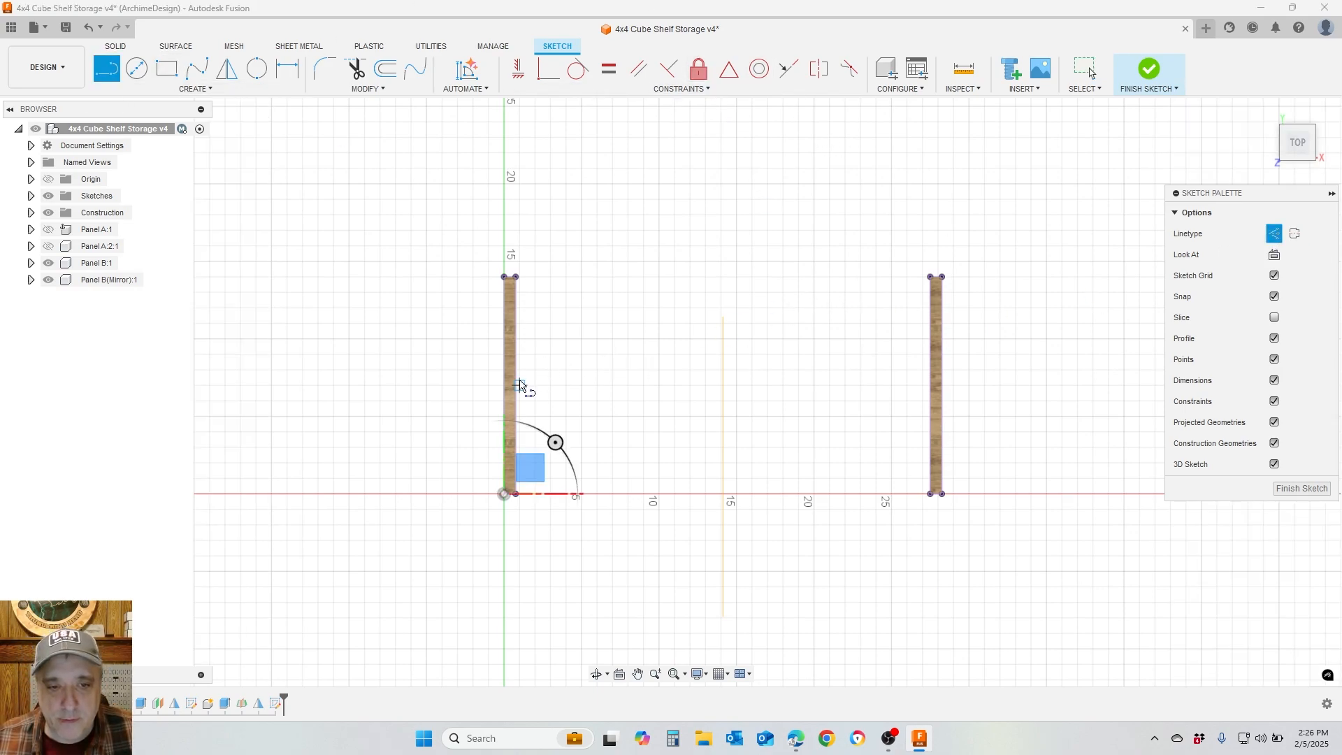
pyautogui.click(48, 263)
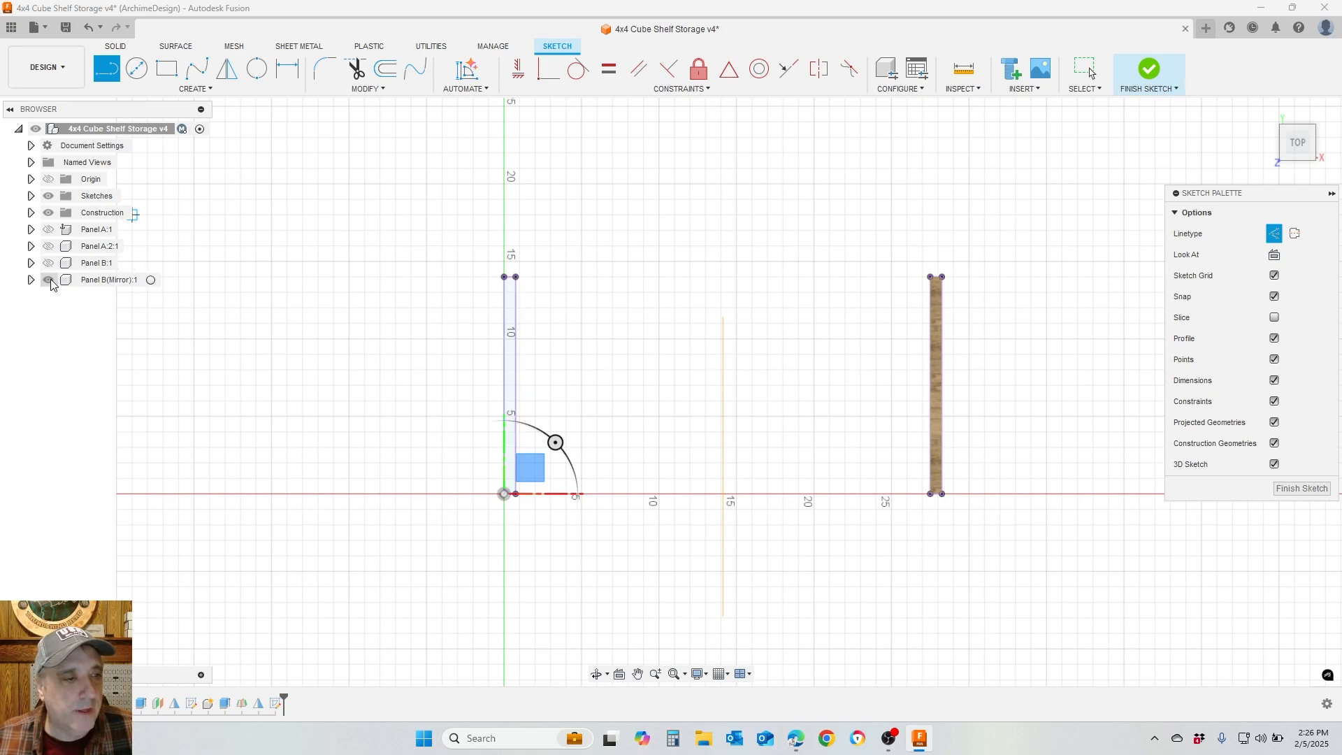
pyautogui.click(49, 280)
pyautogui.click(515, 385)
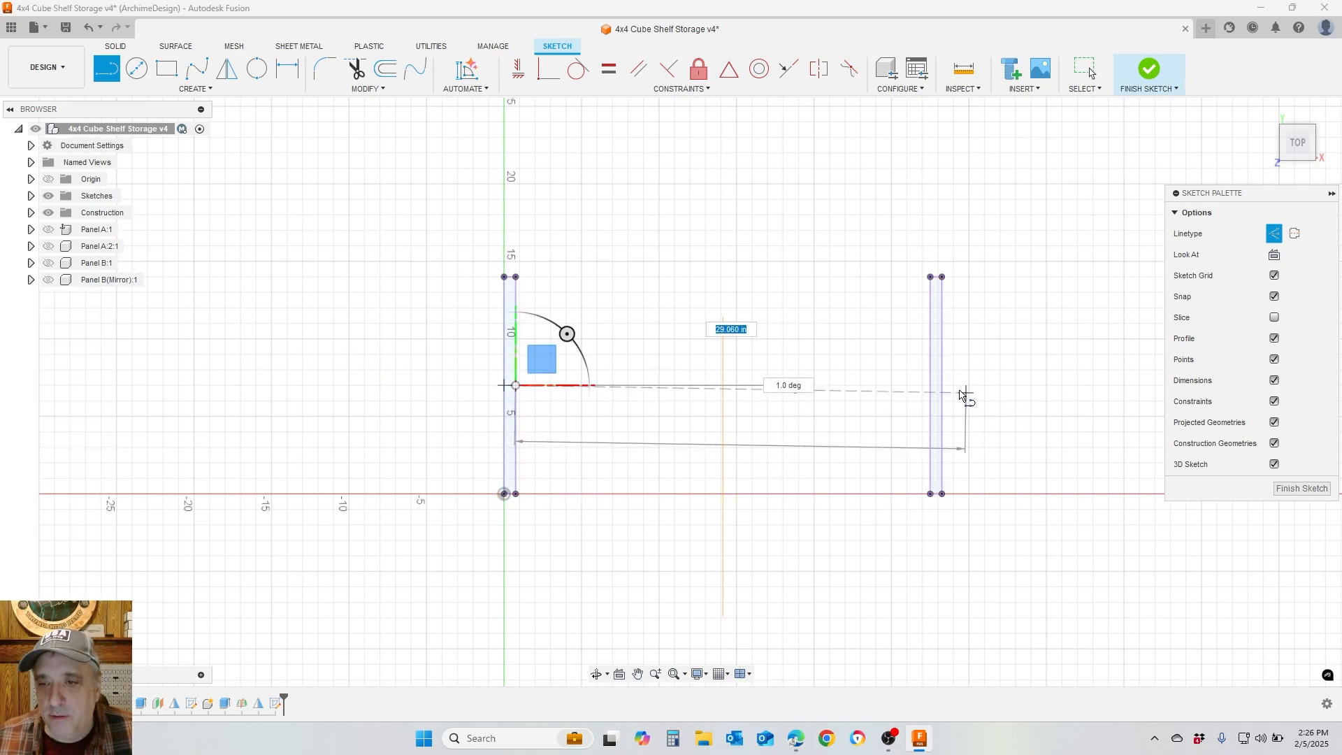
pyautogui.click(930, 386)
pyautogui.press('Escape')
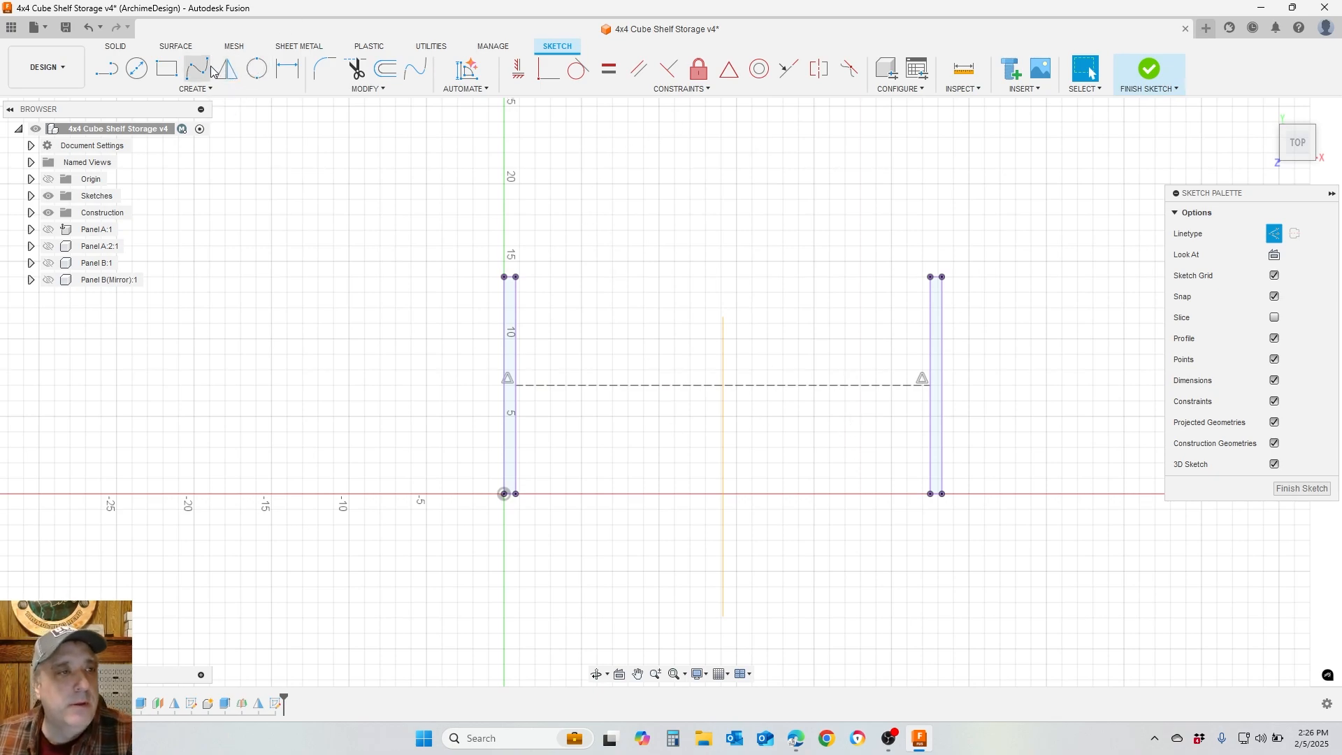
# Draw a center rectangle about 12.5 in wide, centred on the midpoint of the construction line
pyautogui.click(166, 68)
pyautogui.click(1315, 233)
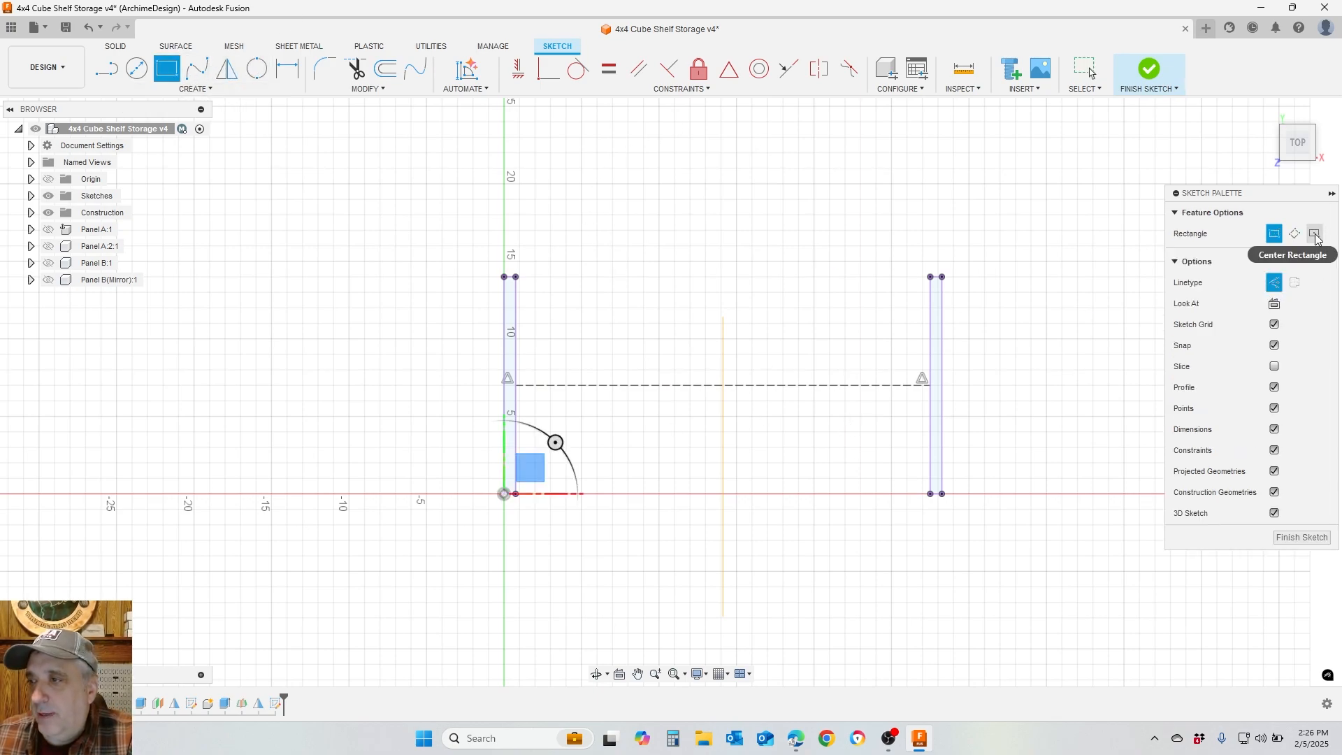
pyautogui.click(723, 385)
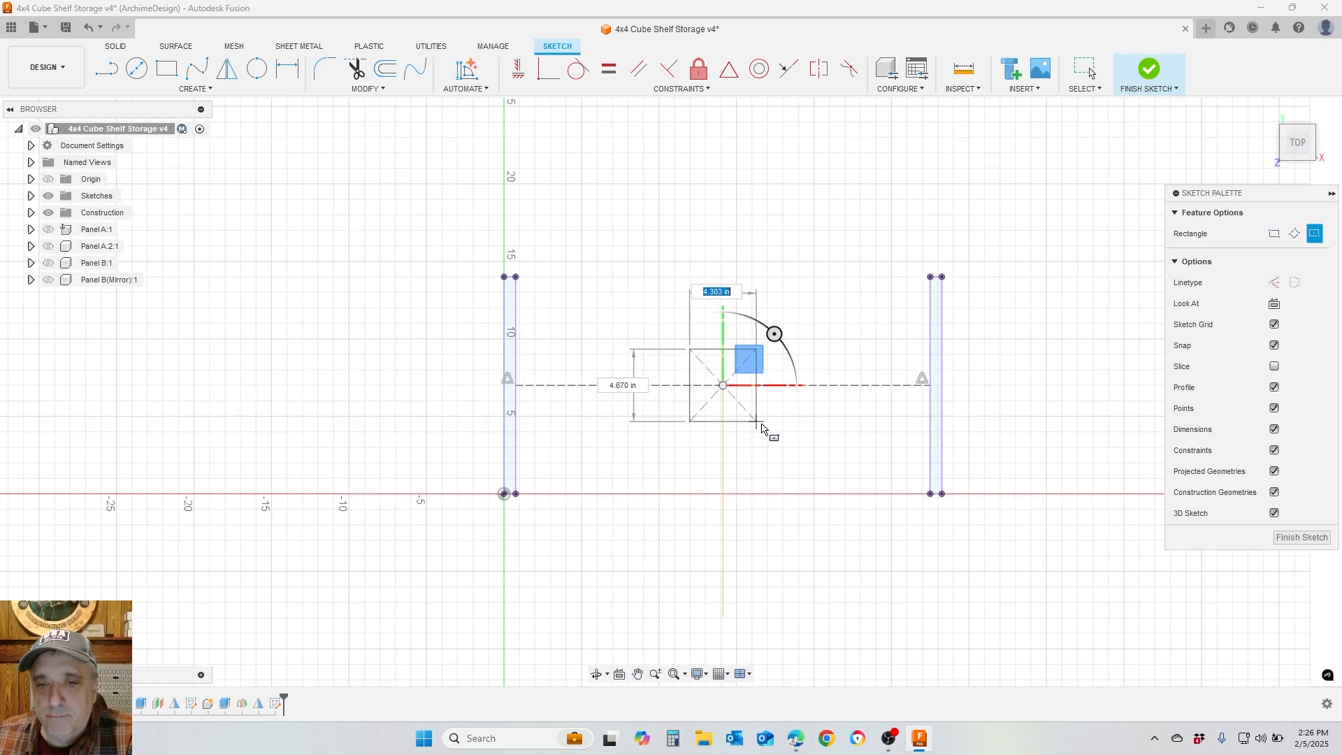
pyautogui.click(819, 435)
pyautogui.press('Escape')
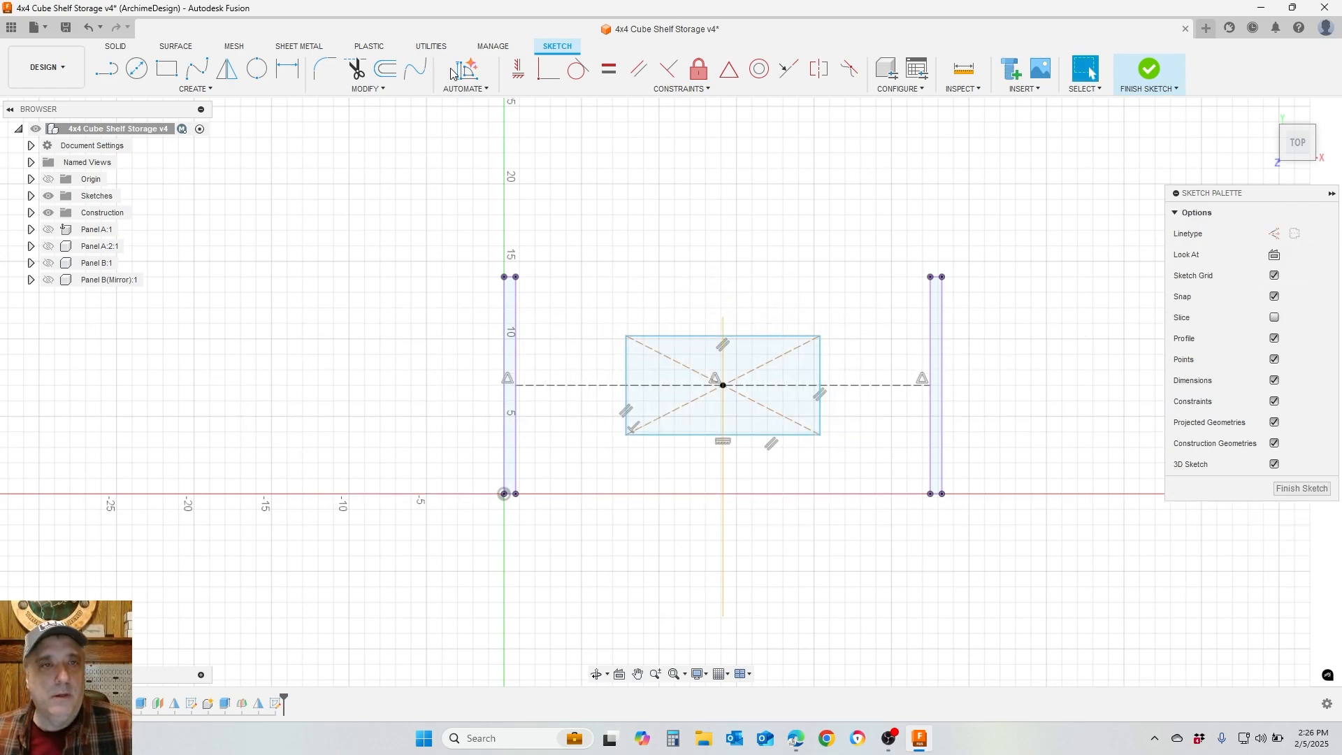
# Dimension the rectangle's horizontal edge with the TotalLength parameter
pyautogui.click(286, 68)
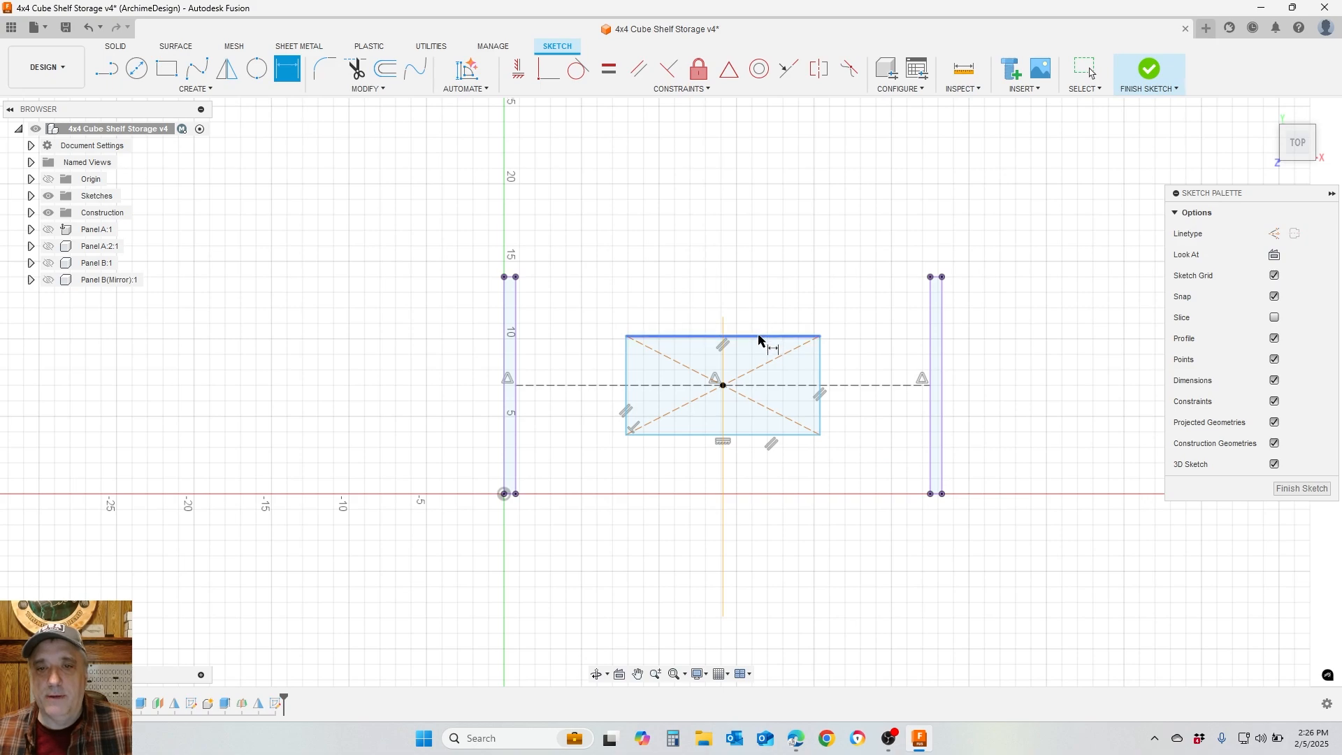
pyautogui.click(757, 336)
pyautogui.click(732, 254)
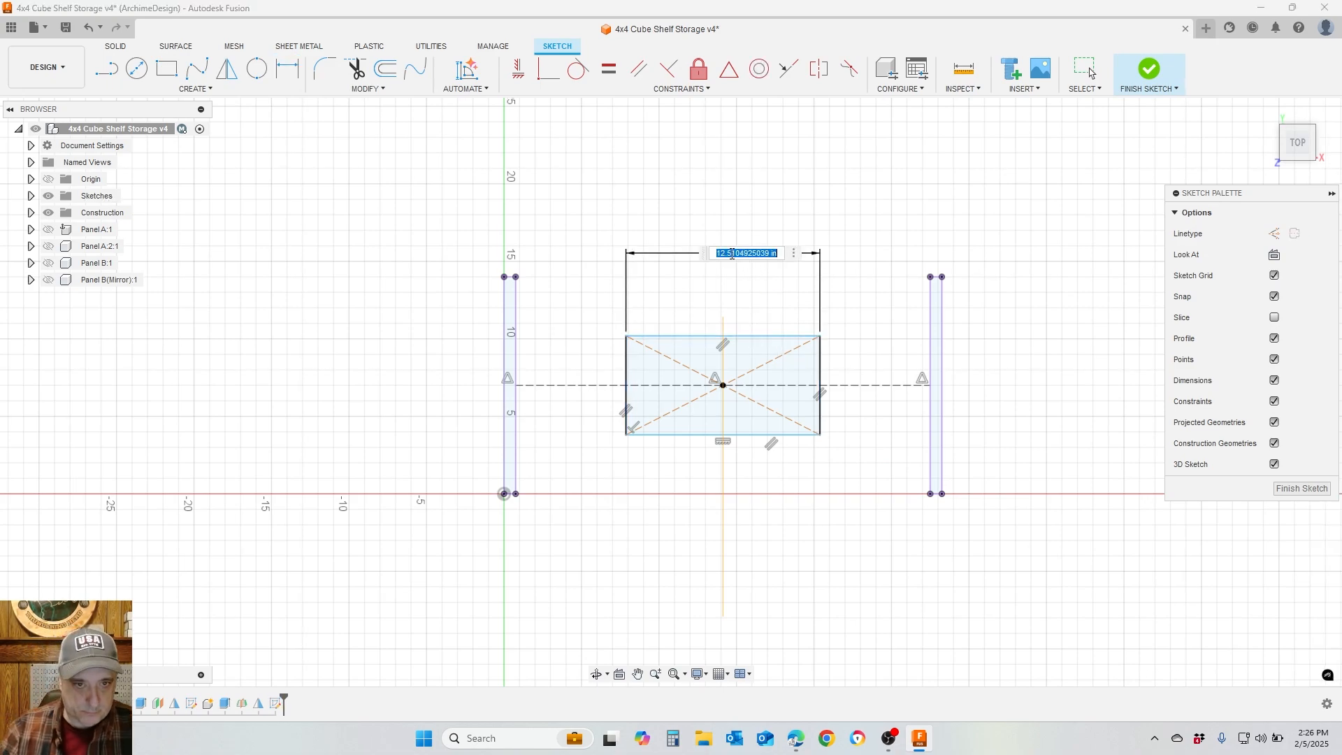
pyautogui.write('Tot')
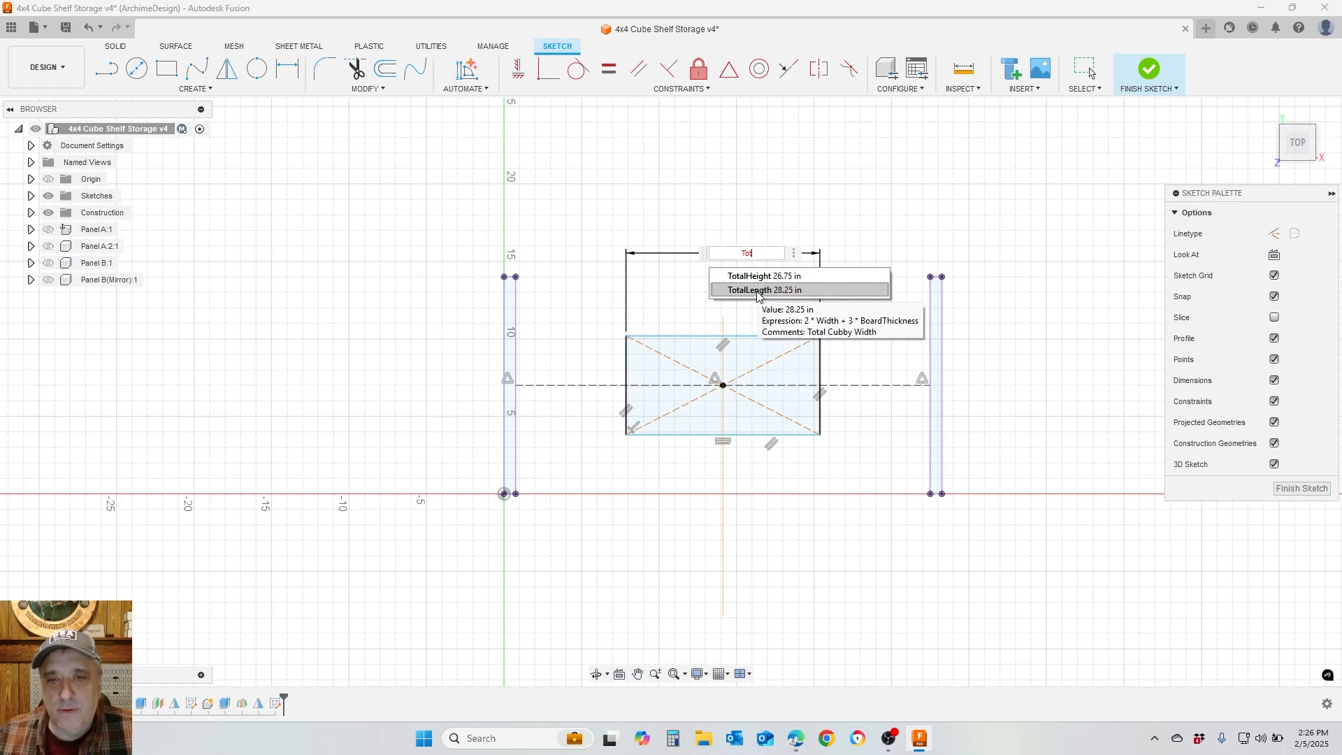
pyautogui.click(758, 290)
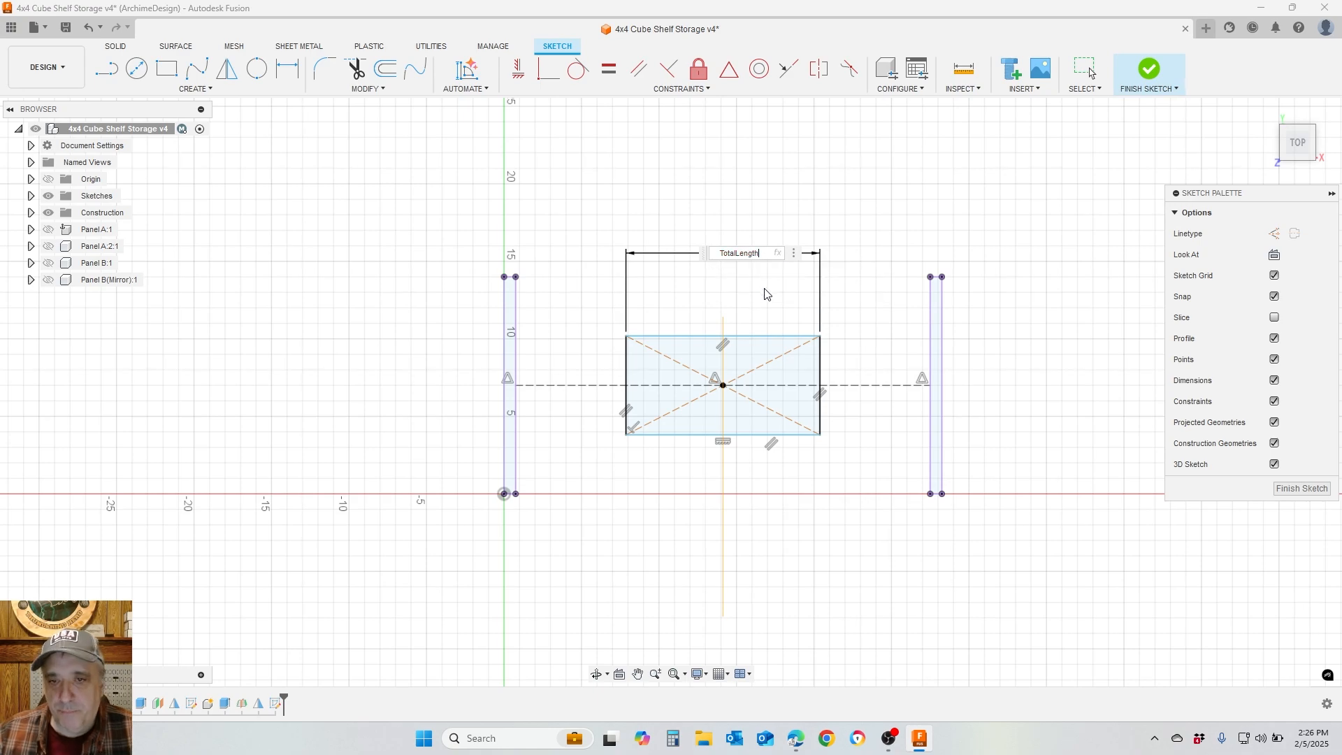
pyautogui.press('Return')
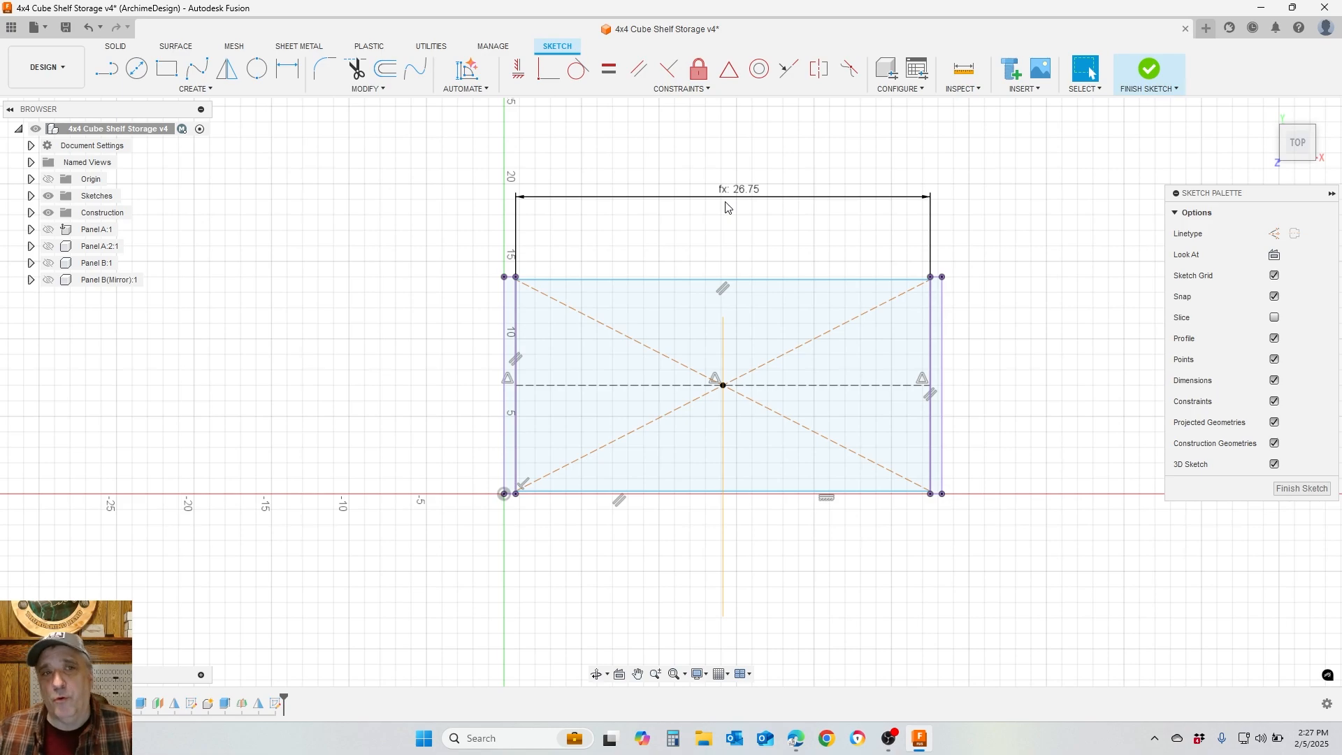
# Add a user parameter named InnerWnH in inches with the expression TotalHeight
pyautogui.click(391, 91)
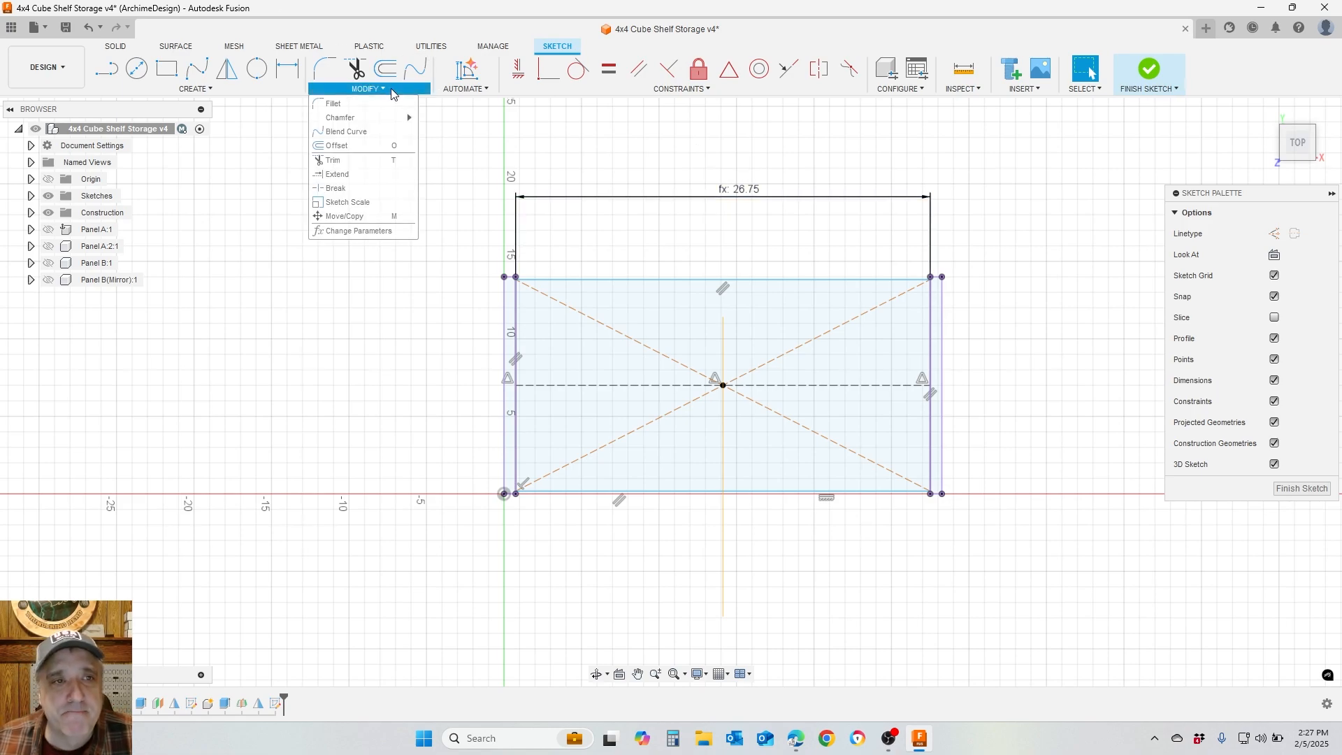
pyautogui.click(353, 231)
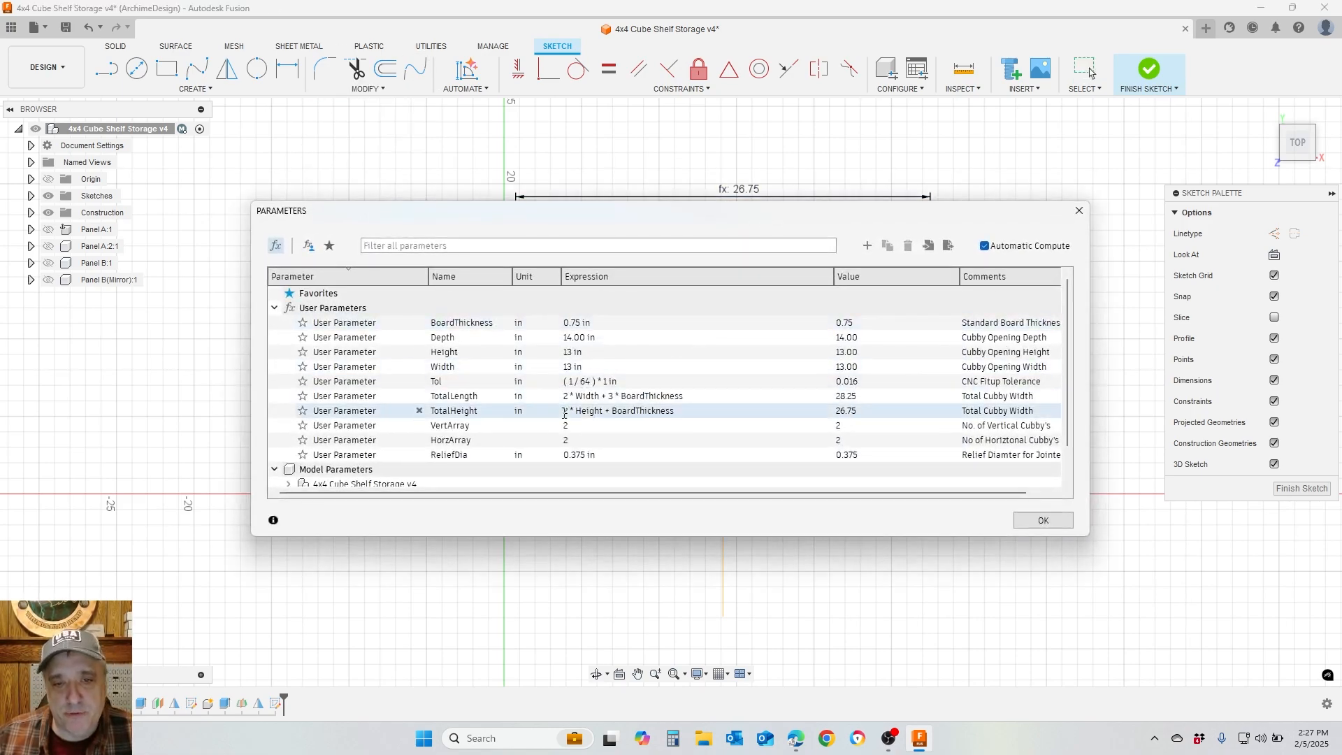
pyautogui.click(869, 246)
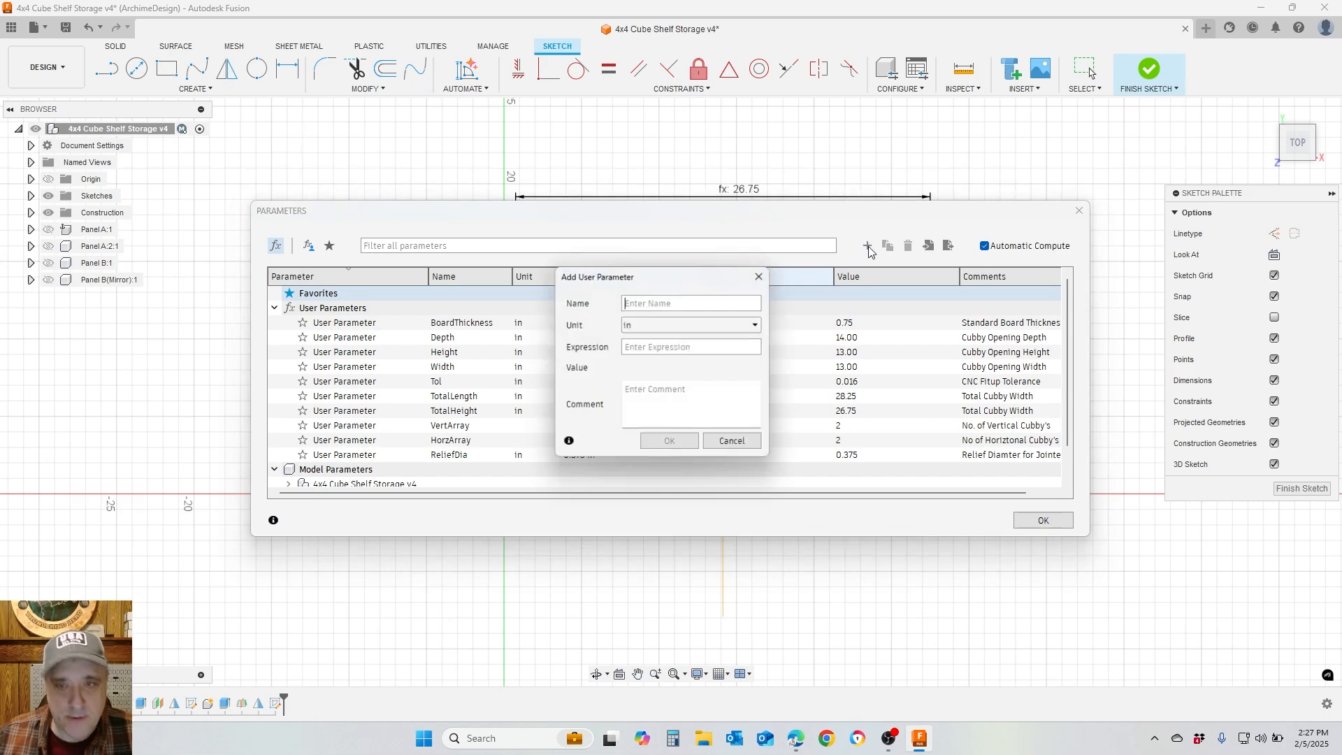
pyautogui.write('InnerWidth&Height')
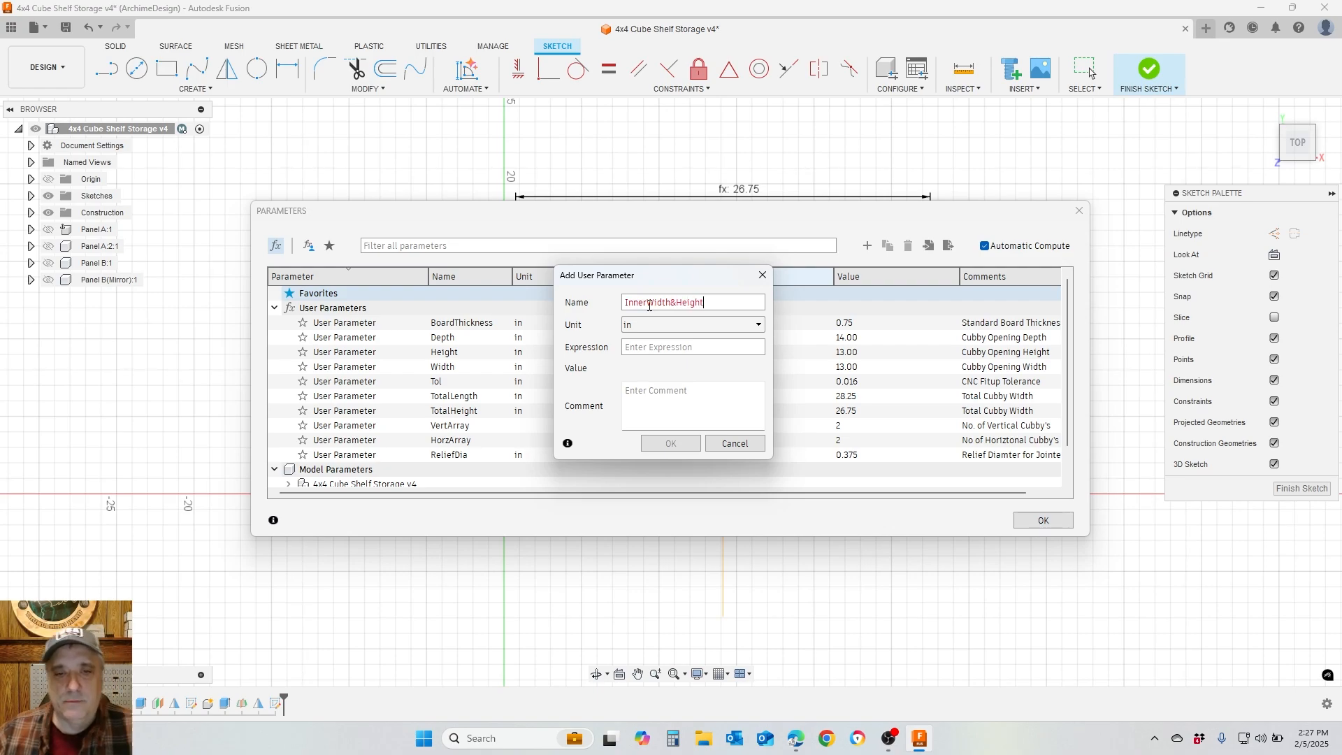
pyautogui.moveTo(702, 302); pyautogui.dragTo(667, 305)
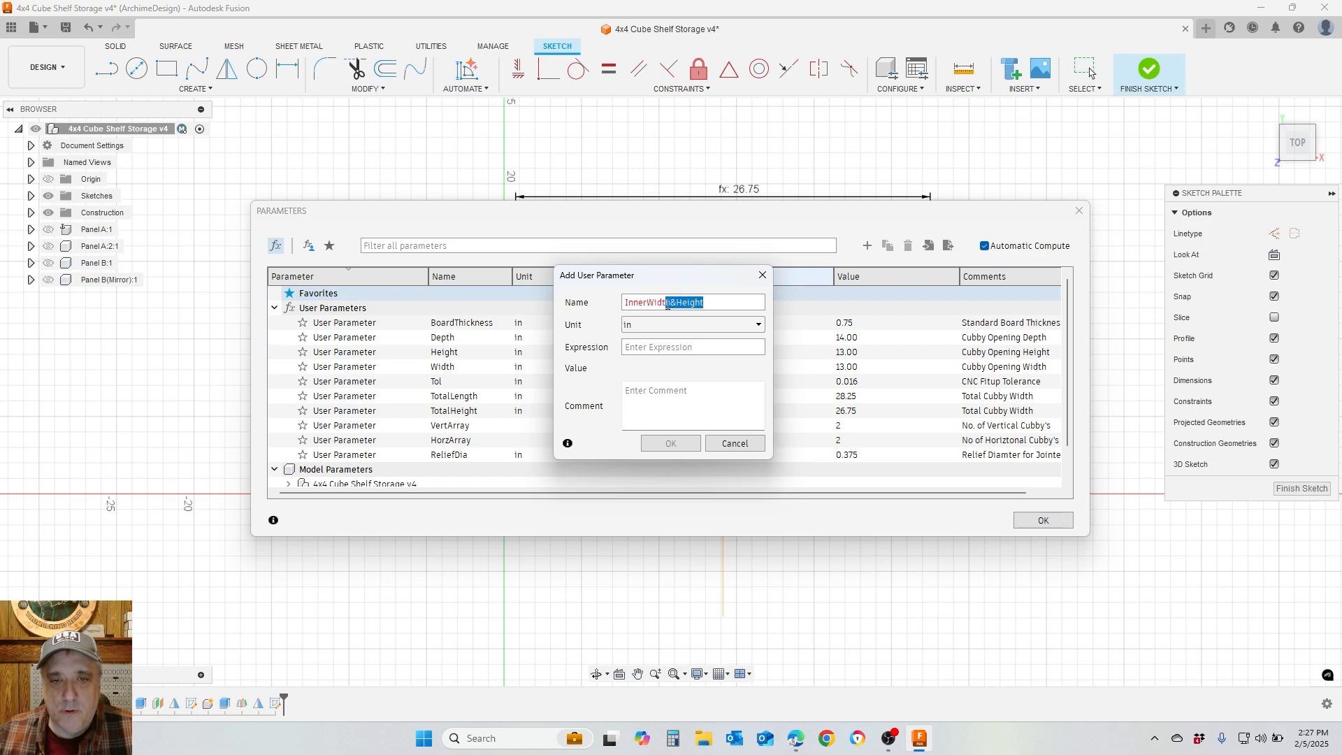
pyautogui.write('i')
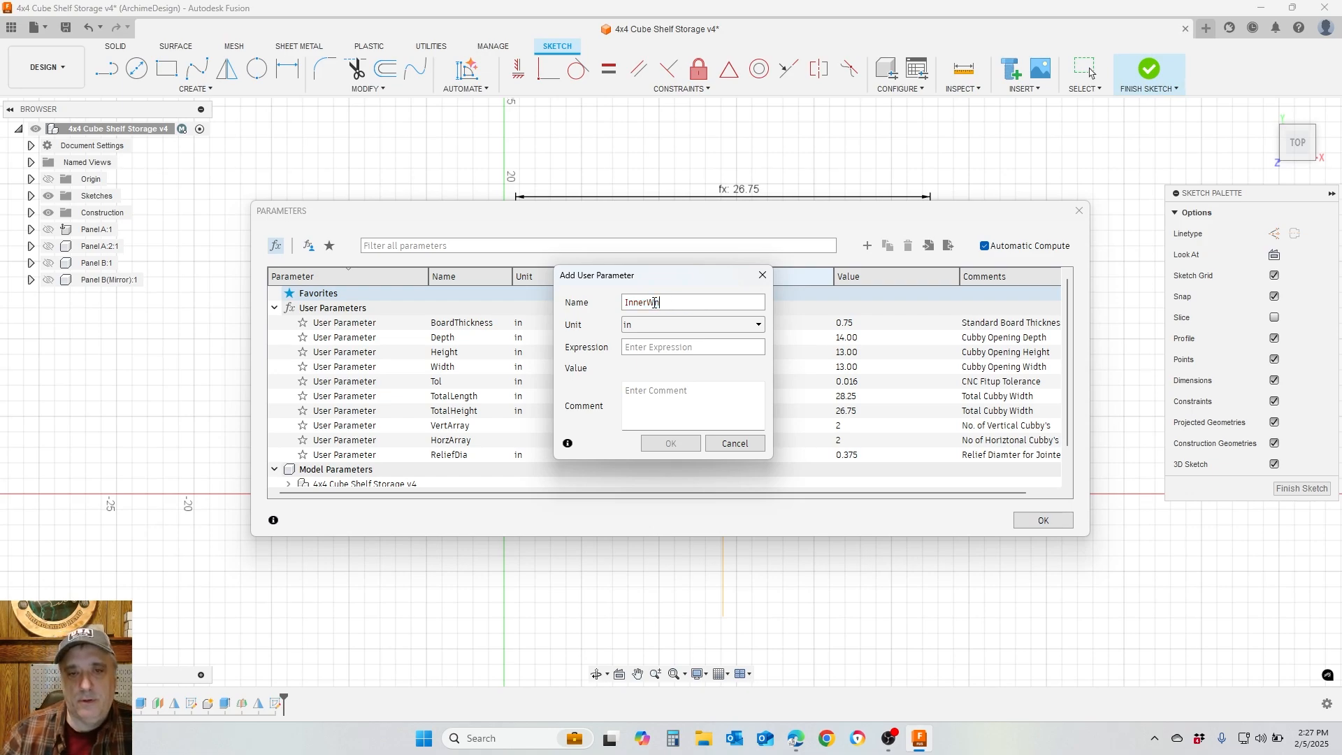
pyautogui.click(671, 346)
pyautogui.write('Total')
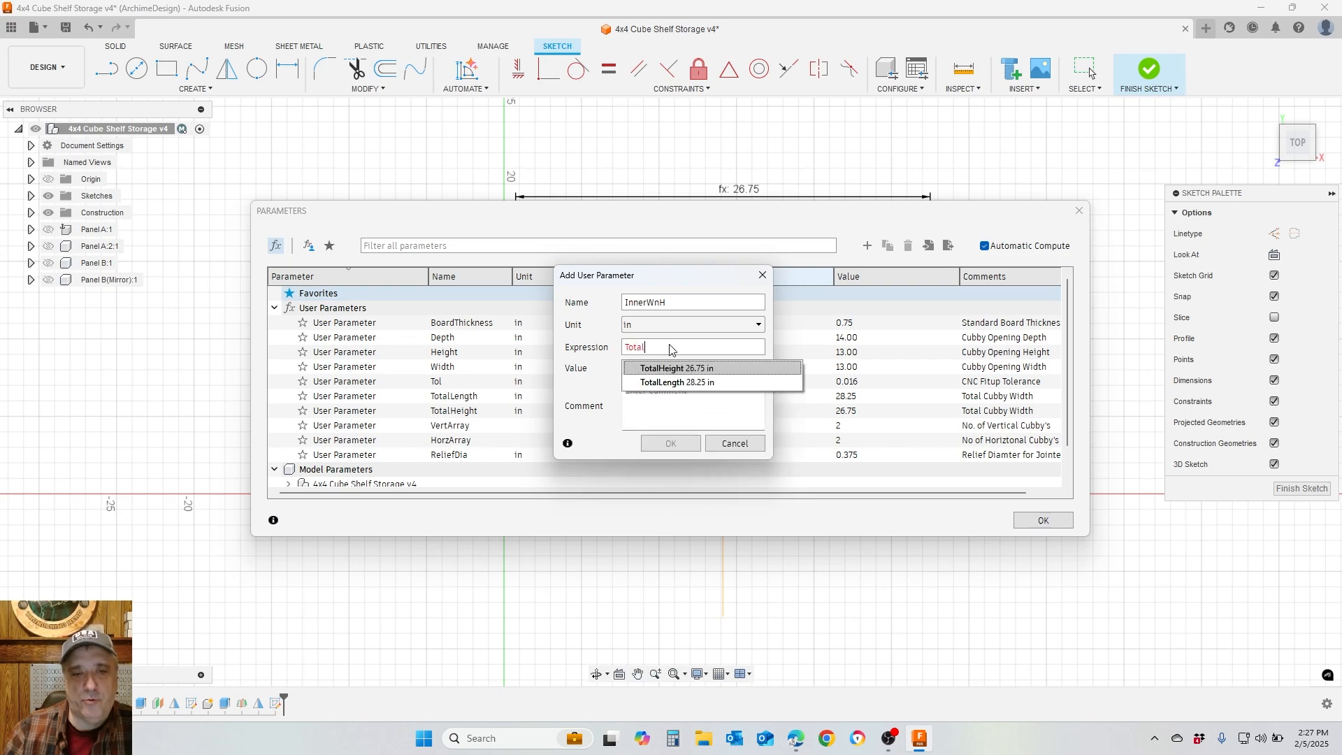
pyautogui.click(685, 368)
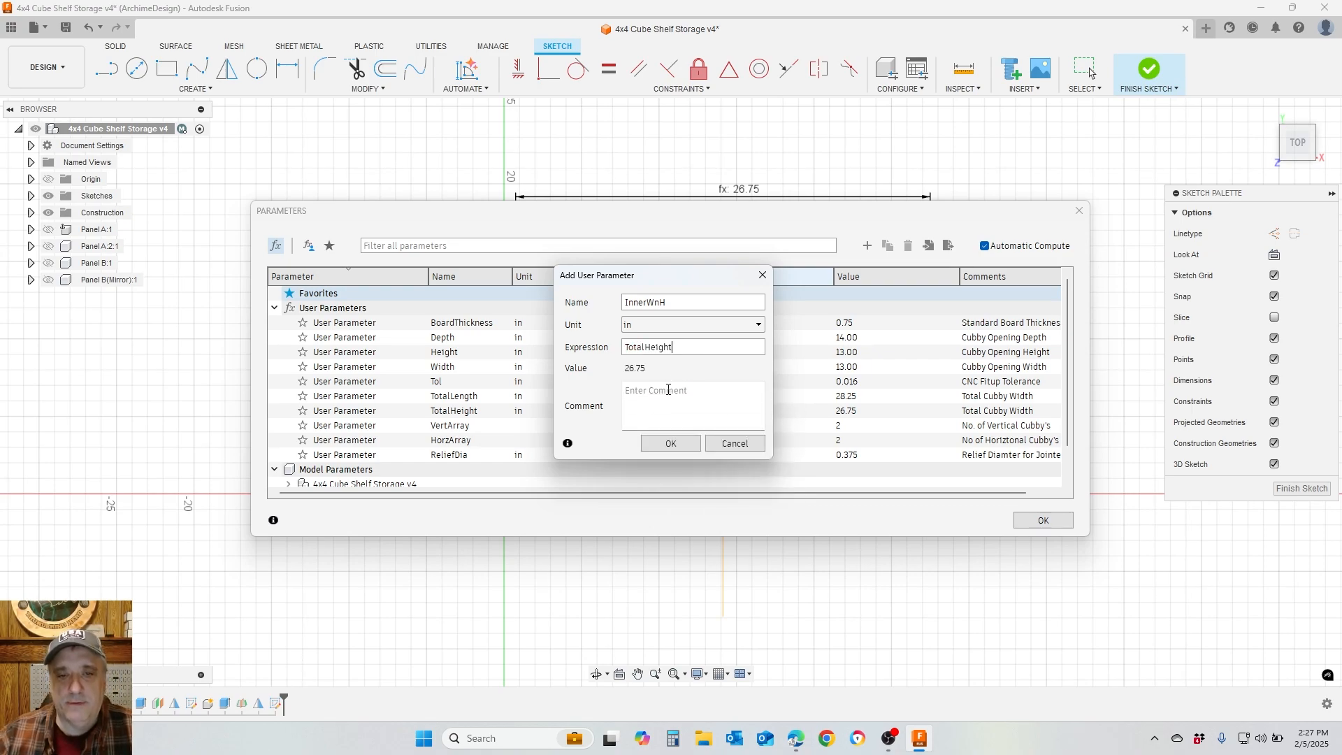
# Give the new parameter the comment "Inner Width and Height of Cubby Dividers" and save it to the parameter list
pyautogui.click(659, 395)
pyautogui.write('Inner Width and Height of')
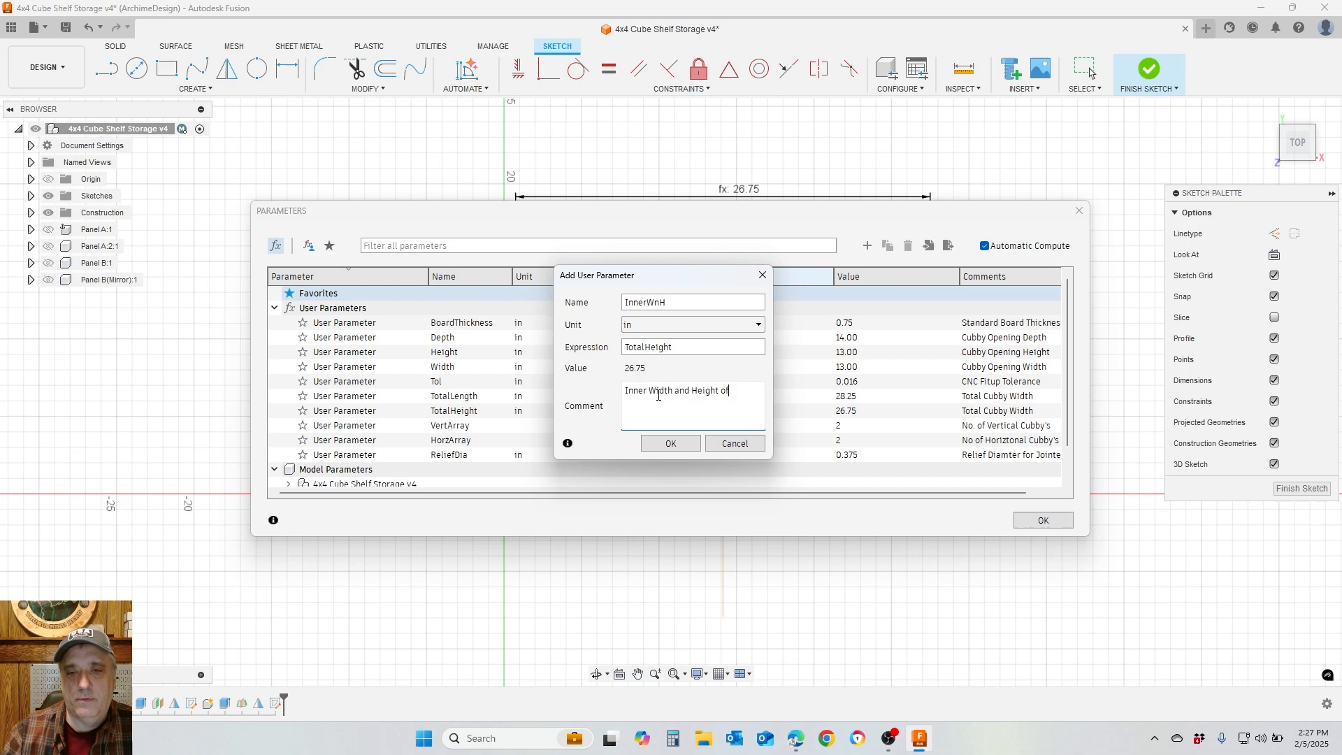
pyautogui.write('Dividers')
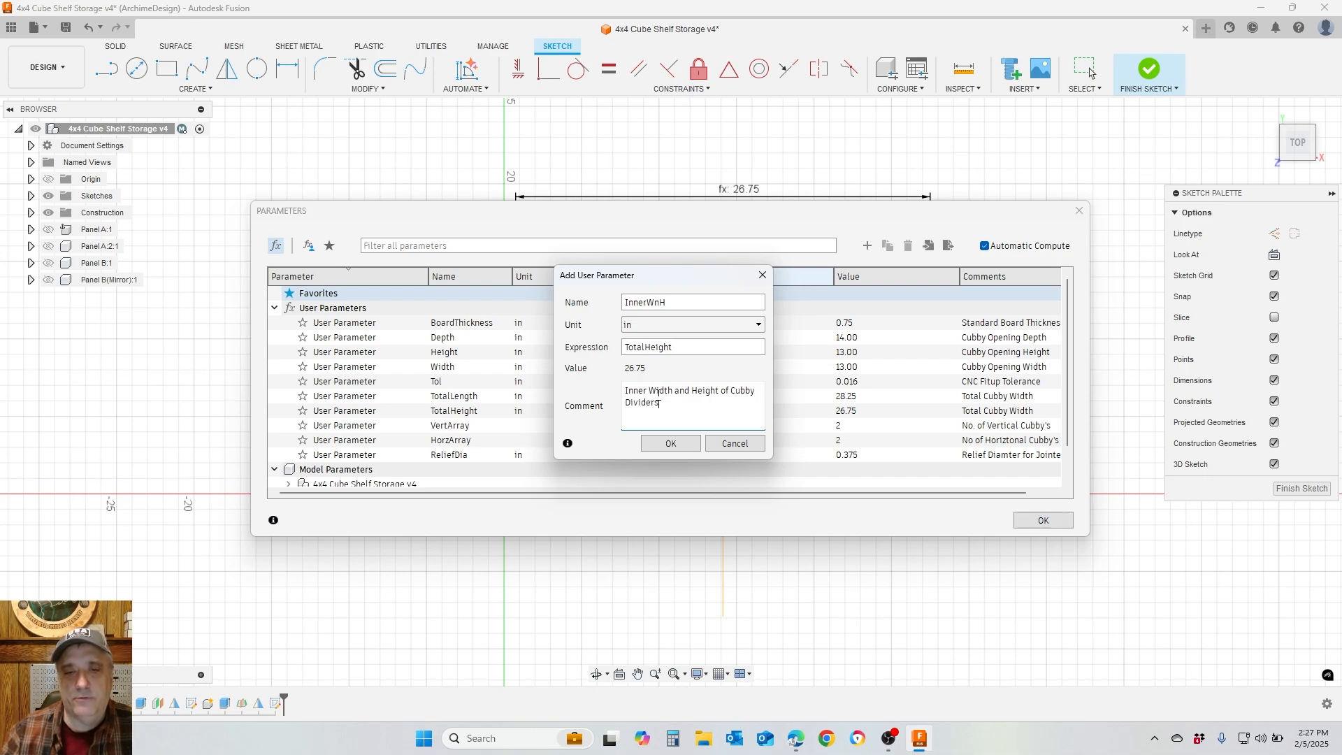
pyautogui.click(670, 443)
pyautogui.click(1043, 520)
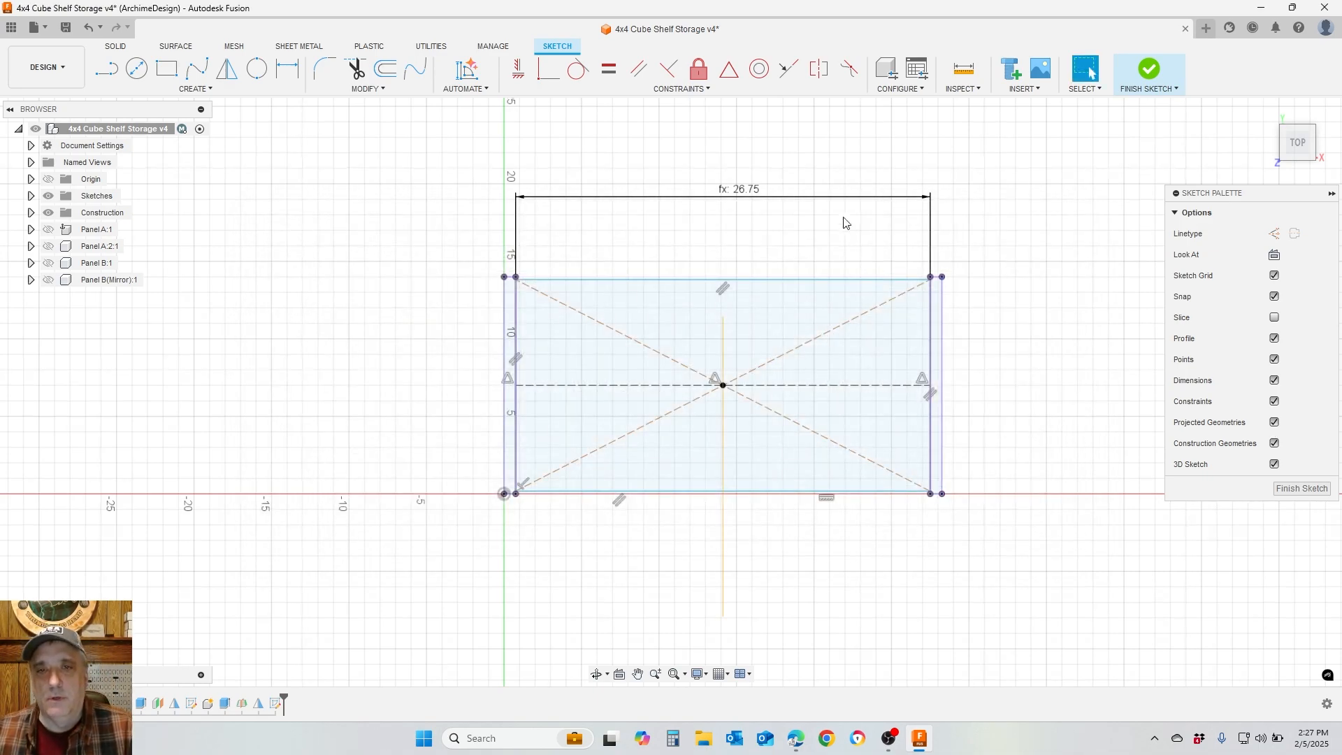
# Change the rectangle's width dimension to the InnerWnH parameter
pyautogui.doubleClick(728, 194)
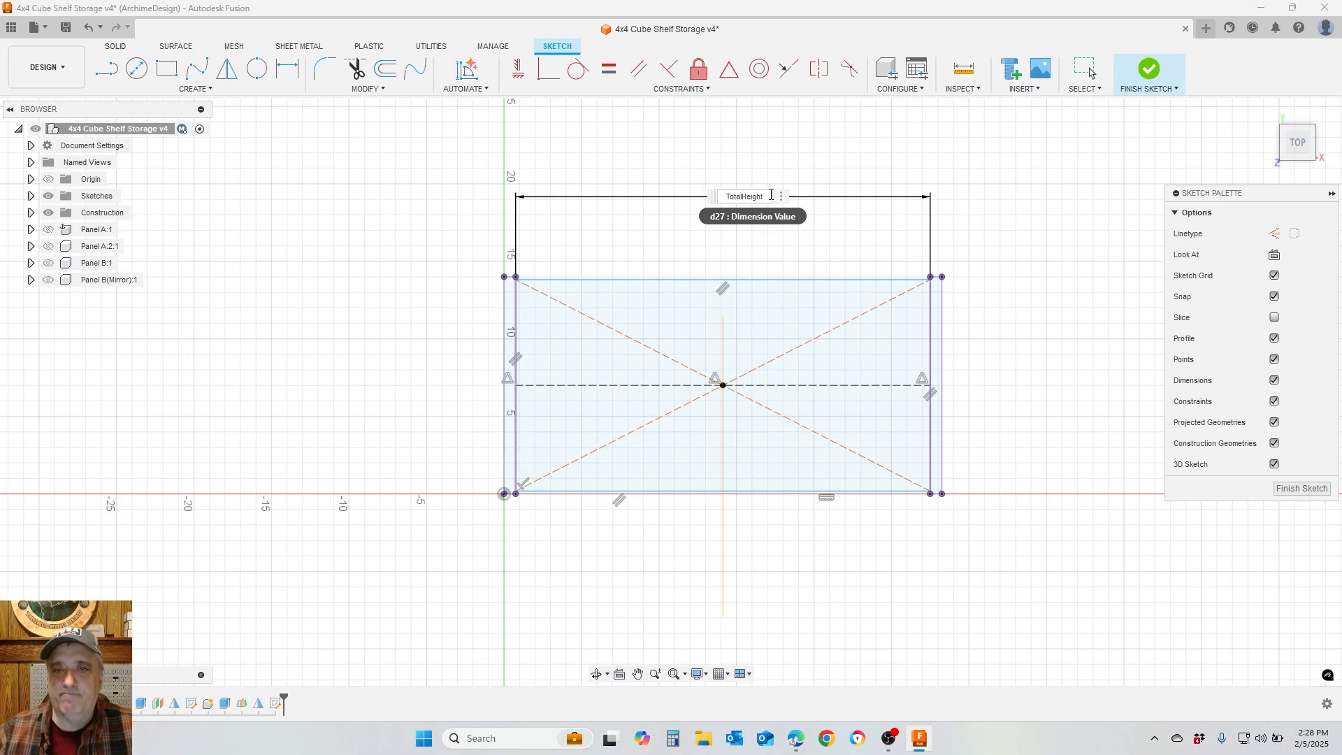
pyautogui.write('Inn')
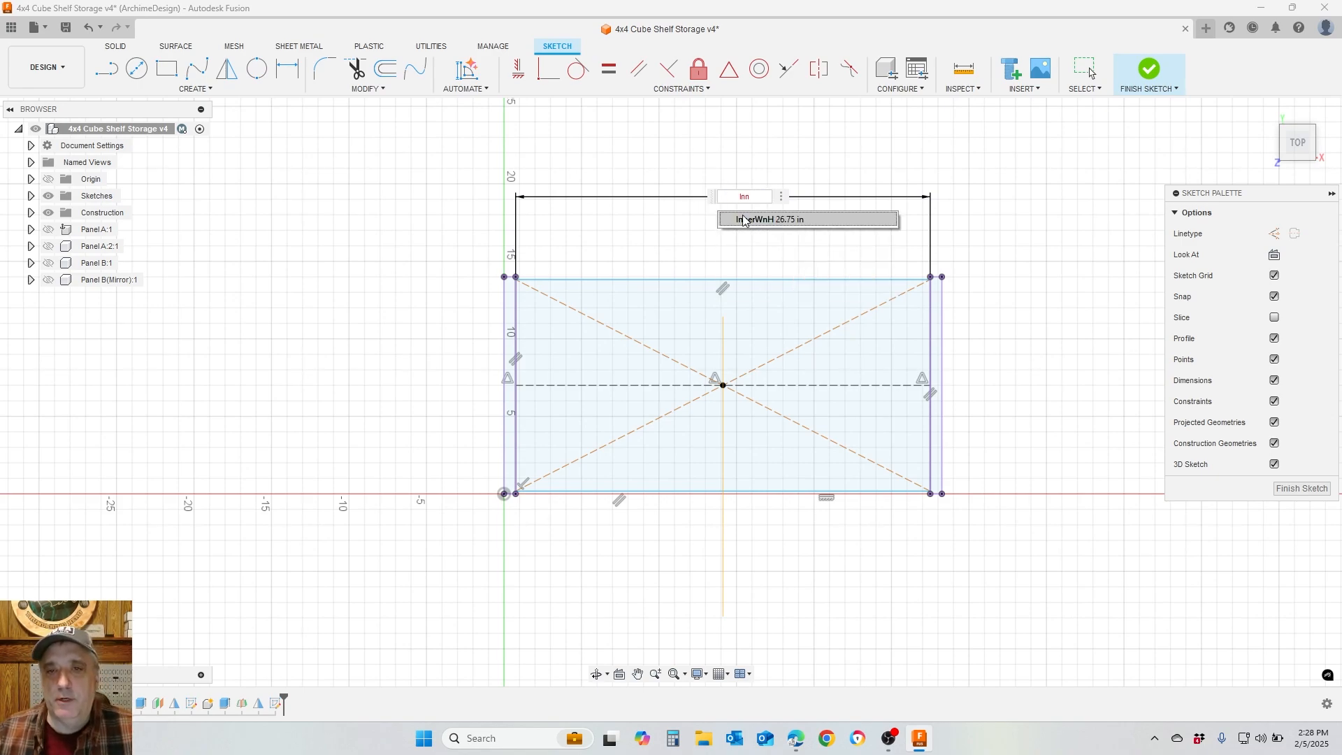
pyautogui.click(744, 221)
pyautogui.press('Return')
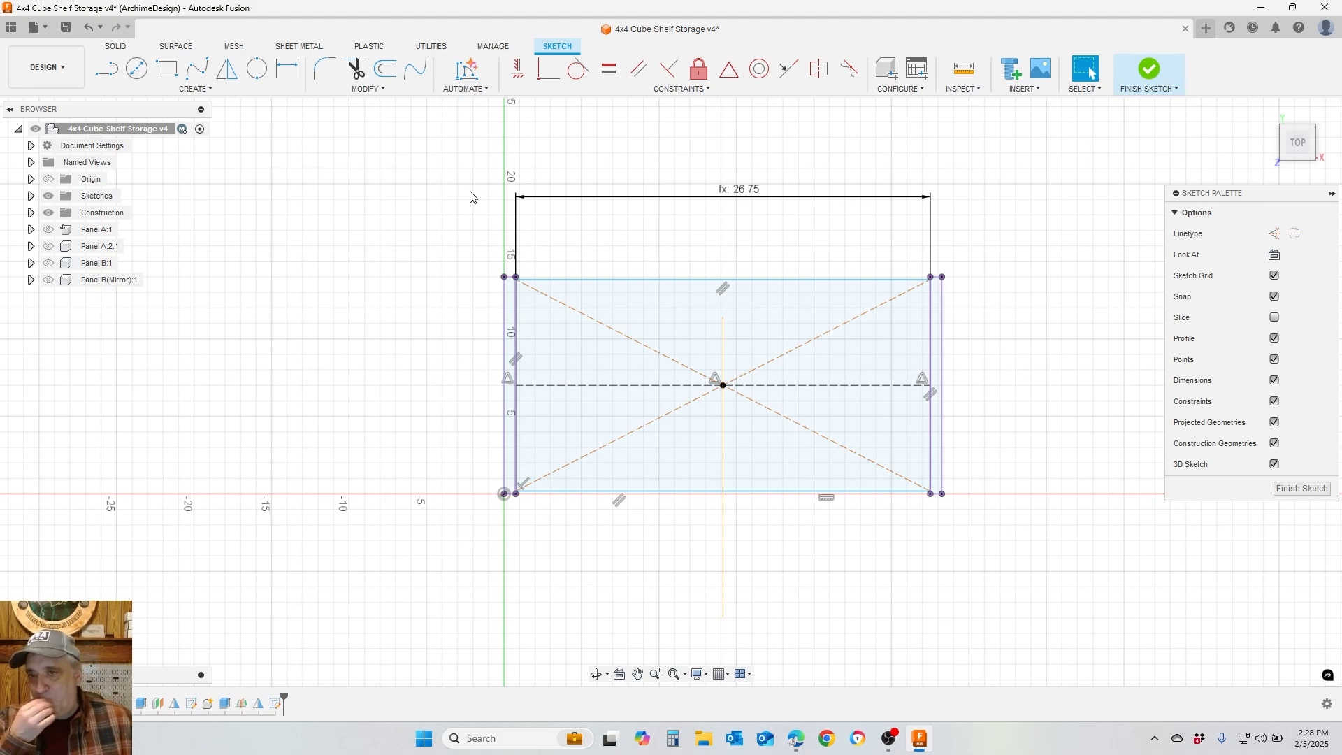
pyautogui.scroll(2, 480, 314)
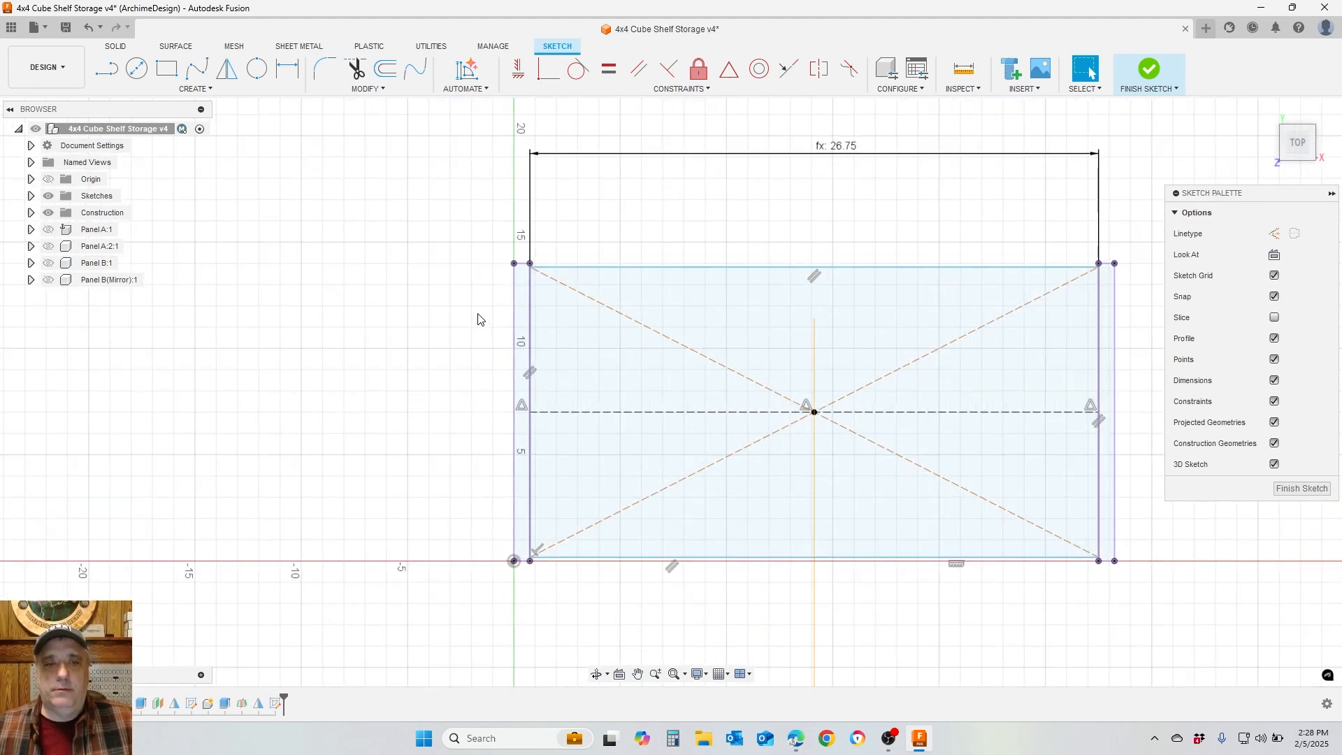
pyautogui.scroll(-2, 475, 314)
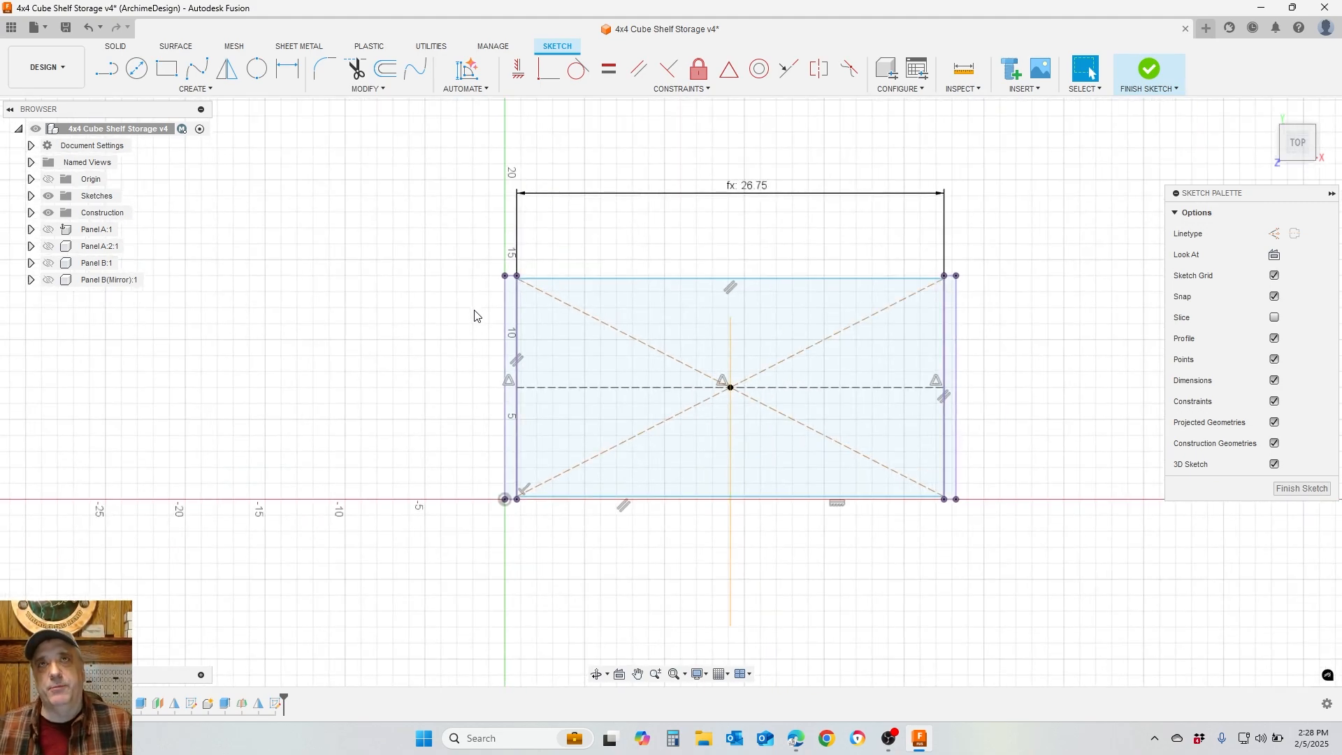
# Dimension the distance between the rectangle's two long horizontal edges with the Depth parameter
pyautogui.click(106, 69)
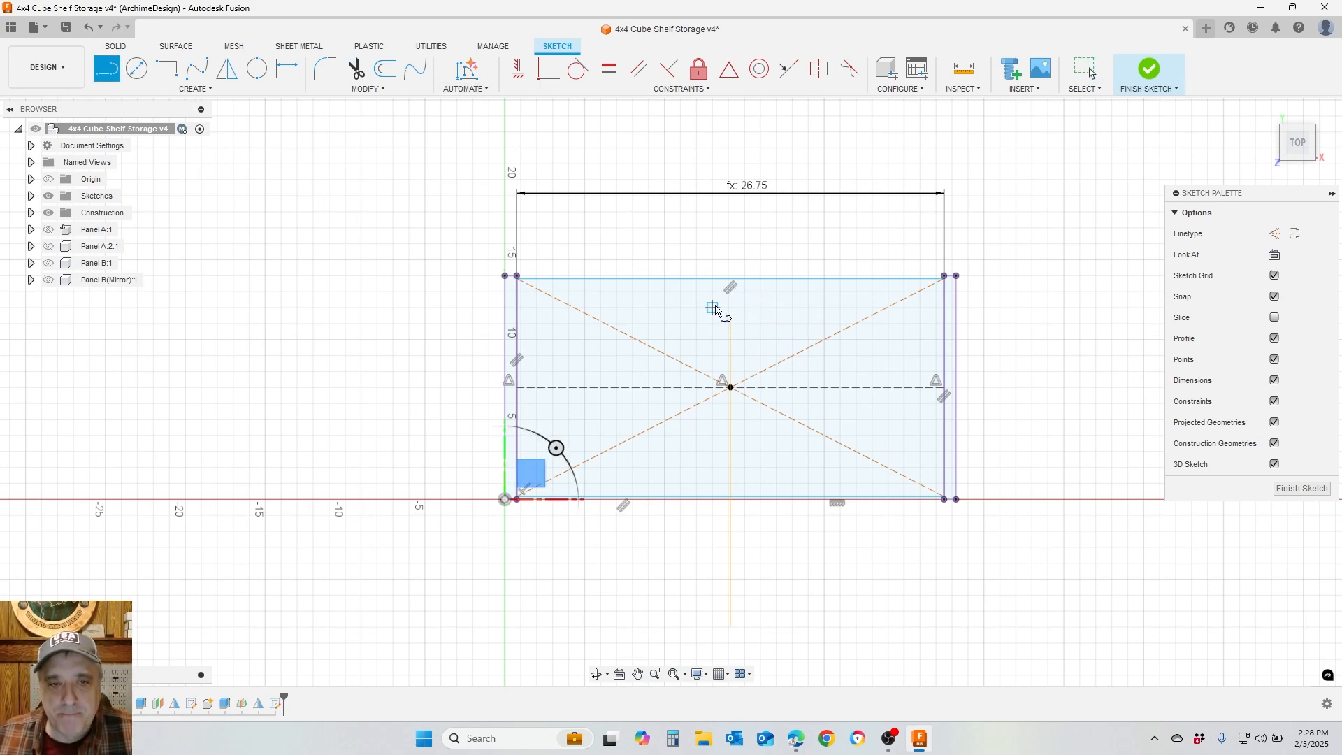
pyautogui.press('Escape')
pyautogui.press('d')
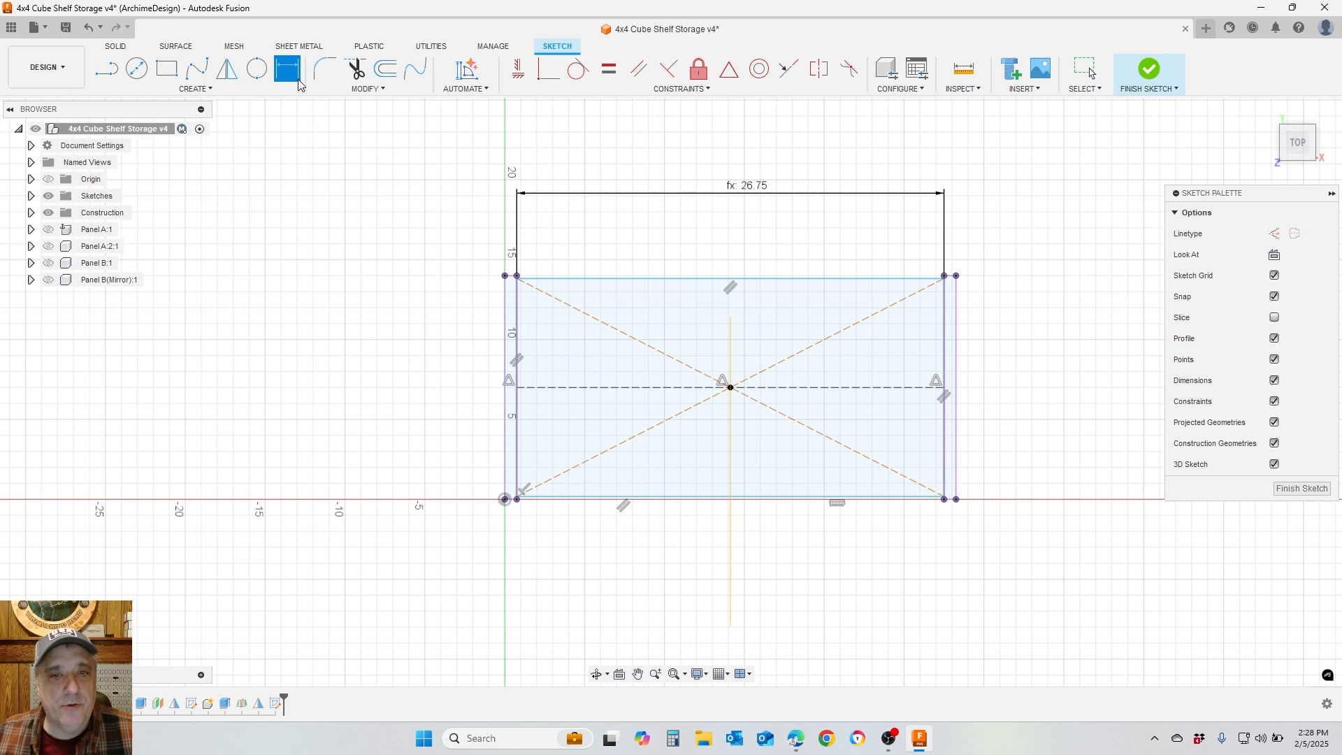
pyautogui.click(703, 281)
pyautogui.click(743, 498)
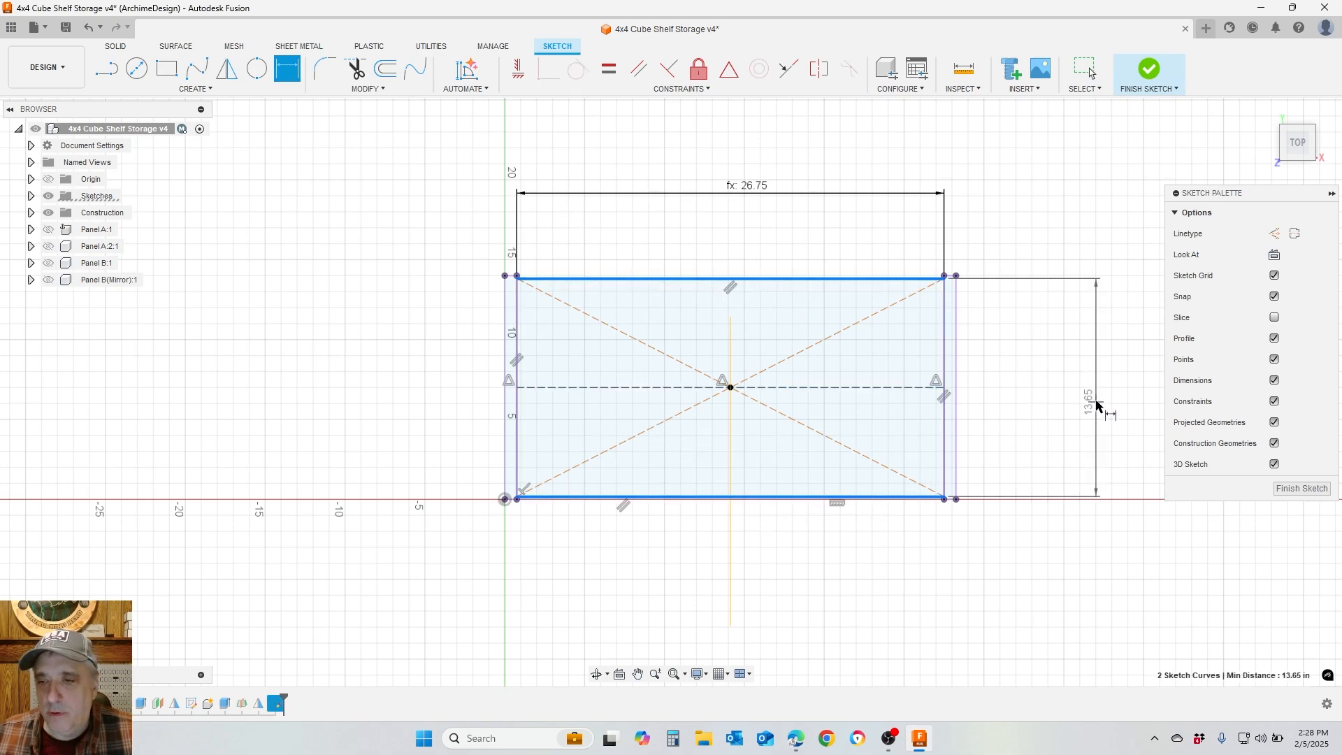
pyautogui.click(1093, 397)
pyautogui.write('dept')
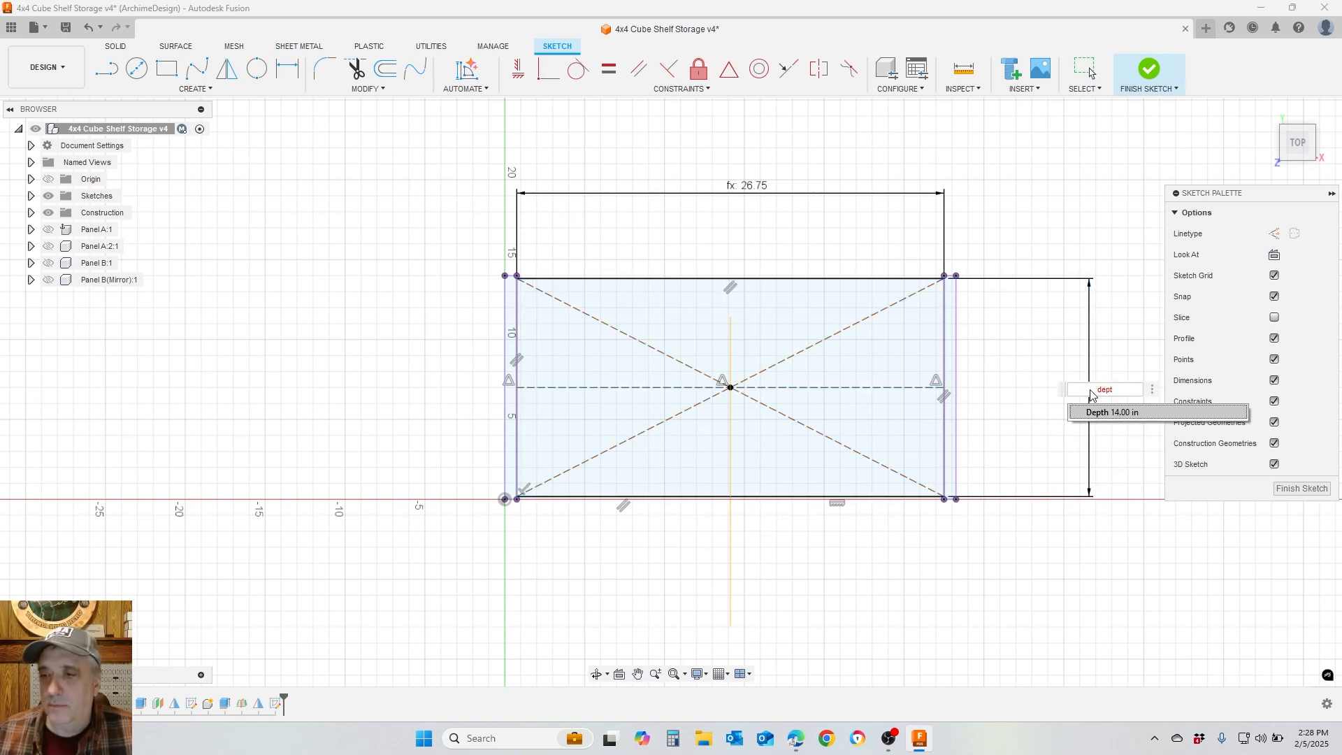
pyautogui.click(1102, 413)
pyautogui.press('Return')
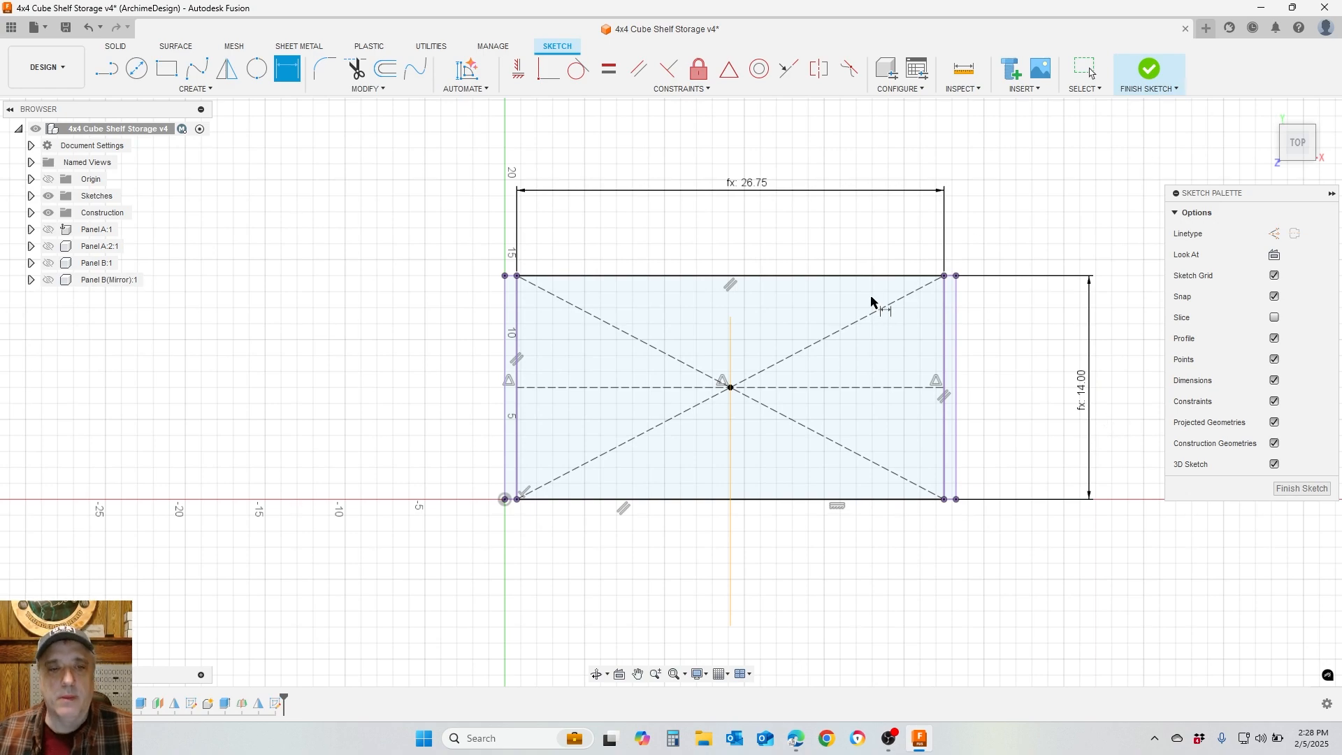
# Draw a vertical line joining the midpoints of the rectangle's long edges and turn it into construction geometry
pyautogui.click(107, 68)
pyautogui.click(516, 498)
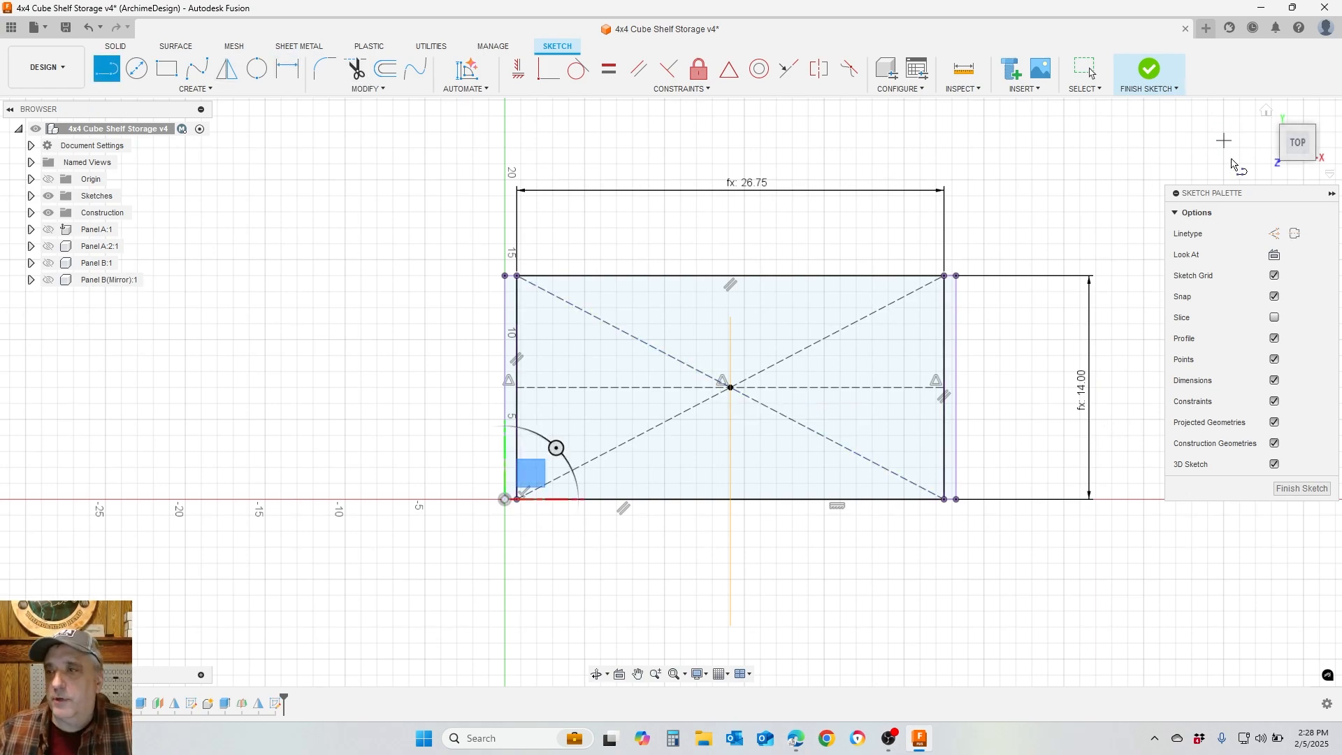
pyautogui.click(731, 276)
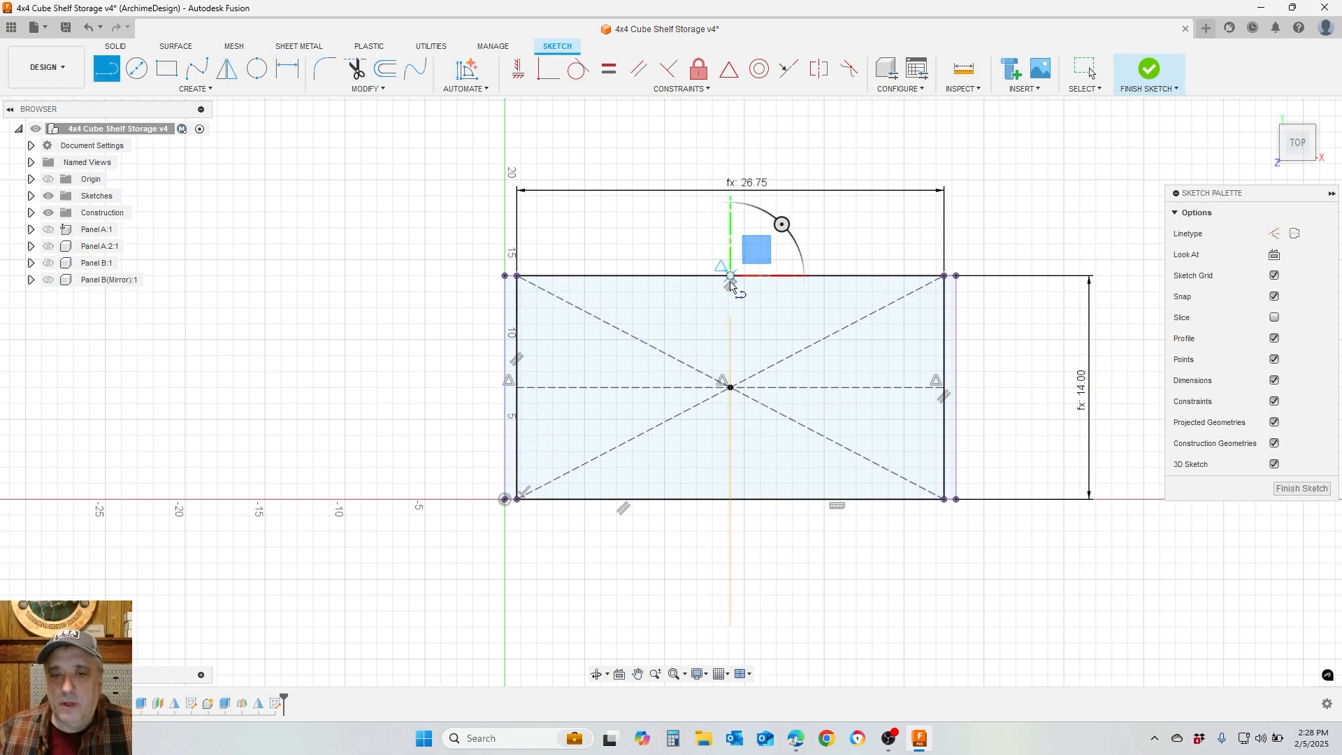
pyautogui.click(730, 499)
pyautogui.press('Escape')
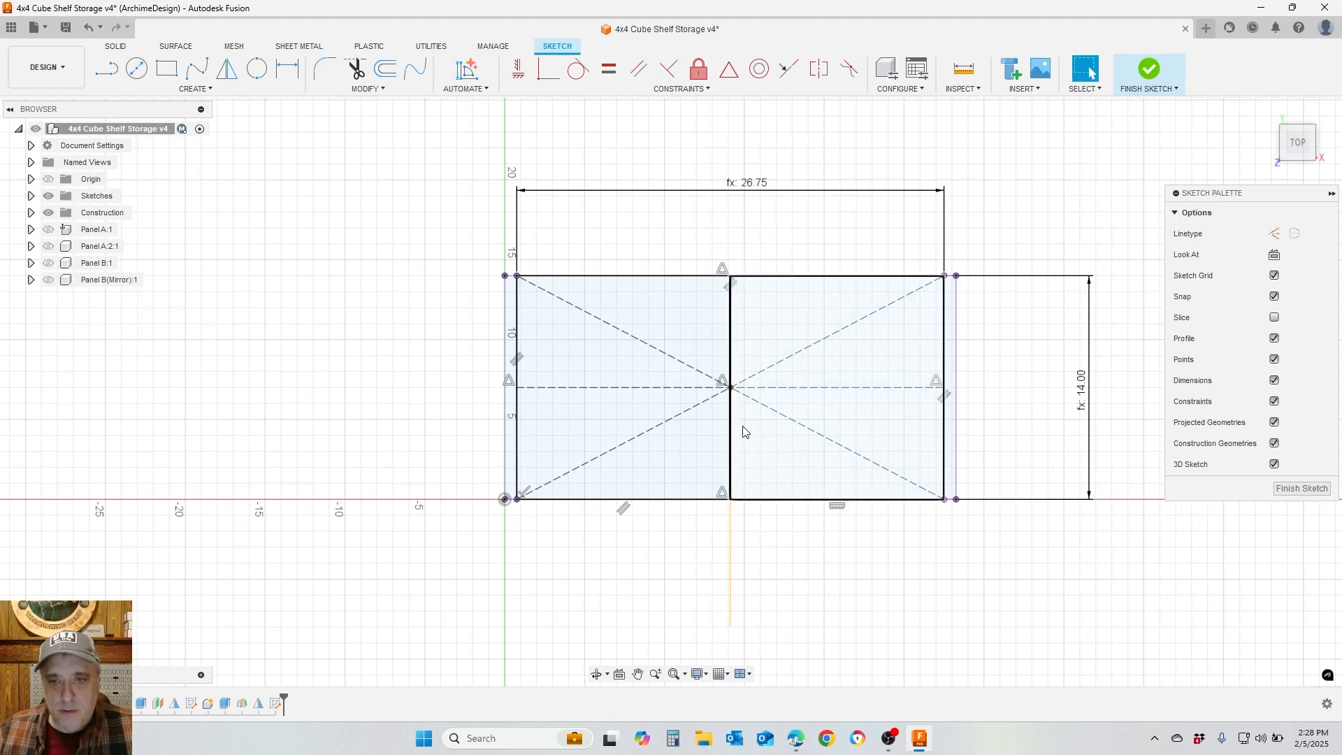
pyautogui.click(732, 316)
pyautogui.press('x')
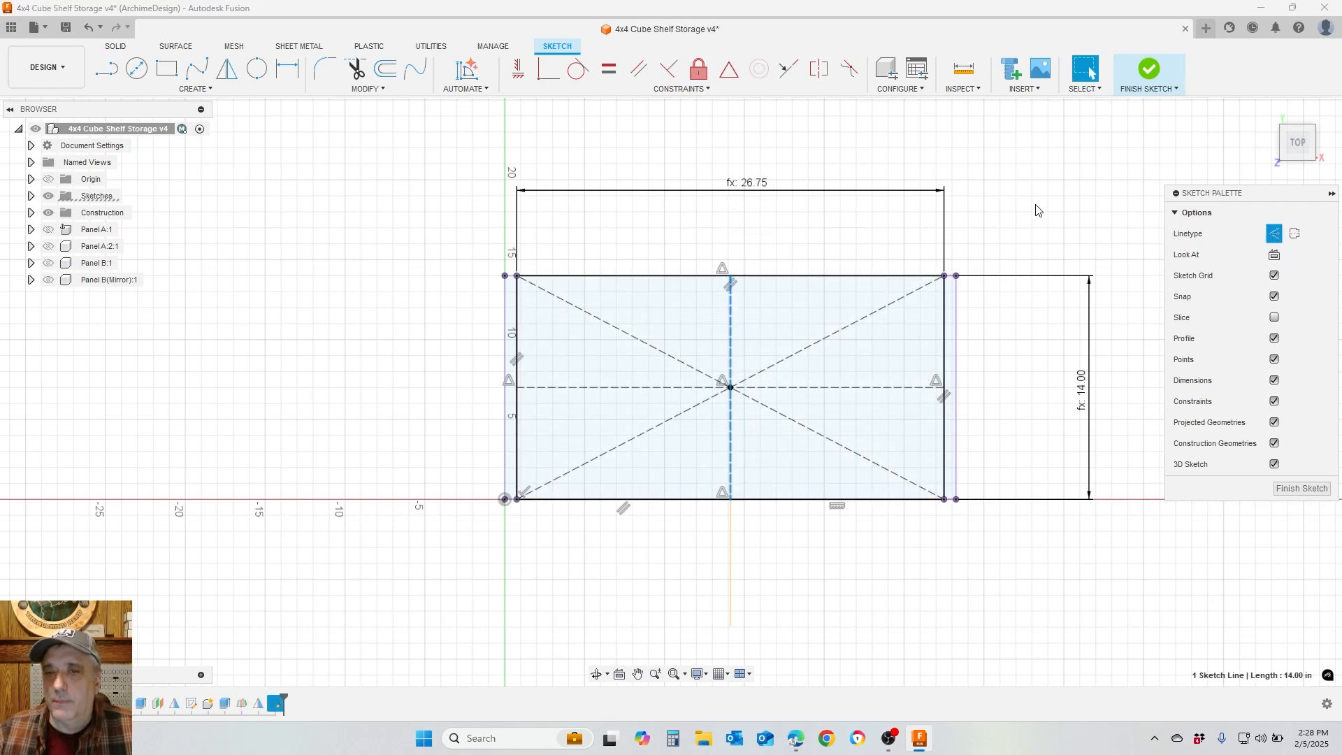
pyautogui.click(1038, 211)
# Show all four existing panels and finish the sketch to view the divider profile inside the cabinet
pyautogui.scroll(2, 594, 140)
pyautogui.scroll(-1, 517, 293)
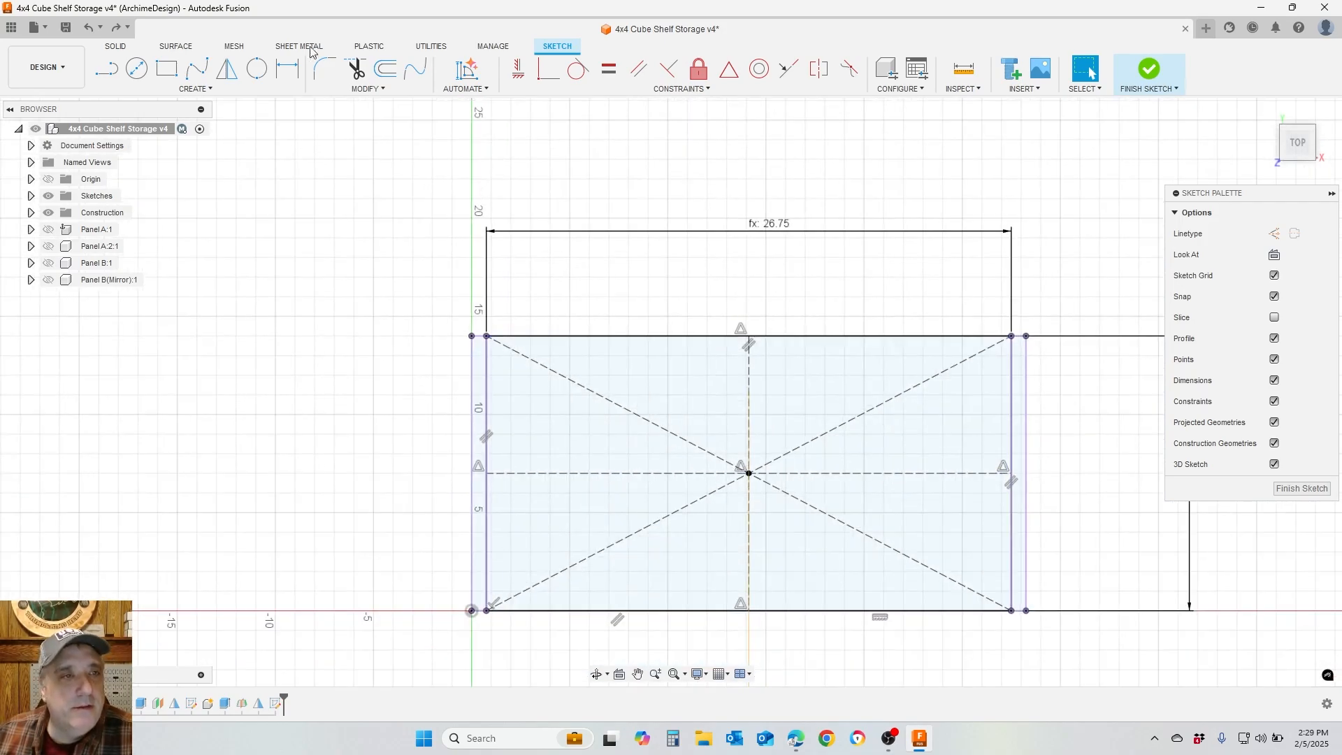
pyautogui.click(49, 229)
pyautogui.click(48, 246)
pyautogui.click(48, 262)
pyautogui.click(48, 279)
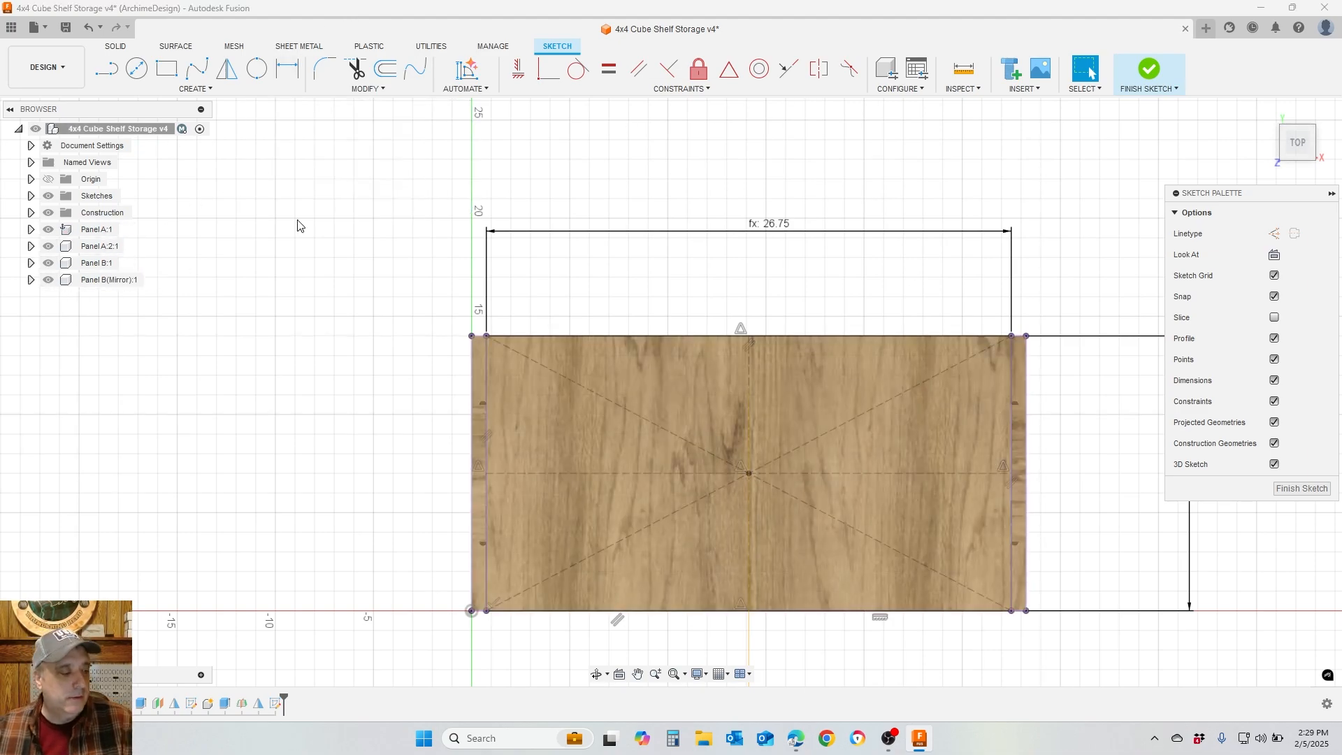
pyautogui.scroll(-2, 381, 204)
pyautogui.click(1153, 80)
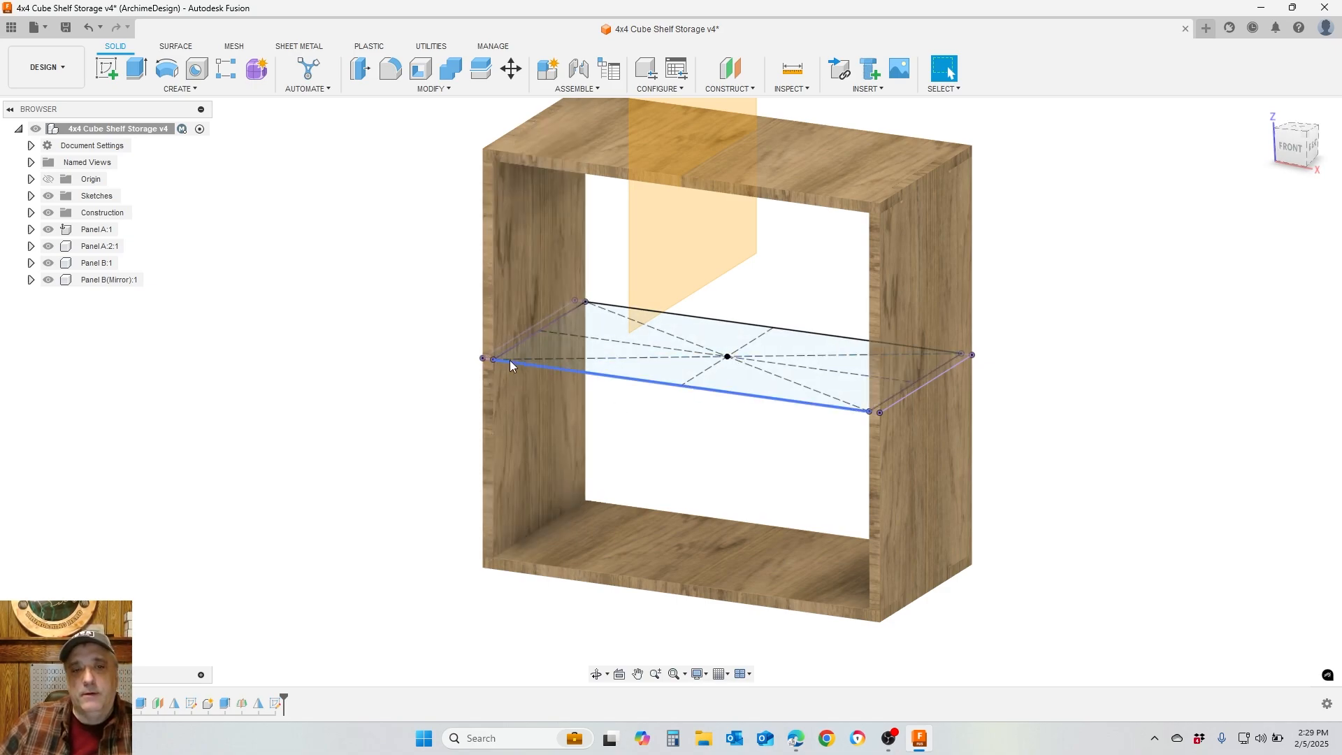
pyautogui.click(752, 395)
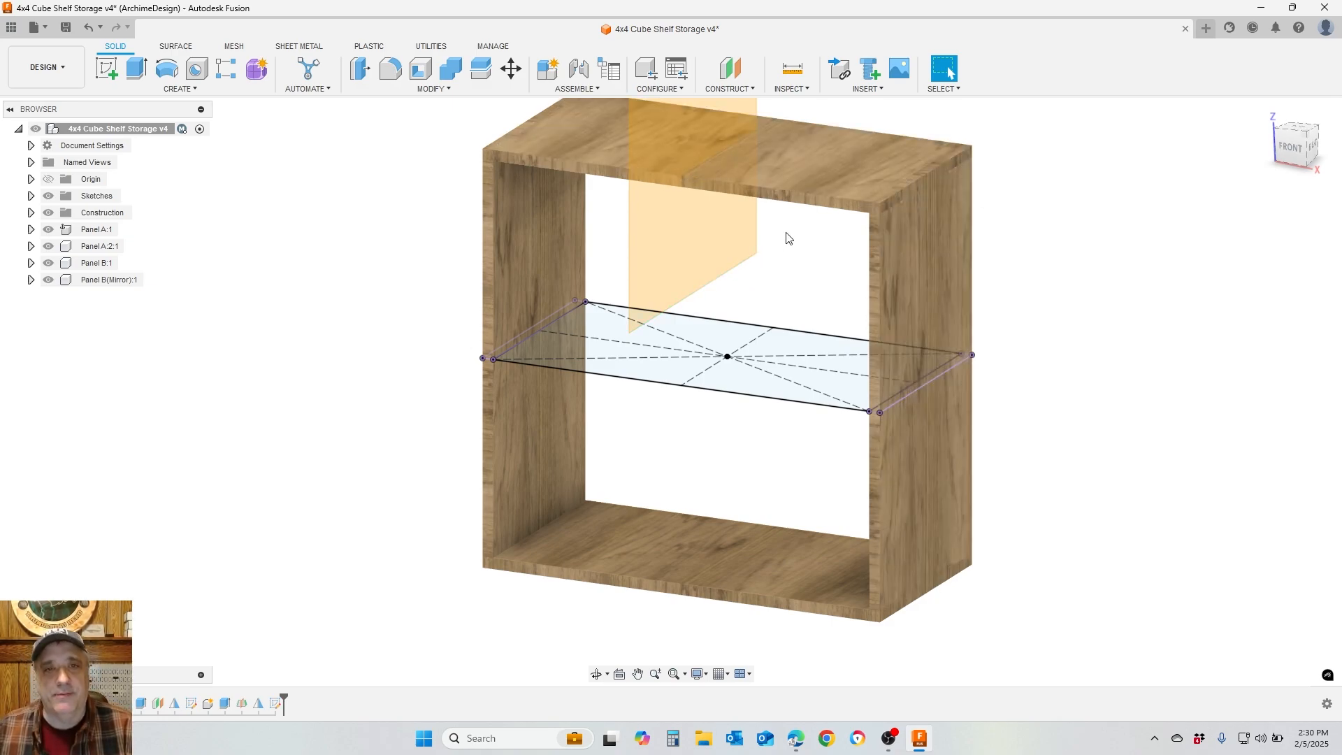
# Hide all four panels and reopen the divider sketch for editing
pyautogui.click(48, 229)
pyautogui.click(47, 246)
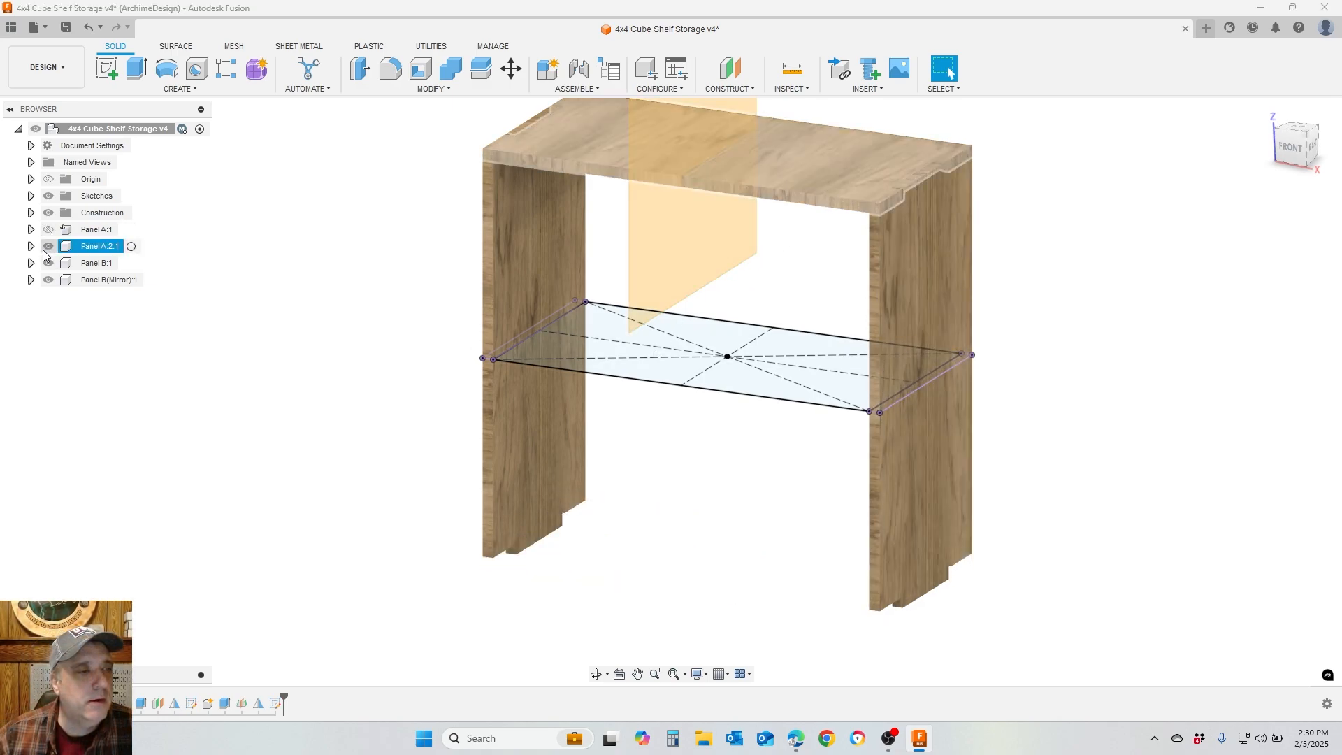
pyautogui.click(48, 263)
pyautogui.click(48, 280)
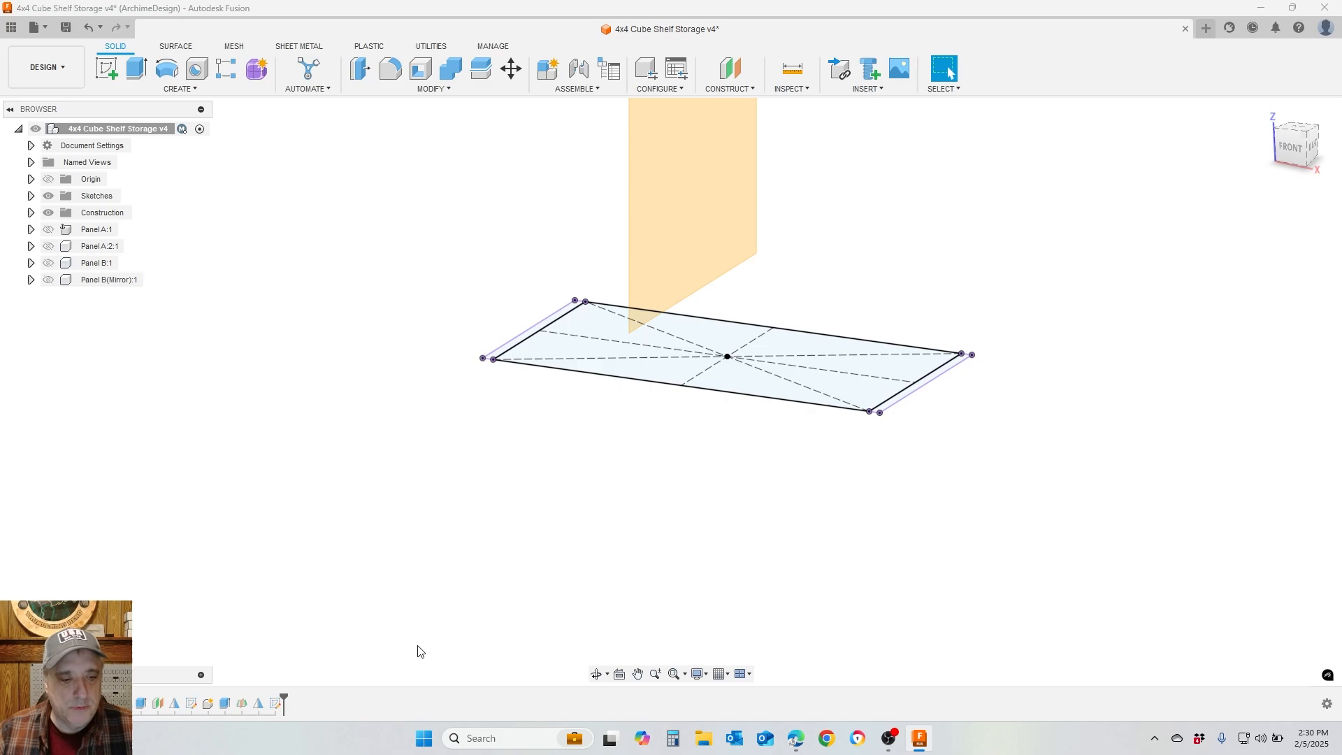
pyautogui.rightClick(276, 703)
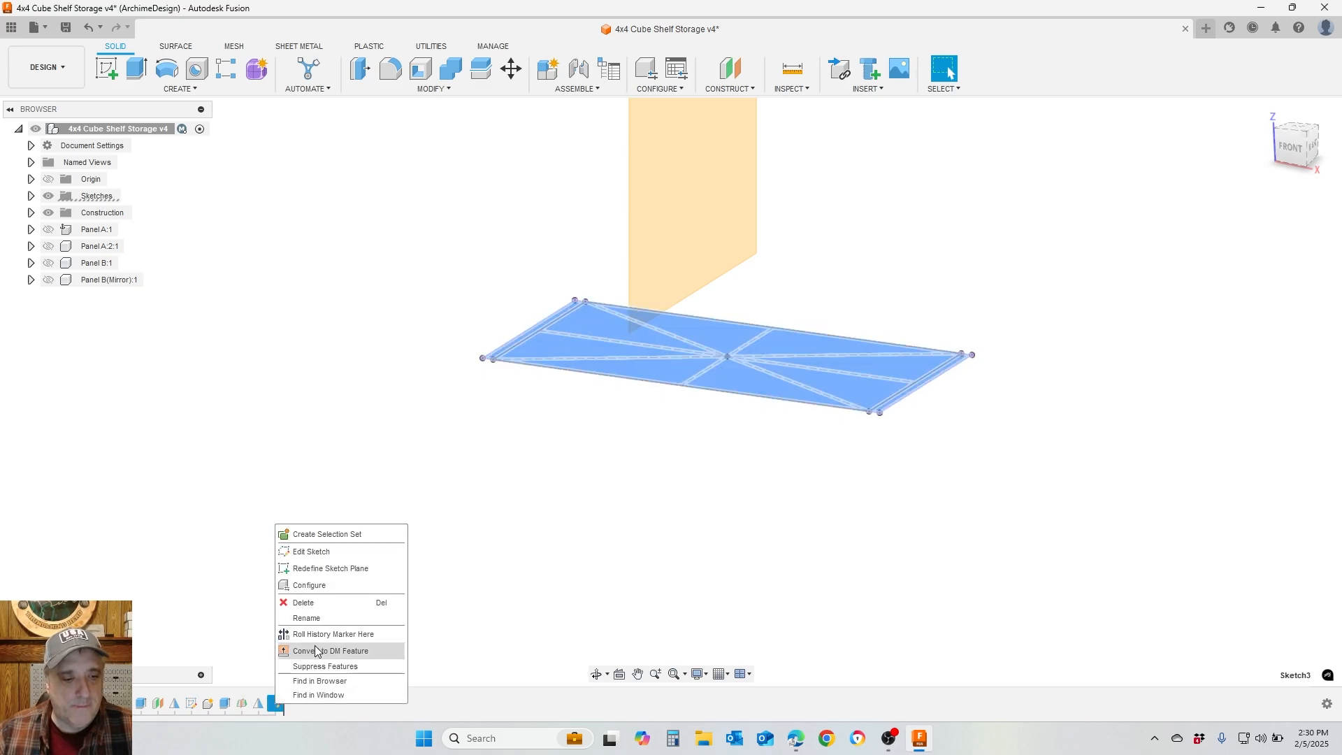
pyautogui.click(333, 555)
pyautogui.scroll(-3, 917, 482)
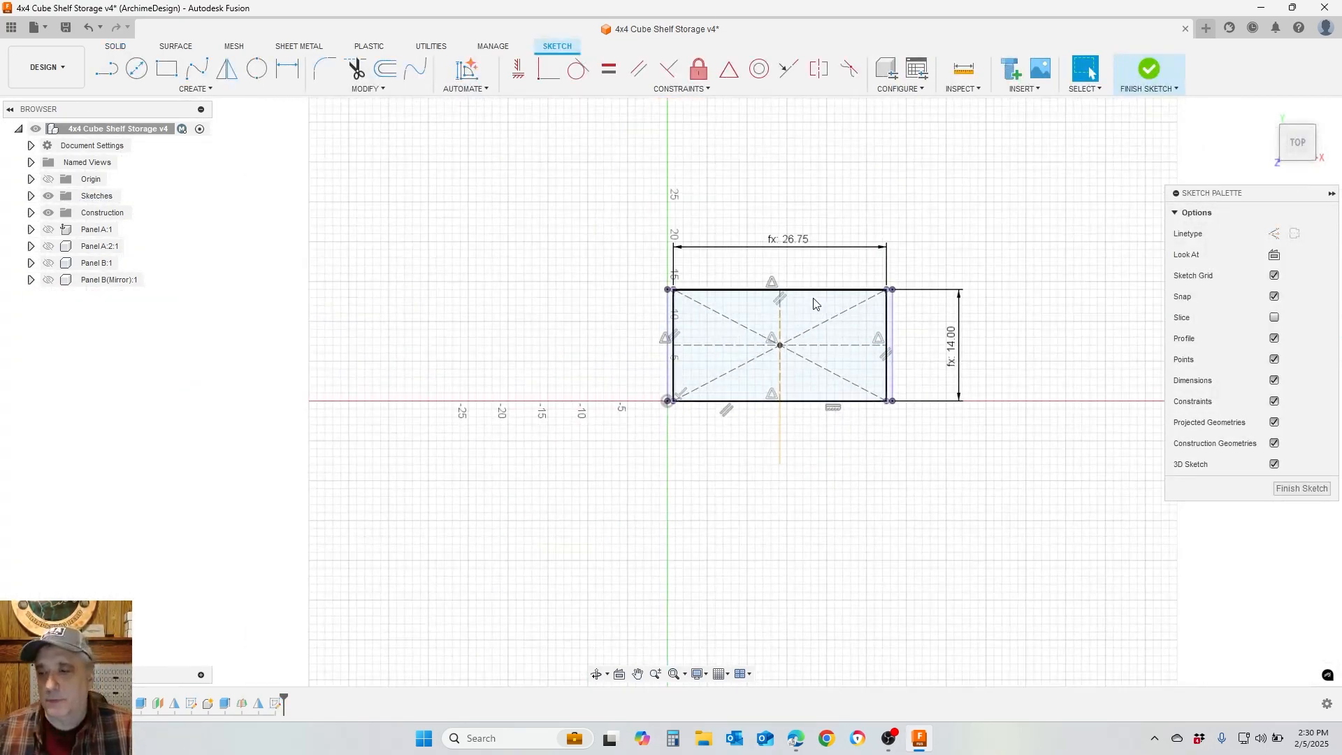
# Sketch a tab rectangle about 3.64 in high, extending upward and outward from the midpoint of the divider's left edge
pyautogui.scroll(3, 814, 293)
pyautogui.scroll(2, 813, 292)
pyautogui.scroll(2, 454, 538)
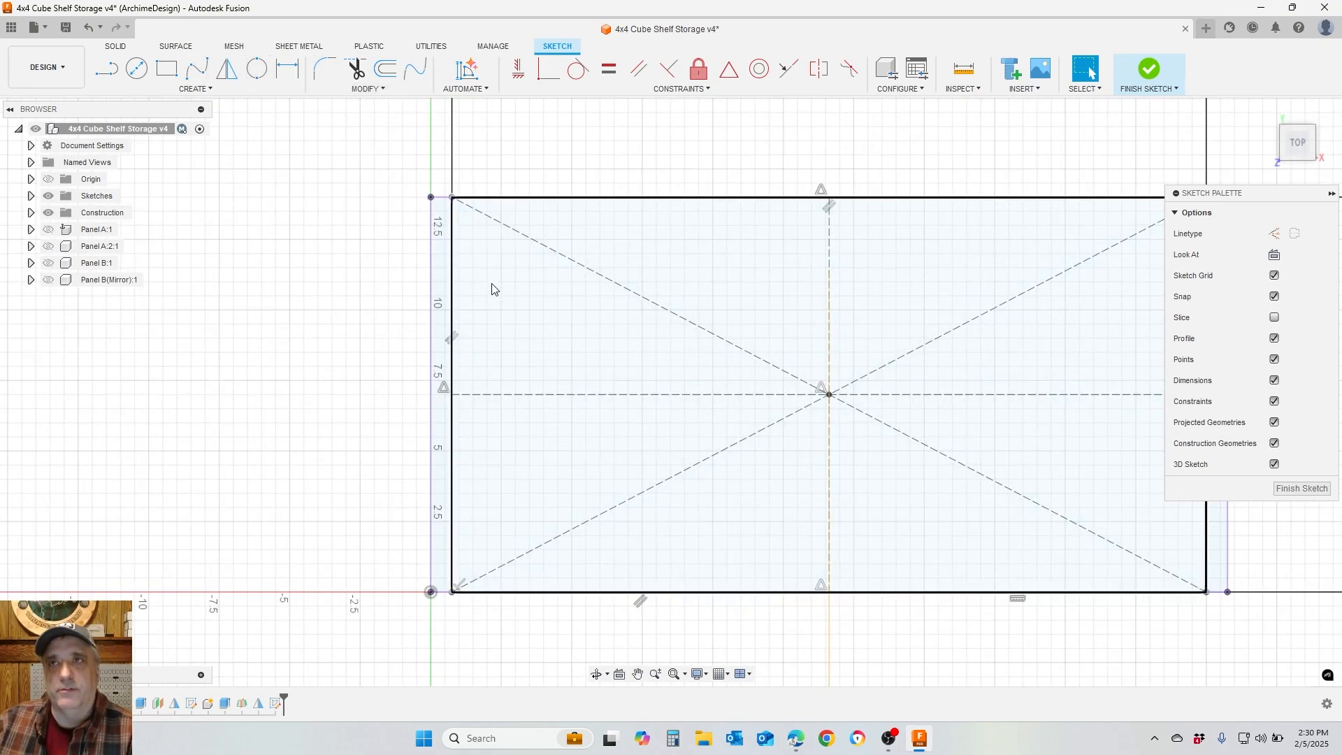
pyautogui.click(167, 67)
pyautogui.scroll(3, 450, 337)
pyautogui.scroll(-3, 450, 338)
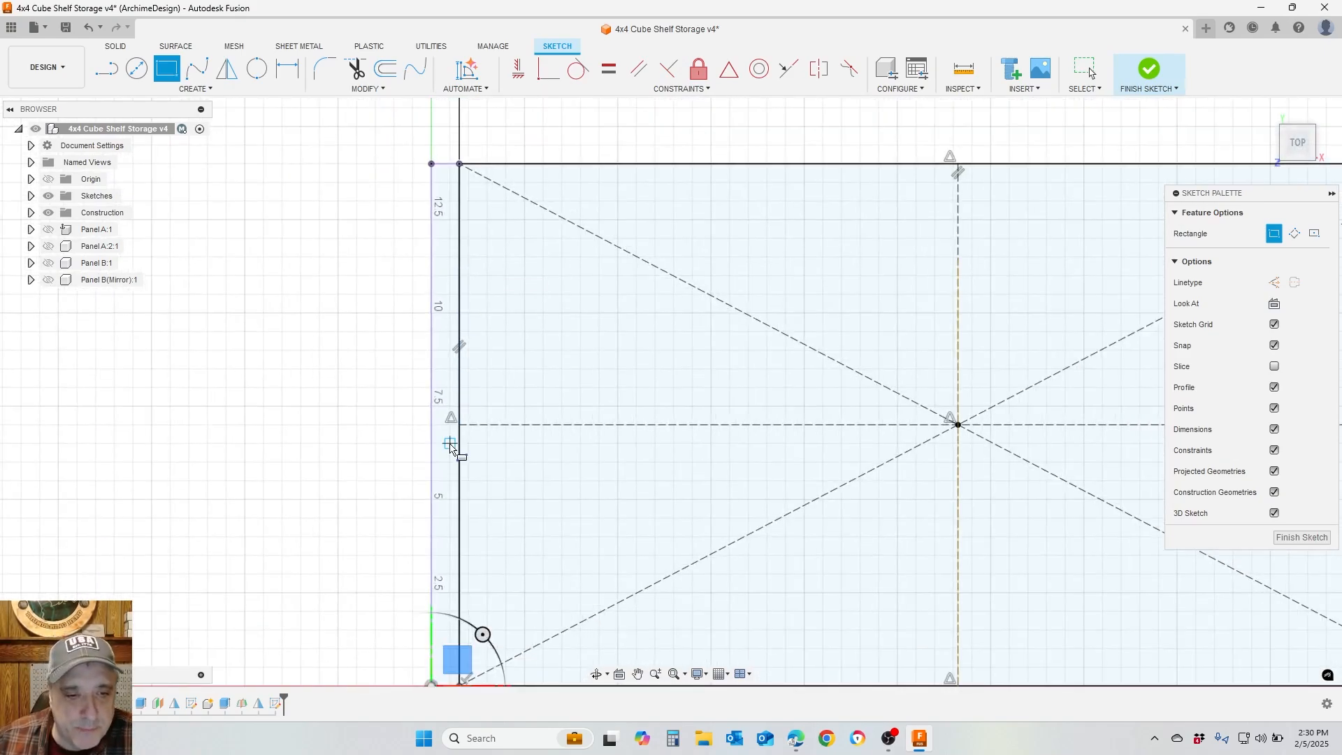
pyautogui.click(458, 424)
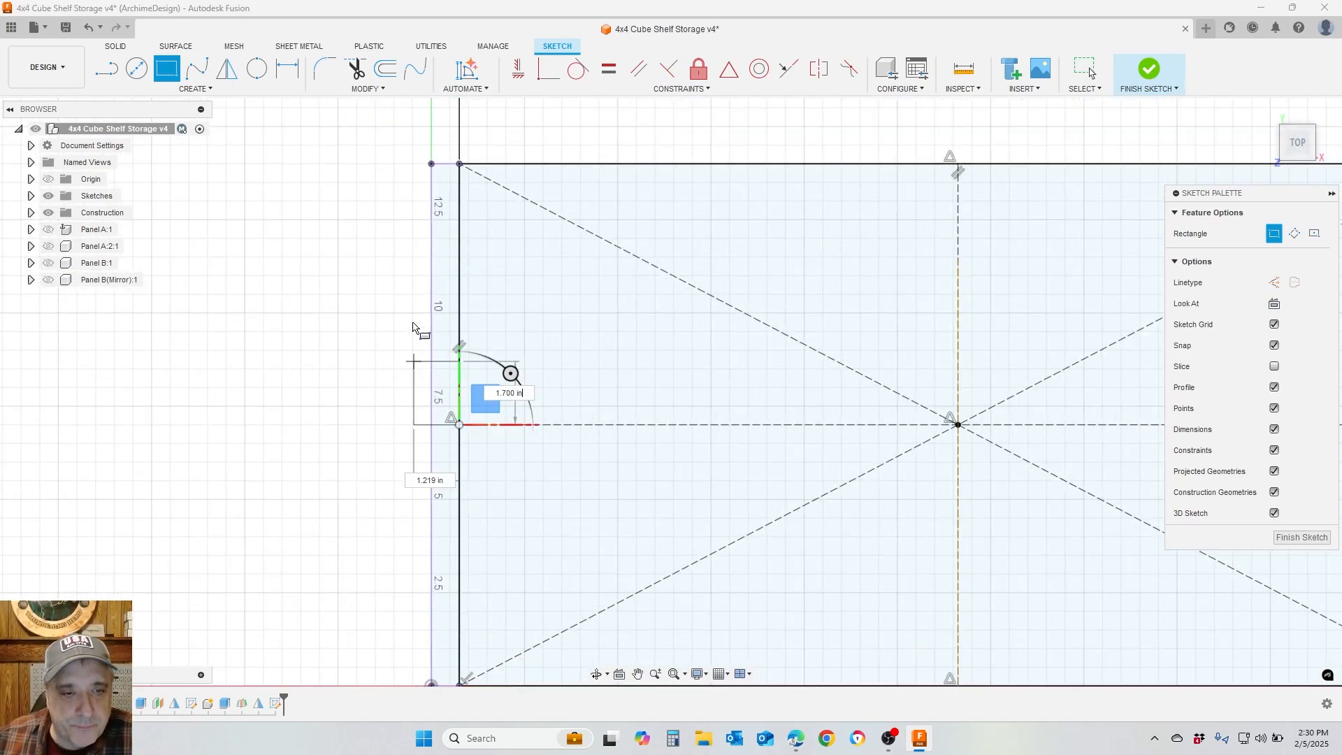
pyautogui.click(440, 289)
# Dimension the tab rectangle's height with the expression Width/4-Tol
pyautogui.click(287, 68)
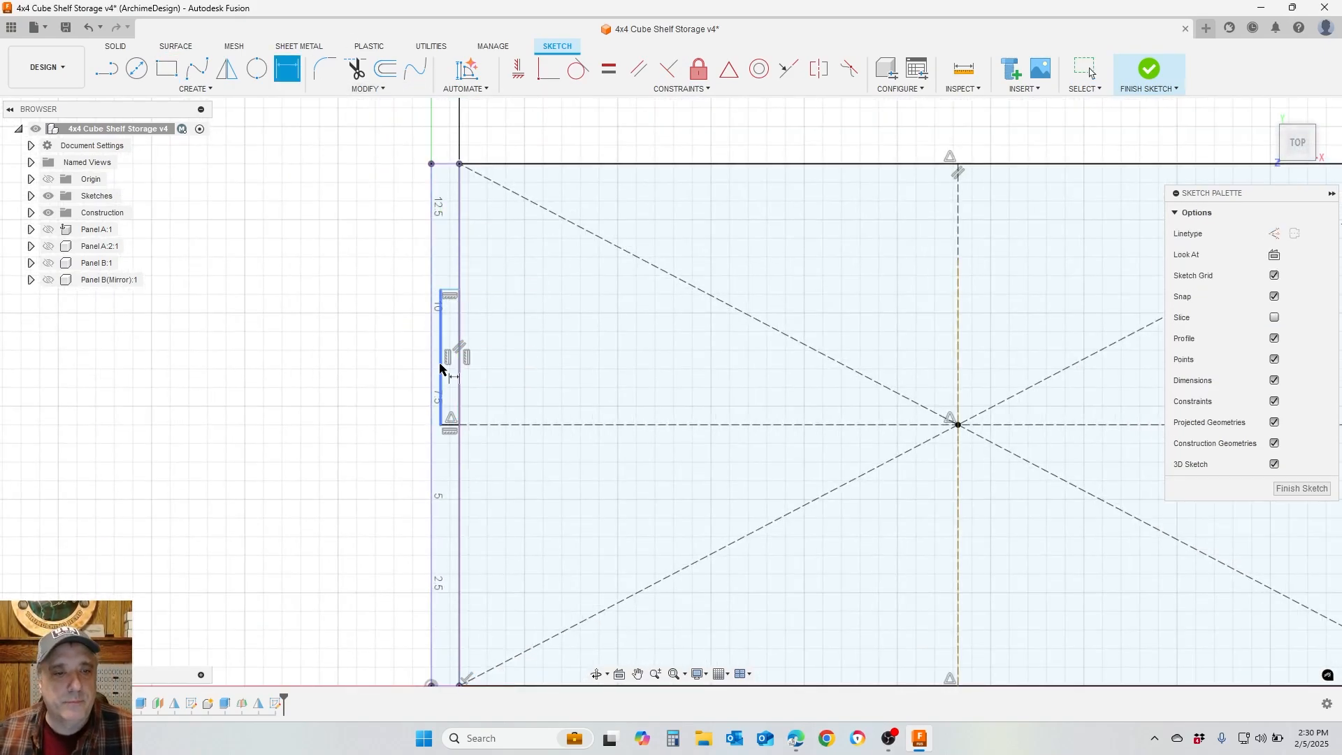
pyautogui.click(441, 356)
pyautogui.click(389, 360)
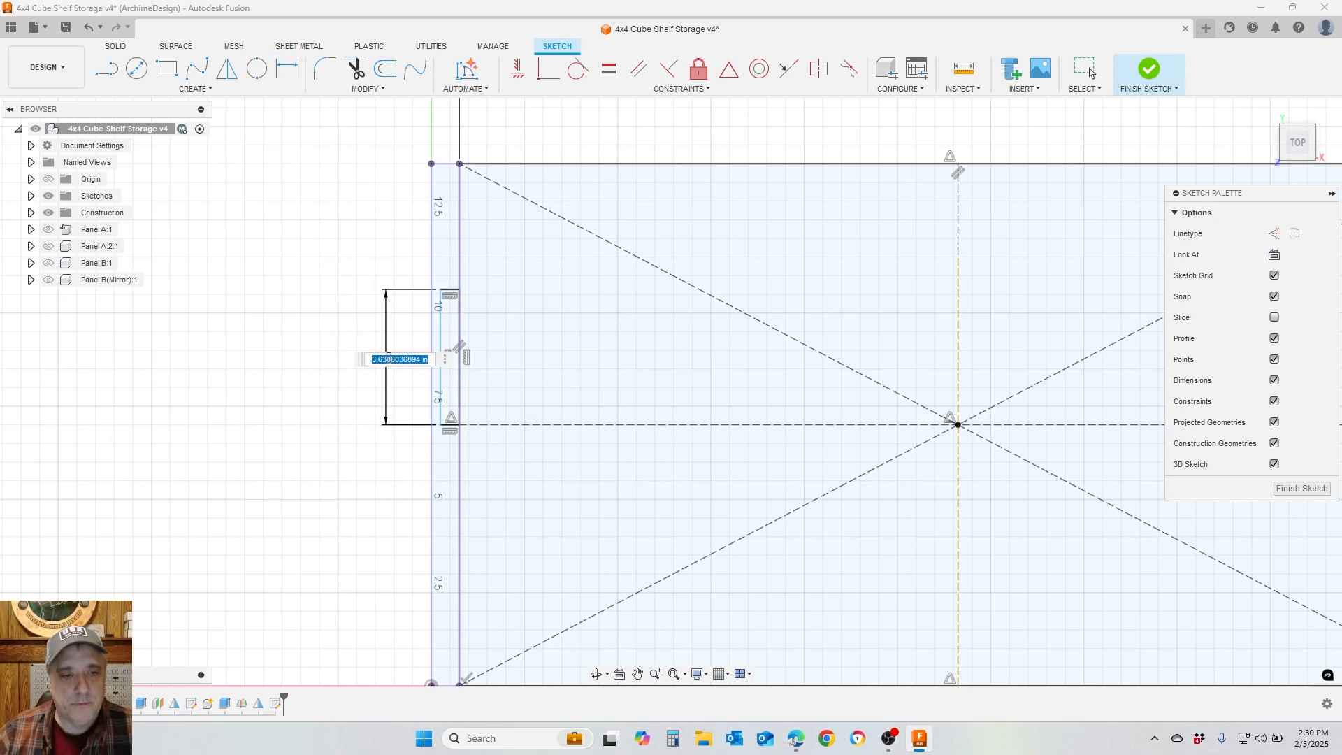
pyautogui.write('Width')
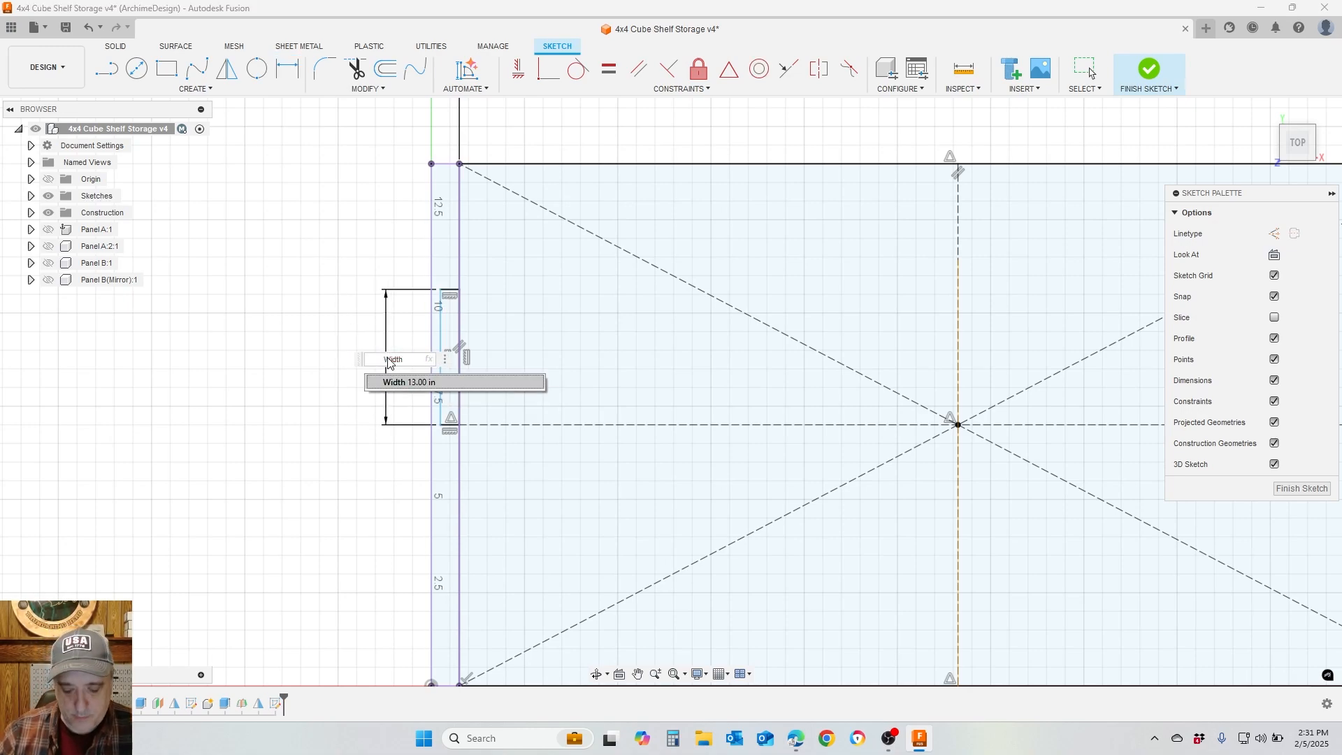
pyautogui.write('/4-Tol')
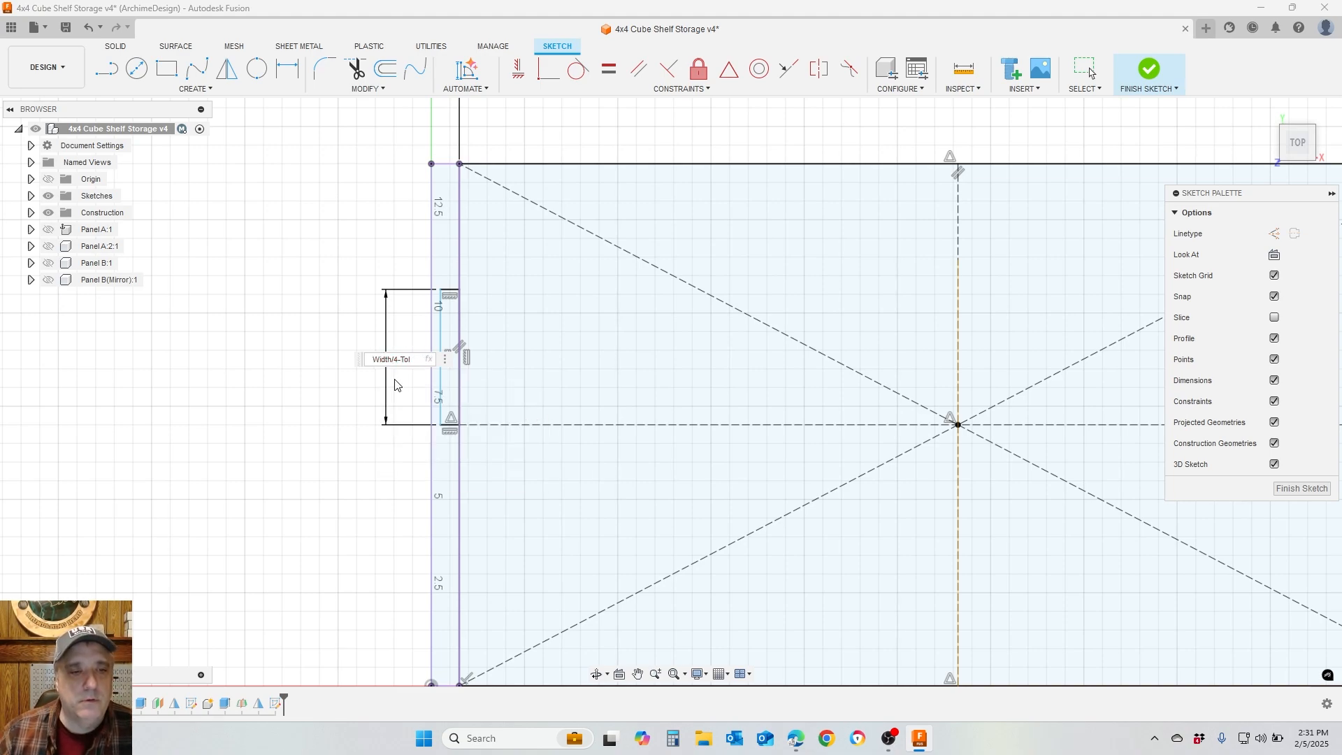
pyautogui.press('Return')
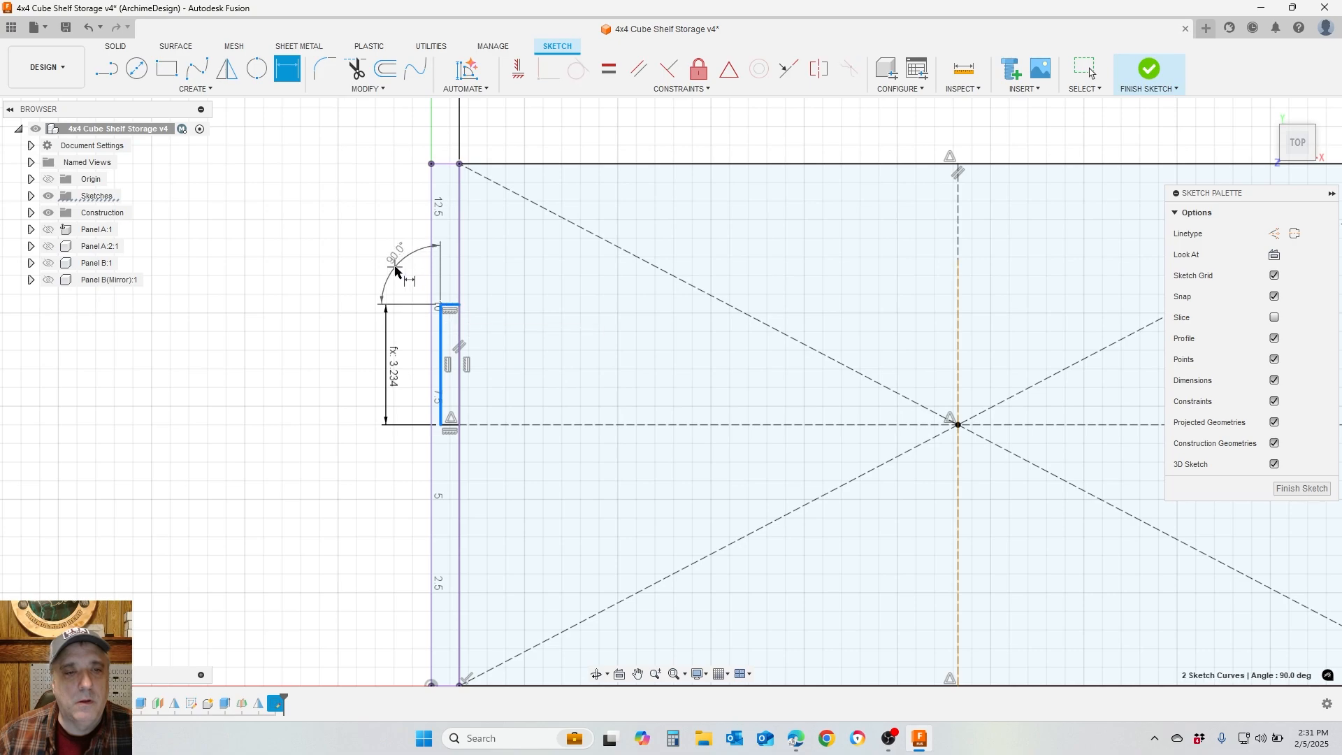
# Dimension the tab rectangle's width with the BoardThickness parameter
pyautogui.click(293, 69)
pyautogui.click(292, 69)
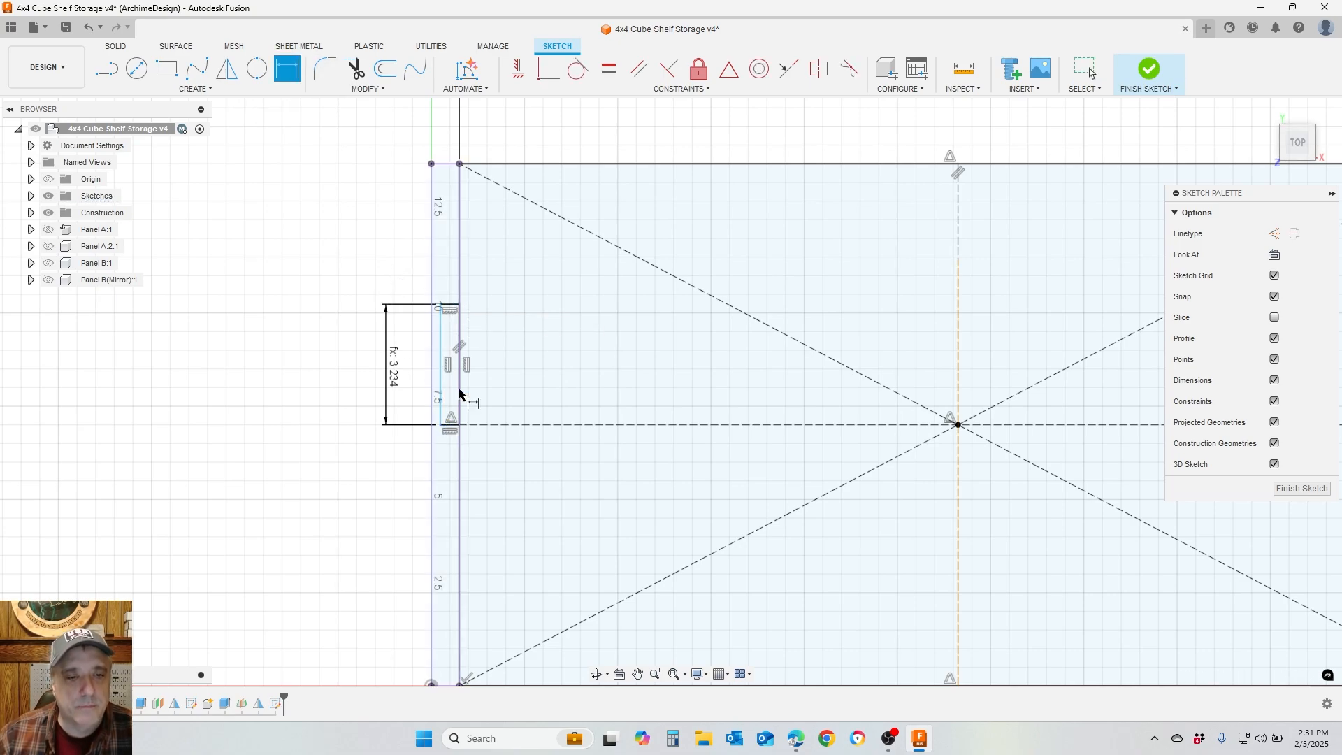
pyautogui.click(450, 304)
pyautogui.click(374, 230)
pyautogui.write('BoardThickness')
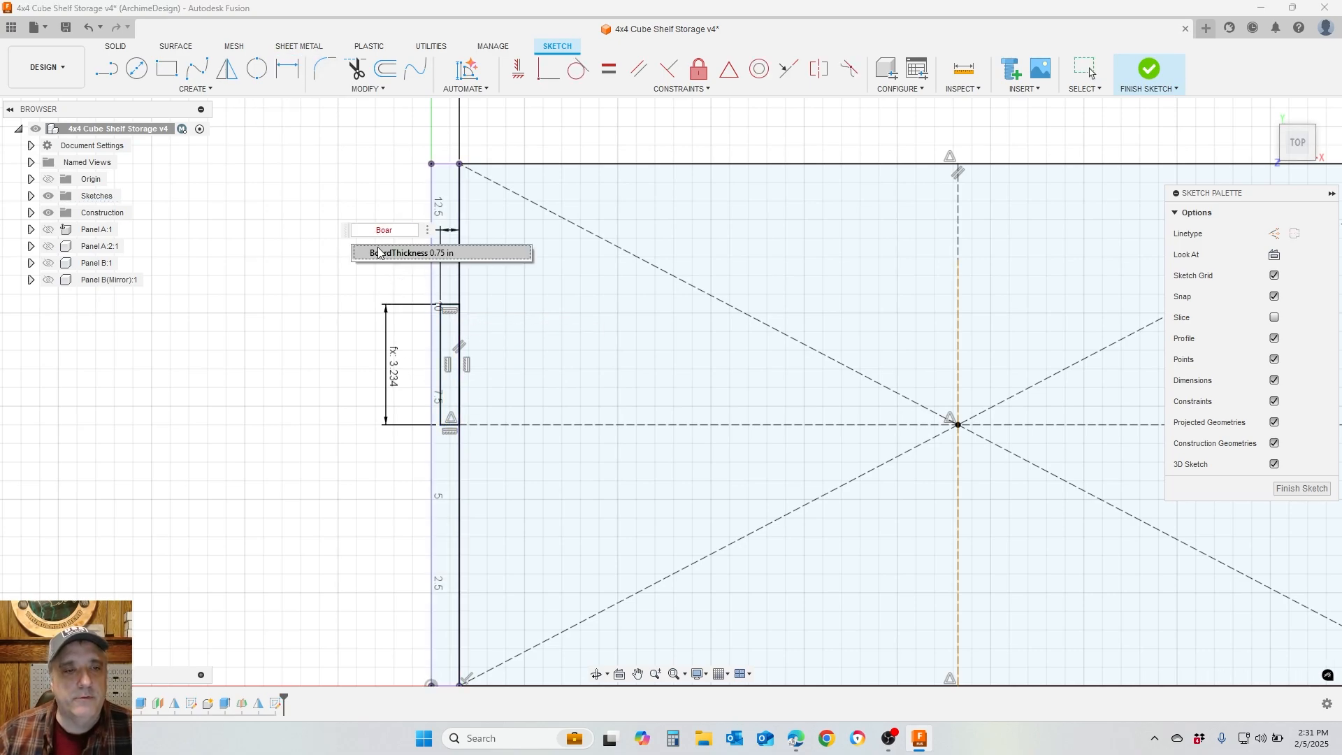
pyautogui.click(379, 250)
pyautogui.press('Return')
# Draw a two-point circle about 0.19 in in diameter along the divider's left edge, starting upward from the tab's upper inner corner
pyautogui.press('c')
pyautogui.scroll(6, 516, 312)
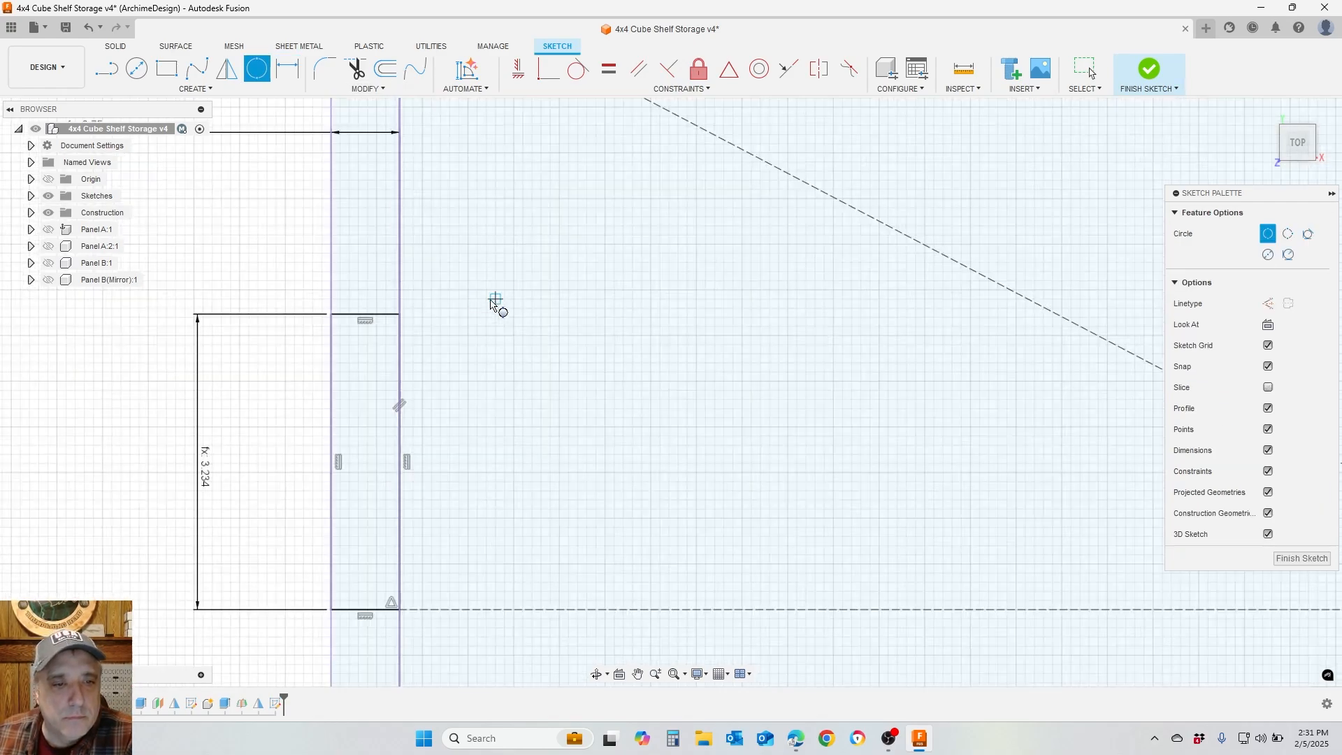
pyautogui.click(383, 309)
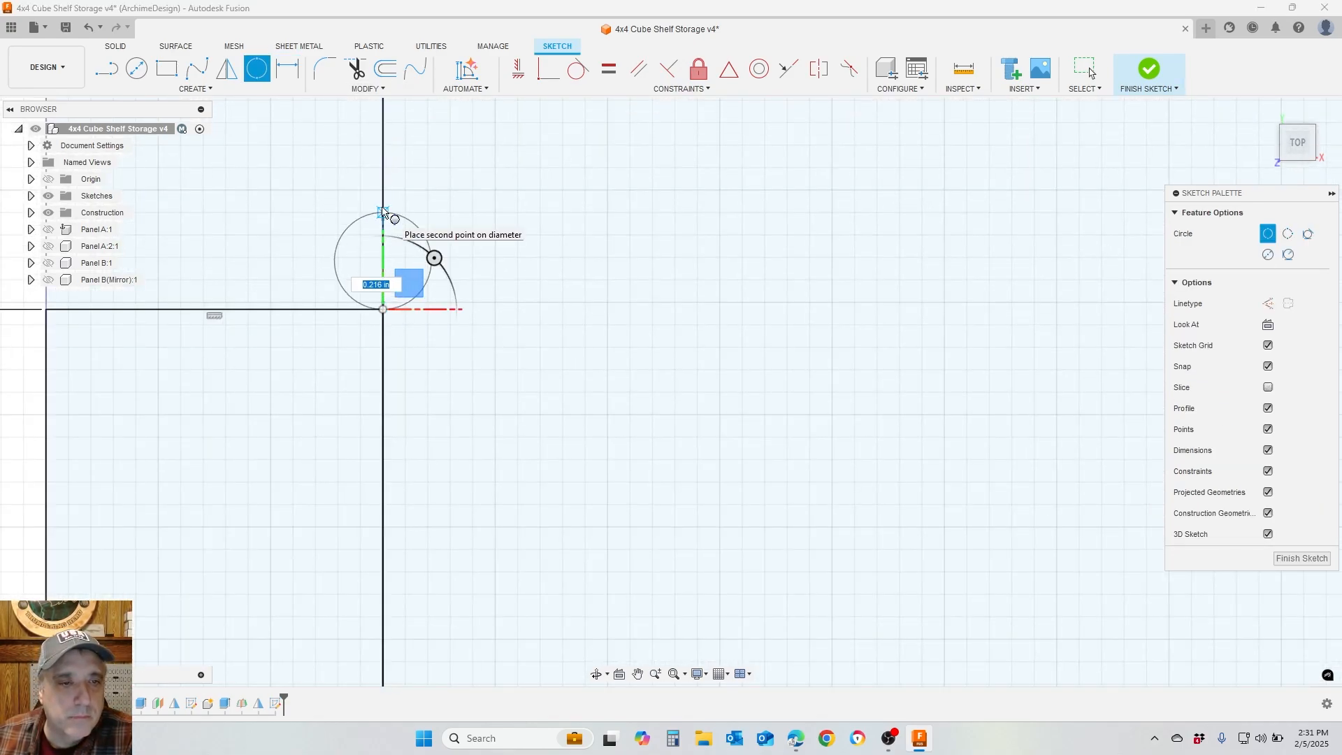
pyautogui.click(383, 223)
pyautogui.press('Escape')
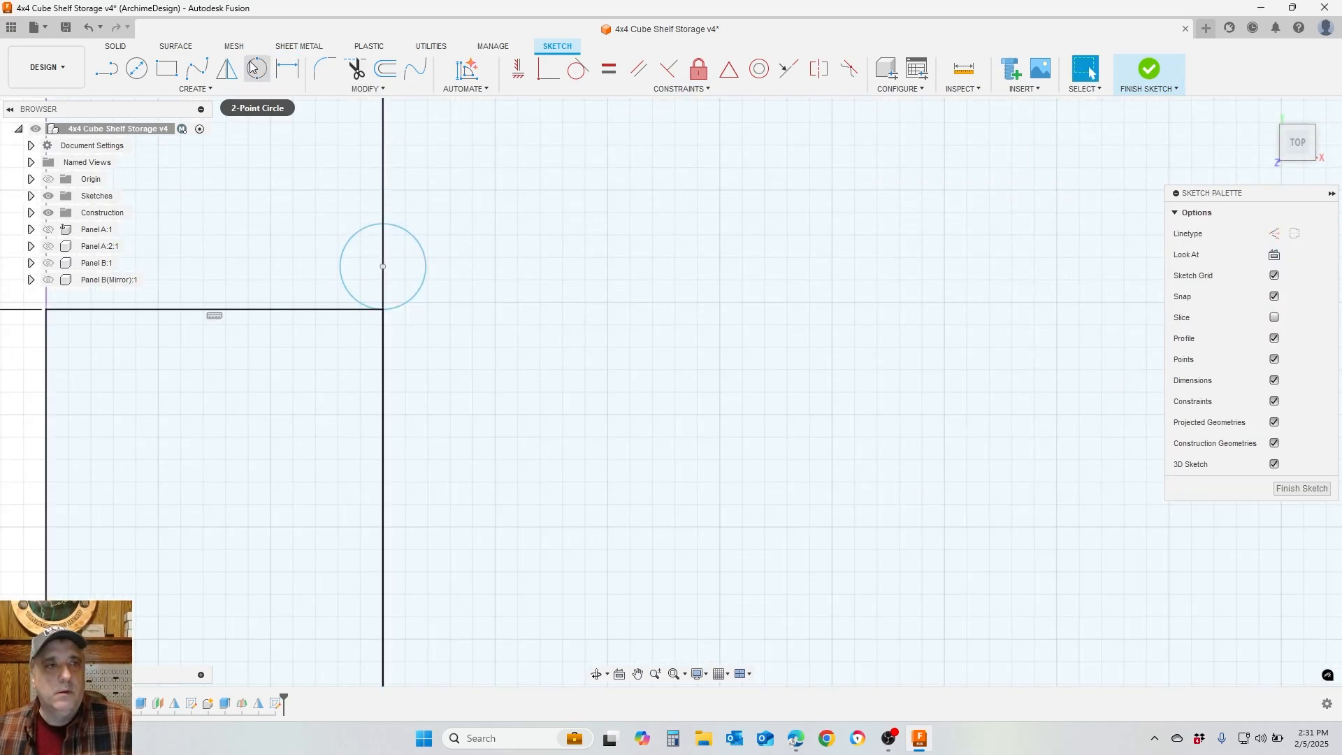
# Dimension the corner circle's diameter with the existing parameter that equals 0.375 in
pyautogui.click(288, 68)
pyautogui.click(418, 250)
pyautogui.click(516, 211)
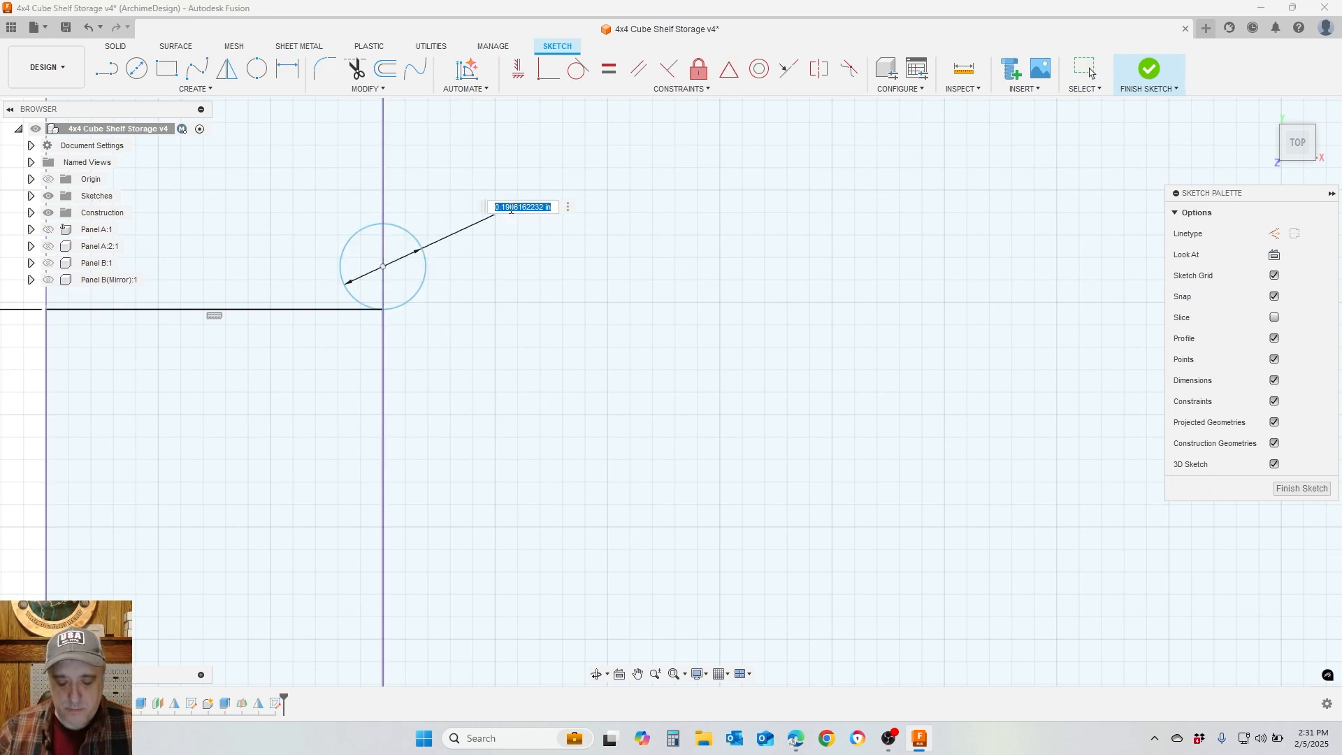
pyautogui.write('R')
pyautogui.click(521, 233)
pyautogui.press('Return')
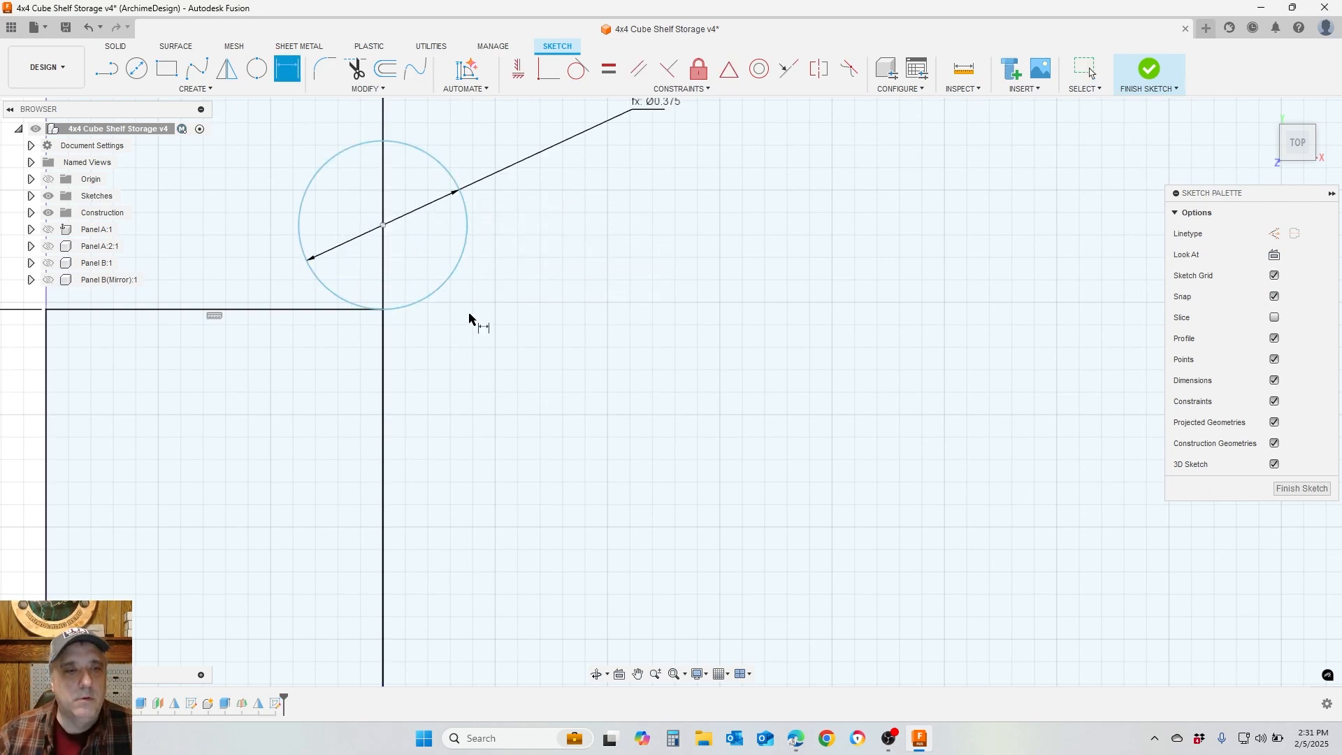
# Apply a Tangent constraint between the corner circle and the tab rectangle's upper edge
pyautogui.click(256, 68)
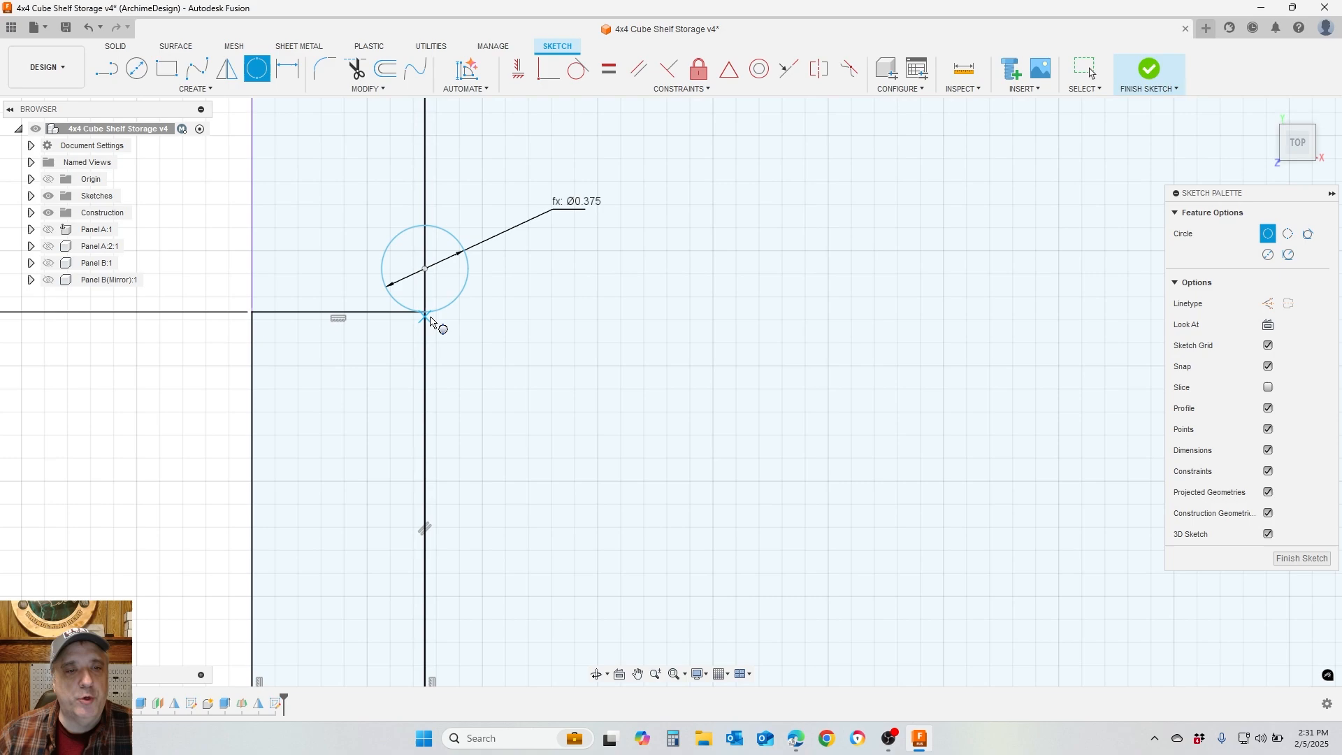
pyautogui.press('Escape')
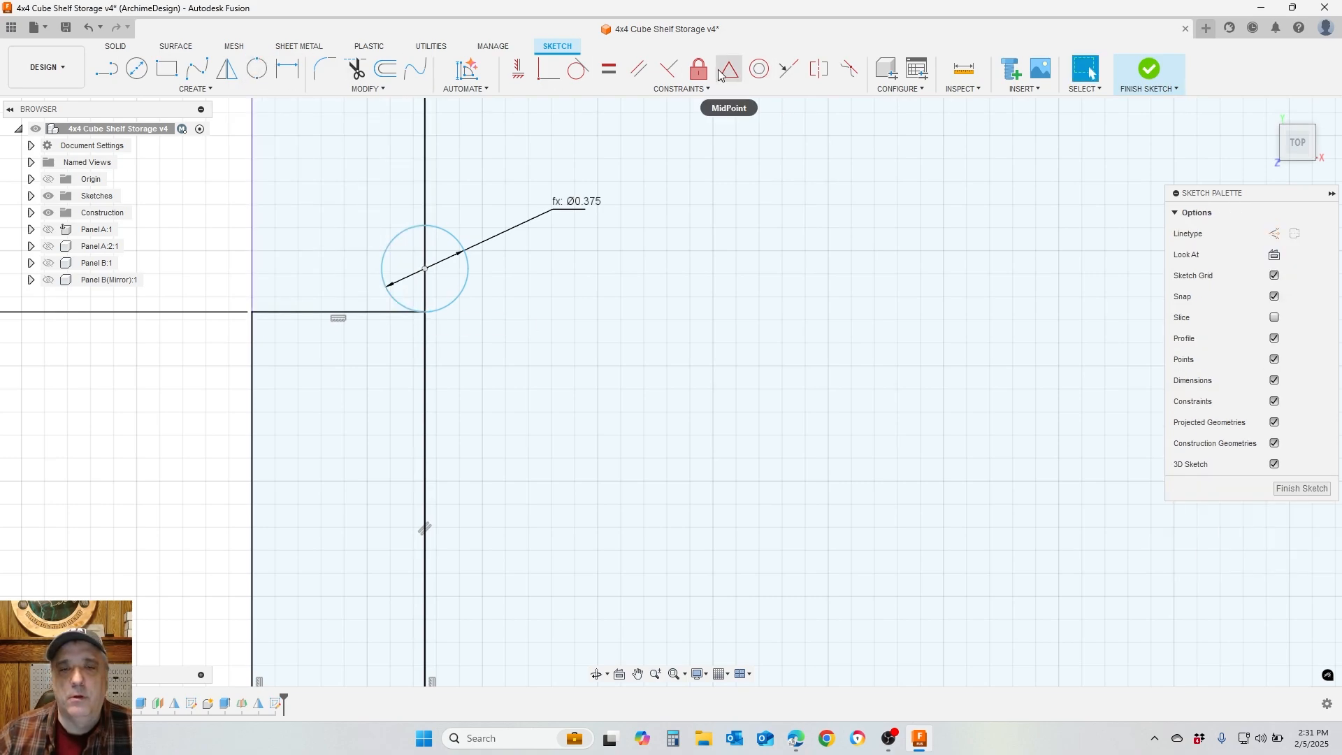
pyautogui.click(579, 70)
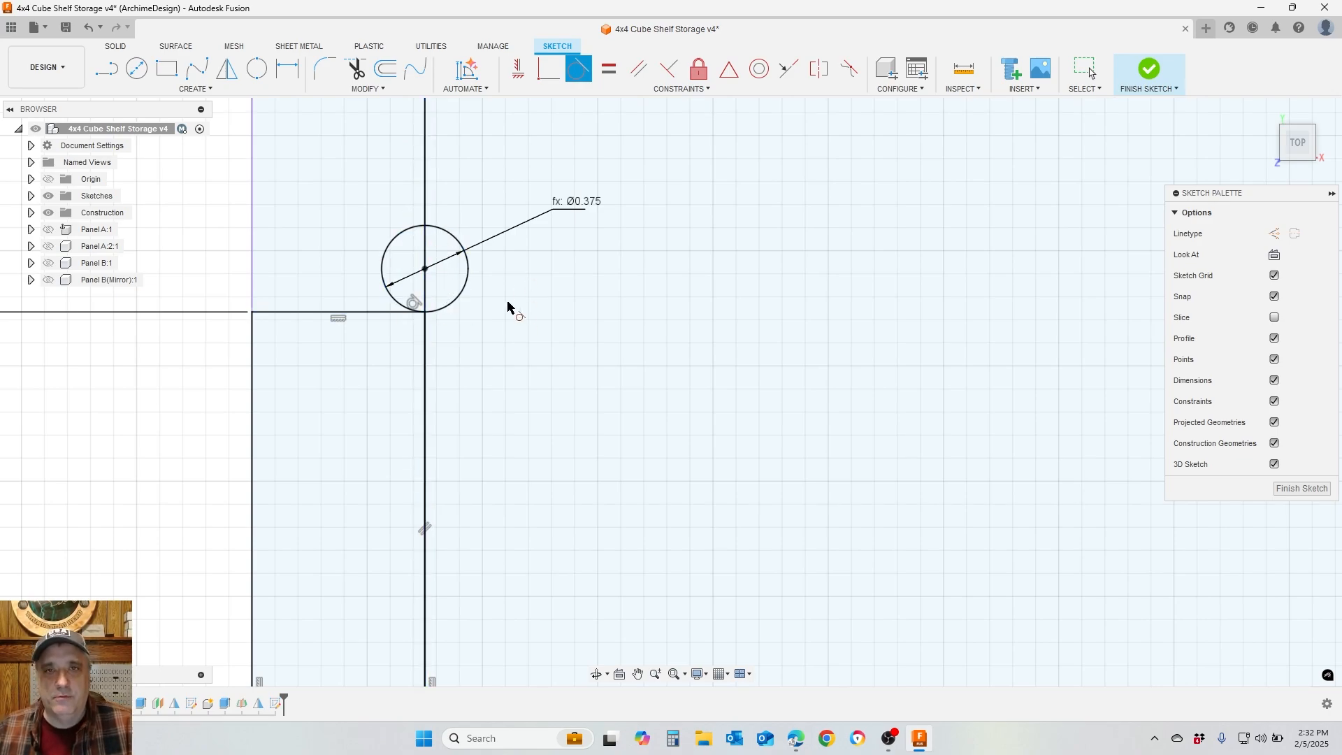
# Mirror the corner relief circle and the tab's upper and outer edges about the divider's horizontal construction centerline
pyautogui.scroll(-5, 505, 252)
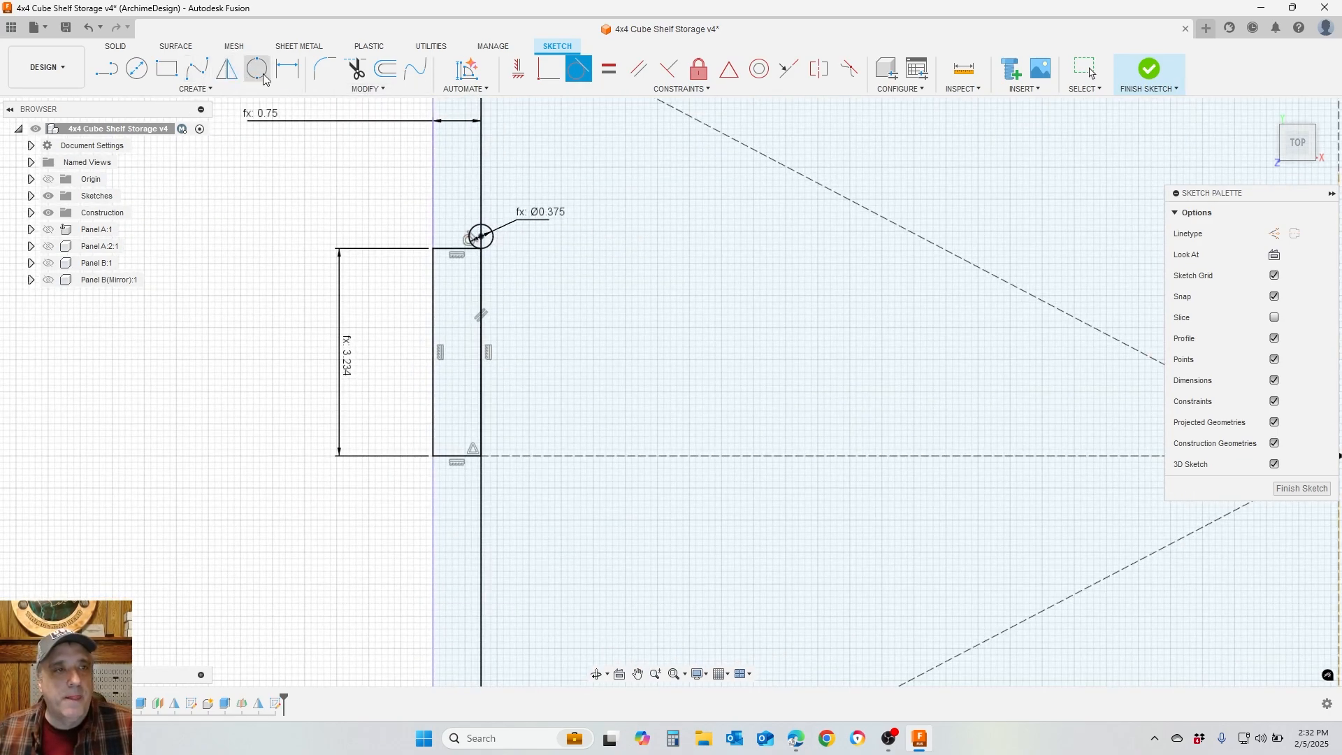
pyautogui.click(227, 69)
pyautogui.click(492, 237)
pyautogui.click(456, 248)
pyautogui.click(435, 270)
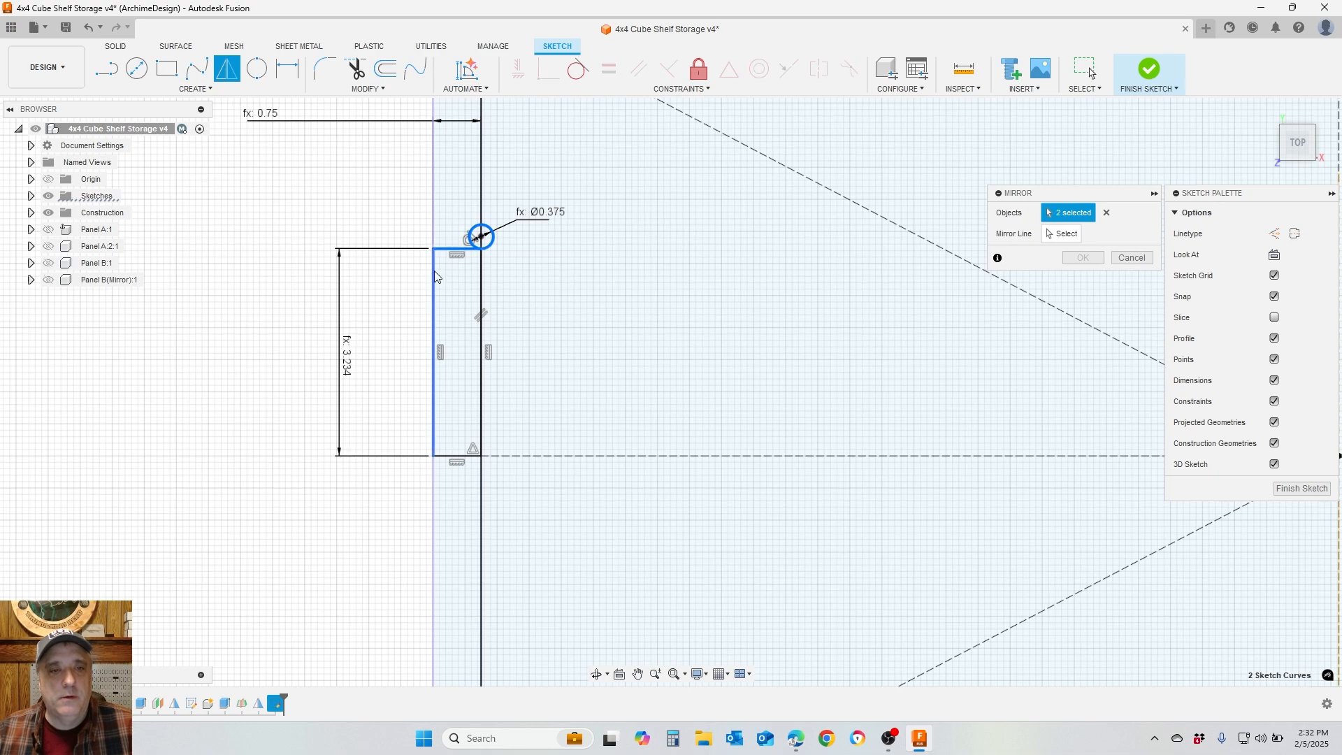
pyautogui.click(601, 455)
pyautogui.click(1083, 258)
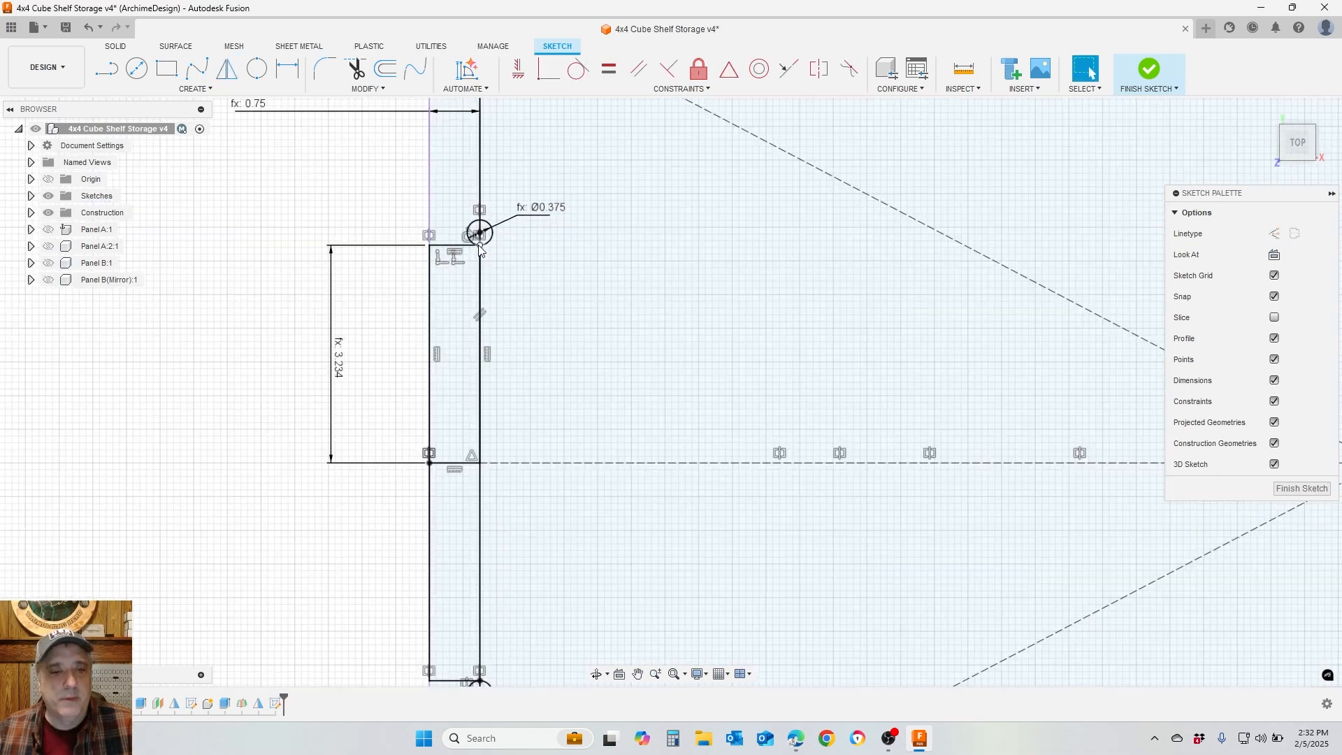
# Mirror the complete left tab outline and both corner relief circles about the divider's vertical construction centerline
pyautogui.scroll(-3, 479, 249)
pyautogui.click(227, 68)
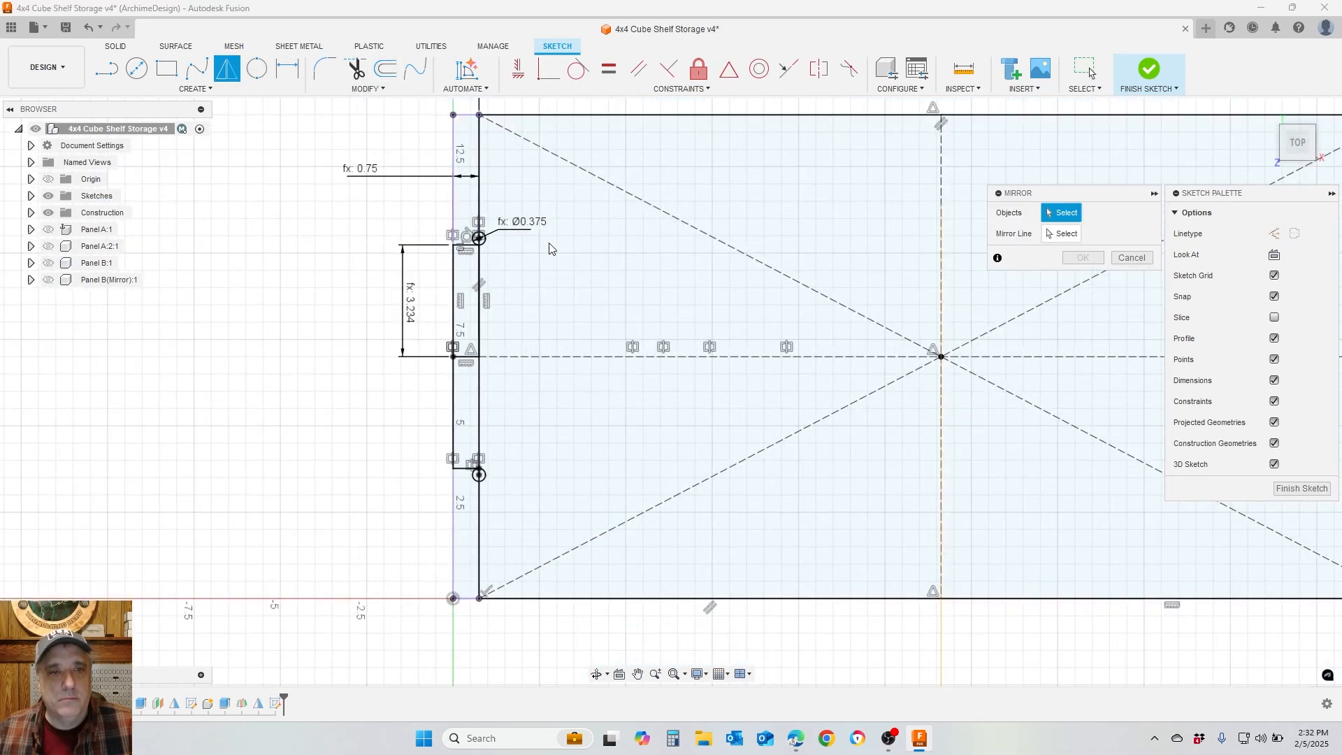
pyautogui.scroll(2, 550, 249)
pyautogui.click(480, 237)
pyautogui.click(454, 301)
pyautogui.click(453, 403)
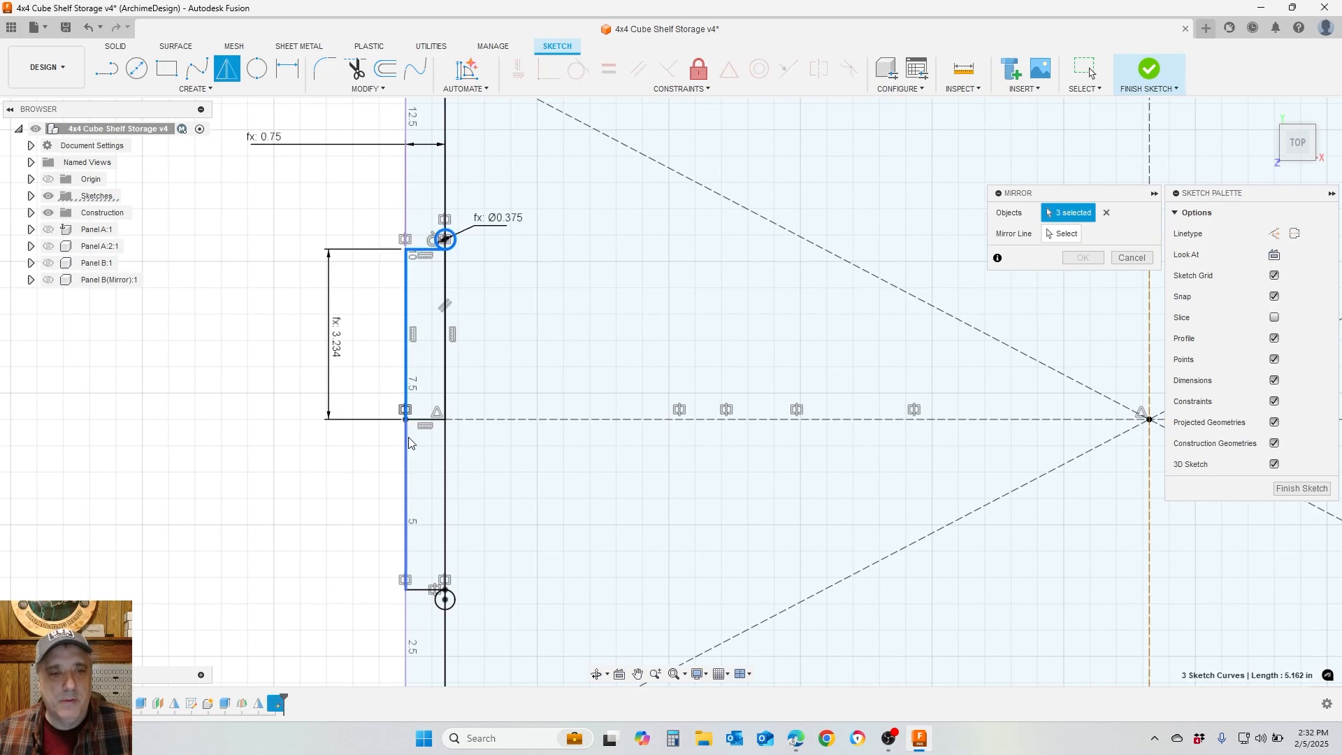
pyautogui.click(407, 442)
pyautogui.click(434, 604)
pyautogui.scroll(-2, 538, 517)
pyautogui.click(1062, 234)
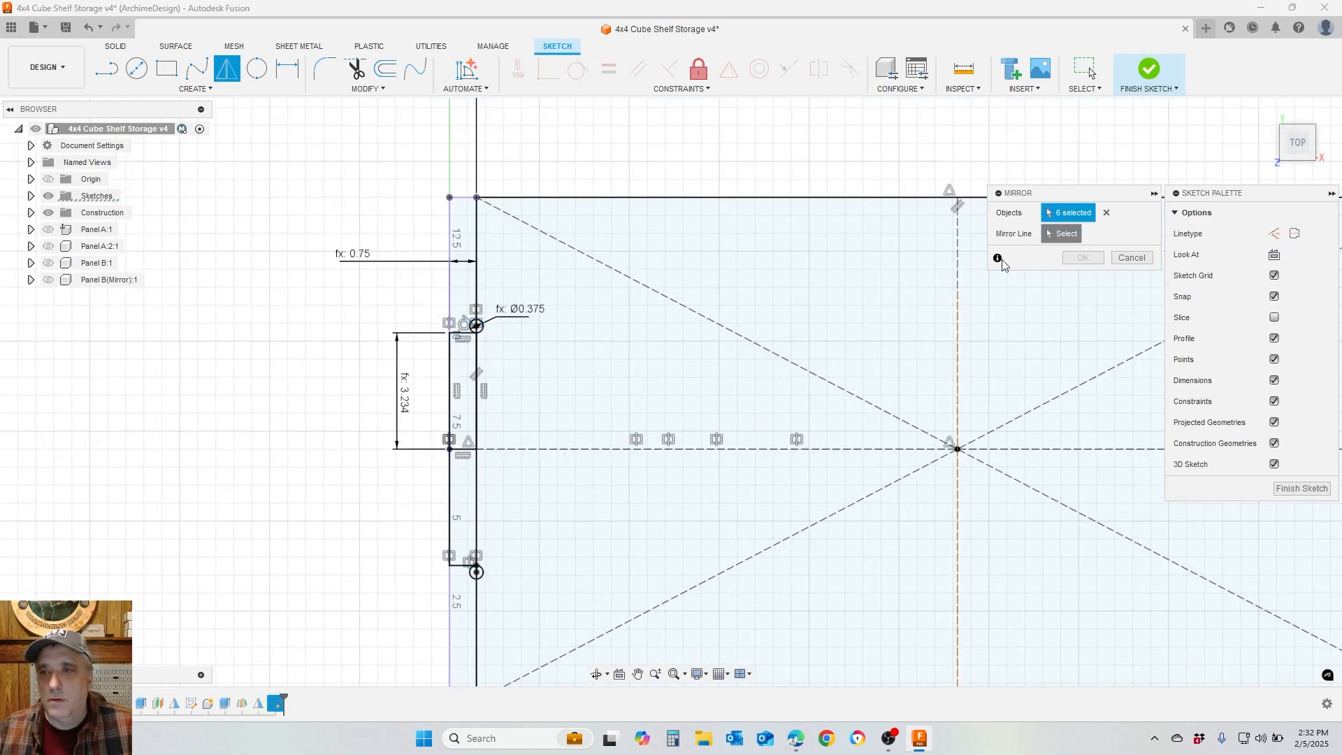
pyautogui.click(957, 315)
pyautogui.click(1083, 257)
# Extrude the divider face and both side tabs, excluding the relief circles, as a new component, symmetric with a whole-length distance of BoardThickness
pyautogui.press('e')
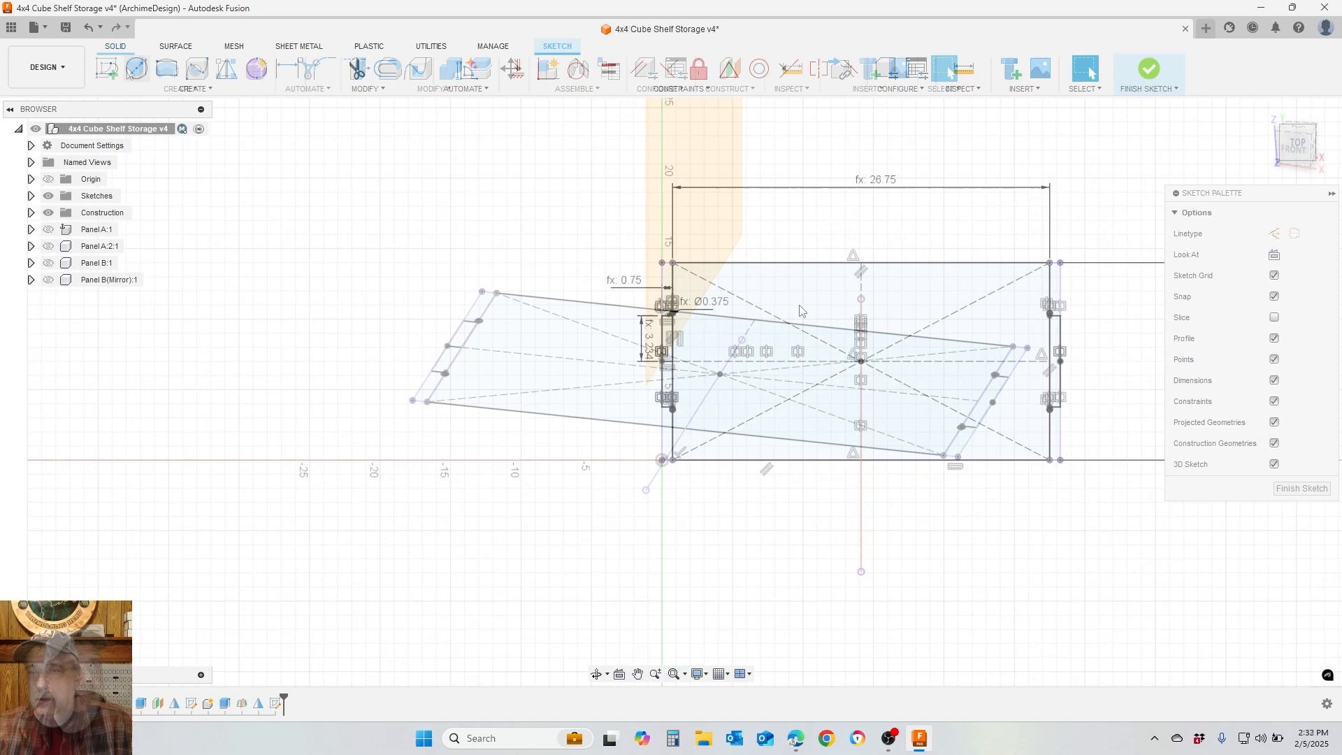
pyautogui.click(836, 328)
pyautogui.click(996, 392)
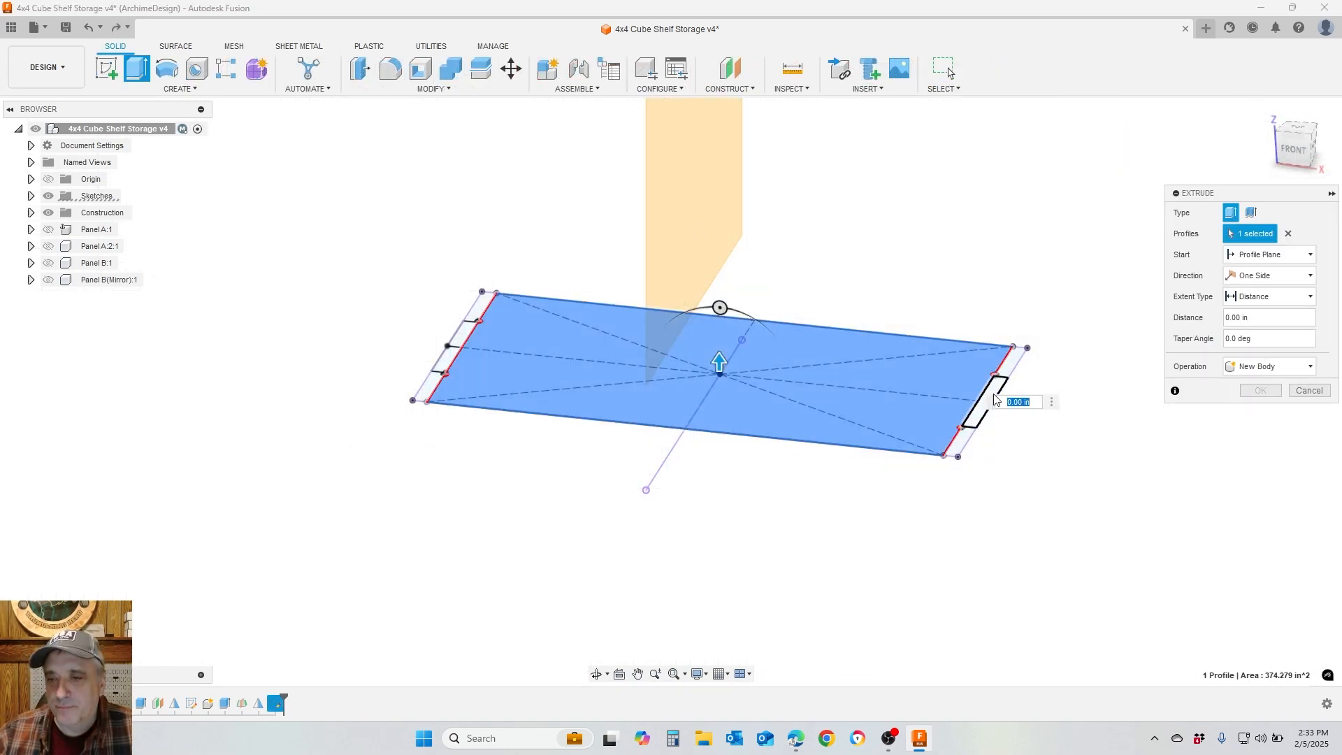
pyautogui.click(453, 346)
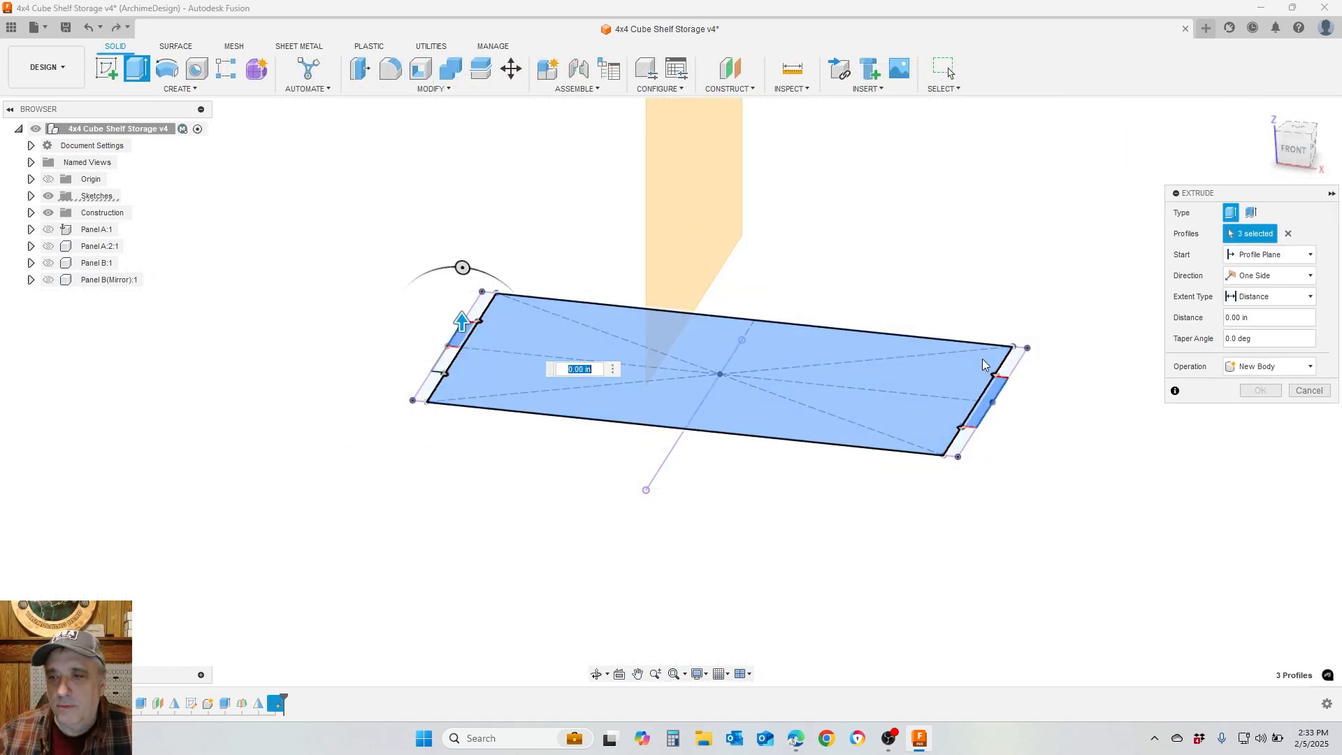
pyautogui.click(447, 360)
pyautogui.click(1269, 366)
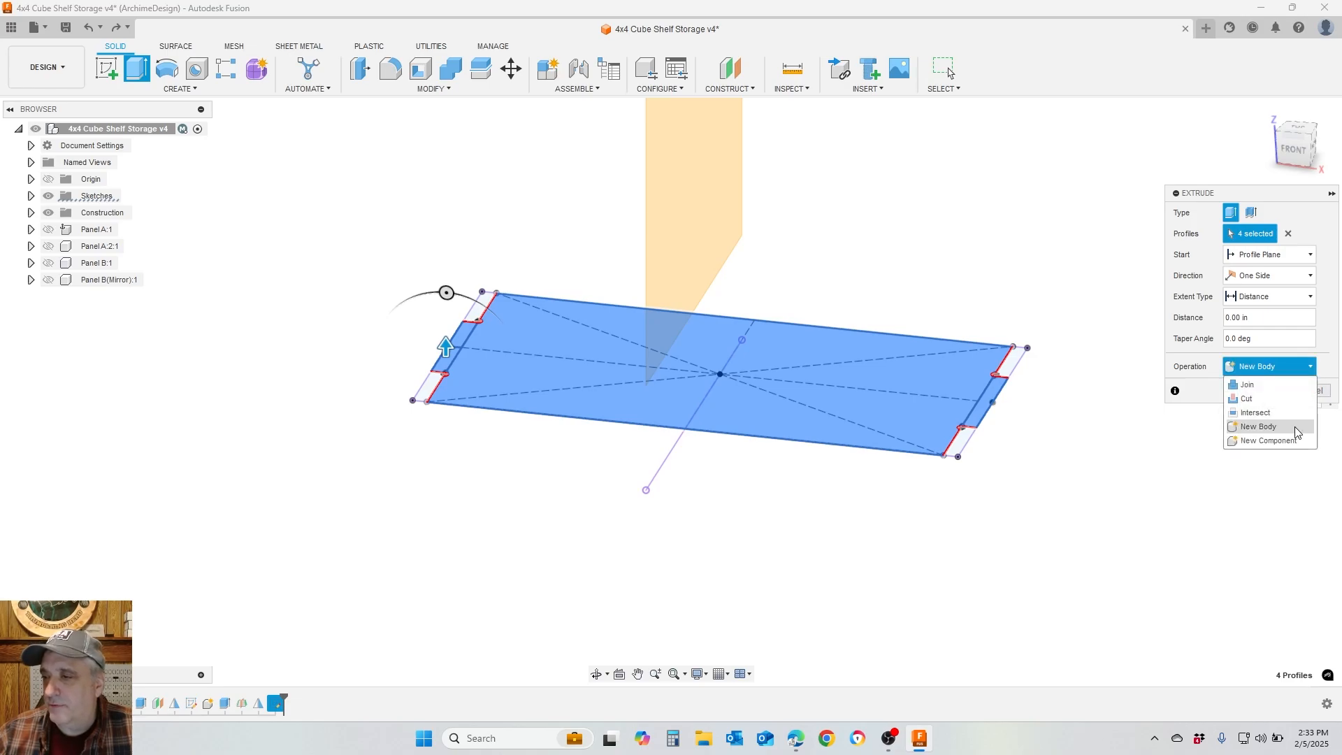
pyautogui.click(1272, 440)
pyautogui.click(1269, 297)
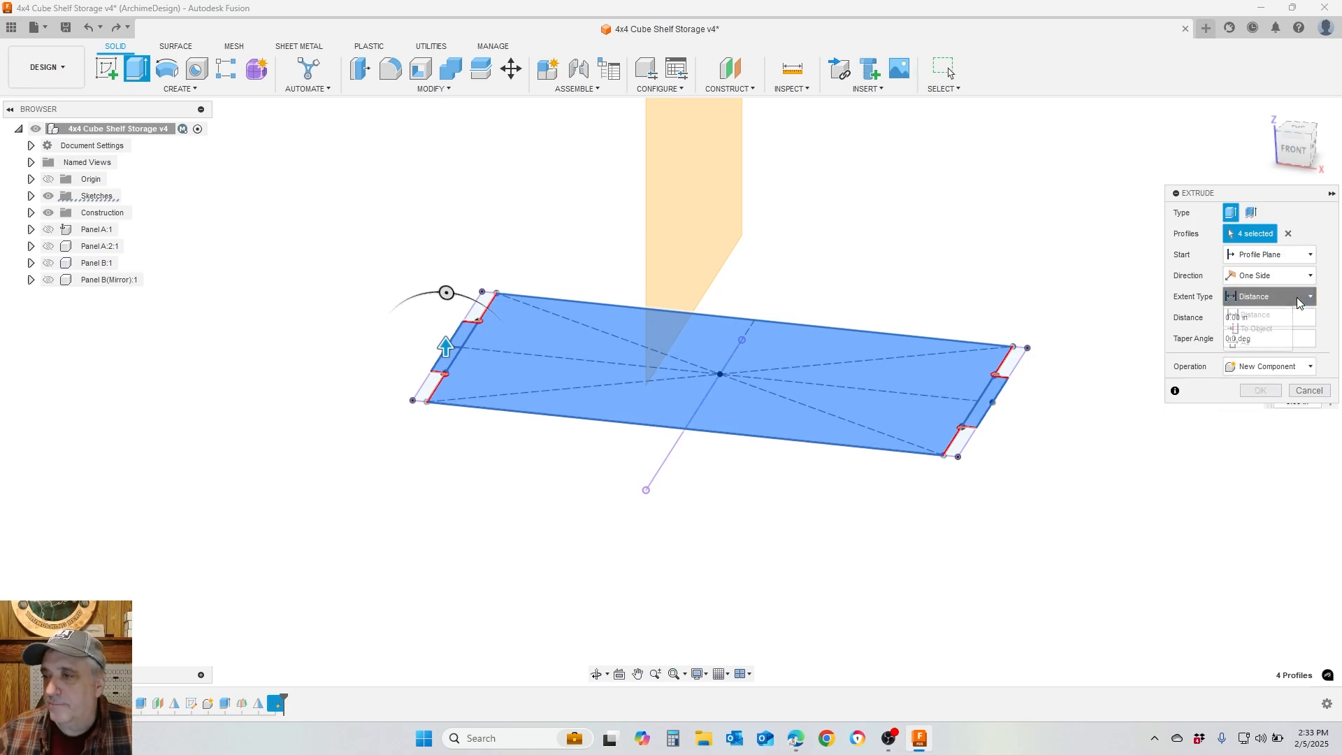
pyautogui.click(1269, 275)
pyautogui.click(1260, 323)
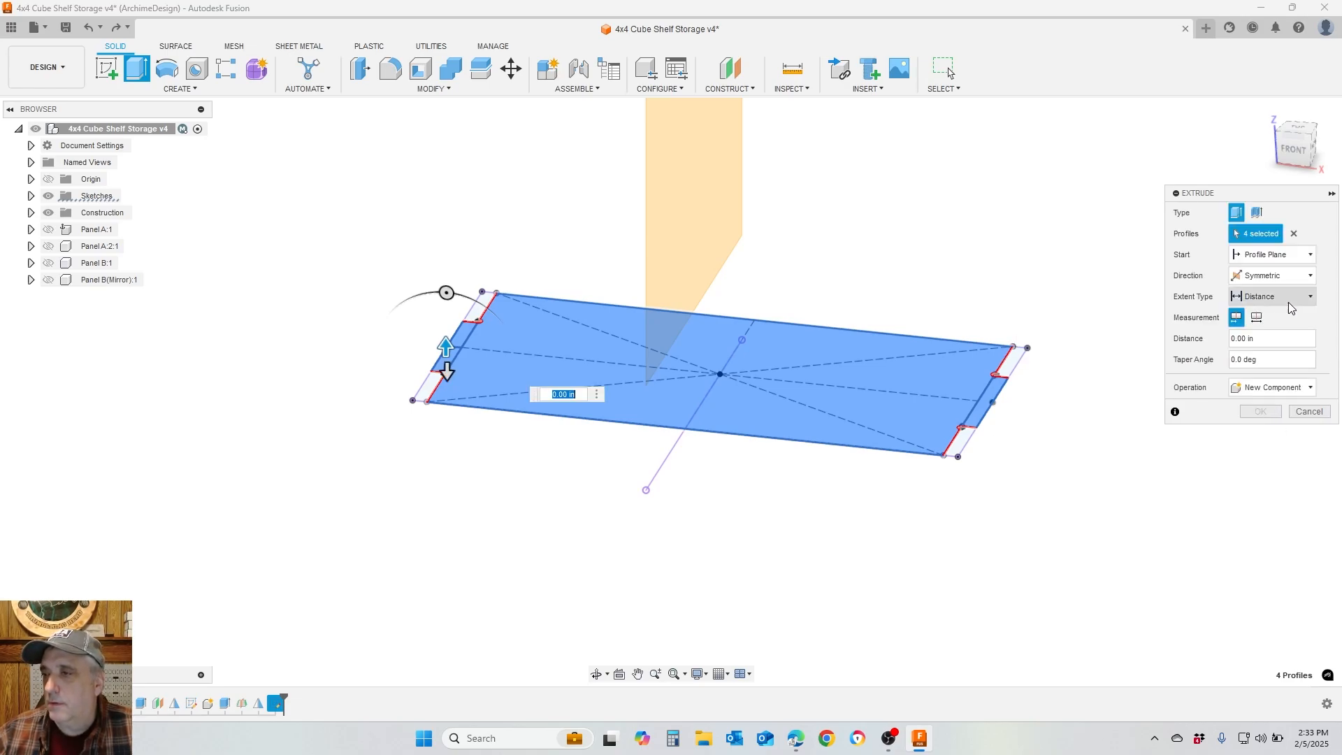
pyautogui.click(1257, 318)
pyautogui.click(1264, 338)
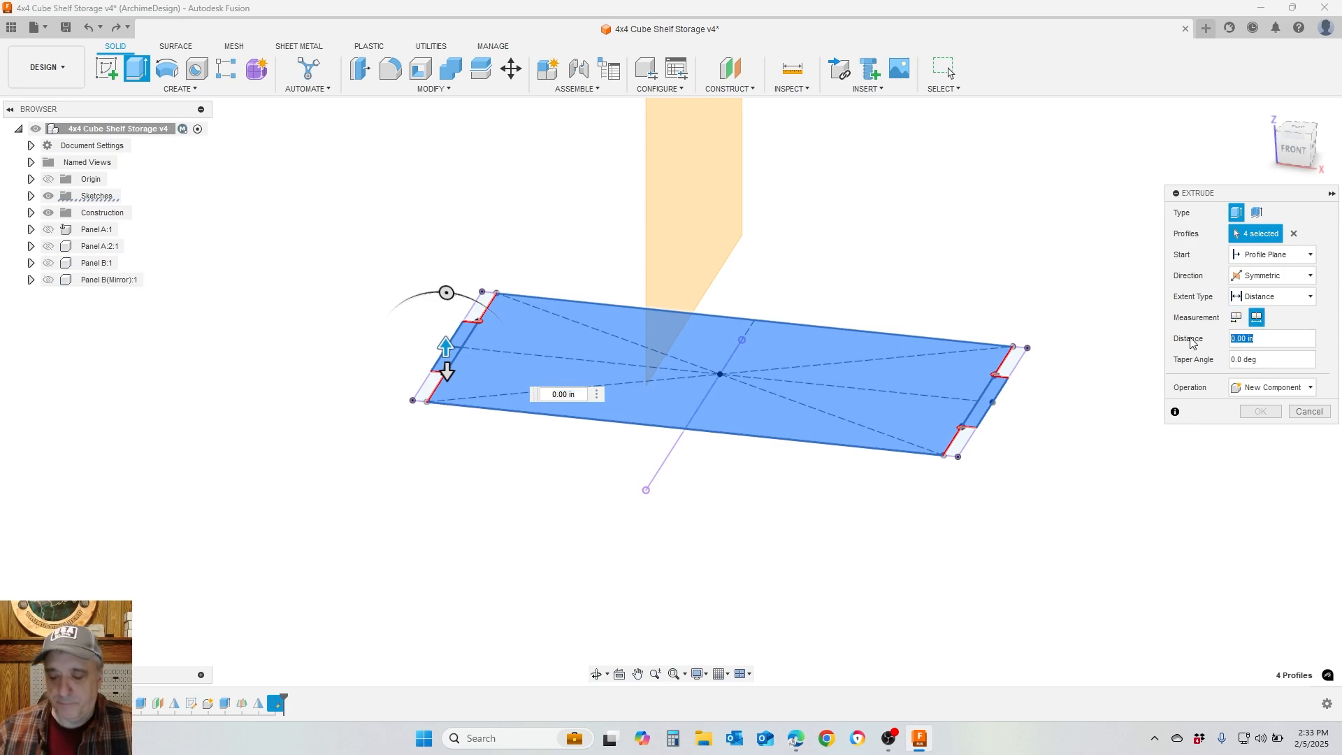
pyautogui.write('BoardThickness')
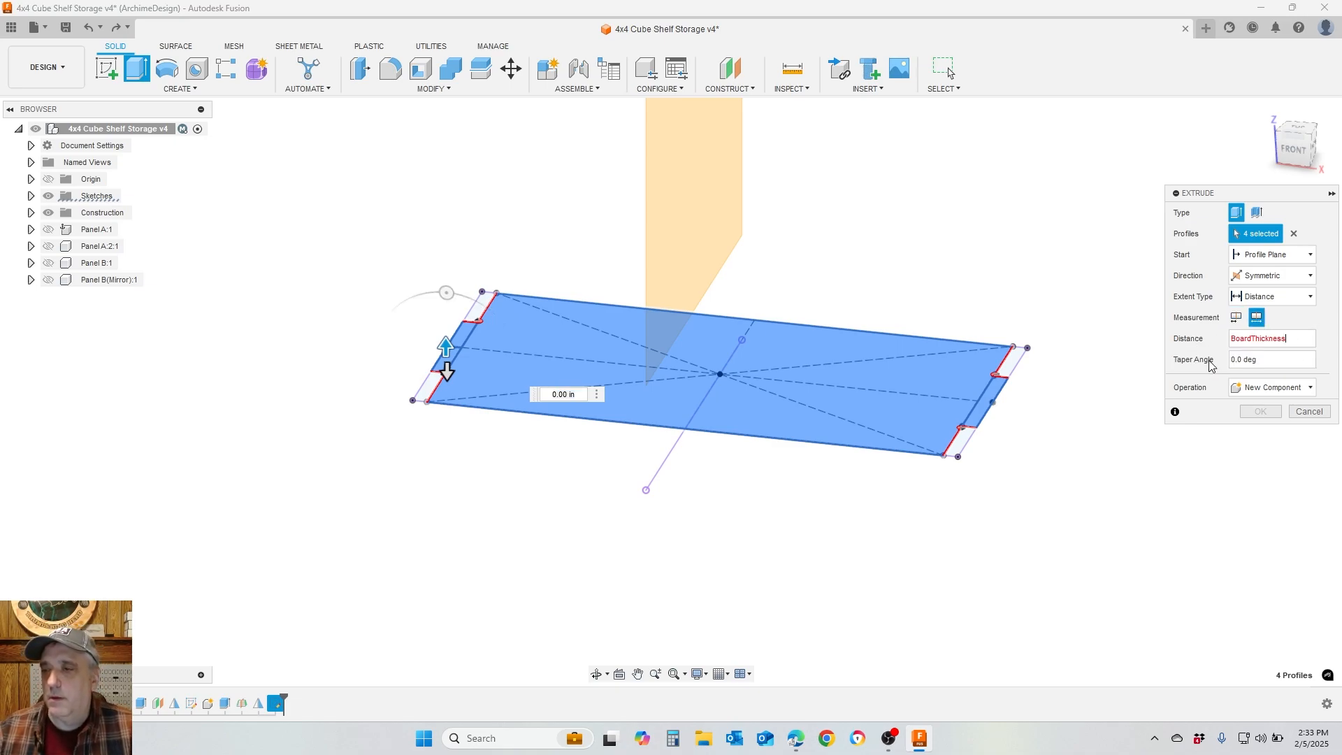
pyautogui.click(1220, 360)
pyautogui.click(1261, 411)
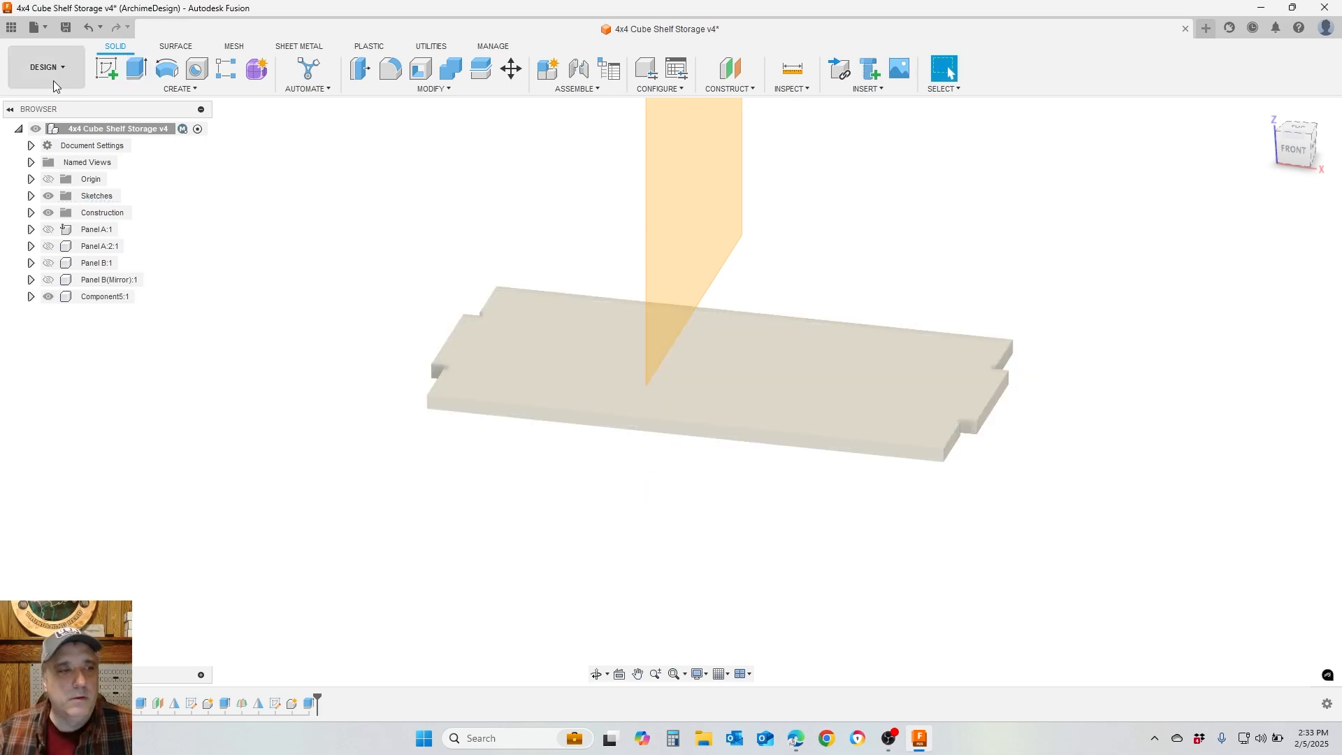
# Rename the new divider component as Panel C
pyautogui.click(106, 297)
pyautogui.doubleClick(106, 298)
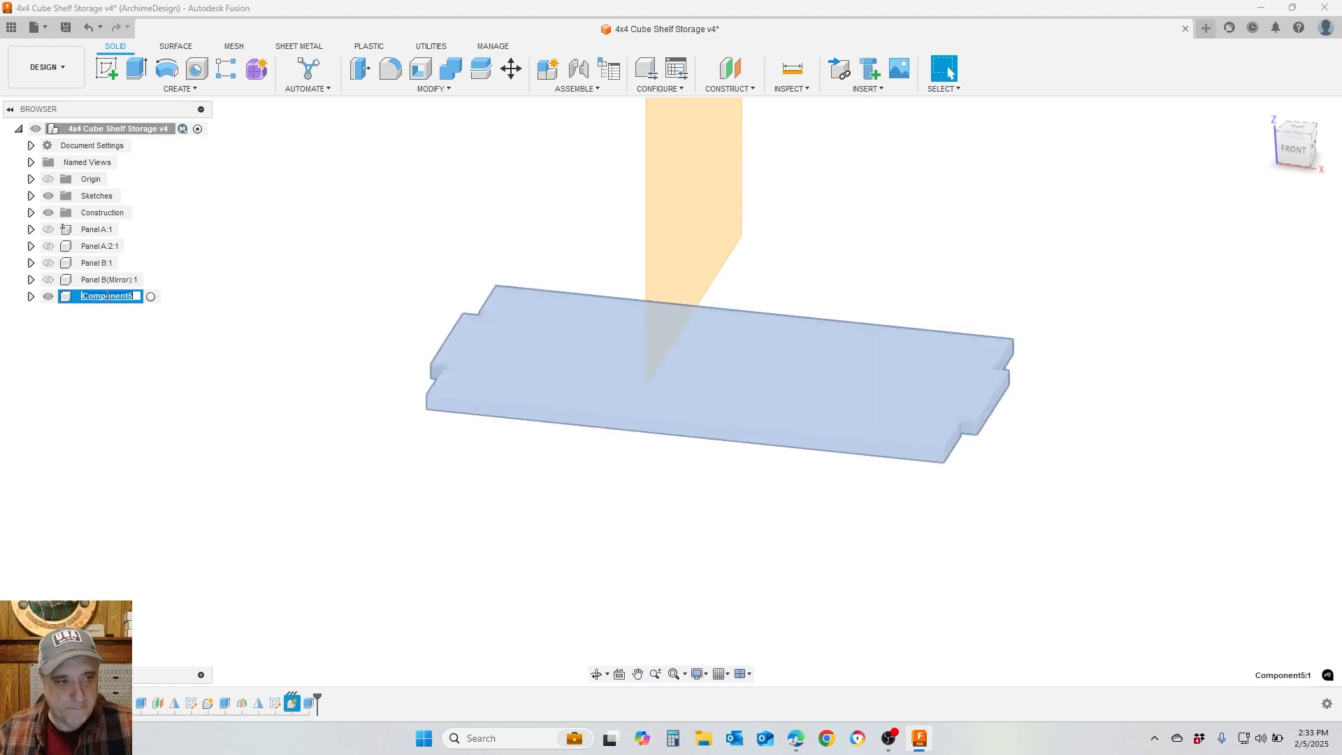
pyautogui.write('Panel C')
pyautogui.press('Return')
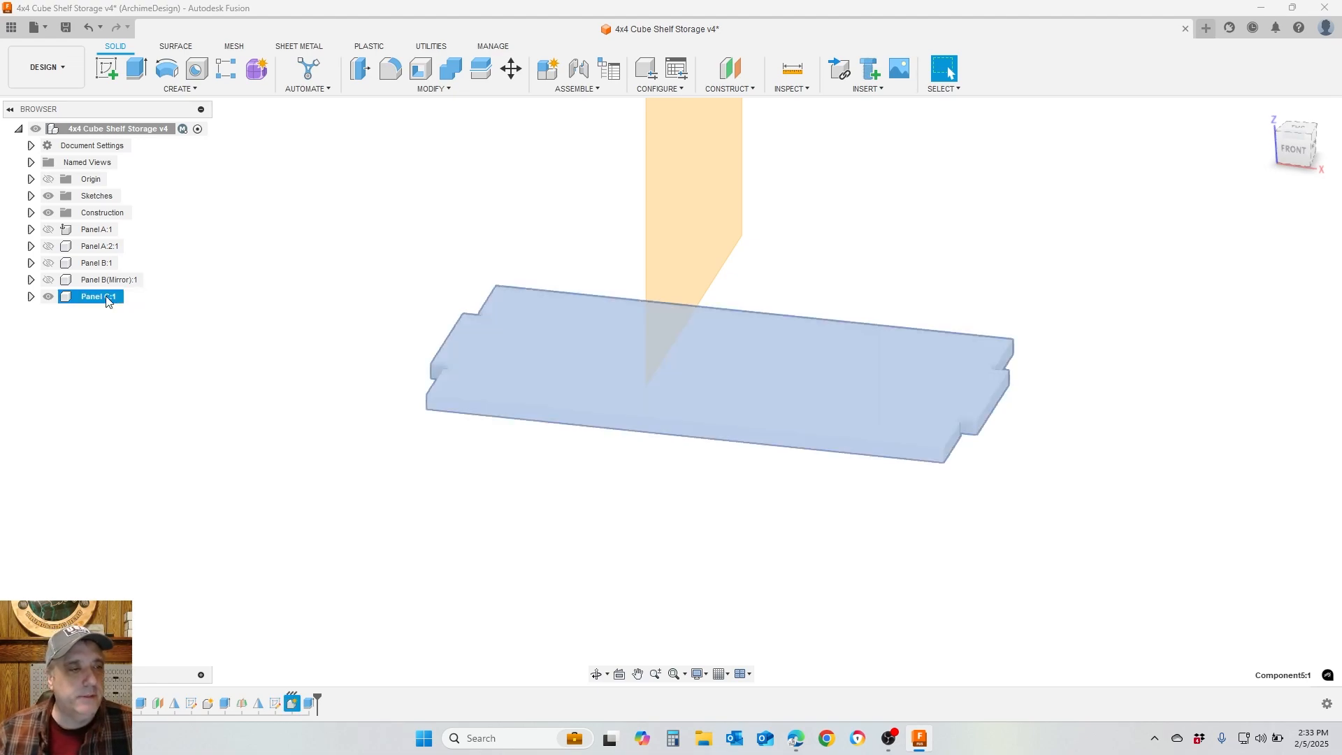
# Assign the light wood physical material already used in this design to Panel C
pyautogui.rightClick(92, 311)
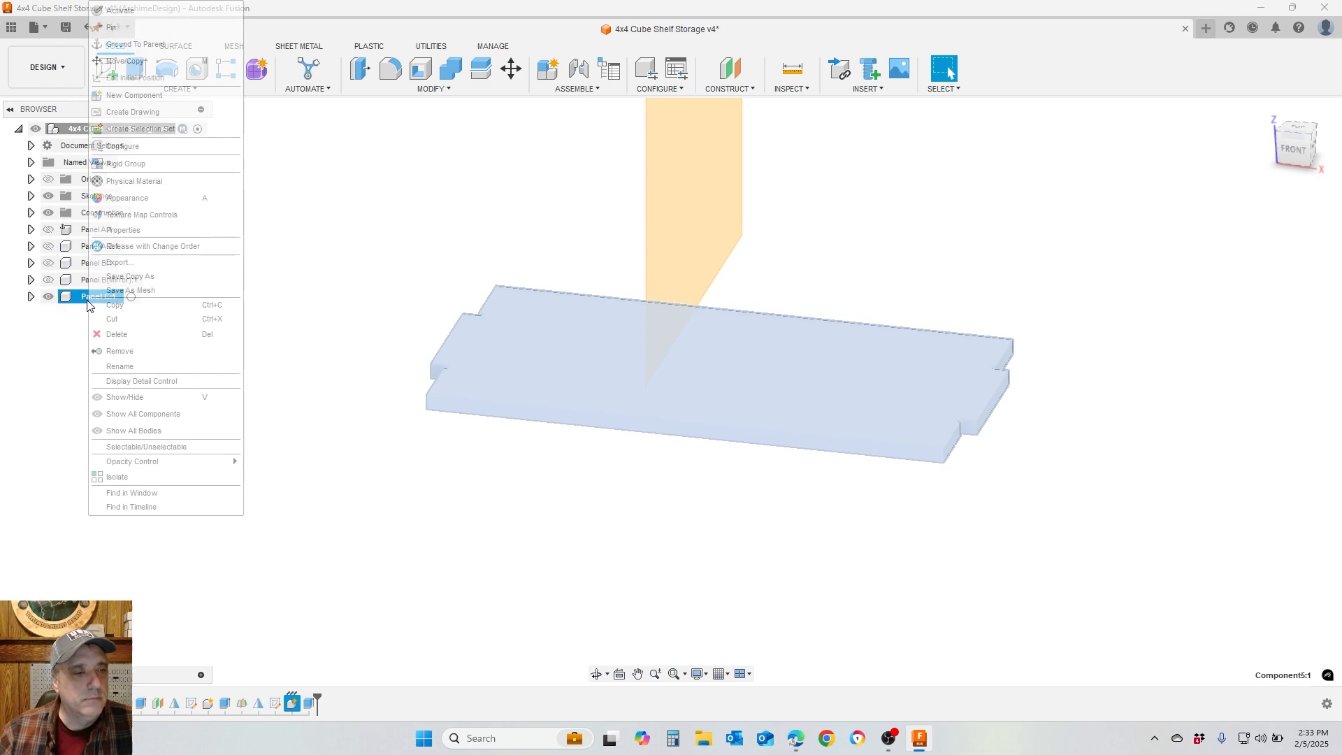
pyautogui.click(161, 188)
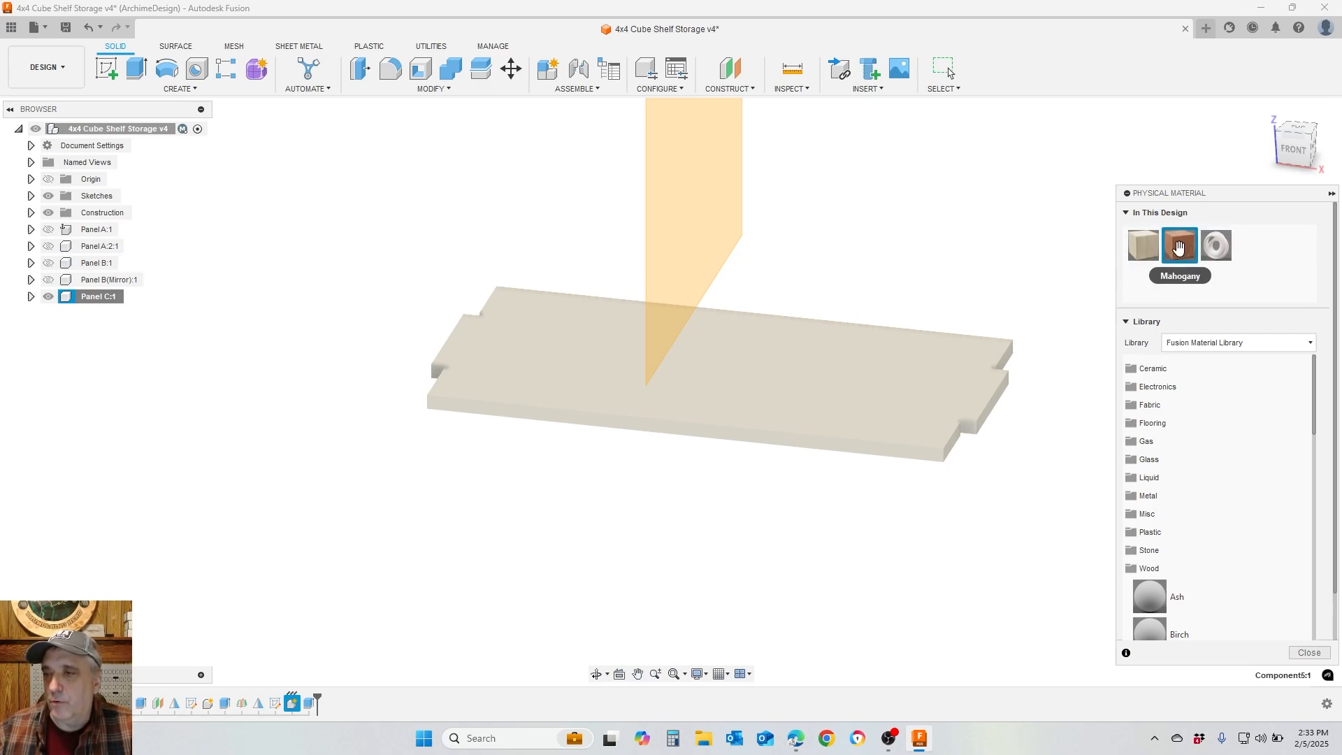
pyautogui.moveTo(1144, 244); pyautogui.dragTo(883, 345)
# Open the Appearance settings for Panel C and expand the Paint category in the appearance library
pyautogui.rightClick(97, 296)
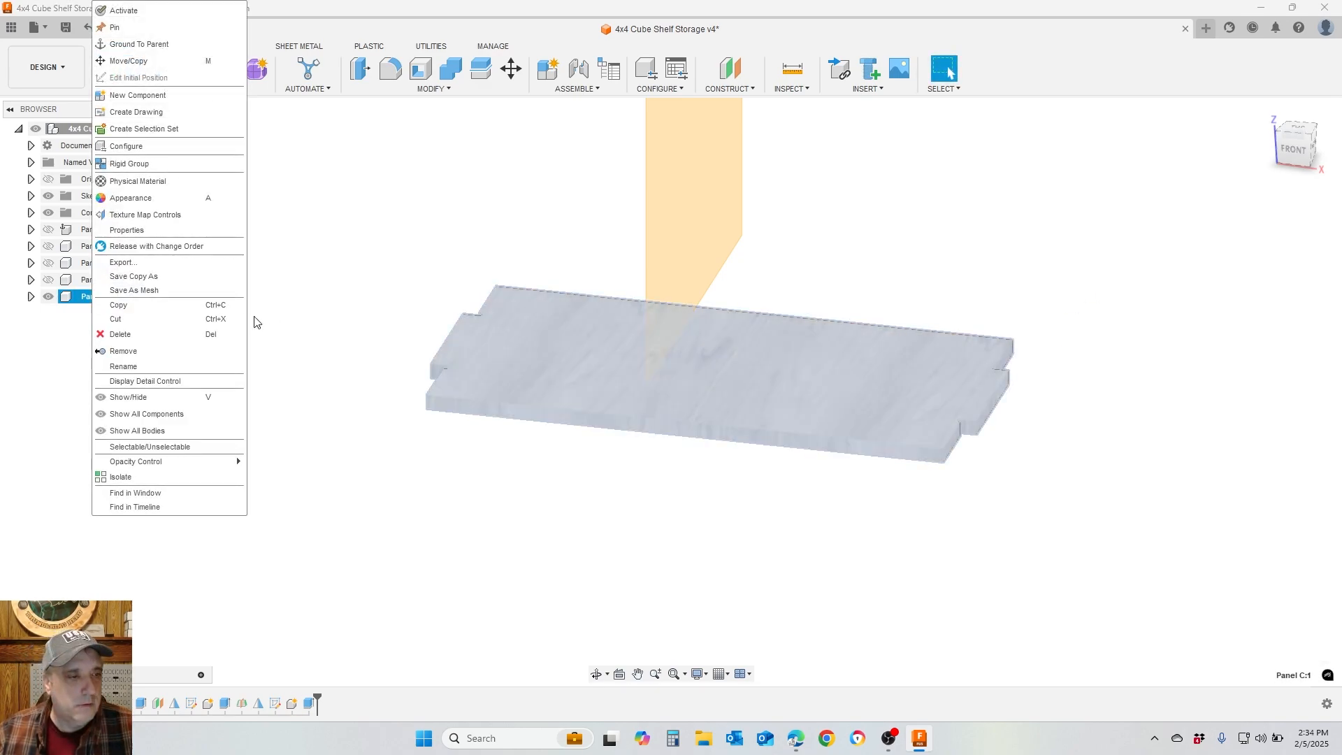
pyautogui.click(150, 201)
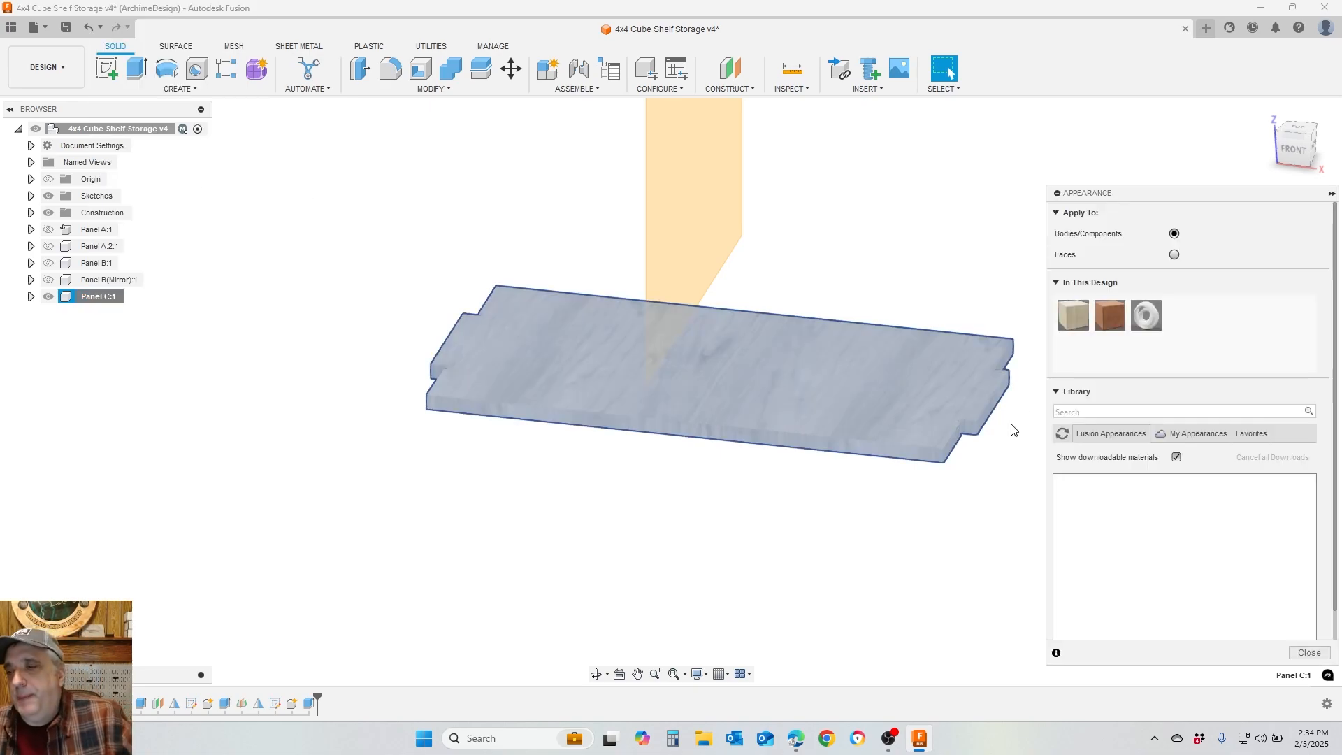
pyautogui.scroll(-3, 1132, 488)
pyautogui.click(1069, 548)
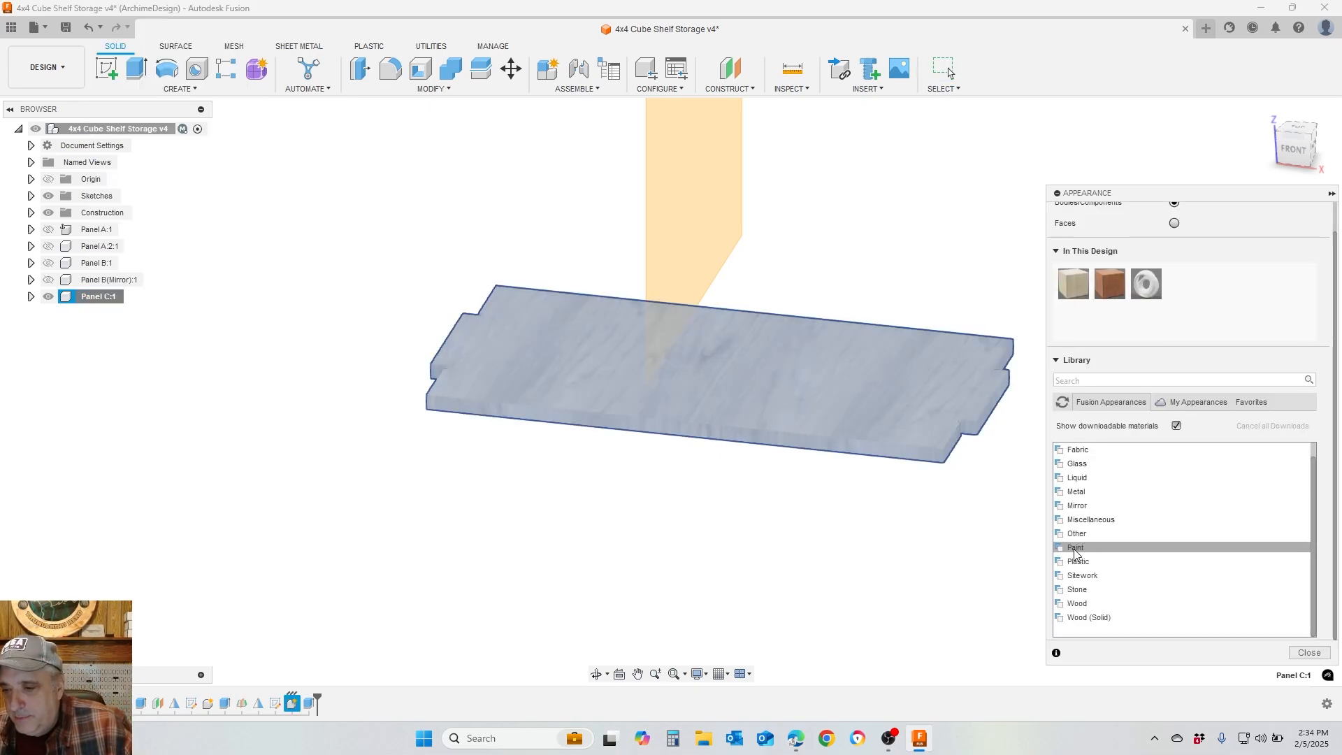
pyautogui.scroll(-1, 1091, 552)
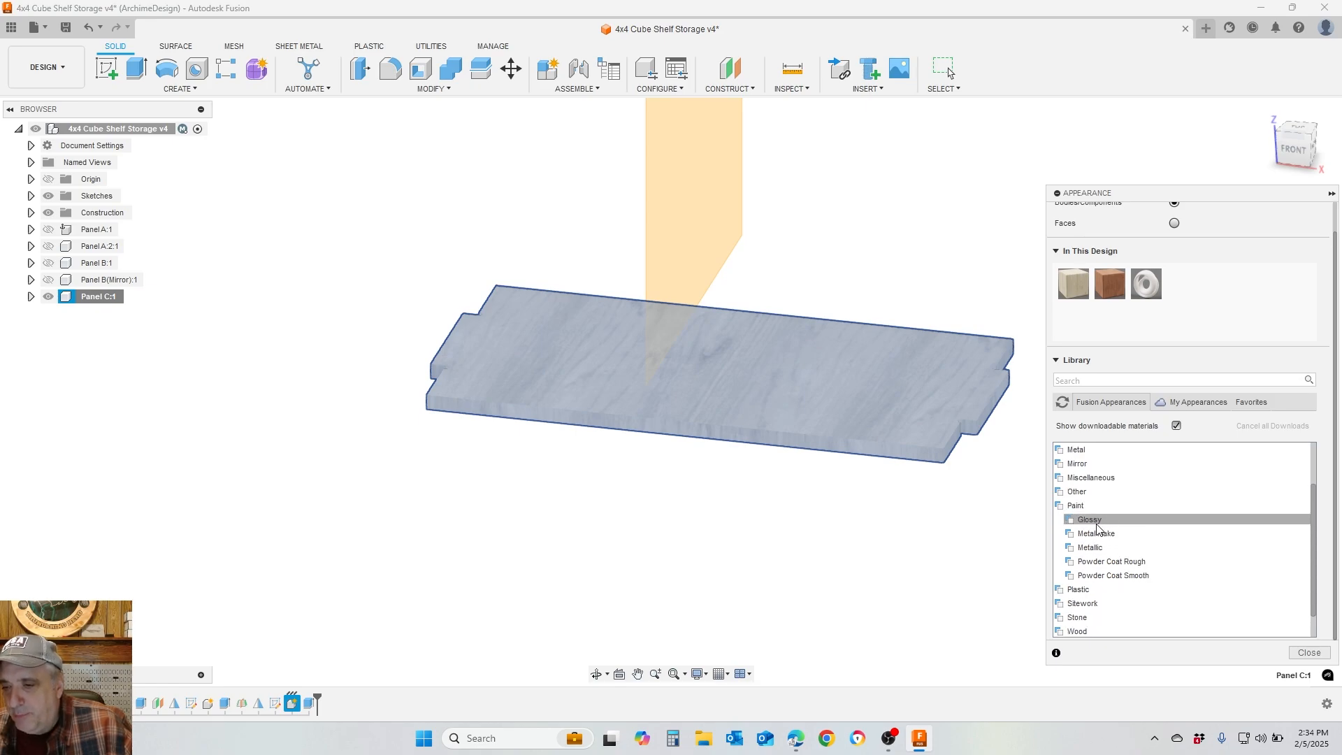
# Try to apply the smooth Powder Coat (Dark Grey) paint to Panel C and download the Powder Coat (Green) appearance
pyautogui.click(1087, 578)
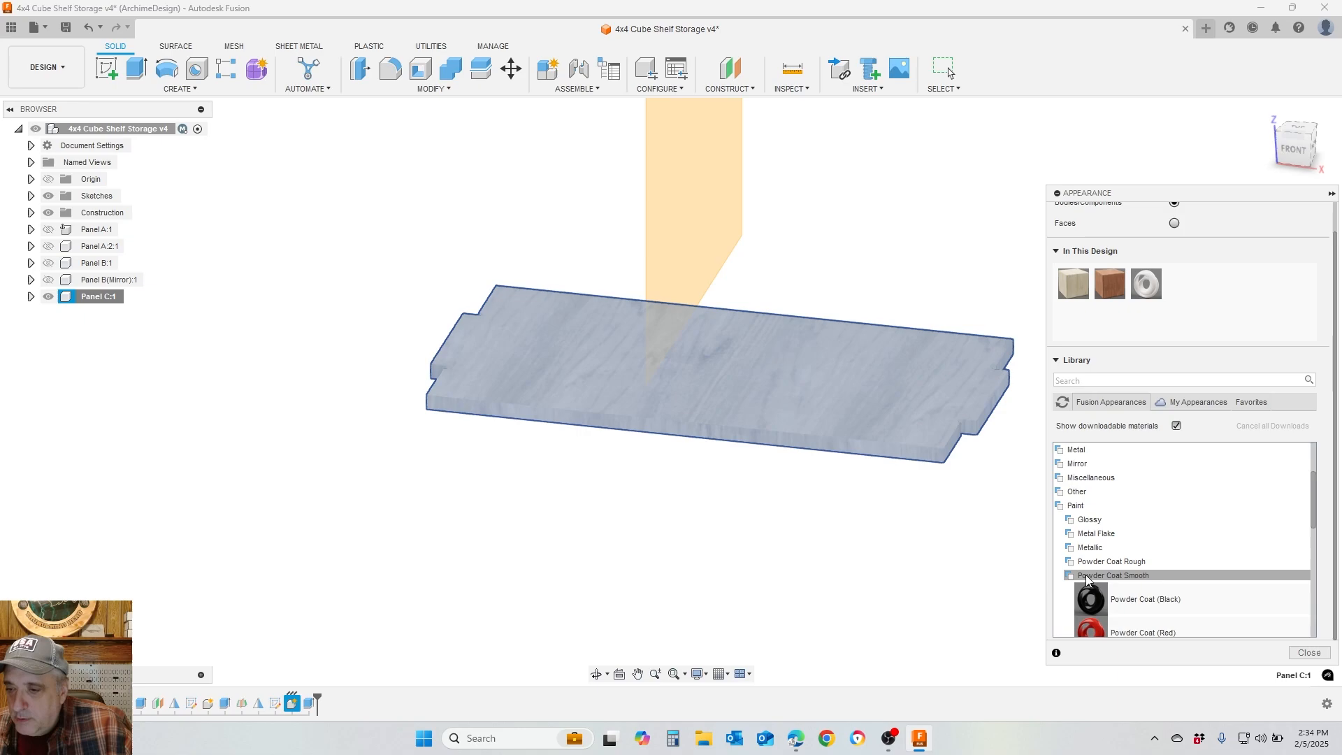
pyautogui.scroll(-5, 1172, 570)
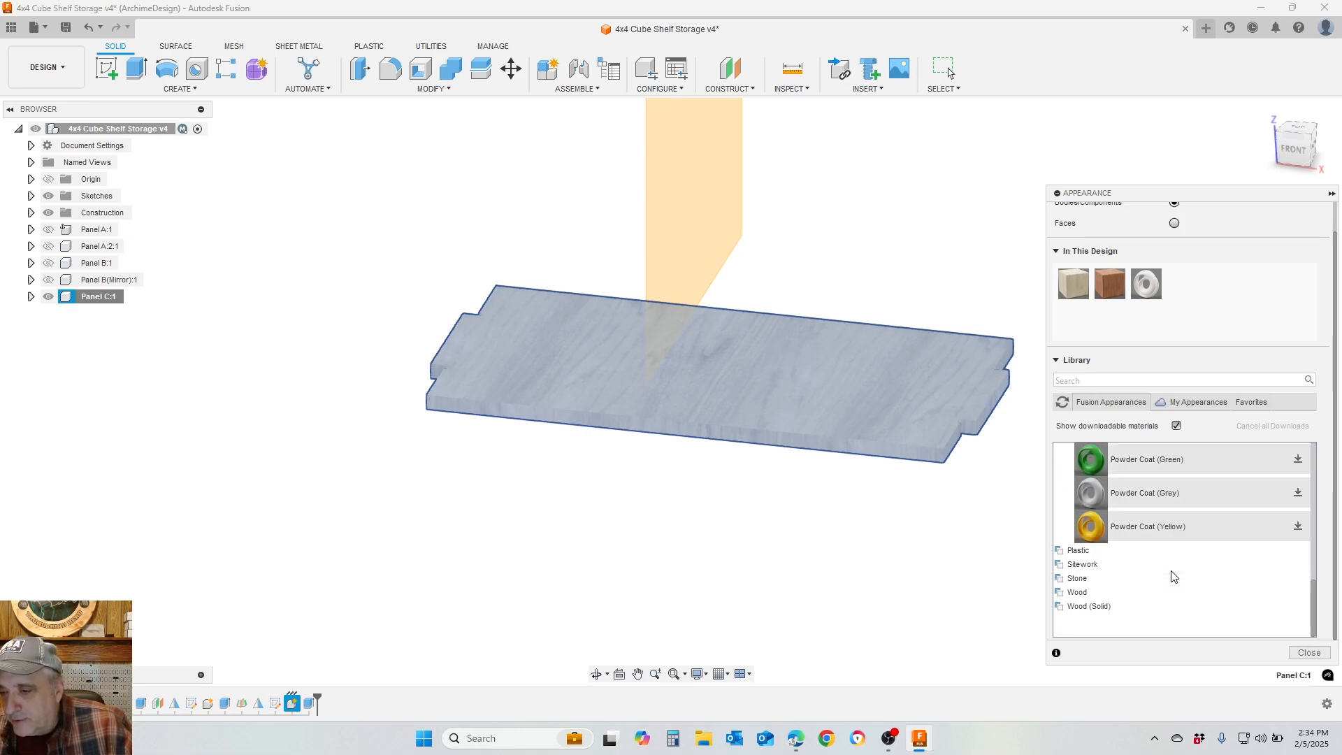
pyautogui.moveTo(1147, 525); pyautogui.dragTo(865, 423)
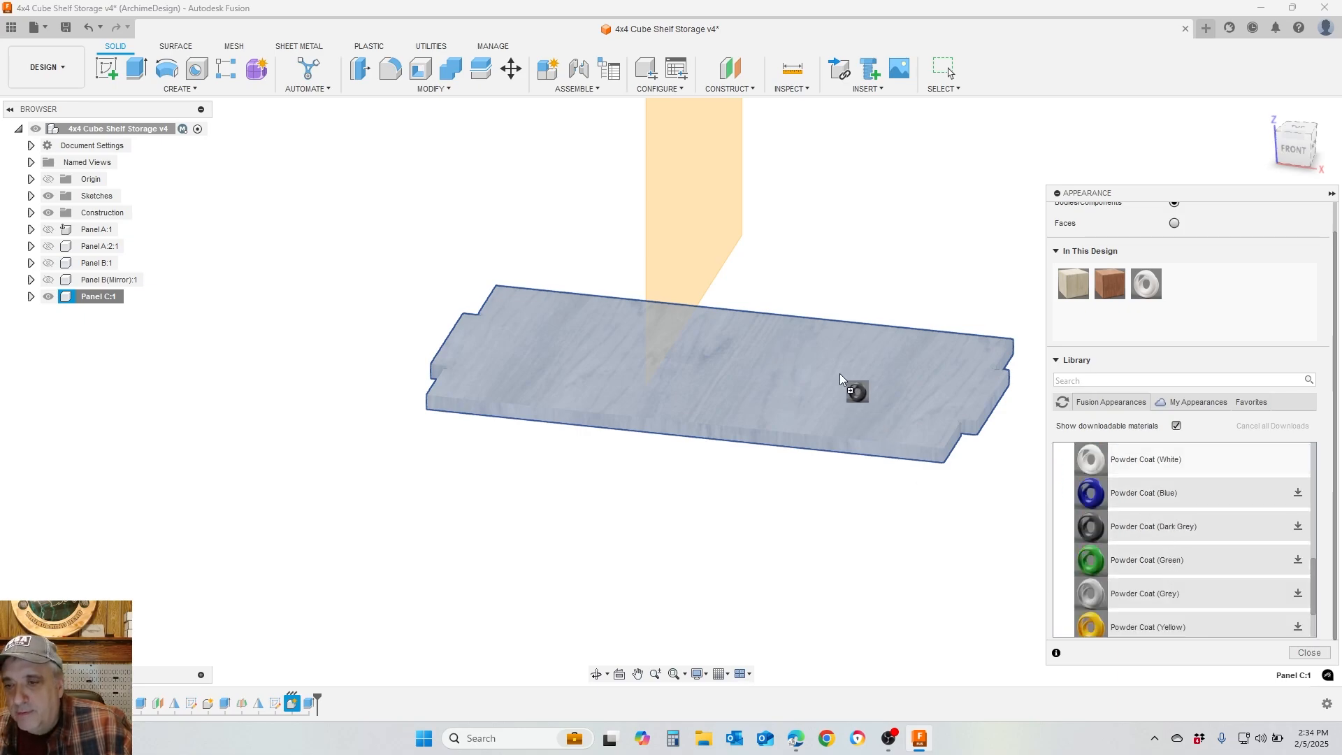
pyautogui.moveTo(840, 373); pyautogui.dragTo(1295, 564)
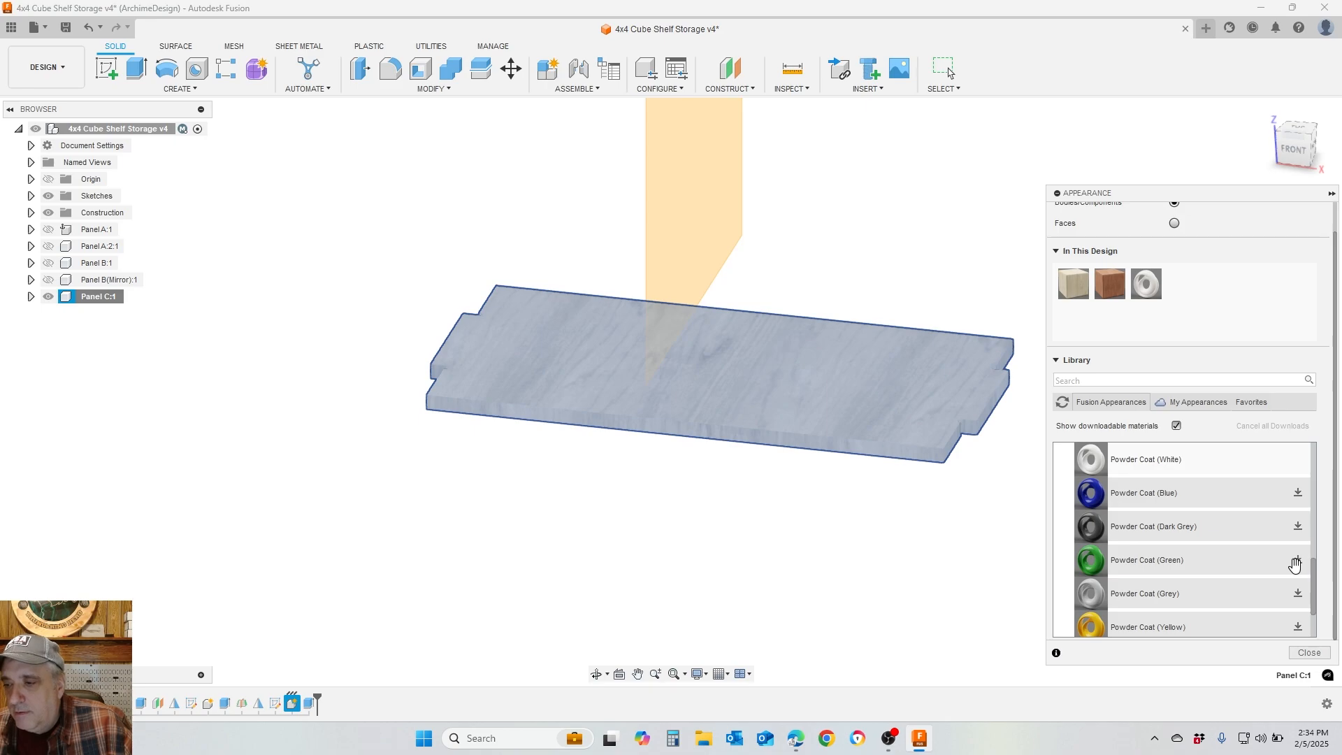
pyautogui.click(1299, 560)
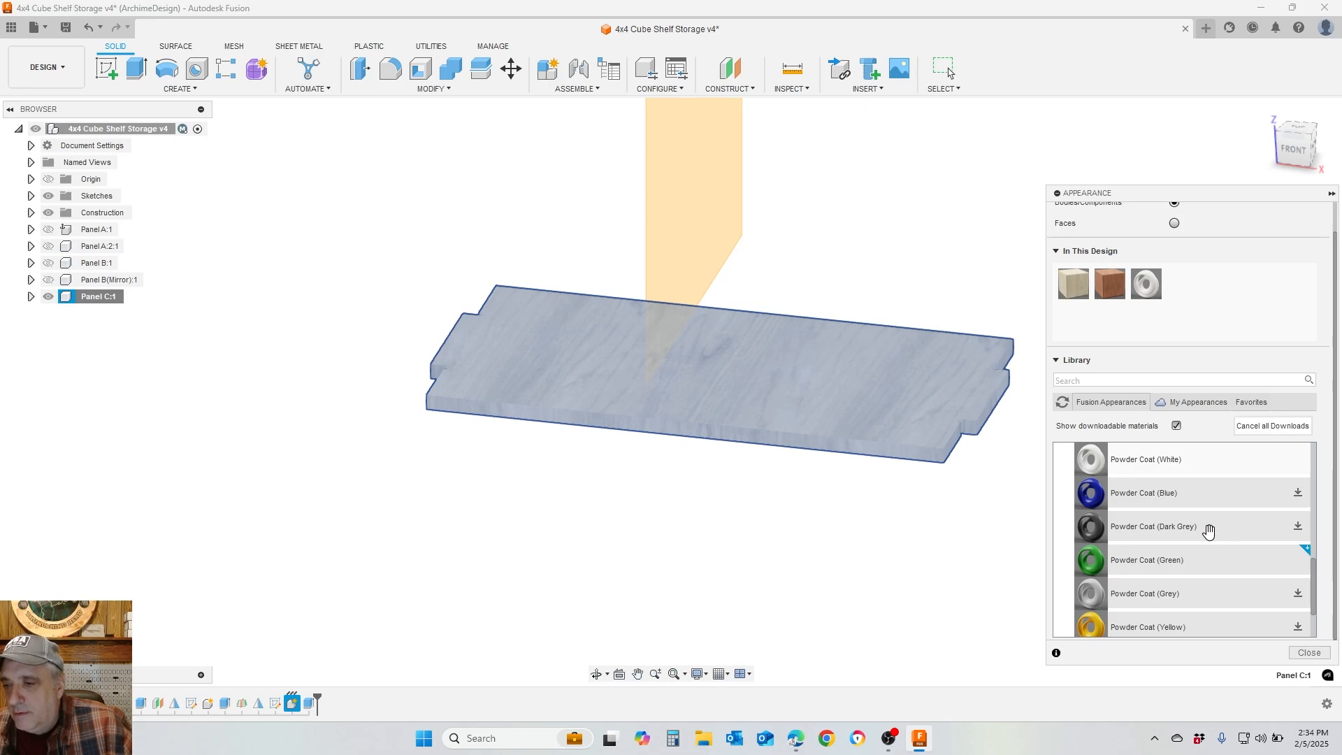
# Download the Powder Coat - Rough (Dark Grey) appearance and apply it to Panel C
pyautogui.scroll(3, 1189, 524)
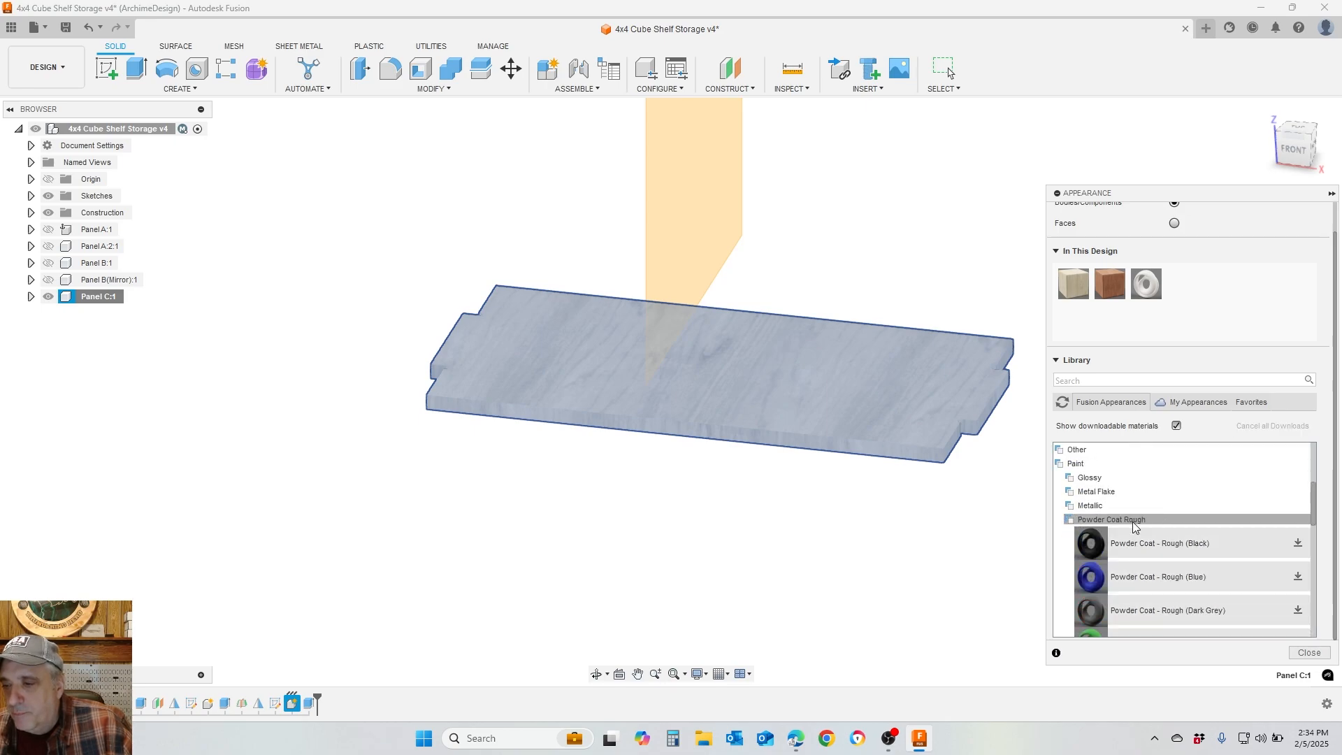
pyautogui.scroll(-1, 1181, 533)
pyautogui.scroll(-1, 1258, 605)
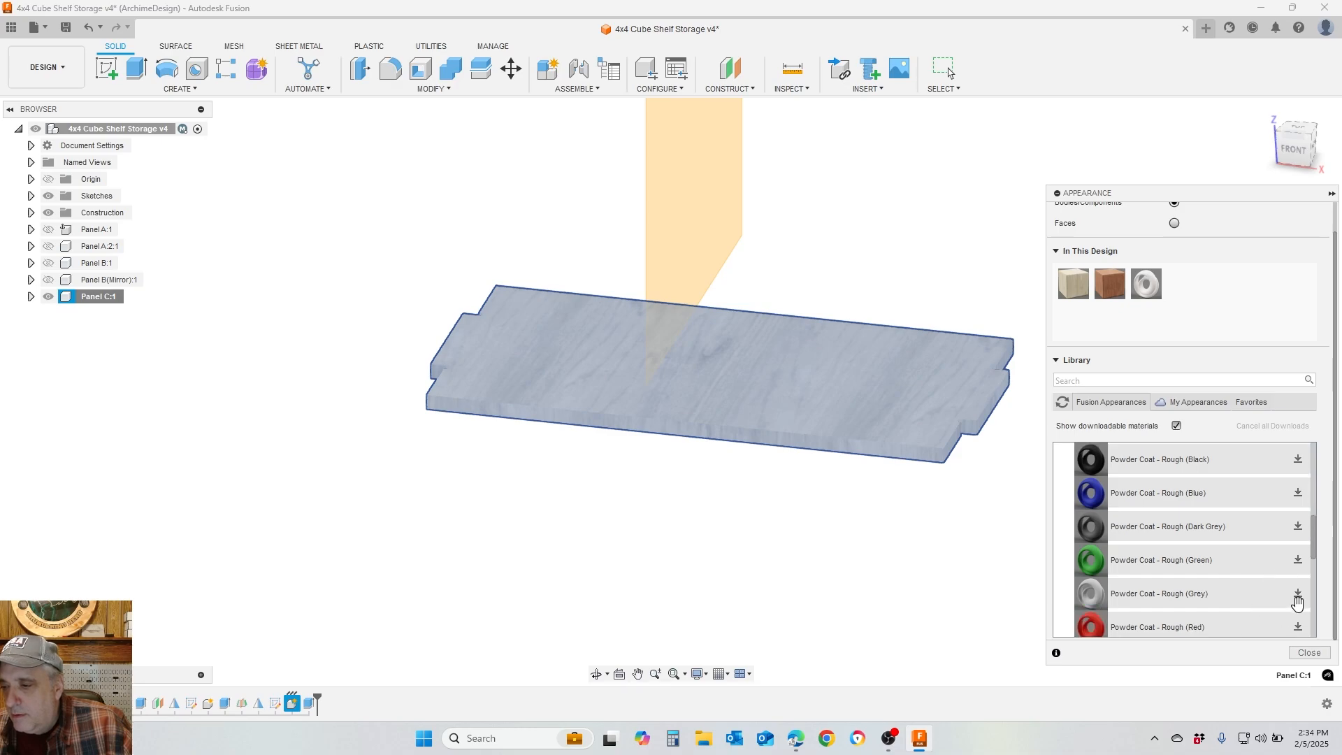
pyautogui.click(1298, 526)
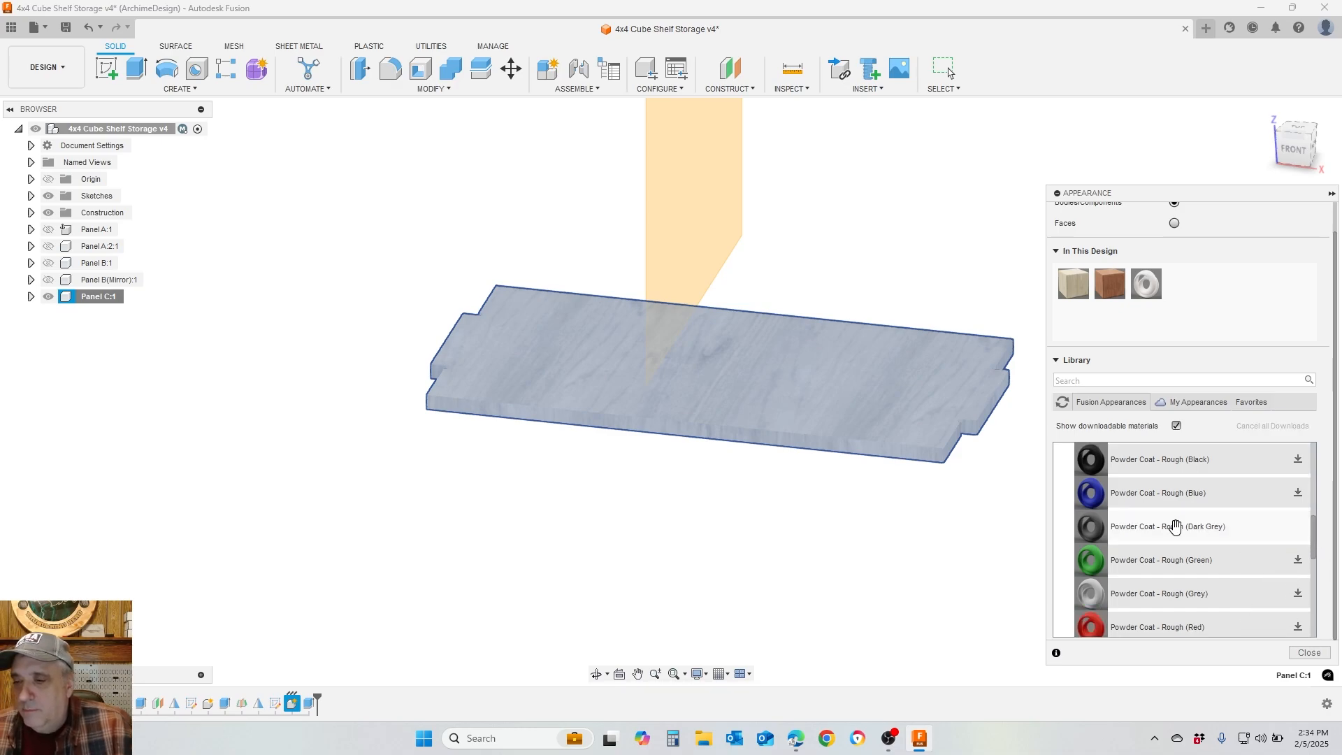
pyautogui.moveTo(1192, 535); pyautogui.dragTo(776, 394)
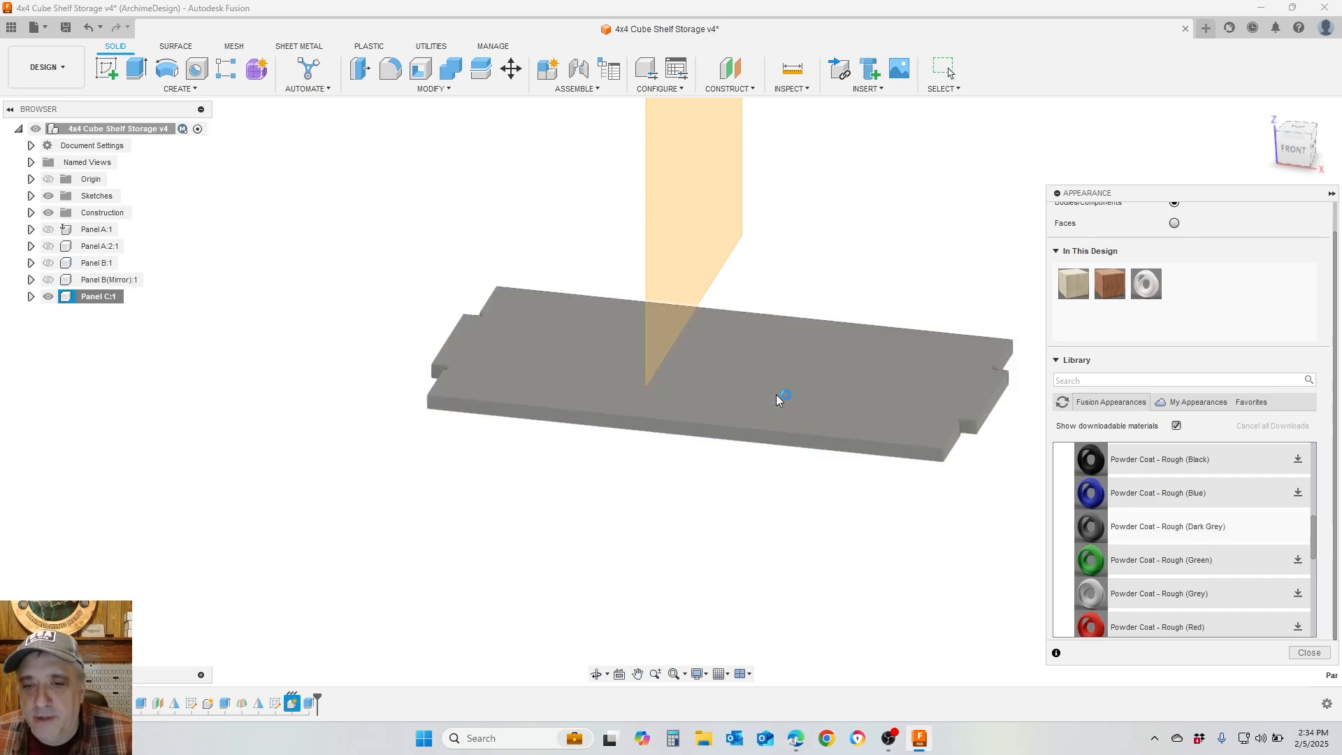
pyautogui.click(1307, 653)
# Show Panel A, Panel A:2, Panel B and Panel B(Mirror) together with the divider
pyautogui.scroll(-2, 564, 614)
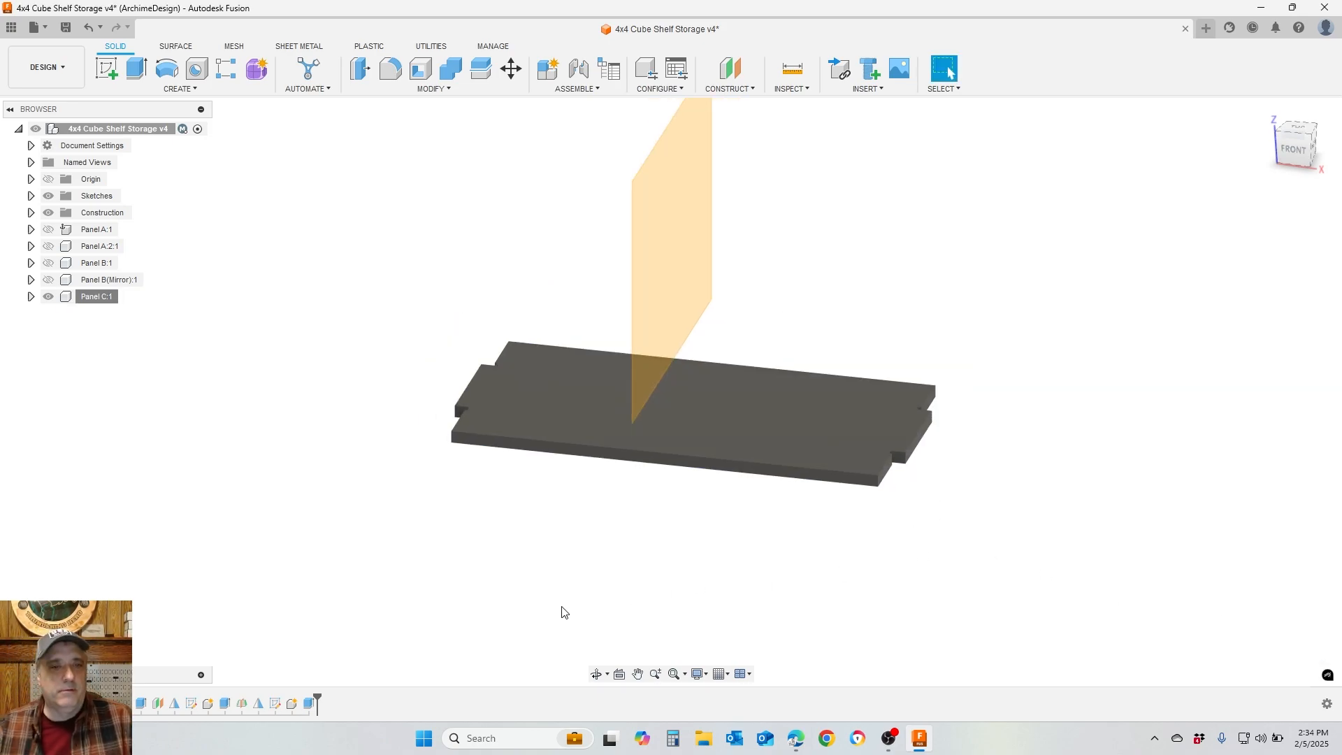
pyautogui.click(545, 318)
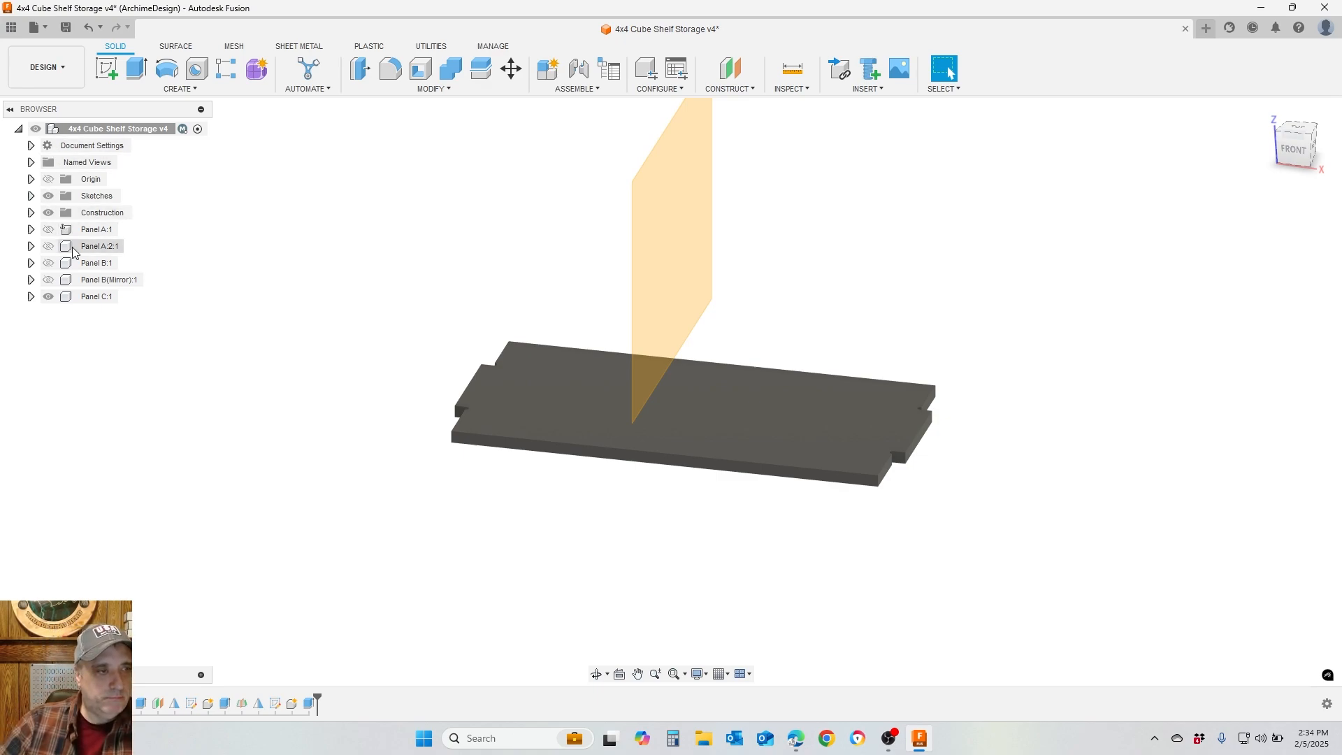
pyautogui.click(48, 229)
pyautogui.click(49, 246)
pyautogui.click(48, 263)
pyautogui.click(49, 280)
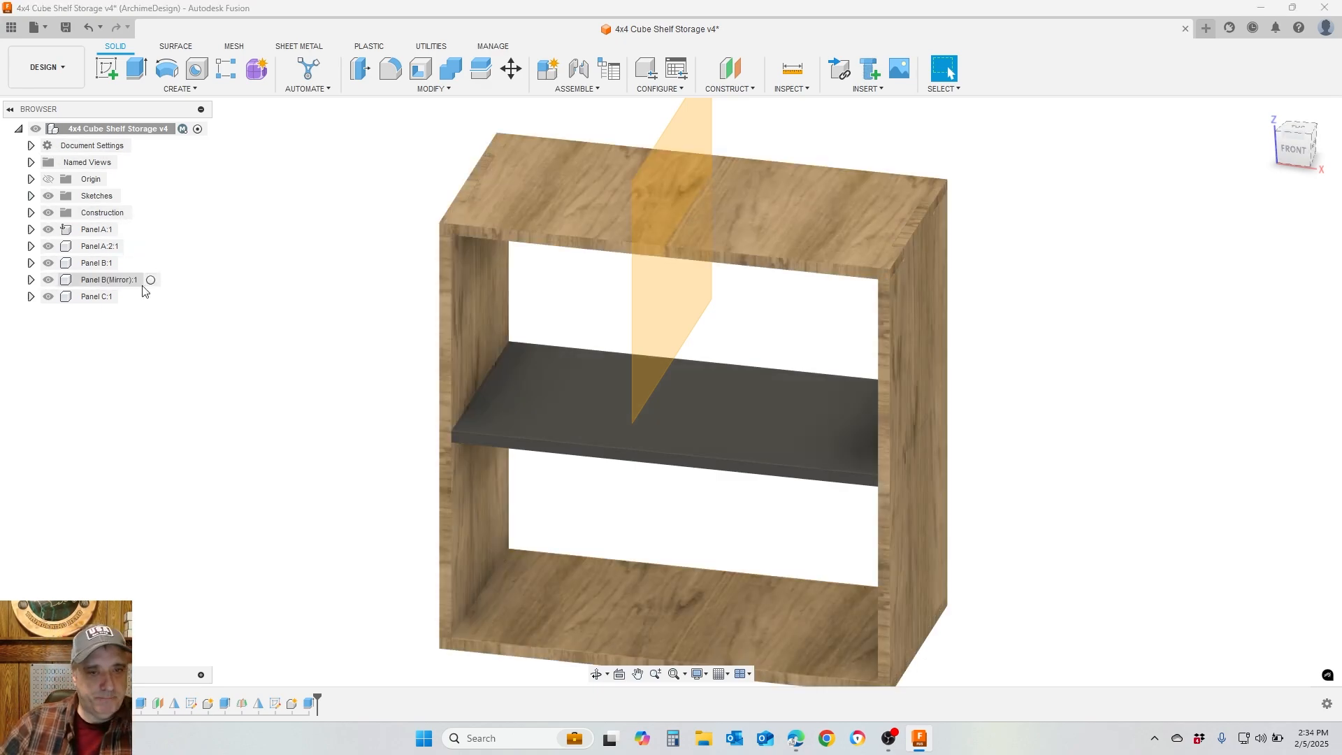
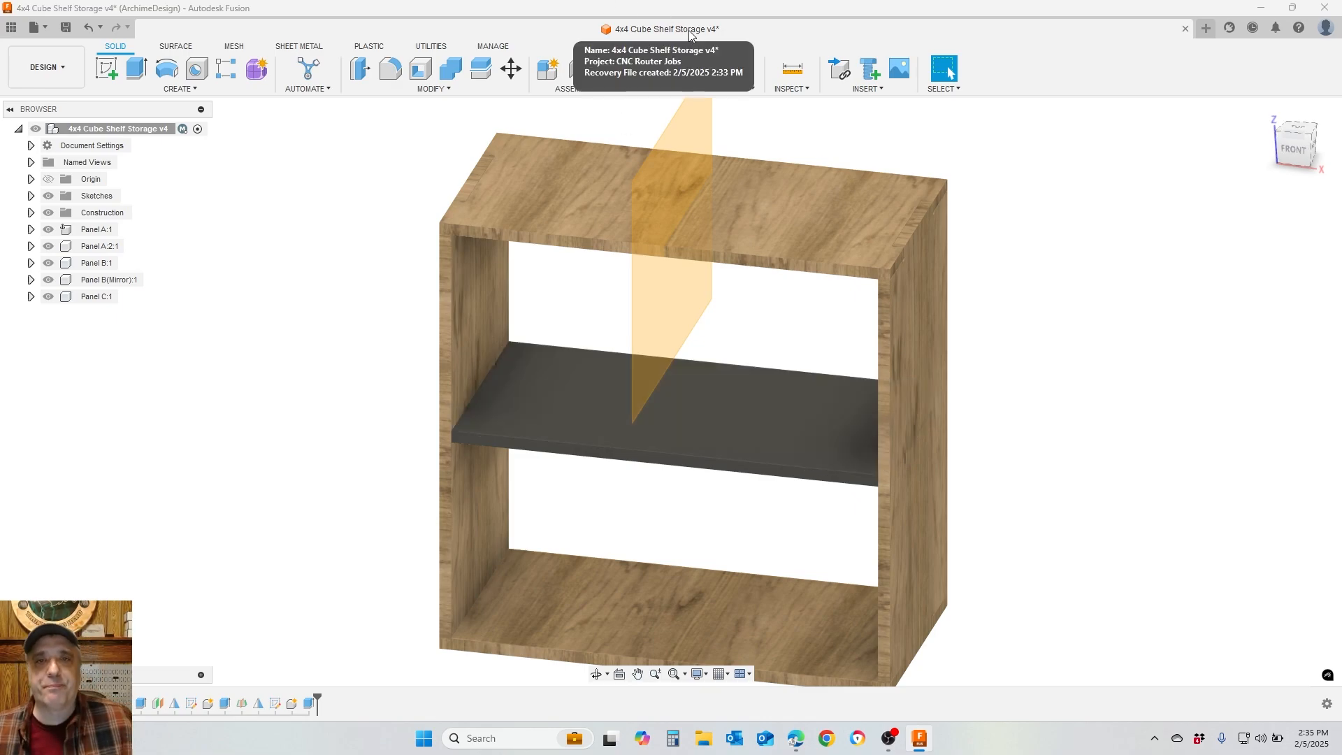
# Save the design and start a sketch on the top face of Panel C
pyautogui.click(66, 28)
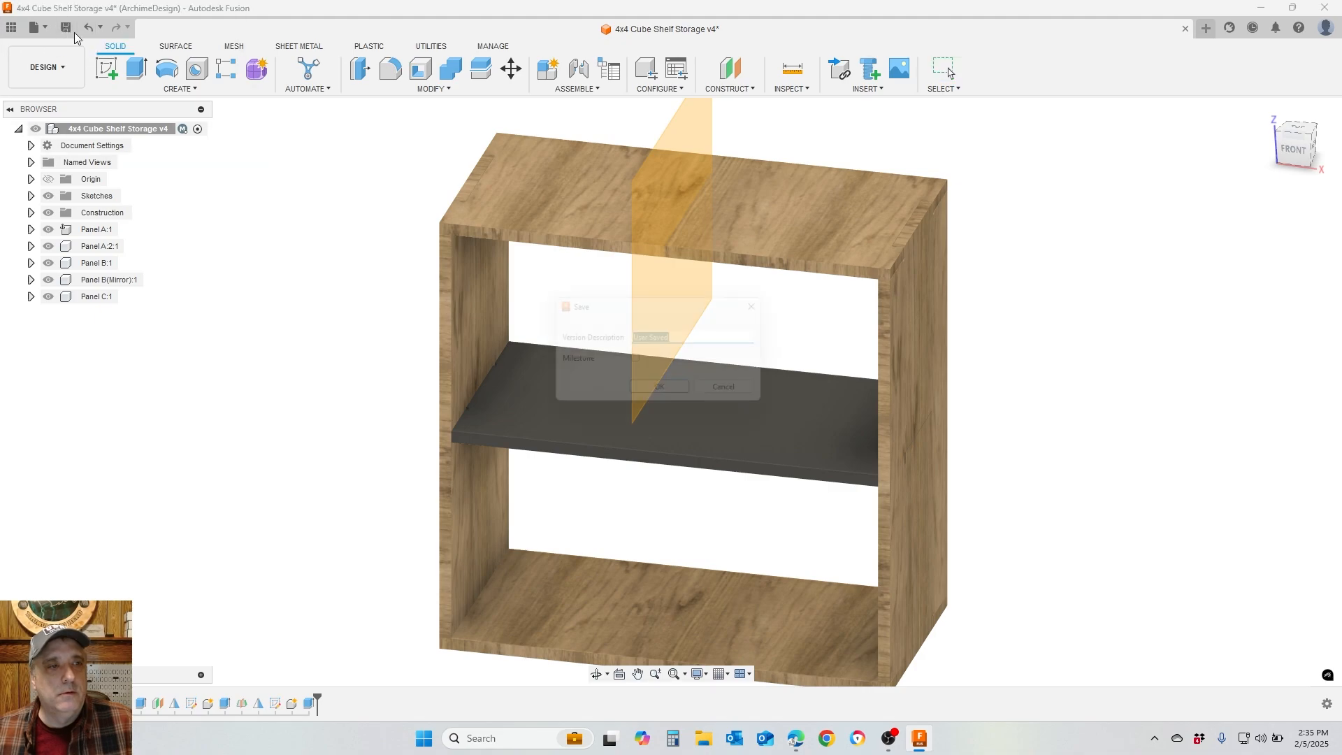
pyautogui.click(670, 391)
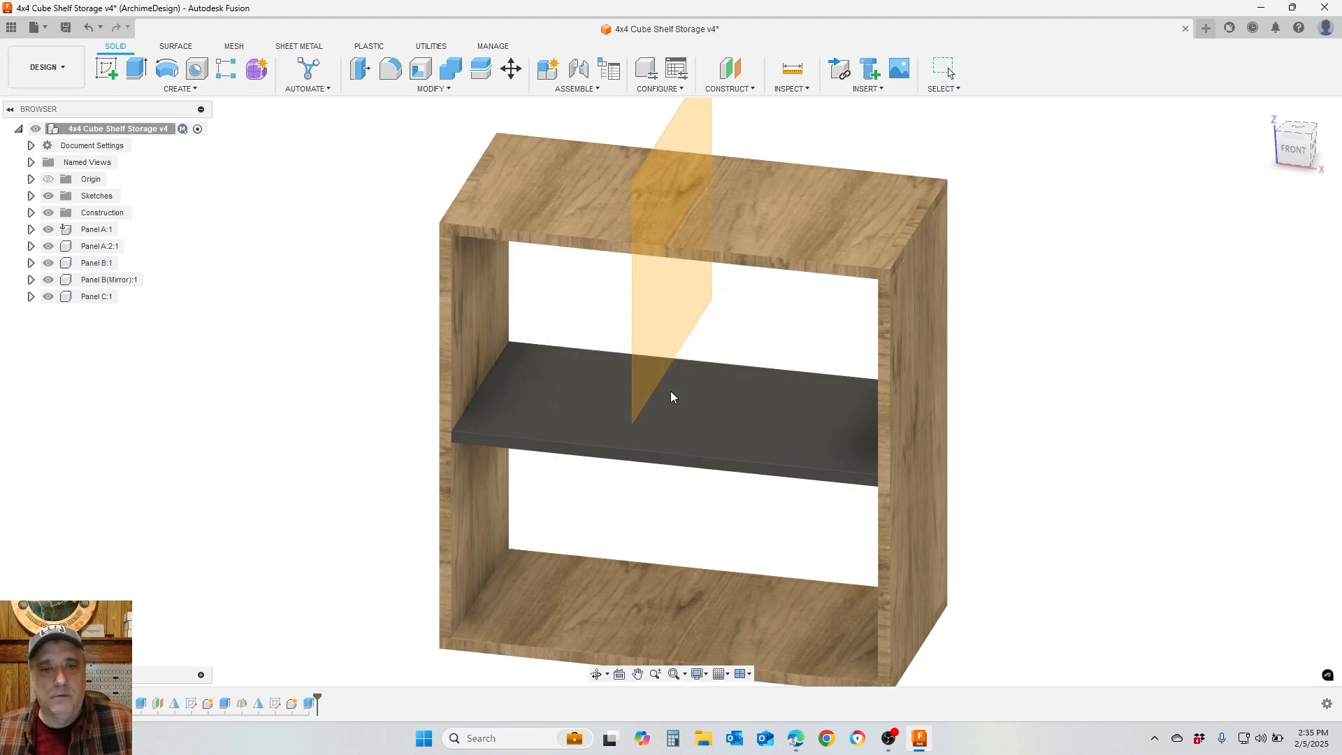
pyautogui.click(110, 64)
pyautogui.click(732, 415)
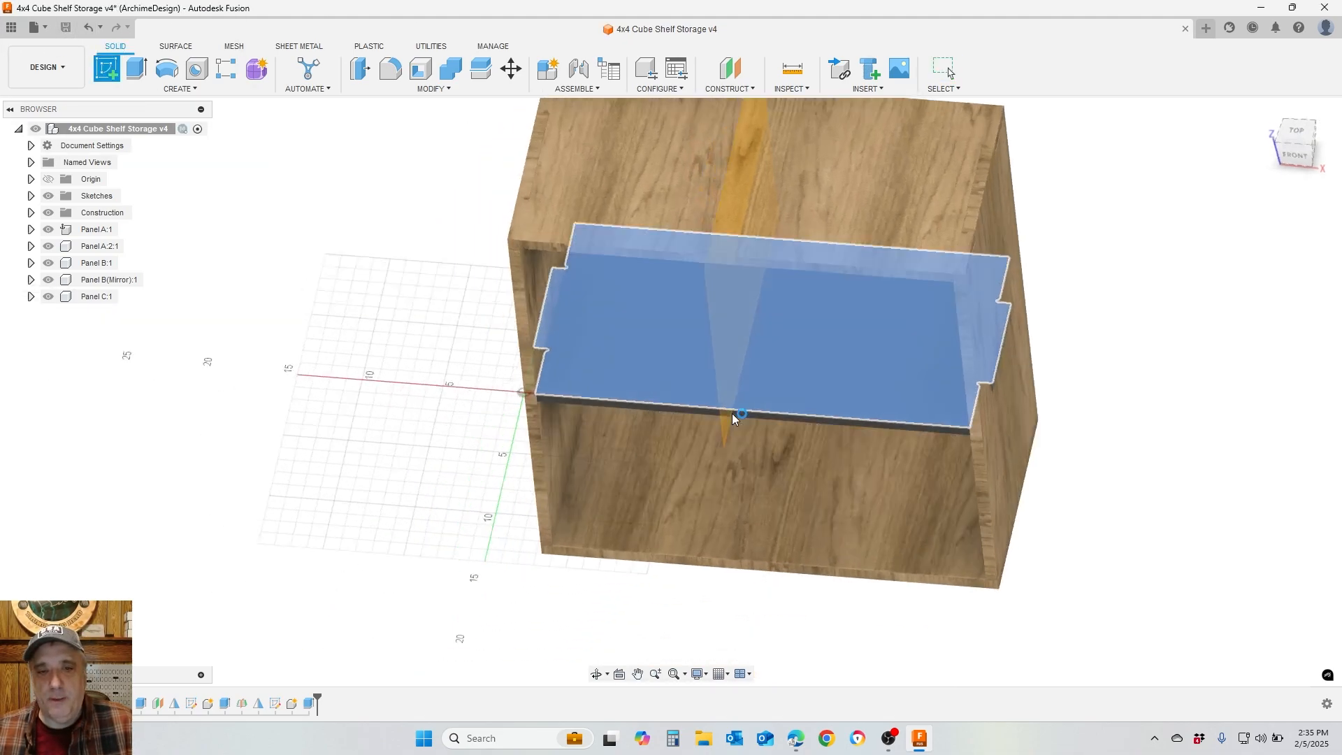
# Hide Panel A, Panel A:2, Panel B and Panel B(Mirror), keeping only Panel C visible
pyautogui.click(49, 230)
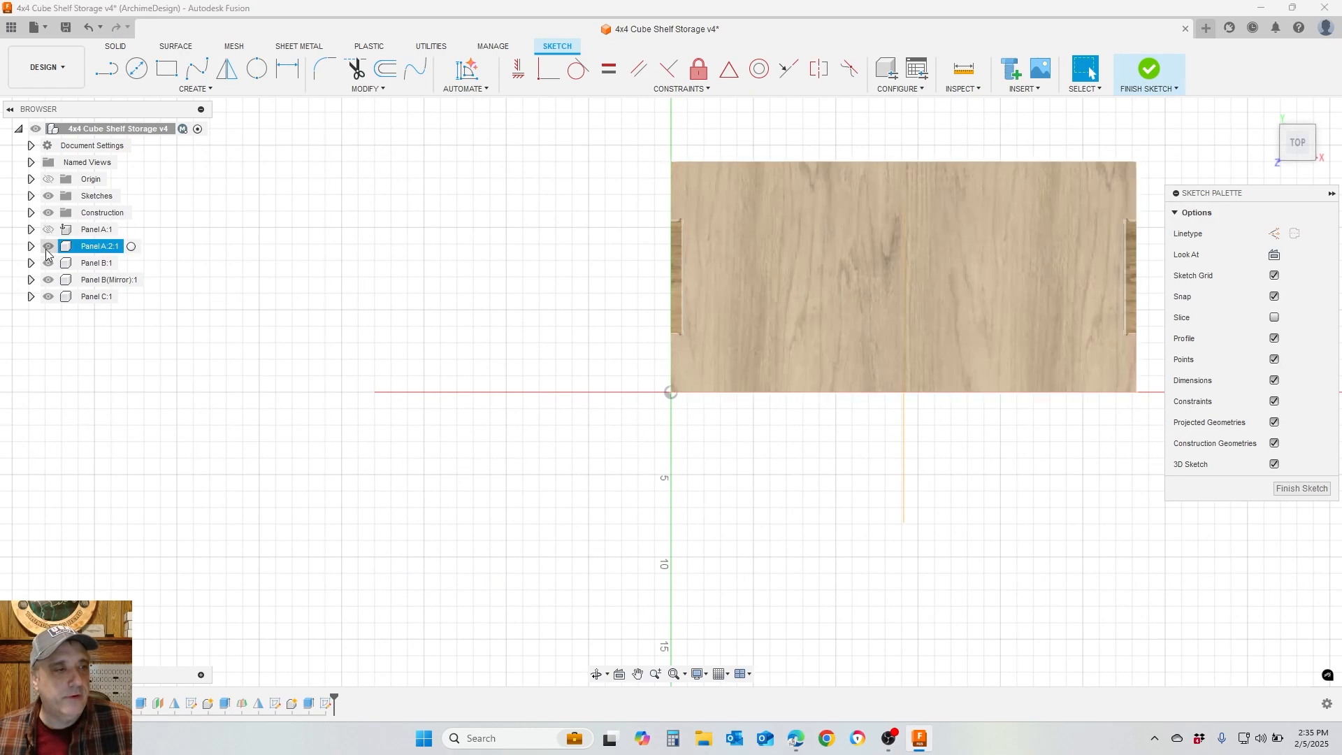
pyautogui.click(49, 246)
pyautogui.click(48, 262)
pyautogui.click(48, 280)
pyautogui.click(49, 296)
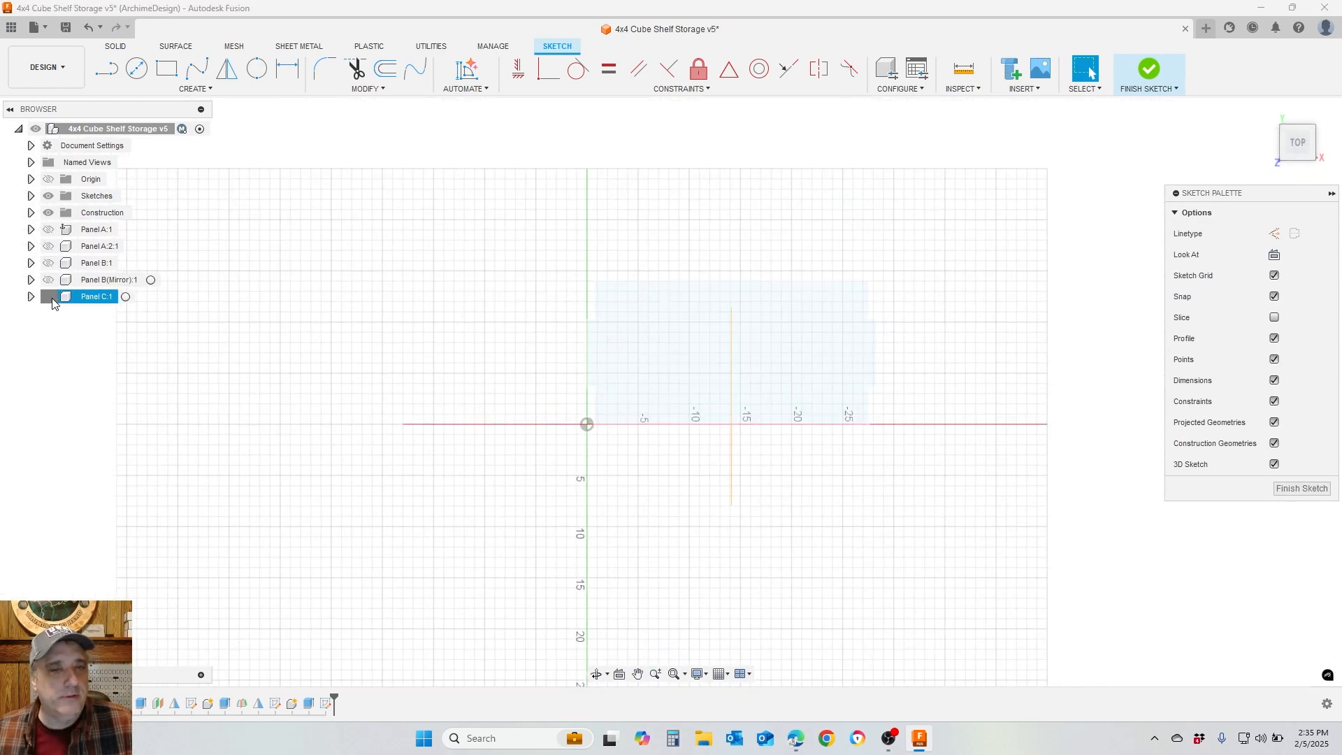
pyautogui.click(49, 297)
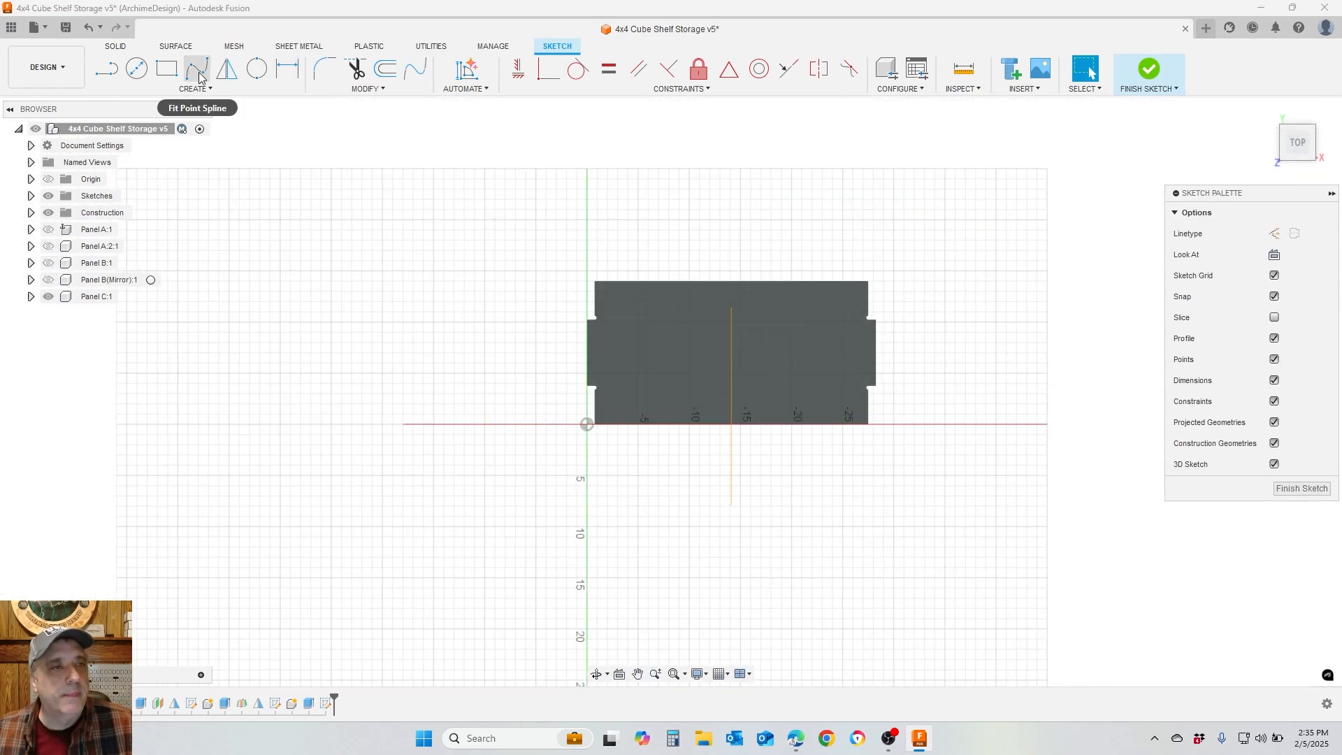
# Project Panel C's tabbed face outline into the sketch with the projection link enabled
pyautogui.click(227, 89)
pyautogui.moveTo(178, 300)
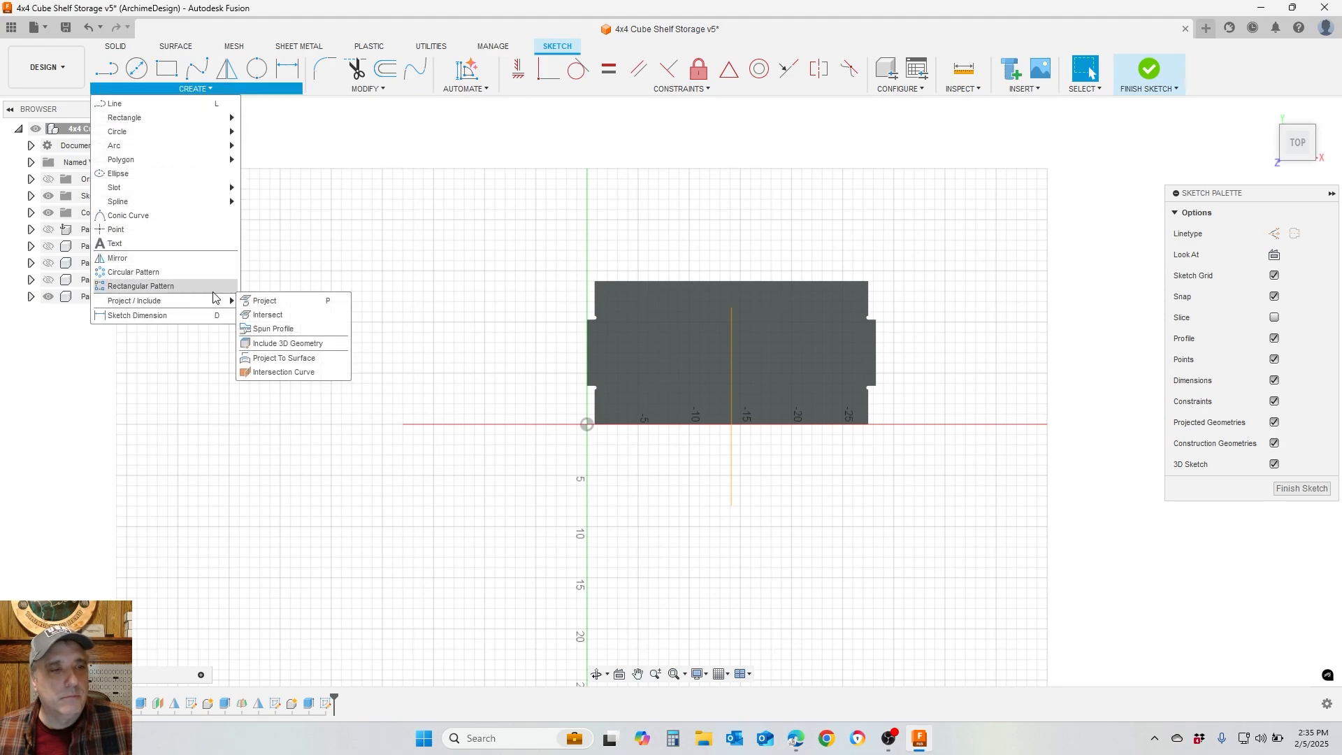
pyautogui.click(259, 301)
pyautogui.click(685, 361)
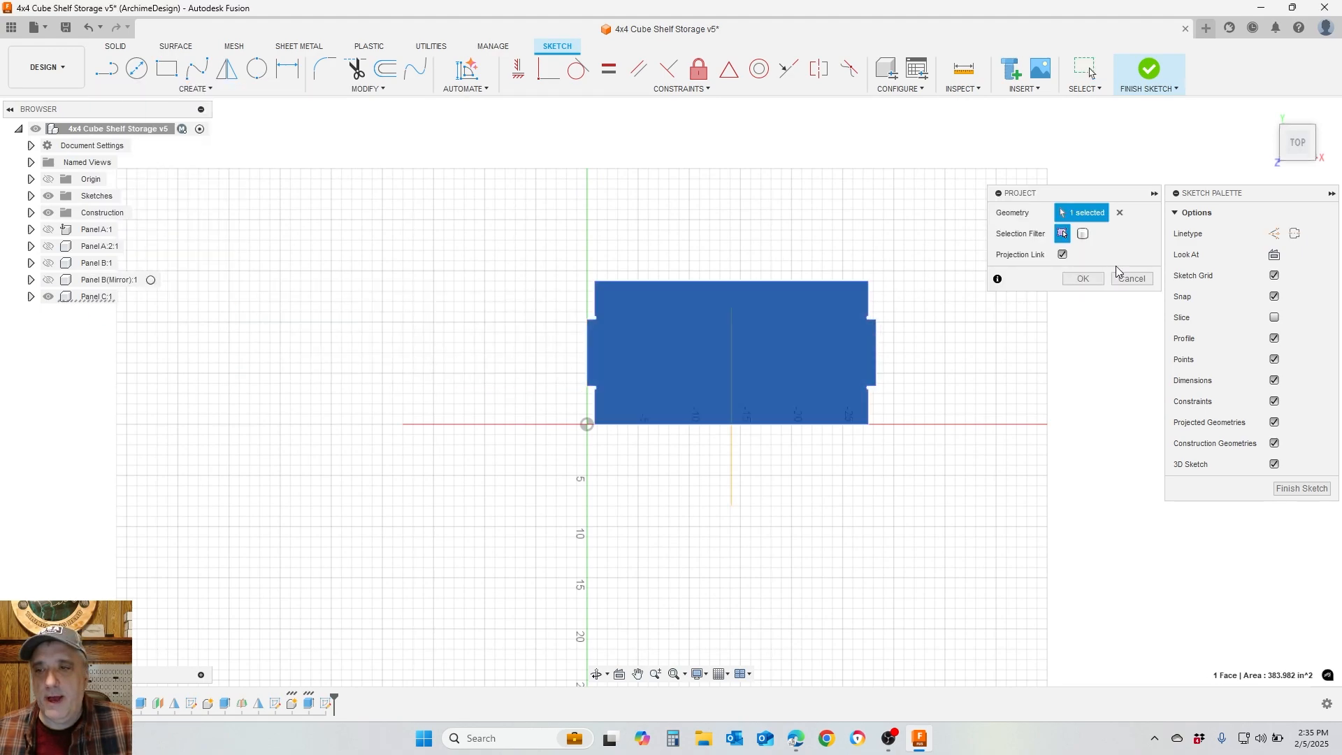
pyautogui.click(1083, 279)
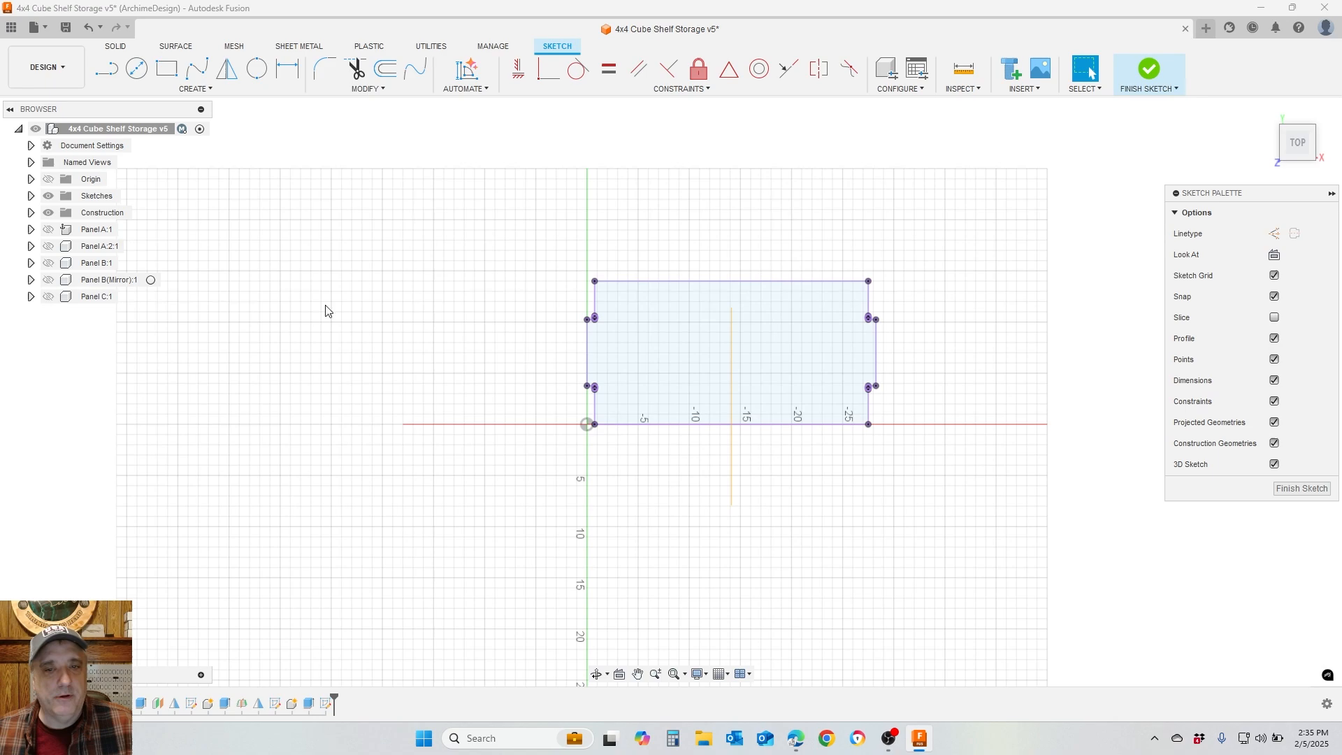
# Draw a construction centerline across the panel between the midpoints of its two long edges
pyautogui.scroll(3, 773, 193)
pyautogui.scroll(-2, 587, 161)
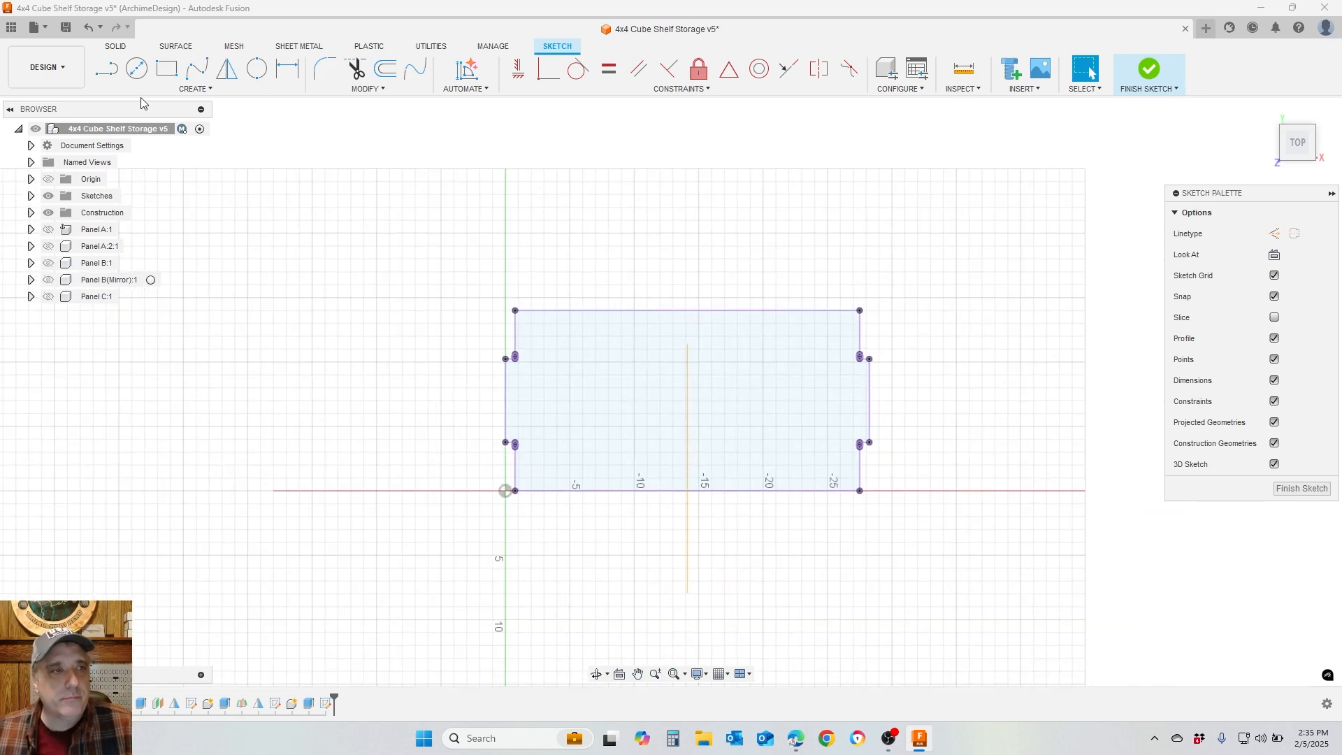
pyautogui.click(105, 70)
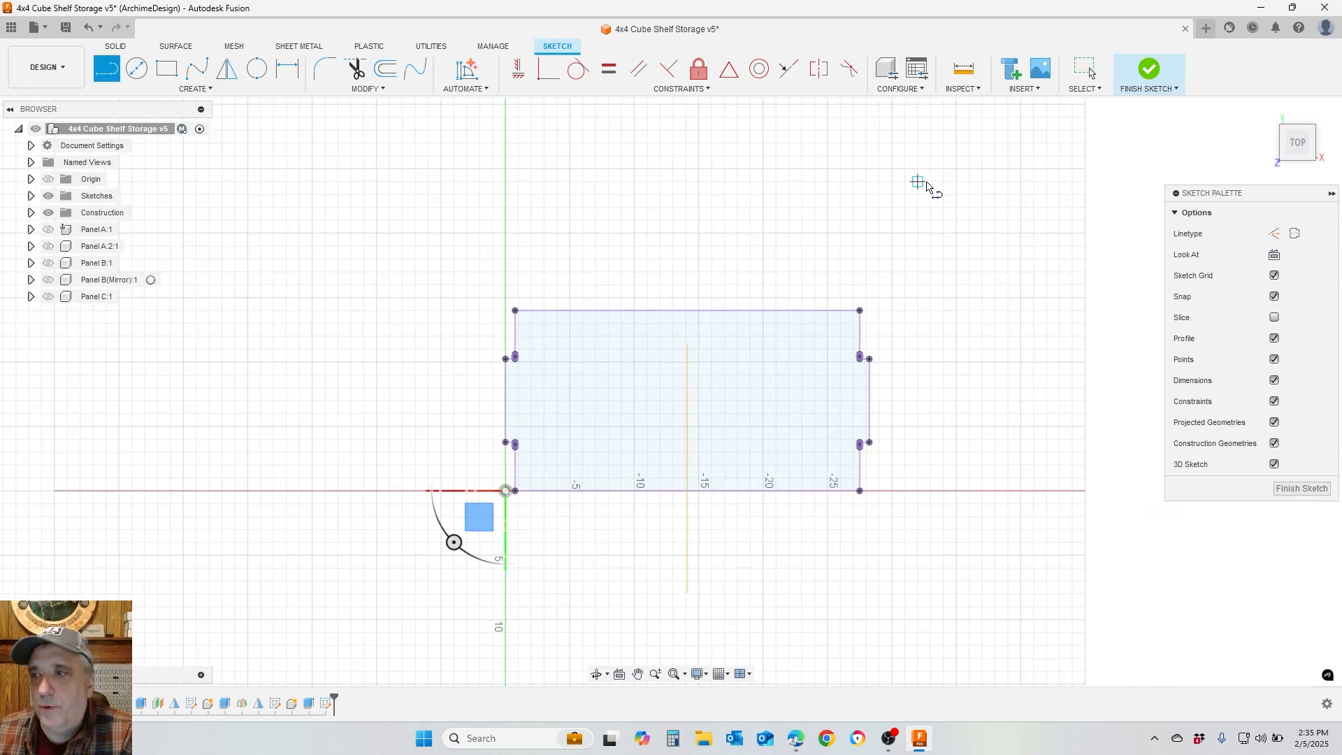
pyautogui.click(1274, 234)
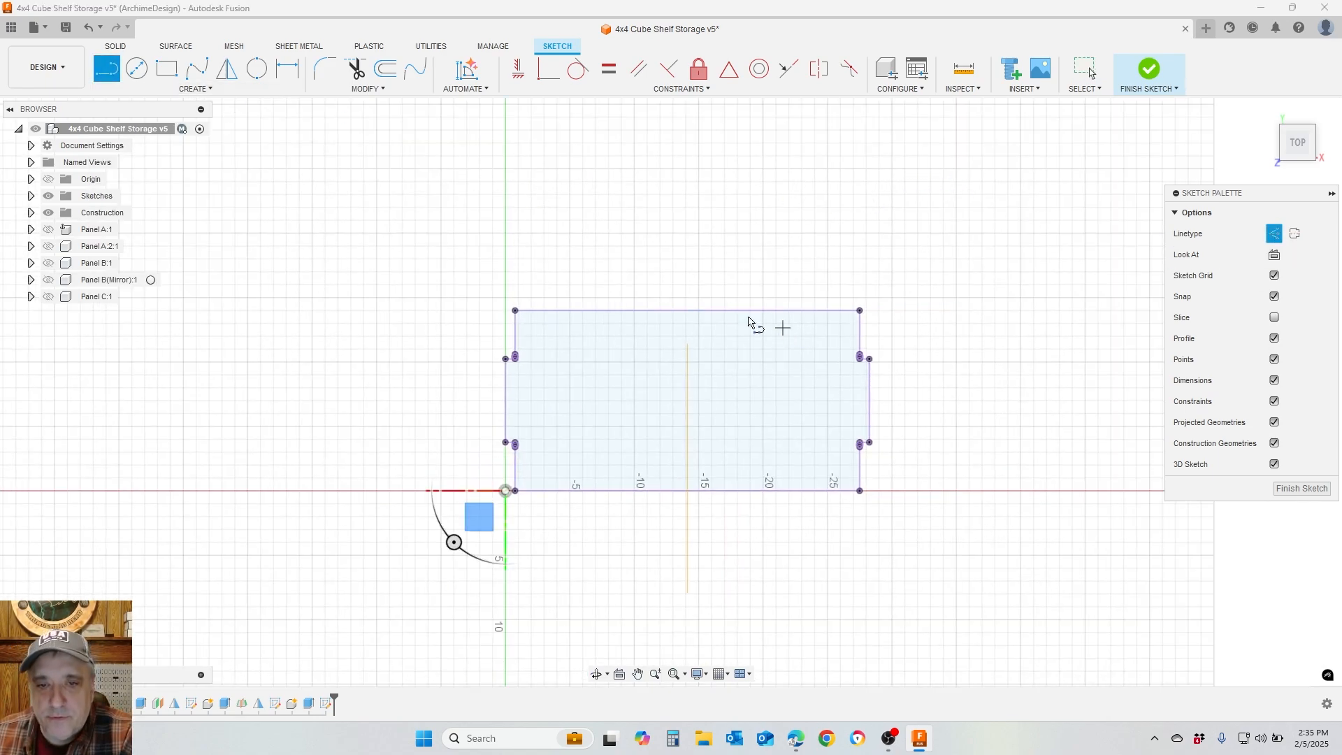
pyautogui.click(688, 311)
pyautogui.doubleClick(686, 492)
# Sketch a narrow solid-line rectangle about 5 in long from the centerline's upper end, on the origin side of the centerline
pyautogui.scroll(-3, 685, 495)
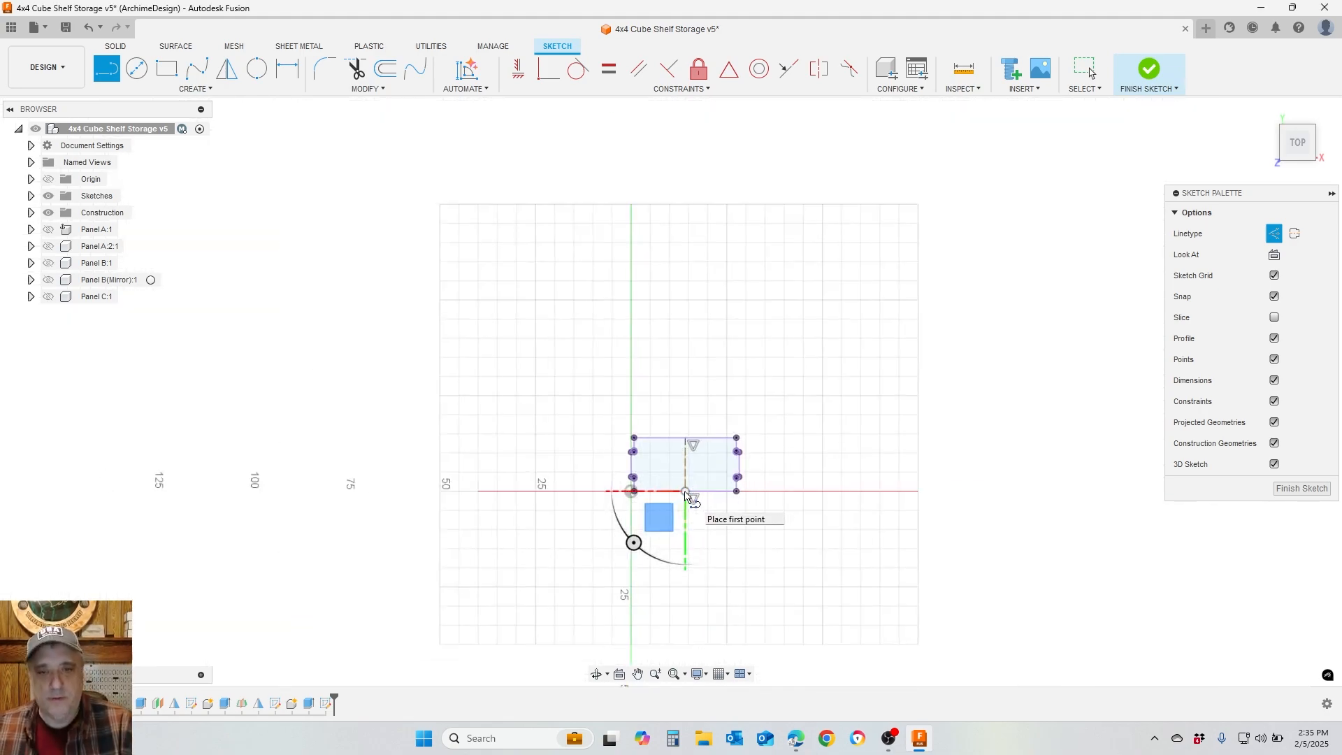
pyautogui.scroll(5, 685, 495)
pyautogui.scroll(2, 687, 495)
pyautogui.scroll(-3, 687, 495)
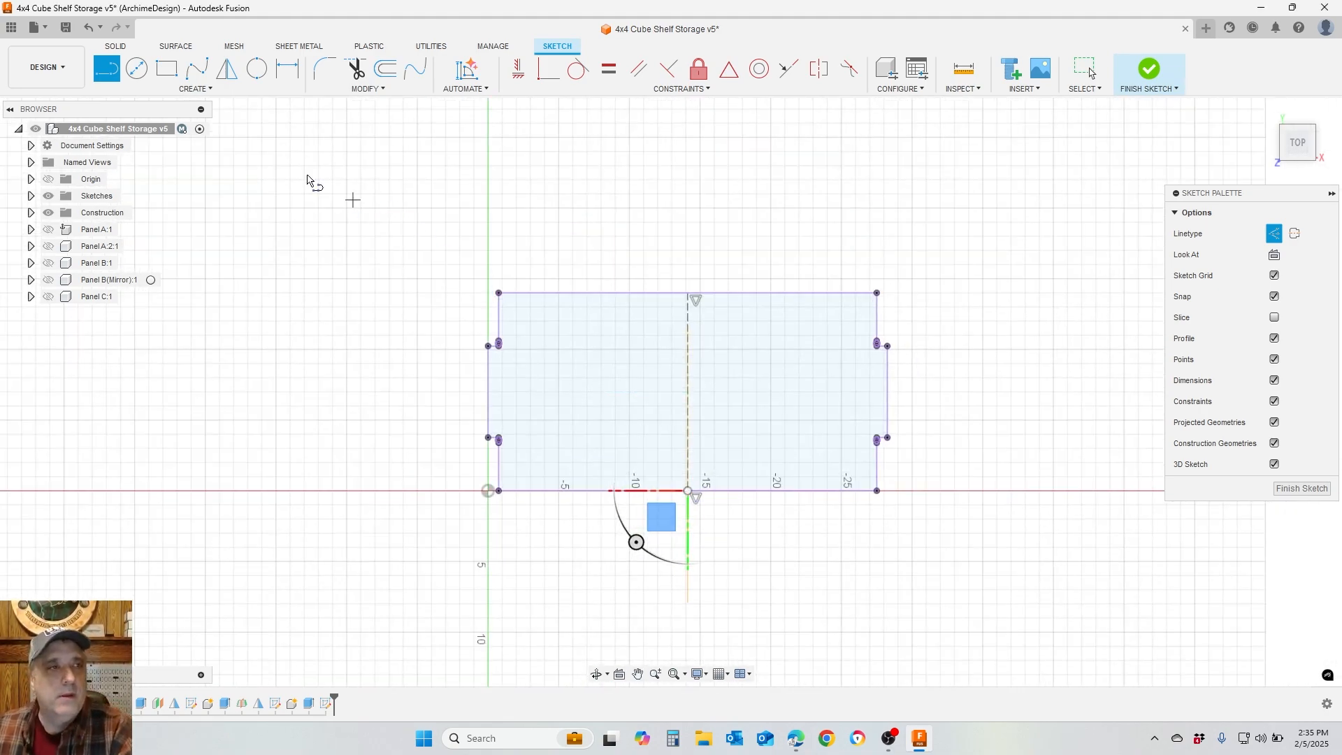
pyautogui.click(170, 69)
pyautogui.scroll(2, 715, 306)
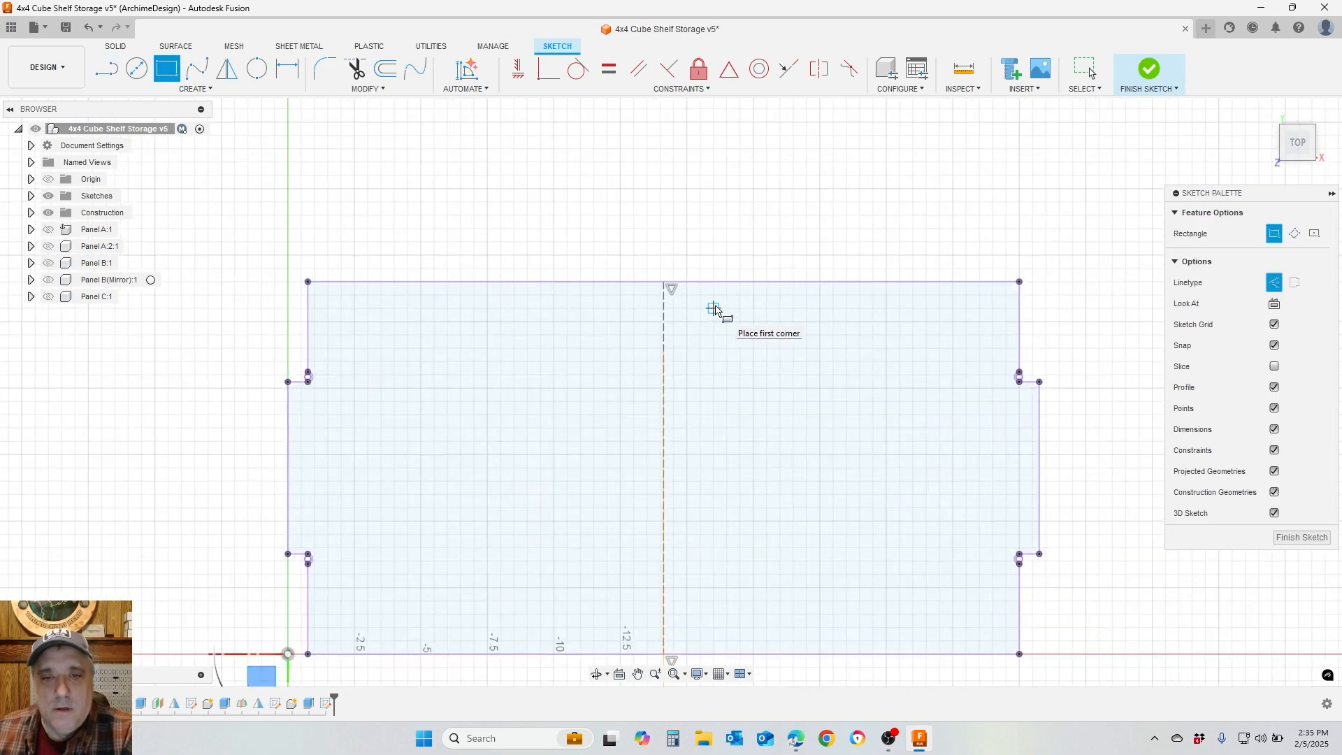
pyautogui.click(662, 283)
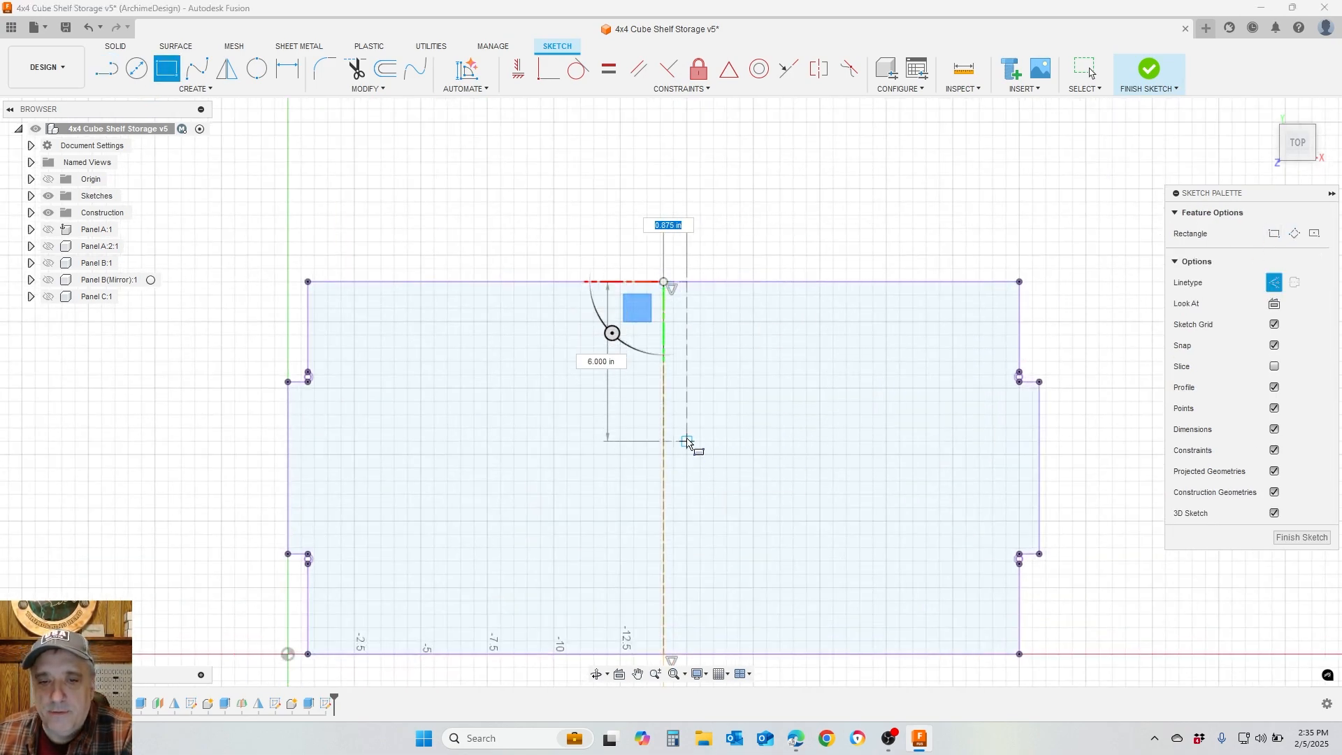
pyautogui.click(1275, 283)
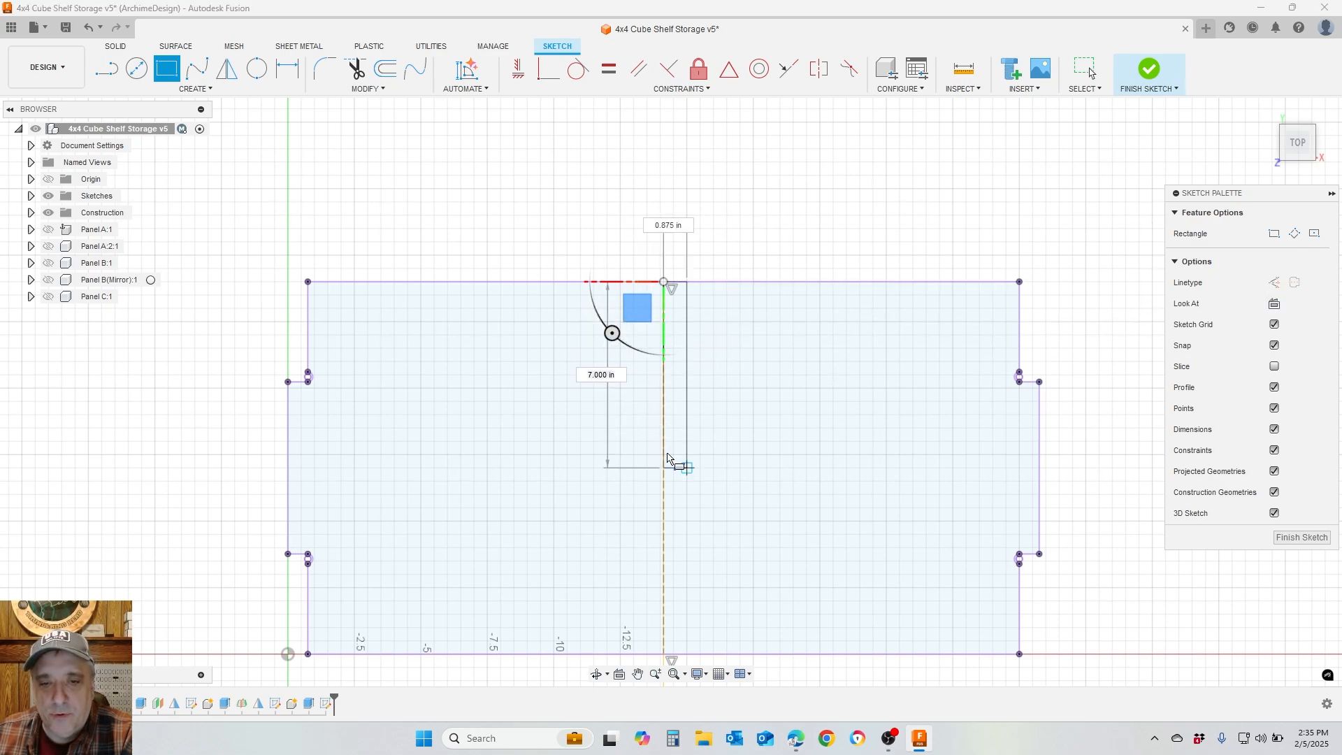
pyautogui.click(633, 417)
pyautogui.press('Escape')
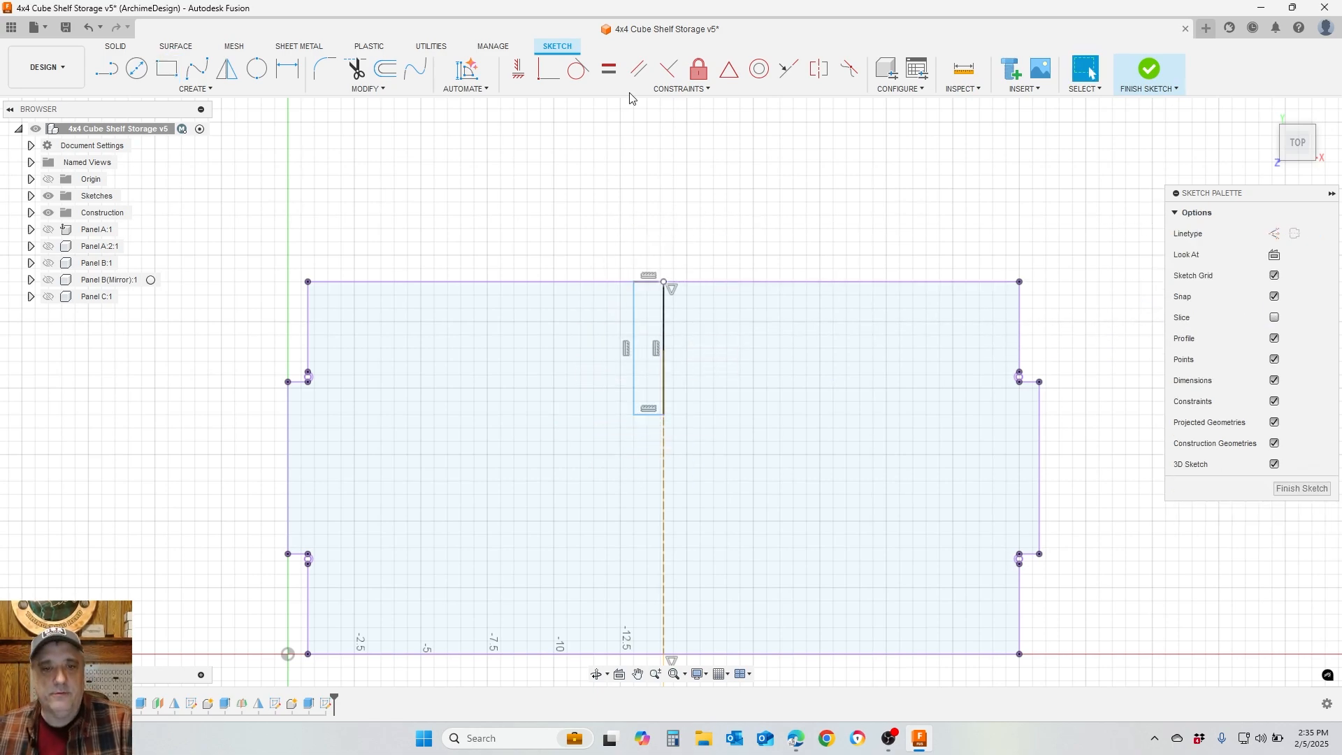
# Dimension the rectangle's length as Depth/2
pyautogui.click(290, 66)
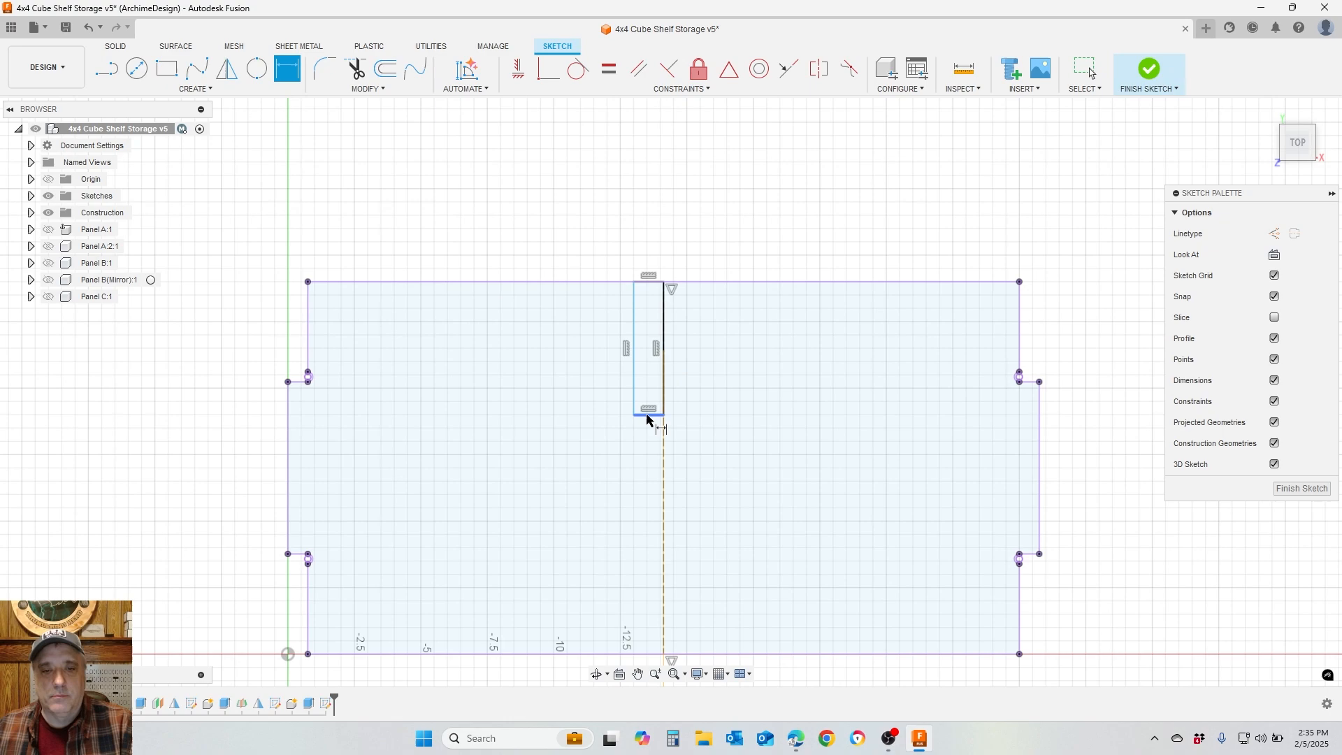
pyautogui.click(632, 389)
pyautogui.click(550, 345)
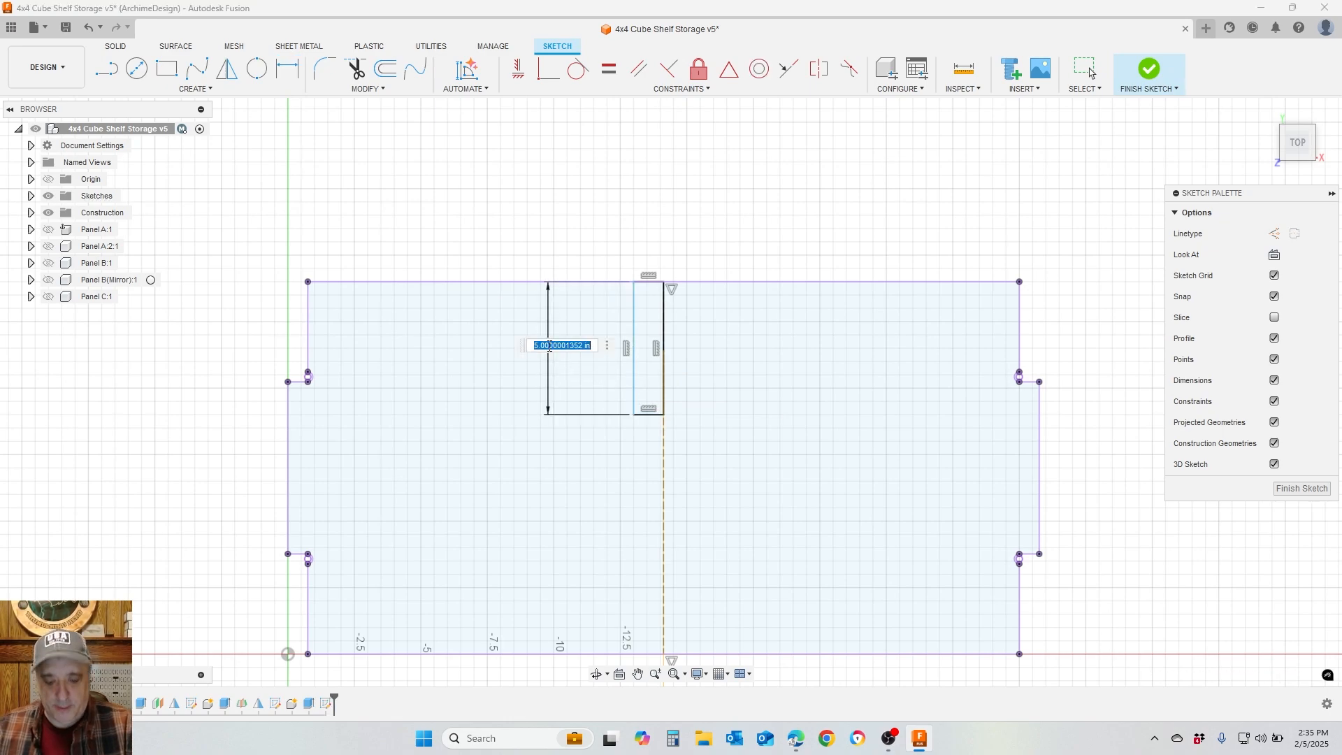
pyautogui.write('Wdith')
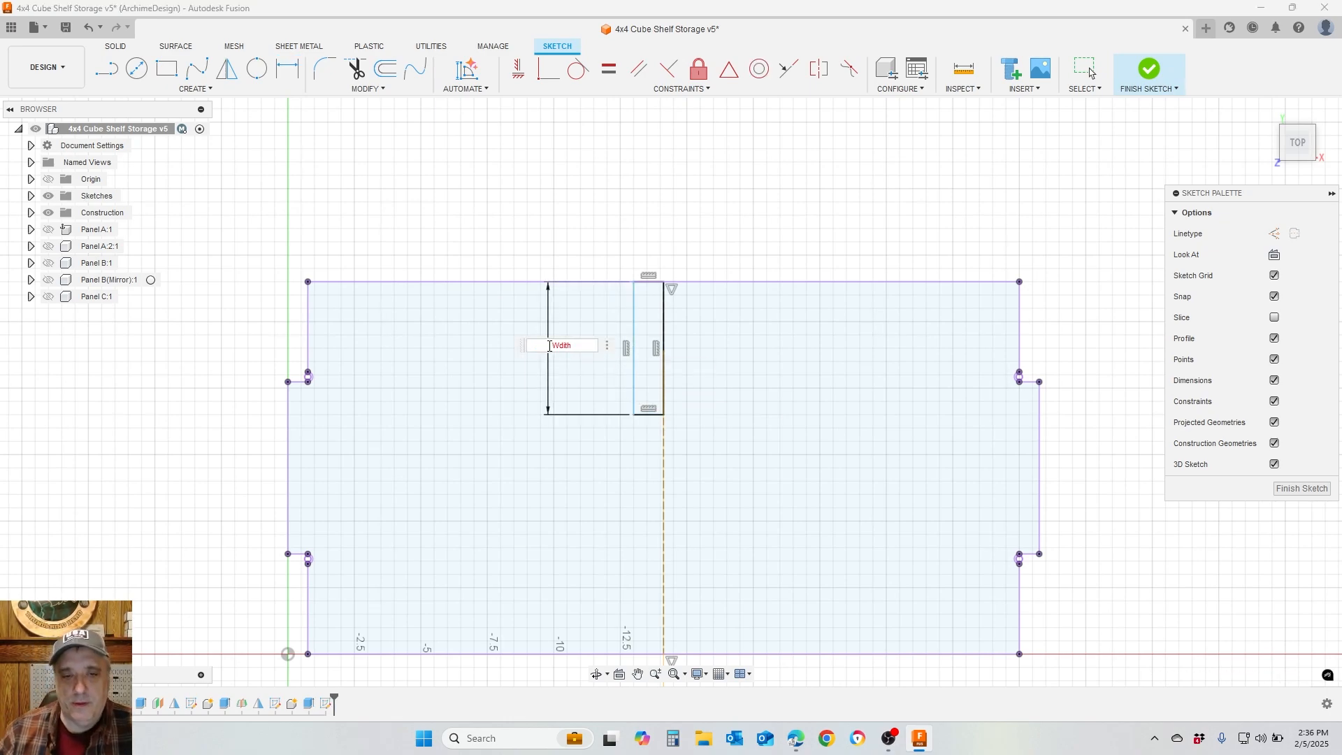
pyautogui.press('BackSpace')
pyautogui.write('i')
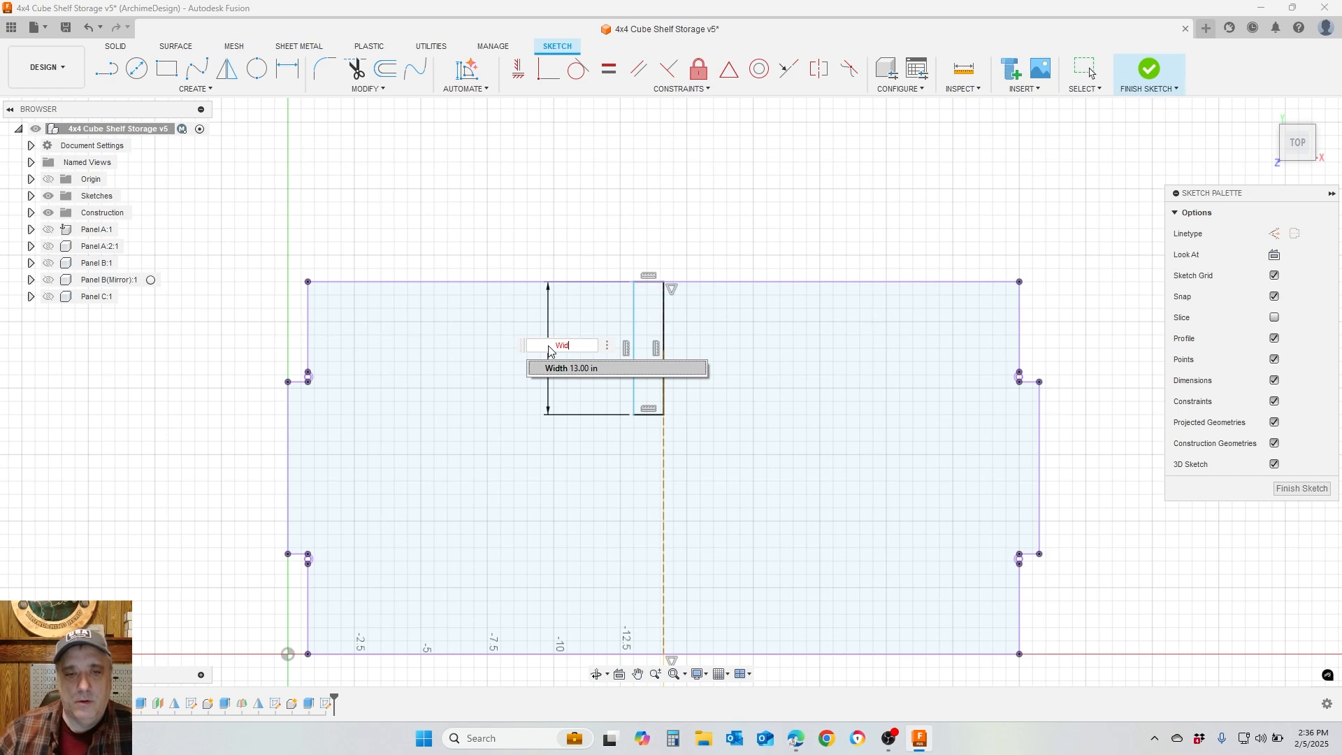
pyautogui.press('BackSpace')
pyautogui.press('BackSpace')
pyautogui.press('BackSpace')
pyautogui.write('Dept')
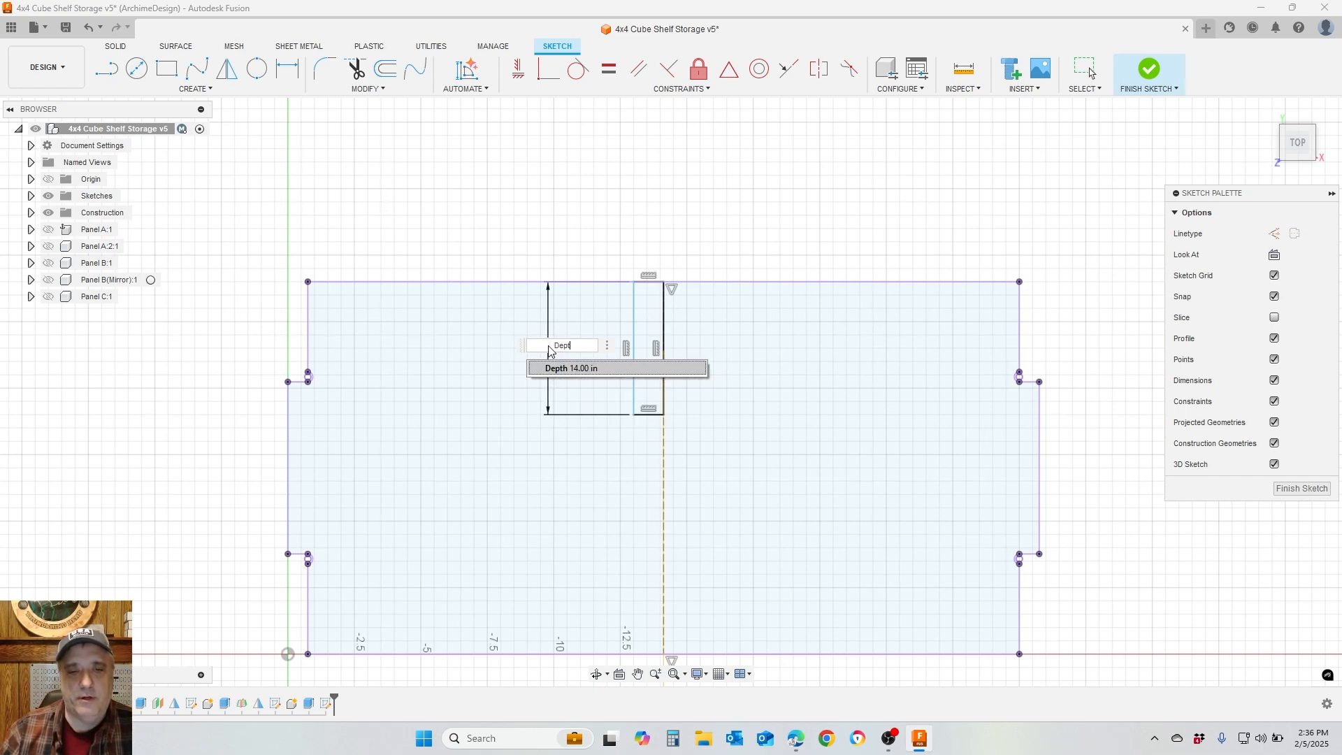
pyautogui.write('h/2')
pyautogui.press('Return')
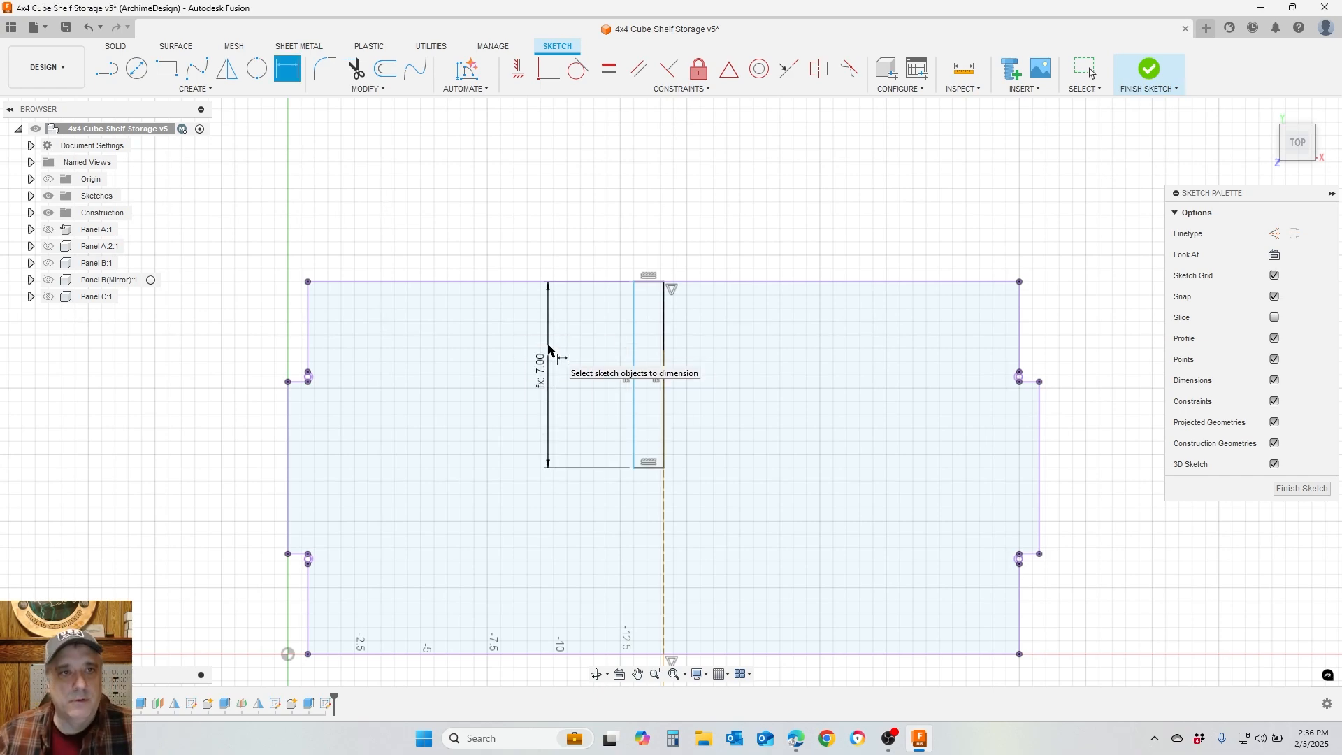
# Dimension the rectangle's width as BoardThickness/2-Tol
pyautogui.click(648, 468)
pyautogui.click(595, 502)
pyautogui.write('Bo')
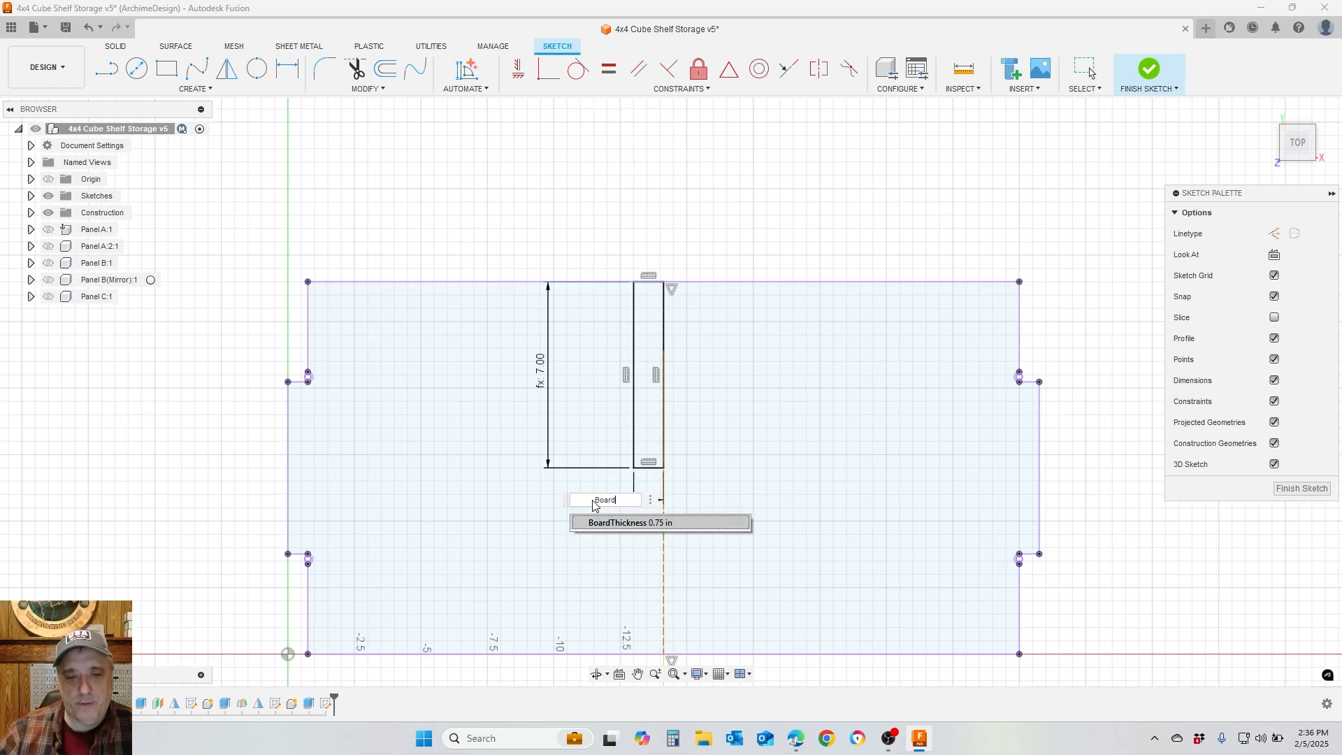
pyautogui.write('ard')
pyautogui.click(601, 522)
pyautogui.write('/2-1')
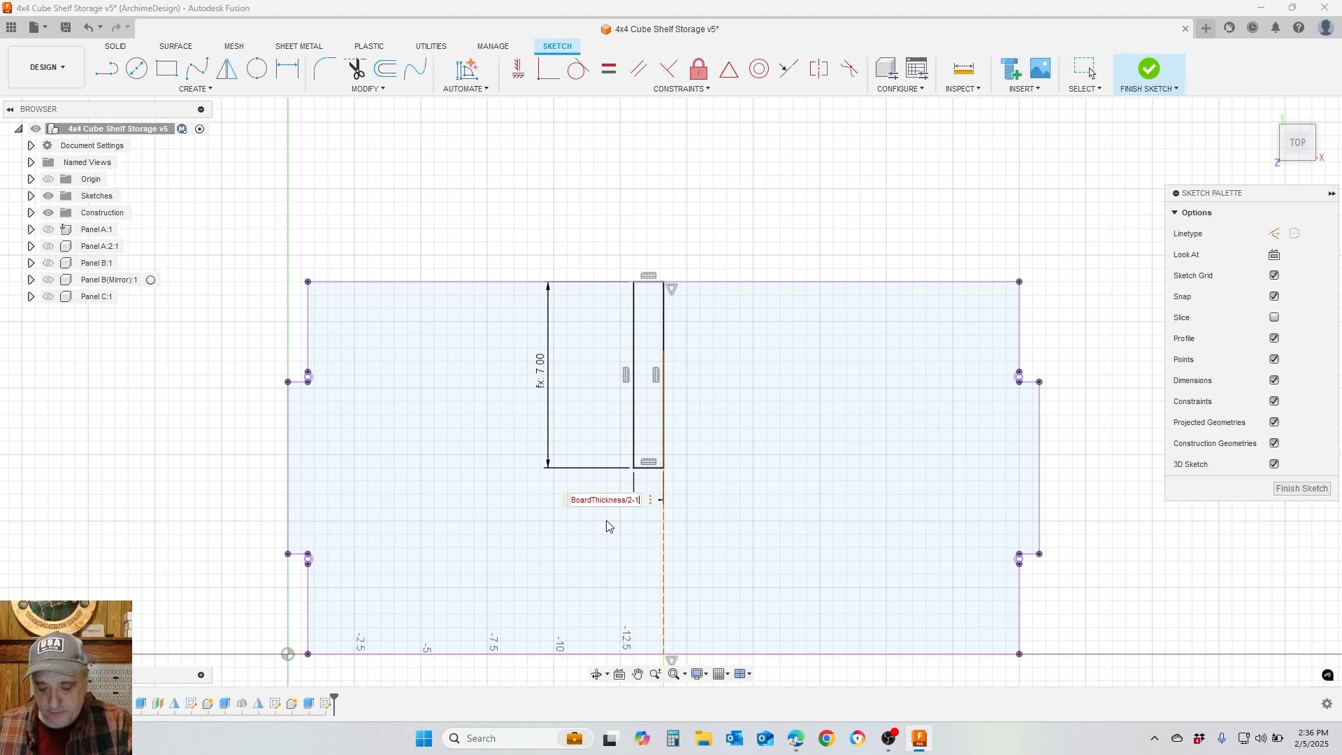
pyautogui.press('BackSpace')
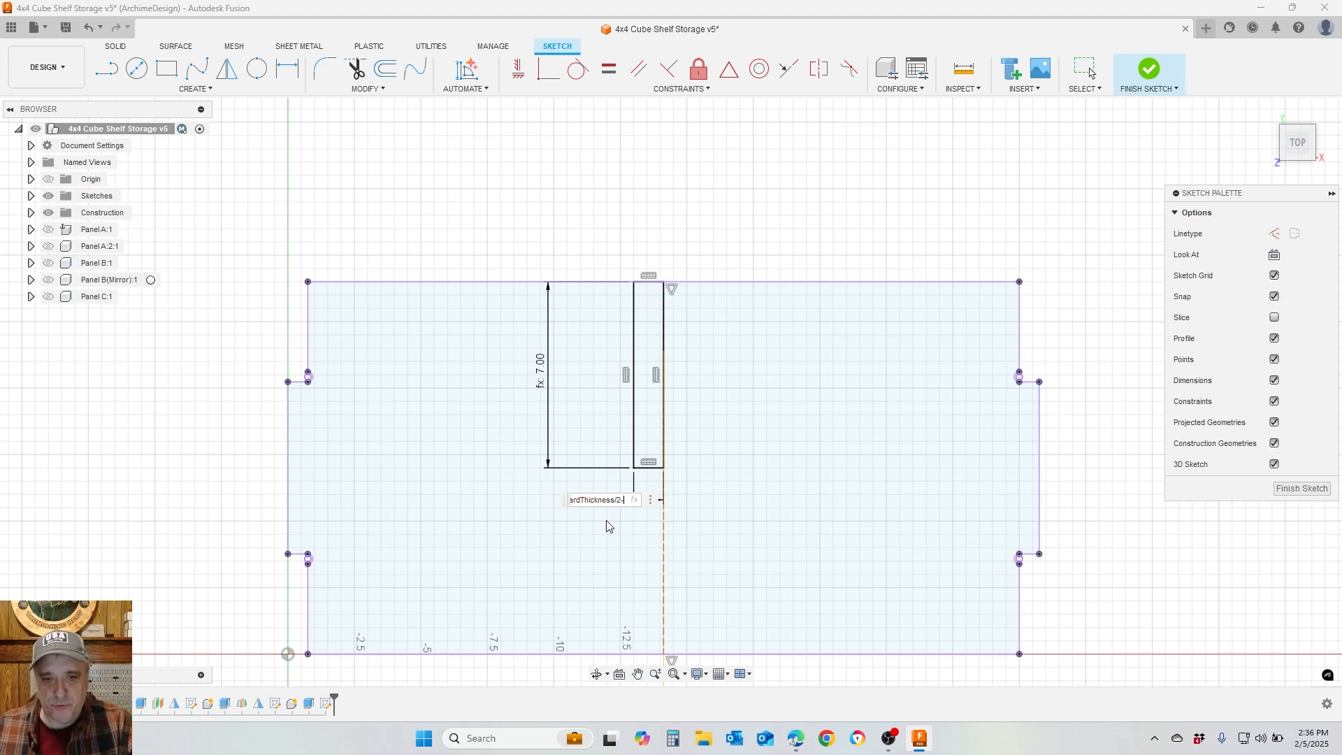
pyautogui.write('To')
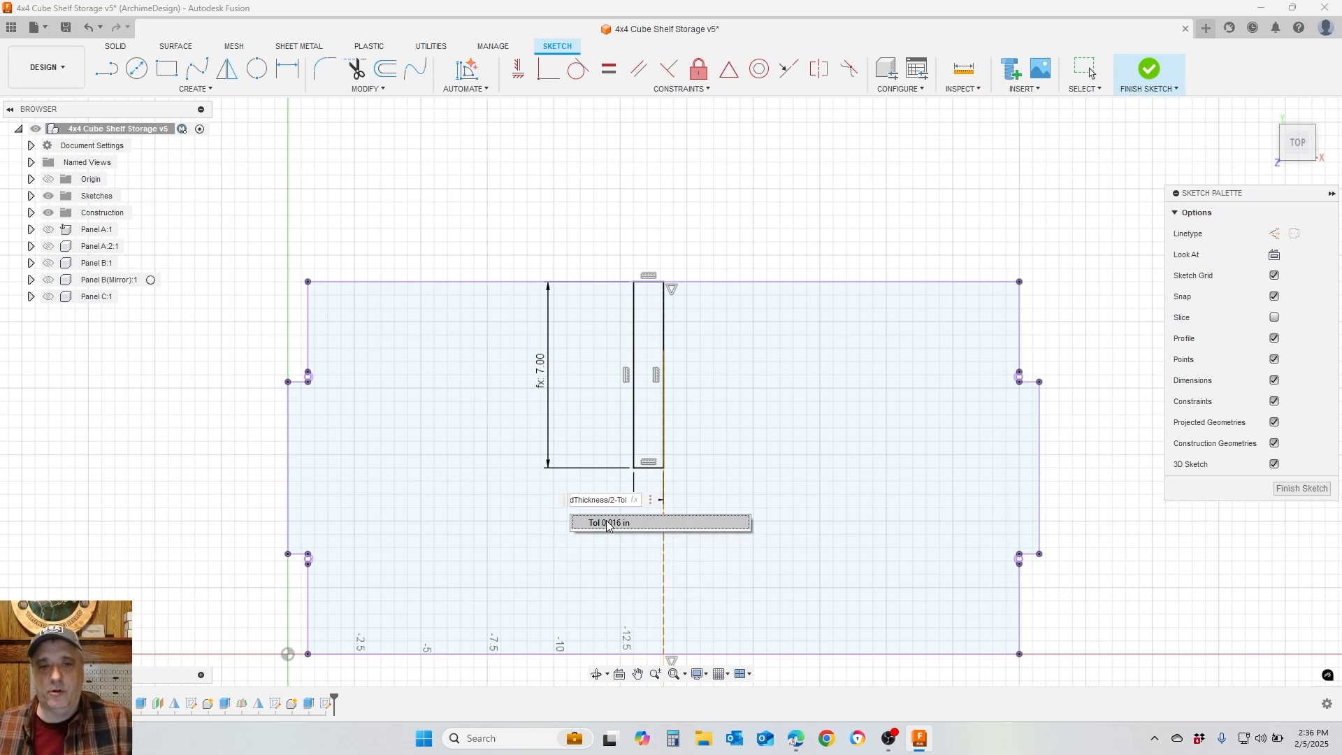
pyautogui.write('l')
pyautogui.click(608, 523)
pyautogui.press('Return')
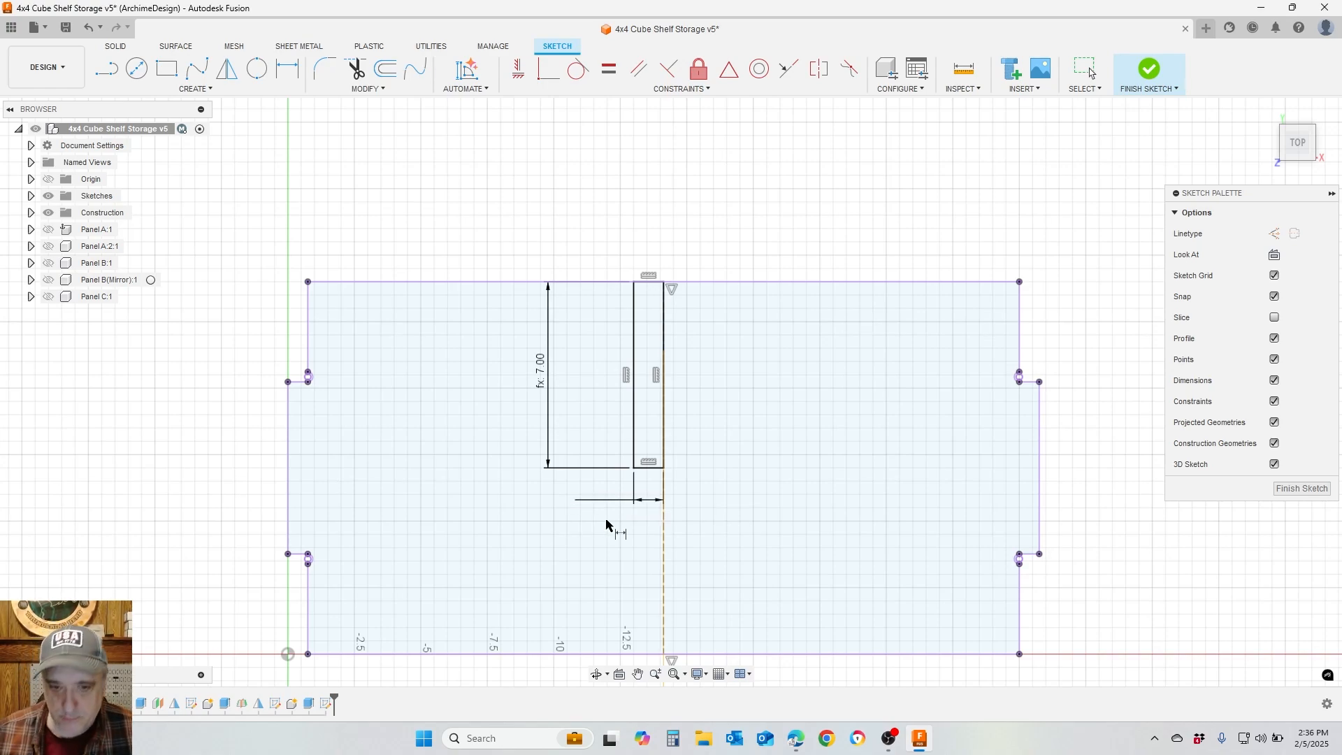
# Sketch a two-point circle about 0.18 in across from the slot's inner corner, centered on its outer long edge and tangent to the short edge
pyautogui.scroll(1, 675, 357)
pyautogui.scroll(-2, 678, 454)
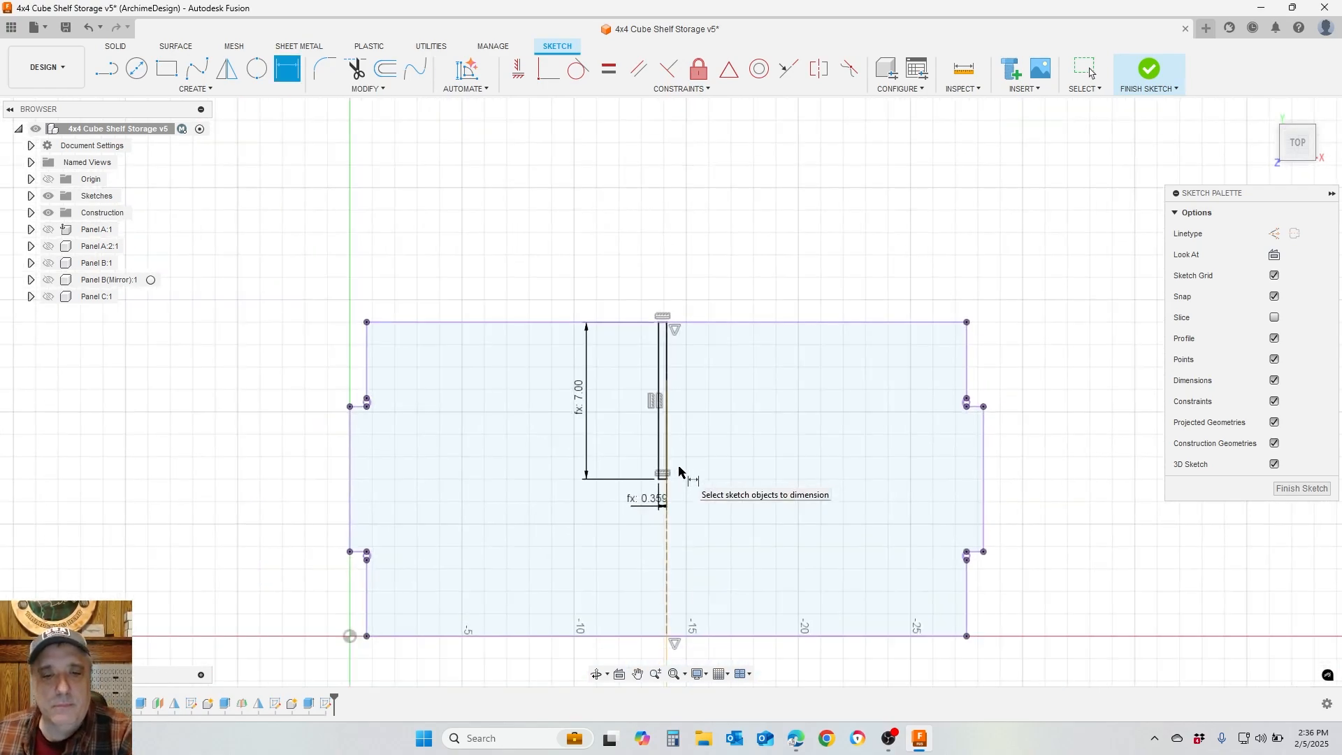
pyautogui.scroll(3, 741, 521)
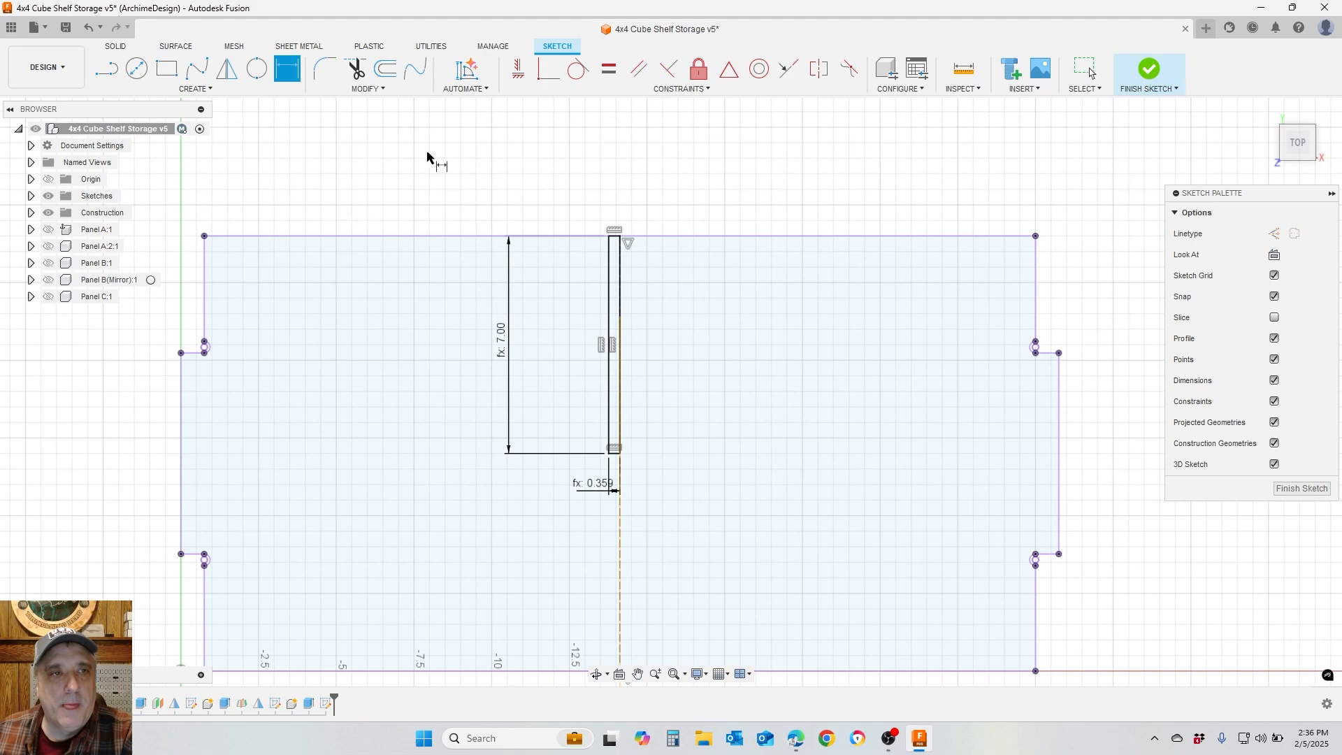
pyautogui.scroll(1, 428, 157)
pyautogui.click(256, 69)
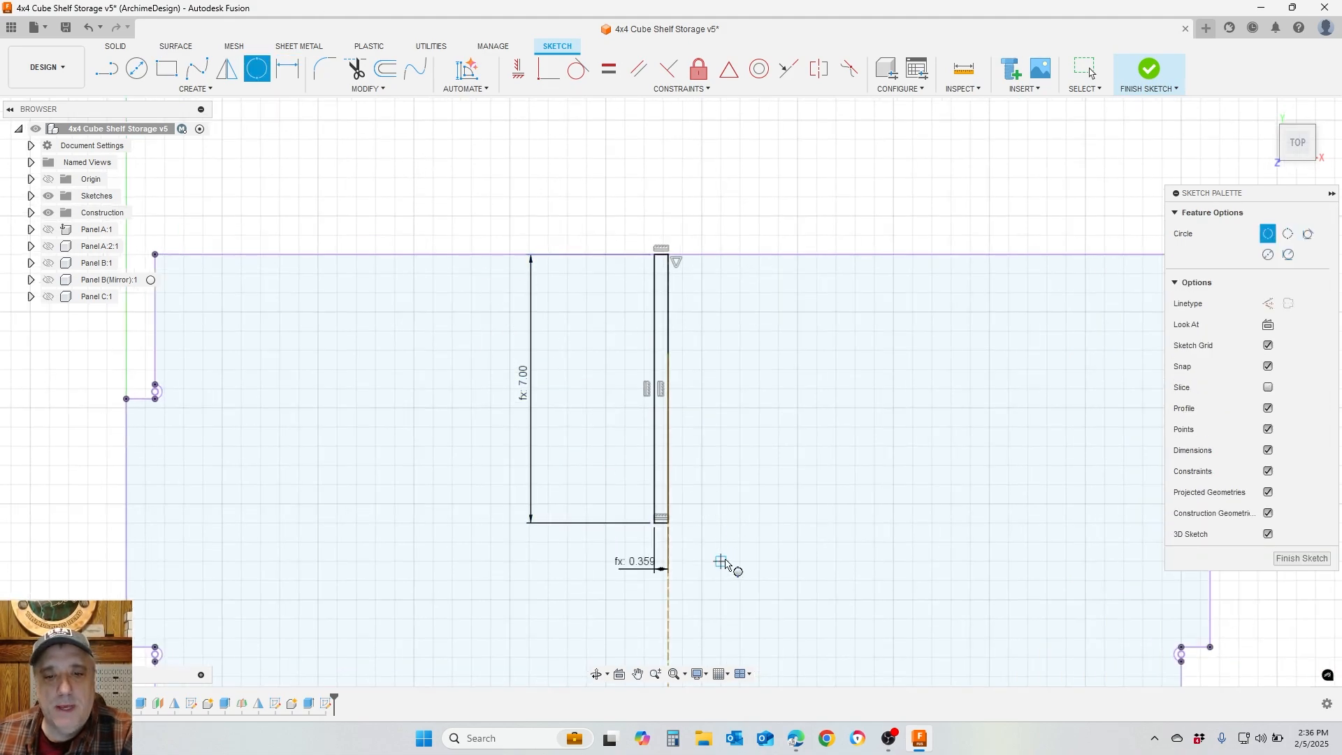
pyautogui.scroll(4, 667, 567)
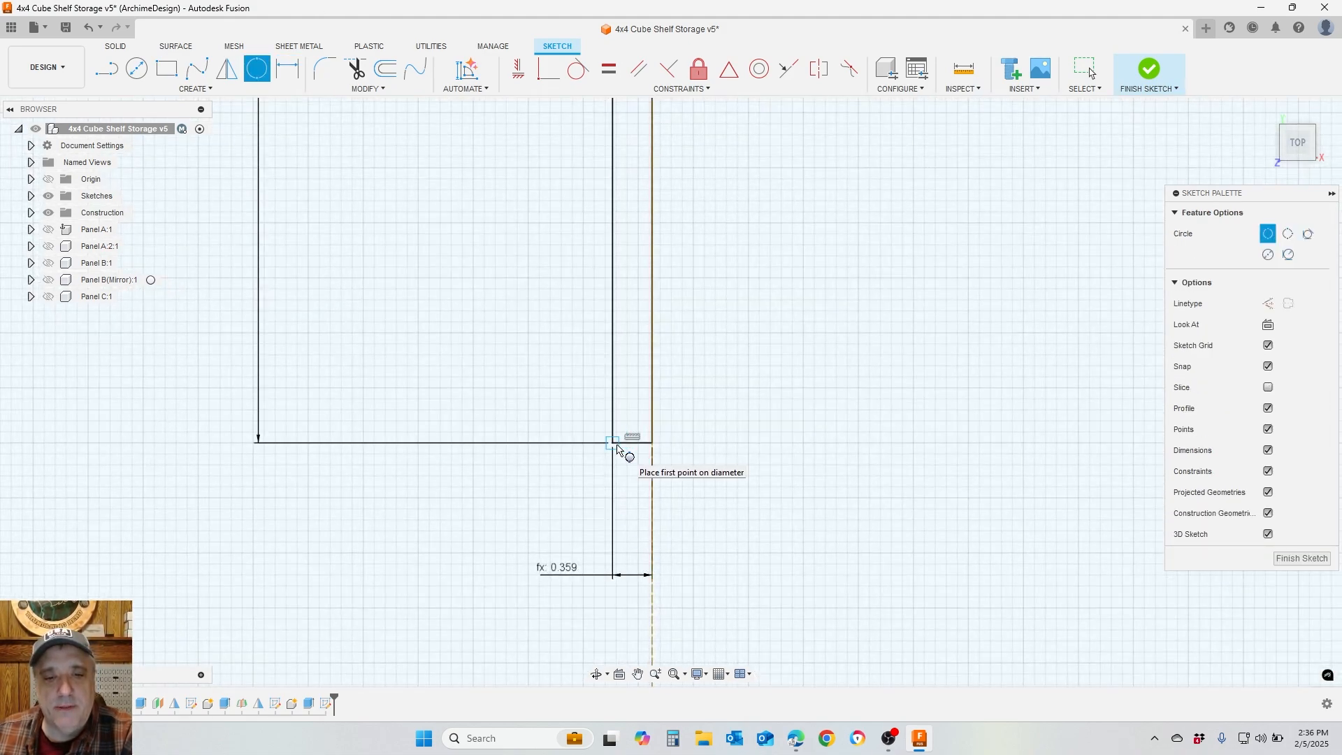
pyautogui.scroll(3, 616, 446)
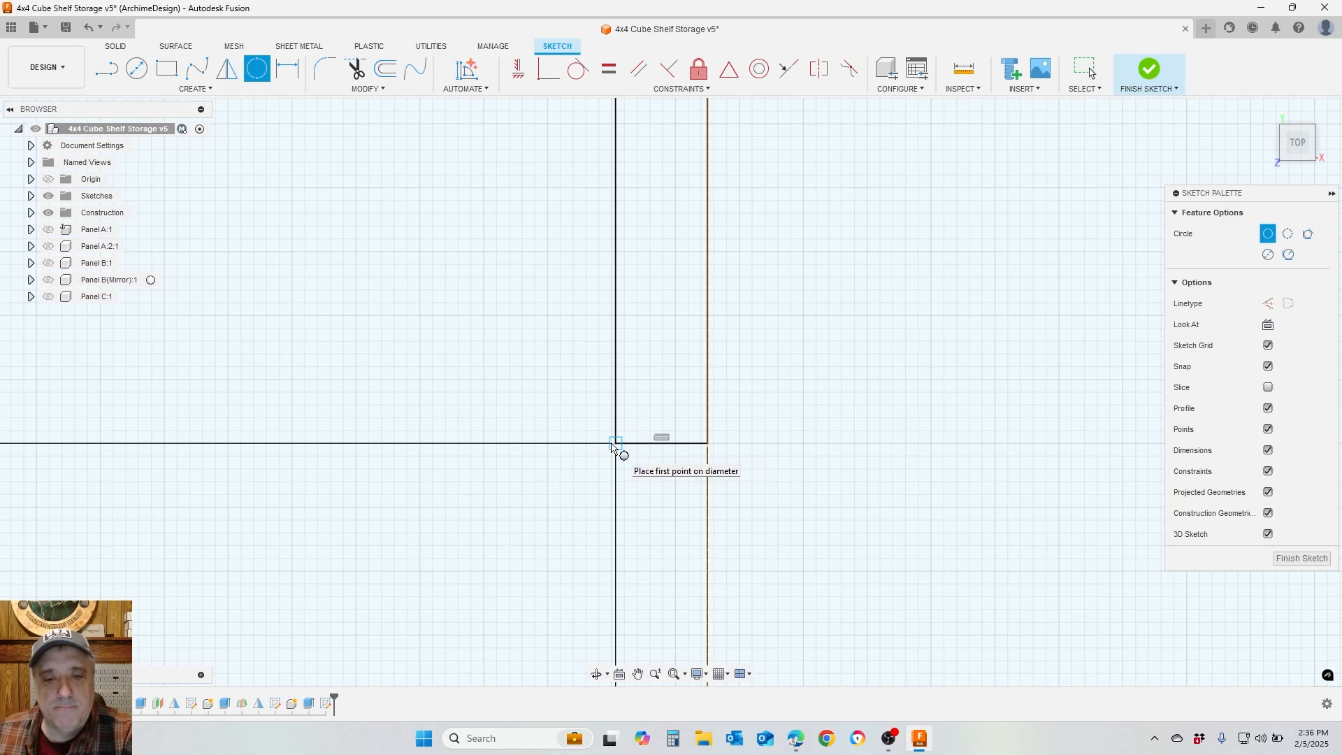
pyautogui.click(614, 444)
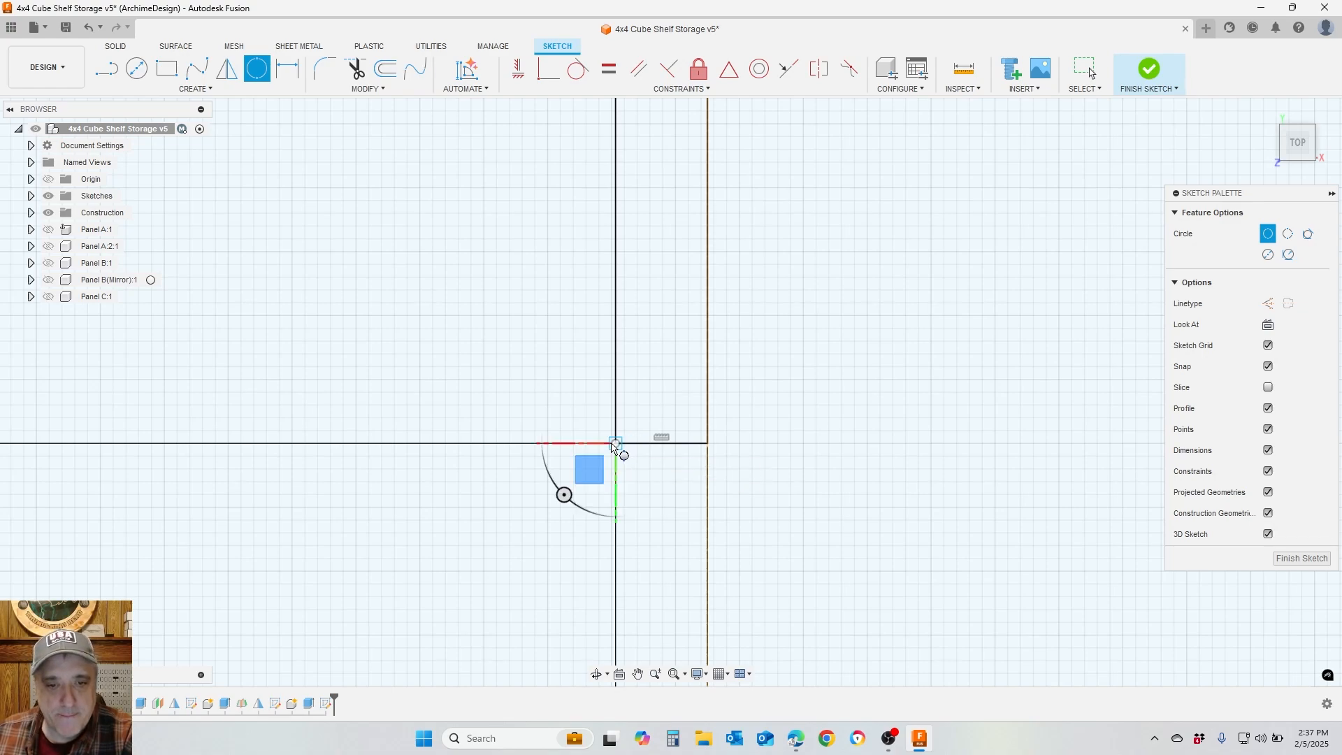
pyautogui.click(612, 401)
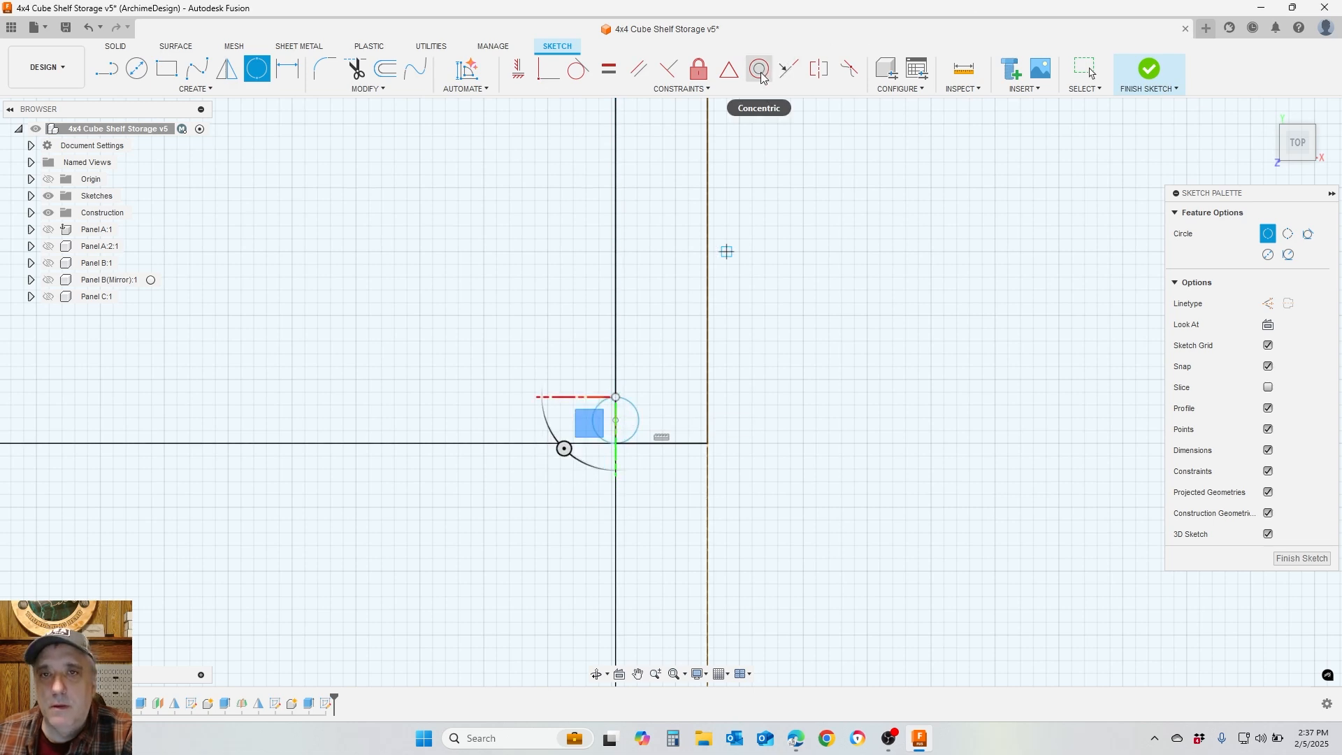
pyautogui.click(578, 68)
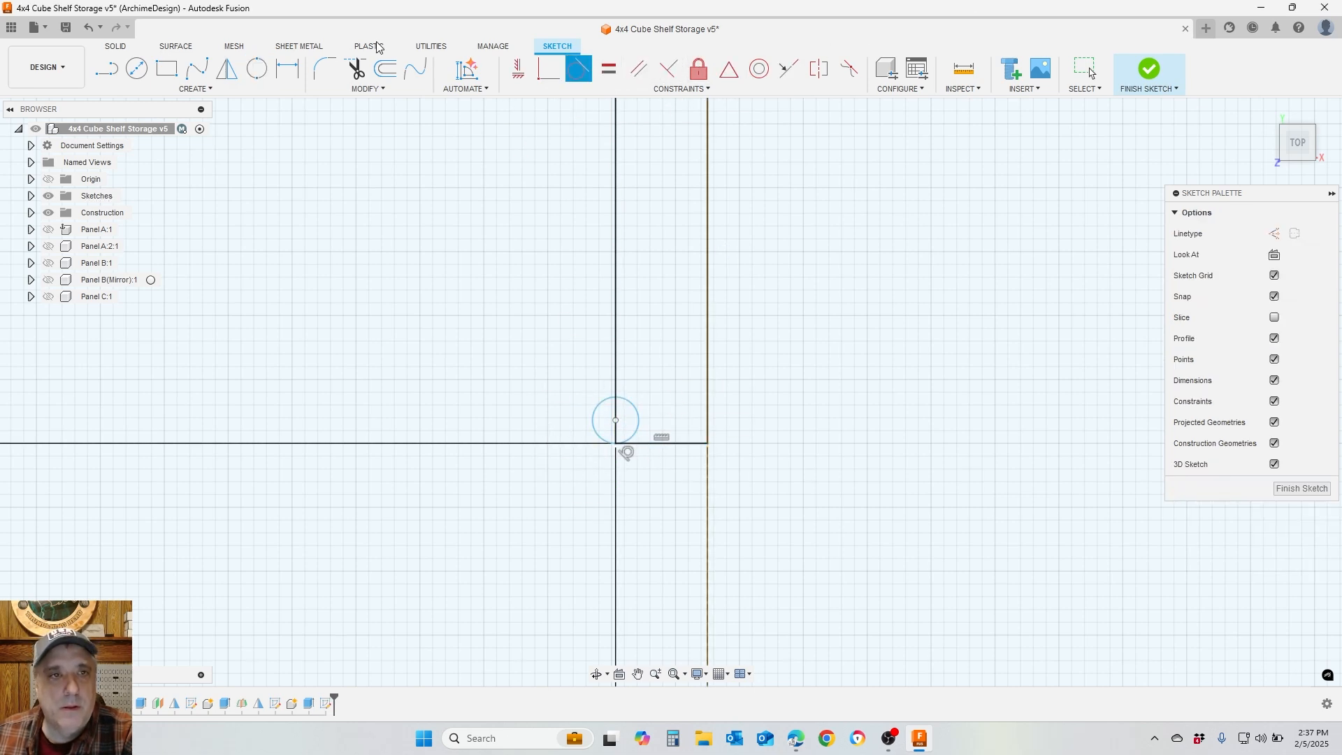
# Dimension the corner relief circle's diameter as ReliefDia
pyautogui.click(297, 73)
pyautogui.click(591, 416)
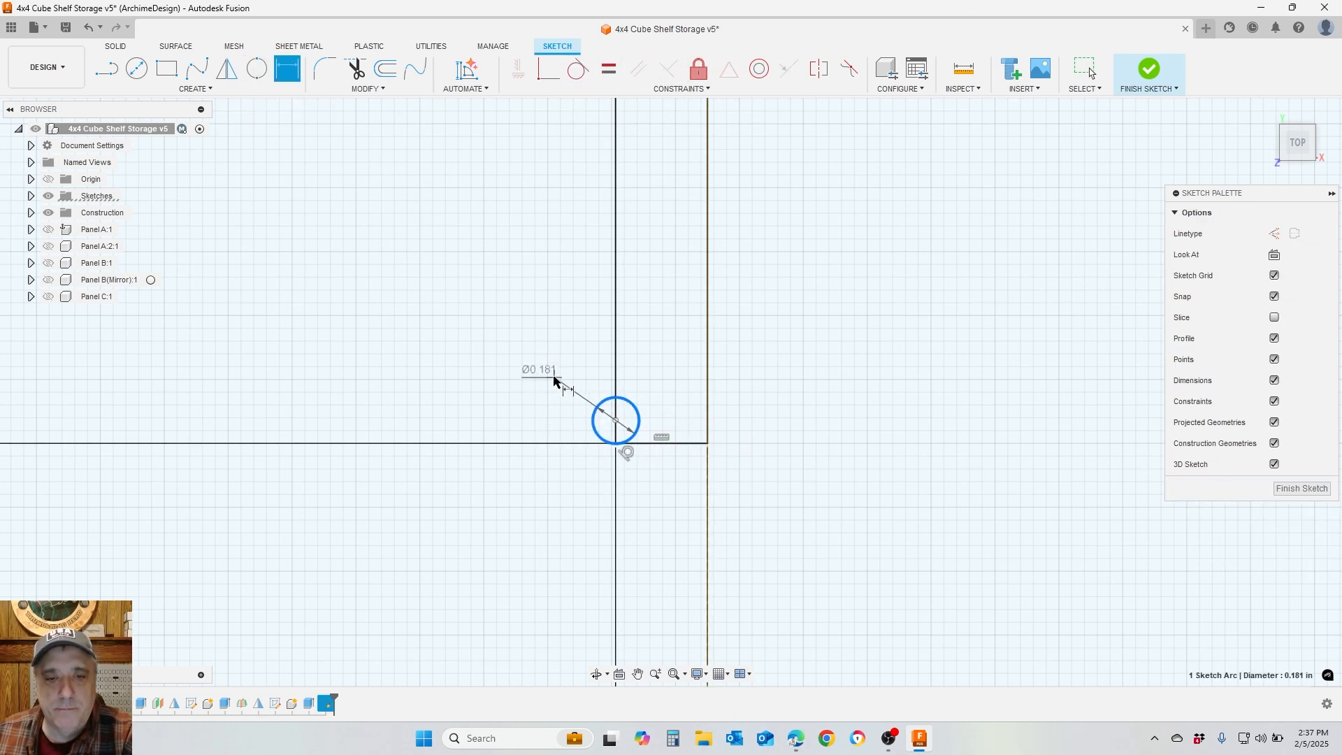
pyautogui.click(558, 377)
pyautogui.write('R')
pyautogui.press('Return')
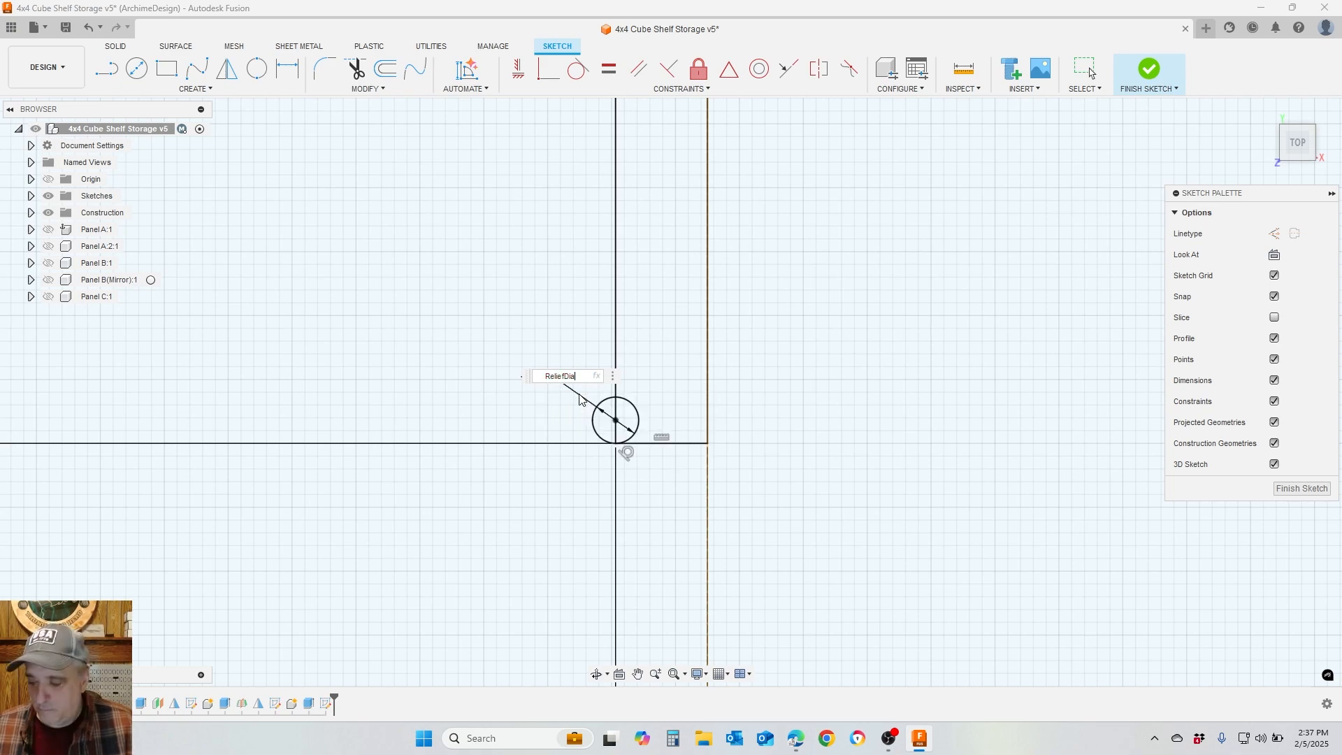
pyautogui.press('Return')
pyautogui.scroll(-8, 690, 272)
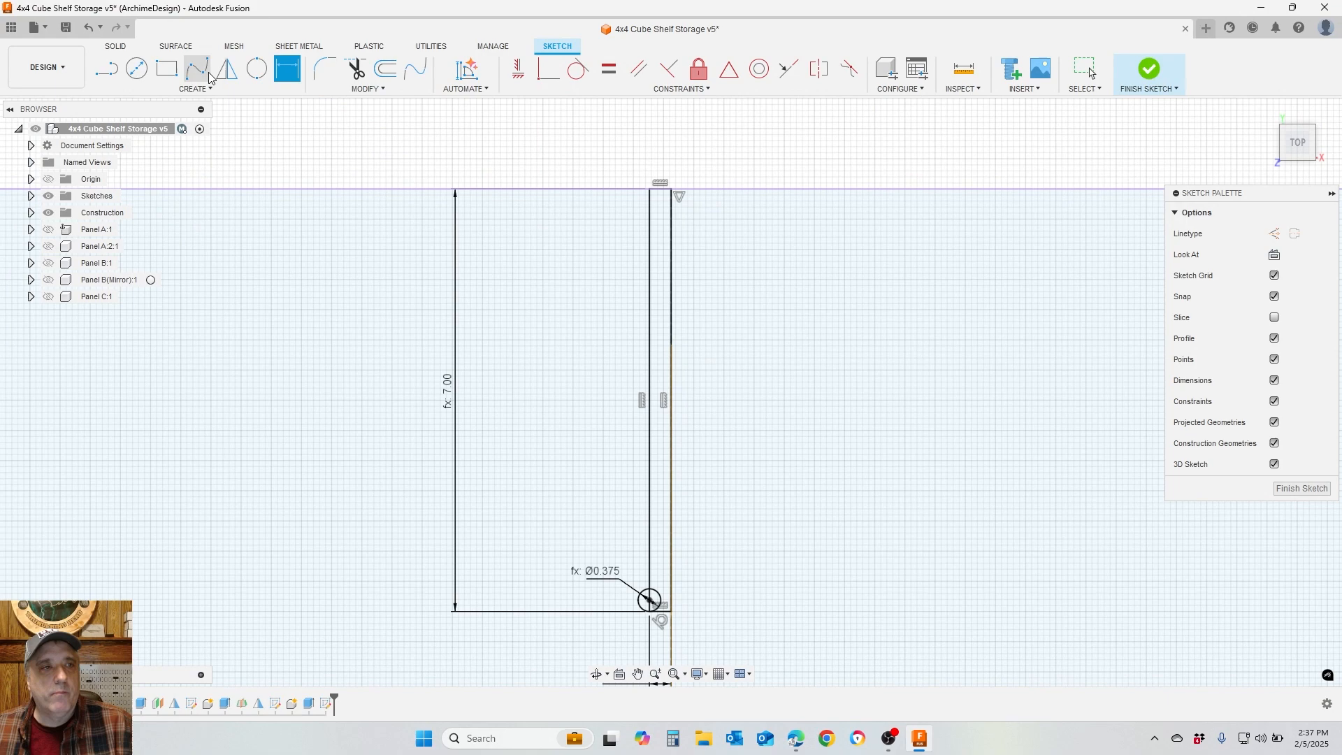
pyautogui.click(226, 70)
pyautogui.click(650, 535)
pyautogui.scroll(3, 670, 618)
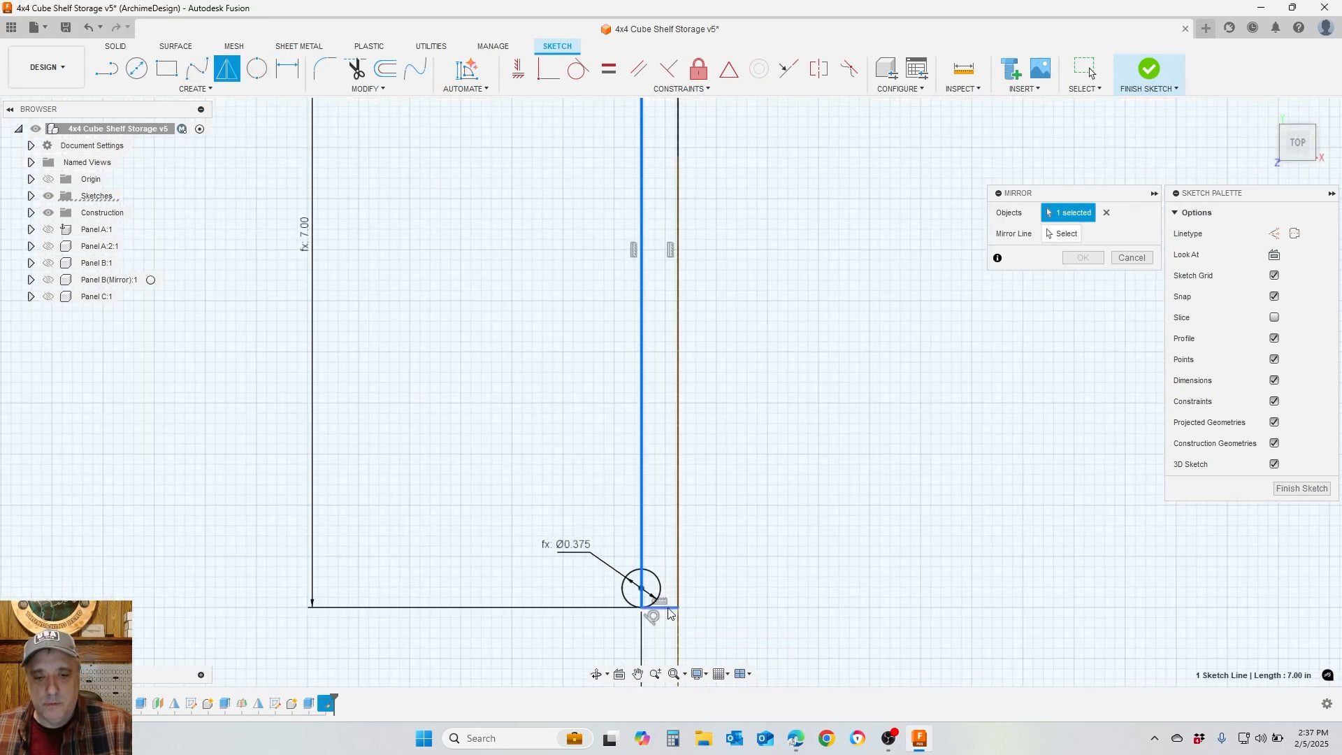
pyautogui.click(664, 612)
pyautogui.click(657, 608)
pyautogui.scroll(-3, 982, 243)
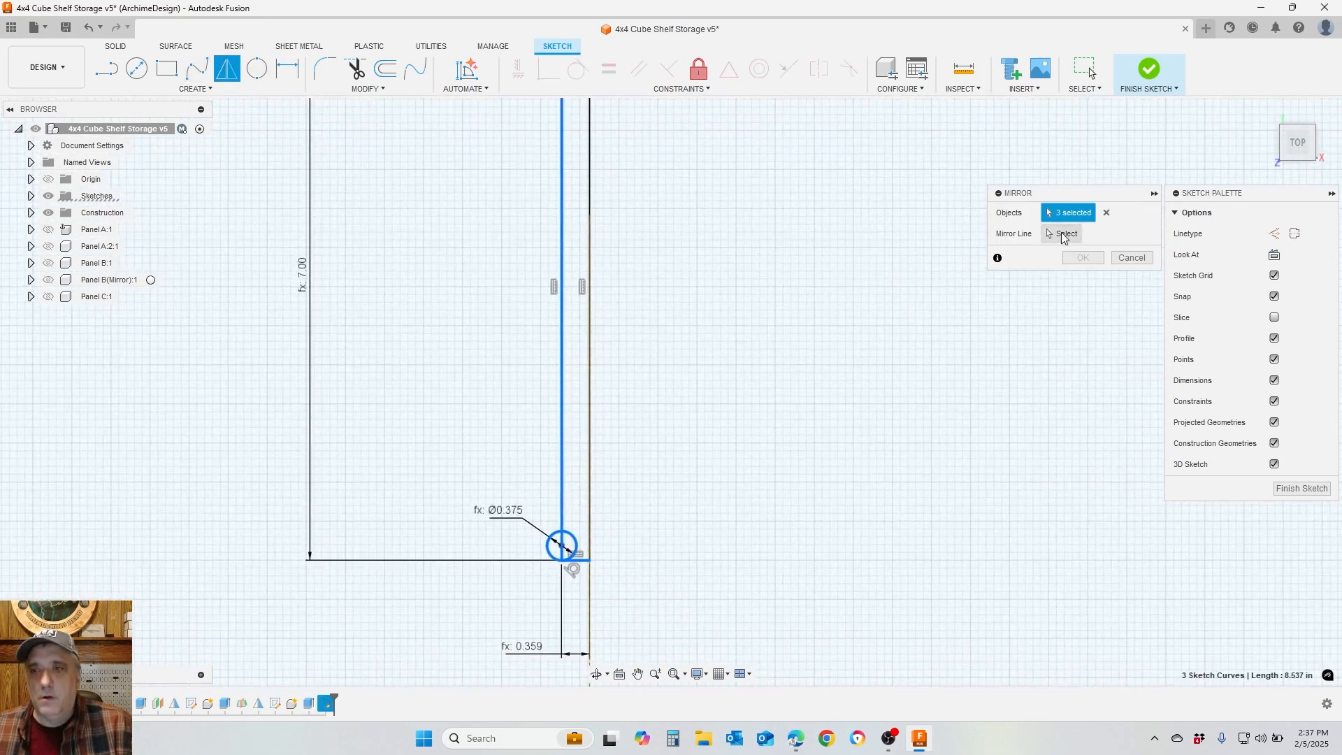
pyautogui.click(1145, 260)
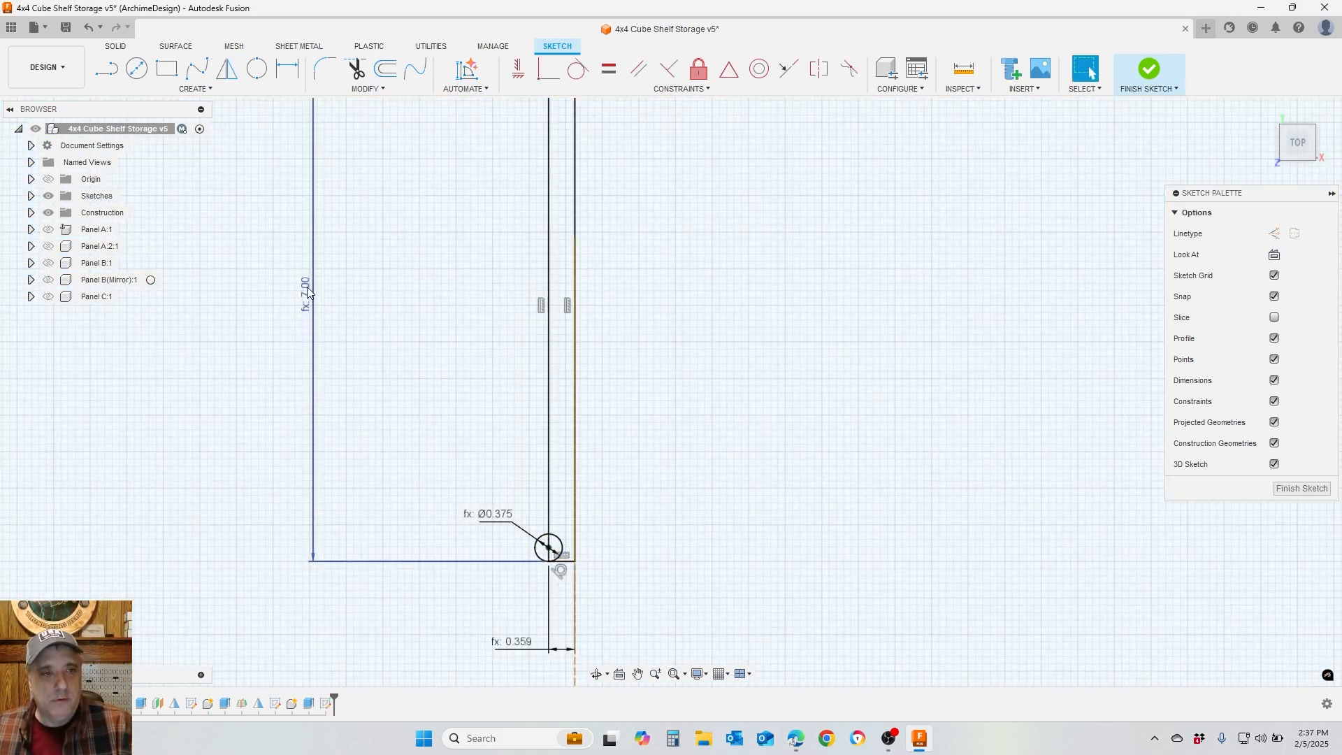
# Set the slot rectangle's length dimension to Depth/2+Tol
pyautogui.doubleClick(308, 292)
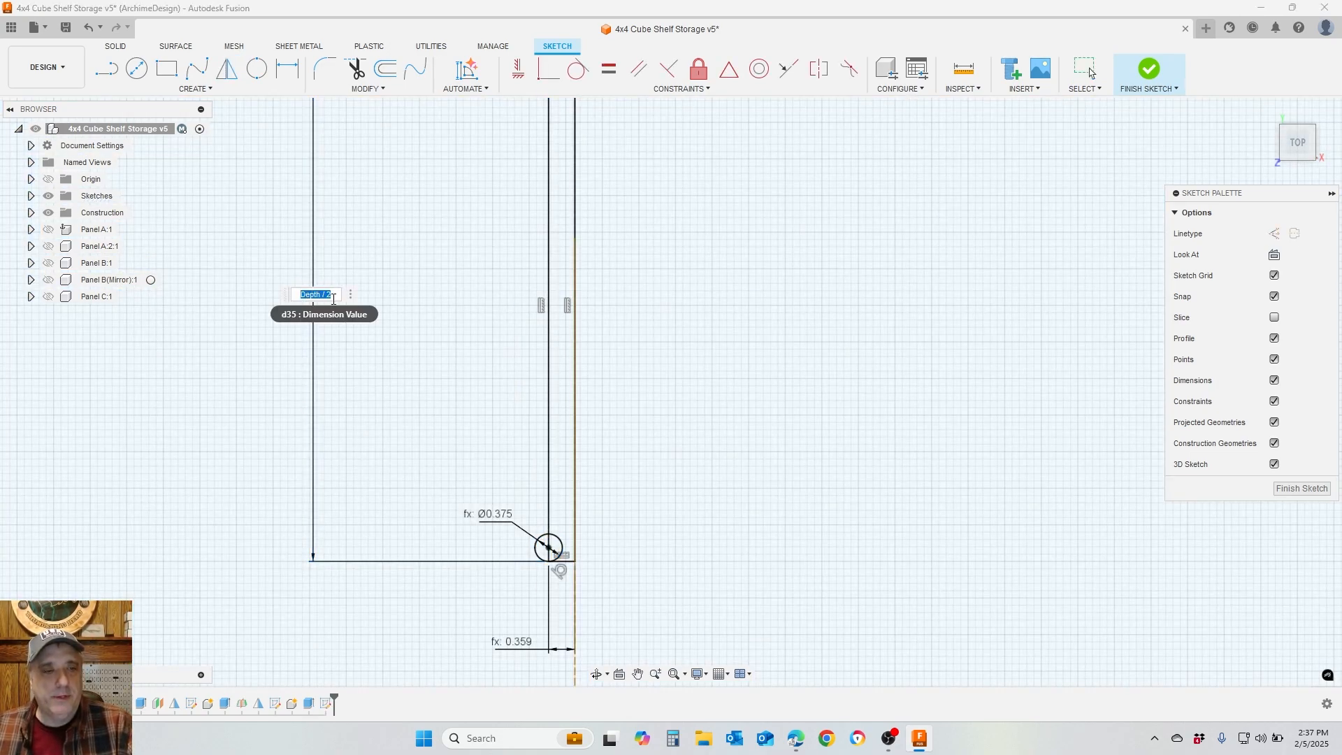
pyautogui.write('+Tol')
pyautogui.press('Return')
pyautogui.press('Return')
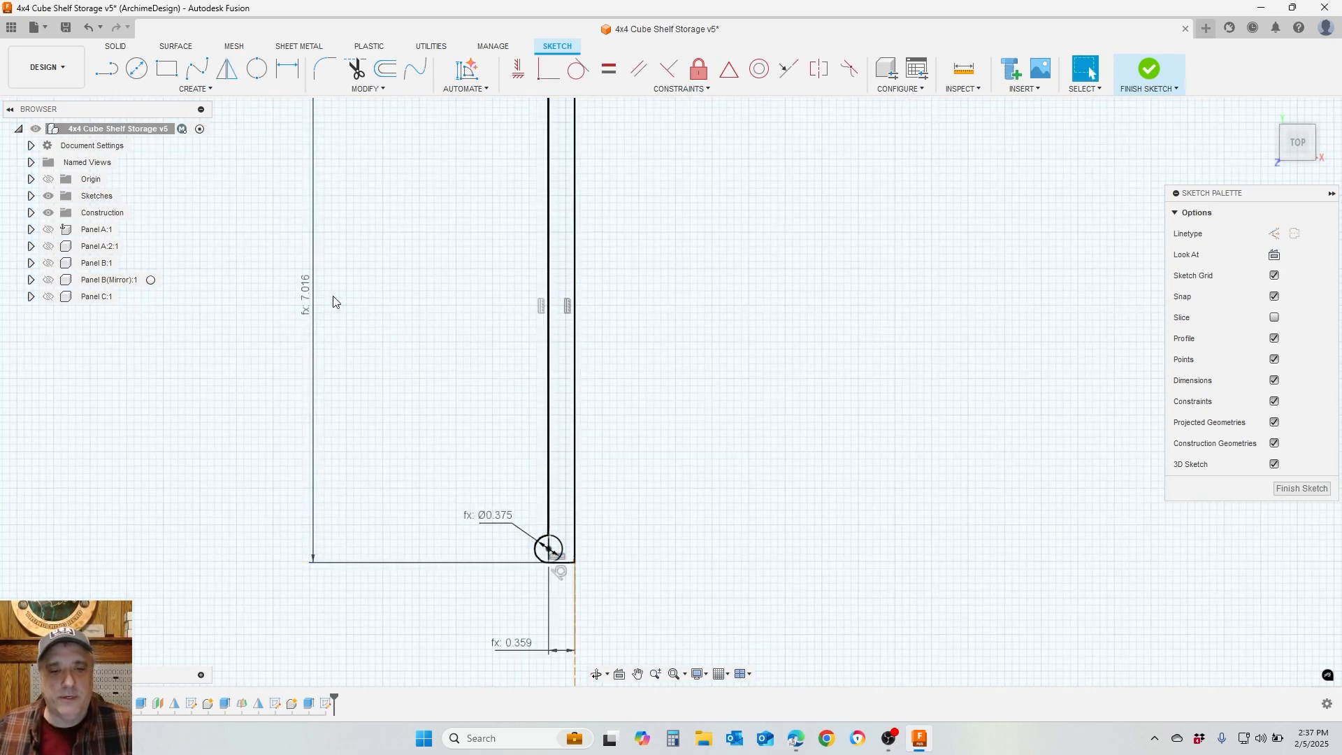
# Mirror the slot's outer long edge, inner short edge and relief circle across the construction centerline
pyautogui.scroll(-3, 585, 210)
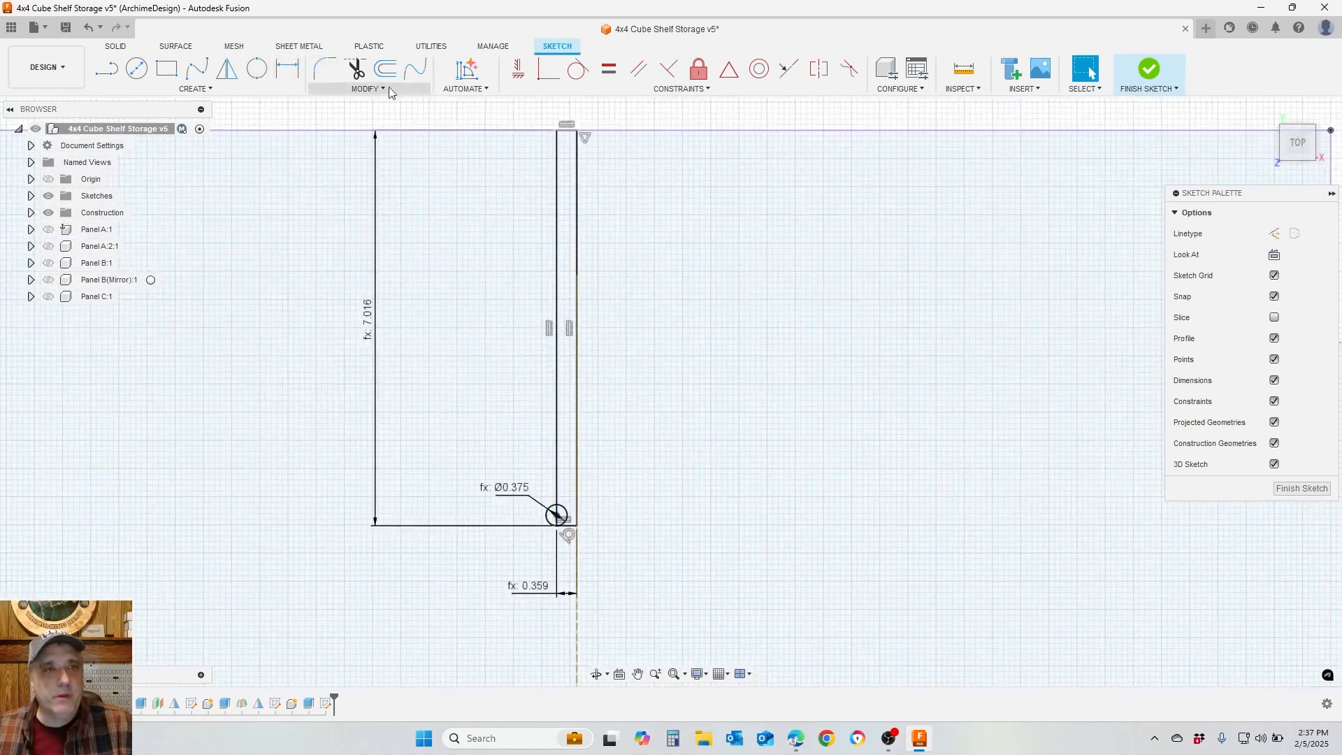
pyautogui.click(226, 68)
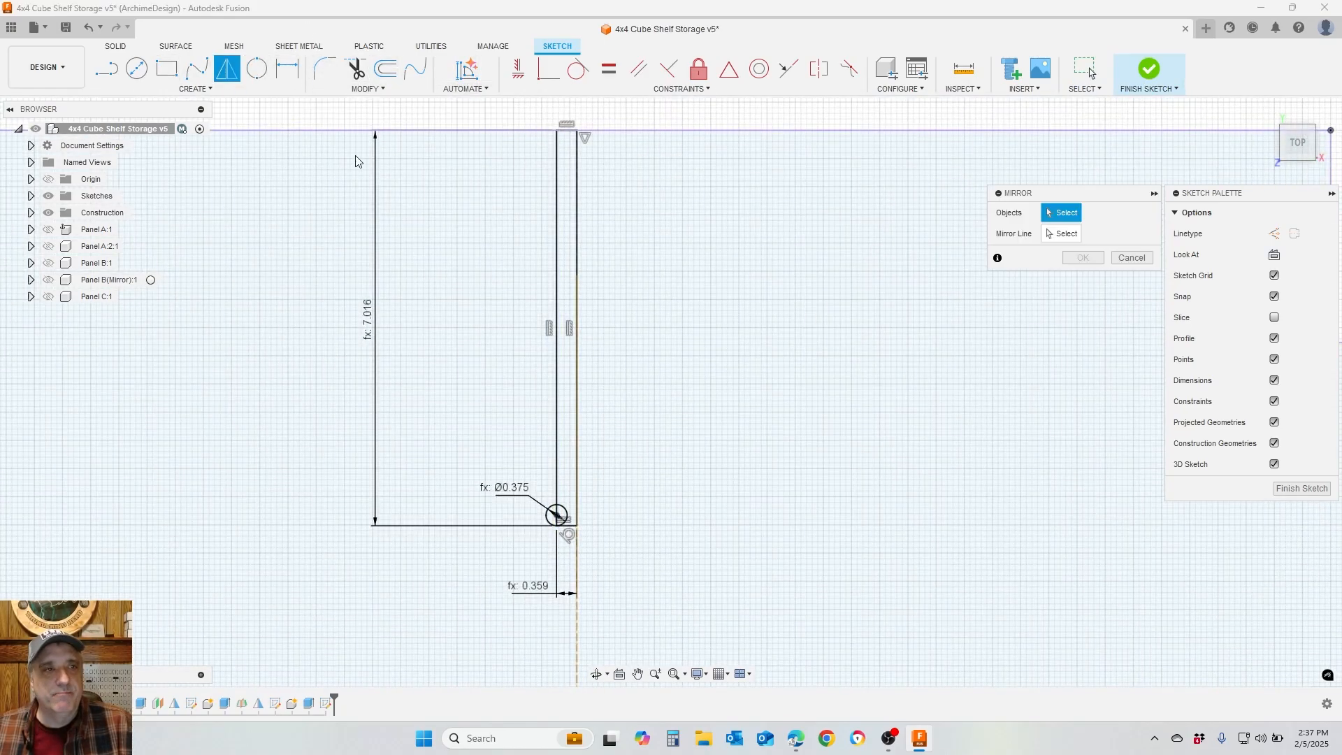
pyautogui.click(557, 300)
pyautogui.scroll(3, 559, 520)
pyautogui.click(563, 524)
pyautogui.click(570, 529)
pyautogui.scroll(-5, 569, 527)
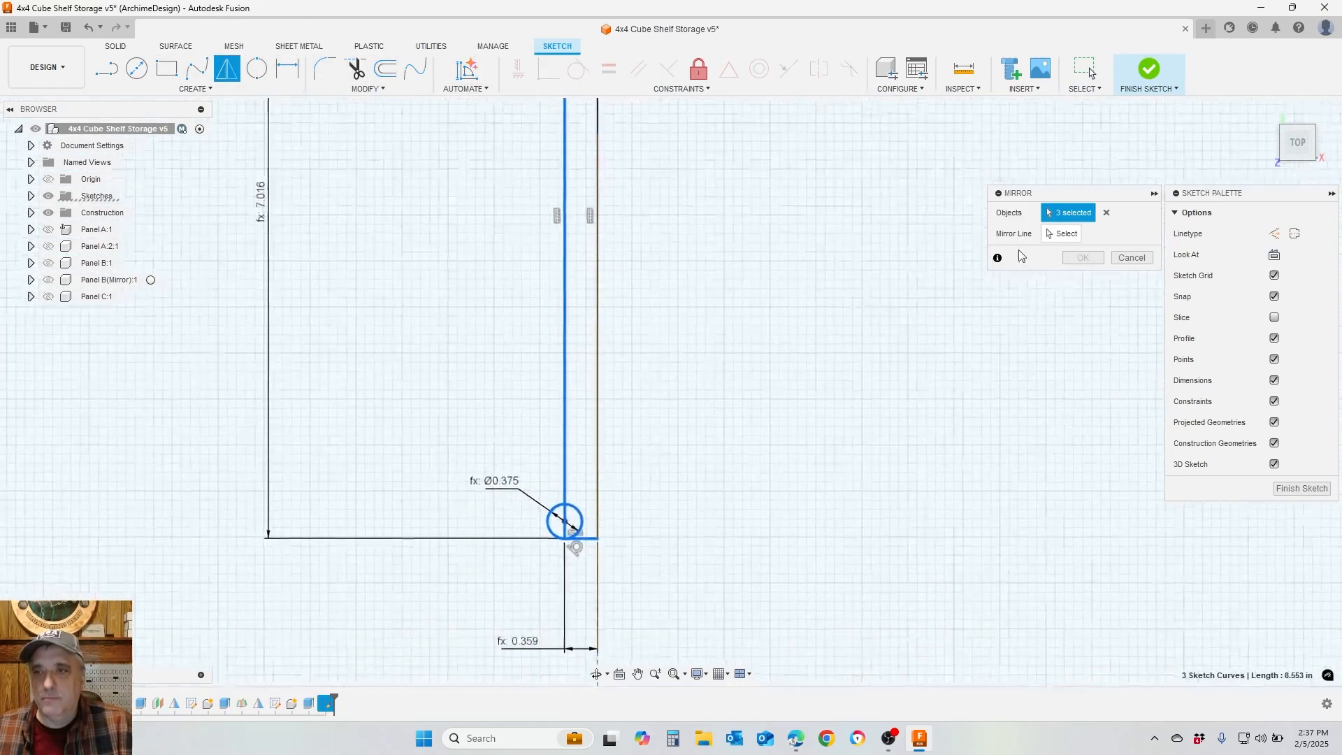
pyautogui.click(582, 504)
pyautogui.click(1083, 257)
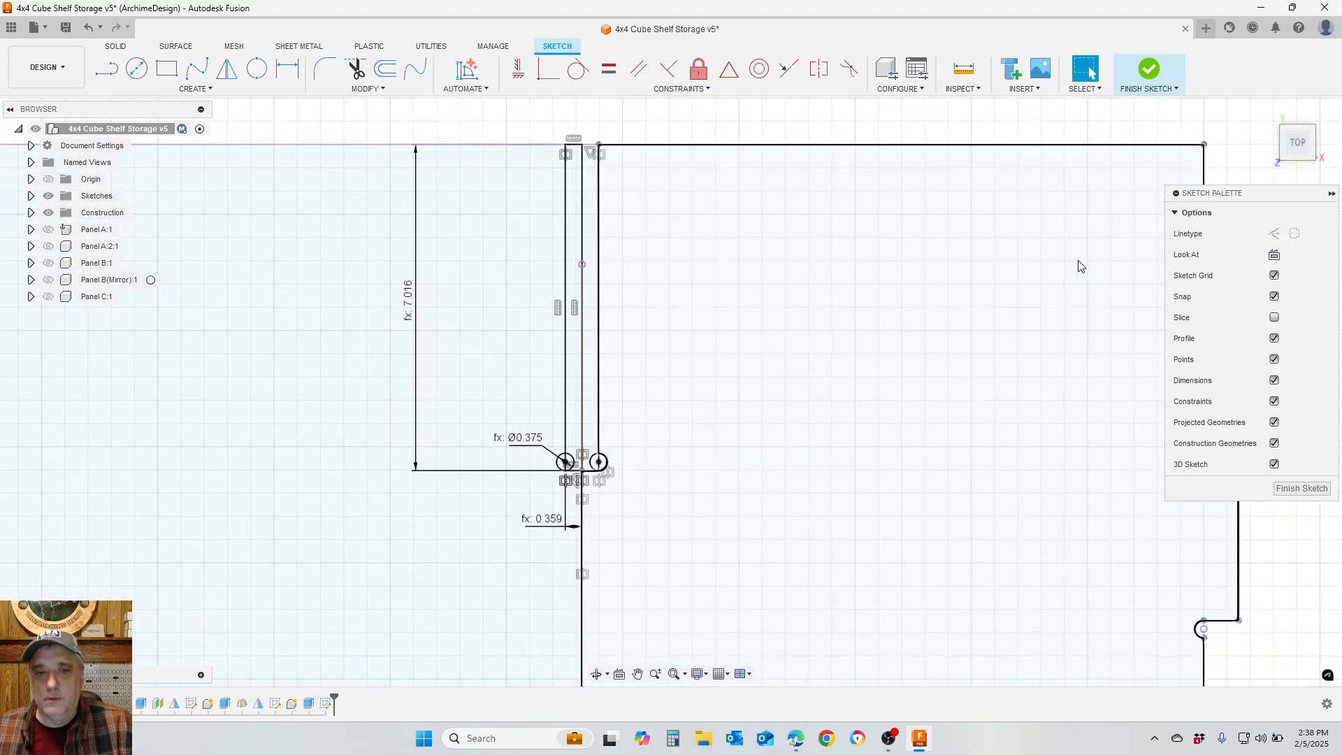
# Finish the sketch and make Panel C visible
pyautogui.scroll(-3, 612, 362)
pyautogui.click(1149, 68)
pyautogui.click(48, 296)
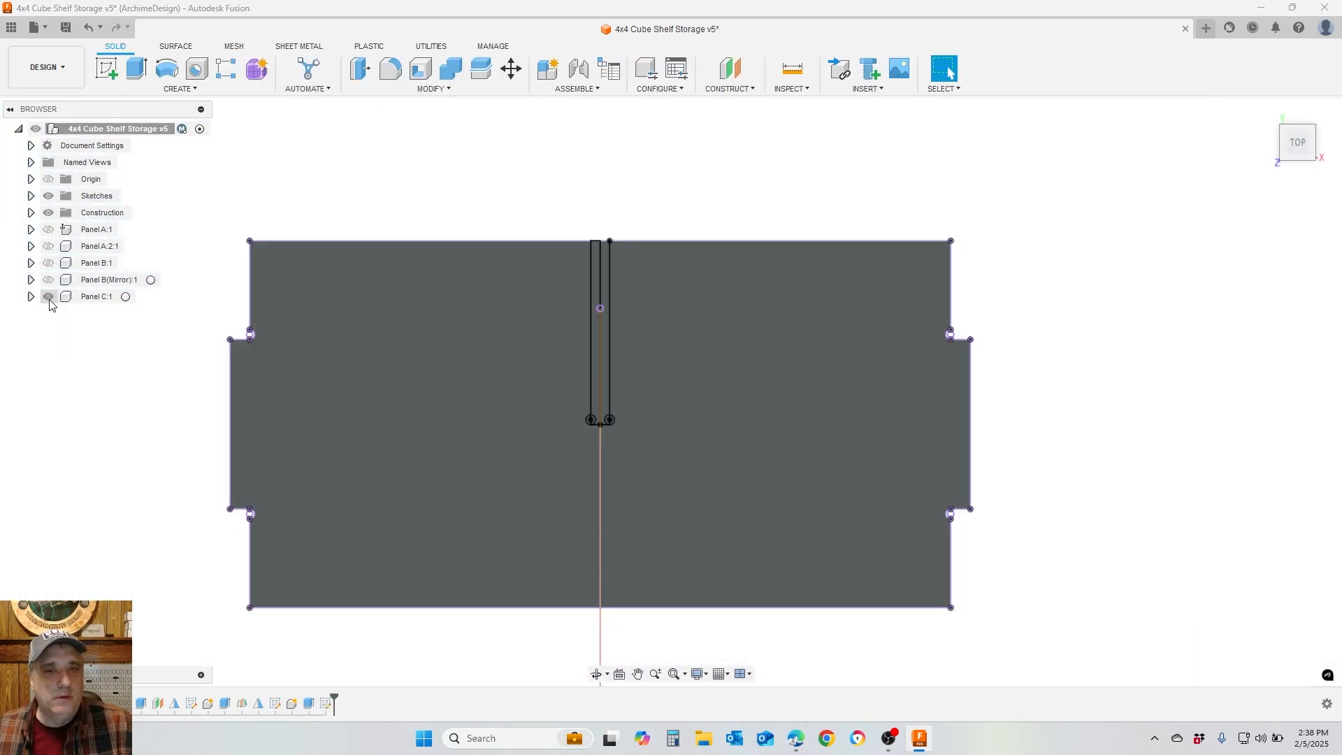
# Extrude both slot halves and all relief circle profiles to the panel's opposite face, cutting the slot through Panel C
pyautogui.press('e')
pyautogui.scroll(3, 571, 360)
pyautogui.click(575, 363)
pyautogui.click(580, 375)
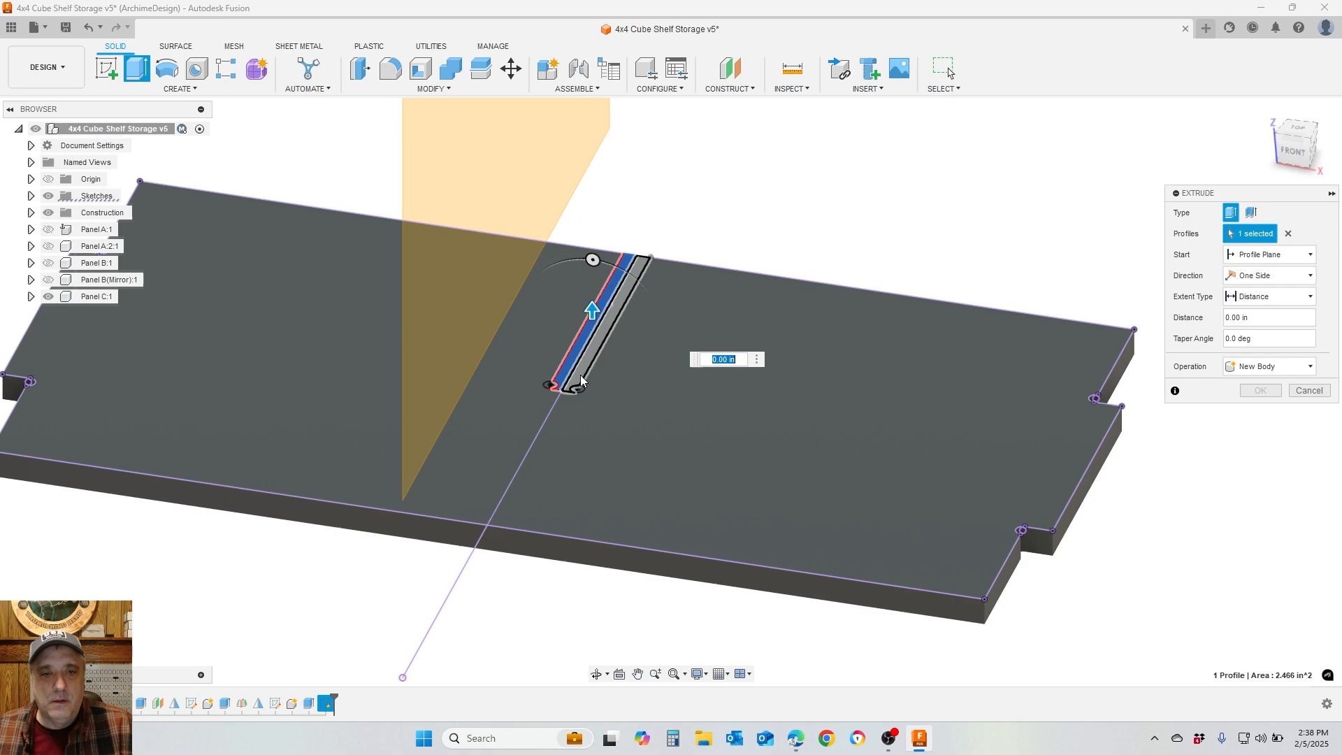
pyautogui.scroll(3, 575, 447)
pyautogui.scroll(-3, 569, 520)
pyautogui.click(543, 378)
pyautogui.click(554, 372)
pyautogui.click(449, 361)
pyautogui.click(459, 357)
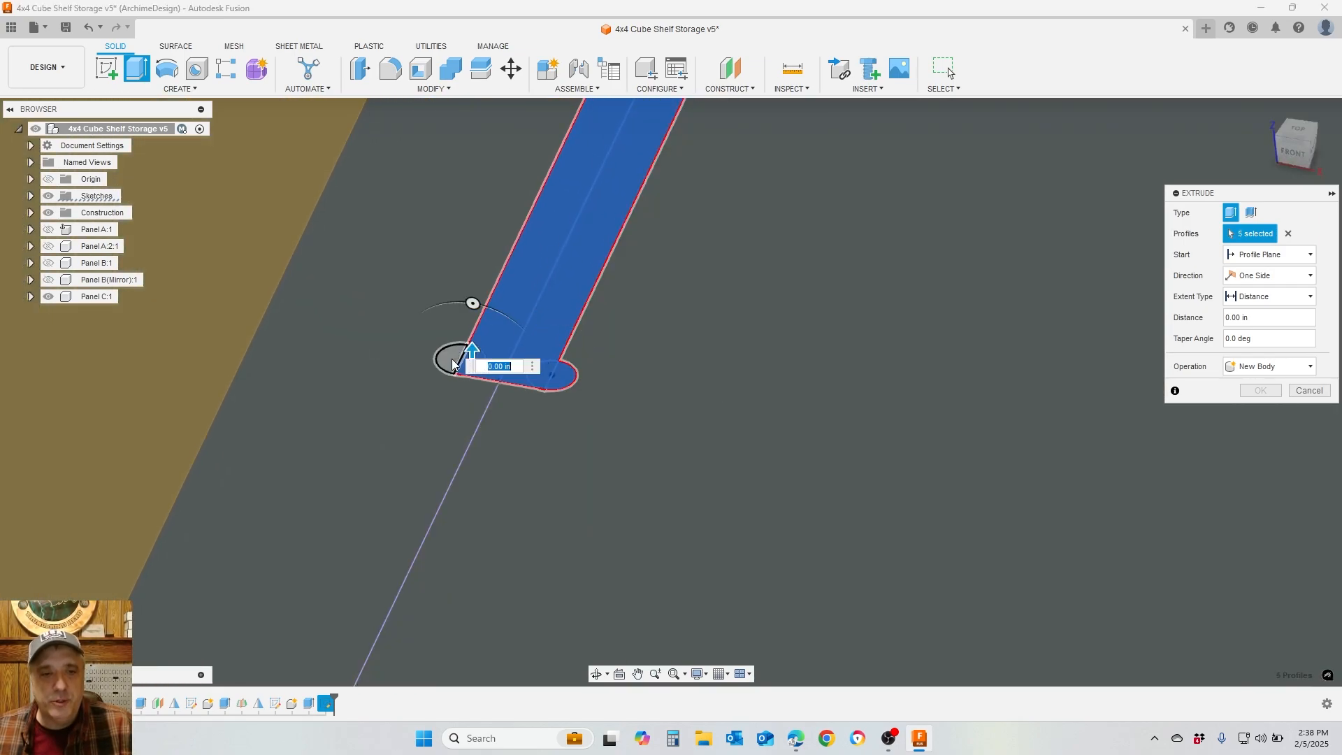
pyautogui.scroll(-3, 470, 299)
pyautogui.click(1289, 297)
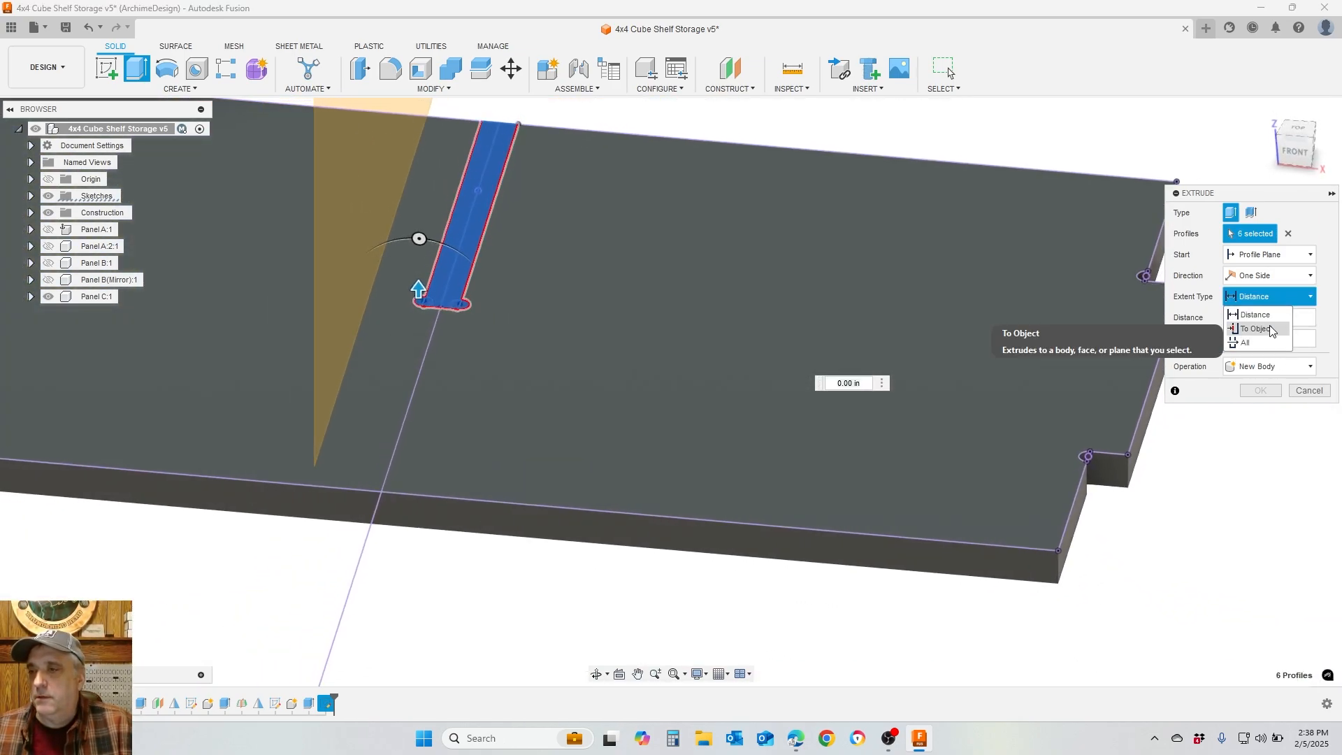
pyautogui.click(1269, 329)
pyautogui.click(605, 446)
pyautogui.click(1273, 479)
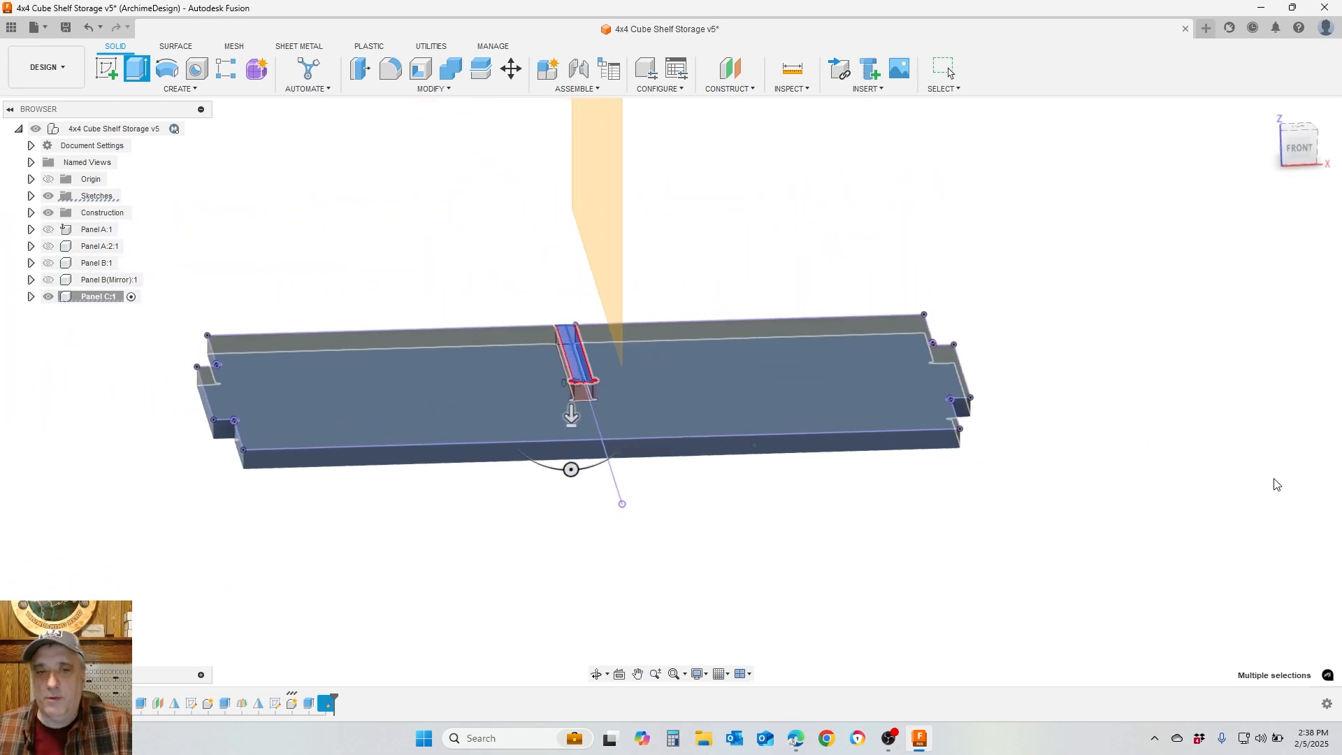
pyautogui.scroll(-4, 1276, 485)
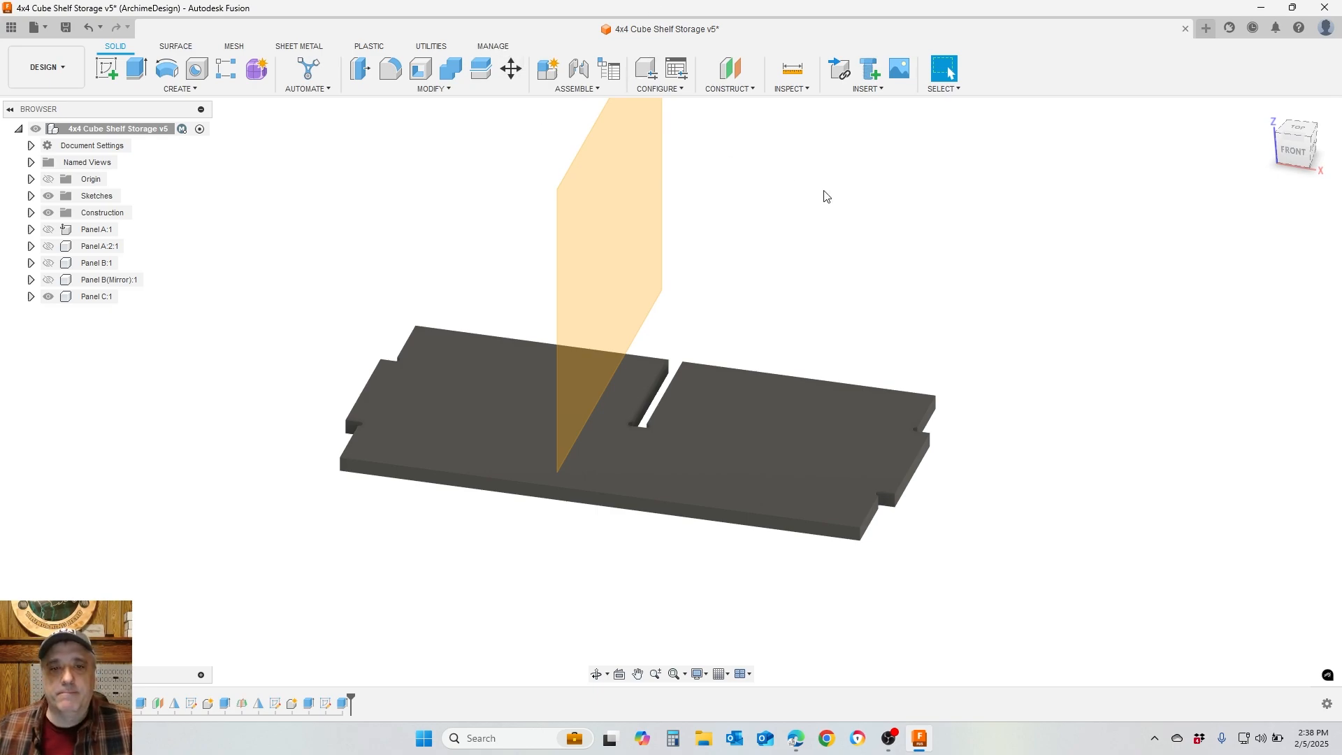
# Construct a midplane between the two long edge faces of Panel C
pyautogui.click(90, 298)
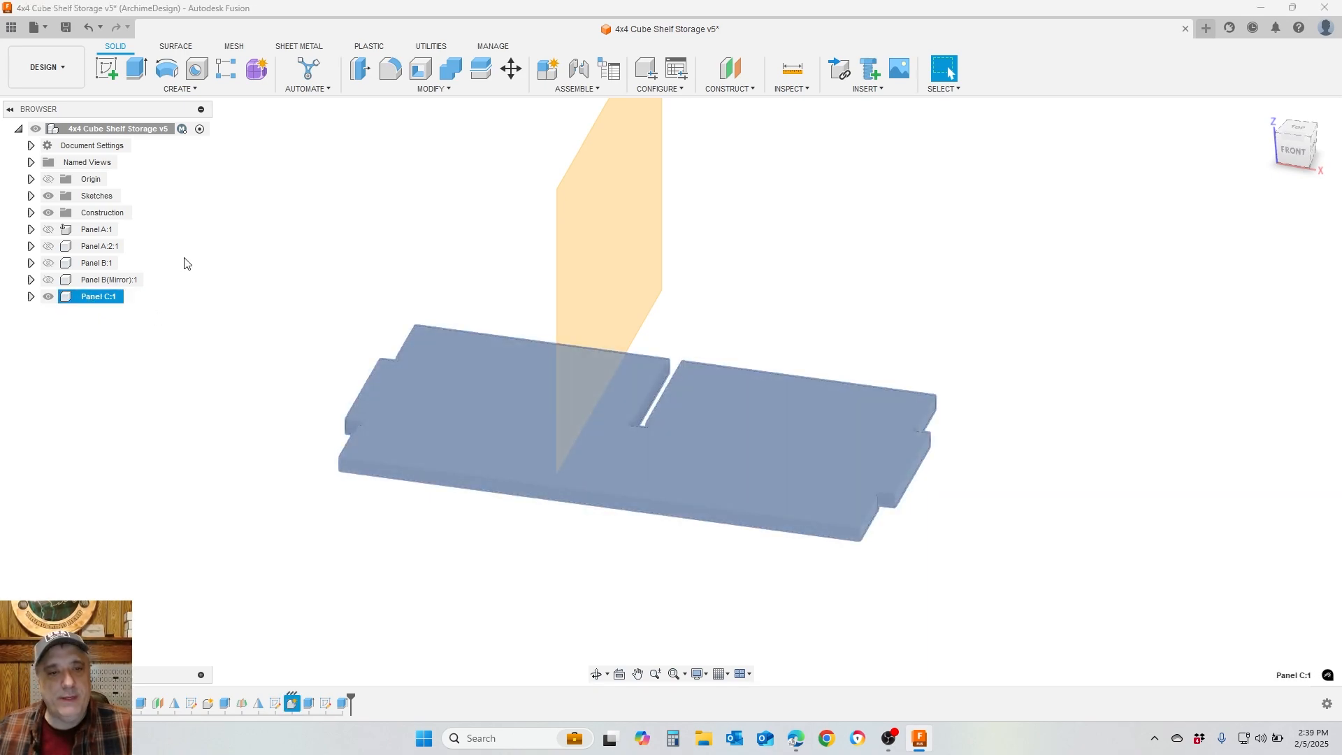
pyautogui.click(754, 89)
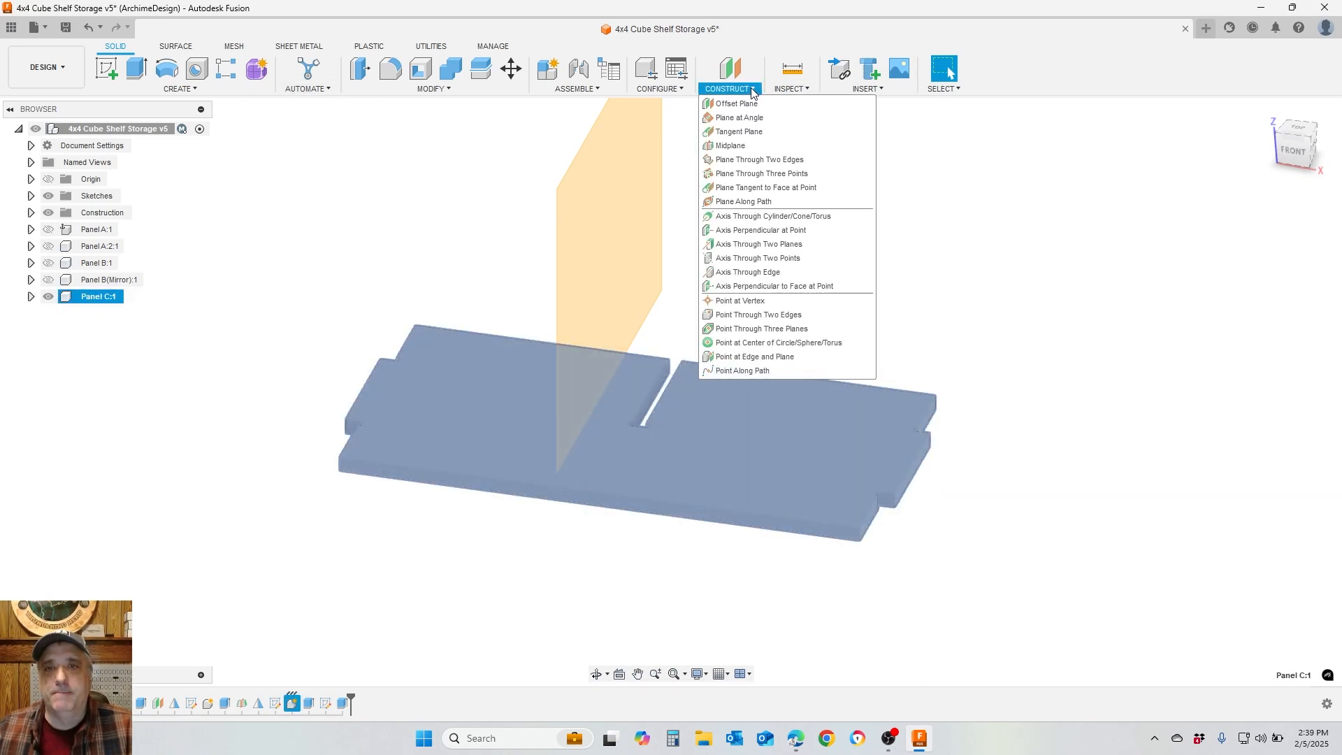
pyautogui.click(743, 146)
pyautogui.click(776, 499)
pyautogui.keyDown('shift'); pyautogui.moveTo(776, 499); pyautogui.dragTo(623, 450, button='middle'); pyautogui.keyUp('shift')
pyautogui.click(635, 443)
pyautogui.click(1261, 237)
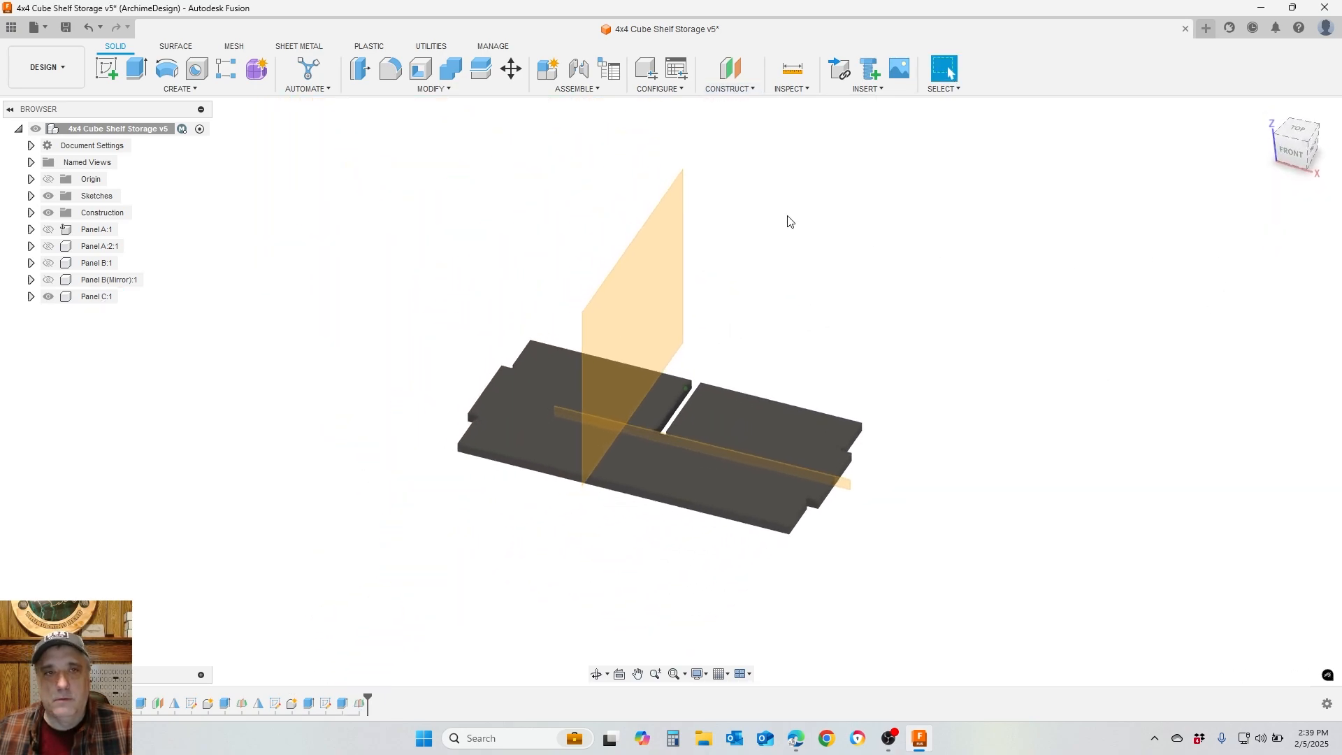
# Mirror the Panel C component across the new lengthwise midplane
pyautogui.click(207, 91)
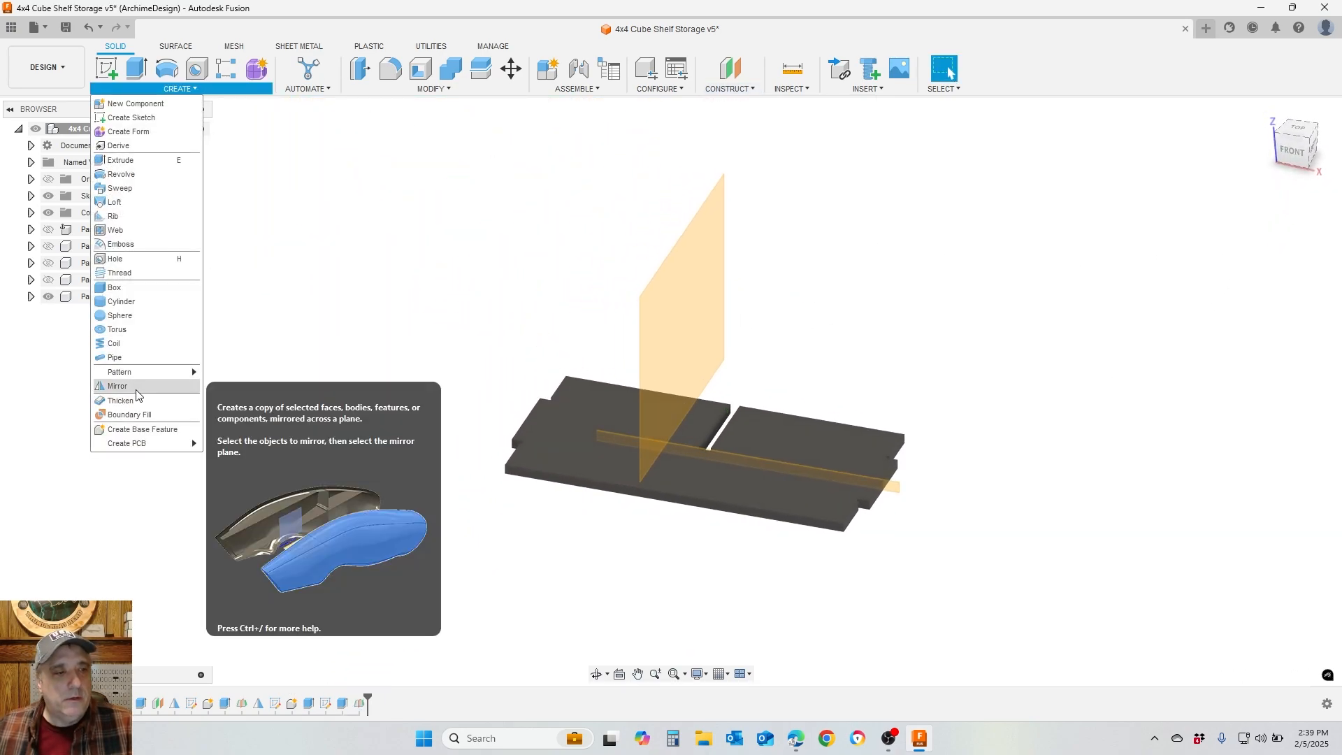
pyautogui.click(156, 386)
pyautogui.click(97, 296)
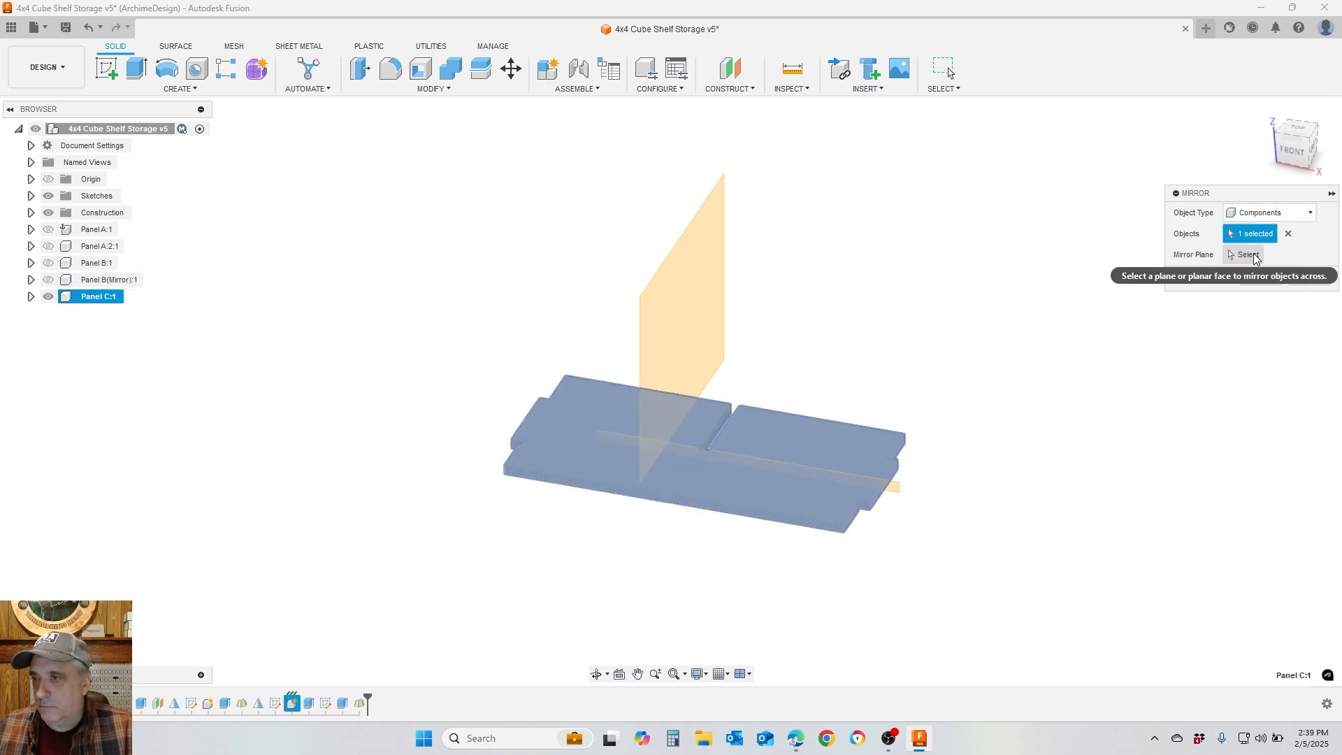
pyautogui.click(897, 497)
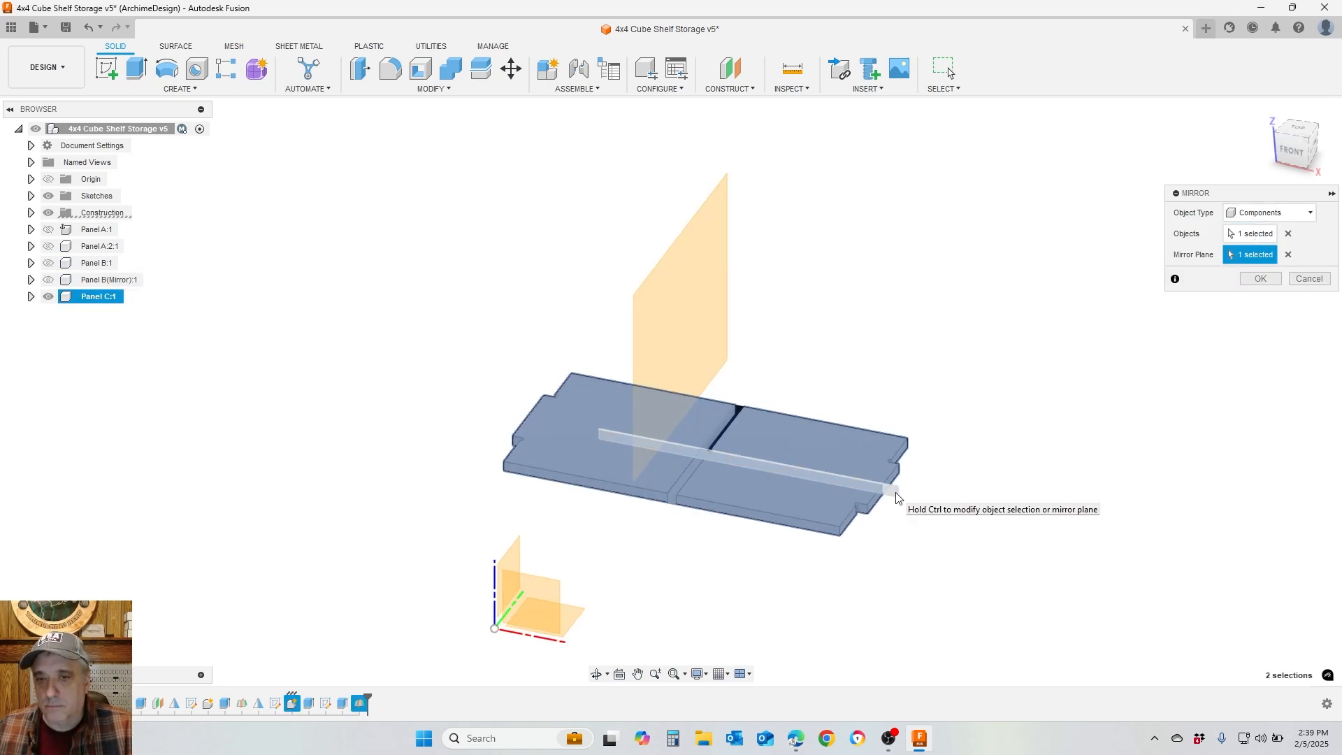
pyautogui.click(1261, 279)
# Rename the mirrored Panel C component as Panel C:2
pyautogui.click(133, 313)
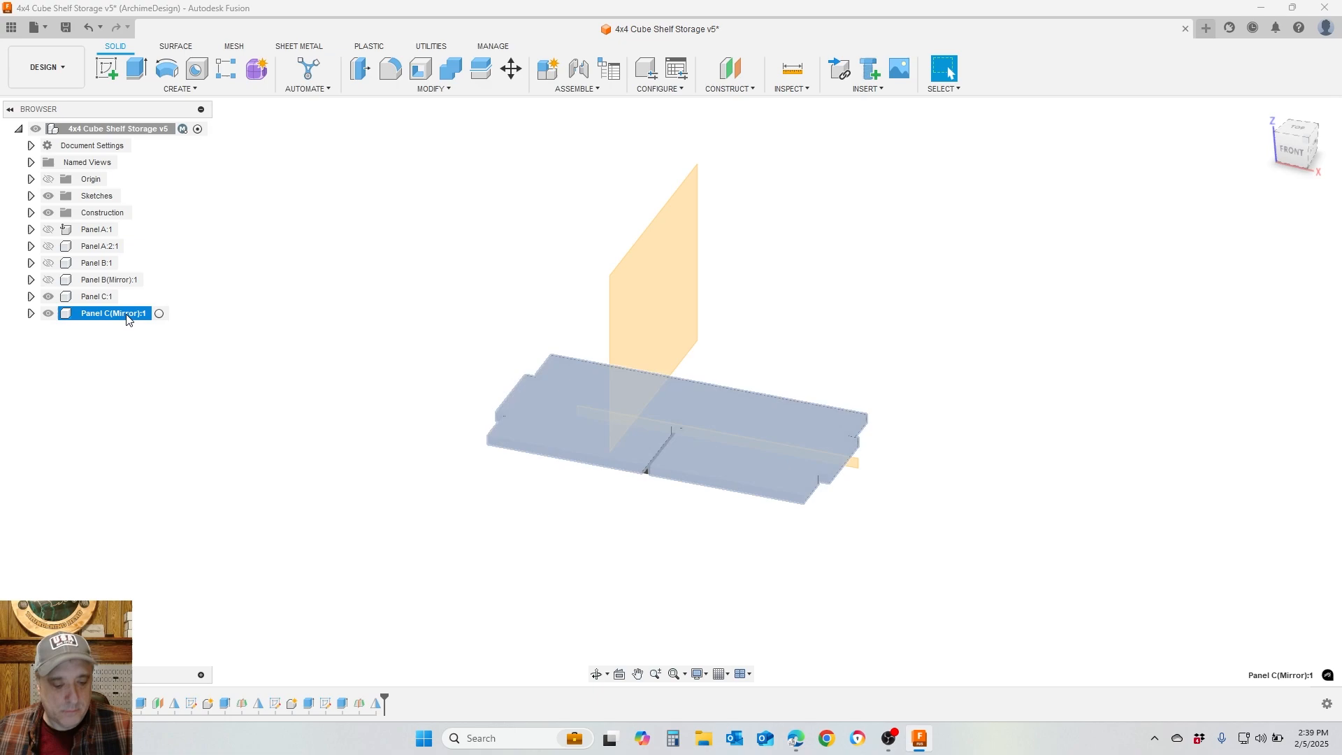
pyautogui.click(136, 313)
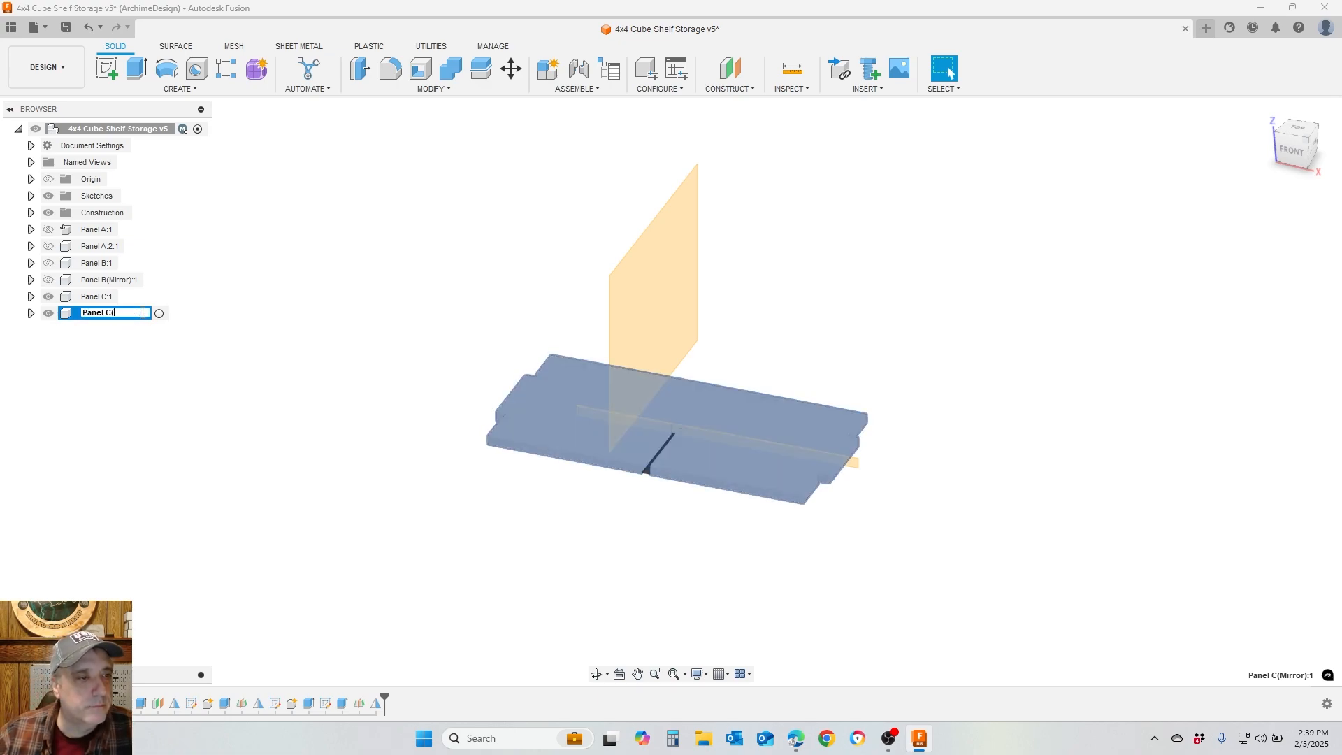
pyautogui.click(112, 279)
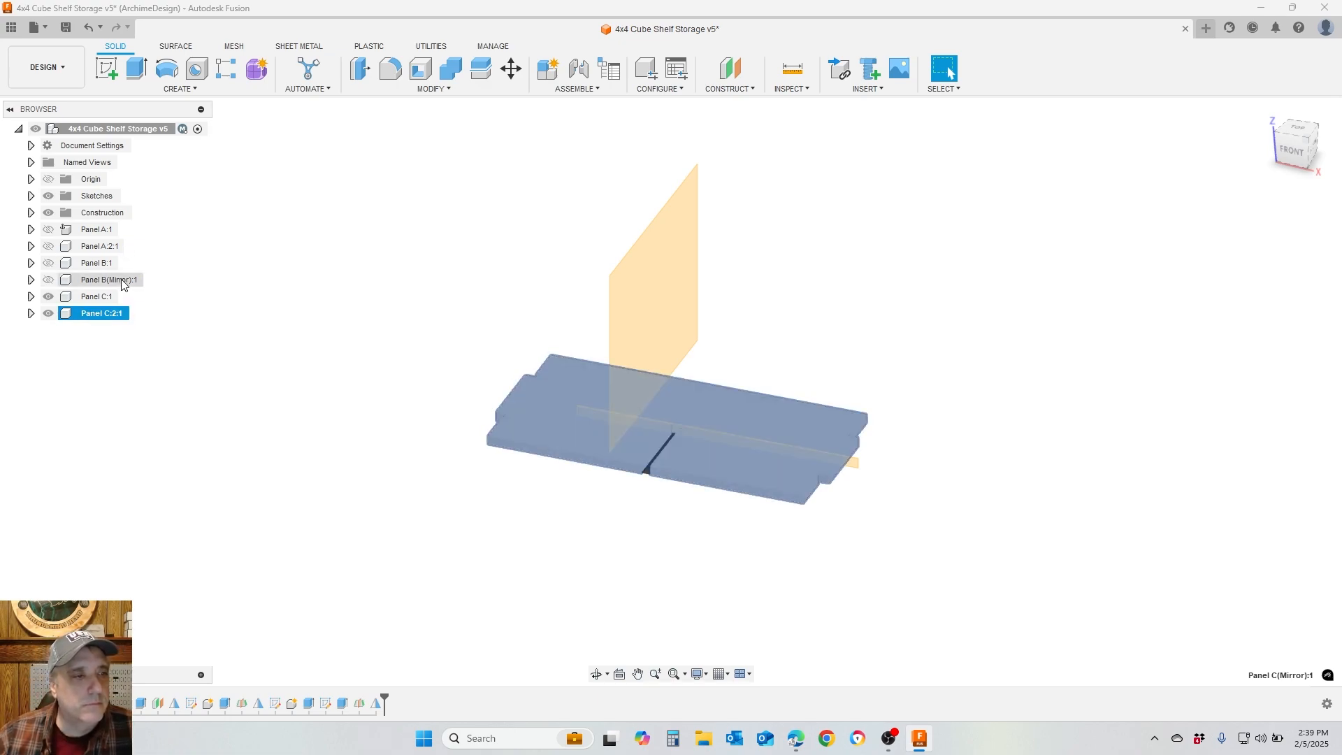
# Rename the mirrored Panel B component as Panel B:2
pyautogui.click(139, 280)
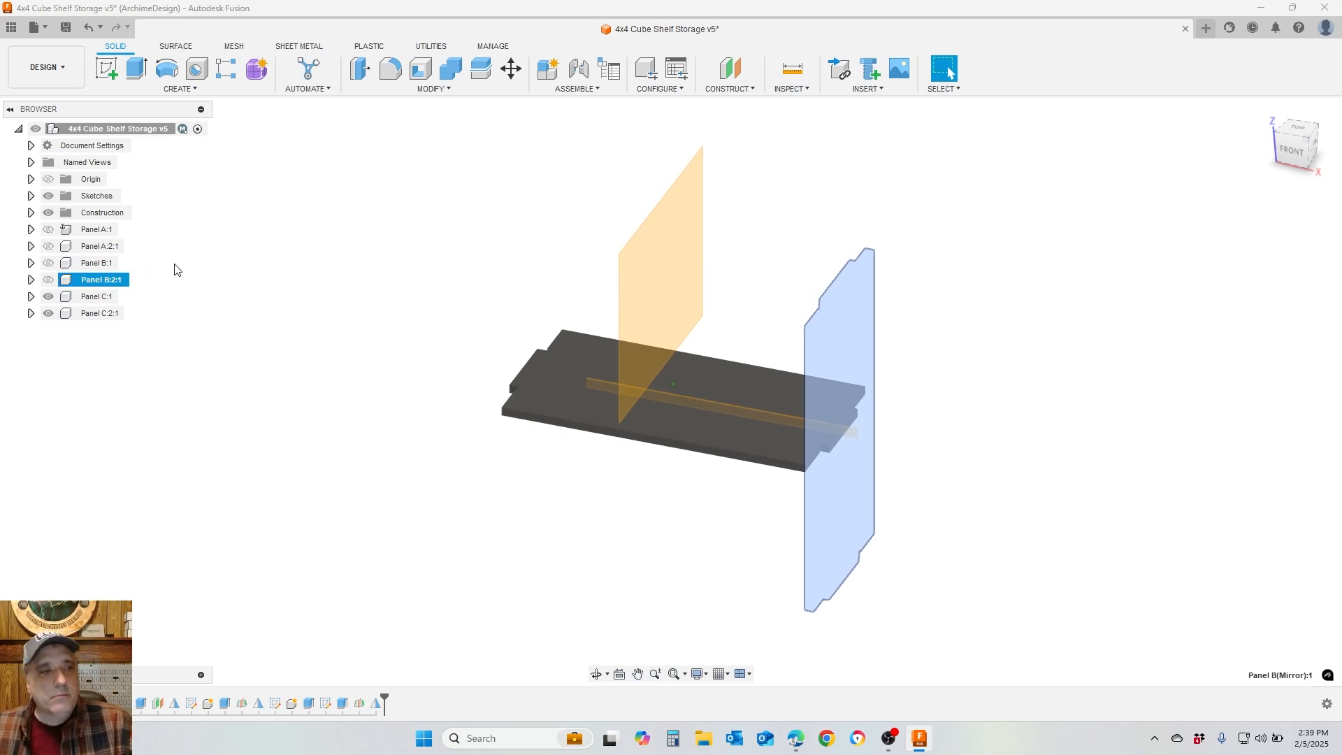
pyautogui.click(513, 70)
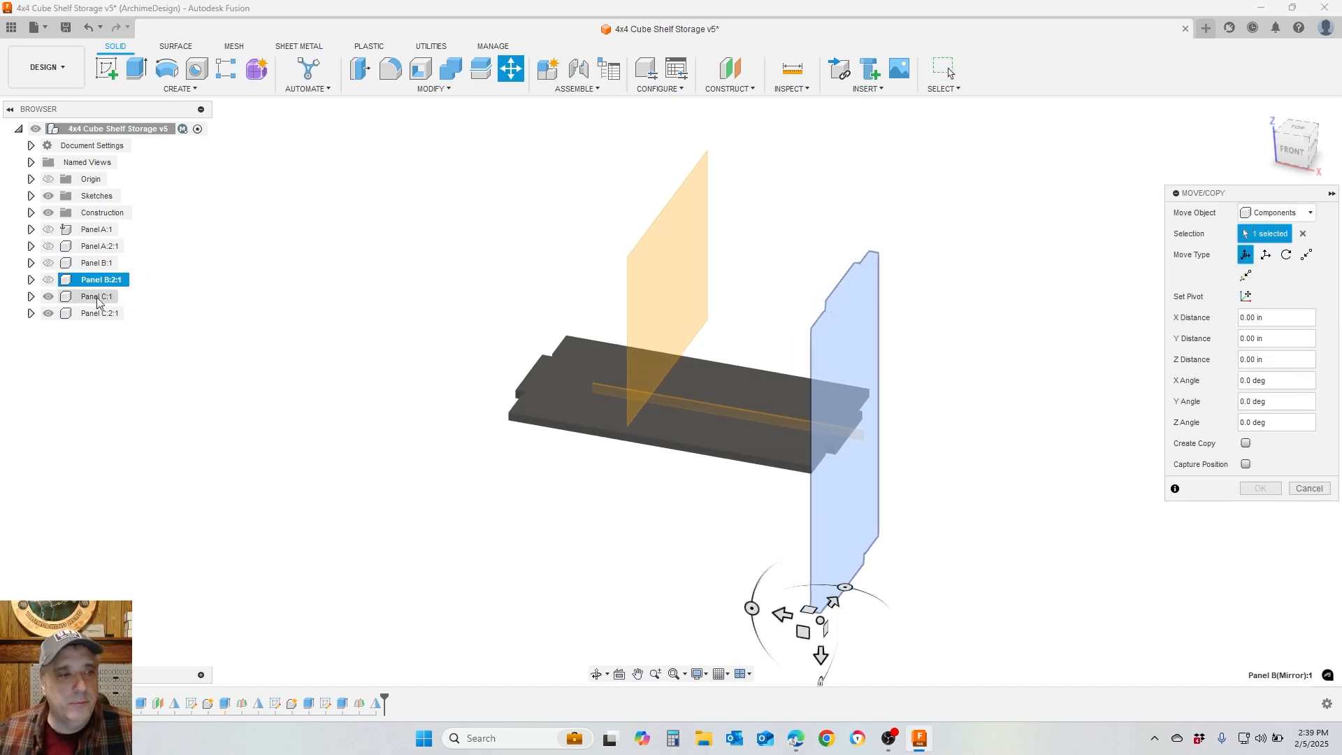
pyautogui.click(98, 313)
pyautogui.click(1287, 256)
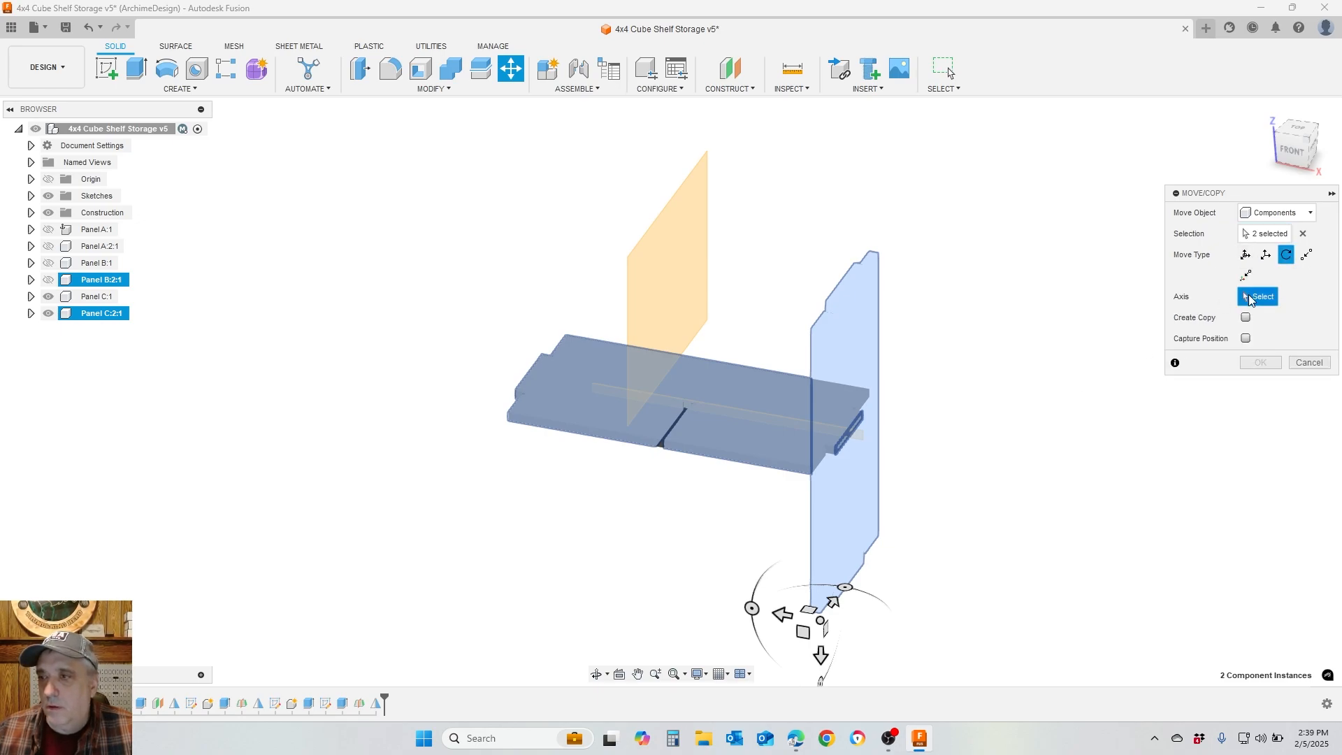
pyautogui.click(1320, 366)
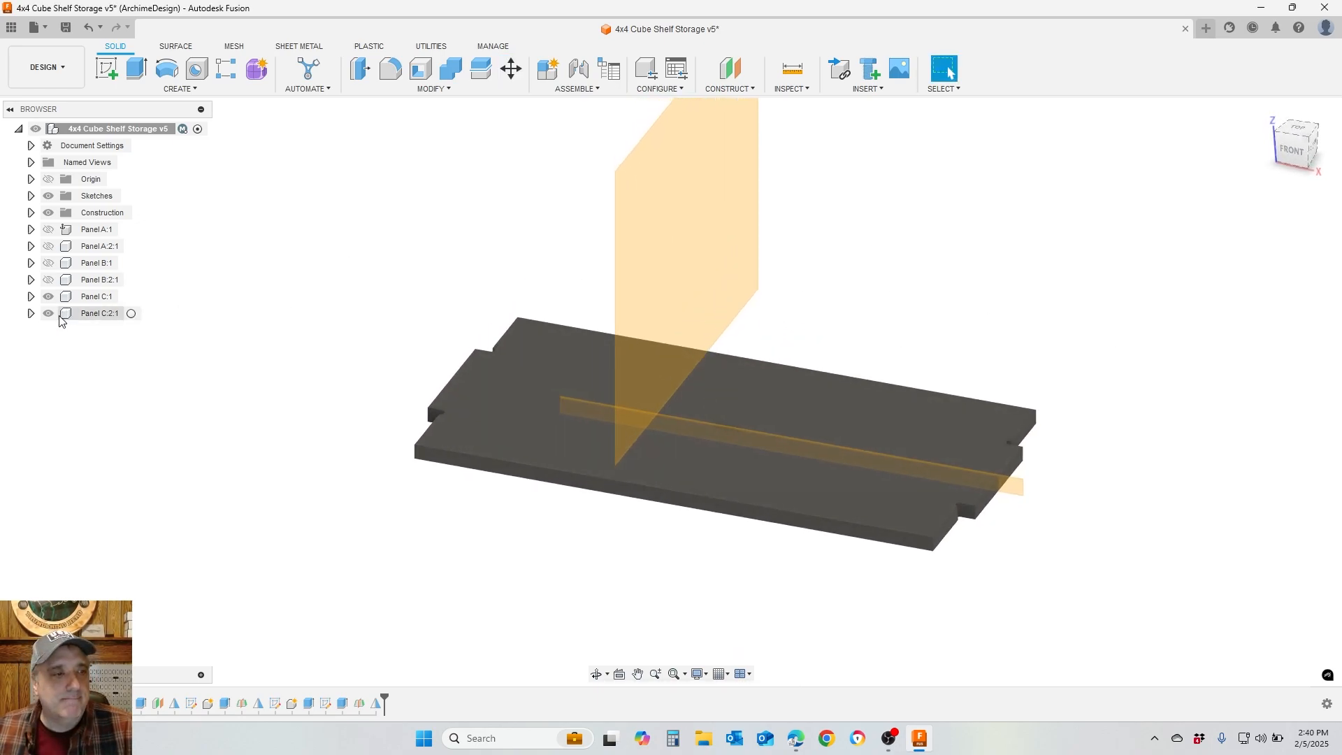
# Rotate the Panel C:2 component by 90 degrees about Y so it stands vertically across Panel C
pyautogui.click(98, 313)
pyautogui.click(511, 69)
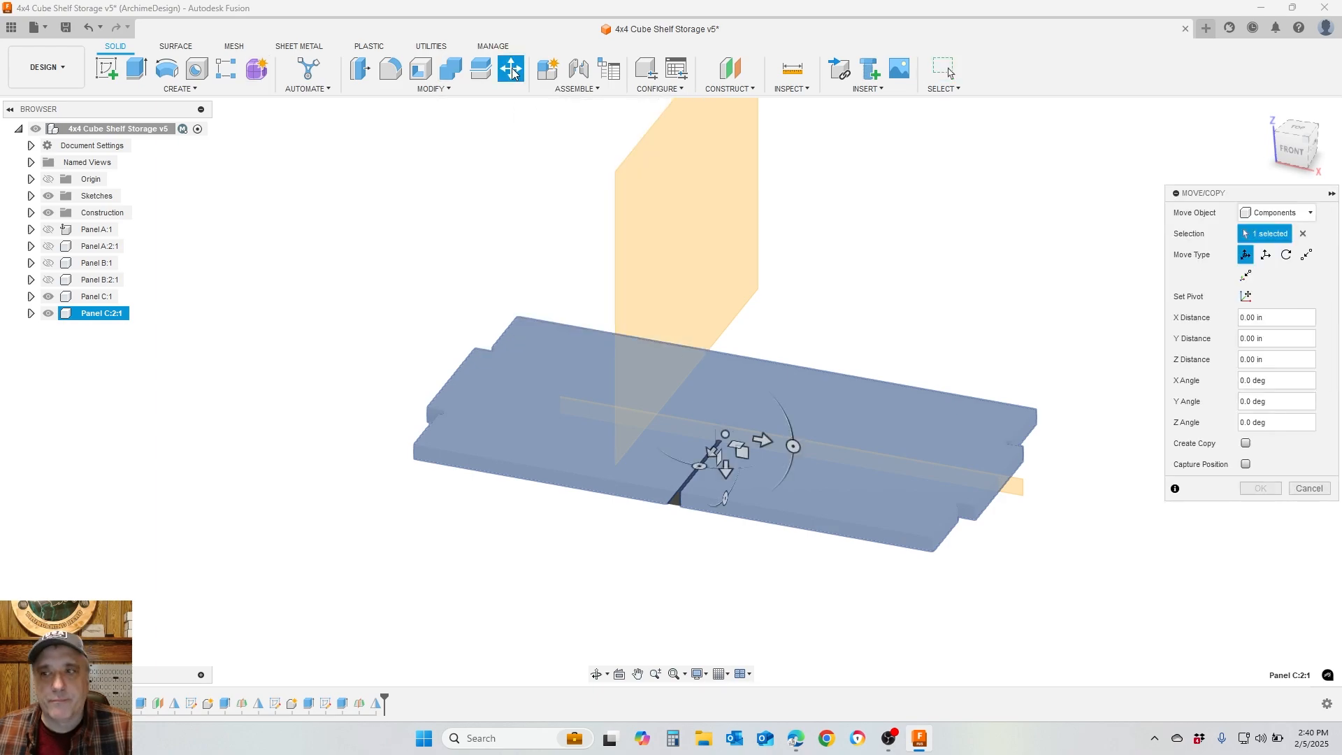
pyautogui.click(1287, 255)
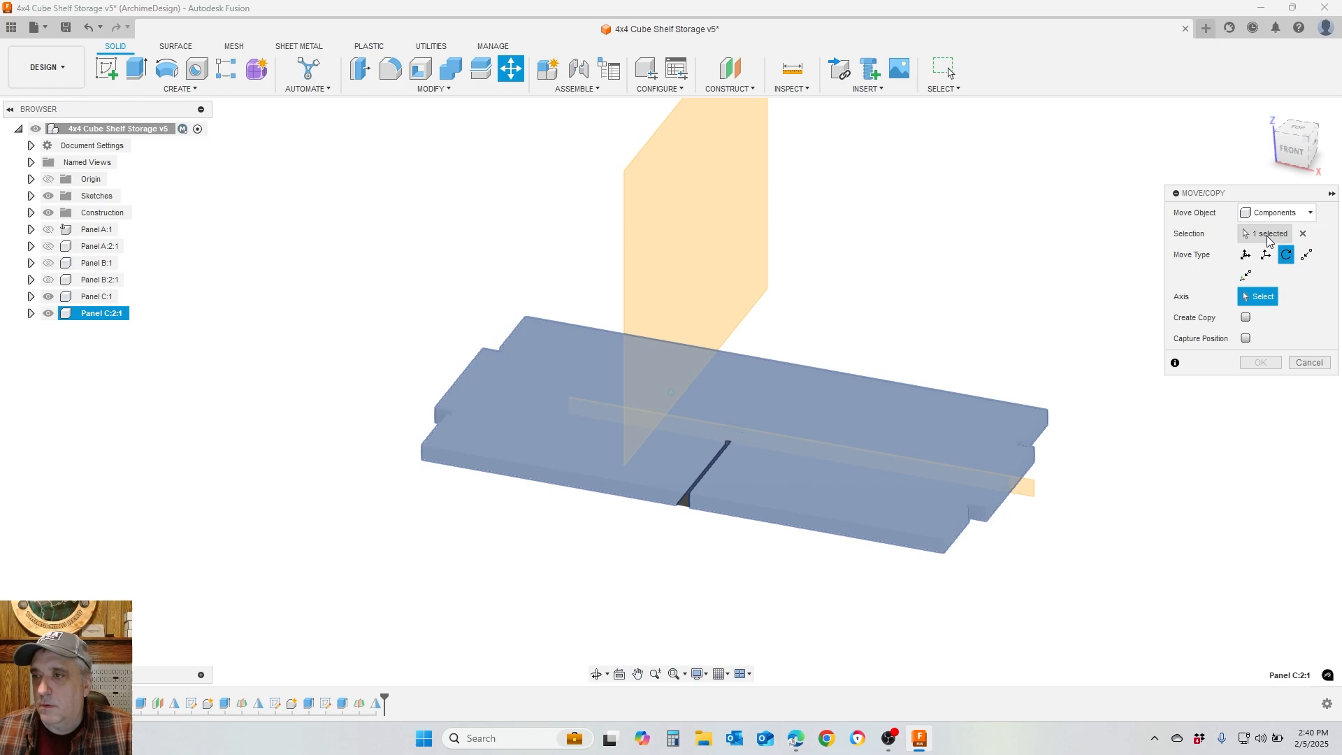
pyautogui.click(1246, 256)
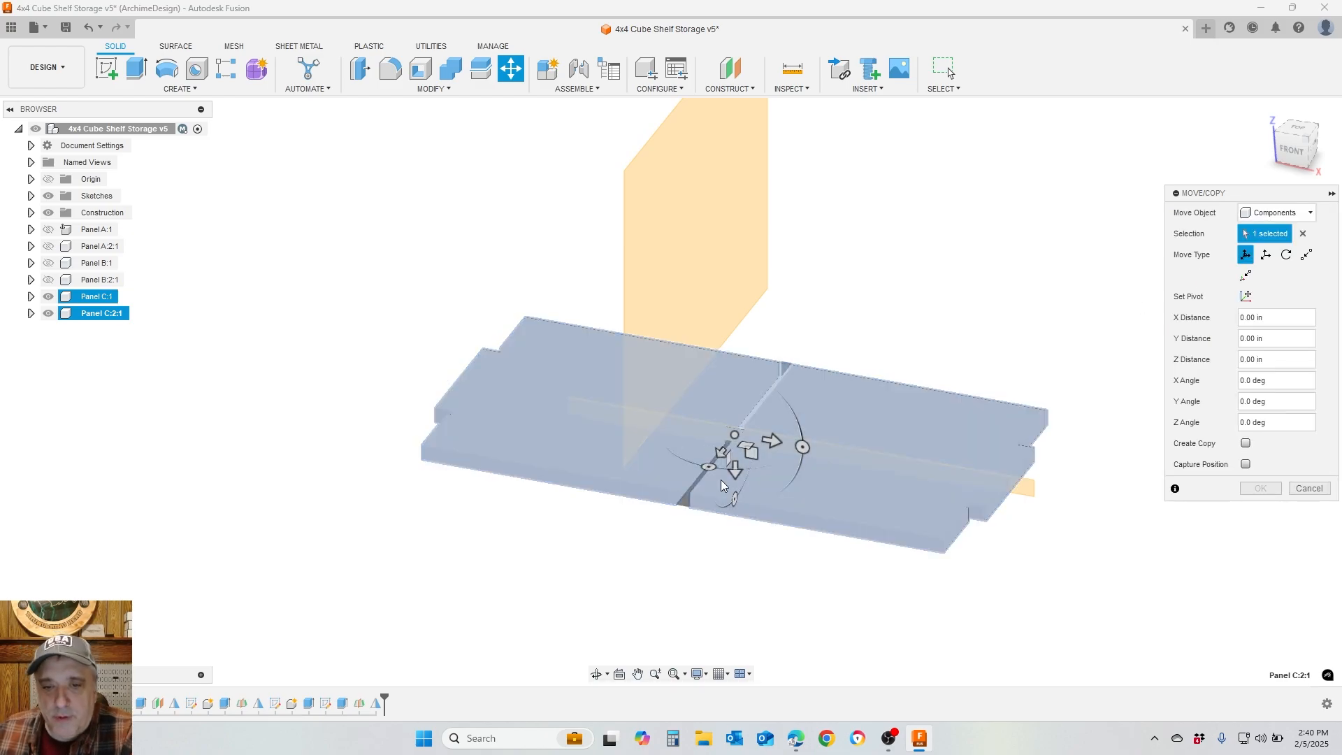
pyautogui.scroll(5, 729, 460)
pyautogui.scroll(-5, 741, 459)
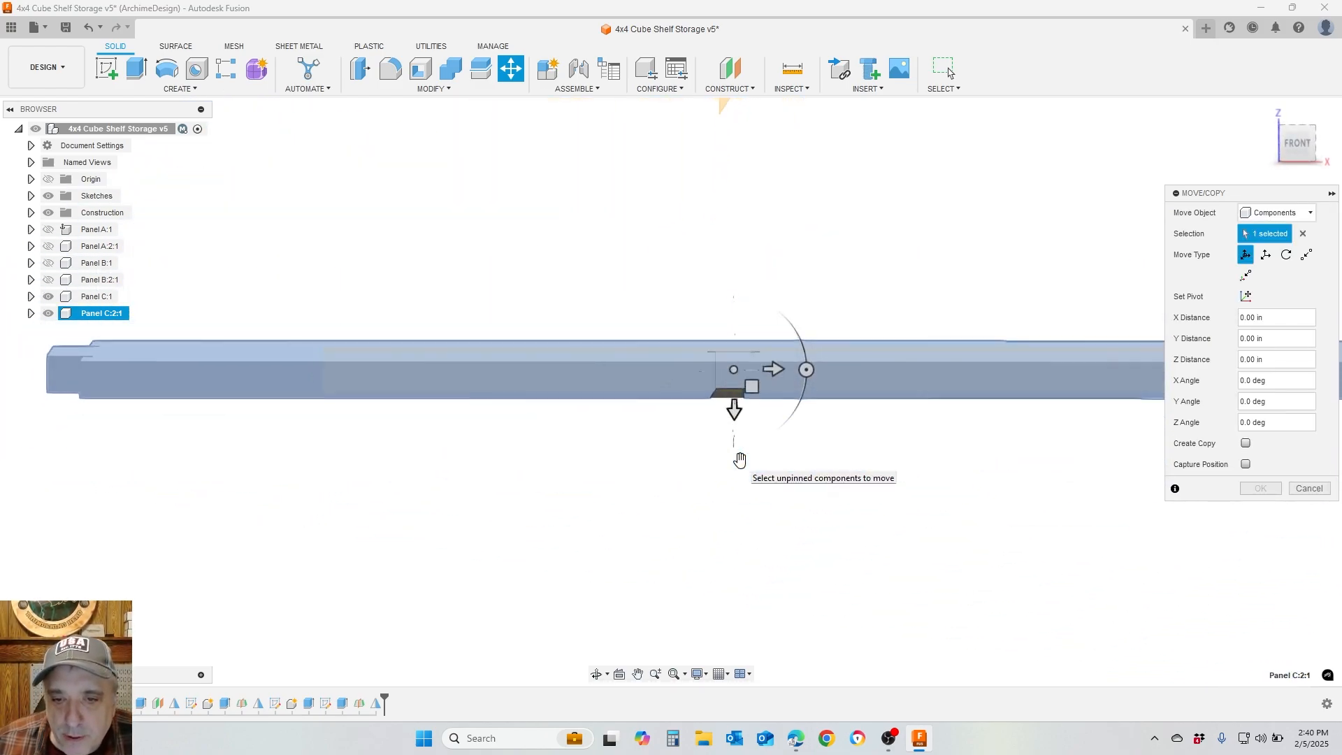
pyautogui.scroll(-2, 759, 420)
pyautogui.moveTo(774, 386); pyautogui.dragTo(707, 253)
pyautogui.keyDown('shift'); pyautogui.moveTo(774, 484); pyautogui.dragTo(1090, 503, button='middle'); pyautogui.keyUp('shift')
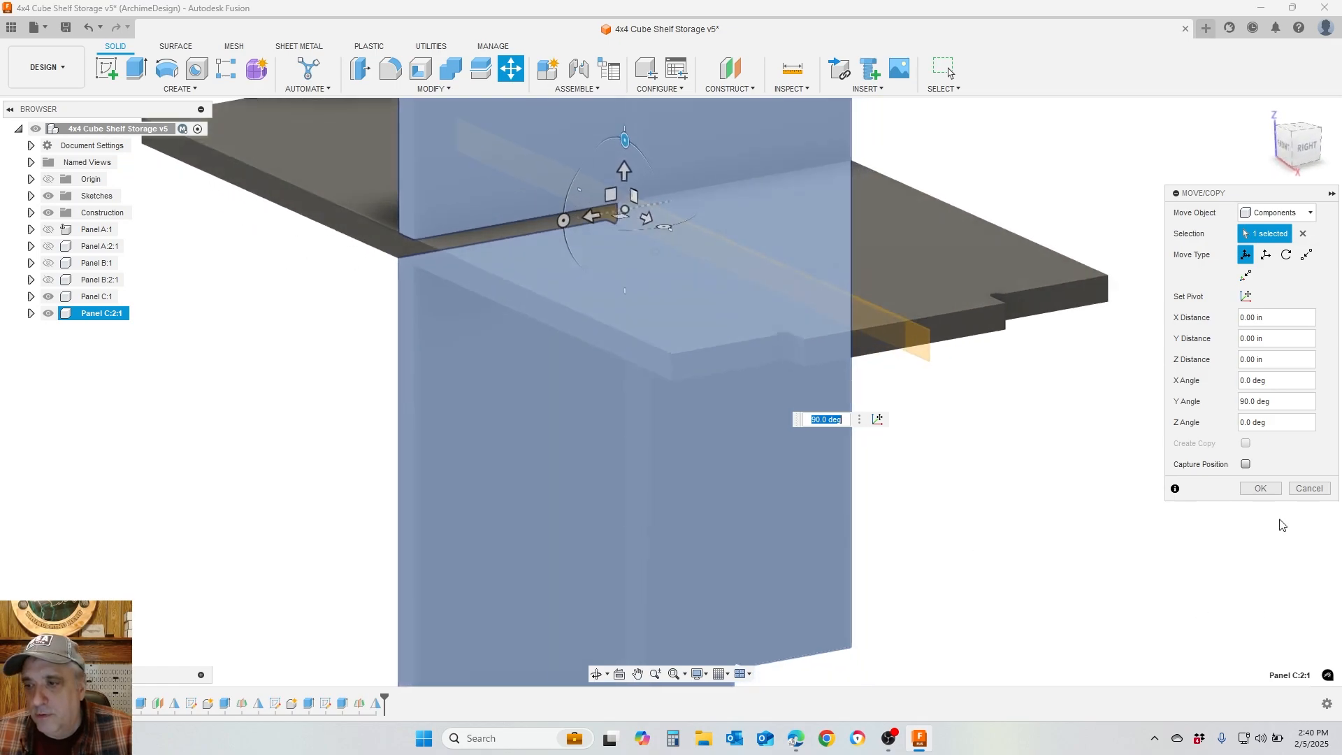
pyautogui.click(1261, 488)
# Hide the construction planes and show Panels A, A:2, B and B:2 around the crossed dividers
pyautogui.scroll(3, 1055, 481)
pyautogui.scroll(-5, 1055, 482)
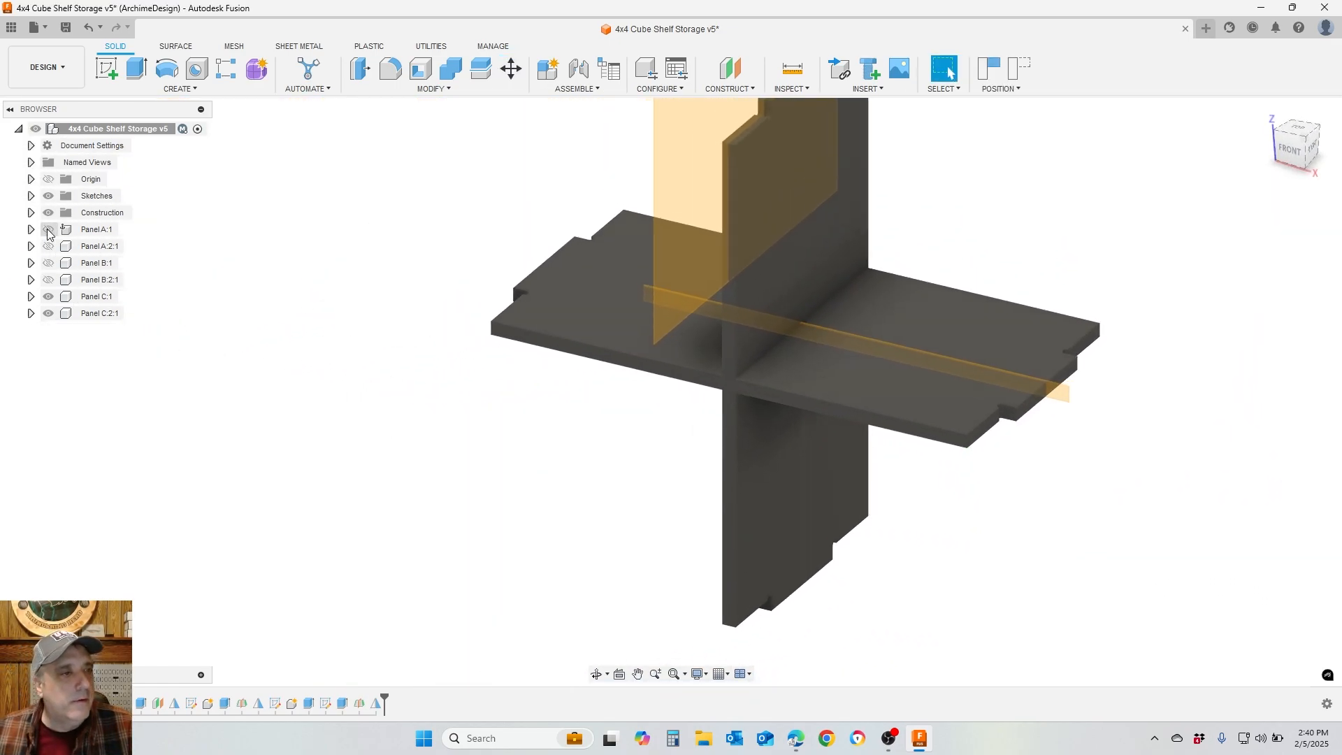
pyautogui.click(47, 213)
pyautogui.scroll(2, 411, 341)
pyautogui.keyDown('shift'); pyautogui.moveTo(410, 341); pyautogui.dragTo(945, 412, button='middle'); pyautogui.keyUp('shift')
pyautogui.scroll(2, 410, 342)
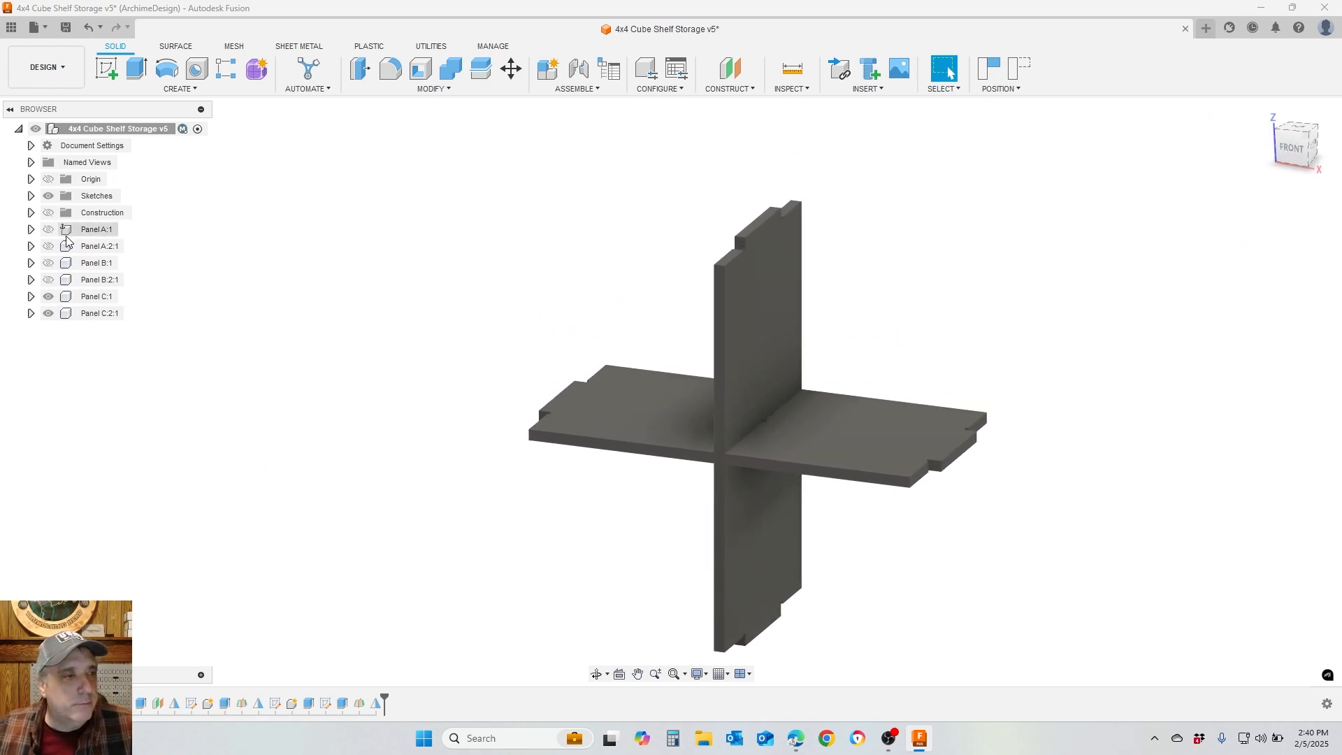
pyautogui.click(49, 230)
pyautogui.click(49, 246)
pyautogui.click(49, 263)
pyautogui.click(49, 280)
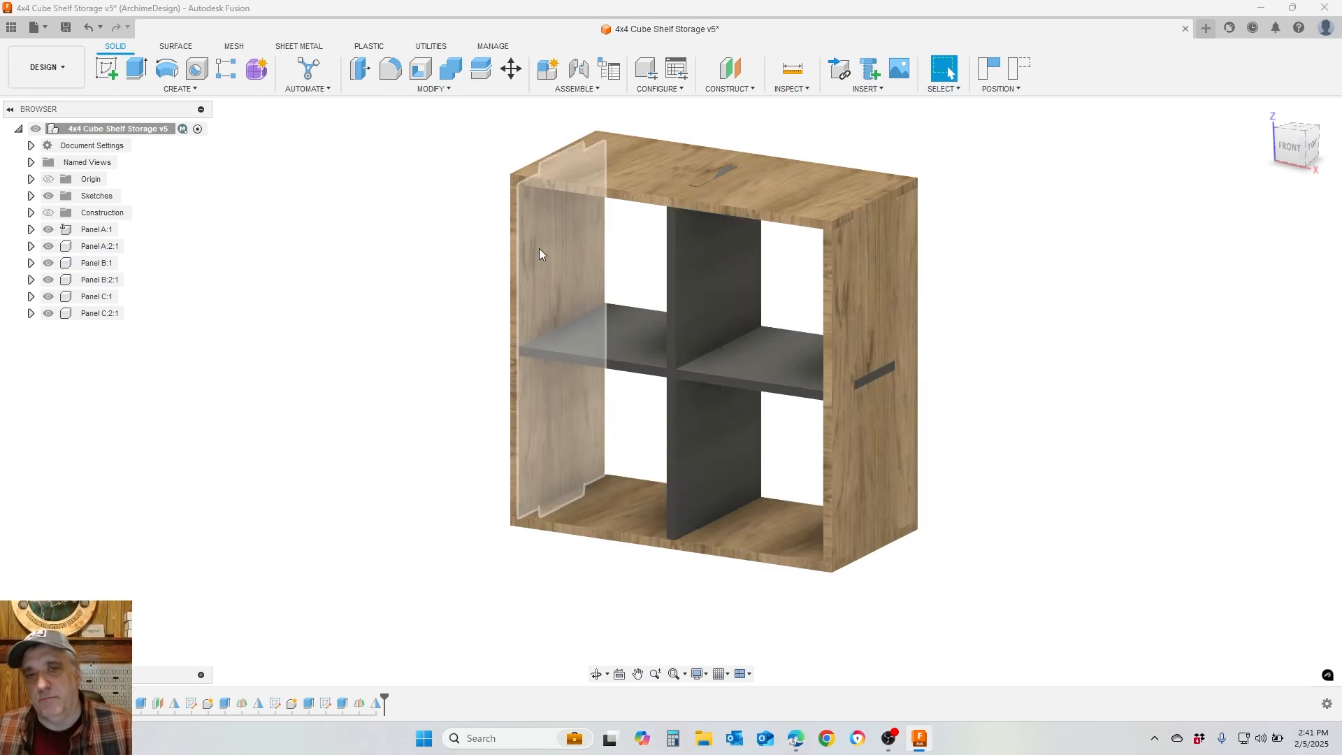
# Start a sketch on the outer face of side Panel B, capturing the current component positions
pyautogui.moveTo(706, 126)
pyautogui.keyDown('shift'); pyautogui.mouseDown(button='middle')
pyautogui.moveTo(674, 190)
pyautogui.moveTo(698, 131)
pyautogui.mouseUp(button='middle'); pyautogui.keyUp('shift')
pyautogui.scroll(1, 697, 128)
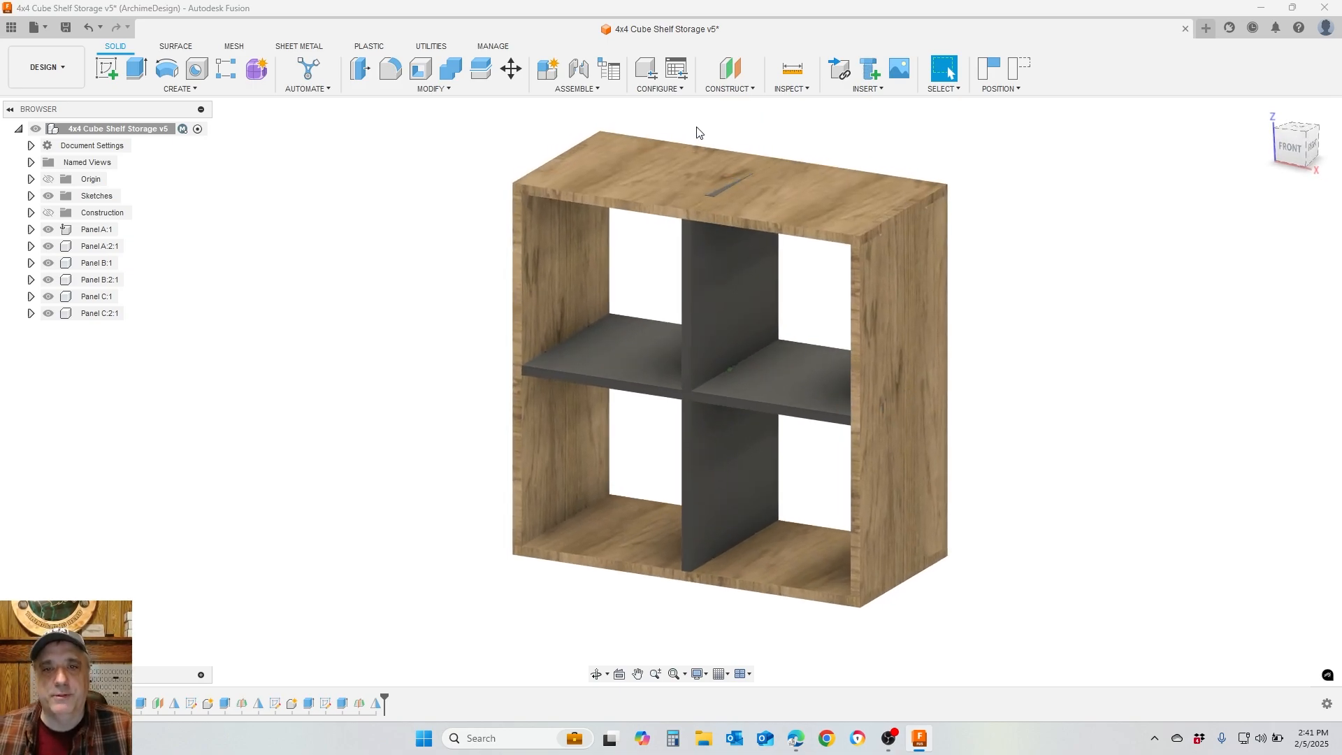
pyautogui.click(106, 68)
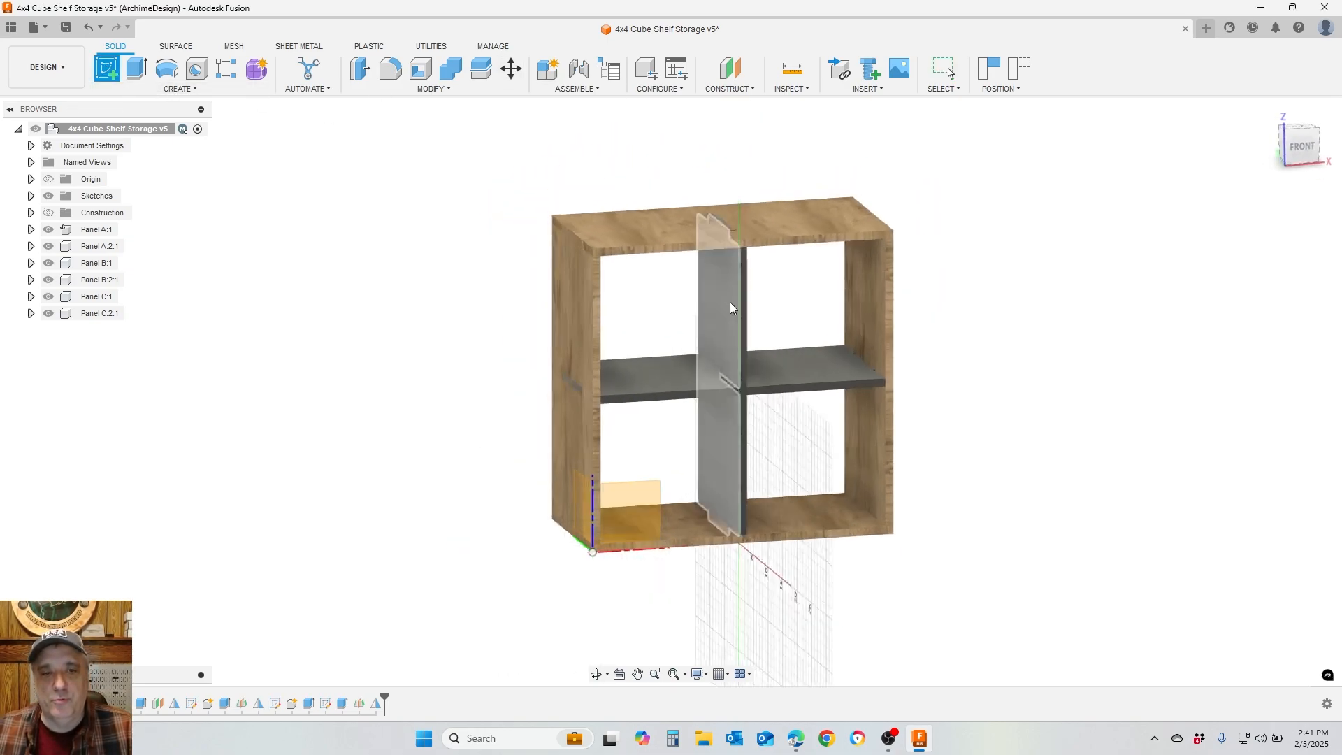
pyautogui.keyDown('shift'); pyautogui.moveTo(730, 302); pyautogui.dragTo(648, 342, button='middle'); pyautogui.keyUp('shift')
pyautogui.click(635, 327)
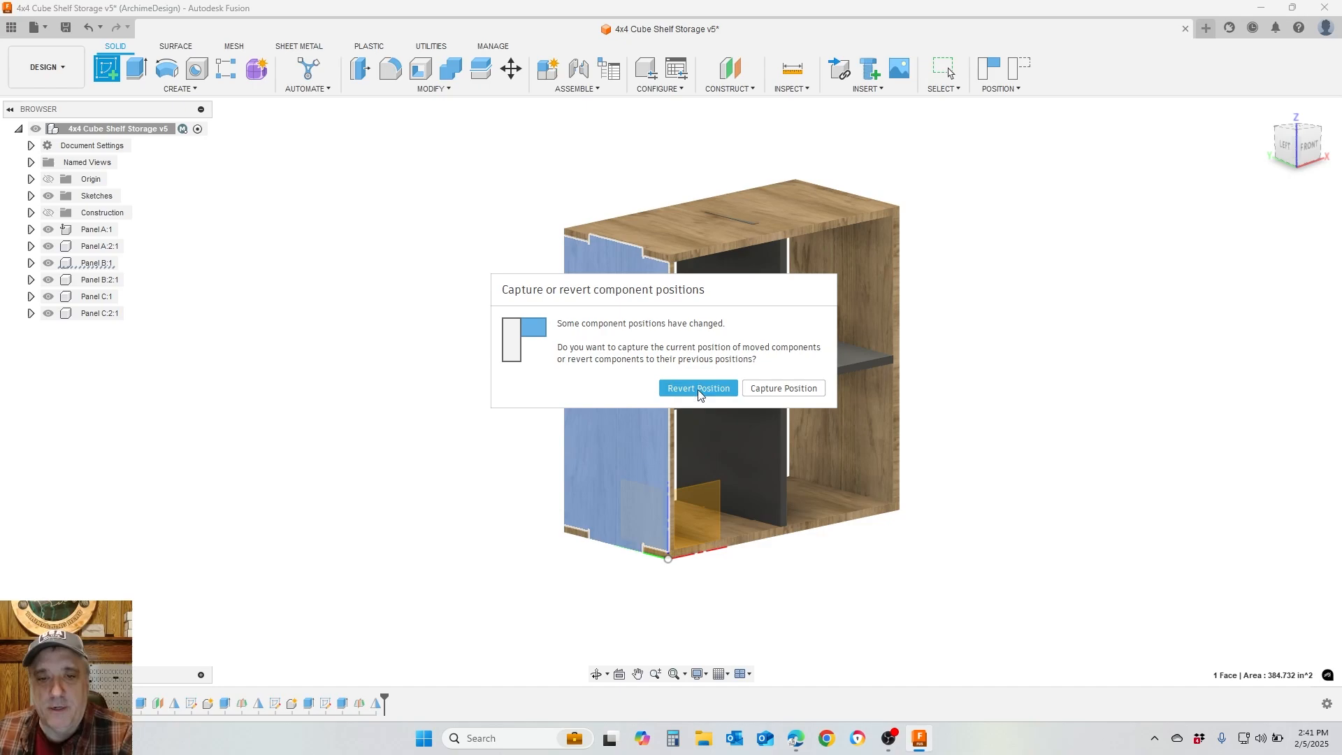
pyautogui.click(797, 389)
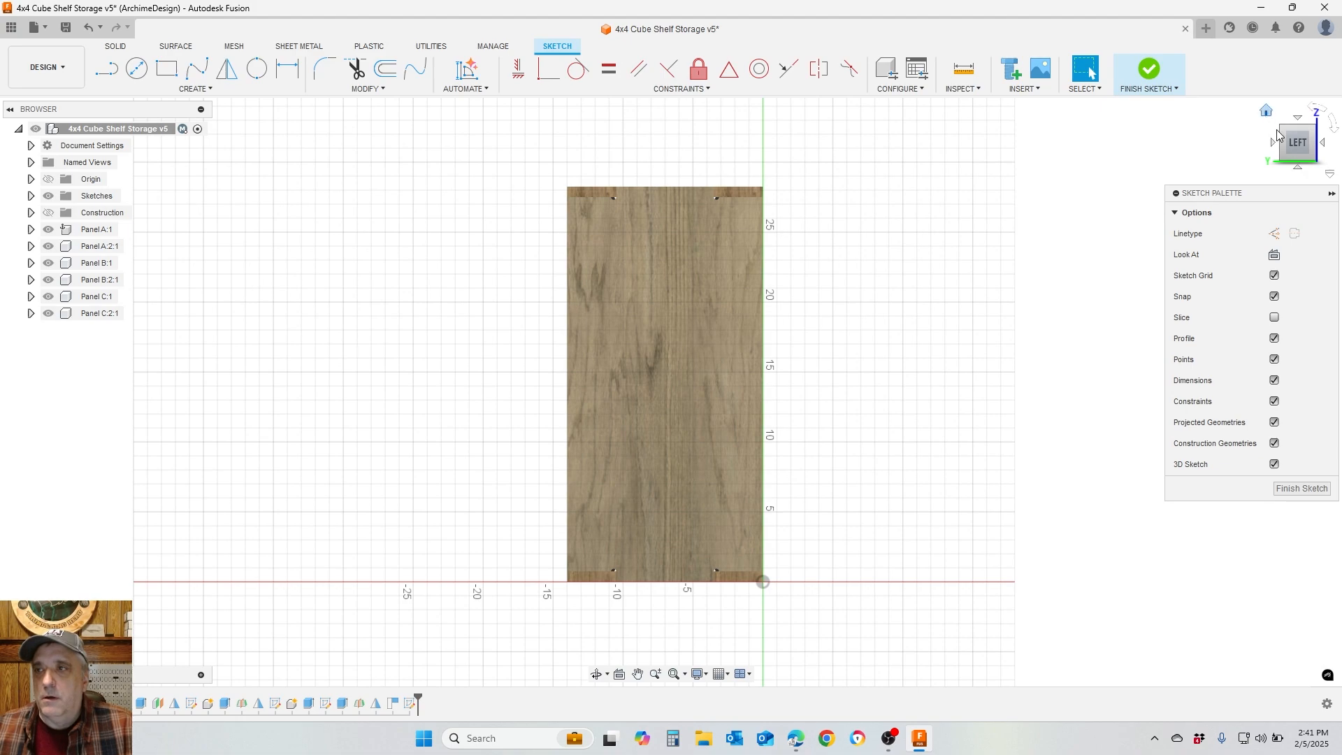
# Hide Panel B and project the end face of Panel C's adjacent tab into the sketch
pyautogui.click(195, 89)
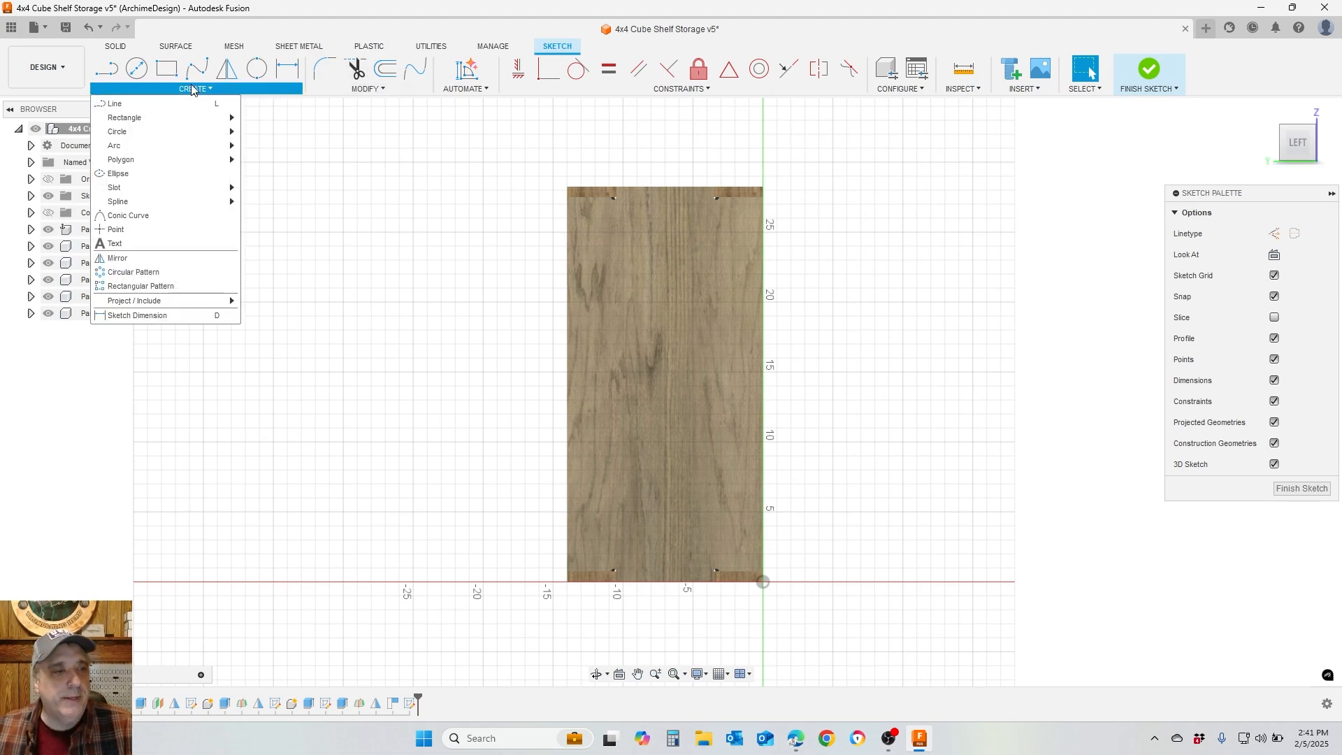
pyautogui.moveTo(174, 300)
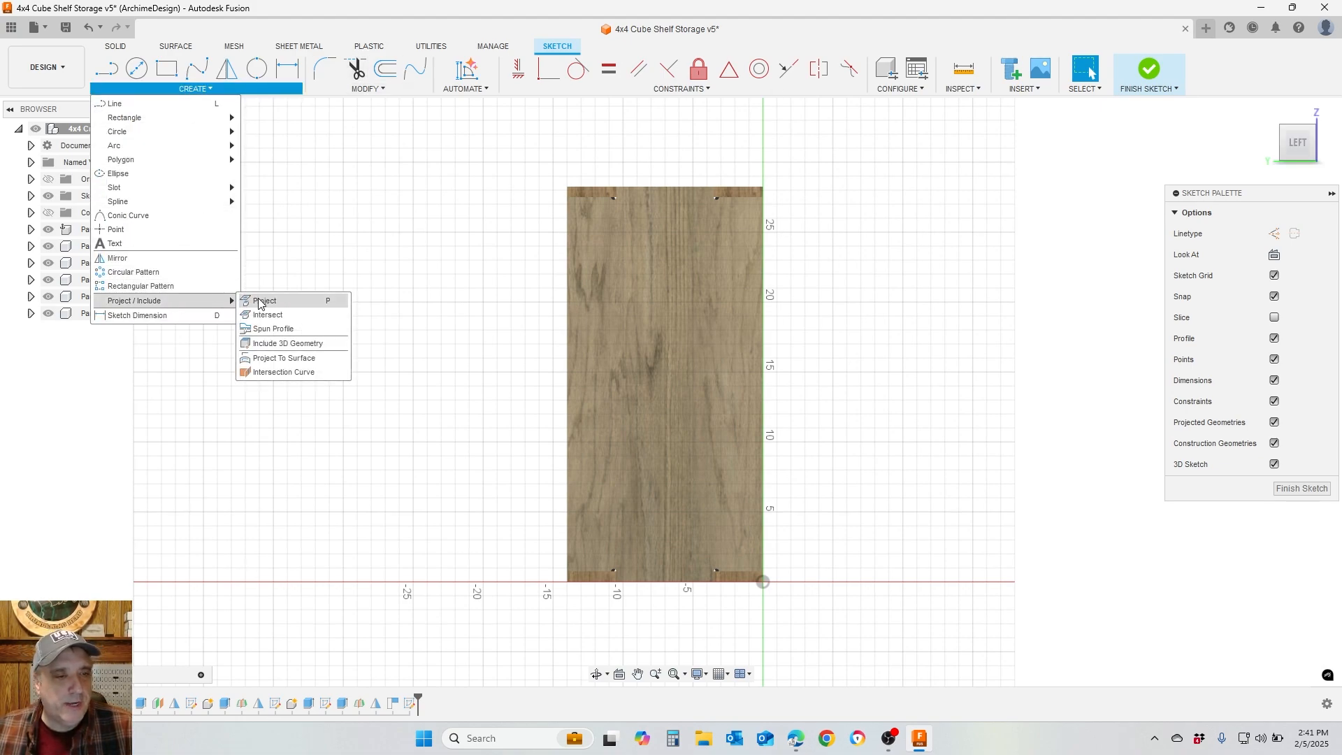
pyautogui.click(279, 304)
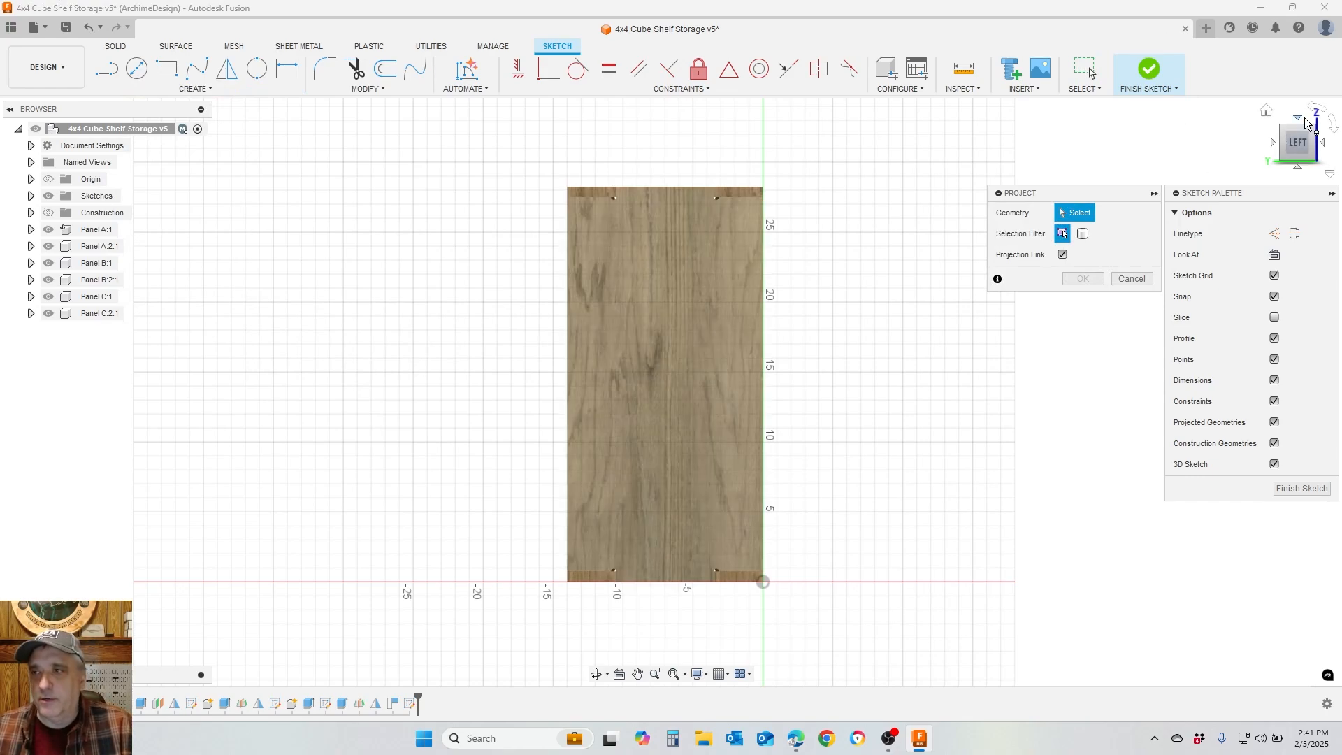
pyautogui.click(1293, 138)
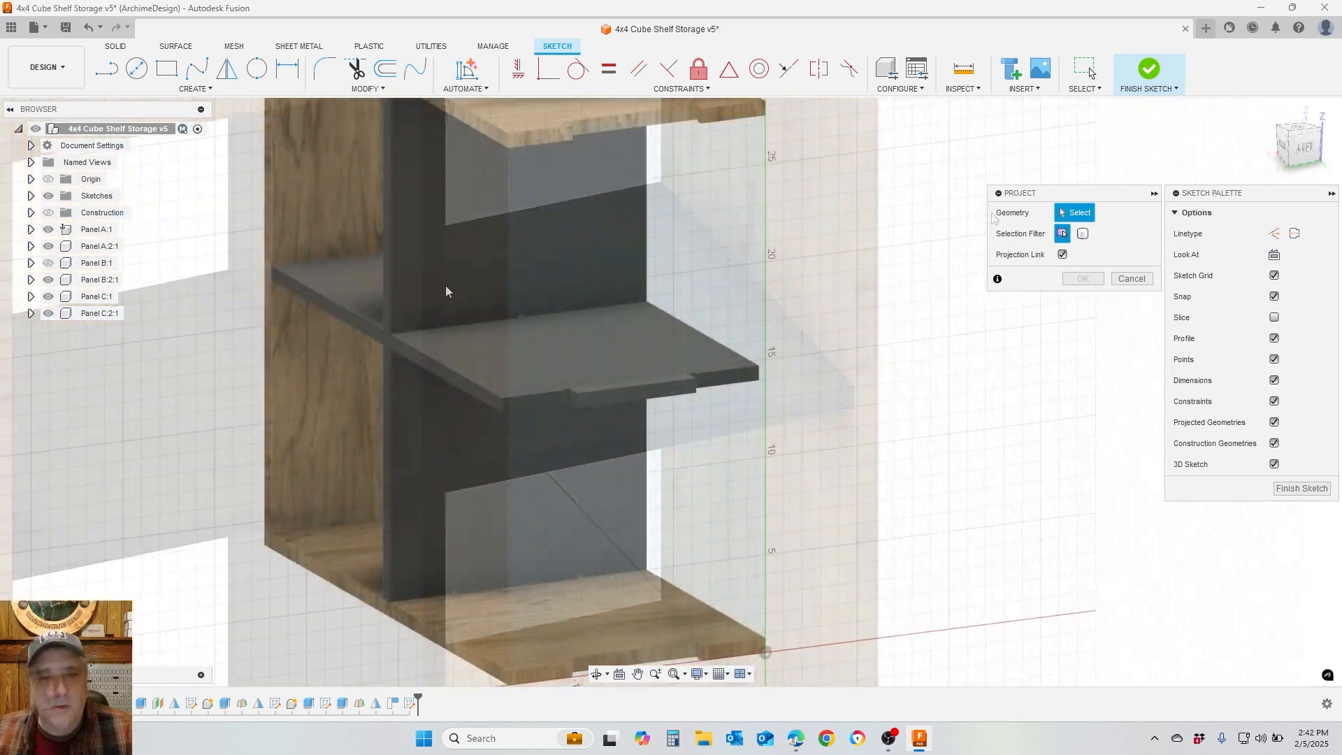
pyautogui.scroll(5, 803, 380)
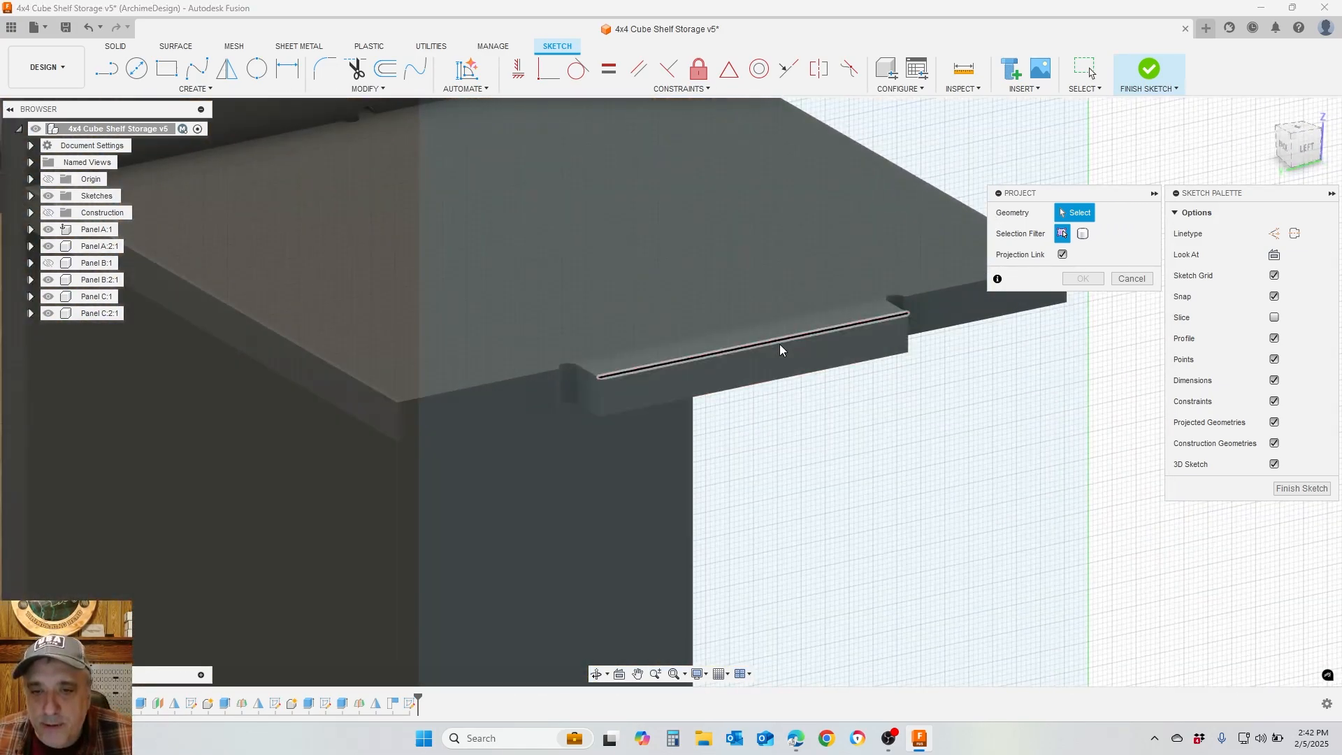
pyautogui.click(781, 343)
pyautogui.click(600, 393)
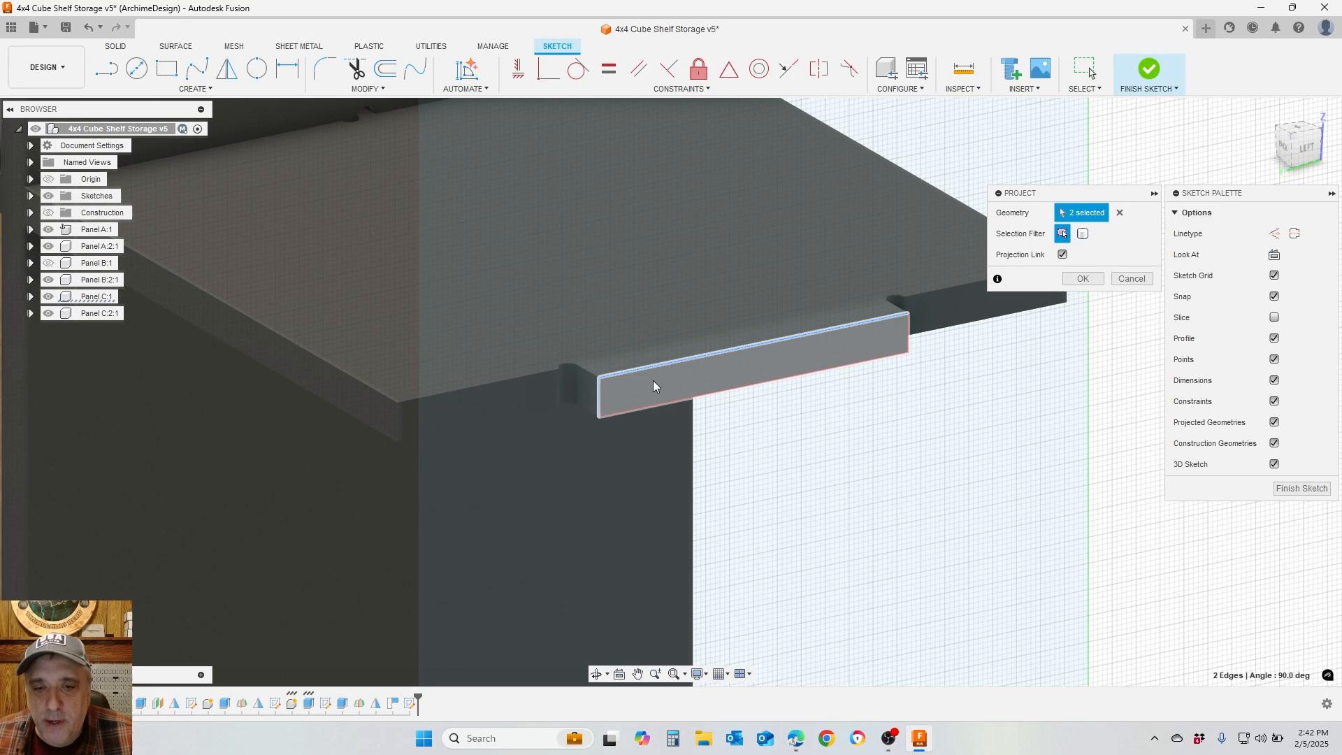
pyautogui.click(655, 386)
pyautogui.click(1083, 278)
# Hide all panels and draw a construction line between the midpoints of the projected tab outline's short sides
pyautogui.scroll(-5, 1094, 290)
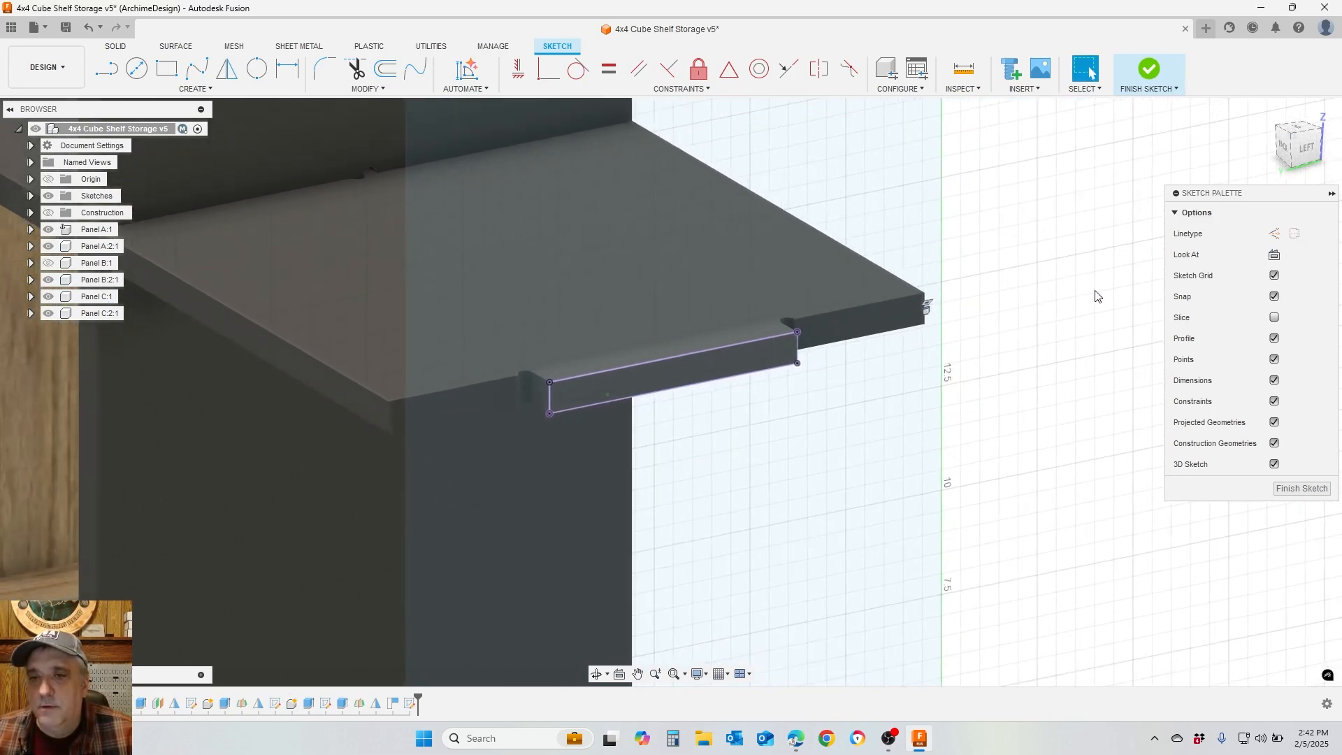
pyautogui.scroll(-3, 1029, 342)
pyautogui.click(1306, 148)
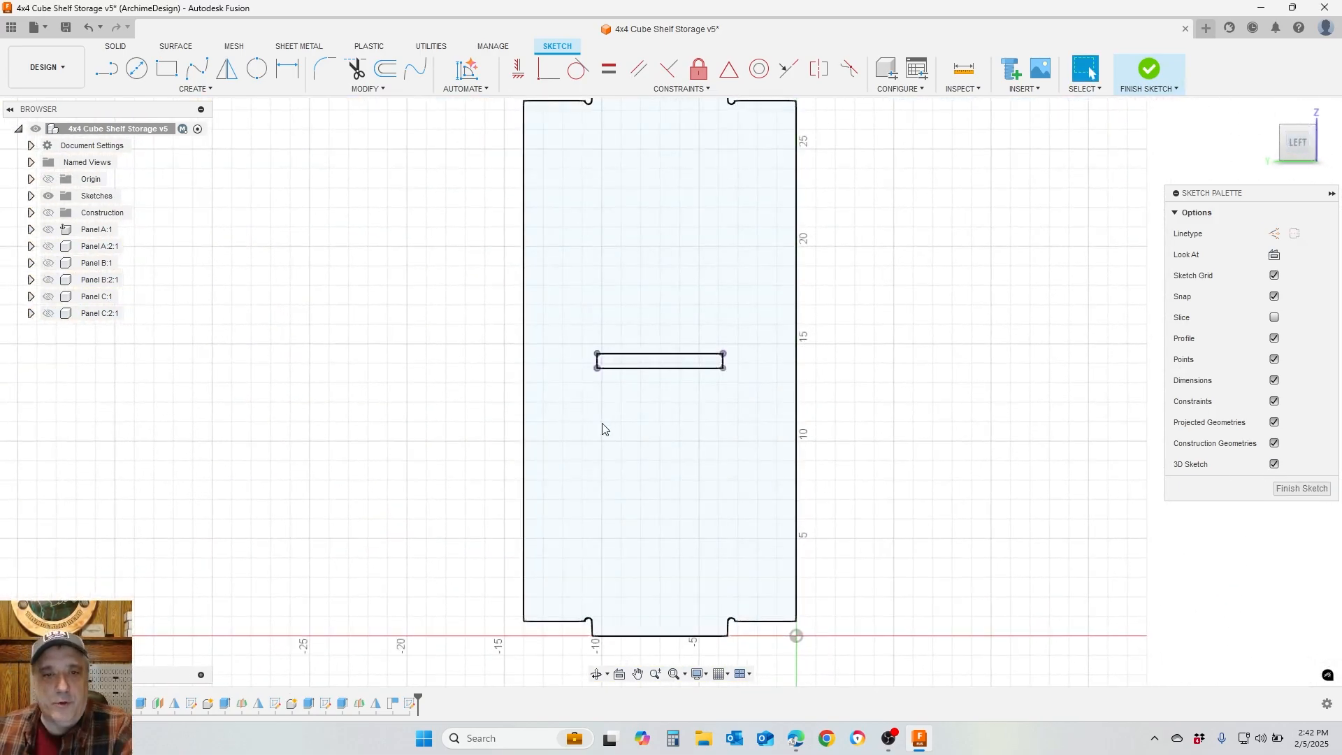
pyautogui.scroll(5, 660, 404)
pyautogui.scroll(3, 660, 409)
pyautogui.scroll(-2, 659, 409)
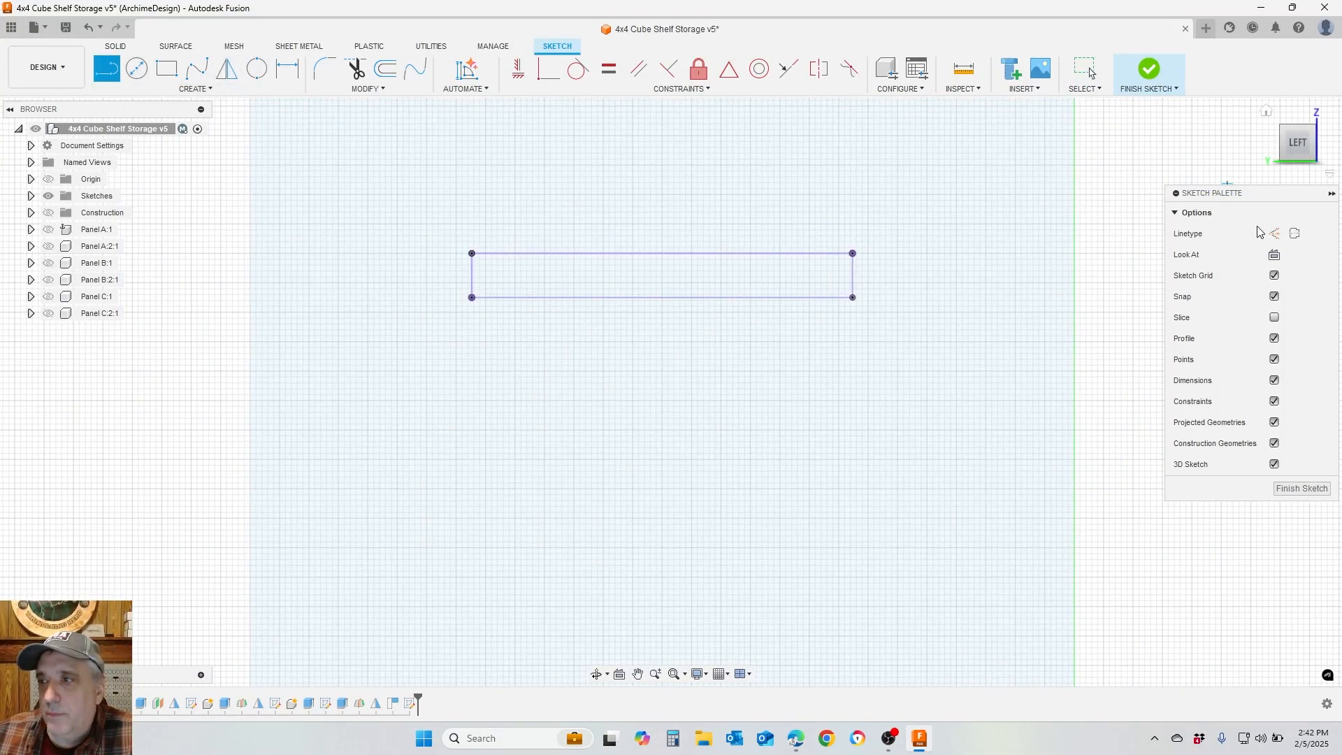
pyautogui.click(473, 277)
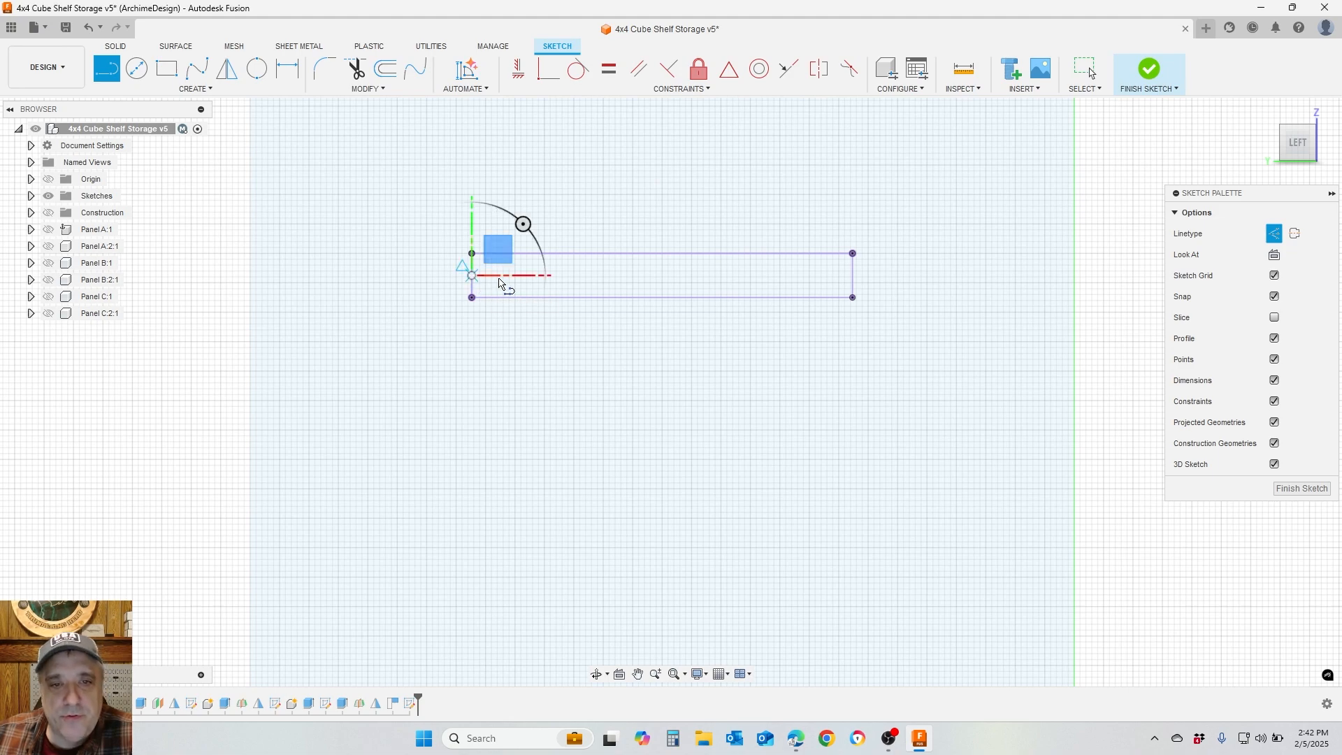
pyautogui.click(853, 277)
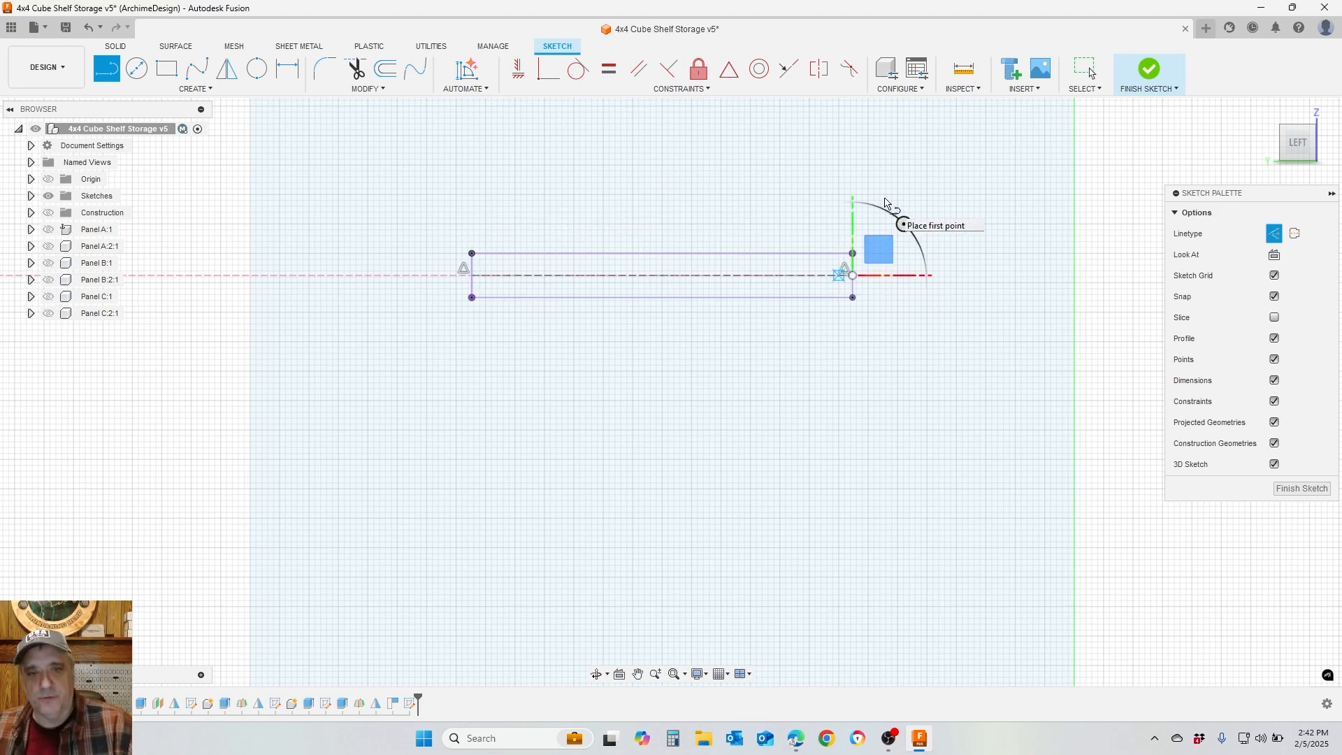
pyautogui.press('Escape')
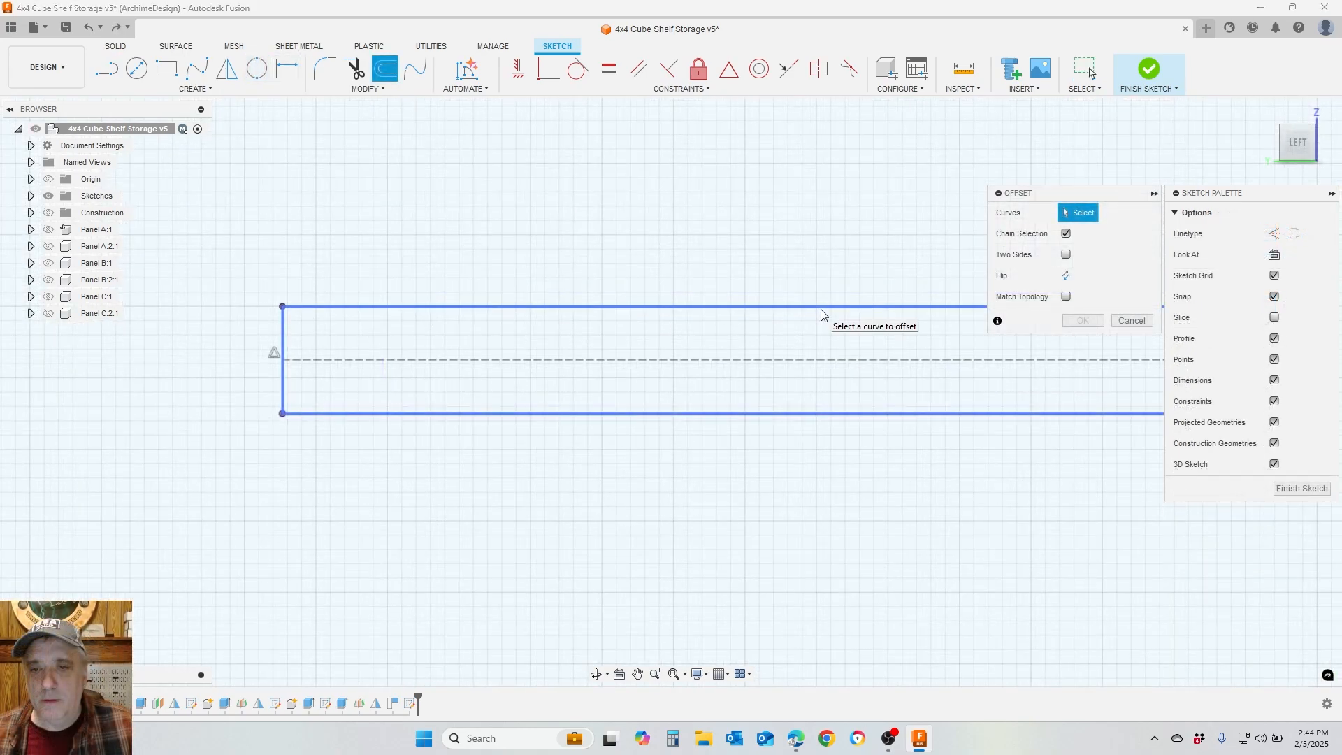
# Offset the projected tab outline outward by the Tol parameter
pyautogui.click(818, 307)
pyautogui.scroll(-2, 763, 276)
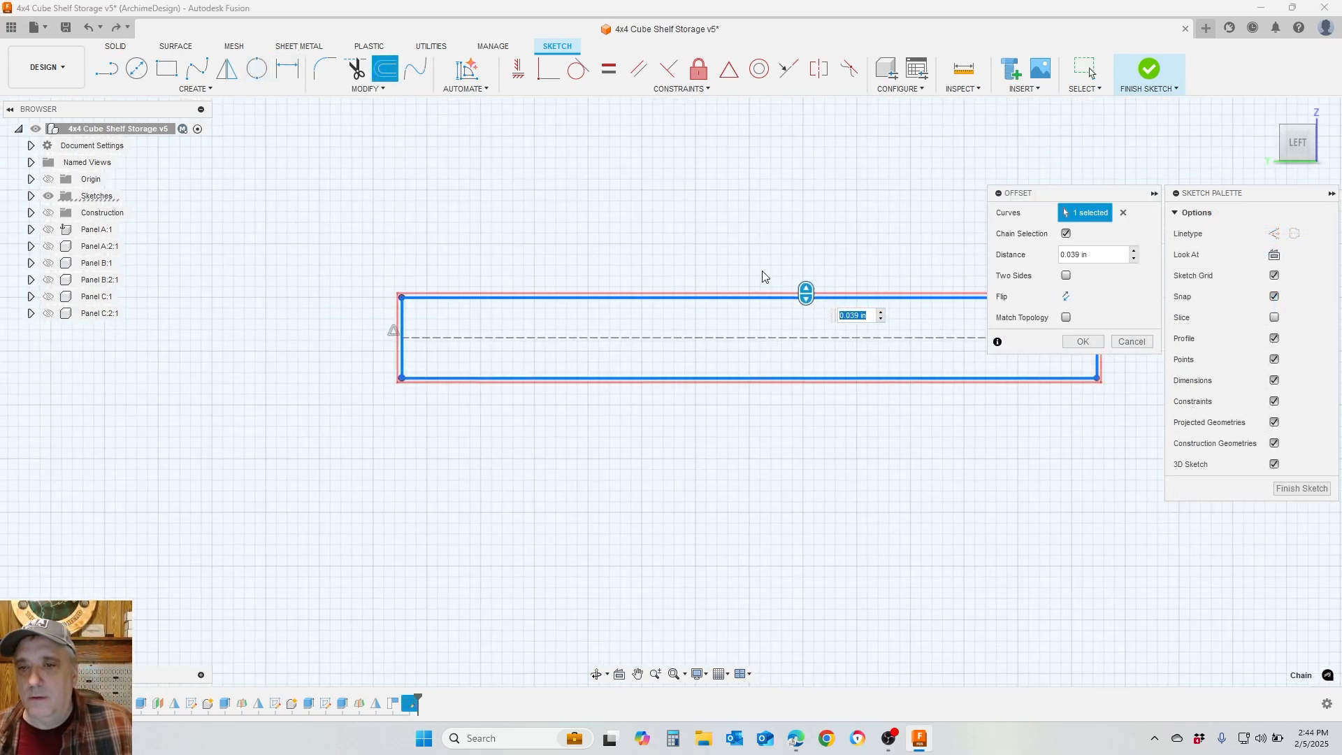
pyautogui.write('Tol')
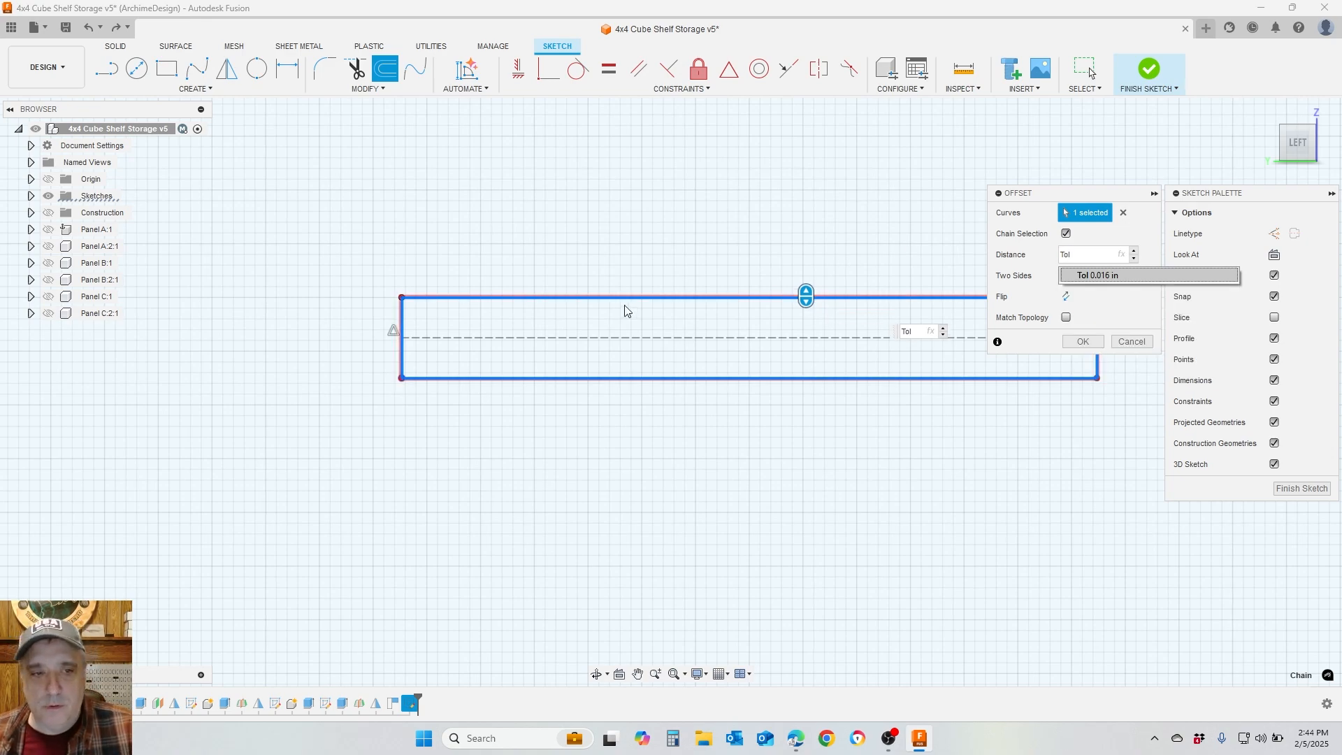
pyautogui.click(1095, 342)
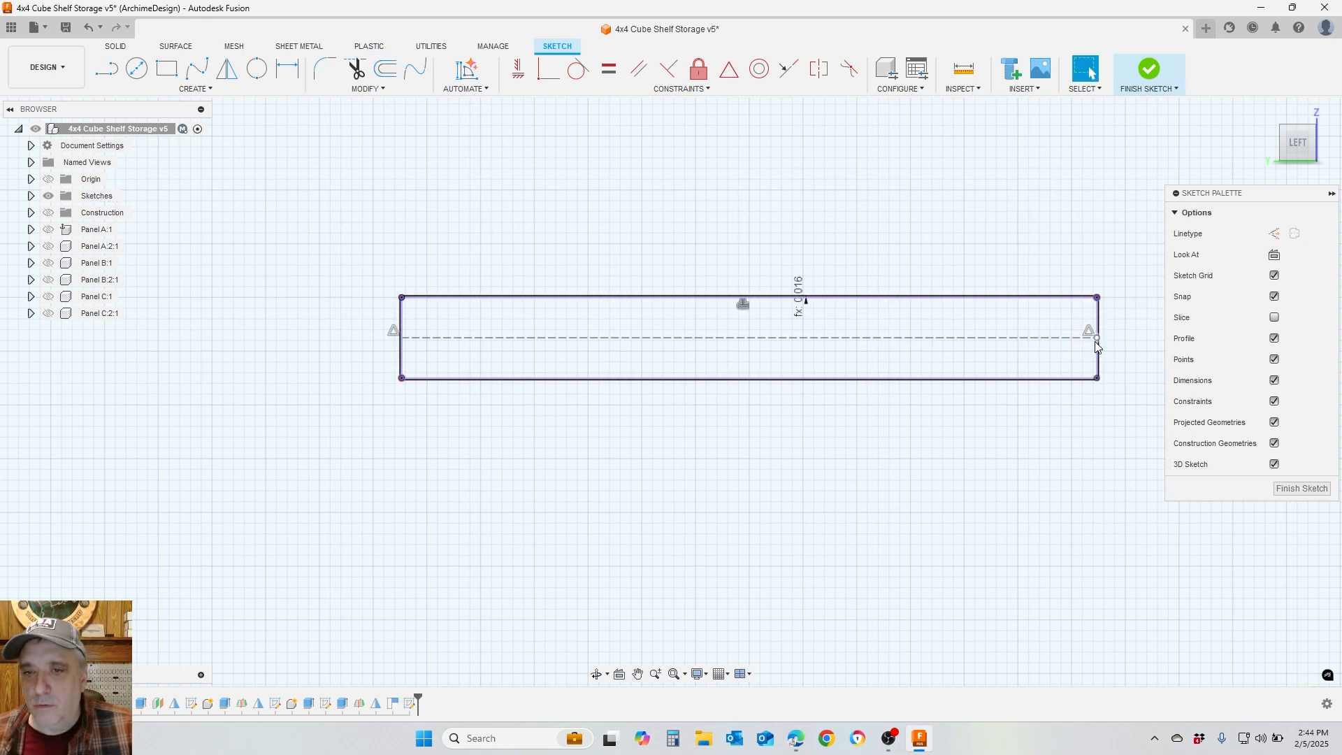
# Draw a two-point relief circle along the offset slot outline's upper edge from its left corner, tangent to the left short side
pyautogui.scroll(3, 605, 337)
pyautogui.scroll(-3, 606, 338)
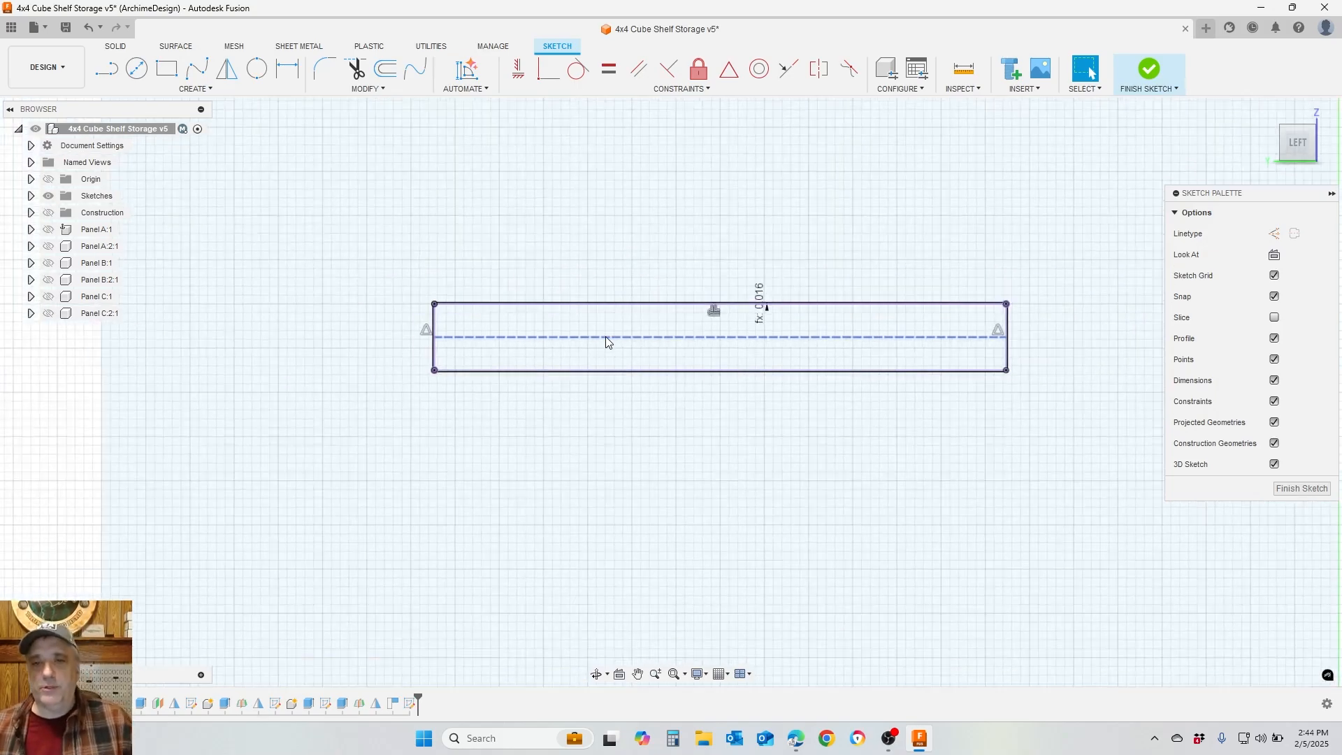
pyautogui.scroll(2, 606, 338)
pyautogui.scroll(-2, 606, 341)
pyautogui.scroll(2, 606, 337)
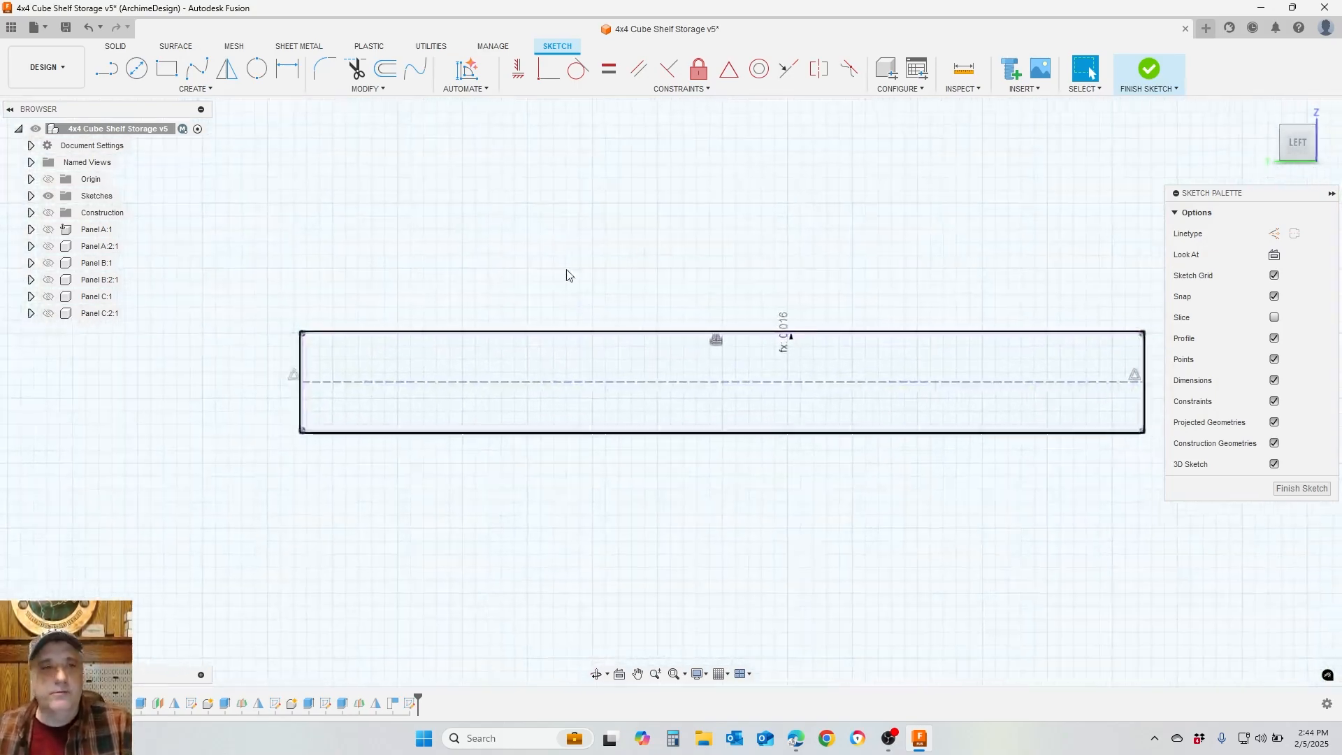
pyautogui.scroll(-2, 545, 269)
pyautogui.scroll(3, 349, 236)
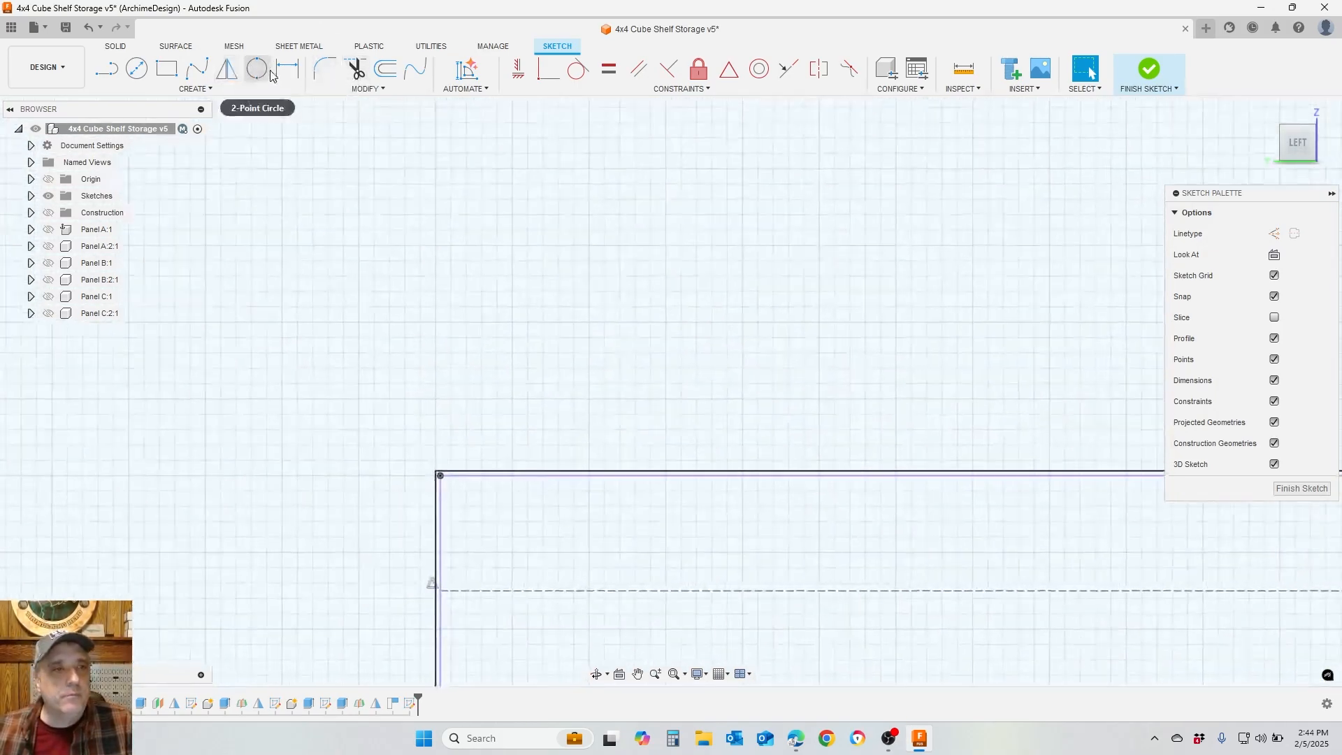
pyautogui.click(257, 68)
pyautogui.scroll(2, 427, 360)
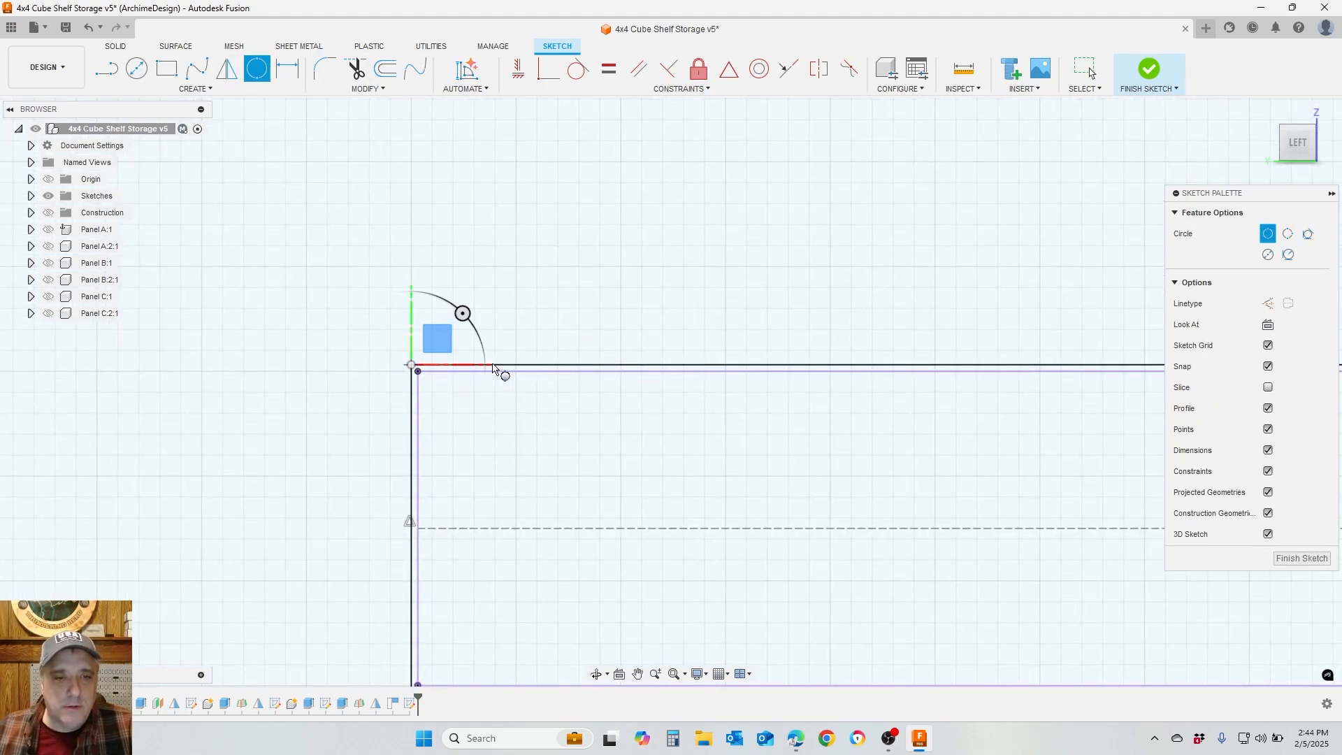
pyautogui.click(541, 364)
pyautogui.press('Escape')
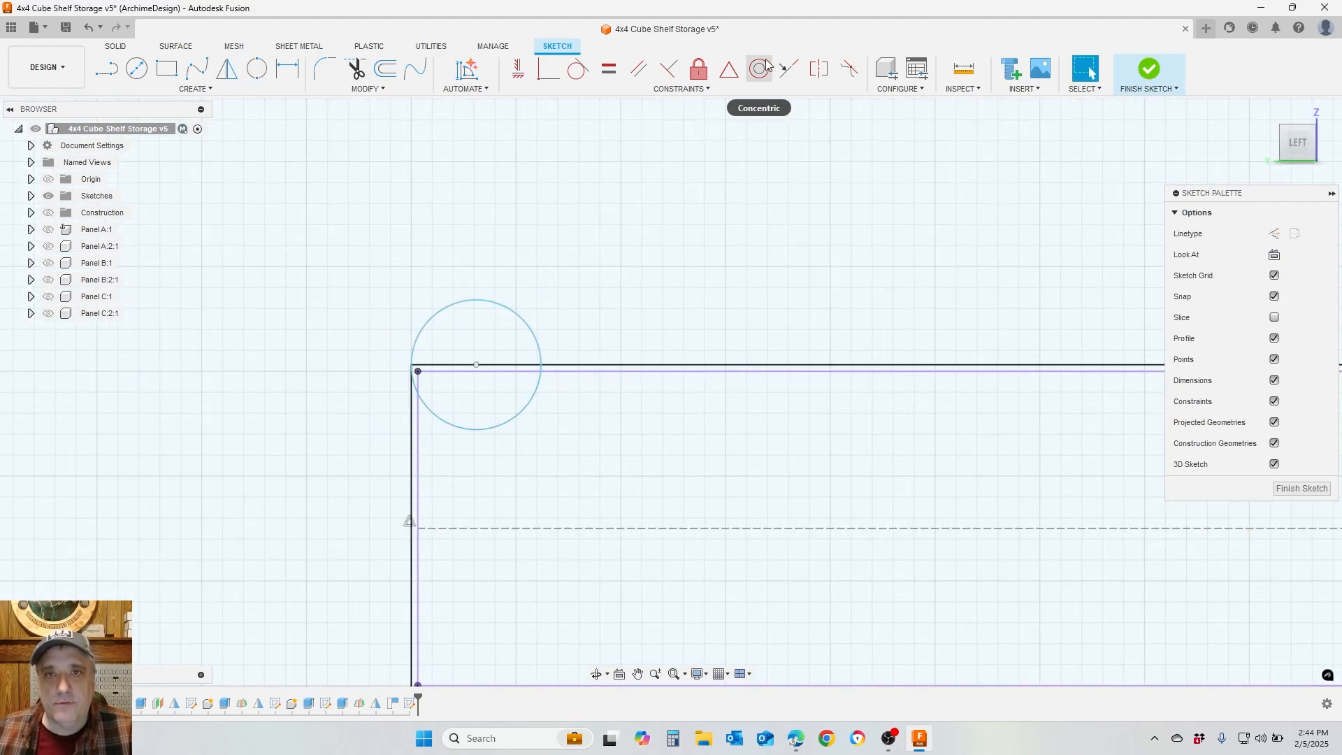
pyautogui.click(410, 414)
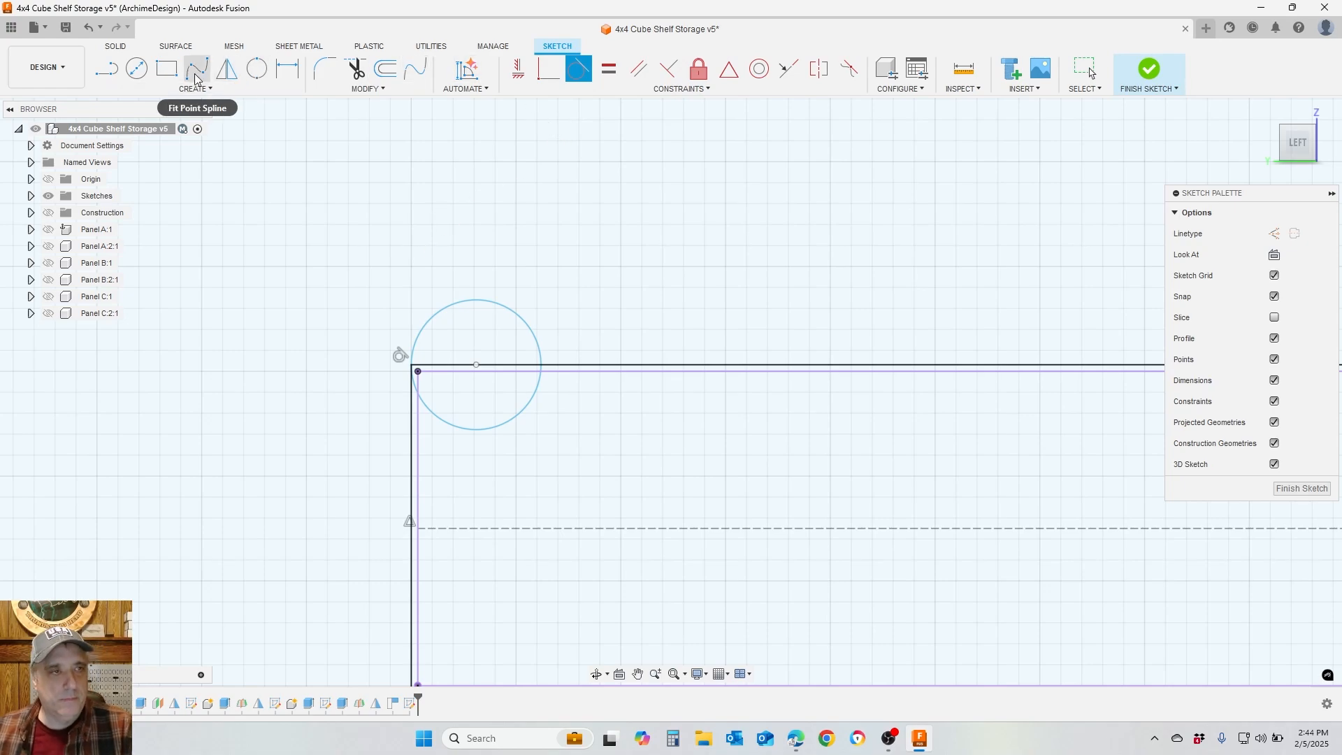
# Dimension the relief circle's diameter with the ReliefDia parameter
pyautogui.click(289, 67)
pyautogui.click(509, 304)
pyautogui.click(551, 267)
pyautogui.write('R')
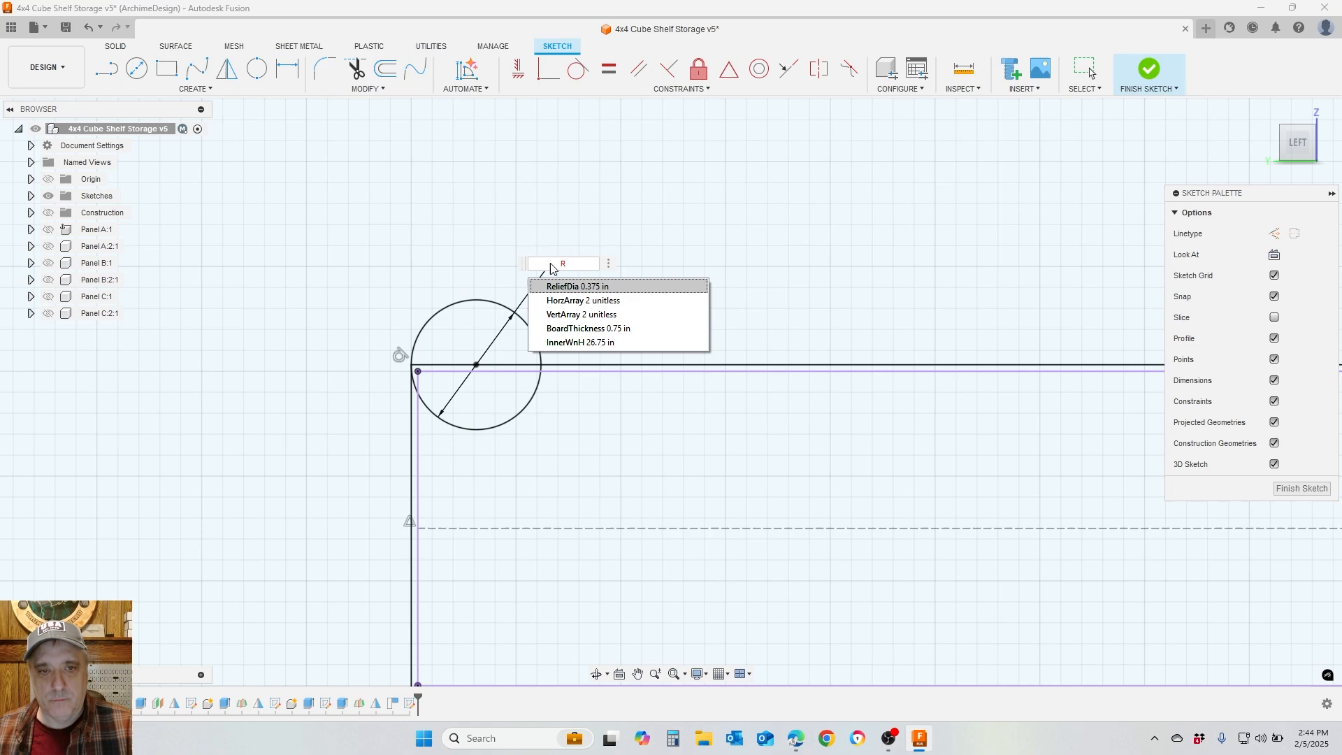
pyautogui.click(581, 291)
pyautogui.press('Return')
pyautogui.scroll(-5, 417, 222)
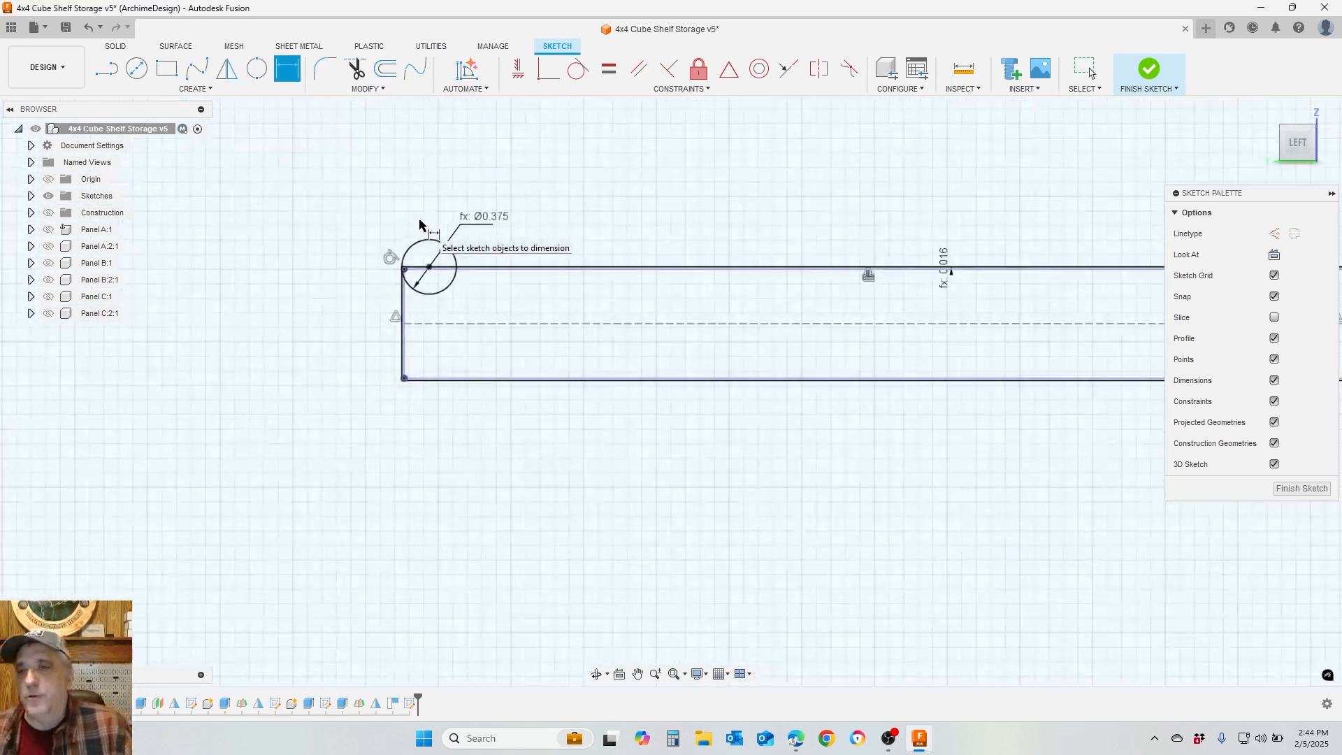
# Draw a second two-point relief circle on the upper edge at the outline's right corner, tangent to the right short side
pyautogui.moveTo(420, 224); pyautogui.dragTo(176, 289, button='middle')
pyautogui.press('c')
pyautogui.scroll(6, 1034, 405)
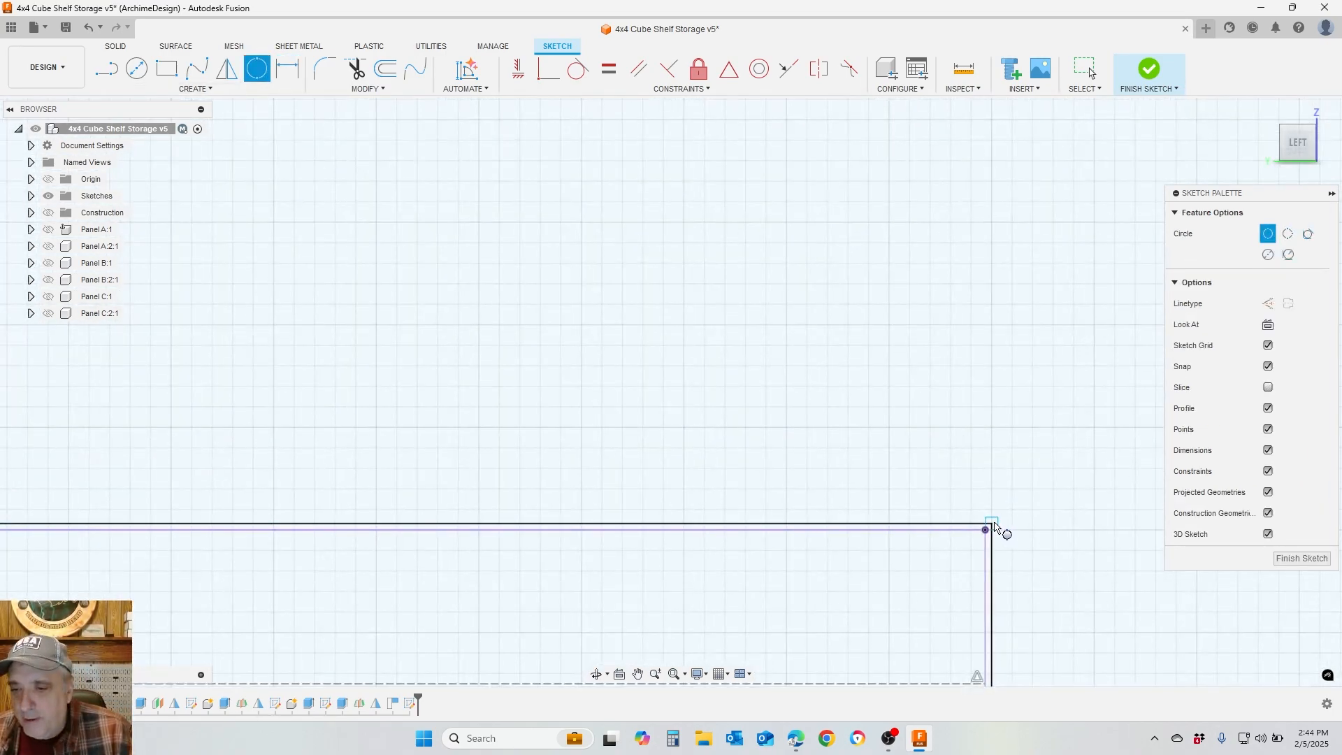
pyautogui.click(888, 523)
pyautogui.click(577, 68)
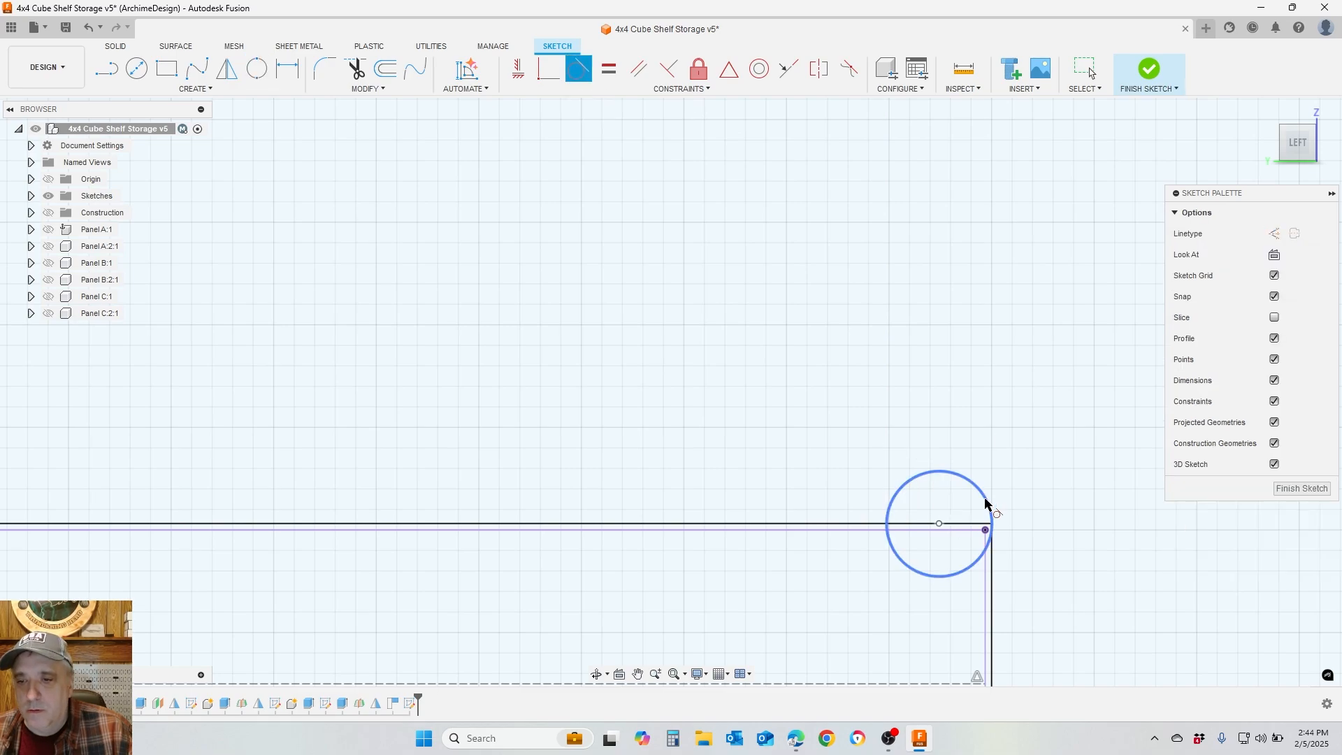
pyautogui.click(954, 477)
# Constrain the two relief circles to equal size
pyautogui.moveTo(1089, 471); pyautogui.dragTo(1118, 473, button='middle')
pyautogui.scroll(-7, 1117, 472)
pyautogui.scroll(4, 649, 467)
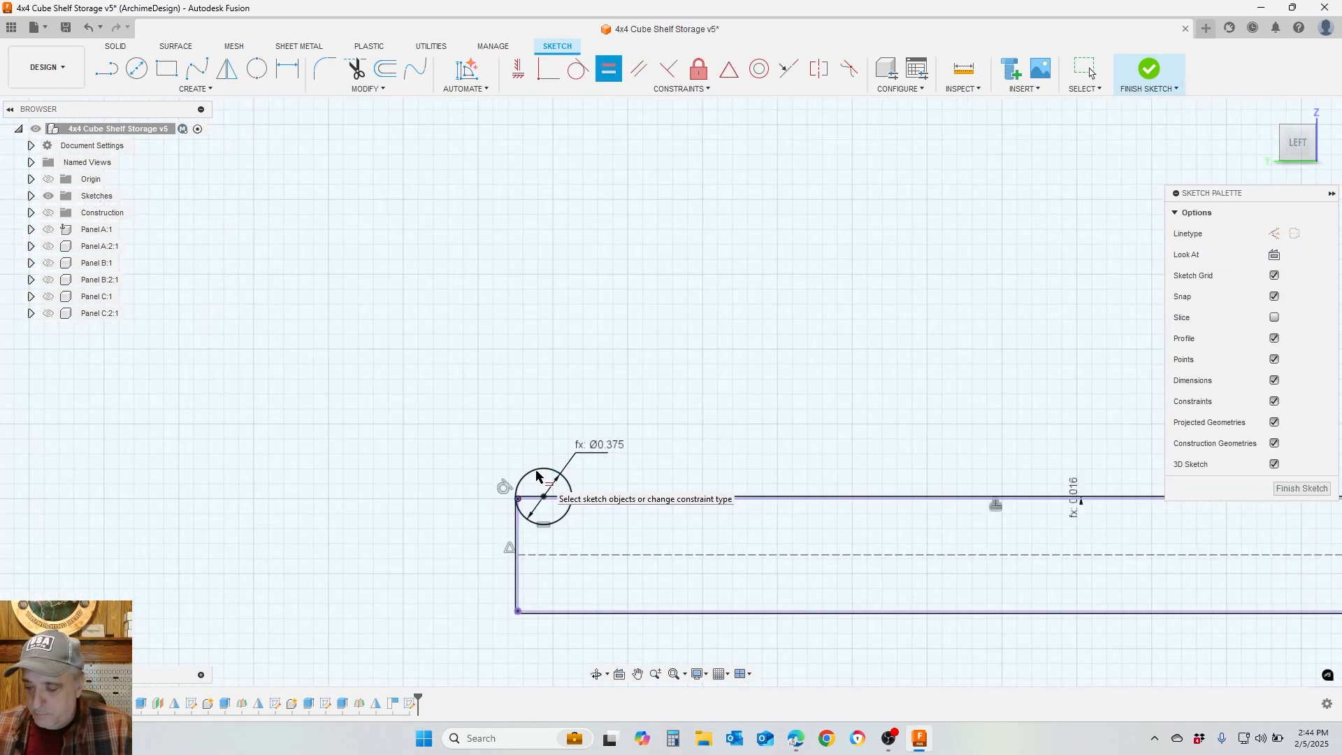
pyautogui.scroll(-4, 493, 432)
# Mirror both relief circles about the slot's horizontal construction centerline
pyautogui.click(227, 68)
pyautogui.scroll(4, 916, 404)
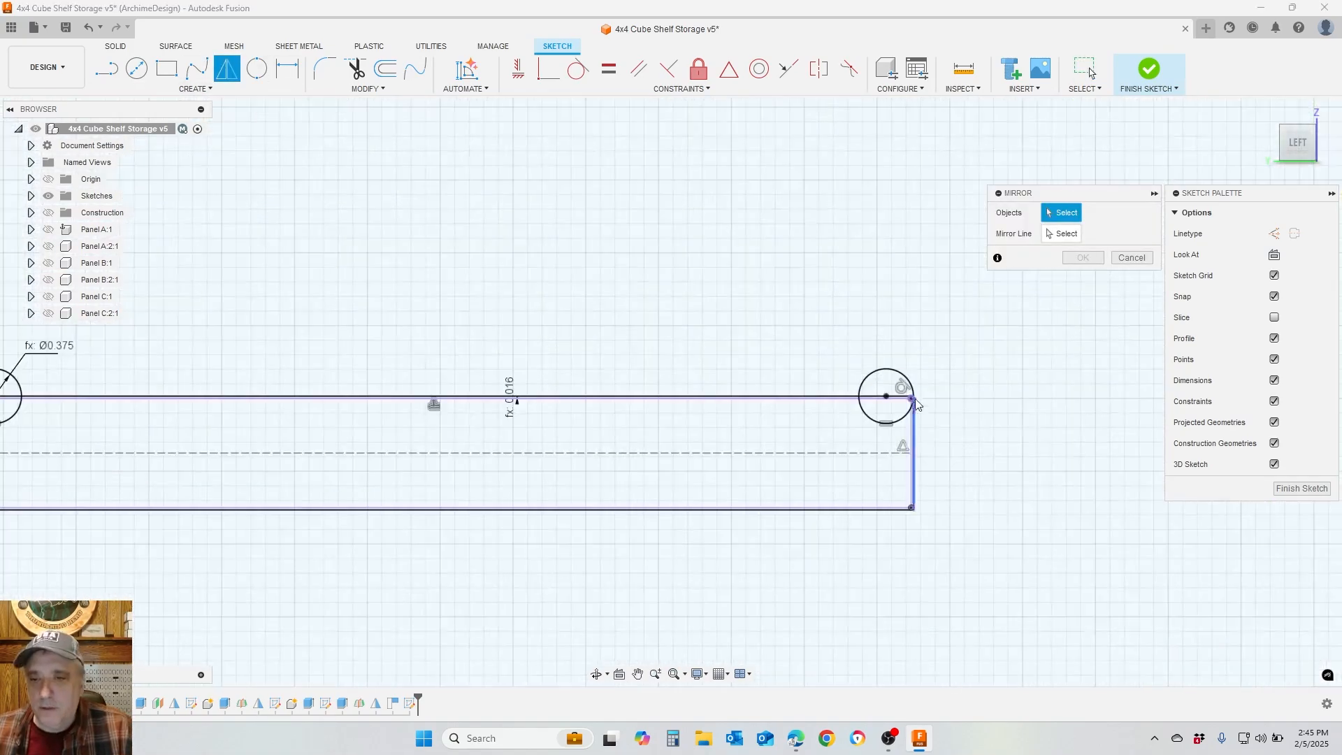
pyautogui.scroll(-4, 888, 376)
pyautogui.scroll(3, 280, 445)
pyautogui.click(1063, 236)
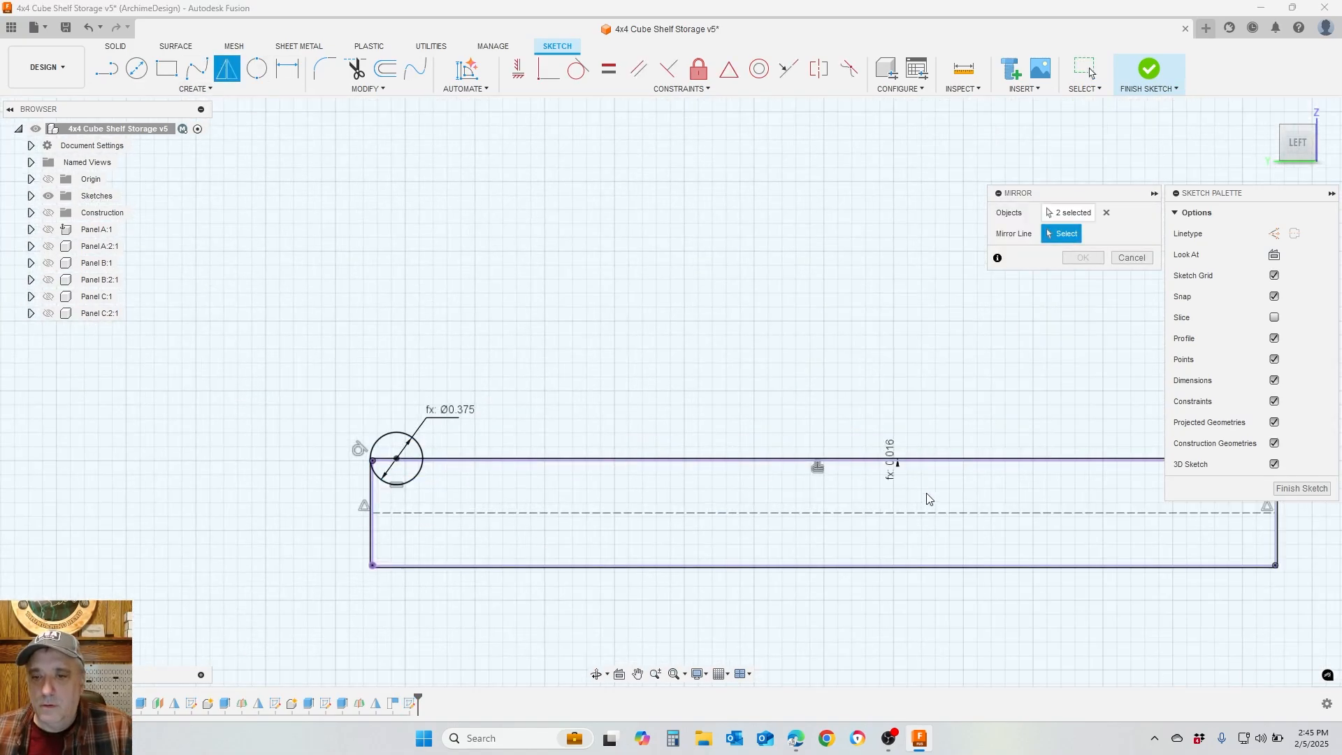
pyautogui.click(1083, 258)
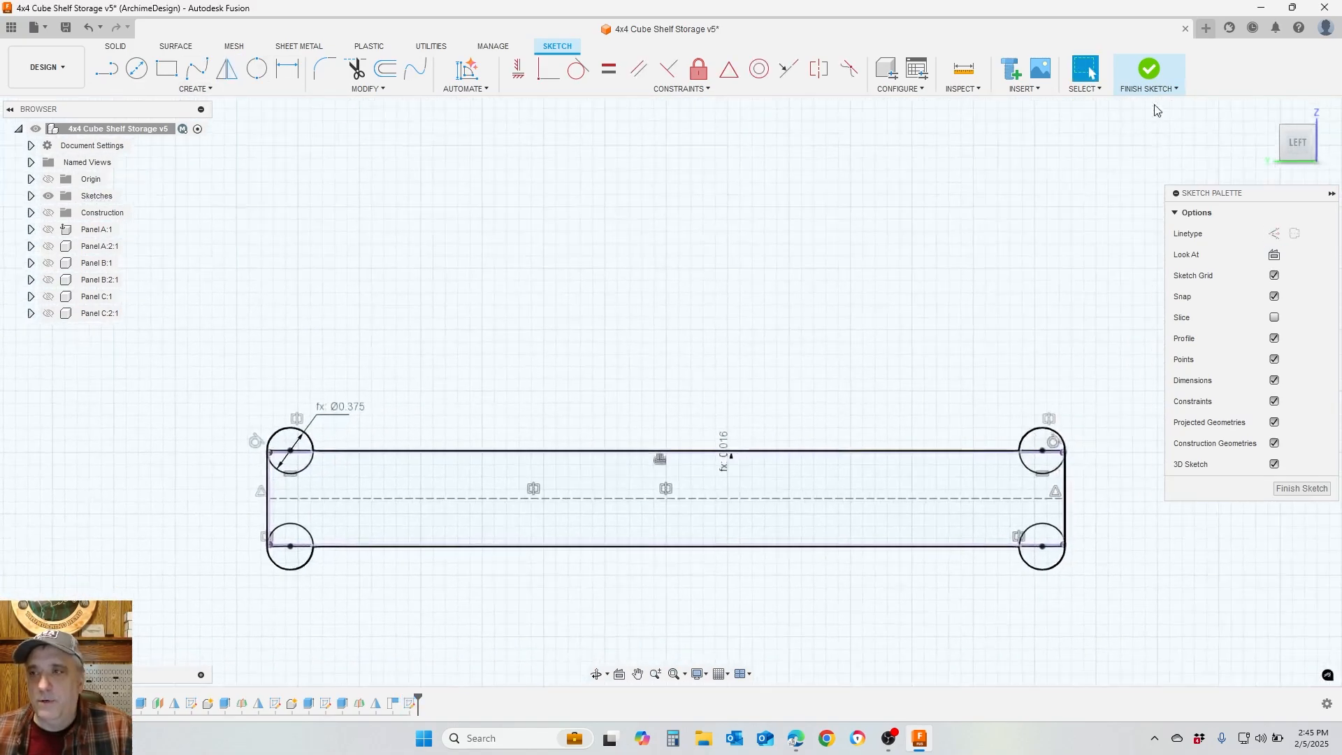
# Finish the slot sketch and show Panel B:1 and Panel A:2:1
pyautogui.scroll(-3, 287, 419)
pyautogui.click(1148, 69)
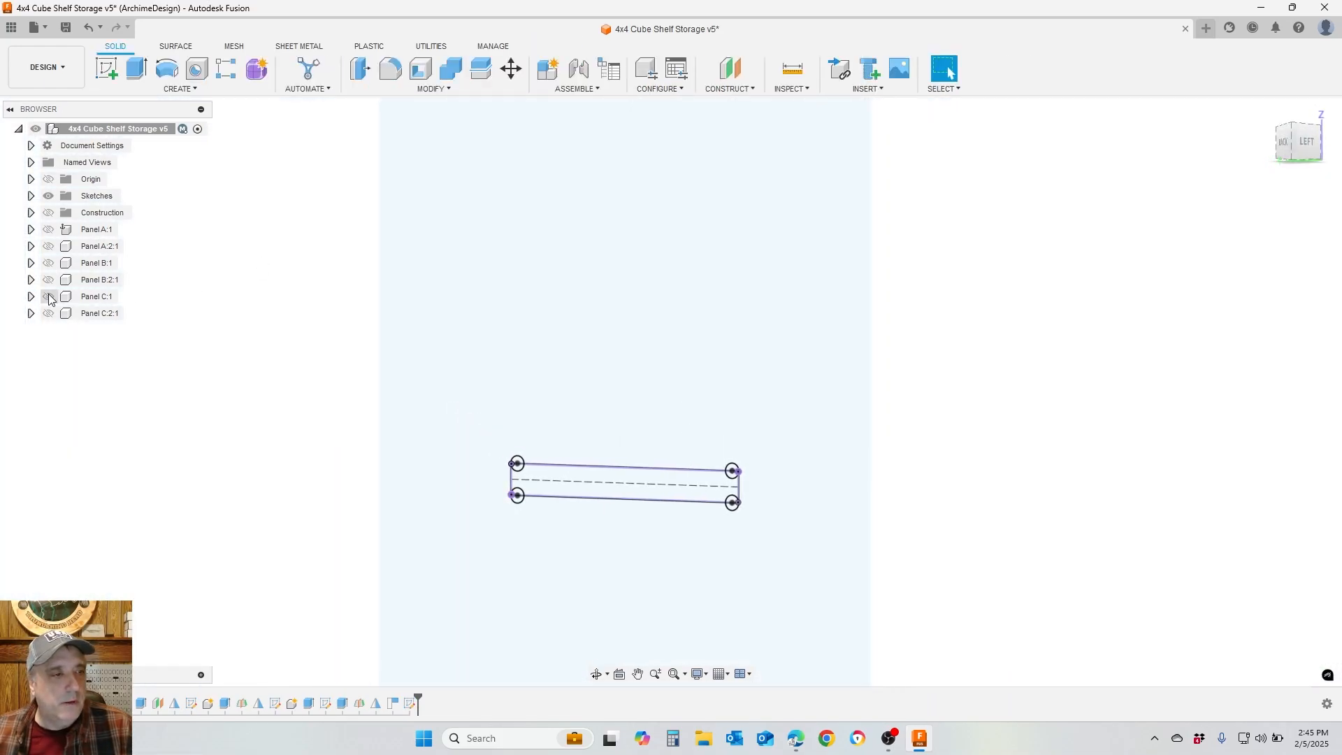
pyautogui.click(44, 263)
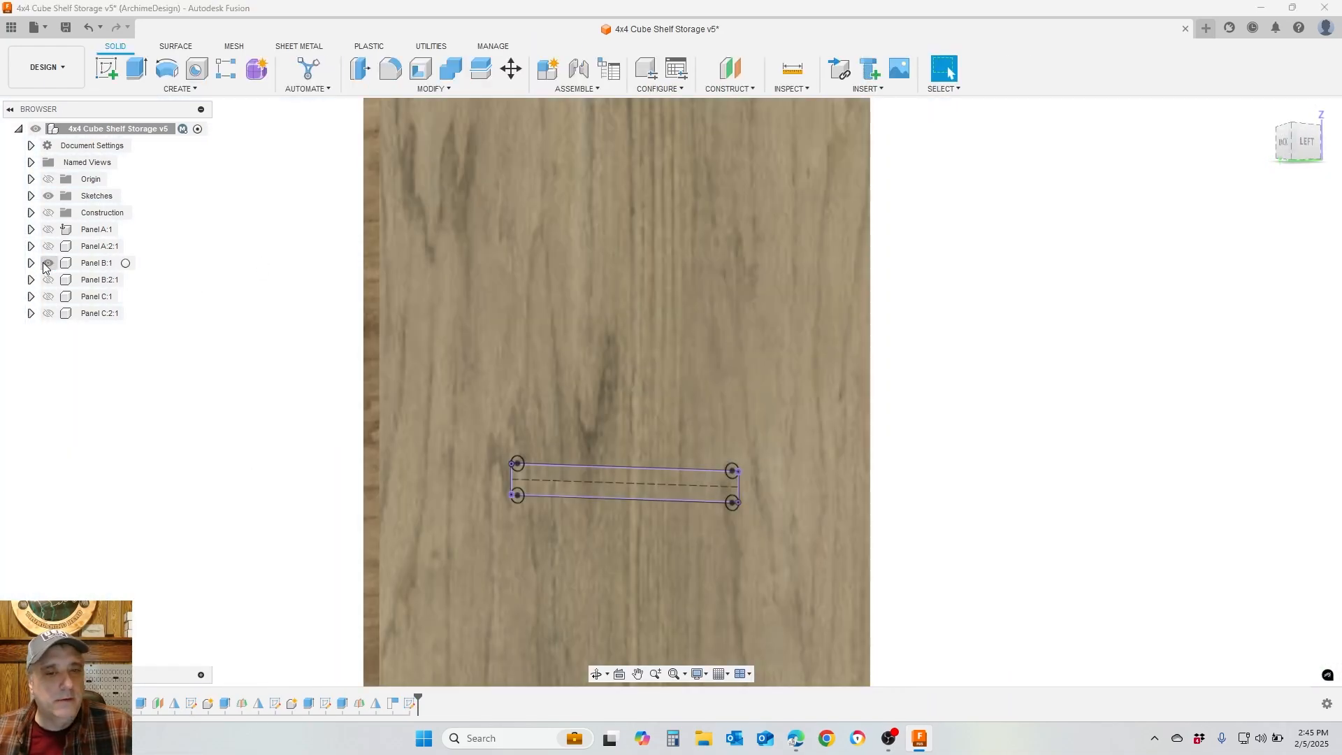
pyautogui.click(48, 246)
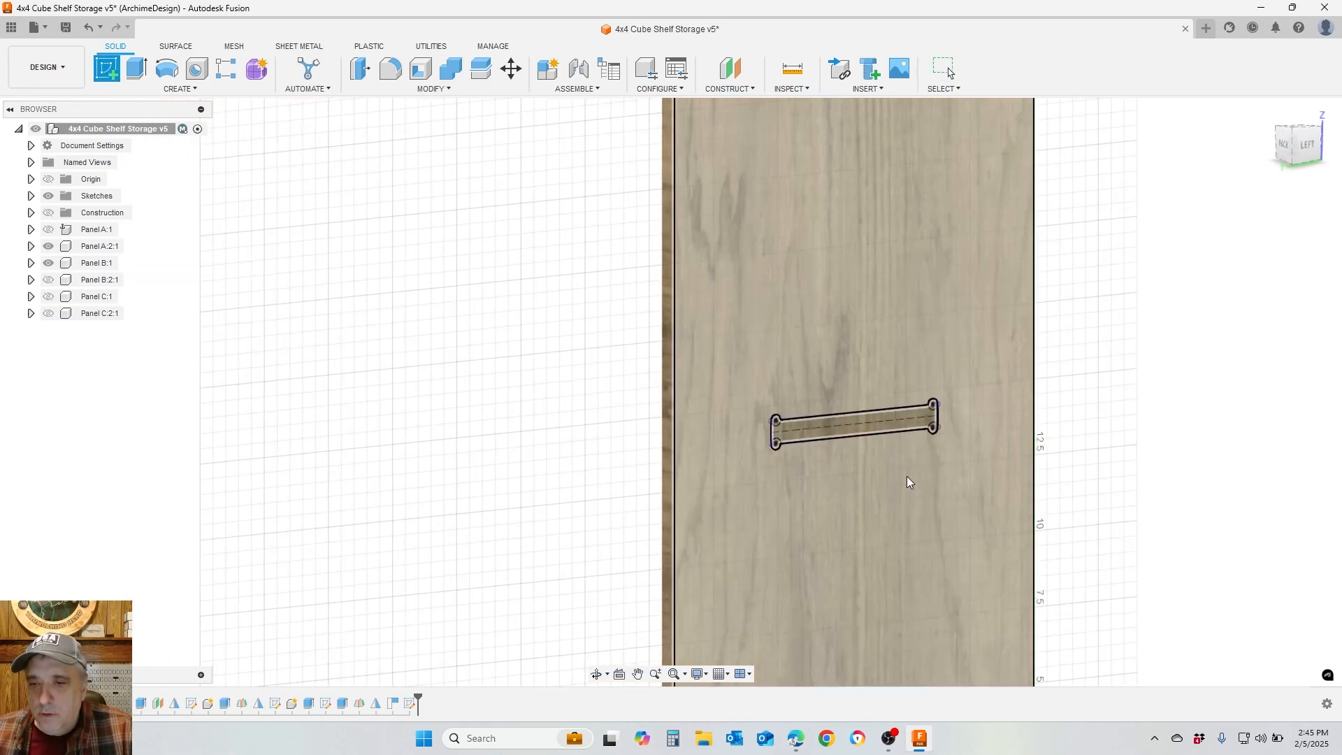
pyautogui.scroll(5, 909, 474)
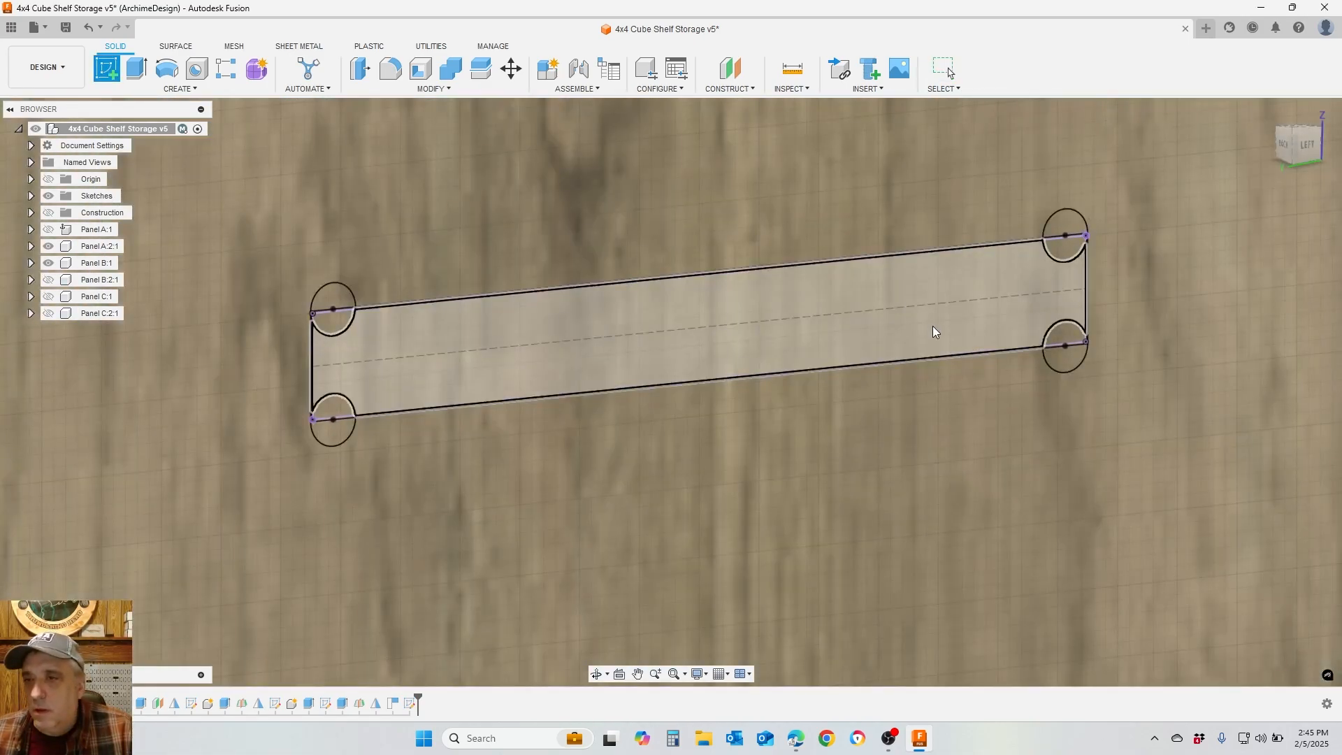
pyautogui.click(933, 326)
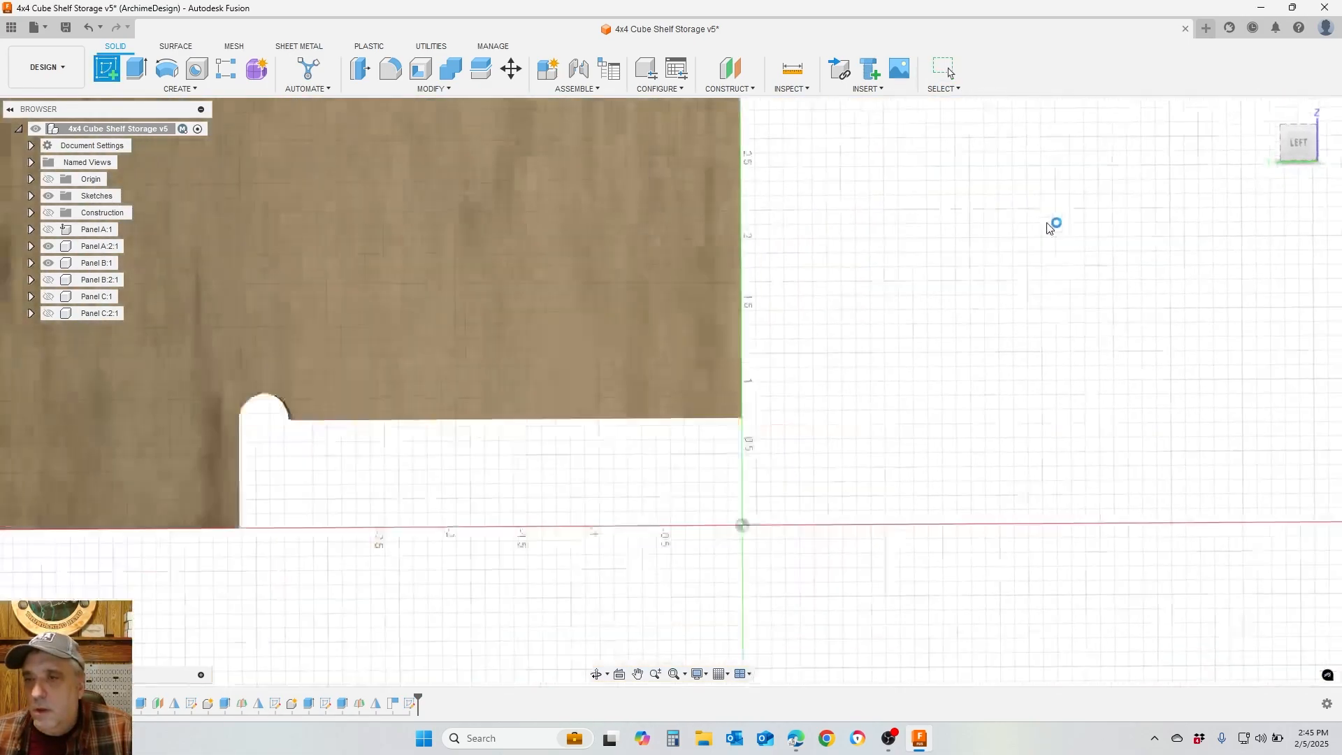
pyautogui.hotkey('ctrl', 'z')
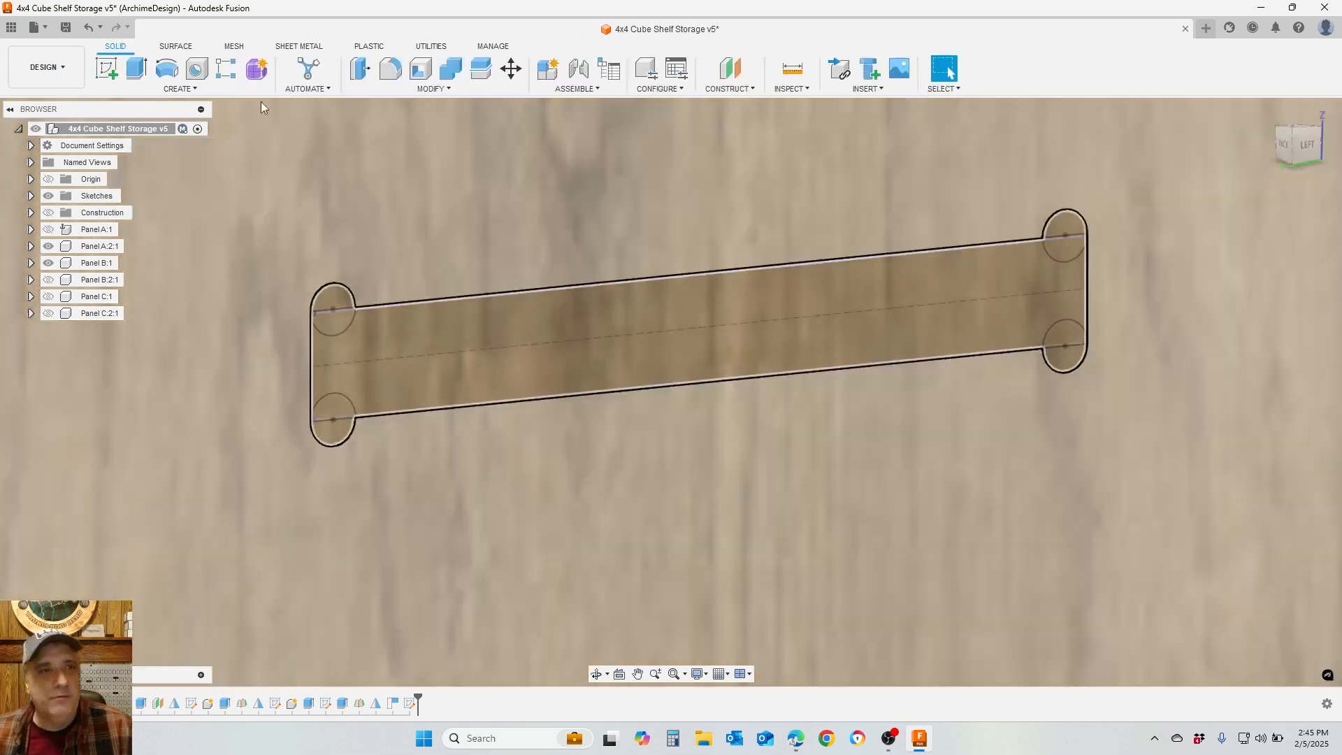
# Start an extrusion using the slot rectangle and the full relief circles at all four corners as profiles
pyautogui.click(140, 69)
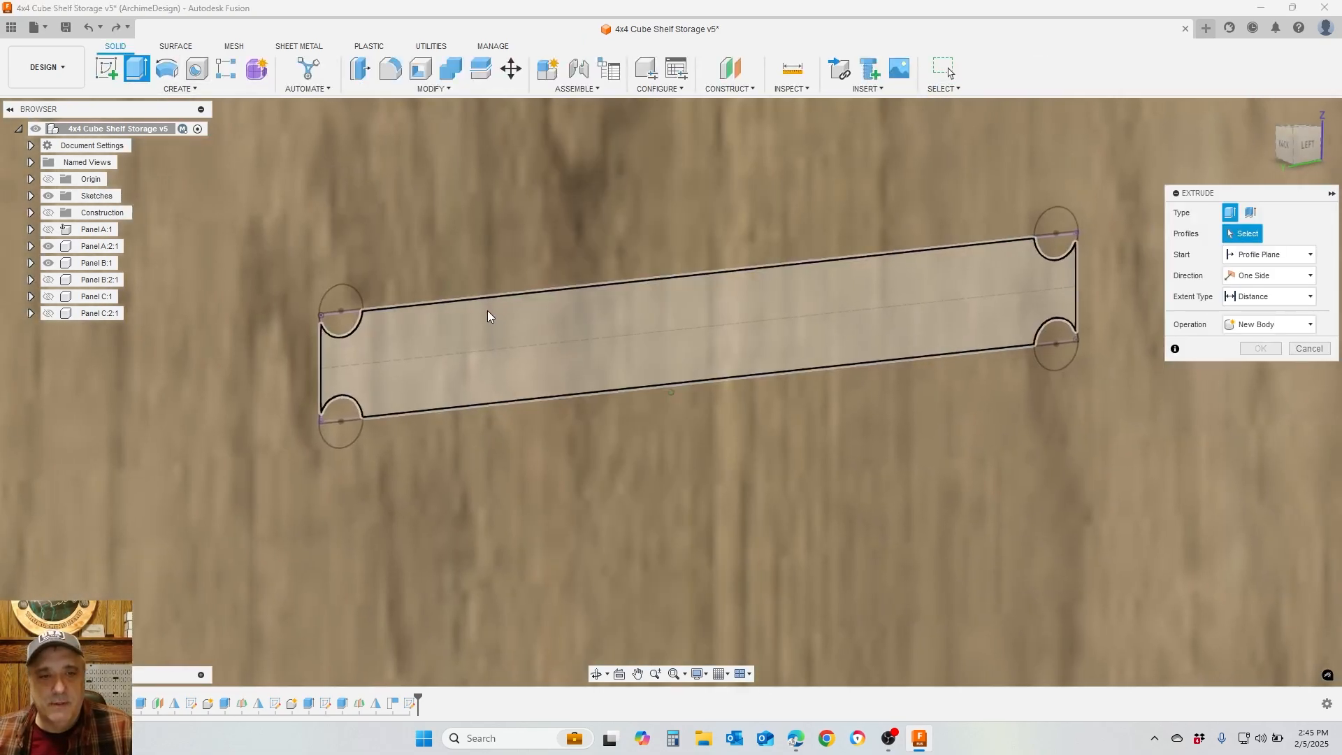
pyautogui.click(488, 312)
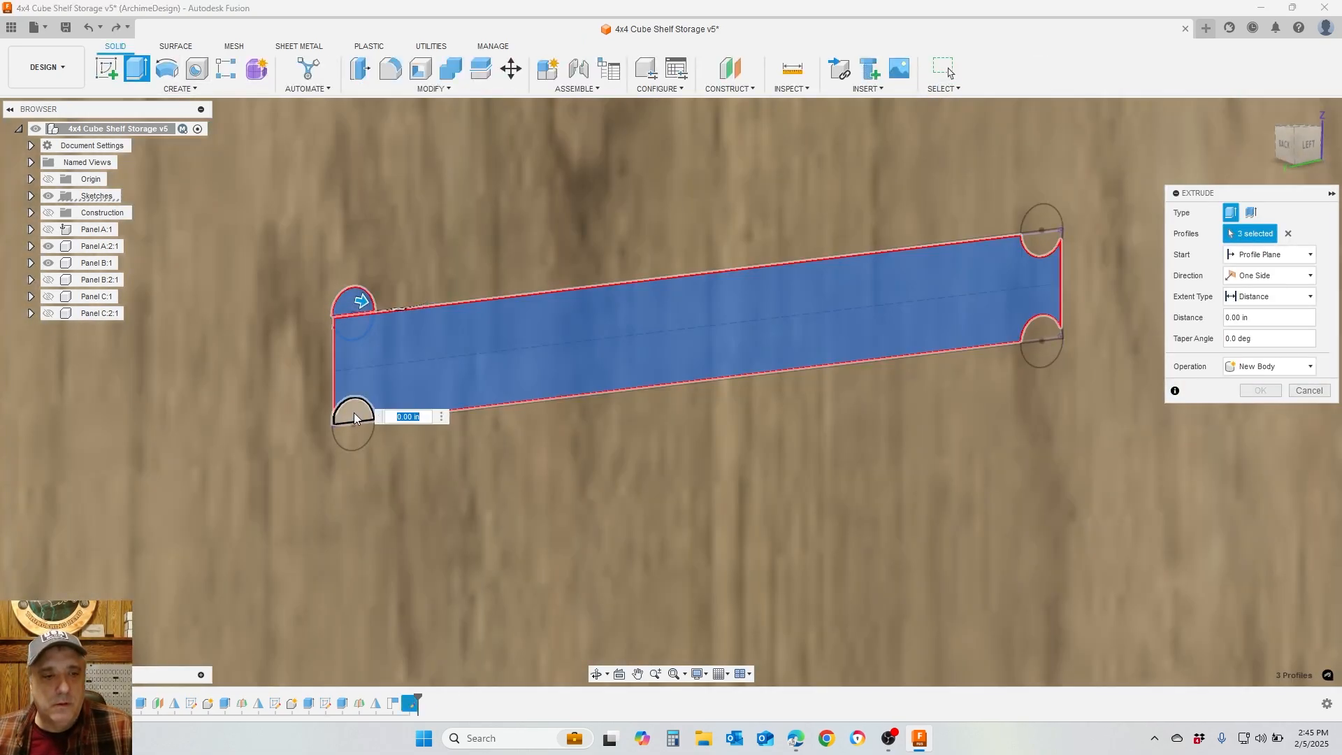
pyautogui.click(1038, 357)
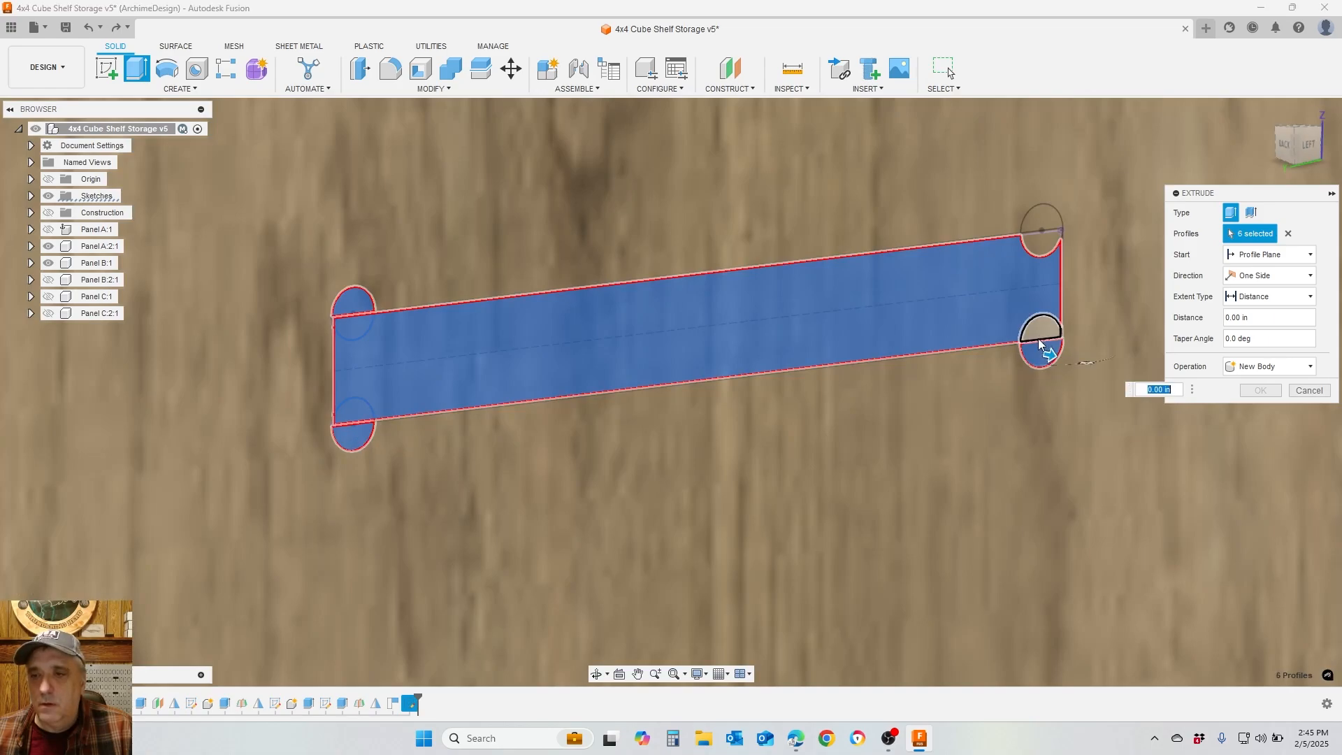
pyautogui.click(1046, 246)
pyautogui.click(1041, 218)
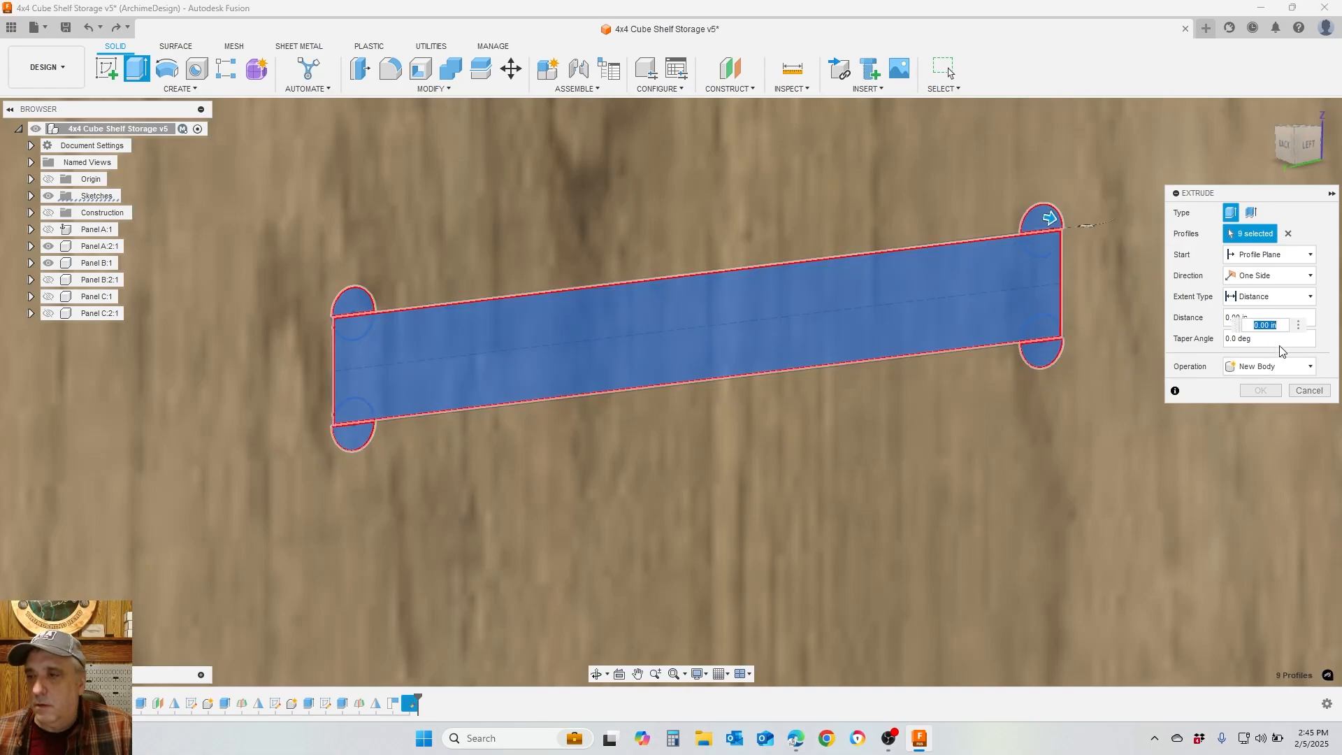
# Show Panel B:2:1, hide Panel A:2:1, and cut the slot profiles to the outer face of Panel B:2:1 through both side panels
pyautogui.click(1278, 295)
pyautogui.click(1256, 325)
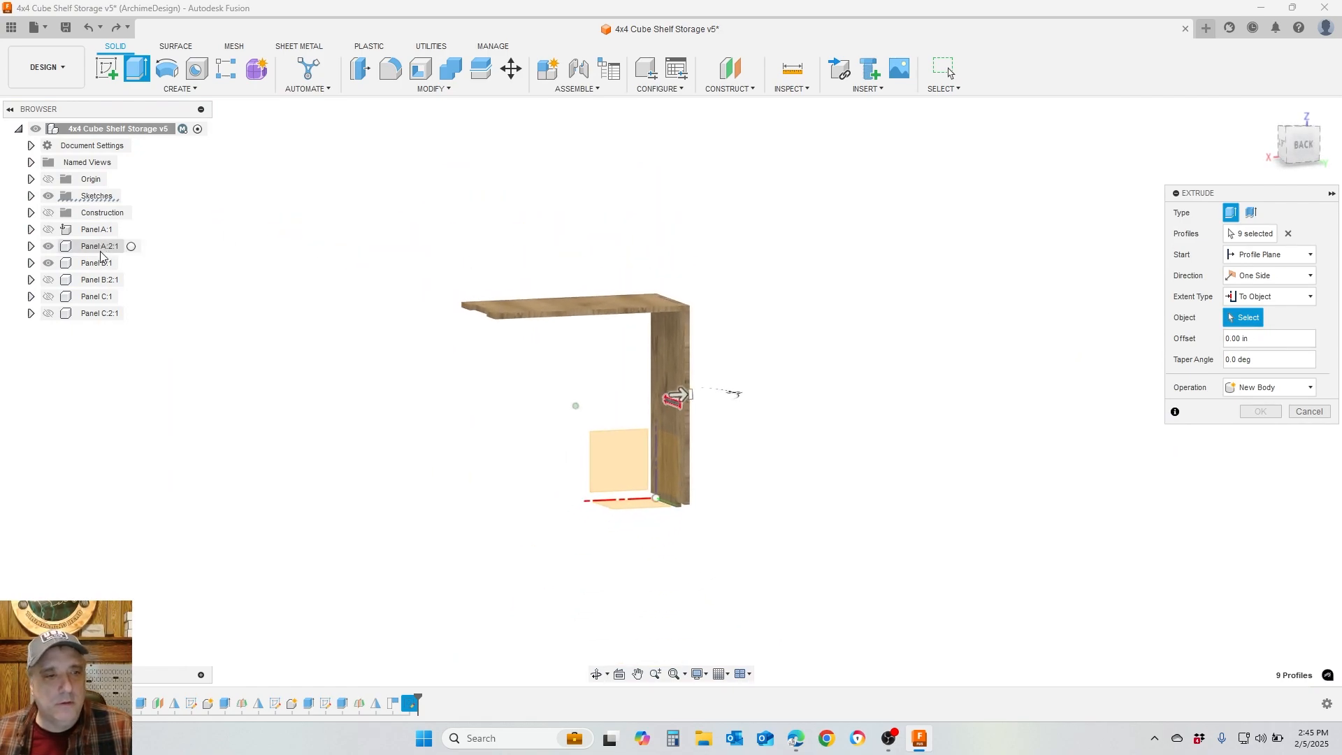
pyautogui.click(48, 280)
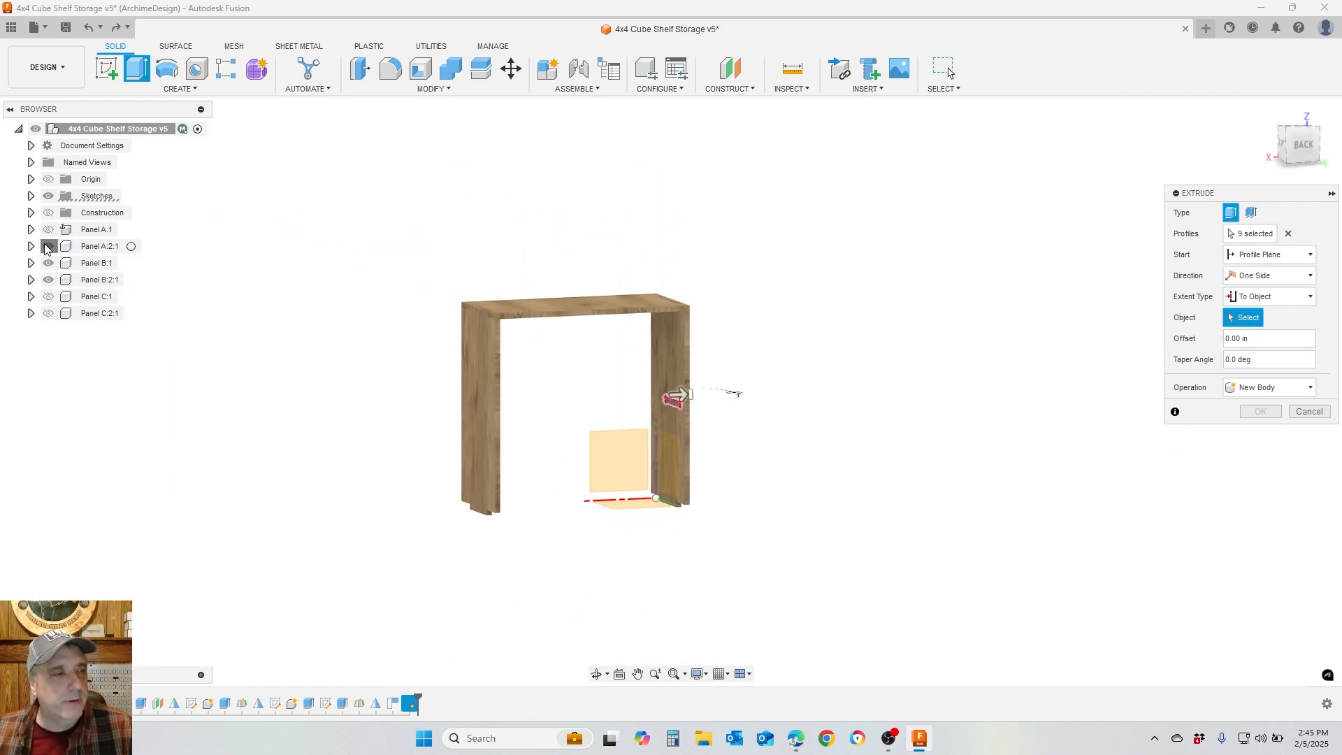
pyautogui.click(48, 247)
pyautogui.click(517, 418)
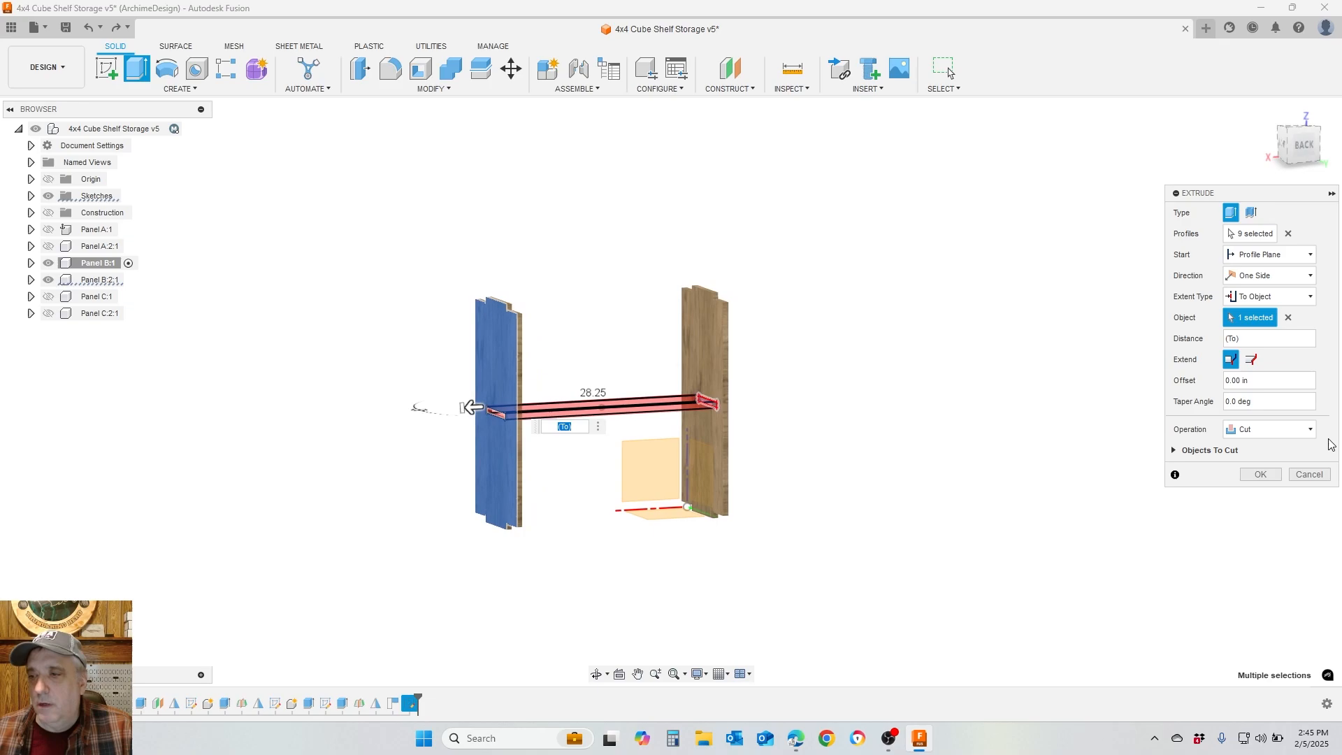
pyautogui.click(1175, 450)
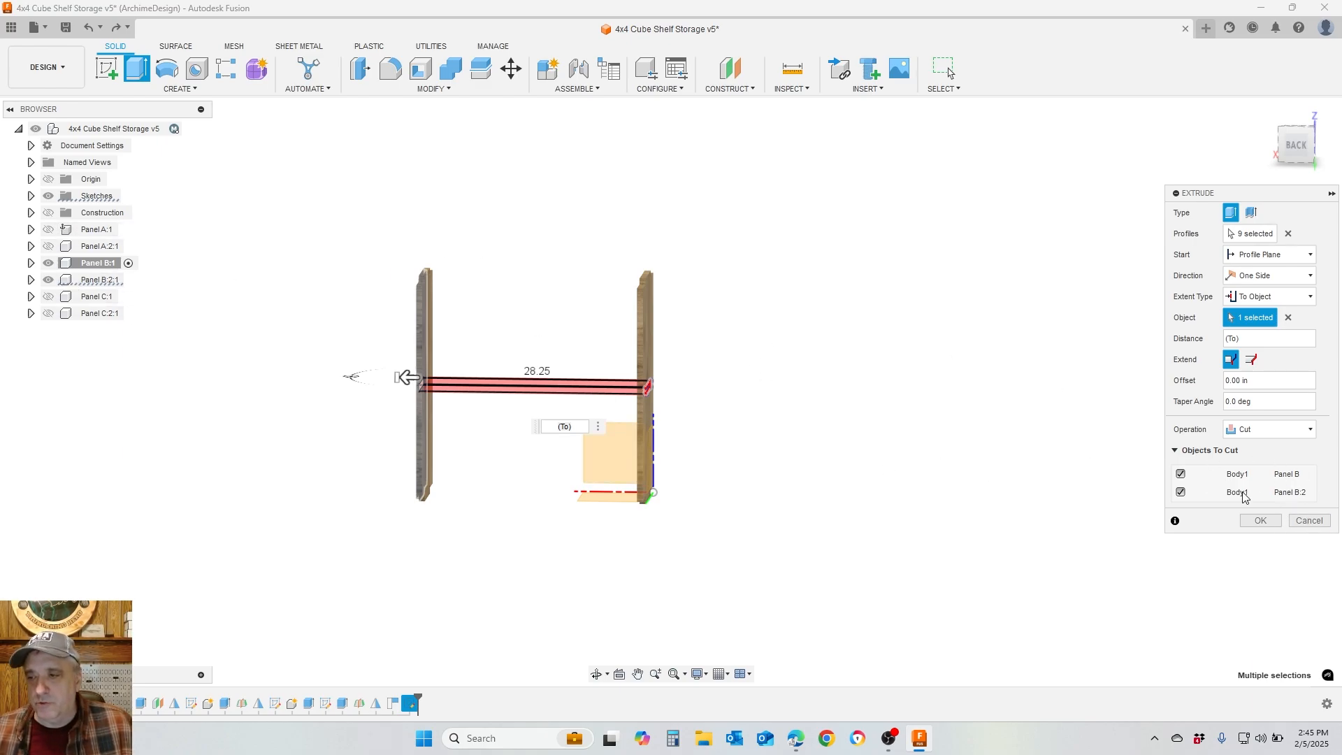
pyautogui.click(1259, 521)
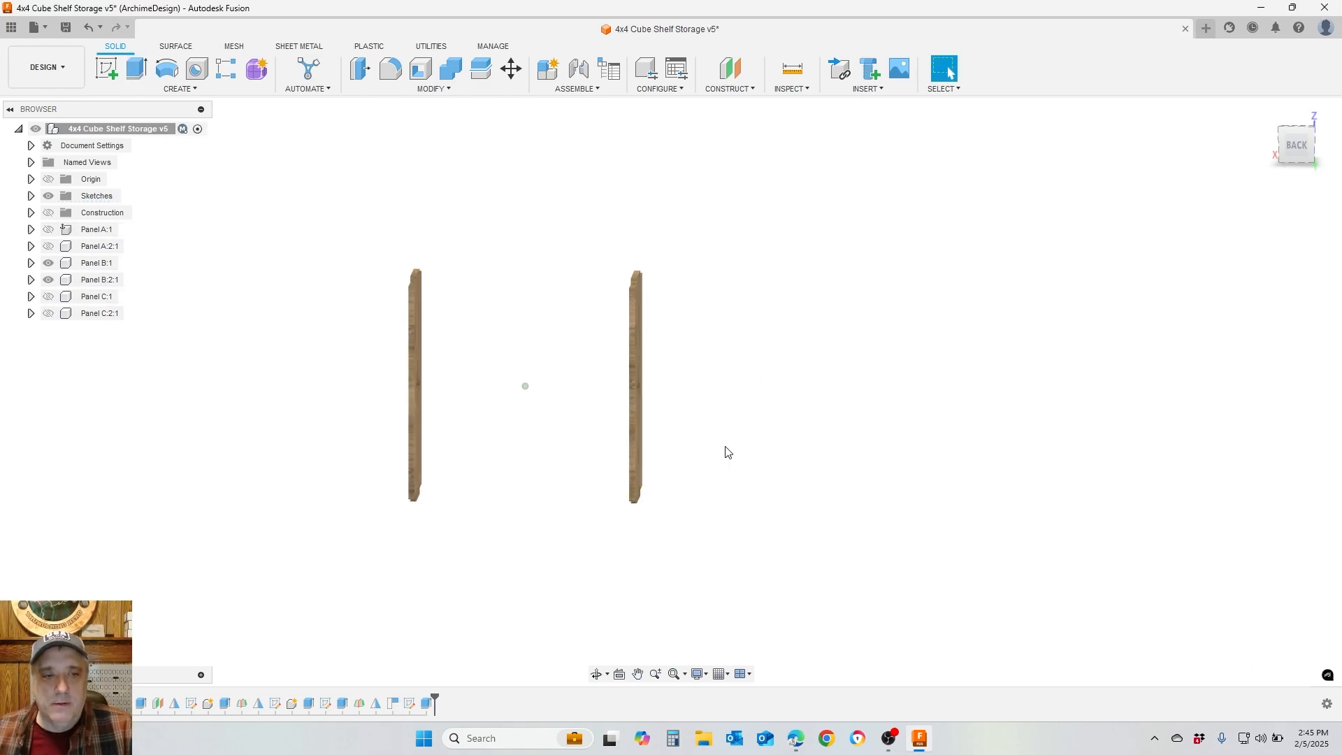
# Show Panel C:1 and examine how its tab fits the new slot and corner reliefs in the side panels
pyautogui.keyDown('shift'); pyautogui.moveTo(726, 450); pyautogui.dragTo(682, 414, button='middle'); pyautogui.keyUp('shift')
pyautogui.scroll(10, 682, 414)
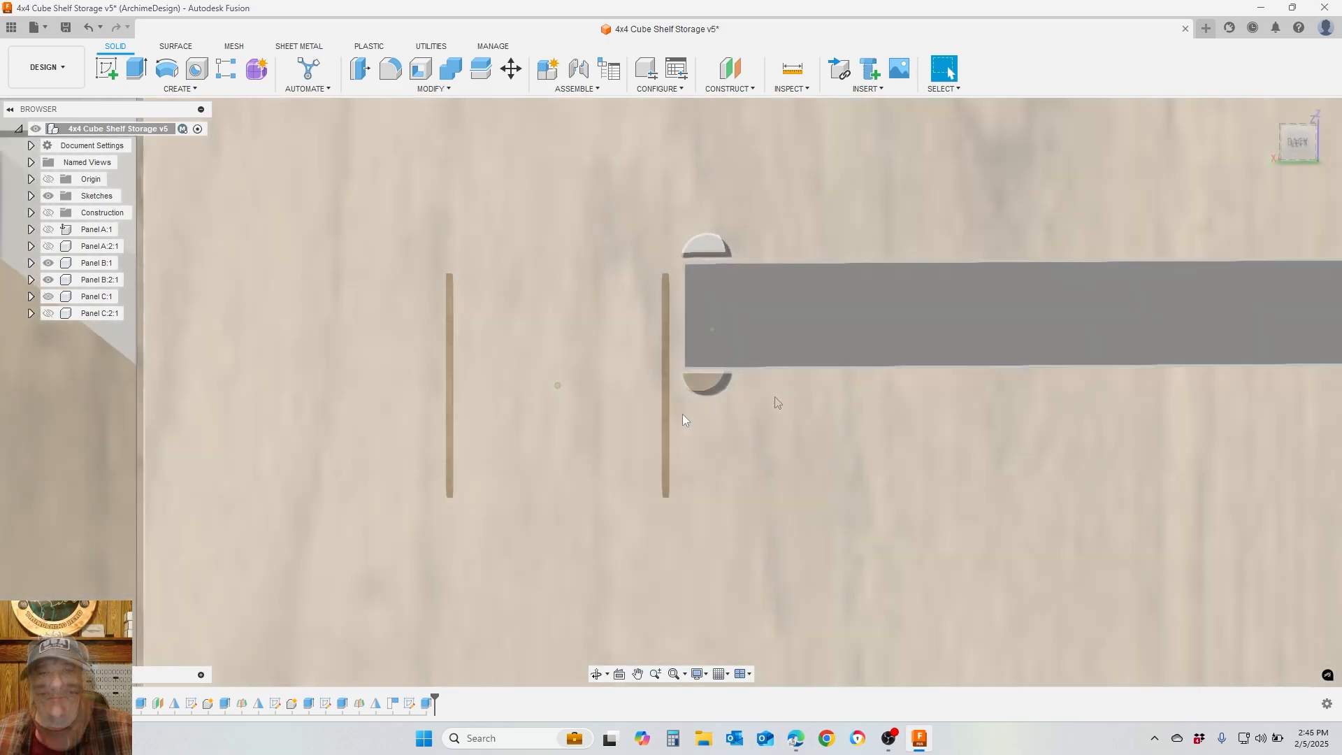
pyautogui.keyDown('shift'); pyautogui.moveTo(727, 203); pyautogui.dragTo(665, 287, button='middle'); pyautogui.keyUp('shift')
pyautogui.click(48, 263)
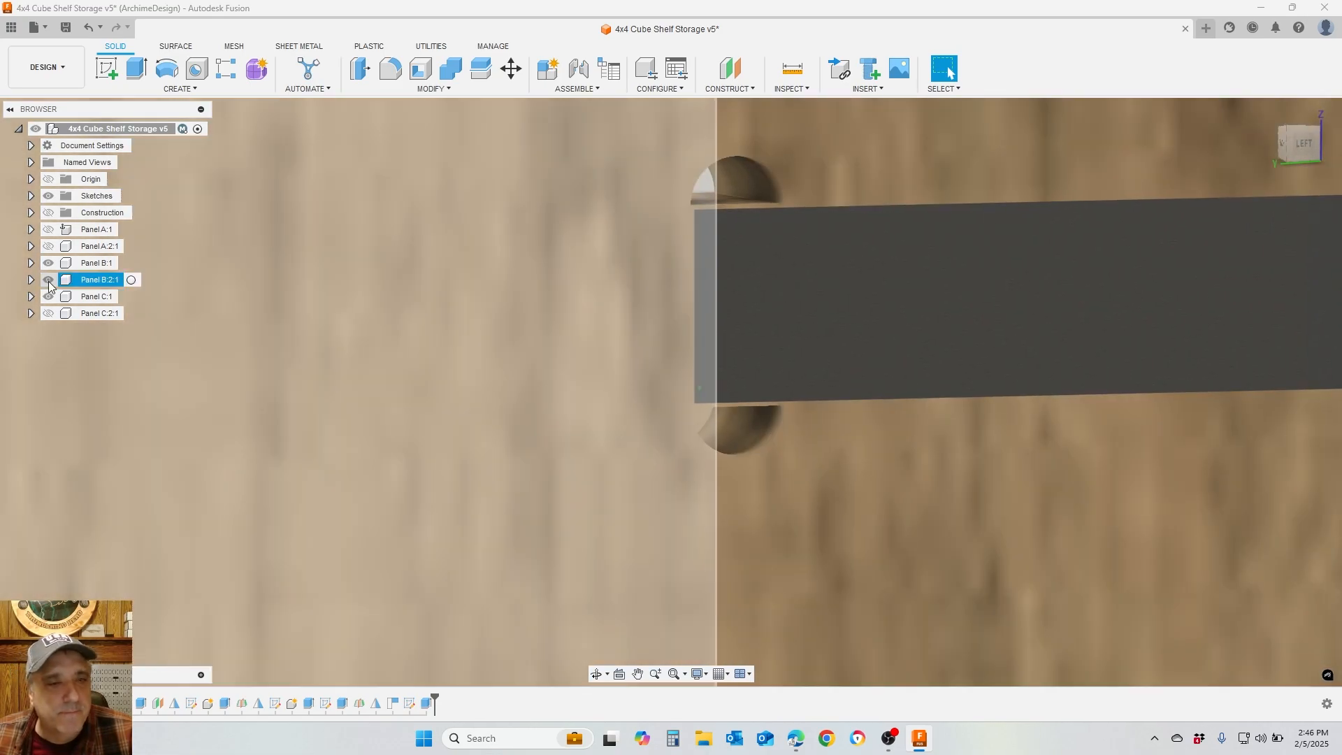
pyautogui.click(48, 280)
pyautogui.keyDown('shift'); pyautogui.moveTo(762, 280); pyautogui.dragTo(981, 334, button='middle'); pyautogui.keyUp('shift')
pyautogui.scroll(-3, 782, 413)
pyautogui.keyDown('shift'); pyautogui.moveTo(781, 417); pyautogui.dragTo(428, 695, button='middle'); pyautogui.keyUp('shift')
# Reopen the slot cut for editing and add the thin tolerance strips along both long edges and the first short end to its profiles
pyautogui.click(428, 704)
pyautogui.rightClick(427, 704)
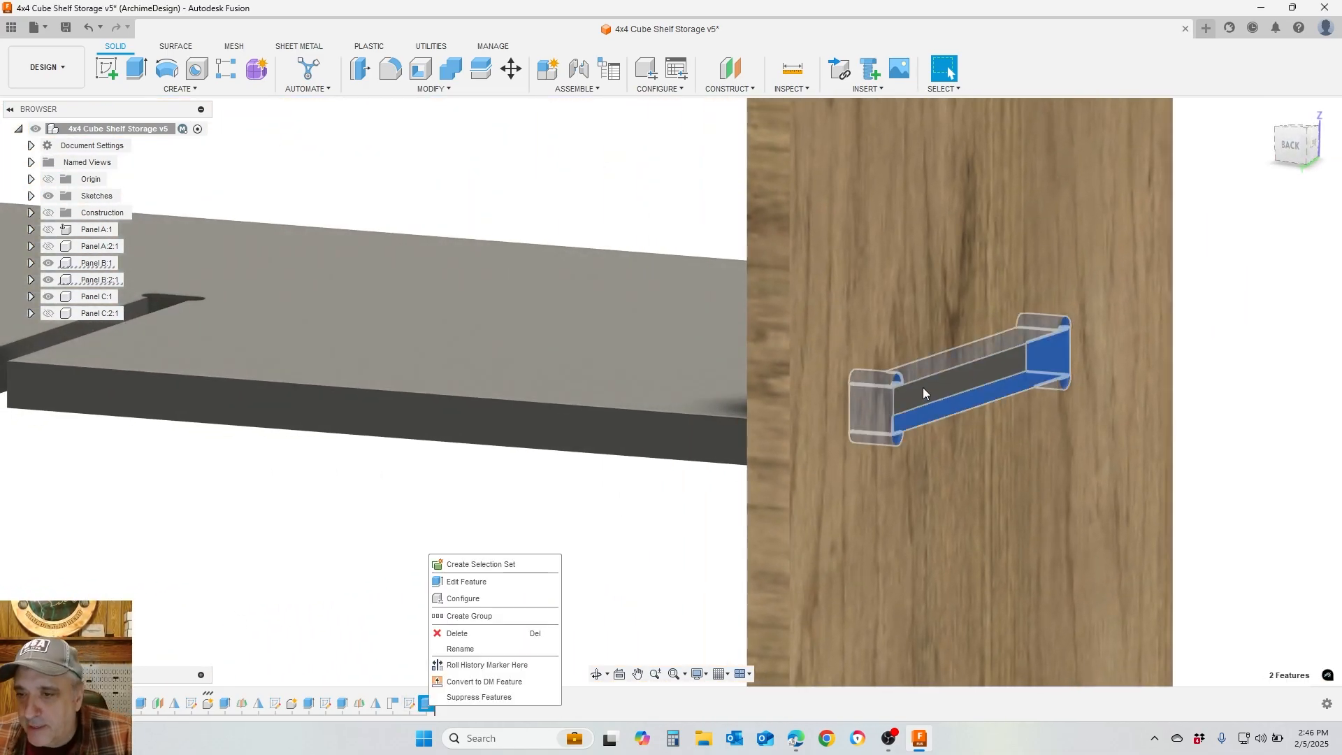
pyautogui.scroll(2, 923, 387)
pyautogui.keyDown('shift'); pyautogui.moveTo(923, 387); pyautogui.dragTo(364, 566, button='middle'); pyautogui.keyUp('shift')
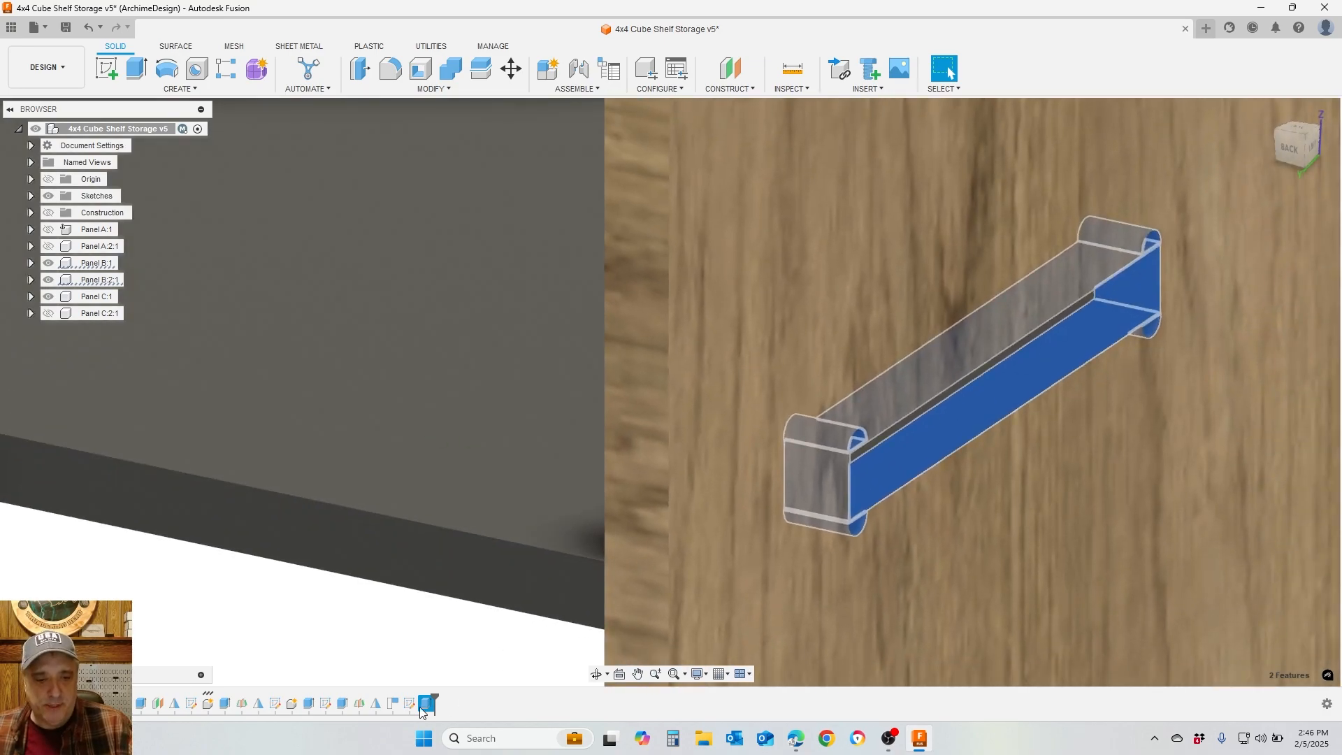
pyautogui.rightClick(424, 704)
pyautogui.click(455, 579)
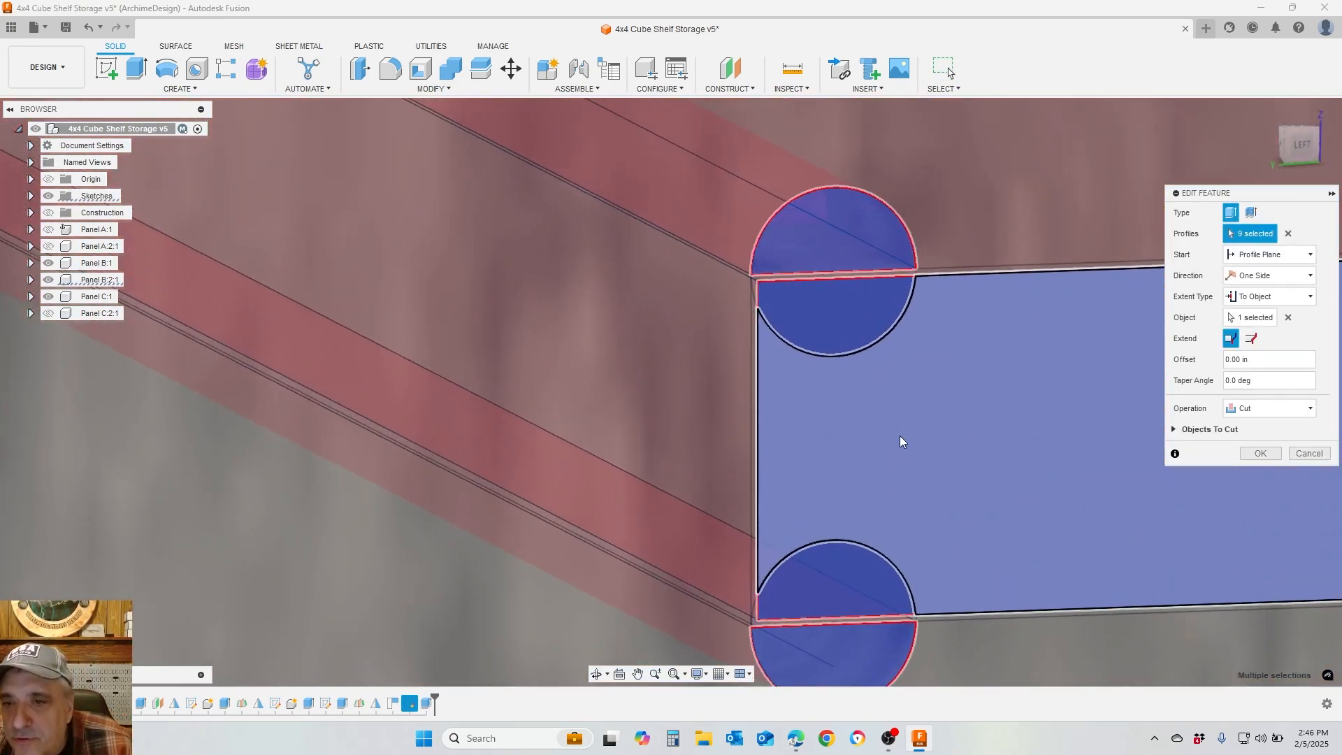
pyautogui.click(897, 275)
pyautogui.moveTo(987, 275); pyautogui.dragTo(947, 275, button='middle')
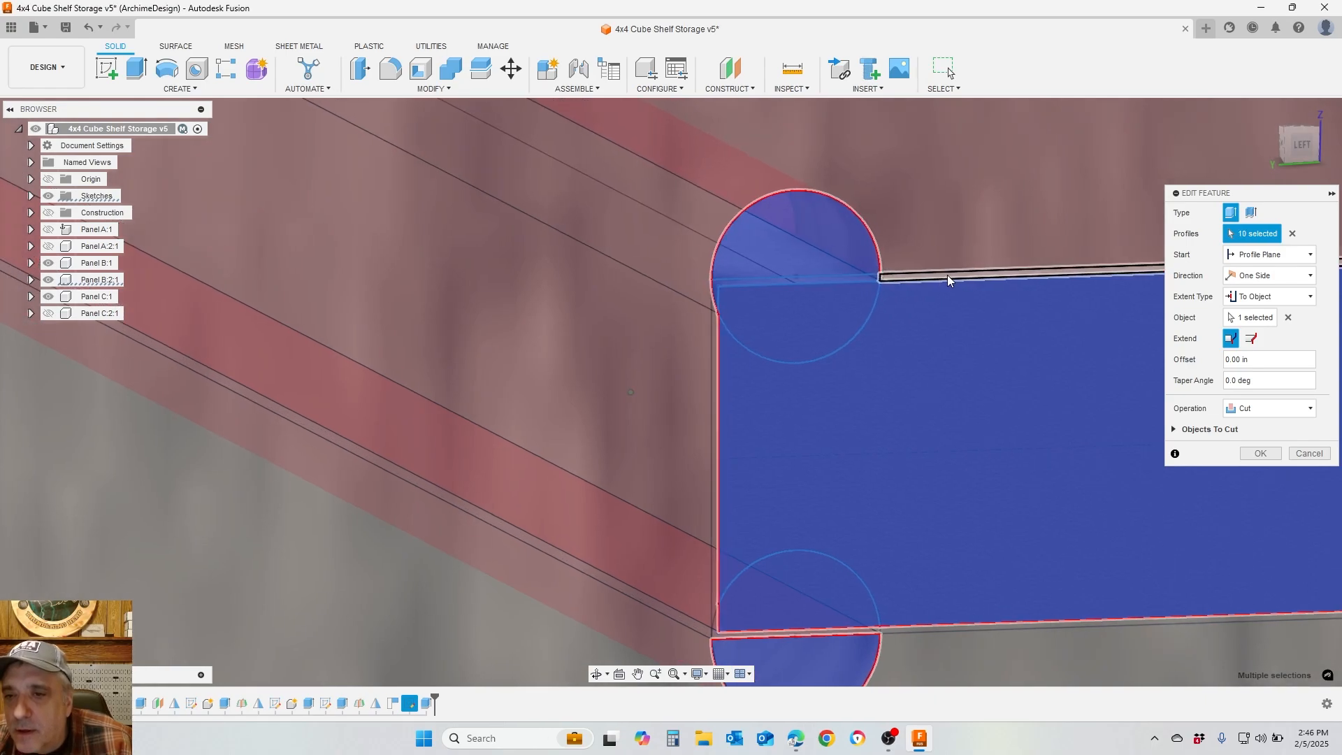
pyautogui.click(947, 276)
pyautogui.click(712, 420)
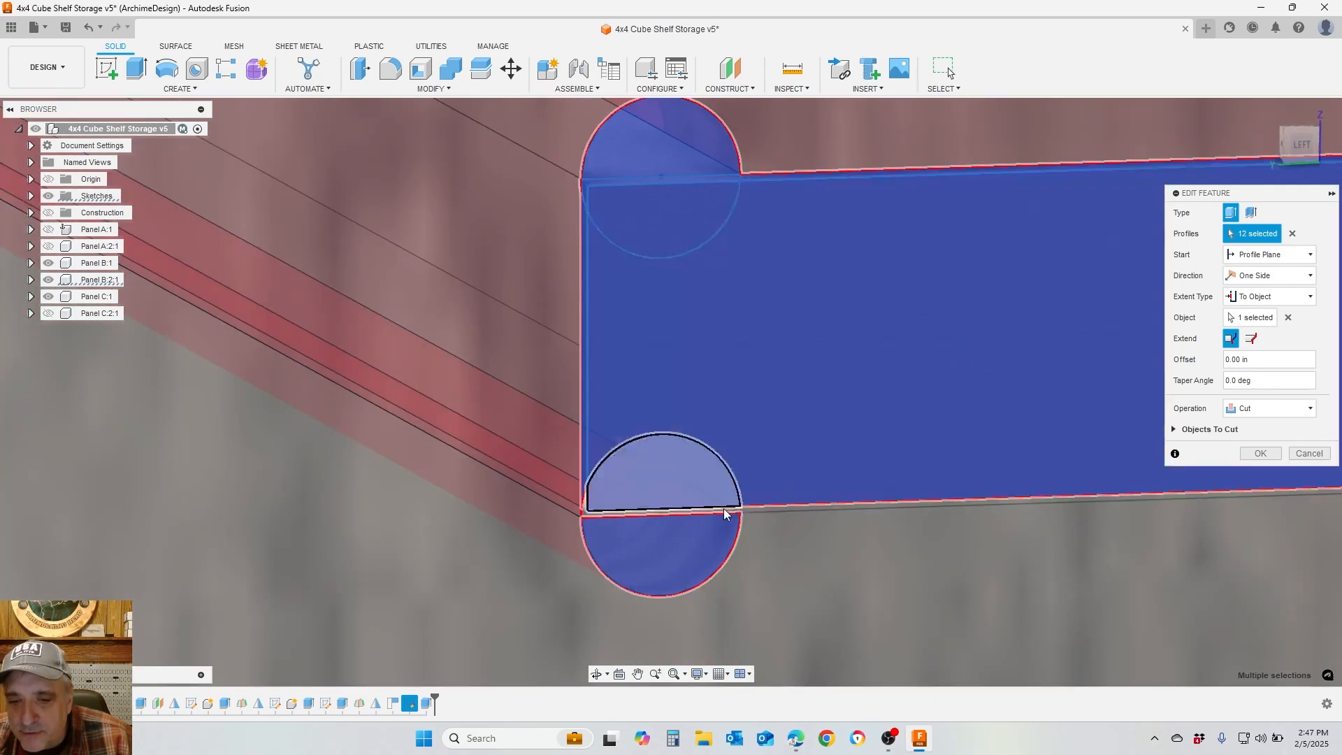
pyautogui.click(719, 511)
pyautogui.click(756, 508)
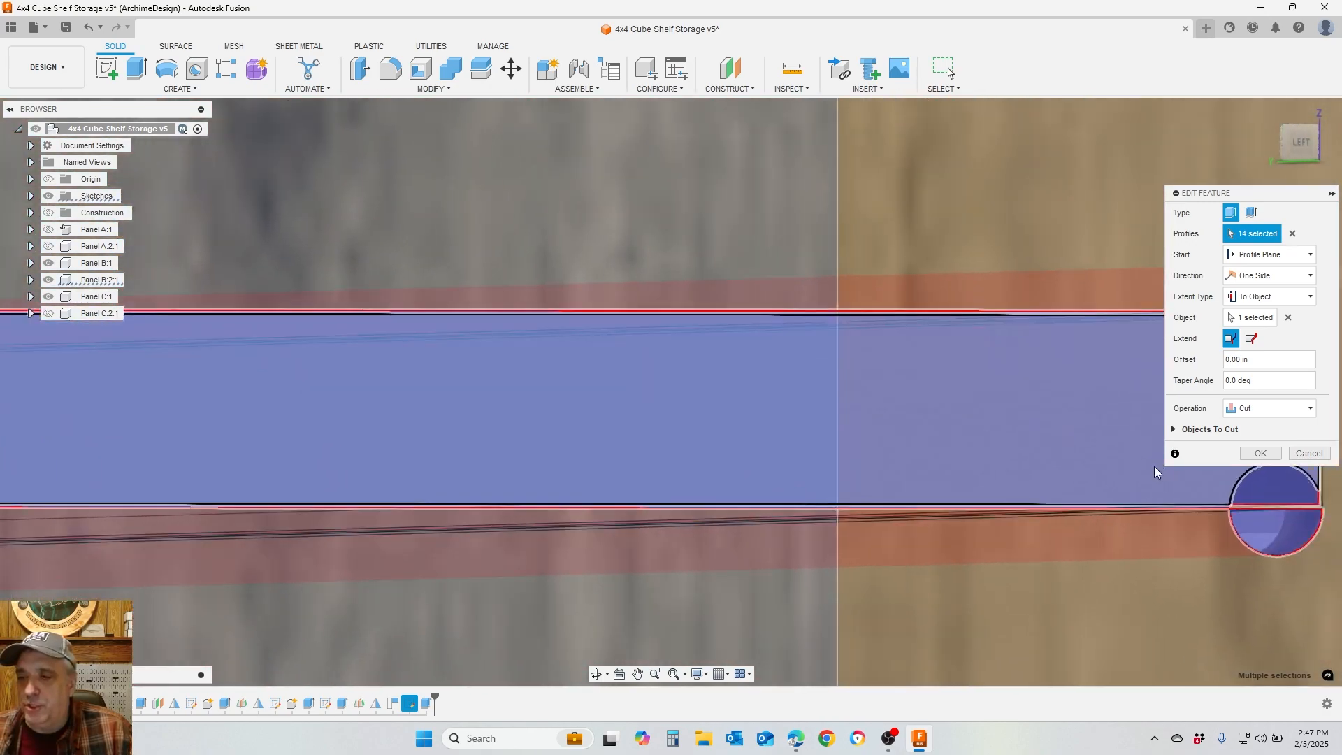
# Add the remaining tolerance slivers at the slot's opposite short end to the cut profiles and accept the edited cut
pyautogui.scroll(5, 1102, 283)
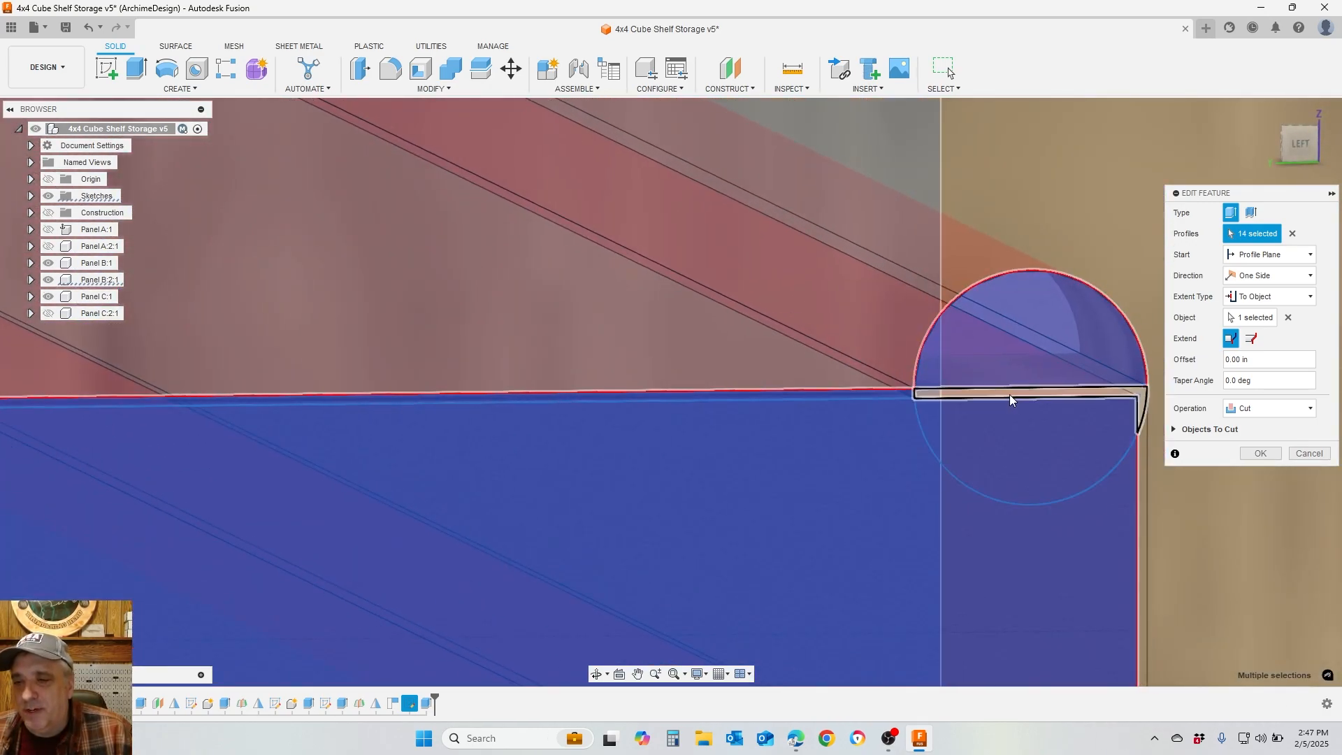
pyautogui.click(1009, 394)
pyautogui.click(1143, 457)
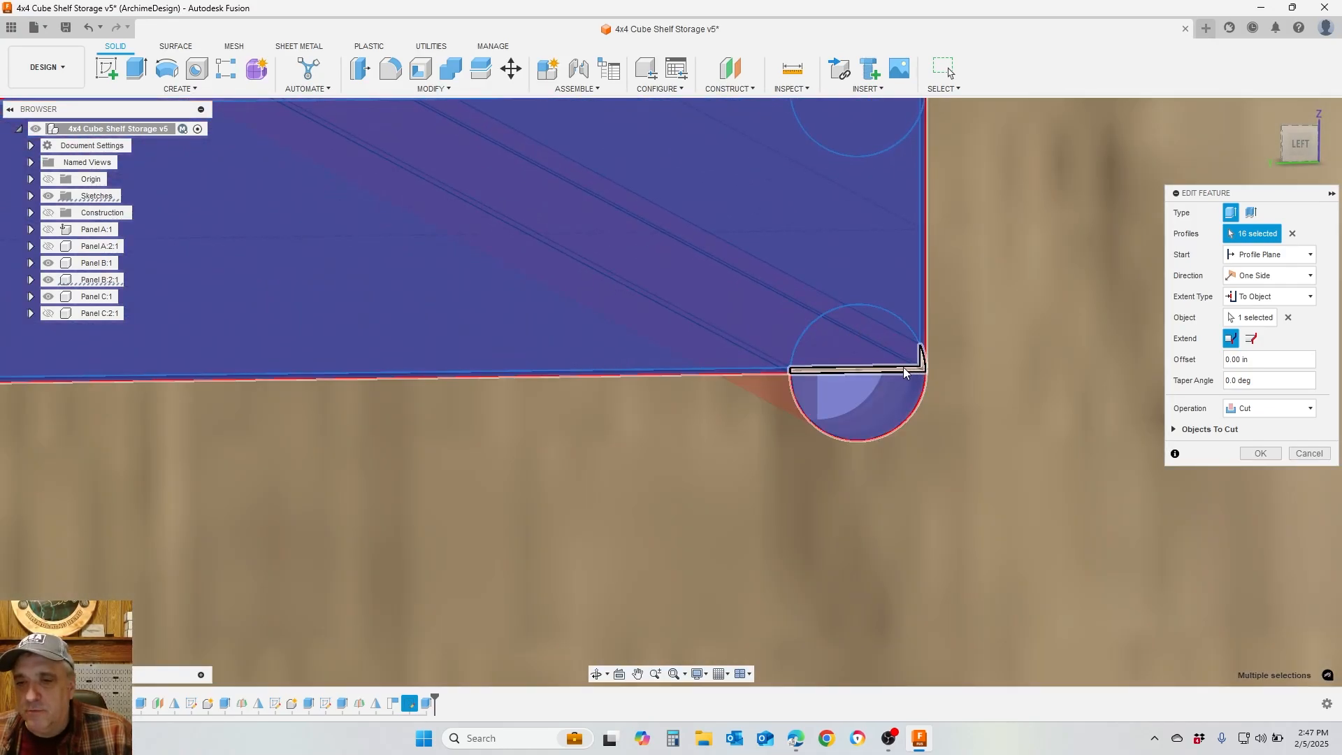
pyautogui.click(903, 368)
pyautogui.scroll(-5, 903, 367)
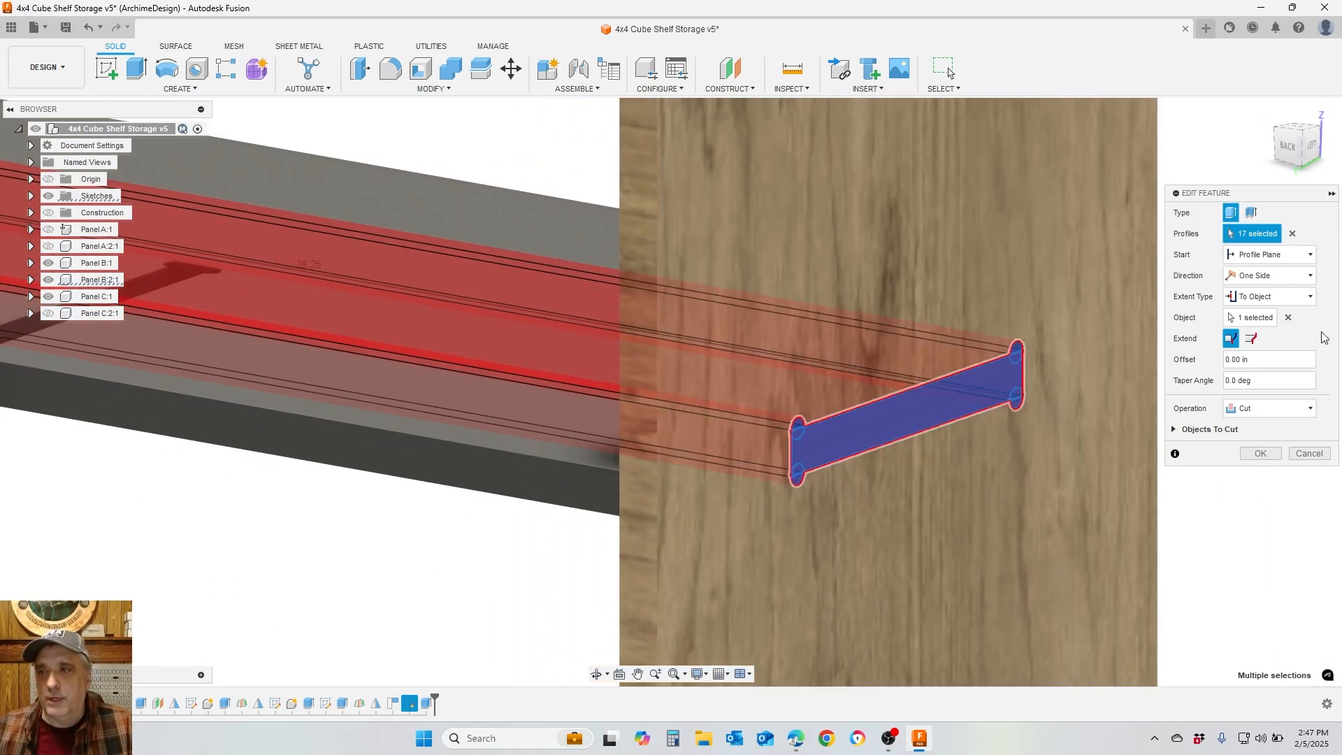
pyautogui.click(1279, 456)
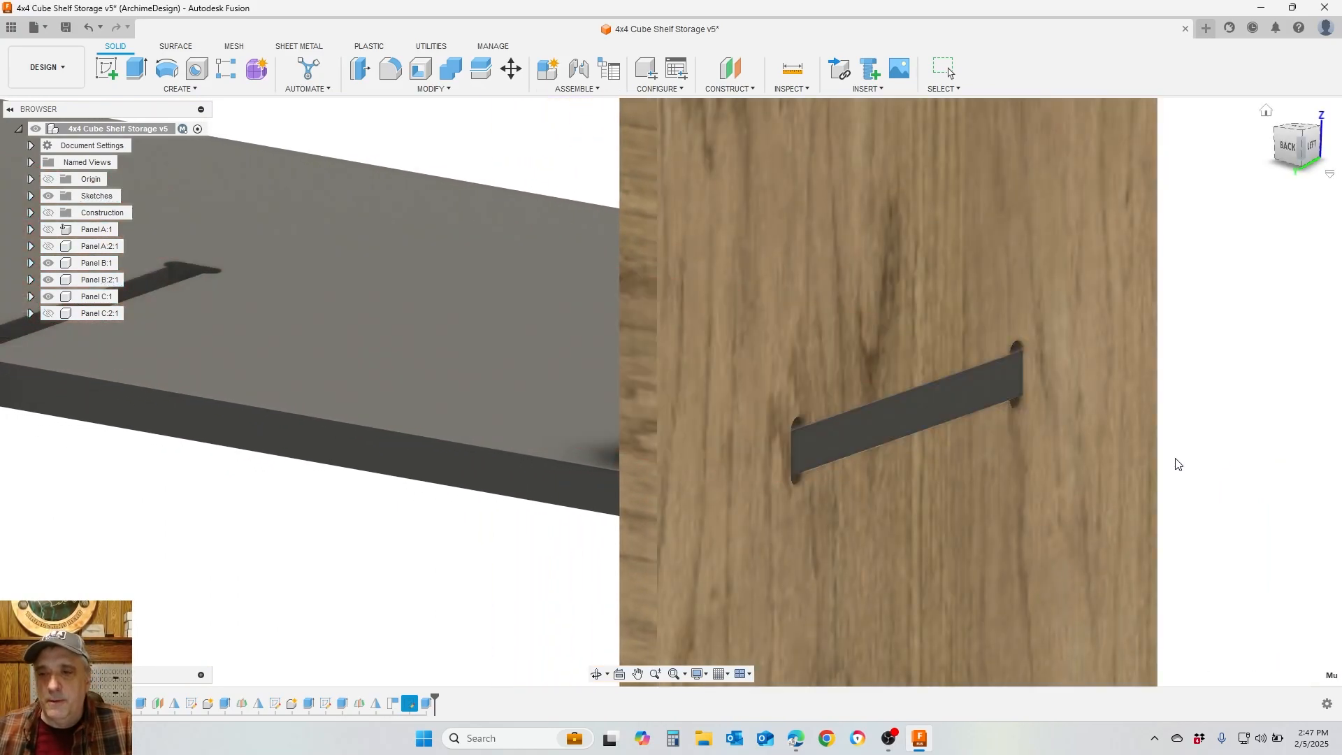
# Edit the slot sketch, convert the four projected tab outline lines to construction geometry, and finish the sketch
pyautogui.rightClick(411, 706)
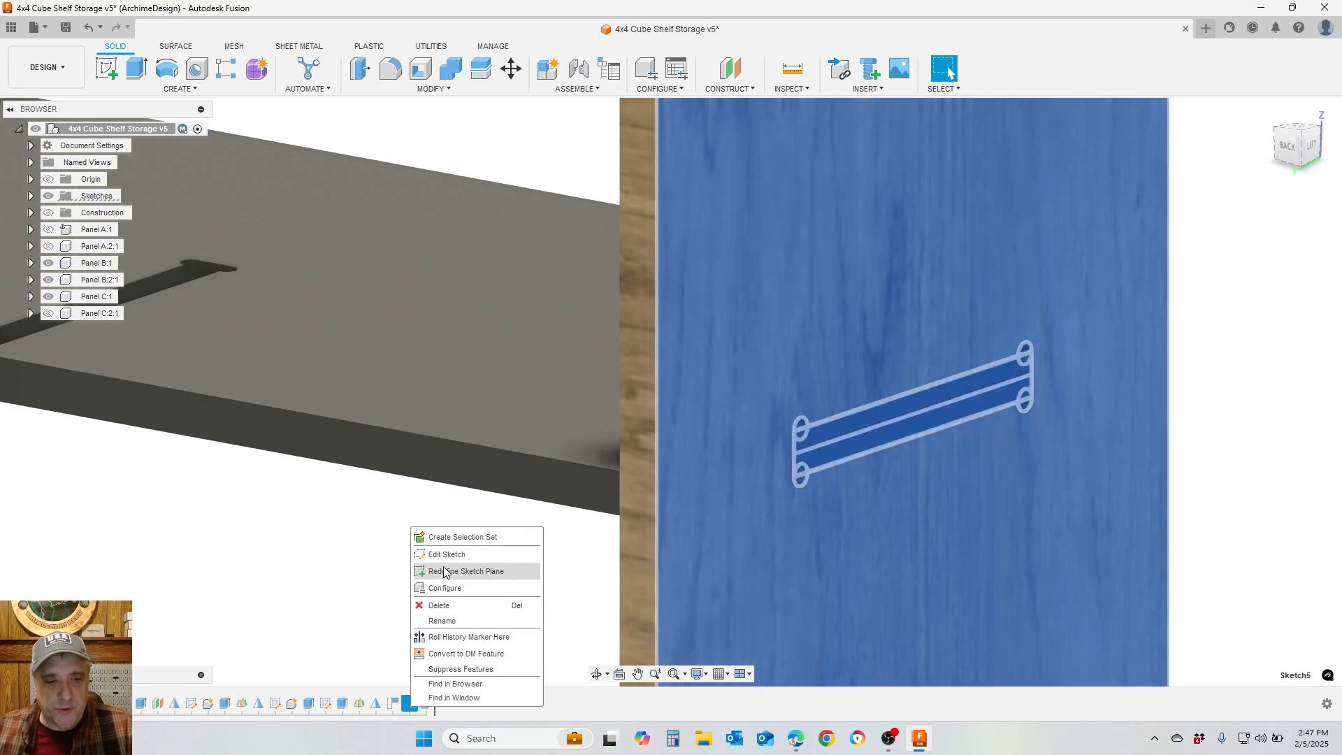
pyautogui.click(444, 560)
pyautogui.scroll(5, 560, 363)
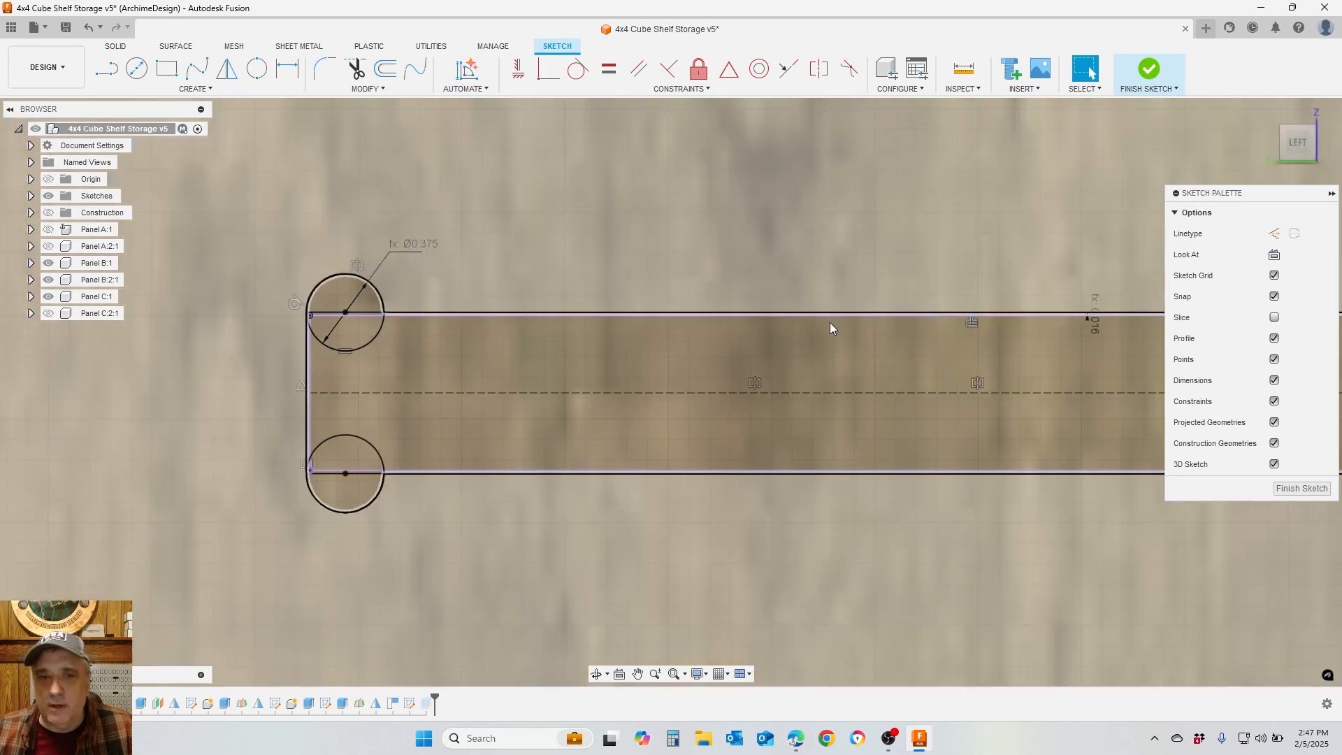
pyautogui.click(442, 316)
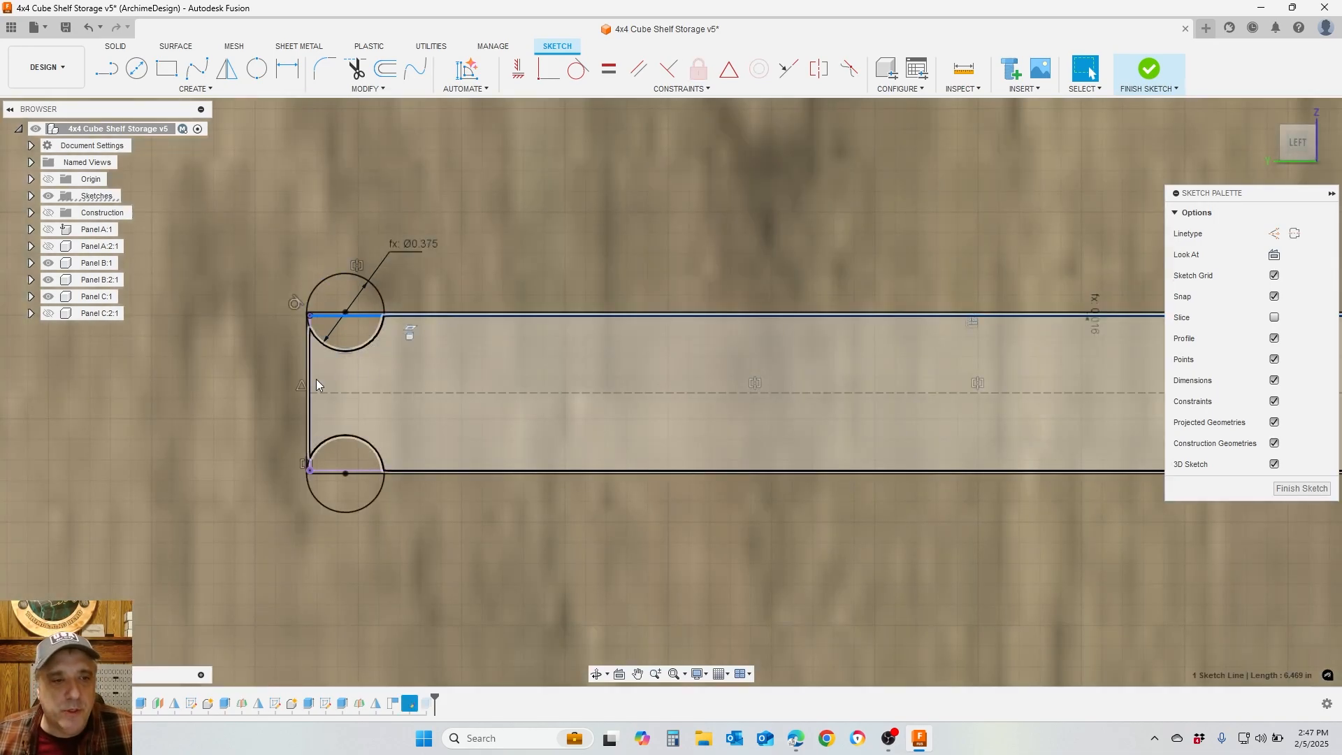
pyautogui.keyDown('ctrl'); pyautogui.click(312, 384); pyautogui.keyUp('ctrl')
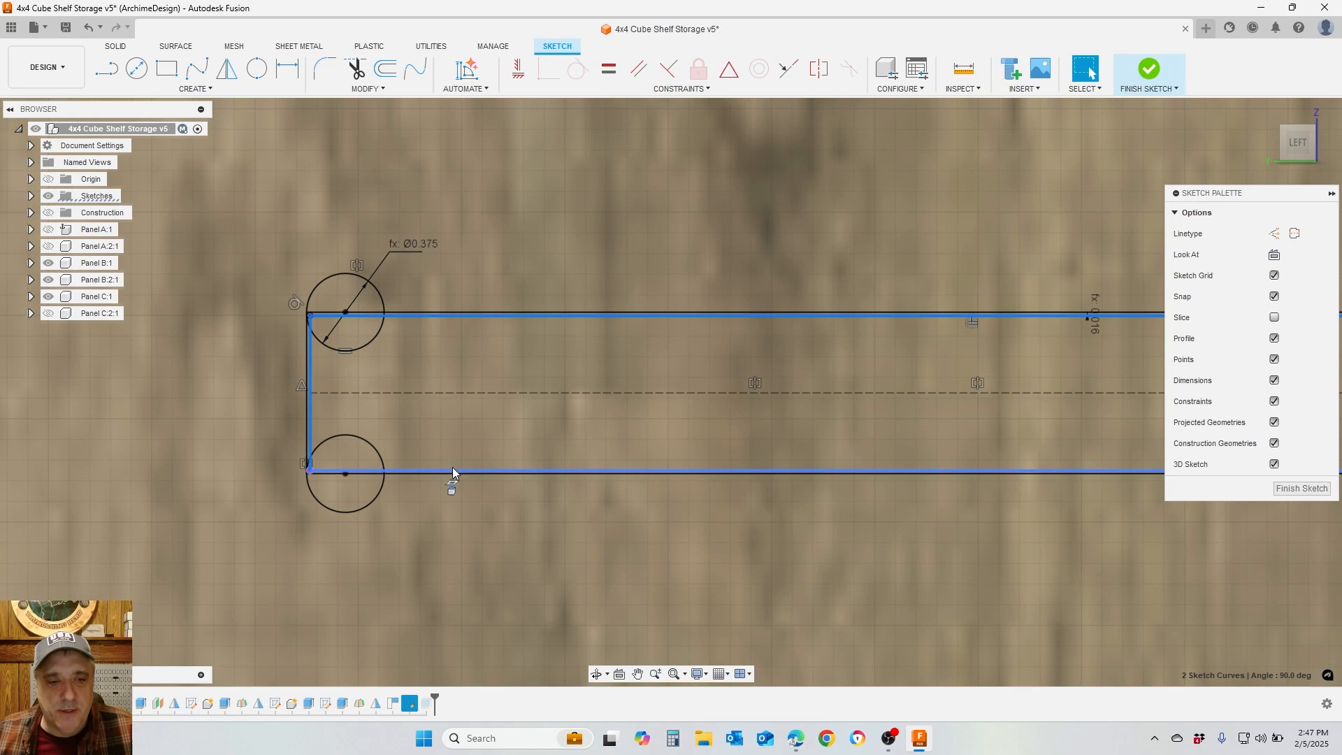
pyautogui.keyDown('ctrl'); pyautogui.click(452, 470); pyautogui.keyUp('ctrl')
pyautogui.scroll(-5, 446, 466)
pyautogui.scroll(3, 1021, 489)
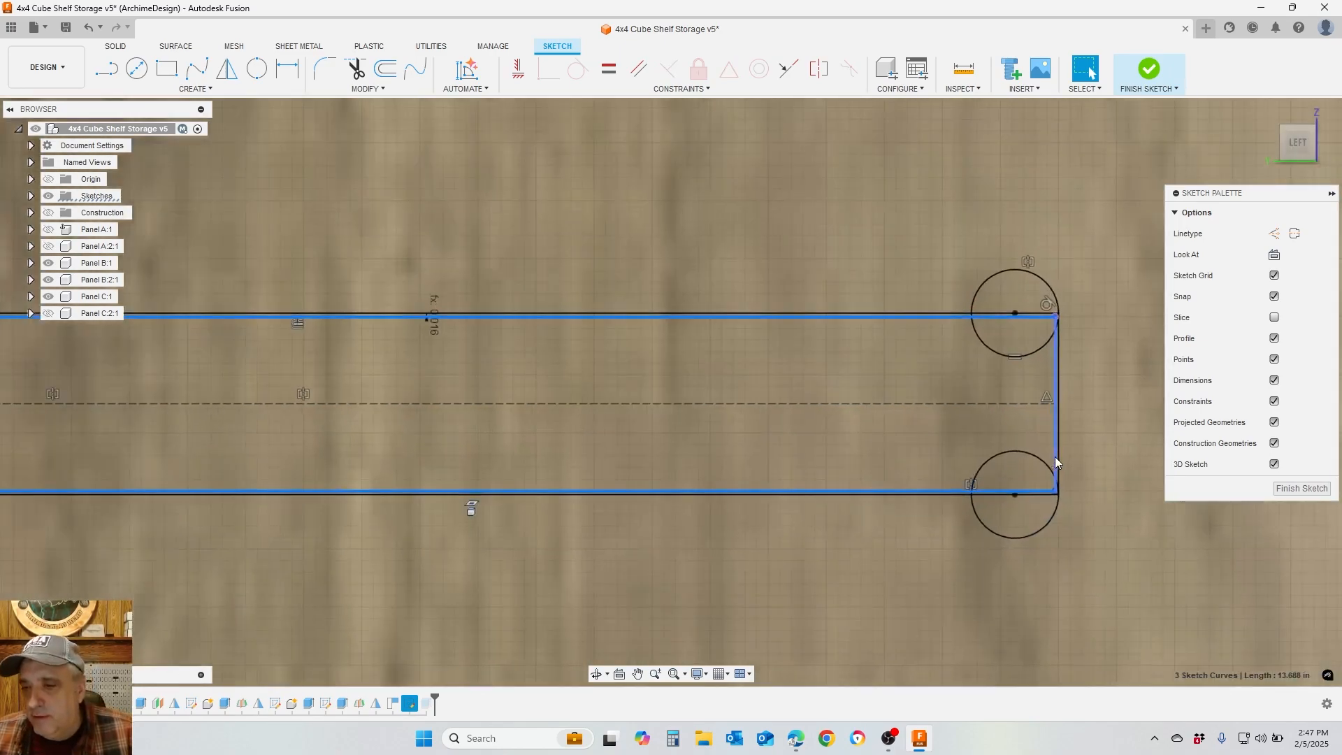
pyautogui.keyDown('ctrl'); pyautogui.click(1052, 440); pyautogui.keyUp('ctrl')
pyautogui.click(1275, 234)
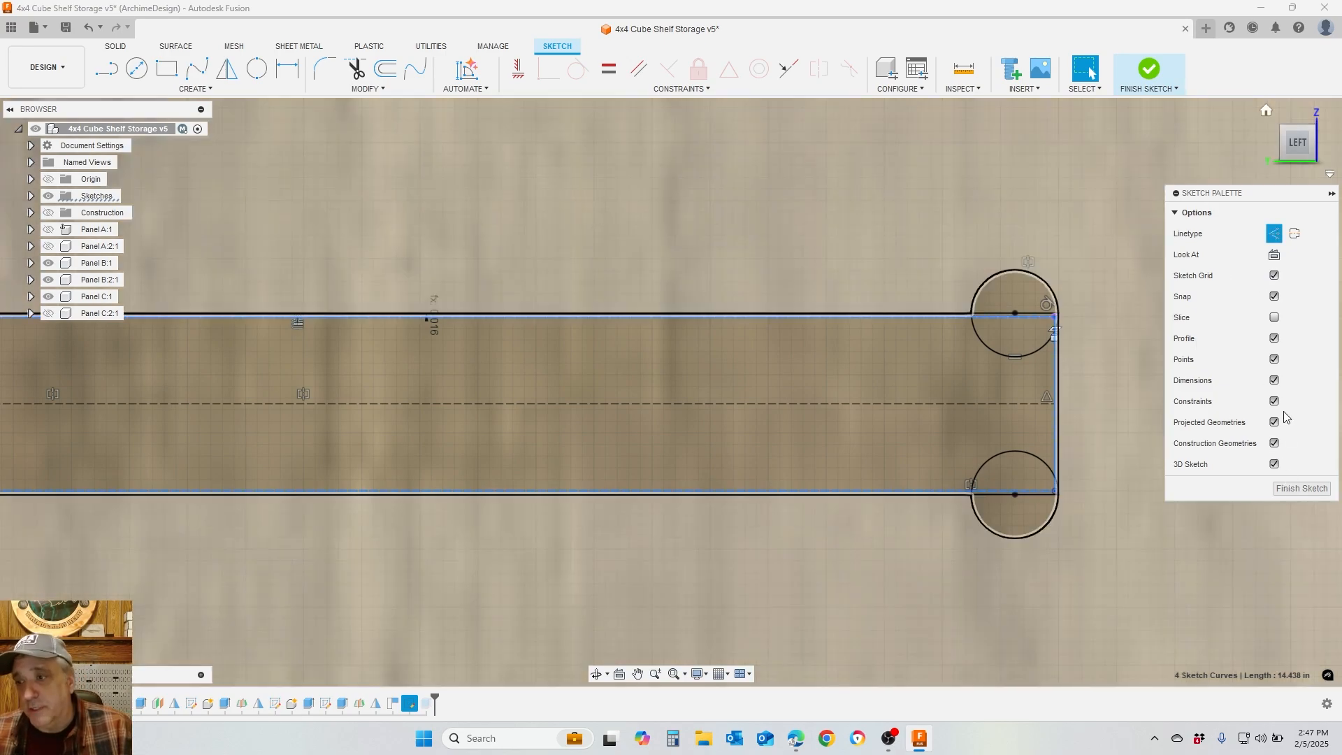
pyautogui.click(1300, 489)
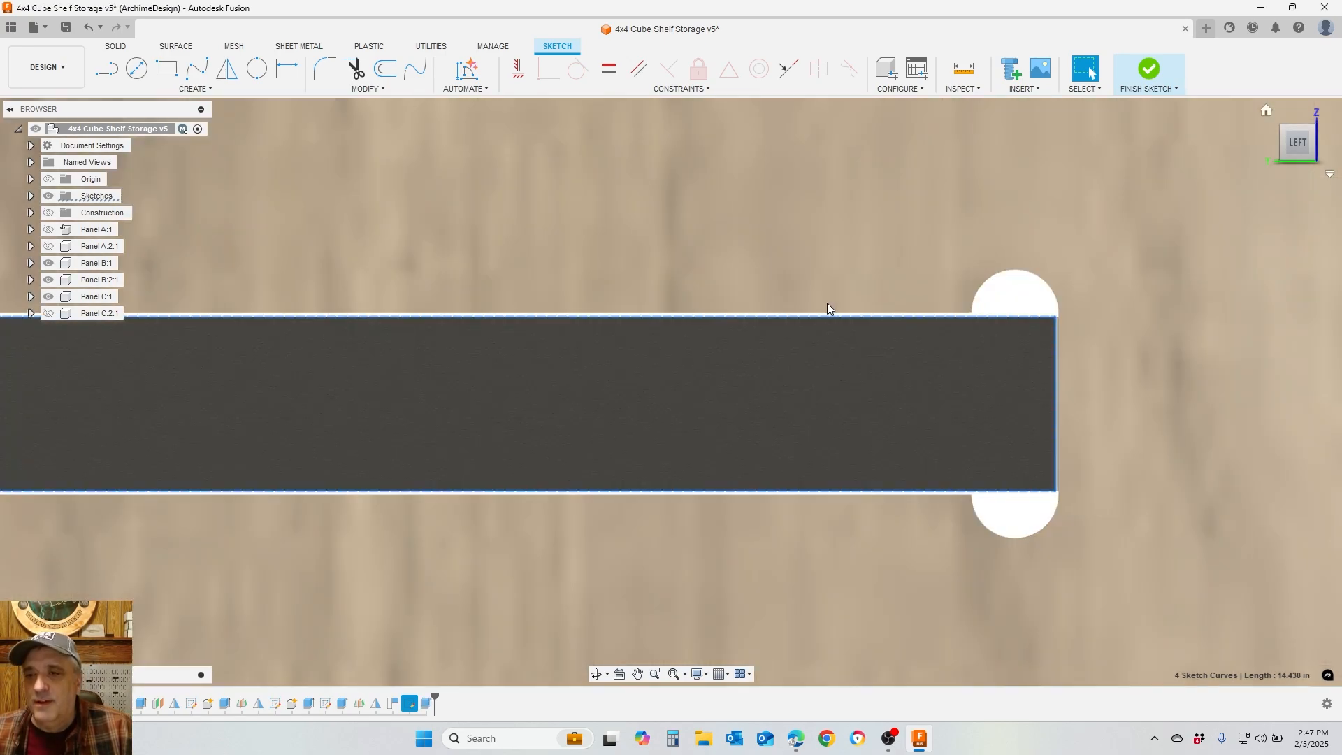
# Examine the clearance around Panel C's tab and the corner reliefs in the side panel slot
pyautogui.scroll(-4, 1014, 355)
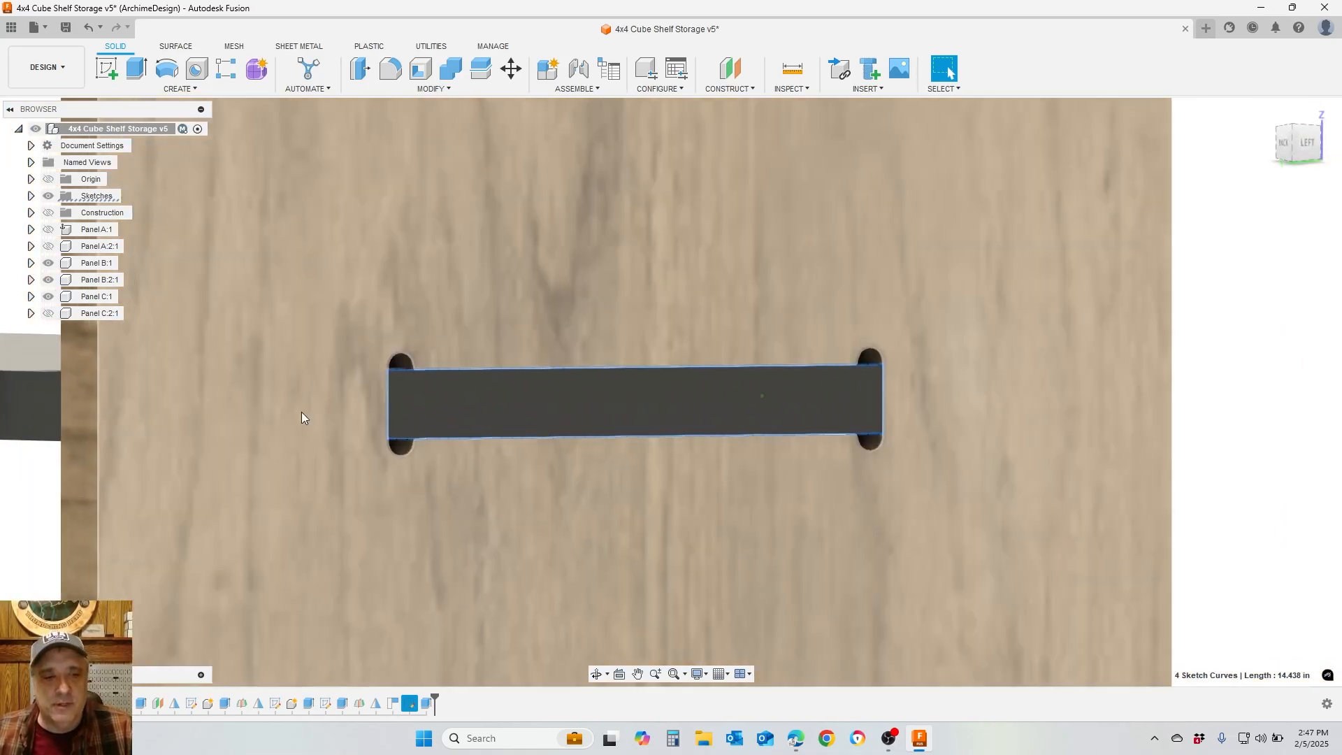
pyautogui.scroll(3, 396, 471)
pyautogui.scroll(5, 392, 471)
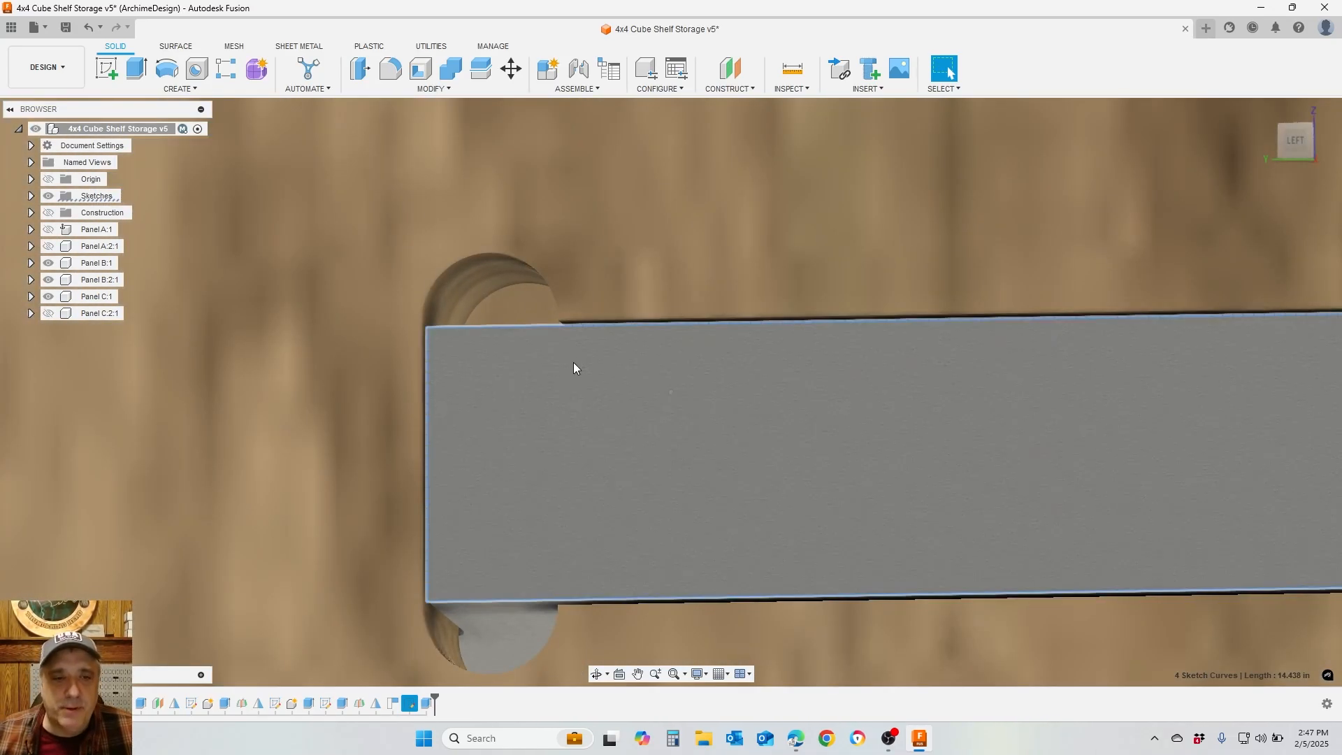
pyautogui.keyDown('shift'); pyautogui.moveTo(573, 362); pyautogui.dragTo(577, 381, button='middle'); pyautogui.keyUp('shift')
pyautogui.keyDown('shift'); pyautogui.moveTo(590, 538); pyautogui.dragTo(589, 531, button='middle'); pyautogui.keyUp('shift')
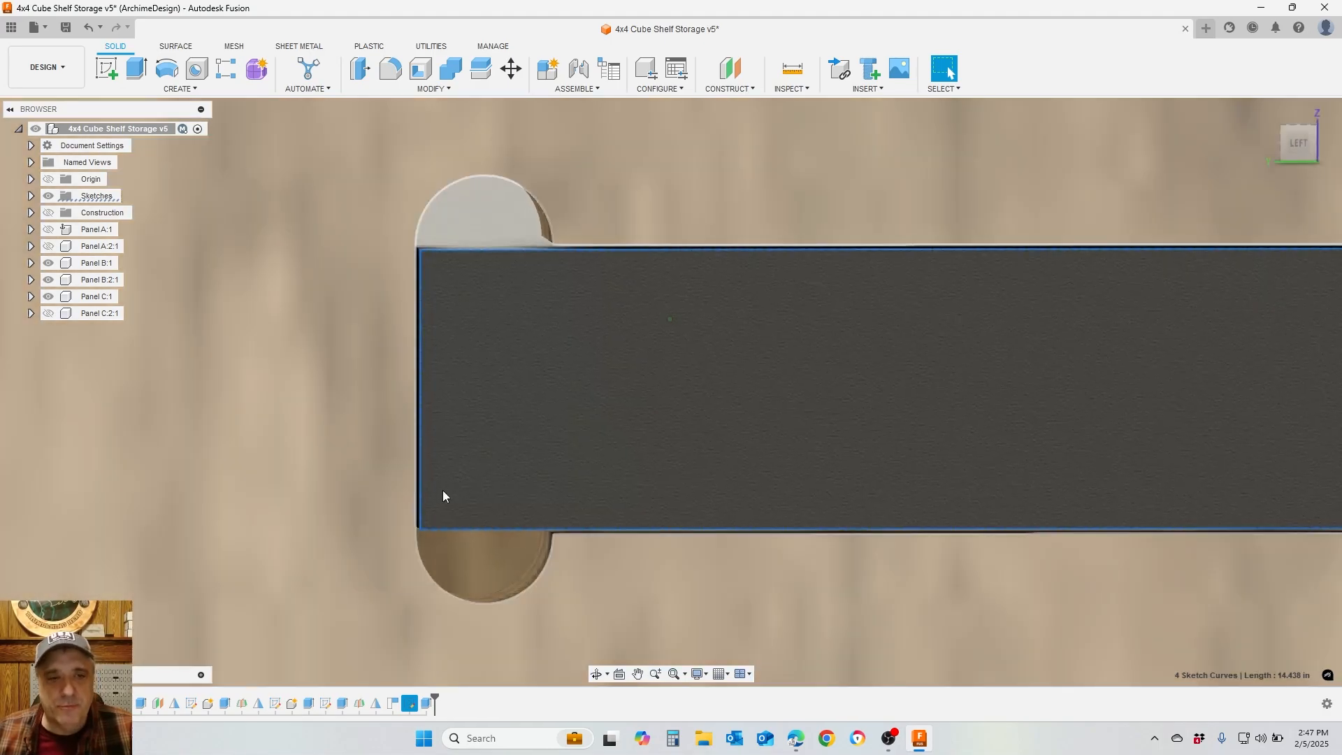
pyautogui.scroll(-6, 589, 462)
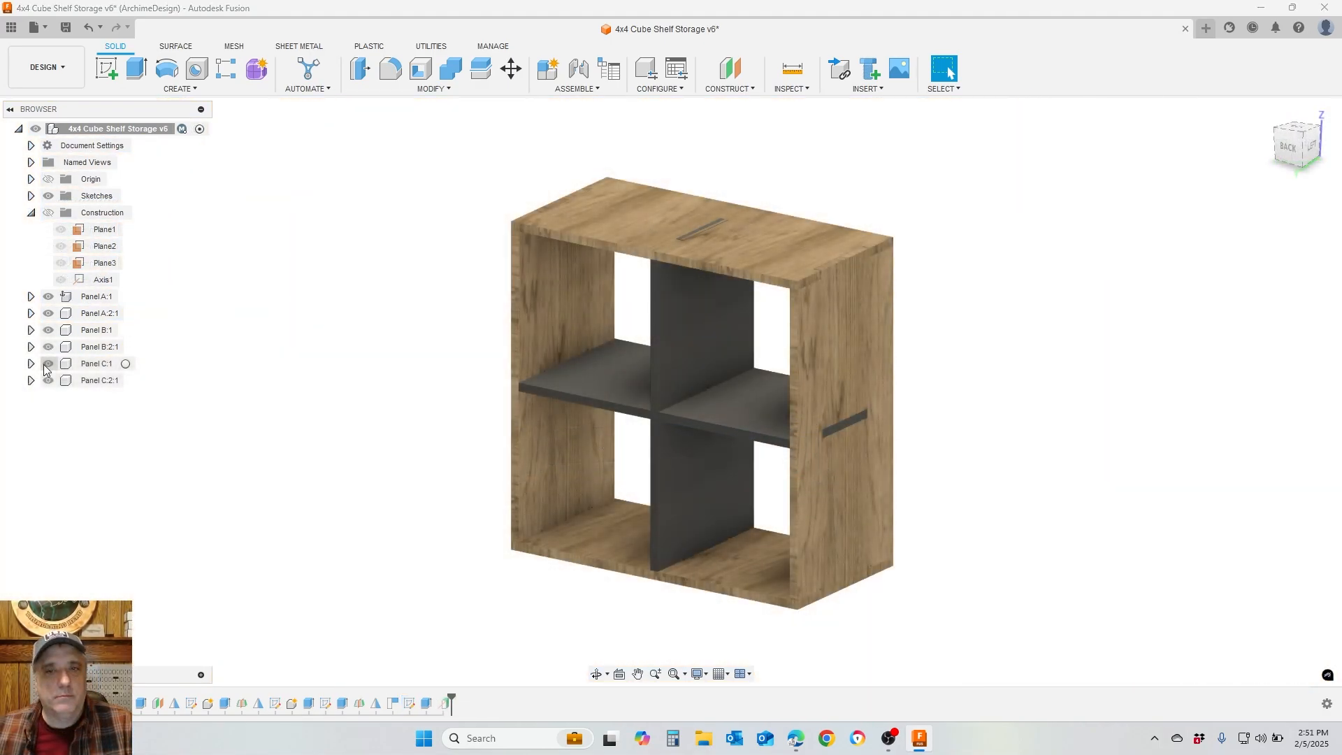
# Hide Panel C:1 and start a sketch on the outer face of the top panel
pyautogui.click(48, 365)
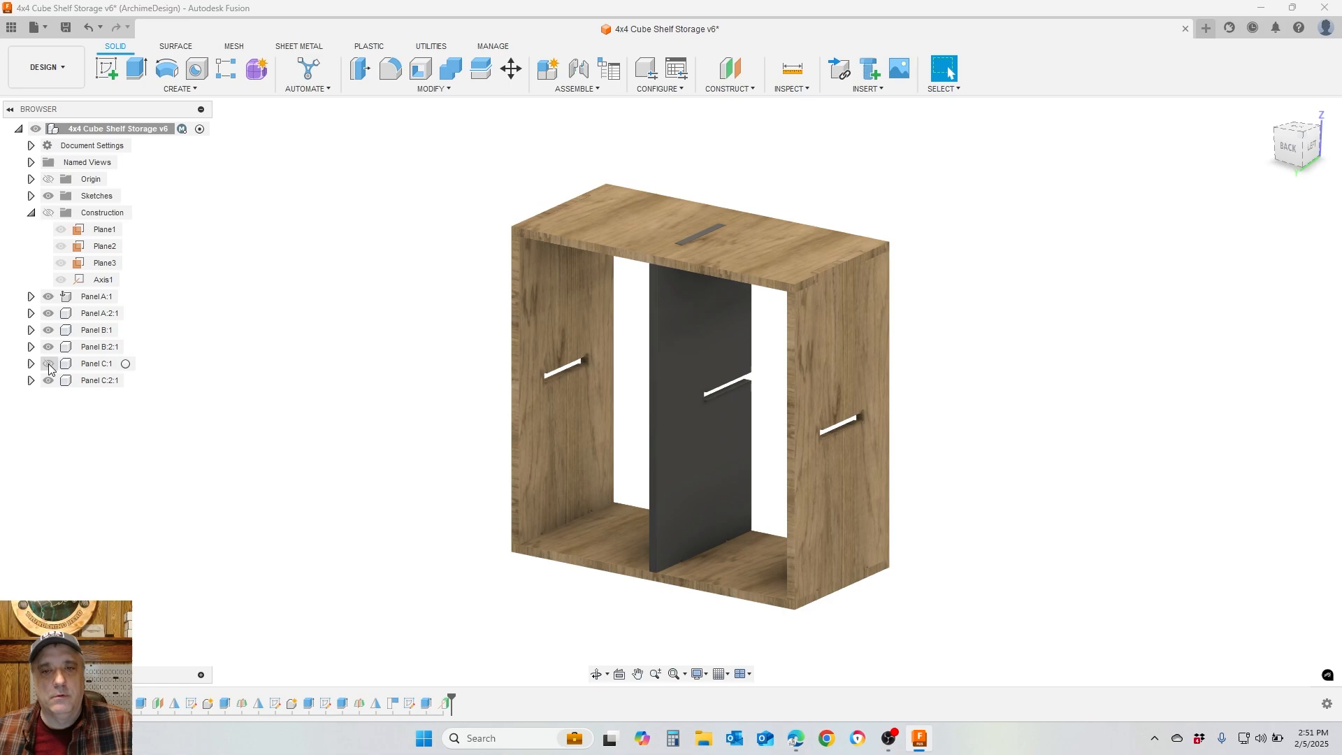
pyautogui.click(109, 68)
pyautogui.click(760, 269)
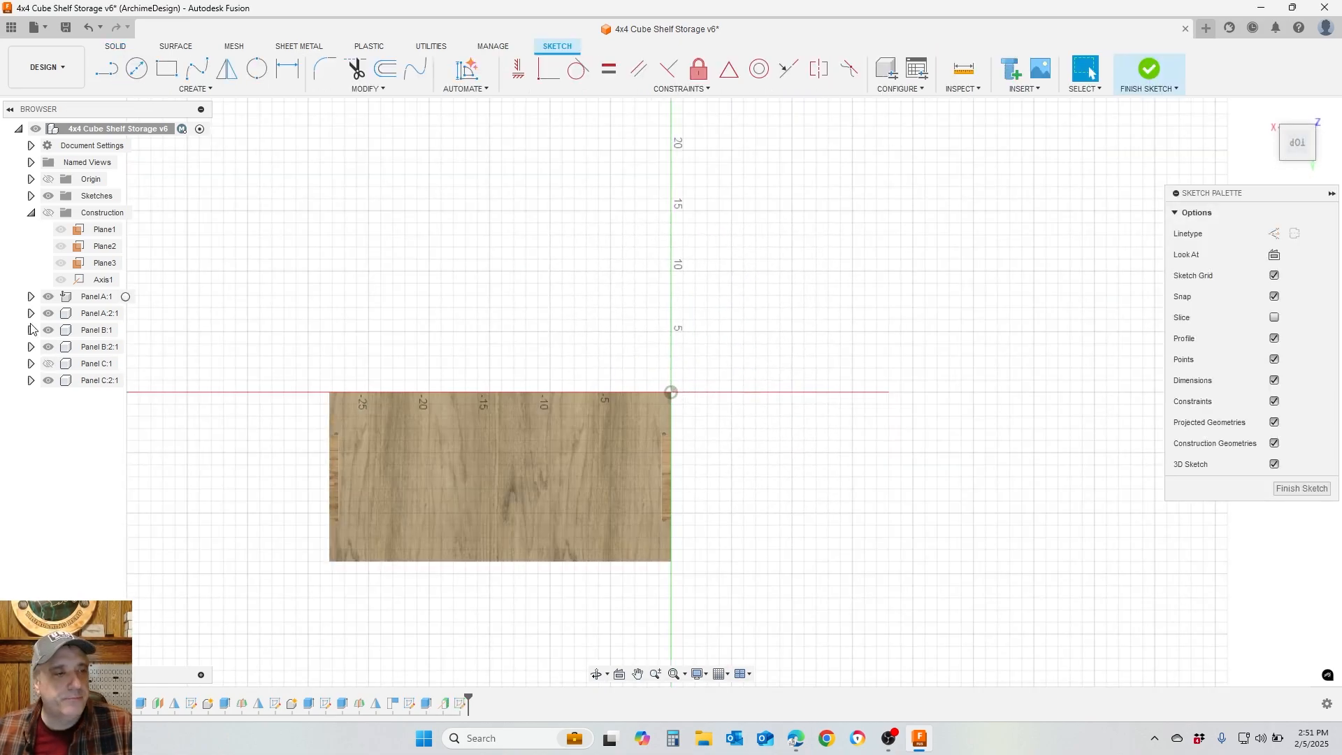
# Hide Panel B:2:1, Panel B:1, Panel A:1 and Panel A:2:1, leaving only Panel C:2:1 shown
pyautogui.click(47, 347)
pyautogui.click(47, 330)
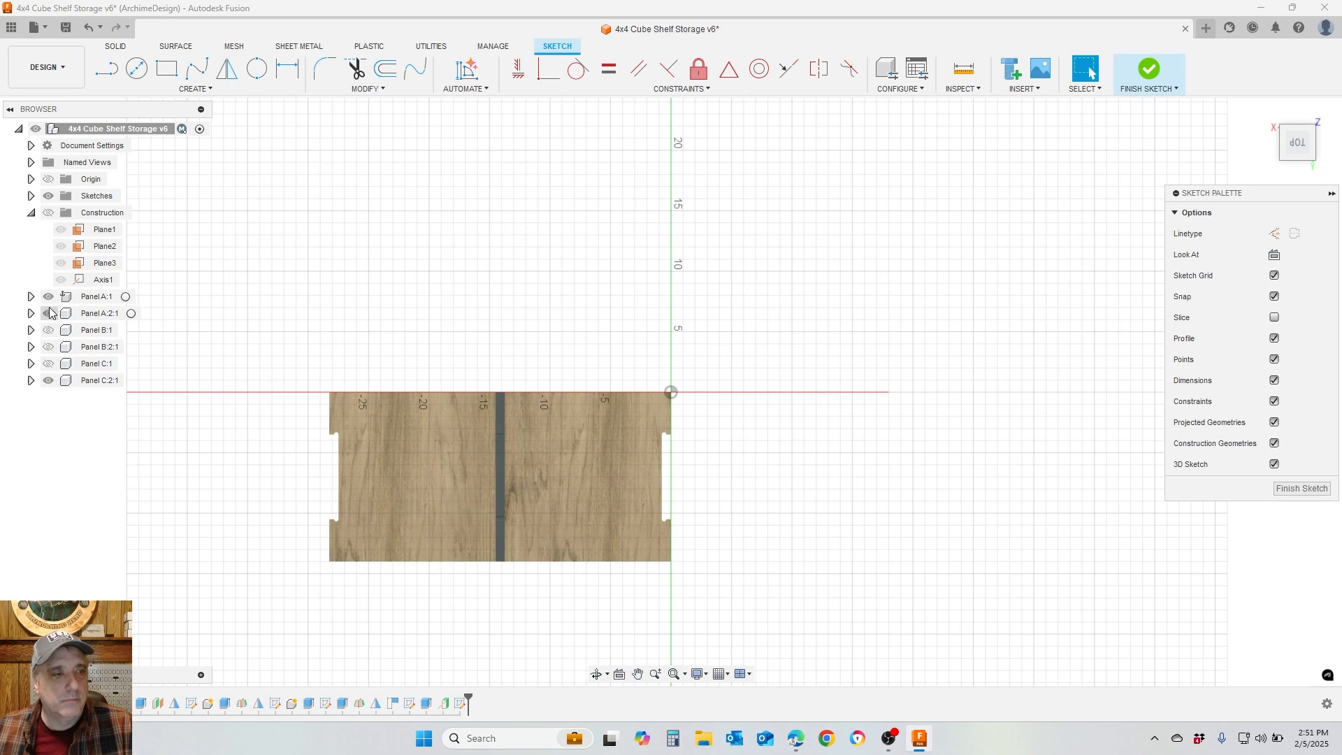
pyautogui.click(48, 297)
pyautogui.click(48, 313)
pyautogui.scroll(-1, 519, 429)
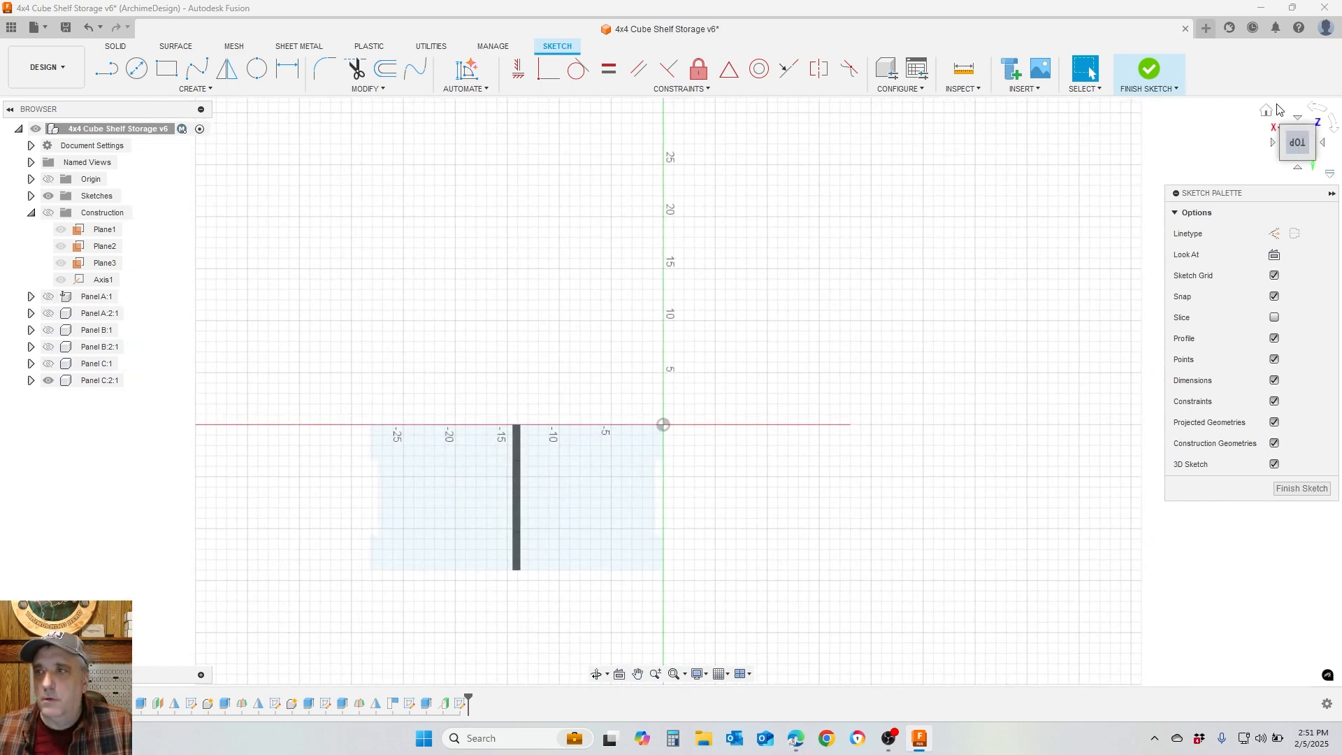
# Project the end face of Panel C:2:1's upper tab into the sketch as linked construction geometry
pyautogui.click(1268, 116)
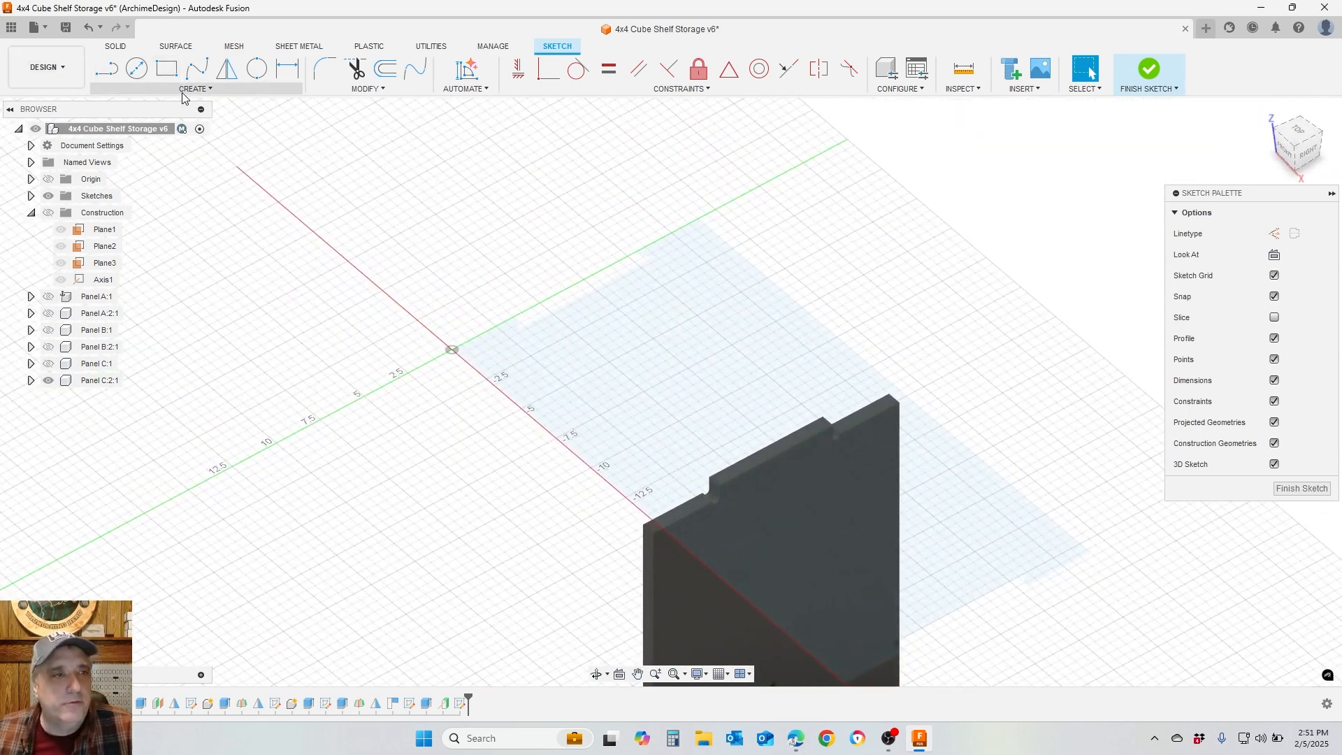
pyautogui.click(195, 89)
pyautogui.moveTo(180, 302)
pyautogui.click(263, 300)
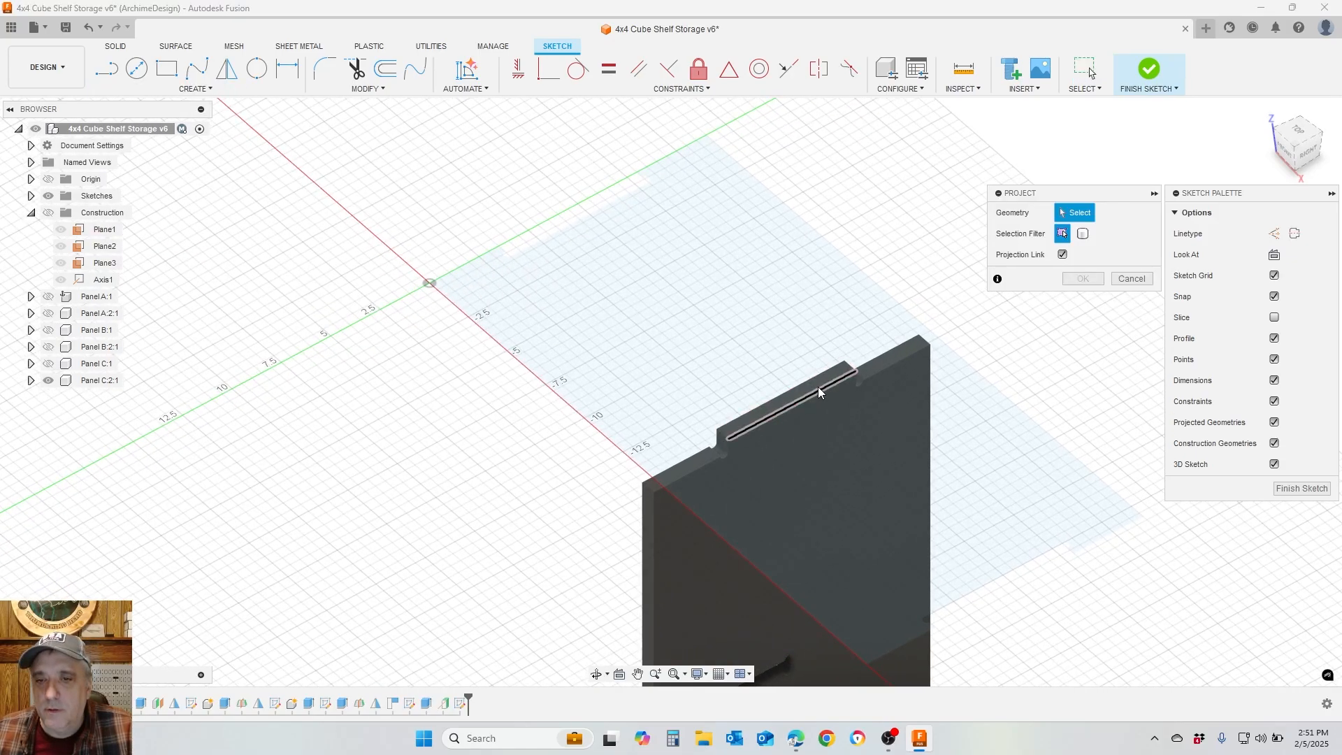
pyautogui.click(818, 392)
pyautogui.click(1276, 234)
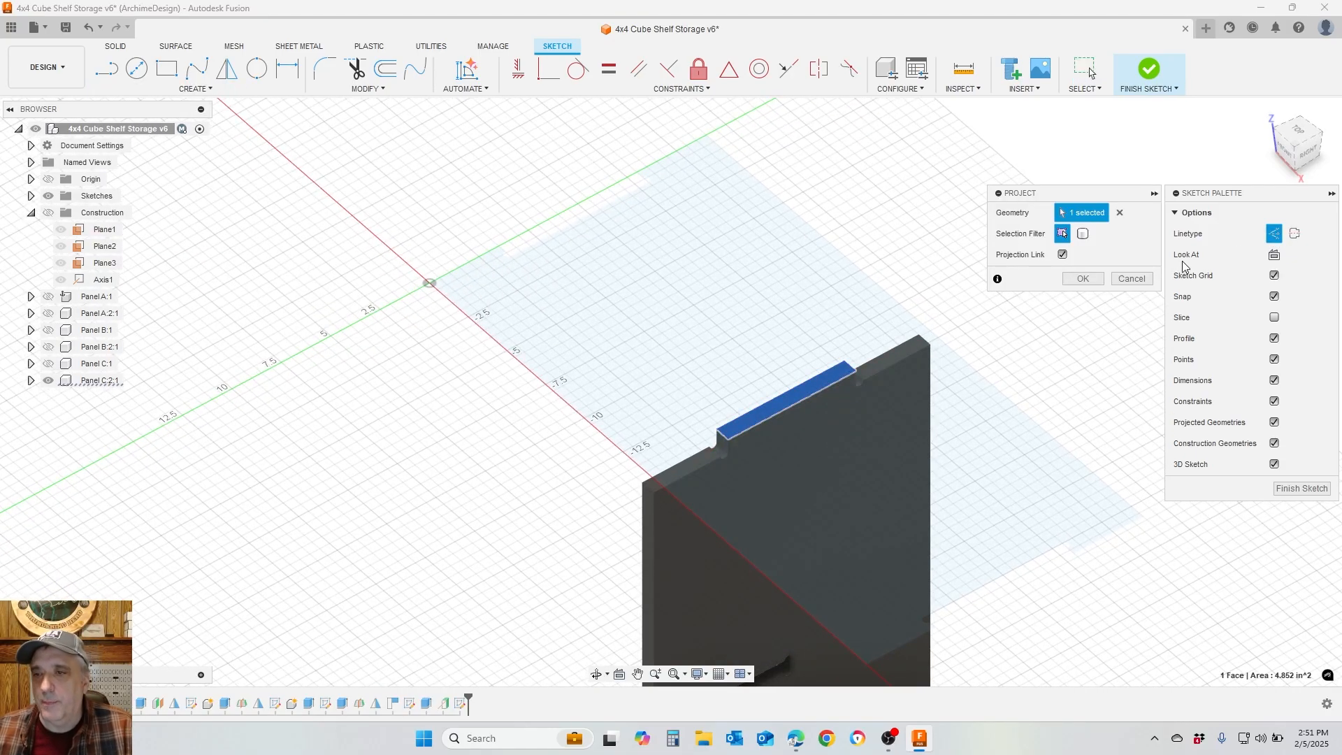
pyautogui.click(1083, 278)
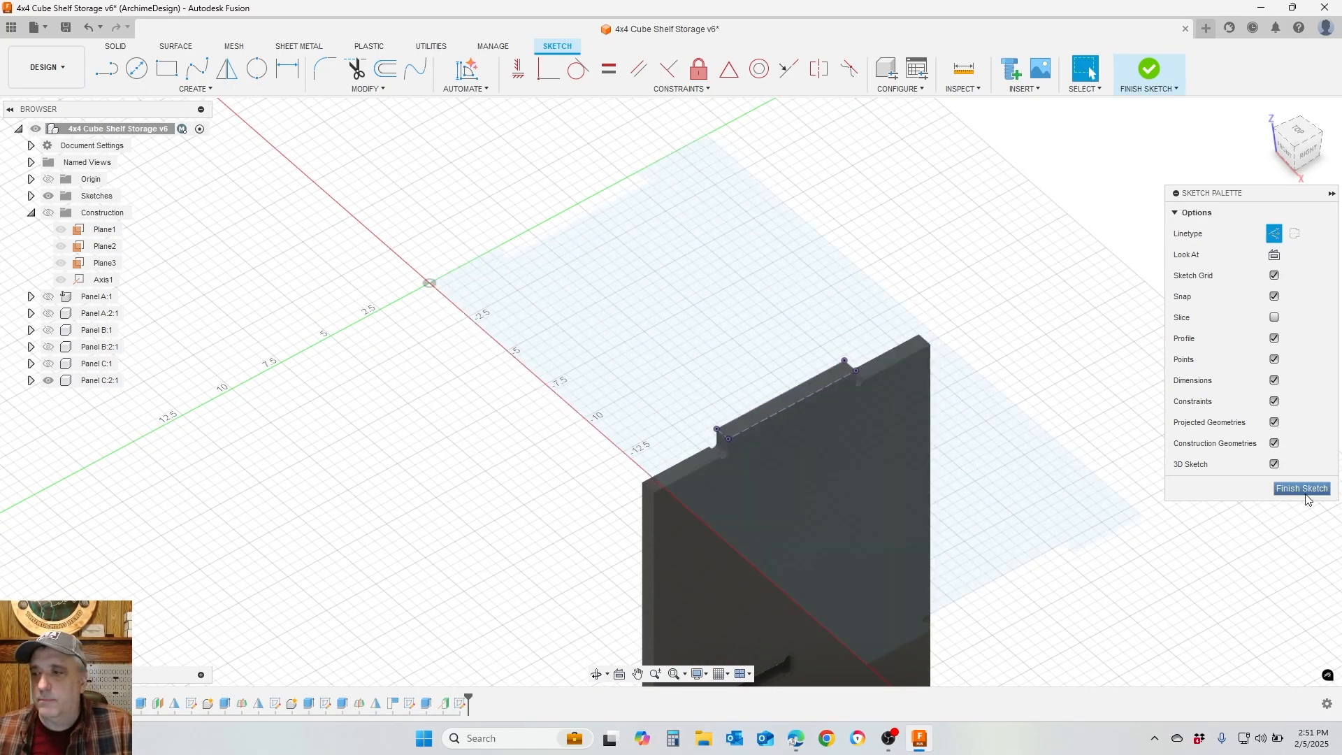
# Hide Panel C:2:1 and offset the projected tab rectangle outward by the Tol parameter, using the normal linetype
pyautogui.click(48, 380)
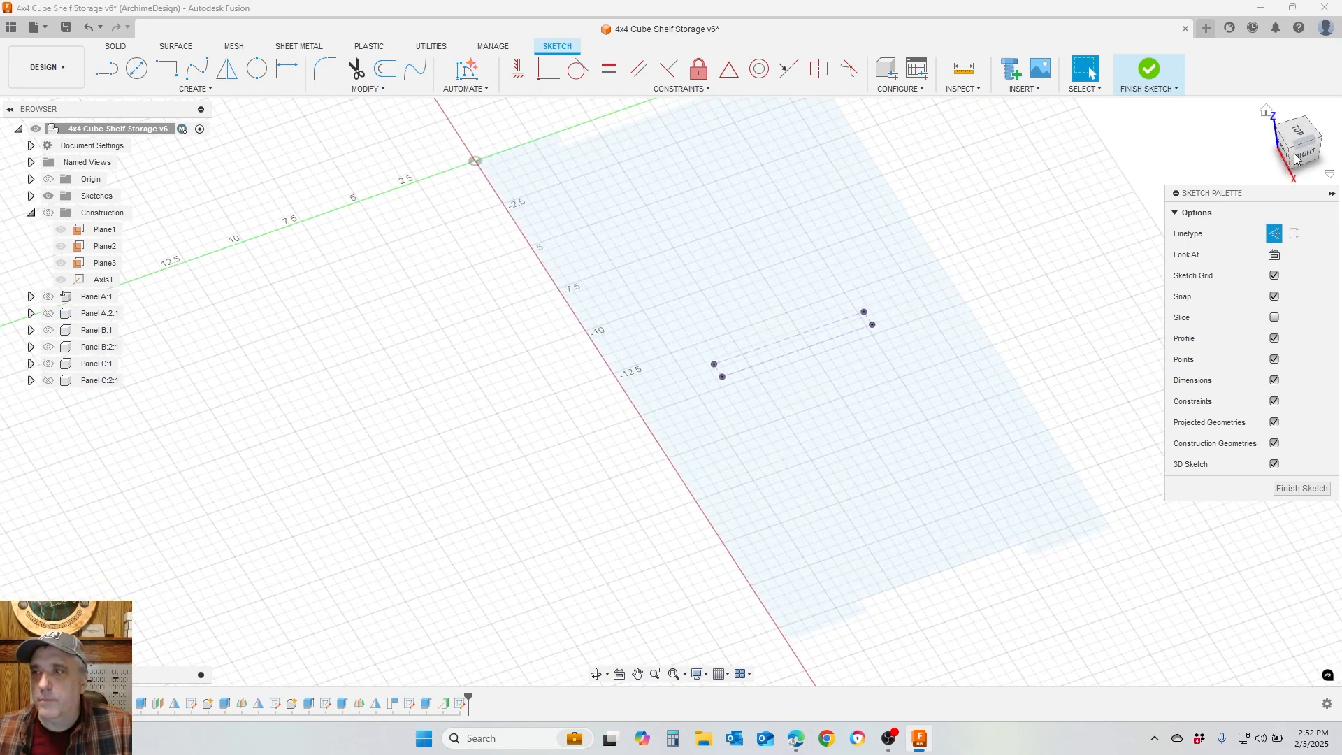
pyautogui.click(1295, 158)
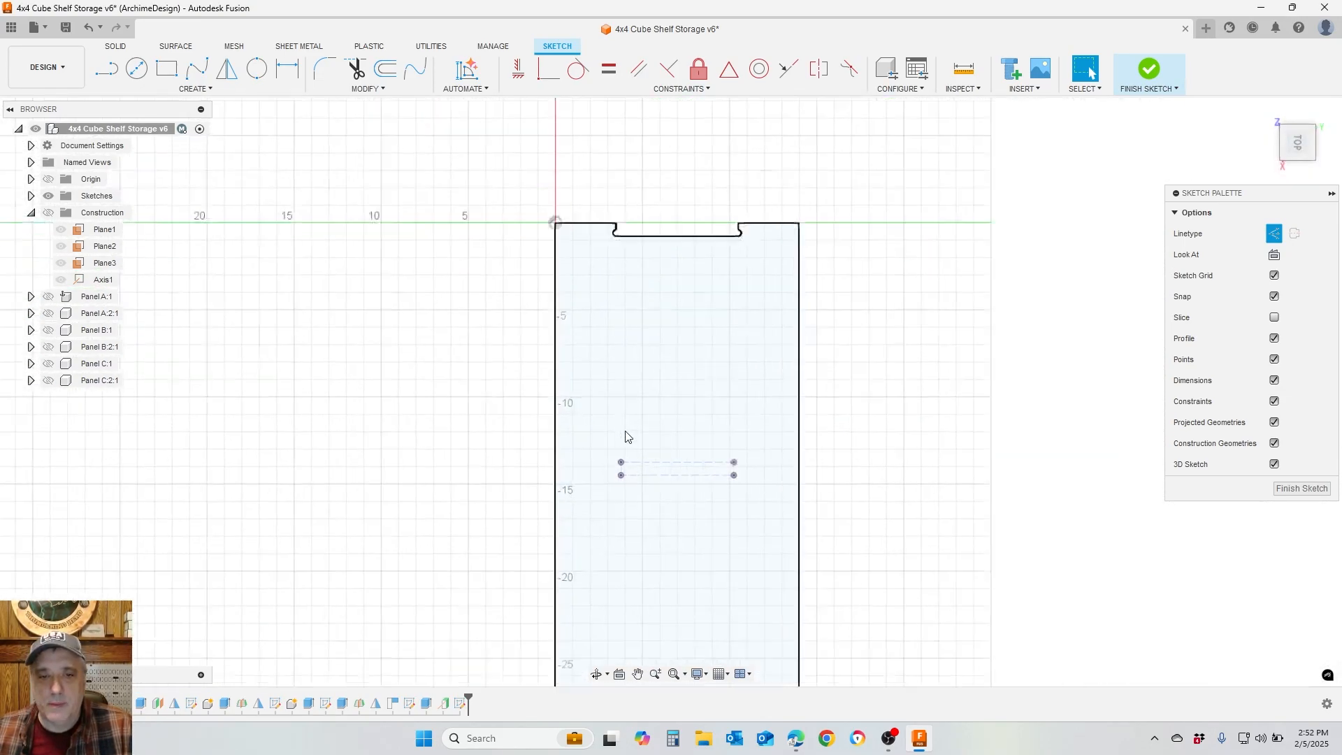
pyautogui.click(385, 68)
pyautogui.click(634, 446)
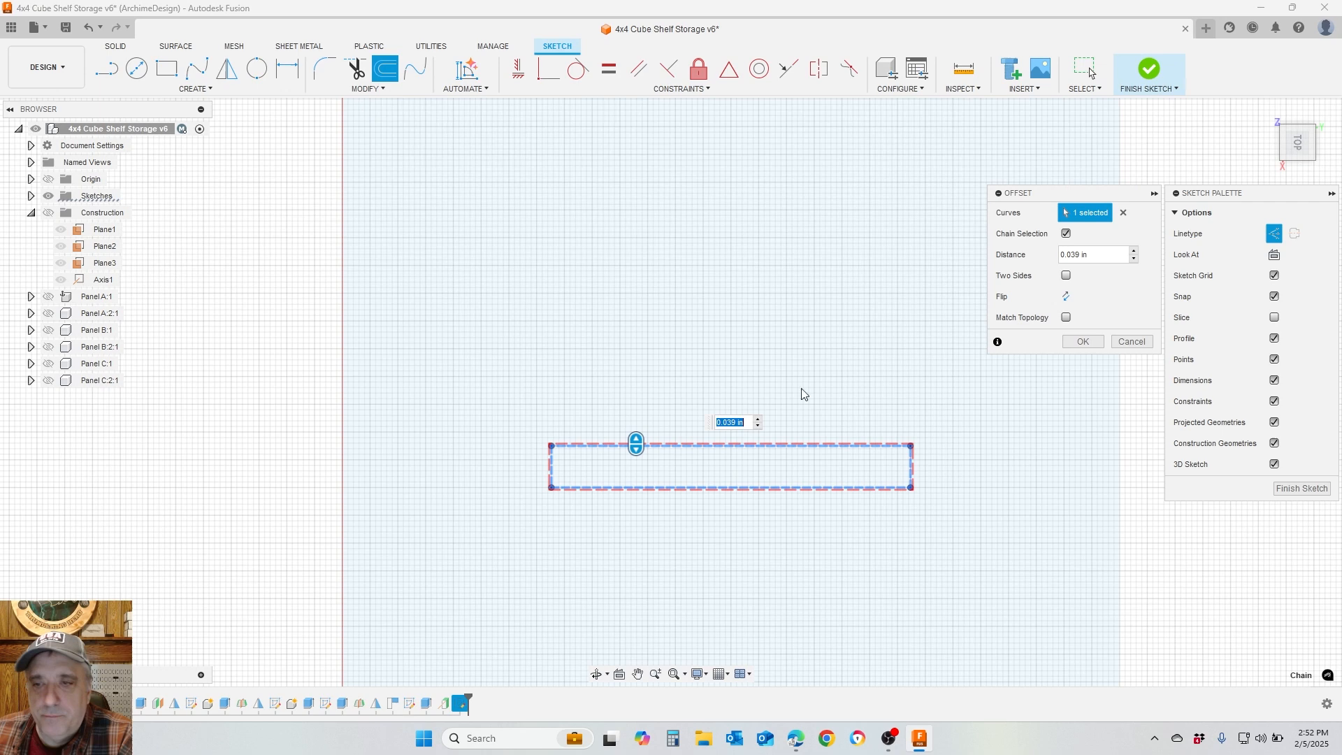
pyautogui.write('Tol')
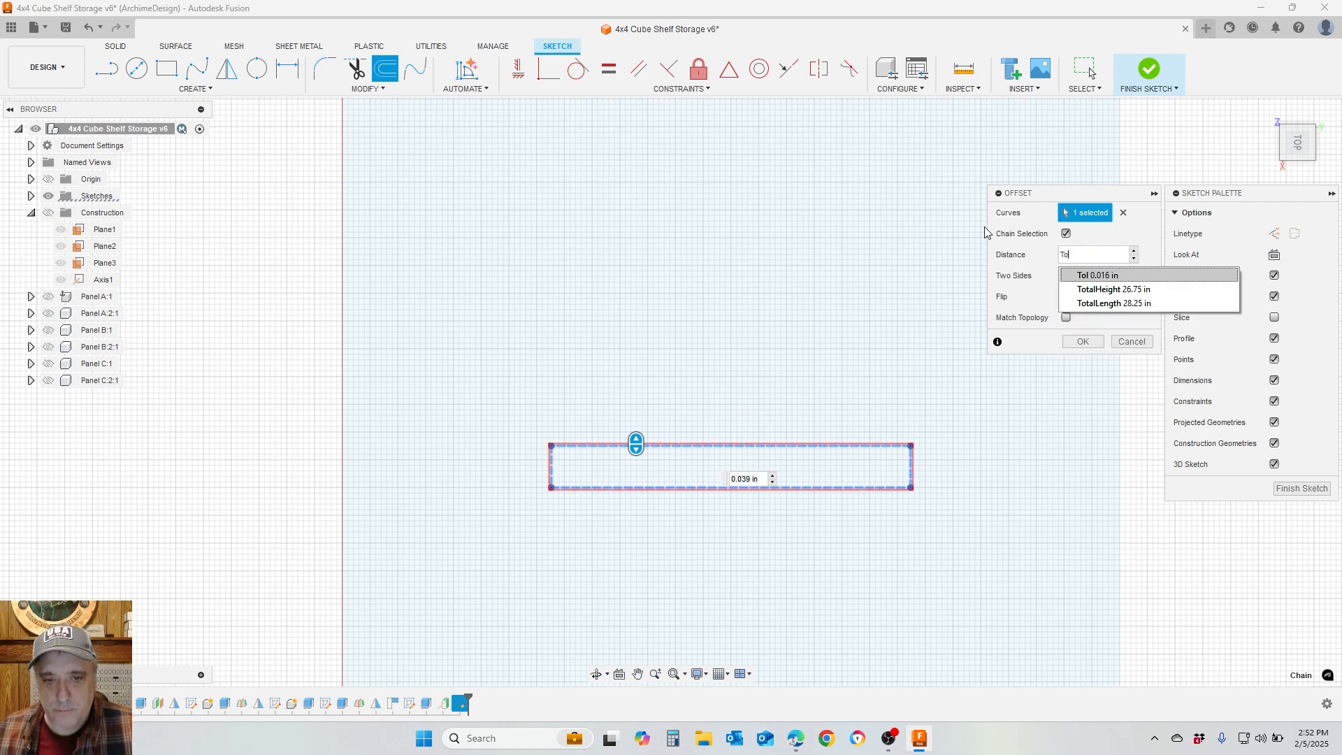
pyautogui.click(1088, 280)
pyautogui.click(1092, 344)
pyautogui.scroll(5, 647, 477)
pyautogui.scroll(-3, 468, 529)
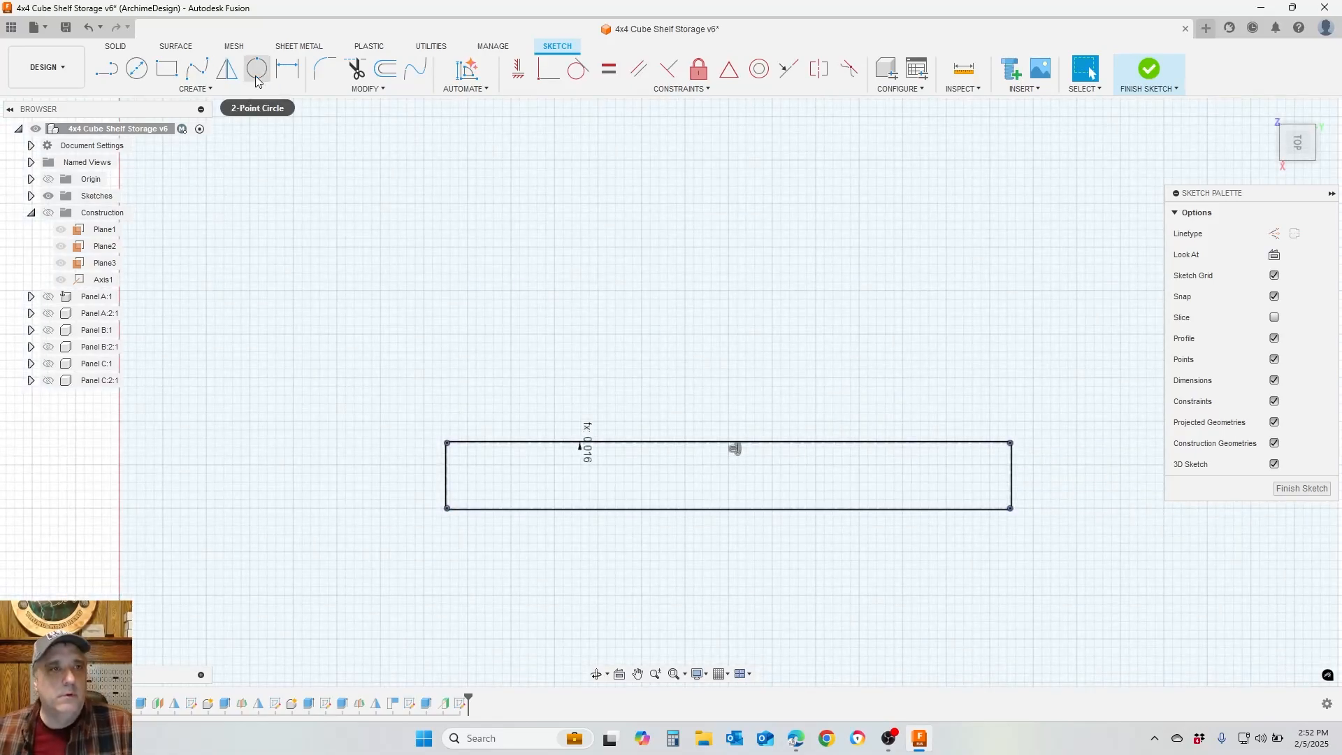
# Draw a lengthwise construction centerline through the offset slot rectangle, joining the midpoints of its two short edges
pyautogui.click(259, 81)
pyautogui.scroll(5, 407, 469)
pyautogui.click(105, 73)
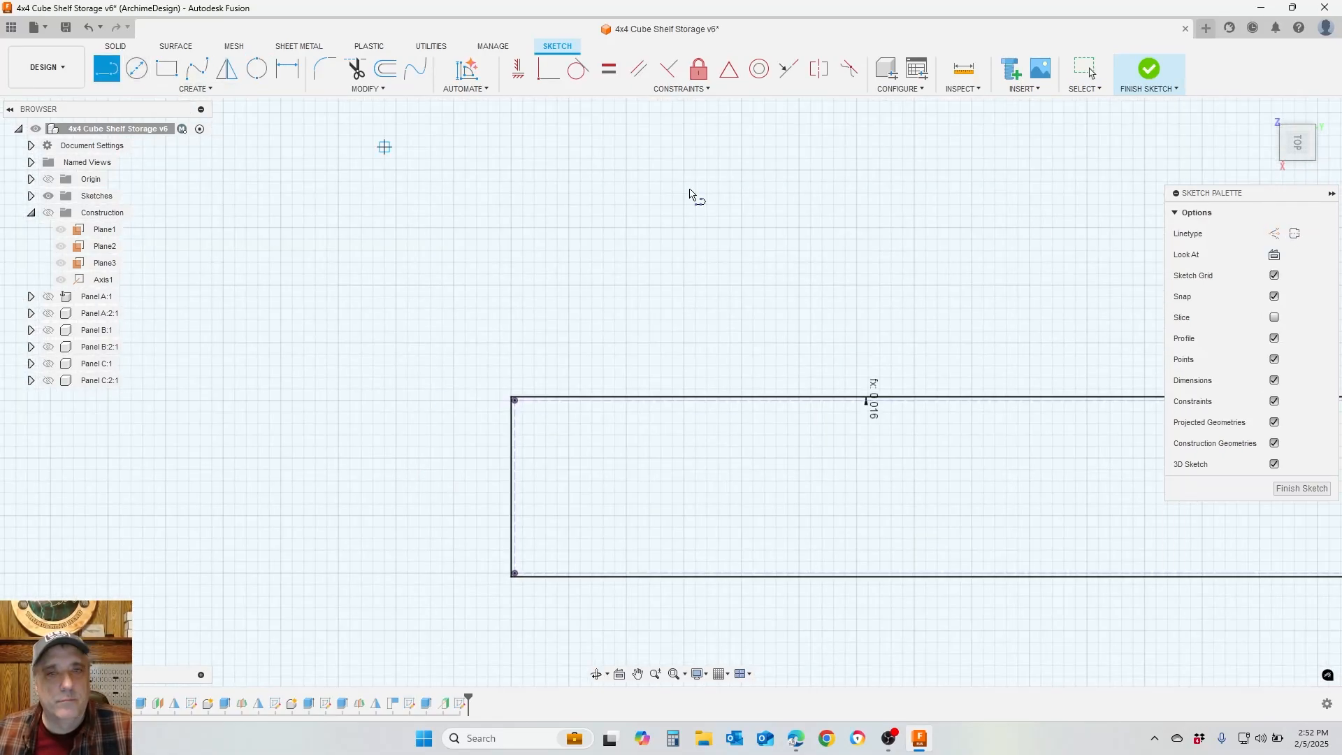
pyautogui.press('x')
pyautogui.click(512, 486)
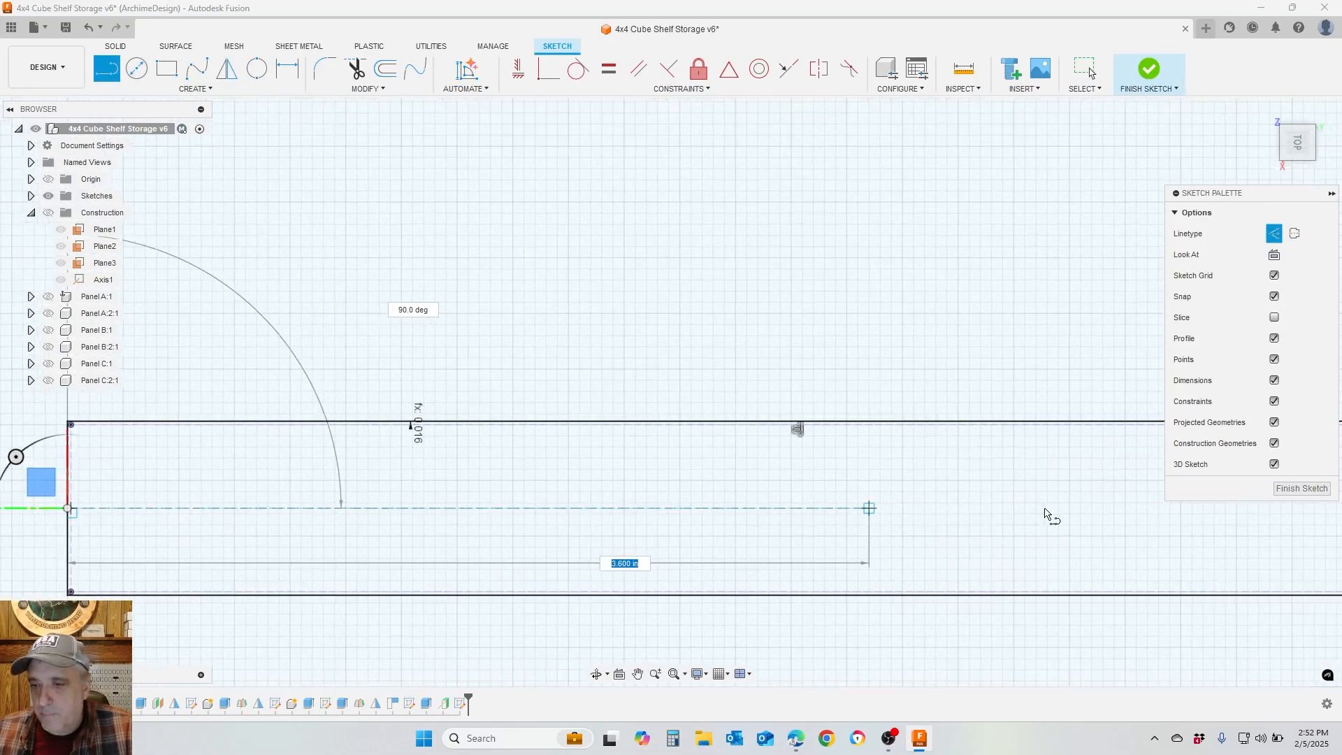
pyautogui.press('F6')
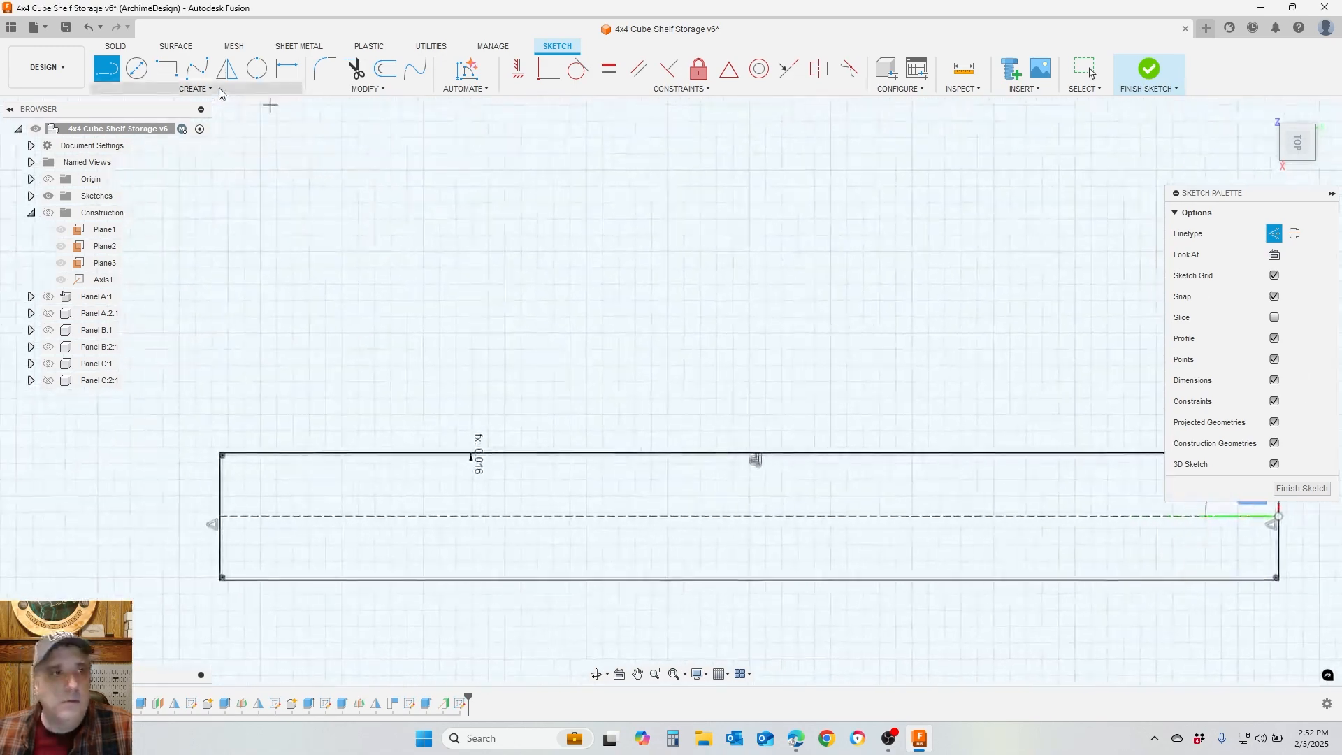
# Draw two-point relief circles on the slot rectangle's upper long edge, one starting at each end corner
pyautogui.click(257, 68)
pyautogui.scroll(5, 307, 503)
pyautogui.click(371, 529)
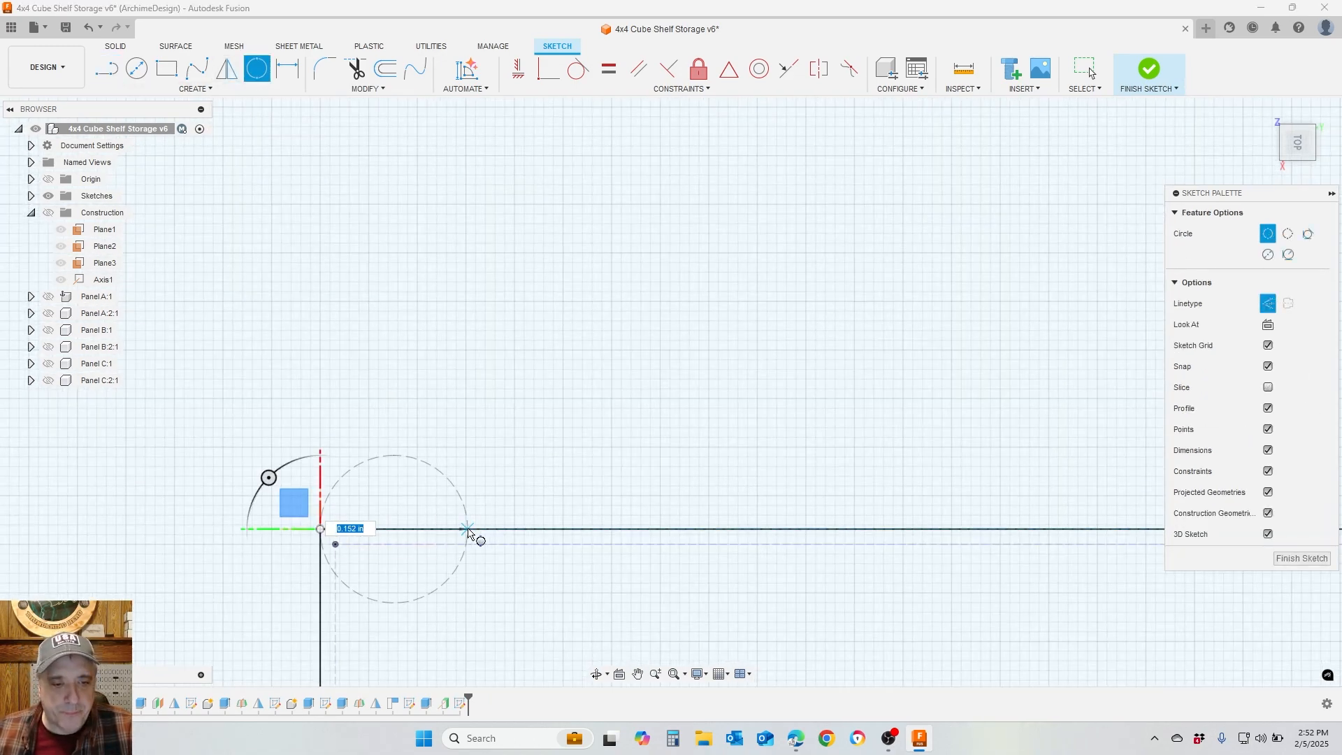
pyautogui.click(421, 529)
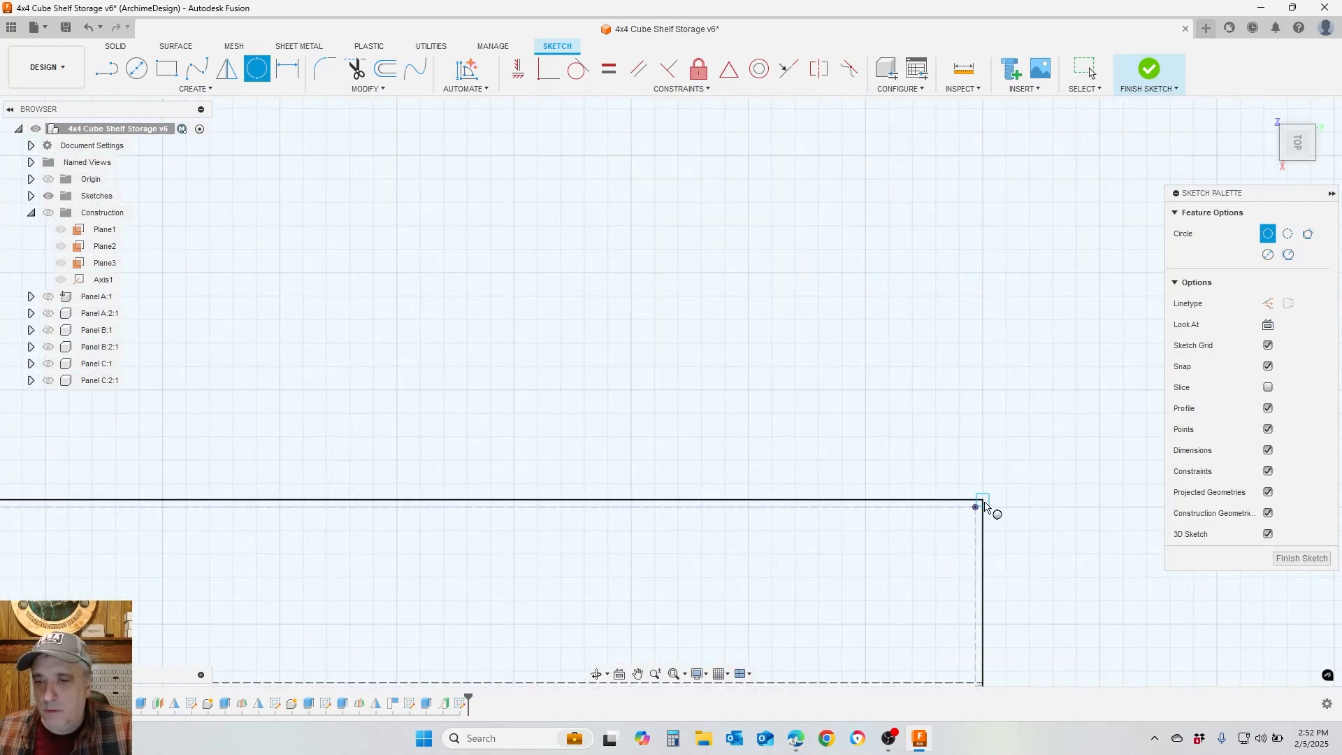
pyautogui.click(984, 501)
pyautogui.click(875, 500)
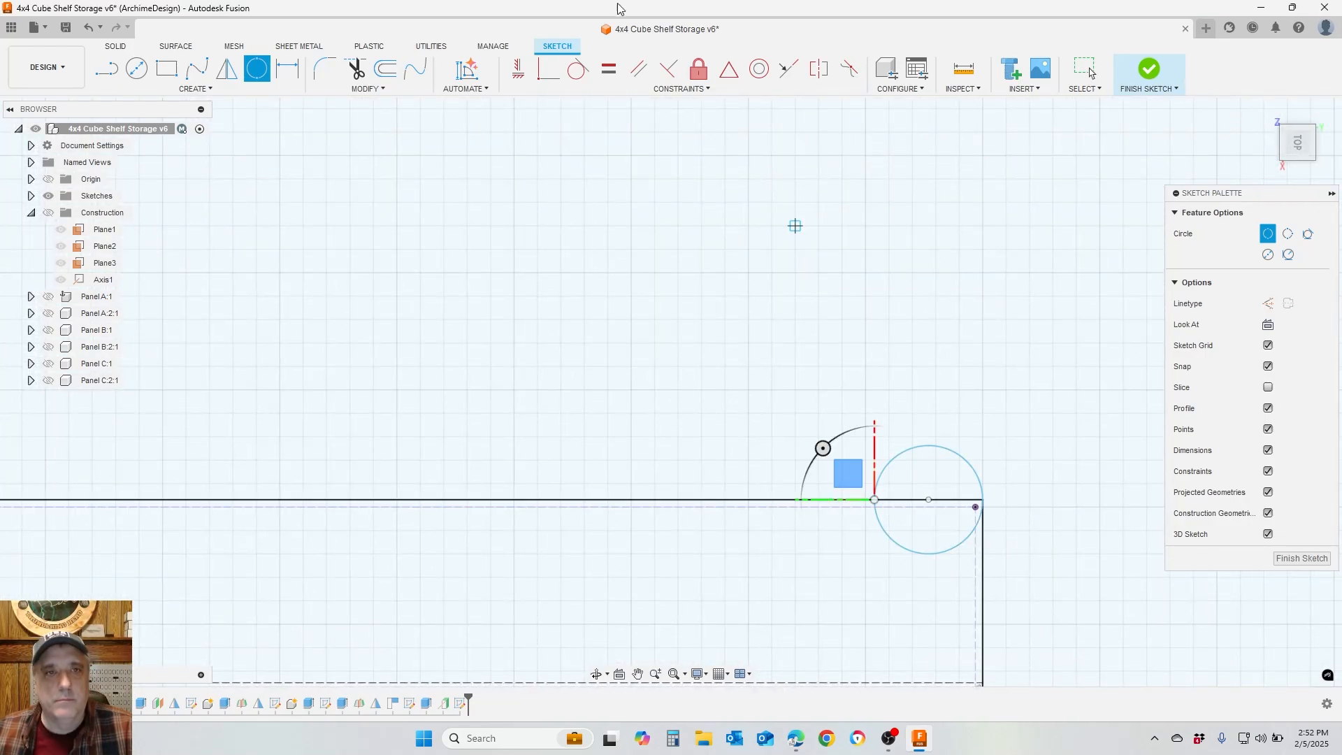
# Make the right relief circle tangent to the slot's short edge and set its diameter to the ReliefDia parameter
pyautogui.click(578, 68)
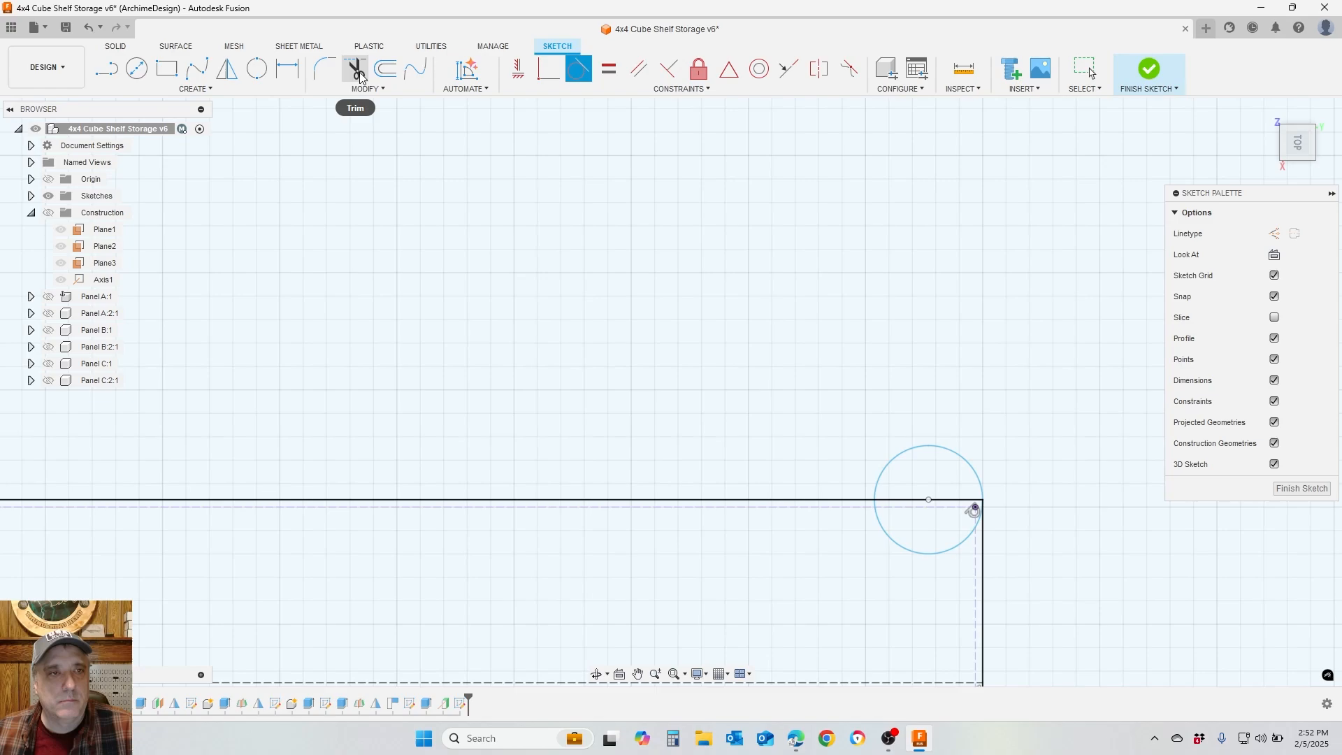
pyautogui.click(287, 69)
pyautogui.click(902, 456)
pyautogui.click(830, 410)
pyautogui.write('r')
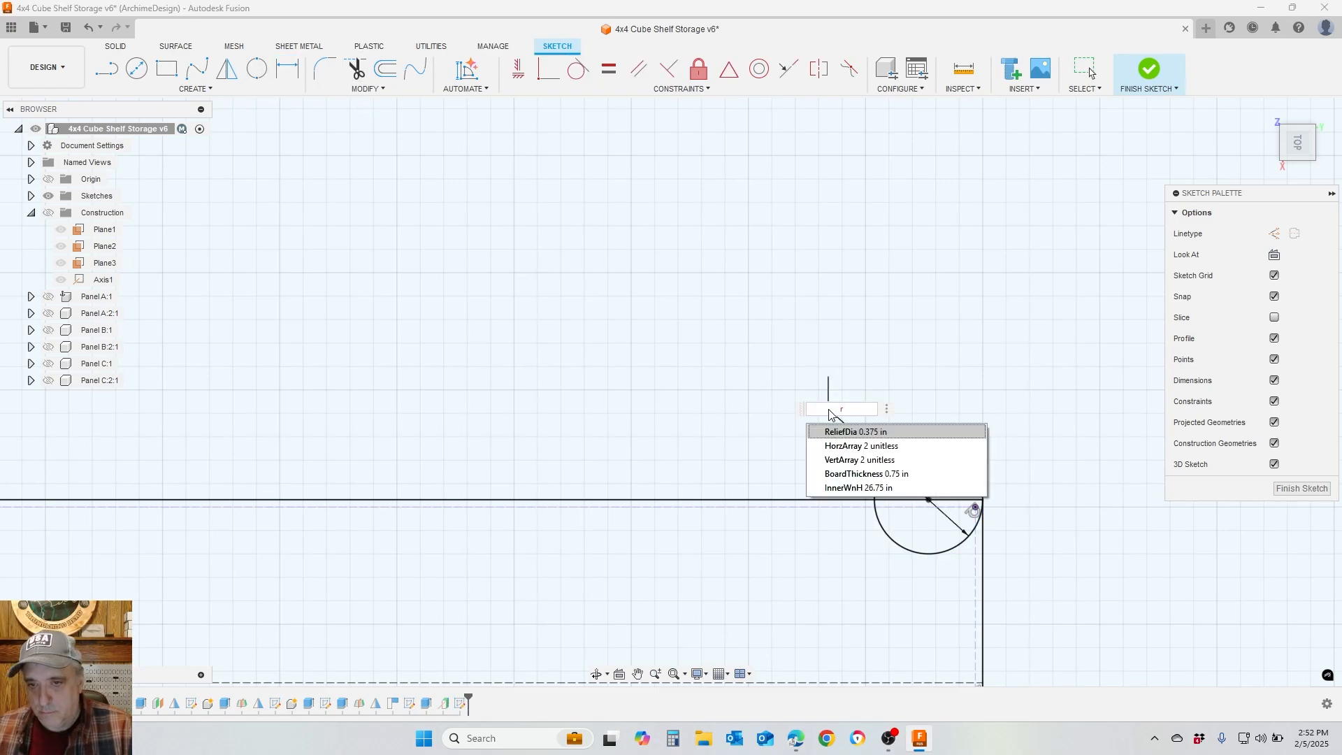
pyautogui.click(836, 430)
pyautogui.press('Return')
pyautogui.scroll(-3, 830, 434)
pyautogui.scroll(-3, 434, 428)
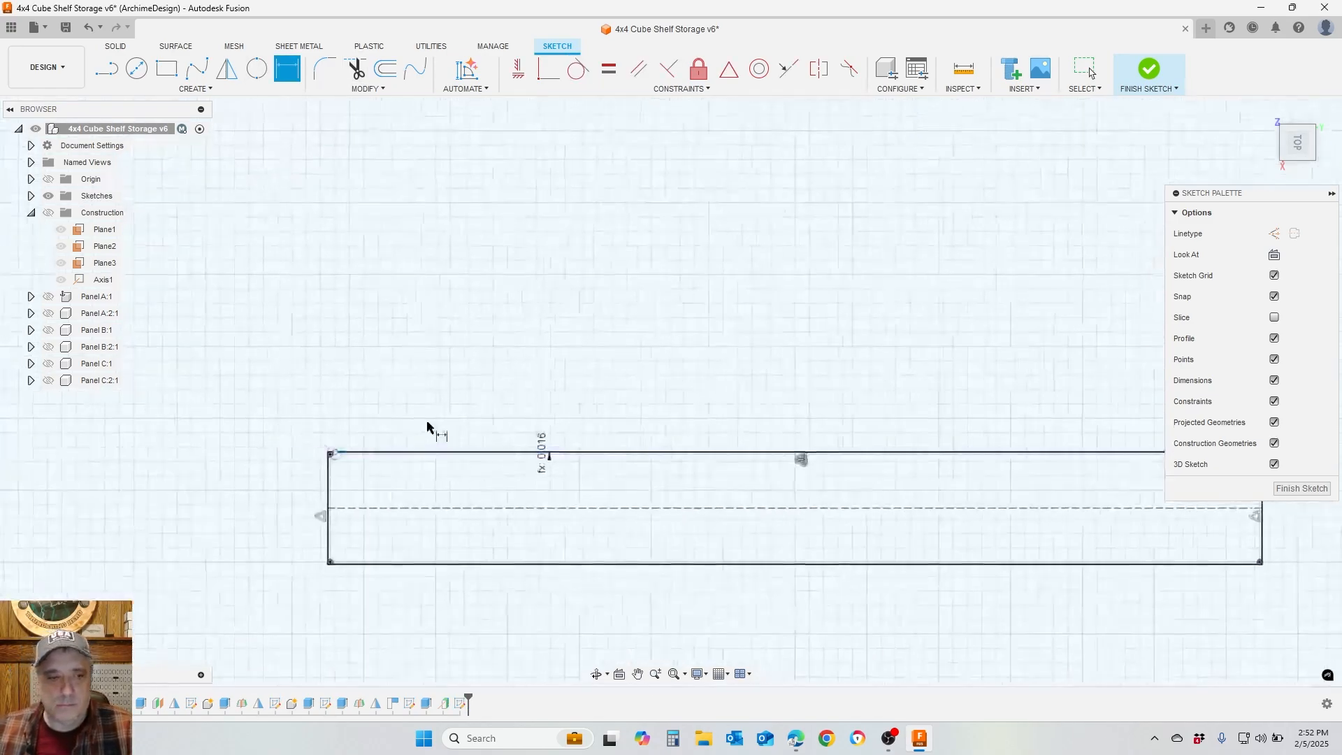
# Make the left relief circle tangent to the slot's short edge and set its diameter to ReliefDia
pyautogui.click(578, 69)
pyautogui.scroll(2, 590, 363)
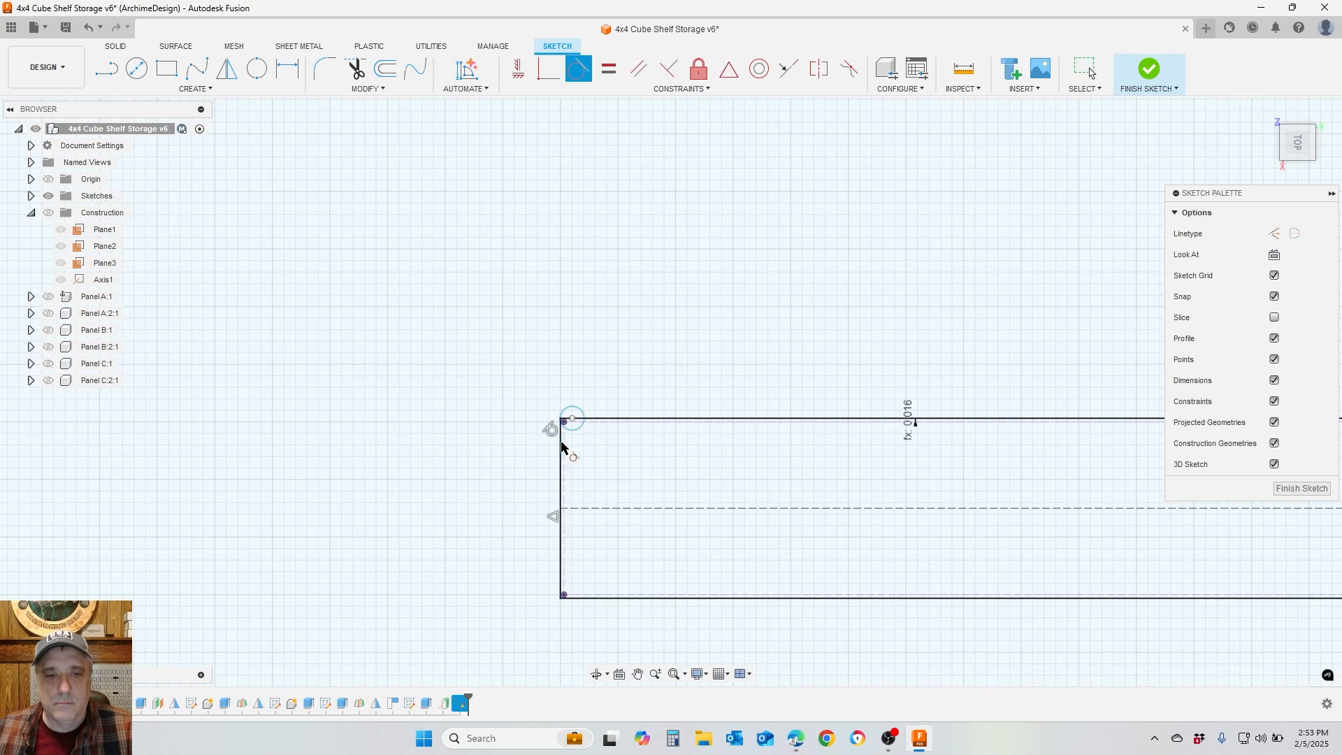
pyautogui.click(287, 68)
pyautogui.click(571, 418)
pyautogui.click(624, 370)
pyautogui.write('r')
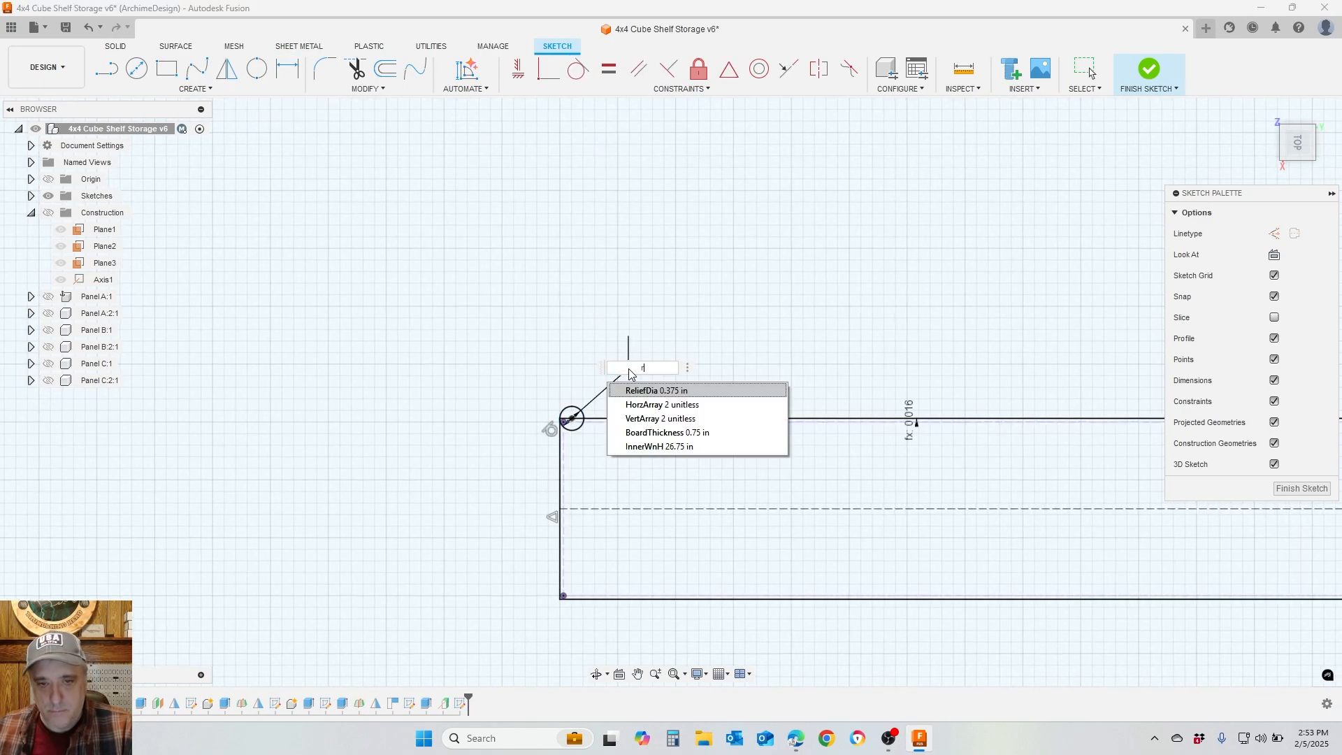
pyautogui.press('Return')
pyautogui.press('Return')
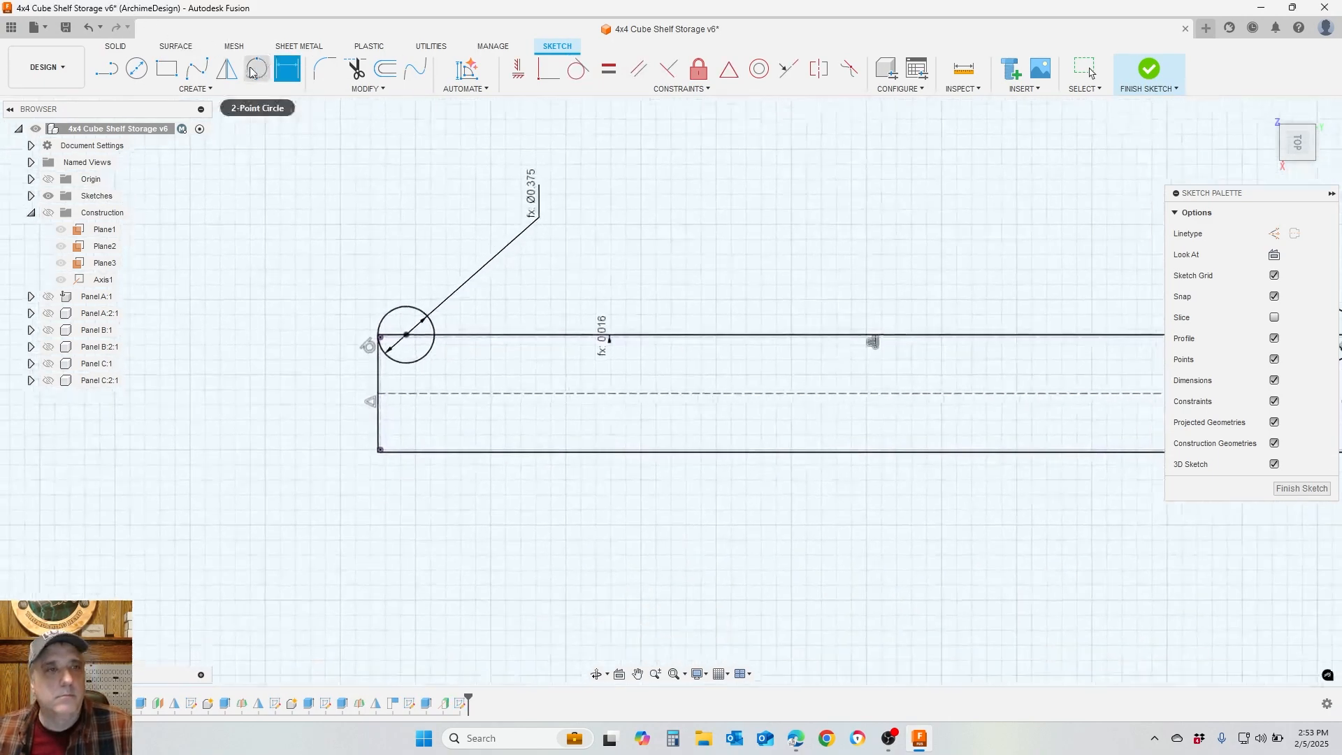
# Mirror both relief circles across the construction centerline onto the slot's opposite corners
pyautogui.click(227, 68)
pyautogui.click(410, 288)
pyautogui.click(899, 299)
pyautogui.click(779, 371)
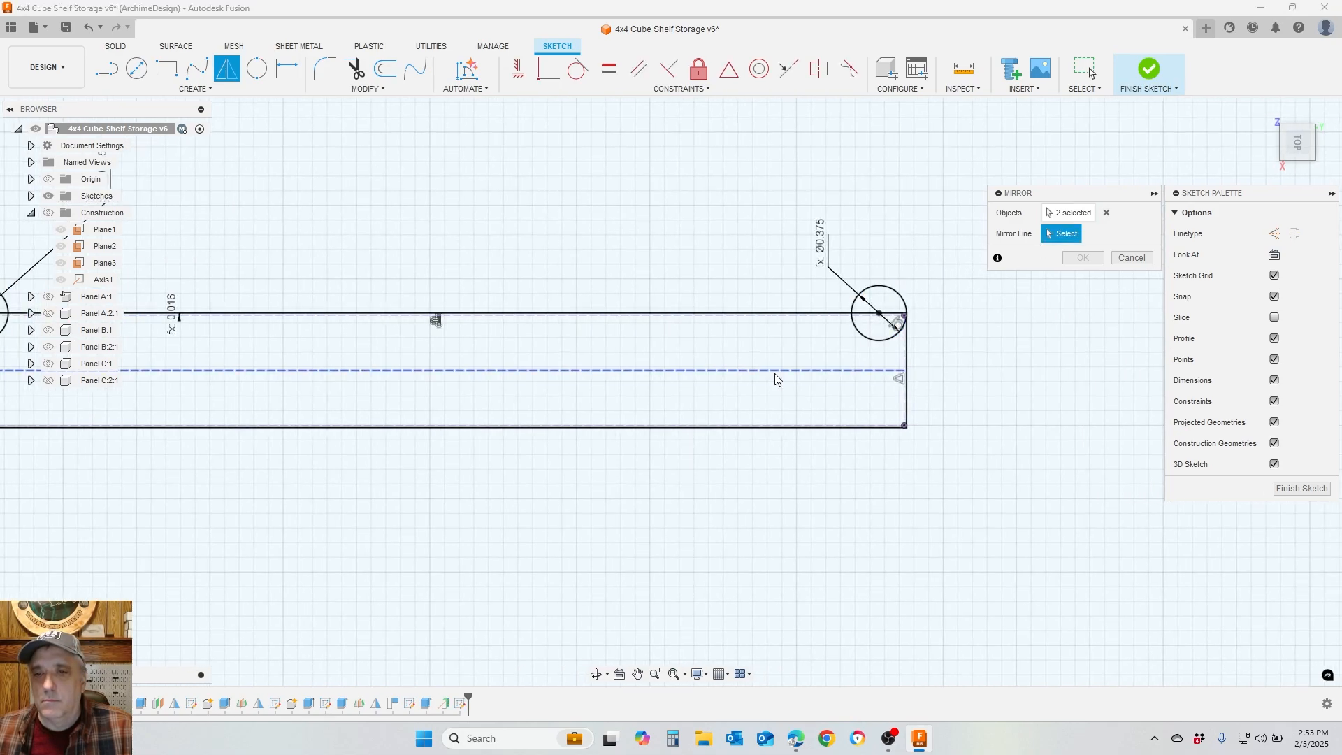
pyautogui.click(1083, 257)
pyautogui.click(1266, 111)
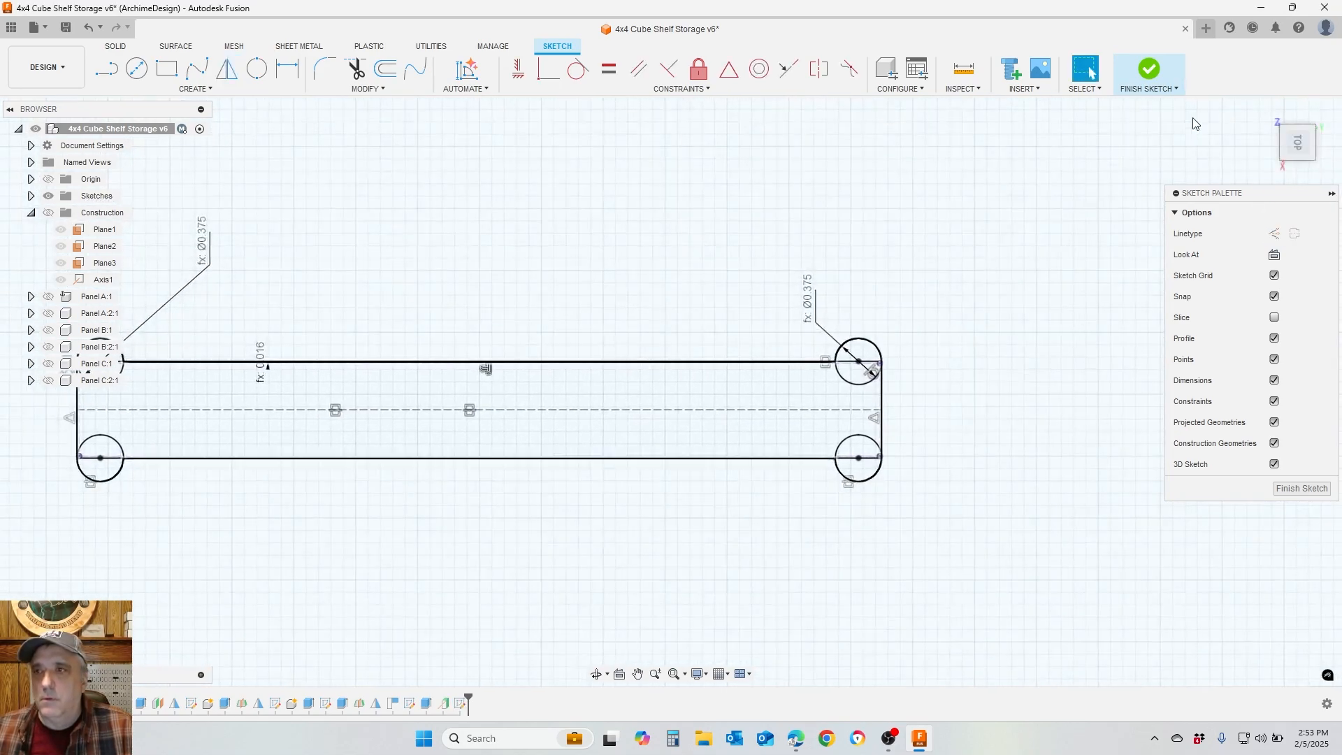
# Finish the sketch and show Panel A:1 and Panel A:2:1
pyautogui.click(1151, 72)
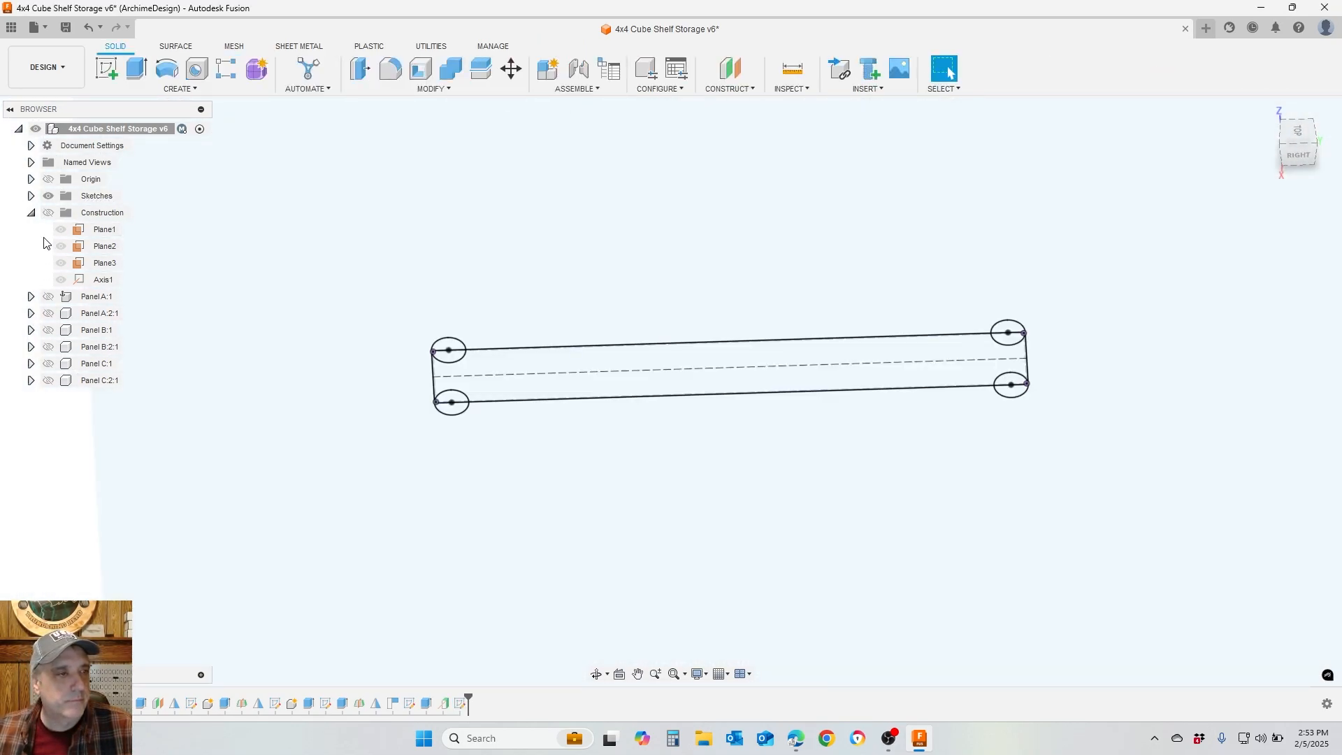
pyautogui.click(30, 212)
pyautogui.click(49, 231)
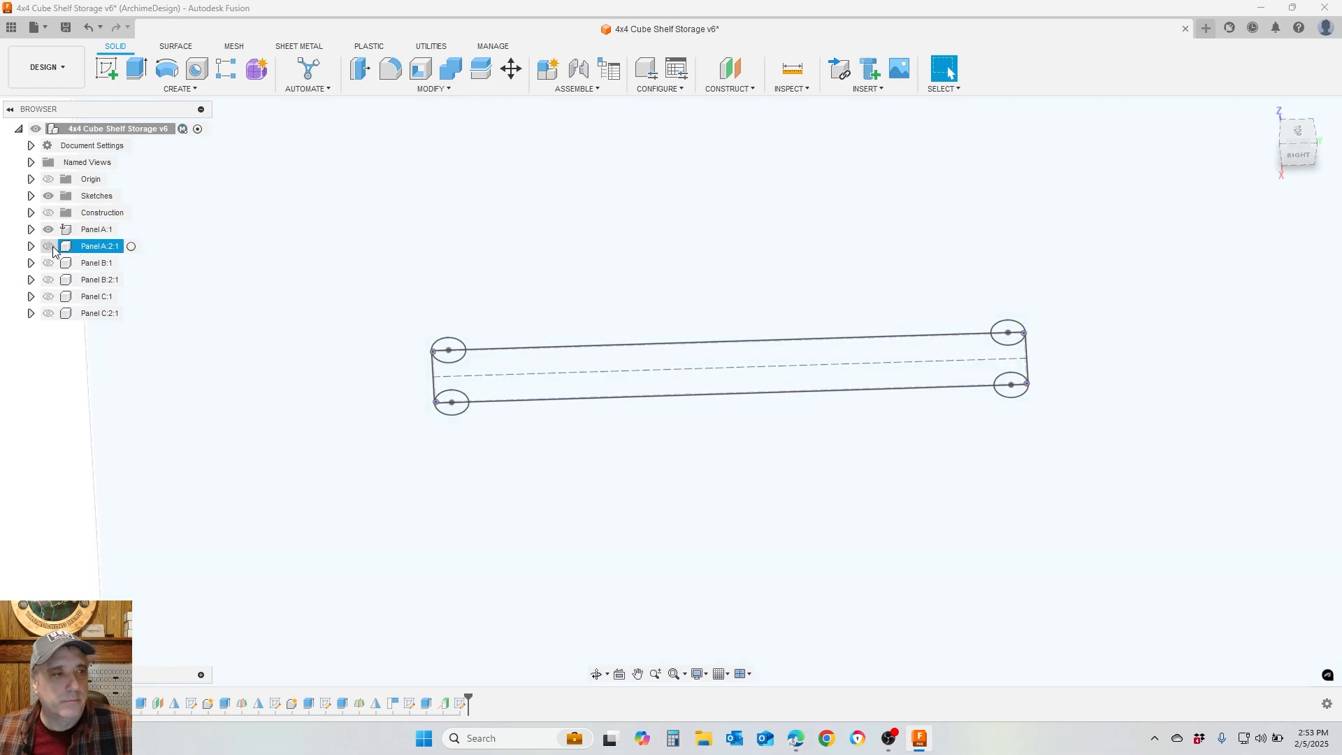
pyautogui.click(49, 246)
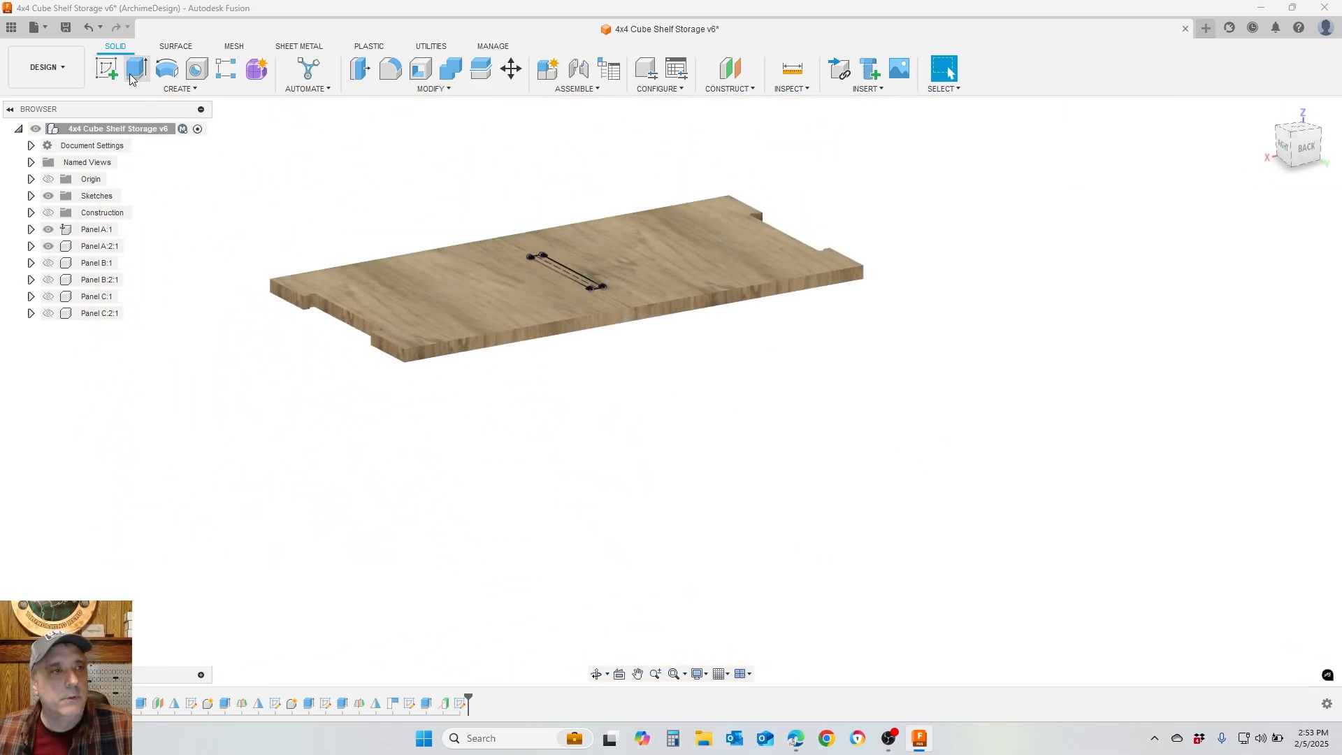
# Extrude the slot and all four corner relief profiles as a cut through both A panels, up to the lower panel's underside
pyautogui.click(134, 71)
pyautogui.scroll(6, 636, 195)
pyautogui.keyDown('shift'); pyautogui.moveTo(636, 195); pyautogui.dragTo(633, 309, button='middle'); pyautogui.keyUp('shift')
pyautogui.click(633, 309)
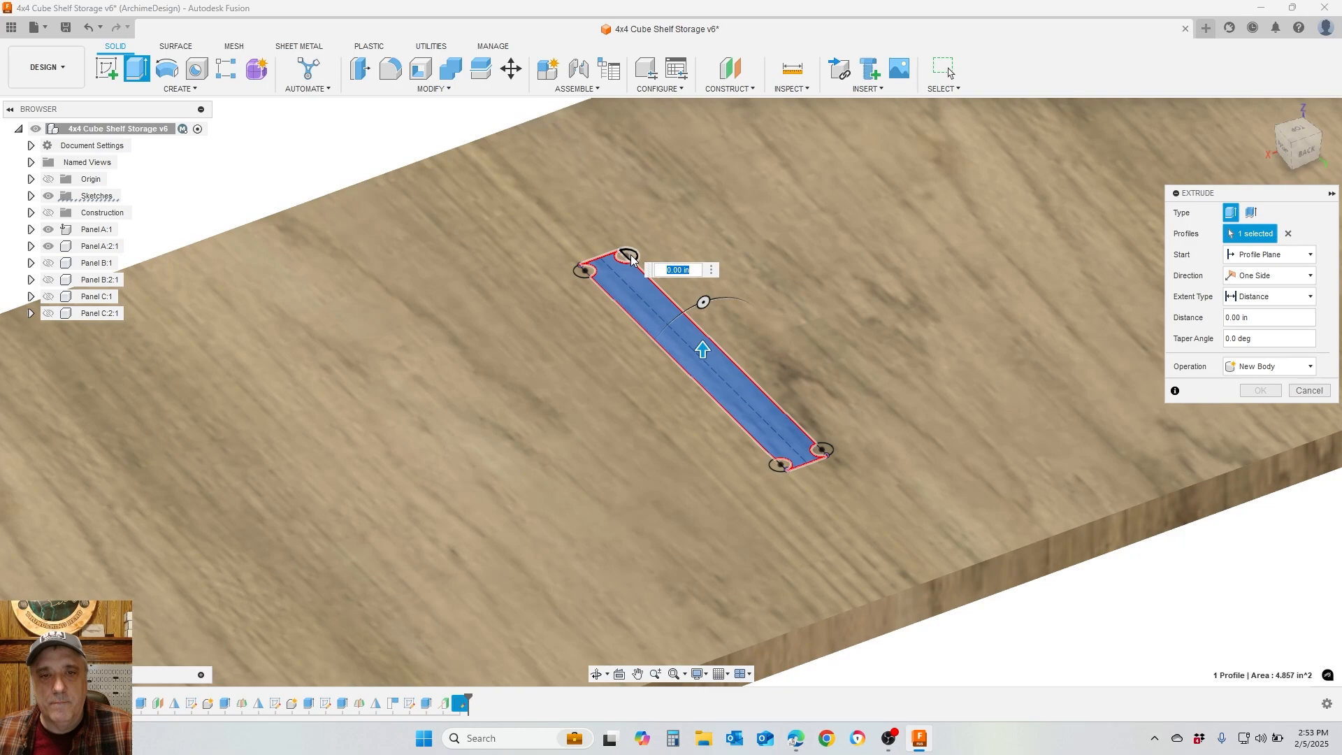
pyautogui.scroll(2, 785, 463)
pyautogui.moveTo(785, 463); pyautogui.dragTo(673, 504, button='middle')
pyautogui.click(675, 505)
pyautogui.click(660, 508)
pyautogui.click(721, 489)
pyautogui.click(735, 483)
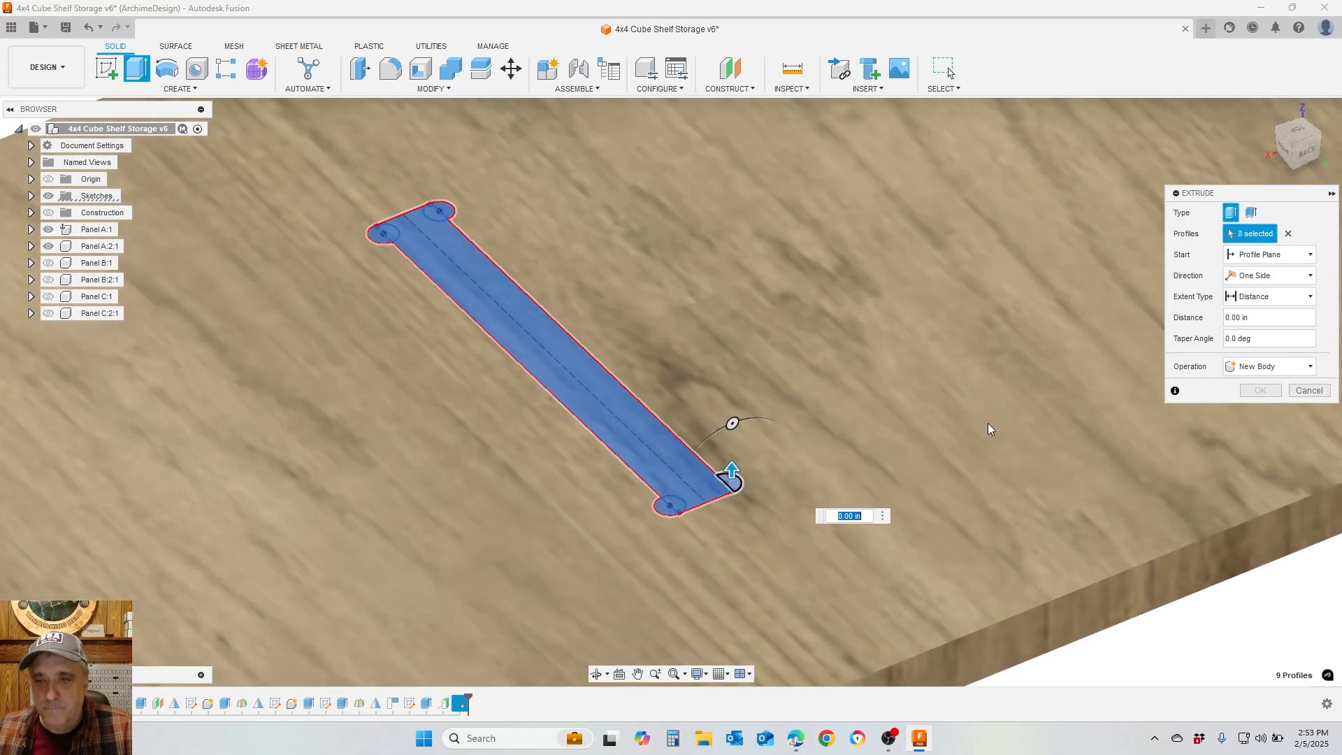
pyautogui.click(1293, 296)
pyautogui.click(1267, 331)
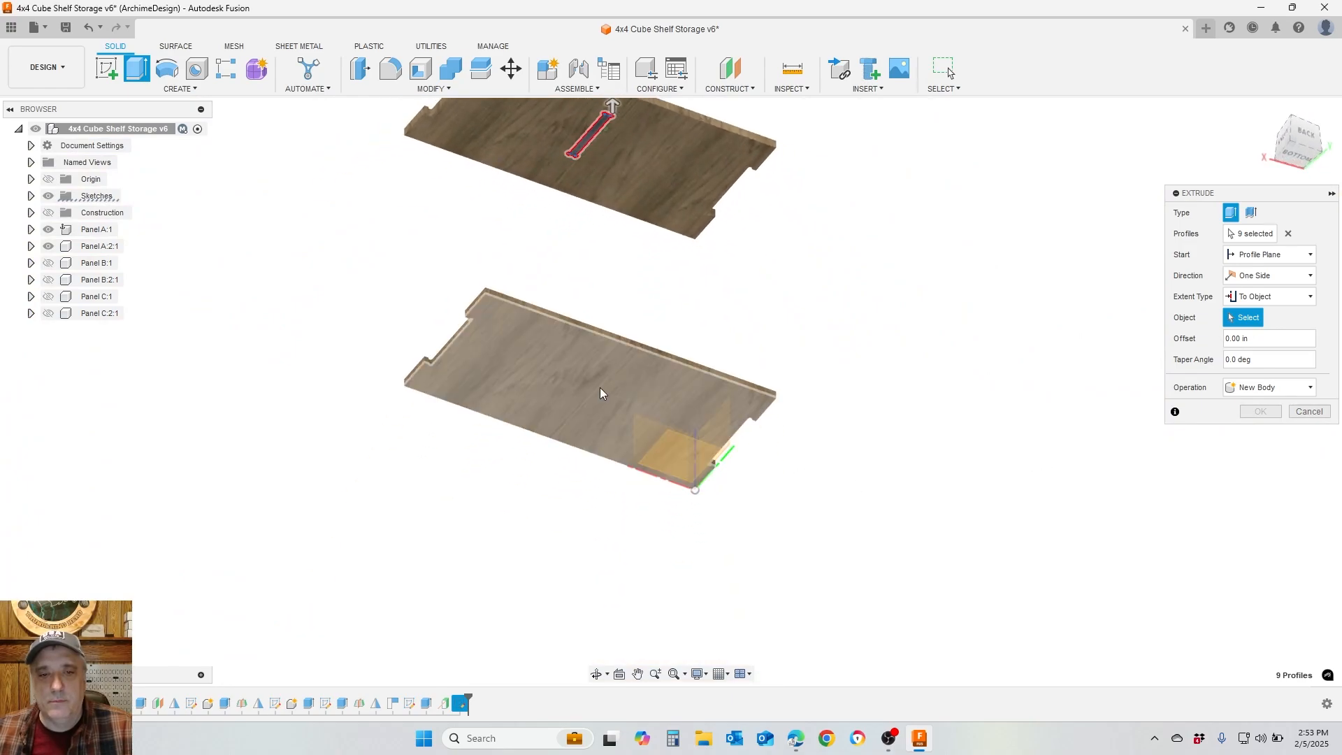
pyautogui.click(600, 389)
pyautogui.click(1267, 477)
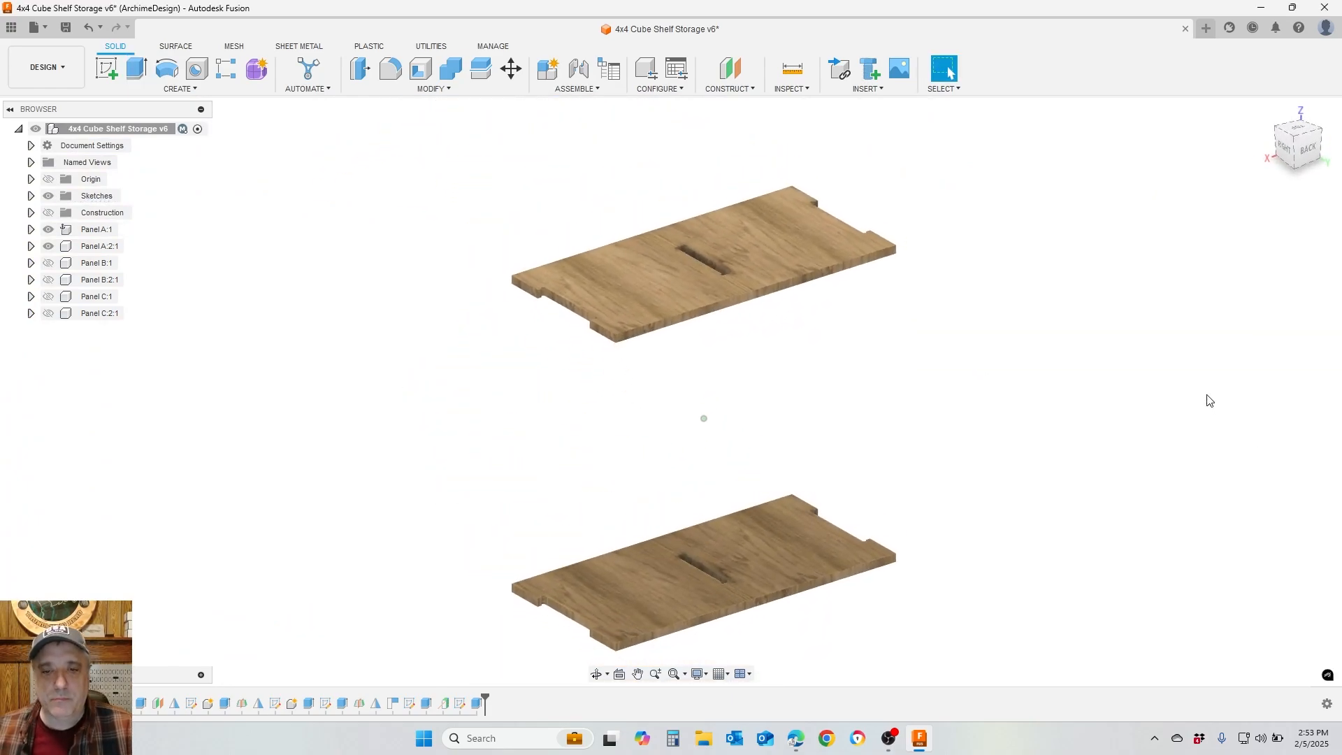
# Show Panel B:1, Panel B:2:1, Panel C:1 and Panel C:2:1, and save the design as a new version
pyautogui.click(48, 263)
pyautogui.click(48, 279)
pyautogui.click(48, 296)
pyautogui.click(48, 313)
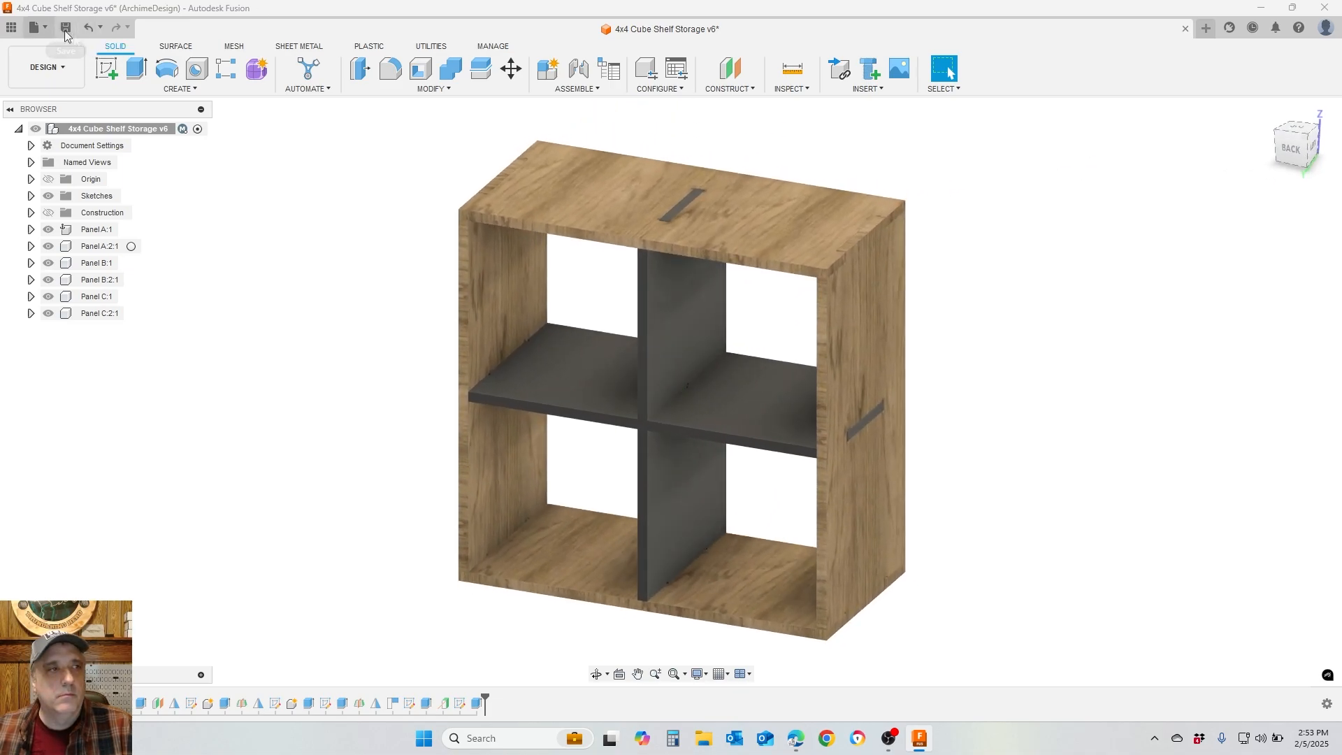
pyautogui.click(65, 27)
pyautogui.click(665, 395)
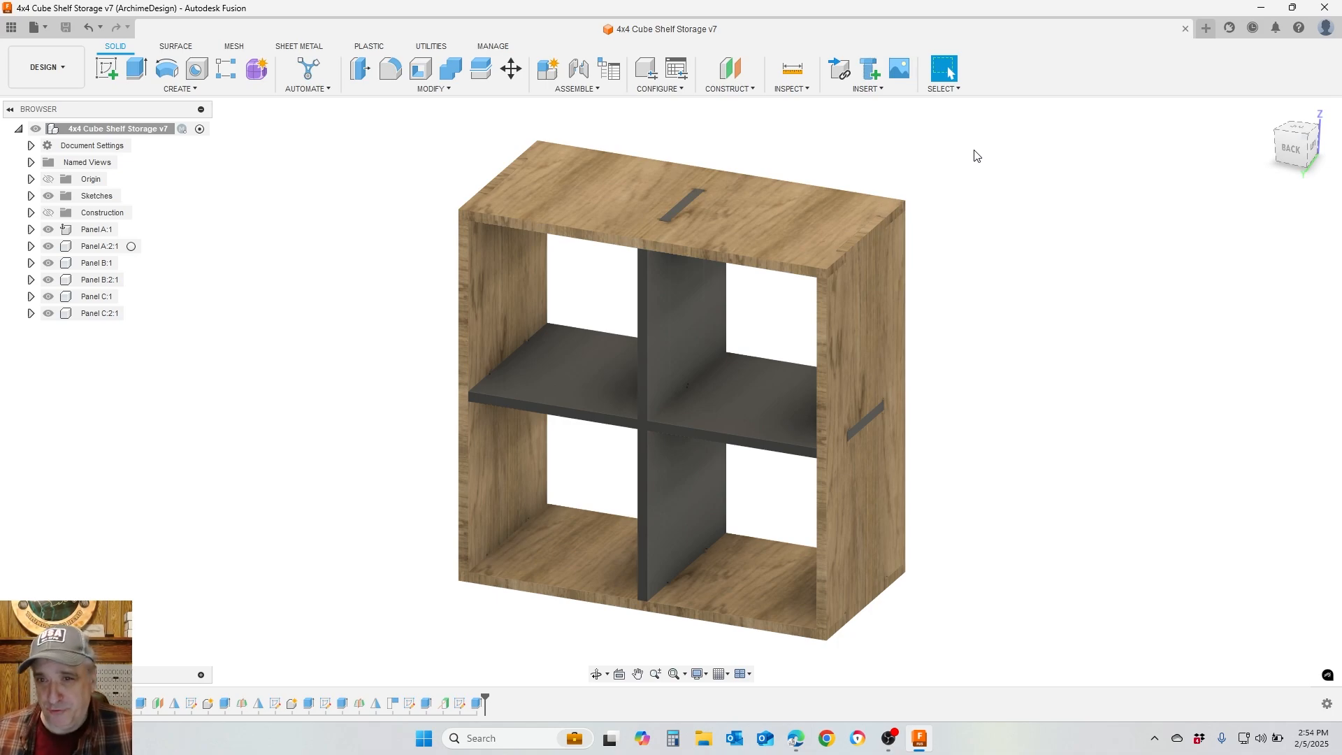
# Examine the assembled shelf's outer panels, slots and interlocking dividers from several sides
pyautogui.keyDown('shift'); pyautogui.moveTo(976, 155); pyautogui.dragTo(899, 257, button='middle'); pyautogui.keyUp('shift')
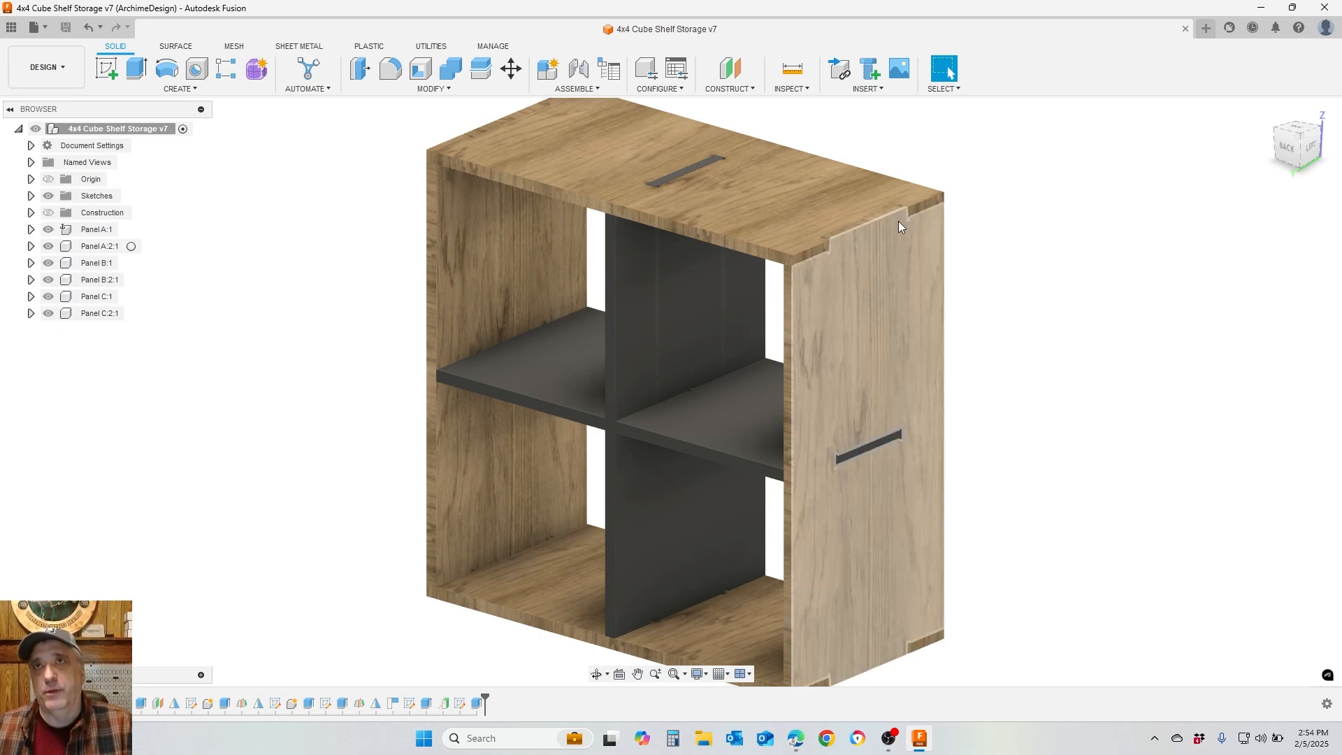
pyautogui.scroll(-1, 842, 240)
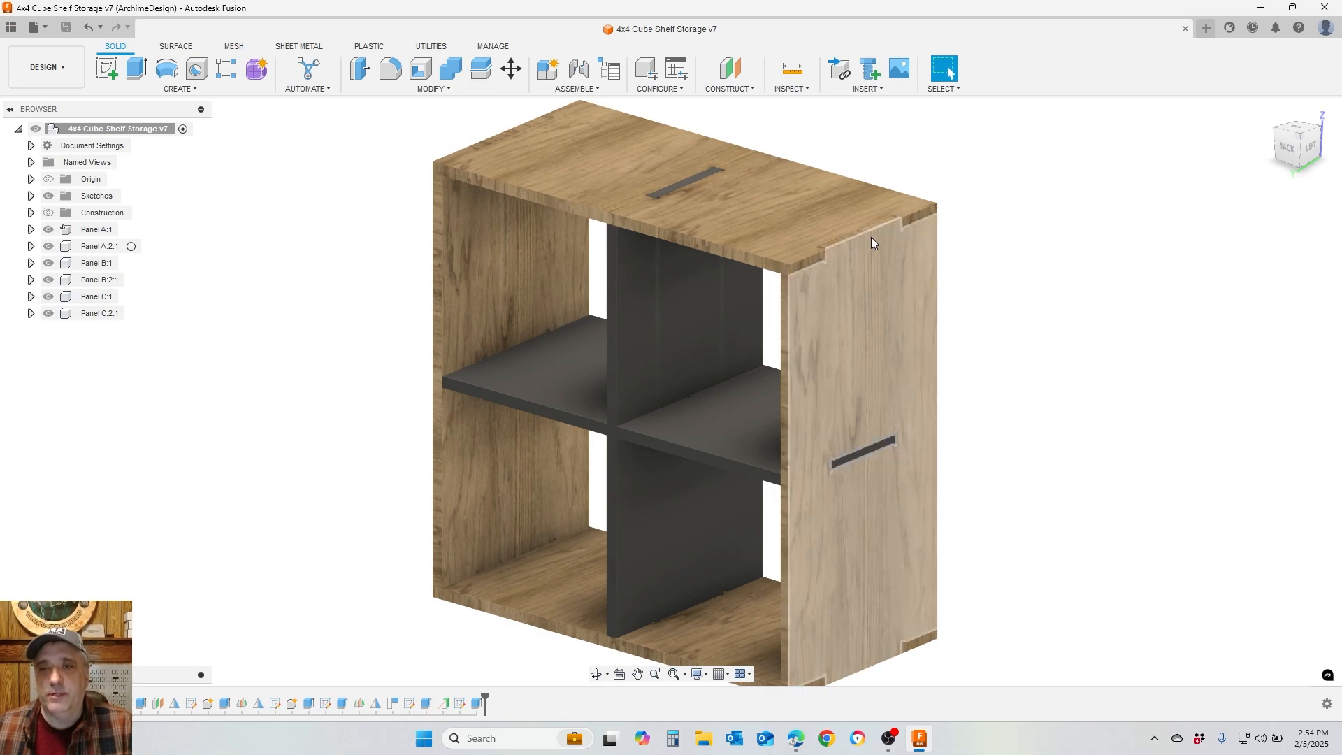
pyautogui.scroll(-1, 791, 629)
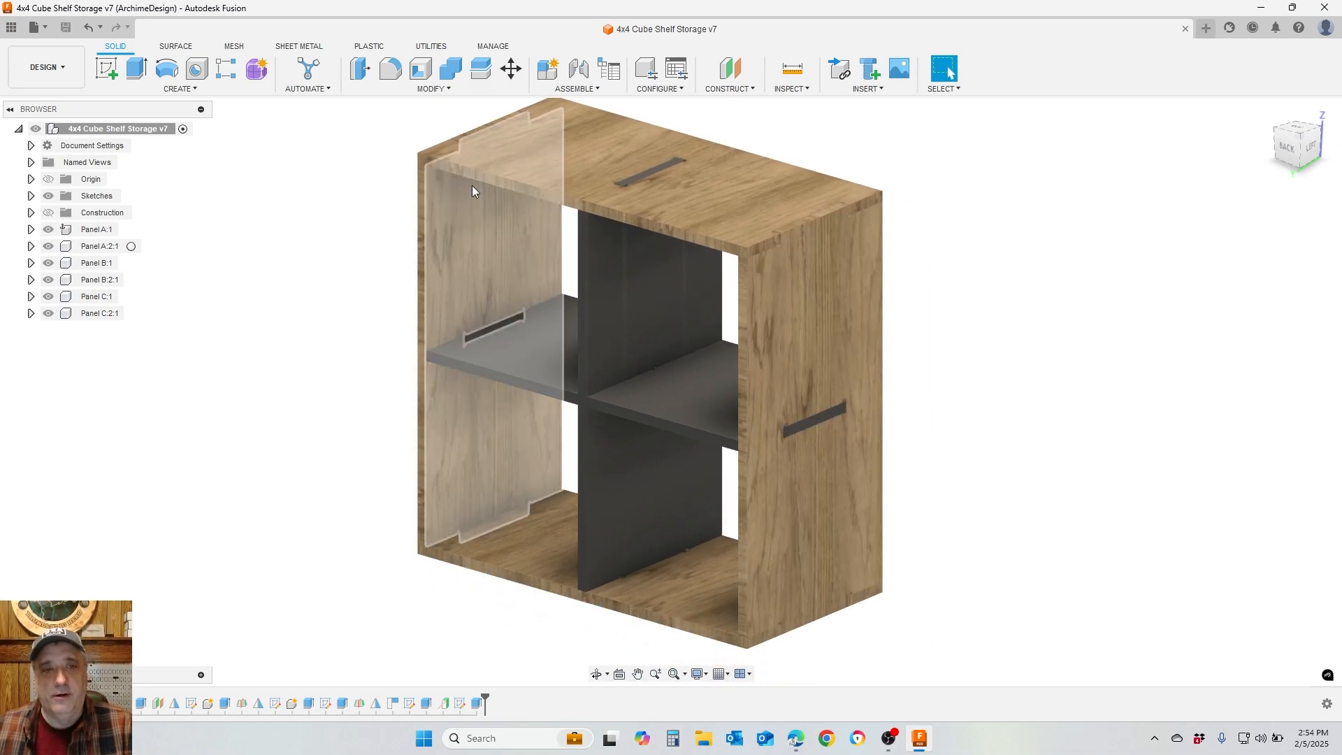
pyautogui.keyDown('shift'); pyautogui.moveTo(471, 186); pyautogui.dragTo(510, 120, button='middle'); pyautogui.keyUp('shift')
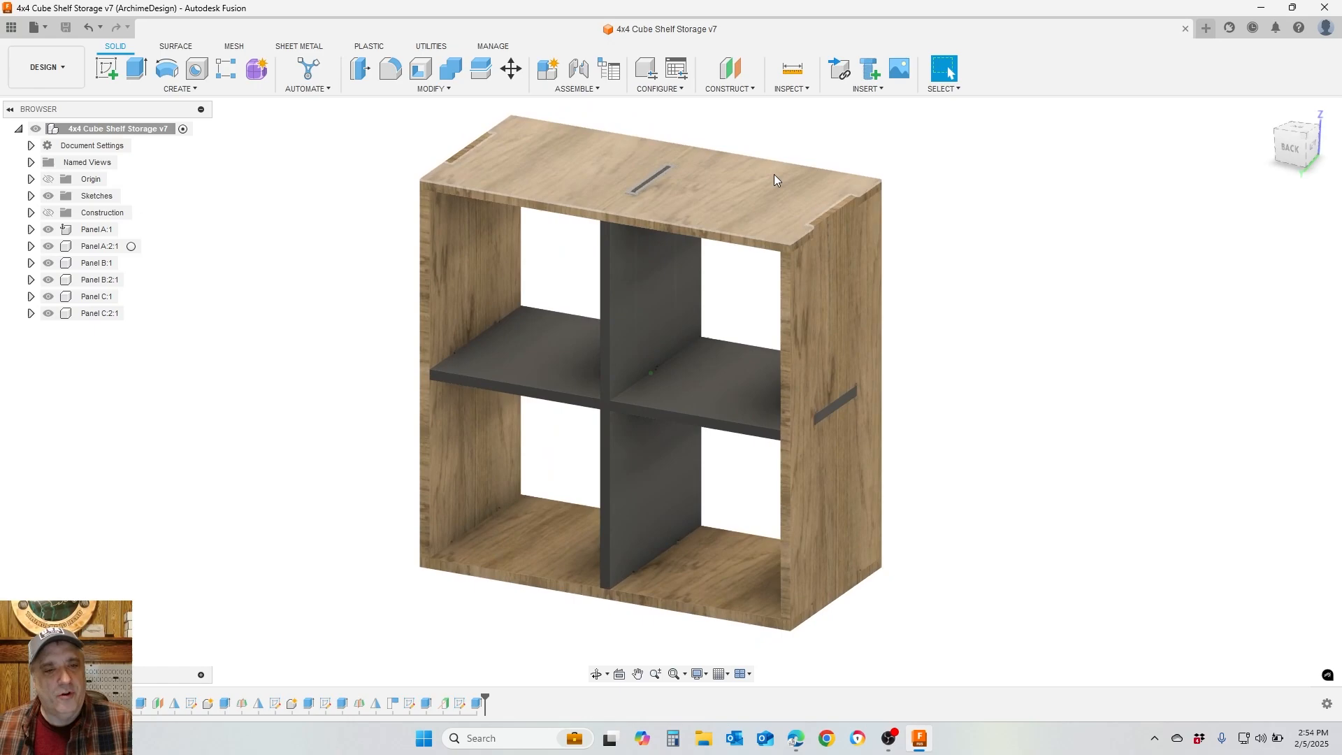
pyautogui.keyDown('shift'); pyautogui.moveTo(774, 174); pyautogui.dragTo(662, 551, button='middle'); pyautogui.keyUp('shift')
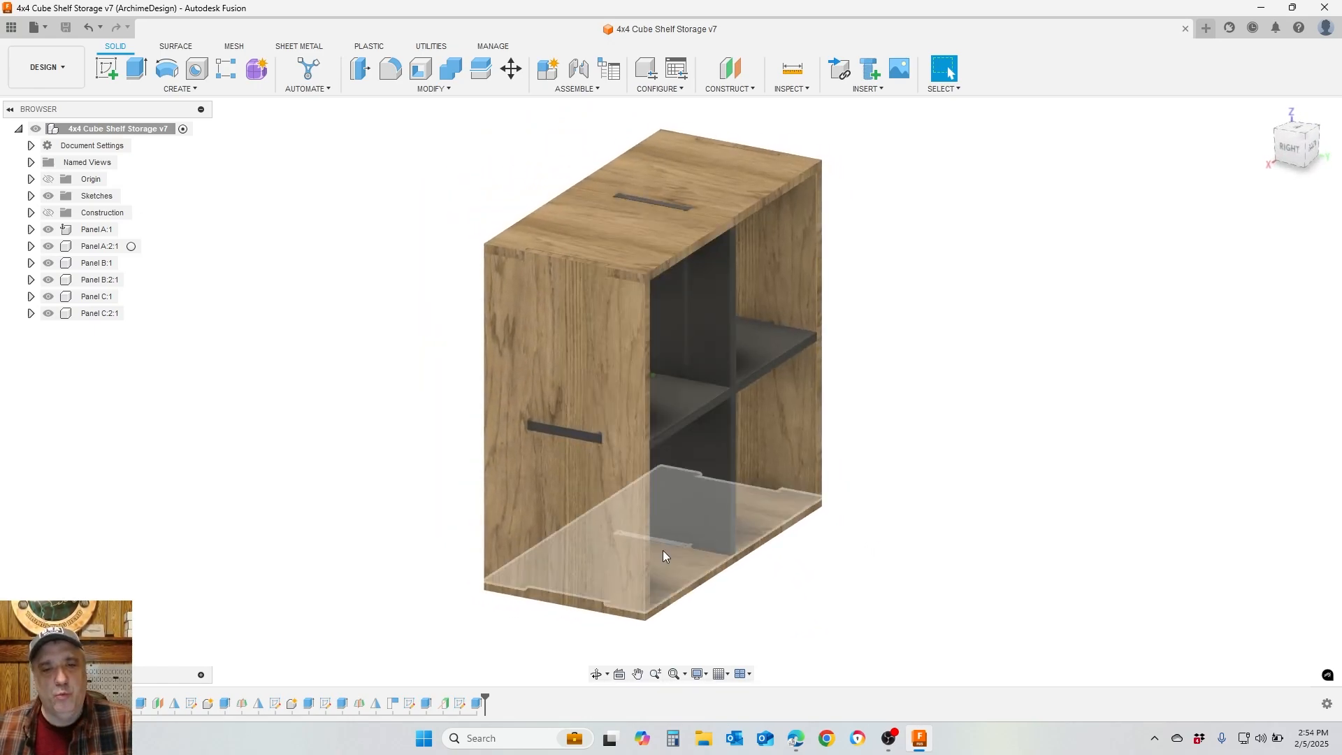
pyautogui.keyDown('shift'); pyautogui.moveTo(493, 418); pyautogui.dragTo(485, 191, button='middle'); pyautogui.keyUp('shift')
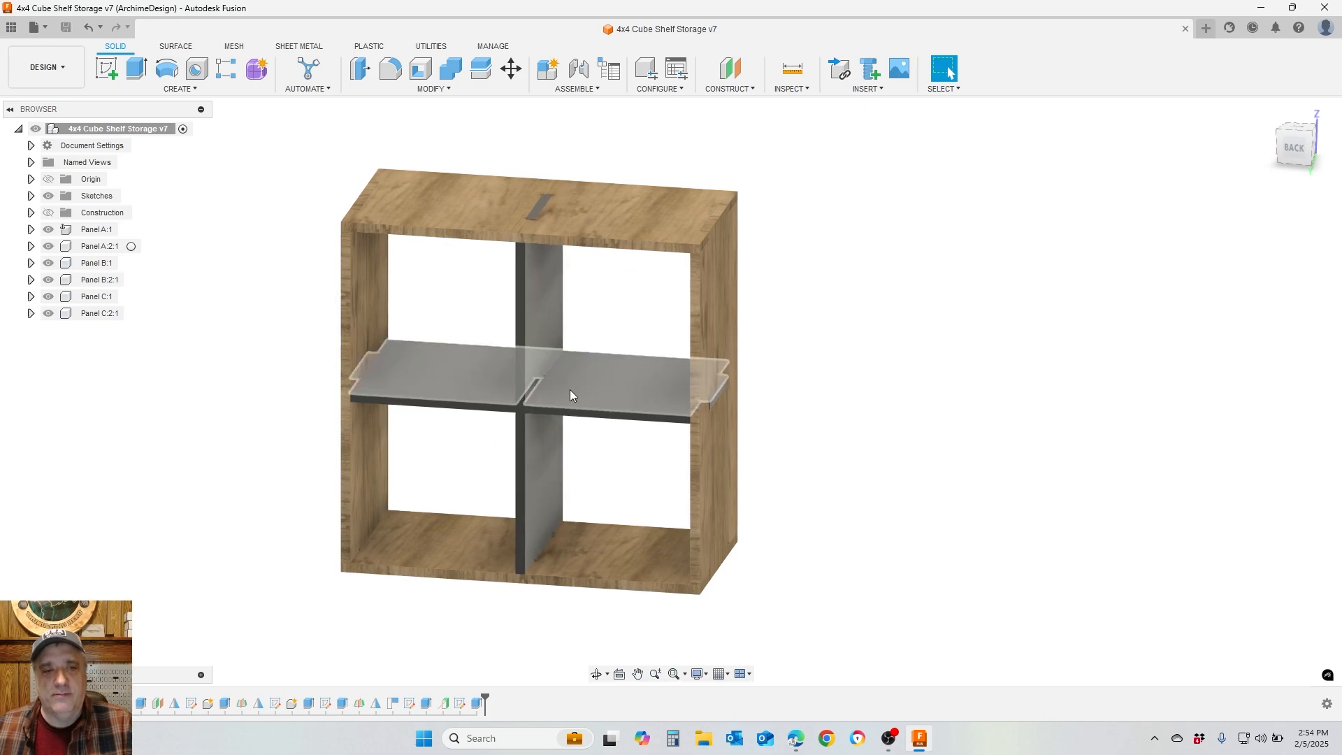
pyautogui.keyDown('shift'); pyautogui.moveTo(712, 353); pyautogui.dragTo(720, 219, button='middle'); pyautogui.keyUp('shift')
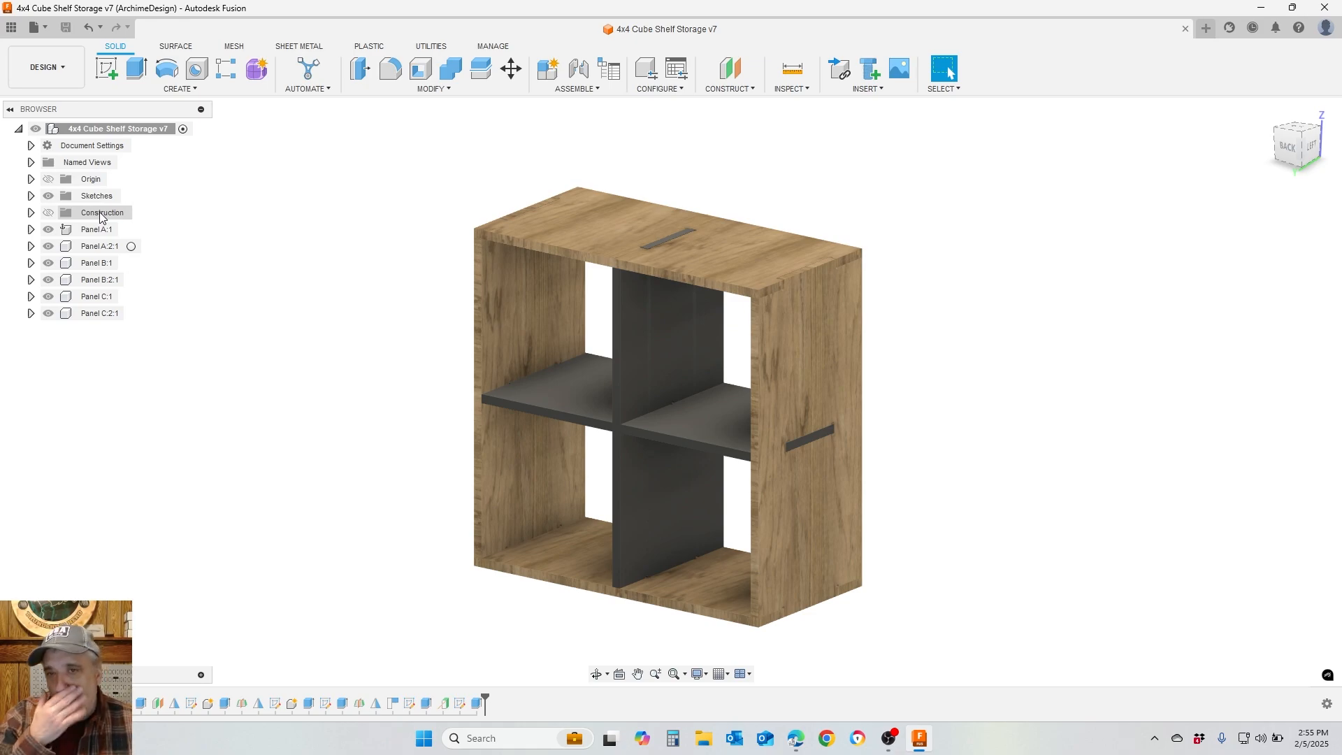
# Switch to the Manufacture workspace, create a manufacturing model of the shelf and expand it to show its contents
pyautogui.click(69, 65)
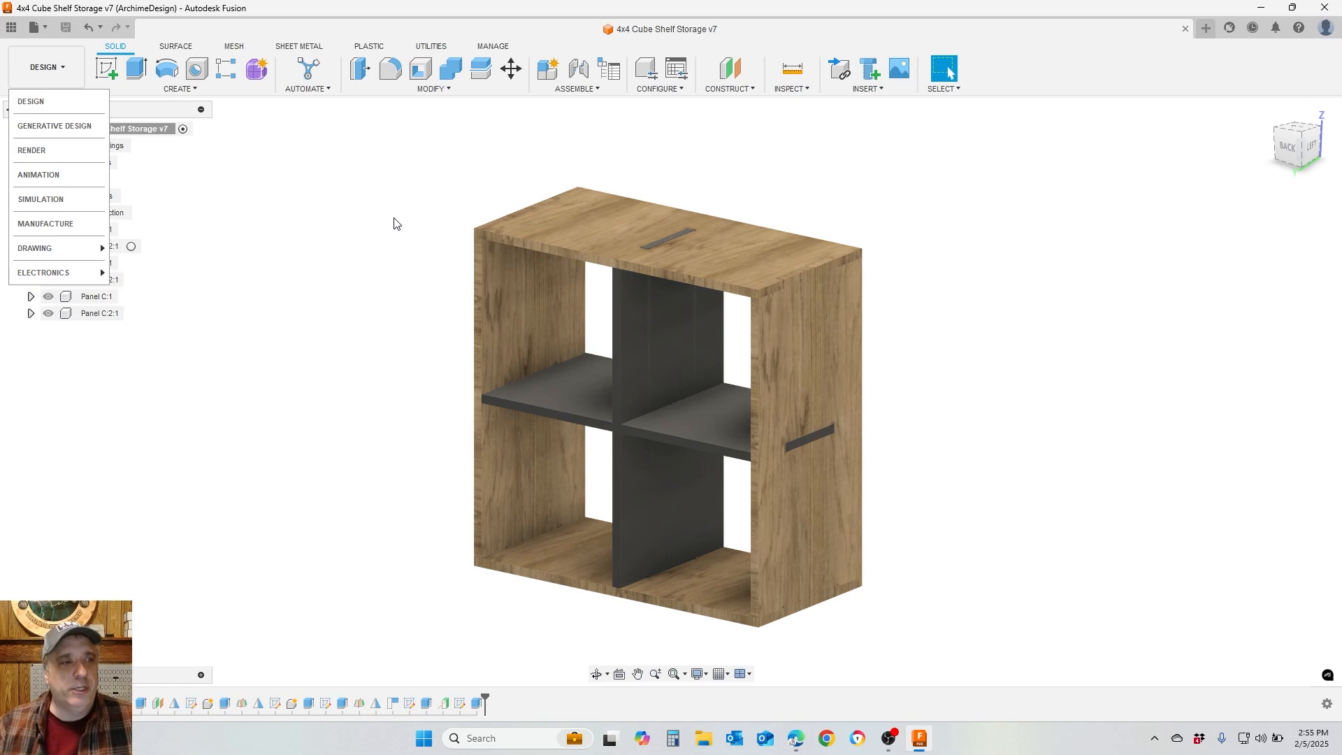
pyautogui.click(77, 225)
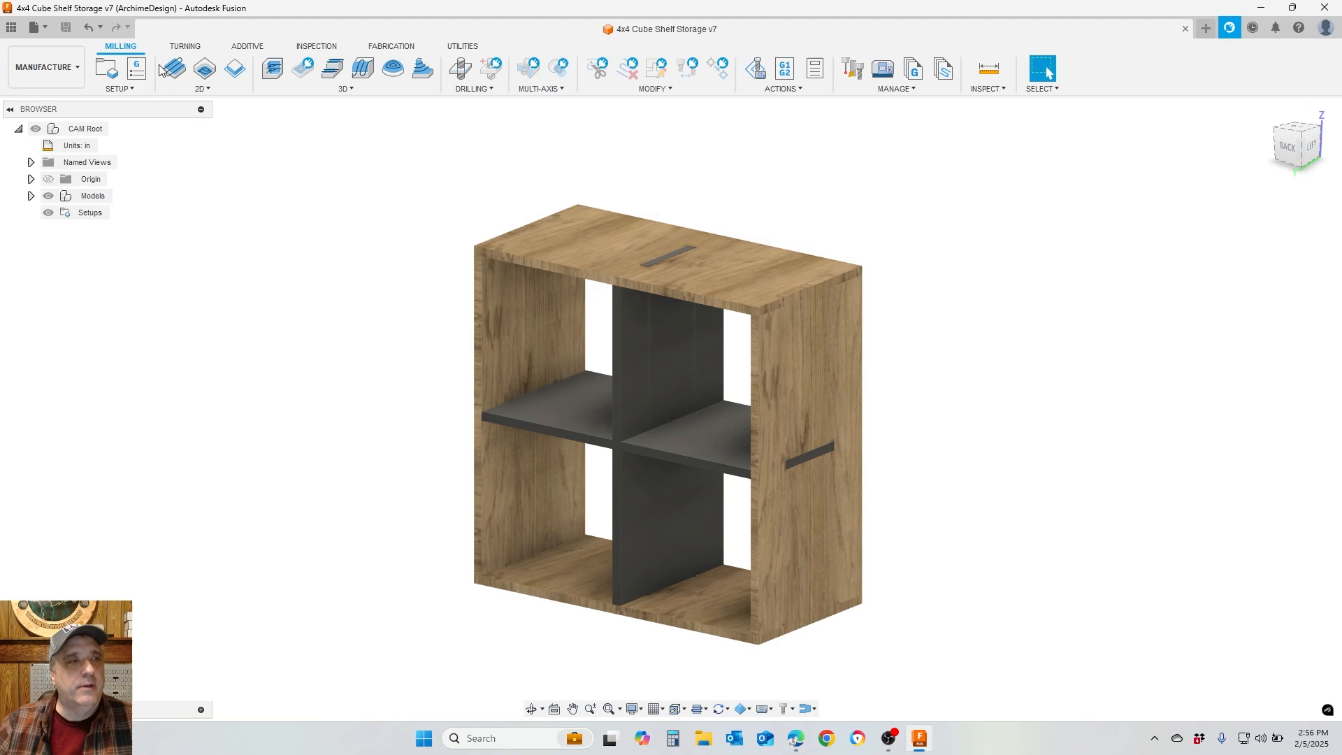
pyautogui.click(126, 91)
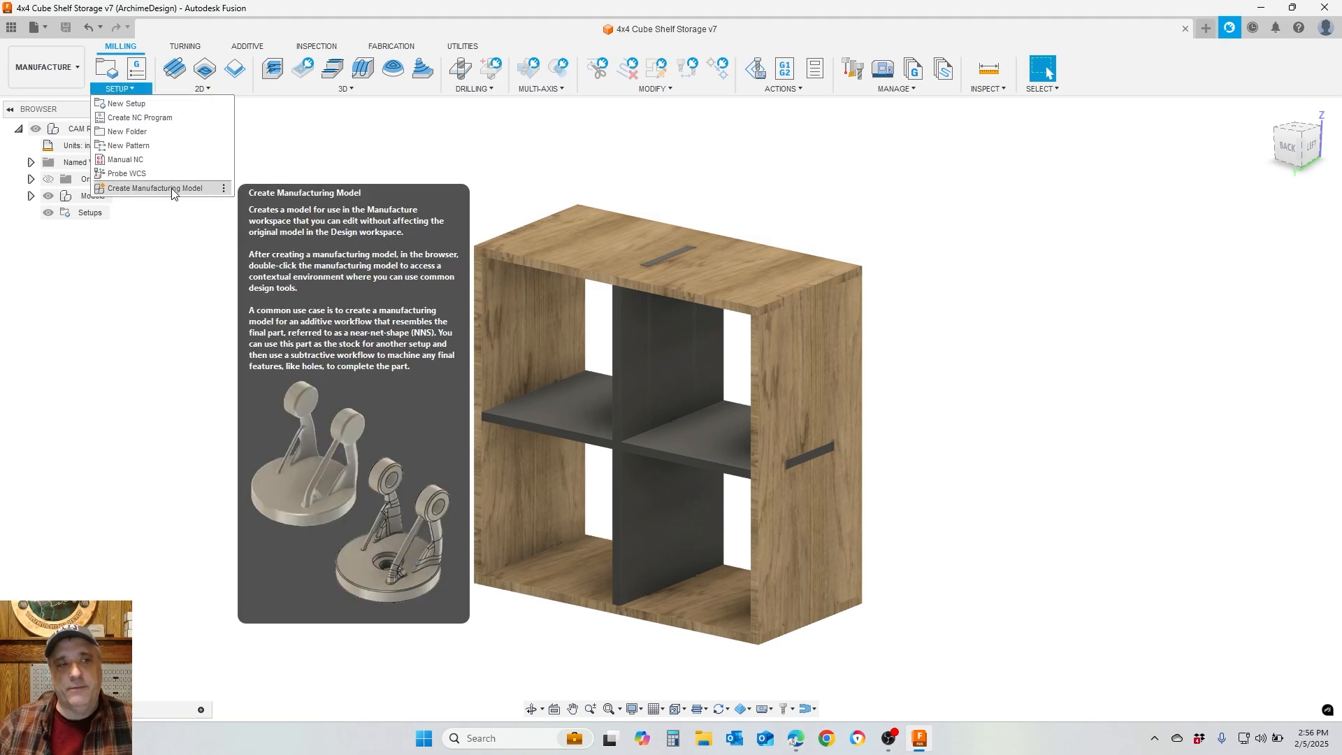
pyautogui.click(173, 188)
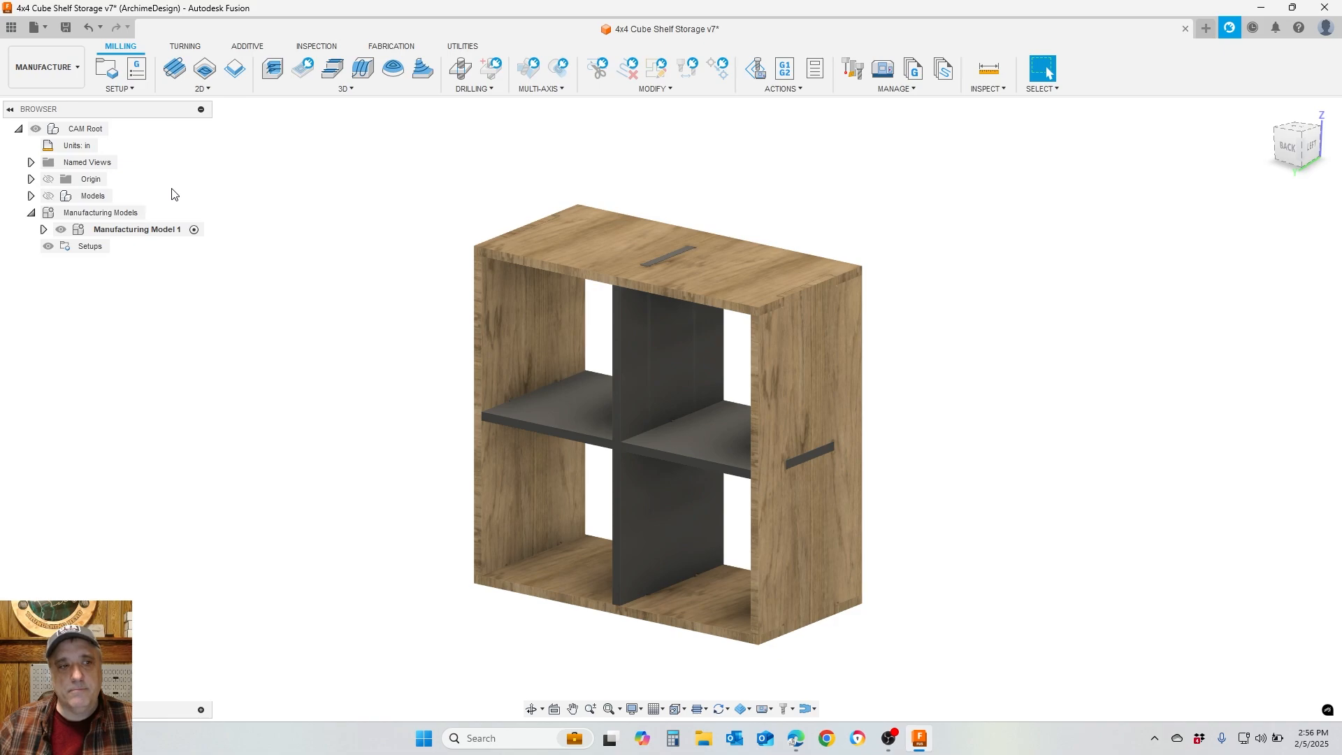
pyautogui.click(43, 230)
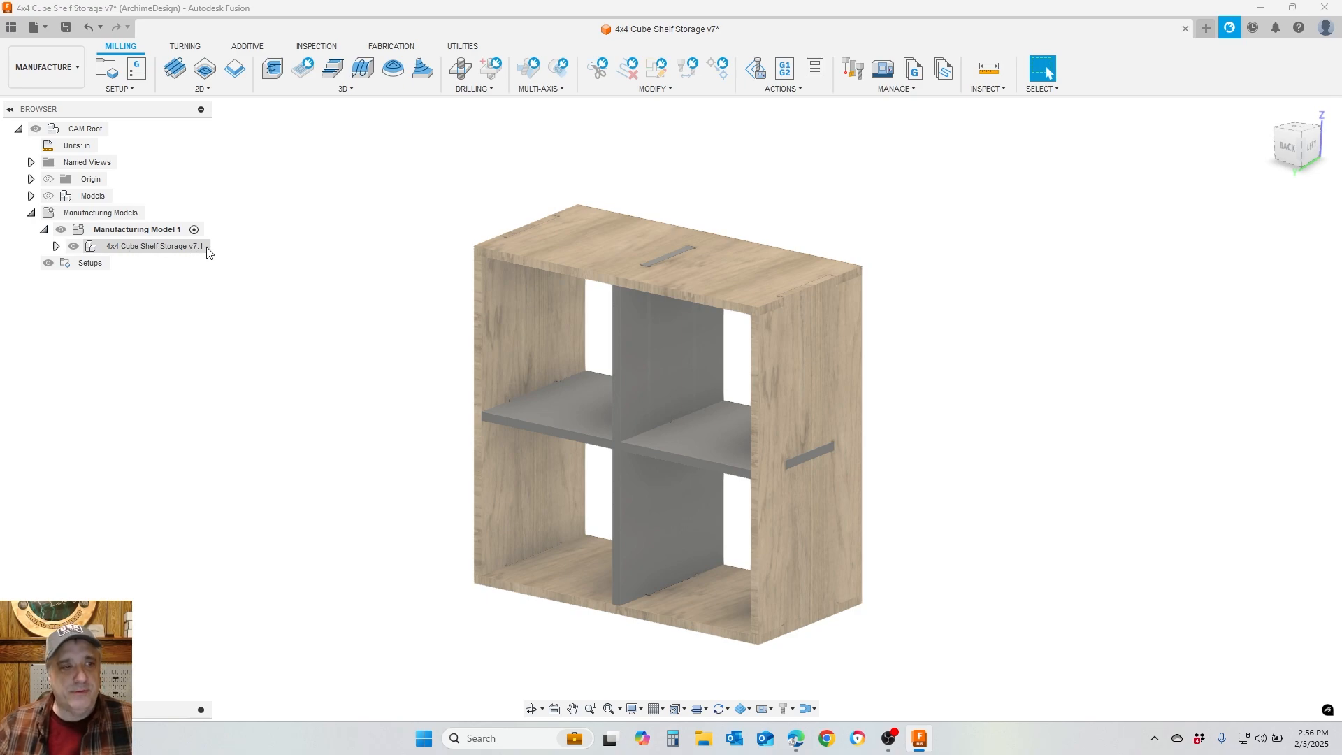
pyautogui.rightClick(132, 233)
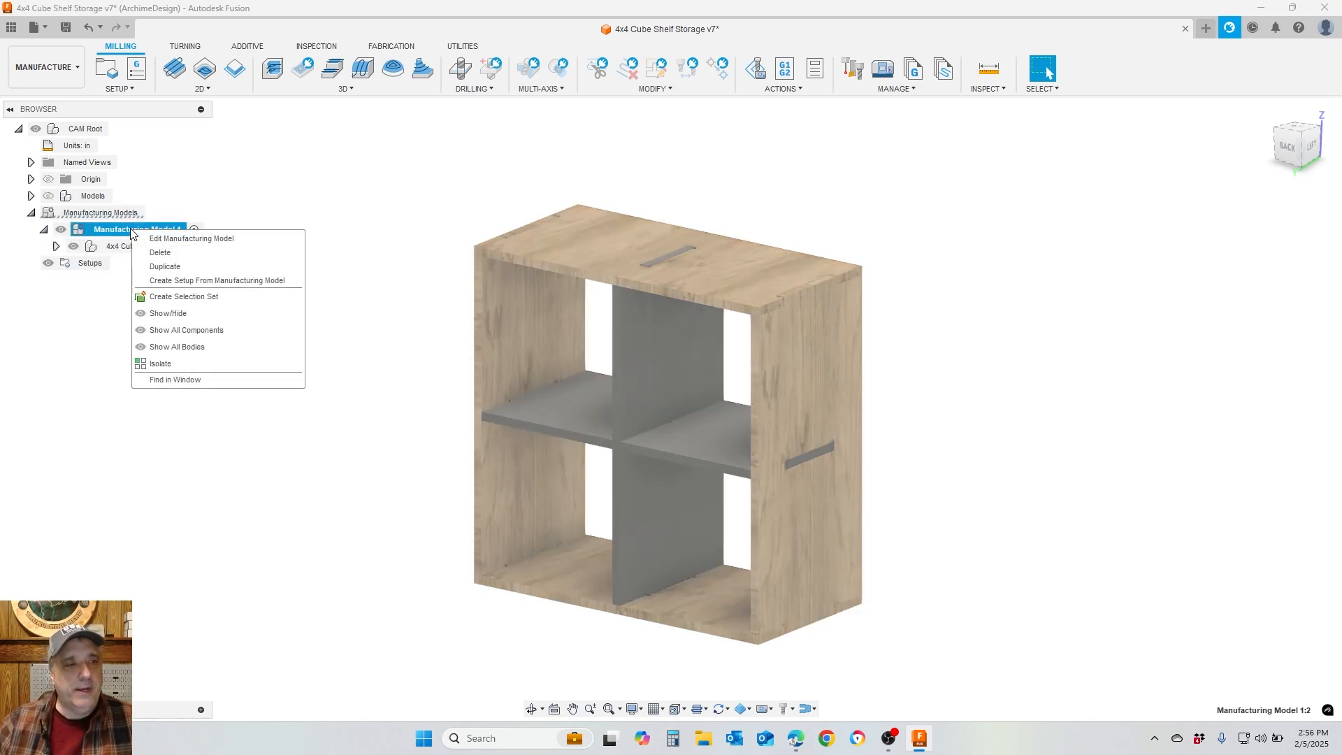
pyautogui.click(110, 230)
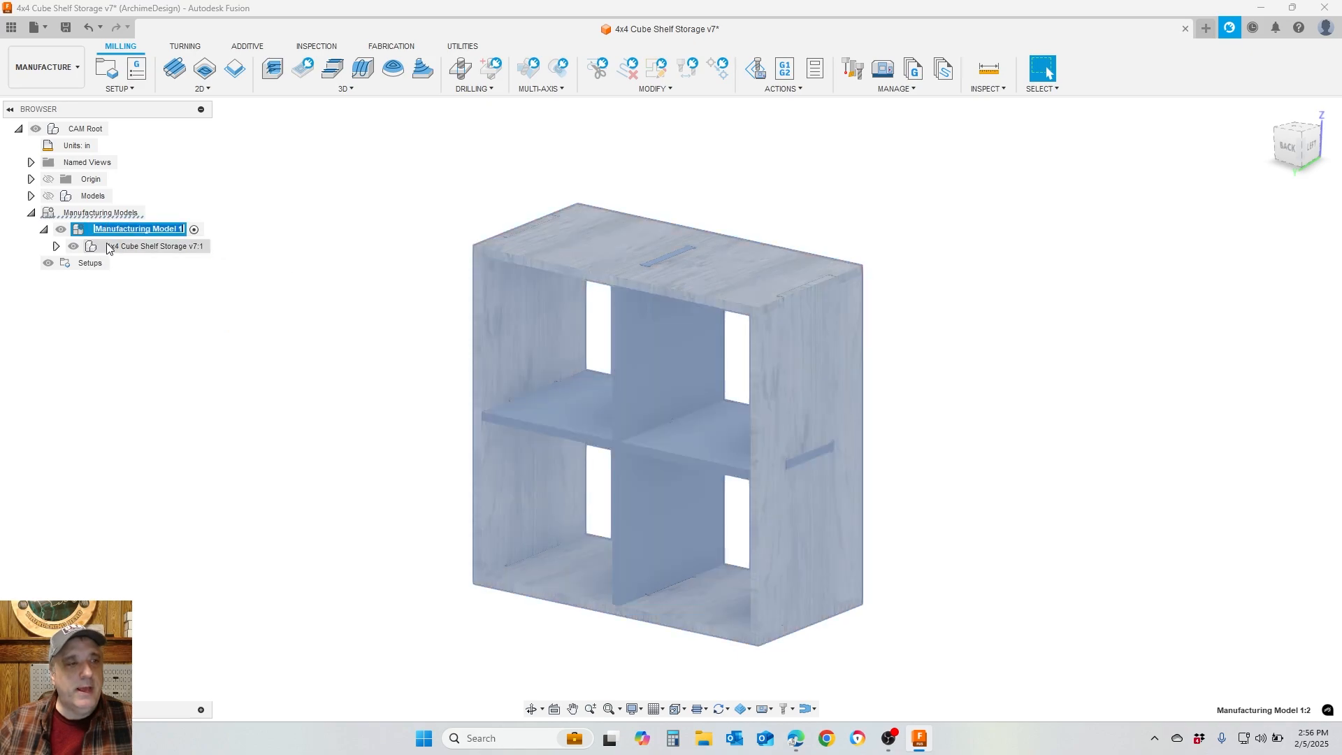
pyautogui.rightClick(122, 250)
pyautogui.click(119, 233)
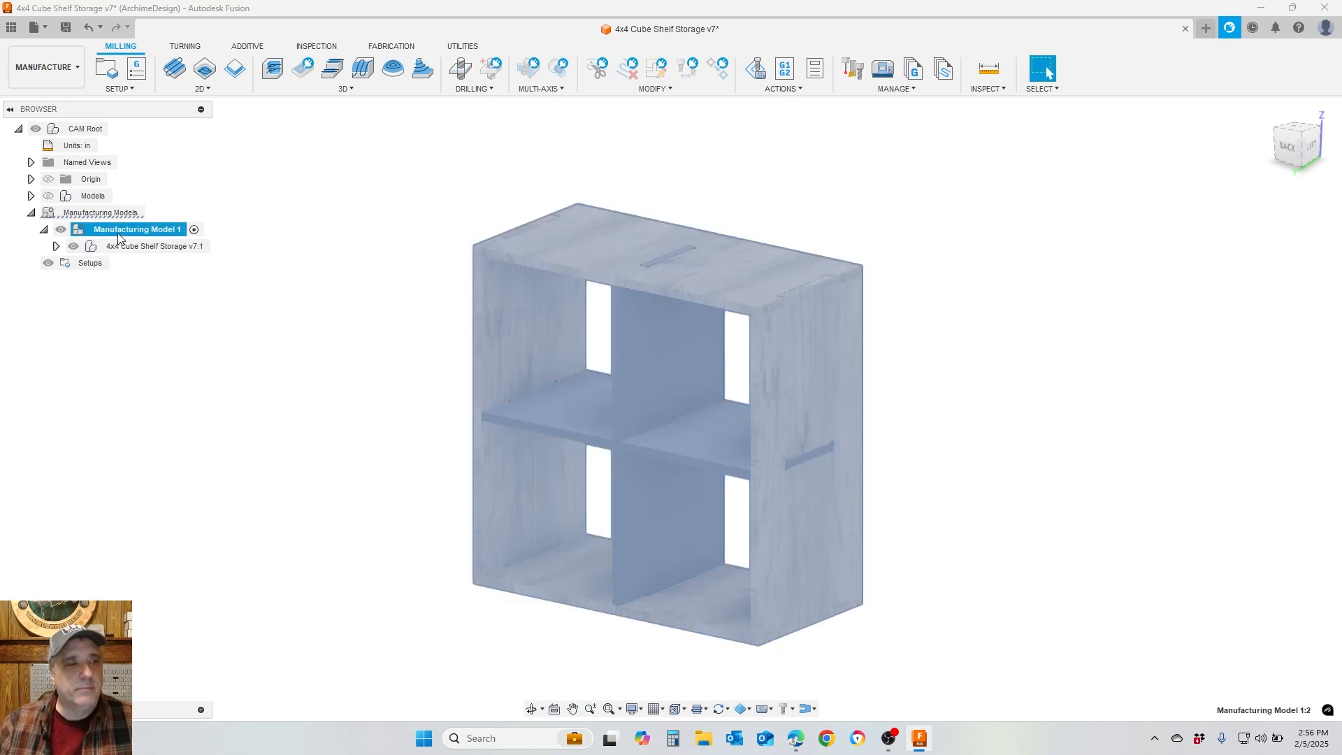
pyautogui.rightClick(118, 237)
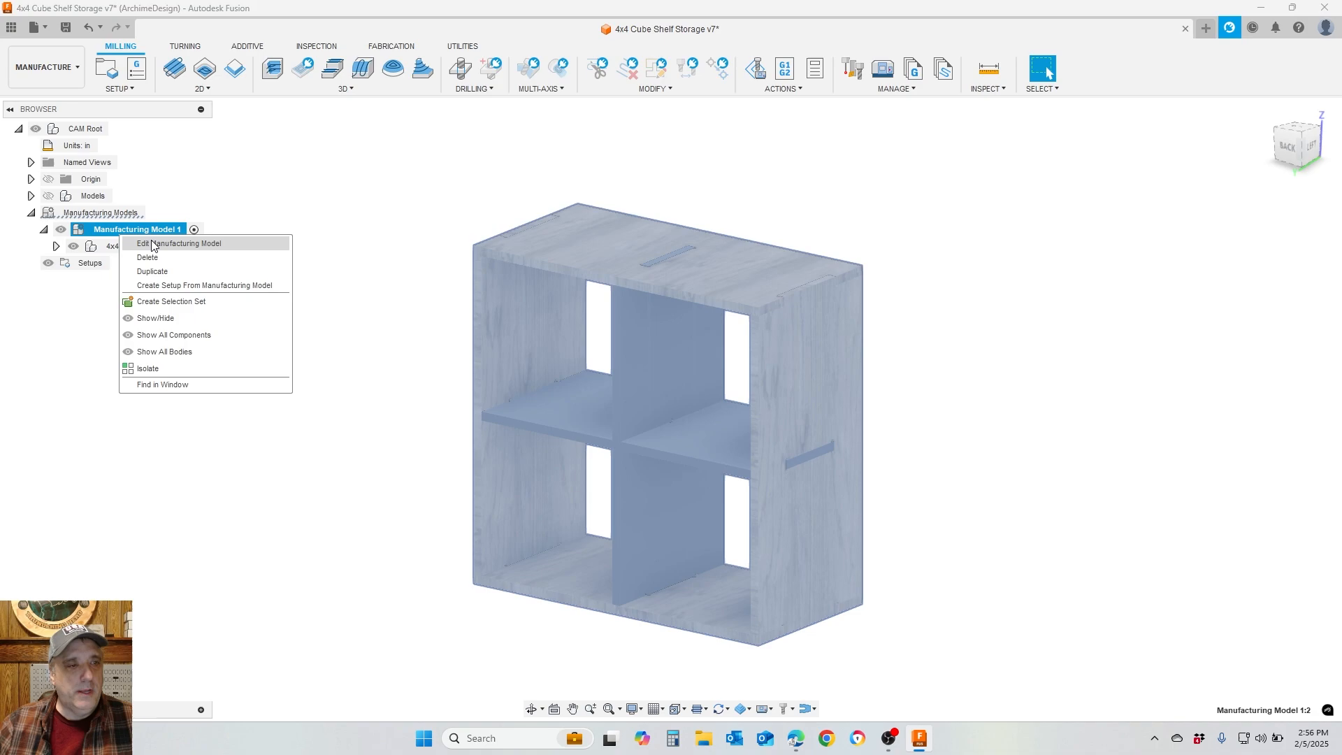
pyautogui.click(180, 245)
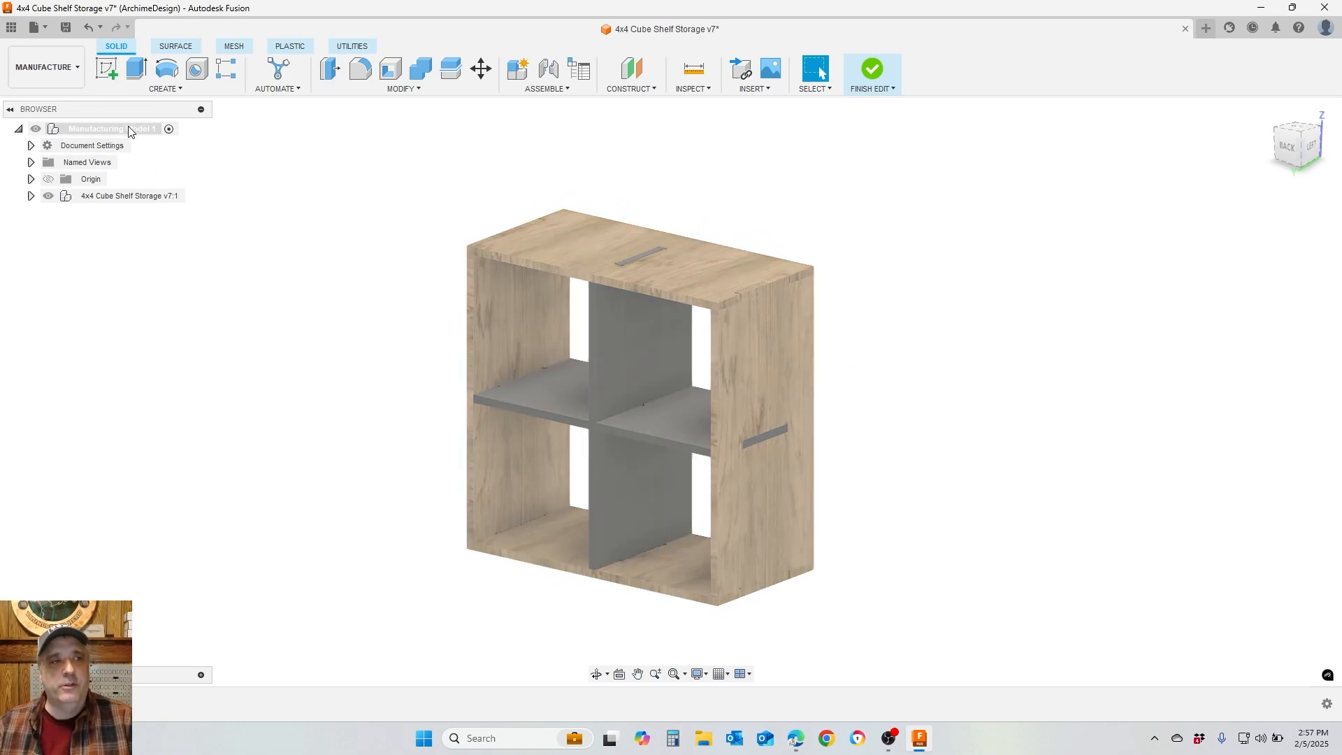
pyautogui.click(129, 132)
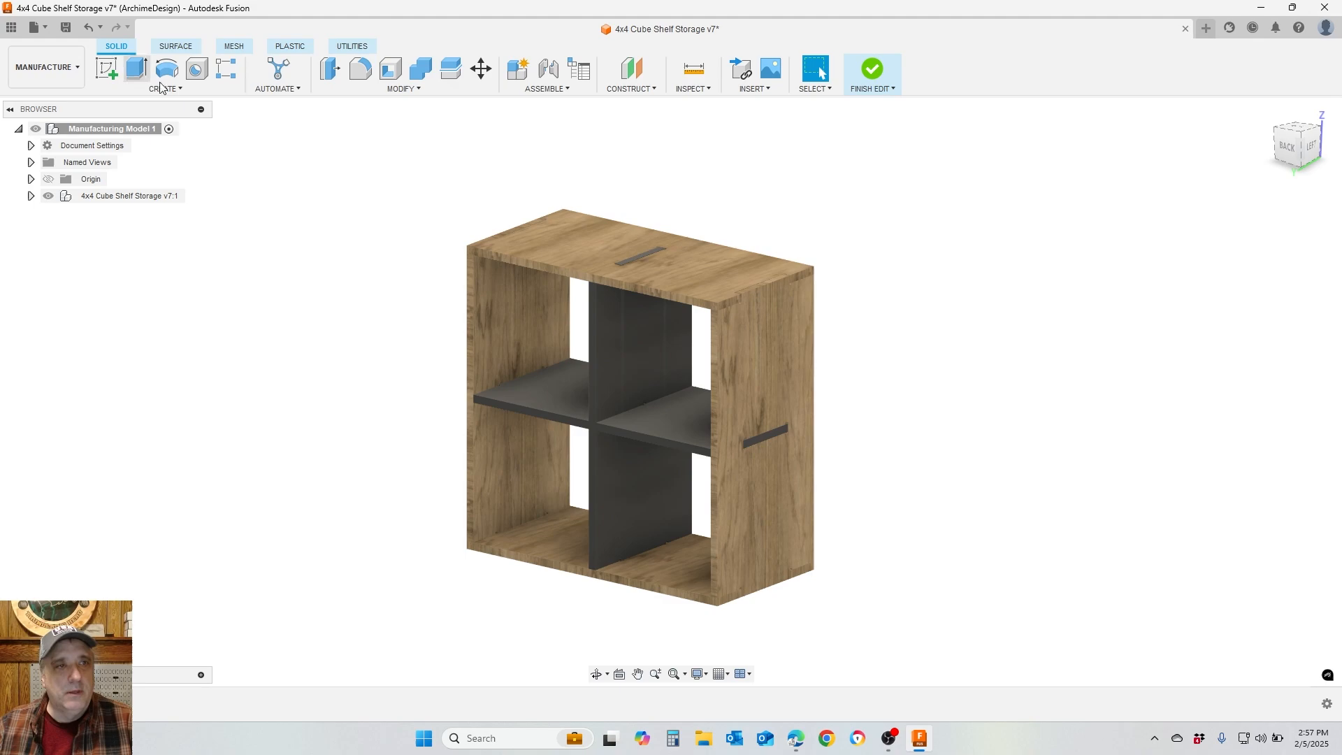
pyautogui.click(873, 70)
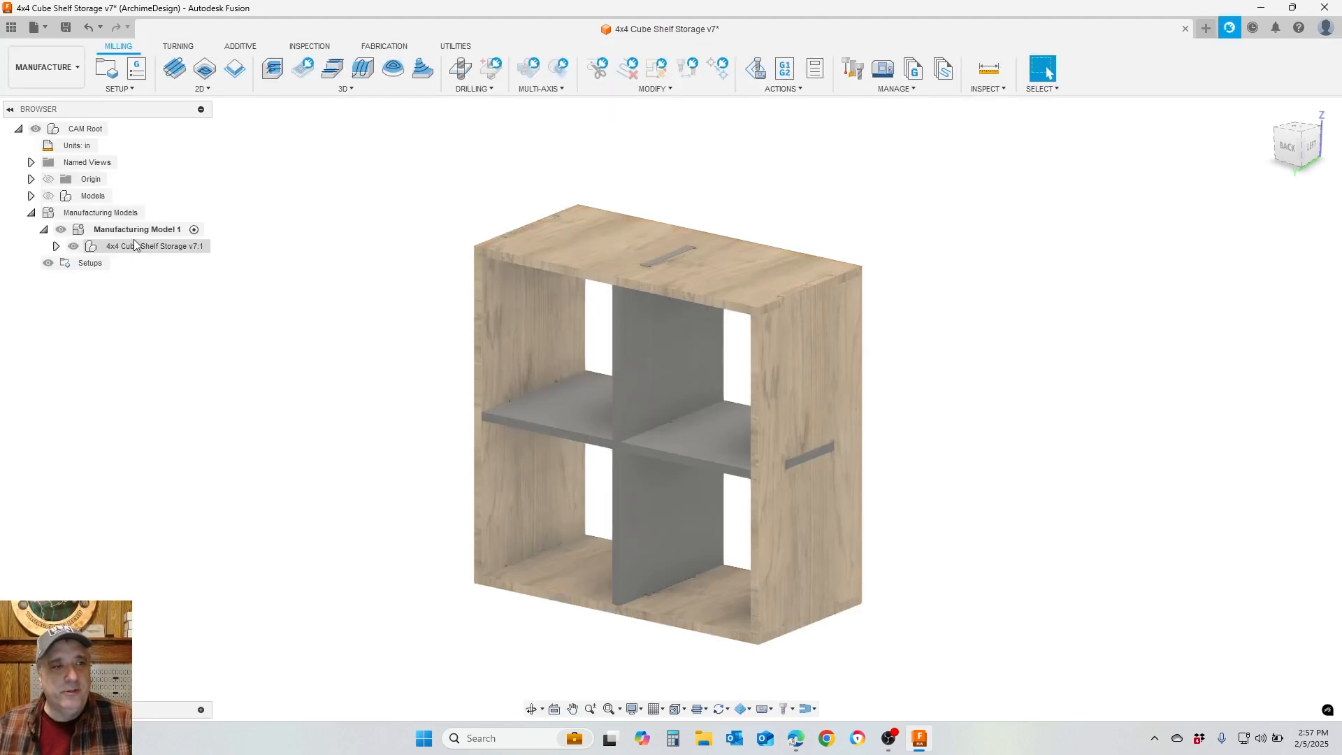
# Open Manufacturing Model 1 for editing
pyautogui.click(145, 231)
pyautogui.rightClick(146, 233)
pyautogui.click(266, 240)
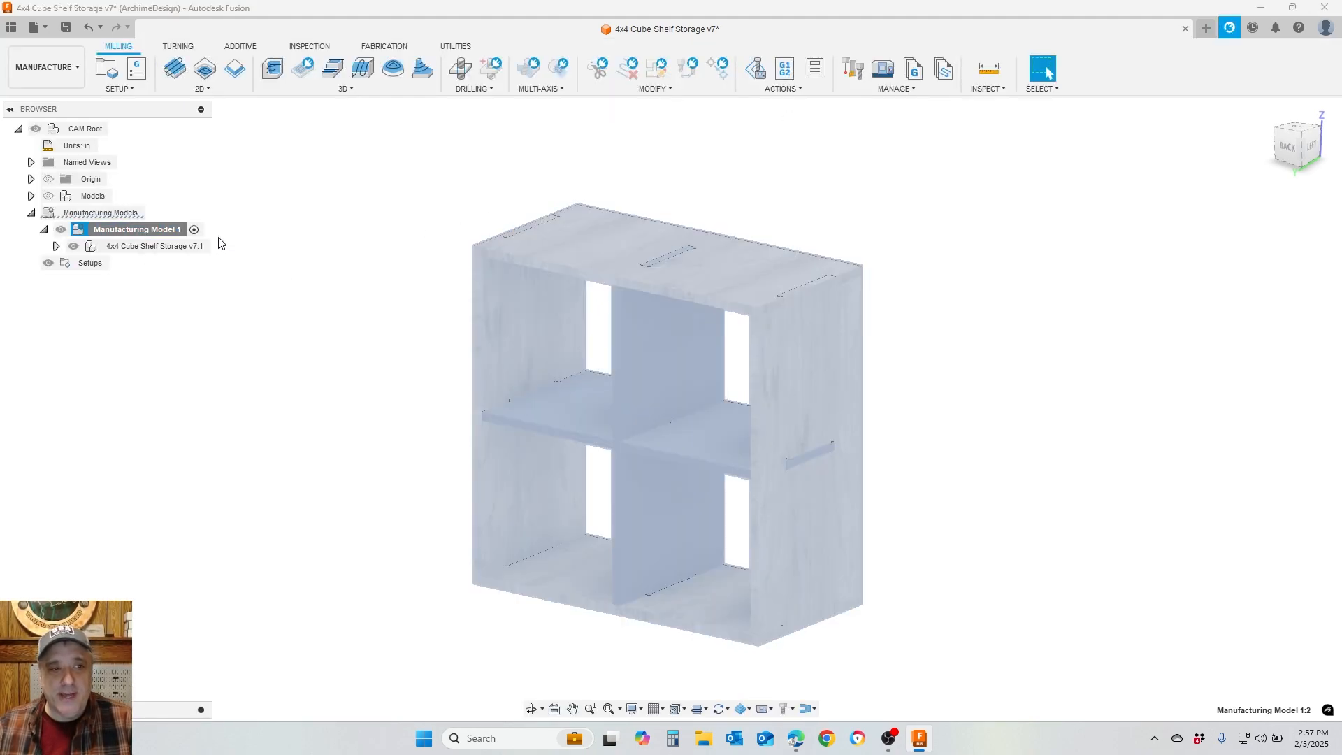
# On the horizontal origin plane, sketch a rectangle about 31 by 21 in beside the shelf, with one corner on the green axis
pyautogui.click(108, 72)
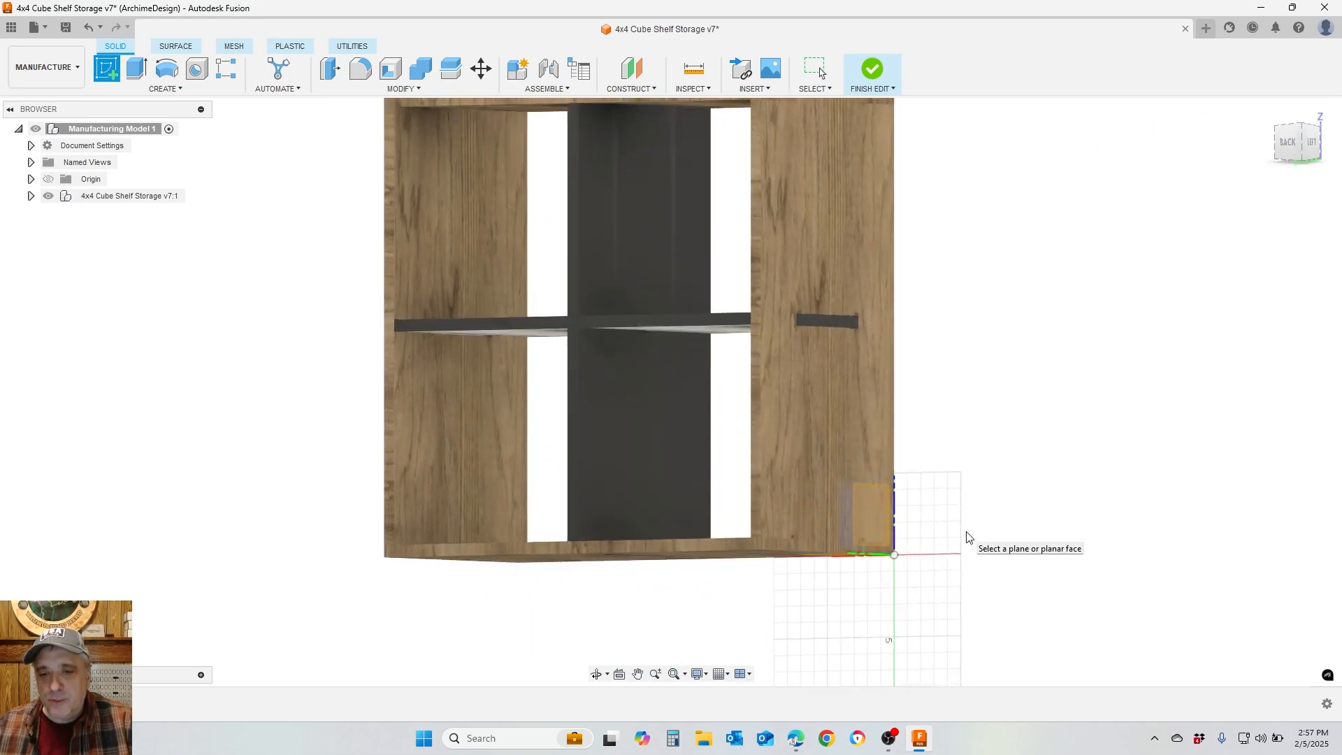
pyautogui.click(812, 540)
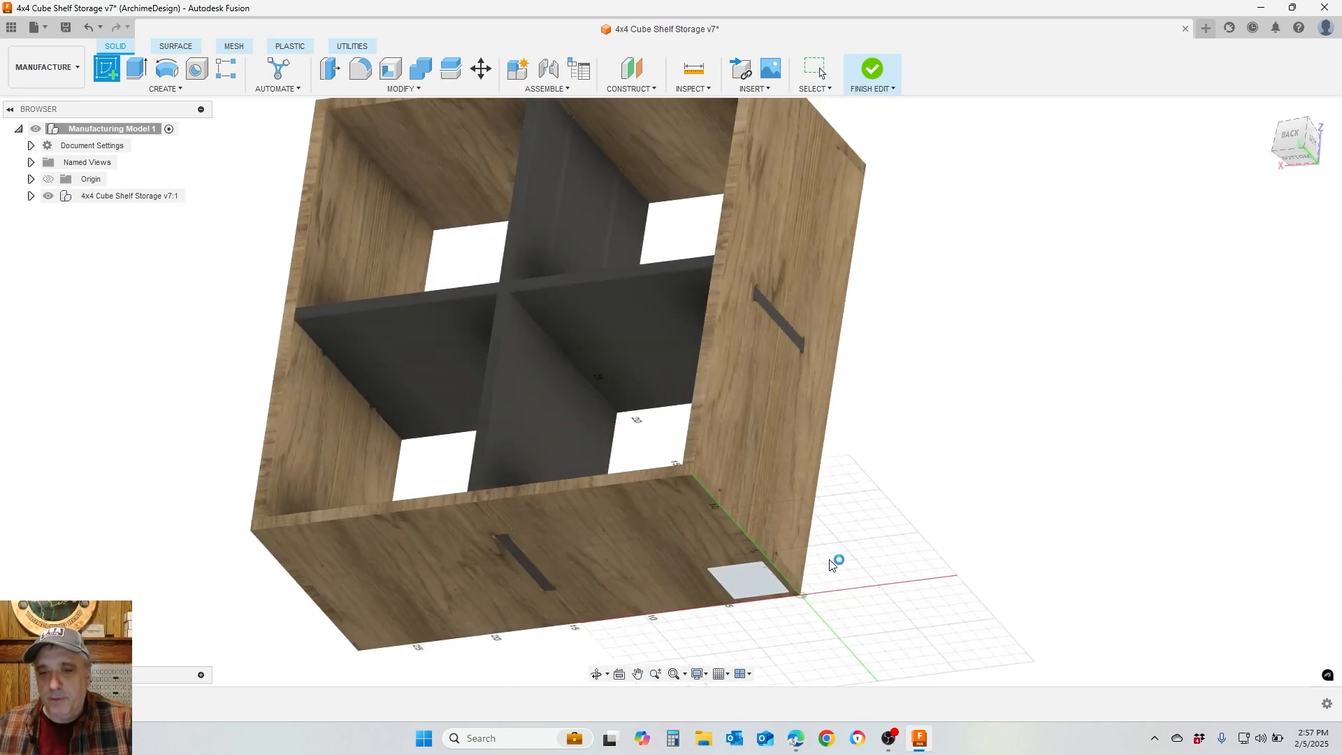
pyautogui.click(132, 82)
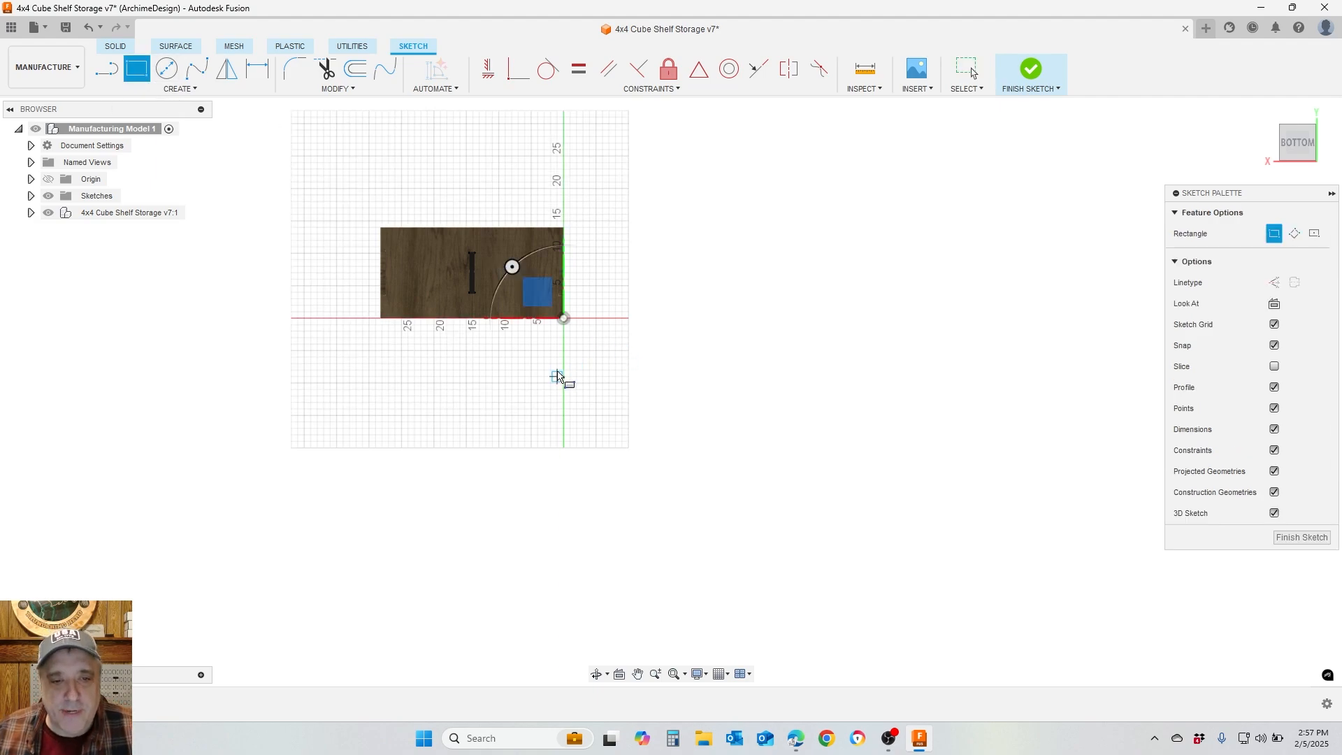
pyautogui.click(564, 364)
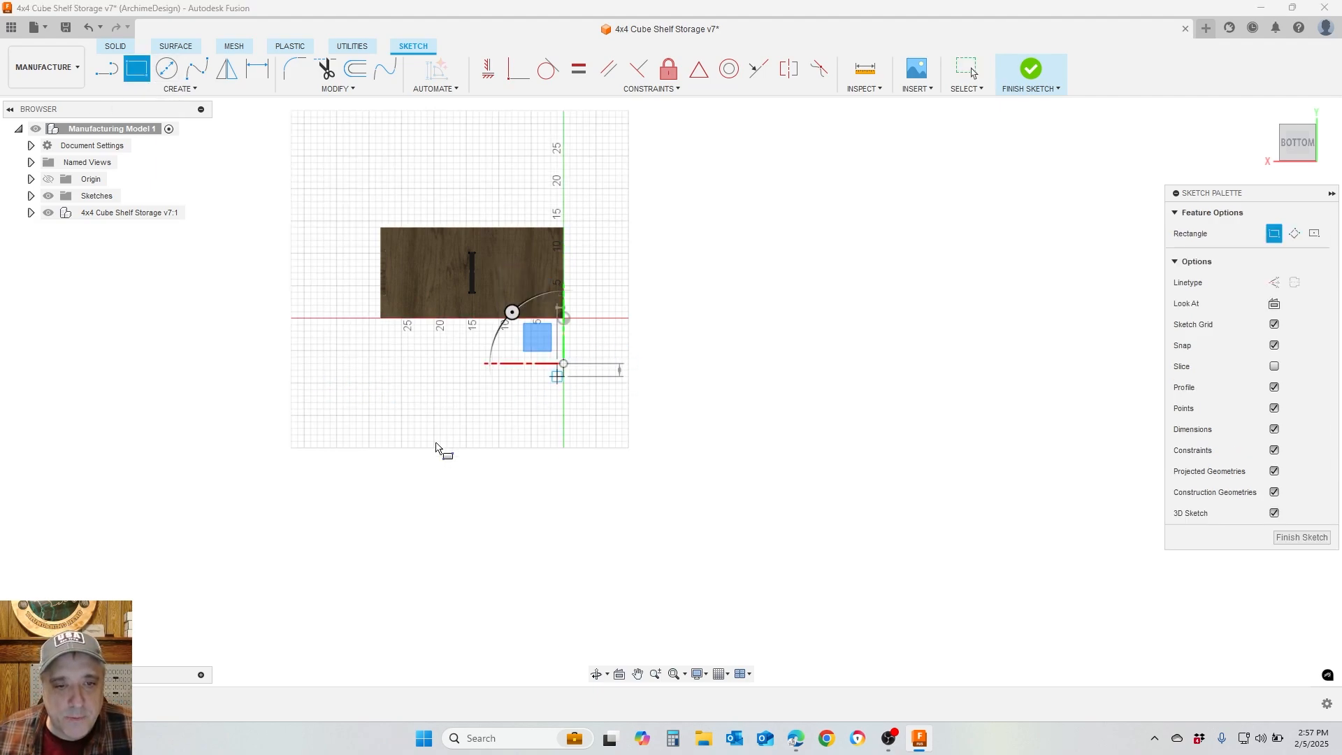
pyautogui.click(362, 499)
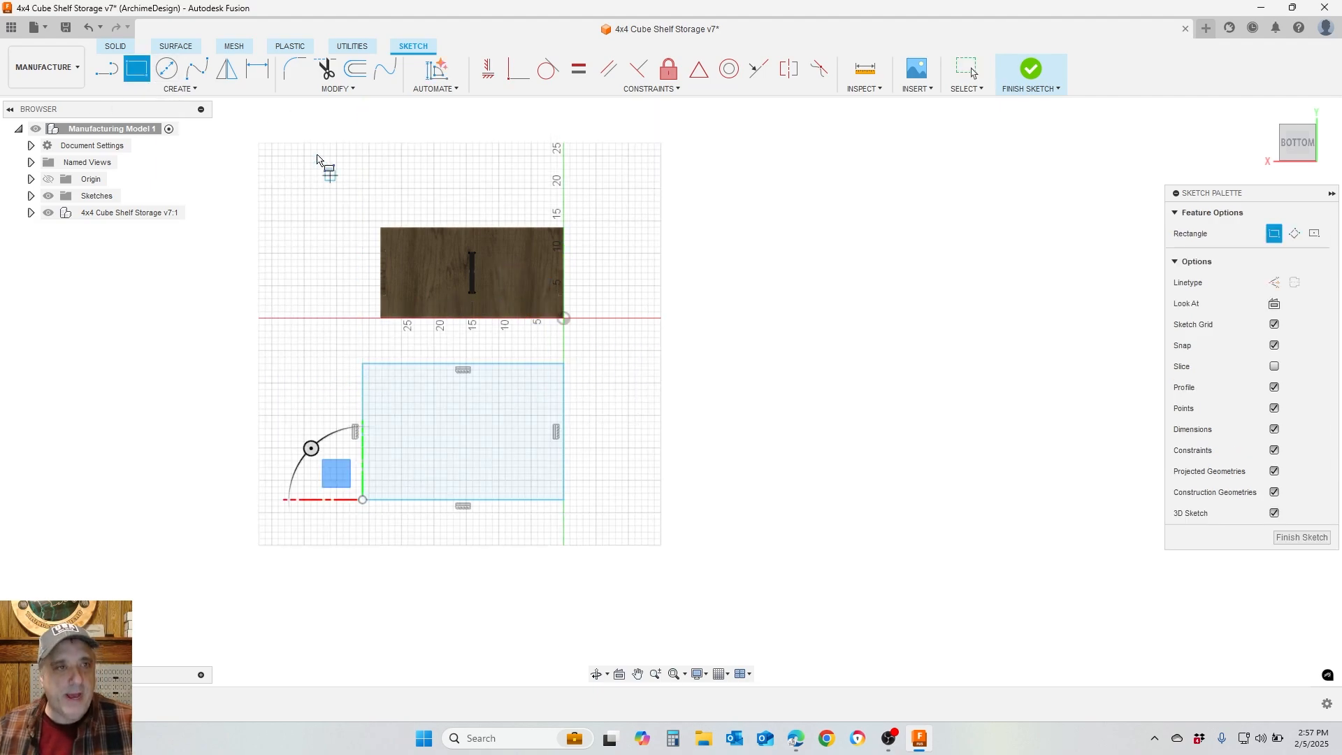
pyautogui.click(256, 69)
pyautogui.click(364, 429)
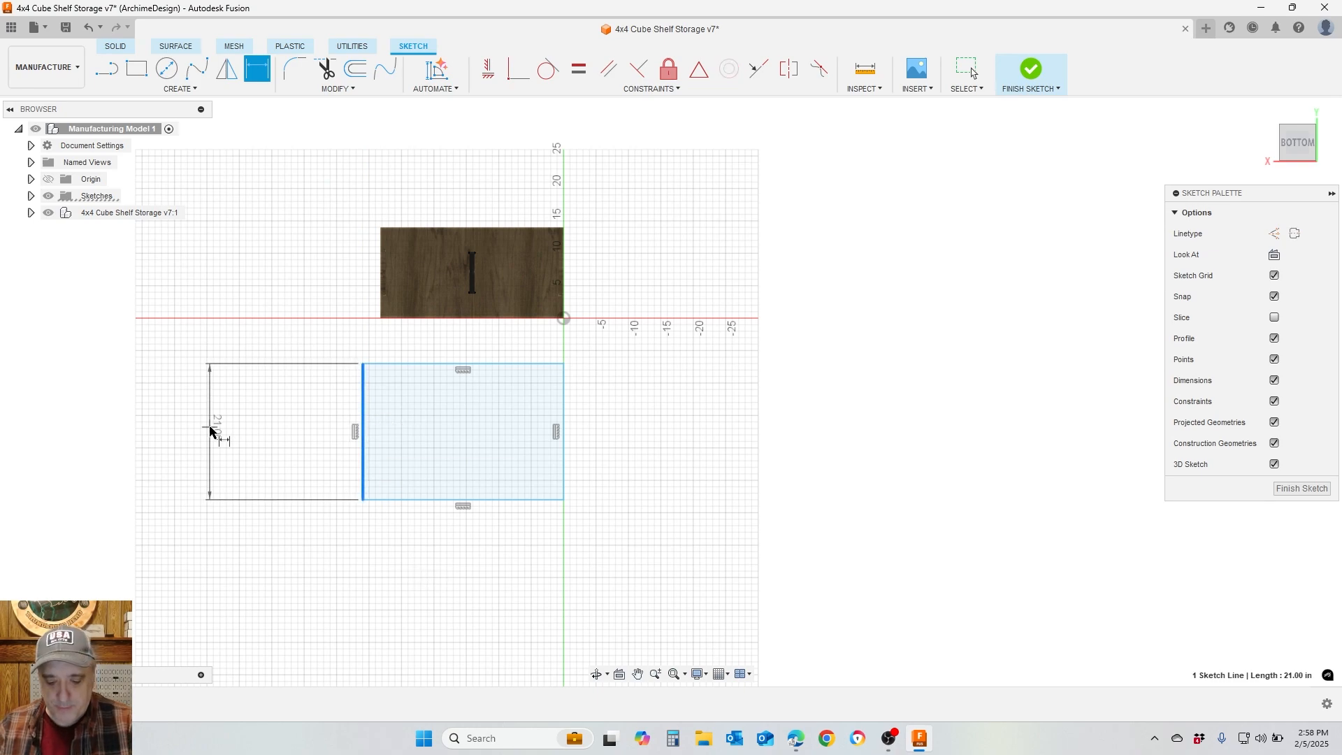
pyautogui.press('t')
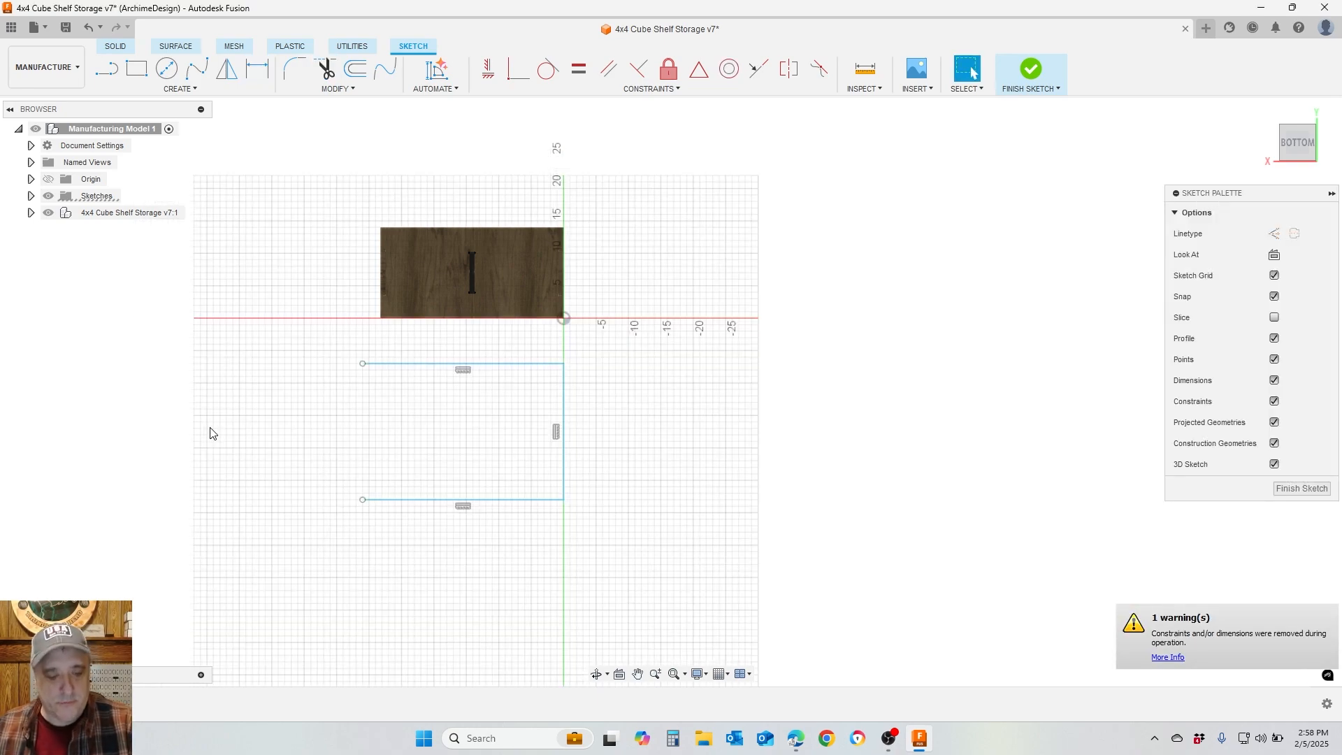
pyautogui.hotkey('ctrl', 'z')
# Dimension the sheet rectangle 96 in long and 48 in wide, and finish the sketch
pyautogui.click(258, 72)
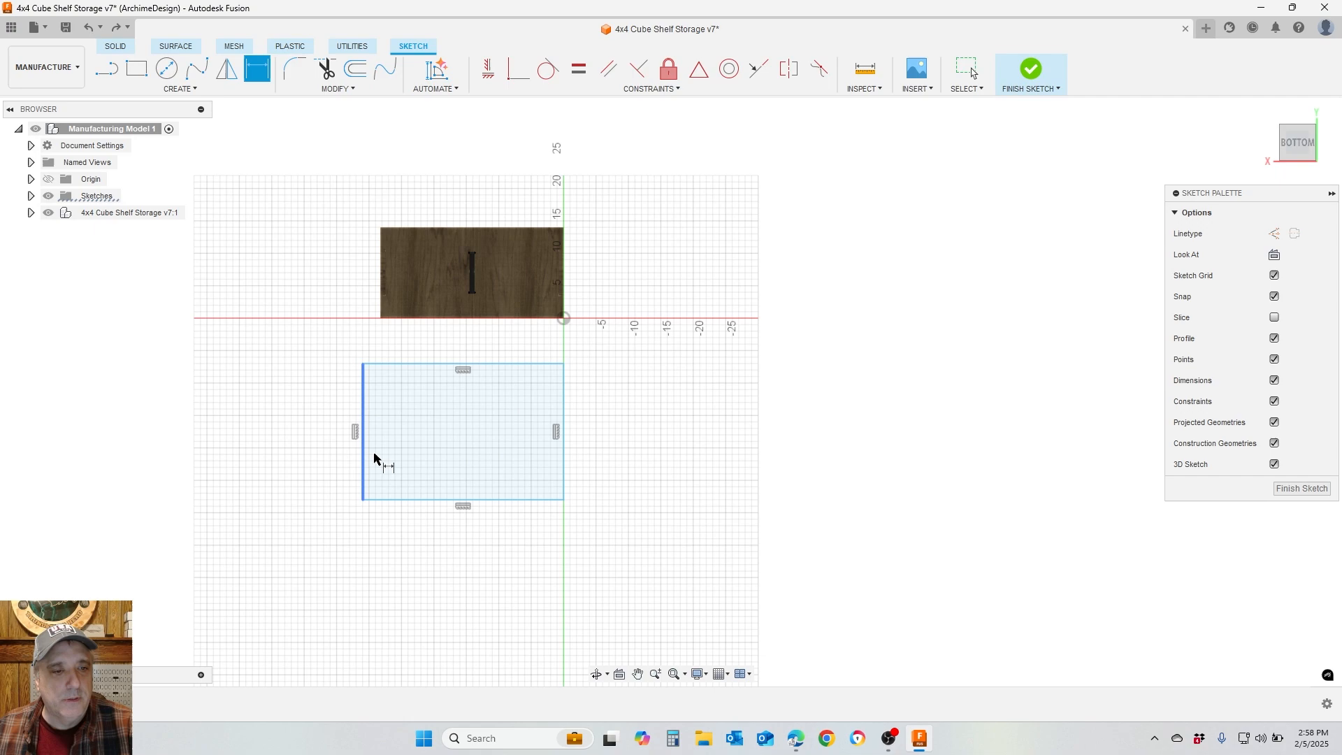
pyautogui.click(361, 430)
pyautogui.click(300, 438)
pyautogui.write('96')
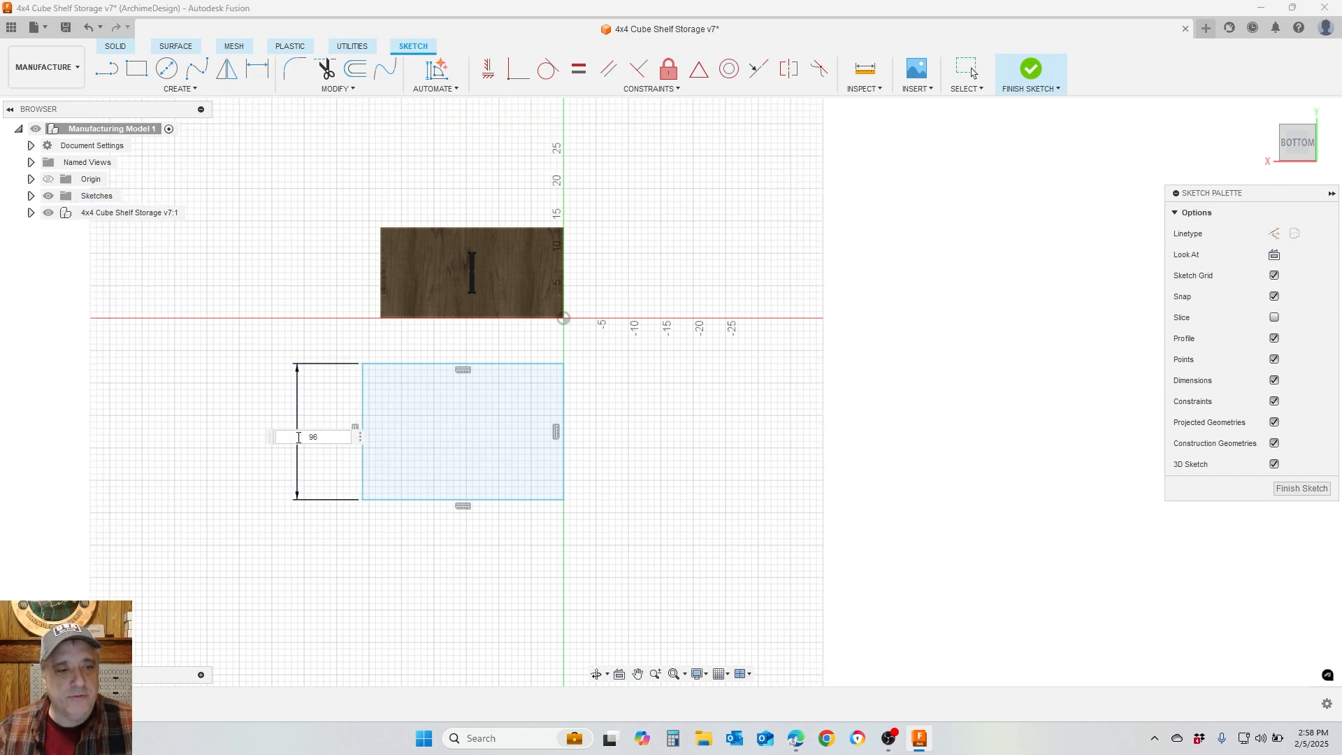
pyautogui.press('Return')
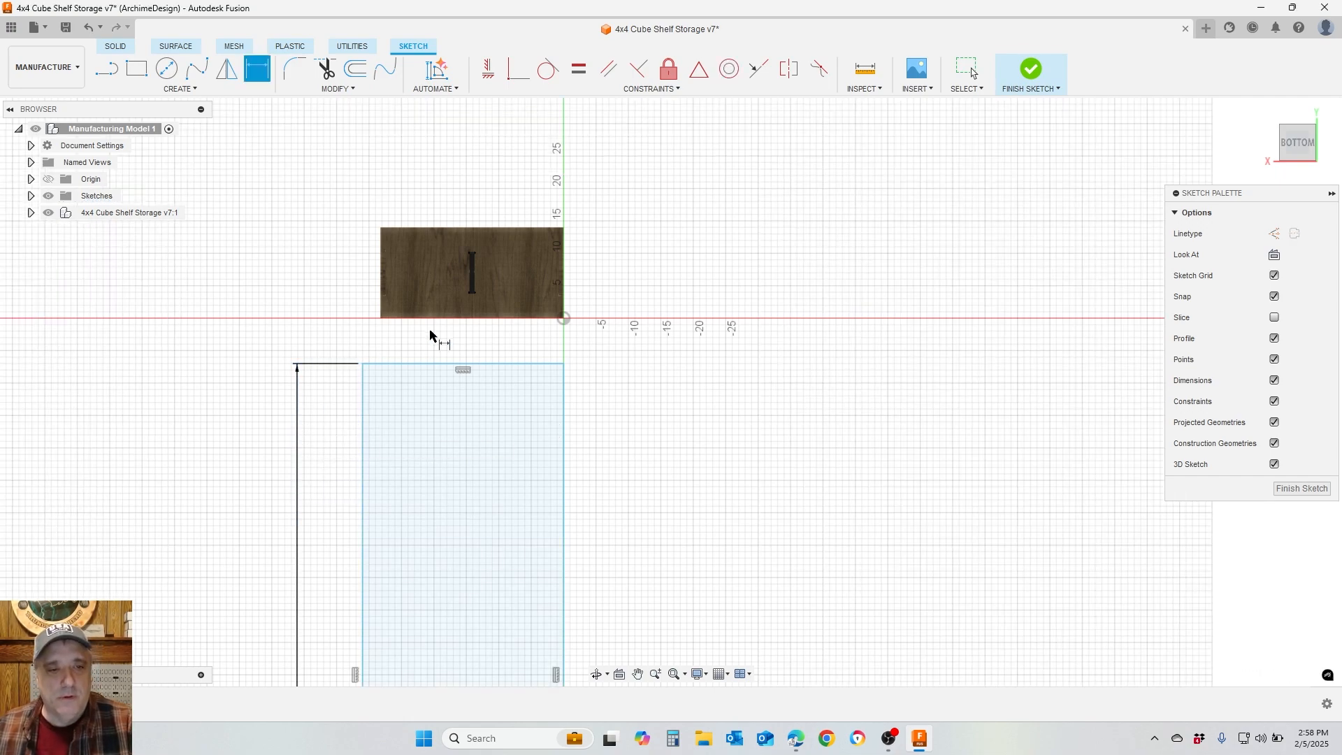
pyautogui.click(442, 364)
pyautogui.click(425, 338)
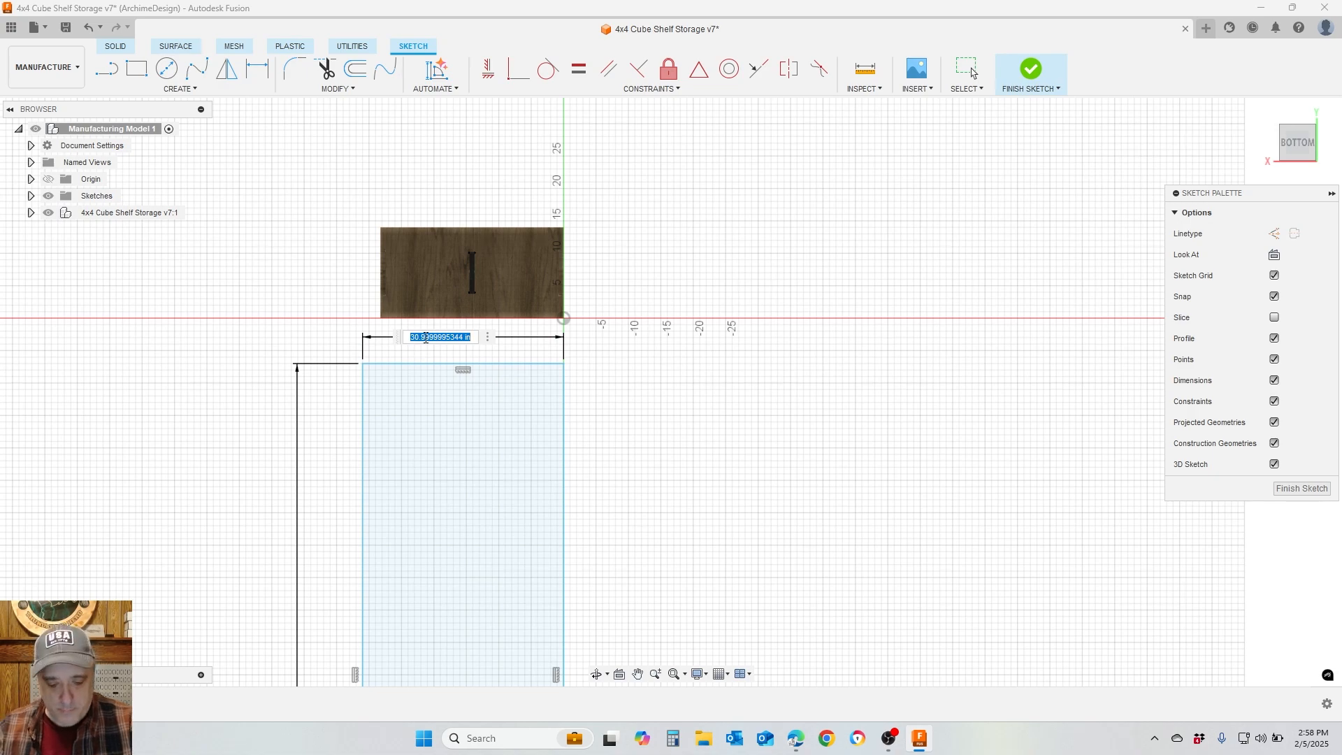
pyautogui.write('48')
pyautogui.press('Return')
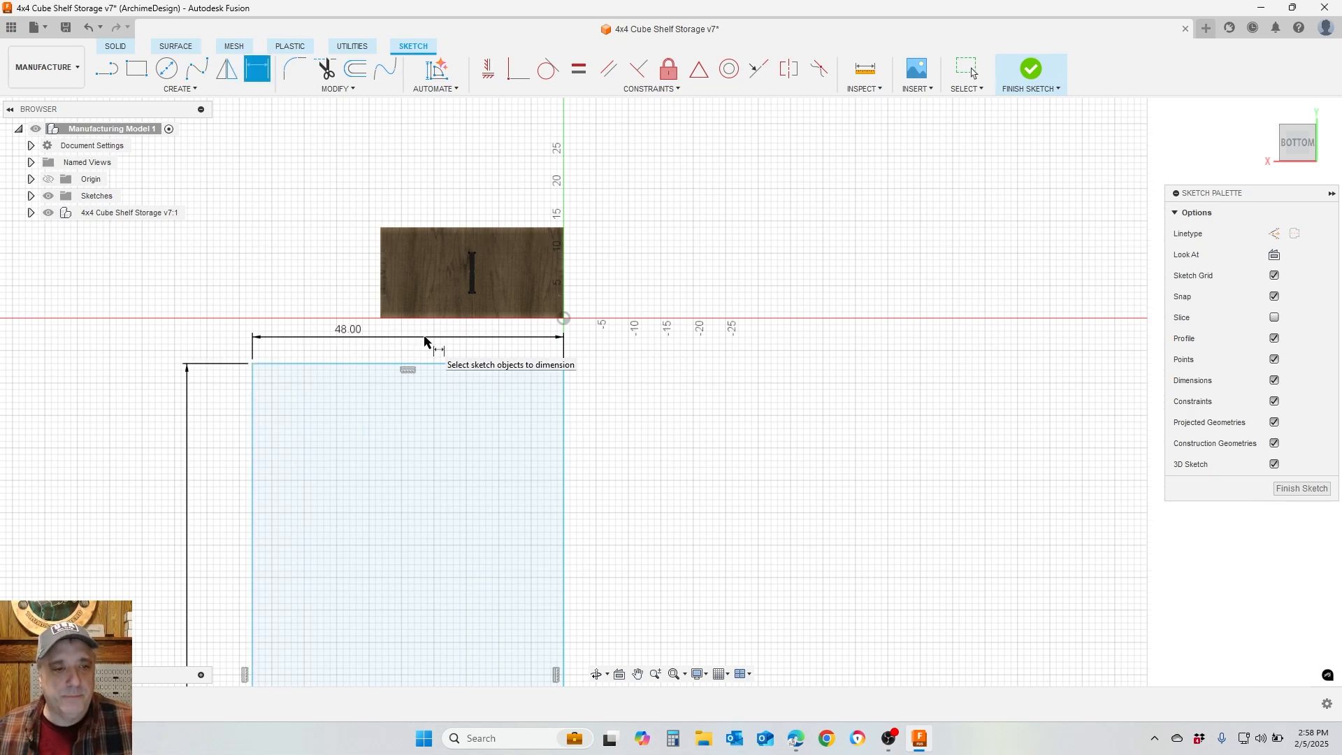
pyautogui.click(1042, 69)
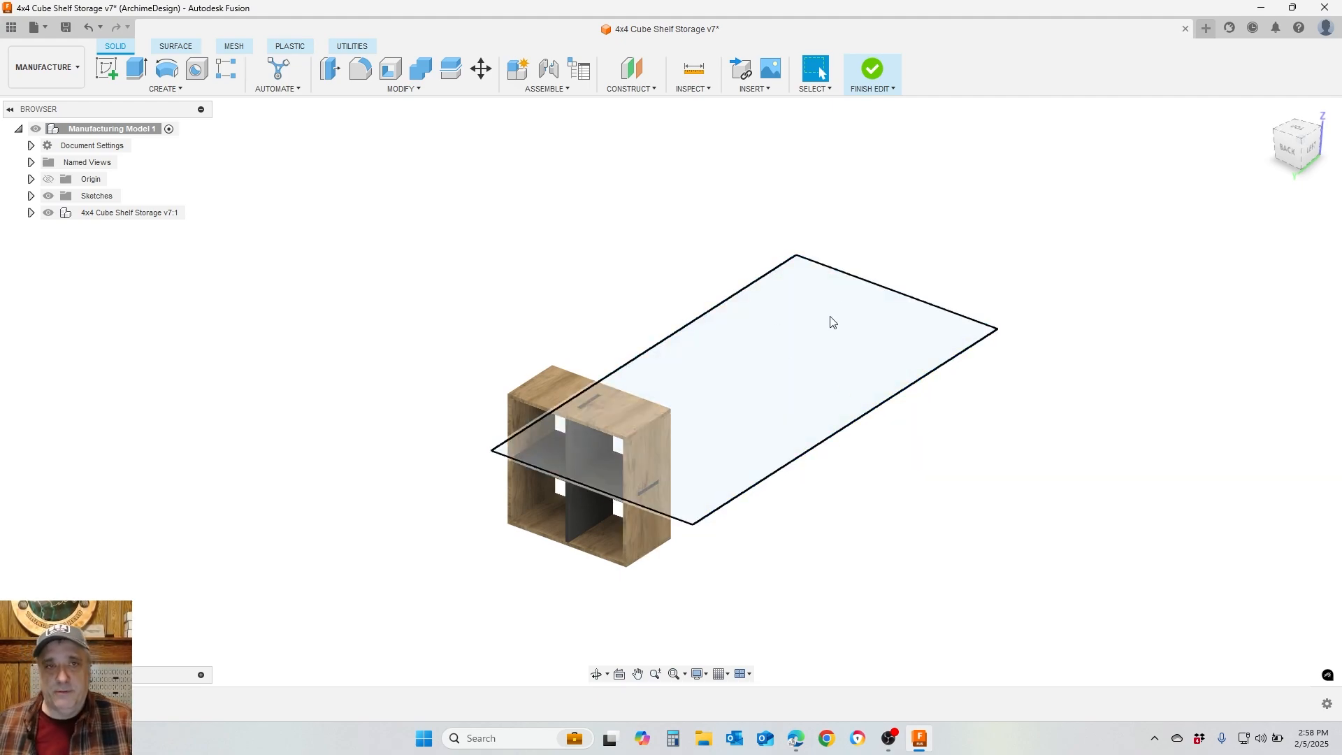
pyautogui.moveTo(632, 464); pyautogui.dragTo(727, 488)
pyautogui.hotkey('ctrl', 'z')
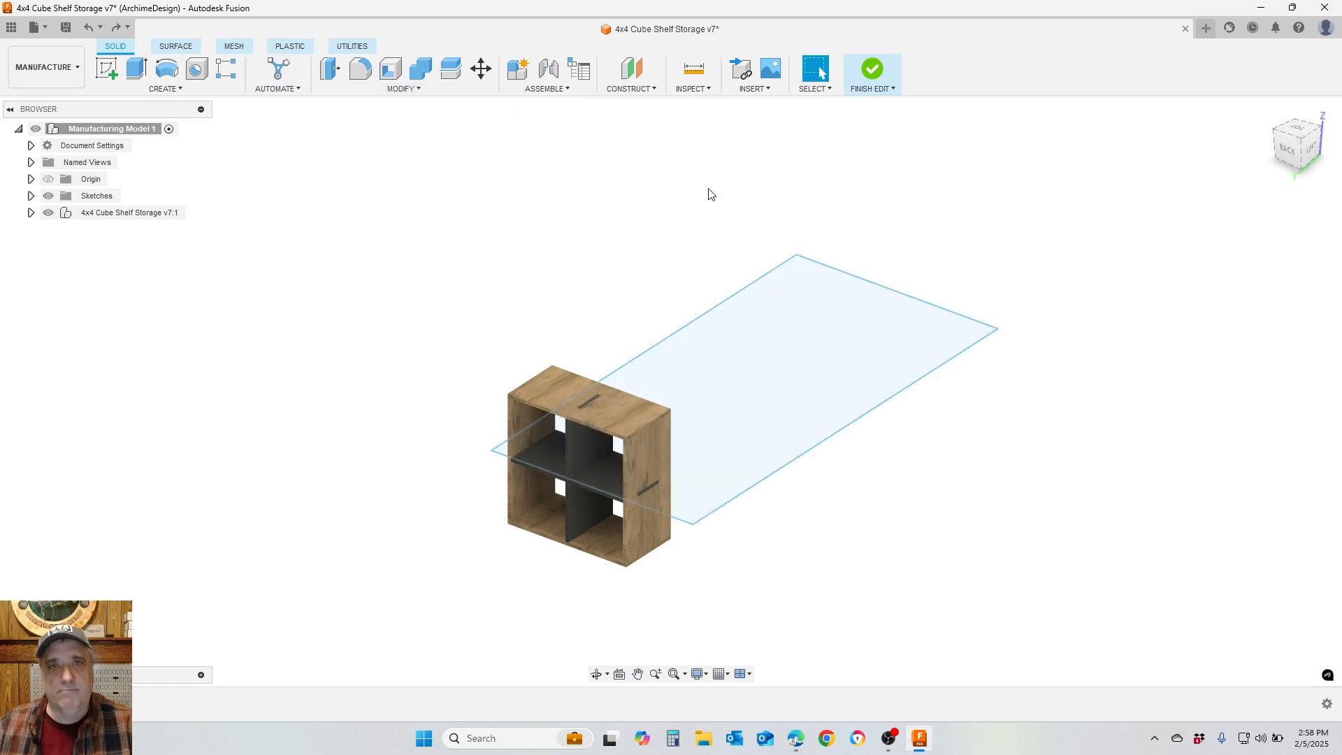
# Start a 2D True Shape Arrange of all six shelf panels, with the sheet rectangle as the envelope
pyautogui.click(404, 89)
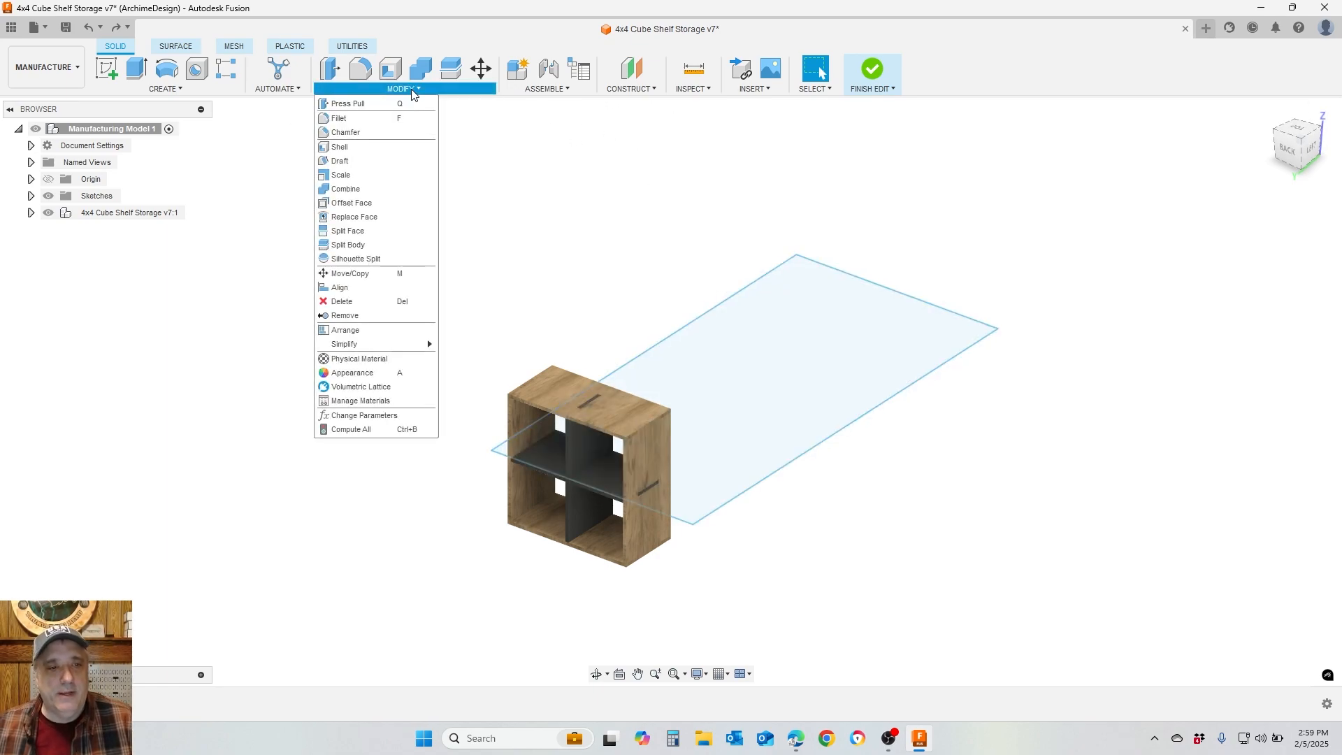
pyautogui.click(376, 333)
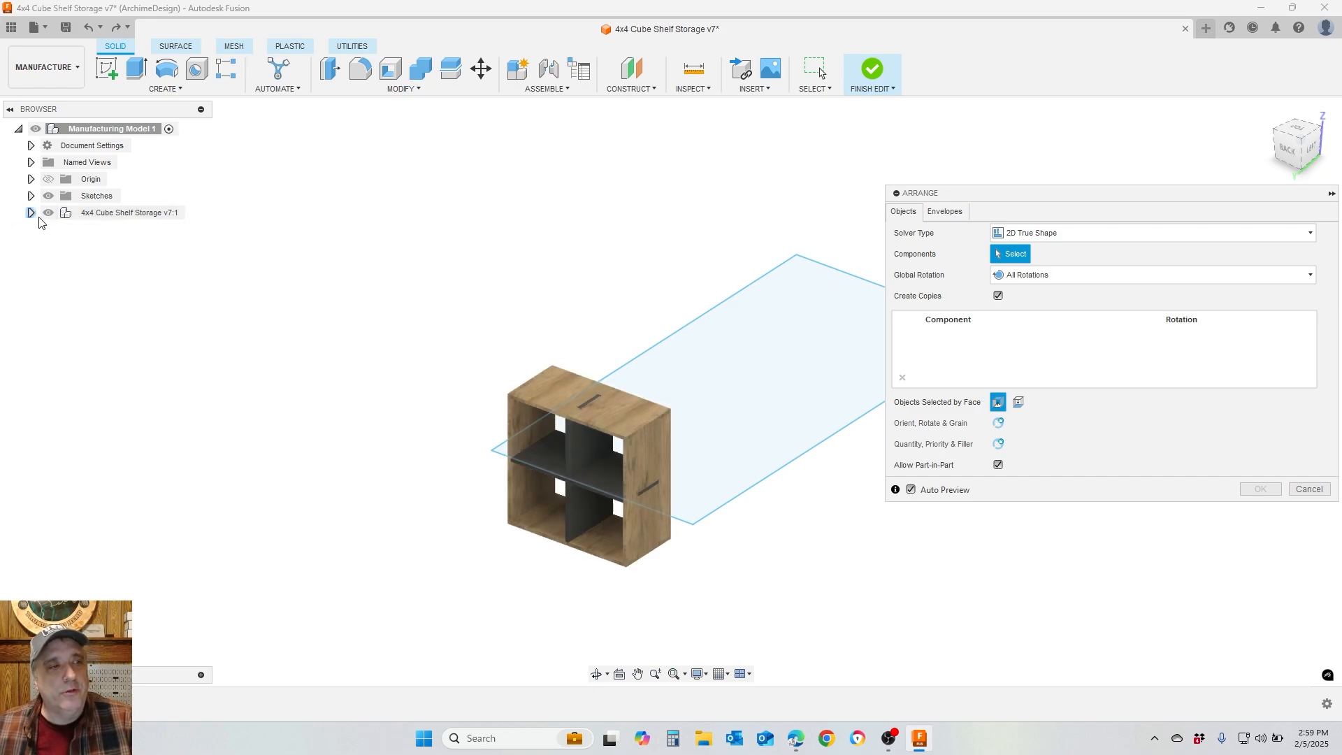
pyautogui.click(117, 212)
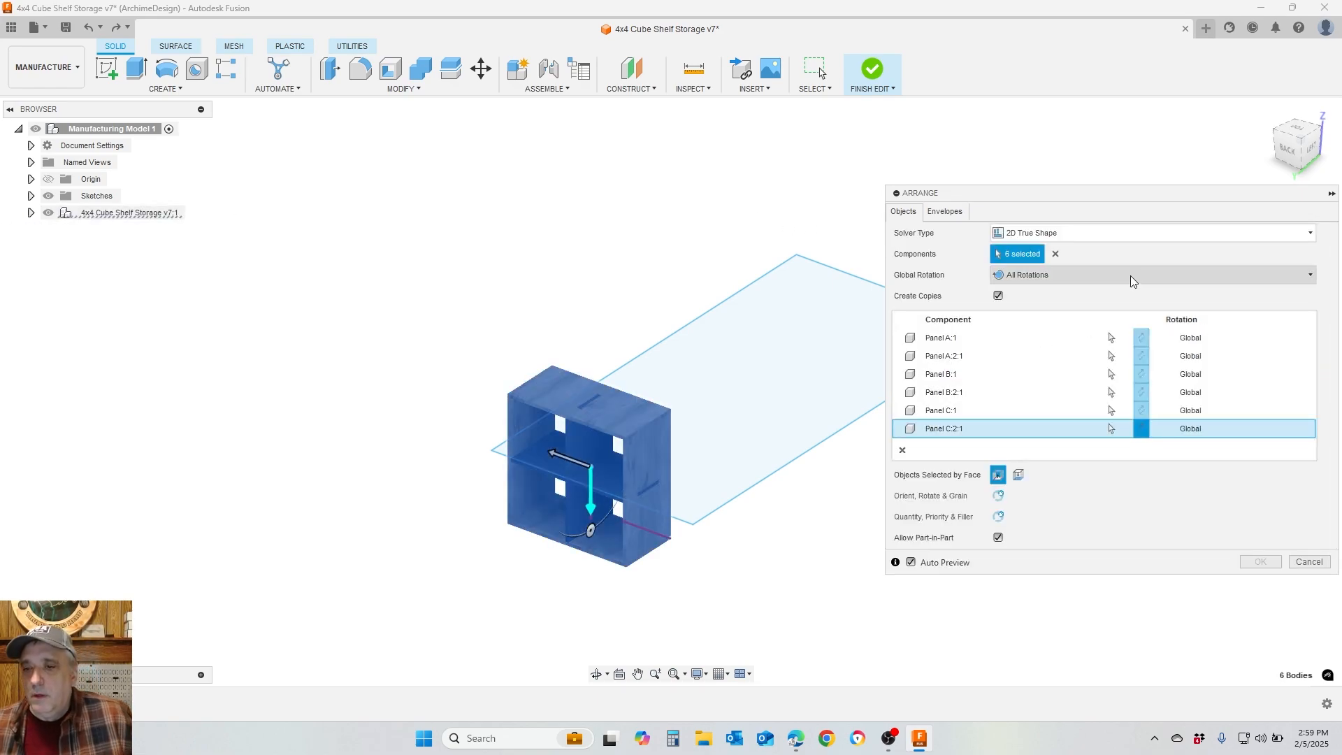
pyautogui.click(945, 215)
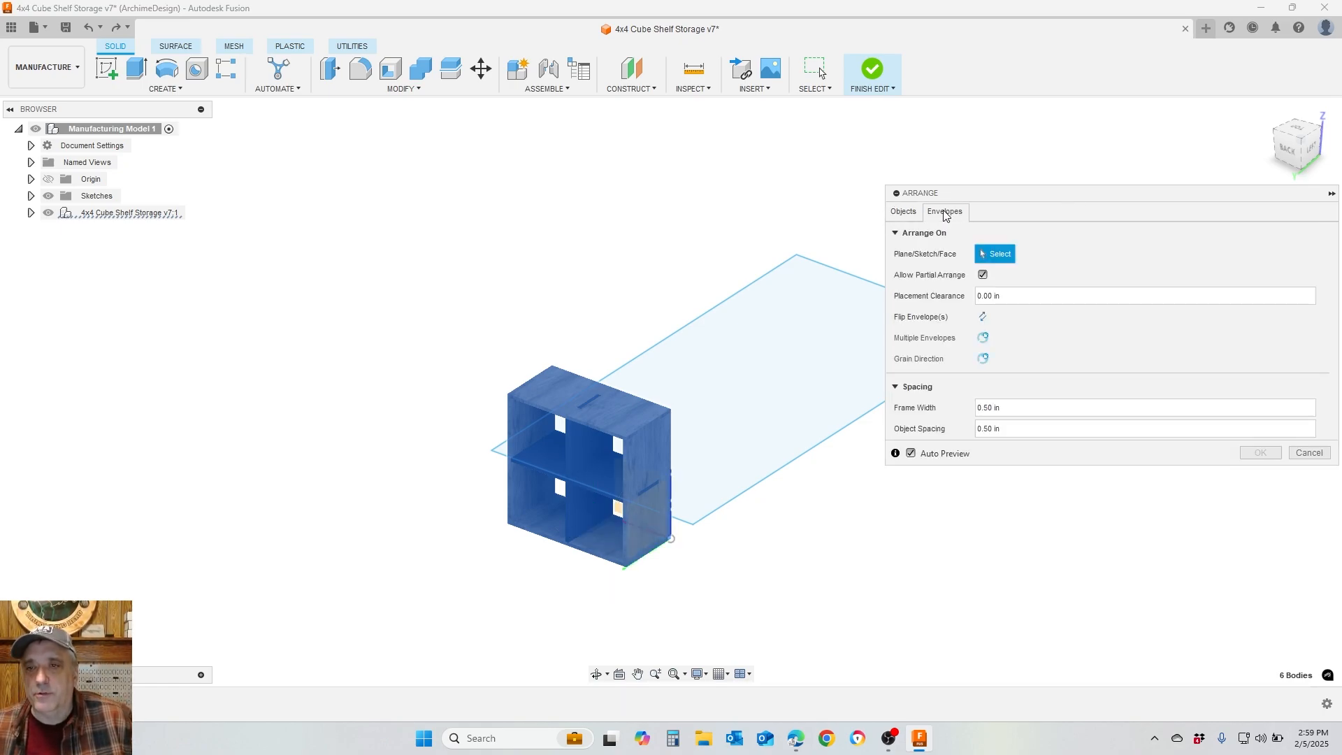
pyautogui.click(788, 362)
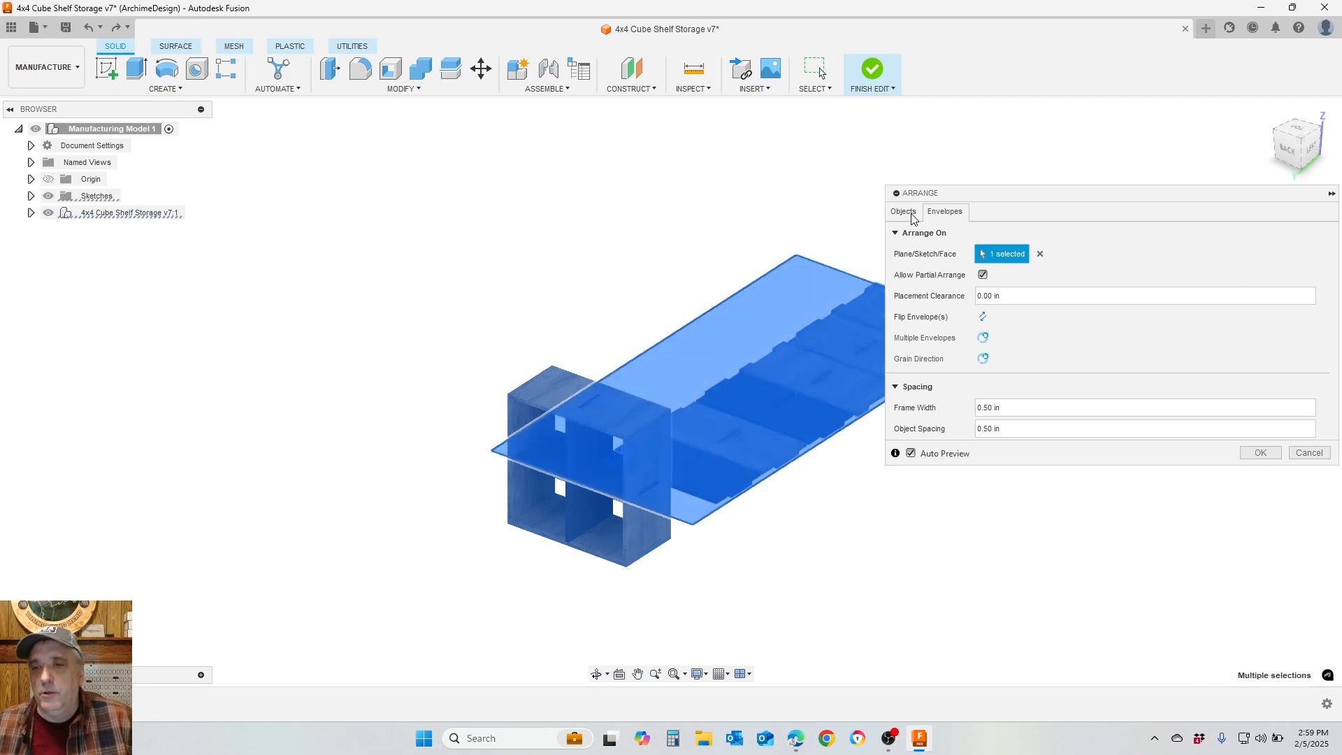
# Set both the arrangement's frame width and object spacing to 1.0 in
pyautogui.click(1034, 408)
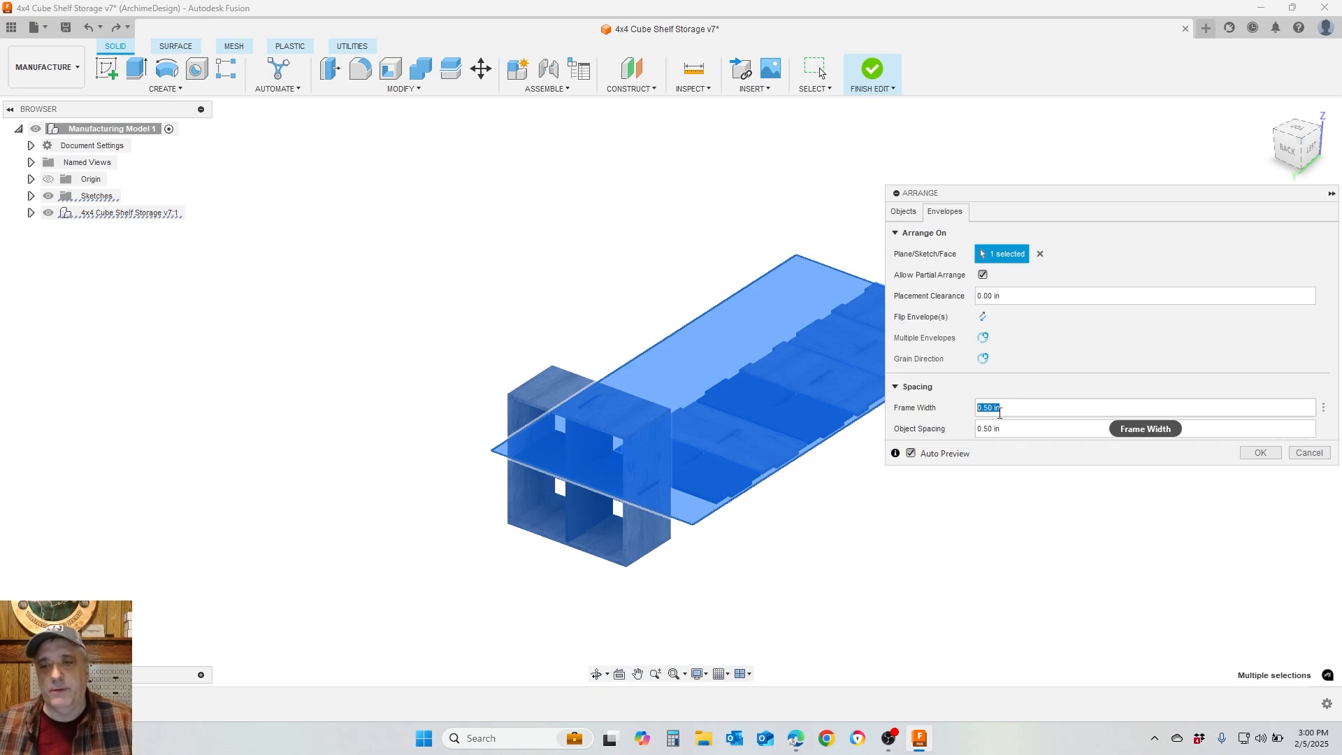
pyautogui.write('1.0')
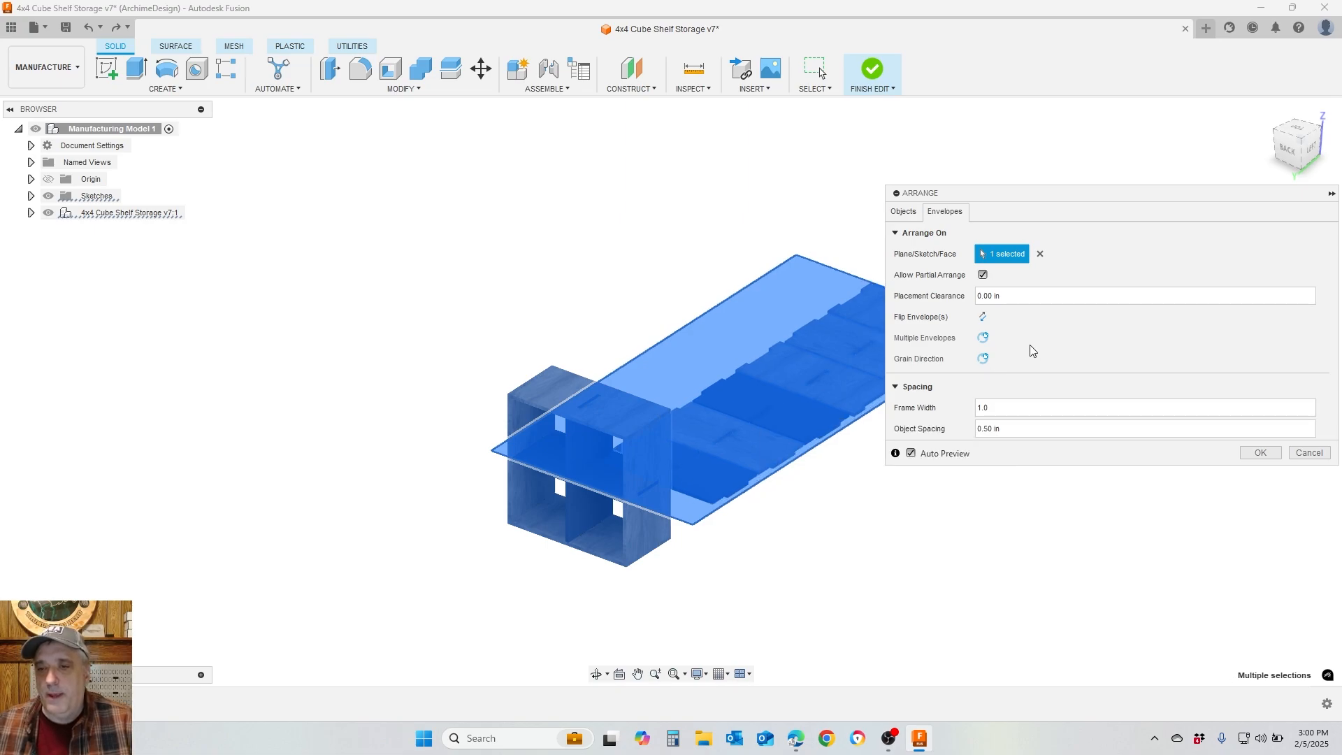
pyautogui.click(1014, 433)
pyautogui.moveTo(1014, 433); pyautogui.dragTo(933, 434)
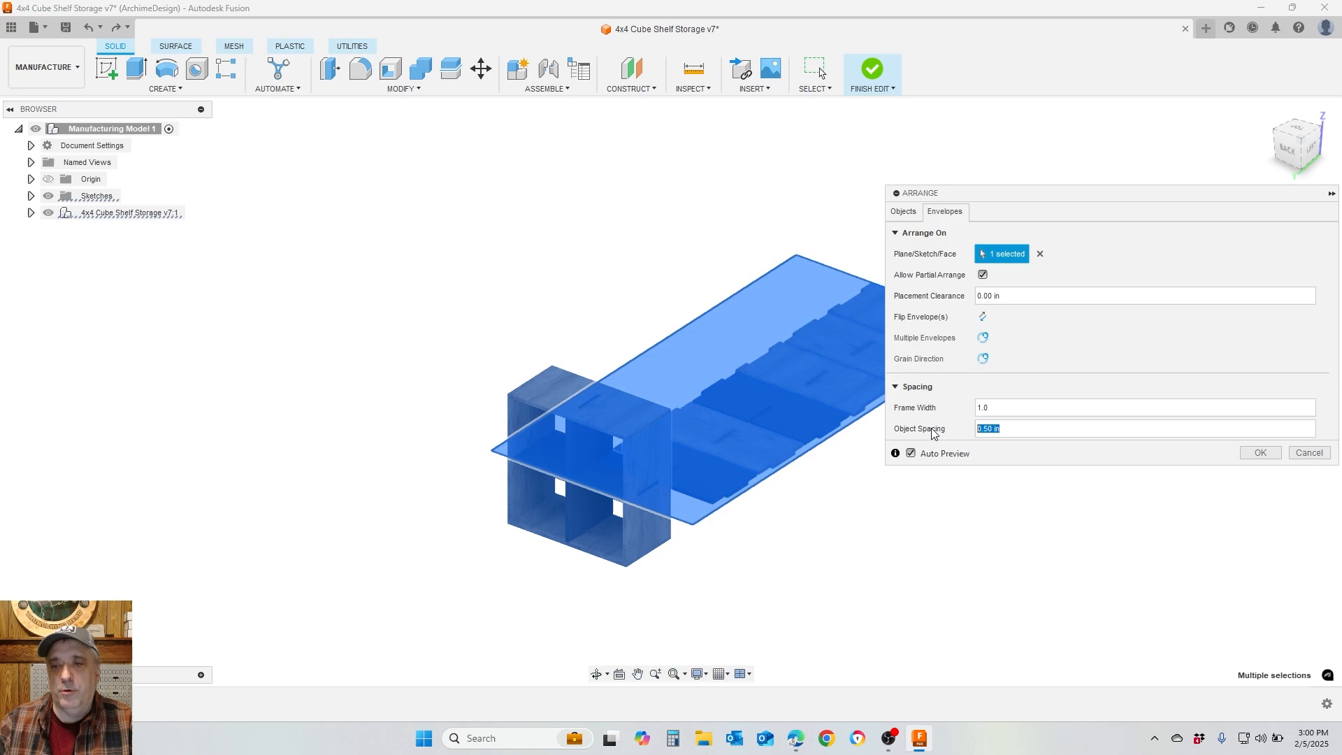
pyautogui.write('1.0')
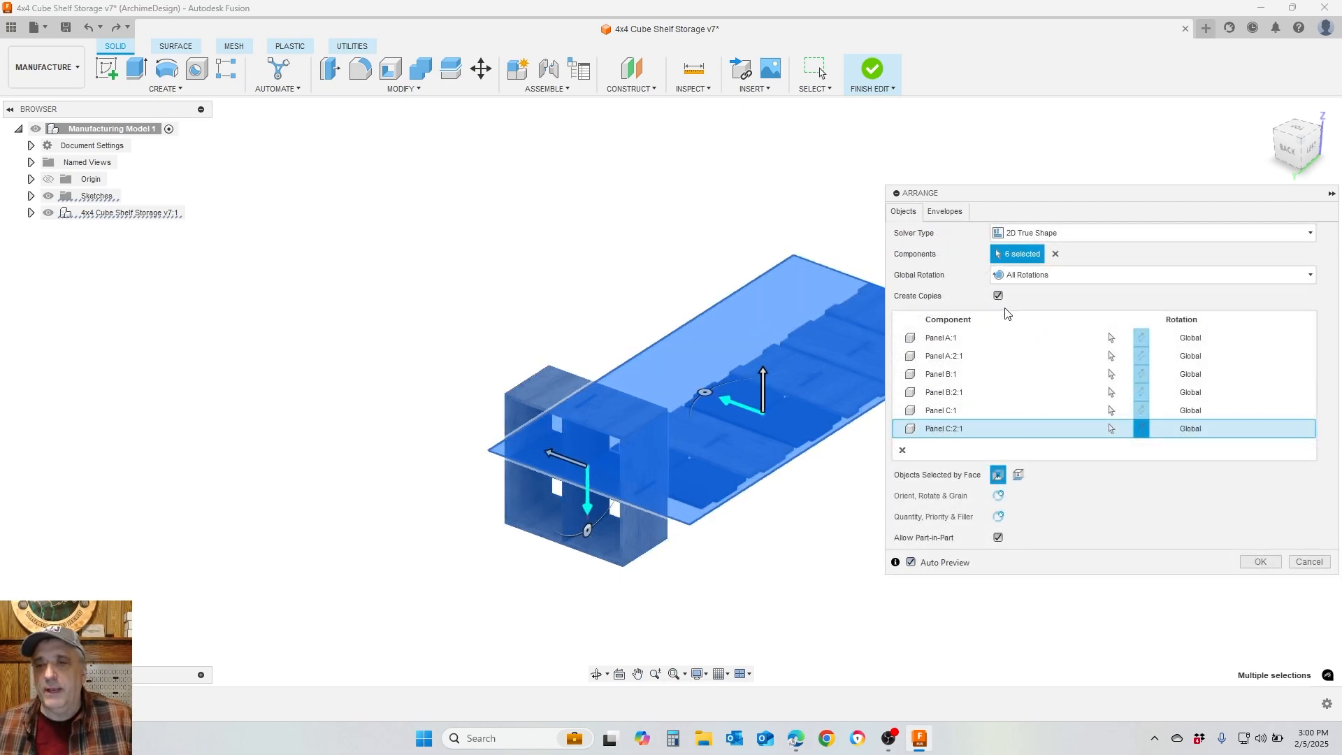
# Preview the arrangement without copies, then re-enable Create Copies and apply the arrangement
pyautogui.moveTo(1001, 301)
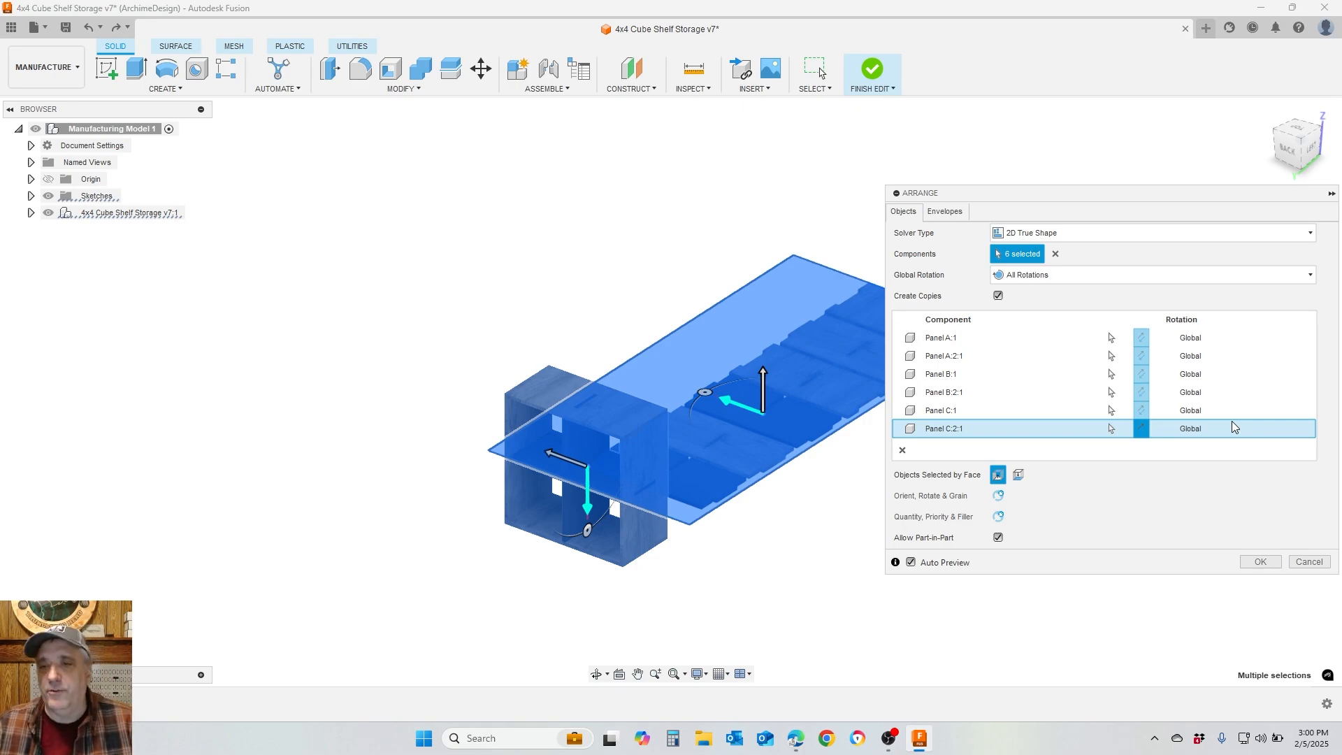
pyautogui.click(999, 296)
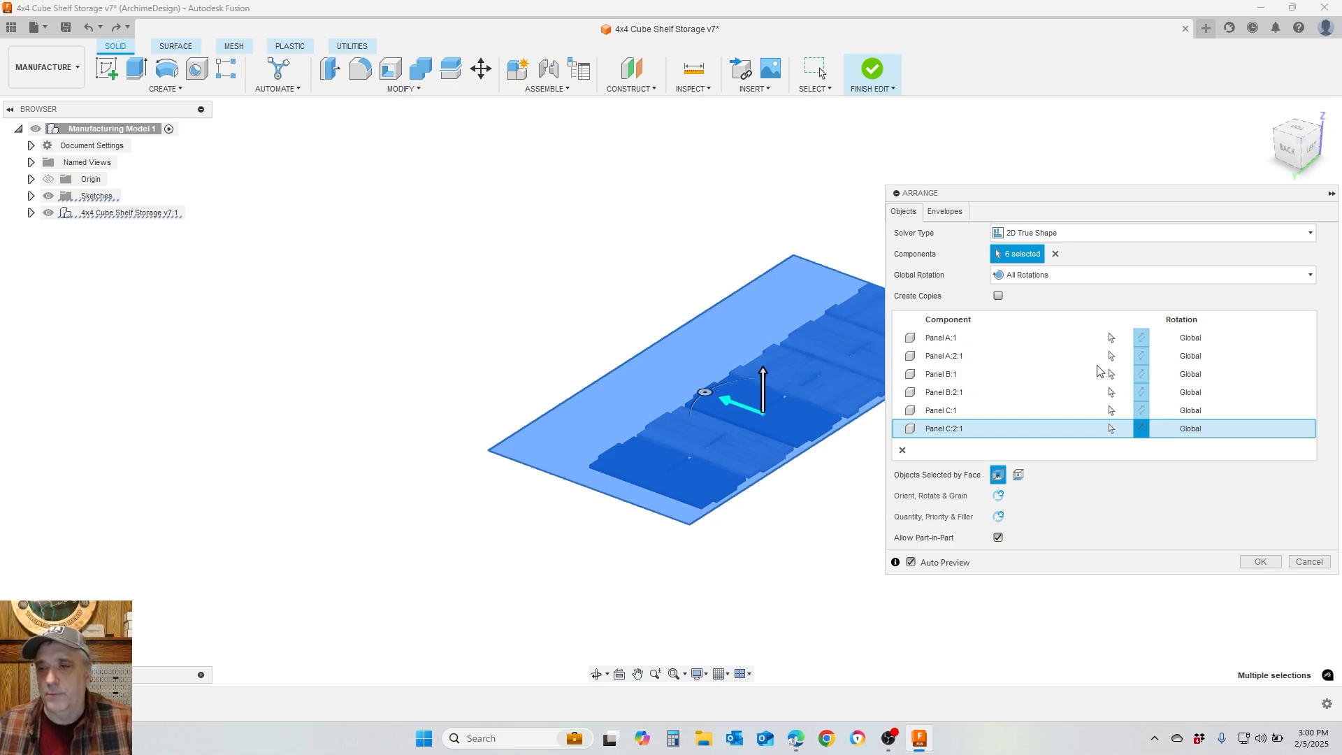
pyautogui.click(999, 296)
pyautogui.click(1261, 562)
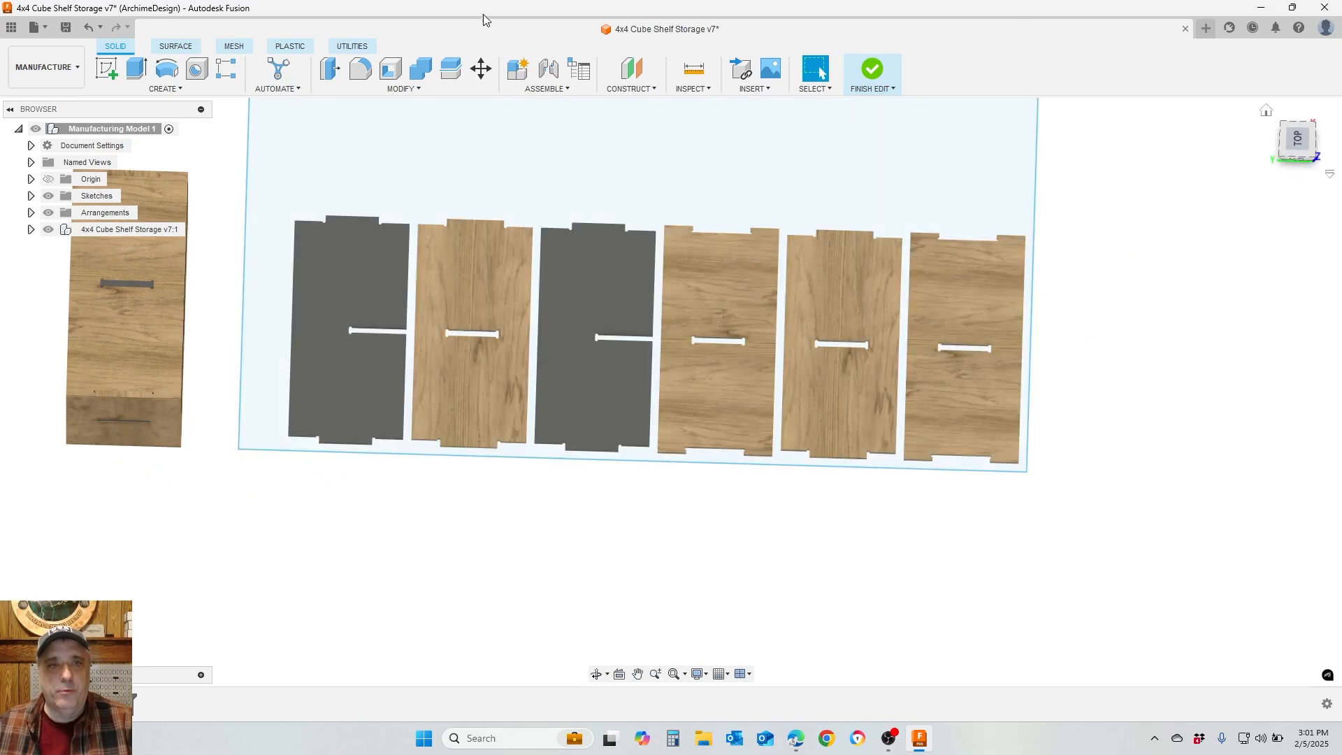
# Finish editing the manufacturing model and return to the Design workspace
pyautogui.click(385, 326)
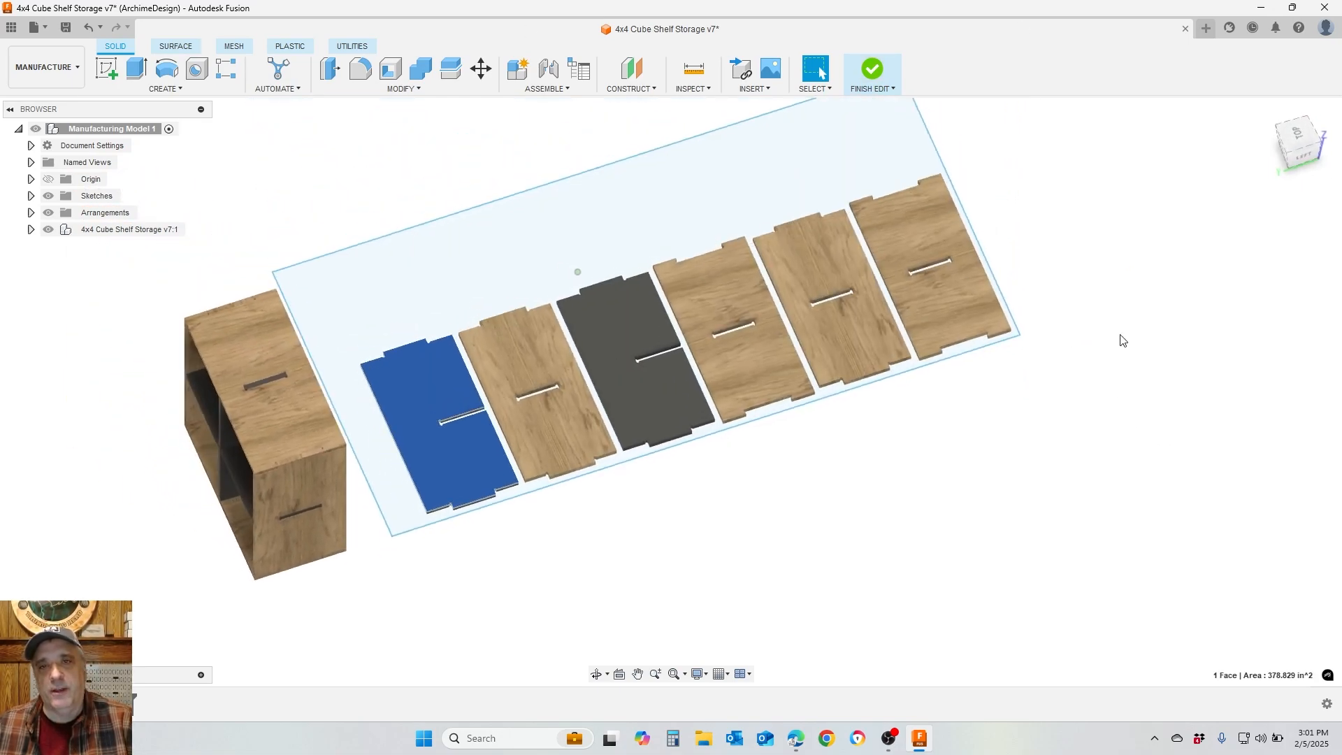
pyautogui.click(874, 69)
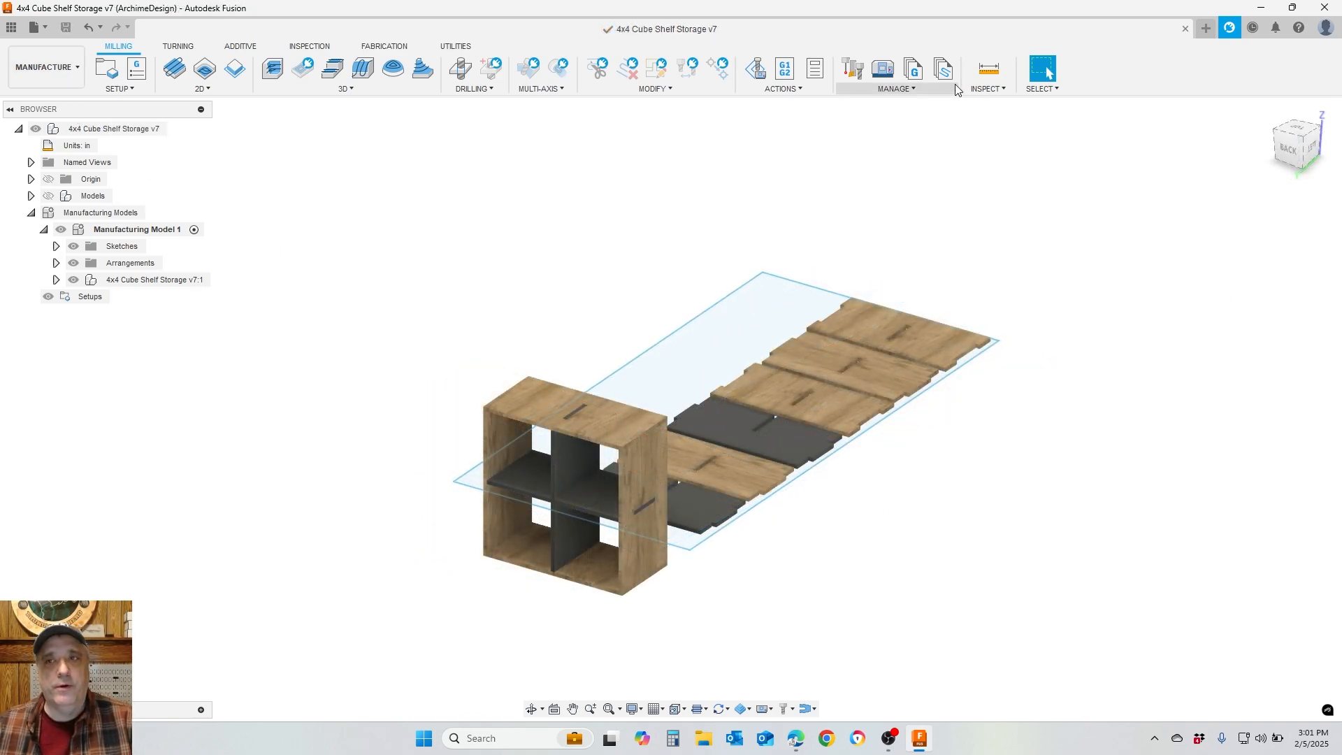
pyautogui.click(45, 67)
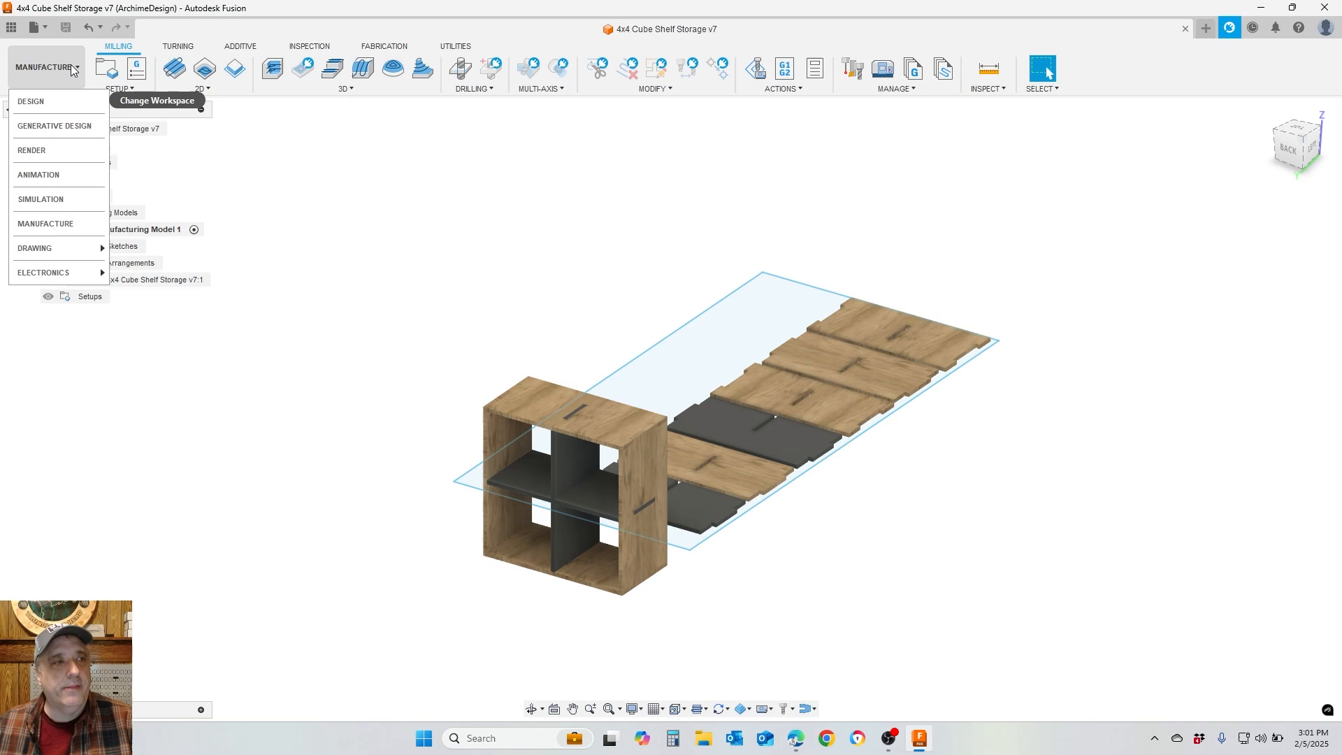
pyautogui.click(42, 102)
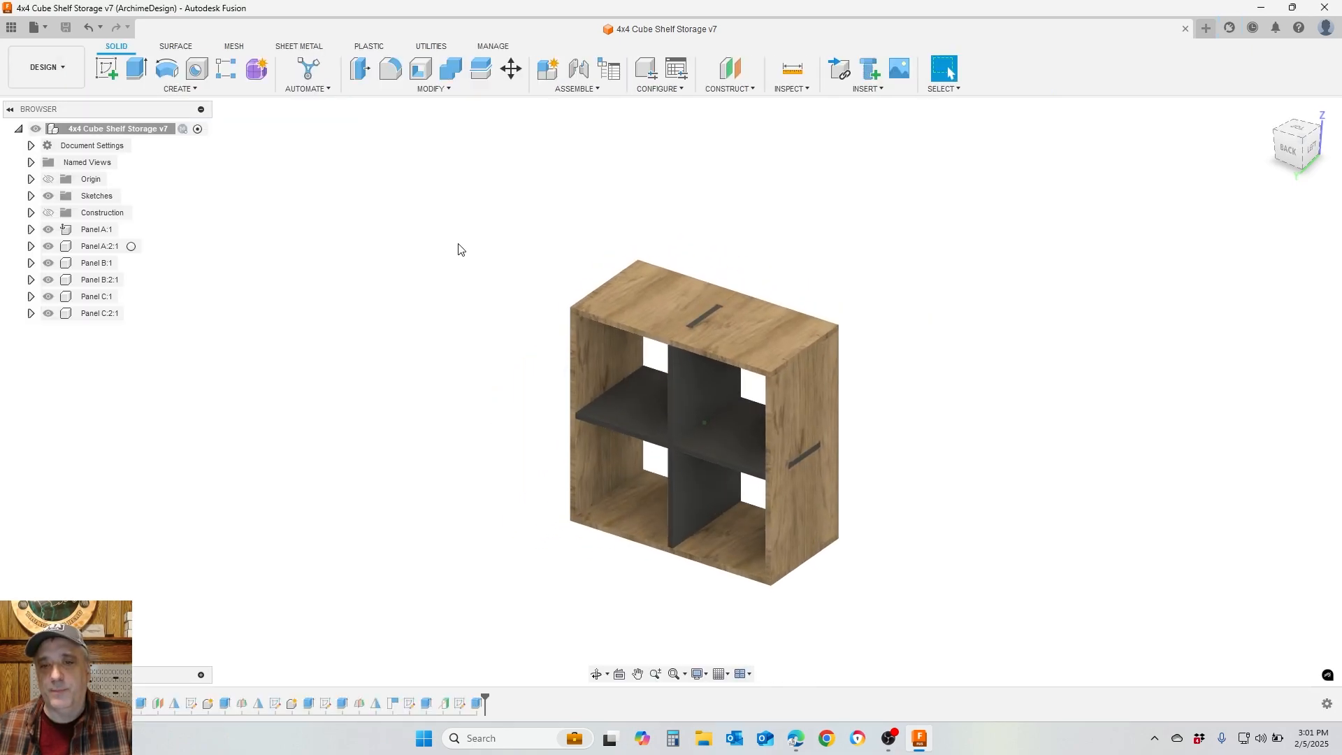